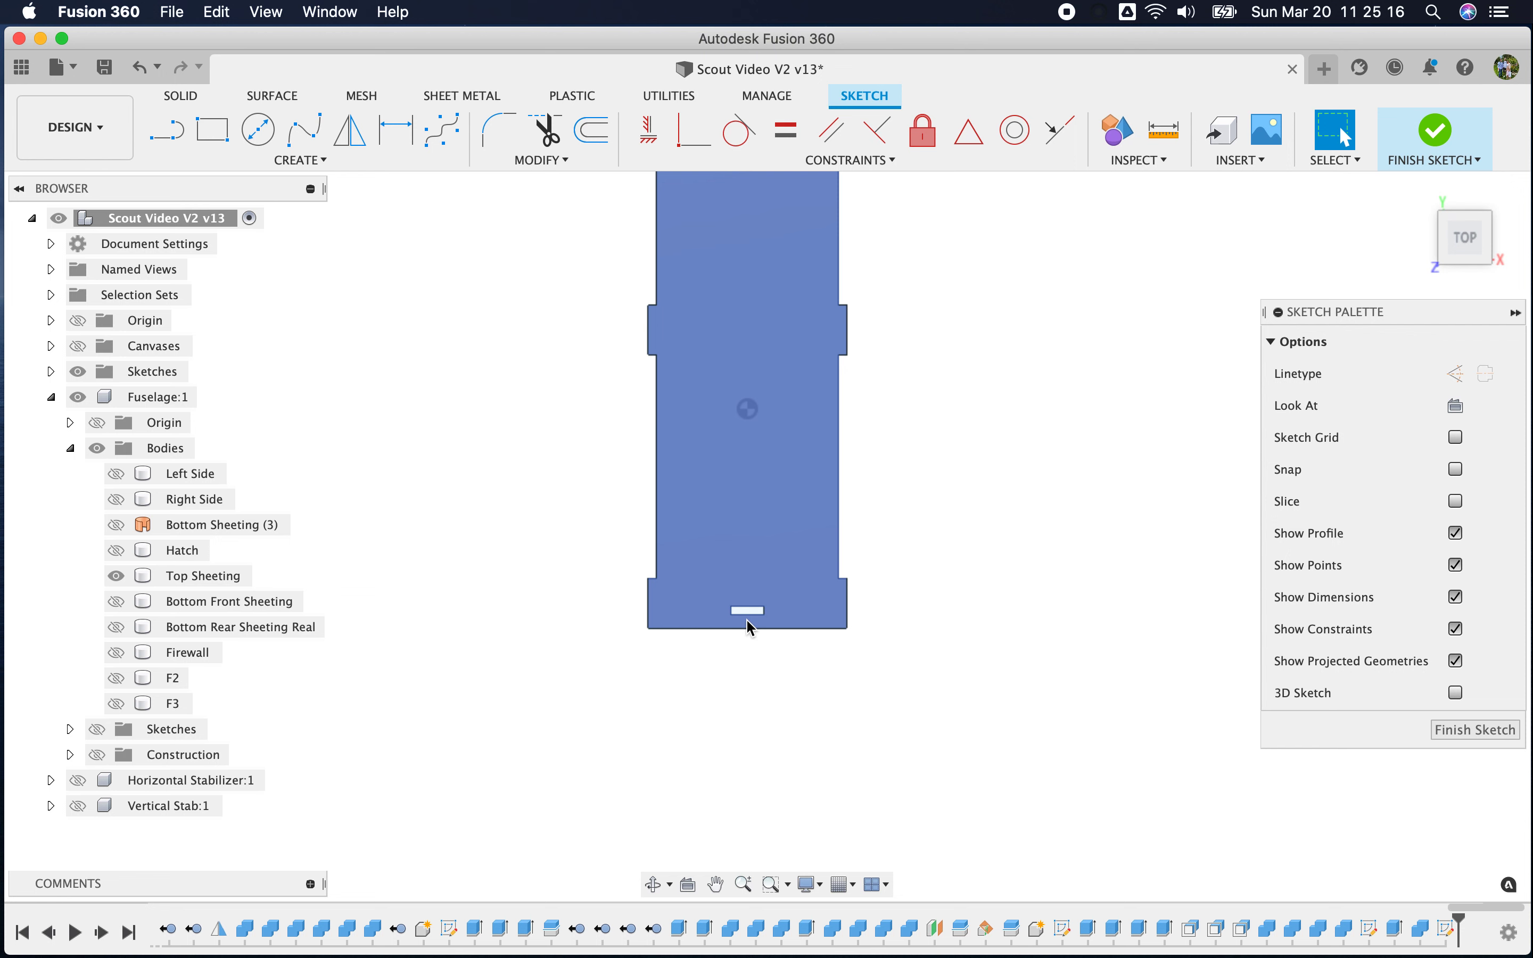
Project the Top Sheeting's face outline, including its slots, into the sketch and finish the sketch
{"action": "left_click", "coordinate": [792, 538]}
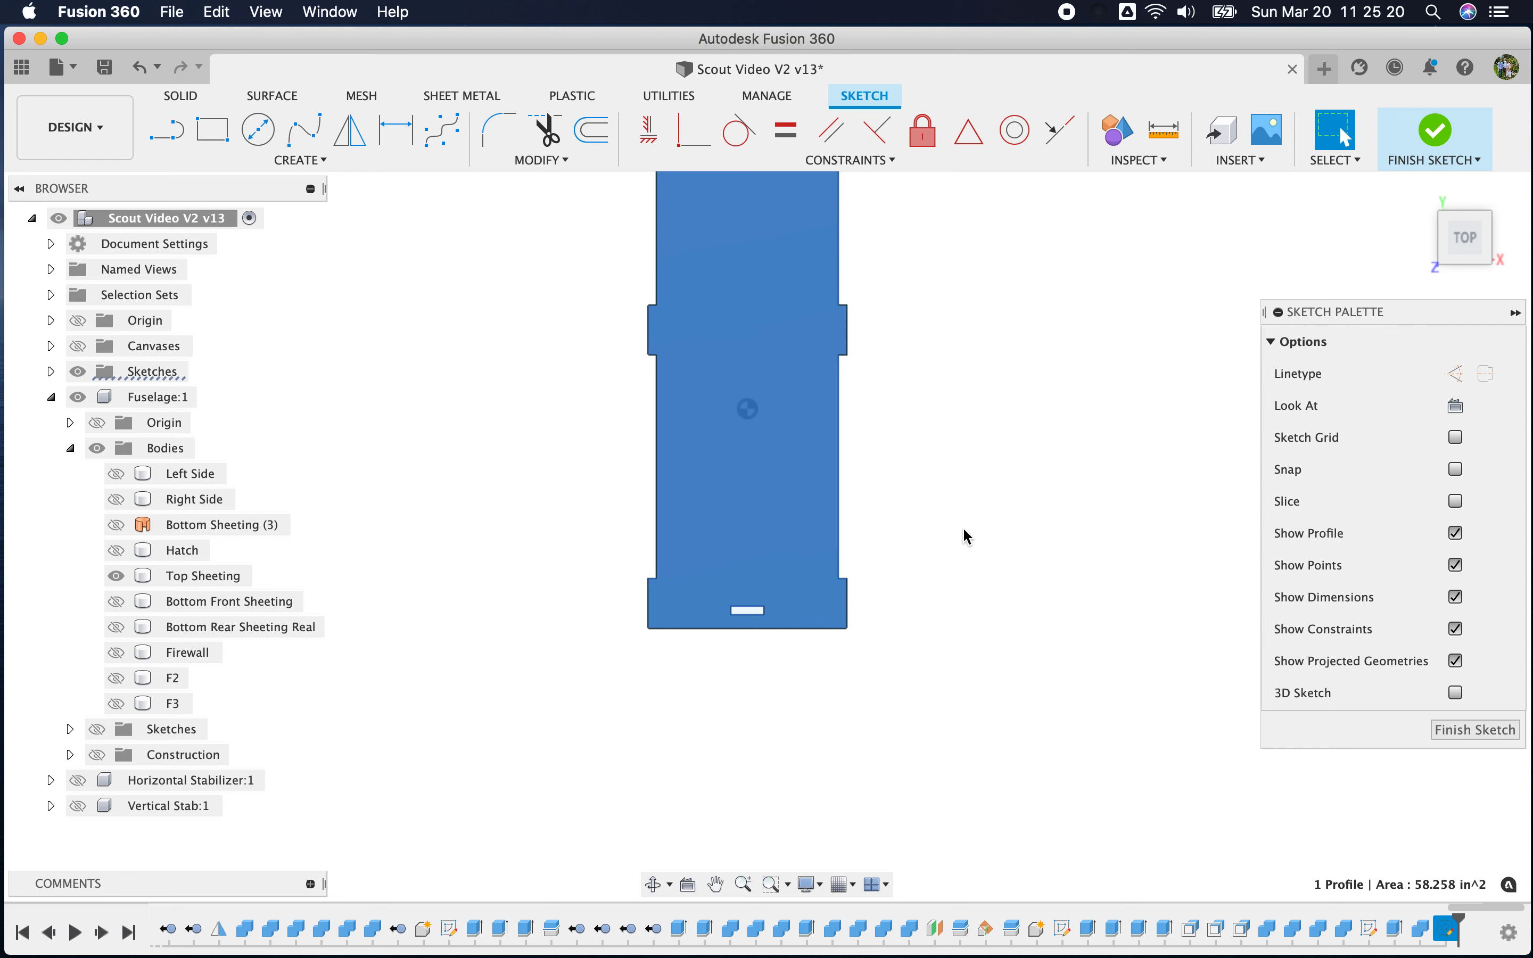
{"action": "key", "text": "p"}
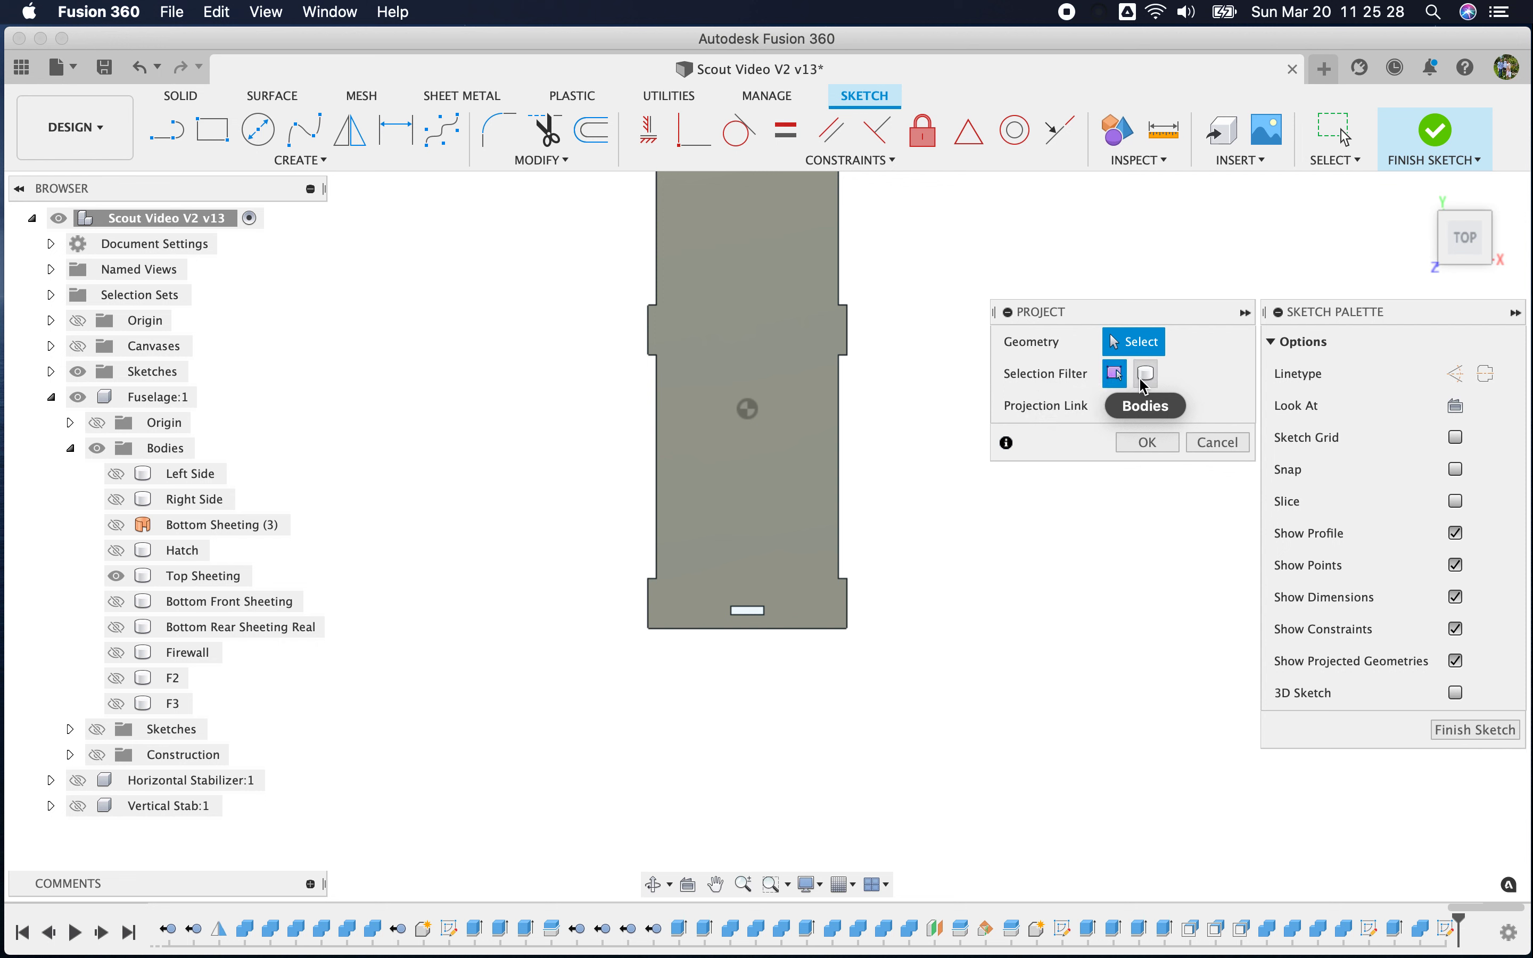
{"action": "left_click", "coordinate": [804, 530]}
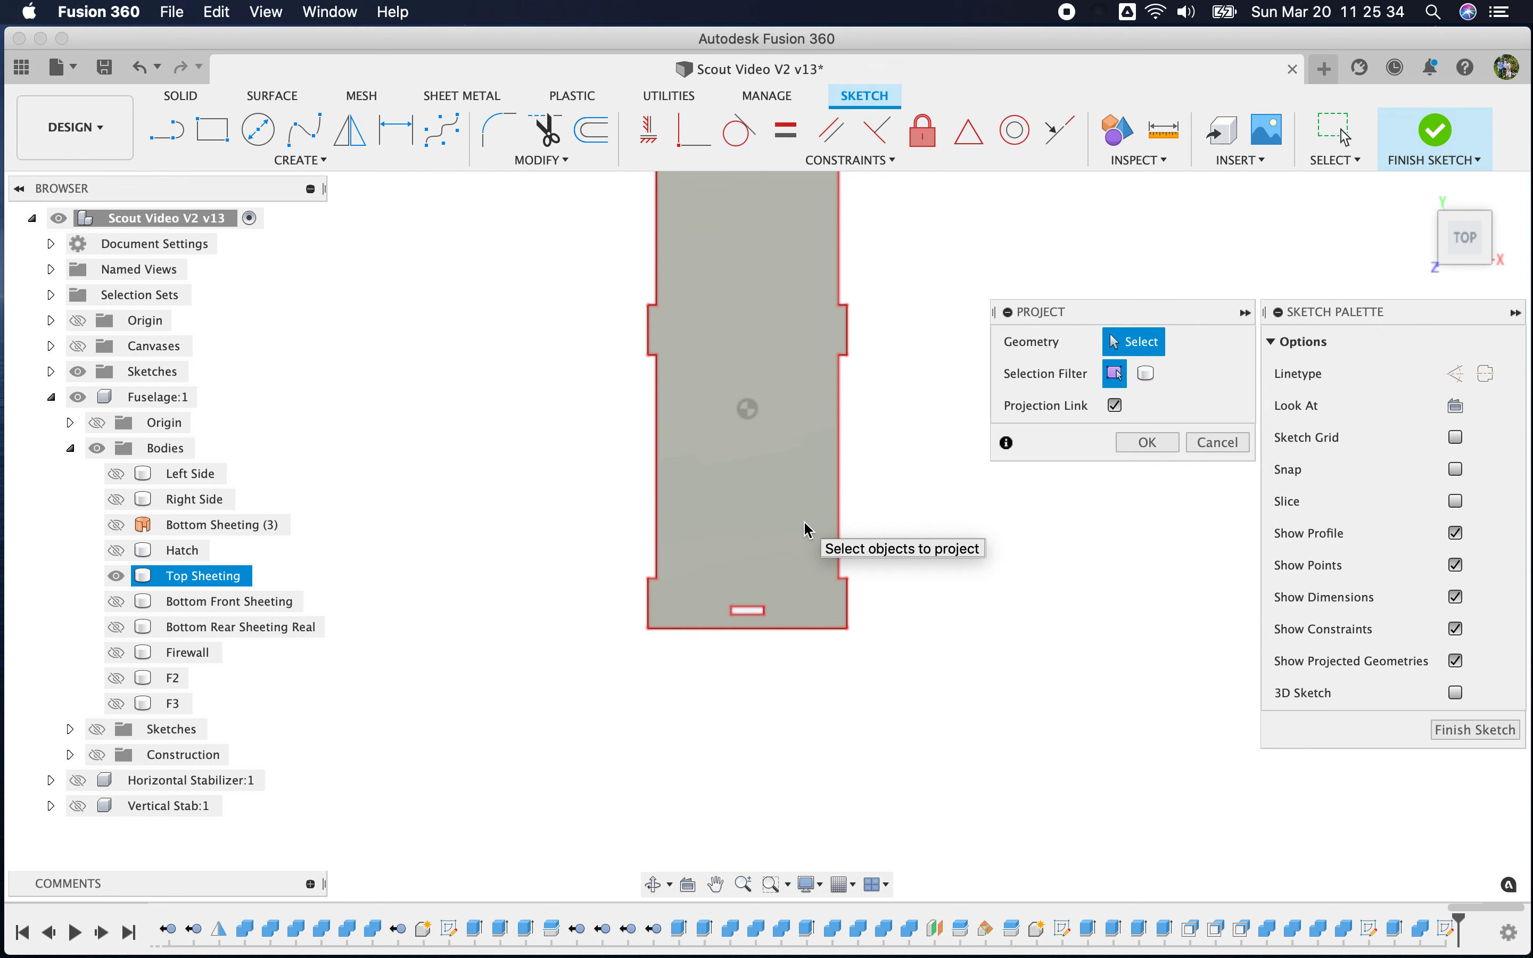
{"action": "scroll", "coordinate": [804, 529], "scroll_direction": "down", "scroll_amount": 8}
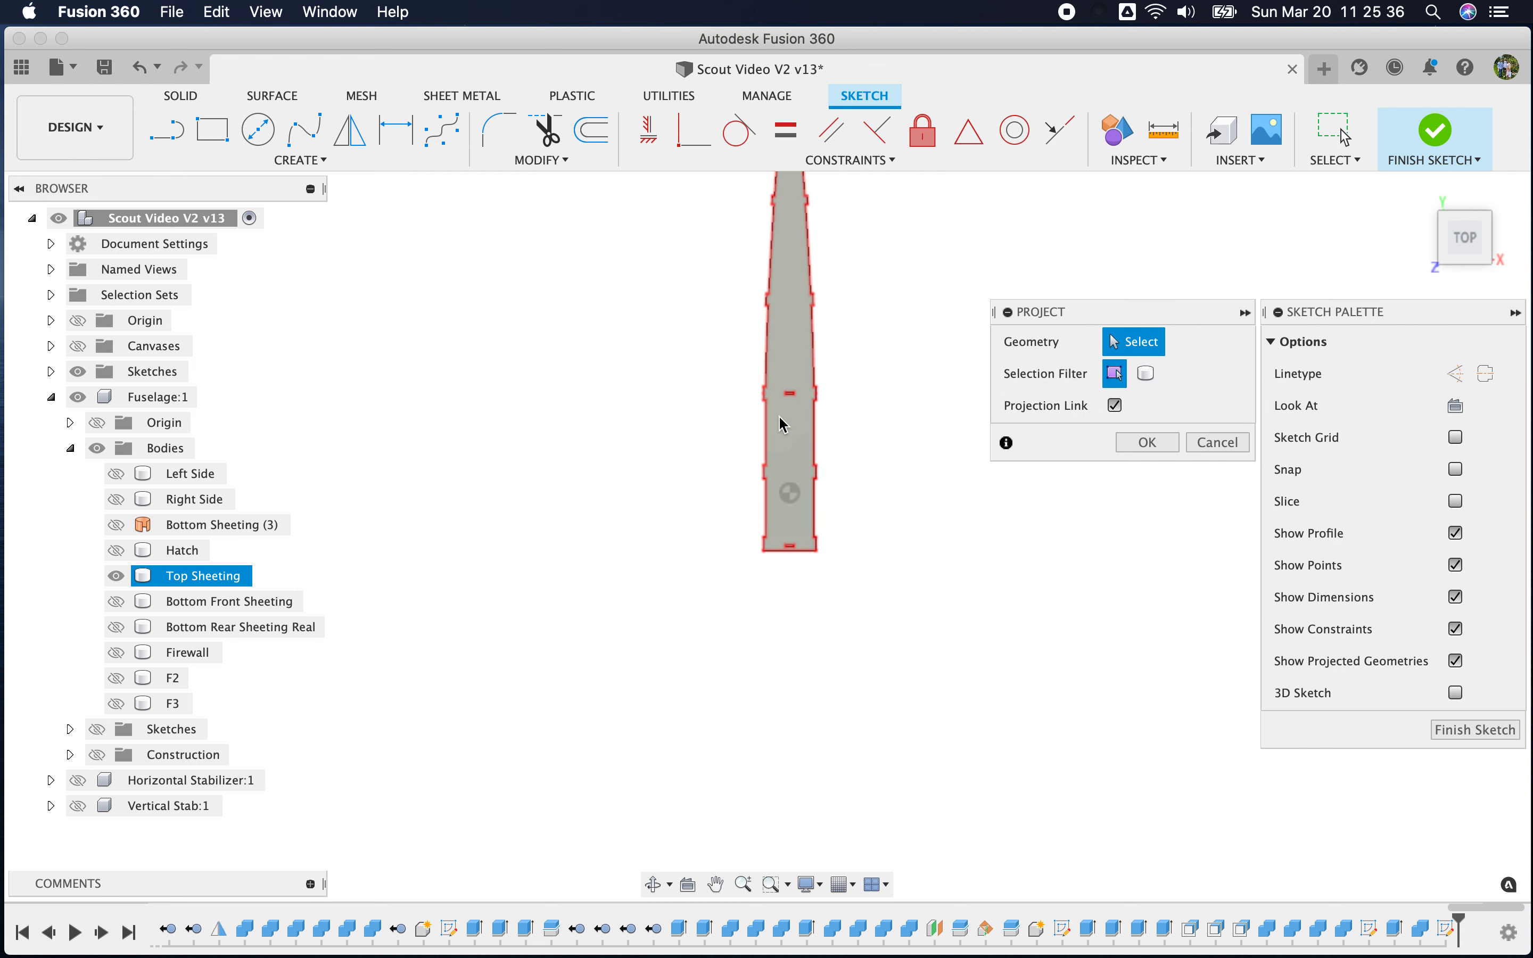
{"action": "scroll", "coordinate": [790, 255], "scroll_direction": "up", "scroll_amount": 6}
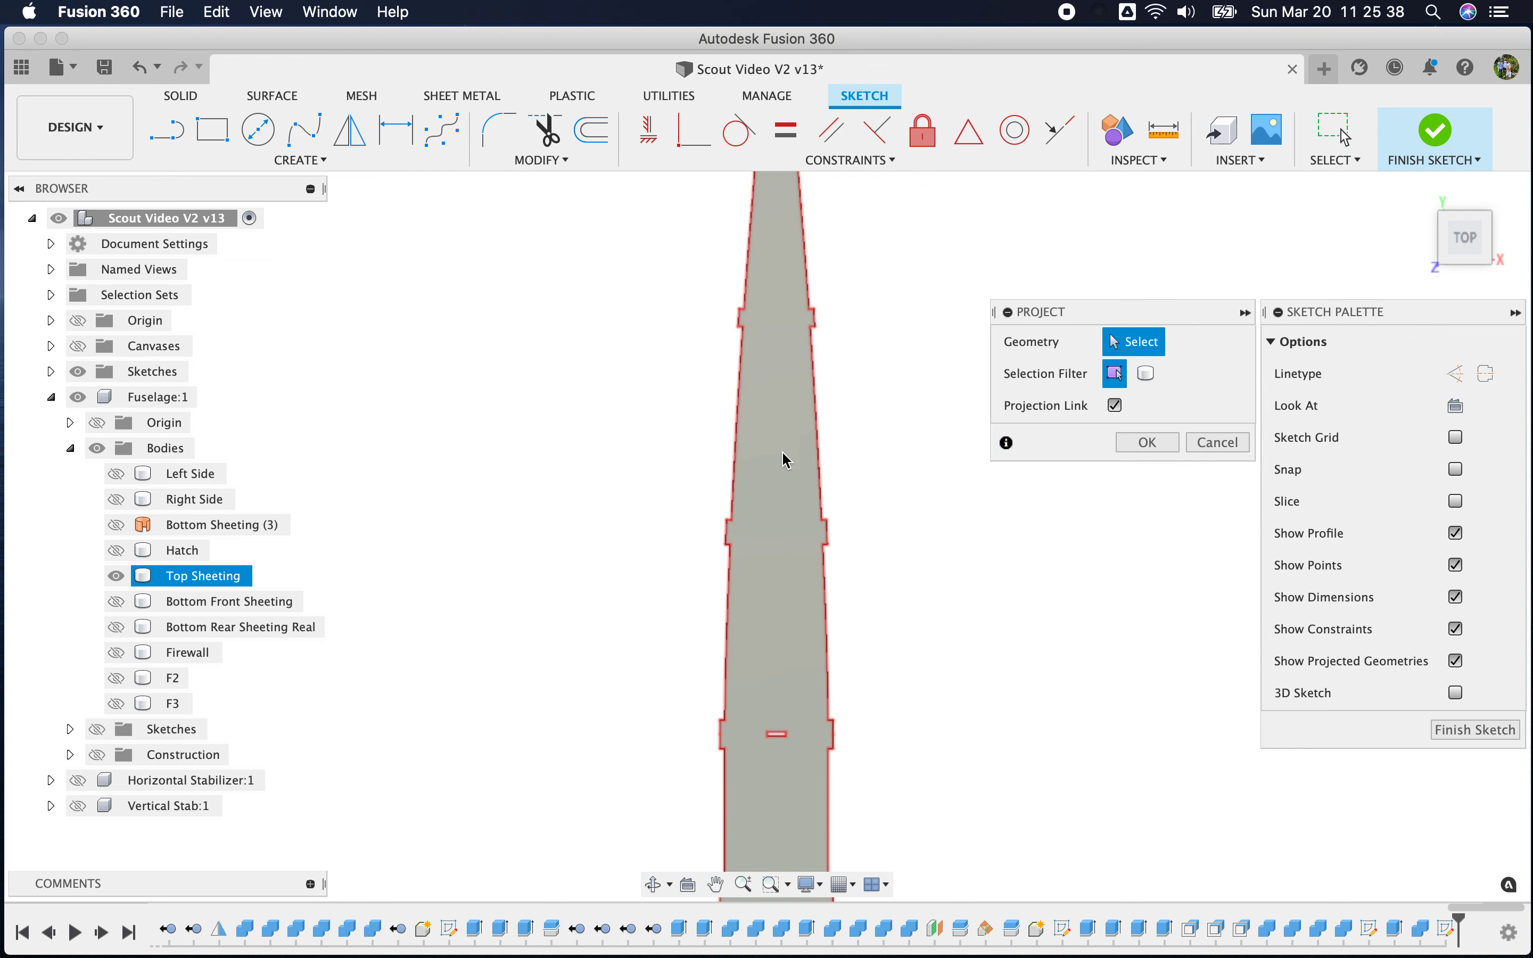
{"action": "left_click", "coordinate": [773, 521]}
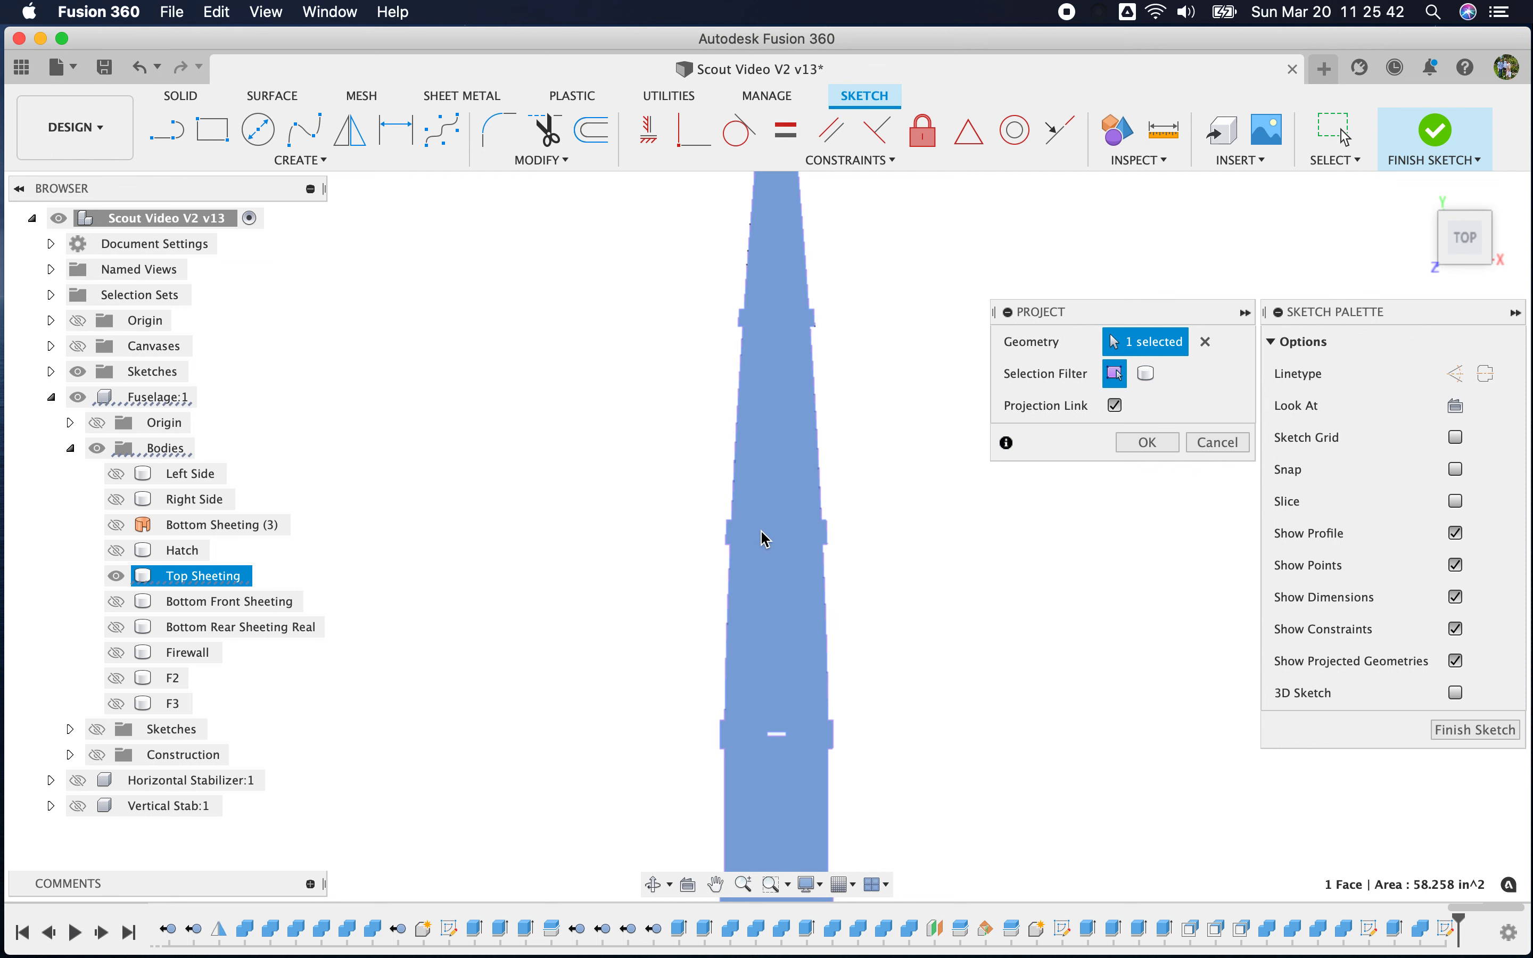
{"action": "left_click", "coordinate": [1140, 443]}
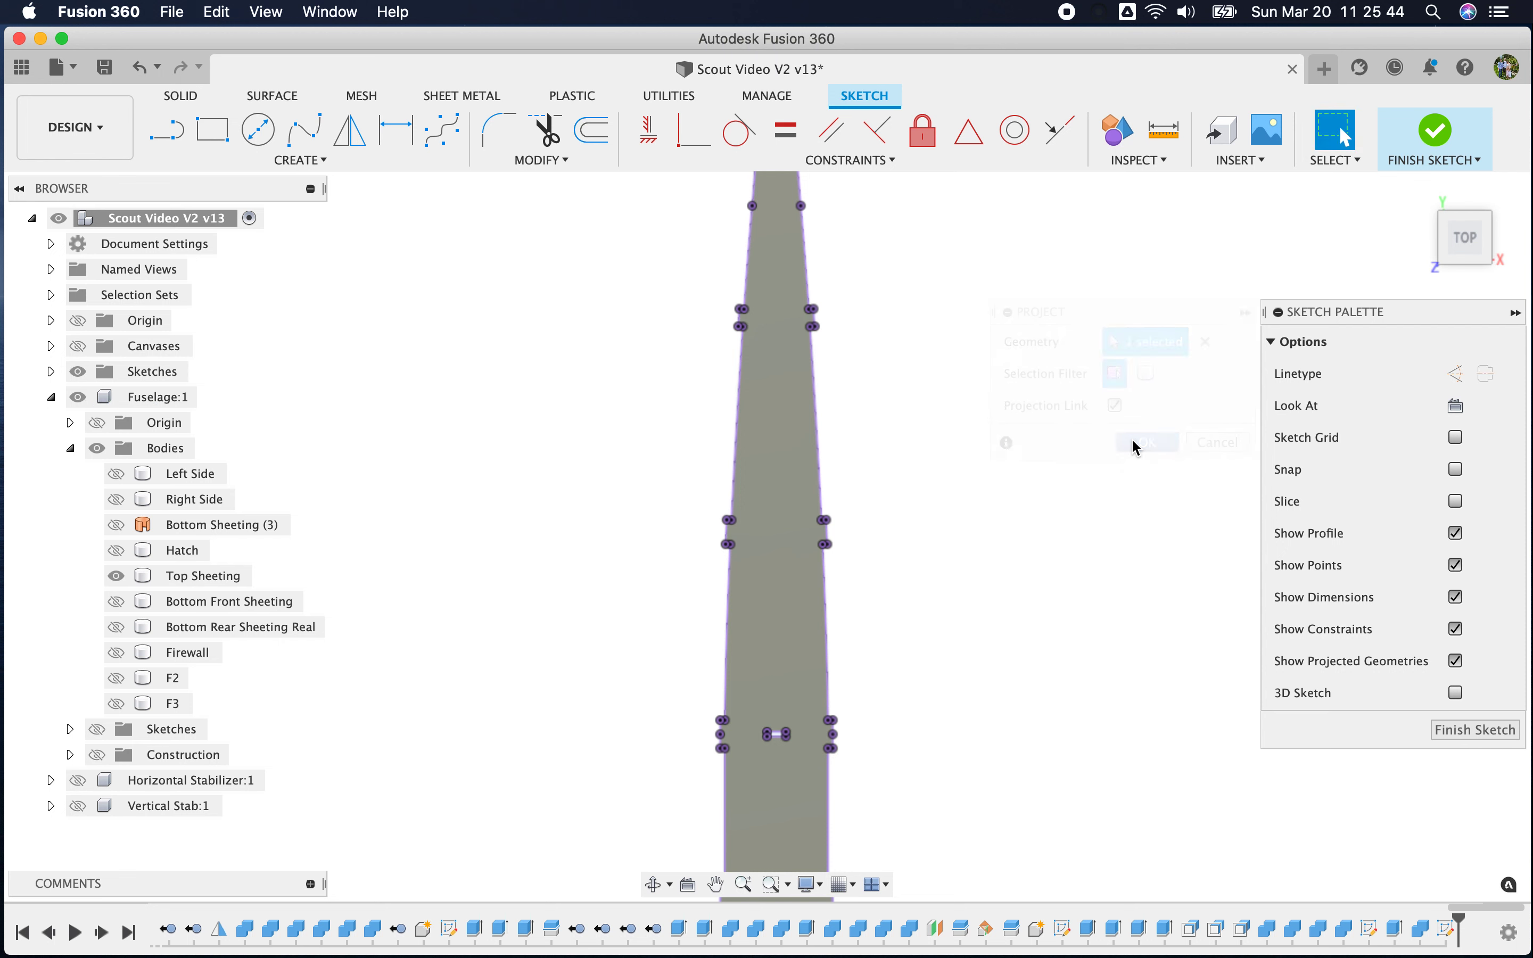
{"action": "left_click", "coordinate": [1476, 729]}
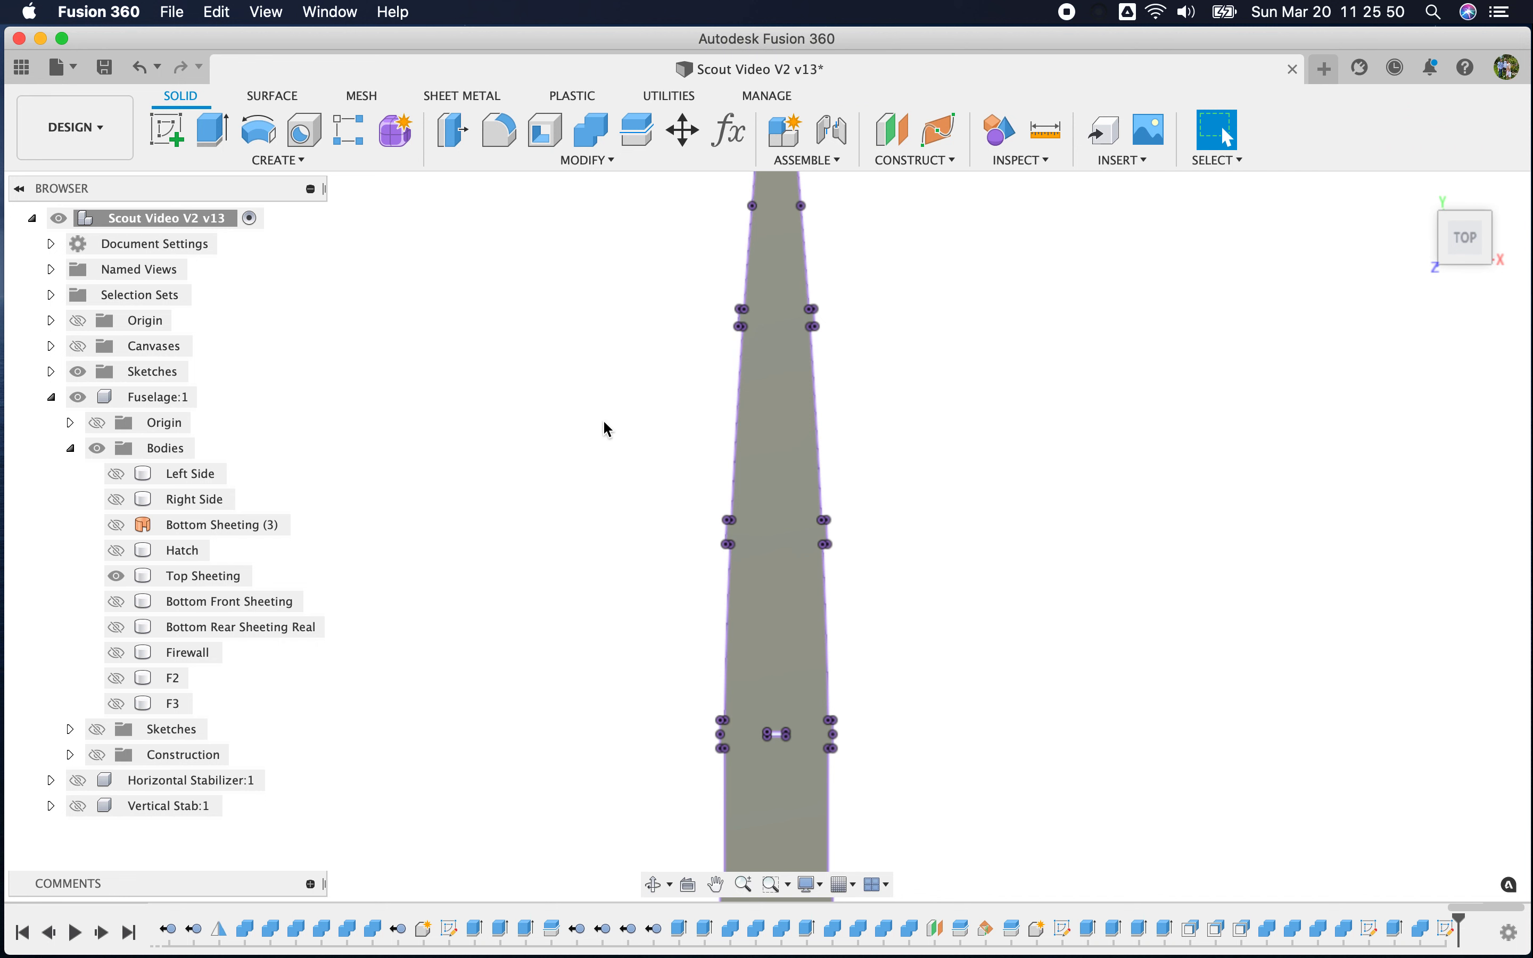
Hide all the Fuselage bodies so that only the projected Sketch3 is shown, and inspect its outline at an angle
{"action": "left_click", "coordinate": [83, 405]}
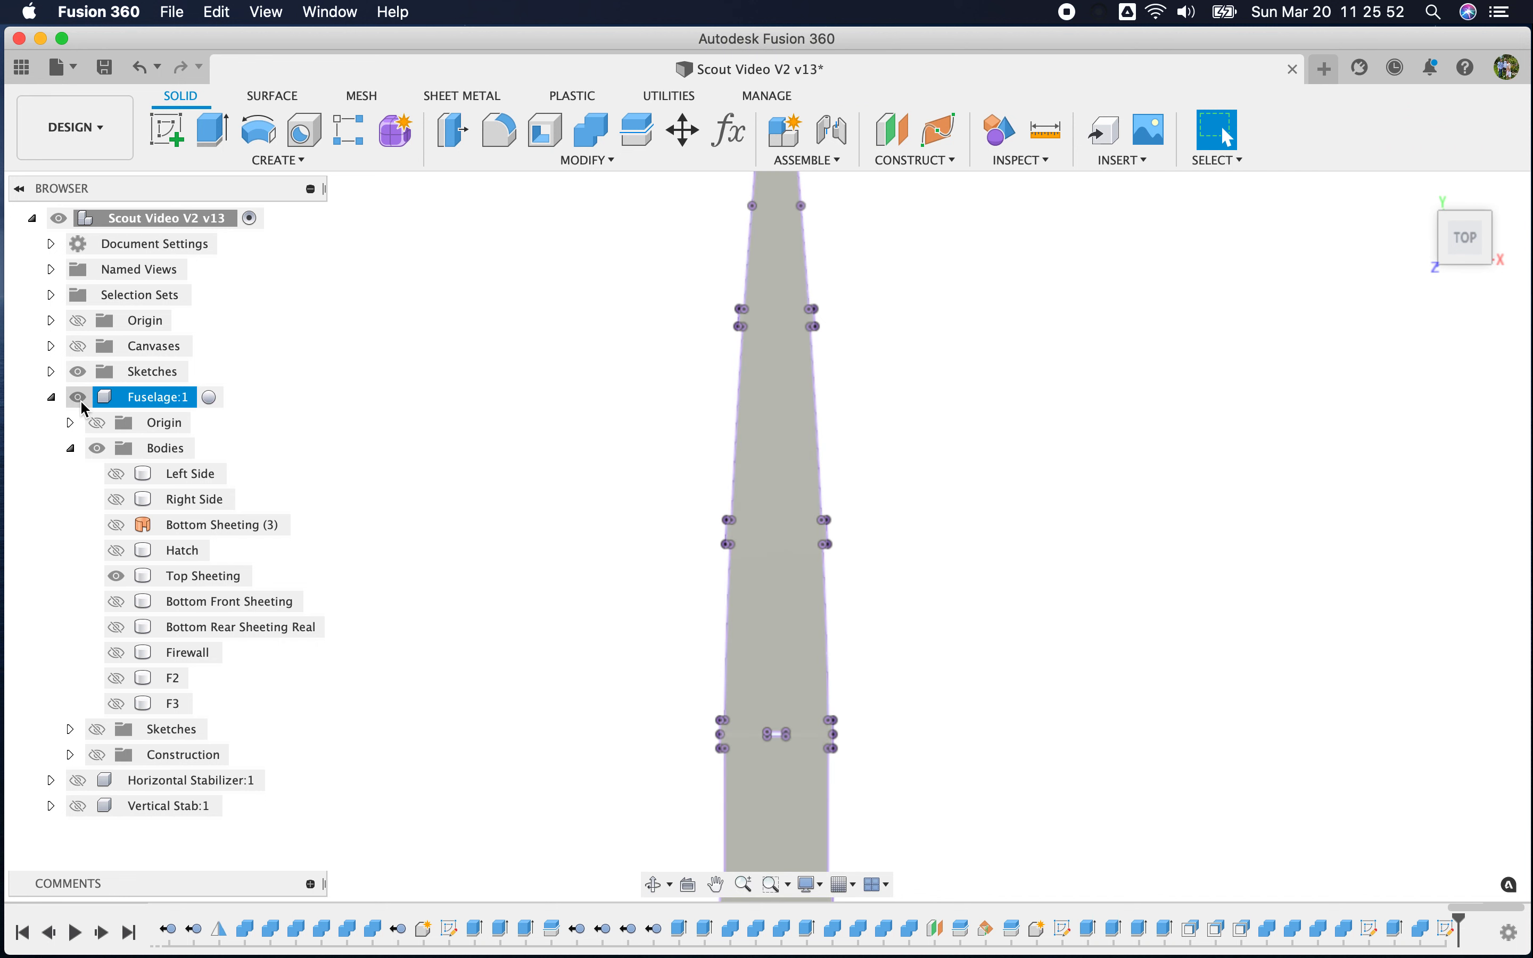
{"action": "left_click", "coordinate": [51, 376]}
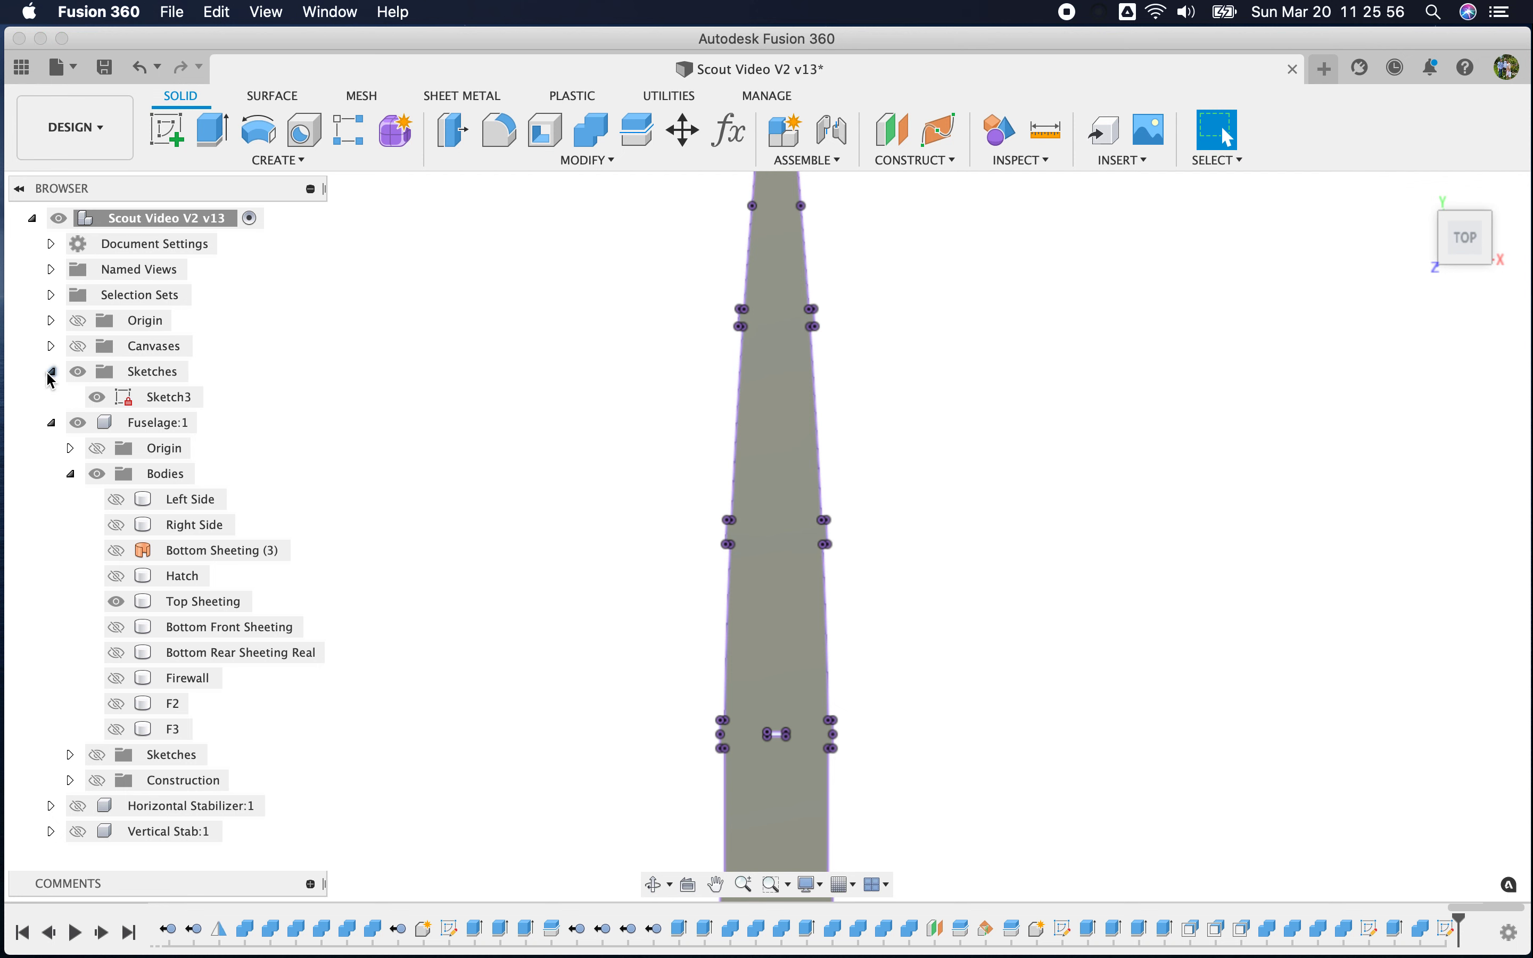
{"action": "left_click", "coordinate": [97, 473]}
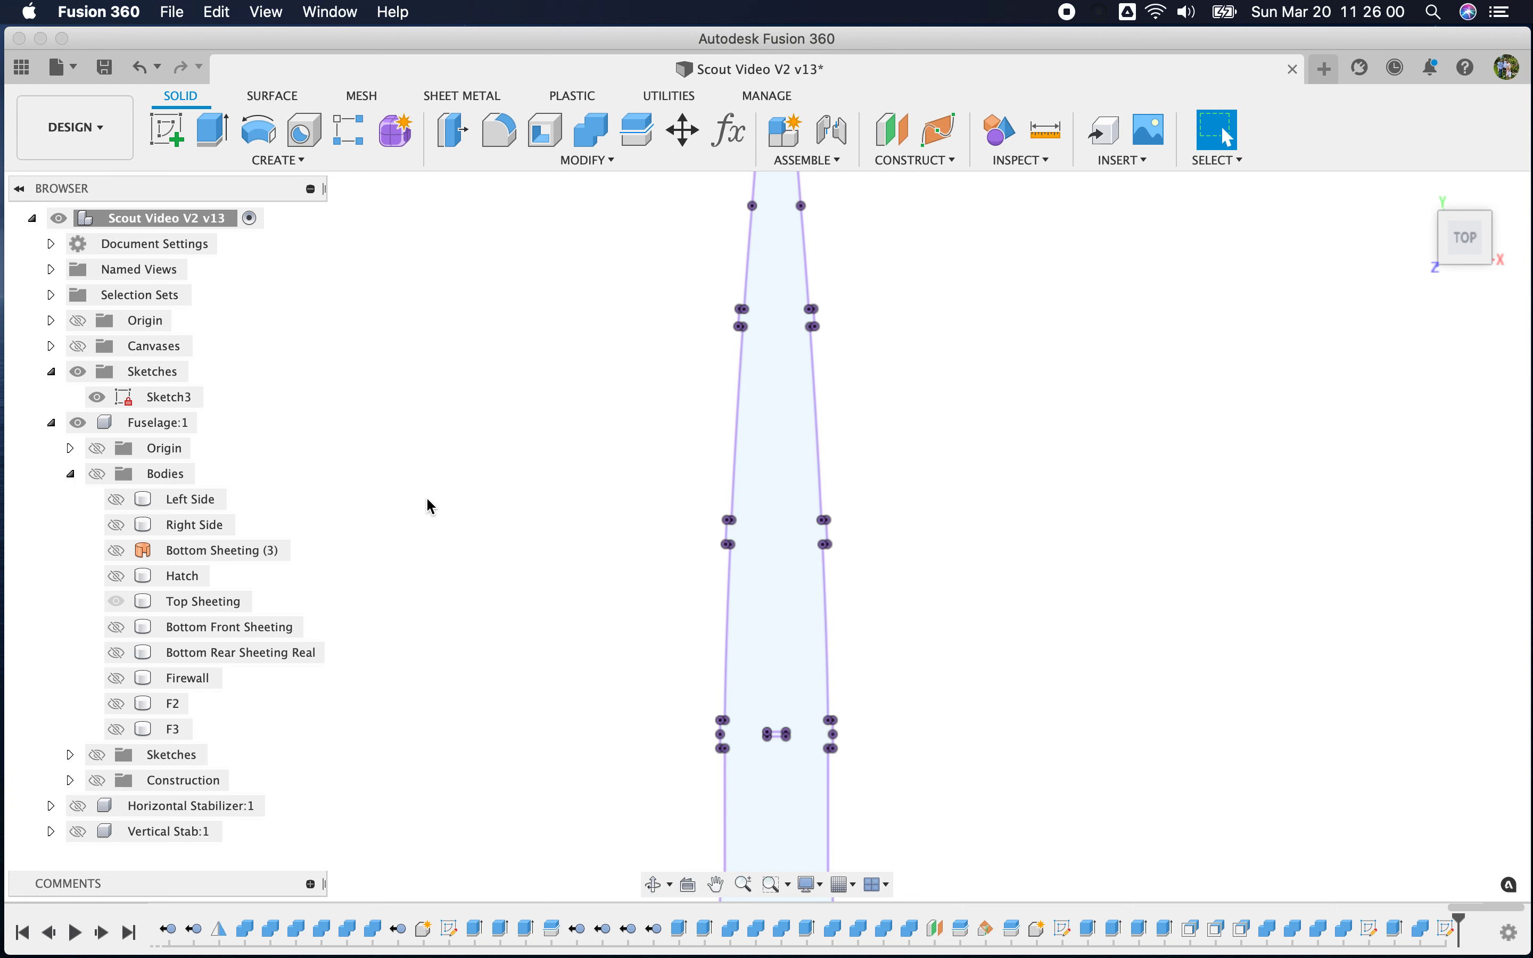
{"action": "mouse_move", "coordinate": [1453, 233]}
{"action": "left_mouse_down"}
{"action": "mouse_move", "coordinate": [1263, 191]}
{"action": "mouse_move", "coordinate": [1240, 203]}
{"action": "left_mouse_up"}
{"action": "scroll", "coordinate": [574, 628], "scroll_direction": "up", "scroll_amount": 5}
{"action": "scroll", "coordinate": [577, 633], "scroll_direction": "up", "scroll_amount": 5}
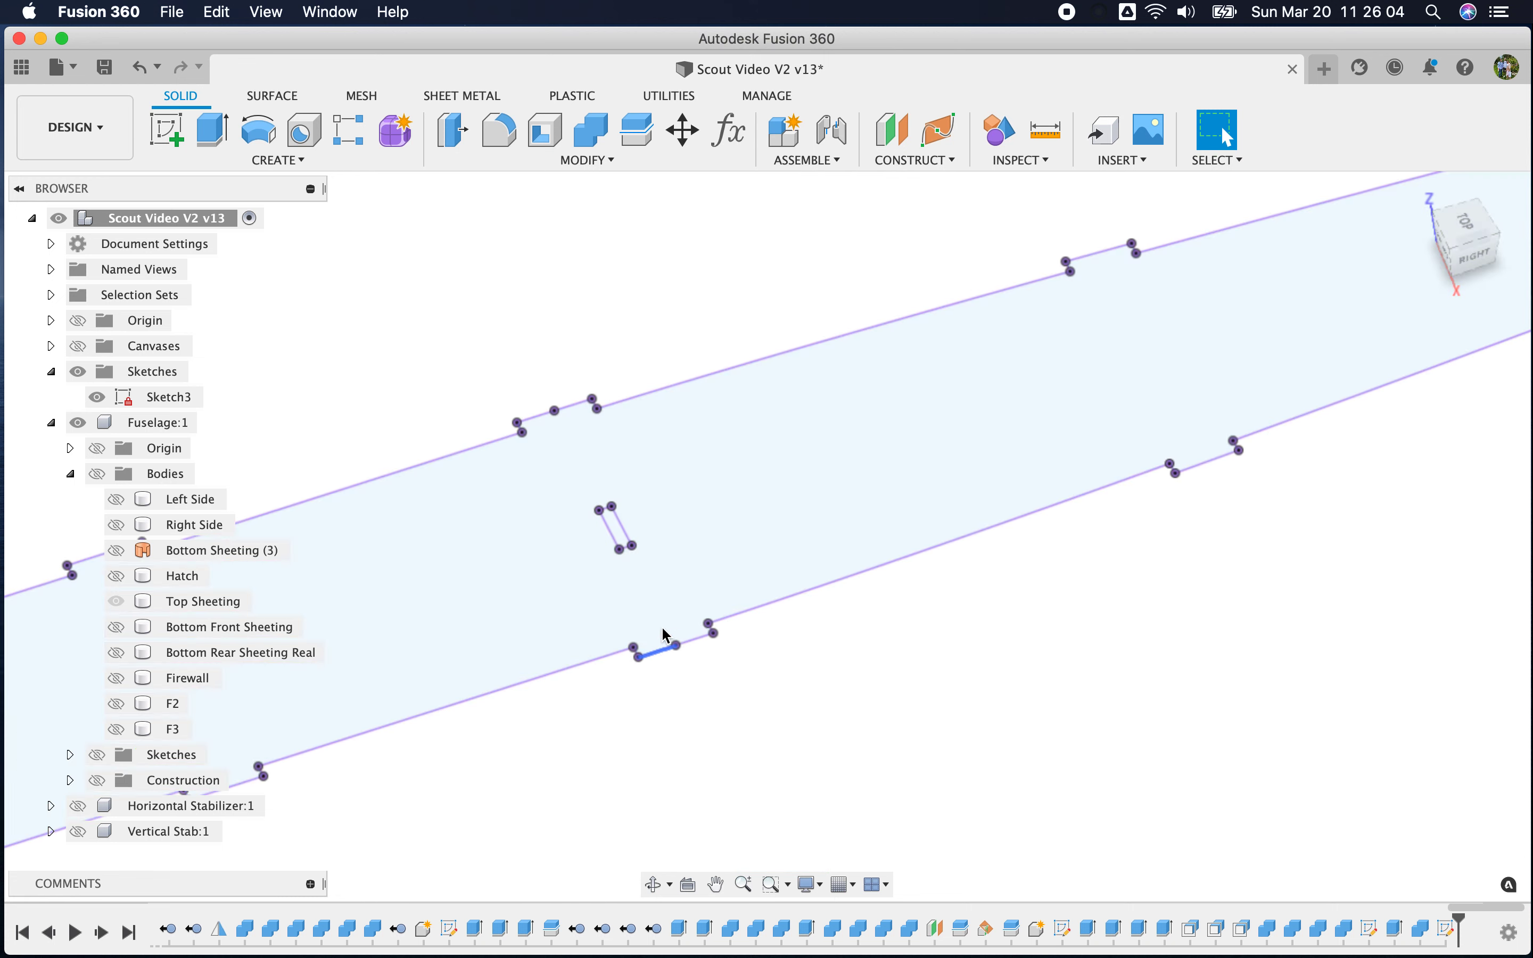
{"action": "scroll", "coordinate": [823, 580], "scroll_direction": "down", "scroll_amount": 8}
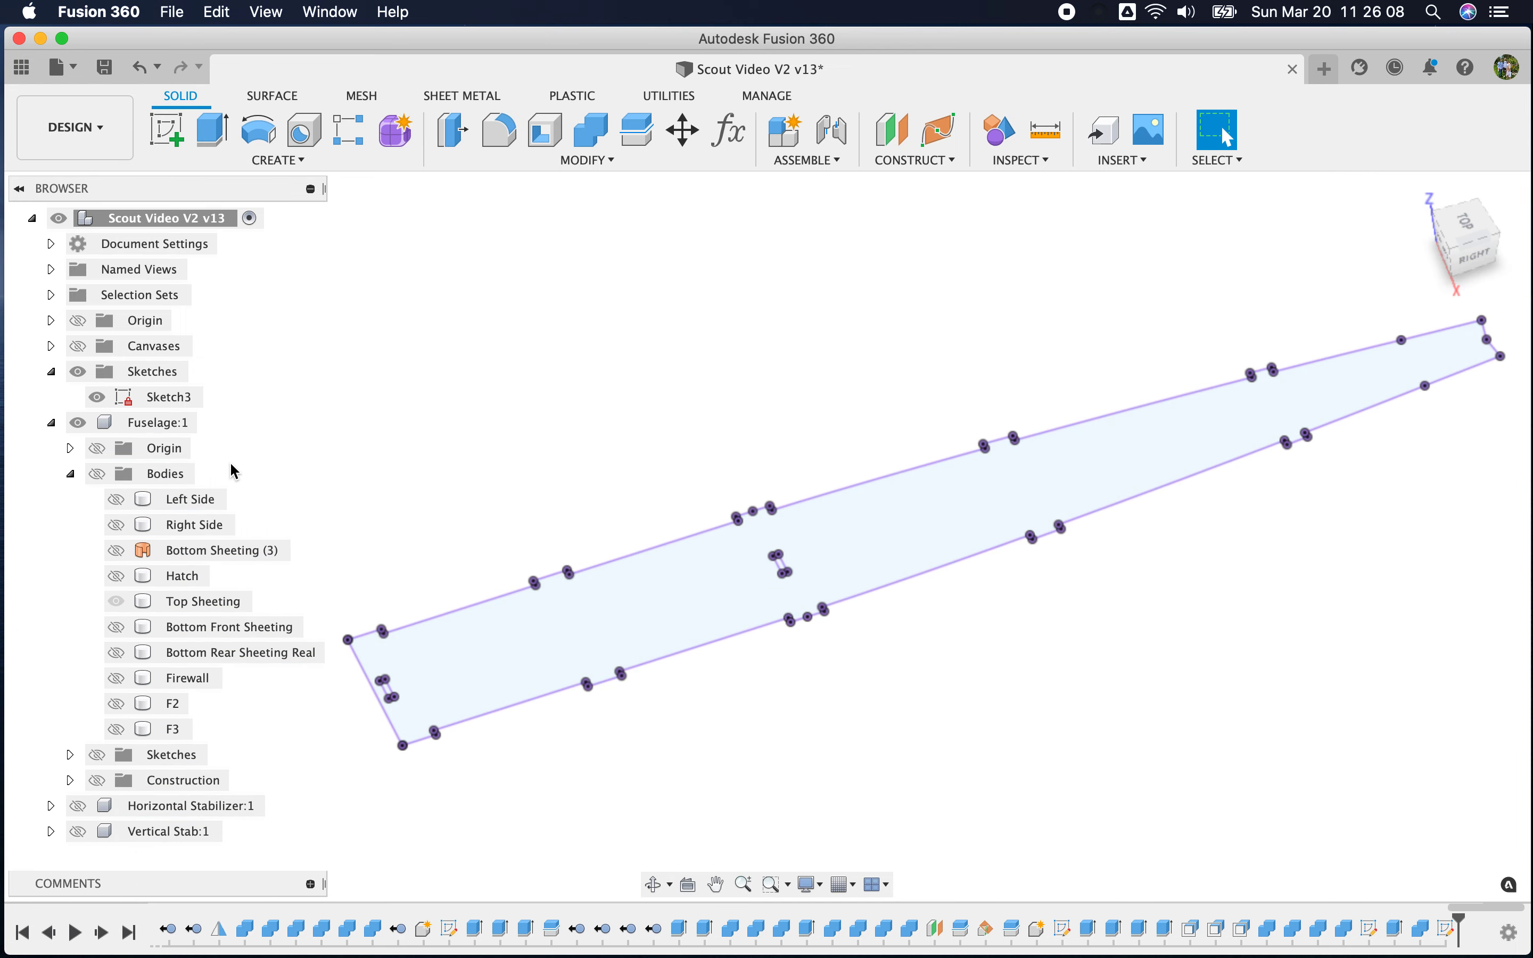
Start exporting Sketch3 as DXF and create a folder "Scout Cut Files" inside Documents > 1A - Red Line Aero Models
{"action": "right_click", "coordinate": [179, 405]}
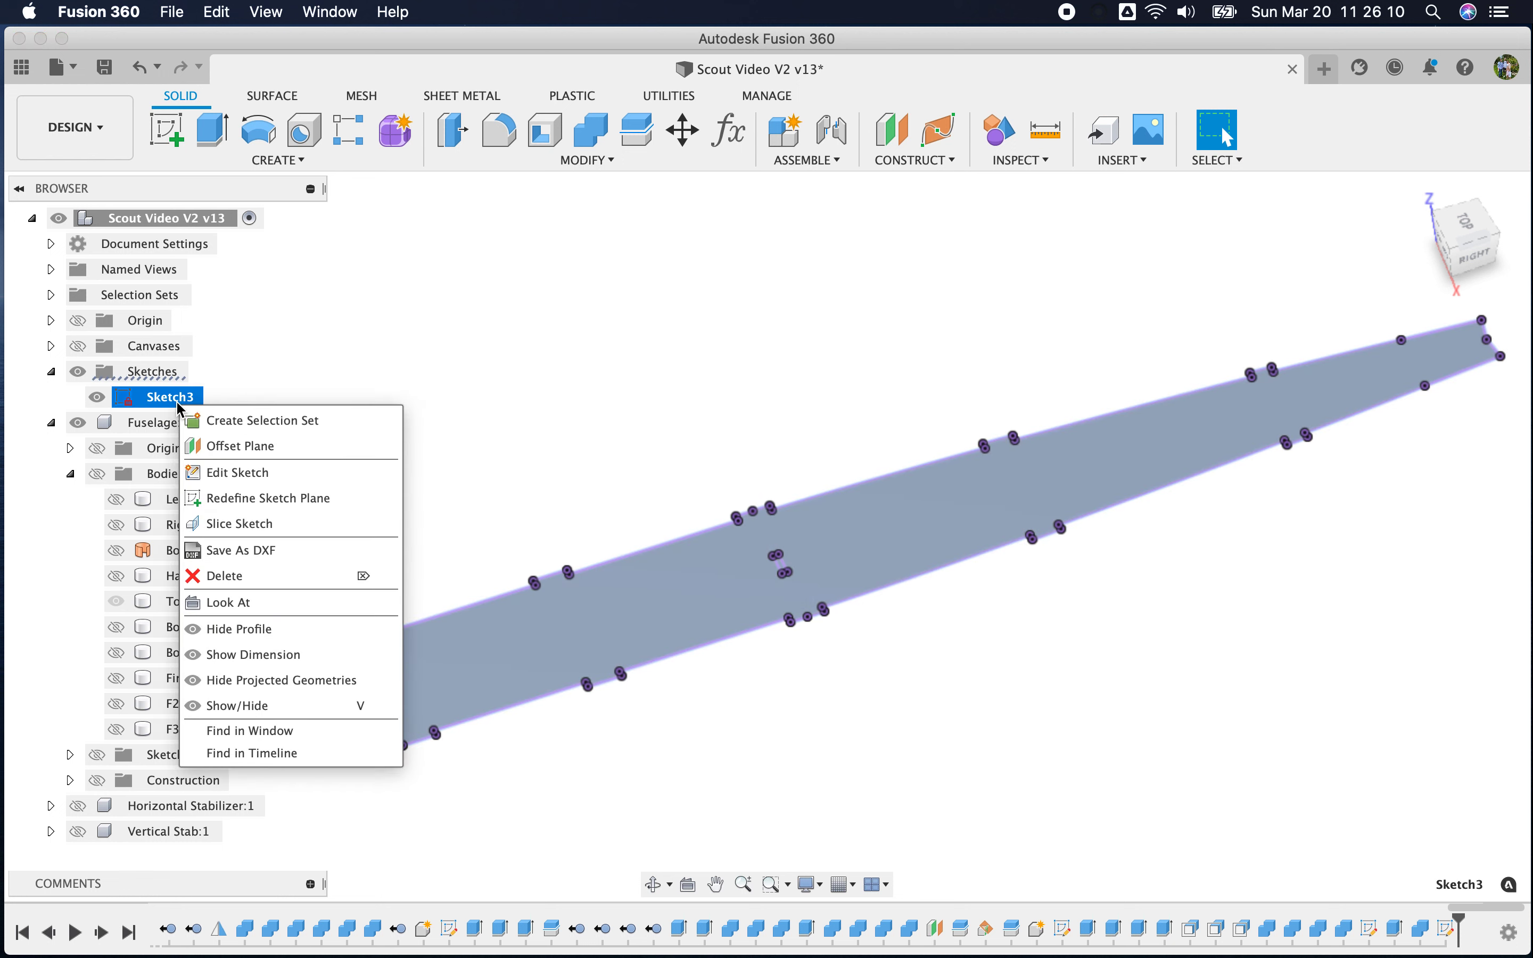
{"action": "left_click", "coordinate": [273, 555]}
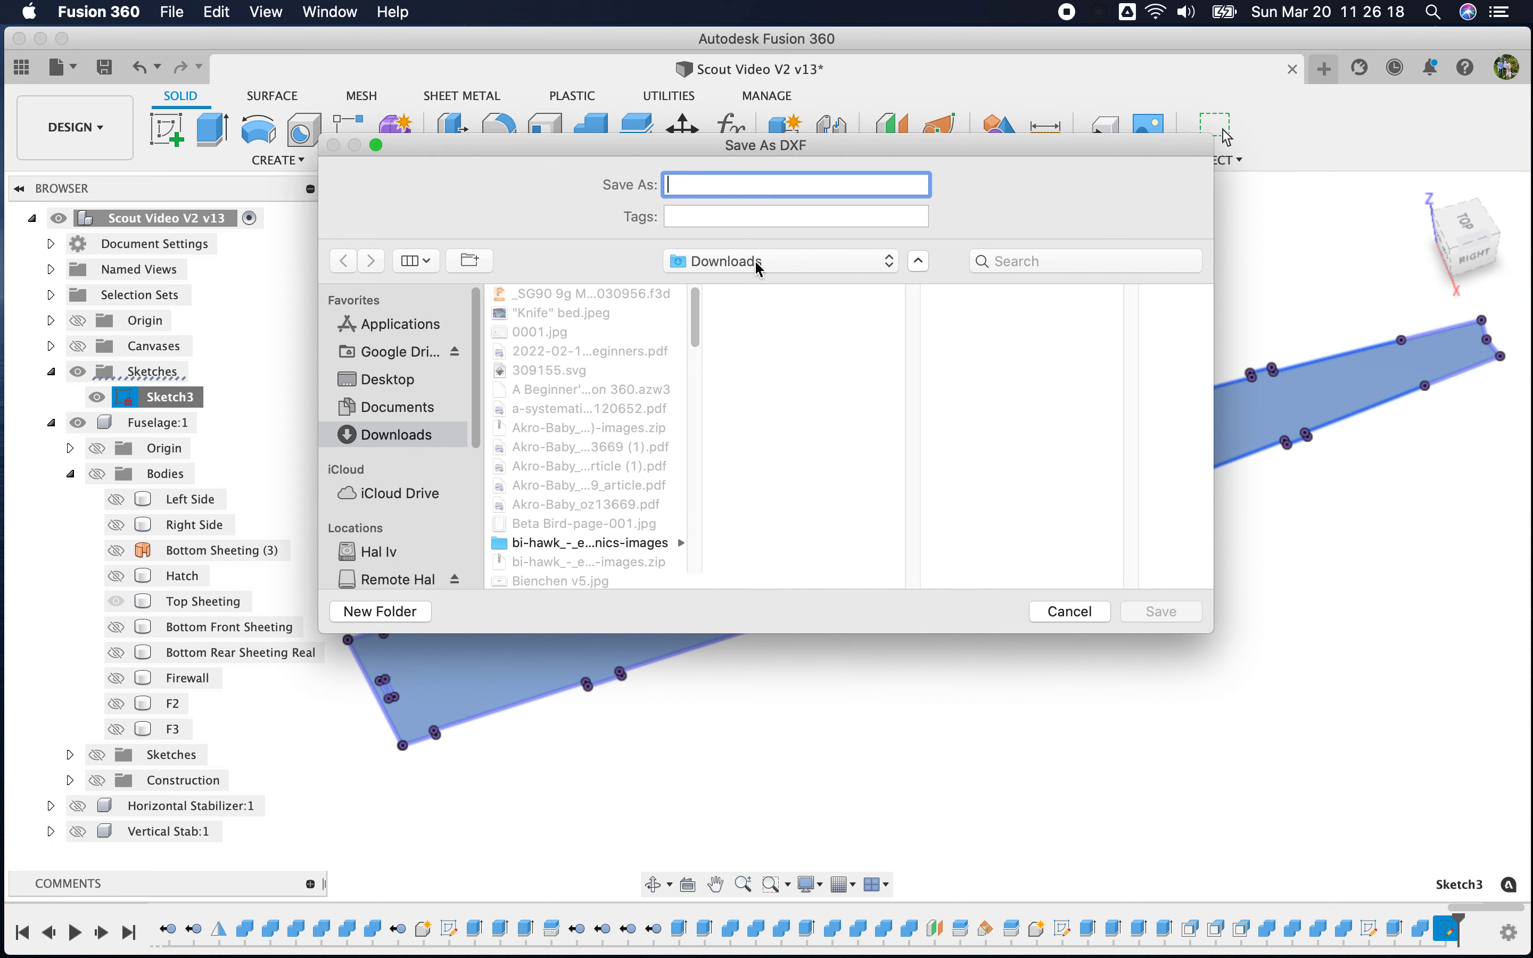
{"action": "left_click", "coordinate": [757, 263]}
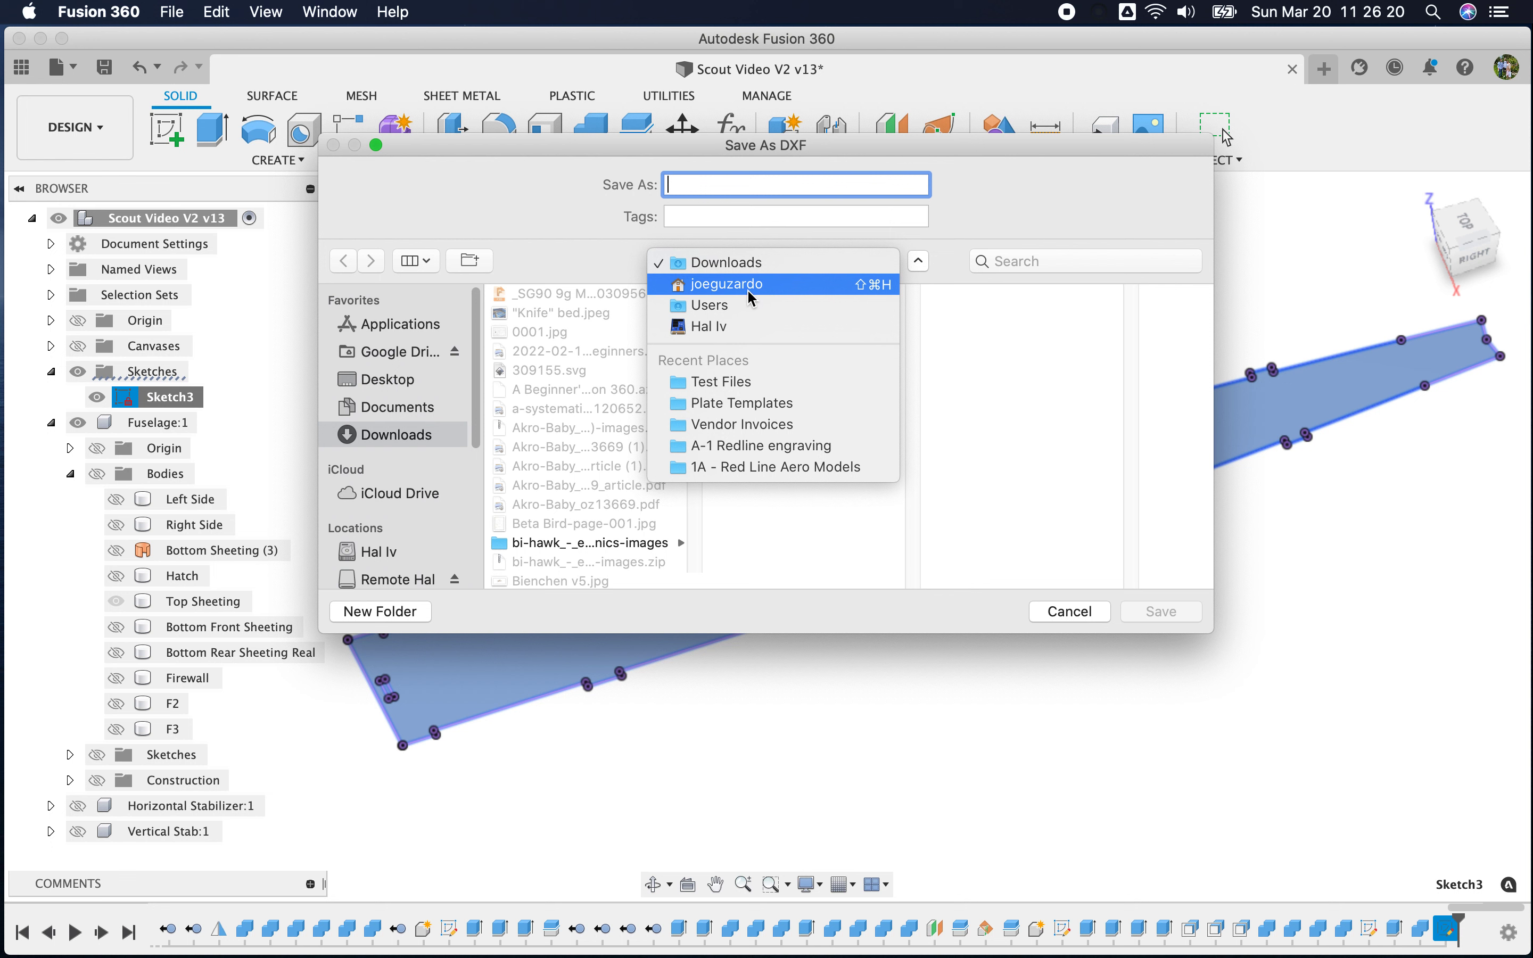
{"action": "left_click", "coordinate": [415, 420]}
{"action": "left_click", "coordinate": [397, 407]}
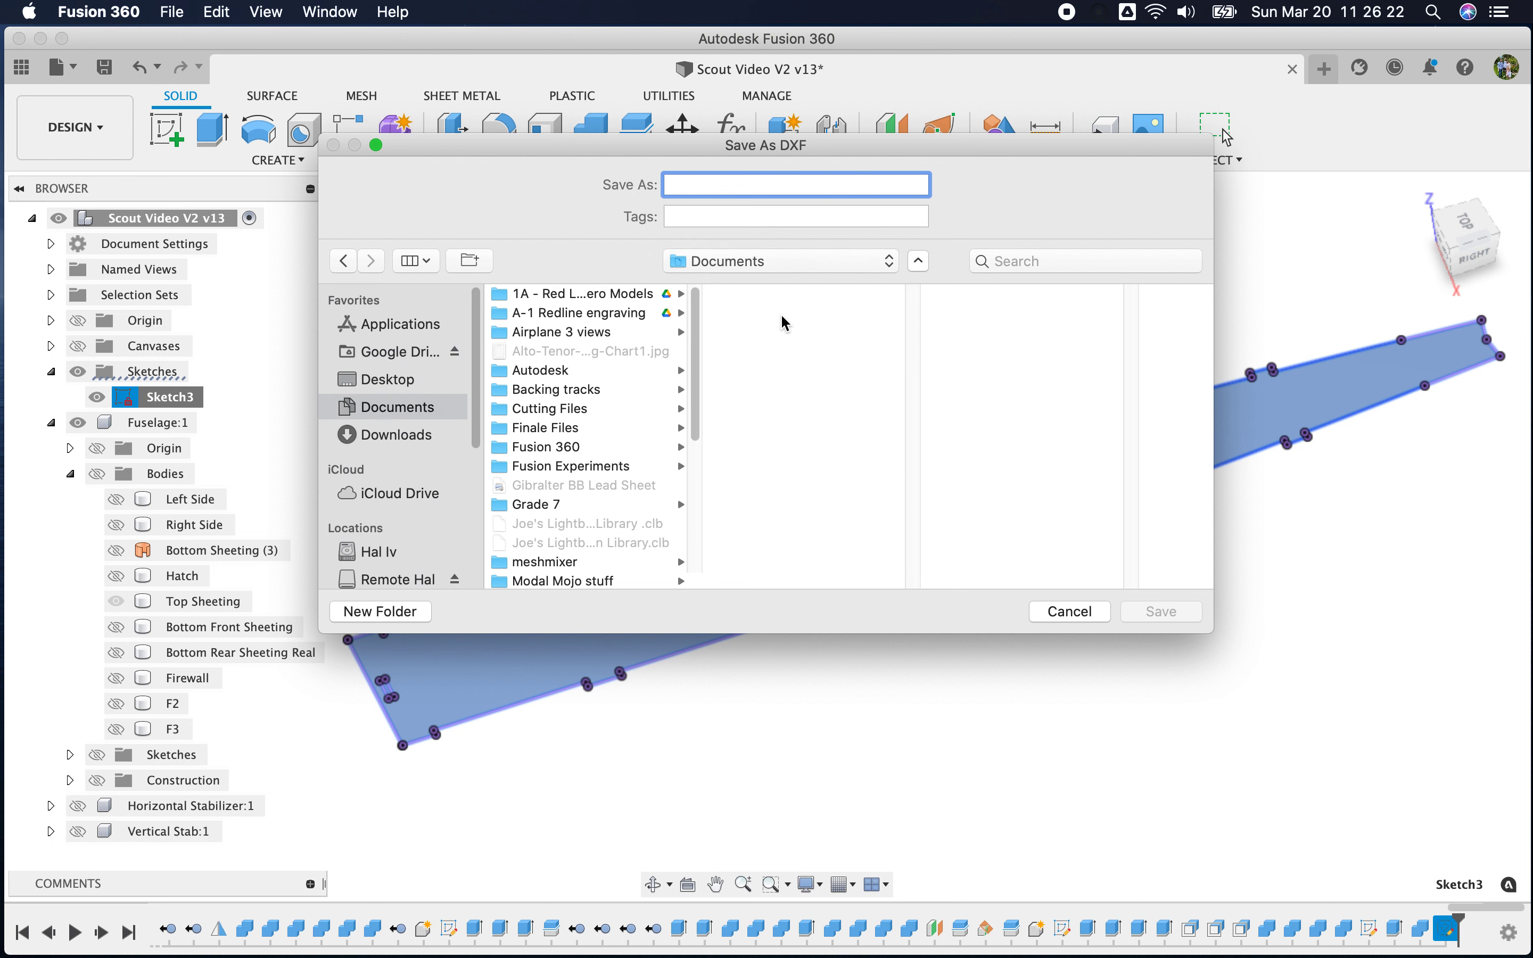
{"action": "left_click", "coordinate": [618, 296]}
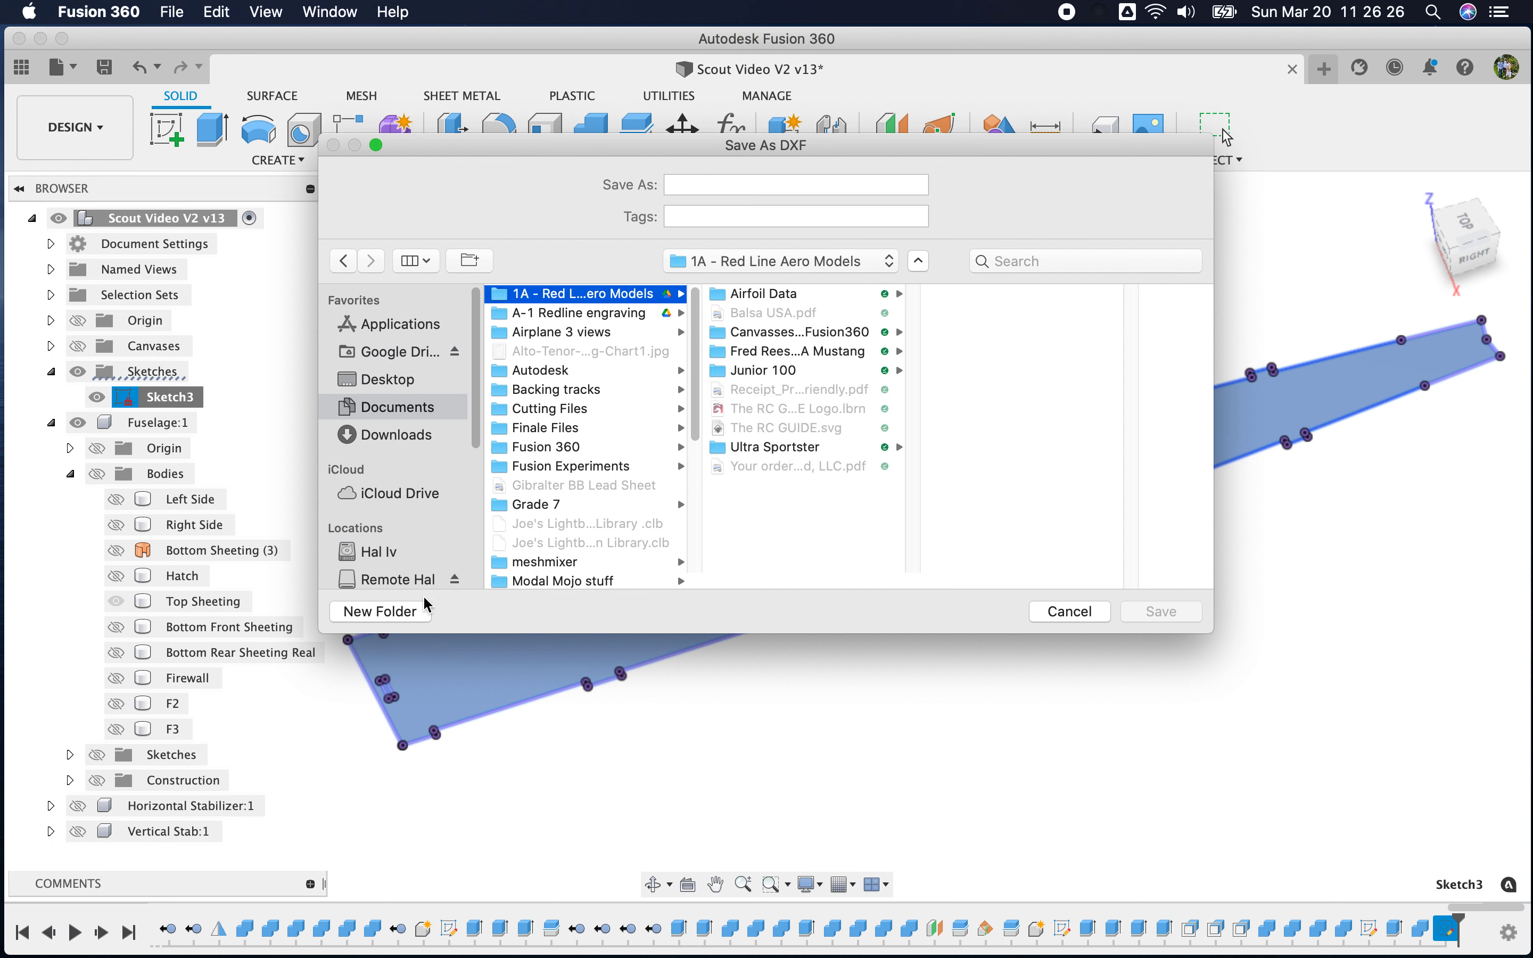
{"action": "left_click", "coordinate": [419, 613]}
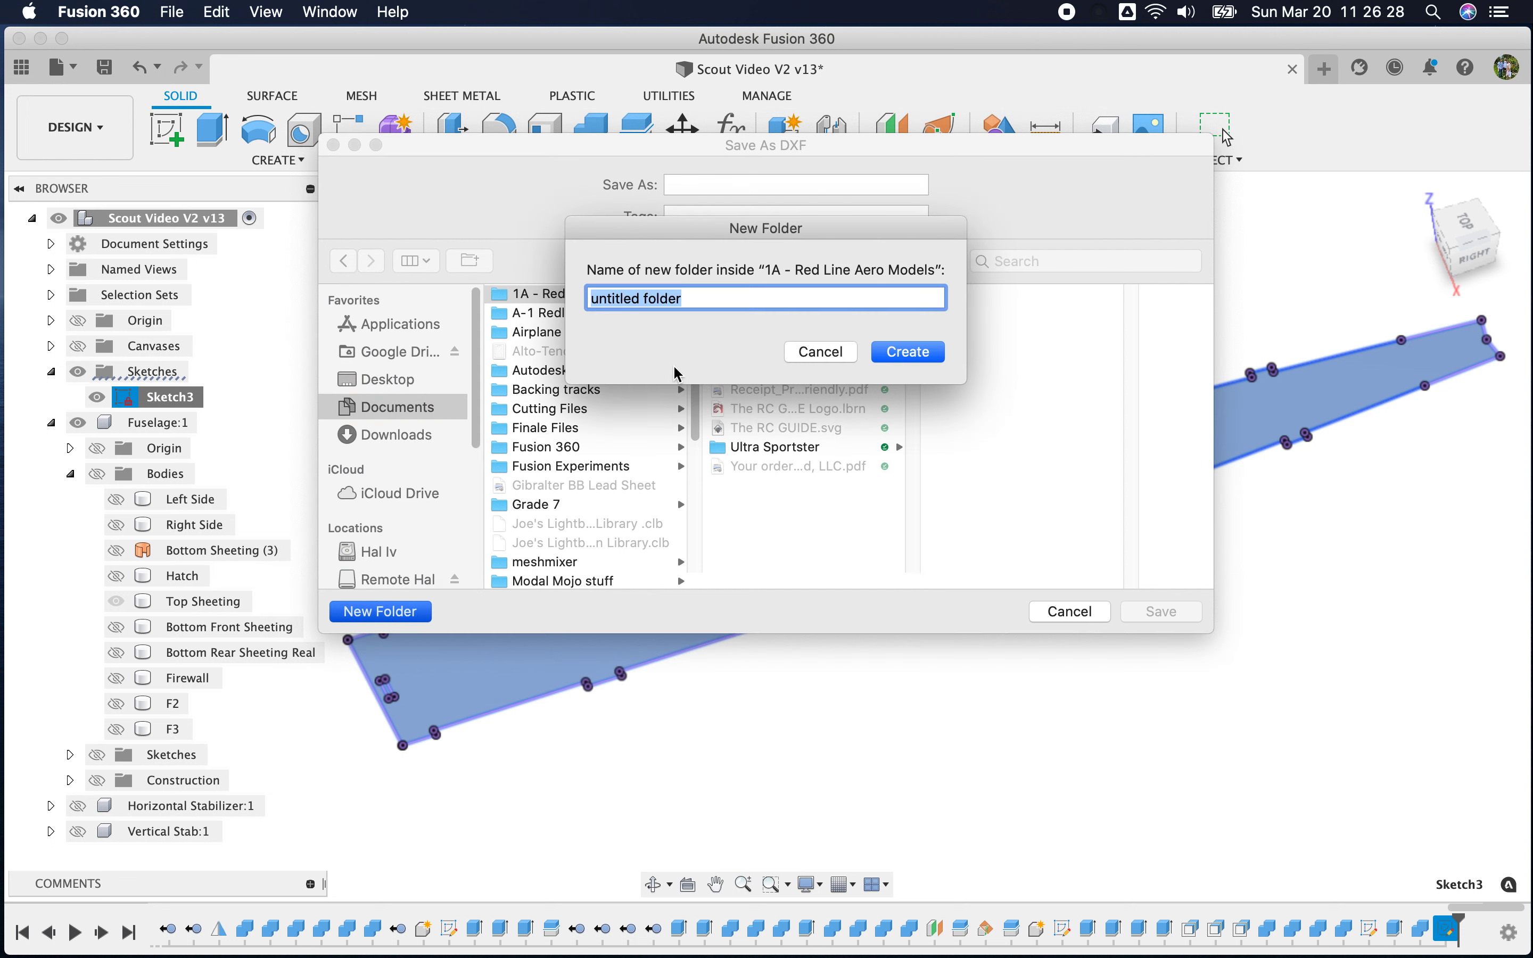
{"action": "type", "text": "Scout Cut Files"}
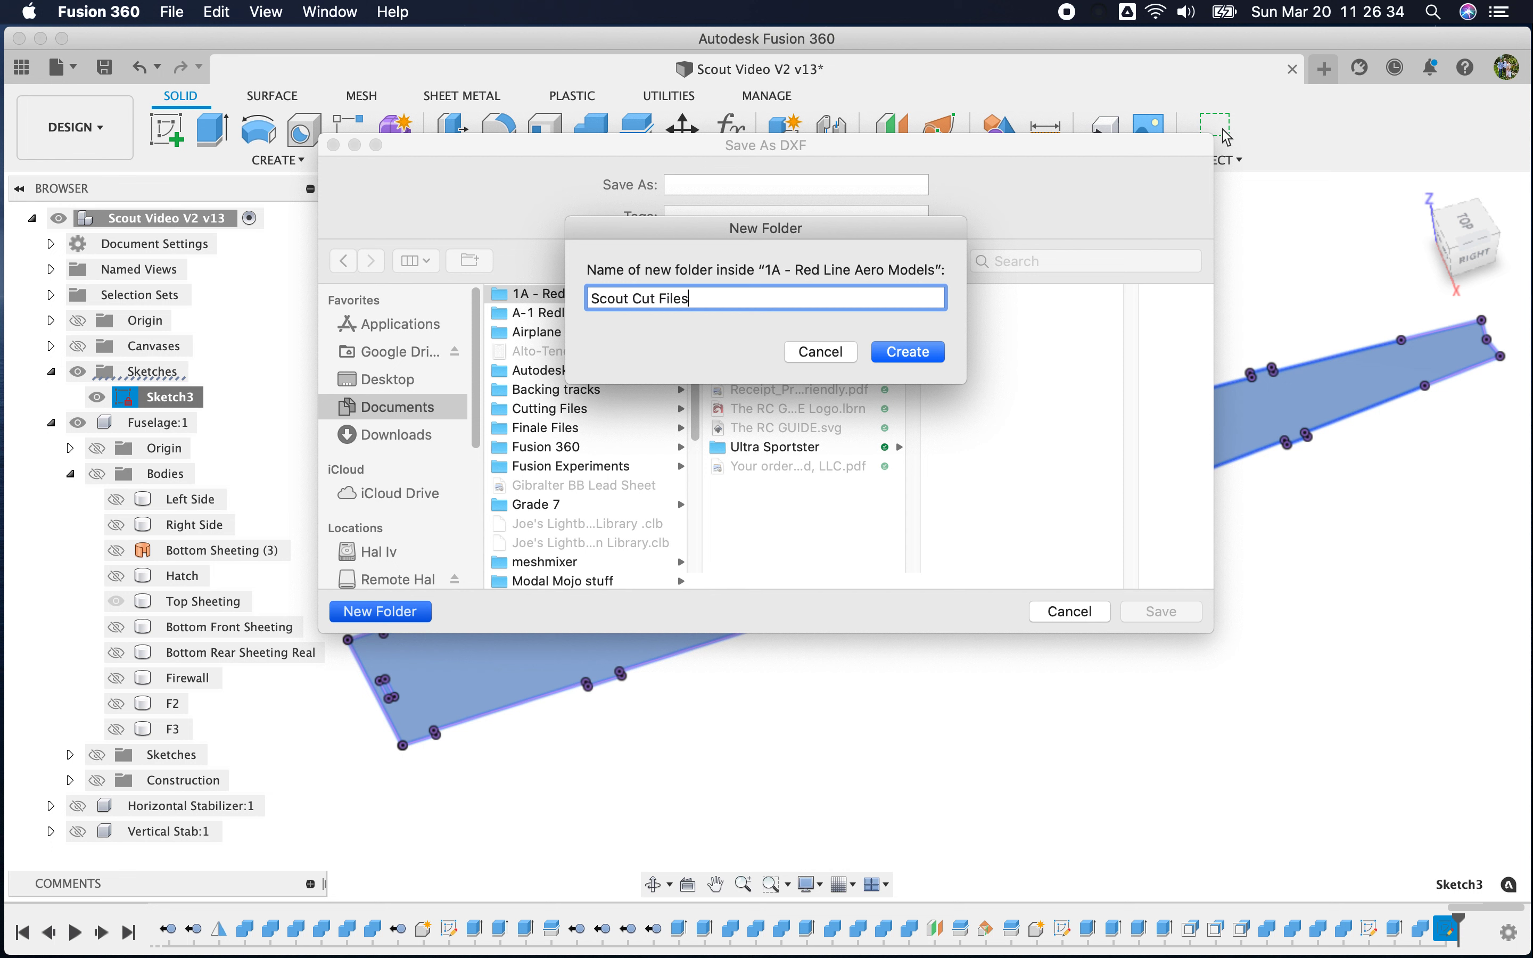
{"action": "left_click", "coordinate": [922, 350]}
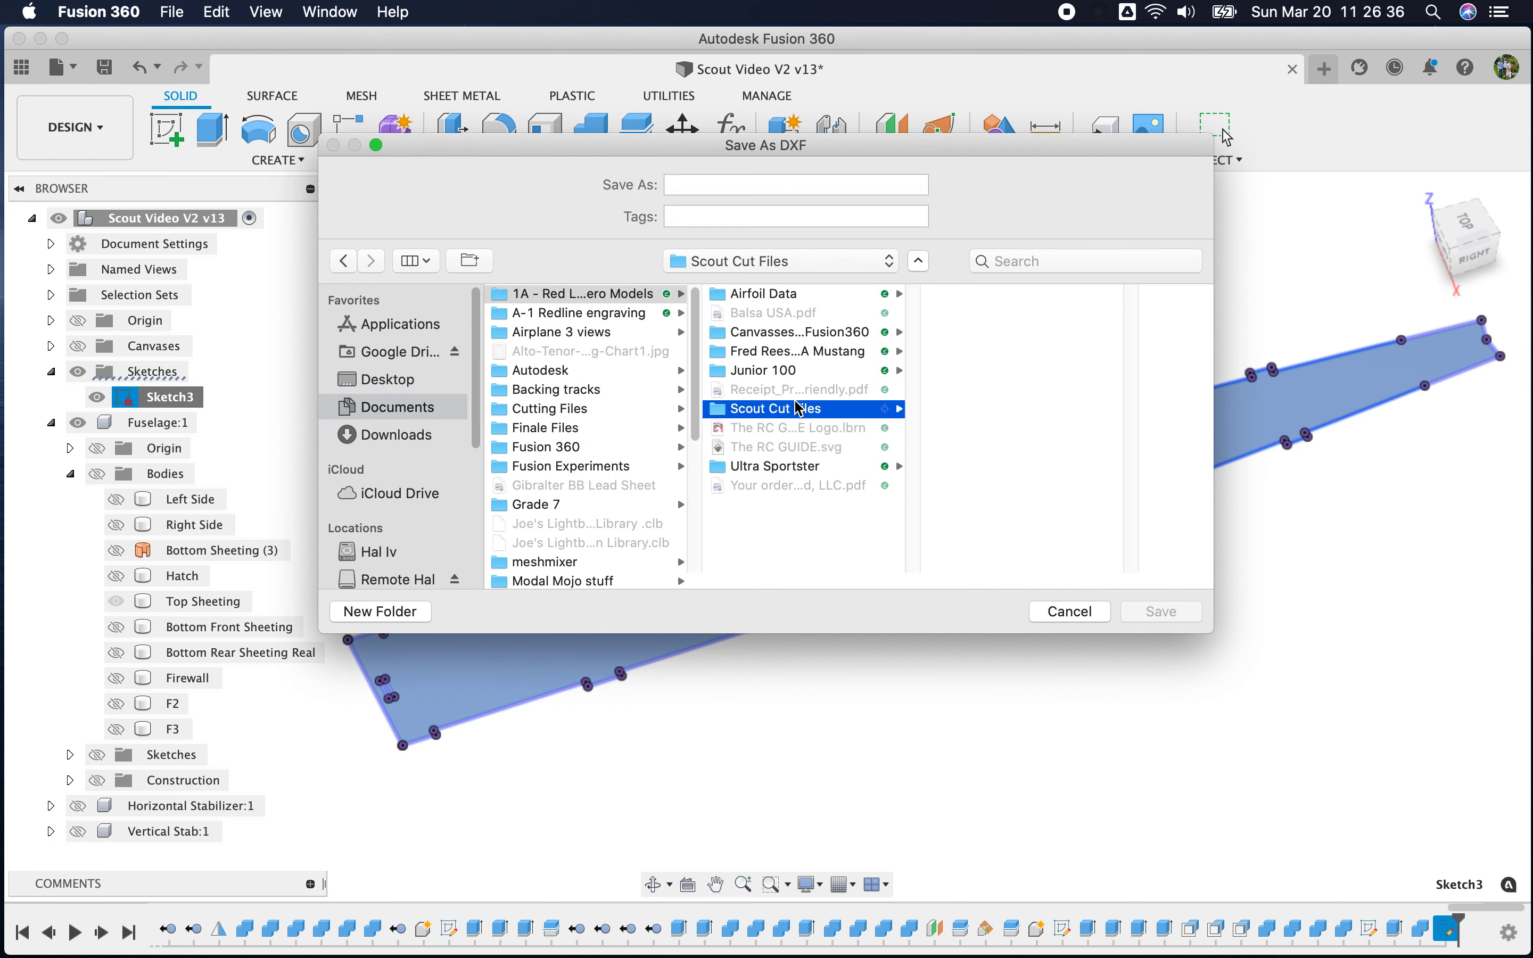
Save the DXF in the new folder under the name "Fuse Top .125 Lite Ply"
{"action": "left_click", "coordinate": [753, 182]}
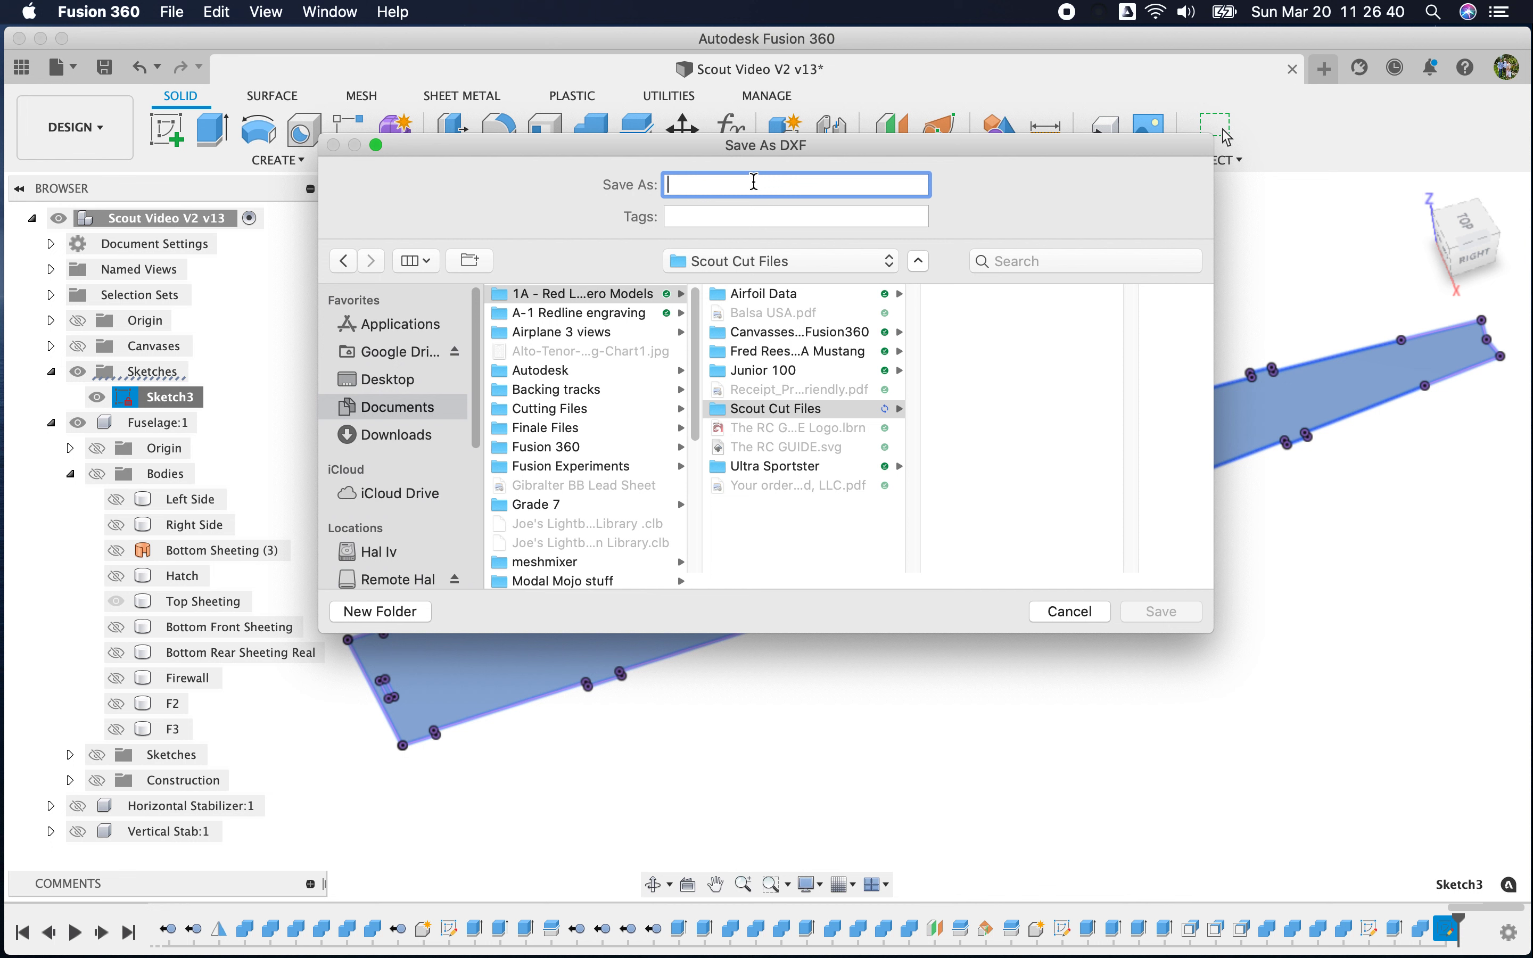
{"action": "type", "text": "FUse"}
{"action": "type", "text": "se Top .125 Lite Ply"}
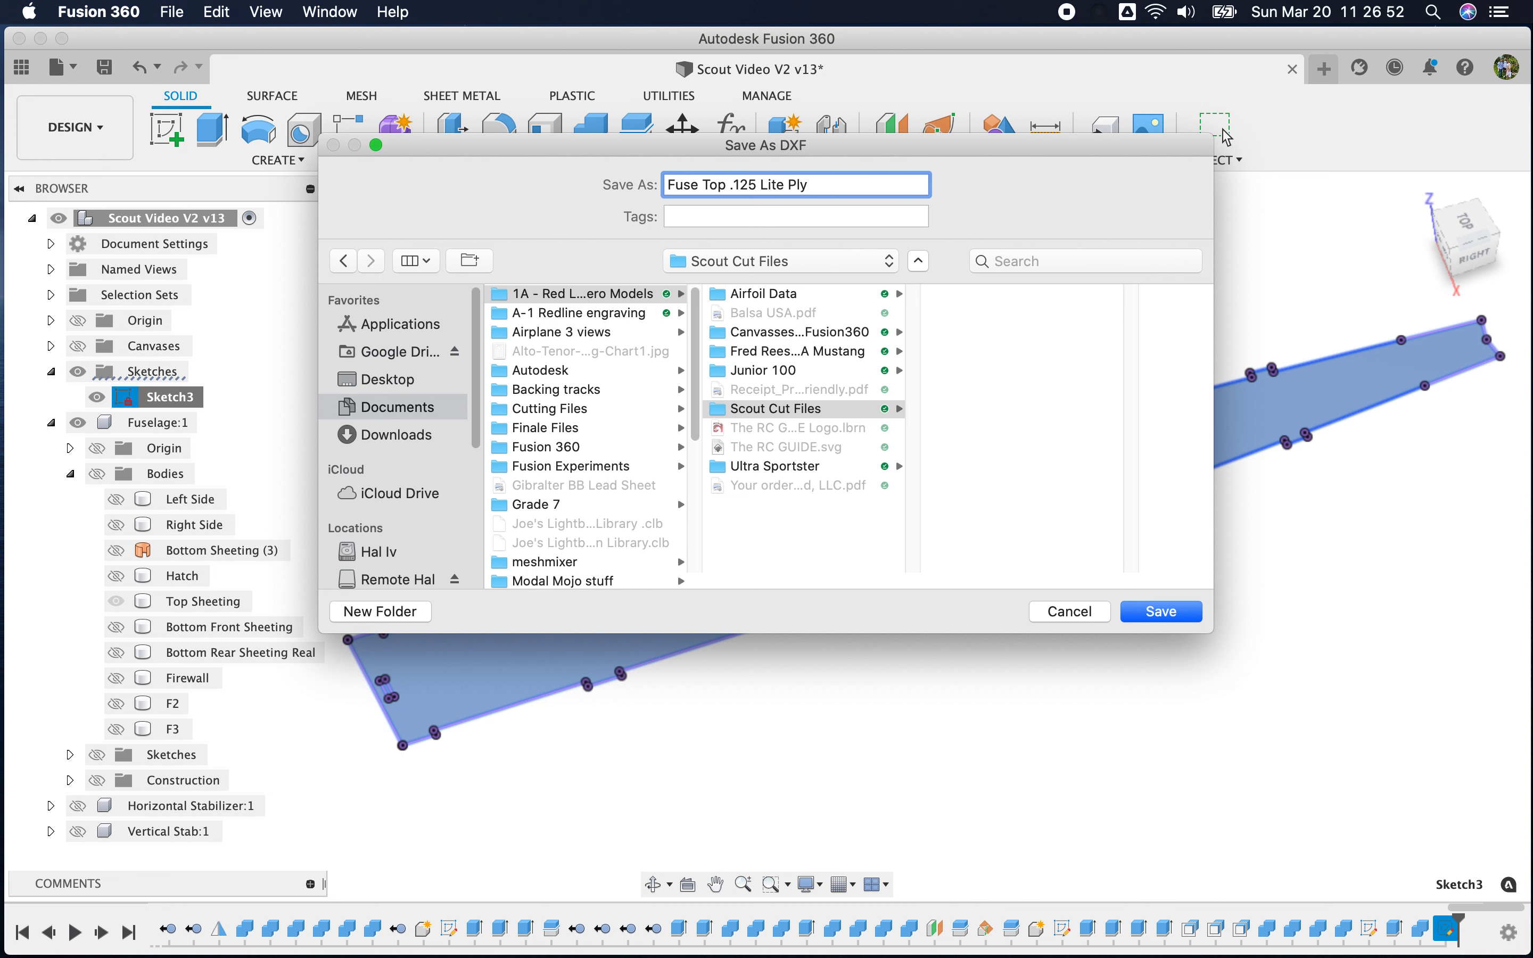
{"action": "left_click", "coordinate": [1163, 612]}
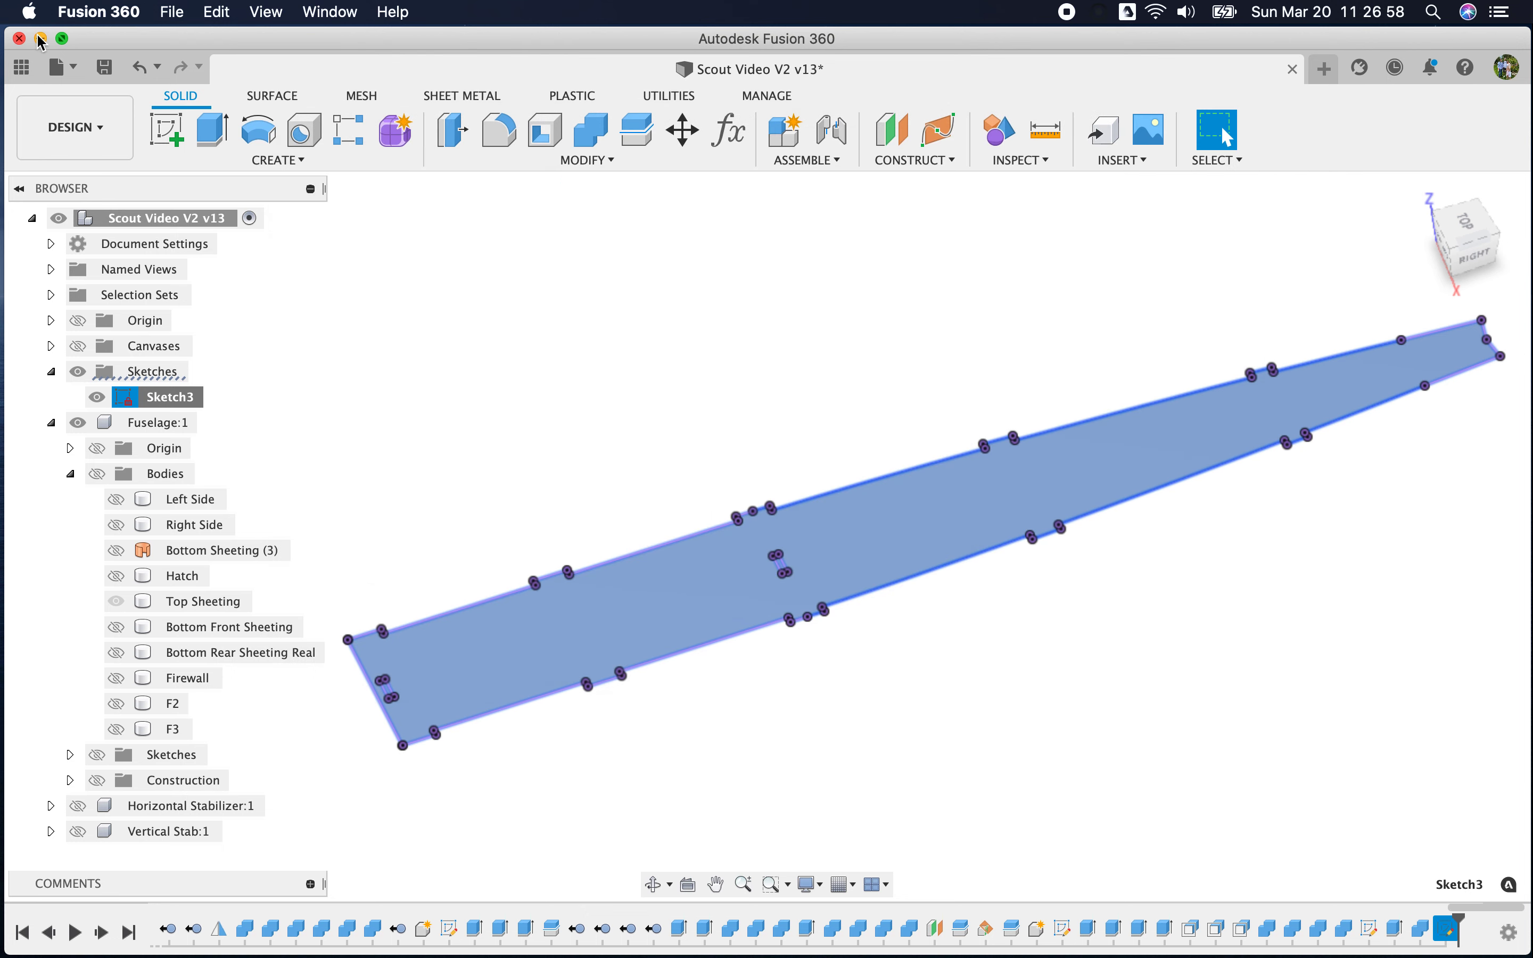
Minimize the windows covering the desktop, switch to Finder and open the 1A - Red Line Aero Models folder in Documents
{"action": "left_click", "coordinate": [40, 41]}
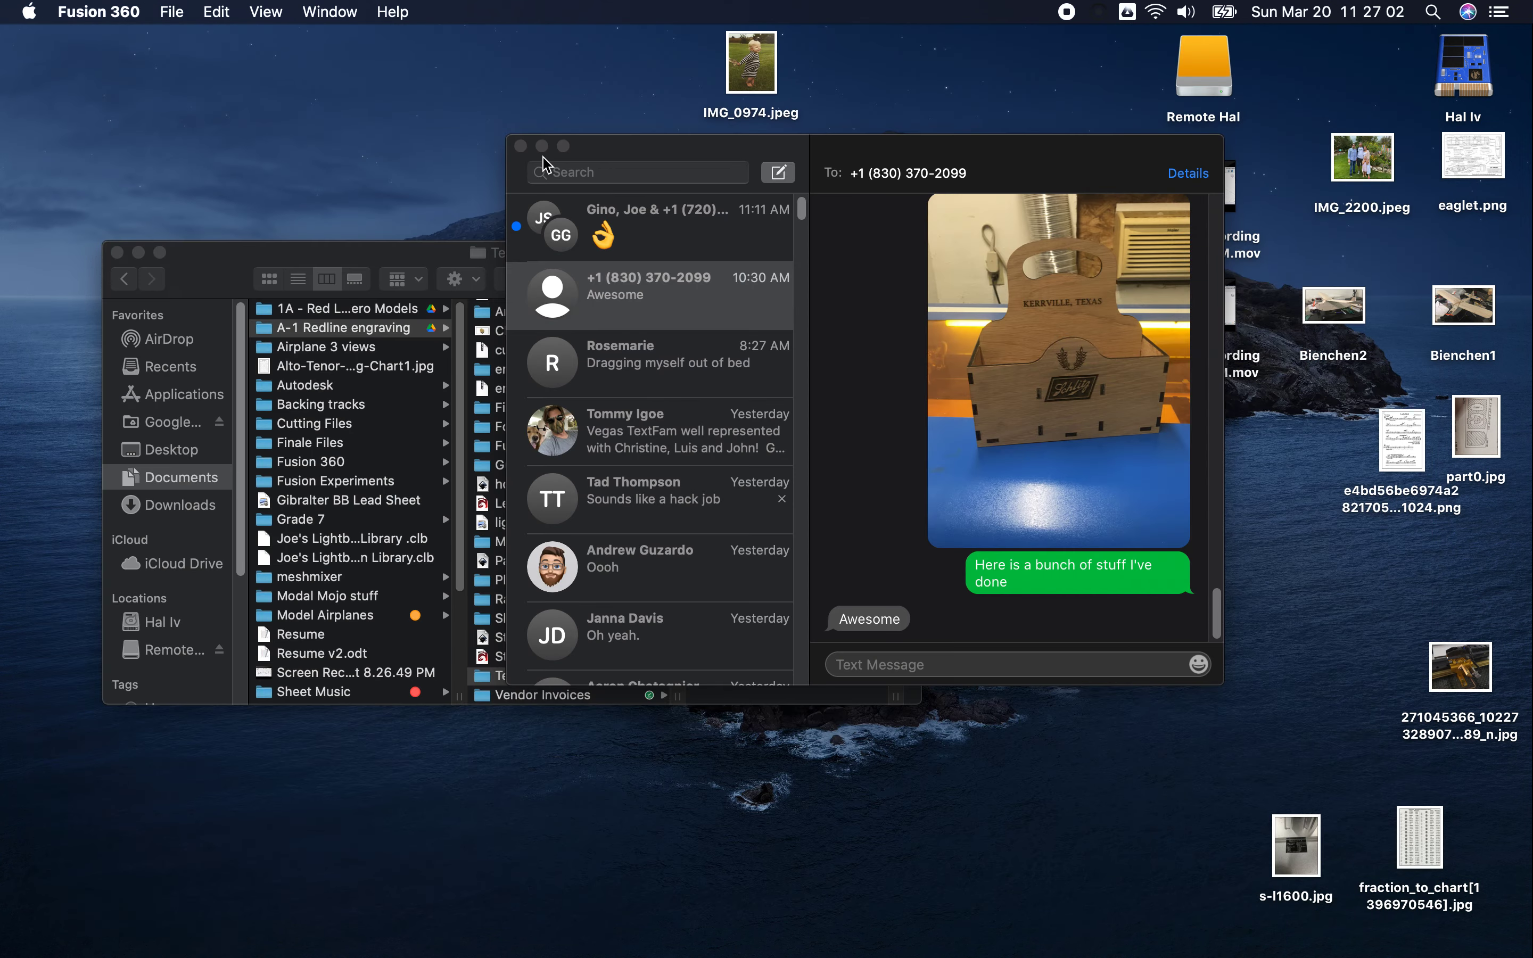
{"action": "left_click", "coordinate": [541, 146]}
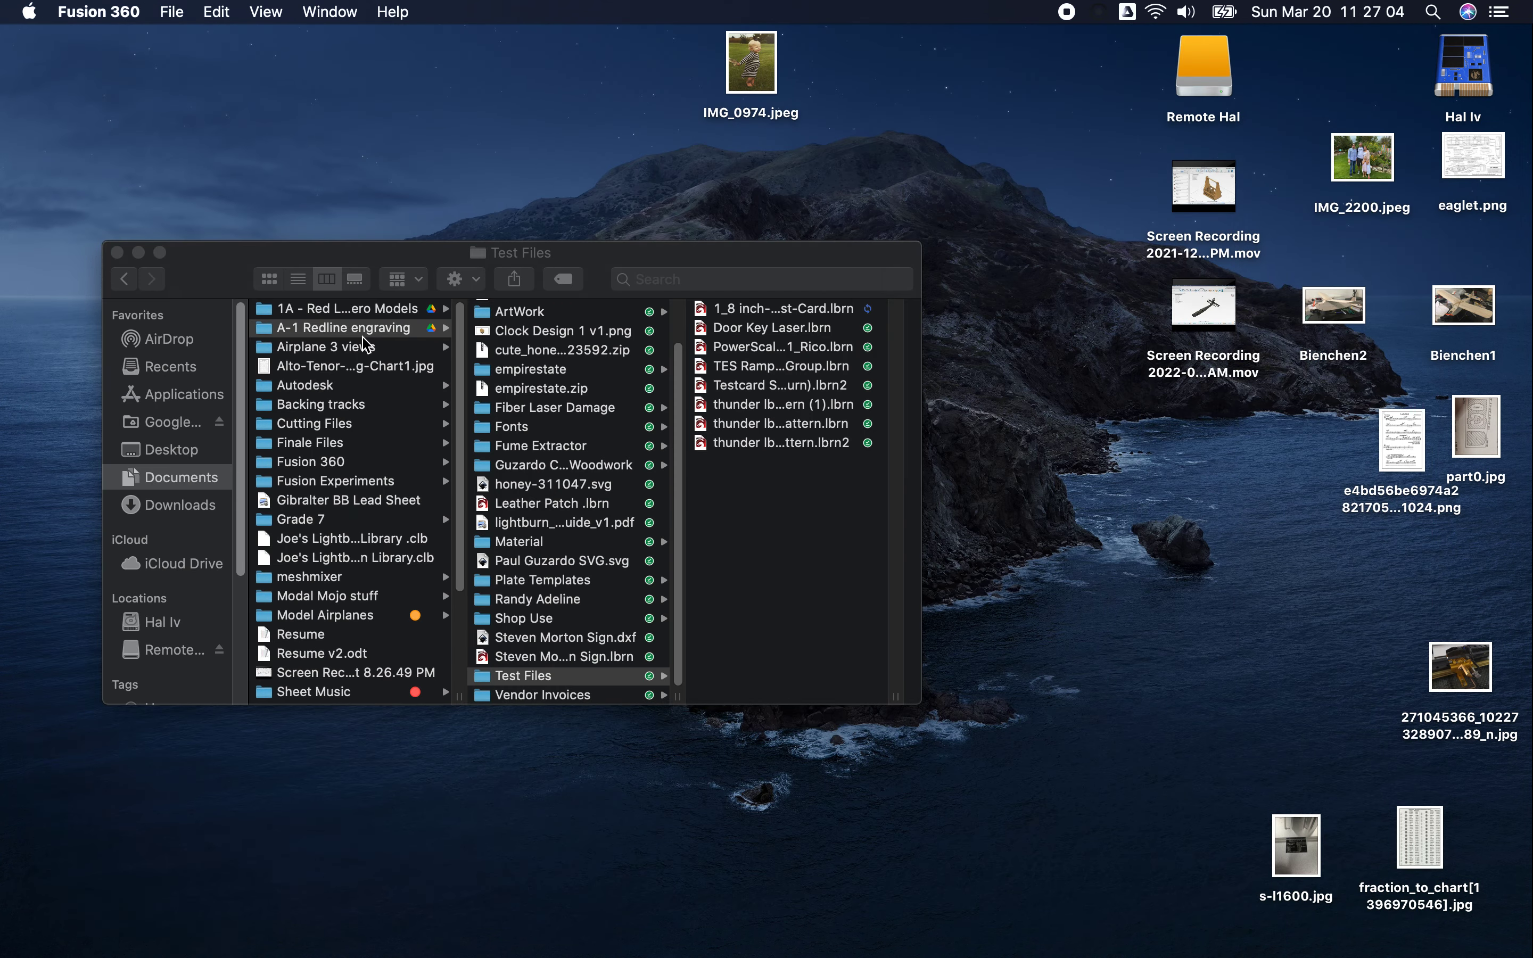
{"action": "scroll", "coordinate": [362, 335], "scroll_direction": "down", "scroll_amount": 5}
{"action": "scroll", "coordinate": [537, 396], "scroll_direction": "up", "scroll_amount": 2}
{"action": "scroll", "coordinate": [354, 339], "scroll_direction": "up", "scroll_amount": 3}
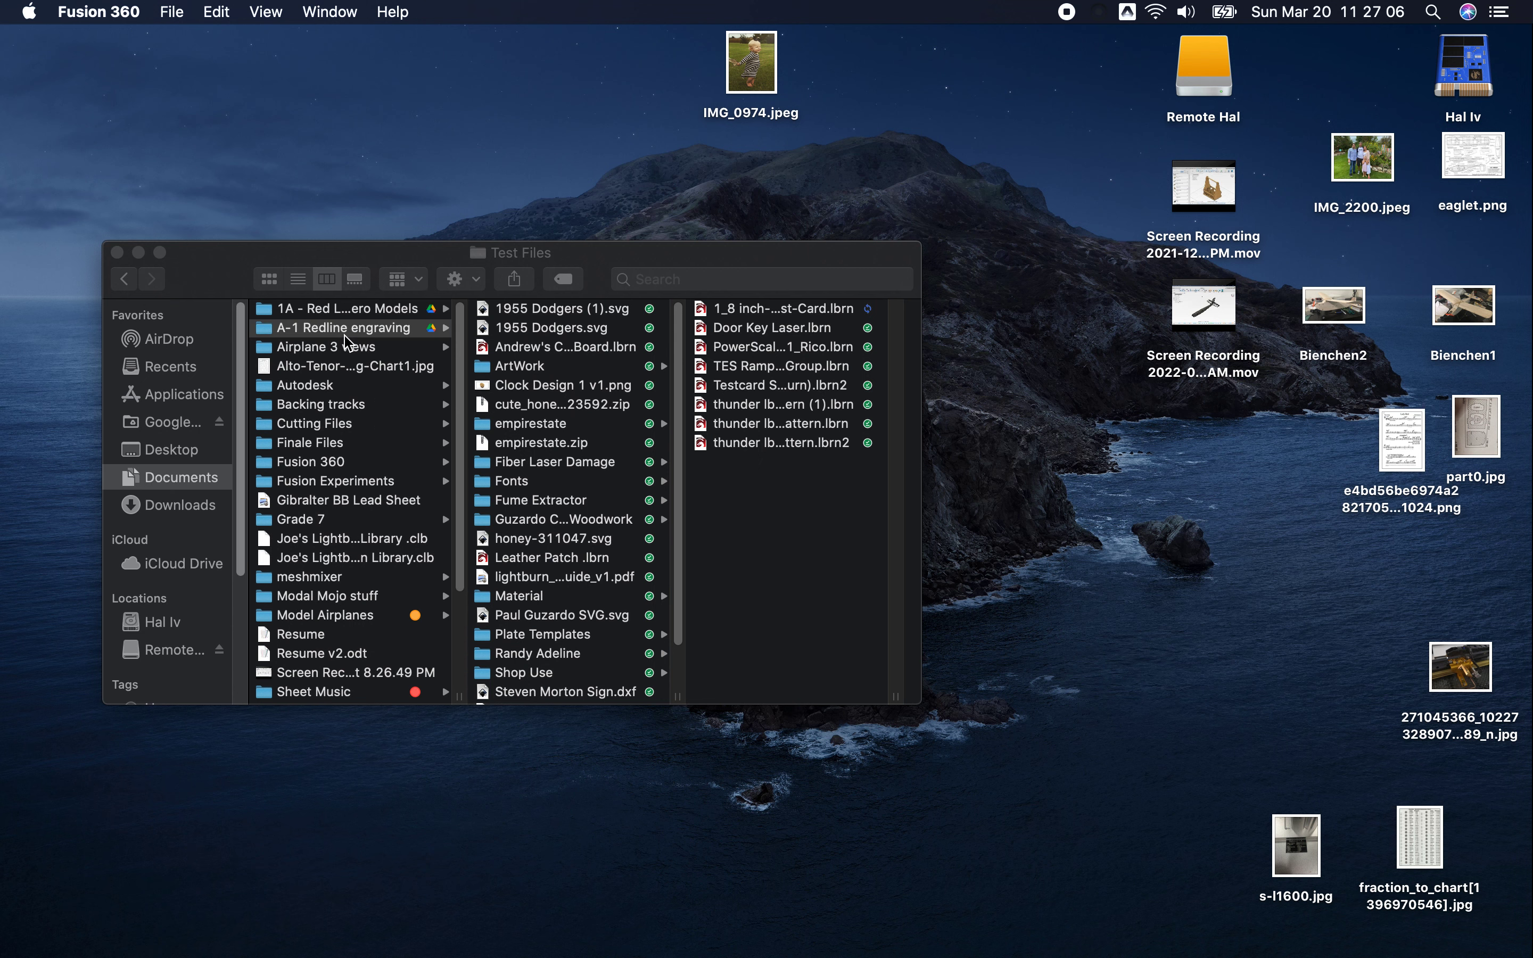
{"action": "left_click", "coordinate": [355, 339]}
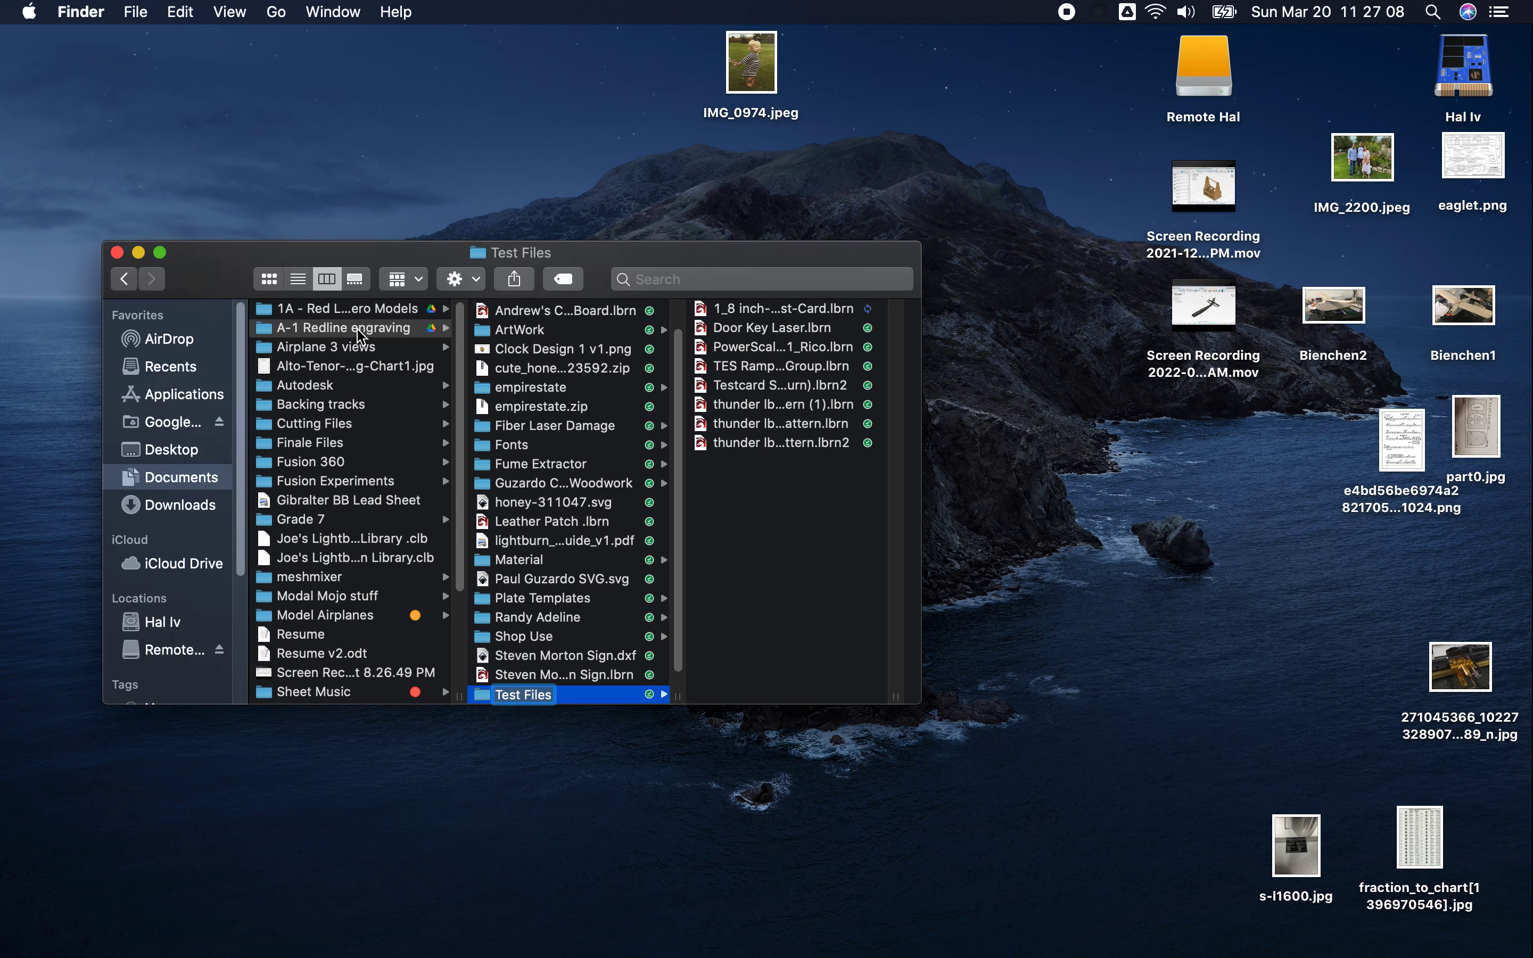
{"action": "left_click", "coordinate": [357, 322]}
{"action": "left_click", "coordinate": [359, 310]}
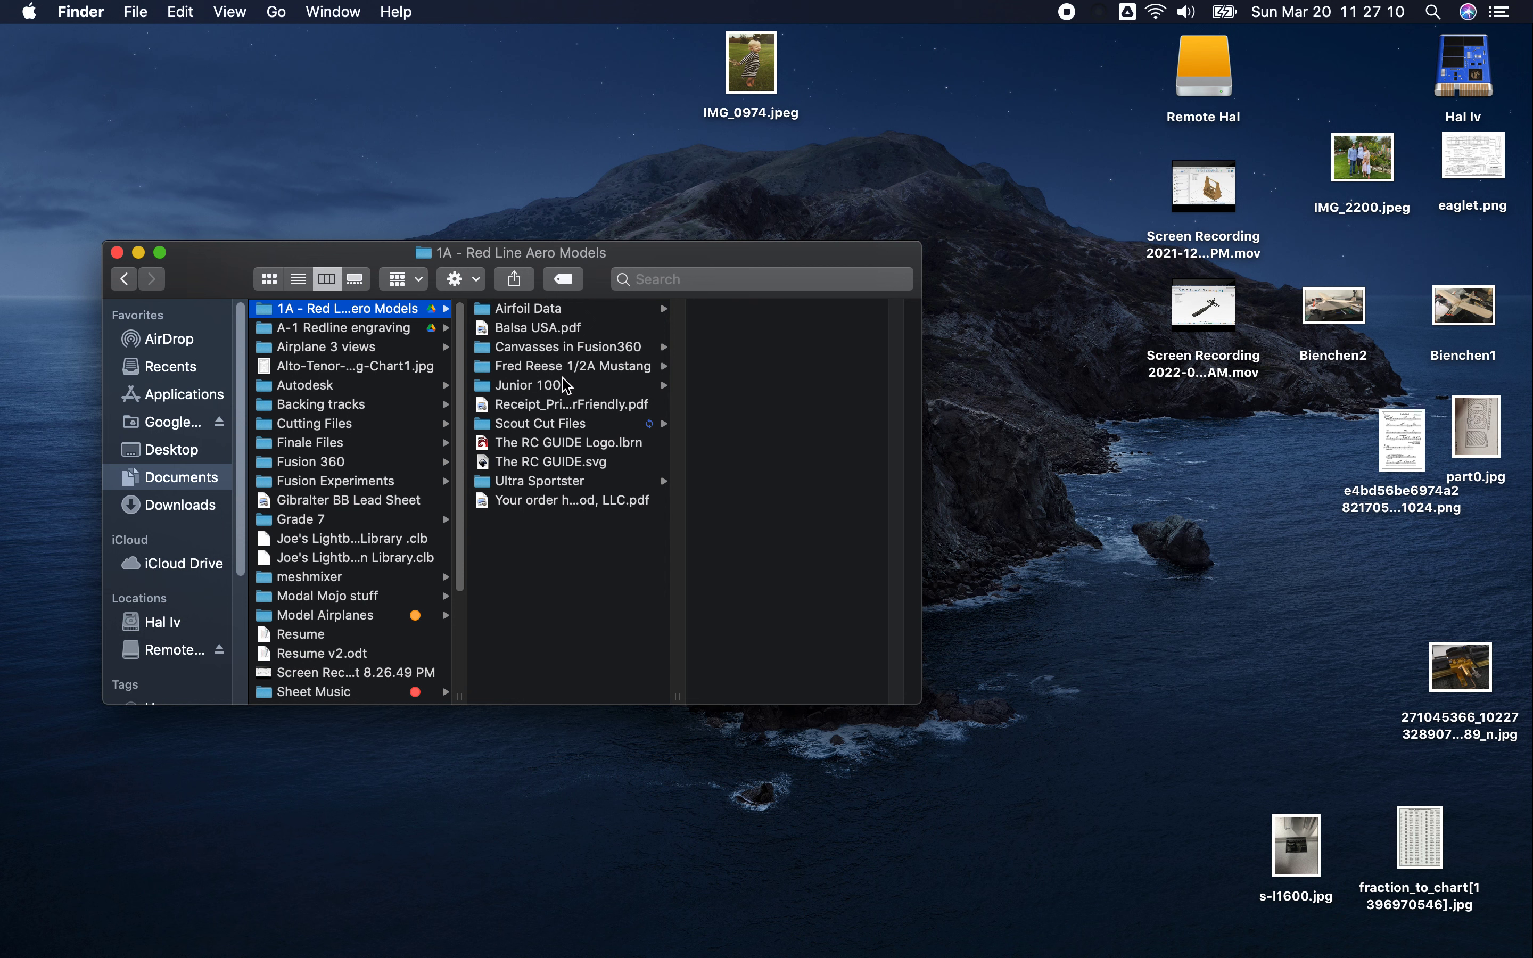
Browse the Junior 100 Cut Files folder, viewing its Aluminum Parts, Empenage Parts > 3/16 Balsa and Fuselage Parts subfolders
{"action": "left_click", "coordinate": [541, 388]}
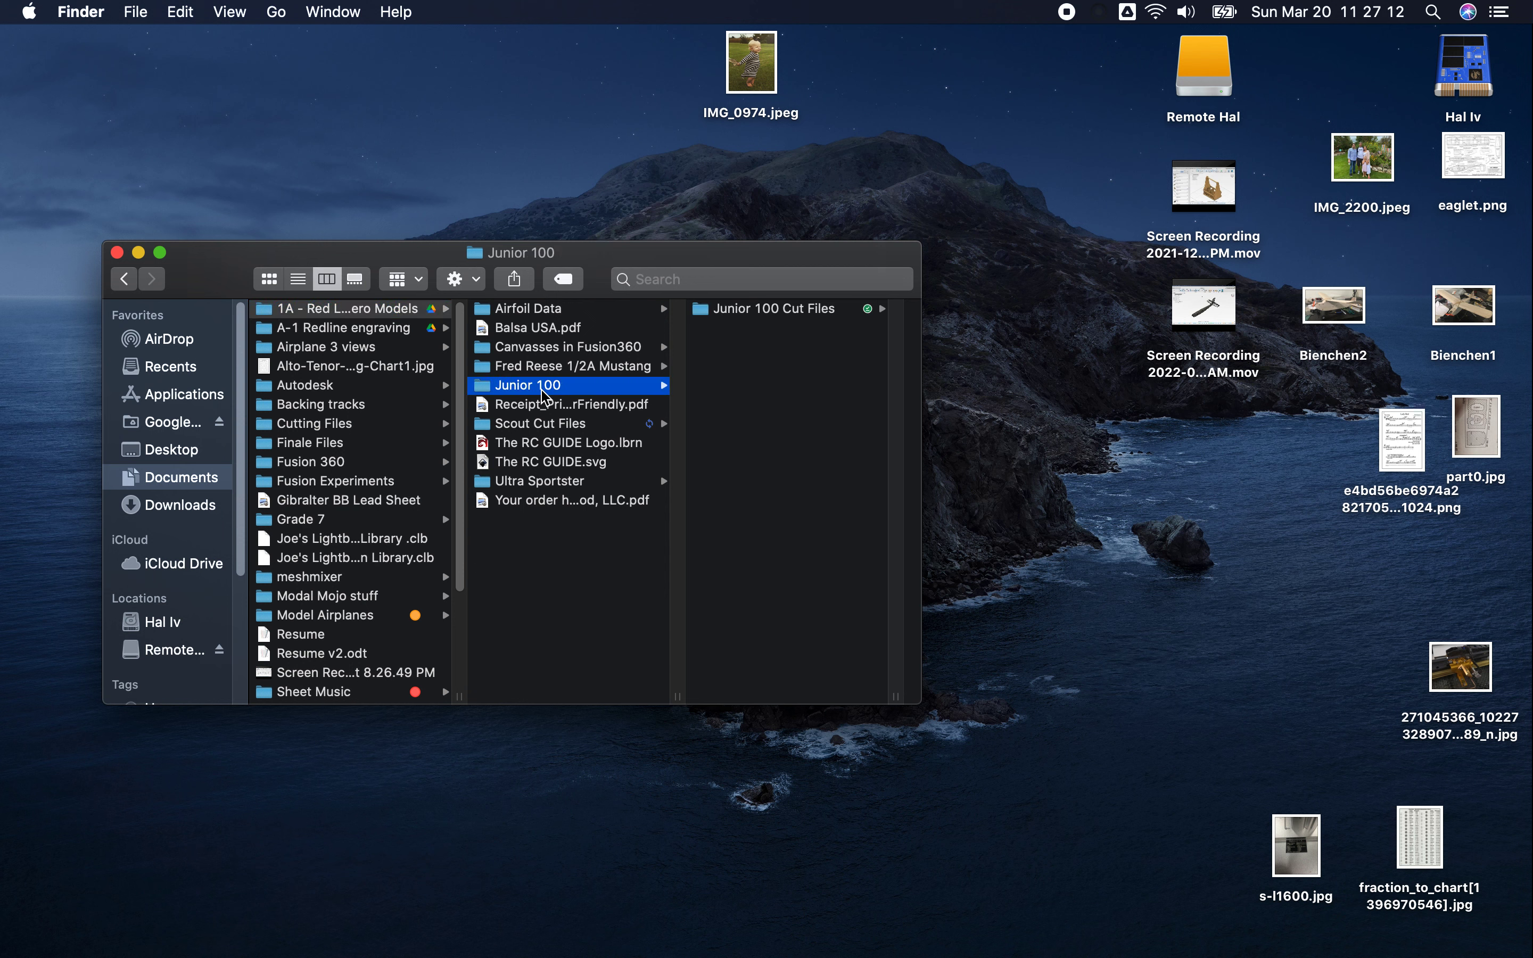
{"action": "left_click", "coordinate": [778, 310]}
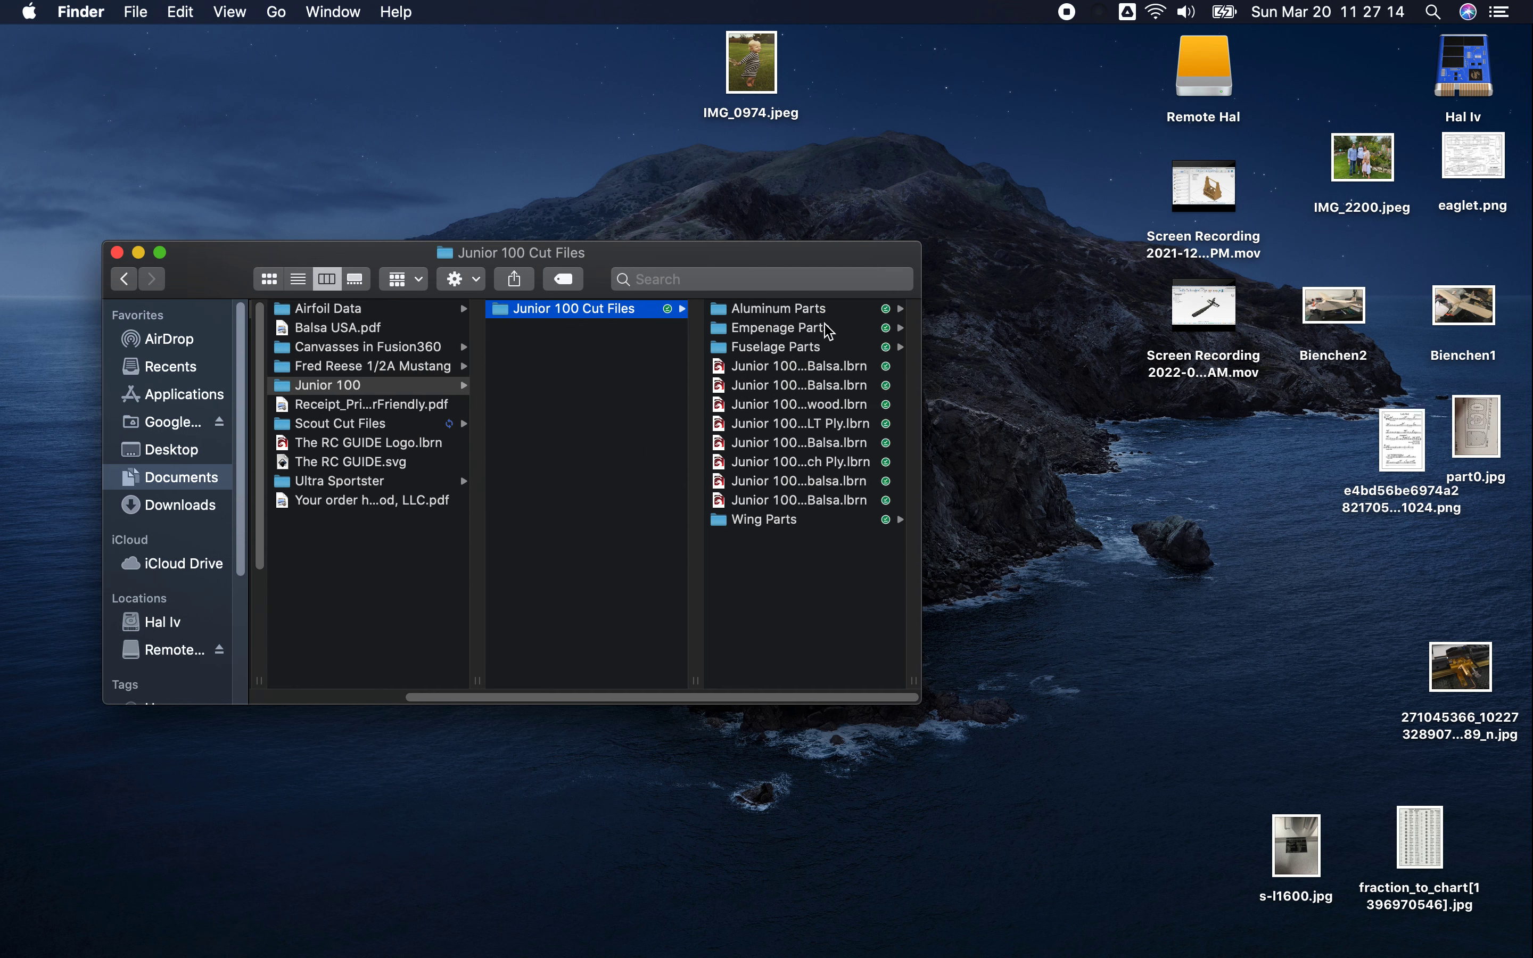
{"action": "left_click", "coordinate": [797, 310]}
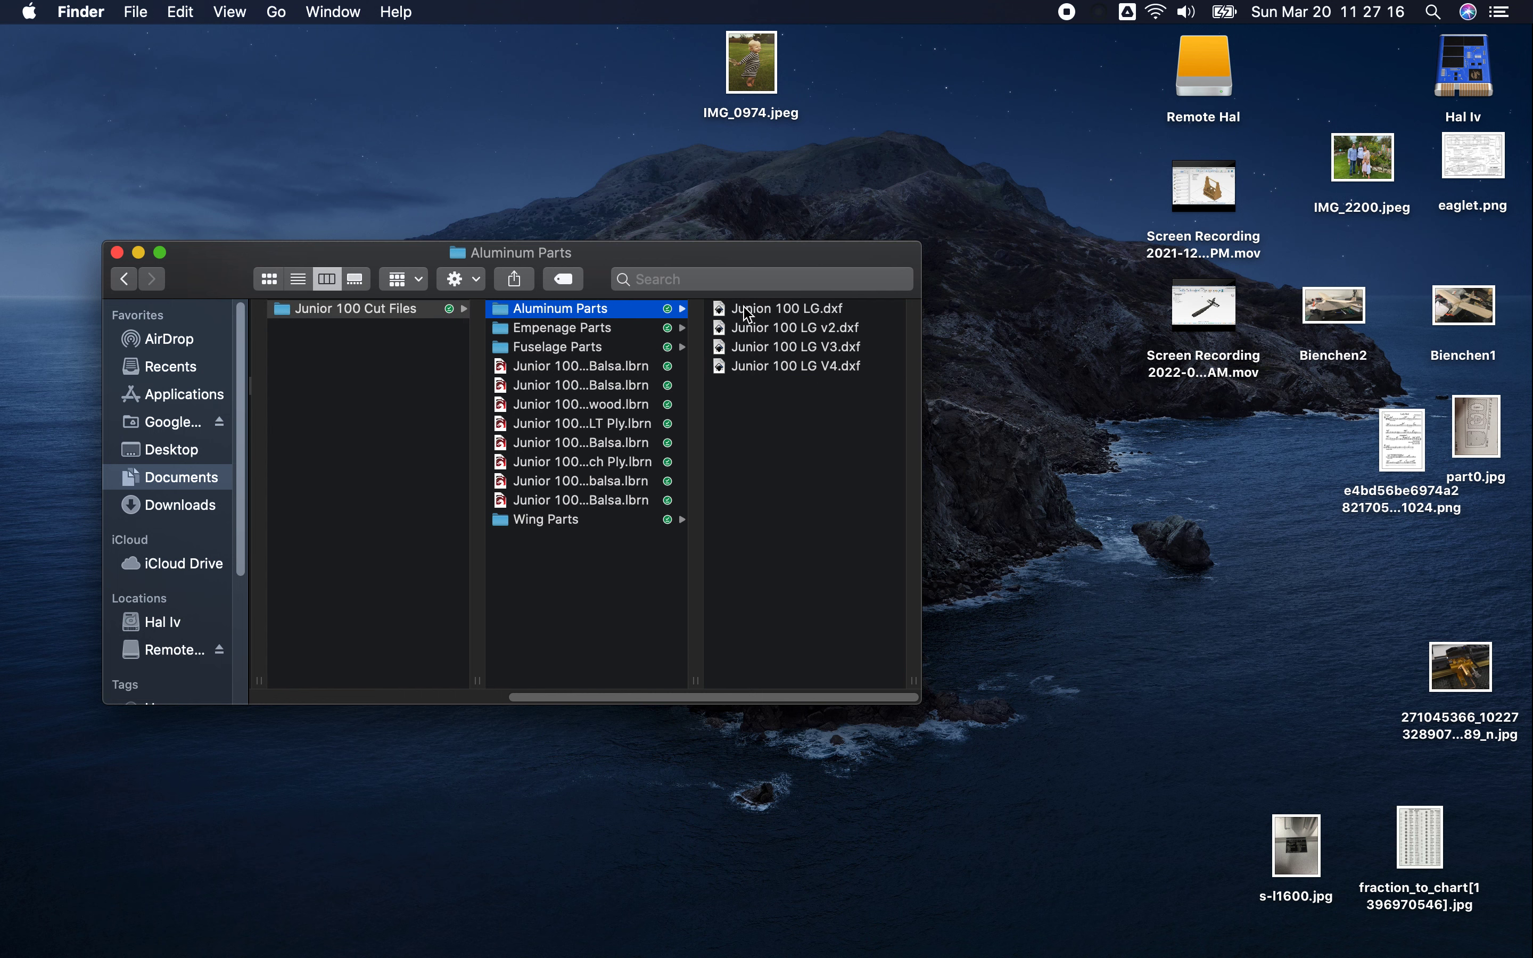
{"action": "left_click", "coordinate": [586, 328]}
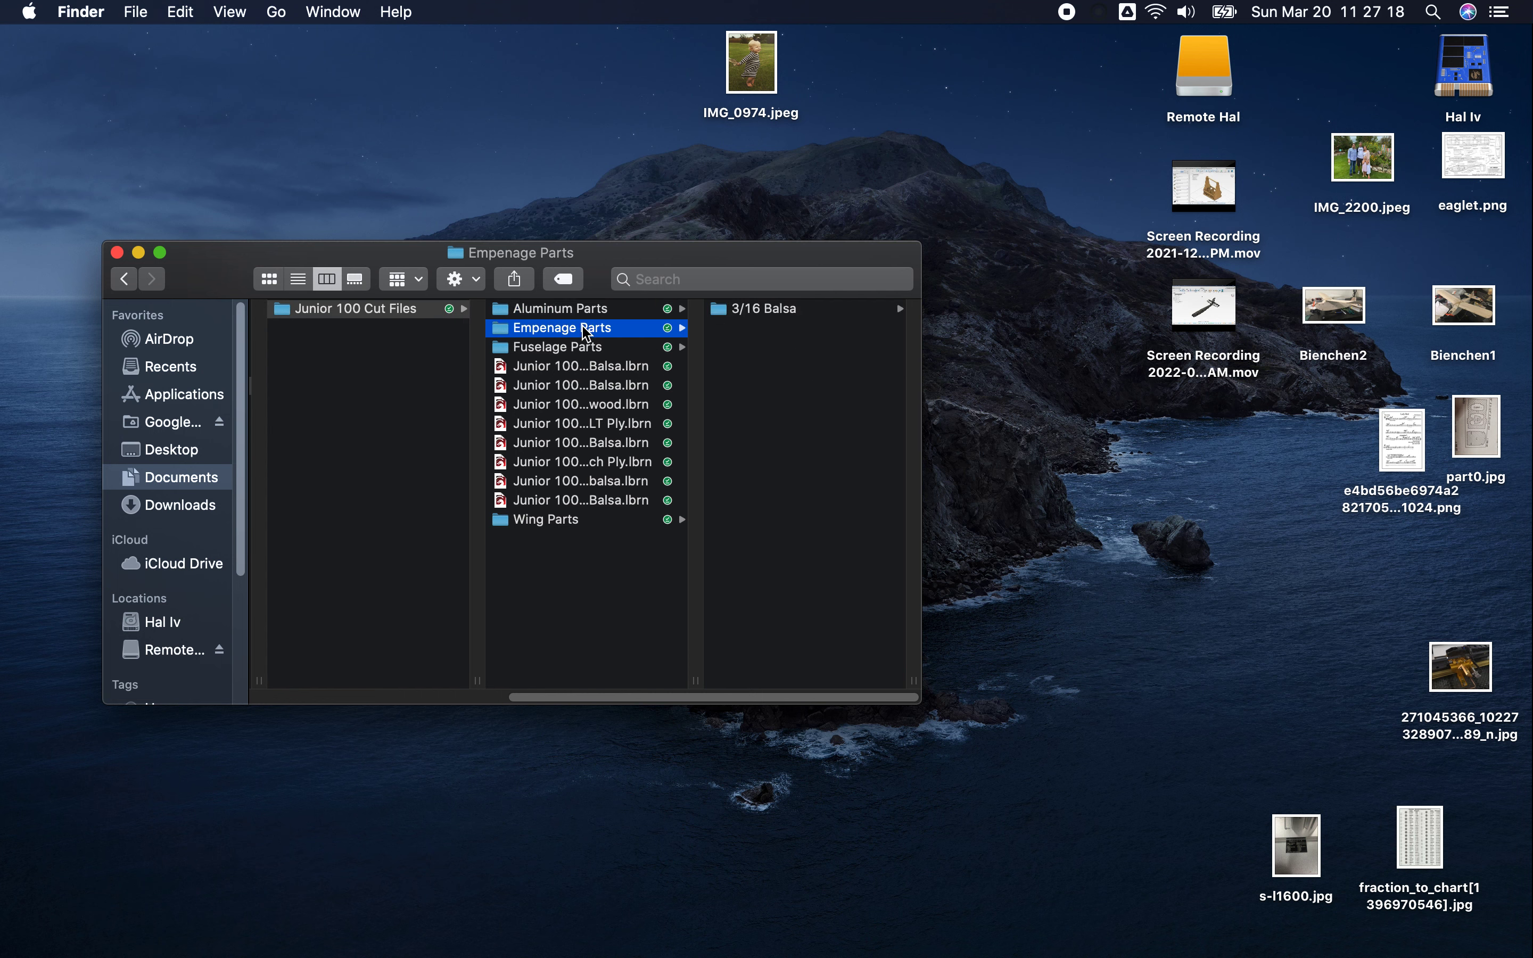
{"action": "left_click", "coordinate": [751, 313]}
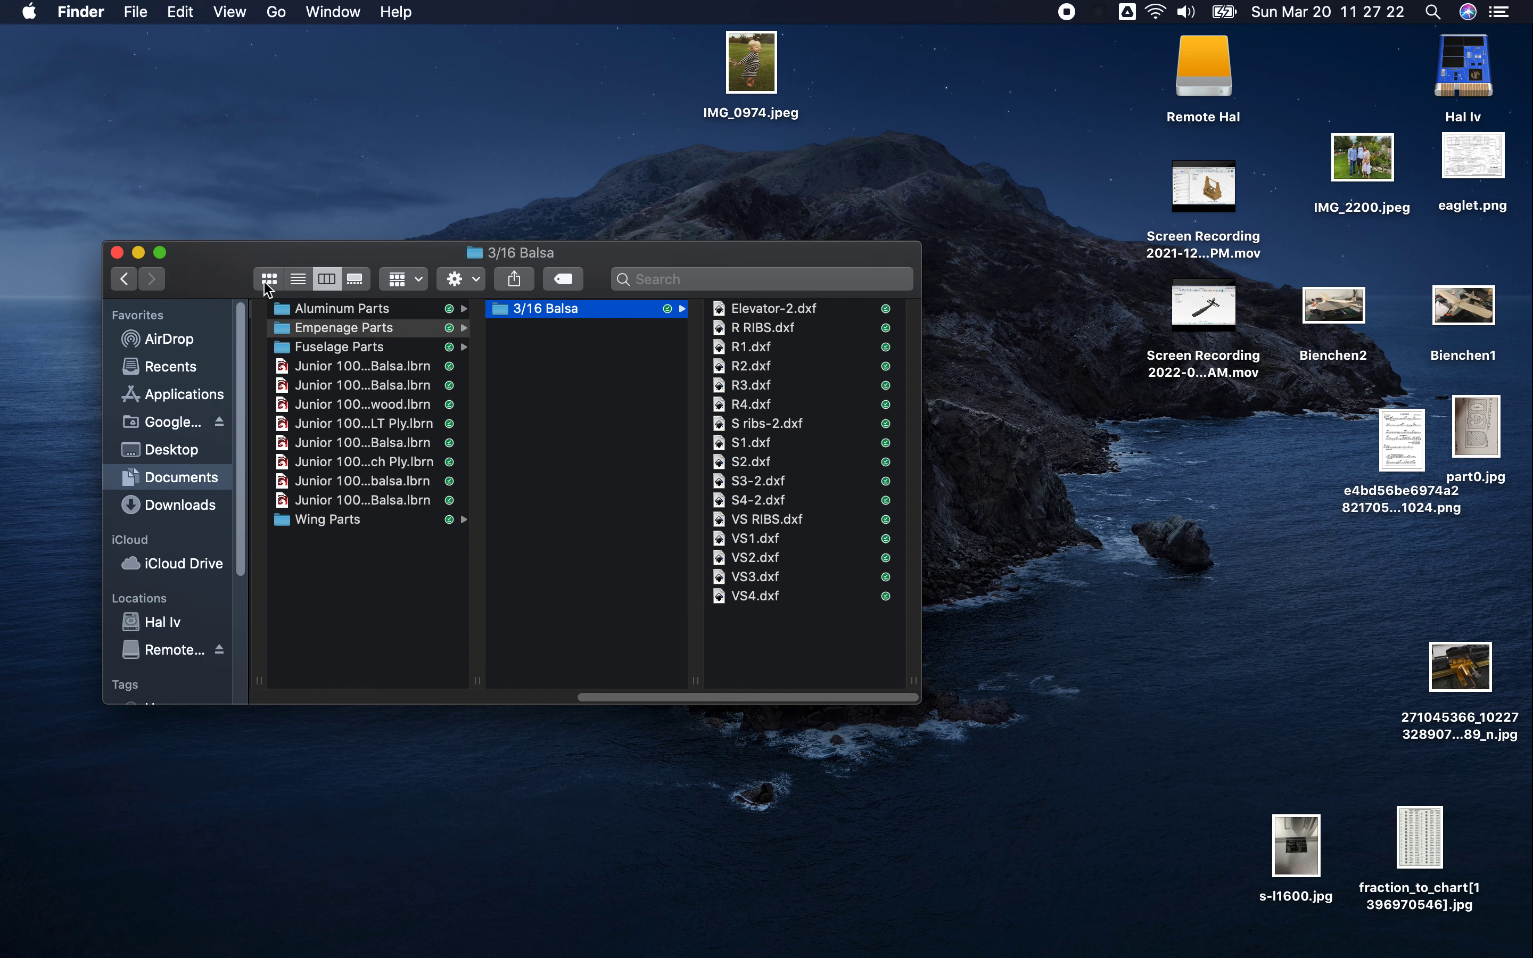
{"action": "left_click", "coordinate": [373, 327]}
{"action": "left_click", "coordinate": [374, 347]}
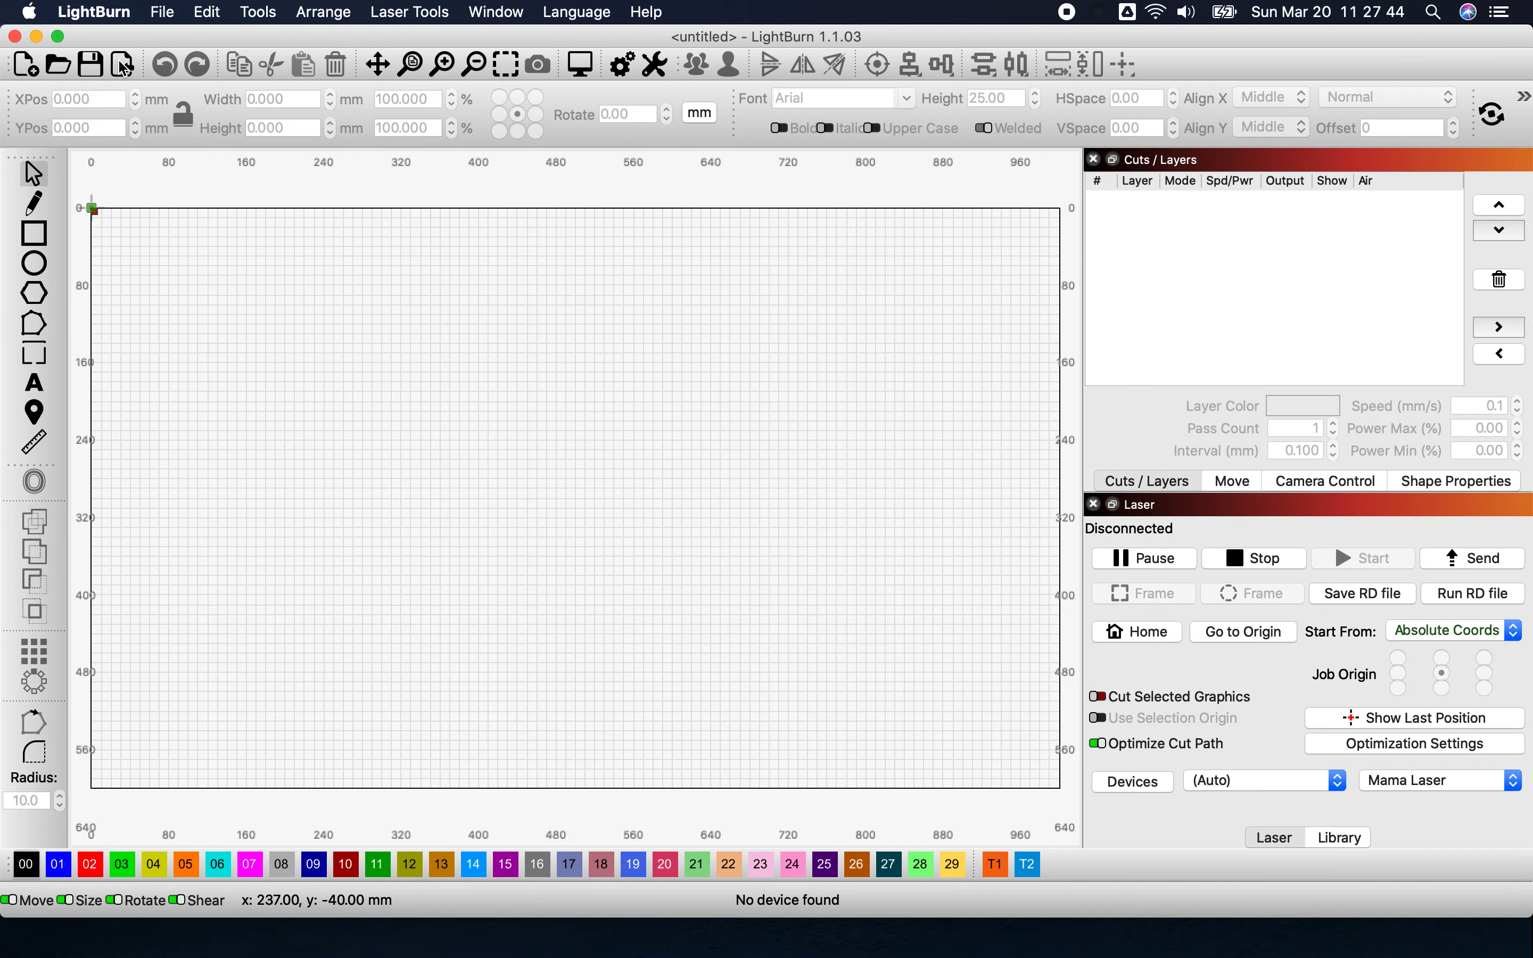
Import the "Fuse Top .125 Lite Ply" DXF from Documents > 1A - Red Line Aero Models > Scout Cut Files into the empty project
{"action": "left_click", "coordinate": [123, 64]}
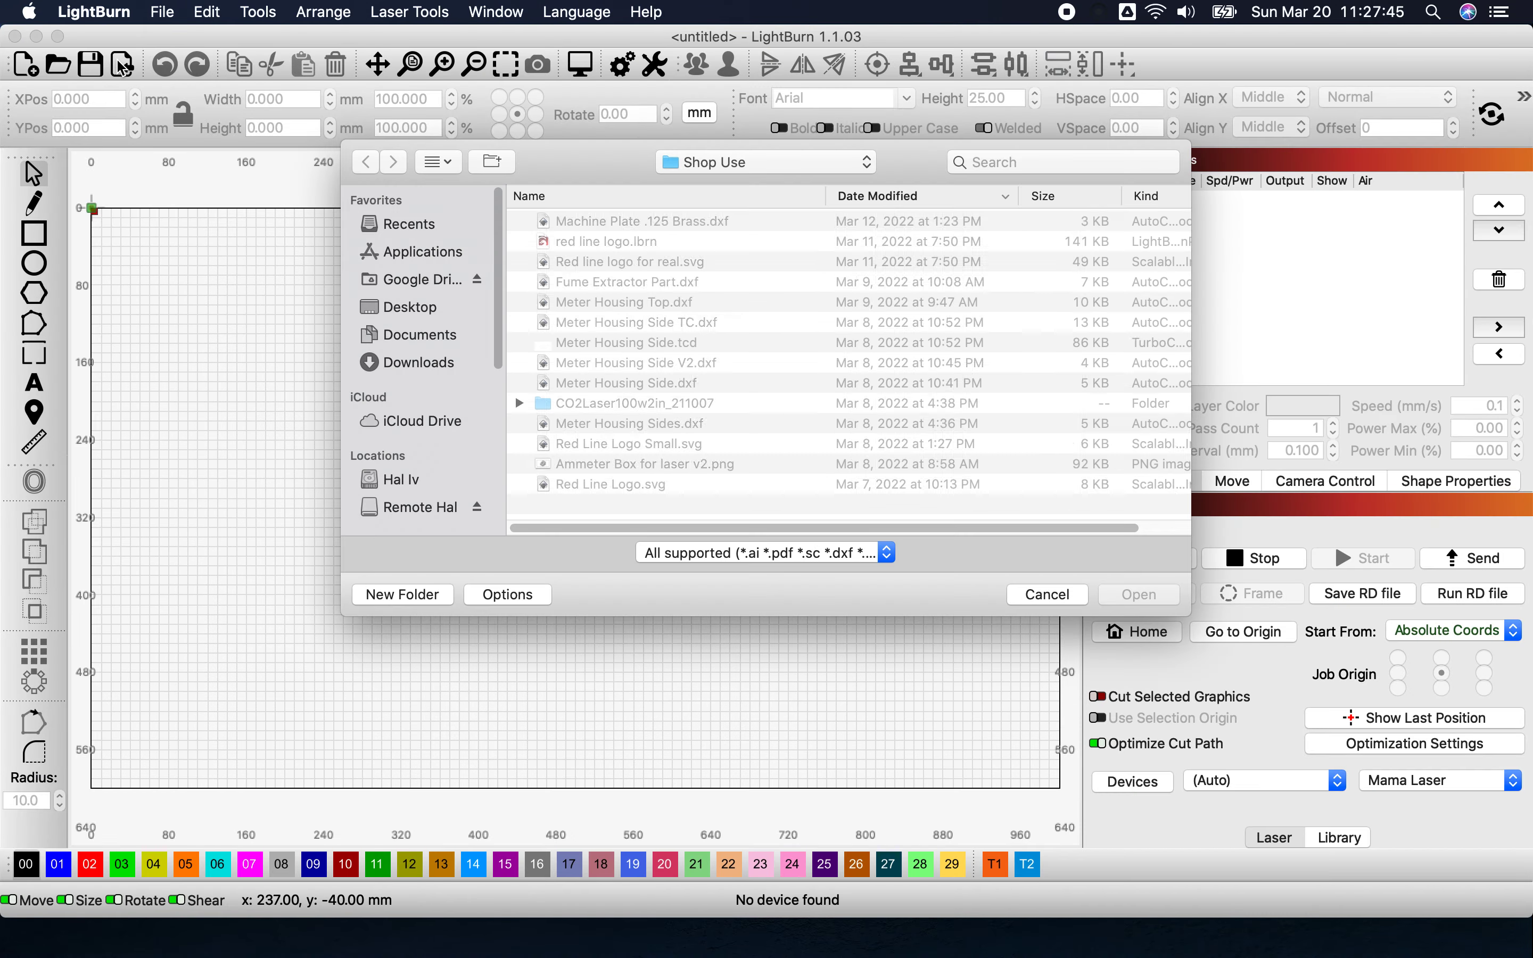
{"action": "left_click", "coordinate": [777, 170]}
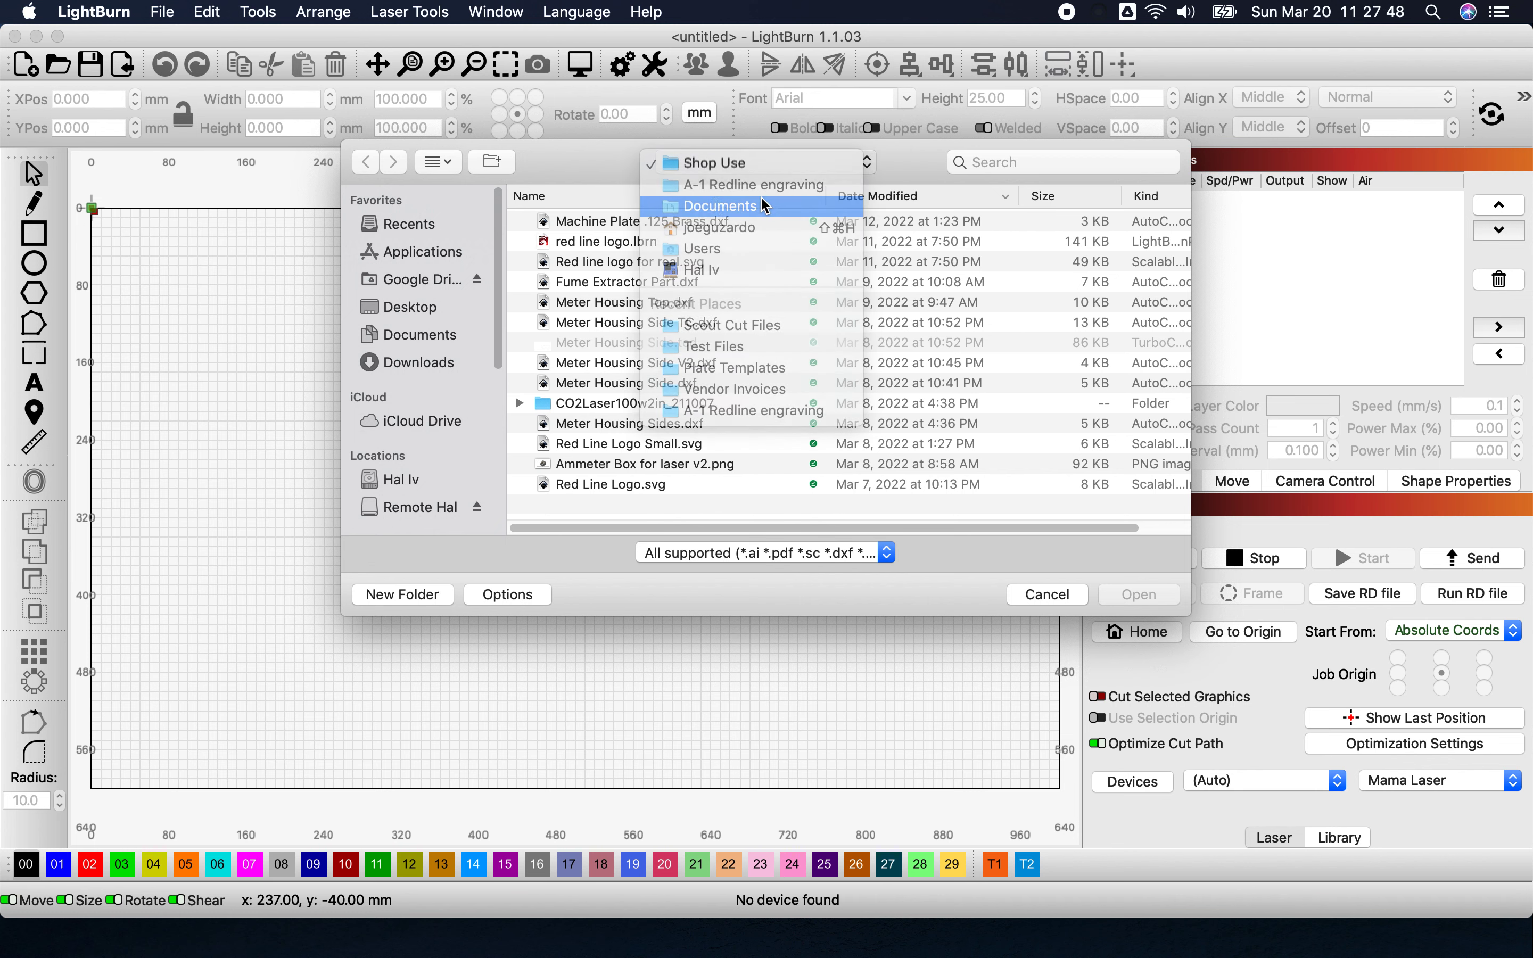
{"action": "left_click", "coordinate": [763, 206]}
{"action": "left_click", "coordinate": [653, 220]}
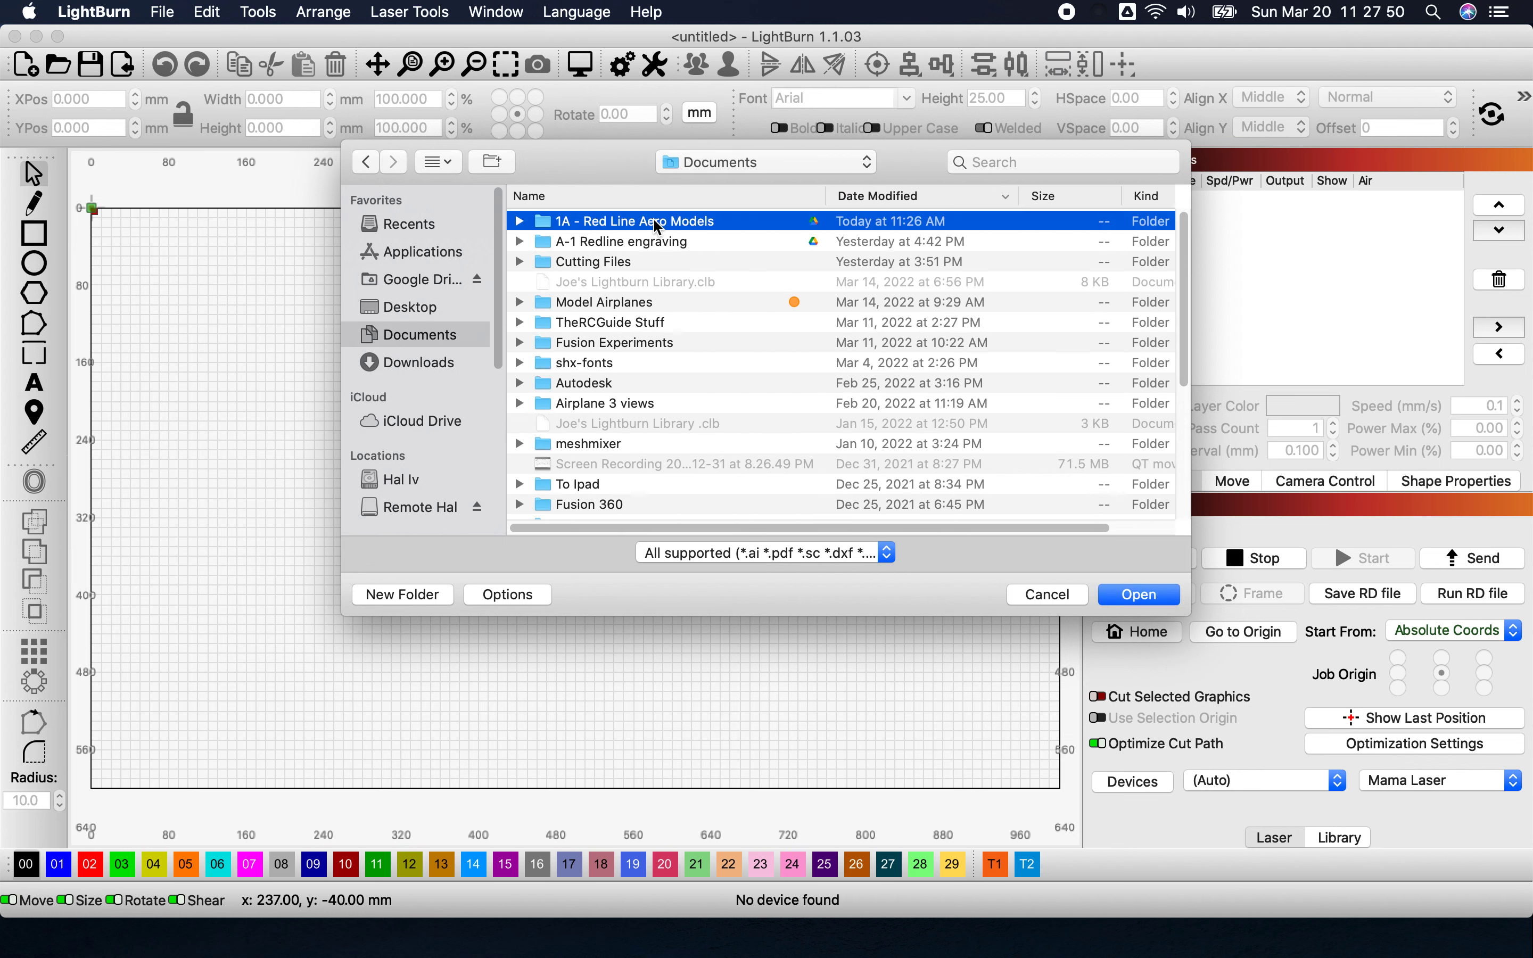
{"action": "double_click", "coordinate": [652, 221]}
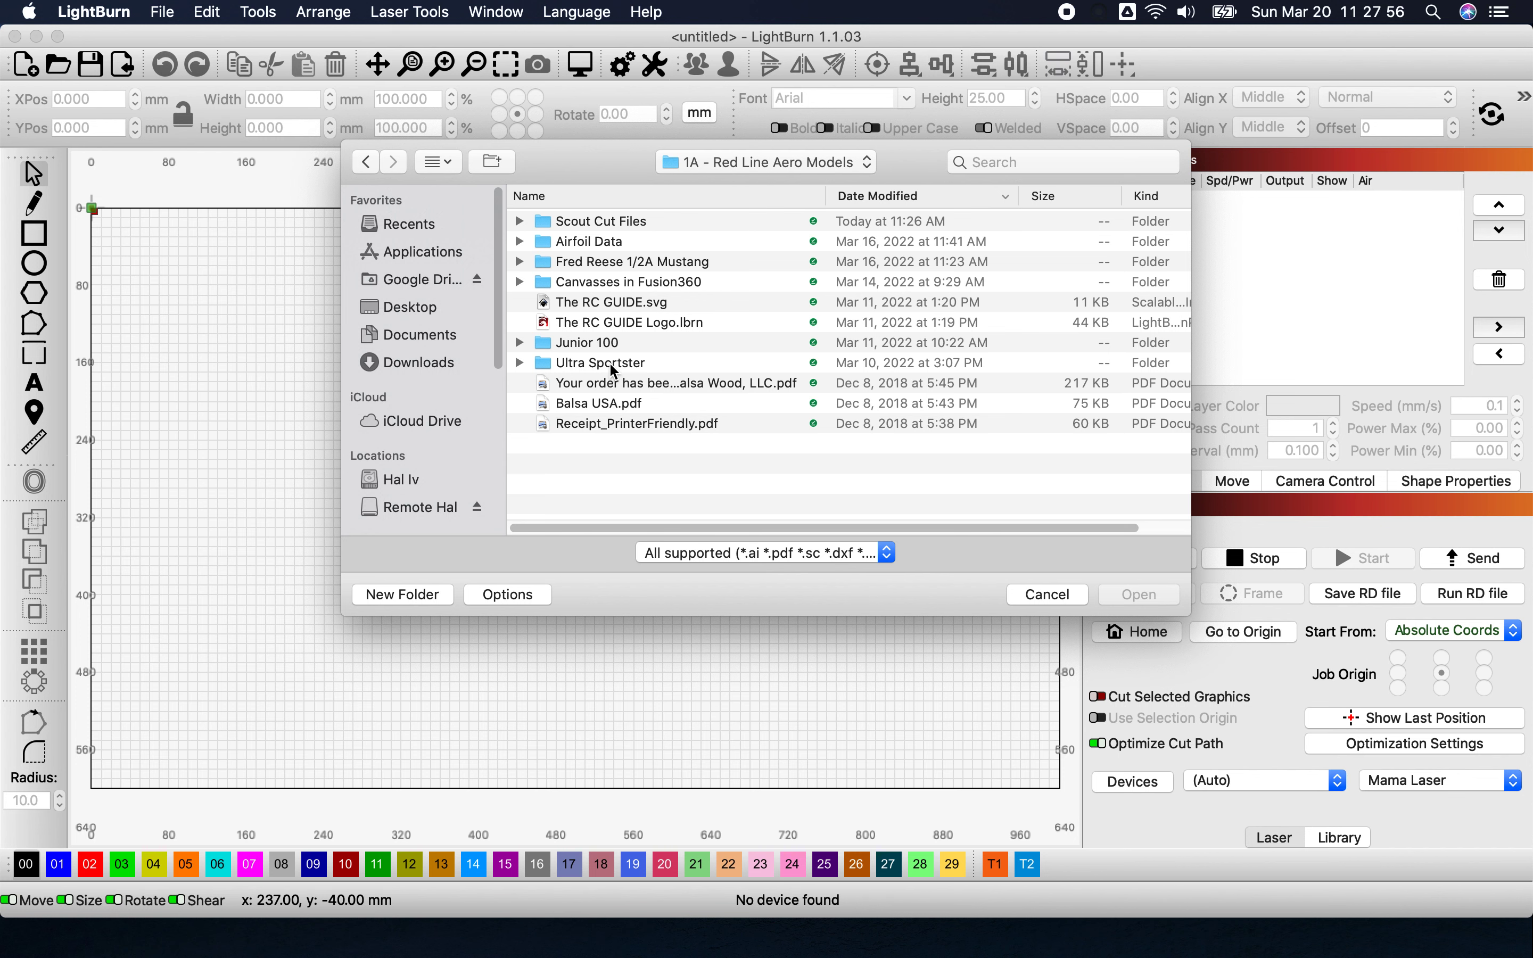
{"action": "double_click", "coordinate": [589, 221]}
{"action": "left_click", "coordinate": [689, 222]}
{"action": "left_click", "coordinate": [1140, 595]}
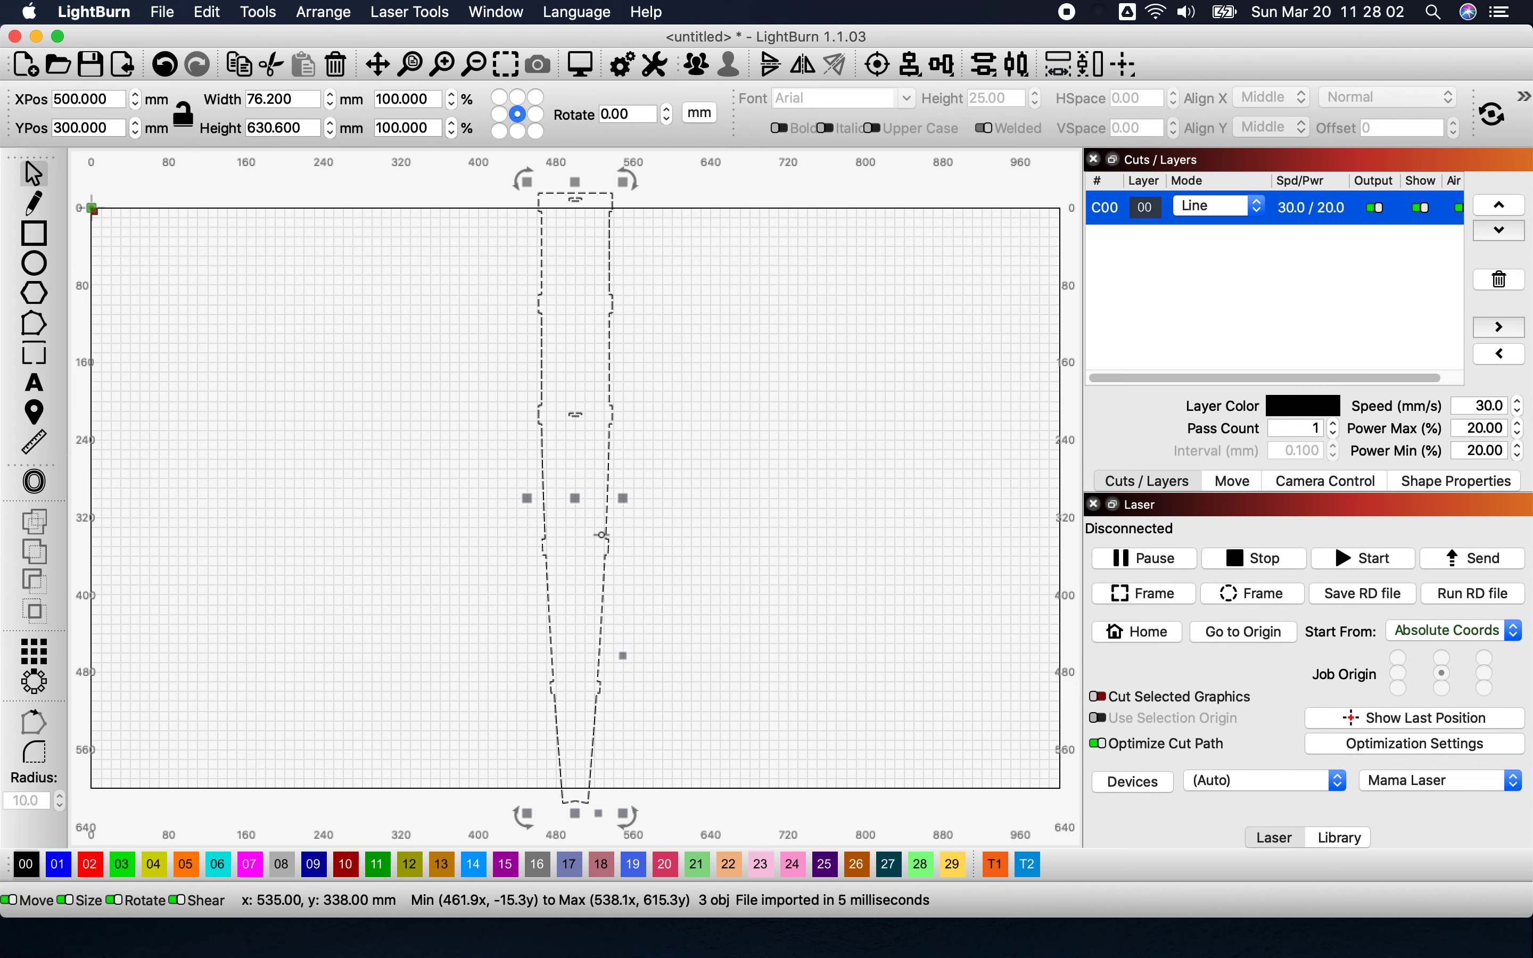
Rotate the imported fuselage top outline 90 degrees counterclockwise so its wide end faces left, deselect it and inspect the whole part
{"action": "scroll", "coordinate": [602, 526], "scroll_direction": "down", "scroll_amount": 2}
{"action": "left_click_drag", "start_coordinate": [624, 275], "coordinate": [370, 499]}
{"action": "scroll", "coordinate": [373, 506], "scroll_direction": "up", "scroll_amount": 3}
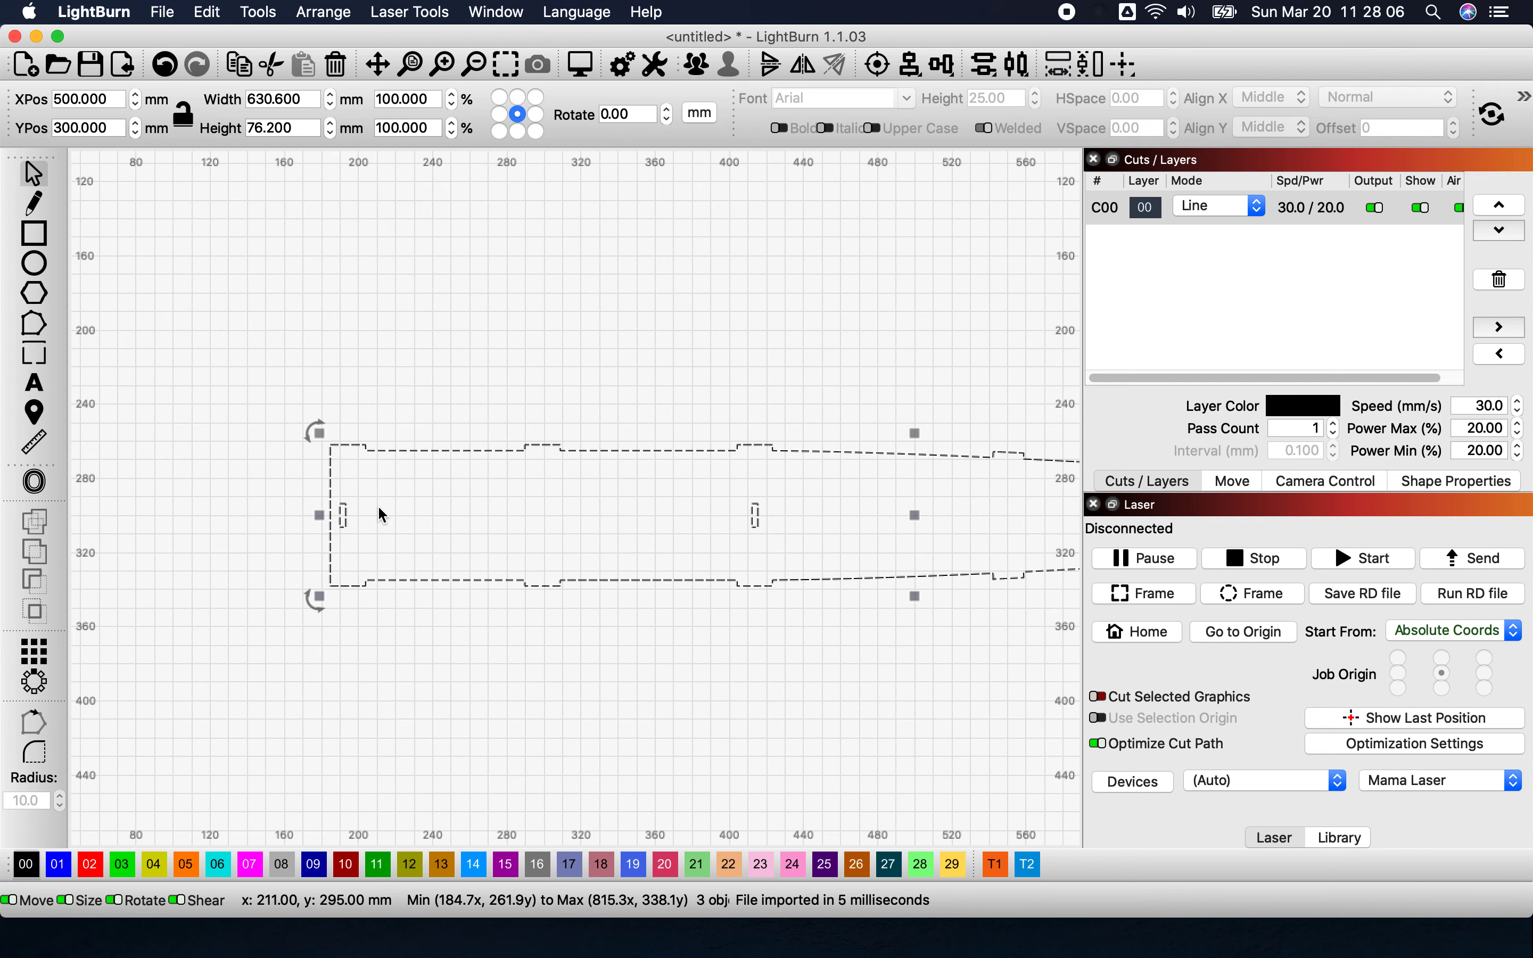
{"action": "scroll", "coordinate": [378, 516], "scroll_direction": "down", "scroll_amount": 1}
{"action": "left_click", "coordinate": [451, 589]}
{"action": "scroll", "coordinate": [382, 513], "scroll_direction": "up", "scroll_amount": 4}
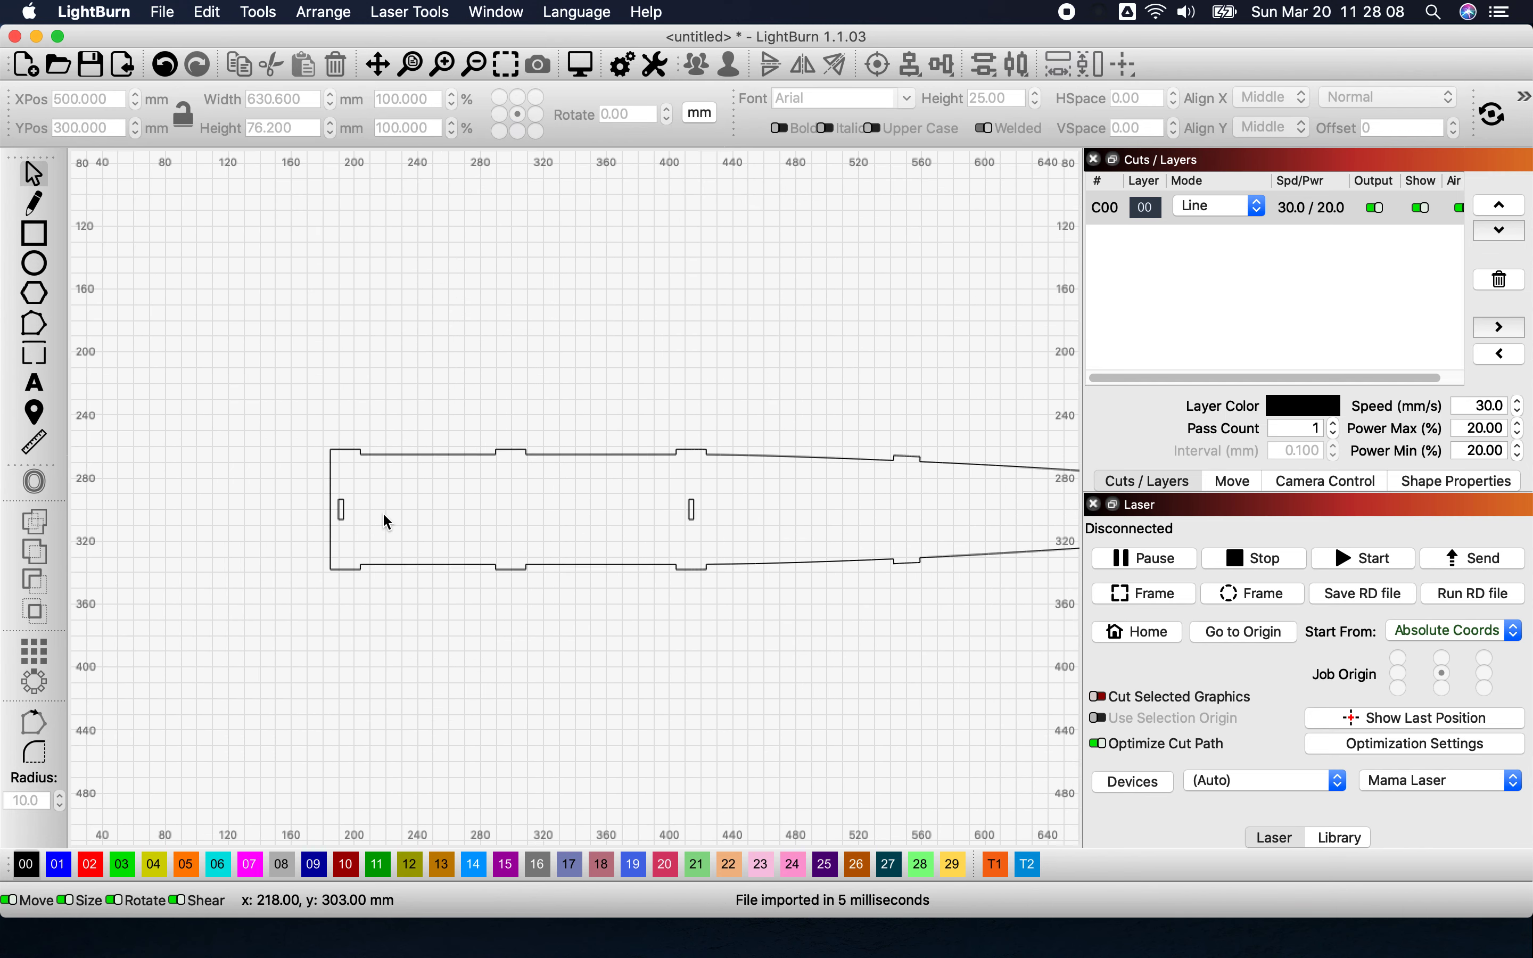
{"action": "scroll", "coordinate": [381, 513], "scroll_direction": "down", "scroll_amount": 4}
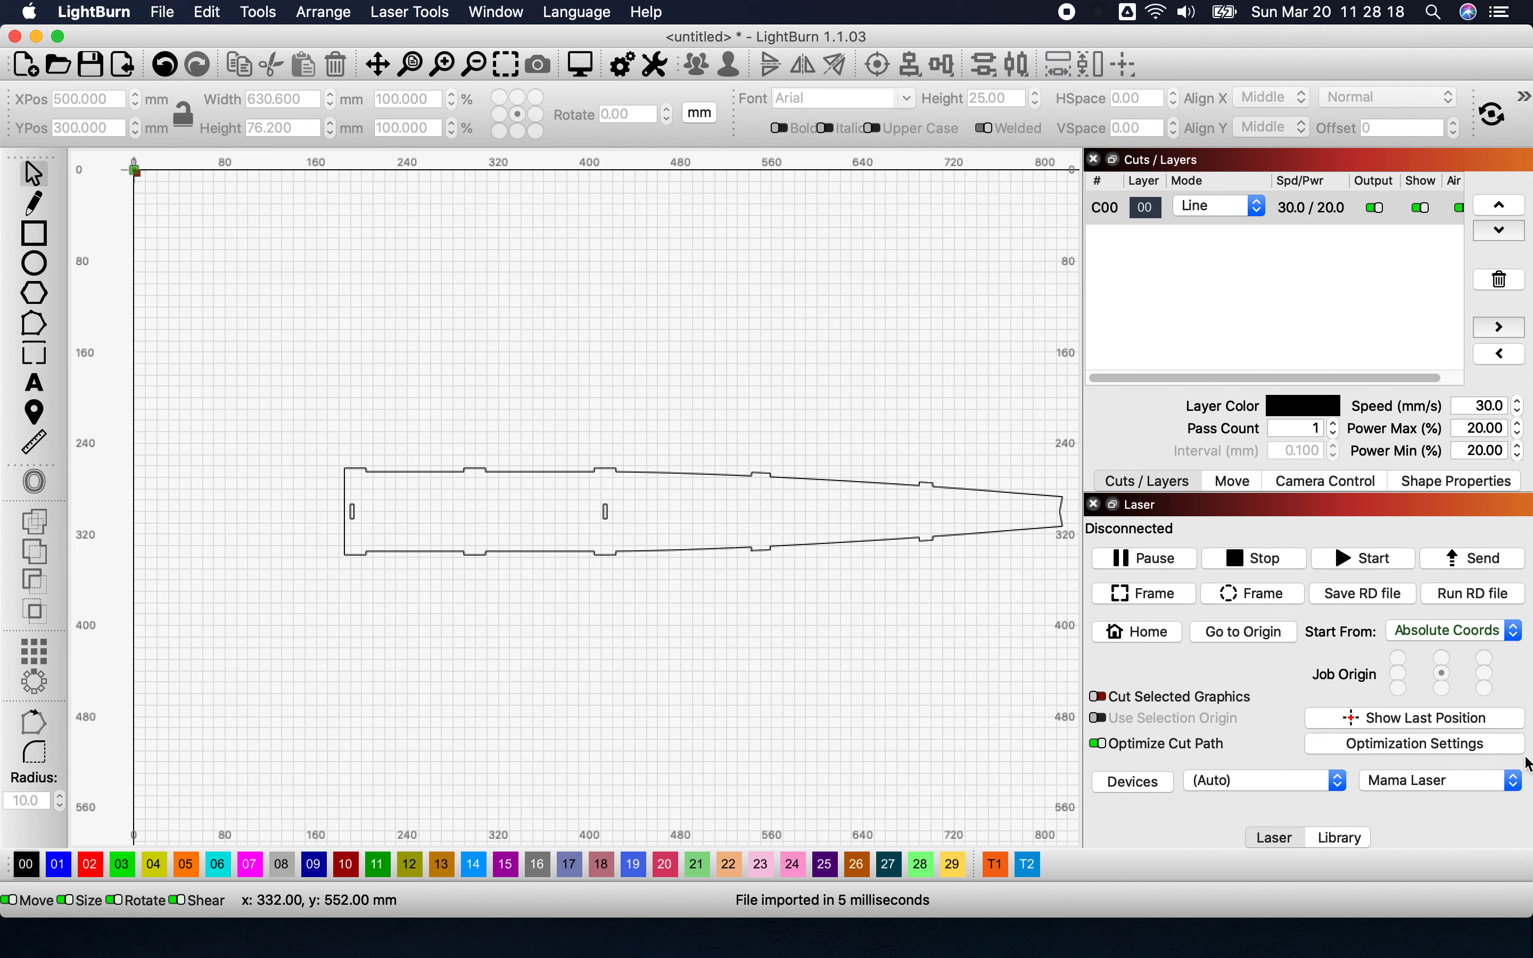
Quit LightBurn without saving the project
{"action": "left_click", "coordinate": [127, 11]}
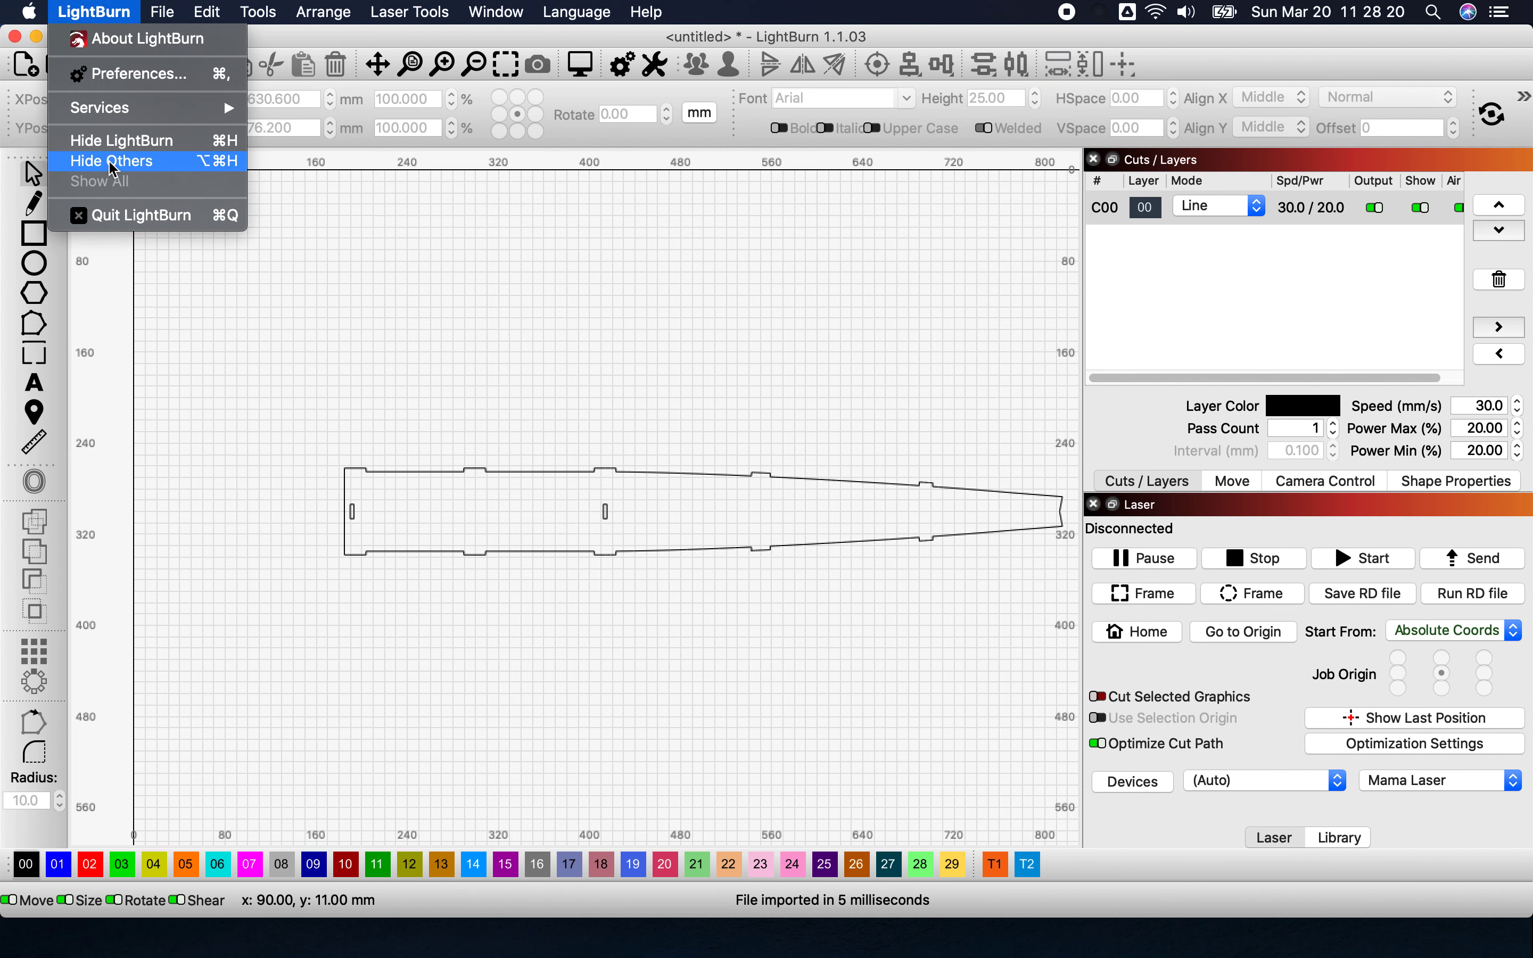
{"action": "left_click", "coordinate": [103, 216]}
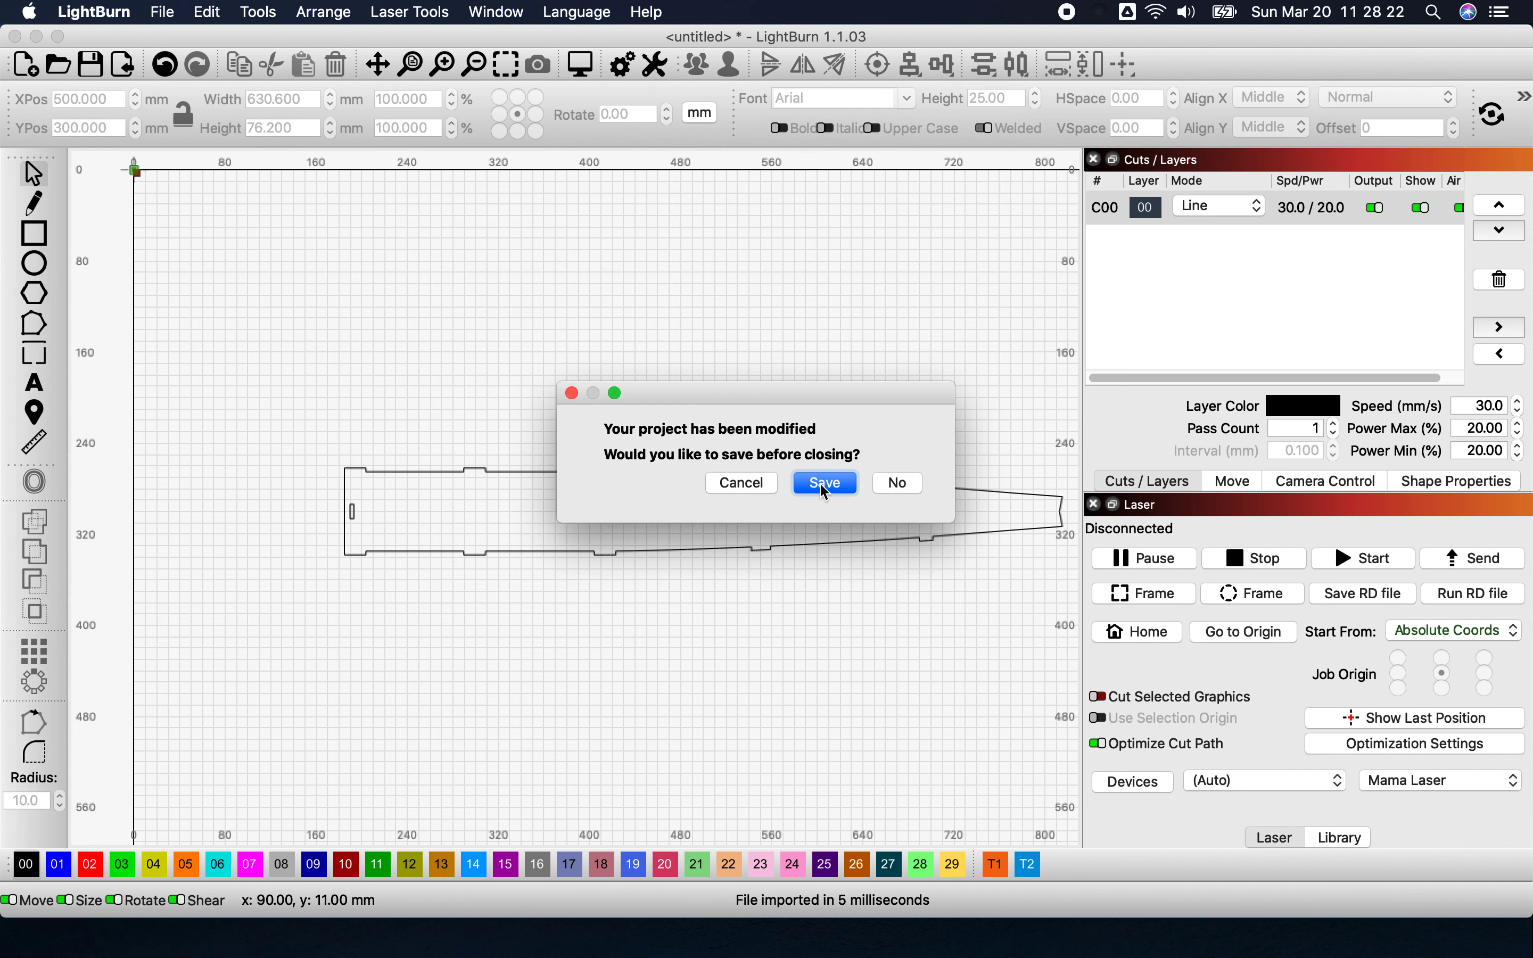
{"action": "left_click", "coordinate": [889, 487]}
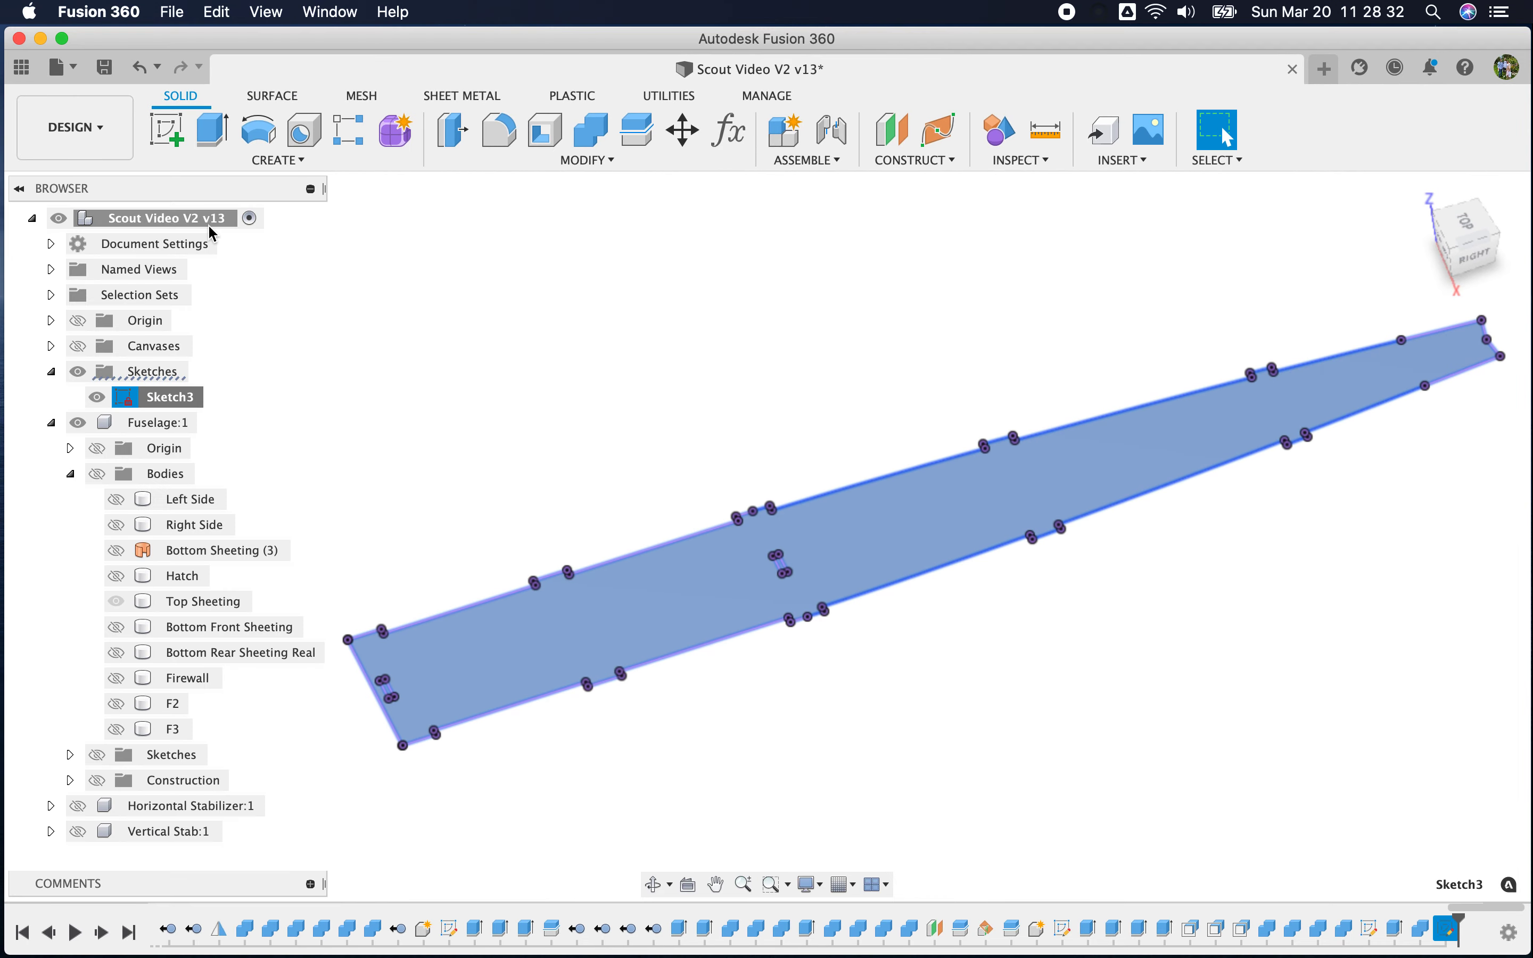
Switch to Fusion 360 and undo the Sketch3 projection and the visibility changes, back to the complete fuselage with both tail components shown
{"action": "left_click", "coordinate": [134, 63]}
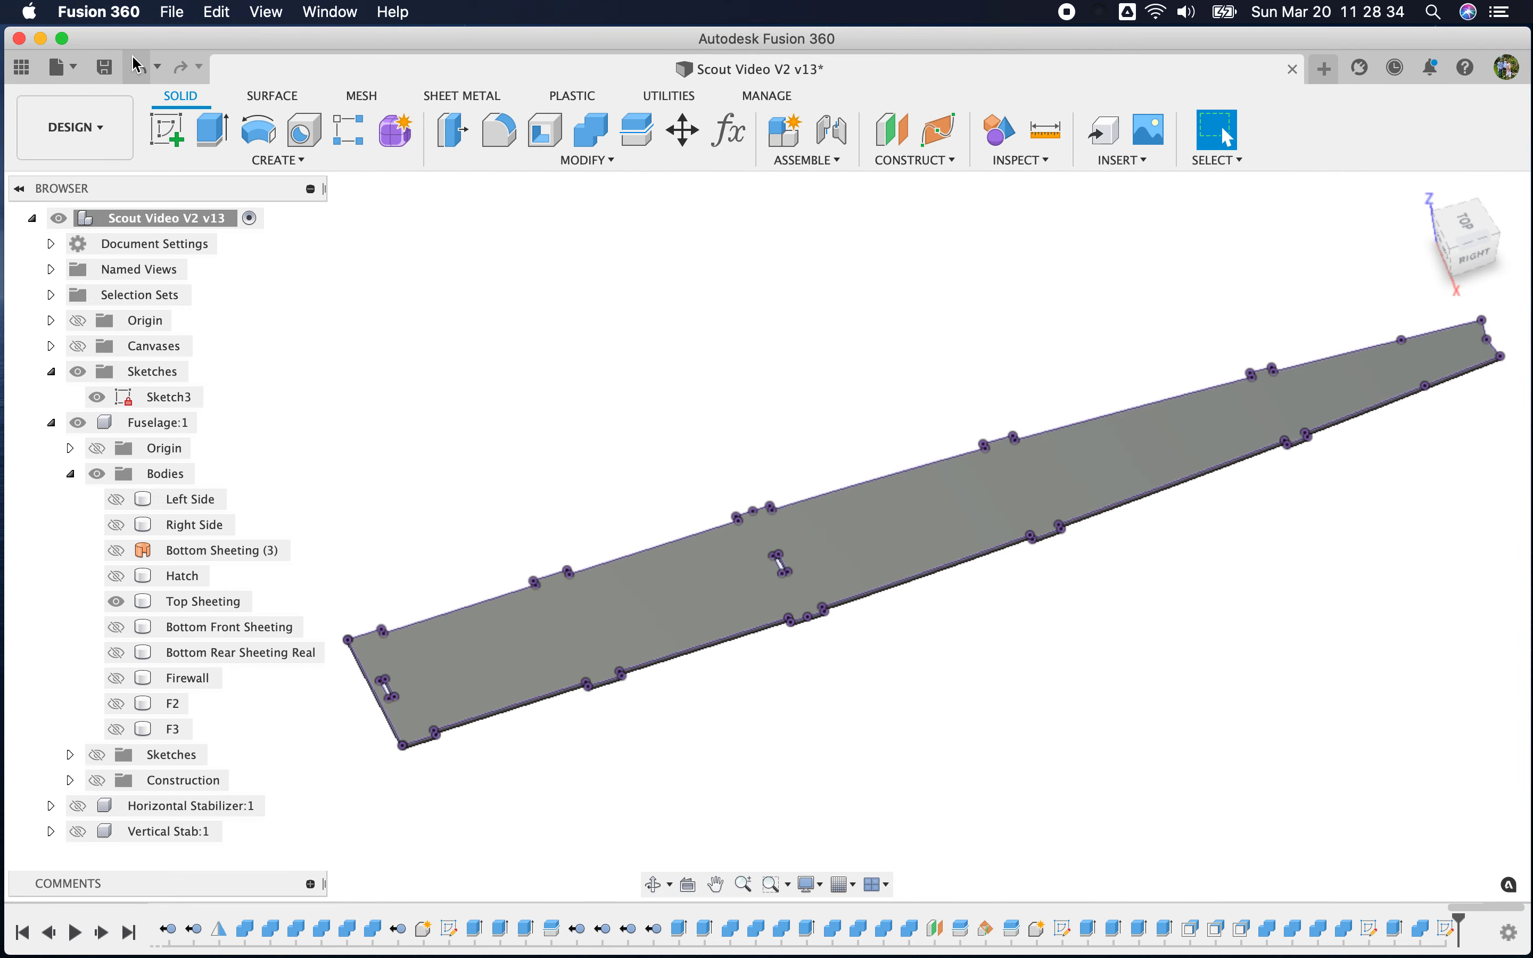
{"action": "left_click", "coordinate": [134, 63]}
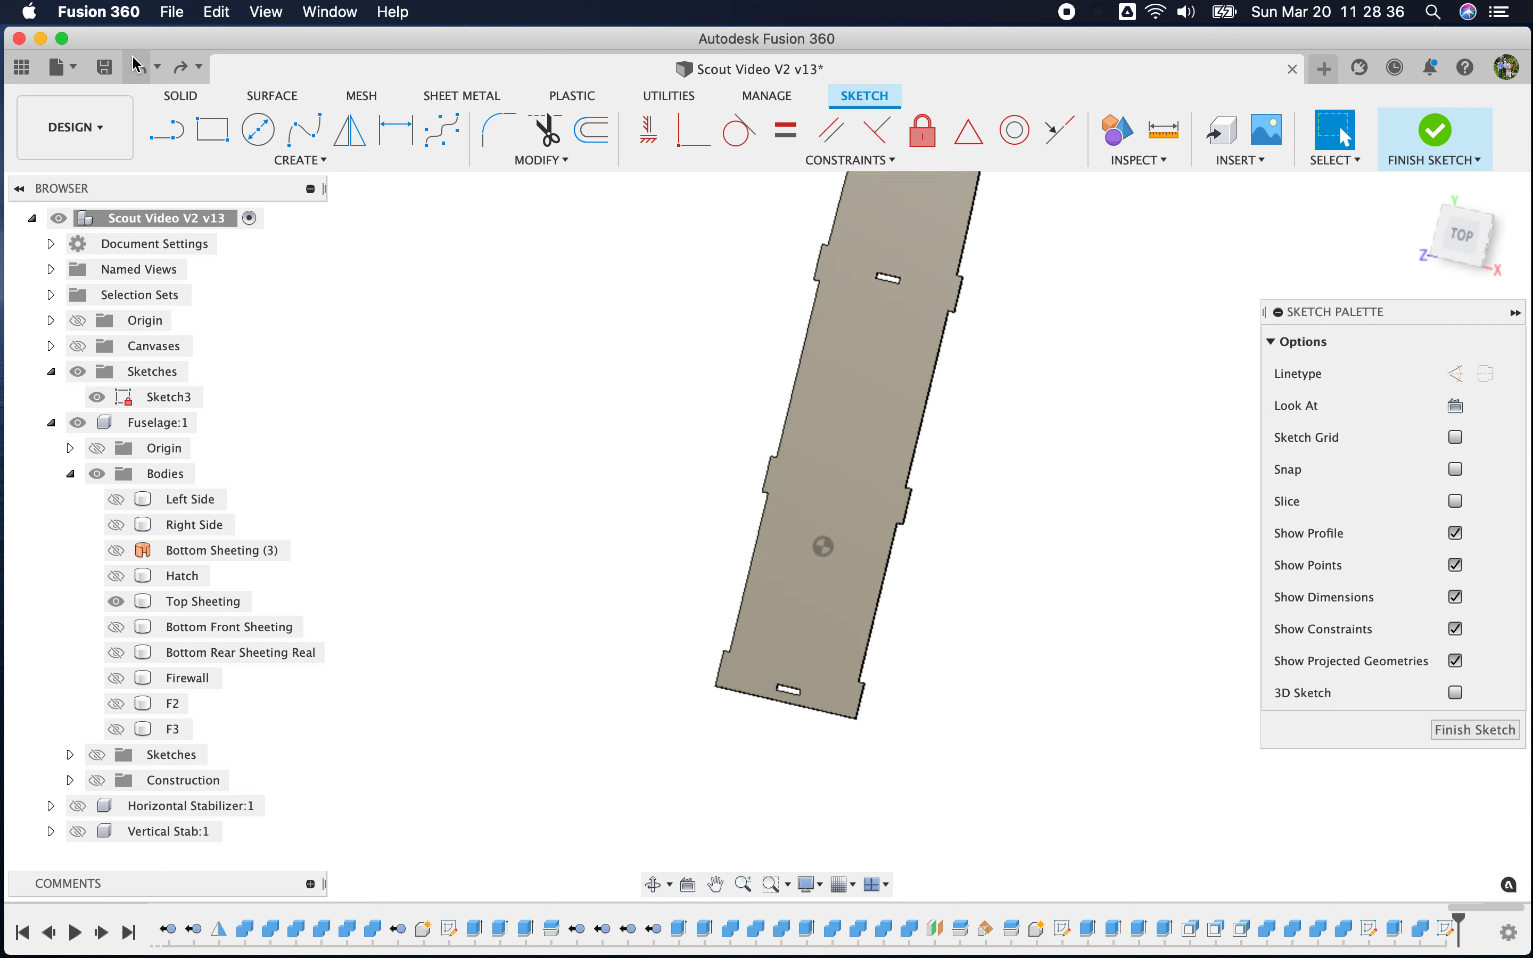
{"action": "left_click", "coordinate": [134, 64]}
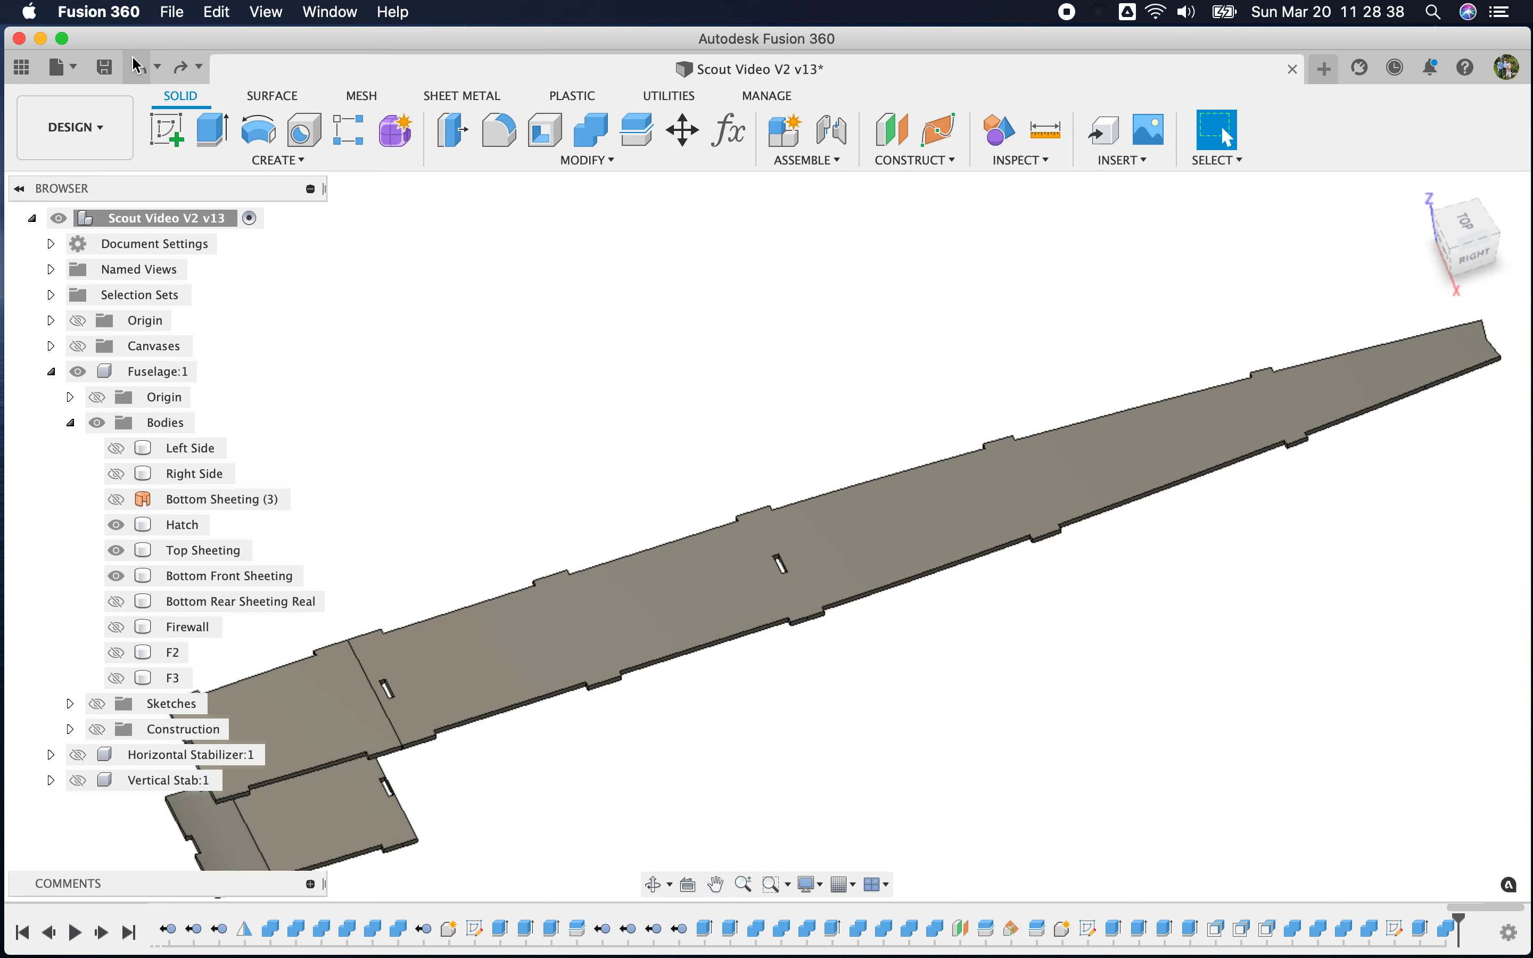
{"action": "left_click", "coordinate": [134, 63]}
{"action": "left_click", "coordinate": [135, 63]}
{"action": "left_click", "coordinate": [134, 63]}
{"action": "left_click", "coordinate": [134, 64]}
{"action": "left_click", "coordinate": [134, 63]}
{"action": "left_click", "coordinate": [134, 63]}
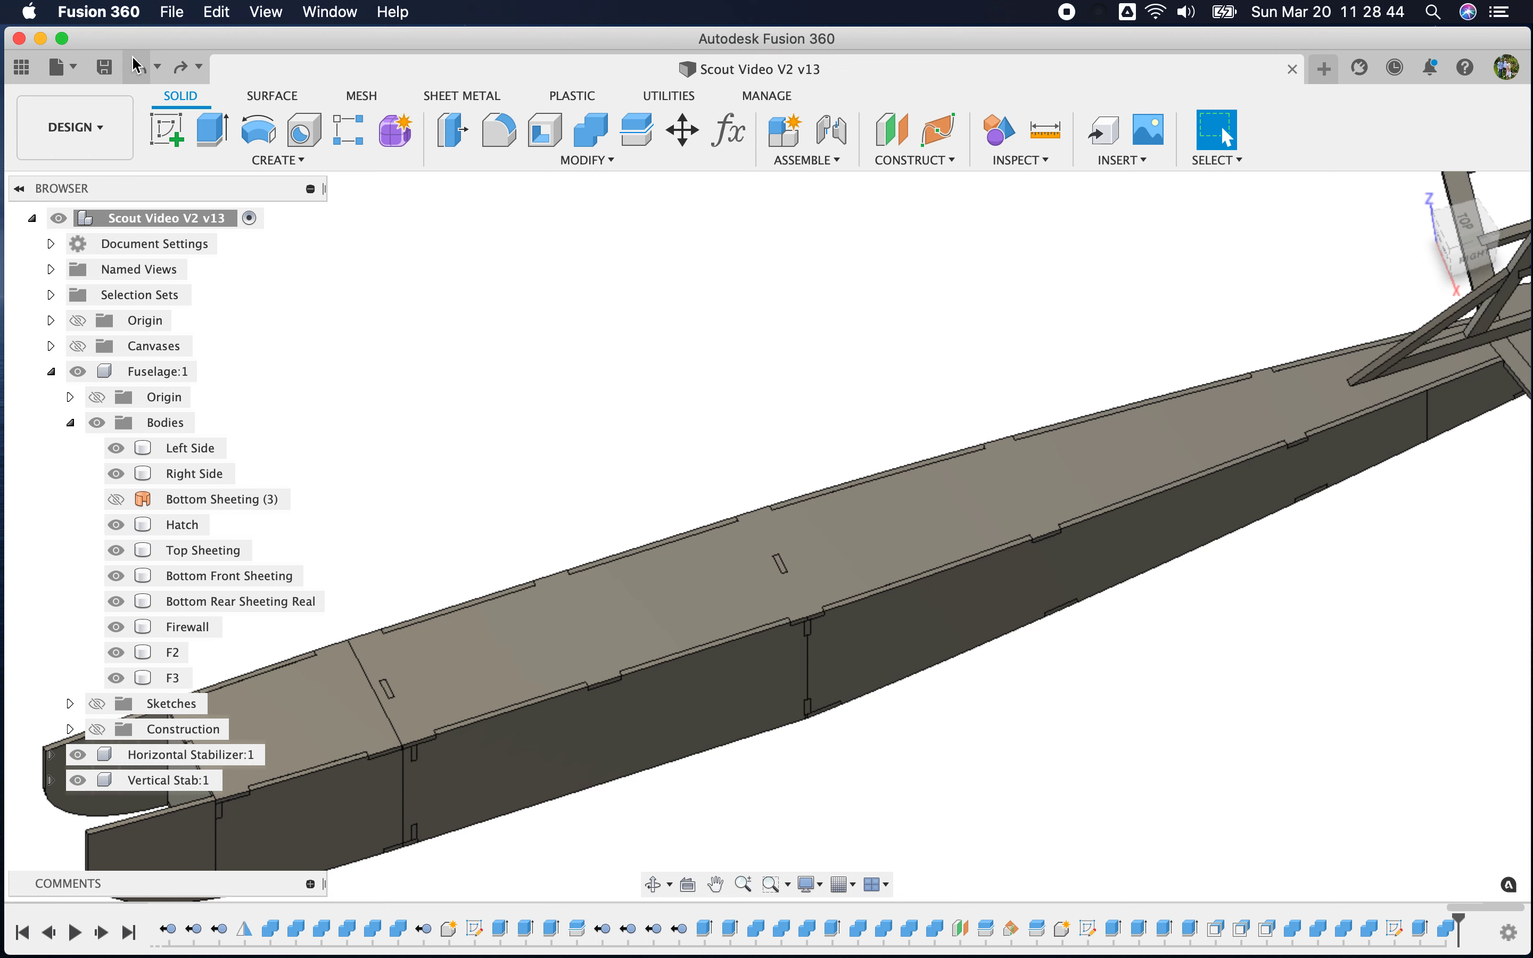
Collapse the Fuselage tree and create an active, internal standard component named "Left Wing" under the top-level Scout design
{"action": "scroll", "coordinate": [654, 589], "scroll_direction": "down", "scroll_amount": 6}
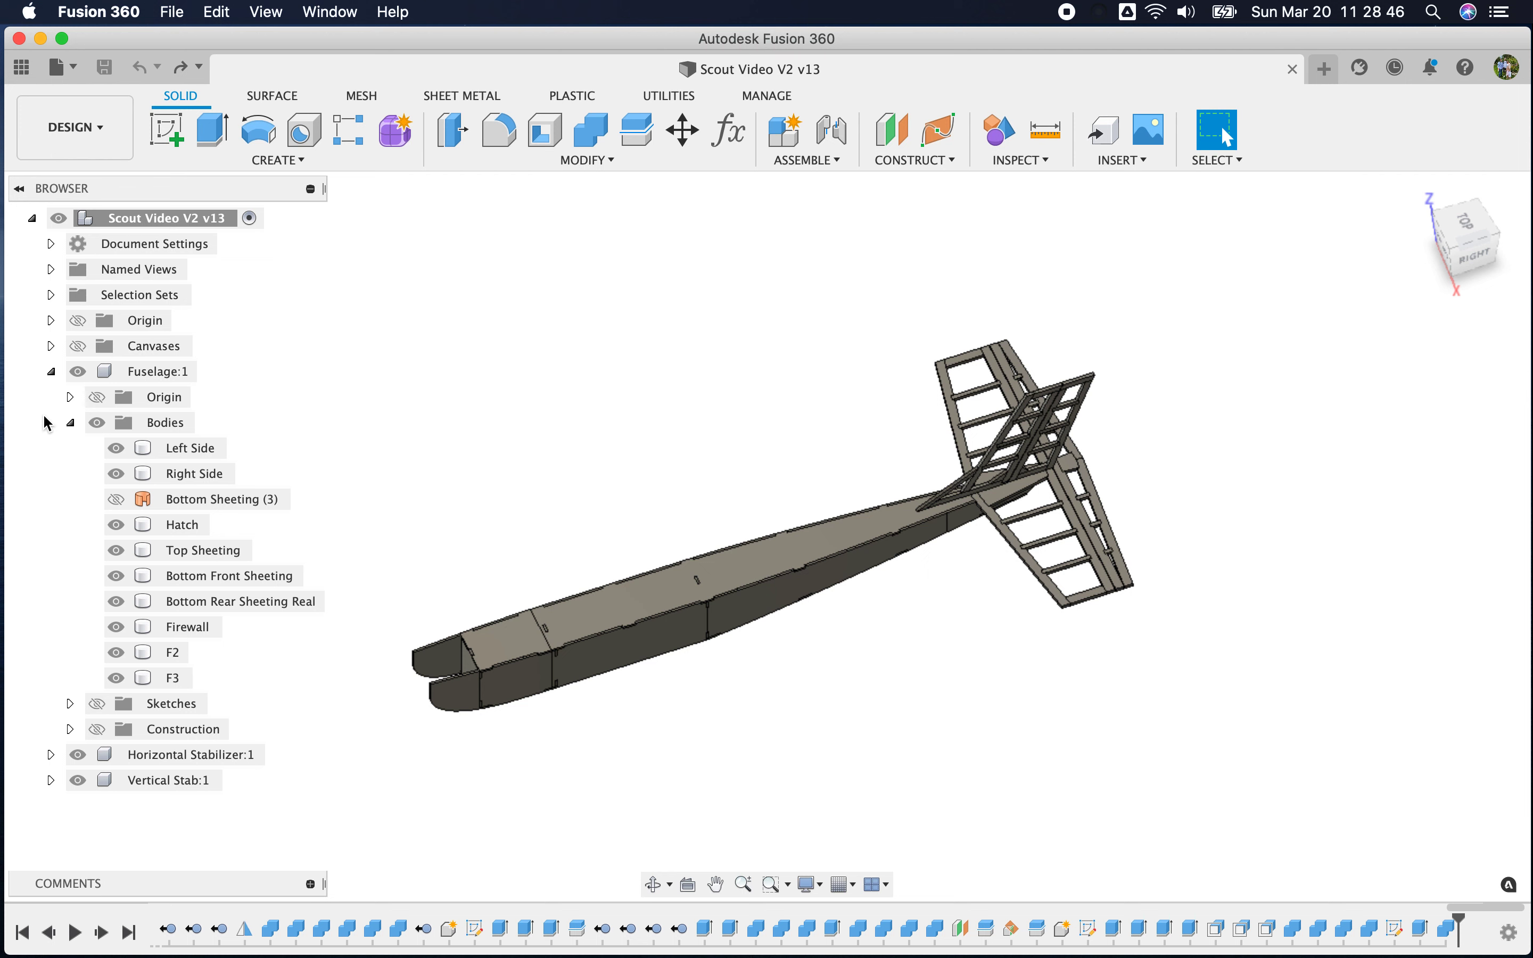
{"action": "left_click", "coordinate": [71, 423]}
{"action": "left_click", "coordinate": [51, 371]}
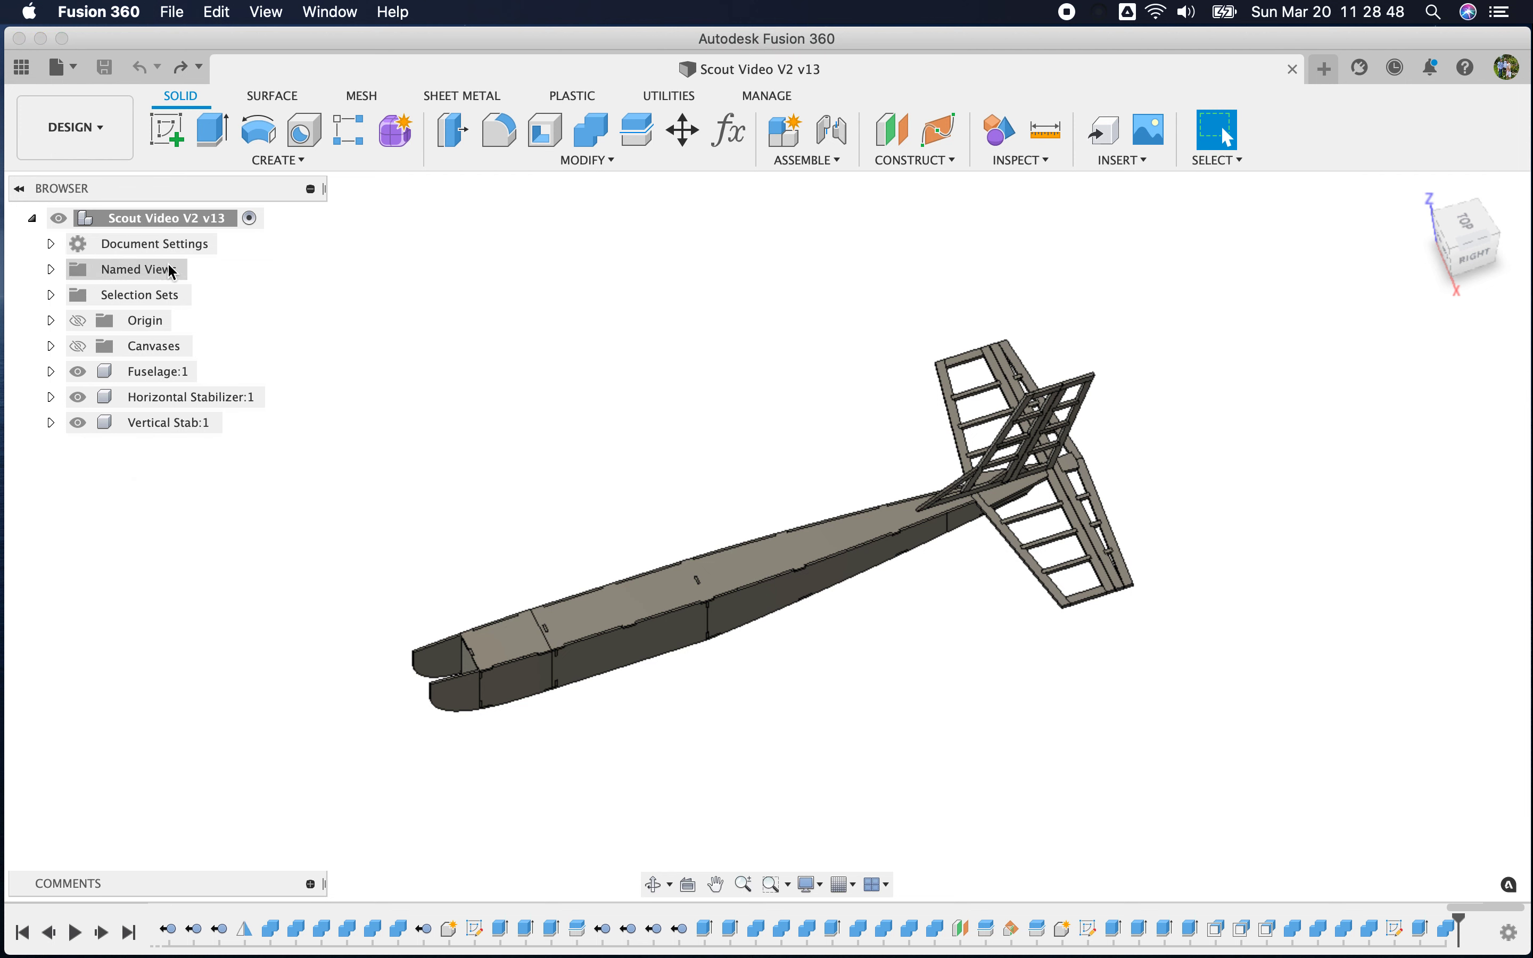
{"action": "right_click", "coordinate": [174, 219]}
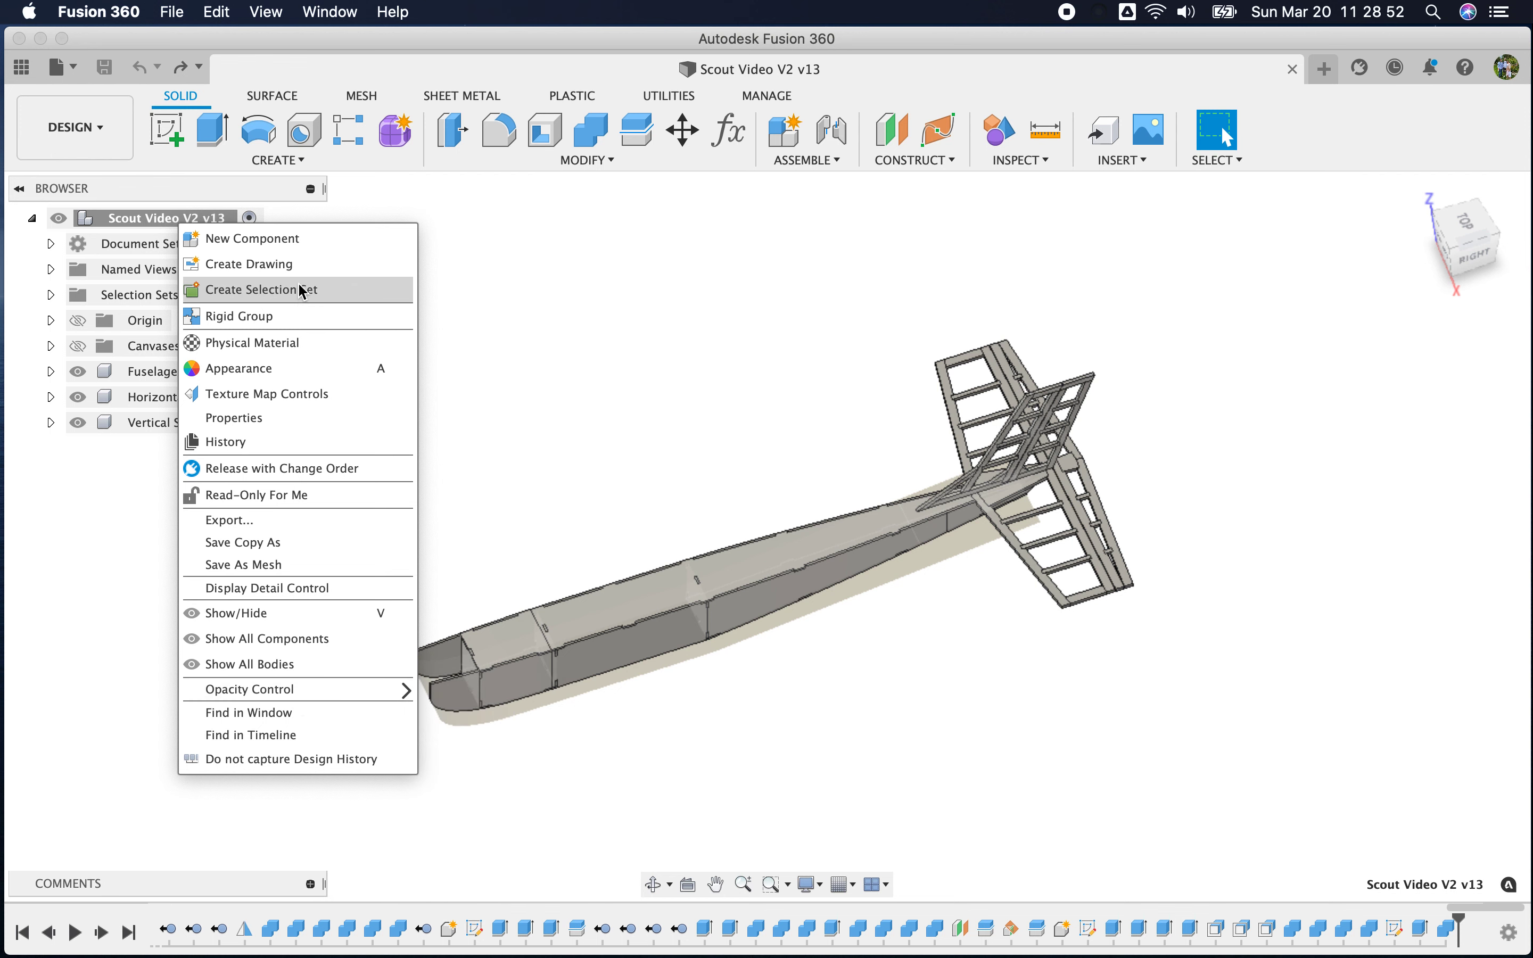
{"action": "left_click", "coordinate": [288, 241]}
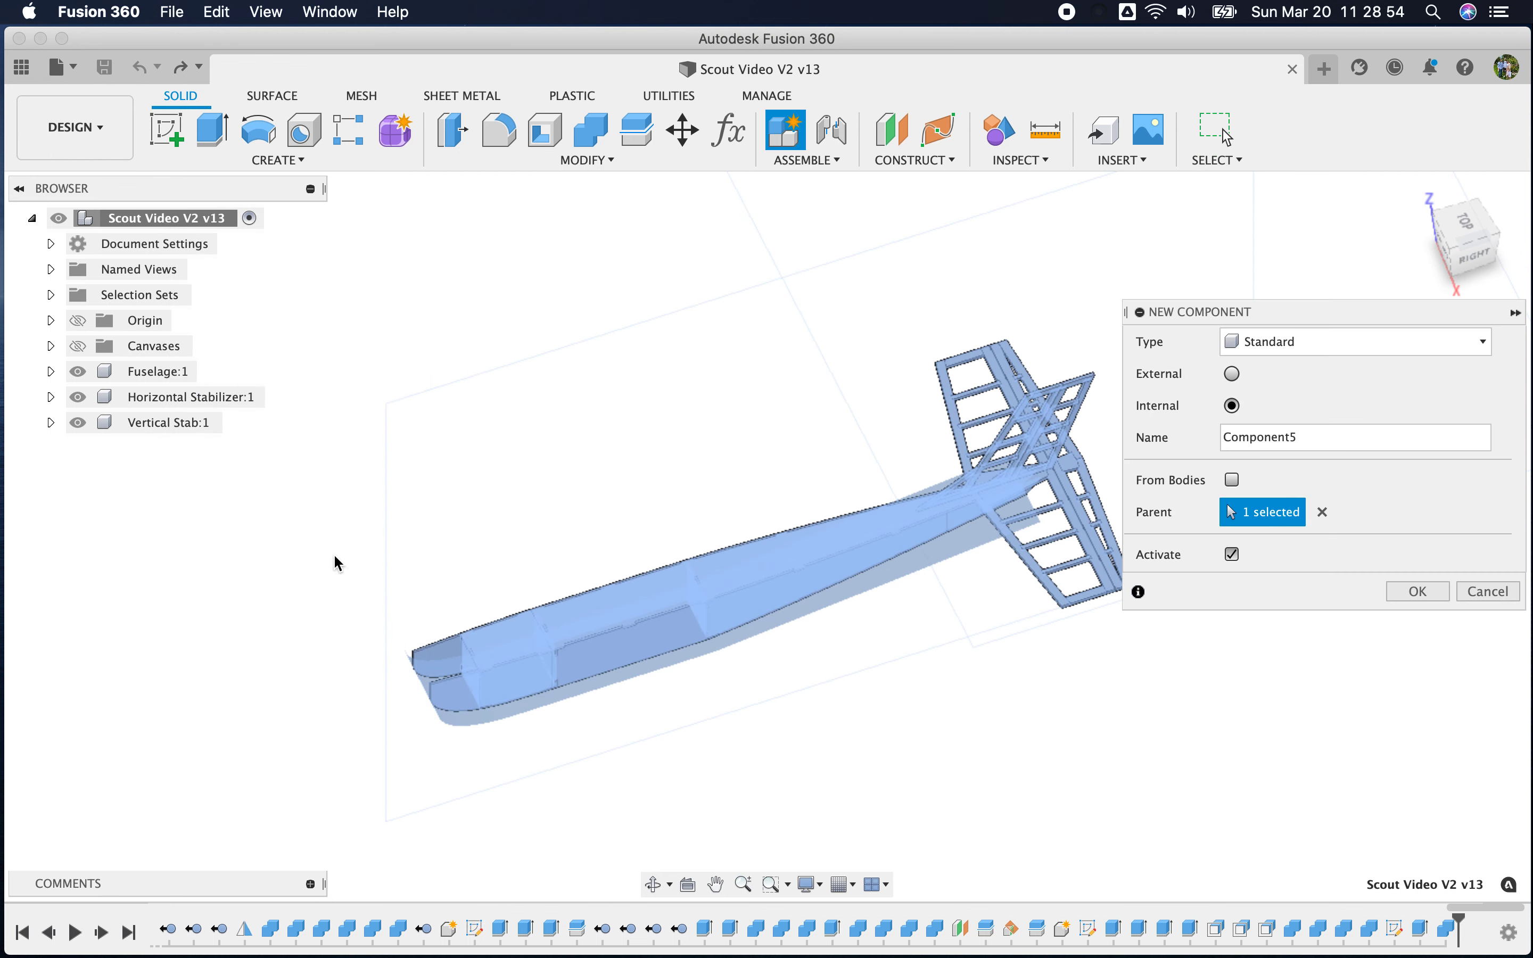
{"action": "double_click", "coordinate": [1248, 435]}
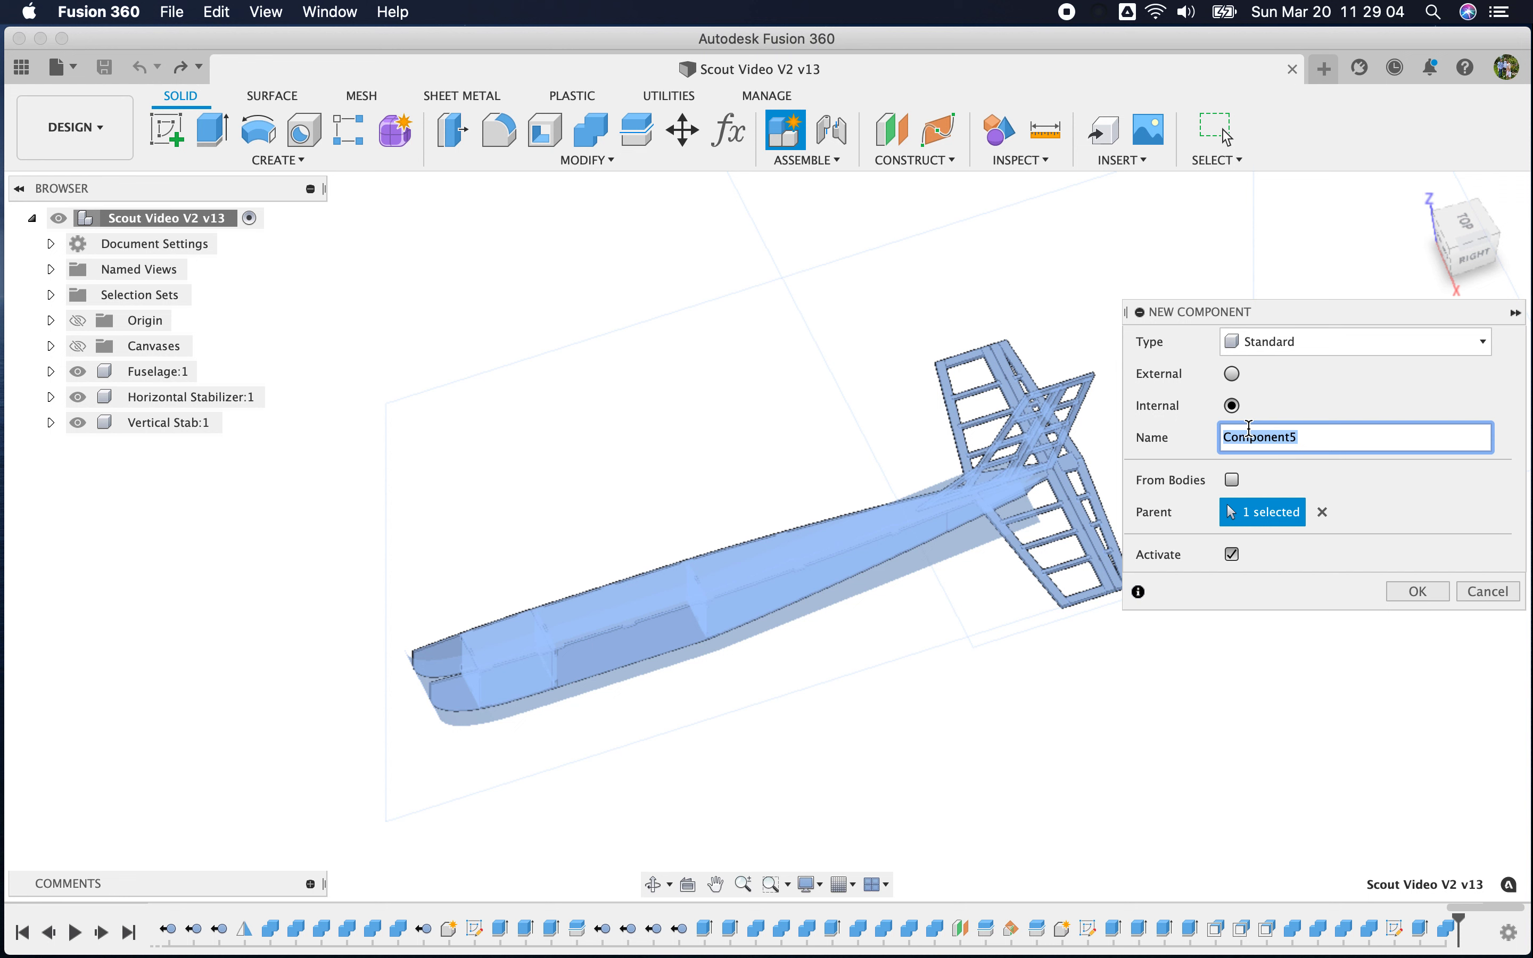
{"action": "type", "text": "Left Wing"}
{"action": "left_click", "coordinate": [1433, 595]}
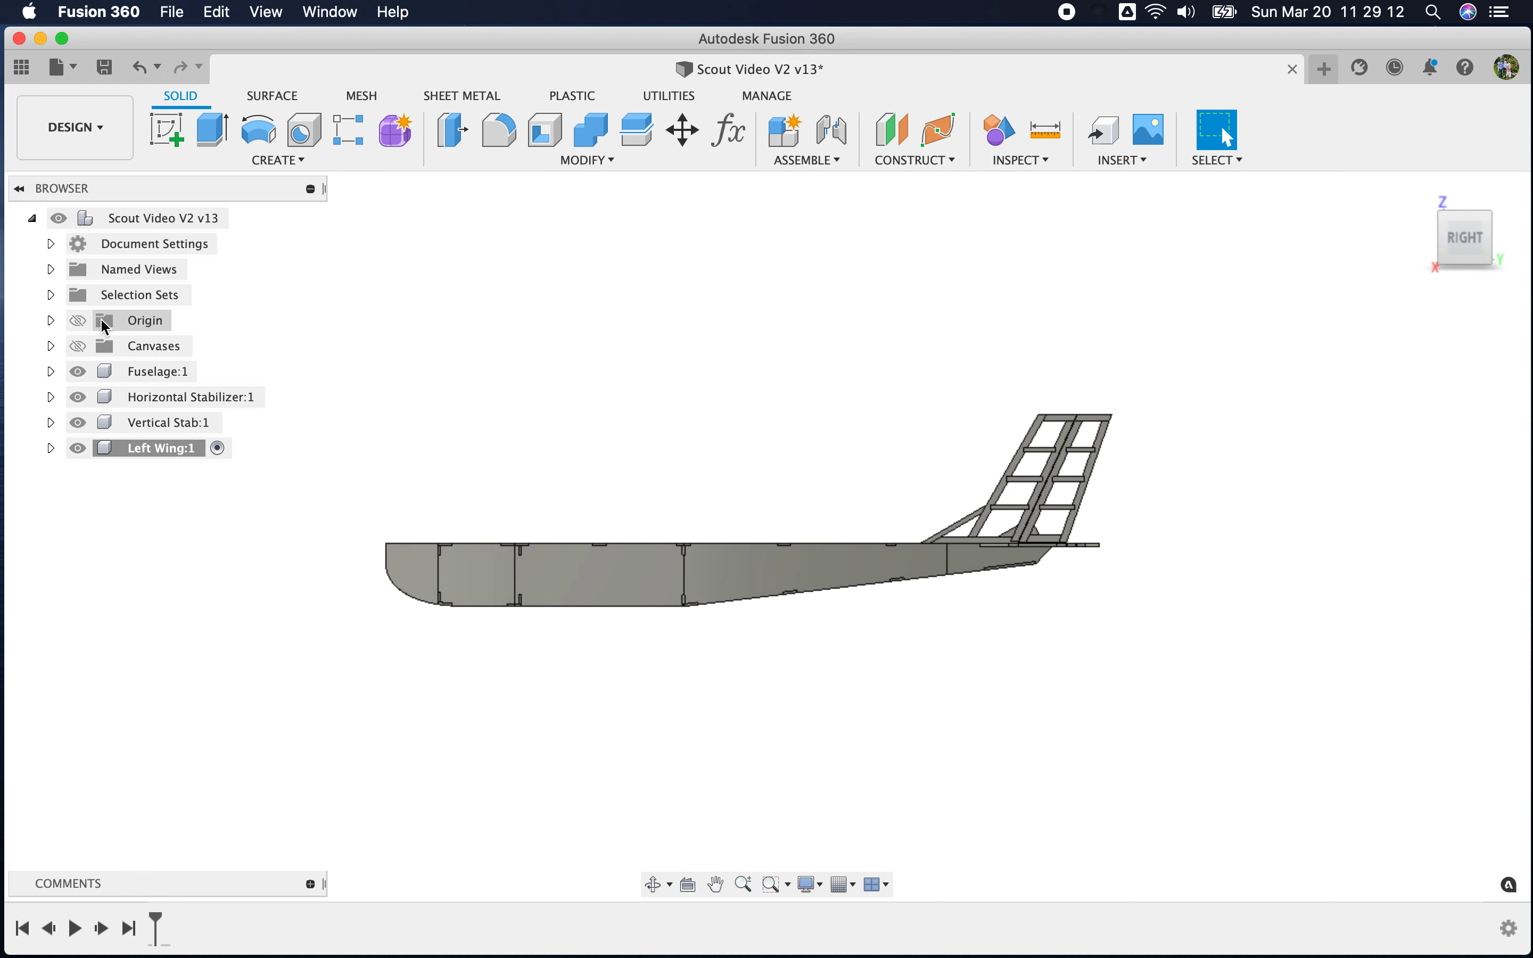
Show the Scout15 plan canvas and hide the Fuselage, Horizontal Stabilizer and Vertical Stab components
{"action": "left_click", "coordinate": [69, 322]}
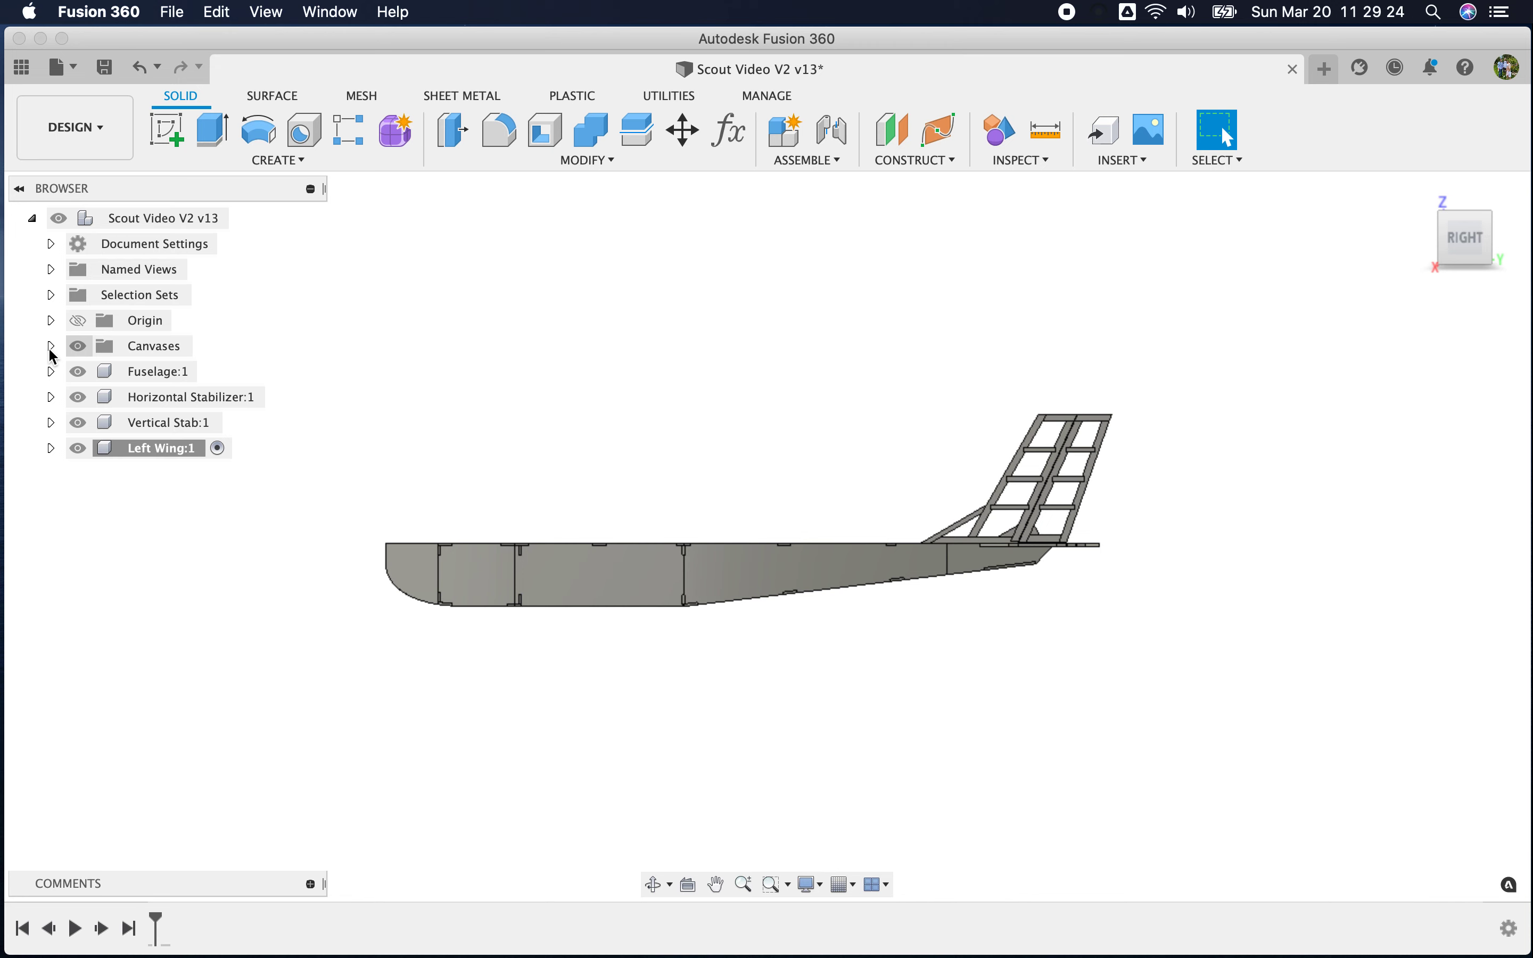
{"action": "left_click", "coordinate": [51, 346]}
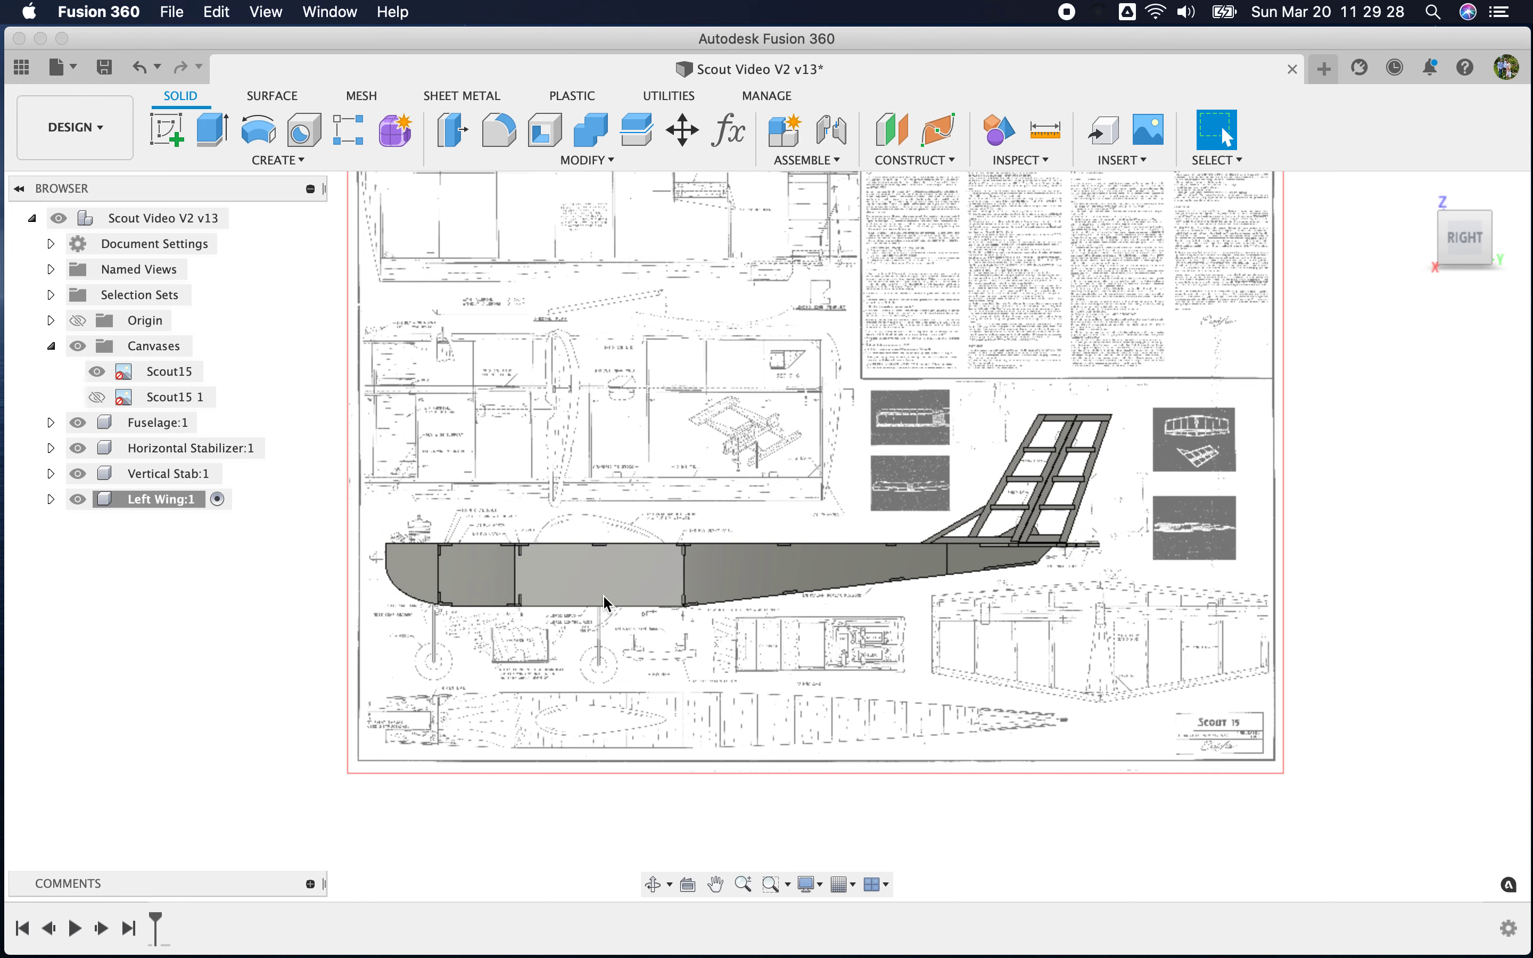
{"action": "scroll", "coordinate": [611, 605], "scroll_direction": "up", "scroll_amount": 5}
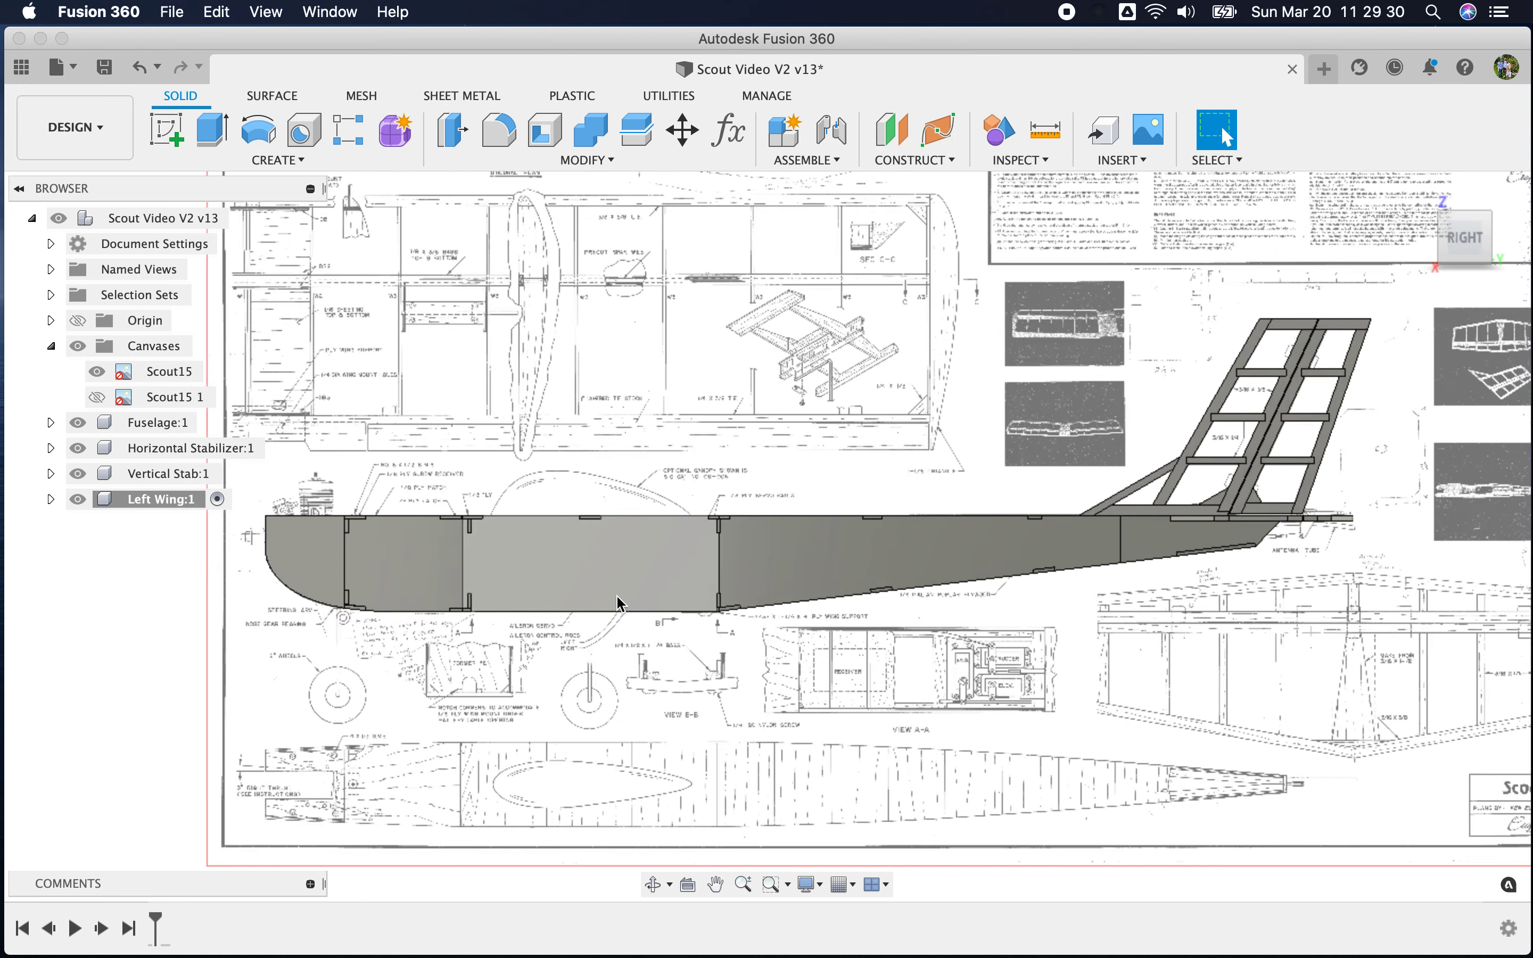
{"action": "left_click", "coordinate": [77, 422]}
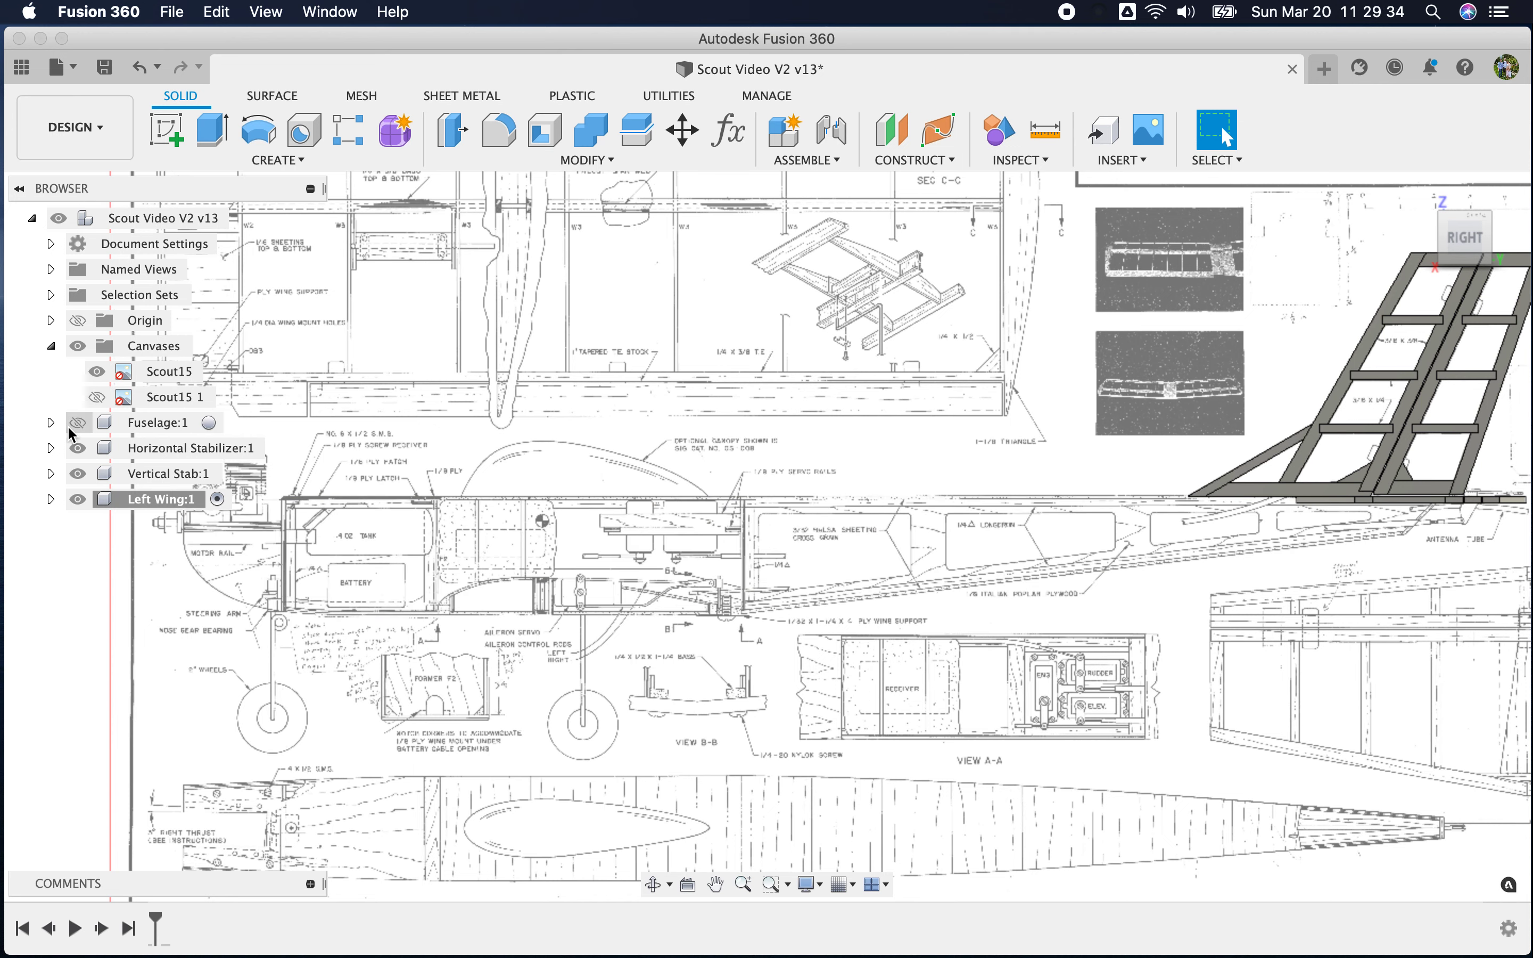
{"action": "left_click", "coordinate": [77, 449]}
{"action": "left_click", "coordinate": [77, 473]}
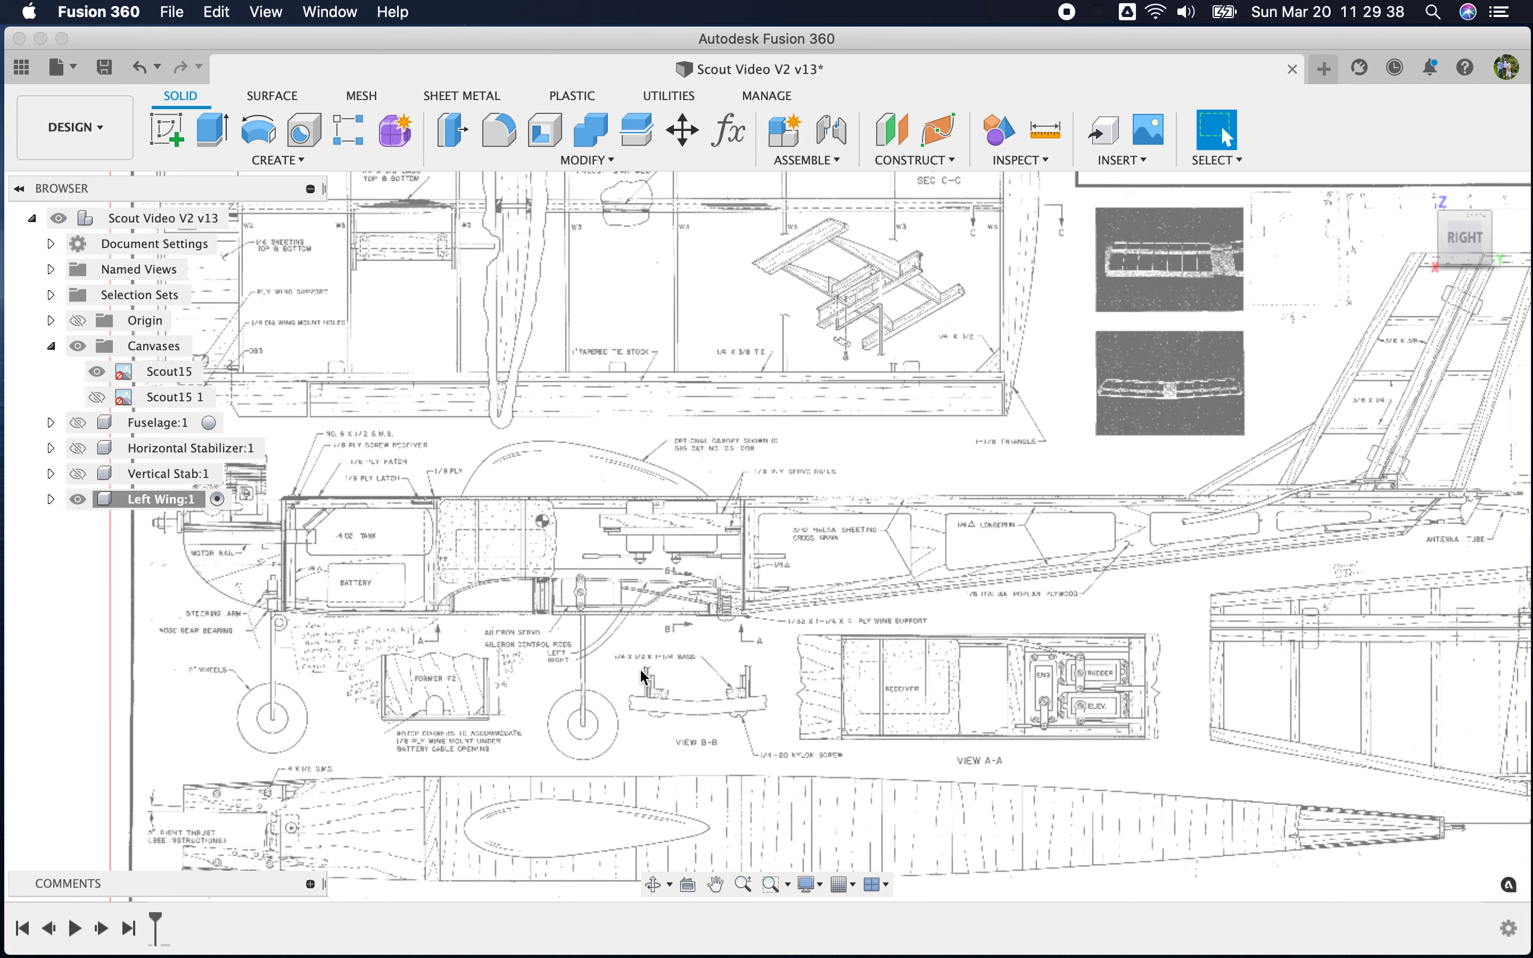
Examine the wing drawings on the Scout15 plan, including the dihedral plan, both wing panels, the ribs, spars and leading edge templet
{"action": "scroll", "coordinate": [645, 675], "scroll_direction": "down", "scroll_amount": 10}
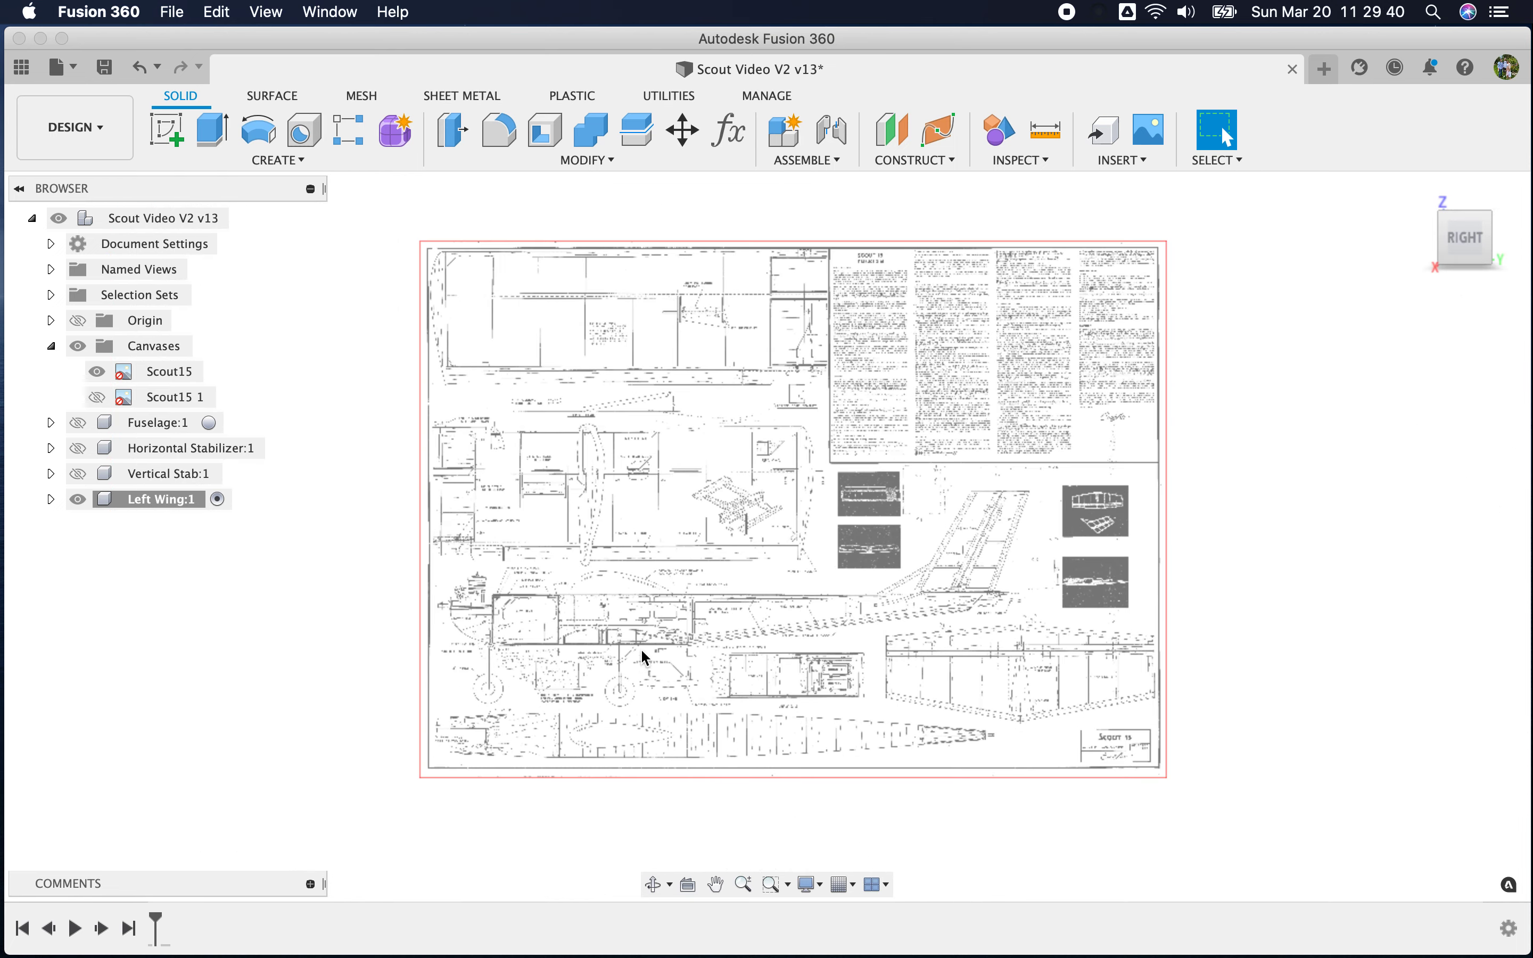
{"action": "scroll", "coordinate": [595, 355], "scroll_direction": "up", "scroll_amount": 10}
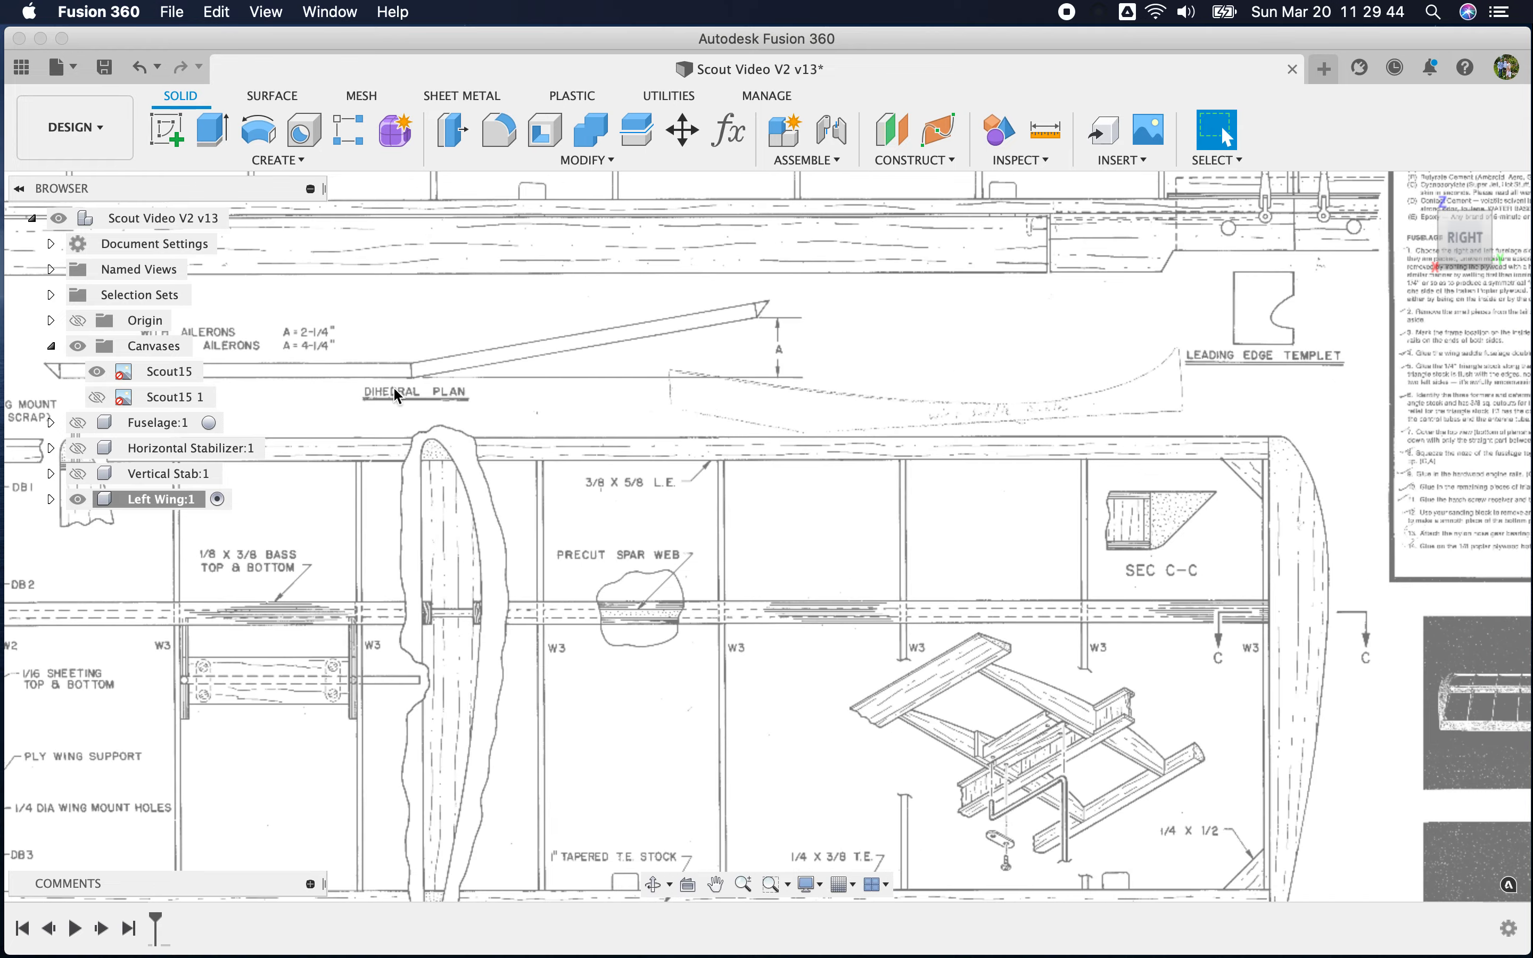
{"action": "scroll", "coordinate": [639, 422], "scroll_direction": "down", "scroll_amount": 3}
{"action": "scroll", "coordinate": [344, 372], "scroll_direction": "up", "scroll_amount": 5}
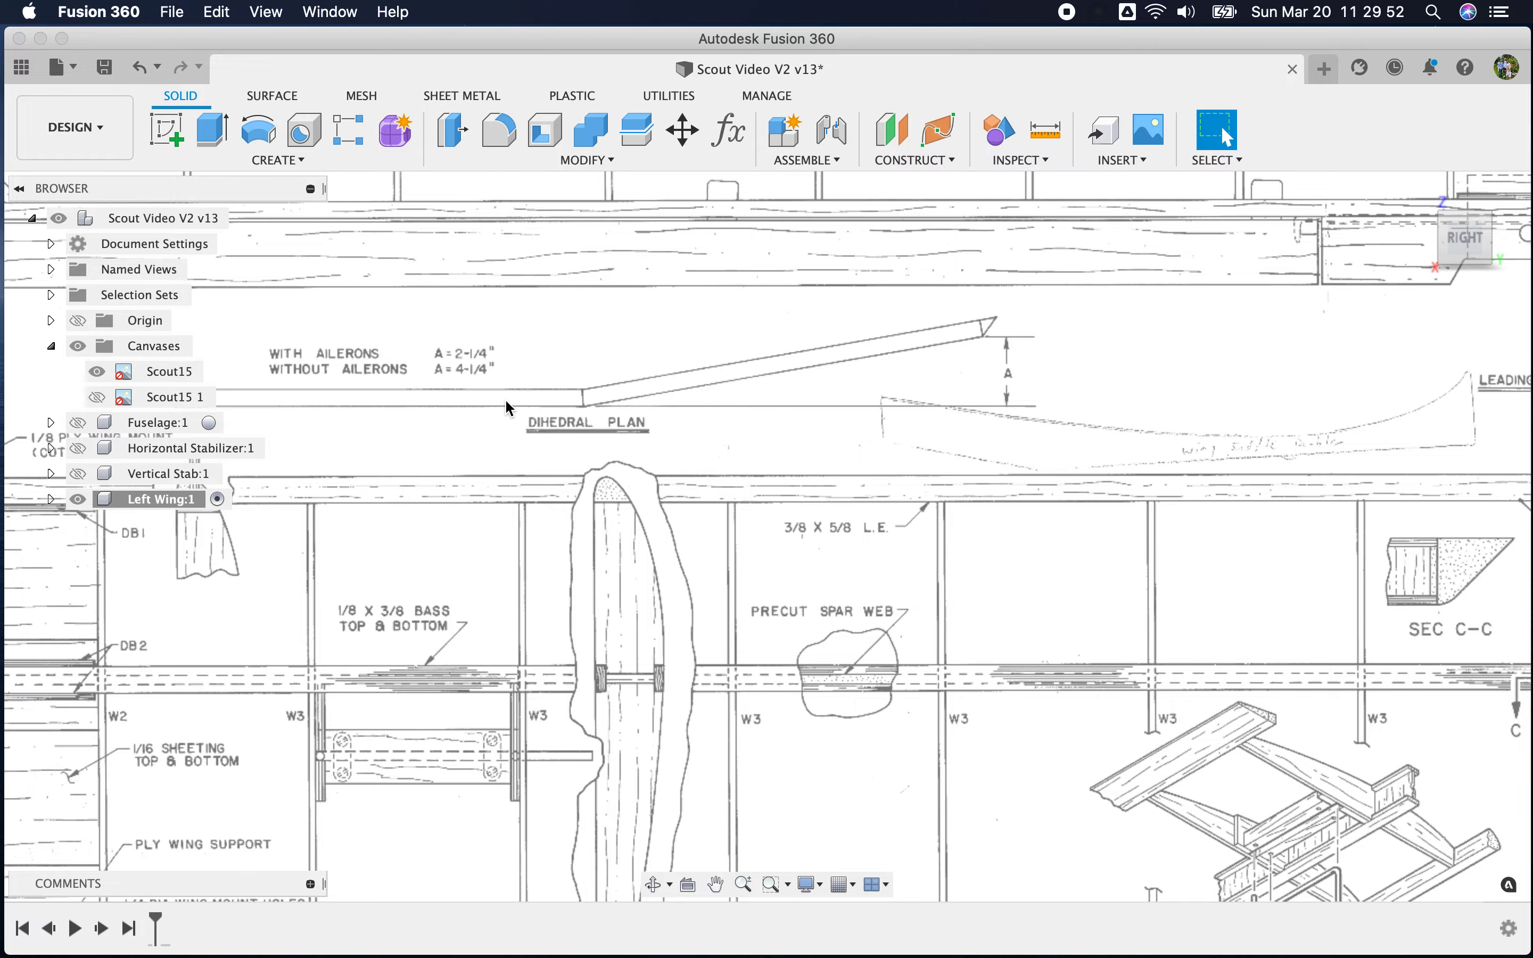
{"action": "scroll", "coordinate": [504, 398], "scroll_direction": "down", "scroll_amount": 8}
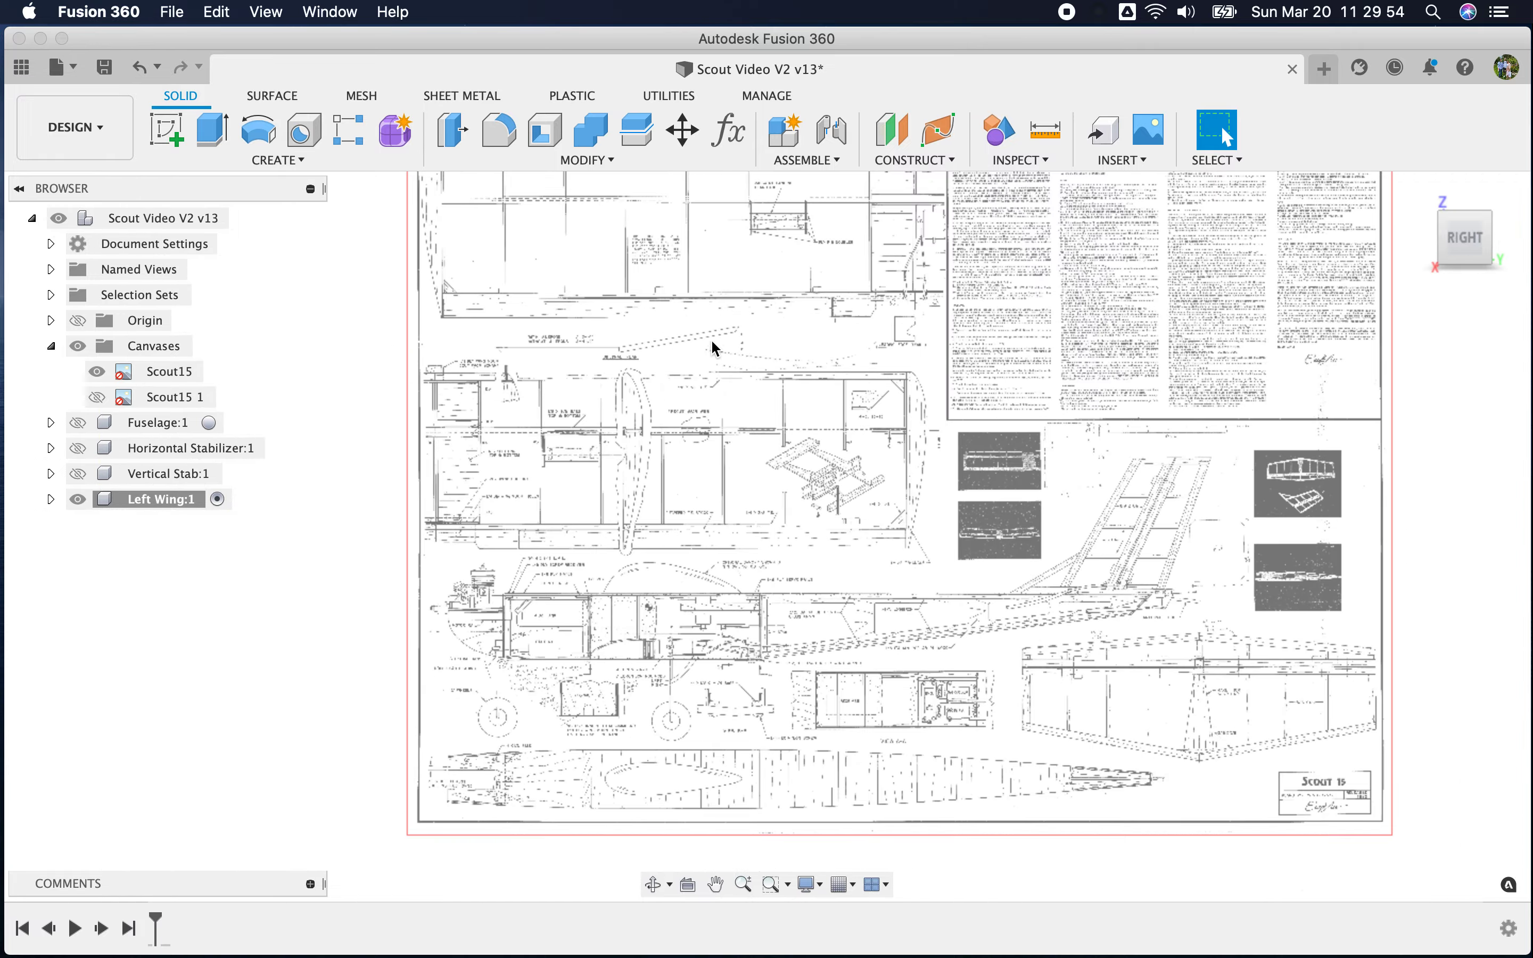
{"action": "scroll", "coordinate": [659, 652], "scroll_direction": "down", "scroll_amount": 2}
{"action": "scroll", "coordinate": [689, 383], "scroll_direction": "up", "scroll_amount": 3}
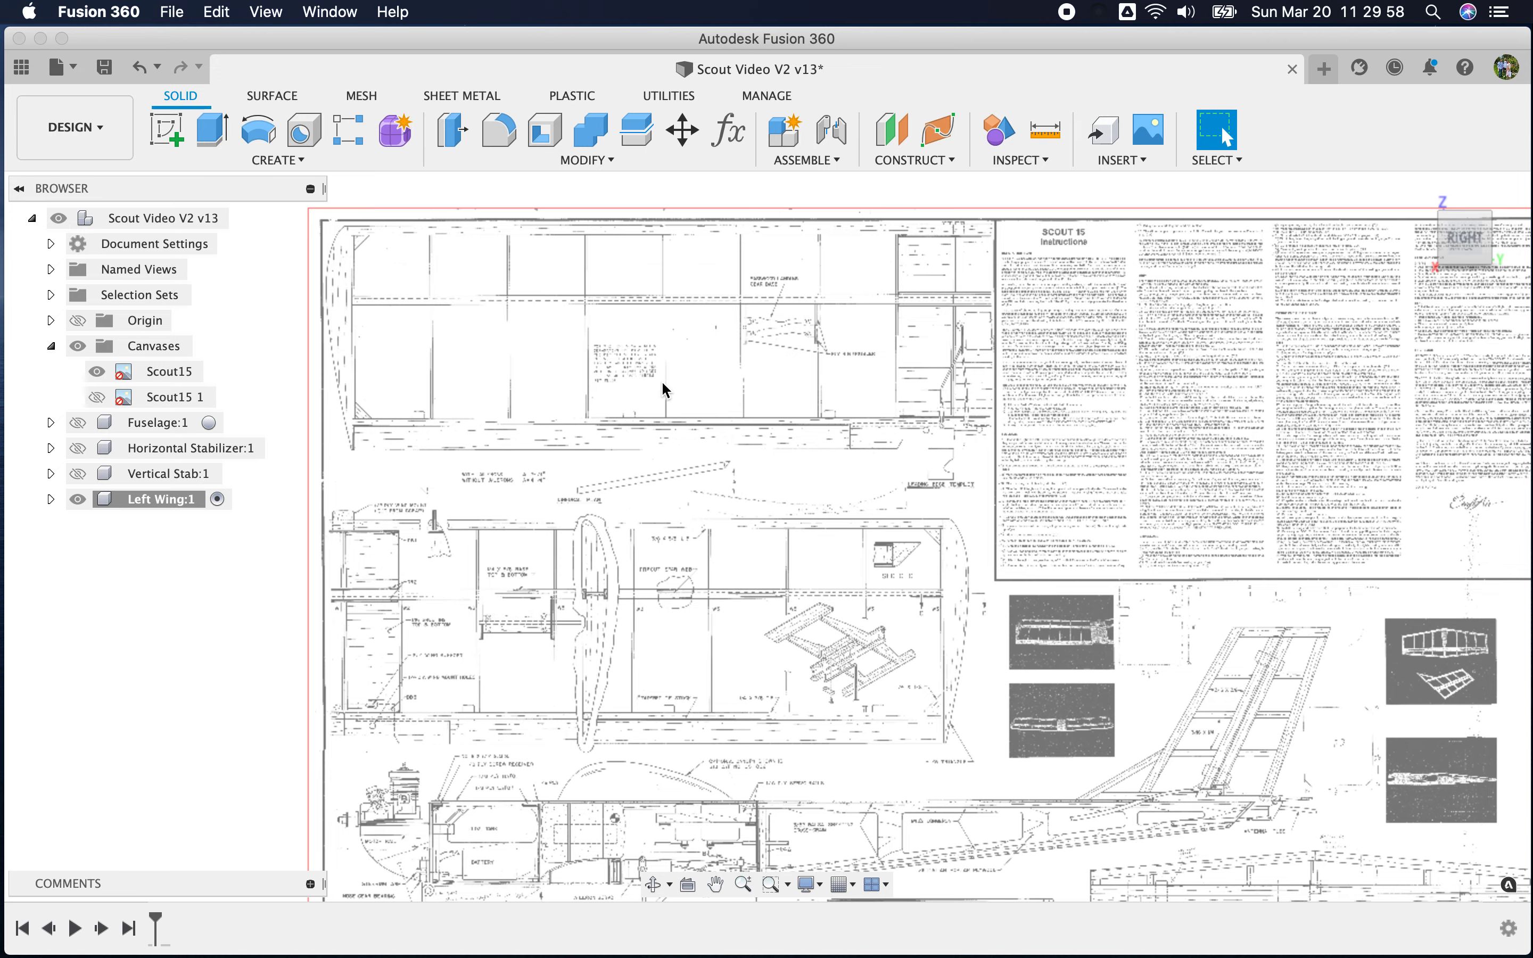
{"action": "scroll", "coordinate": [952, 330], "scroll_direction": "down", "scroll_amount": 2}
{"action": "scroll", "coordinate": [950, 331], "scroll_direction": "down", "scroll_amount": 1}
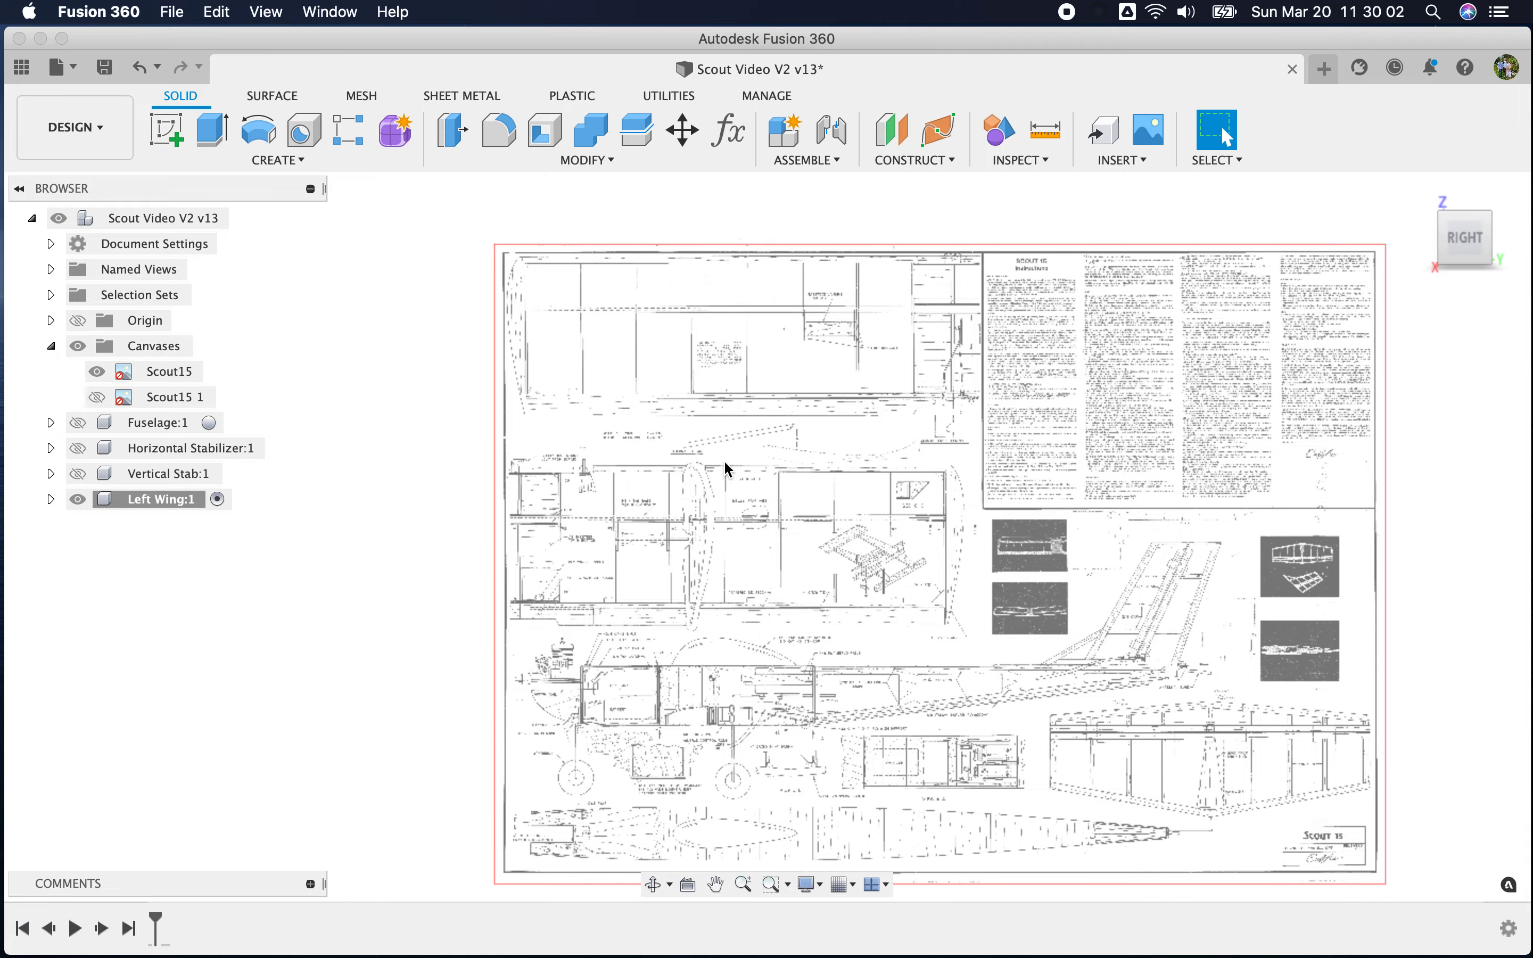
{"action": "scroll", "coordinate": [723, 459], "scroll_direction": "up", "scroll_amount": 5}
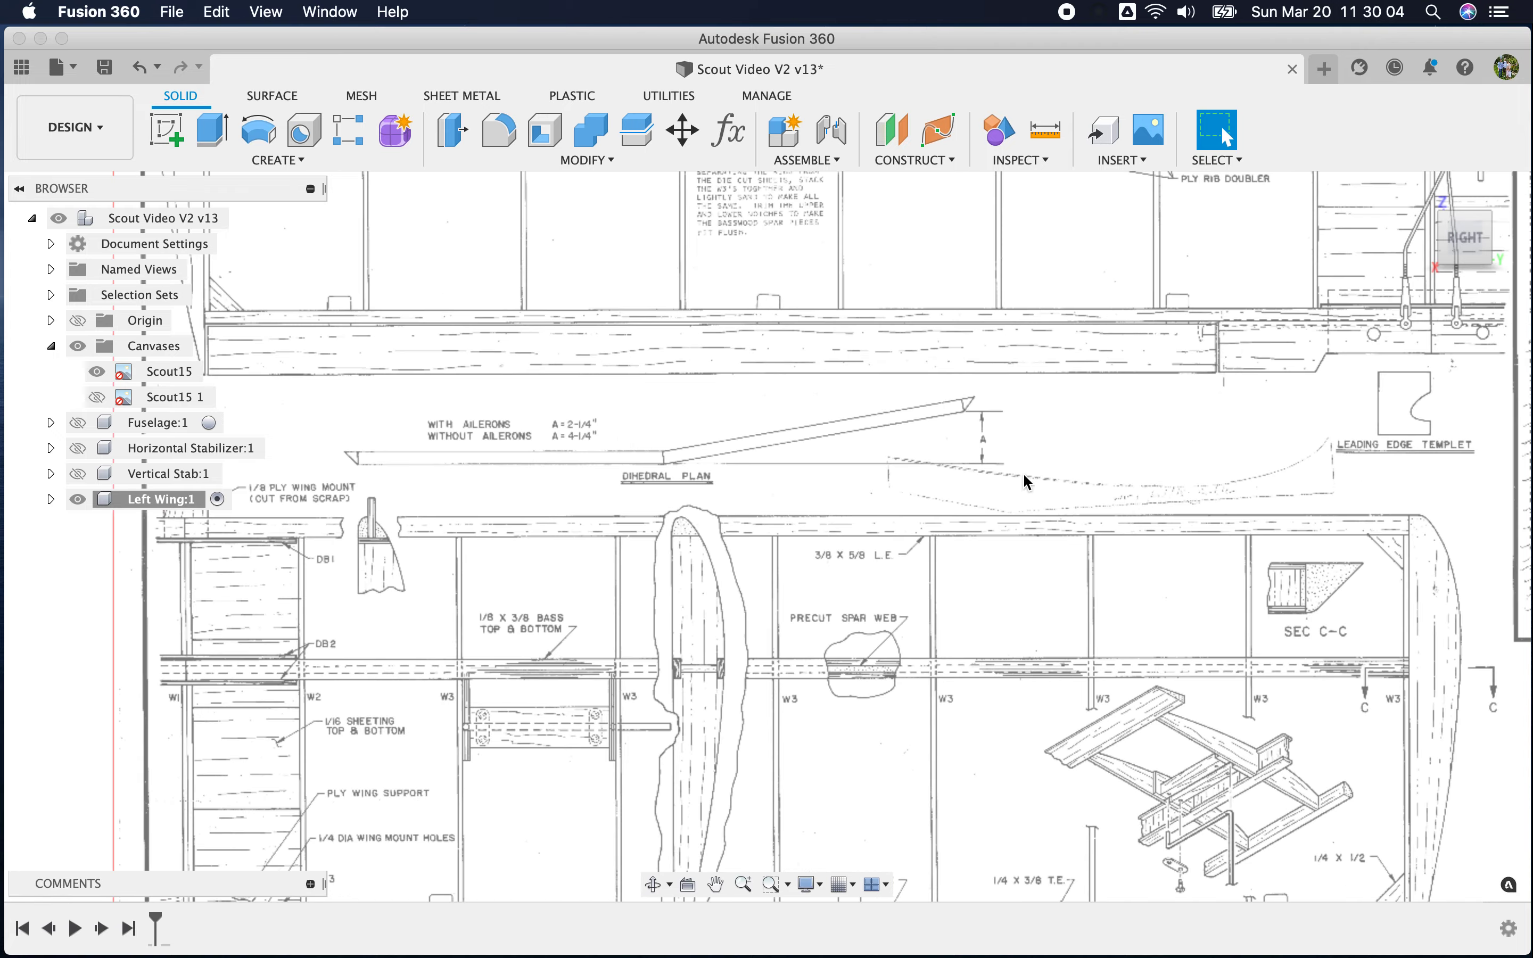
{"action": "scroll", "coordinate": [1023, 472], "scroll_direction": "down", "scroll_amount": 3}
{"action": "scroll", "coordinate": [1130, 297], "scroll_direction": "down", "scroll_amount": 1}
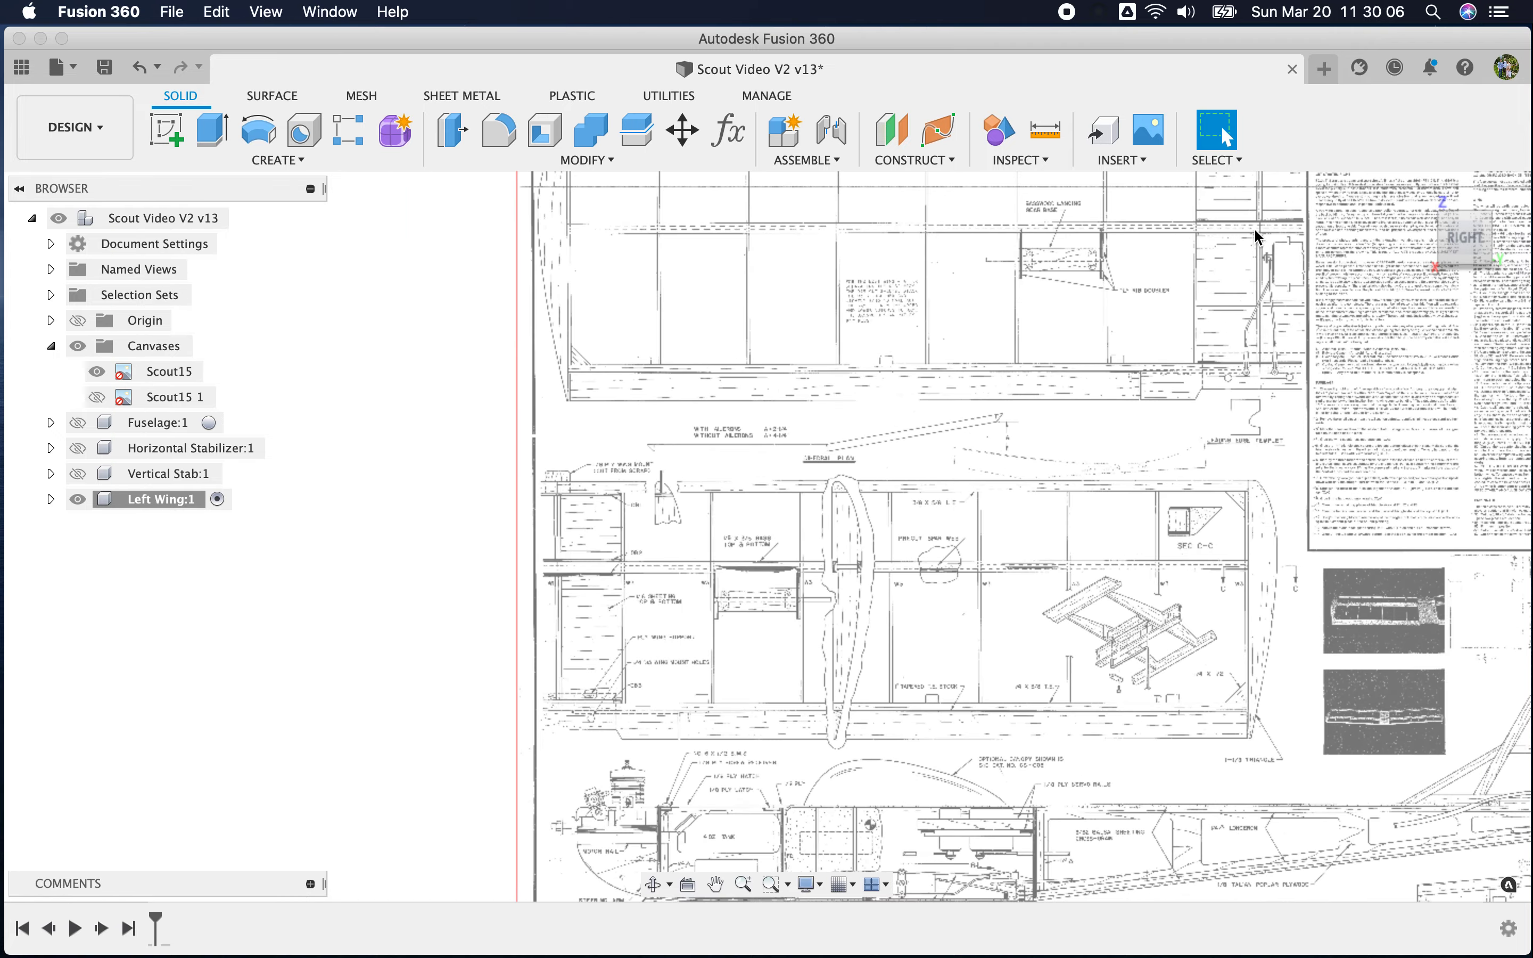
{"action": "scroll", "coordinate": [1259, 229], "scroll_direction": "up", "scroll_amount": 5}
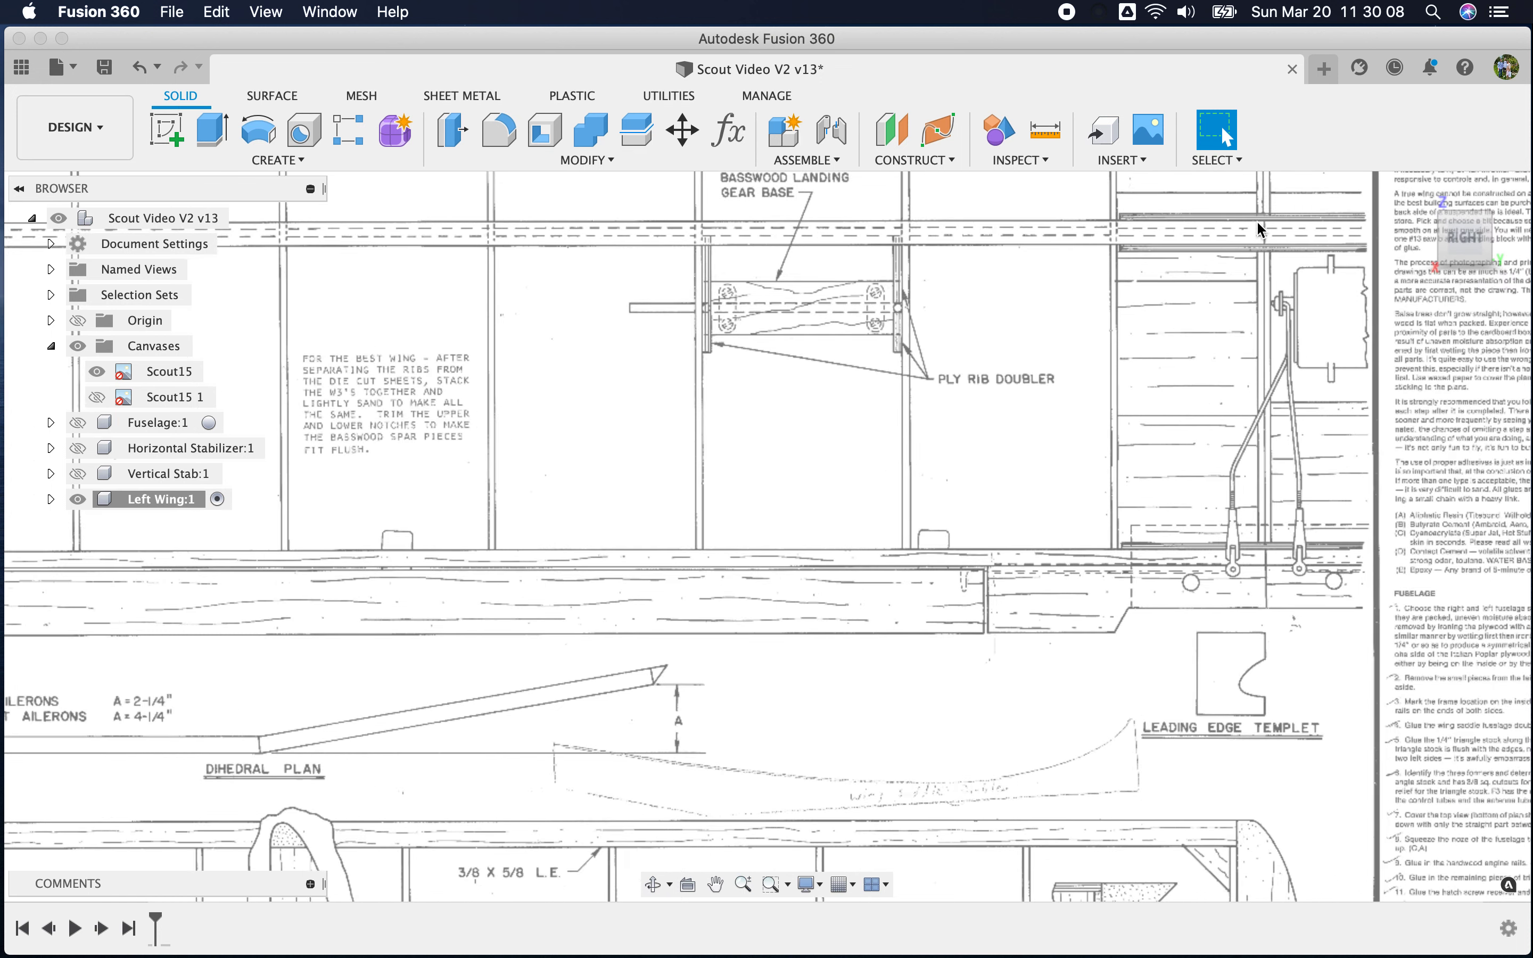
Start a sketch in the Left Wing component on the YZ plane, facing the Scout15 plan
{"action": "scroll", "coordinate": [1257, 222], "scroll_direction": "down", "scroll_amount": 1}
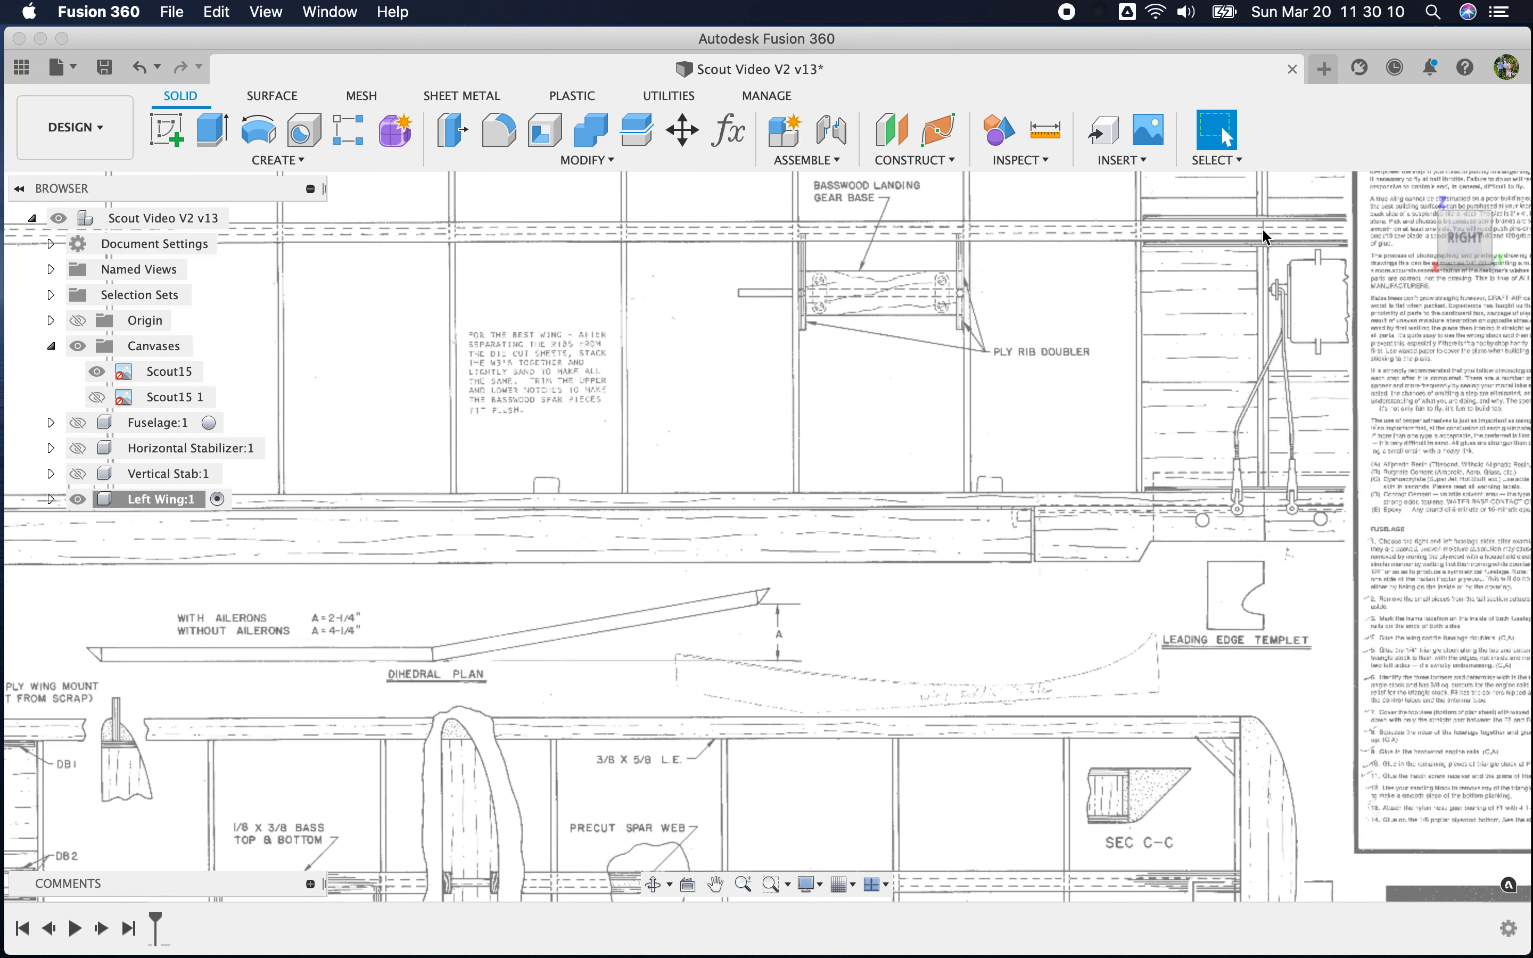
{"action": "scroll", "coordinate": [1262, 227], "scroll_direction": "down", "scroll_amount": 3}
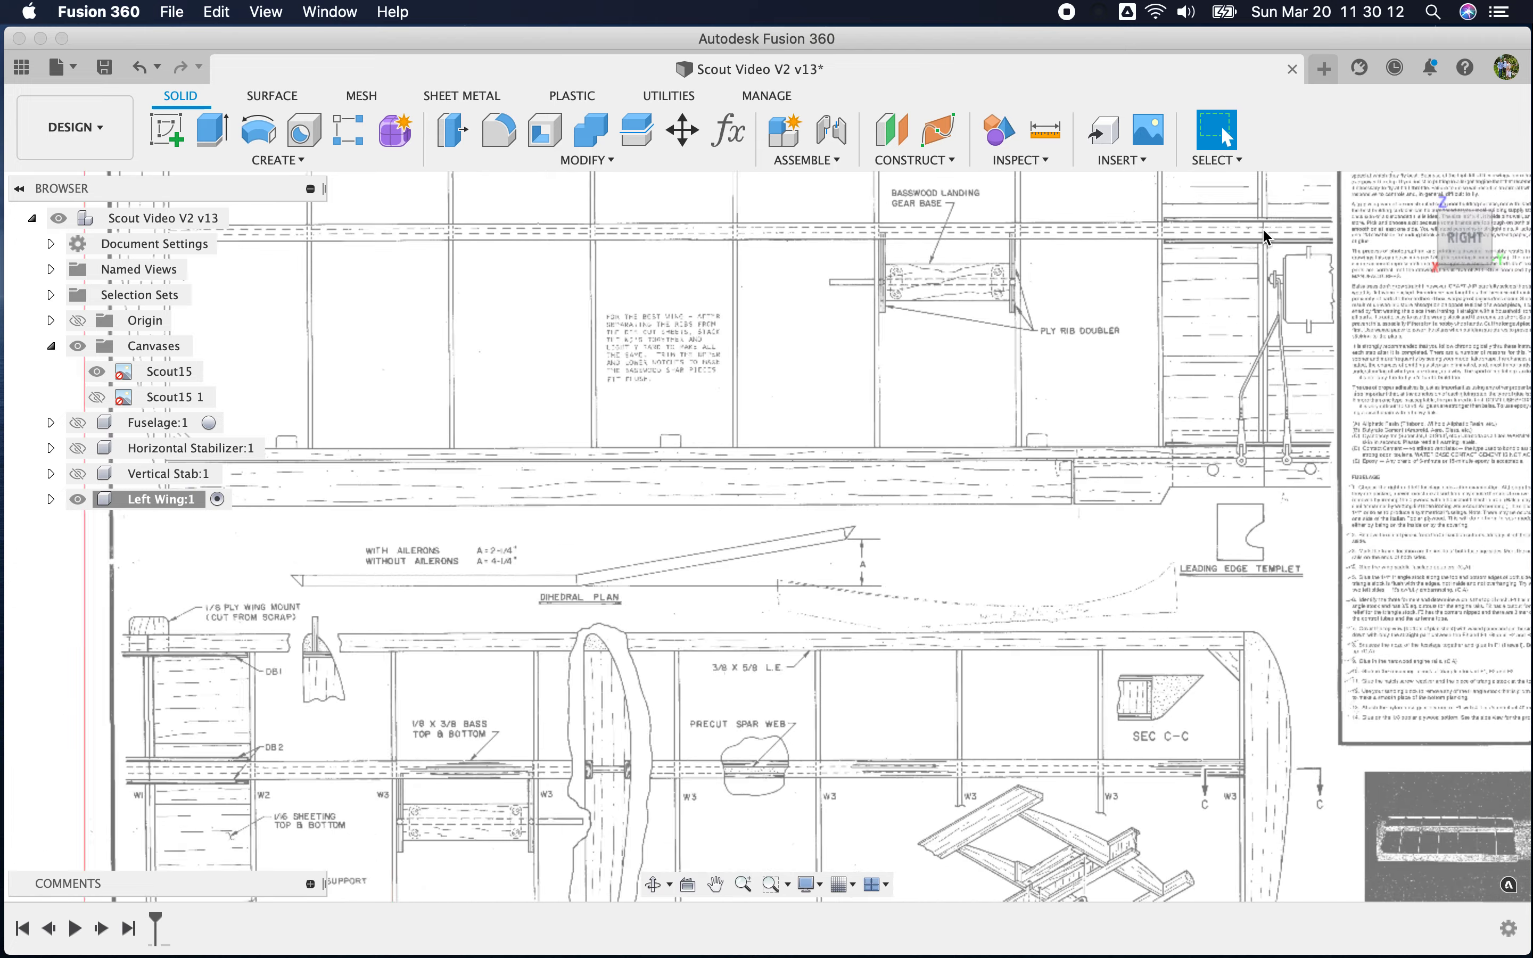
{"action": "scroll", "coordinate": [582, 237], "scroll_direction": "up", "scroll_amount": 3}
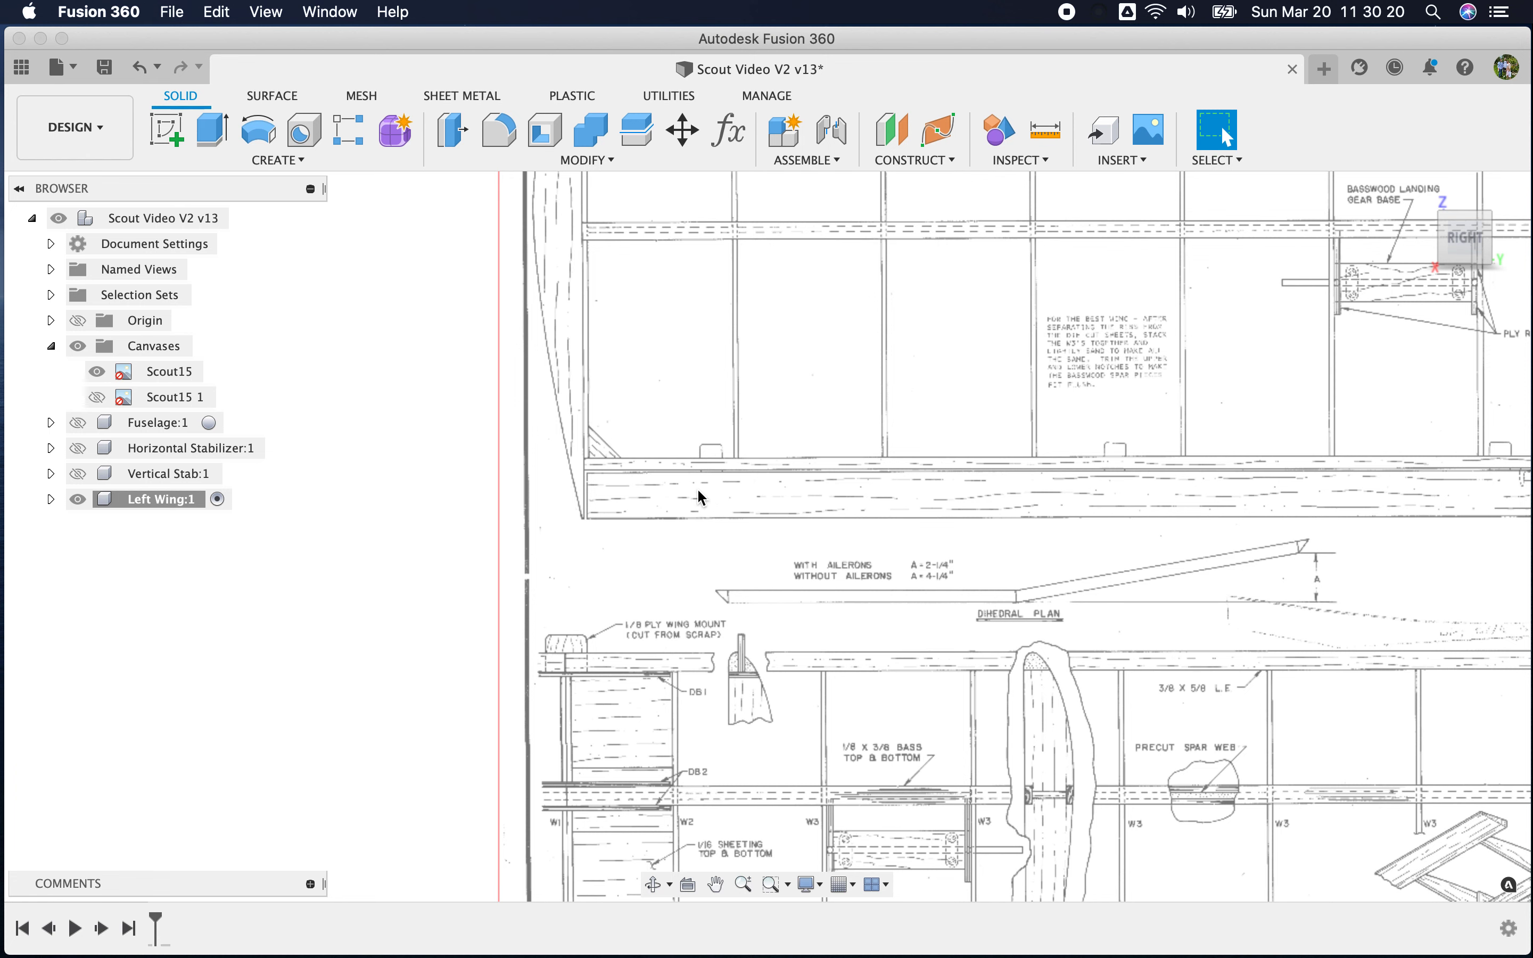
{"action": "scroll", "coordinate": [696, 487], "scroll_direction": "down", "scroll_amount": 3}
{"action": "left_click", "coordinate": [166, 120]}
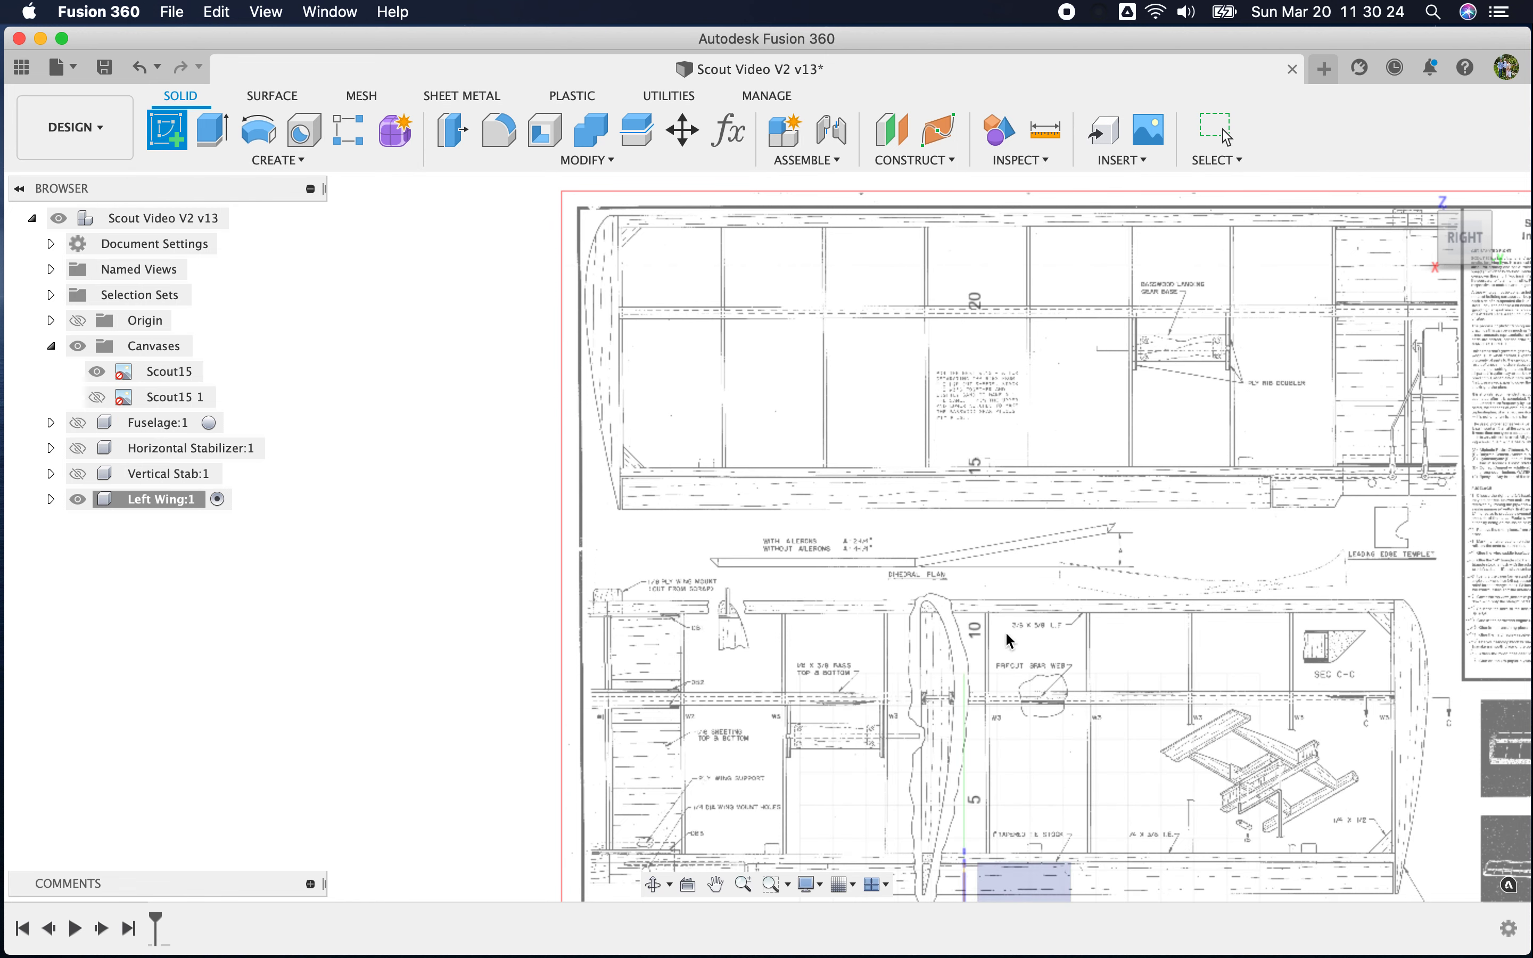
{"action": "scroll", "coordinate": [626, 419], "scroll_direction": "down", "scroll_amount": 3}
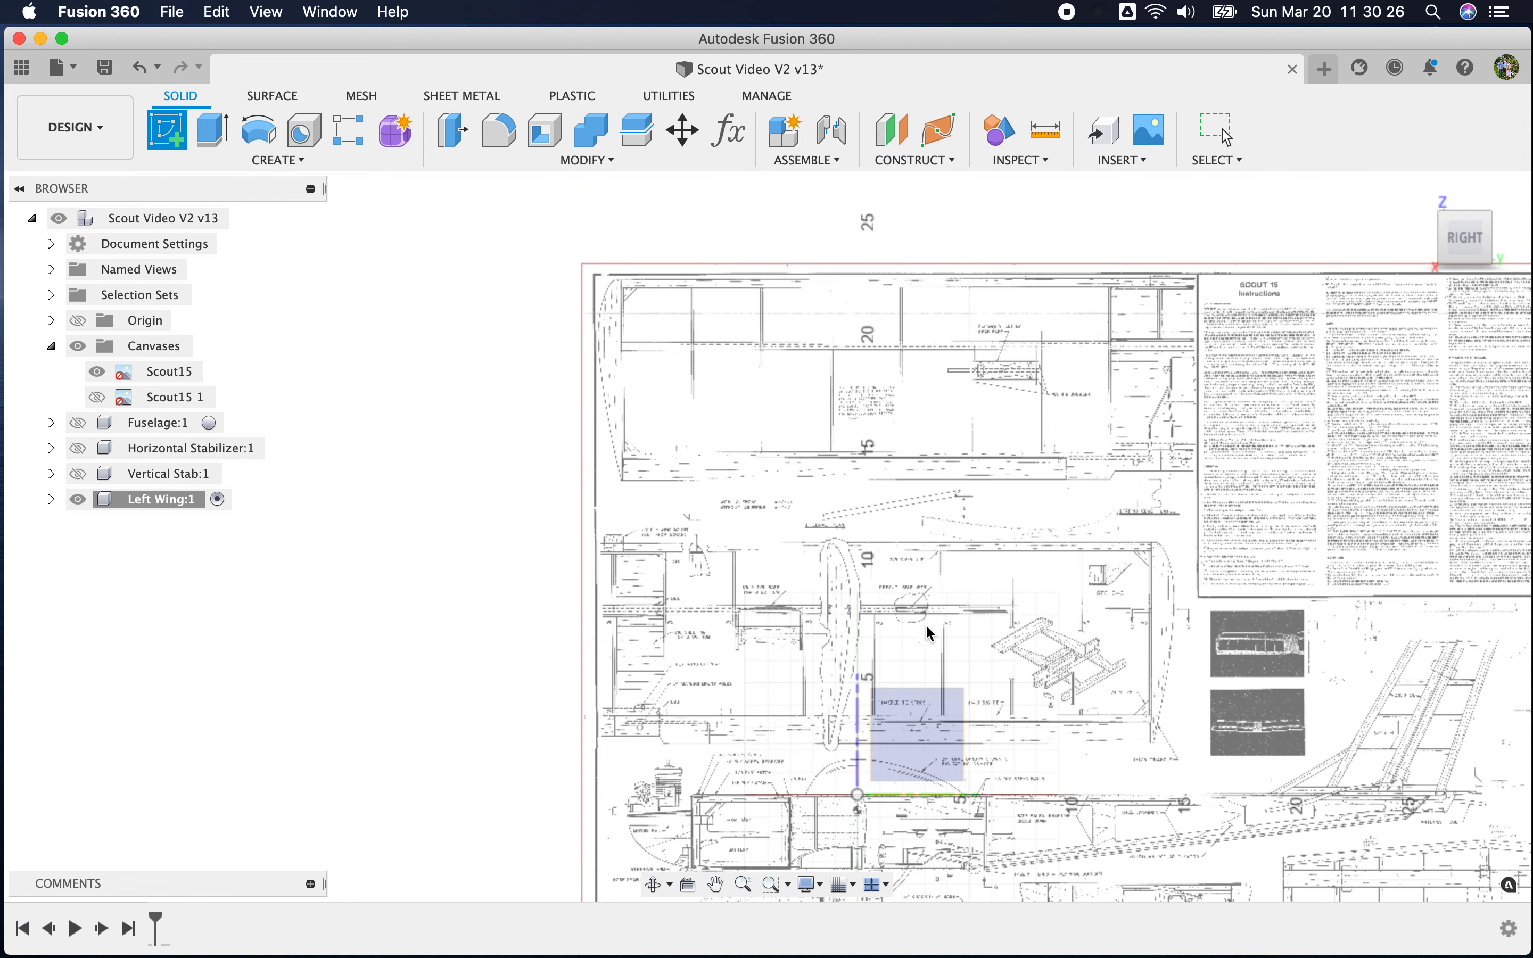
{"action": "scroll", "coordinate": [991, 705], "scroll_direction": "down", "scroll_amount": 2}
{"action": "left_click", "coordinate": [782, 495]}
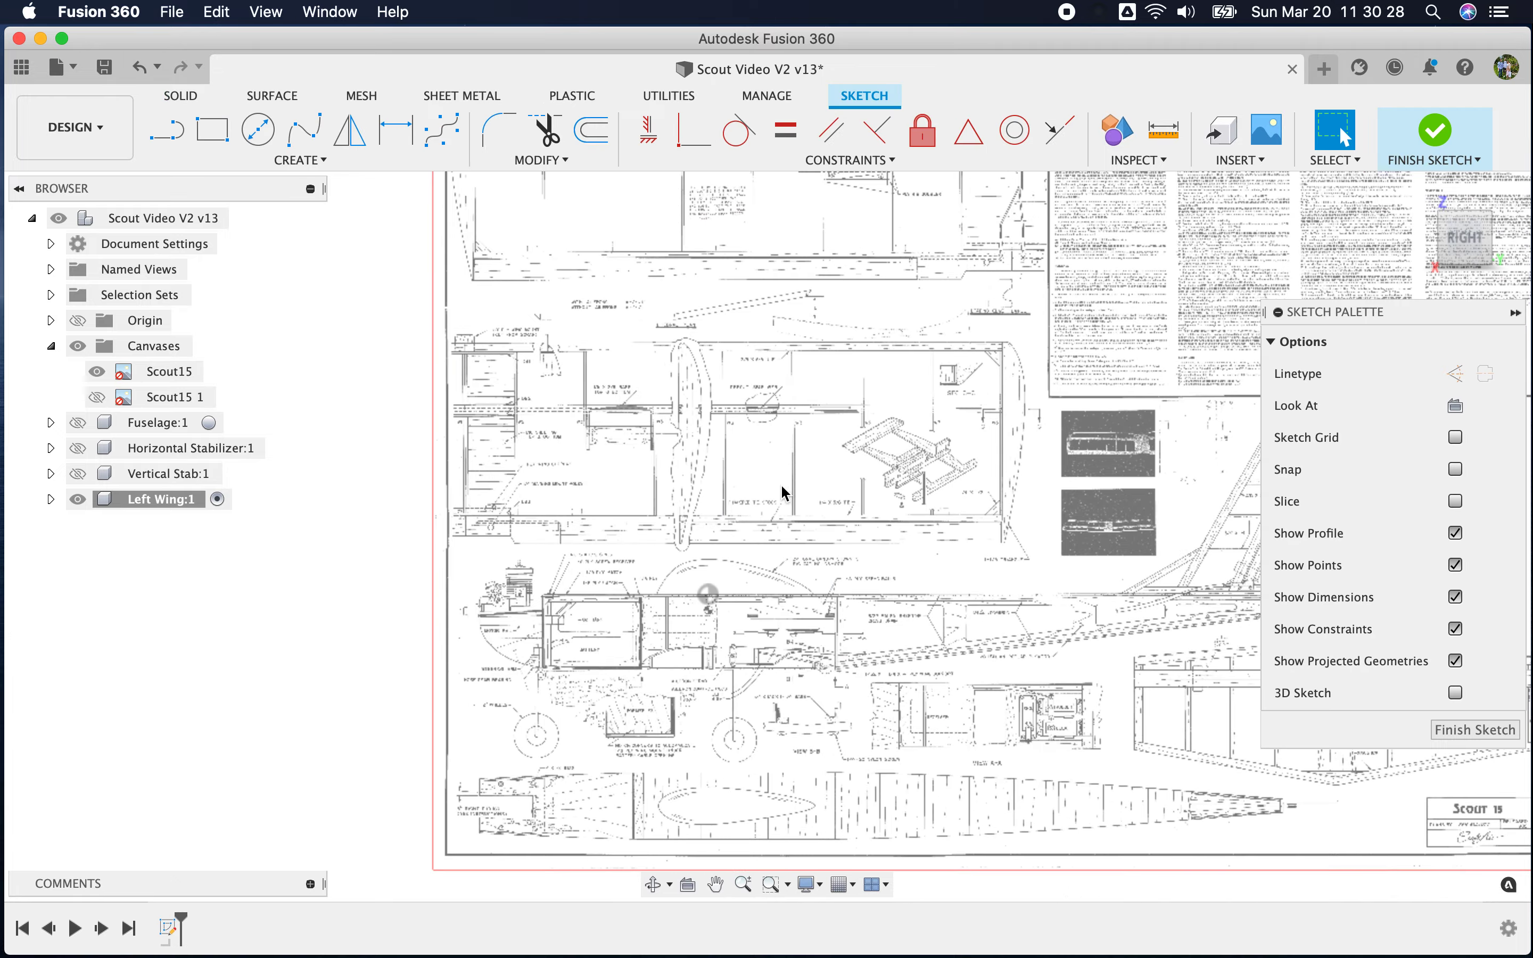
Sketch a horizontal line about 24 in long along the upper wing panel's main spar, from the center rib to the tip rib
{"action": "left_click", "coordinate": [166, 130]}
{"action": "scroll", "coordinate": [800, 289], "scroll_direction": "up", "scroll_amount": 3}
{"action": "scroll", "coordinate": [988, 266], "scroll_direction": "up", "scroll_amount": 5}
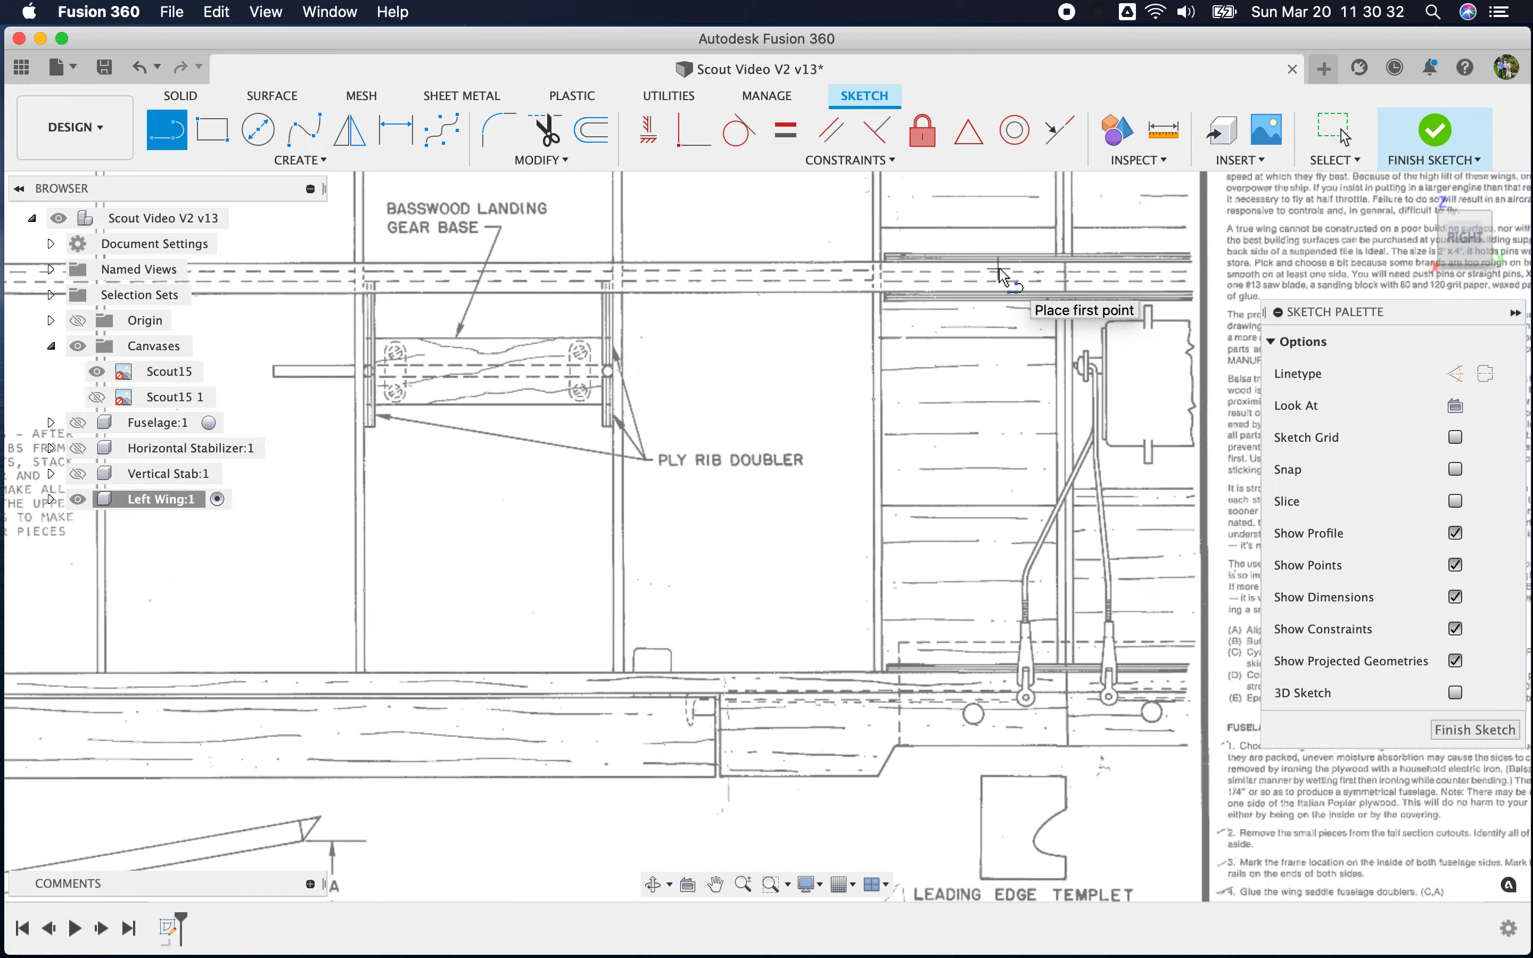
{"action": "left_click", "coordinate": [1106, 289]}
{"action": "scroll", "coordinate": [1105, 289], "scroll_direction": "down", "scroll_amount": 6}
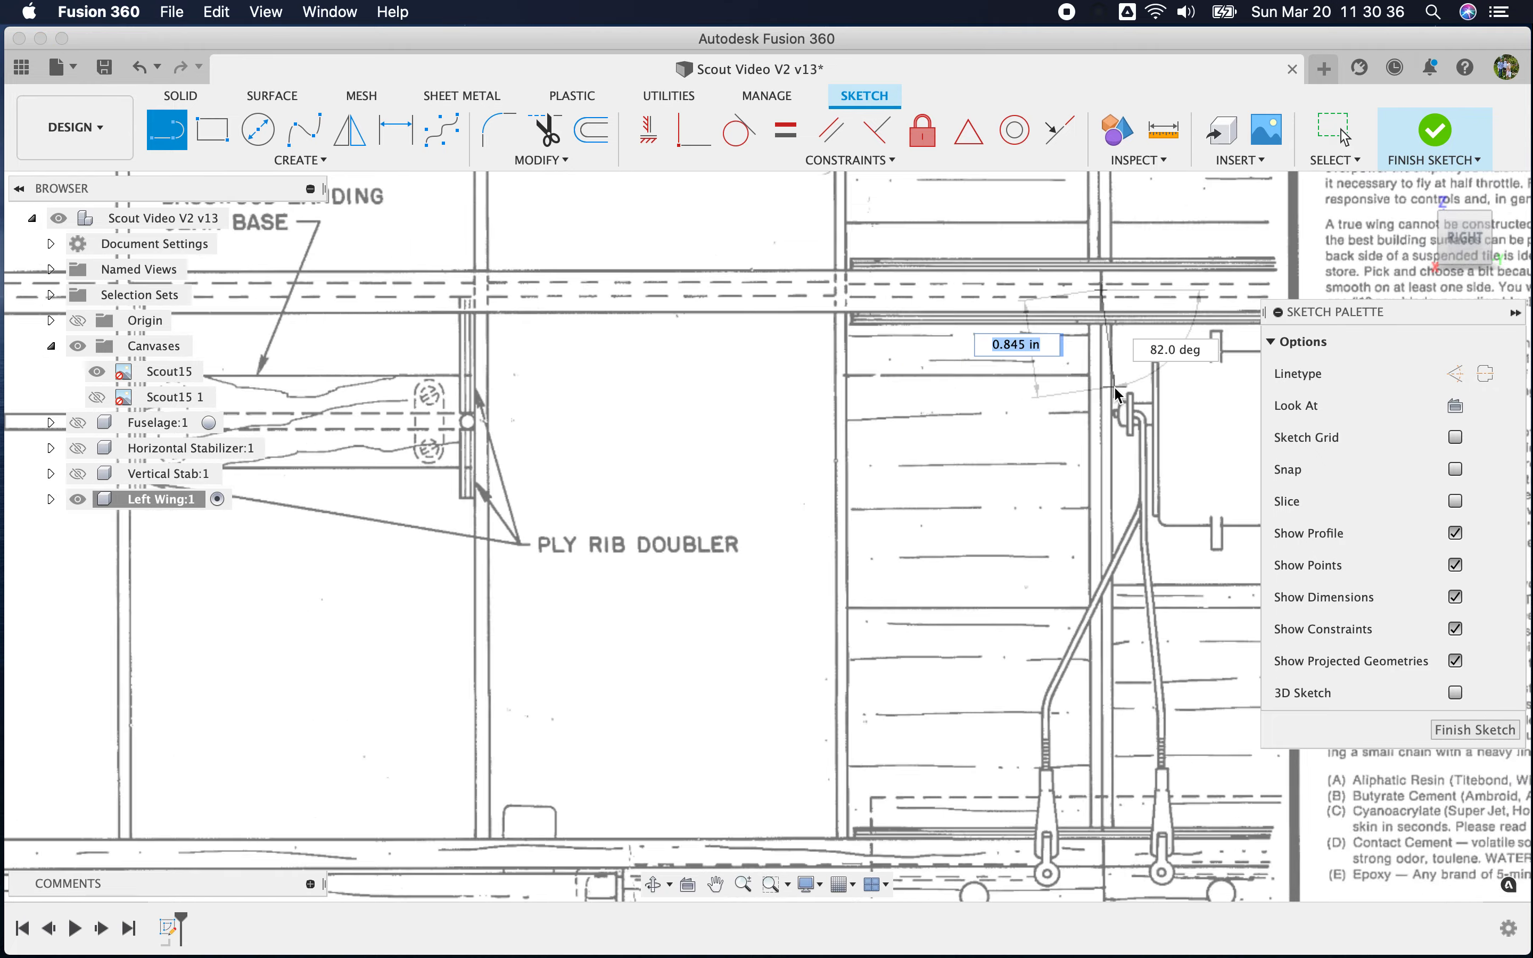
{"action": "scroll", "coordinate": [368, 393], "scroll_direction": "up", "scroll_amount": 8}
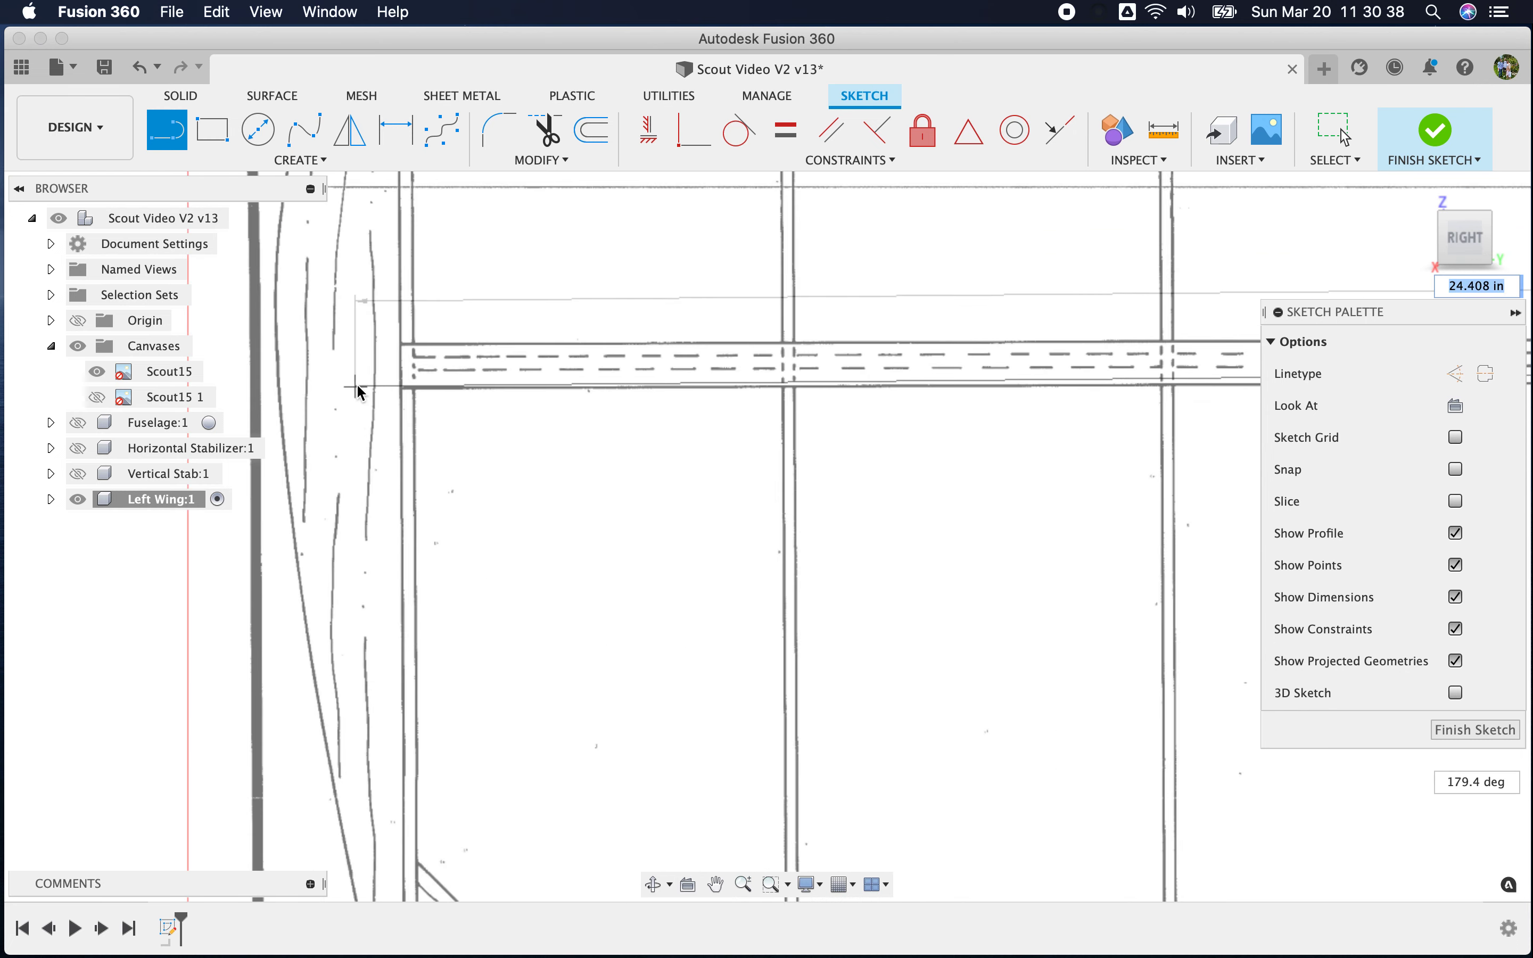
{"action": "left_click", "coordinate": [401, 363]}
{"action": "scroll", "coordinate": [404, 369], "scroll_direction": "down", "scroll_amount": 10}
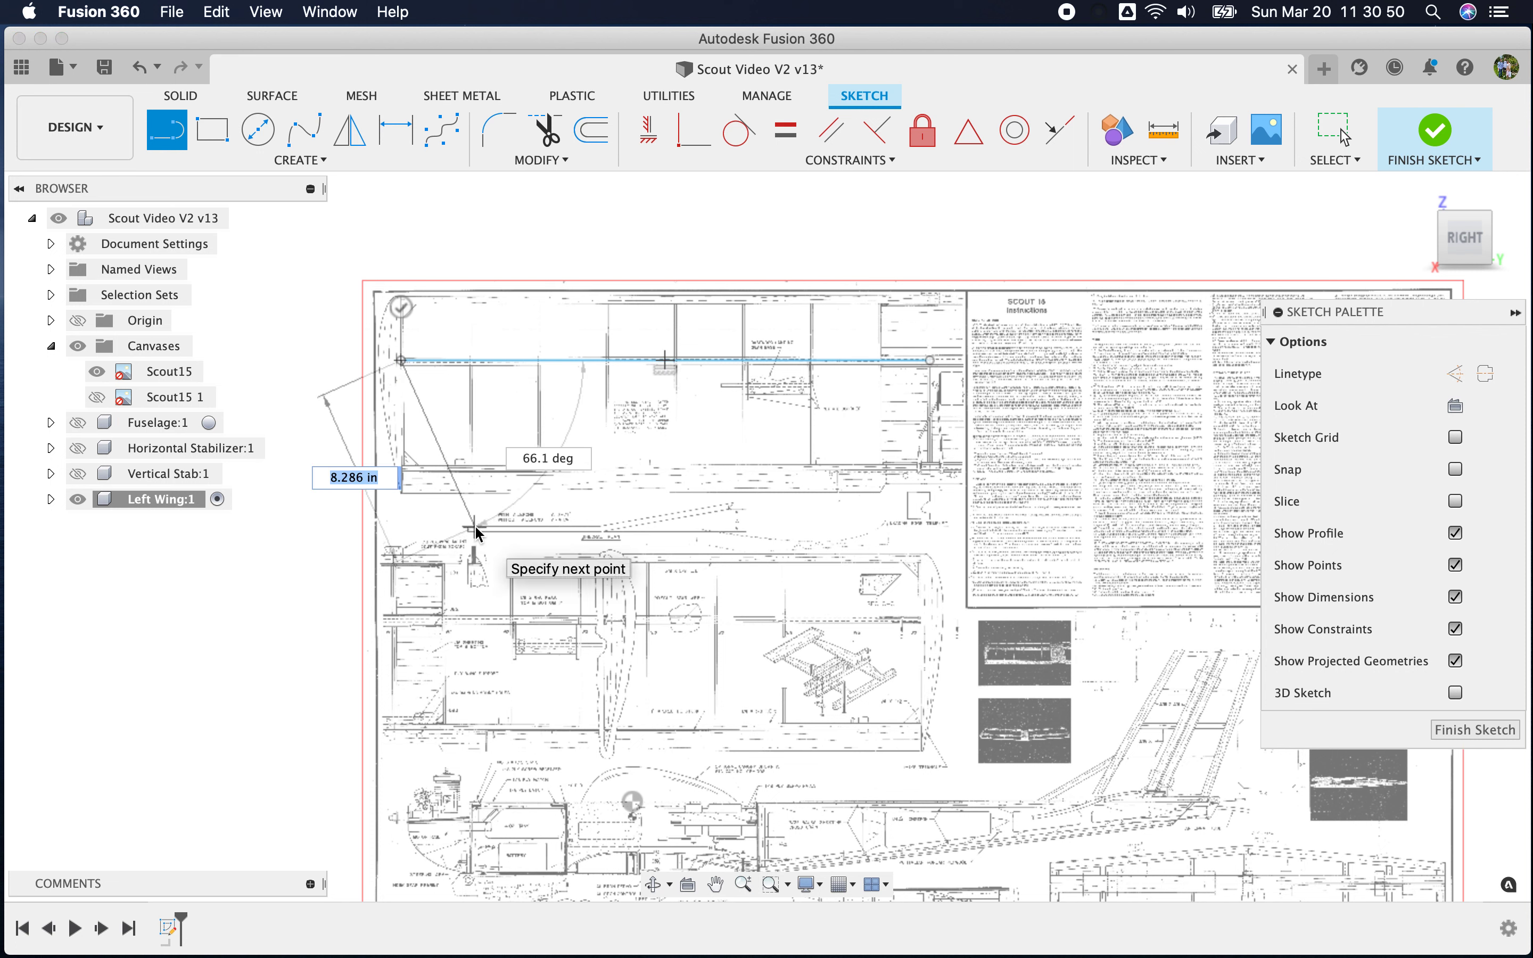
{"action": "key", "text": "Escape"}
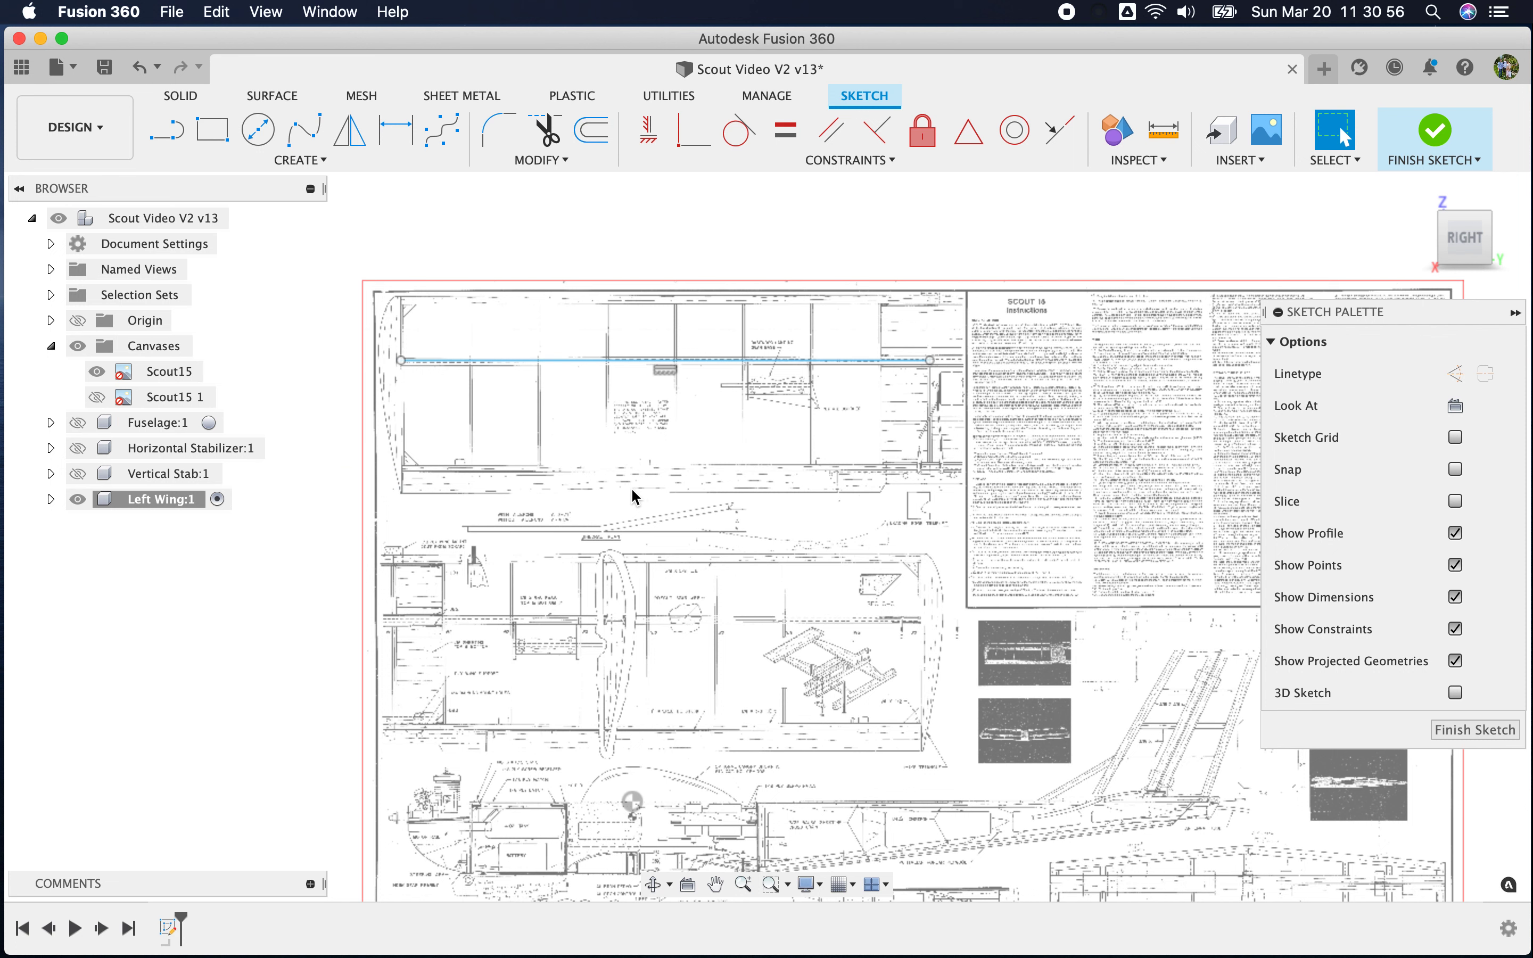
Undo the spar line and its sketch, keeping the Vertical Stab component hidden
{"action": "key", "text": "super+z"}
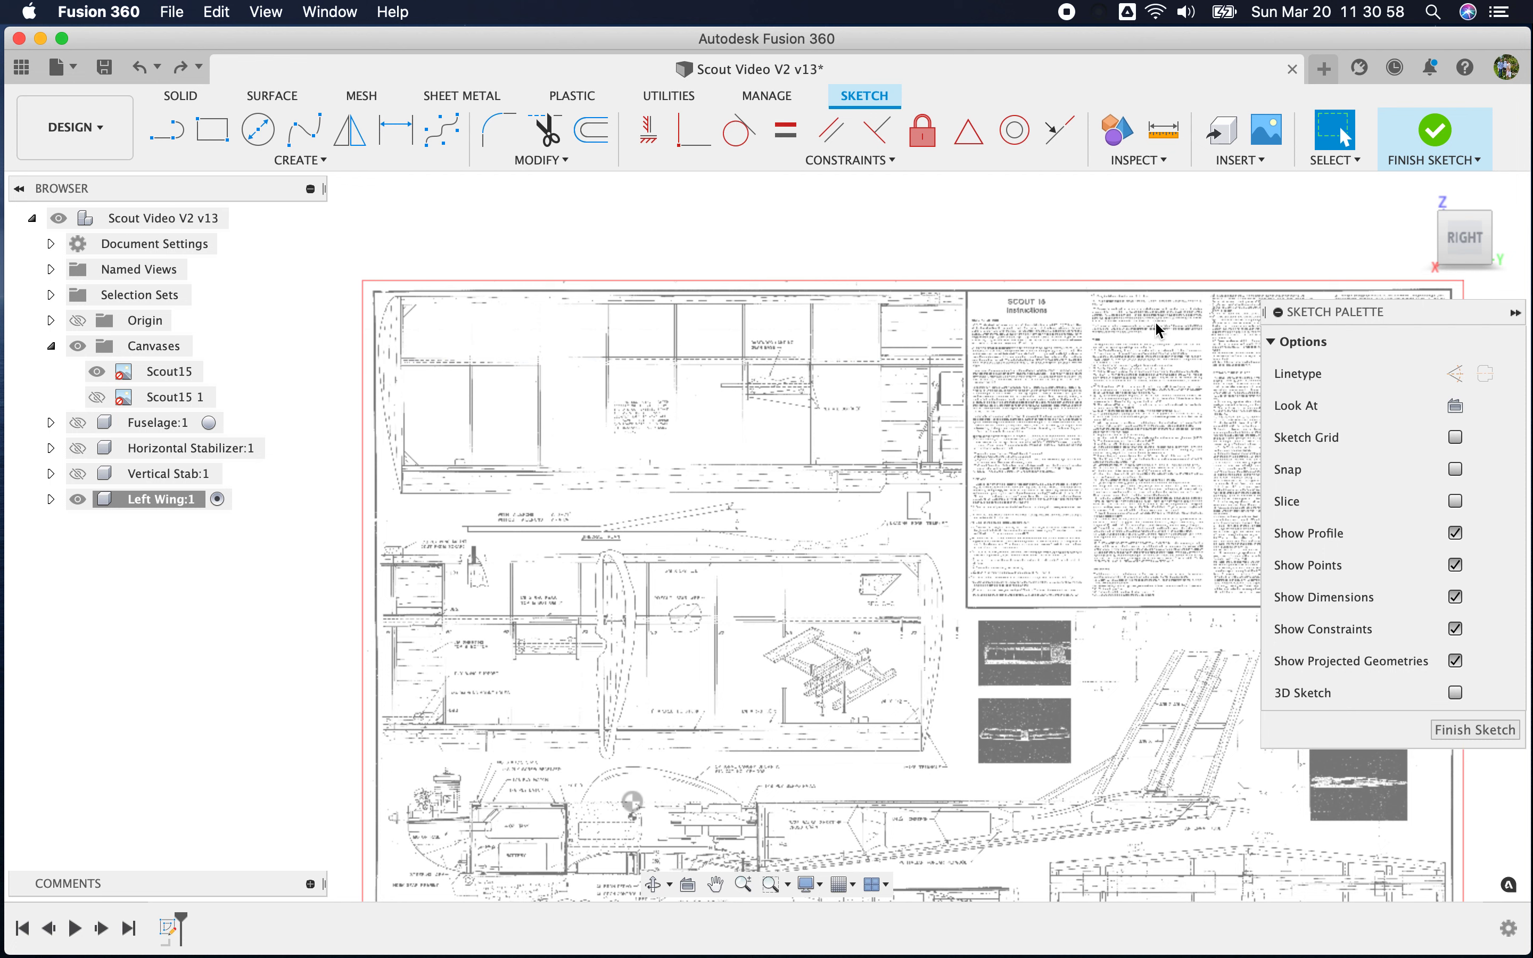
{"action": "left_click", "coordinate": [148, 74]}
{"action": "left_click", "coordinate": [147, 74]}
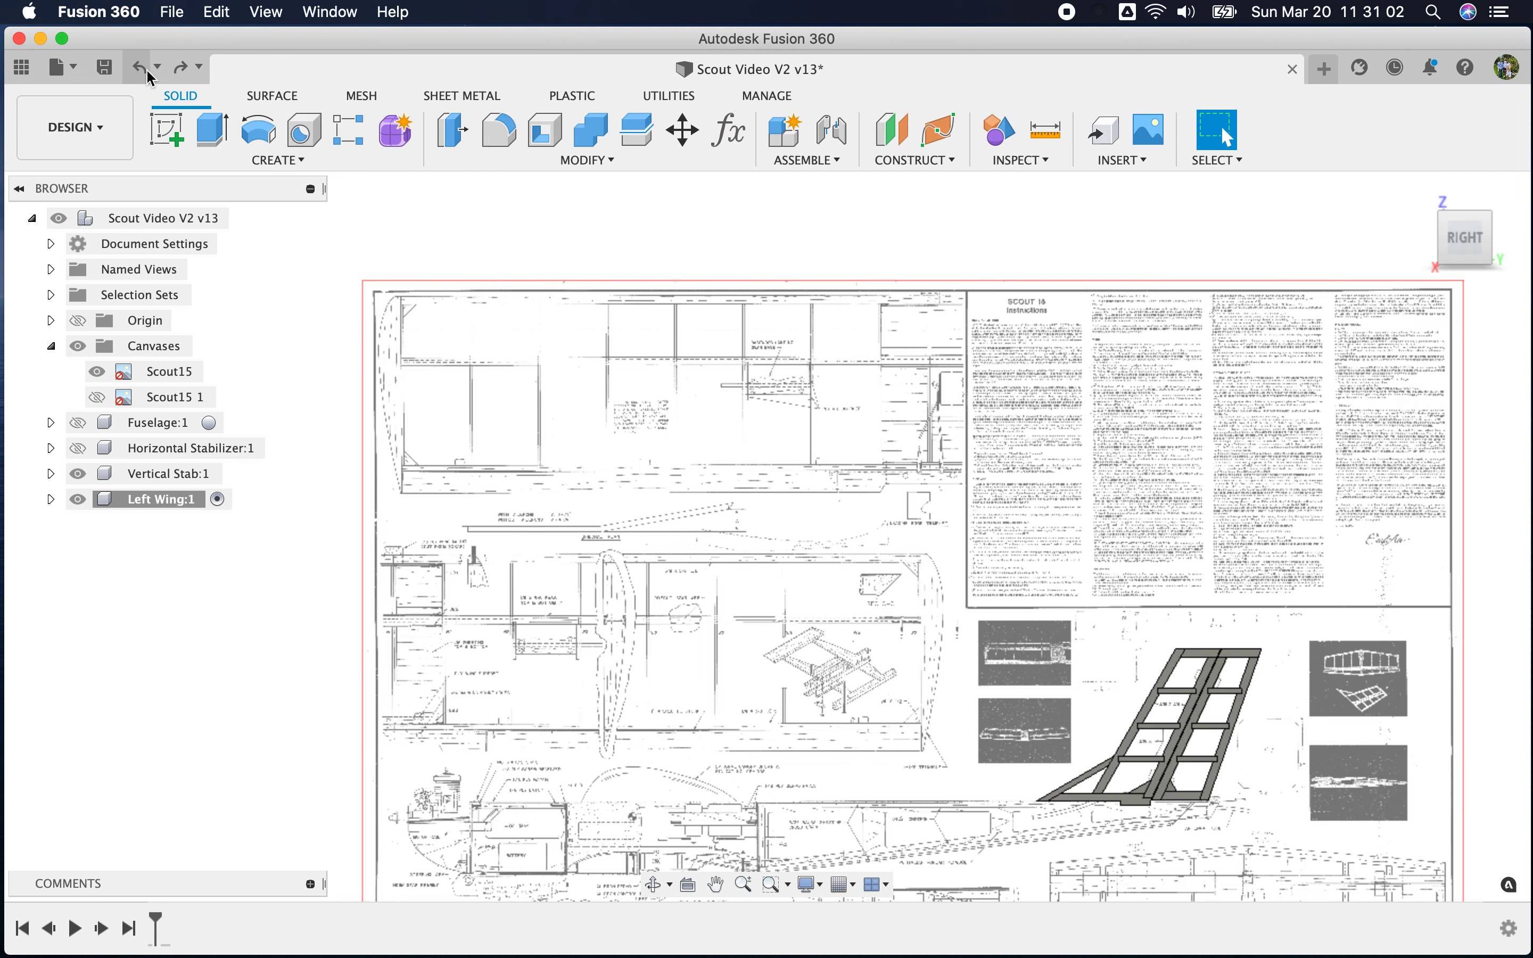
{"action": "left_click", "coordinate": [179, 75]}
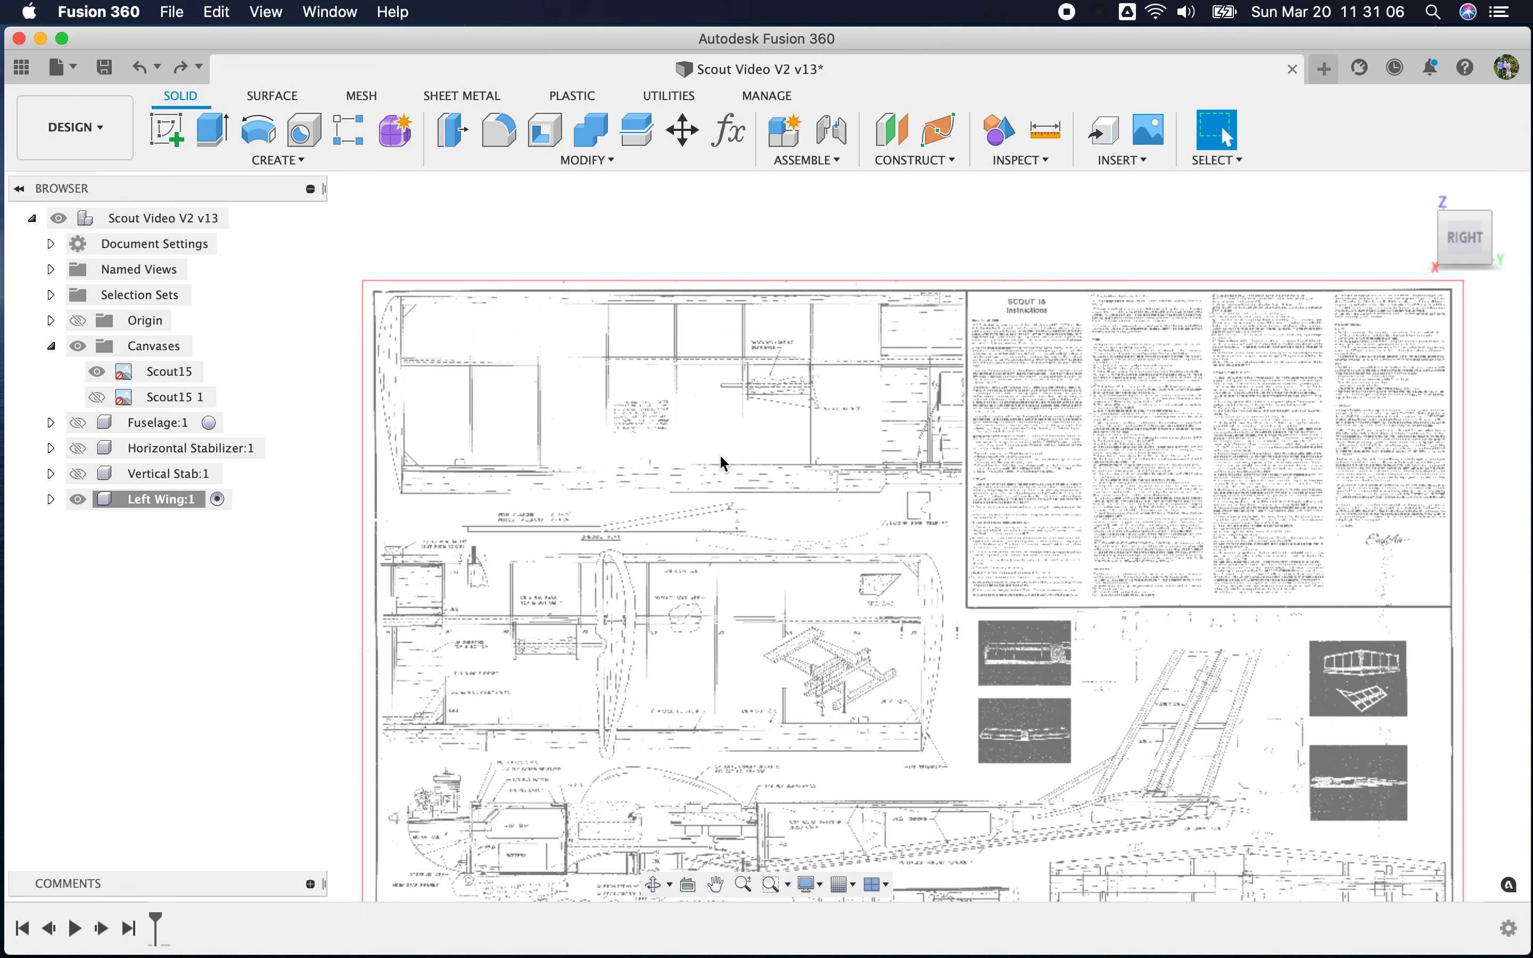
Check the dihedral plan, then switch to Chrome, search for "angle calculator" and open Omni Calculator's right triangle calculator
{"action": "scroll", "coordinate": [740, 560], "scroll_direction": "up", "scroll_amount": 5}
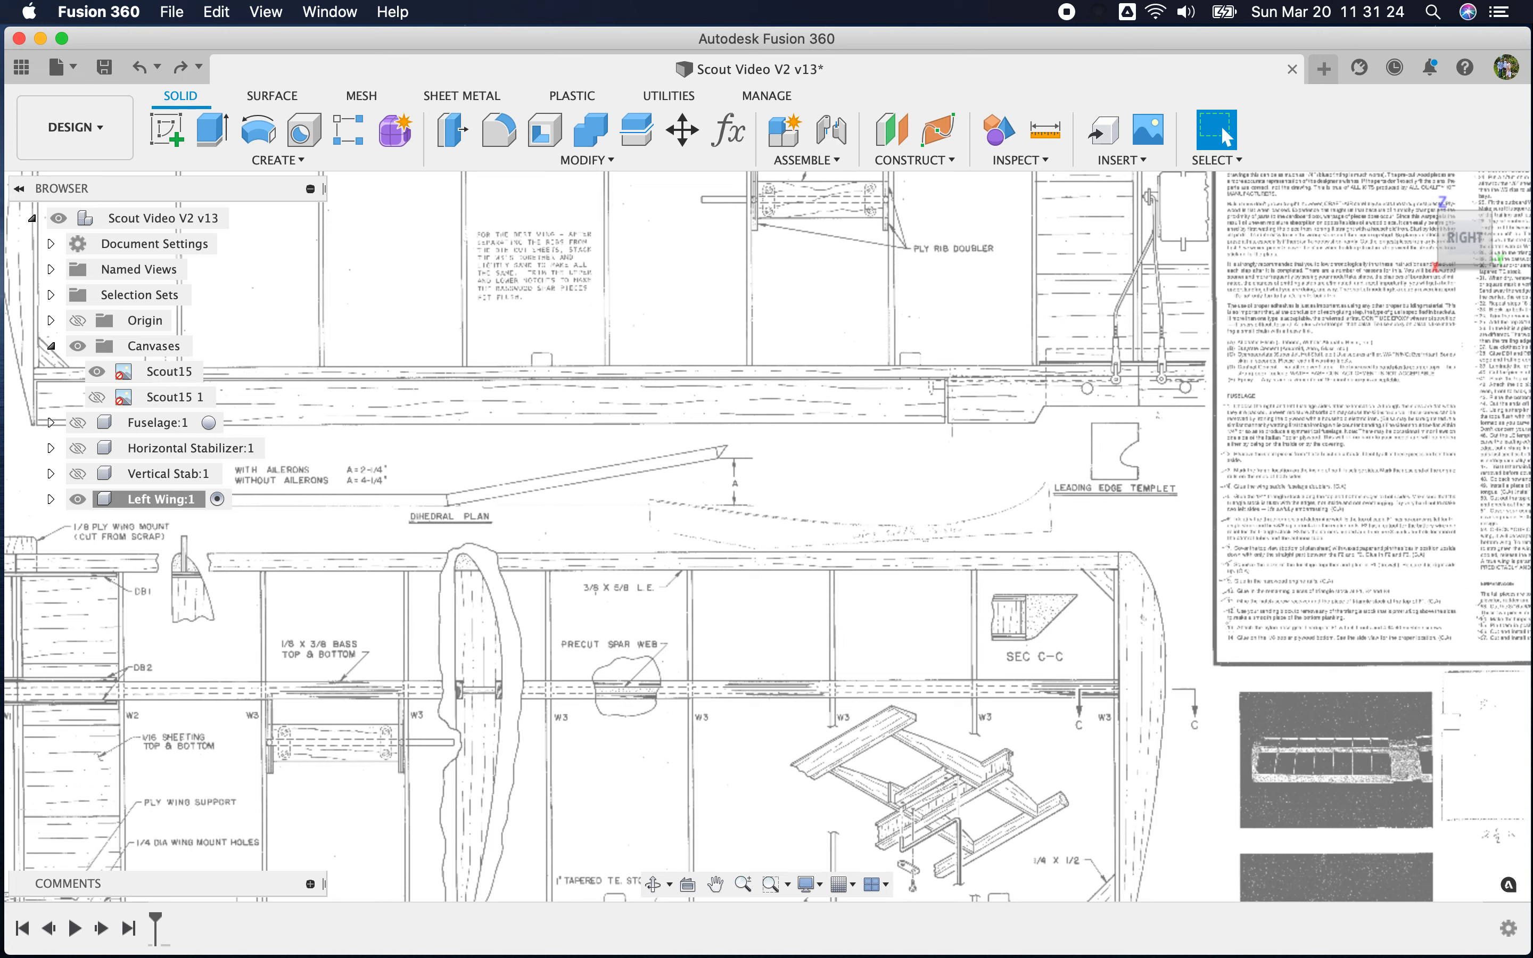
{"action": "key", "text": "super+Tab"}
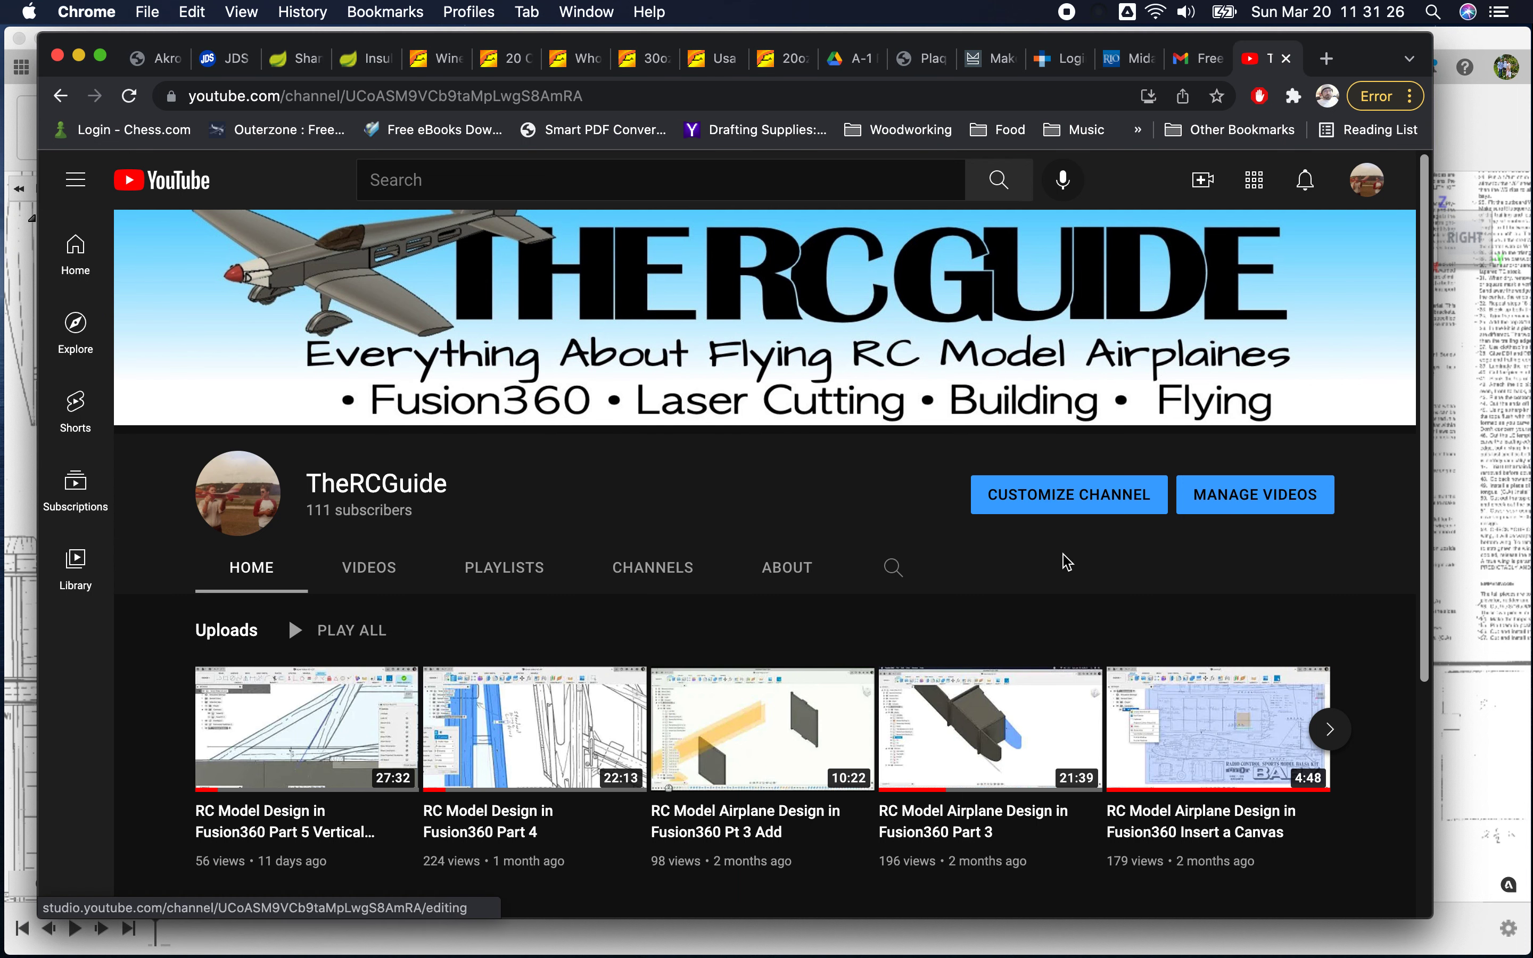
{"action": "left_click", "coordinate": [1324, 59]}
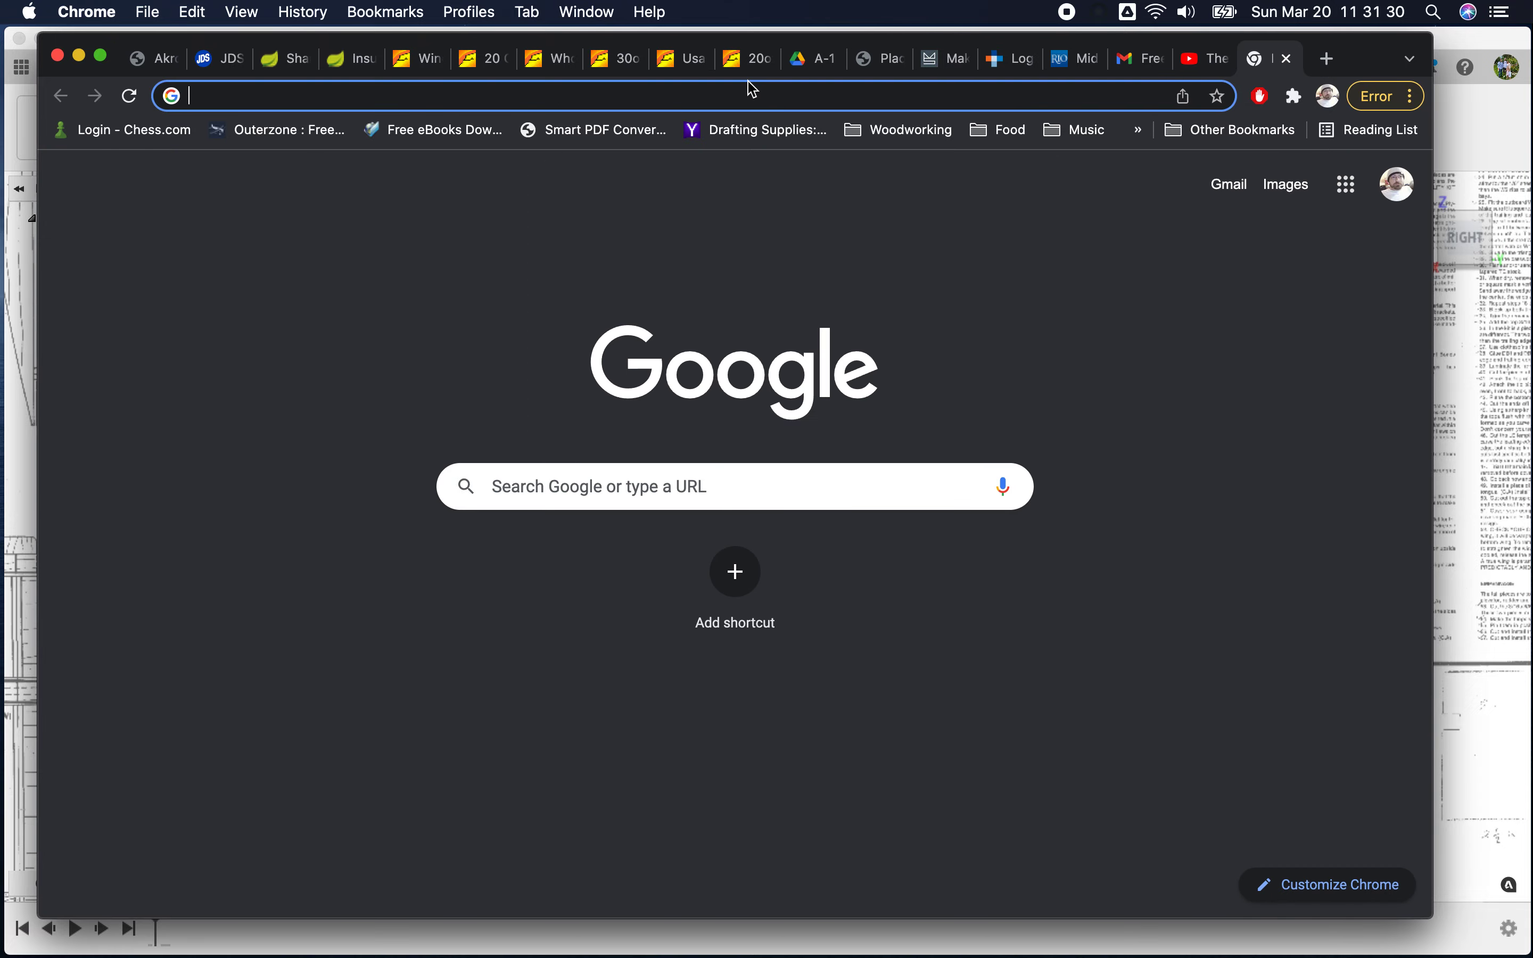
{"action": "type", "text": "angle"}
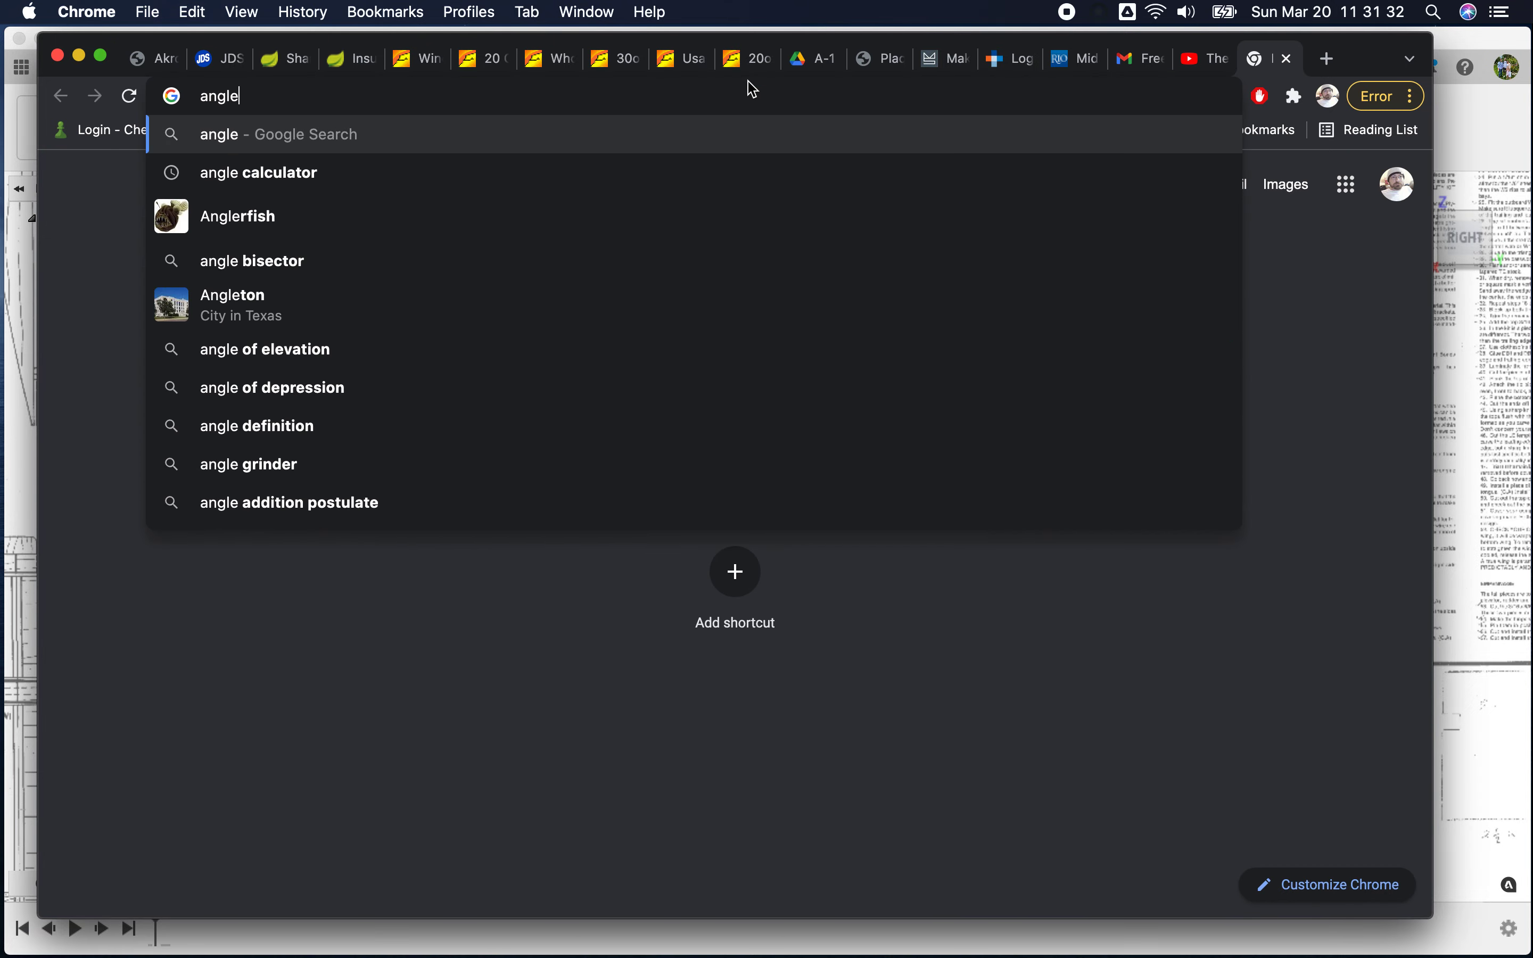
{"action": "left_click", "coordinate": [236, 183]}
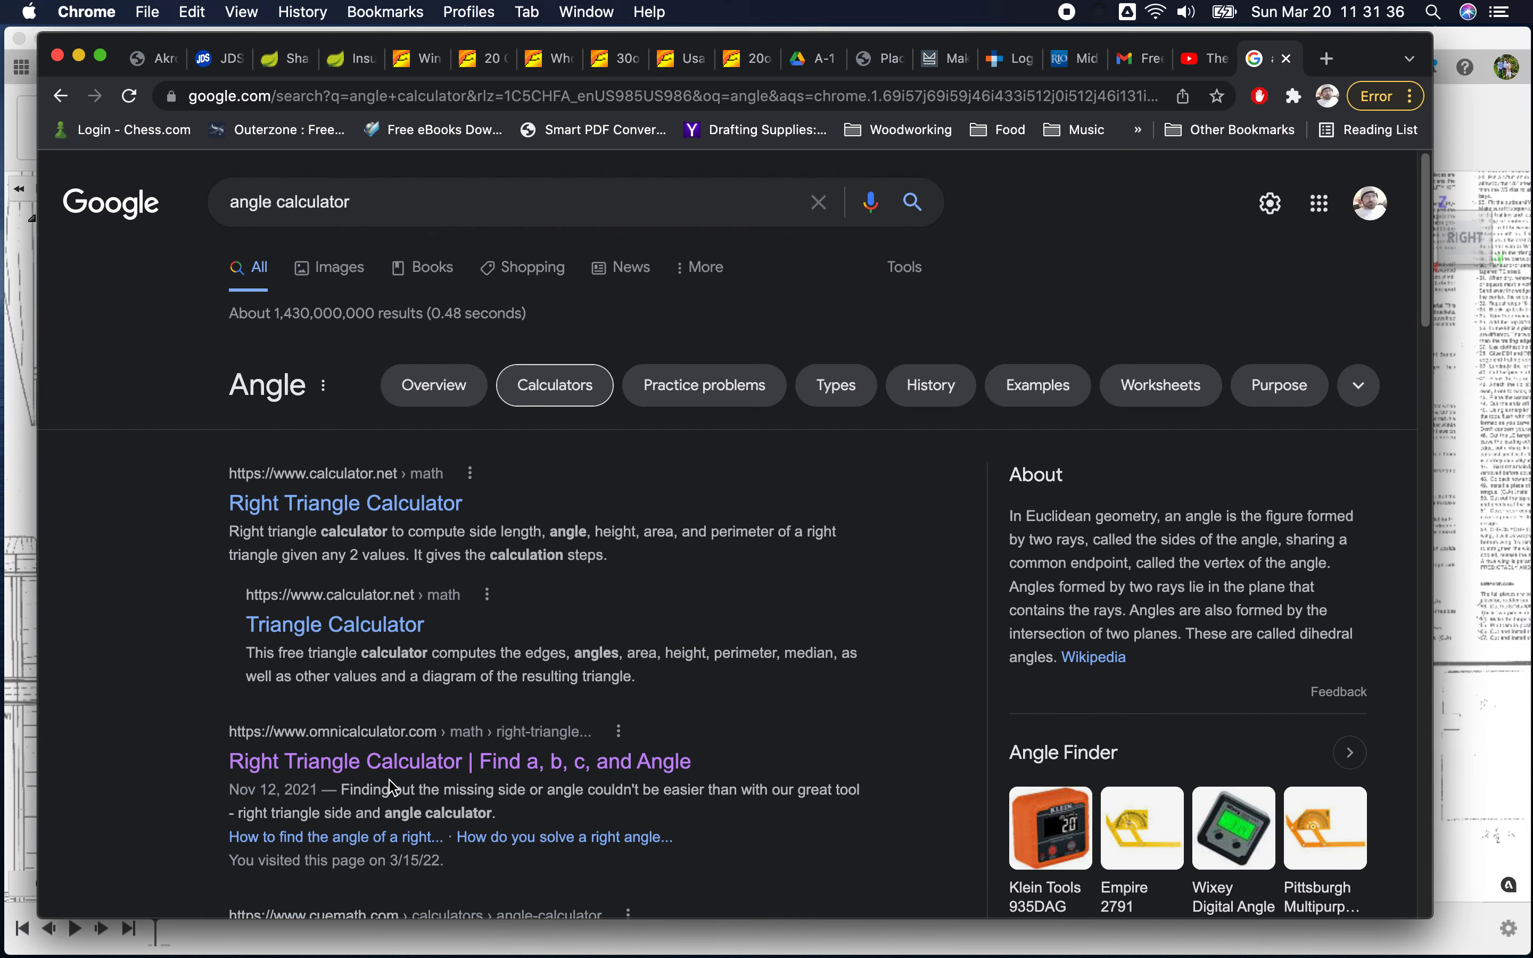
{"action": "left_click", "coordinate": [390, 770]}
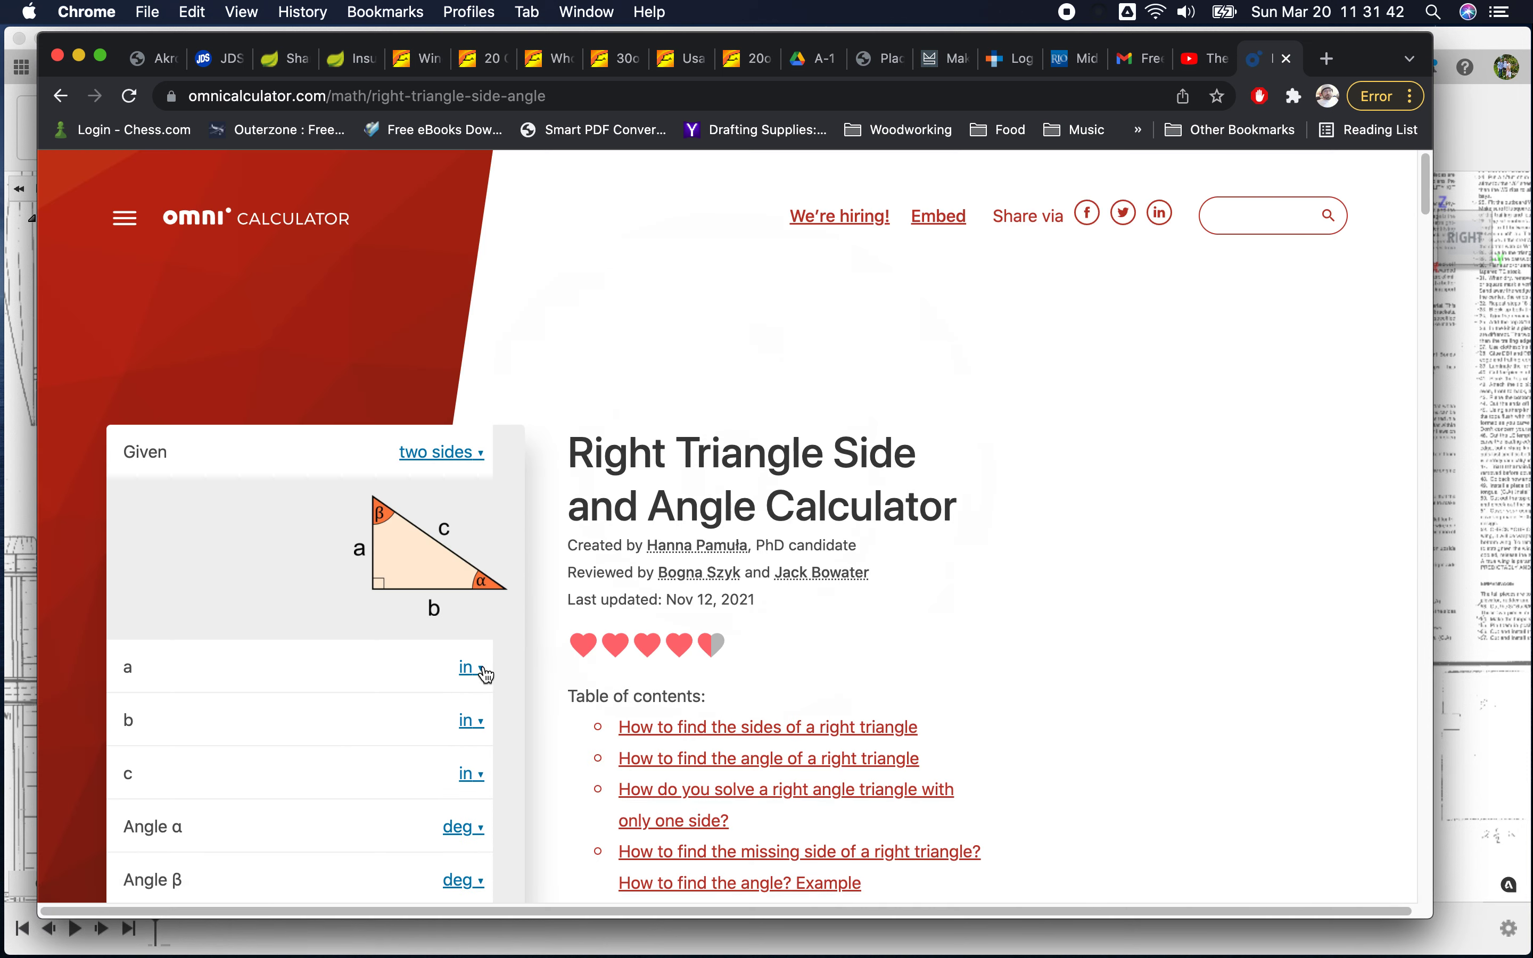
Calculate the dihedral angle with side a set to 2.25 in and hypotenuse c set to 24 in
{"action": "left_click", "coordinate": [446, 679]}
{"action": "type", "text": "2.25"}
{"action": "left_click", "coordinate": [439, 773]}
{"action": "type", "text": "24"}
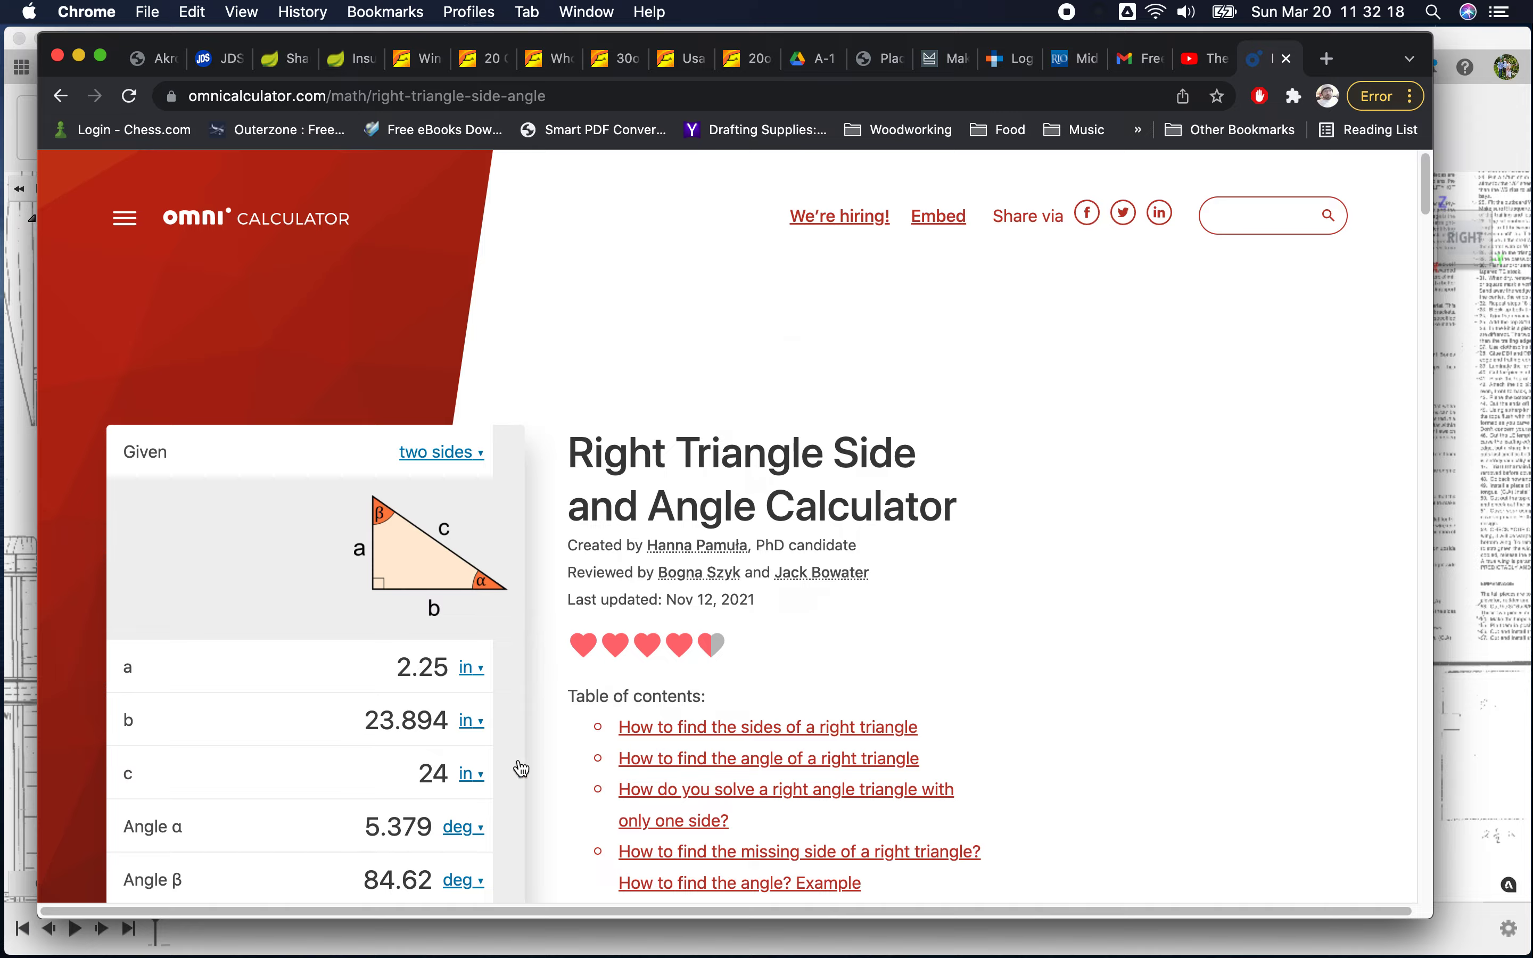
Switch back to Fusion 360 and start a sketch in Left Wing on the YZ plane over the fuselage side view
{"action": "left_click", "coordinate": [1465, 114]}
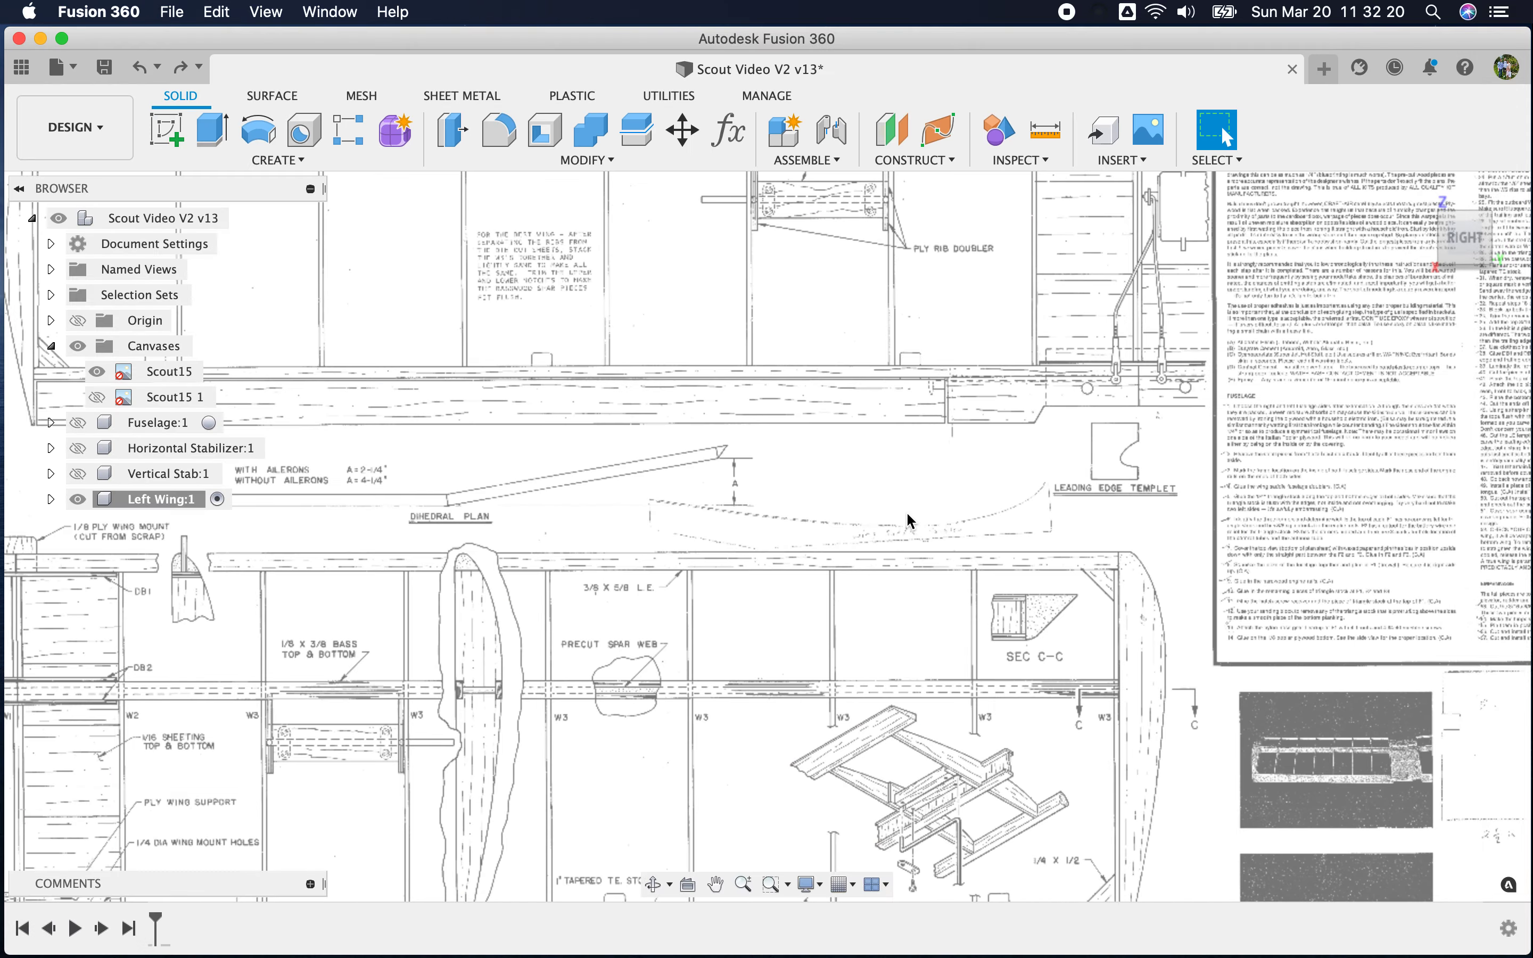
{"action": "scroll", "coordinate": [910, 513], "scroll_direction": "down", "scroll_amount": 5}
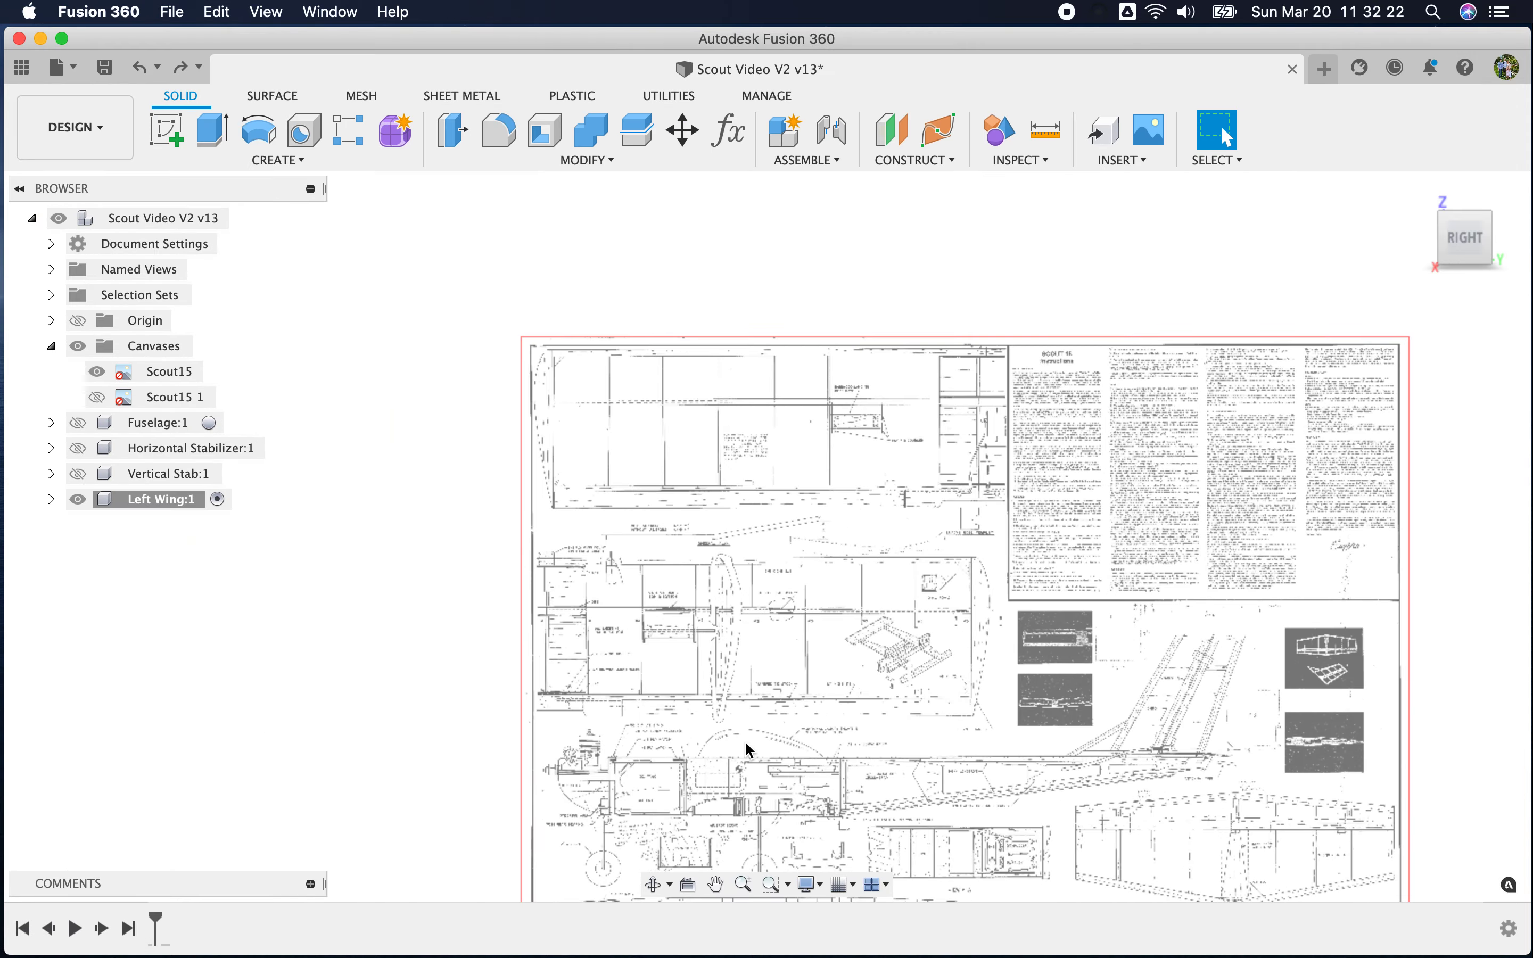
{"action": "scroll", "coordinate": [726, 830], "scroll_direction": "up", "scroll_amount": 5}
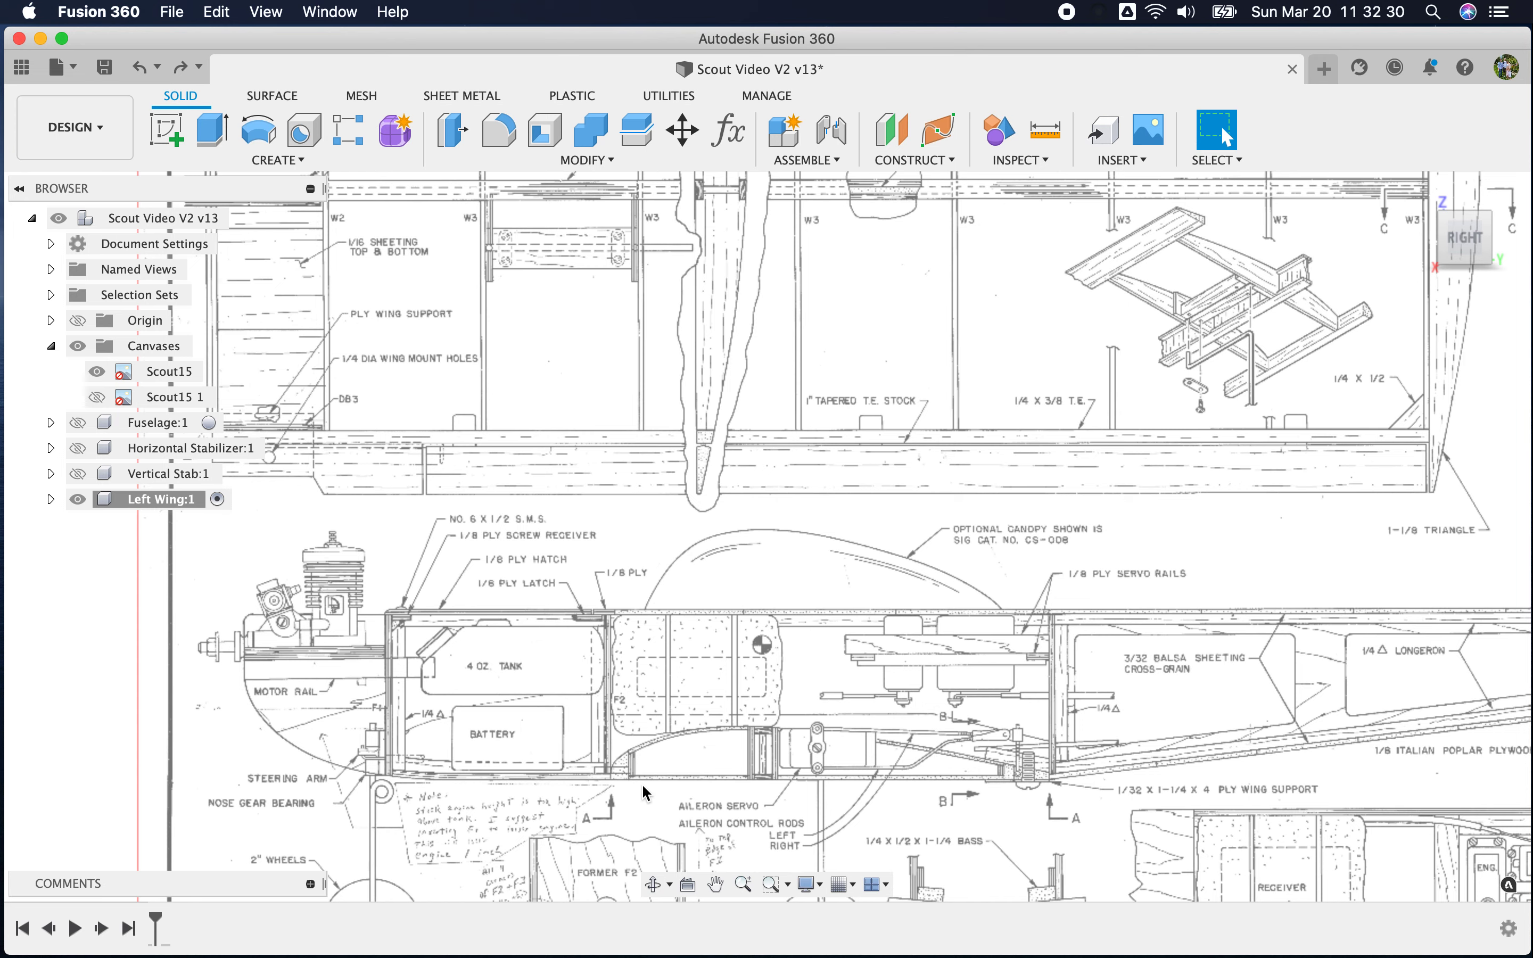
{"action": "scroll", "coordinate": [643, 792], "scroll_direction": "up", "scroll_amount": 2}
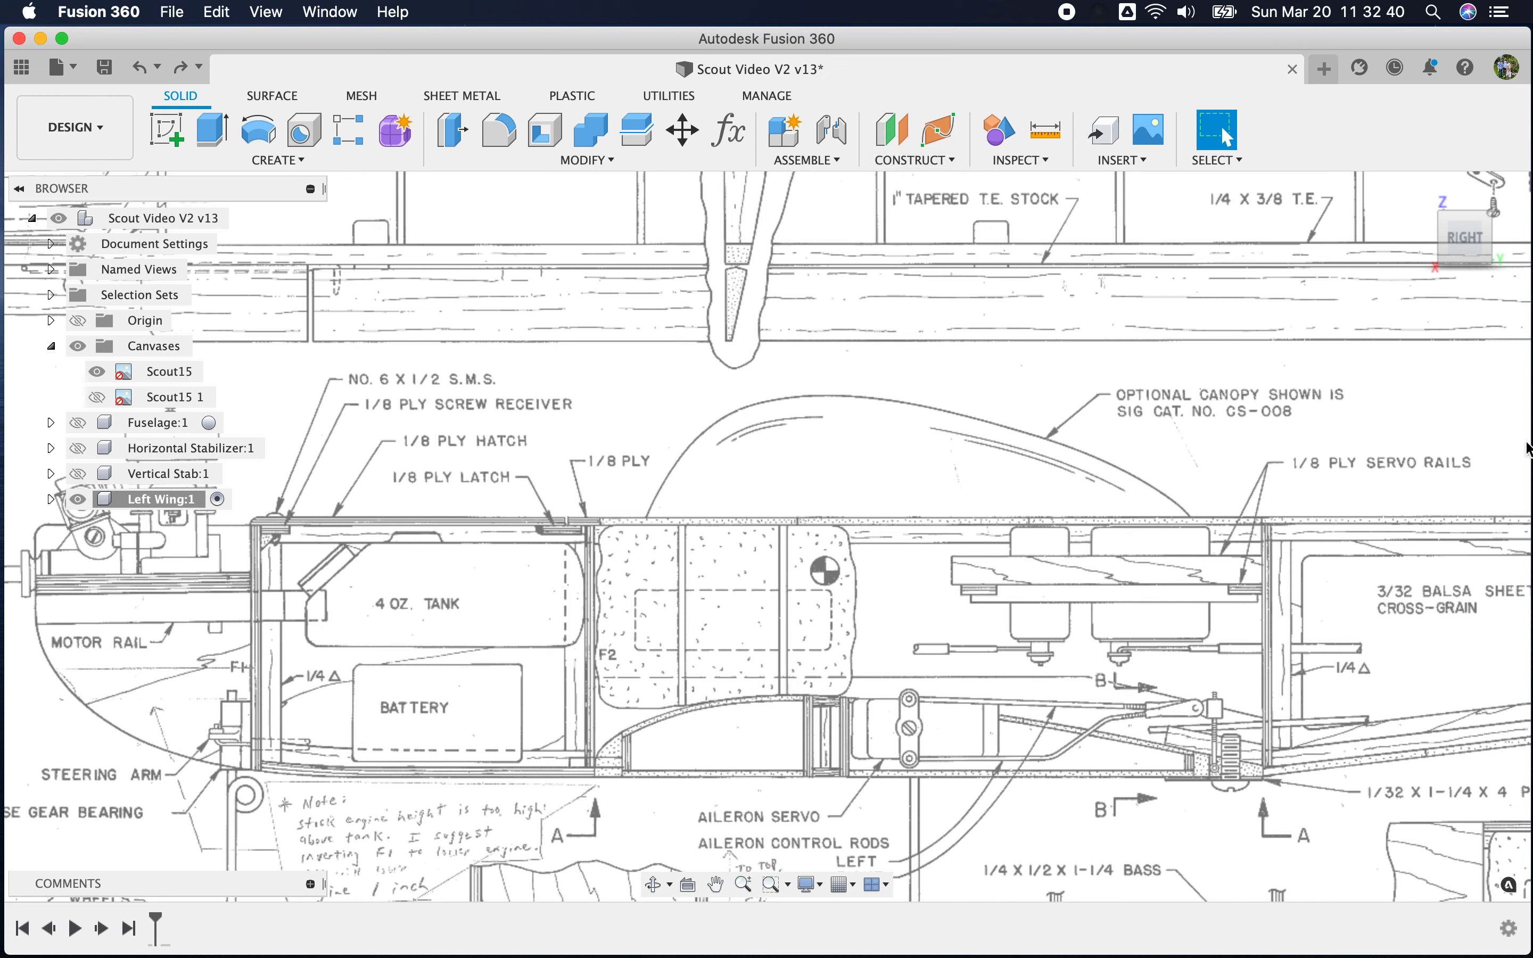
{"action": "mouse_move", "coordinate": [1465, 248]}
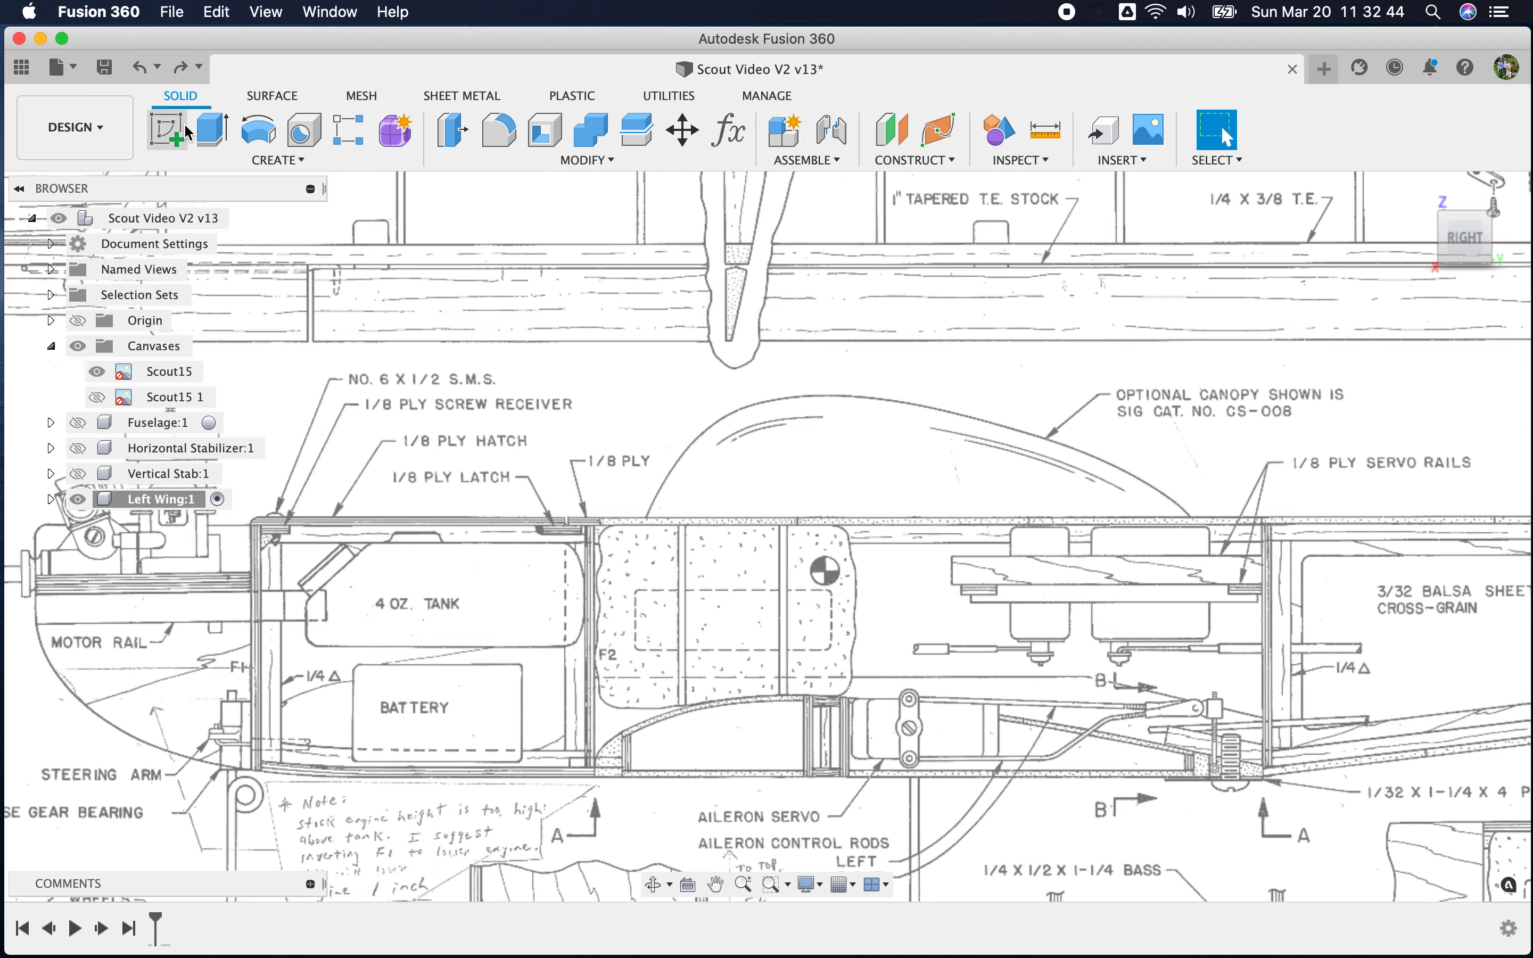
{"action": "left_click", "coordinate": [163, 140]}
{"action": "left_click", "coordinate": [894, 437]}
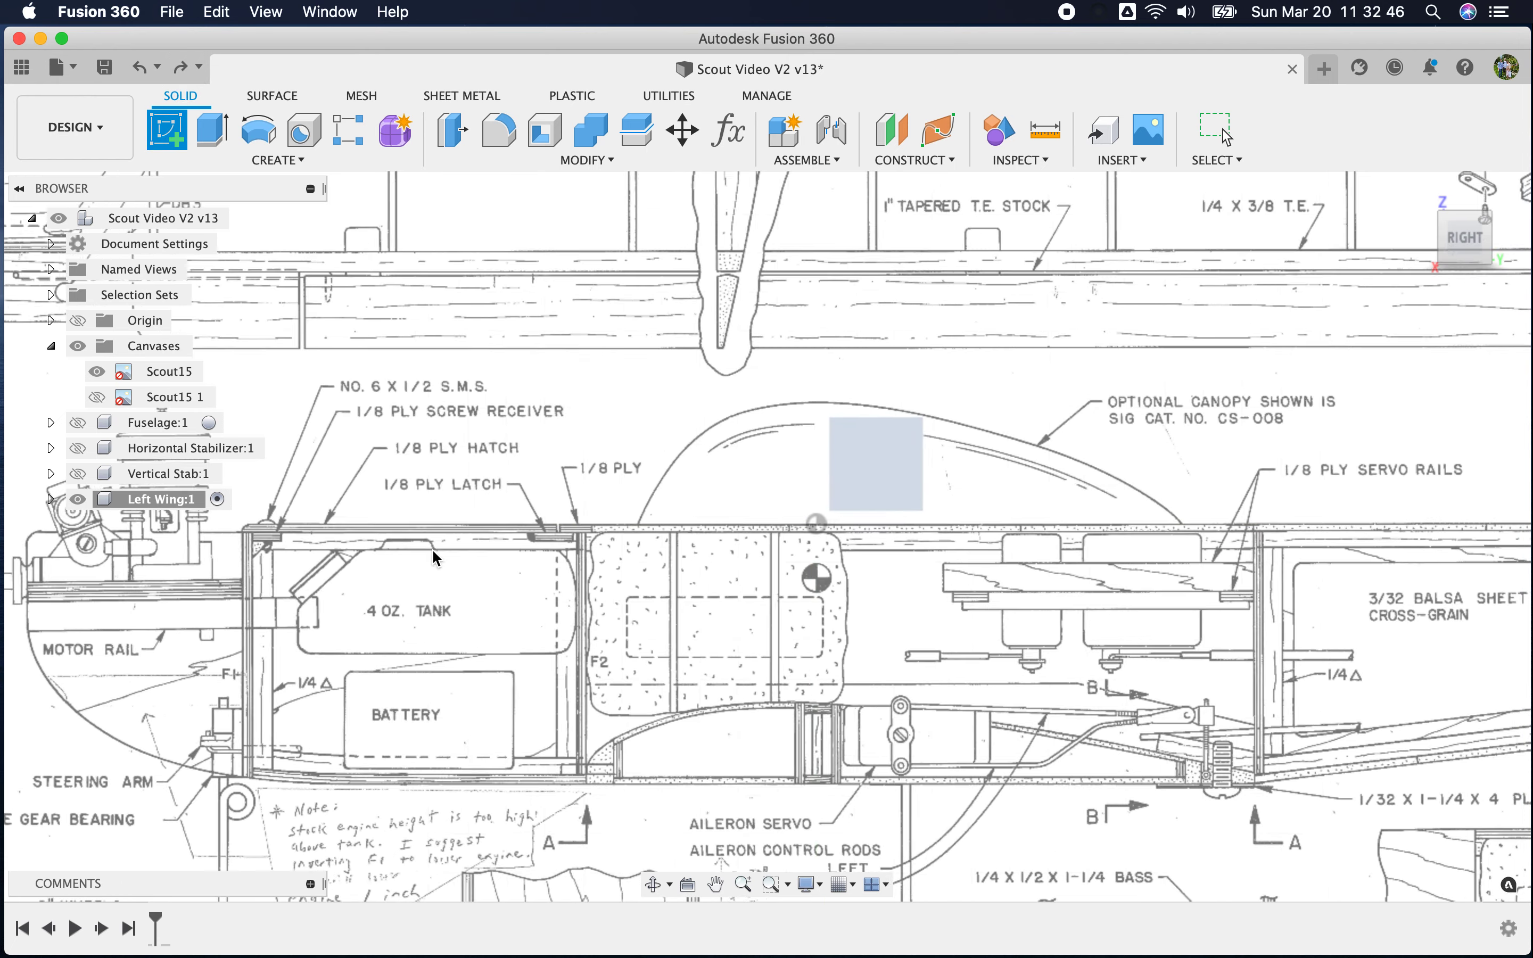
Sketch a horizontal construction line about 8.7 in long along the fuselage's bottom edge, from former F2 to the rear wing-saddle former, and finish the sketch
{"action": "scroll", "coordinate": [572, 653], "scroll_direction": "down", "scroll_amount": 3}
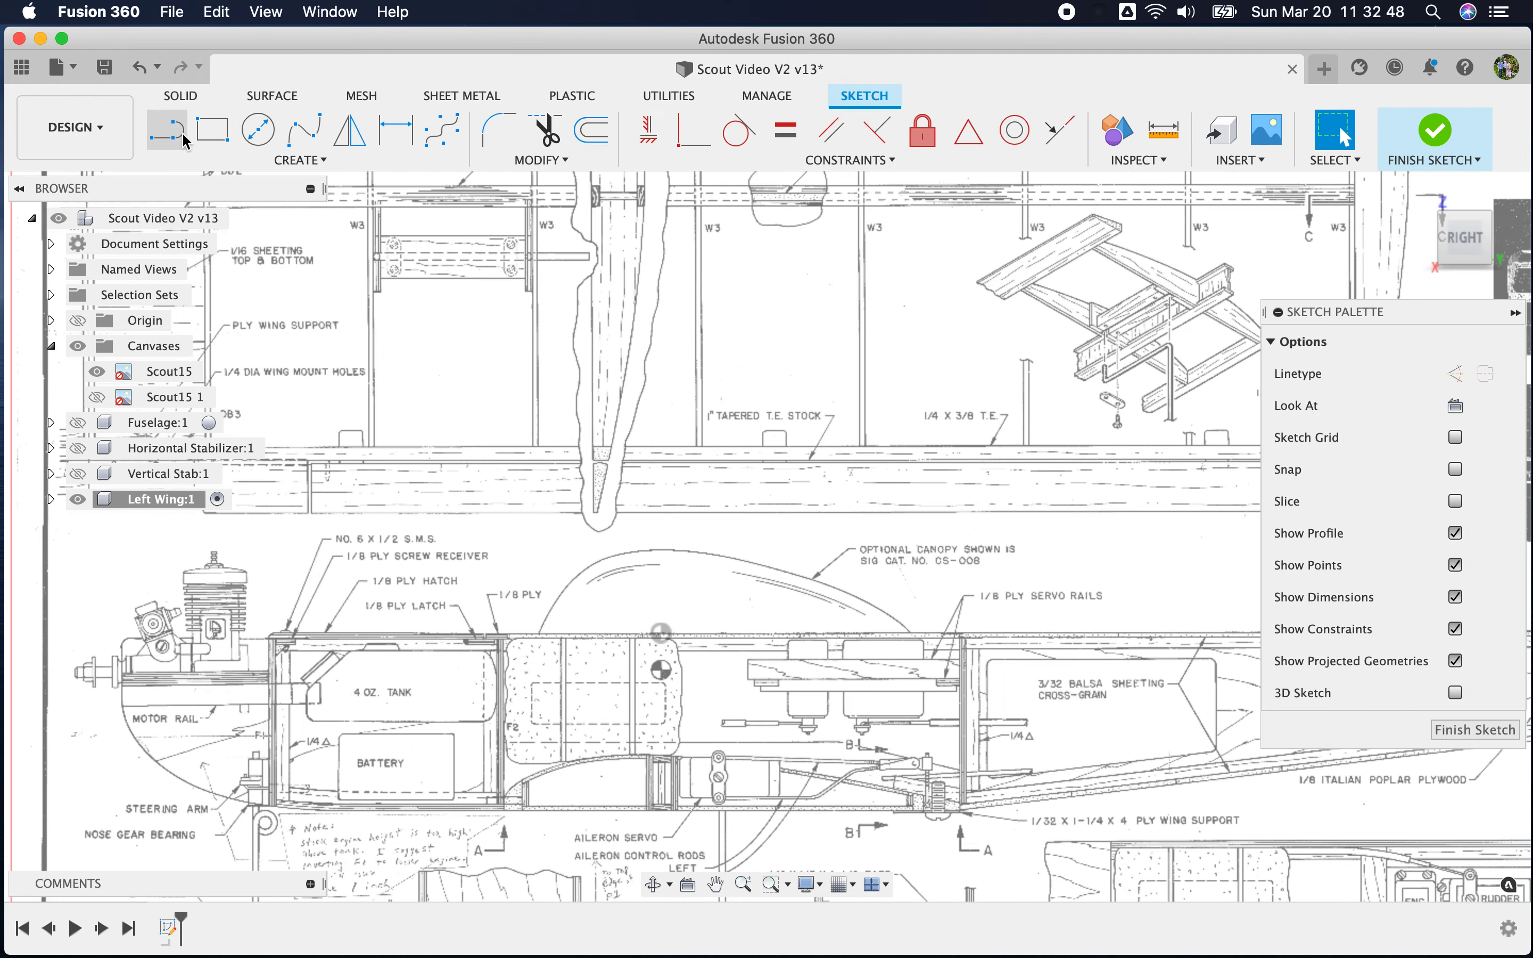
{"action": "scroll", "coordinate": [499, 772], "scroll_direction": "up", "scroll_amount": 5}
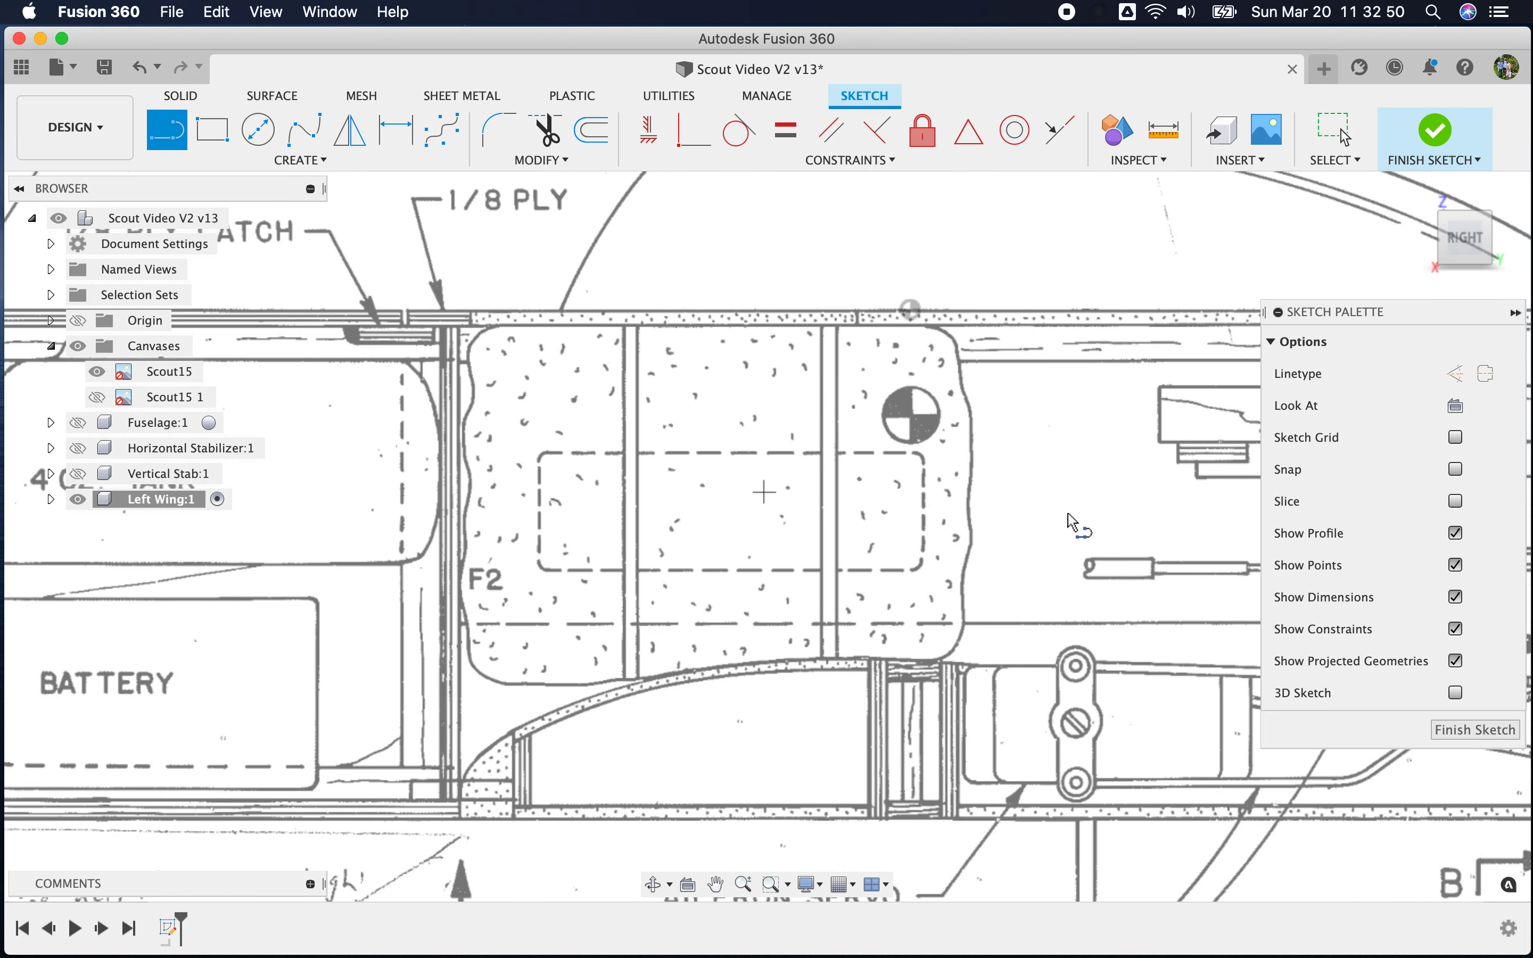
{"action": "left_click", "coordinate": [1453, 373]}
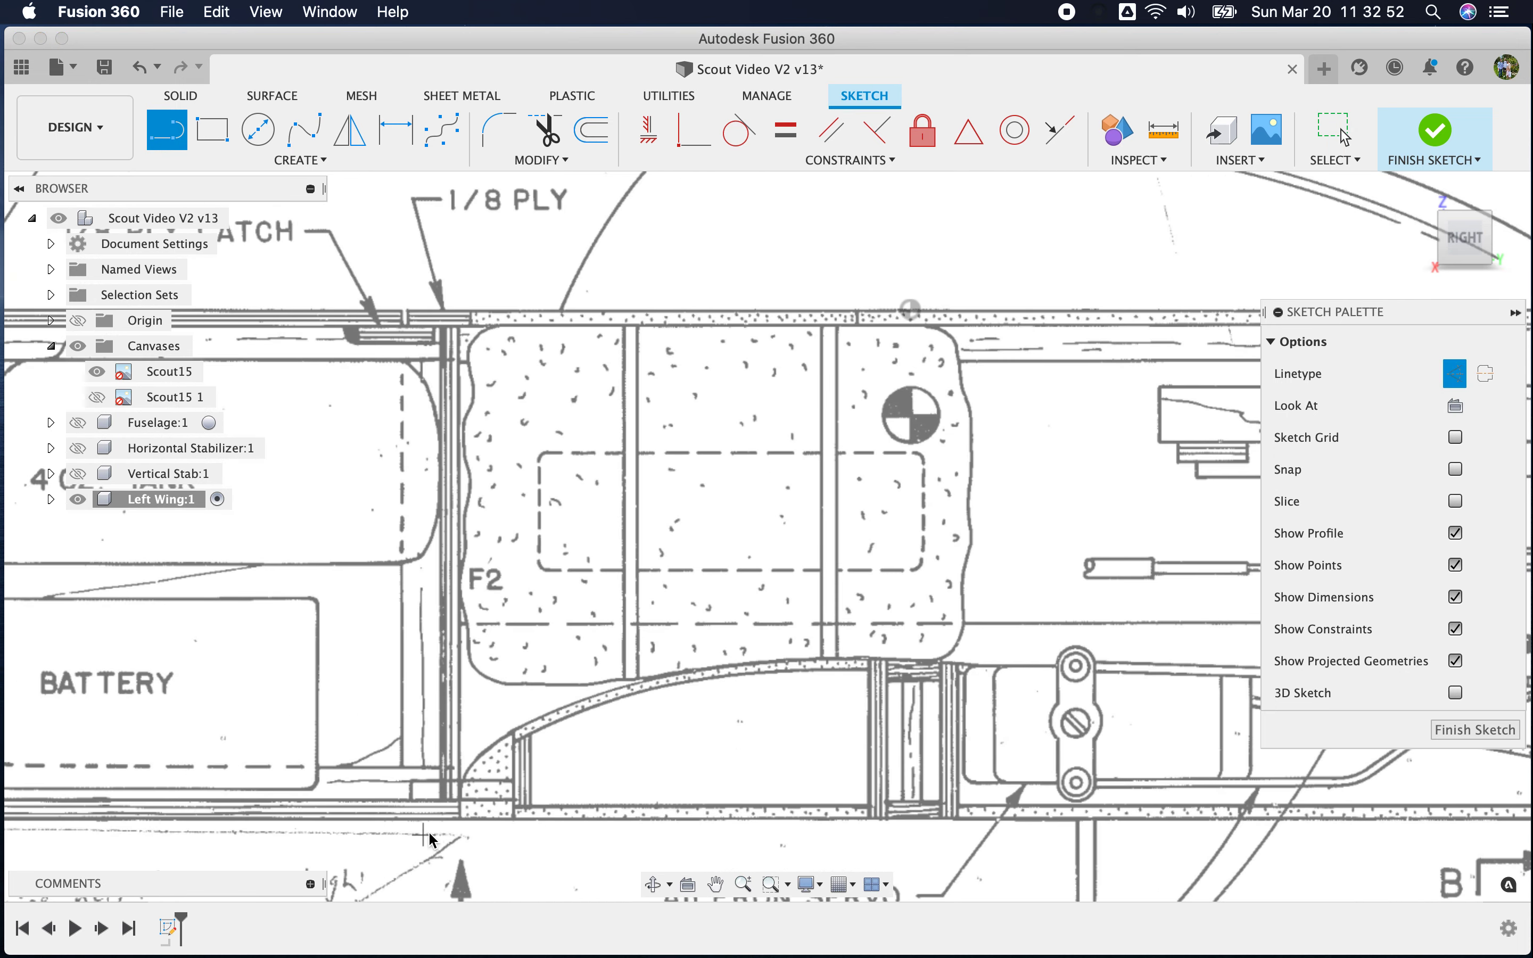
{"action": "left_click", "coordinate": [442, 824]}
{"action": "scroll", "coordinate": [373, 719], "scroll_direction": "down", "scroll_amount": 3}
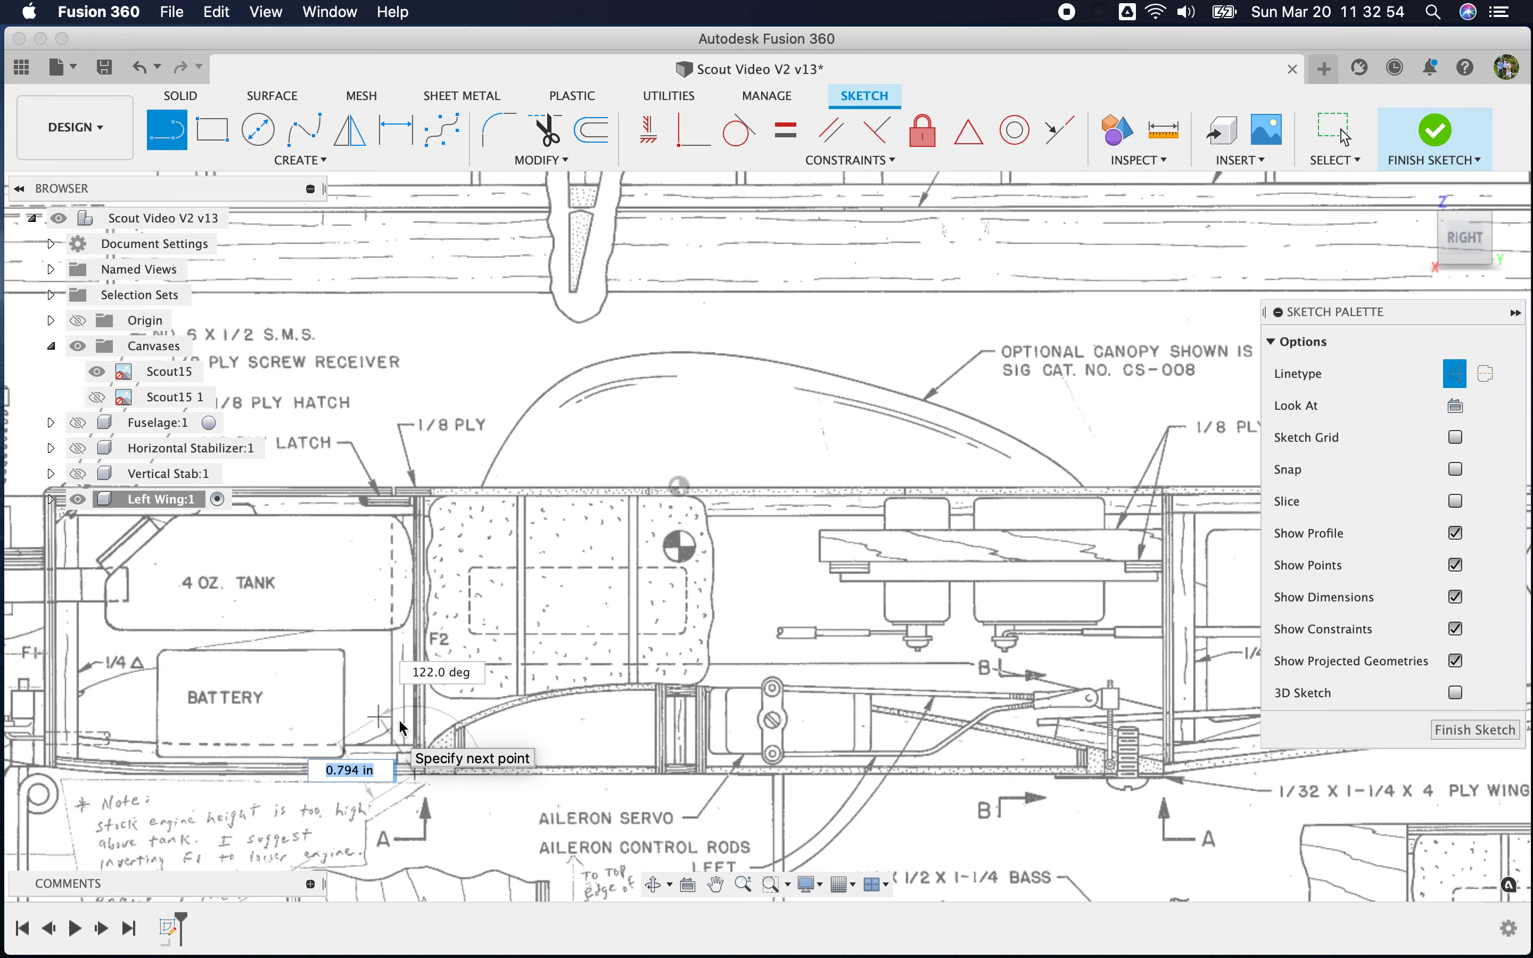
{"action": "scroll", "coordinate": [1151, 789], "scroll_direction": "up", "scroll_amount": 5}
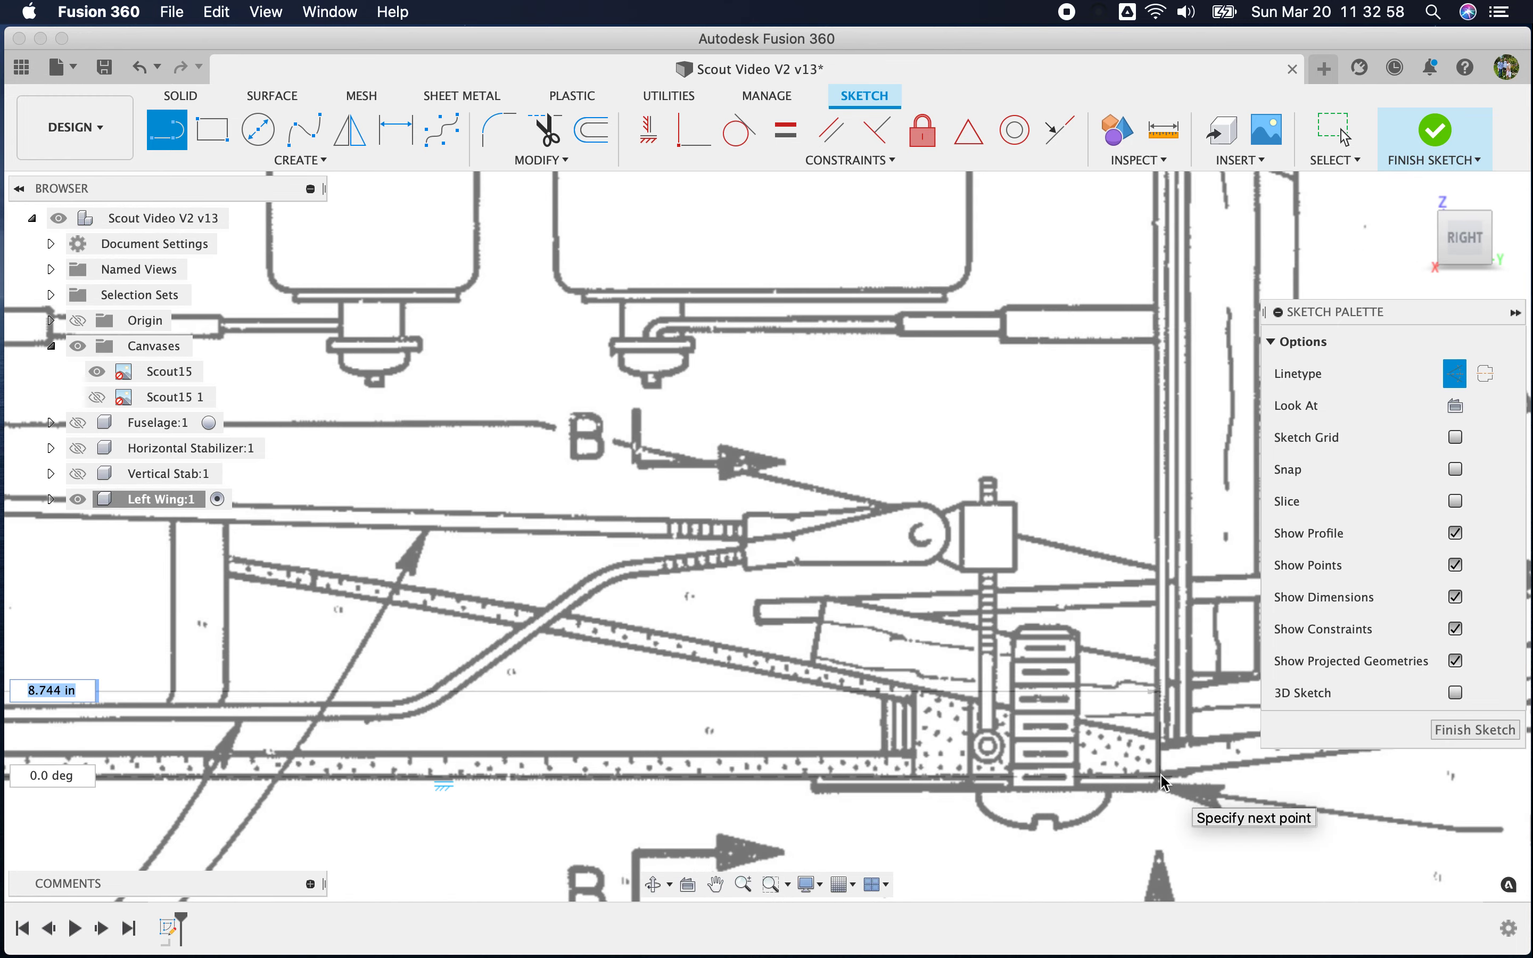
{"action": "left_click", "coordinate": [1160, 775]}
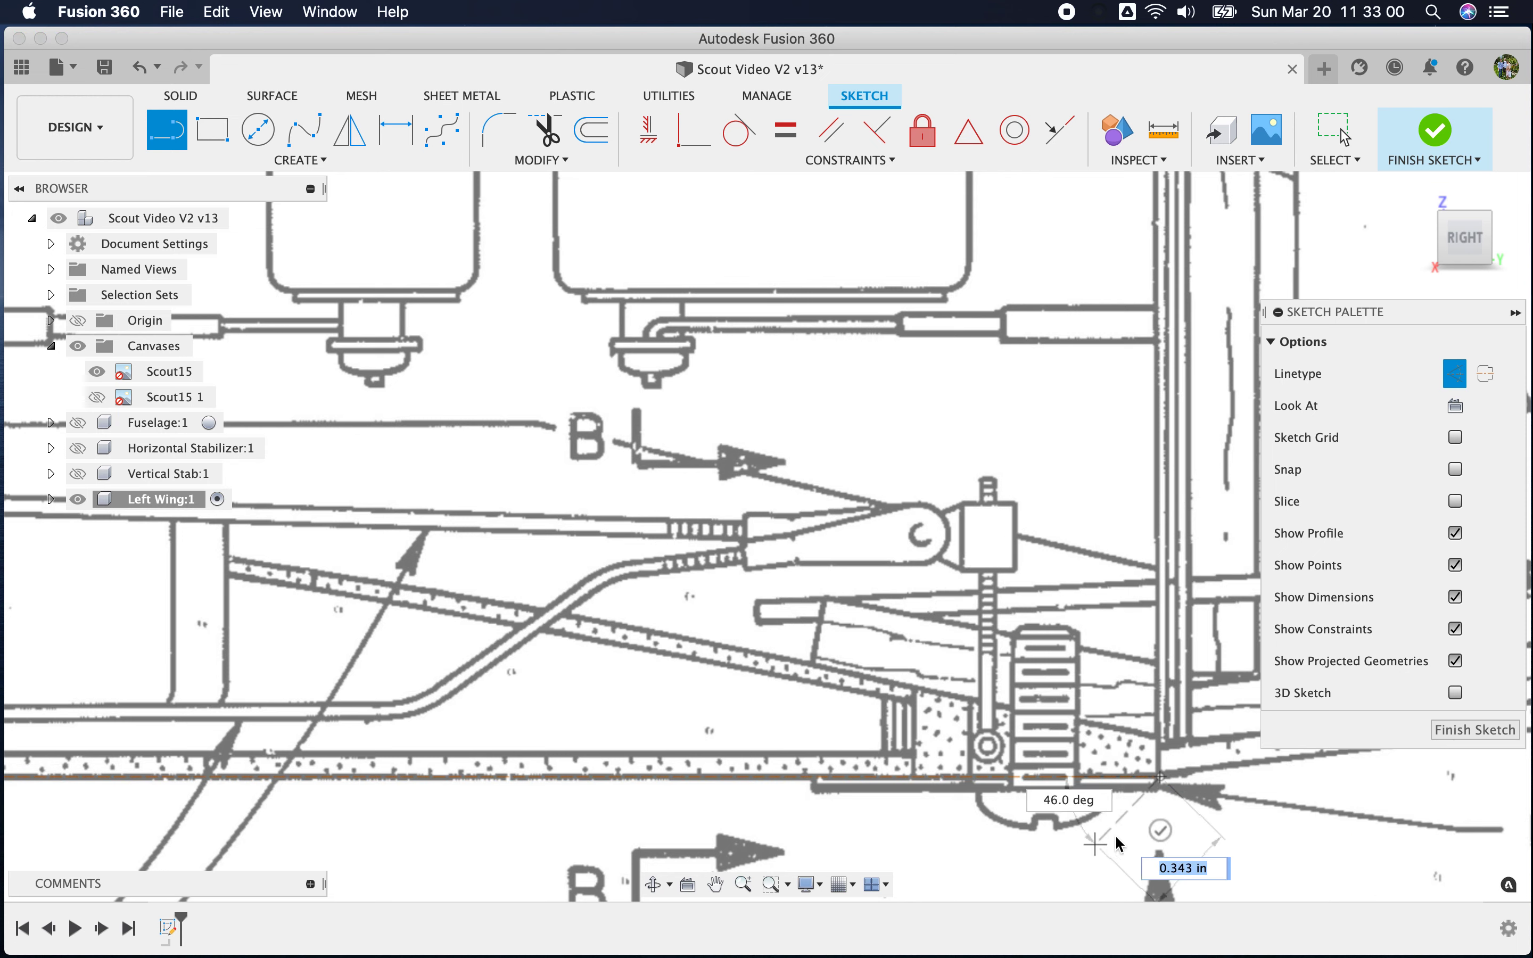
{"action": "left_click", "coordinate": [1159, 831]}
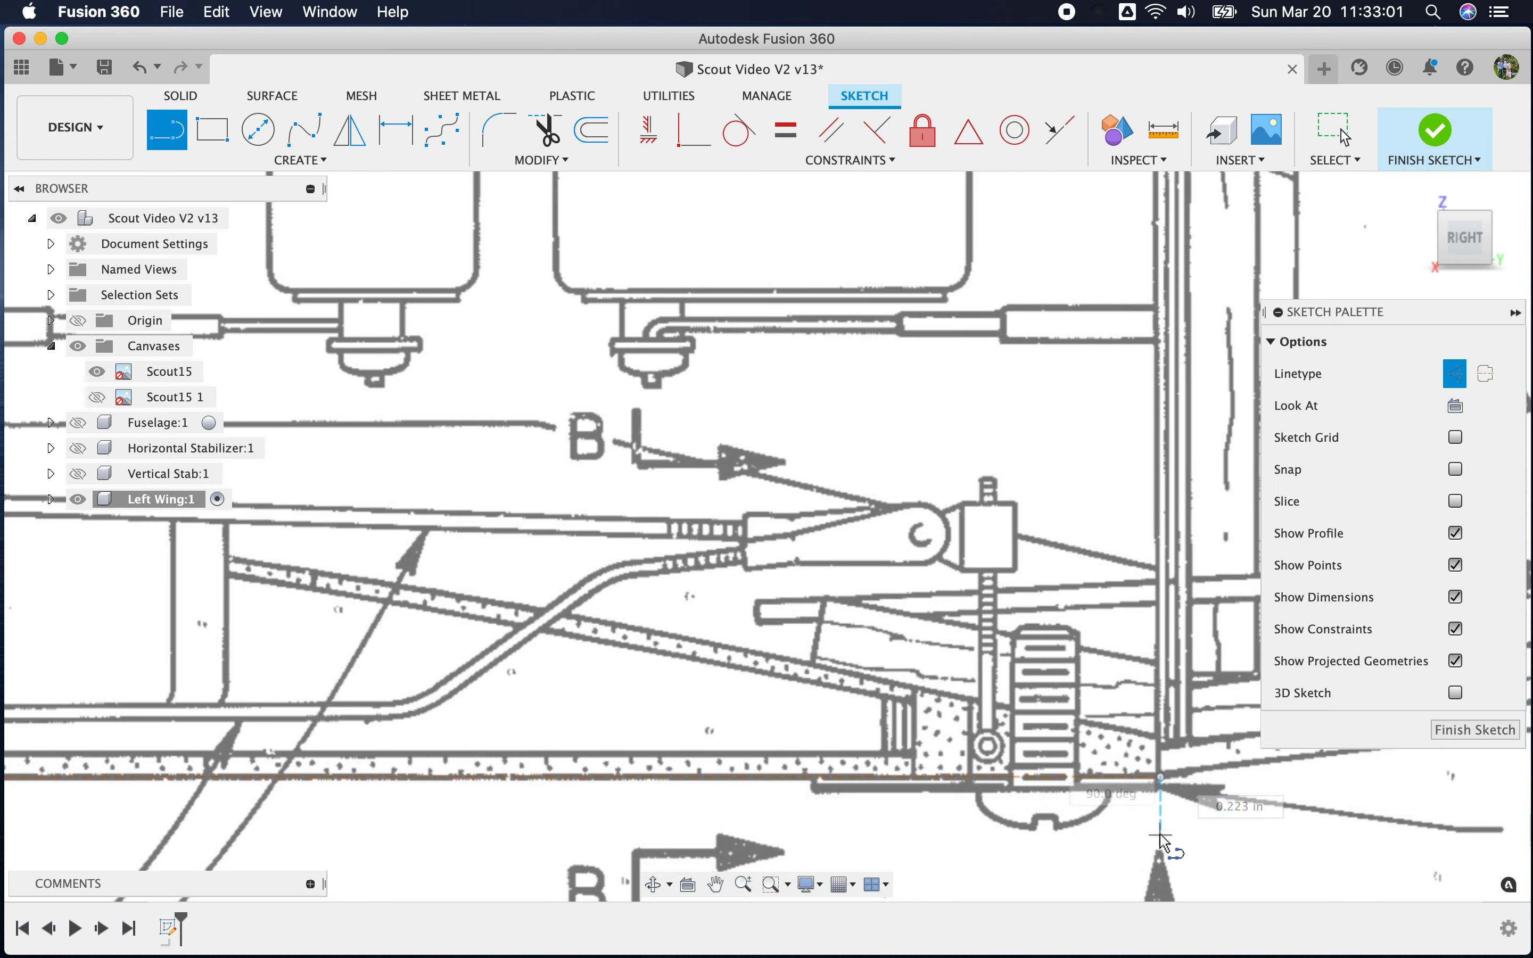
{"action": "left_click", "coordinate": [1480, 727]}
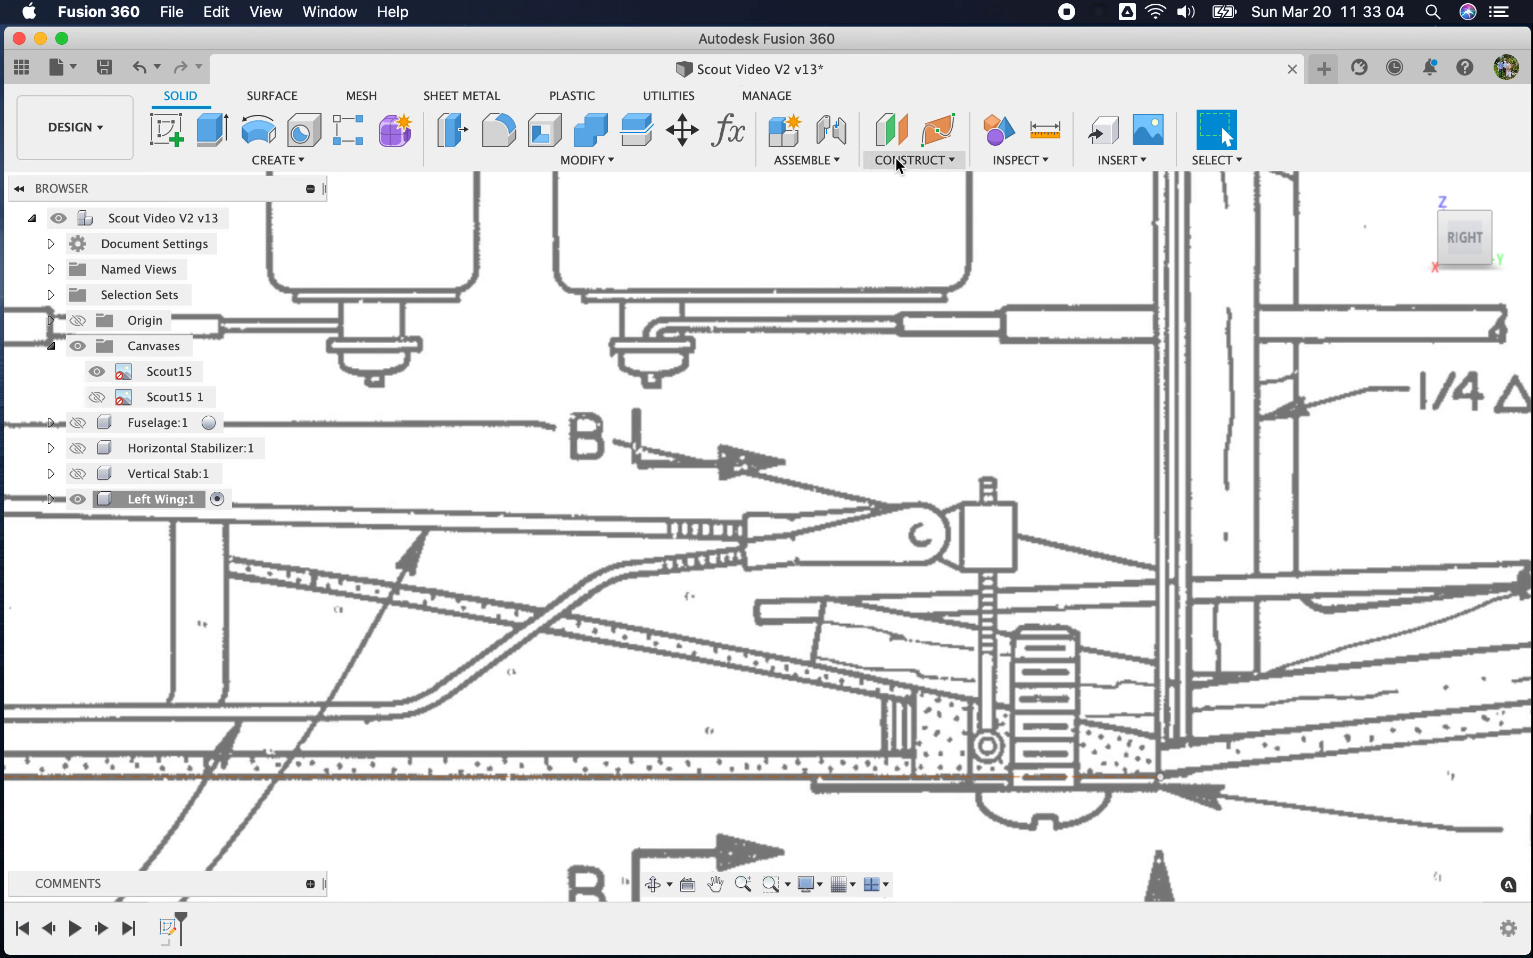
Create a construction plane at an angle of -5 deg about the wing reference line
{"action": "left_click", "coordinate": [896, 160]}
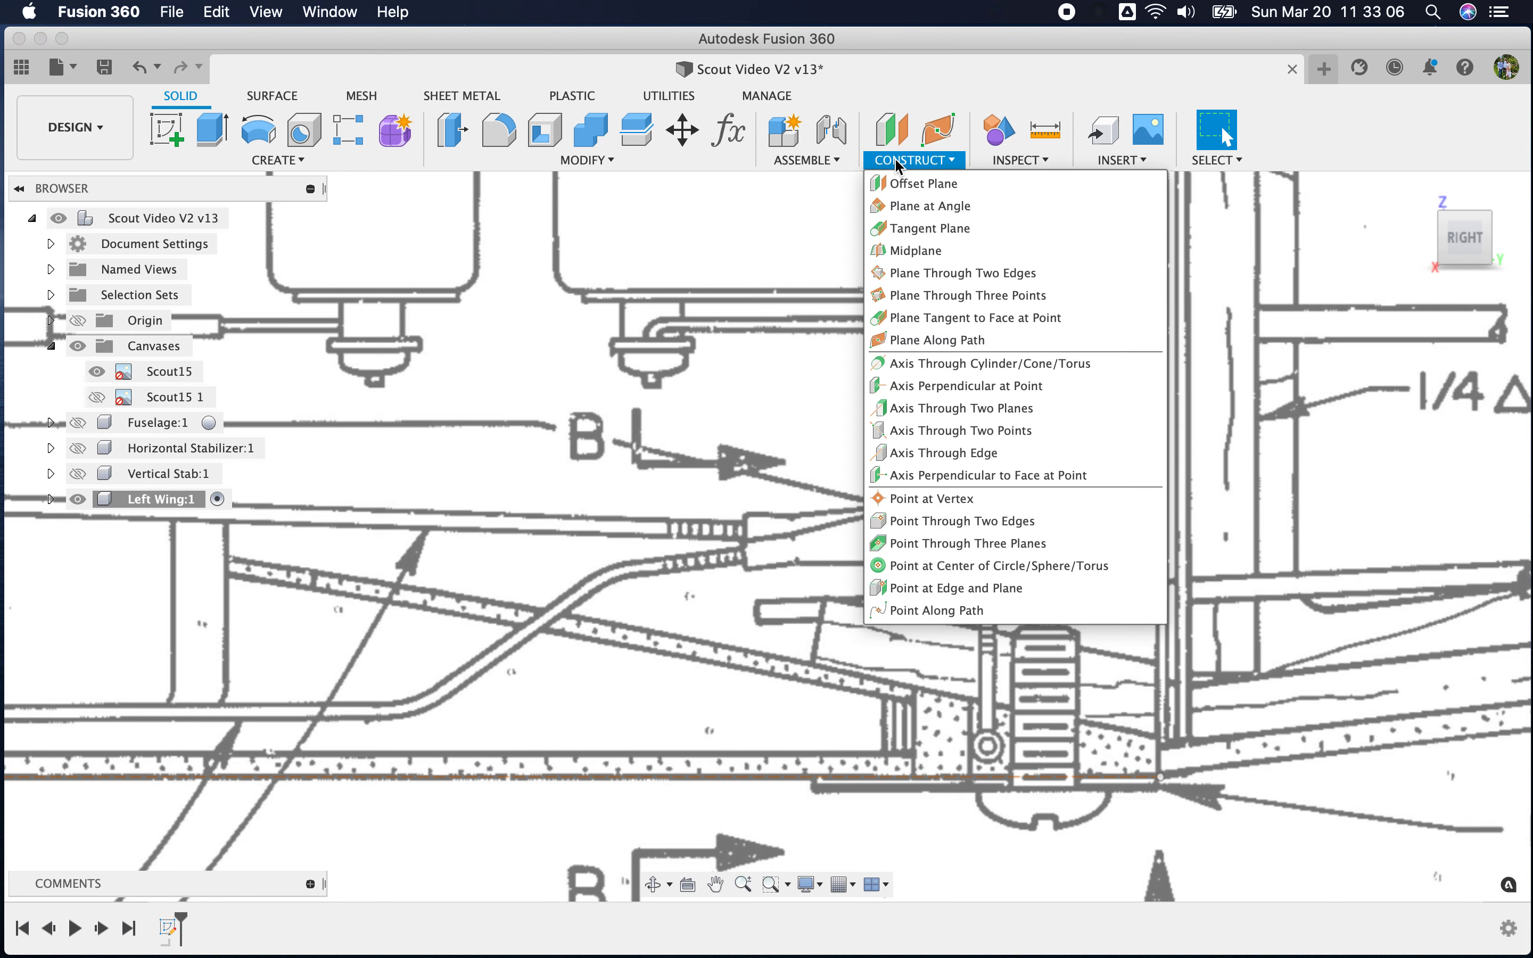
{"action": "left_click", "coordinate": [913, 207]}
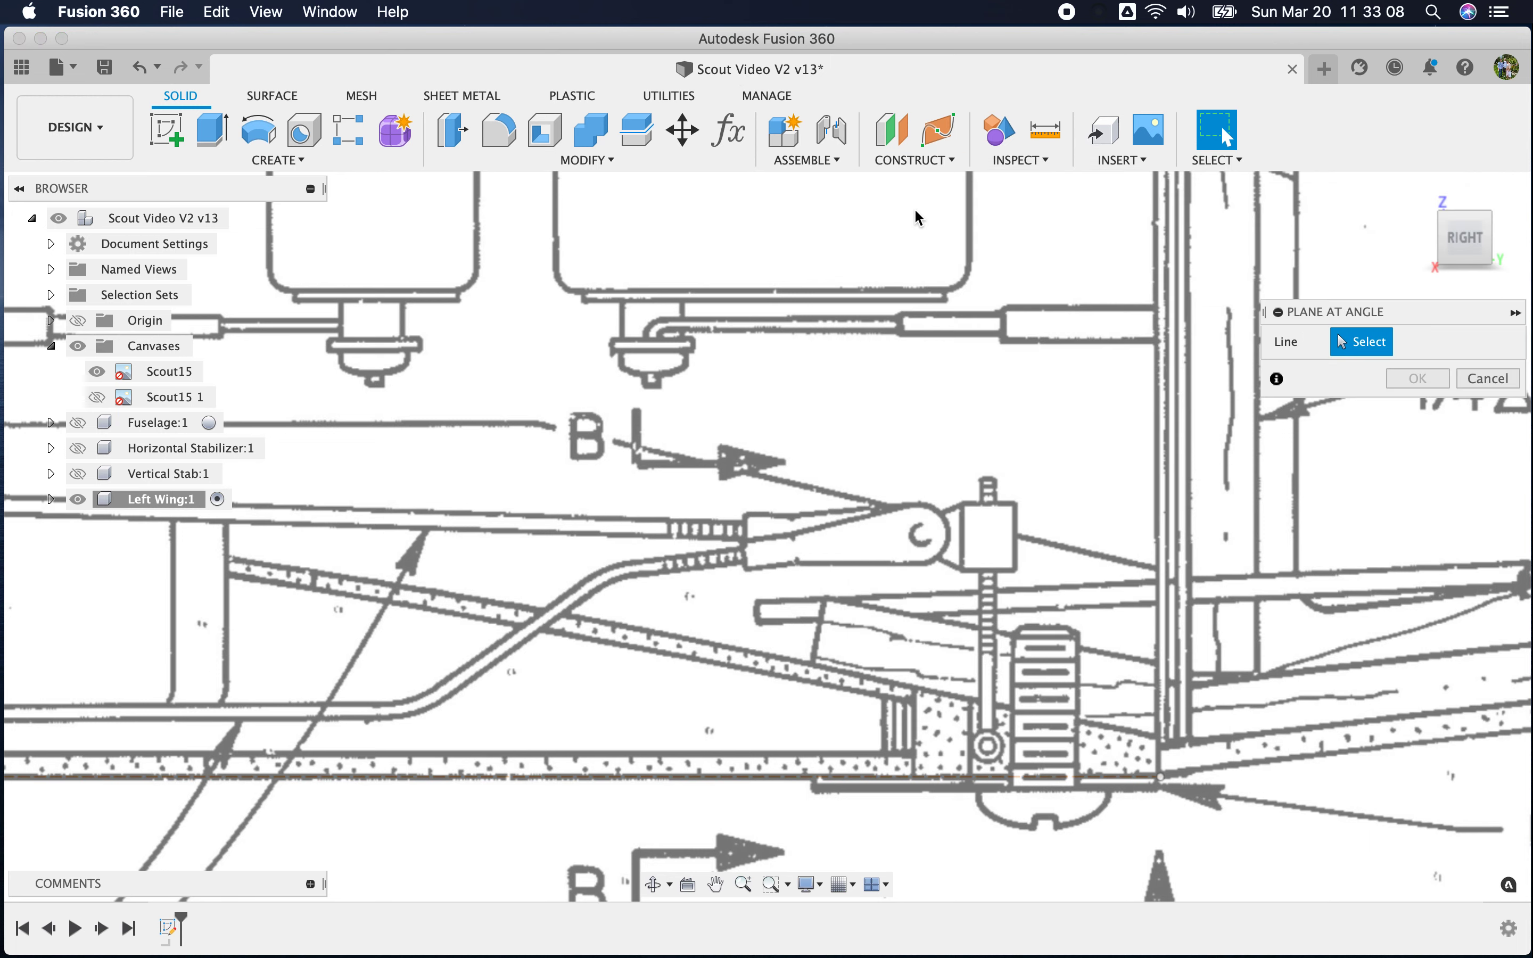
{"action": "left_click", "coordinate": [621, 778]}
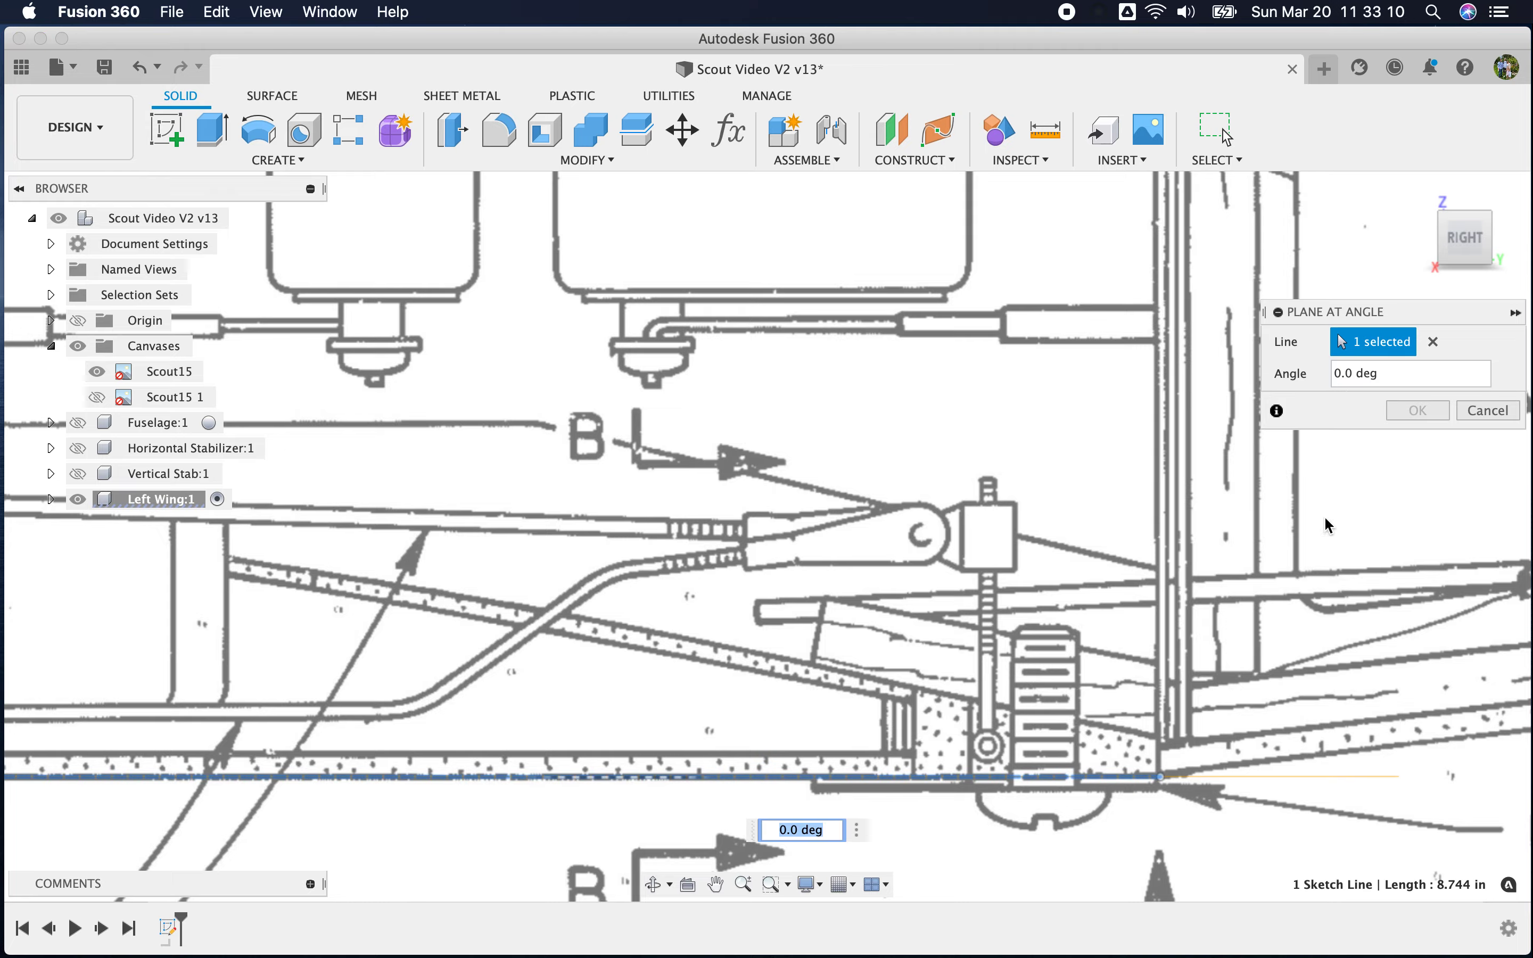
{"action": "left_click", "coordinate": [1416, 191]}
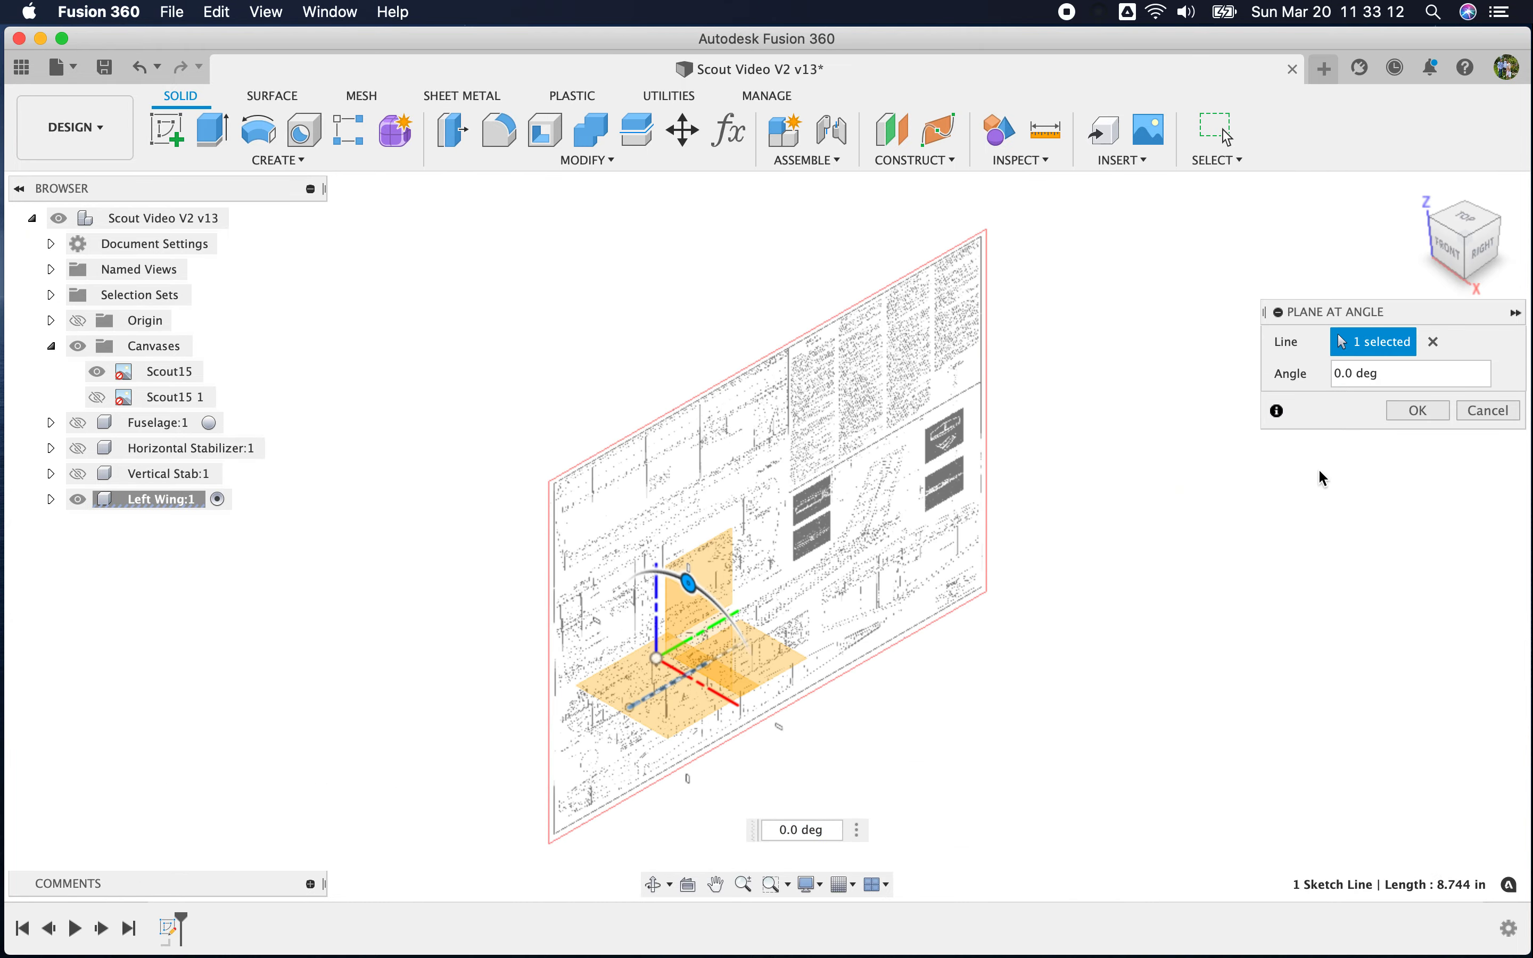
{"action": "double_click", "coordinate": [1371, 373]}
{"action": "triple_click", "coordinate": [1371, 373]}
{"action": "type", "text": "5"}
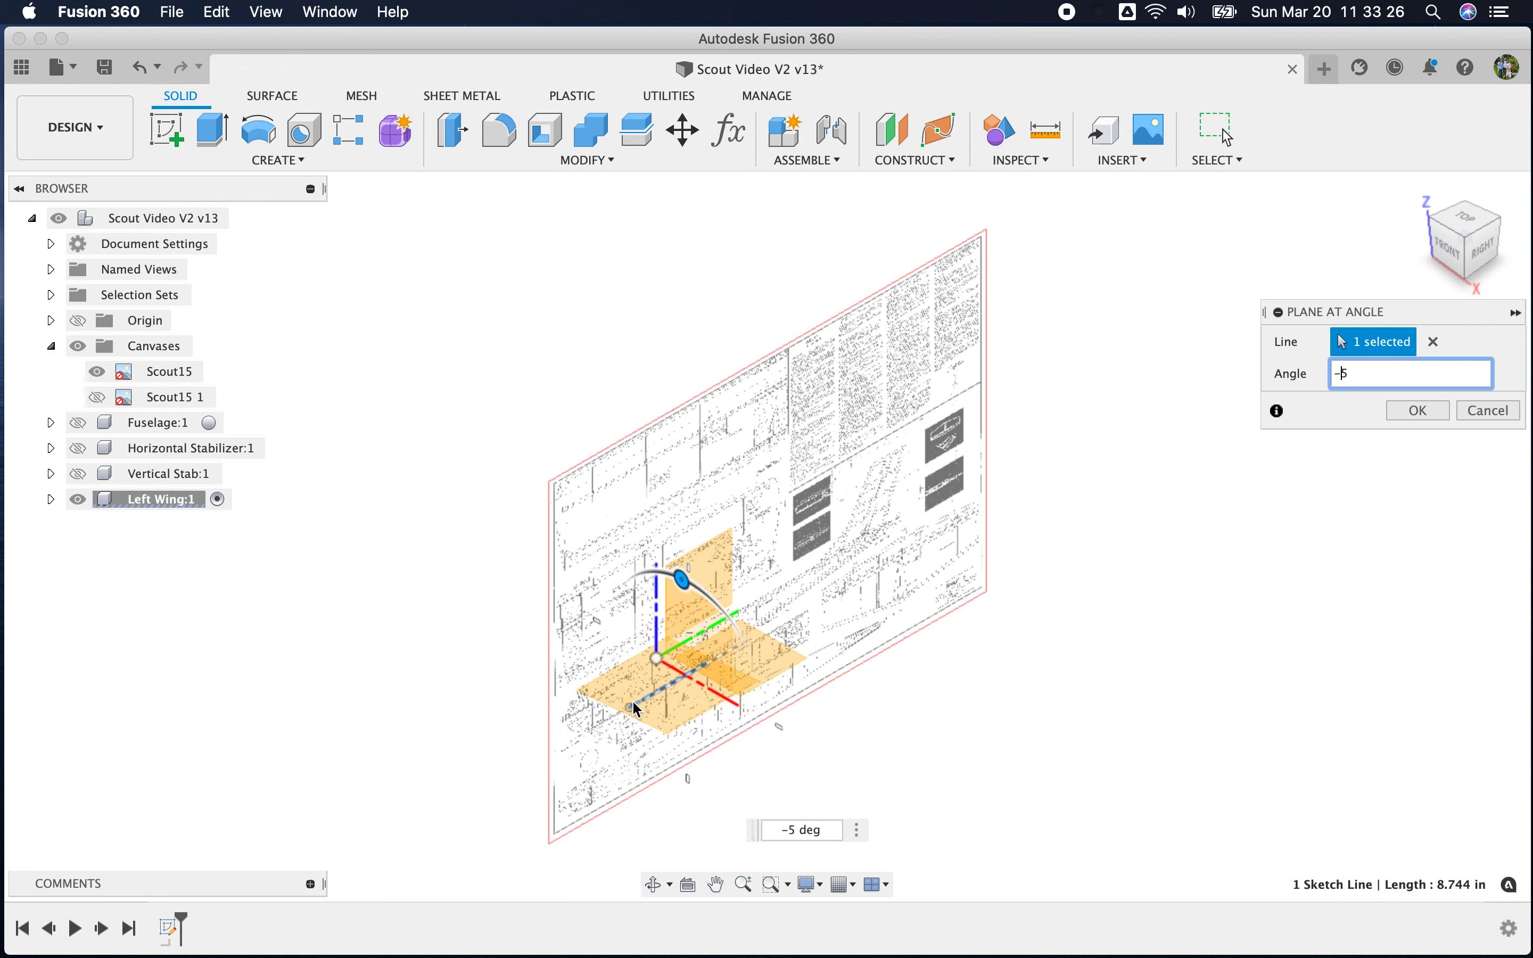
{"action": "scroll", "coordinate": [637, 708], "scroll_direction": "up", "scroll_amount": 3}
{"action": "left_click", "coordinate": [1413, 412]}
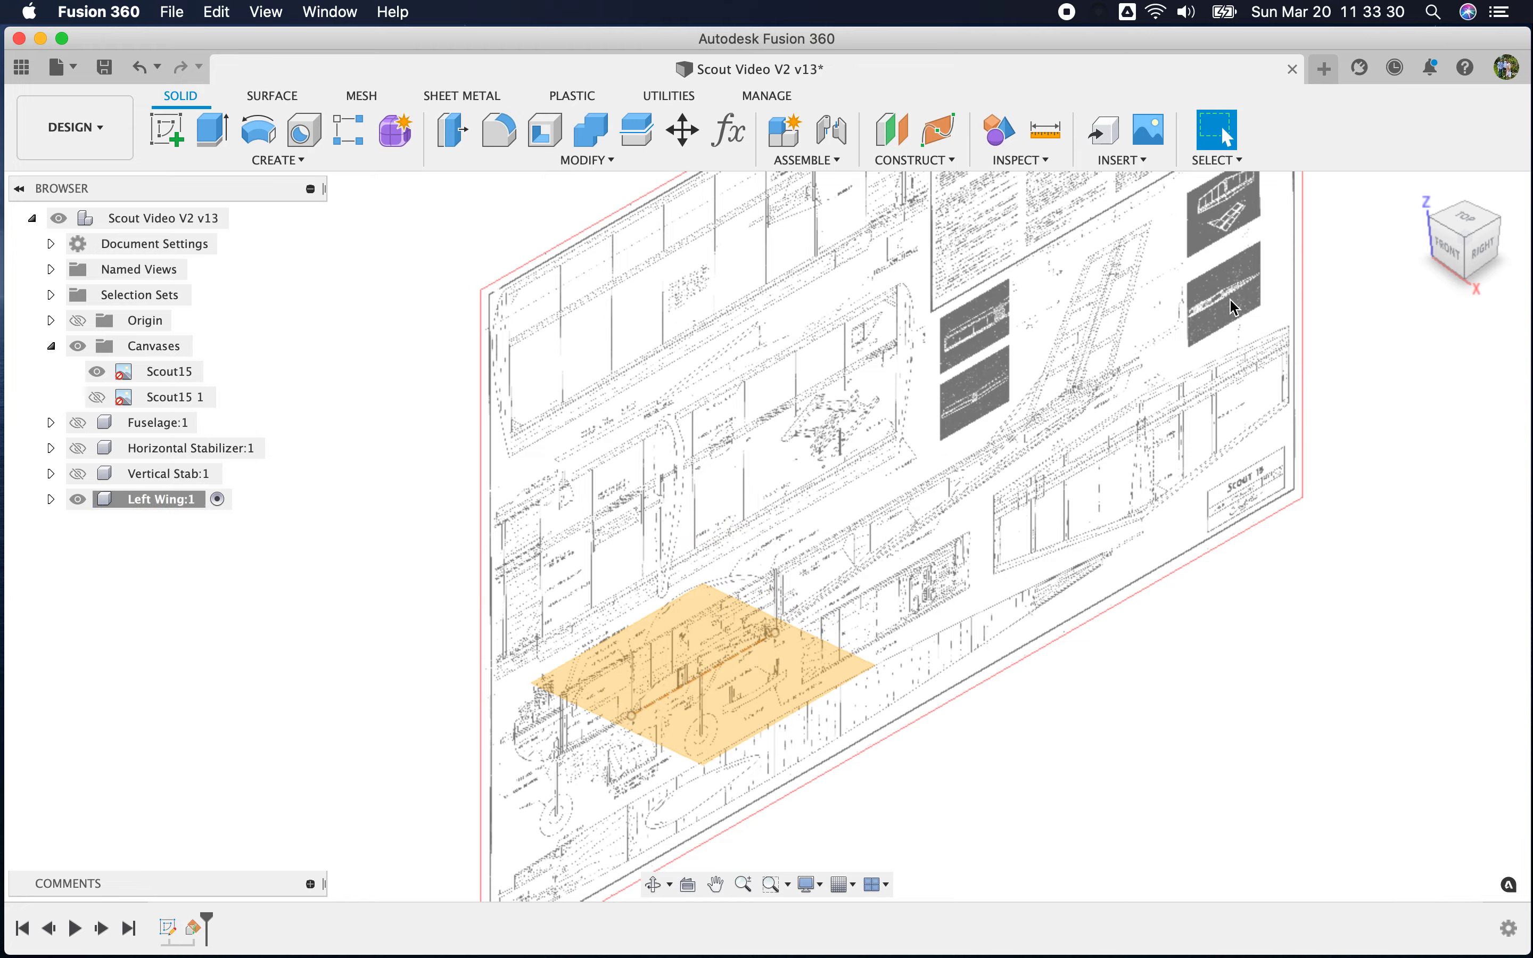
Open Left Wing's Sketch1 for editing, viewed from the right over the fuselage side view
{"action": "left_click", "coordinate": [1479, 250]}
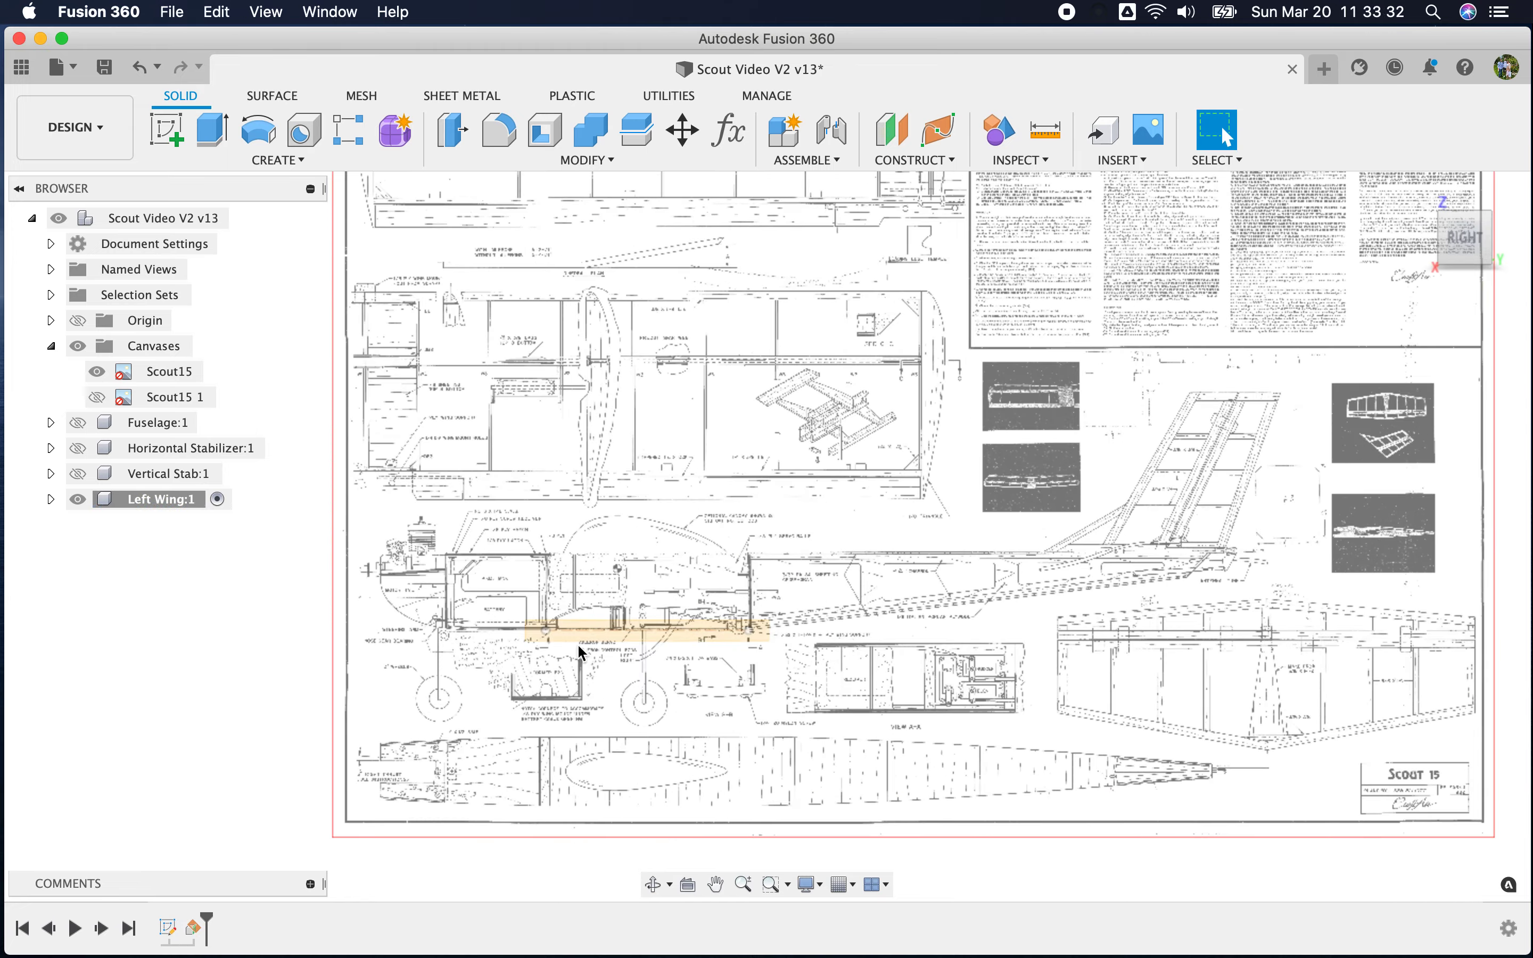
{"action": "scroll", "coordinate": [579, 641], "scroll_direction": "up", "scroll_amount": 5}
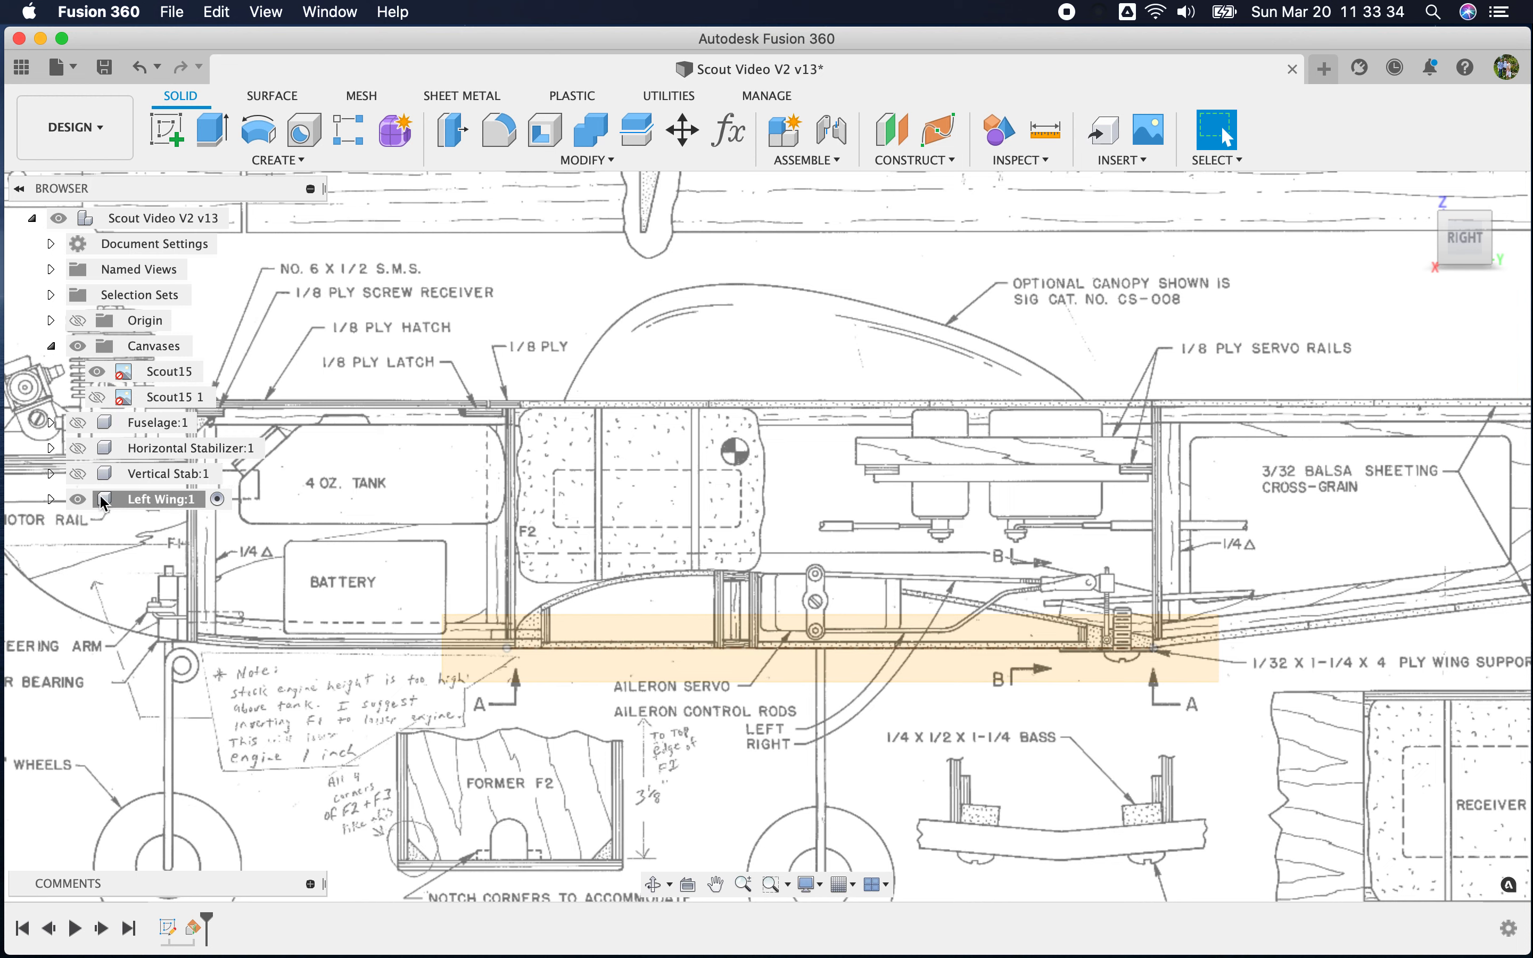
{"action": "left_click", "coordinate": [51, 499]}
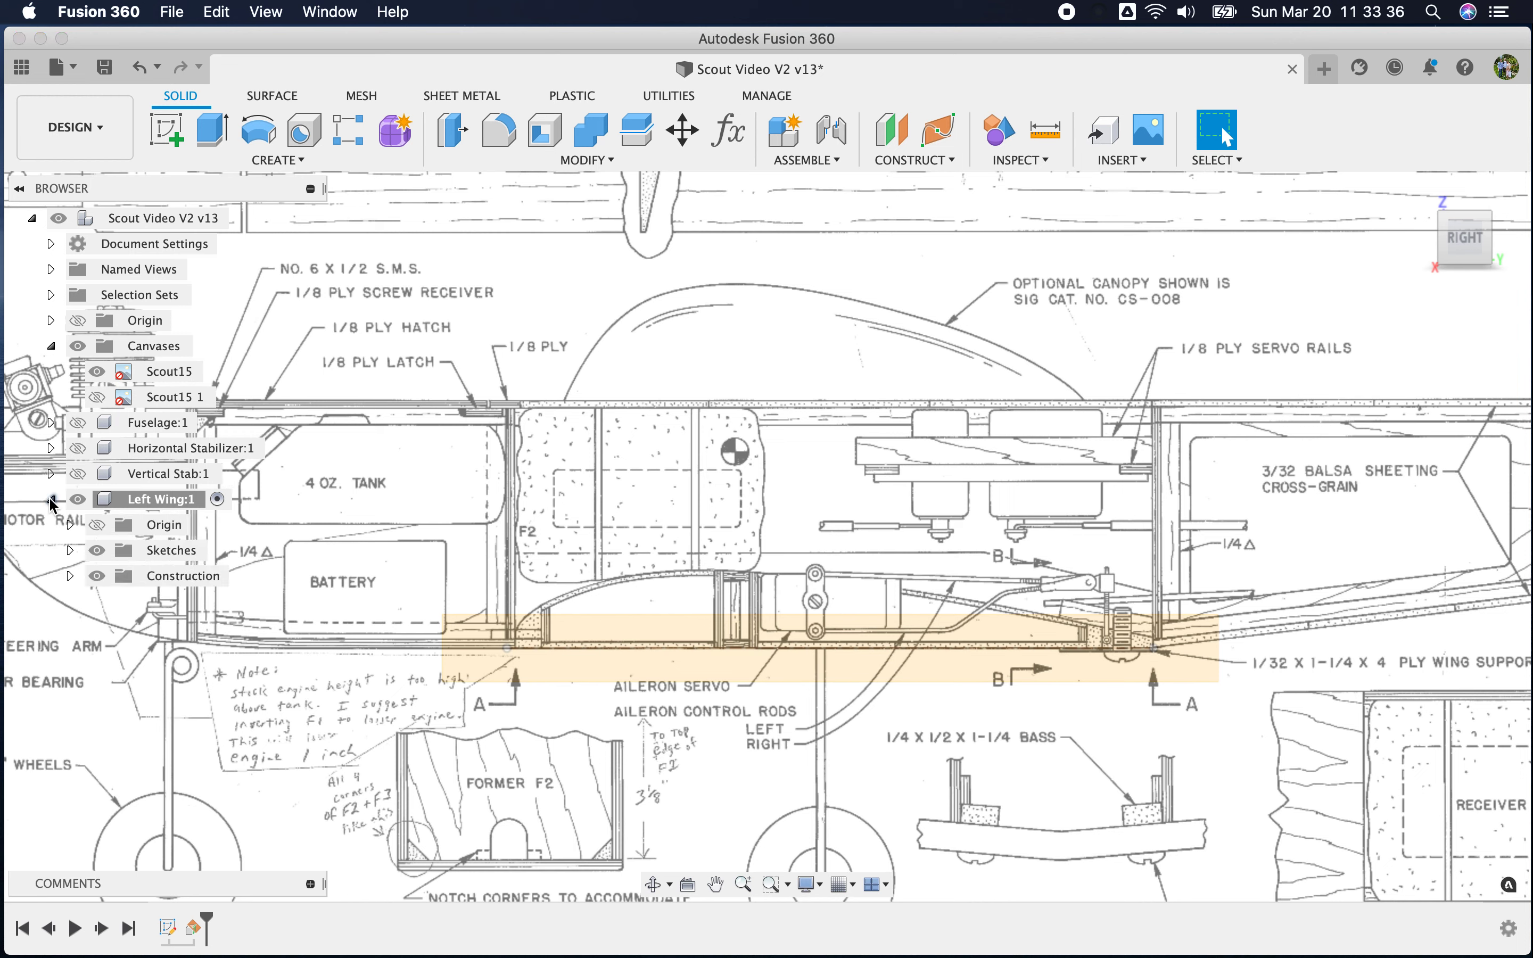
{"action": "left_click", "coordinate": [71, 550]}
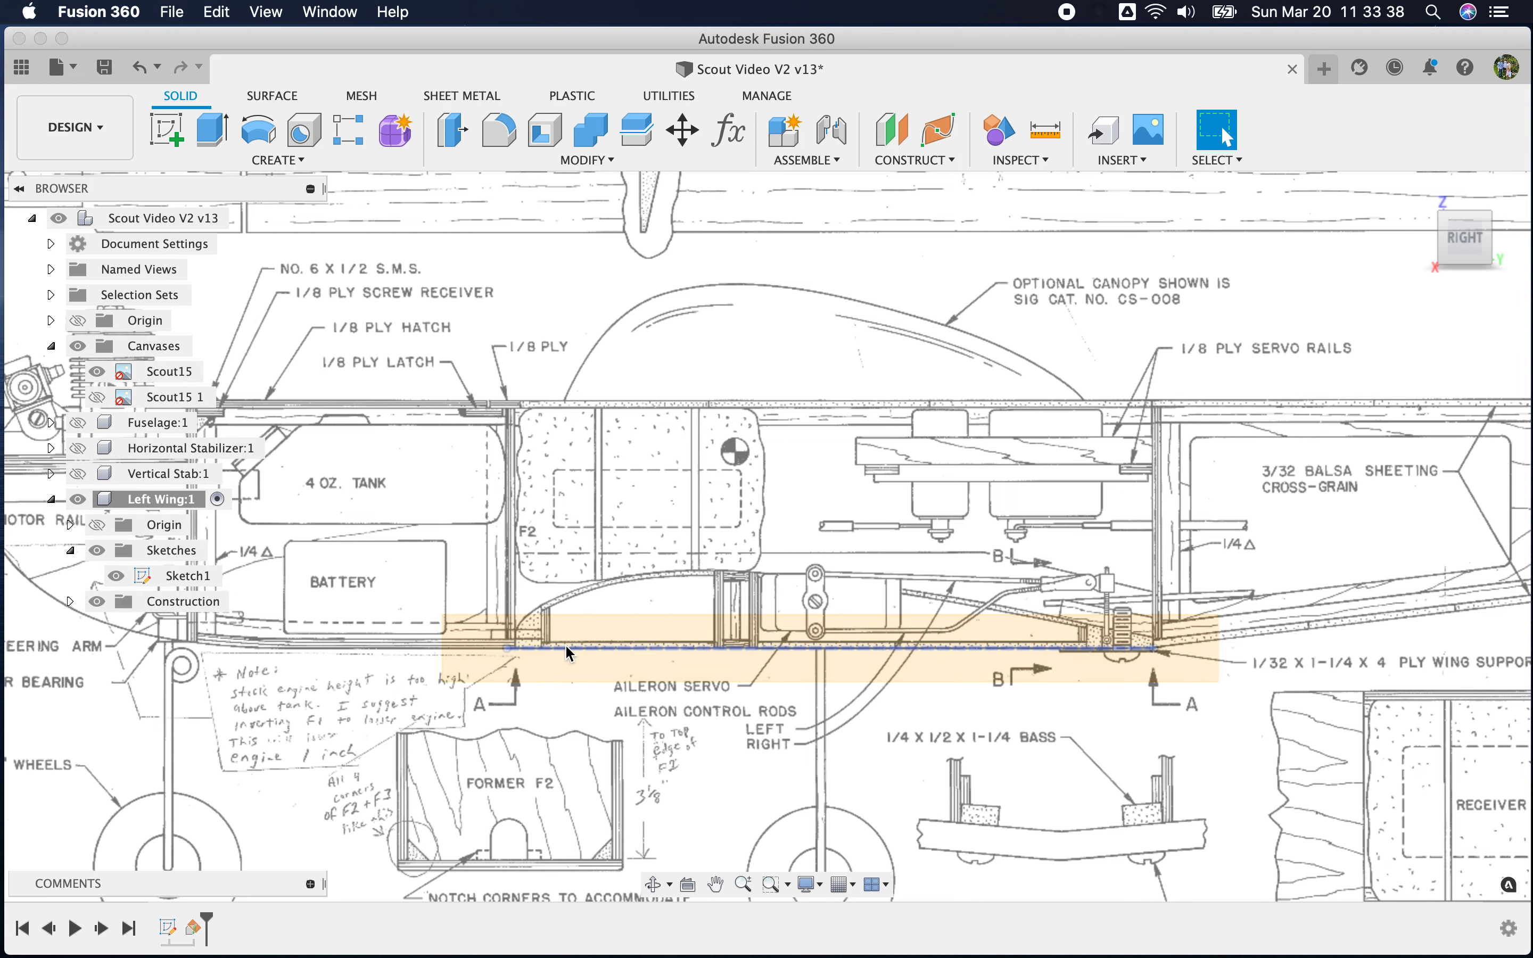
{"action": "right_click", "coordinate": [201, 576]}
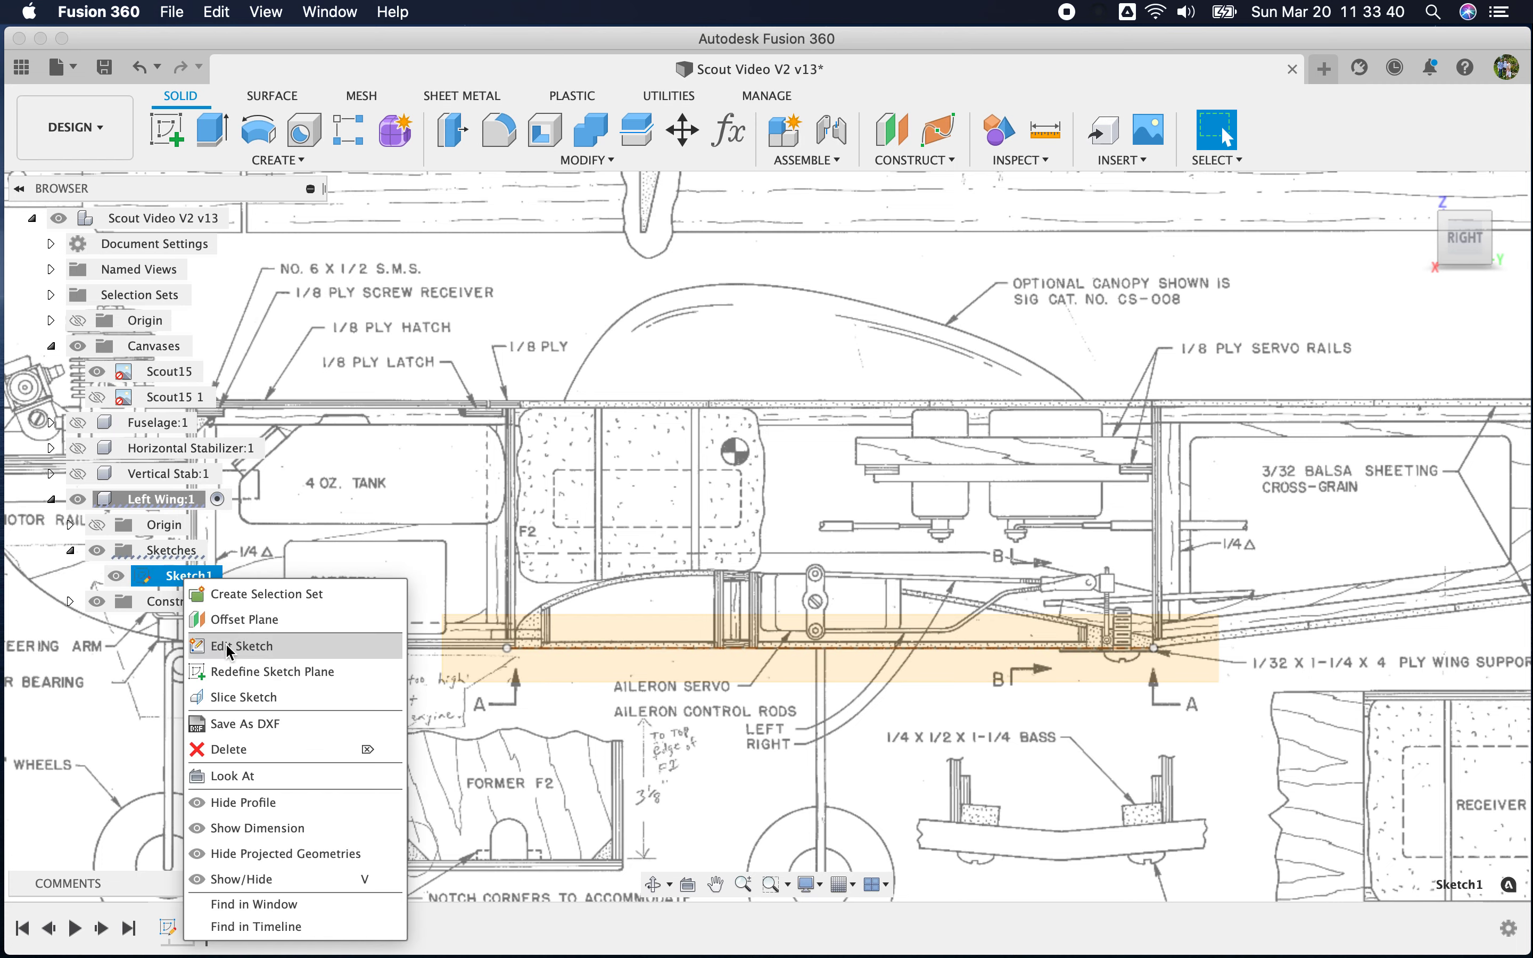
{"action": "left_click", "coordinate": [227, 646]}
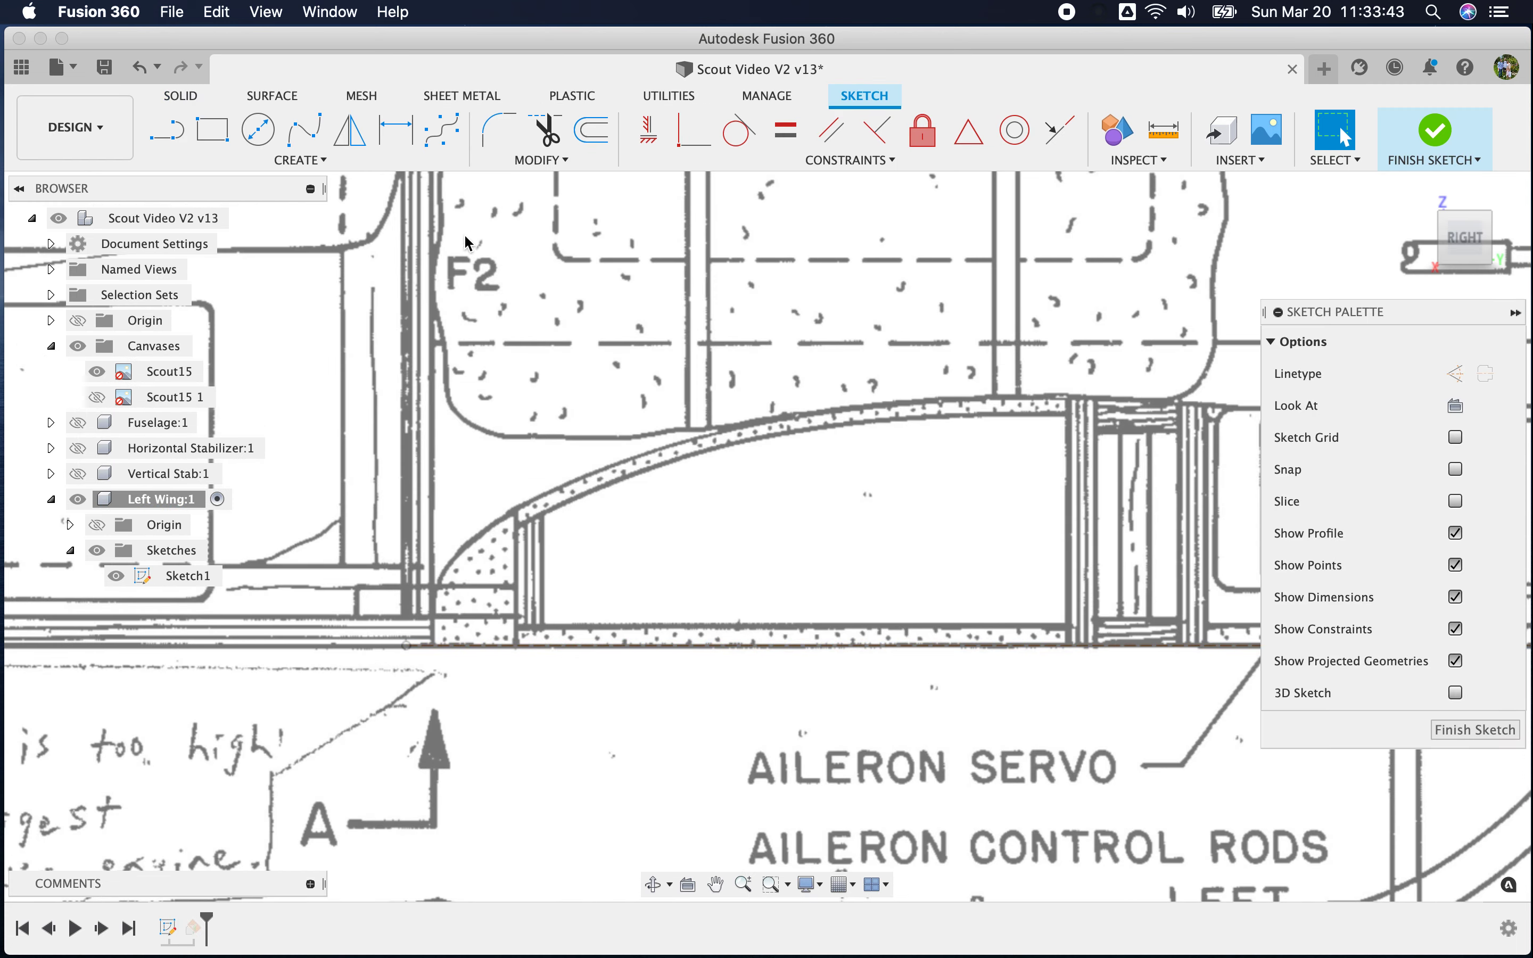
Sketch a vertical line about 0.15 in tall up from the reference line at the wing's leading edge beside former F2
{"action": "left_click", "coordinate": [304, 130]}
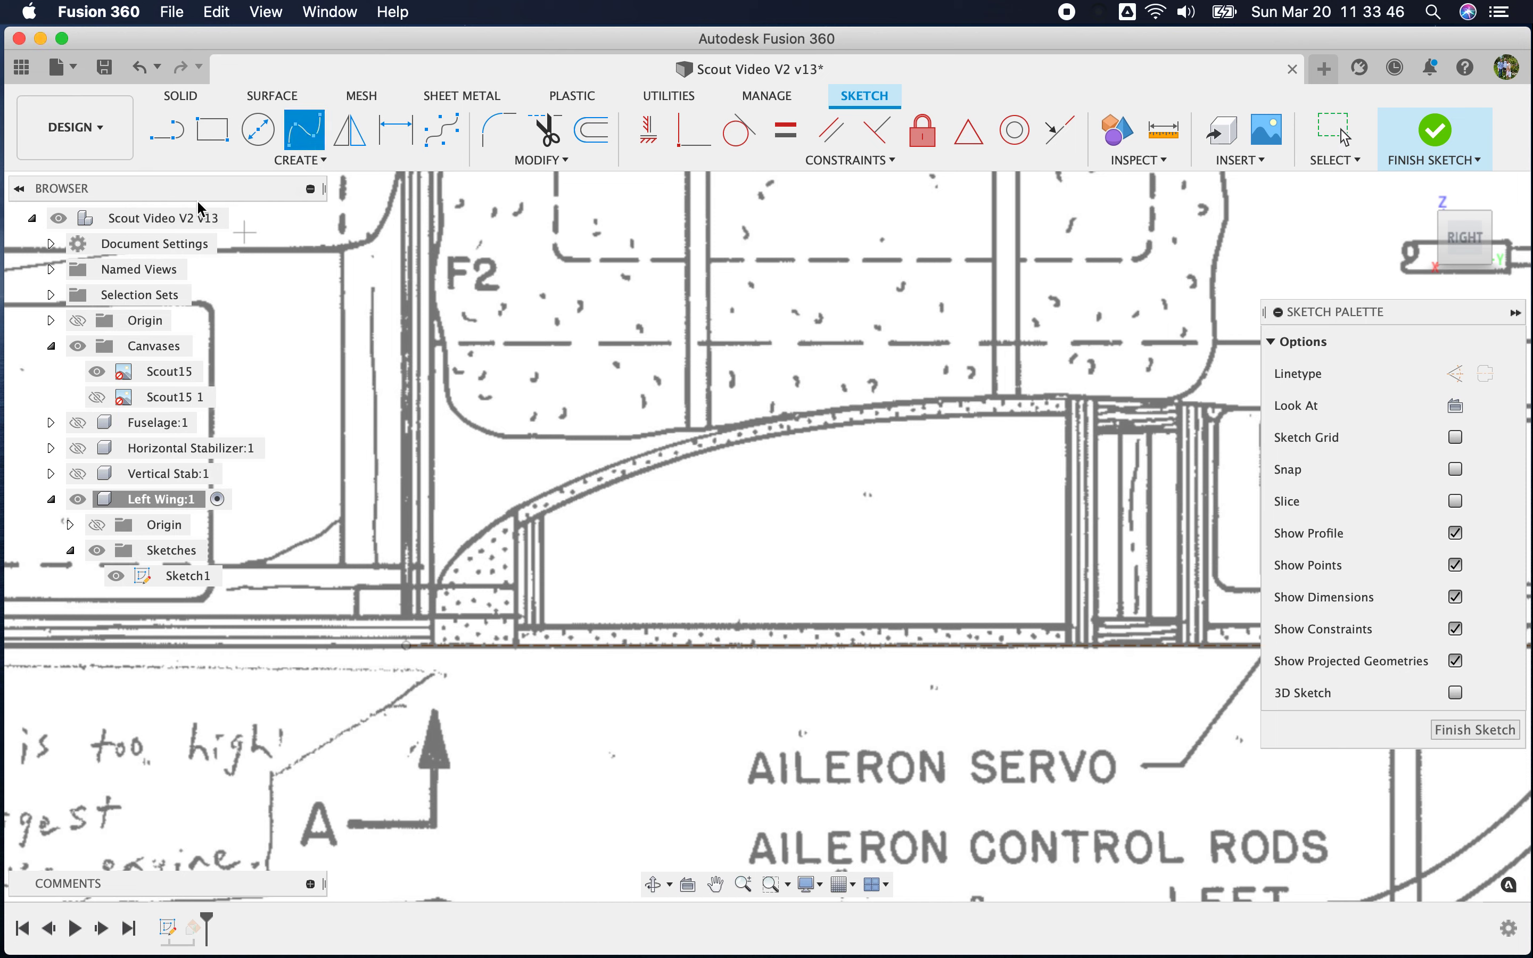
{"action": "left_click", "coordinate": [170, 130]}
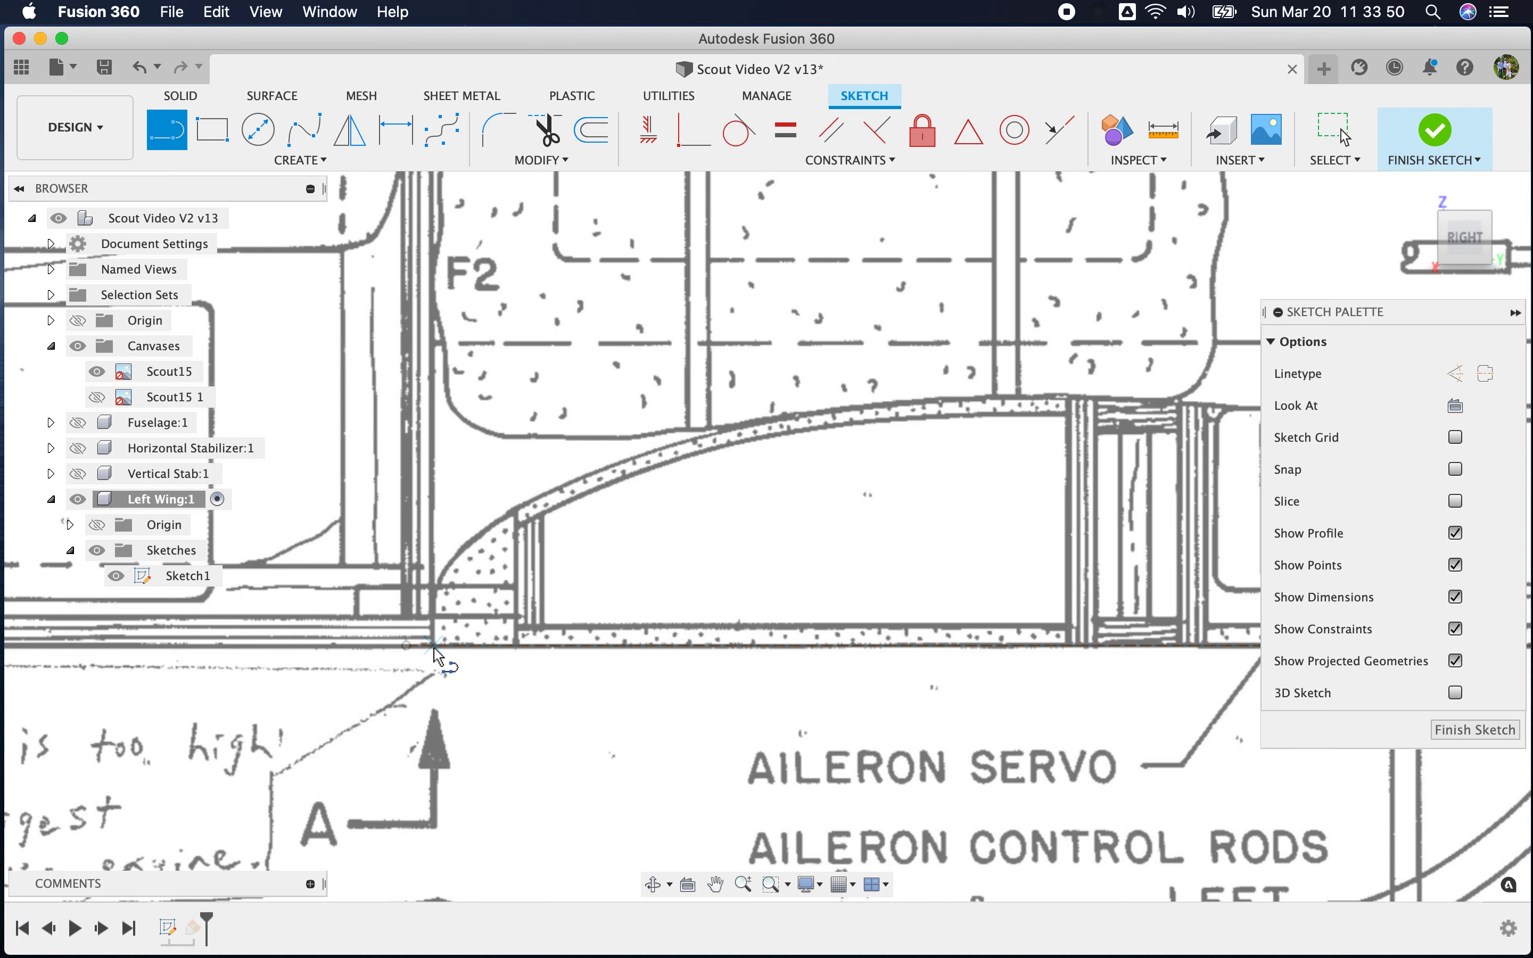
{"action": "left_click", "coordinate": [434, 646]}
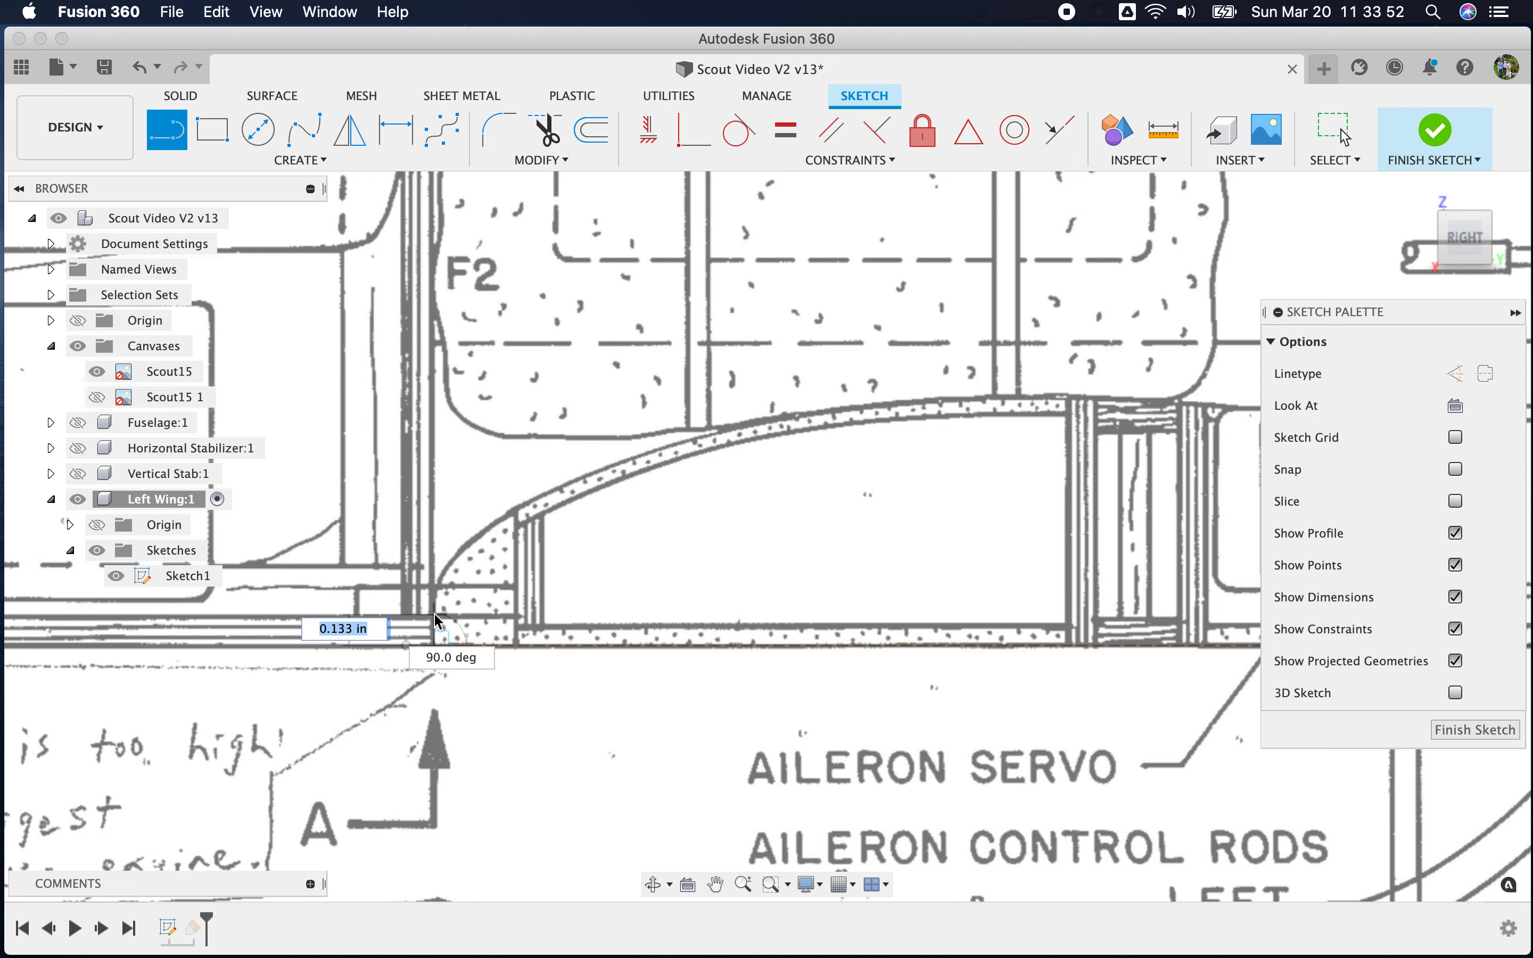
{"action": "scroll", "coordinate": [431, 618], "scroll_direction": "up", "scroll_amount": 3}
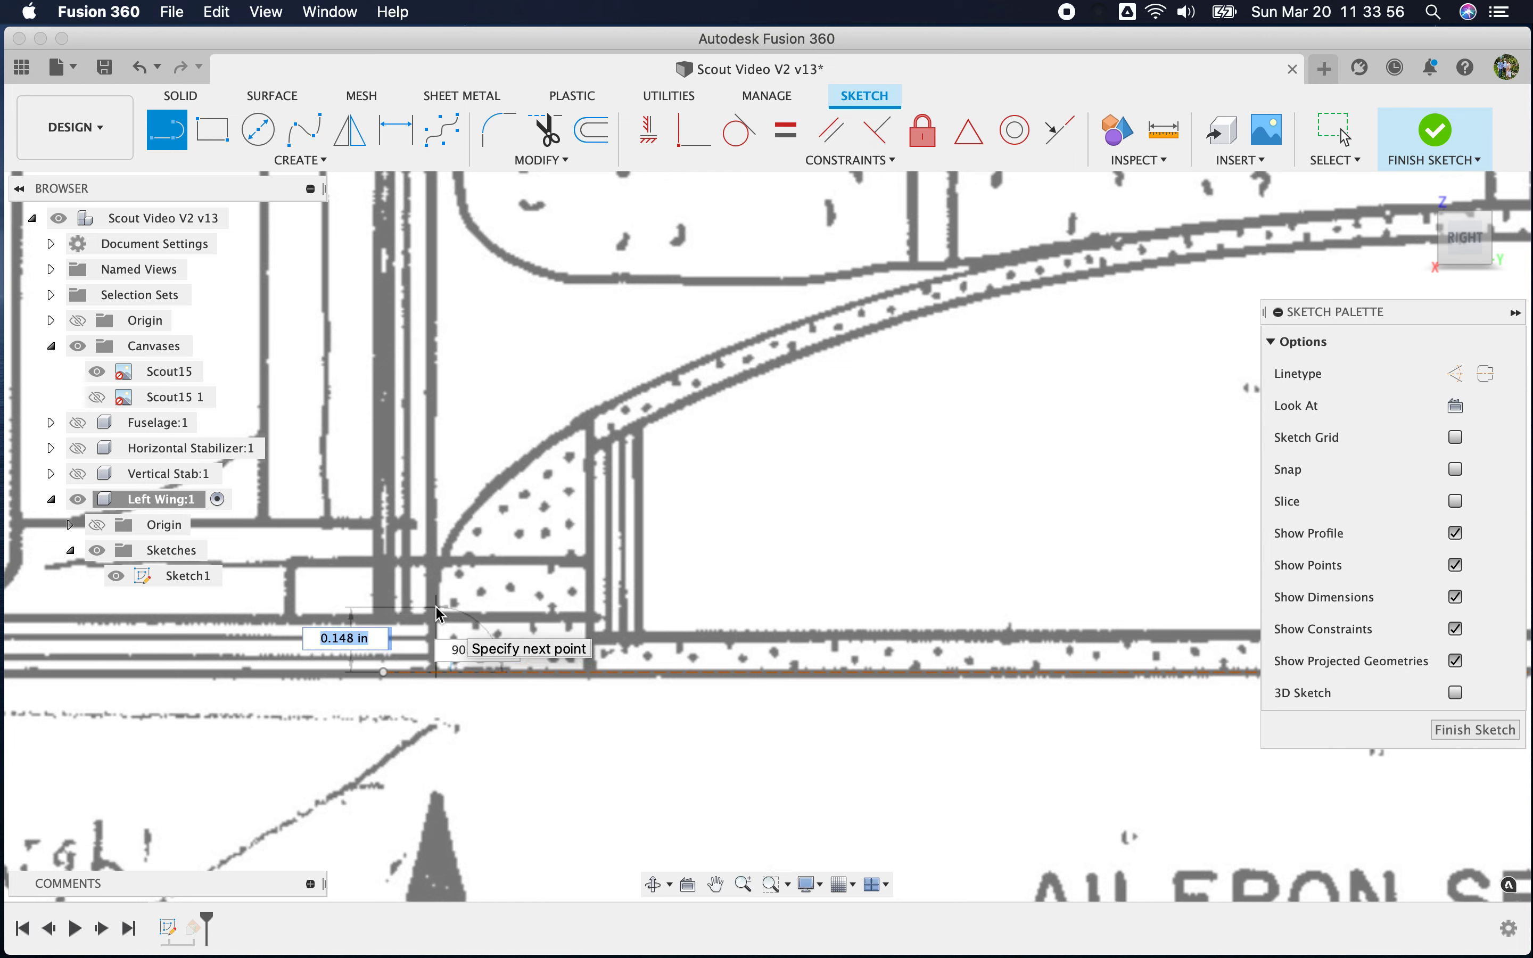
{"action": "left_click", "coordinate": [436, 608]}
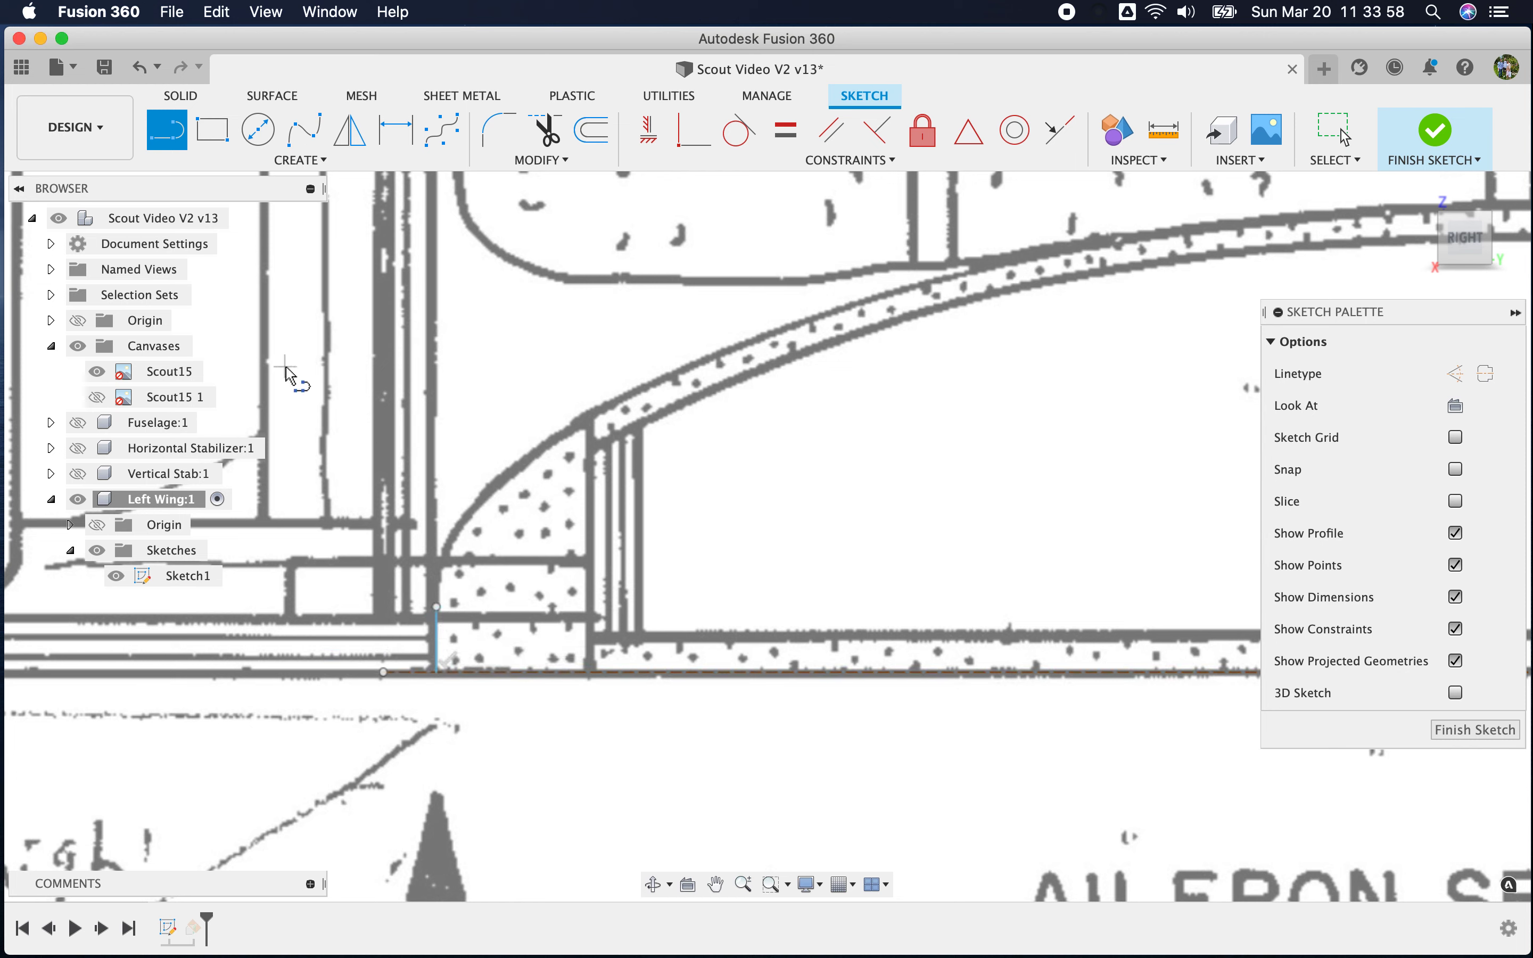
Trace the airfoil's upper surface with a control point spline from the top of the leading-edge line to the trailing edge's upper corner
{"action": "left_click", "coordinate": [441, 135]}
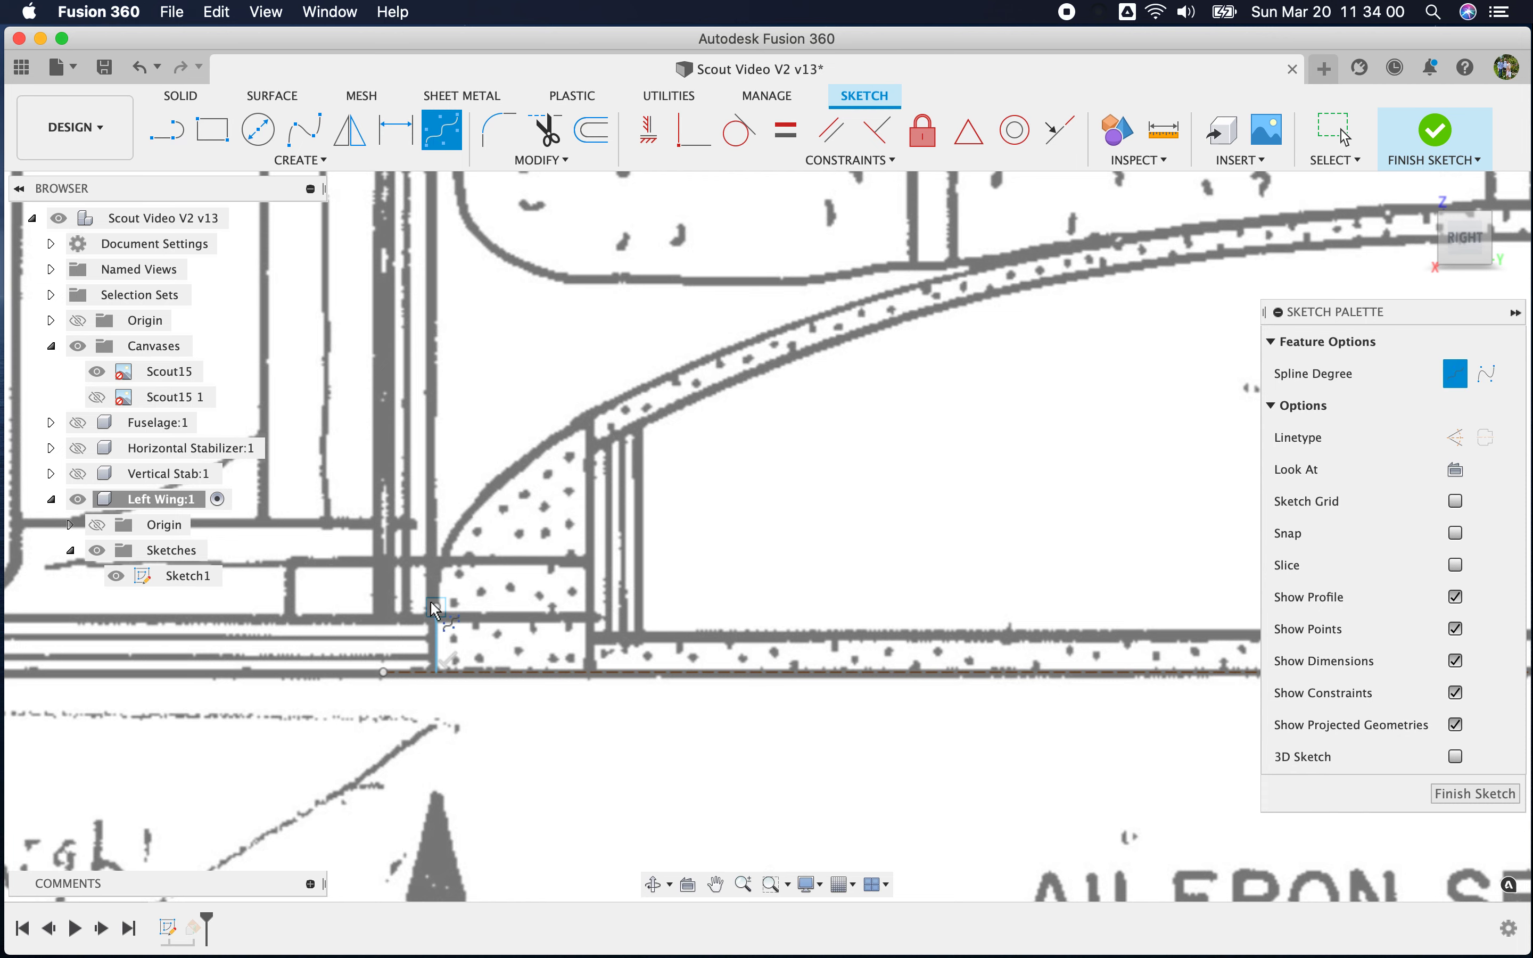
{"action": "left_click", "coordinate": [453, 485]}
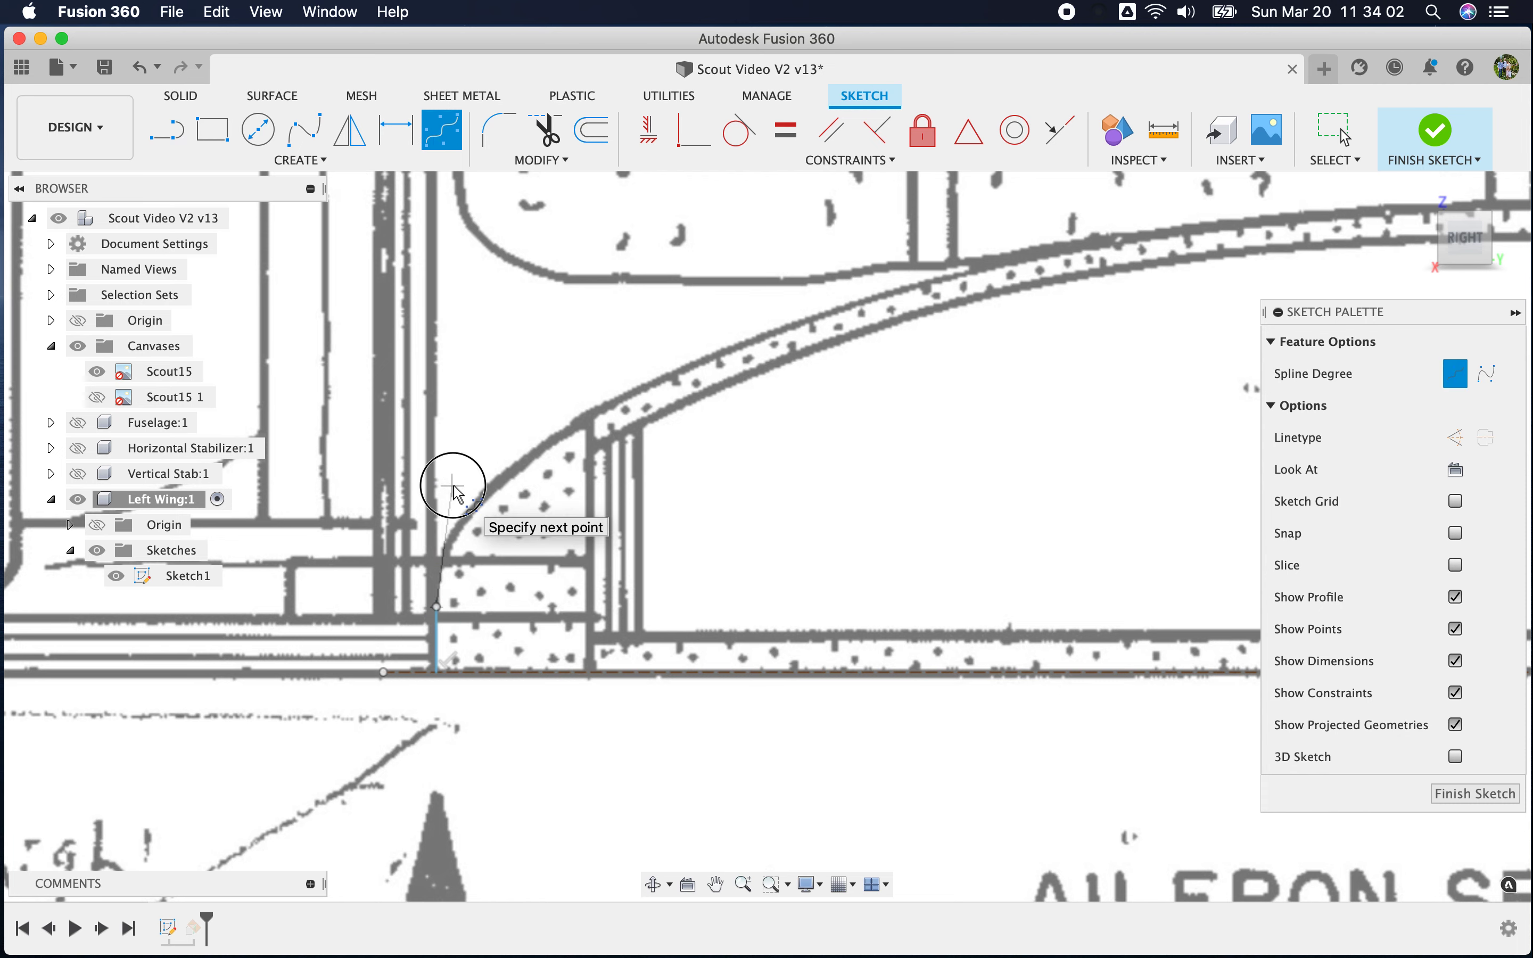
{"action": "scroll", "coordinate": [447, 482], "scroll_direction": "down", "scroll_amount": 3}
{"action": "left_click", "coordinate": [537, 380]}
{"action": "left_click", "coordinate": [790, 329]}
{"action": "scroll", "coordinate": [792, 333], "scroll_direction": "down", "scroll_amount": 3}
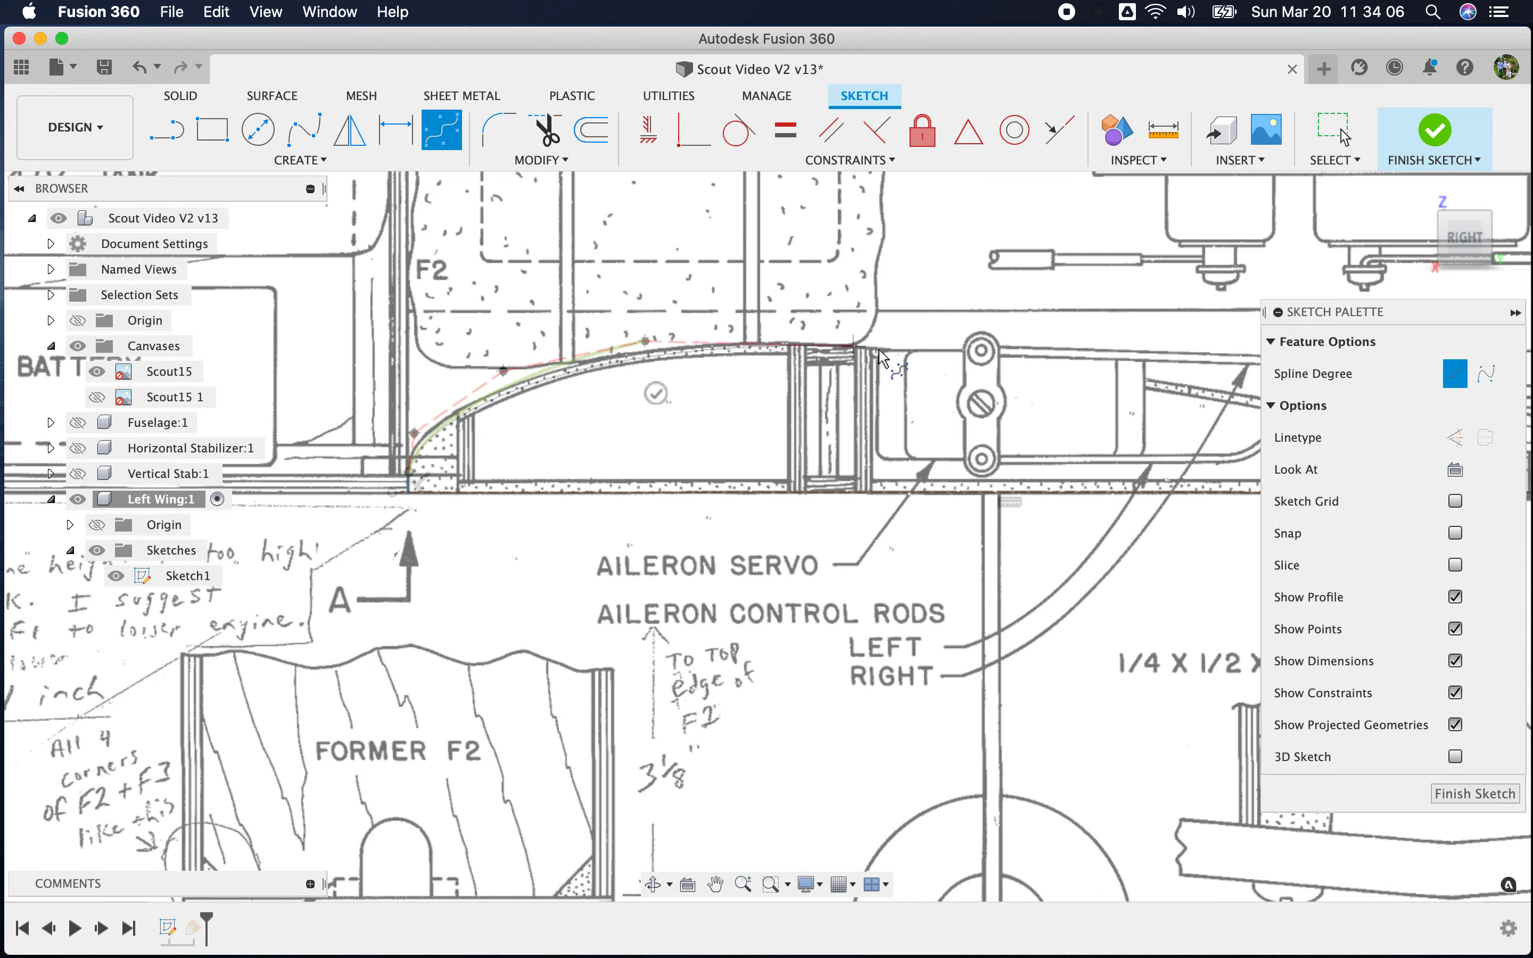
{"action": "left_click", "coordinate": [926, 339]}
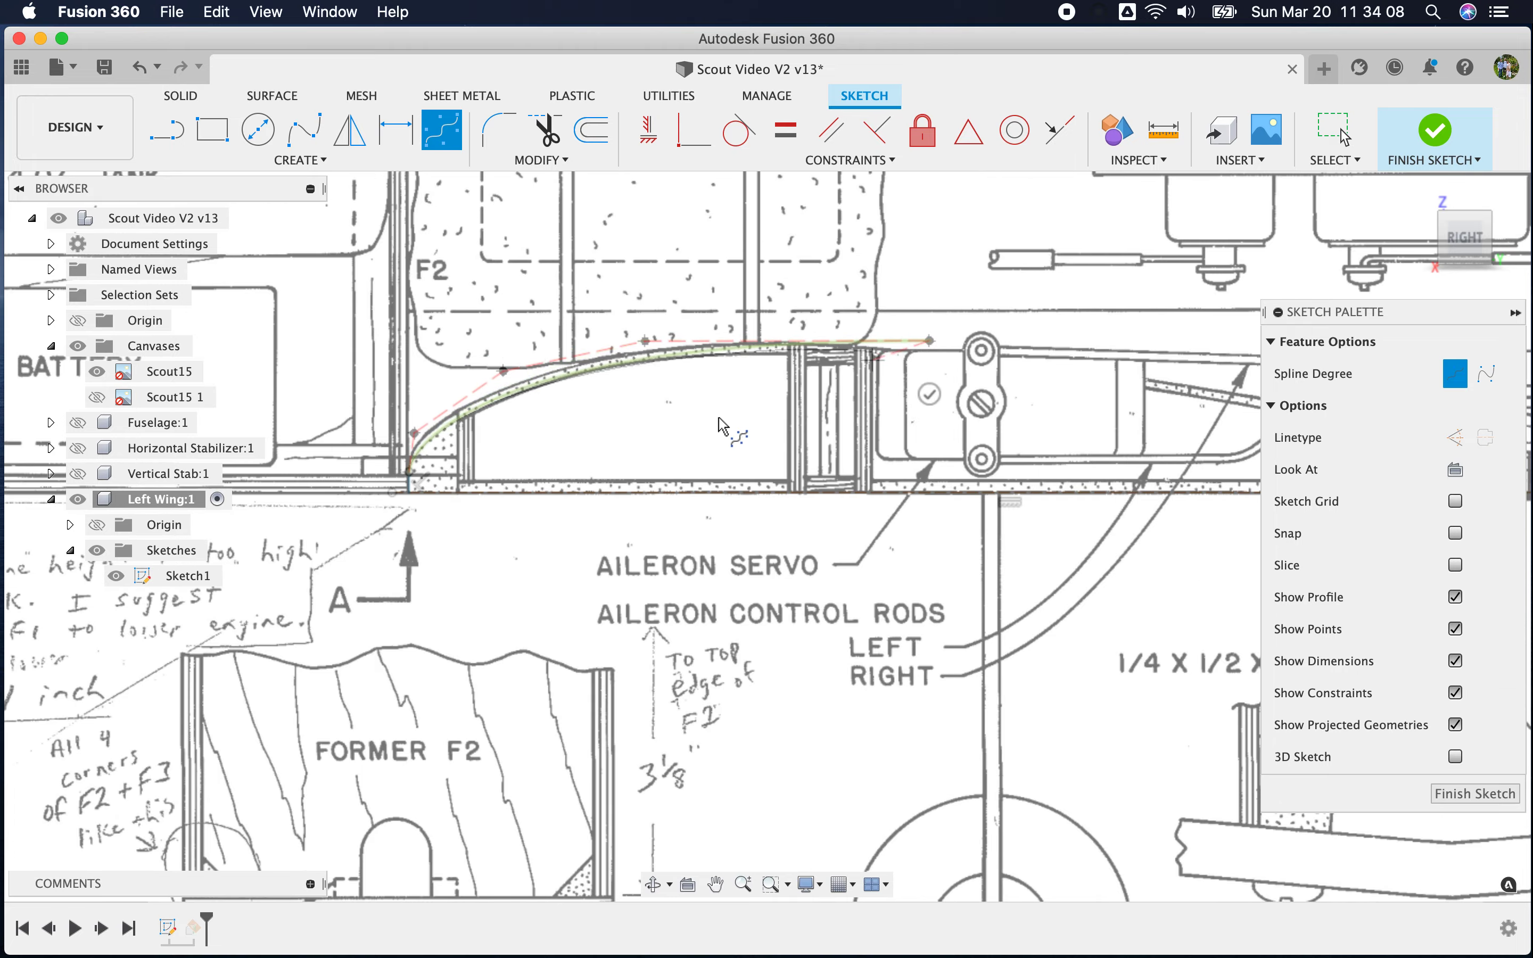
{"action": "scroll", "coordinate": [853, 483], "scroll_direction": "down", "scroll_amount": 5}
{"action": "scroll", "coordinate": [853, 483], "scroll_direction": "up", "scroll_amount": 5}
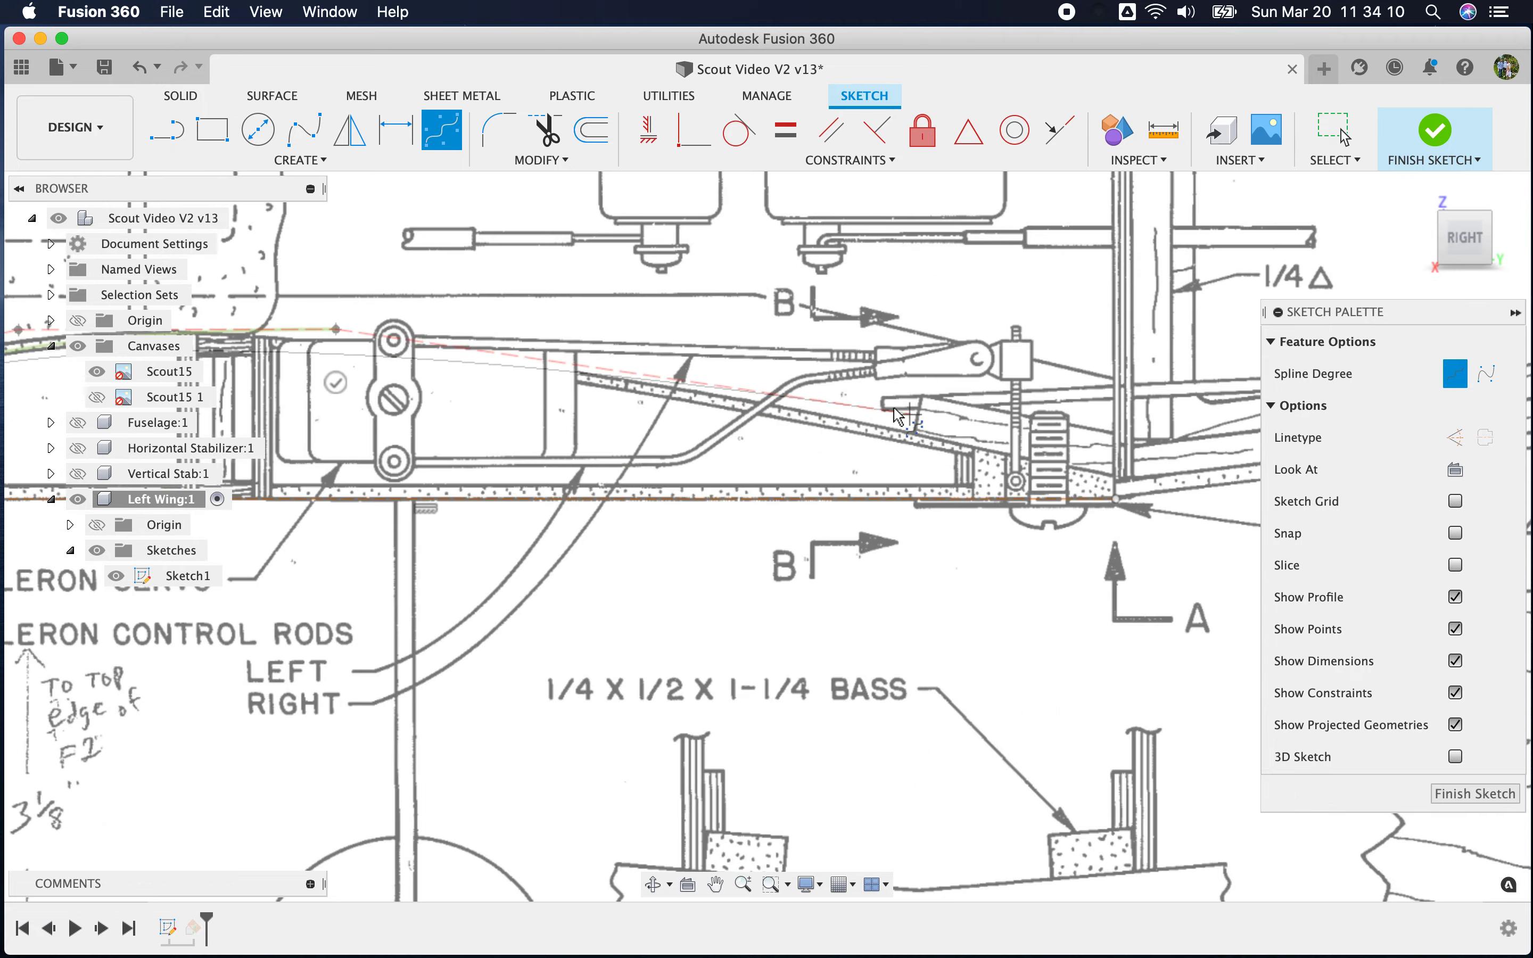
{"action": "left_click", "coordinate": [846, 402]}
{"action": "scroll", "coordinate": [1100, 488], "scroll_direction": "up", "scroll_amount": 5}
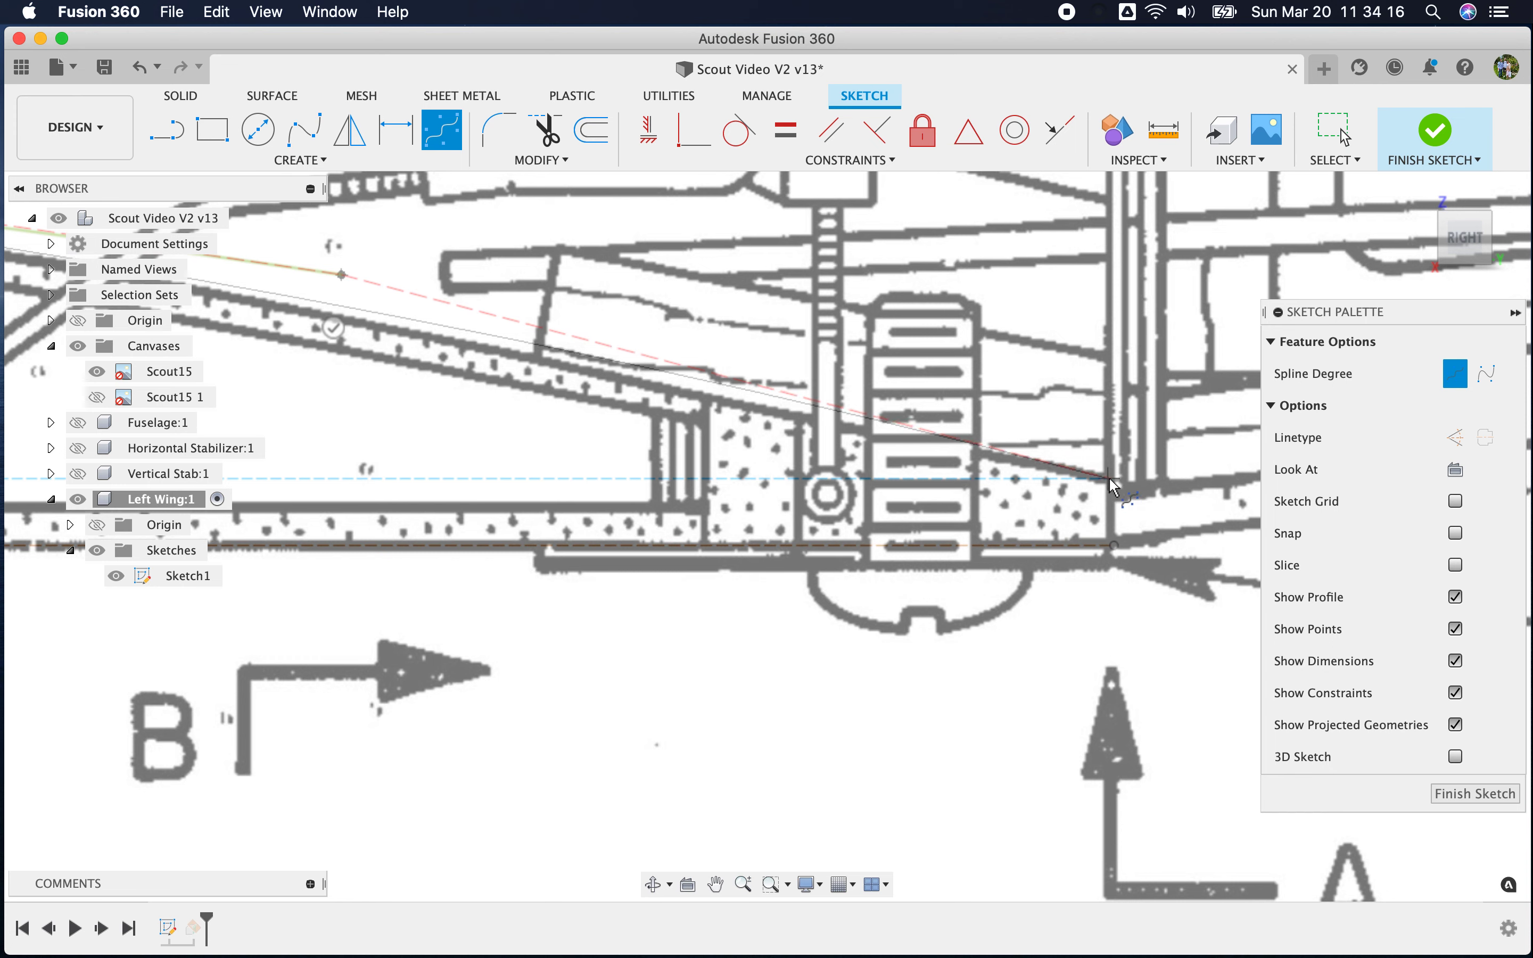
{"action": "left_click", "coordinate": [1108, 480]}
{"action": "left_click", "coordinate": [1094, 530]}
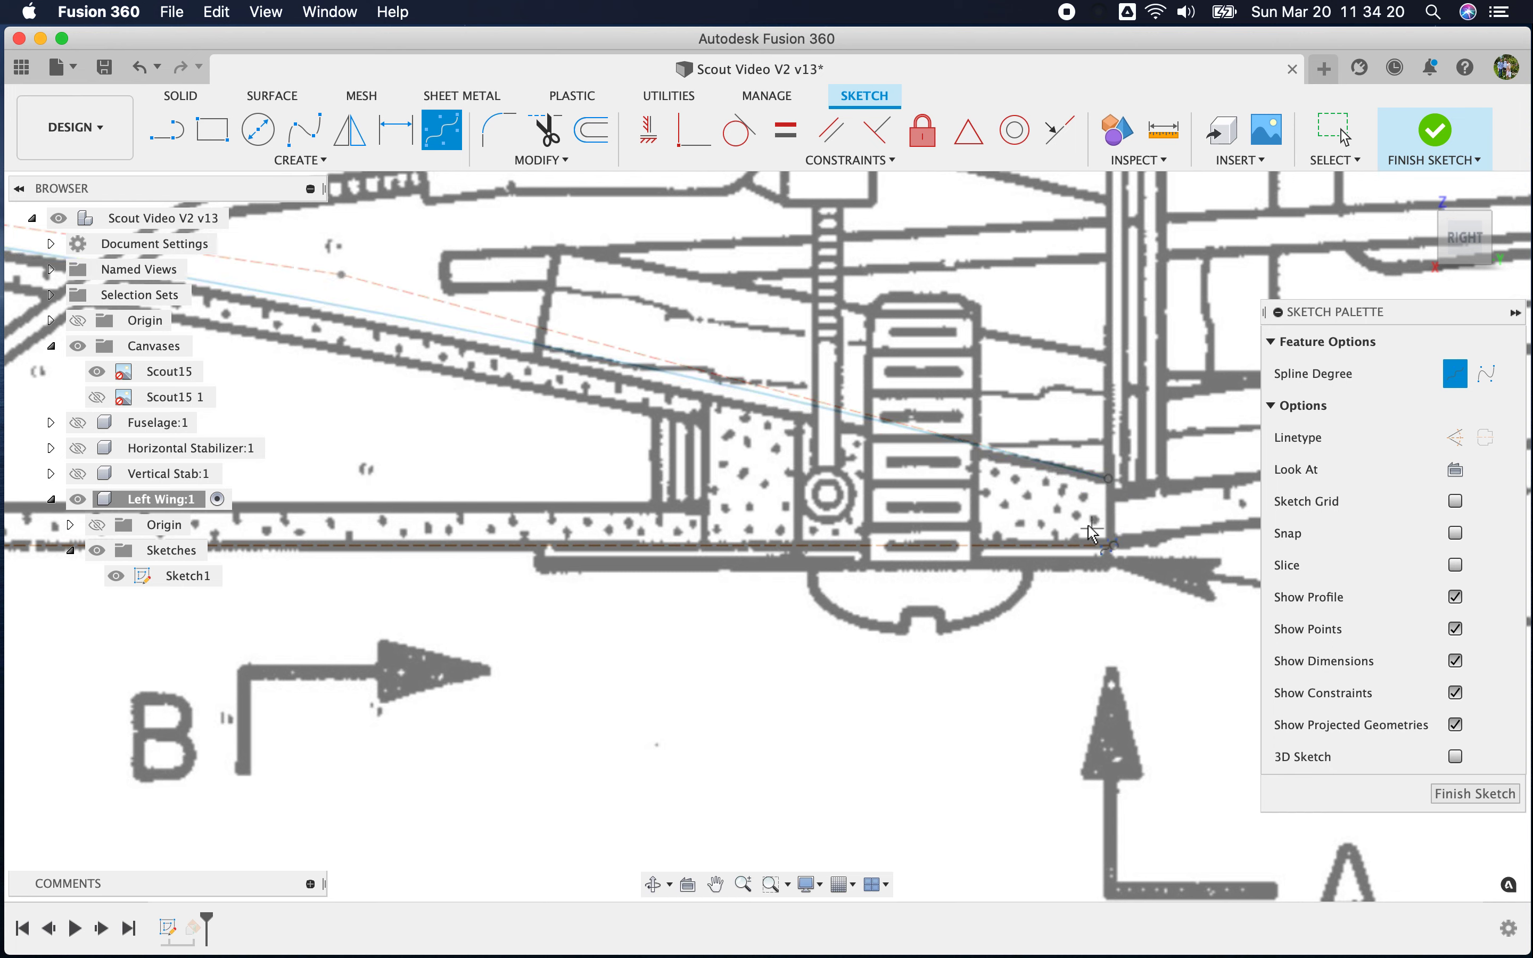
Sketch a vertical line down from the spline's trailing-edge end, extending past the reference line
{"action": "left_click", "coordinate": [180, 130]}
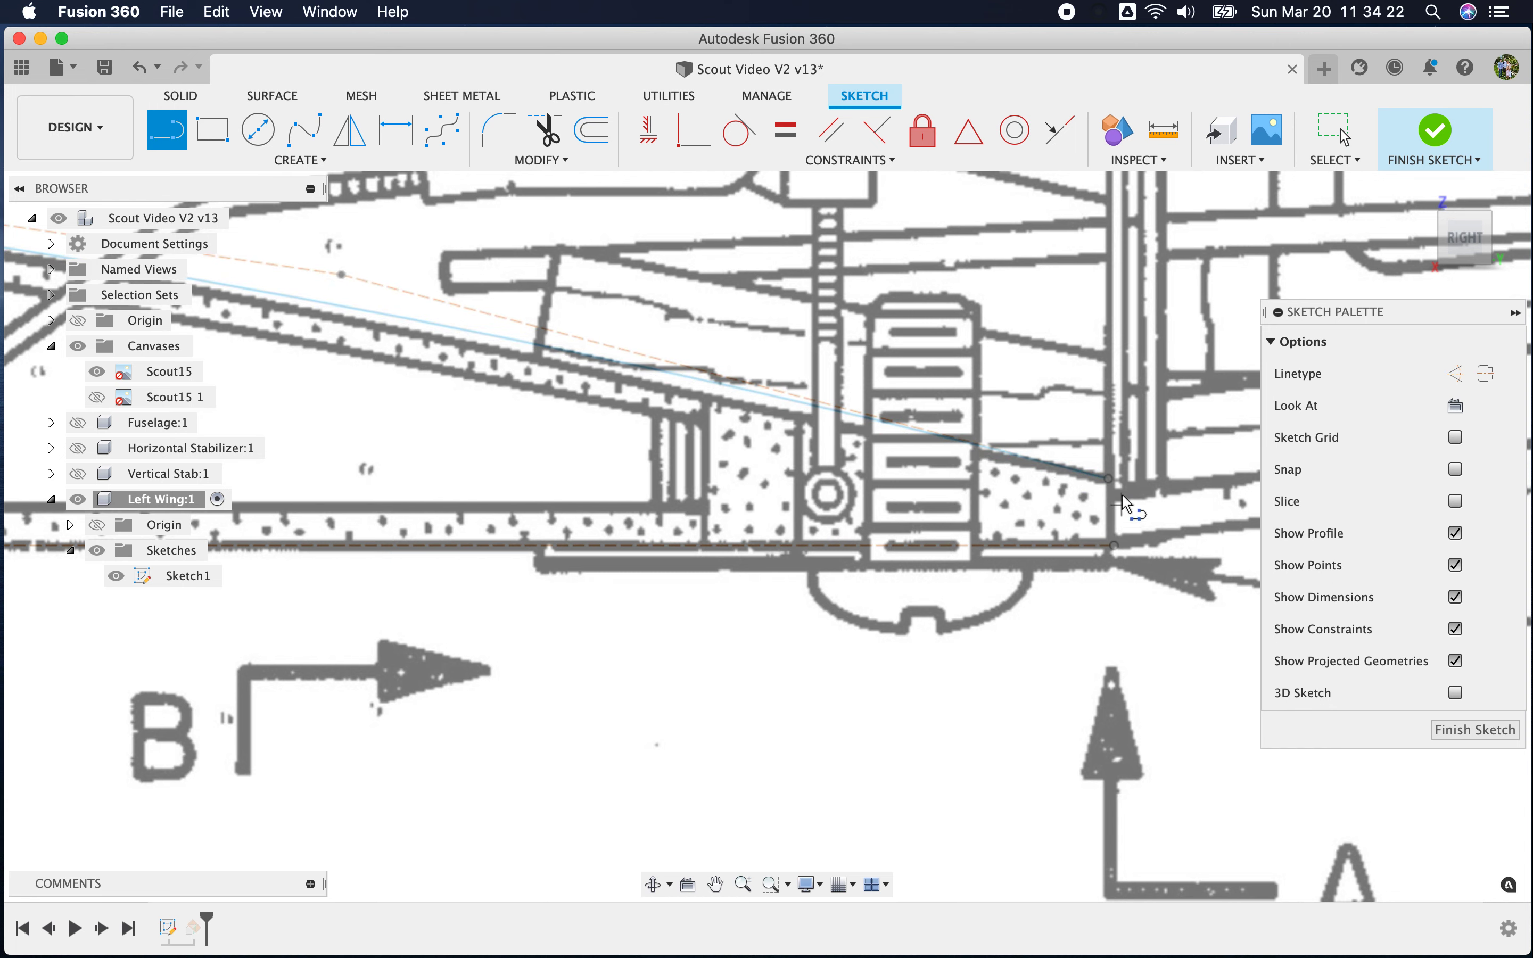
{"action": "left_click", "coordinate": [1109, 480]}
{"action": "left_click", "coordinate": [1109, 665]}
{"action": "left_click", "coordinate": [1055, 664]}
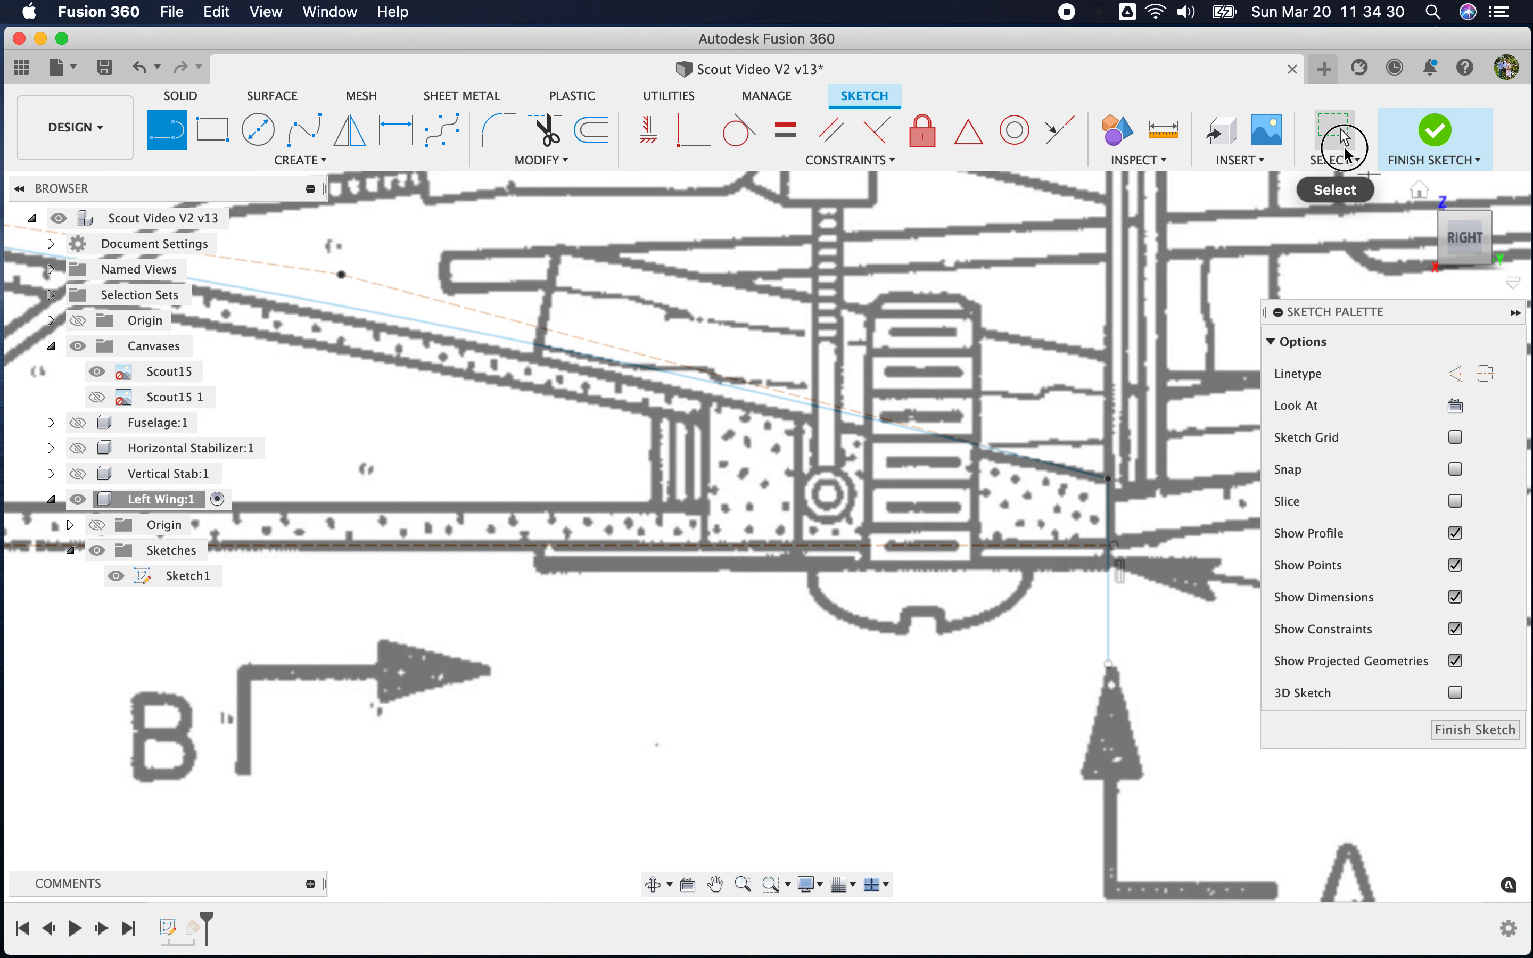
Convert the reference line along the wing's bottom from construction to normal linetype
{"action": "left_click", "coordinate": [1333, 130]}
{"action": "left_click", "coordinate": [1087, 546]}
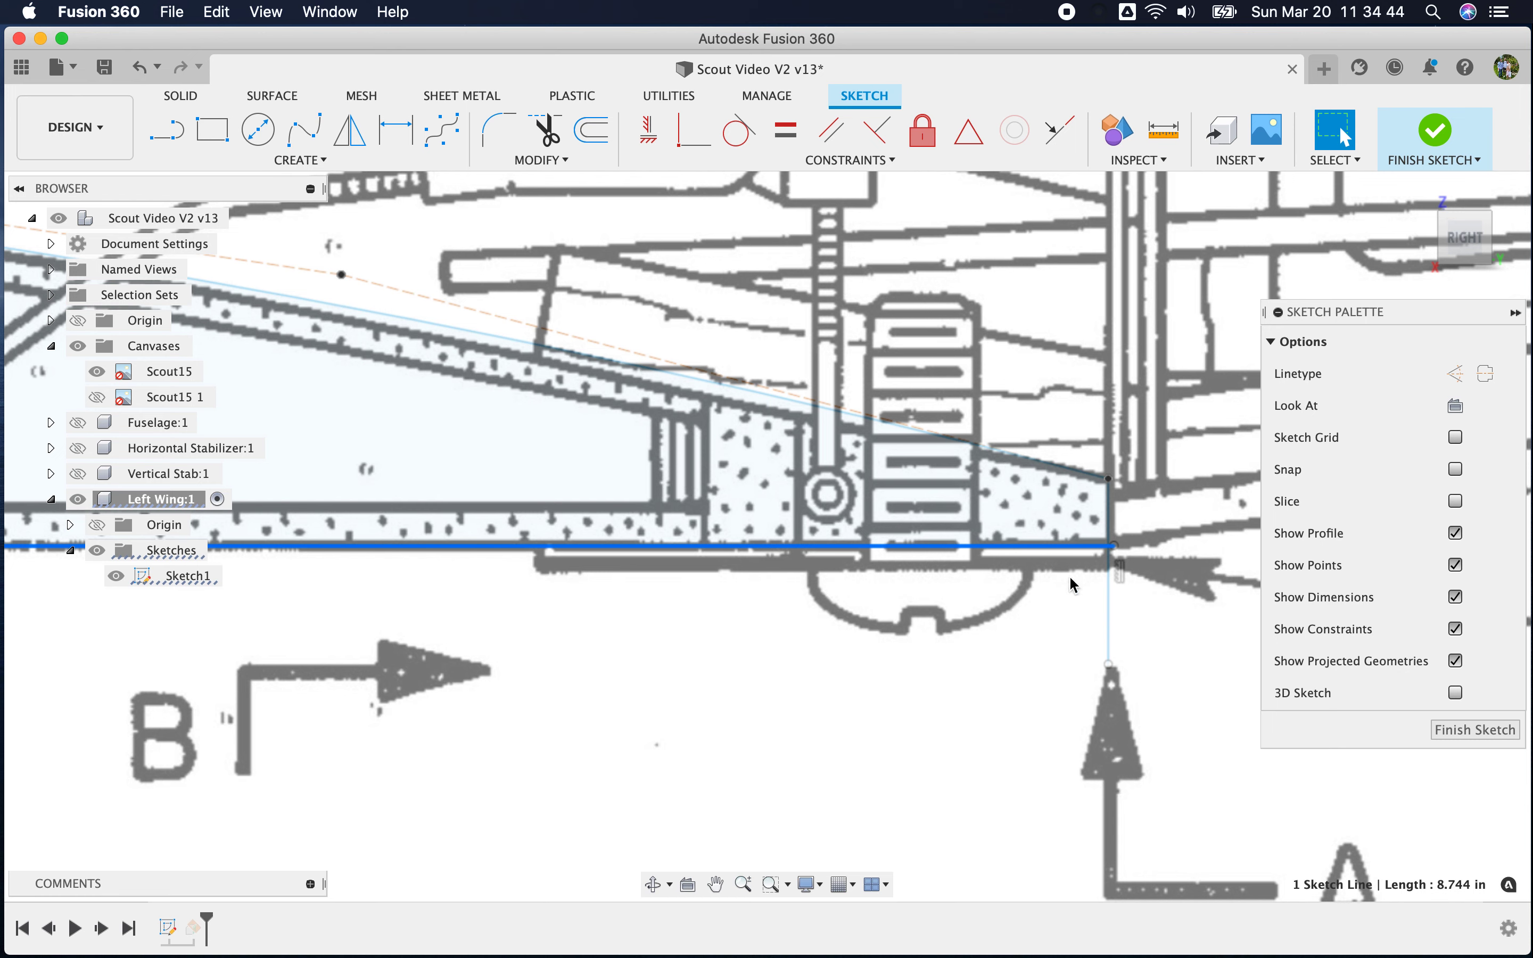
{"action": "scroll", "coordinate": [1070, 536], "scroll_direction": "up", "scroll_amount": 5}
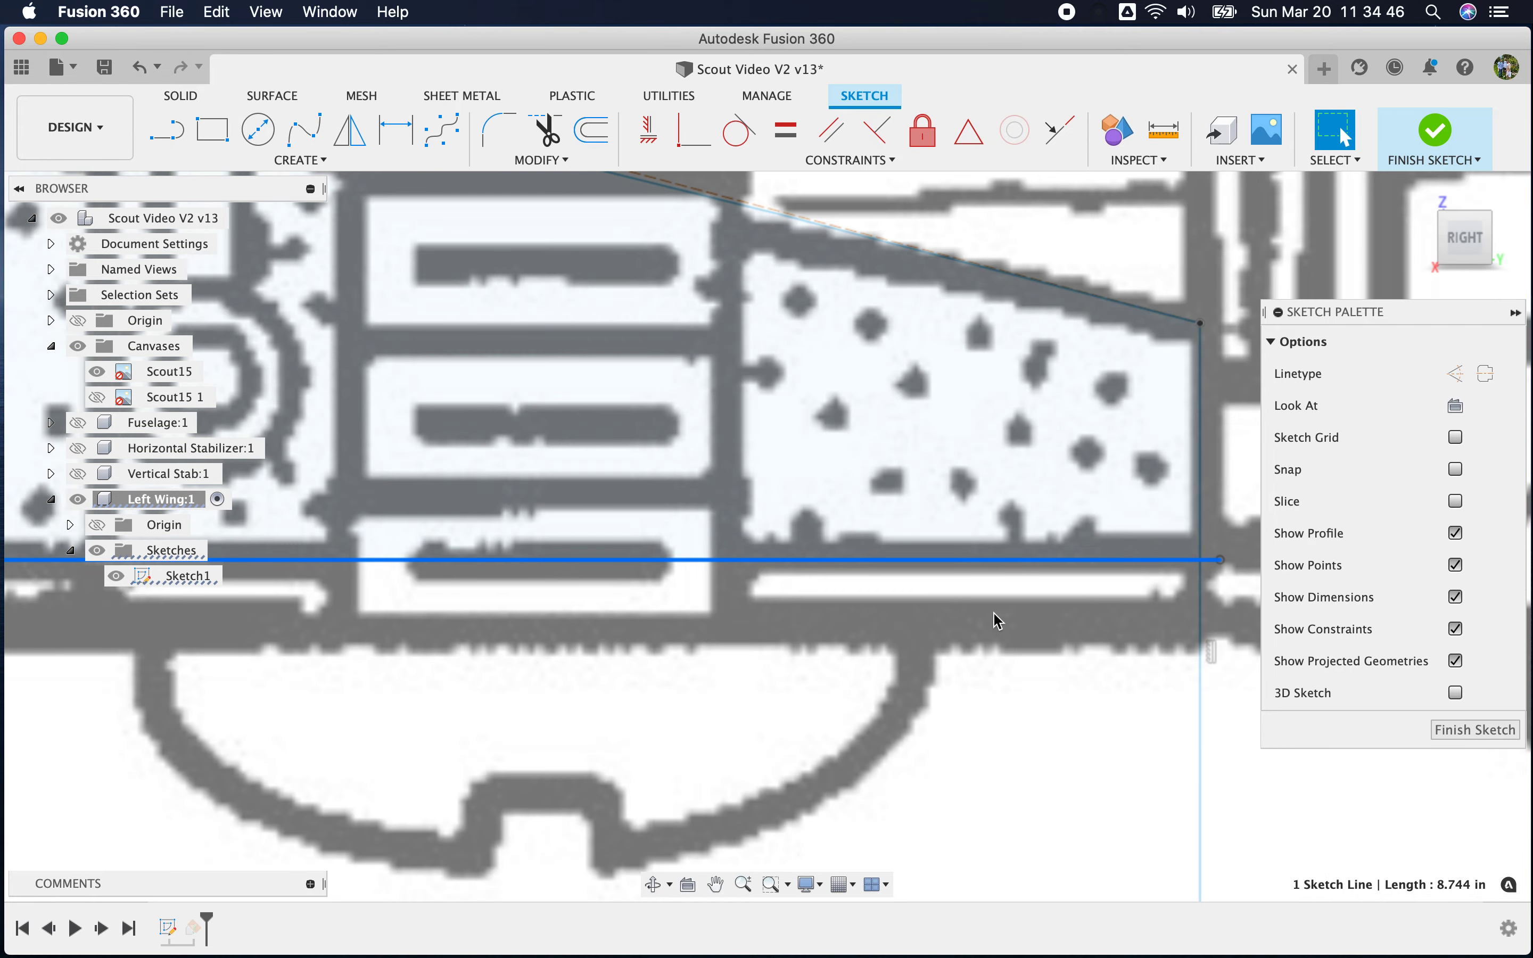
{"action": "key", "text": "x"}
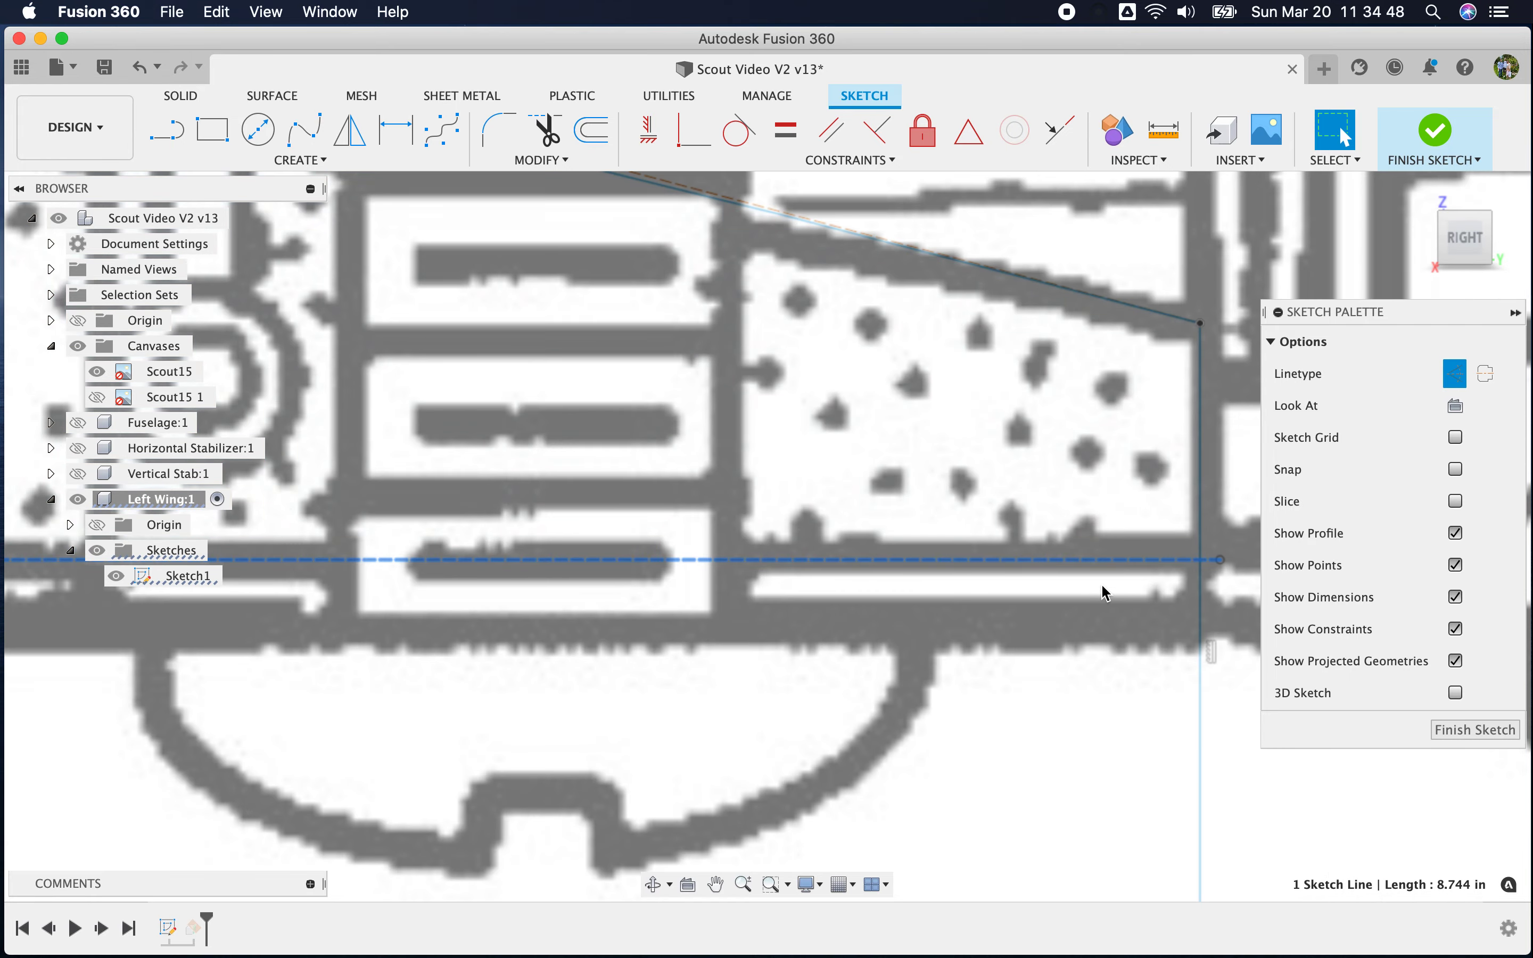
{"action": "key", "text": "x"}
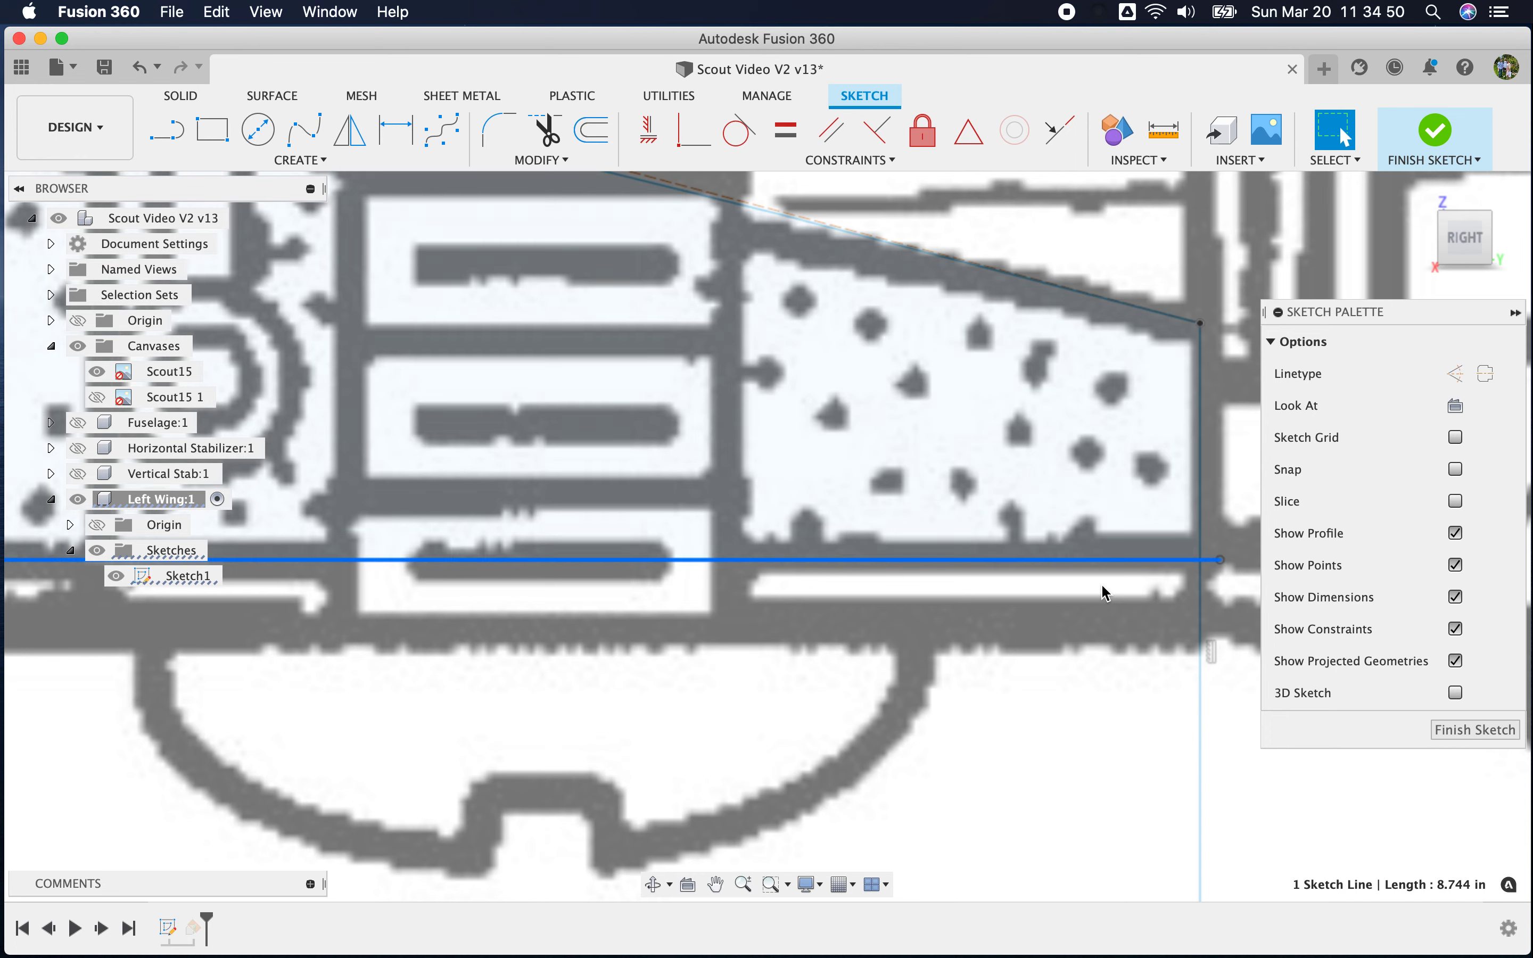
{"action": "scroll", "coordinate": [1105, 593], "scroll_direction": "down", "scroll_amount": 5}
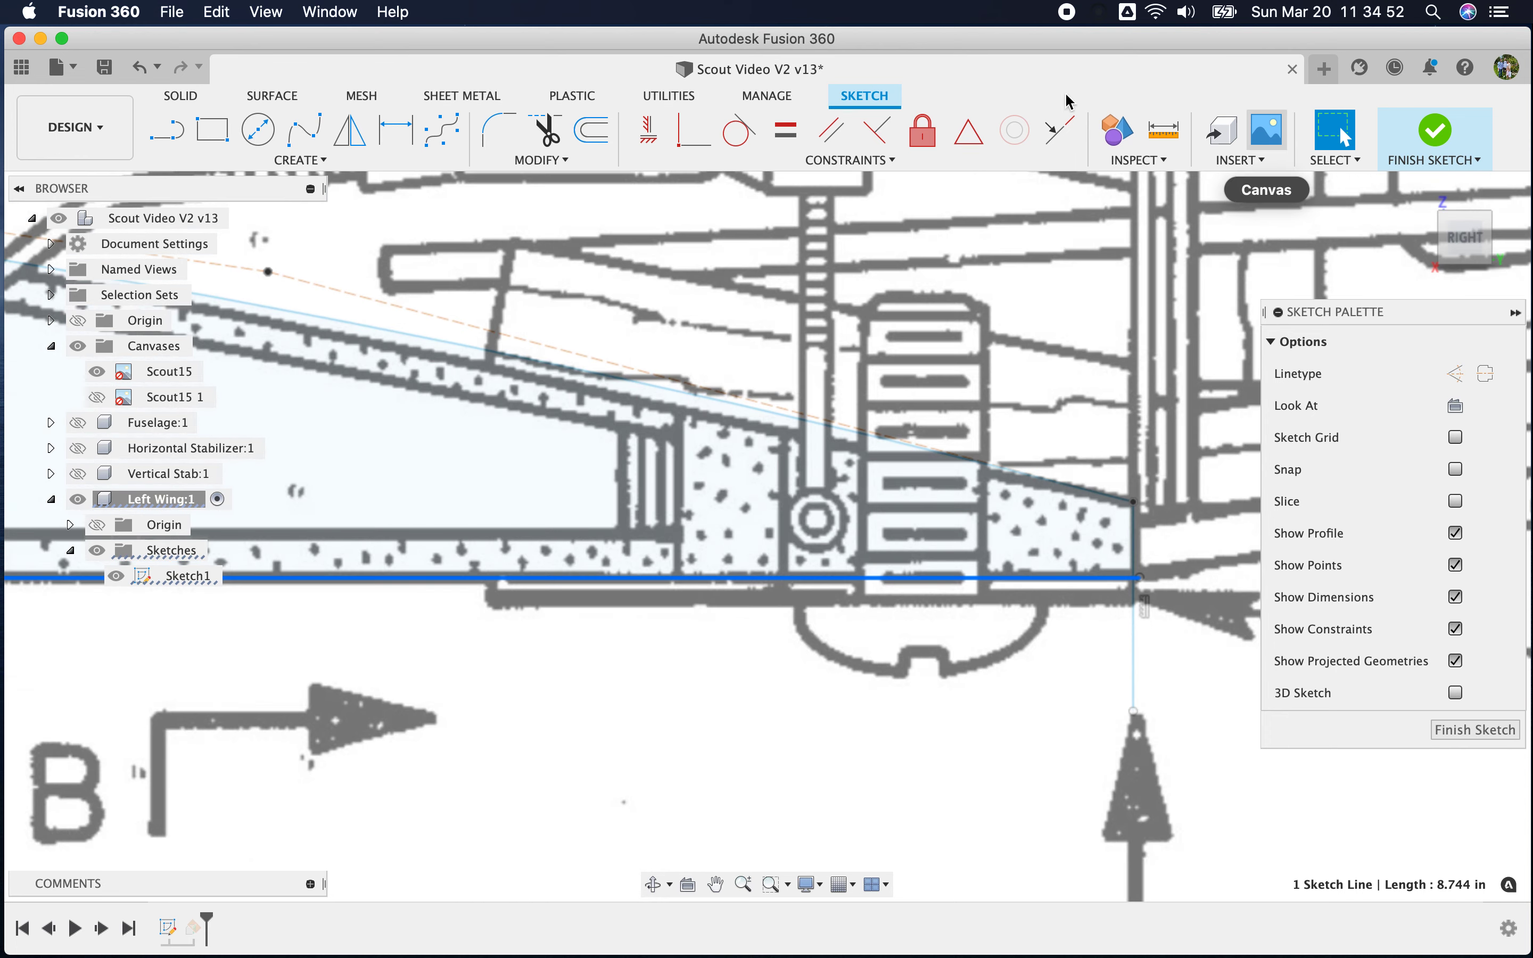
Try to trim the wing's bottom line and the trailing-edge line's overhang below it, and undo the trims
{"action": "left_click", "coordinate": [545, 129]}
{"action": "left_click", "coordinate": [962, 578]}
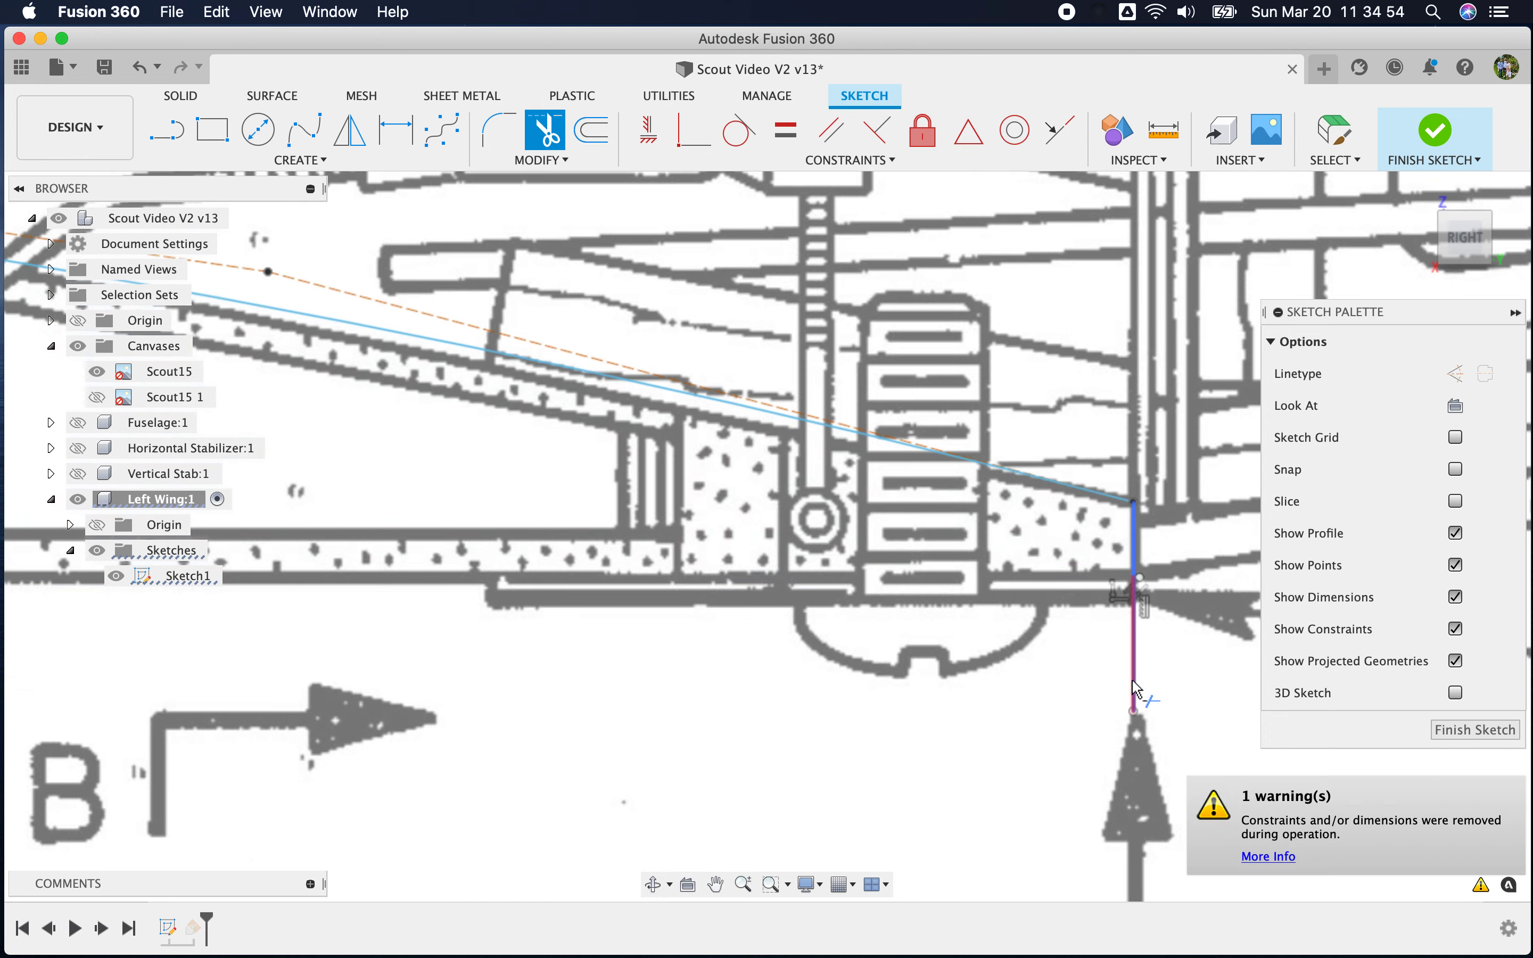
{"action": "left_click", "coordinate": [1133, 653]}
{"action": "scroll", "coordinate": [1129, 585], "scroll_direction": "up", "scroll_amount": 5}
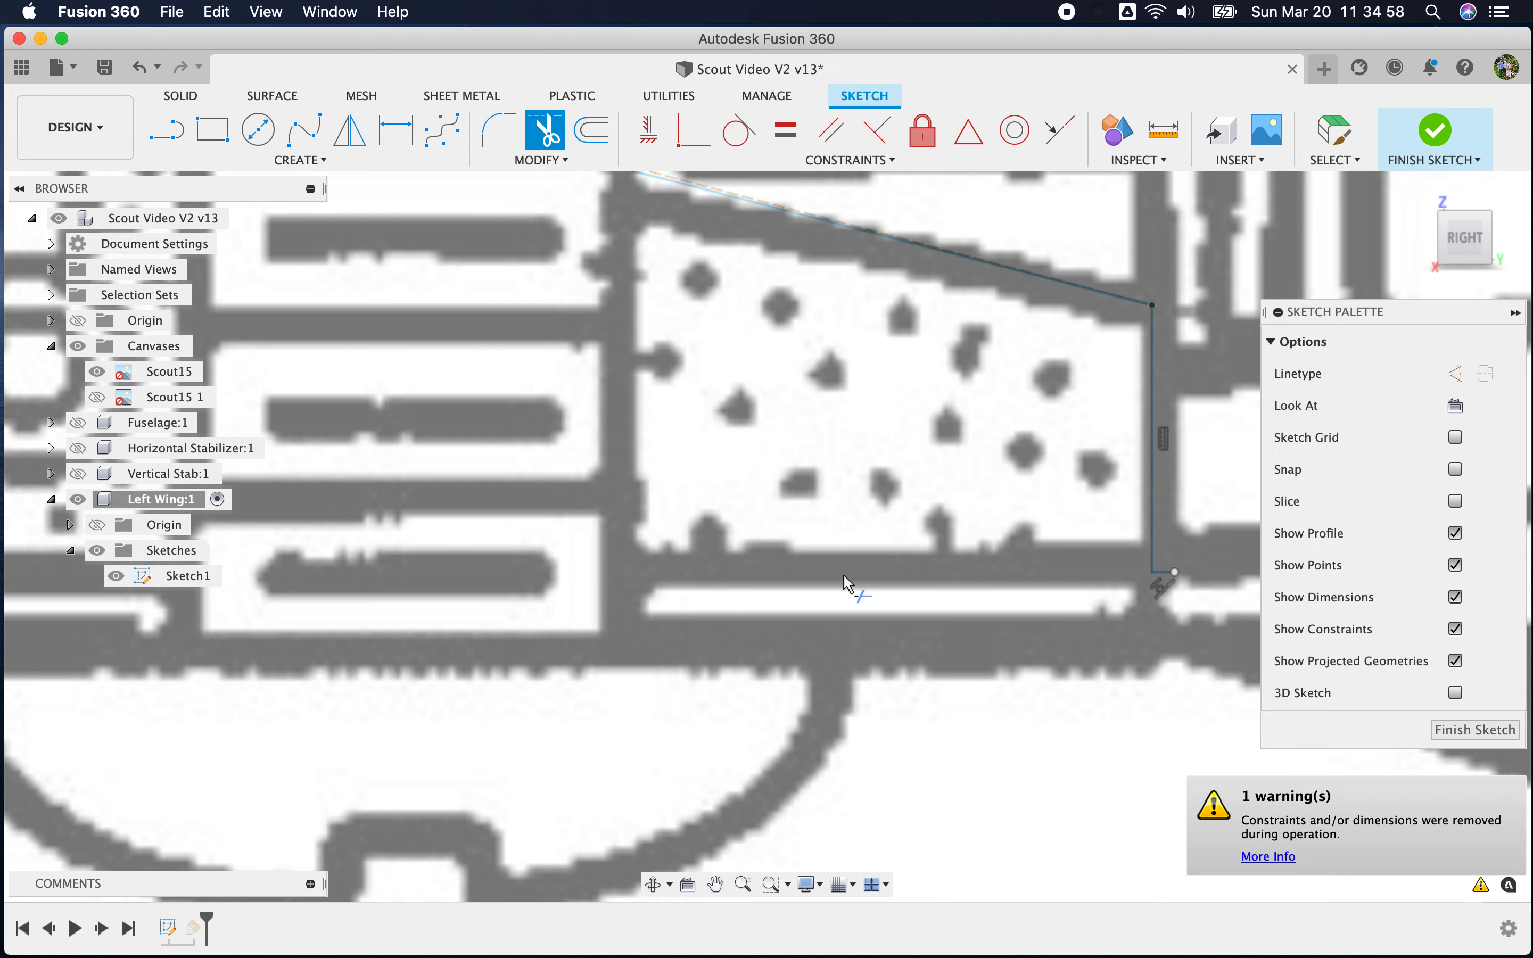
{"action": "left_click", "coordinate": [1070, 712]}
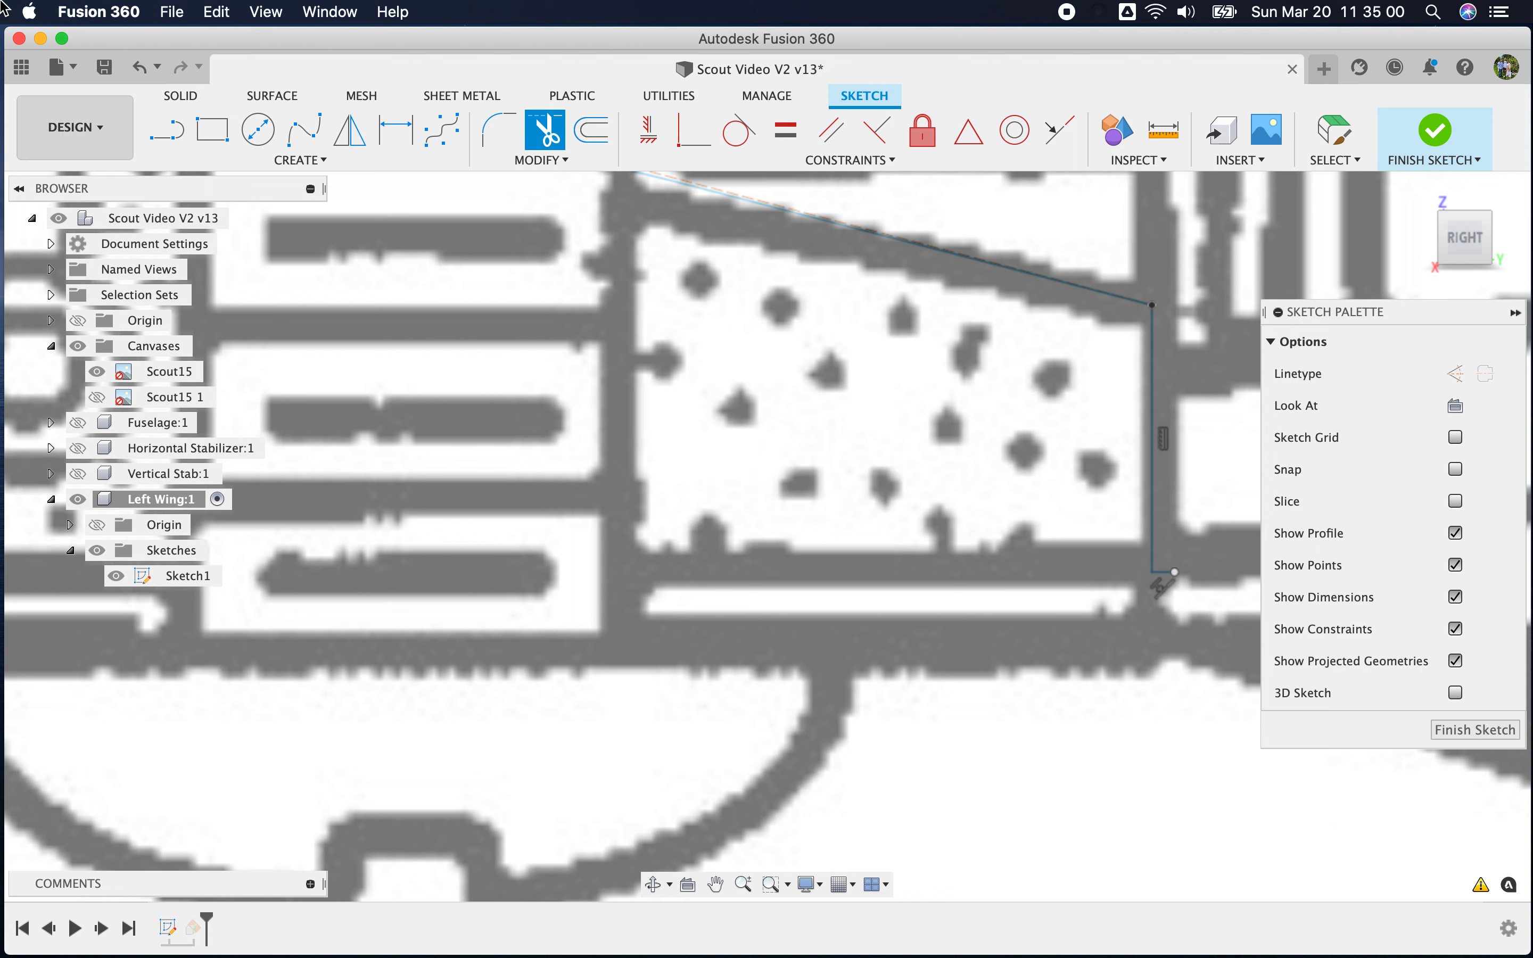
{"action": "key", "text": "Escape"}
{"action": "left_click", "coordinate": [149, 77]}
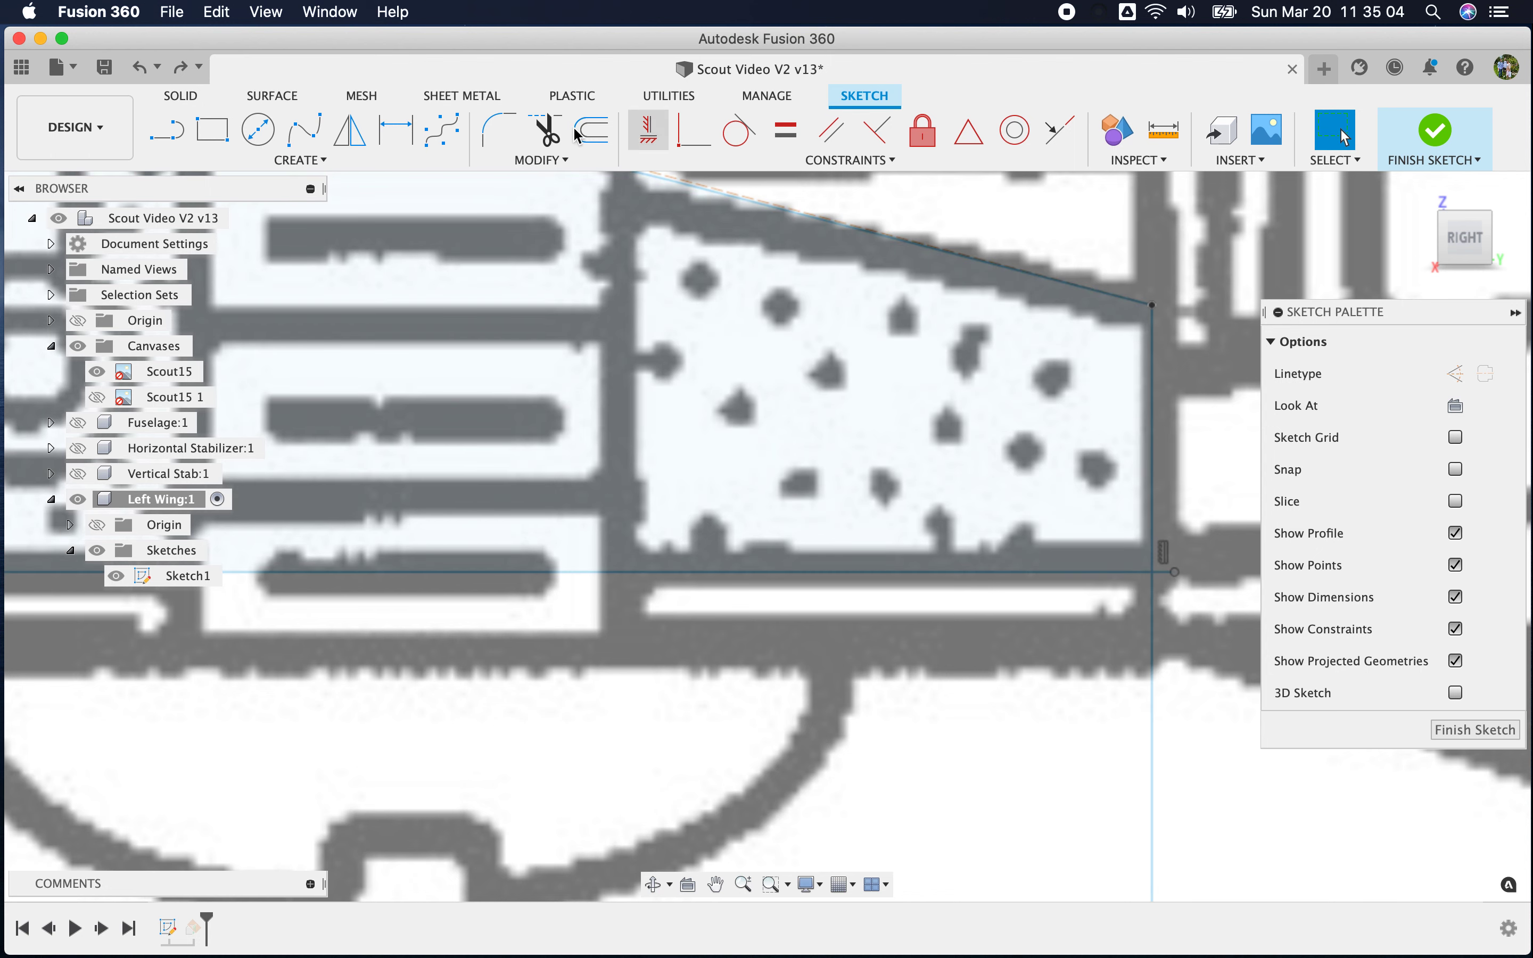
Trim the bottom line's overhangs beyond the trailing and leading edges and the trailing-edge line's excess below the wing
{"action": "key", "text": "t"}
{"action": "left_click", "coordinate": [1164, 573]}
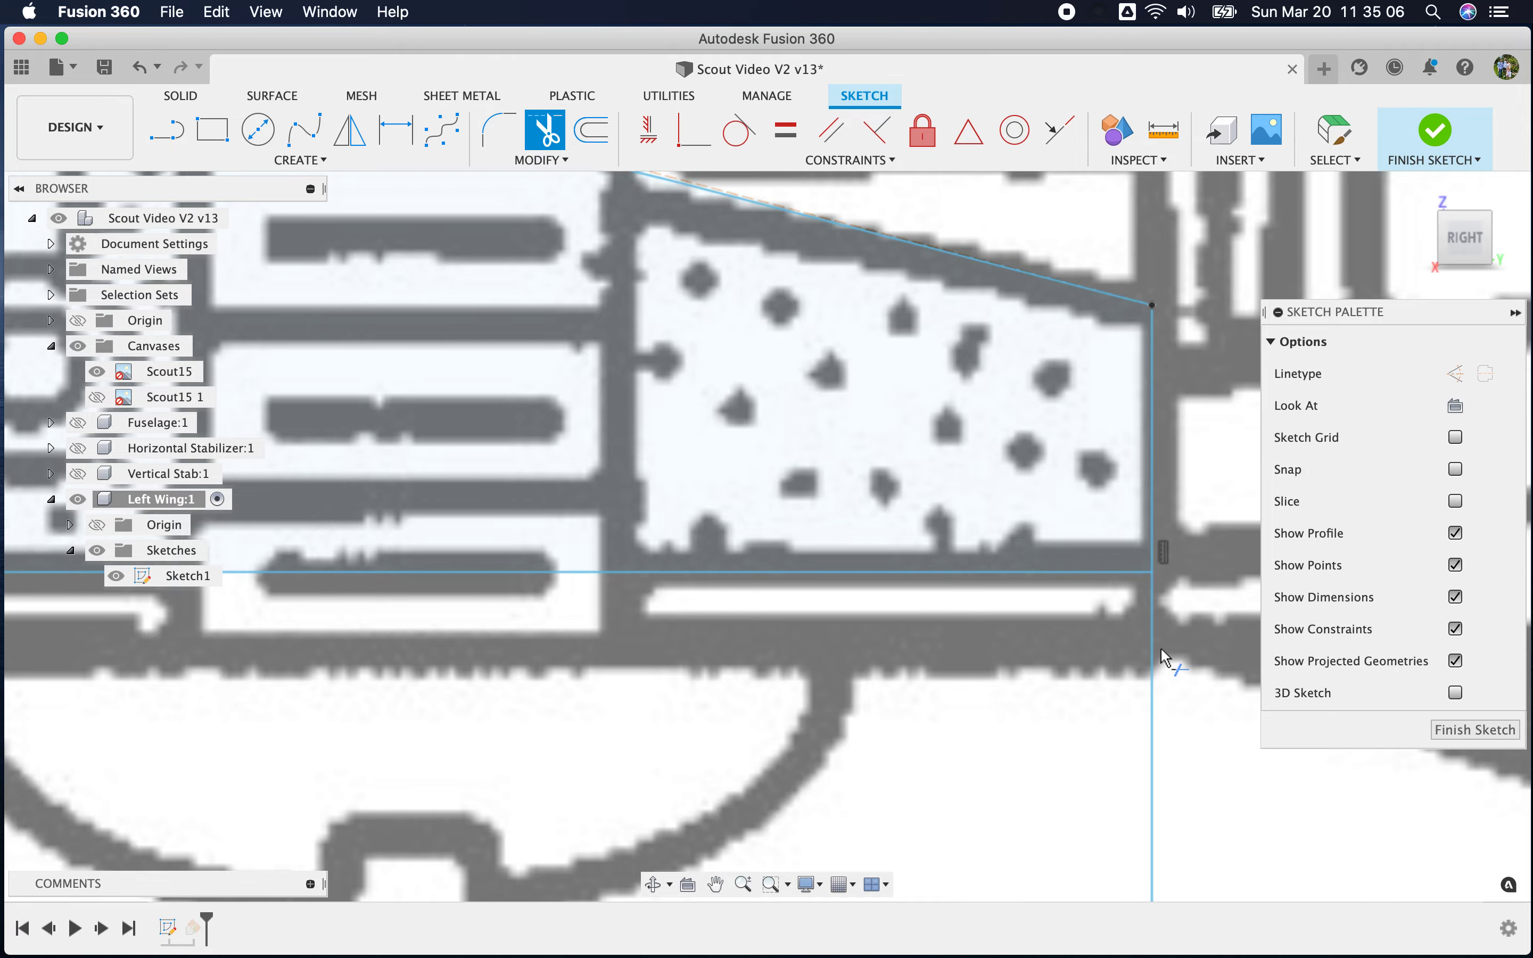
{"action": "left_click", "coordinate": [1153, 659]}
{"action": "scroll", "coordinate": [1136, 780], "scroll_direction": "down", "scroll_amount": 10}
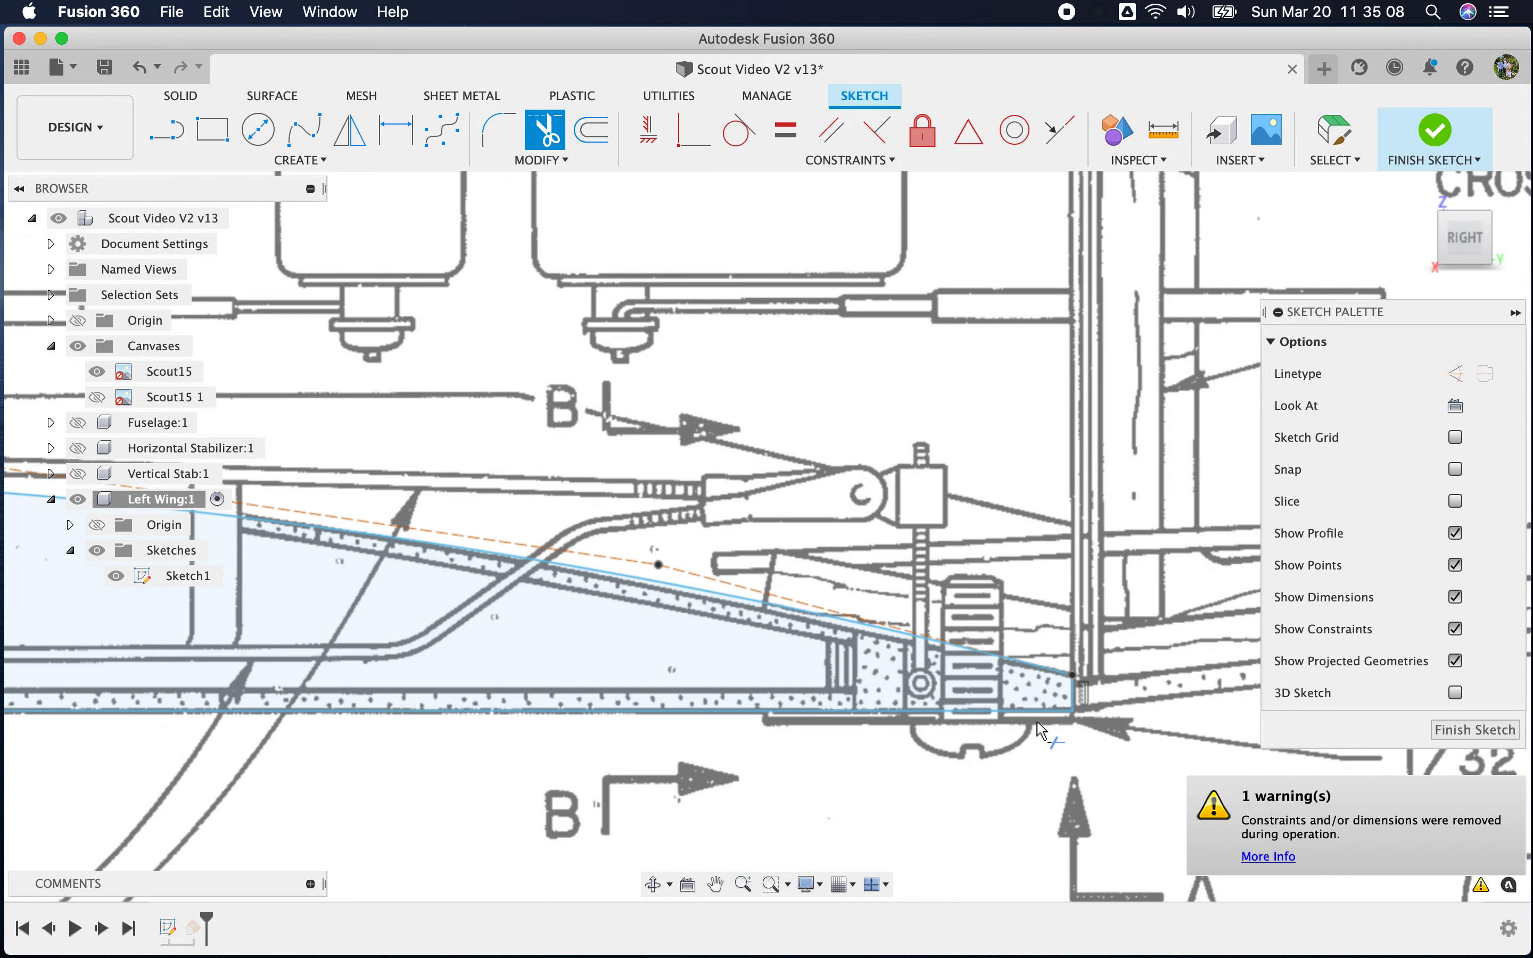
{"action": "scroll", "coordinate": [424, 553], "scroll_direction": "up", "scroll_amount": 10}
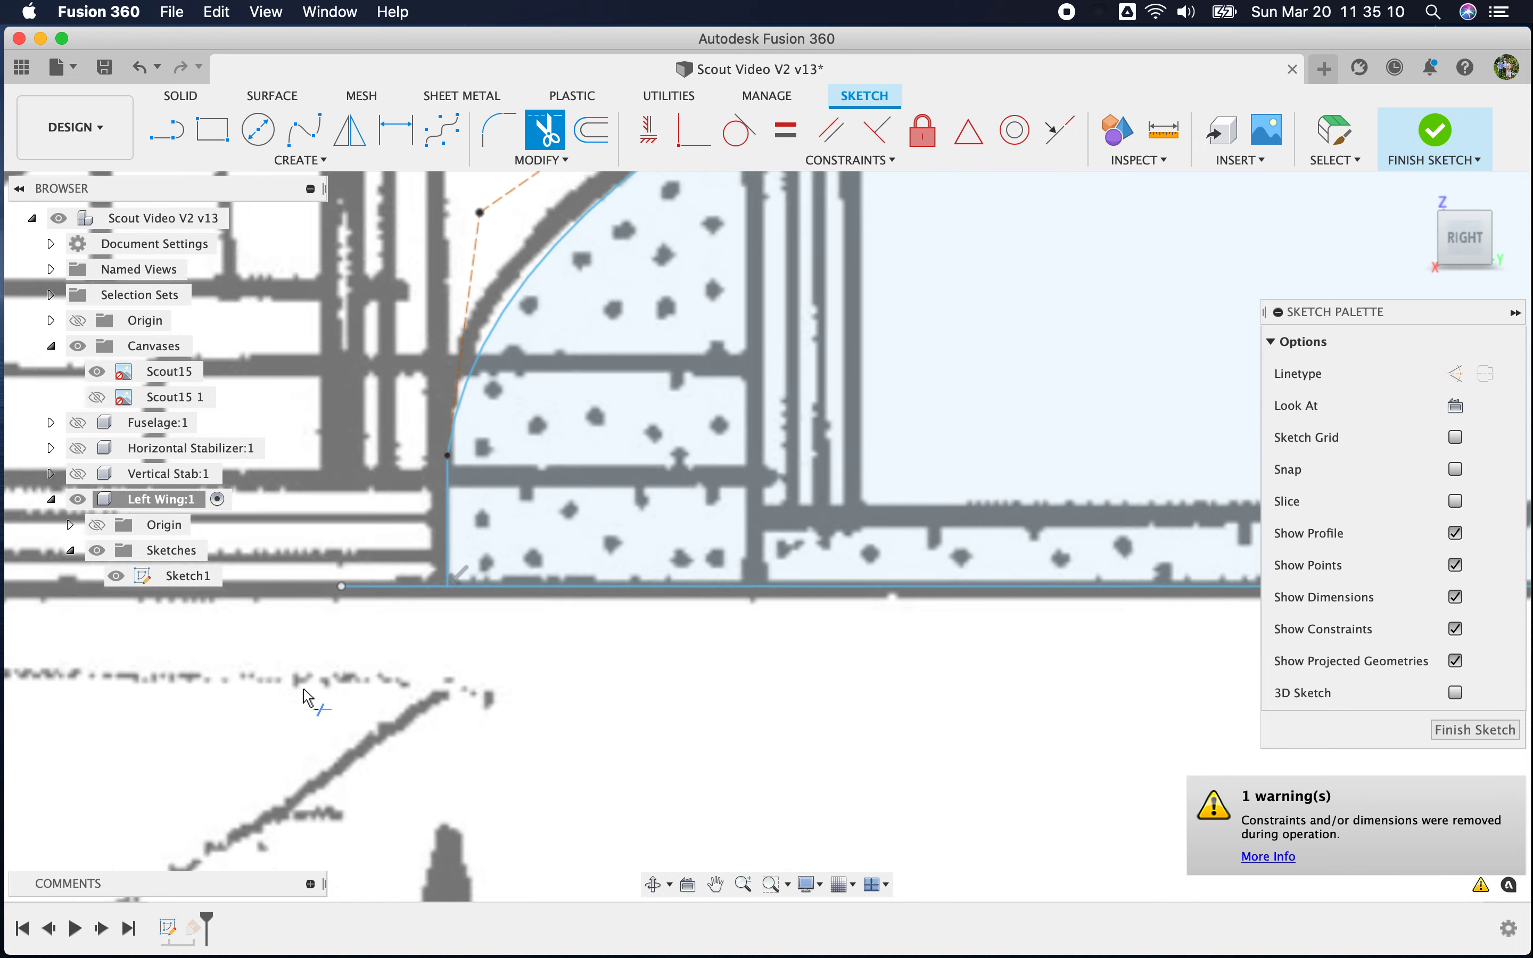
{"action": "left_click", "coordinate": [424, 574]}
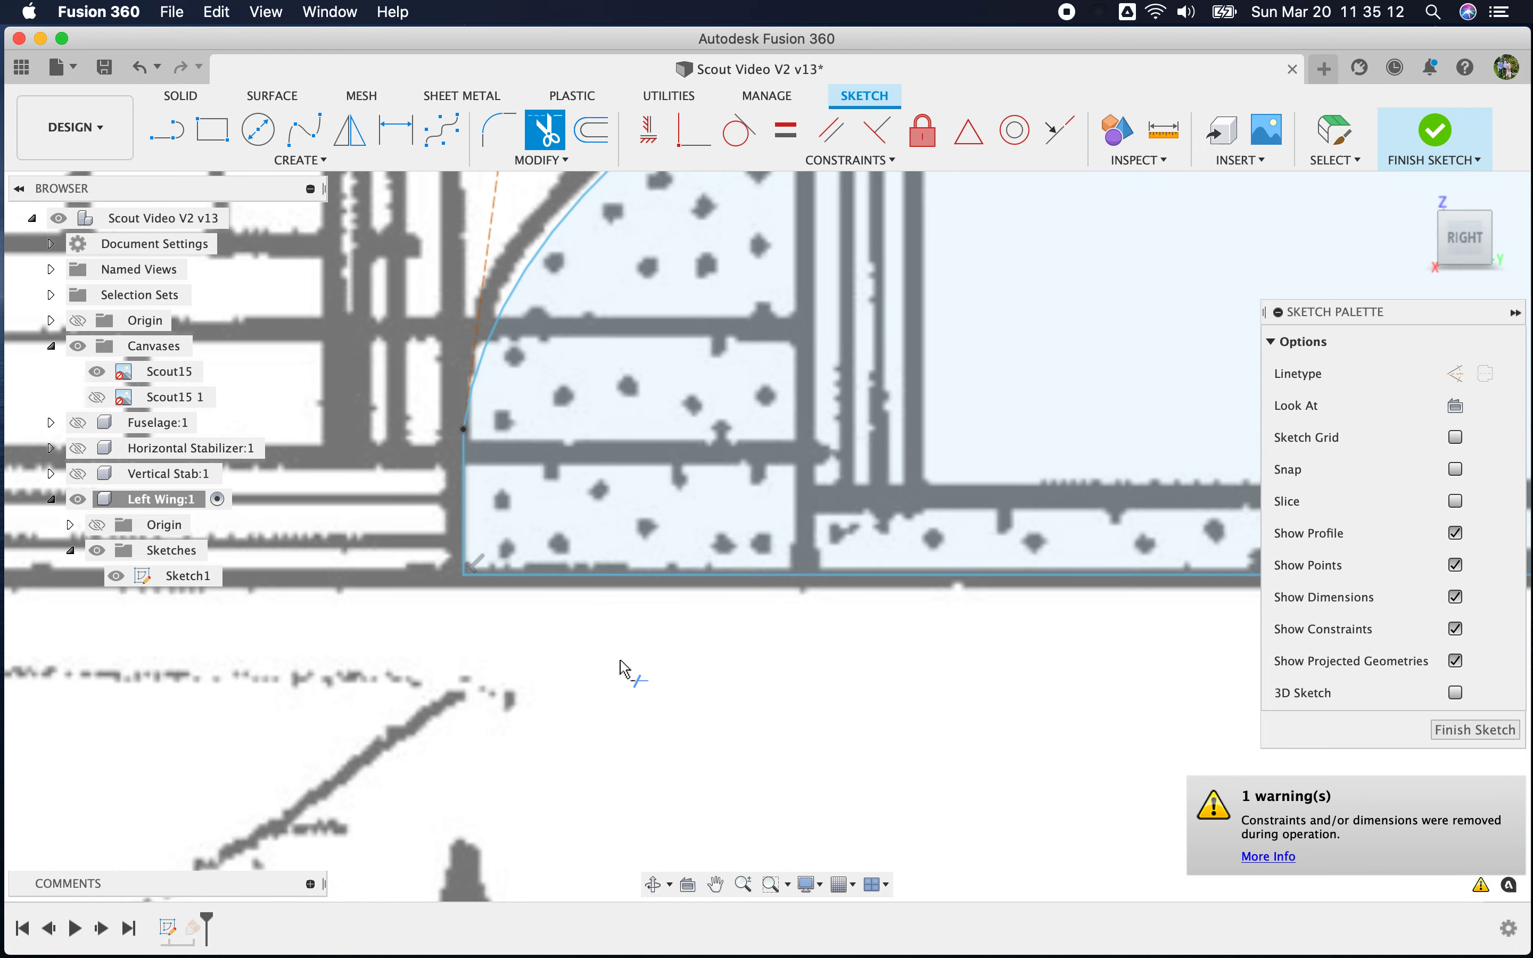
{"action": "scroll", "coordinate": [589, 678], "scroll_direction": "down", "scroll_amount": 3}
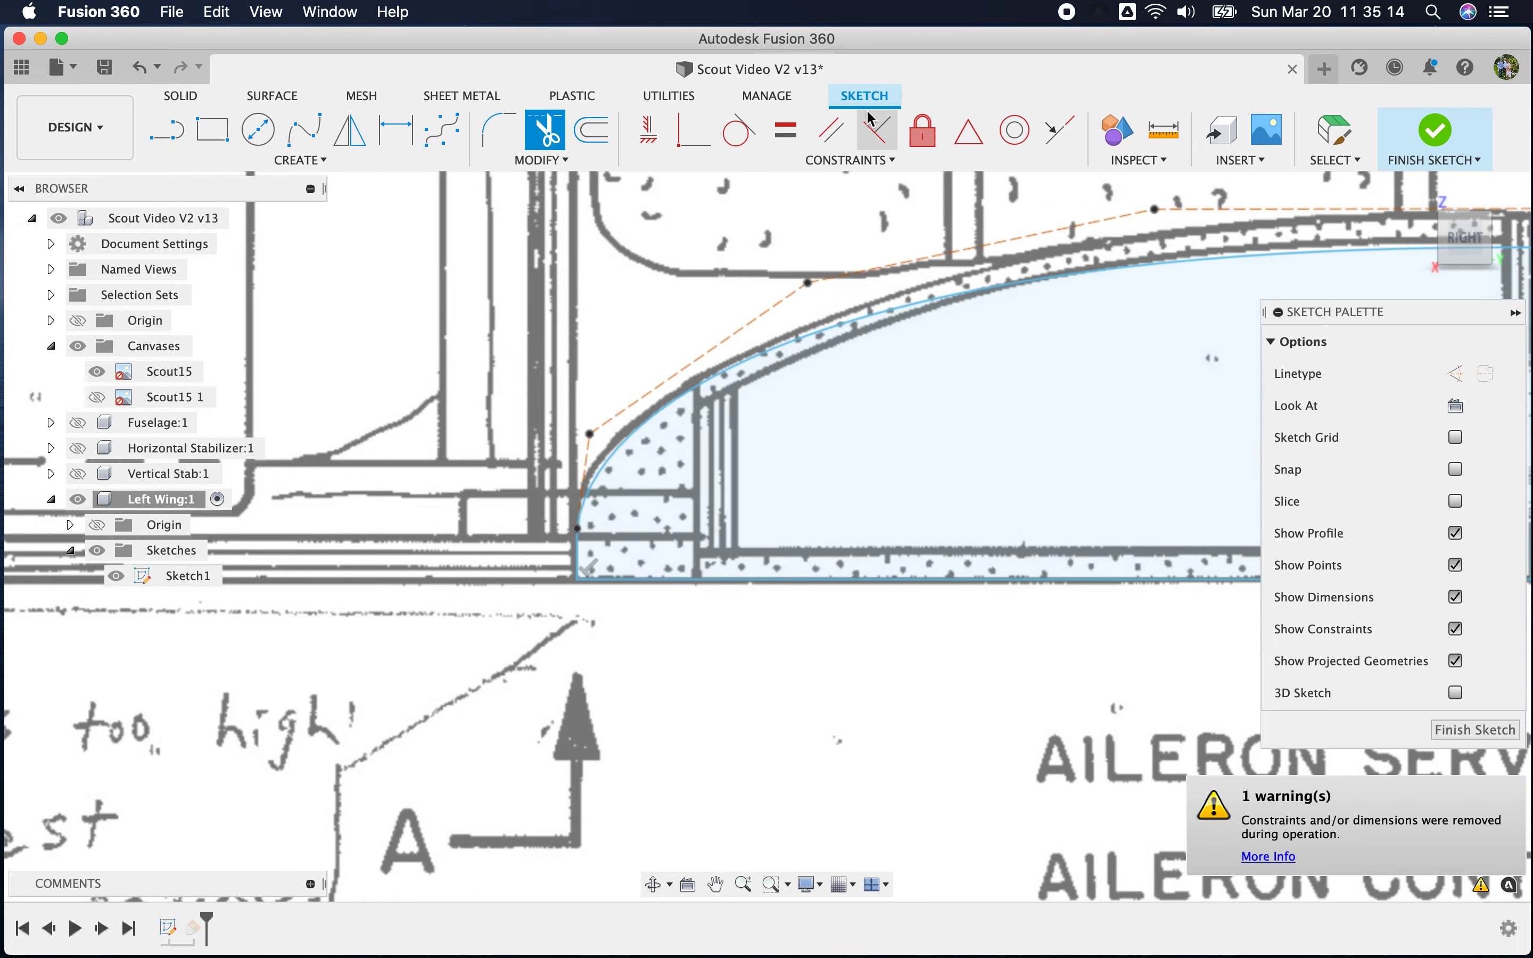
Move the spline's first two control points to about Y -2.96, Z -2.89 in and Y -2.23, Z -2.49 in to follow the nose curve
{"action": "left_click", "coordinate": [1343, 136]}
{"action": "scroll", "coordinate": [640, 472], "scroll_direction": "up", "scroll_amount": 5}
{"action": "left_click_drag", "start_coordinate": [546, 406], "coordinate": [520, 374]}
{"action": "scroll", "coordinate": [444, 478], "scroll_direction": "down", "scroll_amount": 8}
{"action": "scroll", "coordinate": [660, 418], "scroll_direction": "up", "scroll_amount": 6}
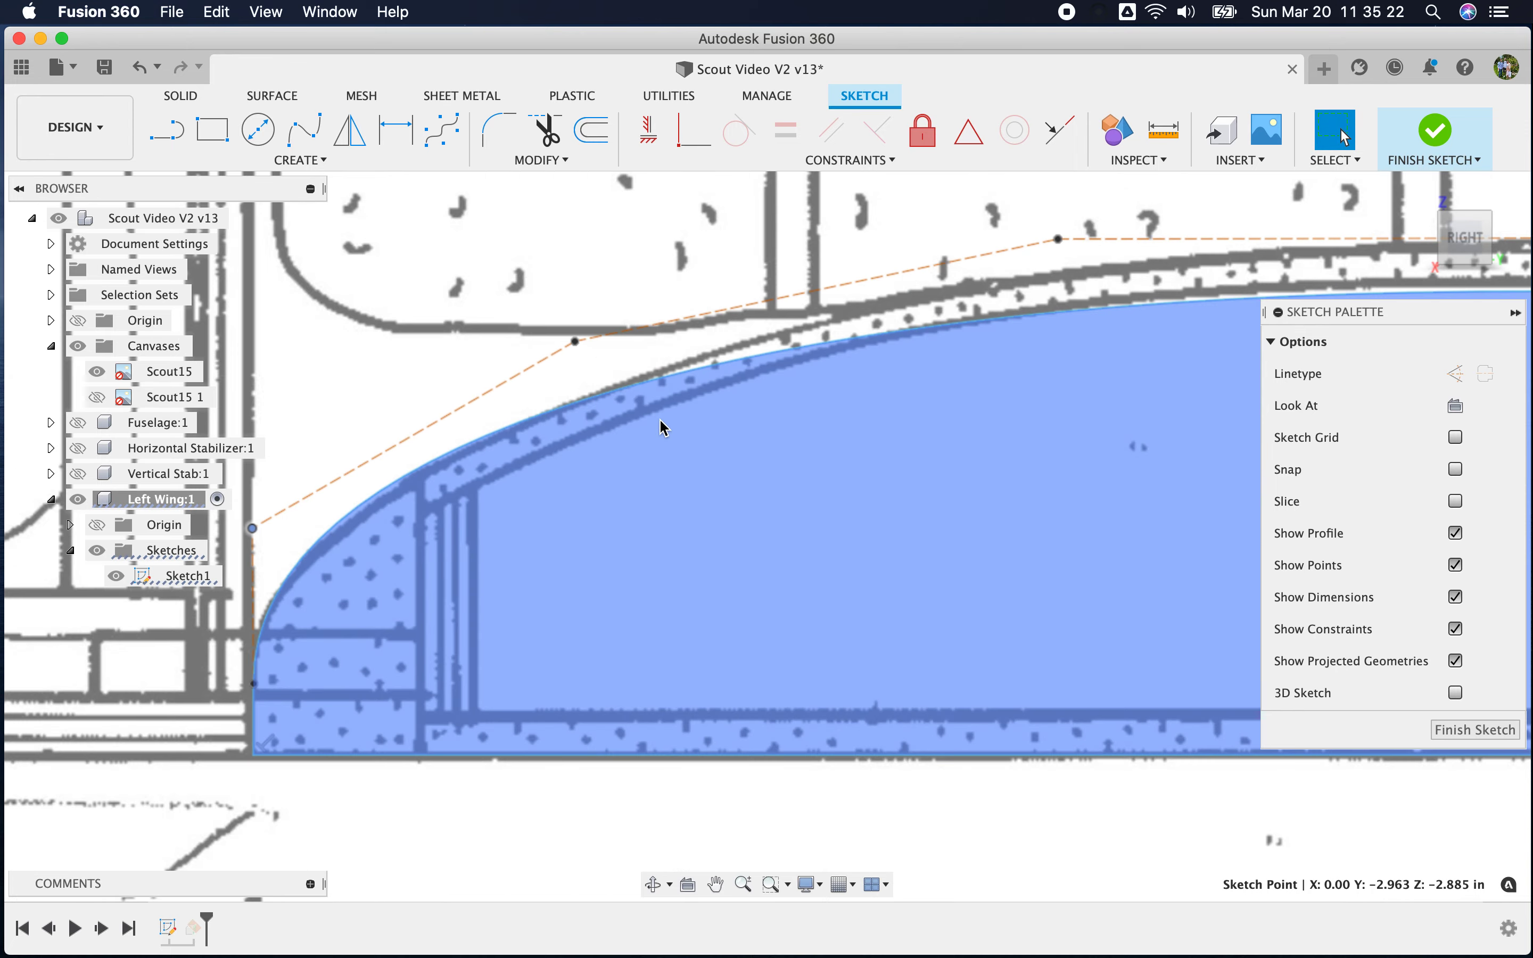
{"action": "left_click_drag", "start_coordinate": [574, 338], "coordinate": [606, 339]}
{"action": "scroll", "coordinate": [570, 349], "scroll_direction": "down", "scroll_amount": 4}
{"action": "scroll", "coordinate": [1025, 345], "scroll_direction": "up", "scroll_amount": 4}
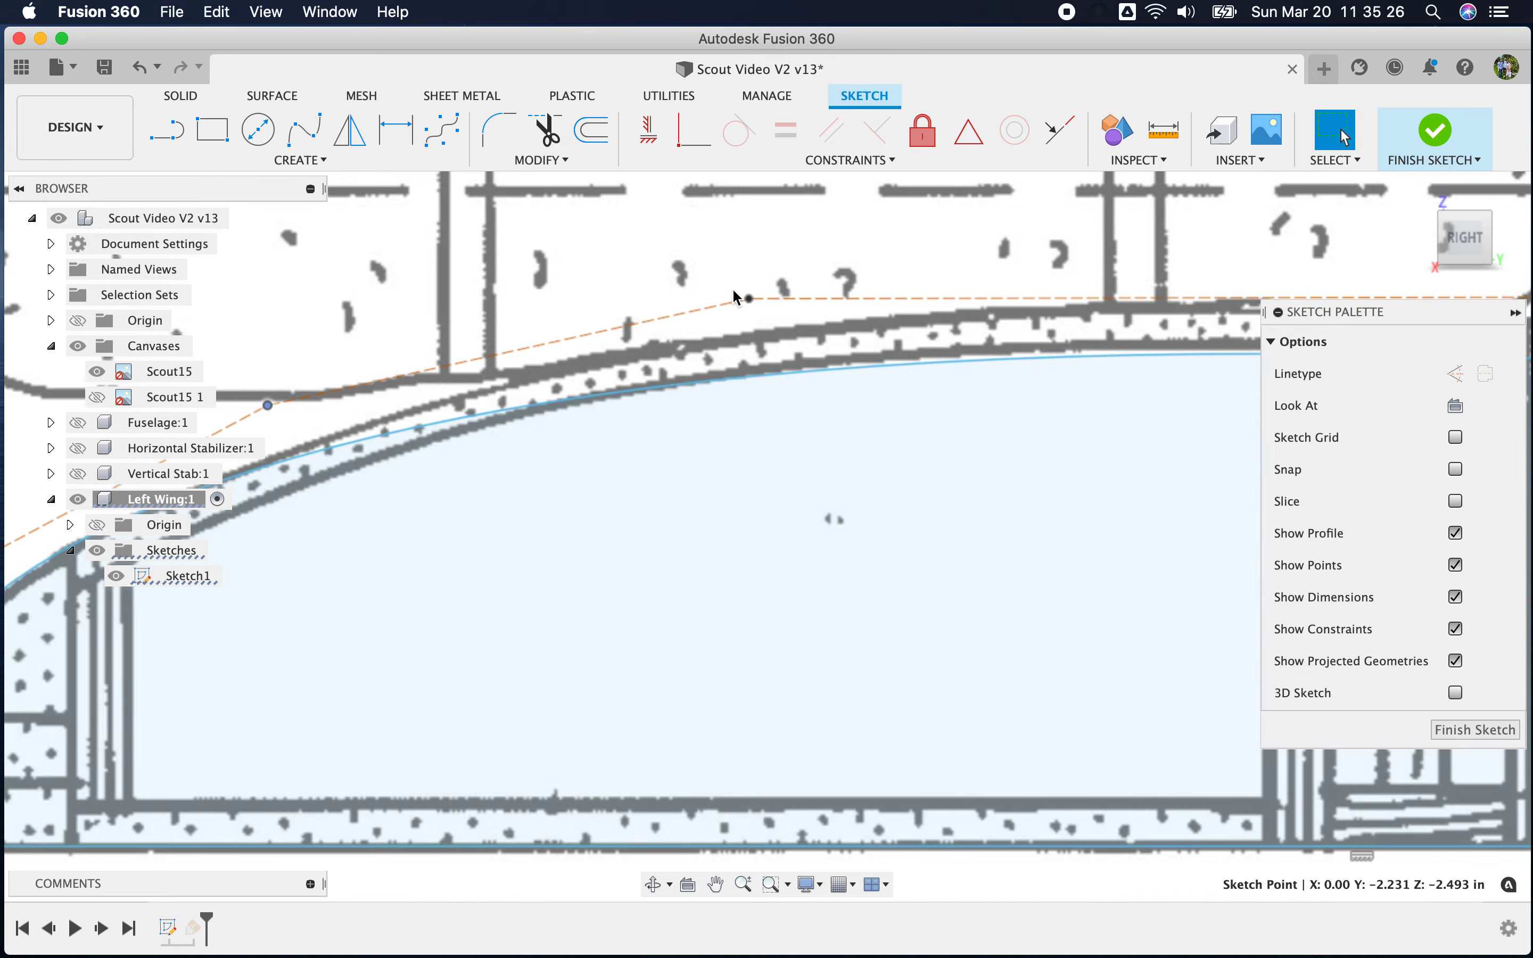
Raise the spline's third control point above the airfoil crest and place the fourth at about Y 0.73, Z -2.24 in
{"action": "left_click_drag", "start_coordinate": [748, 297], "coordinate": [794, 204]}
{"action": "scroll", "coordinate": [572, 527], "scroll_direction": "down", "scroll_amount": 6}
{"action": "scroll", "coordinate": [1050, 488], "scroll_direction": "up", "scroll_amount": 5}
{"action": "scroll", "coordinate": [1052, 495], "scroll_direction": "up", "scroll_amount": 3}
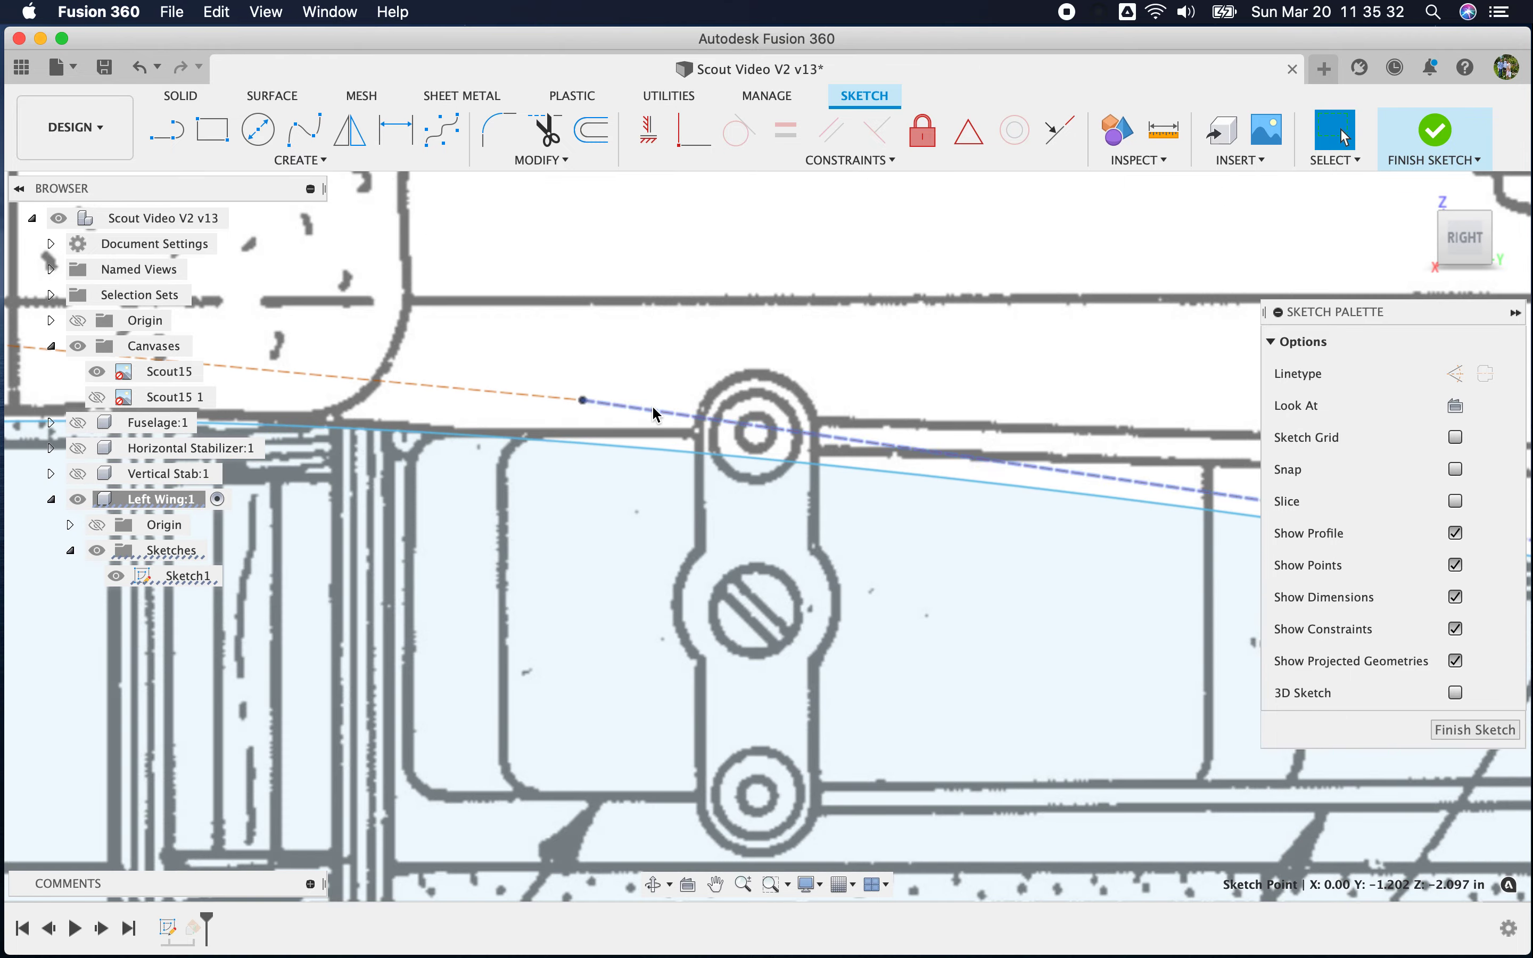
{"action": "left_click_drag", "start_coordinate": [581, 402], "coordinate": [587, 378]}
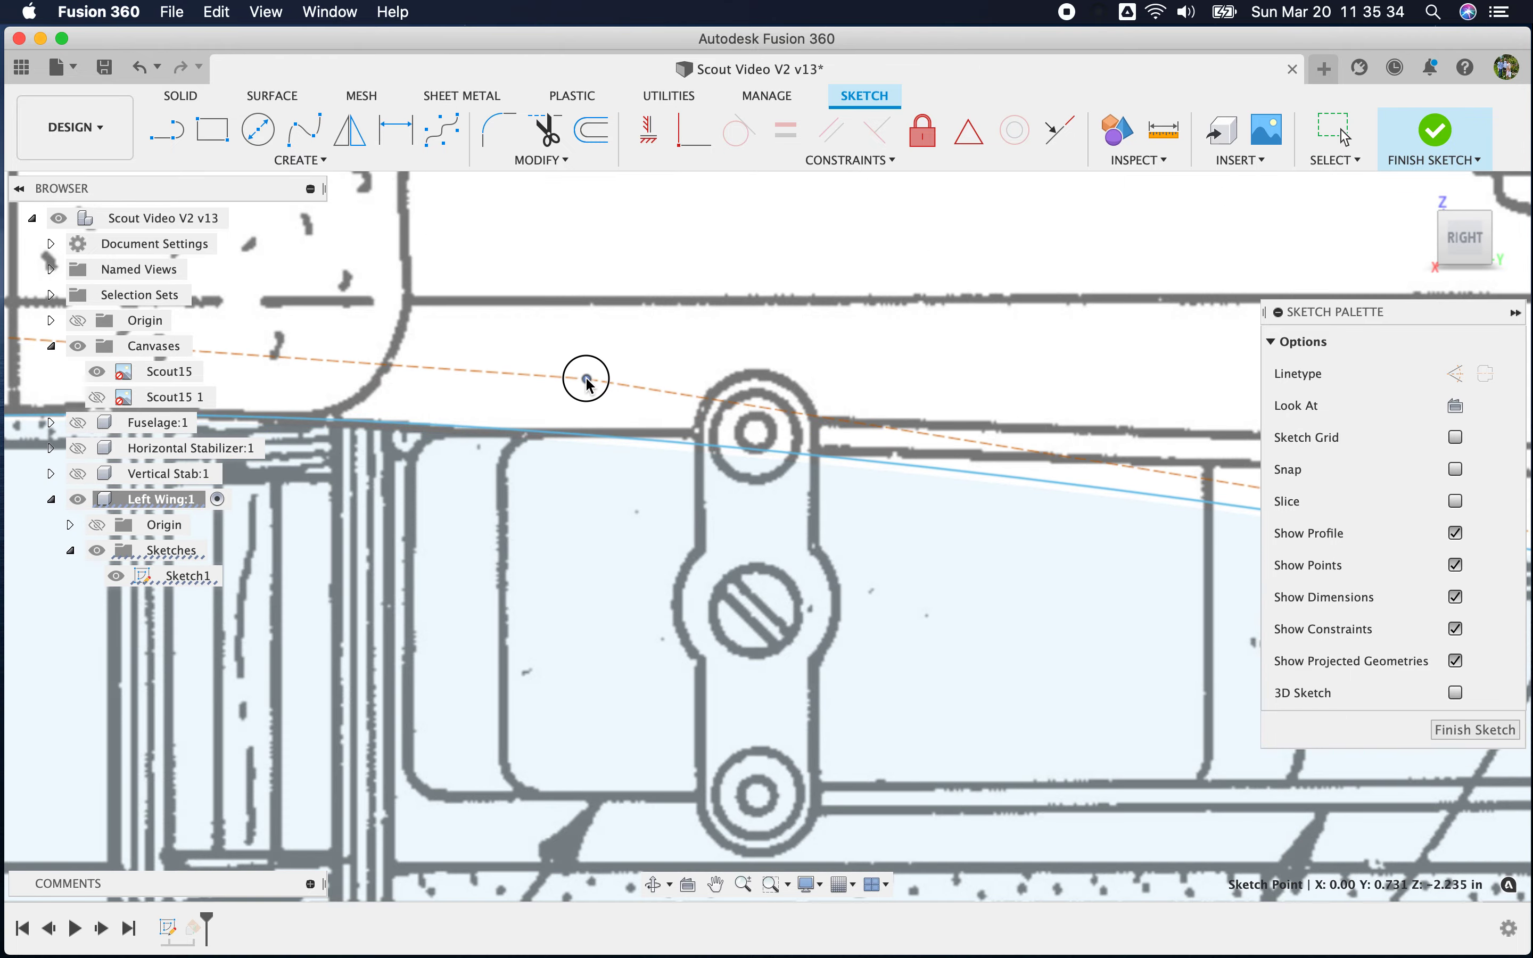
{"action": "scroll", "coordinate": [499, 511], "scroll_direction": "down", "scroll_amount": 5}
{"action": "scroll", "coordinate": [962, 564], "scroll_direction": "up", "scroll_amount": 6}
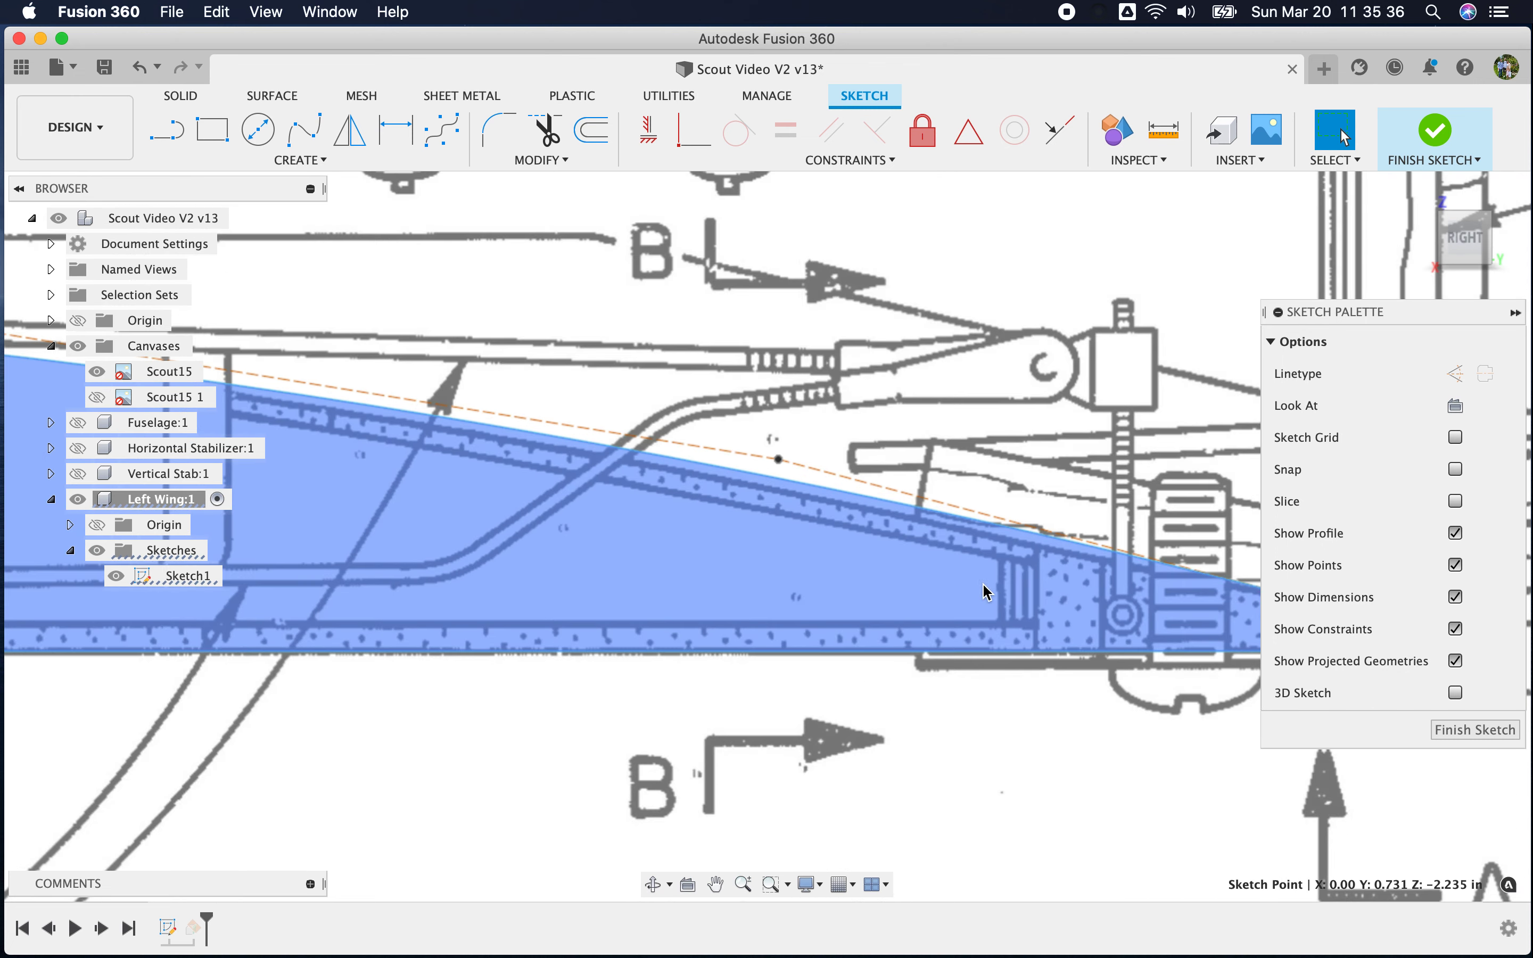
Shift the fifth control point aft to about Y 4.93, Z -3.02 in and fine-tune the spline's endpoint at the trailing edge
{"action": "left_click_drag", "start_coordinate": [777, 459], "coordinate": [769, 469]}
{"action": "scroll", "coordinate": [767, 496], "scroll_direction": "down", "scroll_amount": 4}
{"action": "scroll", "coordinate": [1172, 615], "scroll_direction": "up", "scroll_amount": 6}
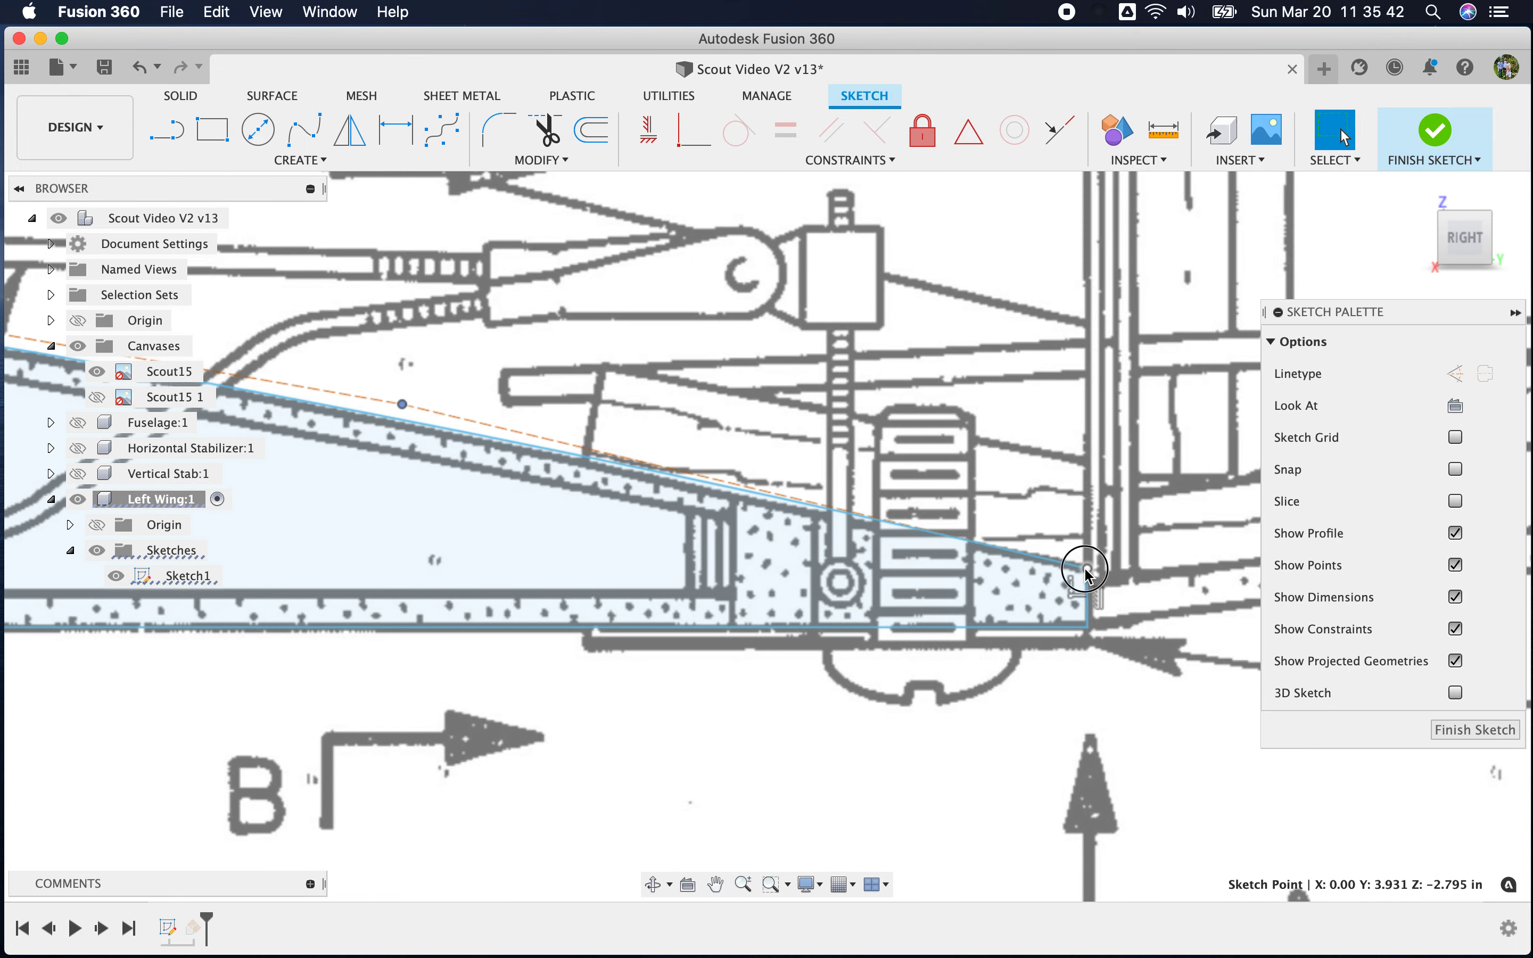
{"action": "left_click_drag", "start_coordinate": [400, 404], "coordinate": [806, 506]}
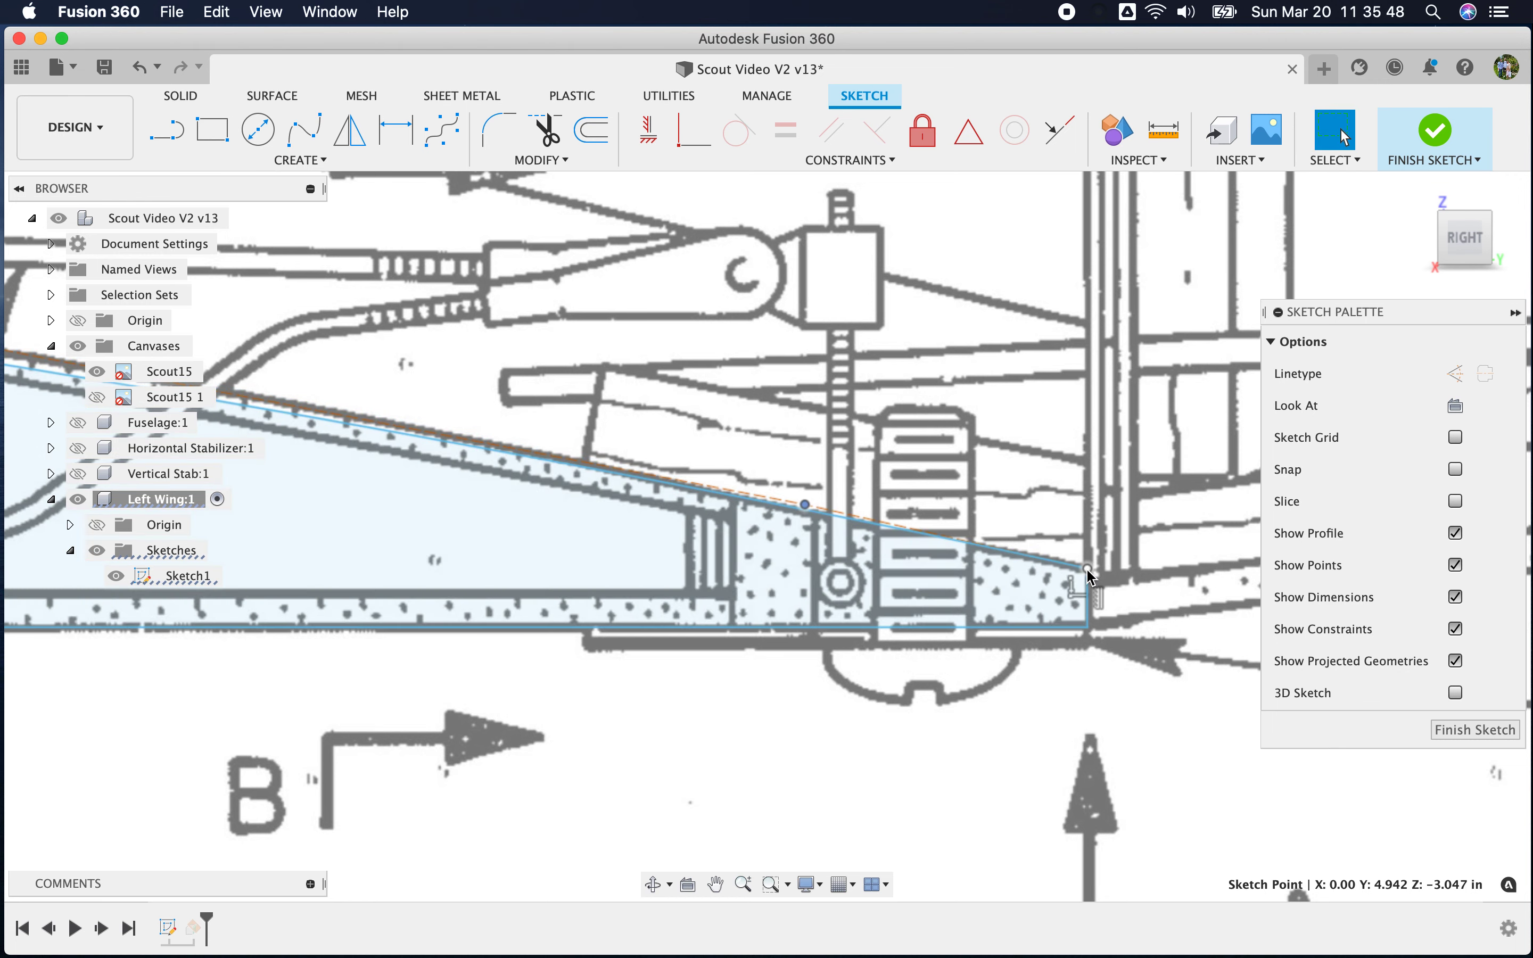
{"action": "left_click_drag", "start_coordinate": [1088, 568], "coordinate": [1089, 569]}
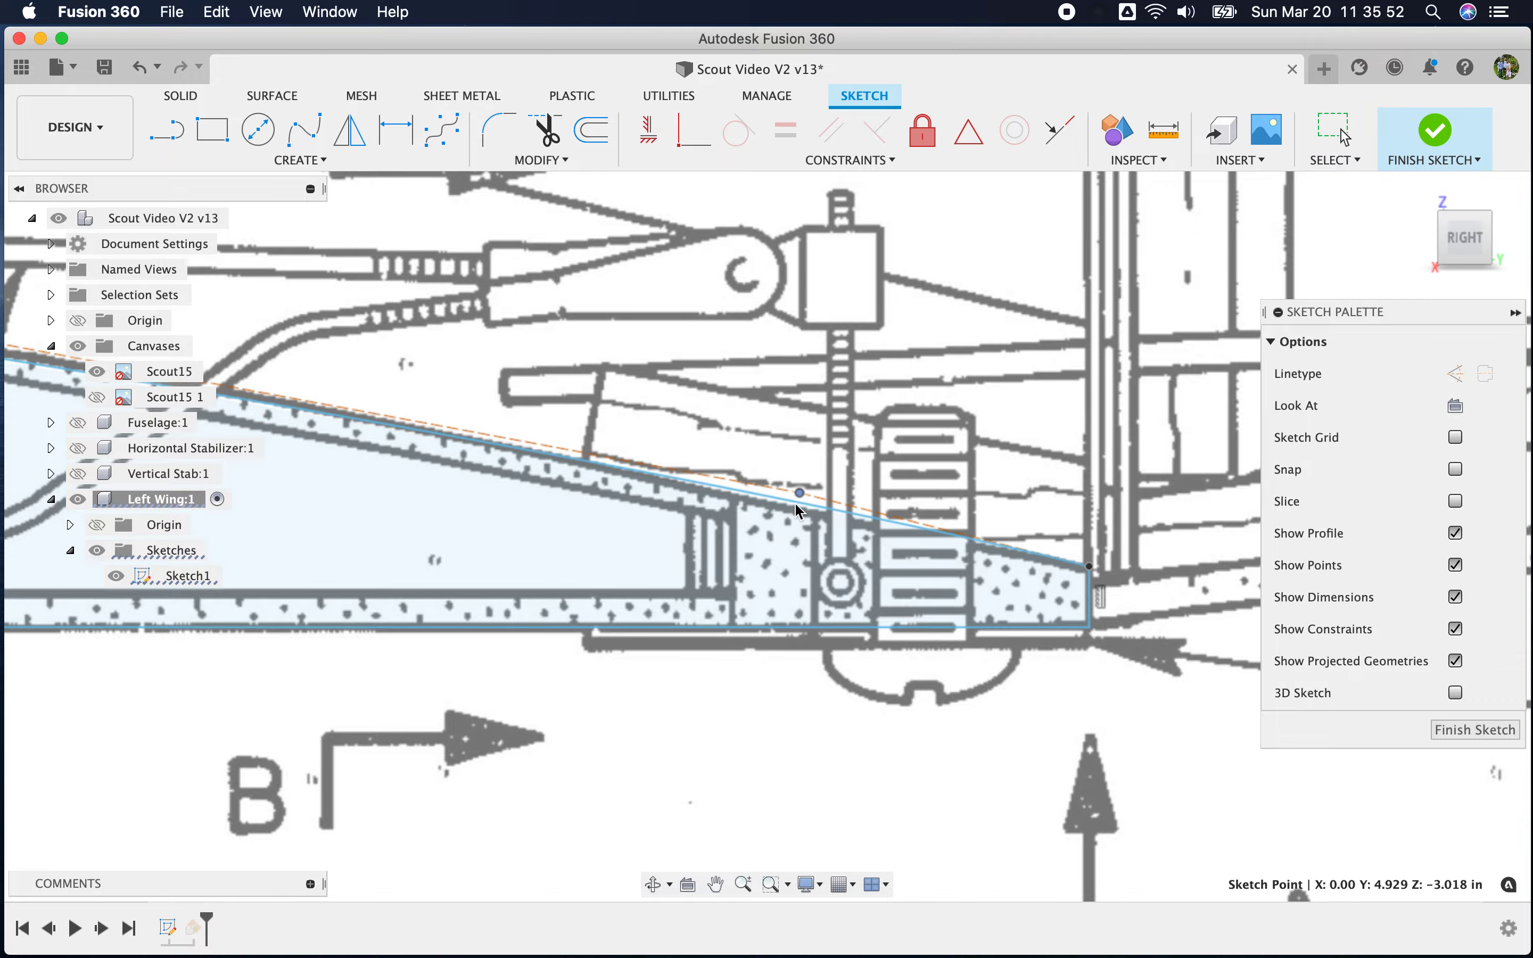
{"action": "scroll", "coordinate": [659, 658], "scroll_direction": "down", "scroll_amount": 5}
{"action": "scroll", "coordinate": [321, 592], "scroll_direction": "up", "scroll_amount": 2}
{"action": "scroll", "coordinate": [330, 609], "scroll_direction": "down", "scroll_amount": 6}
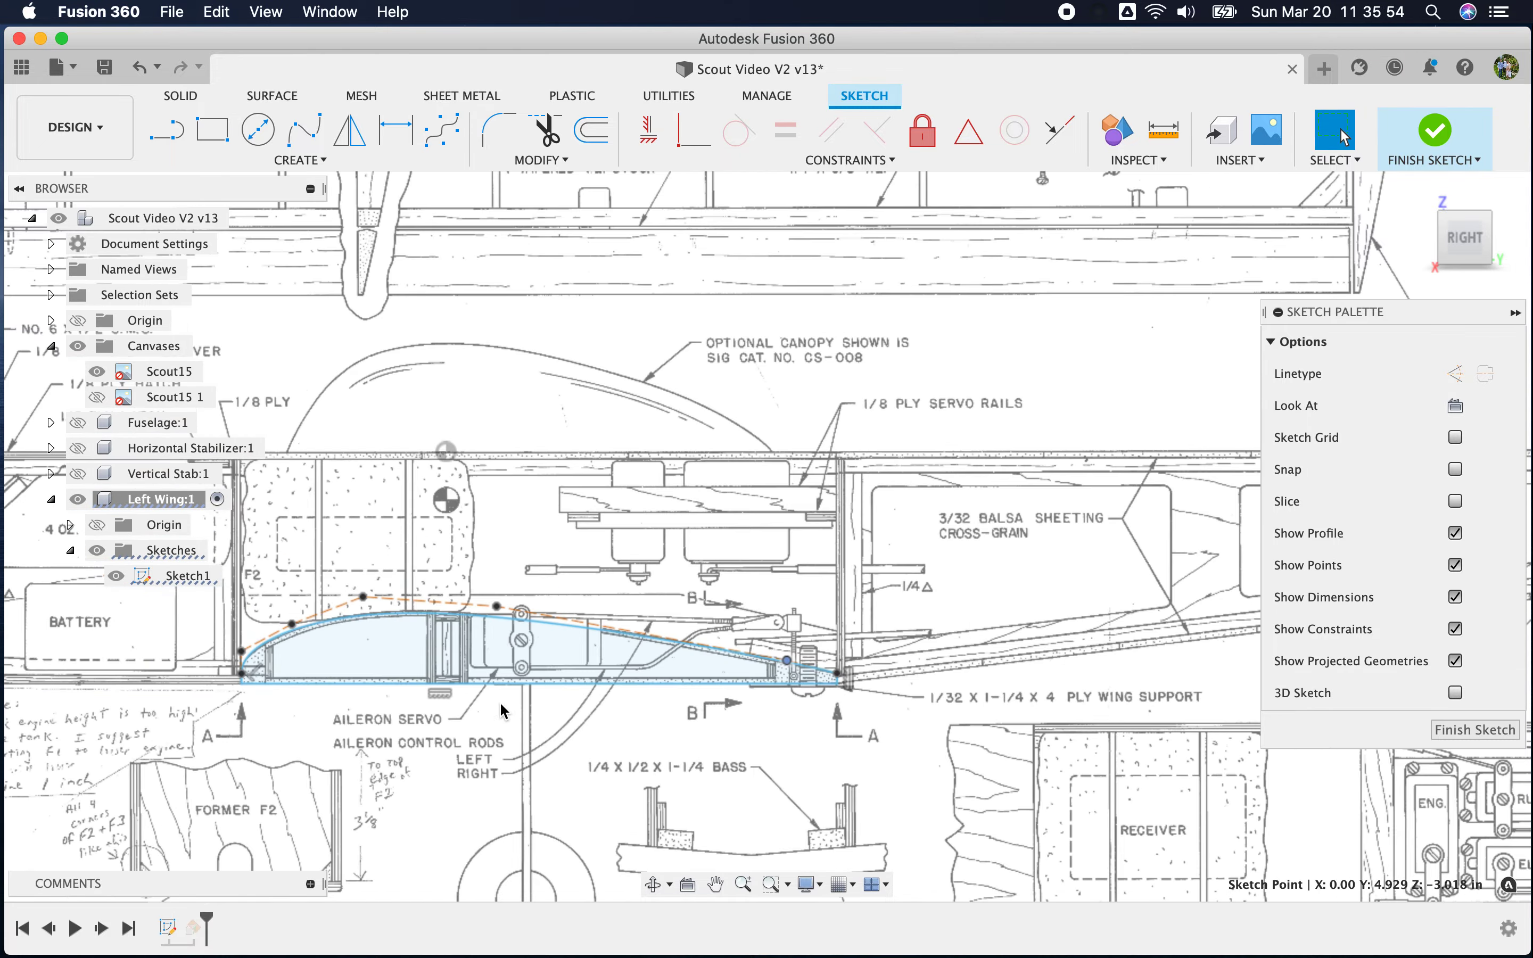
Refit the spline's front upper curve by moving the second control point slightly and the third aft to about Y -0.67, Z -1.98 in
{"action": "scroll", "coordinate": [393, 706], "scroll_direction": "up", "scroll_amount": 10}
{"action": "scroll", "coordinate": [393, 706], "scroll_direction": "up", "scroll_amount": 3}
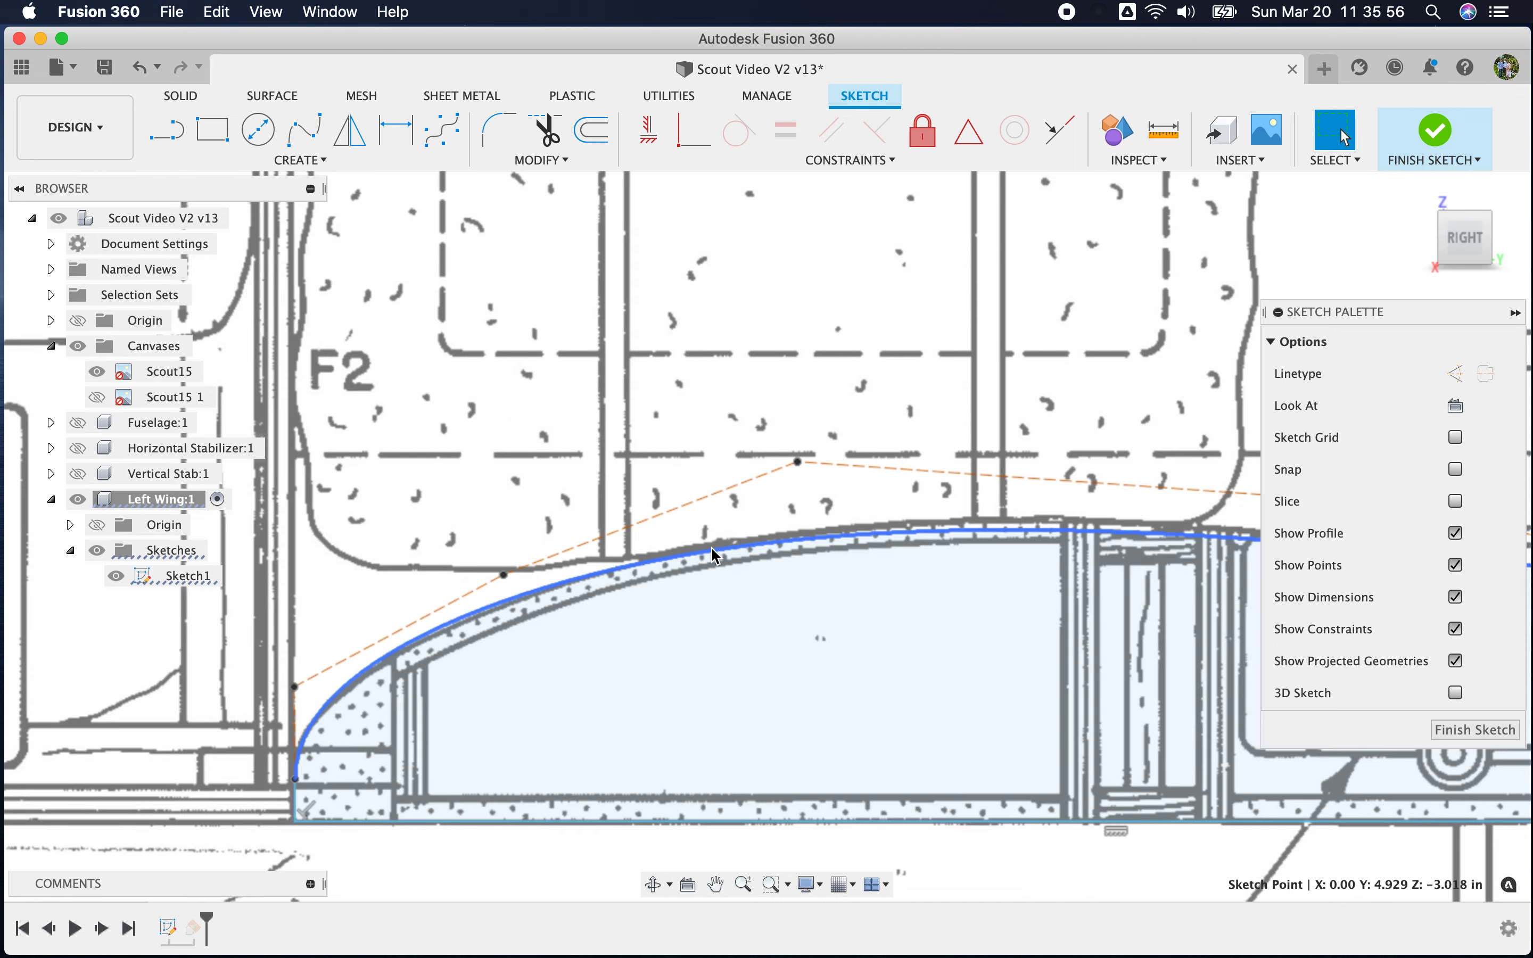
{"action": "left_click_drag", "start_coordinate": [504, 575], "coordinate": [510, 581]}
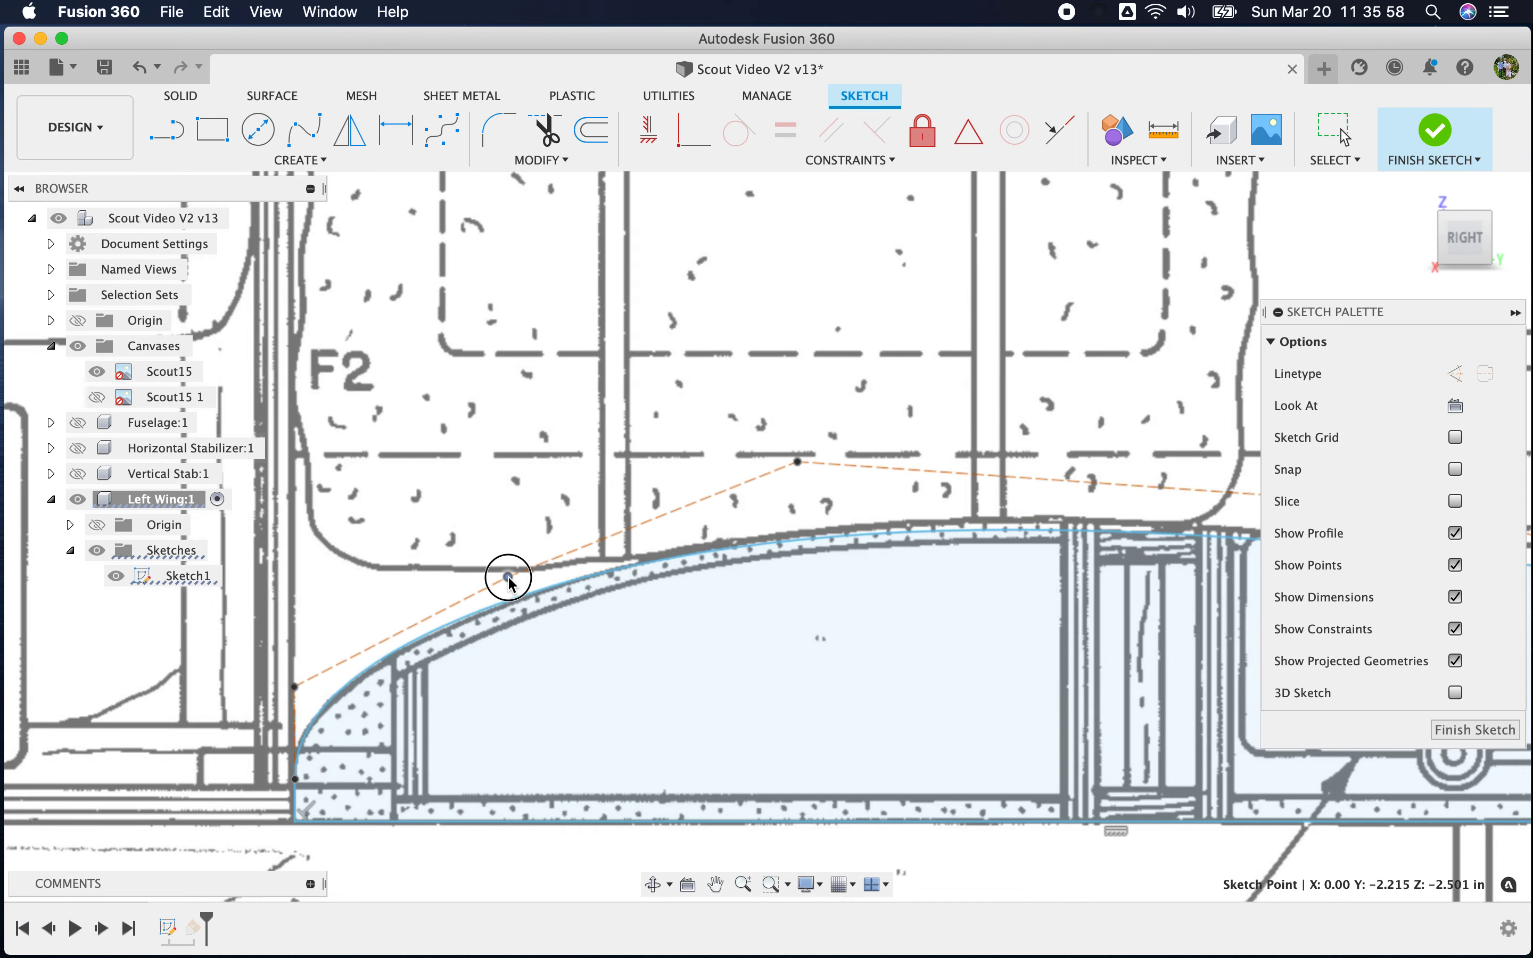
{"action": "left_click_drag", "start_coordinate": [799, 466], "coordinate": [950, 433]}
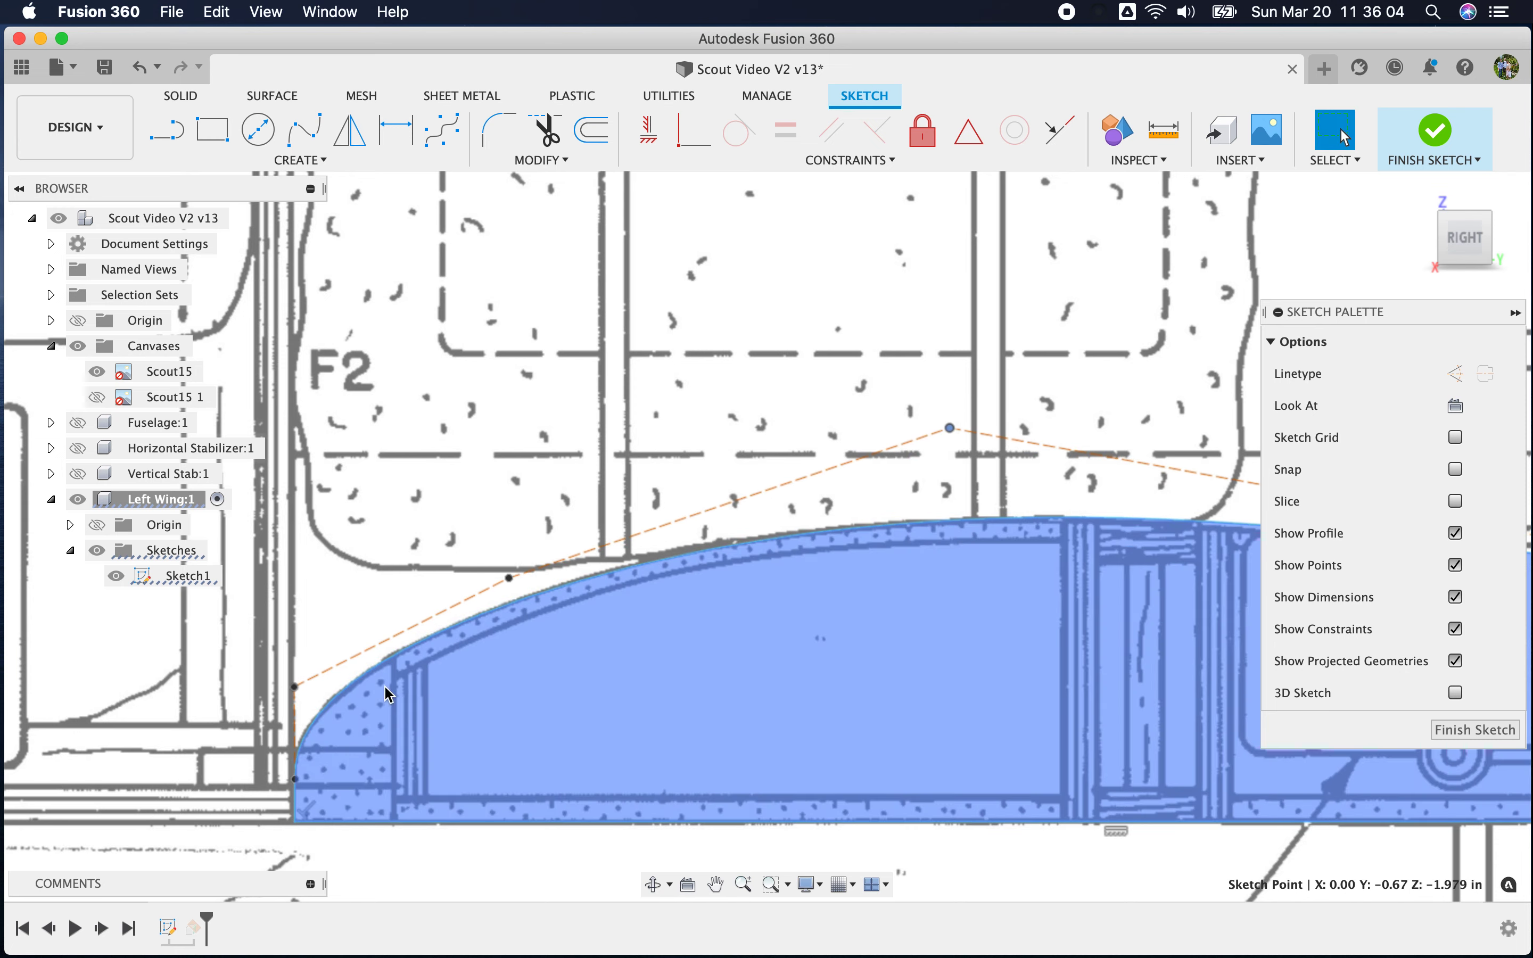
{"action": "scroll", "coordinate": [547, 670], "scroll_direction": "down", "scroll_amount": 3}
{"action": "scroll", "coordinate": [1059, 591], "scroll_direction": "up", "scroll_amount": 5}
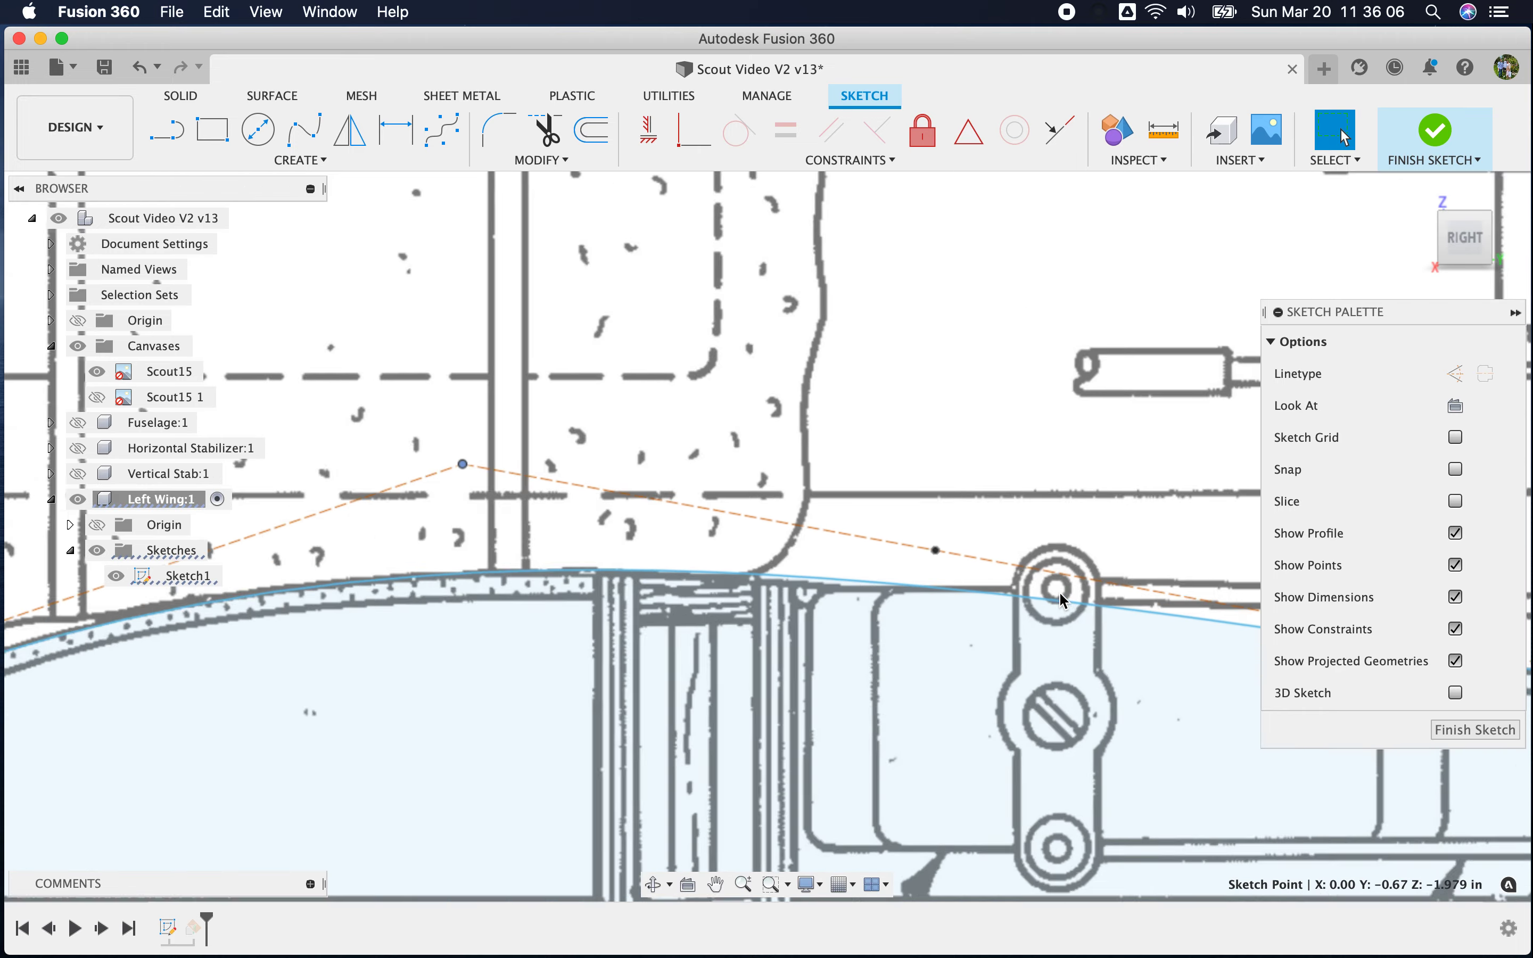
Refine the spline behind the crest by moving the fourth control point to about Y 0.82, Z -2.23 in
{"action": "left_click_drag", "start_coordinate": [899, 542], "coordinate": [902, 552]}
{"action": "scroll", "coordinate": [630, 675], "scroll_direction": "down", "scroll_amount": 5}
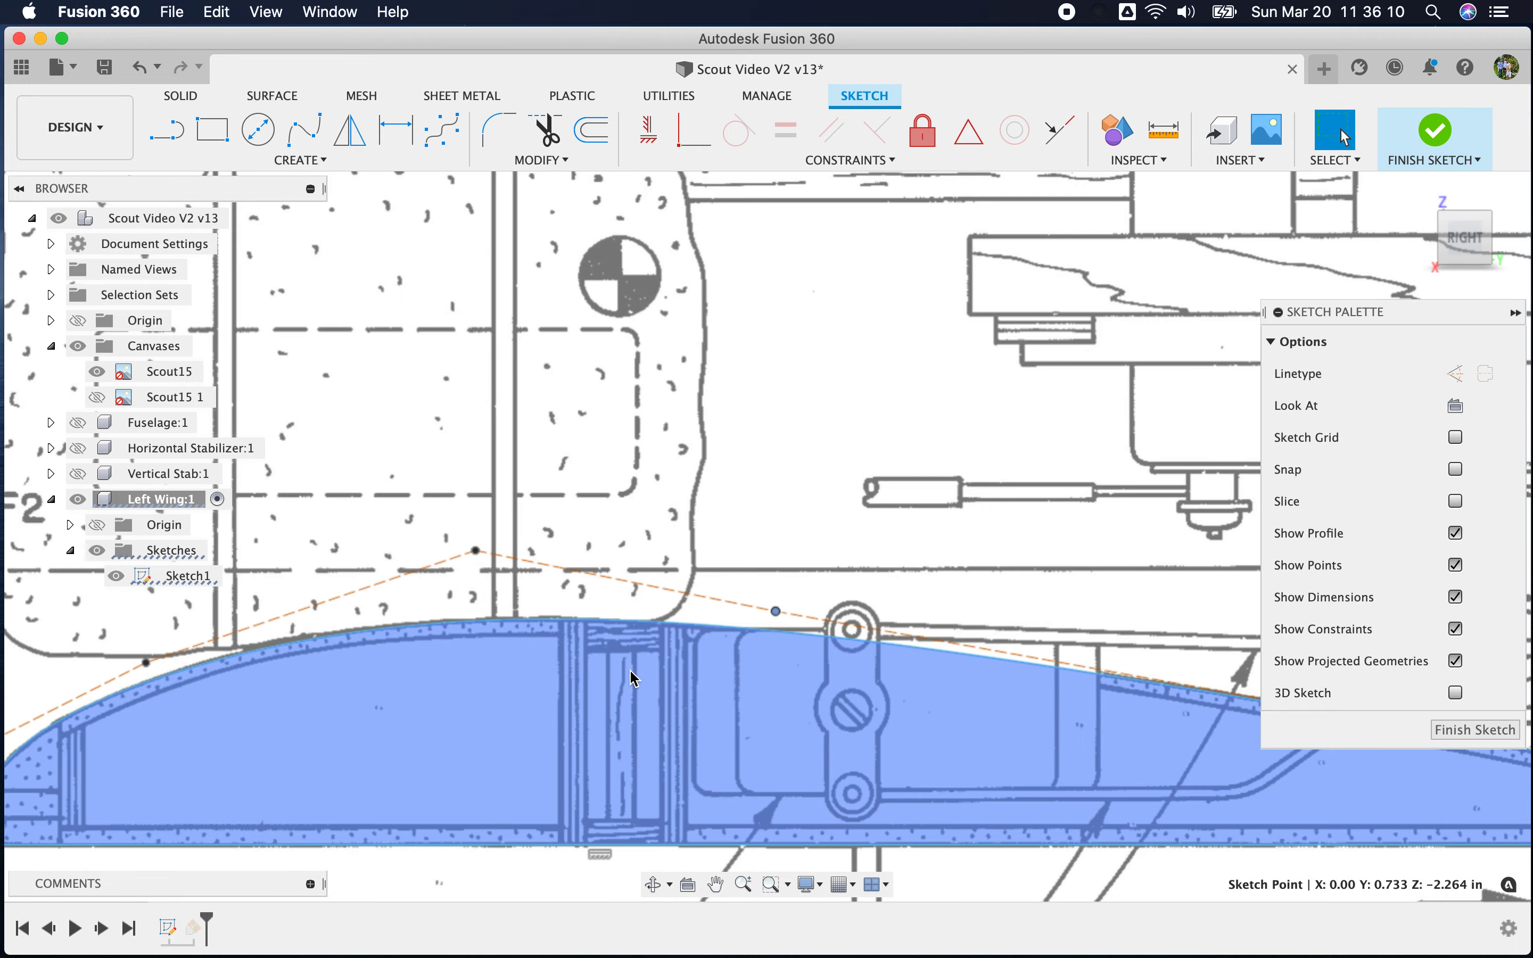
{"action": "scroll", "coordinate": [1054, 746], "scroll_direction": "up", "scroll_amount": 5}
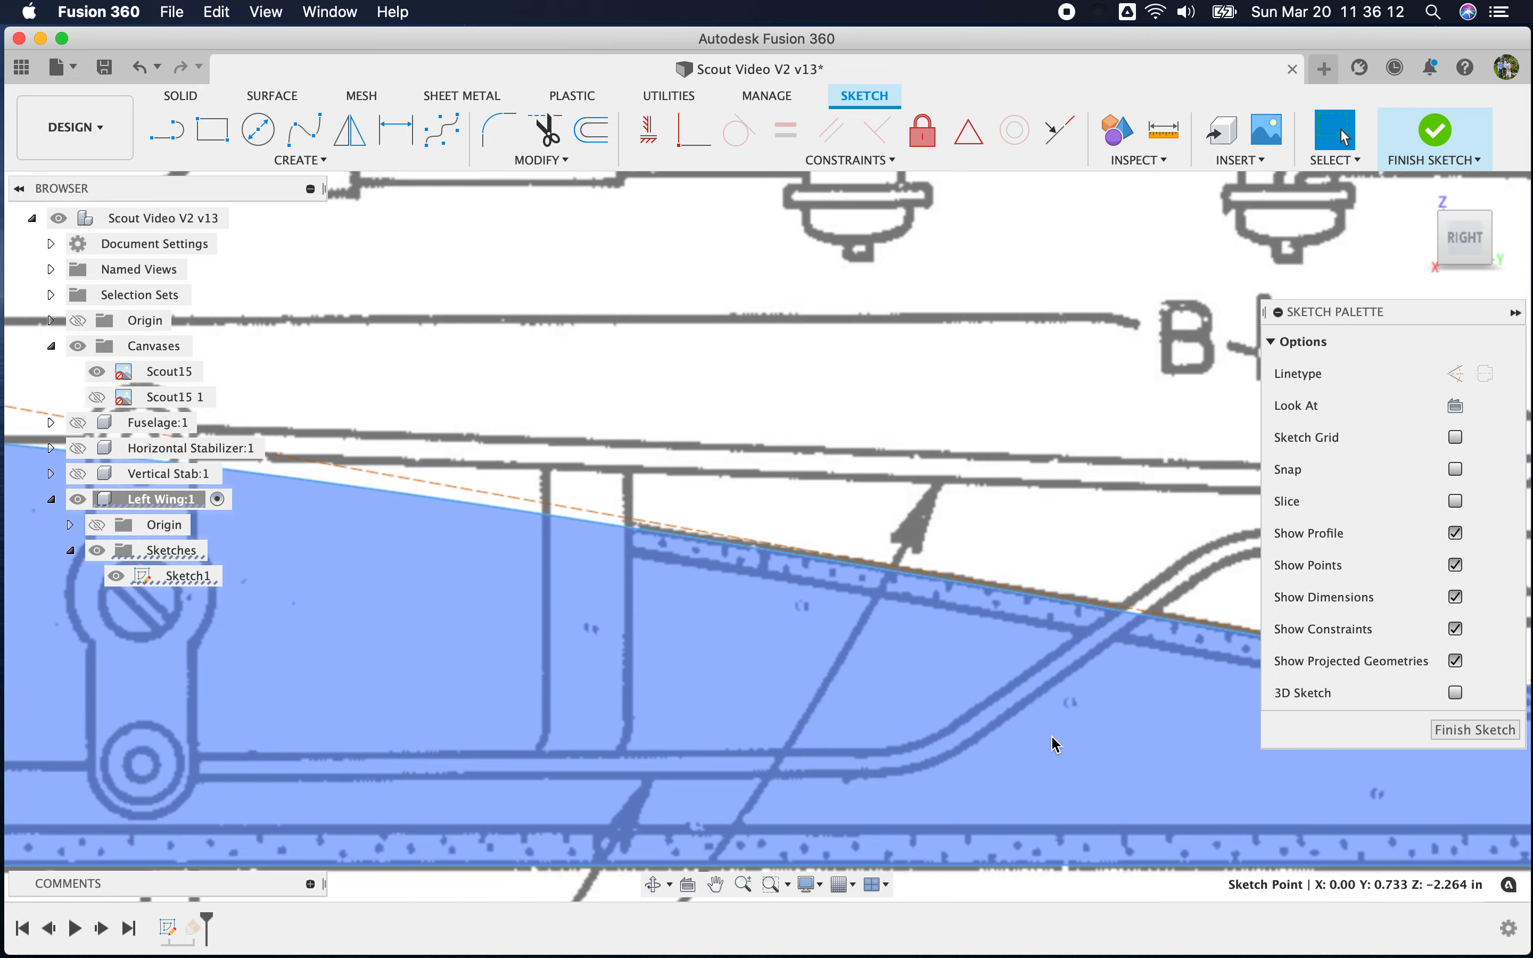
{"action": "scroll", "coordinate": [943, 693], "scroll_direction": "down", "scroll_amount": 8}
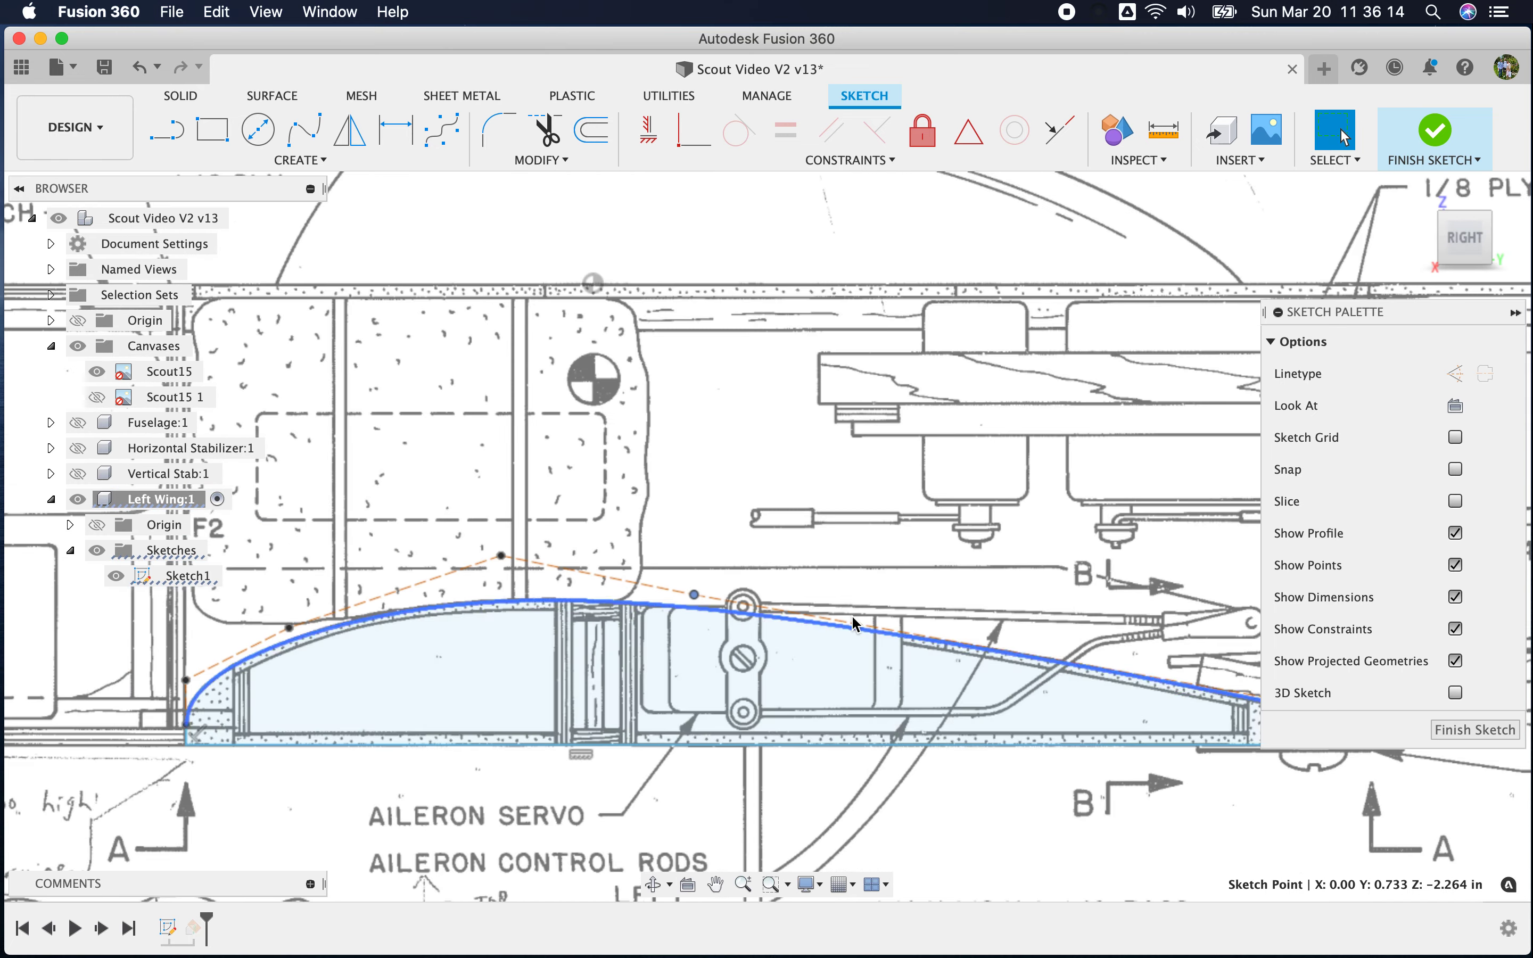
{"action": "left_click_drag", "start_coordinate": [695, 594], "coordinate": [706, 588]}
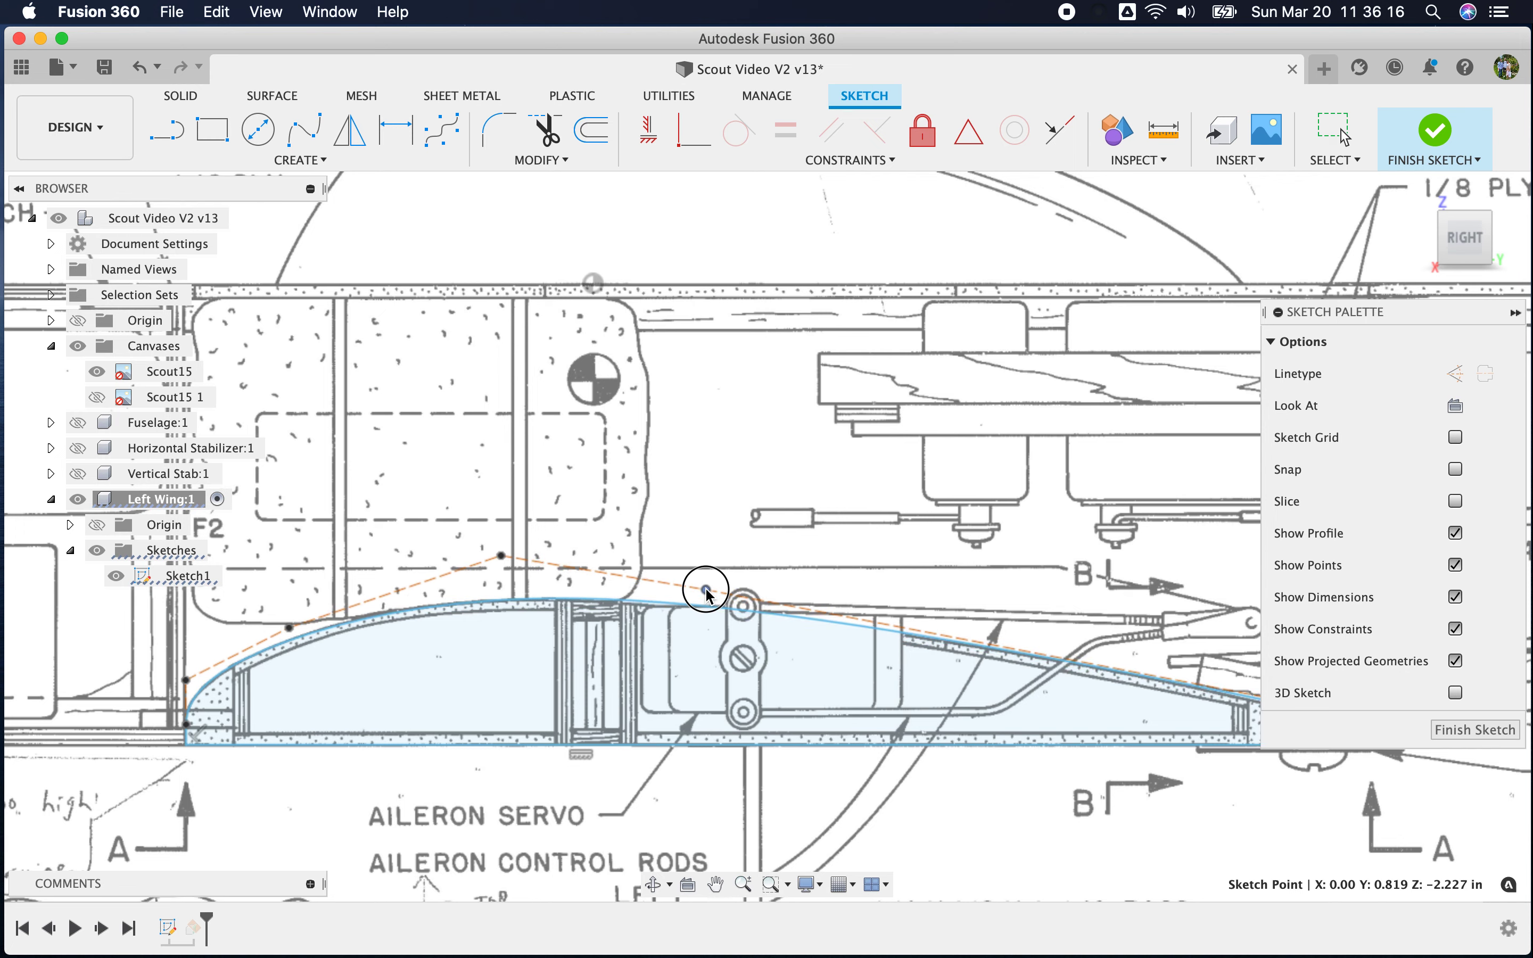
{"action": "scroll", "coordinate": [247, 678], "scroll_direction": "up", "scroll_amount": 4}
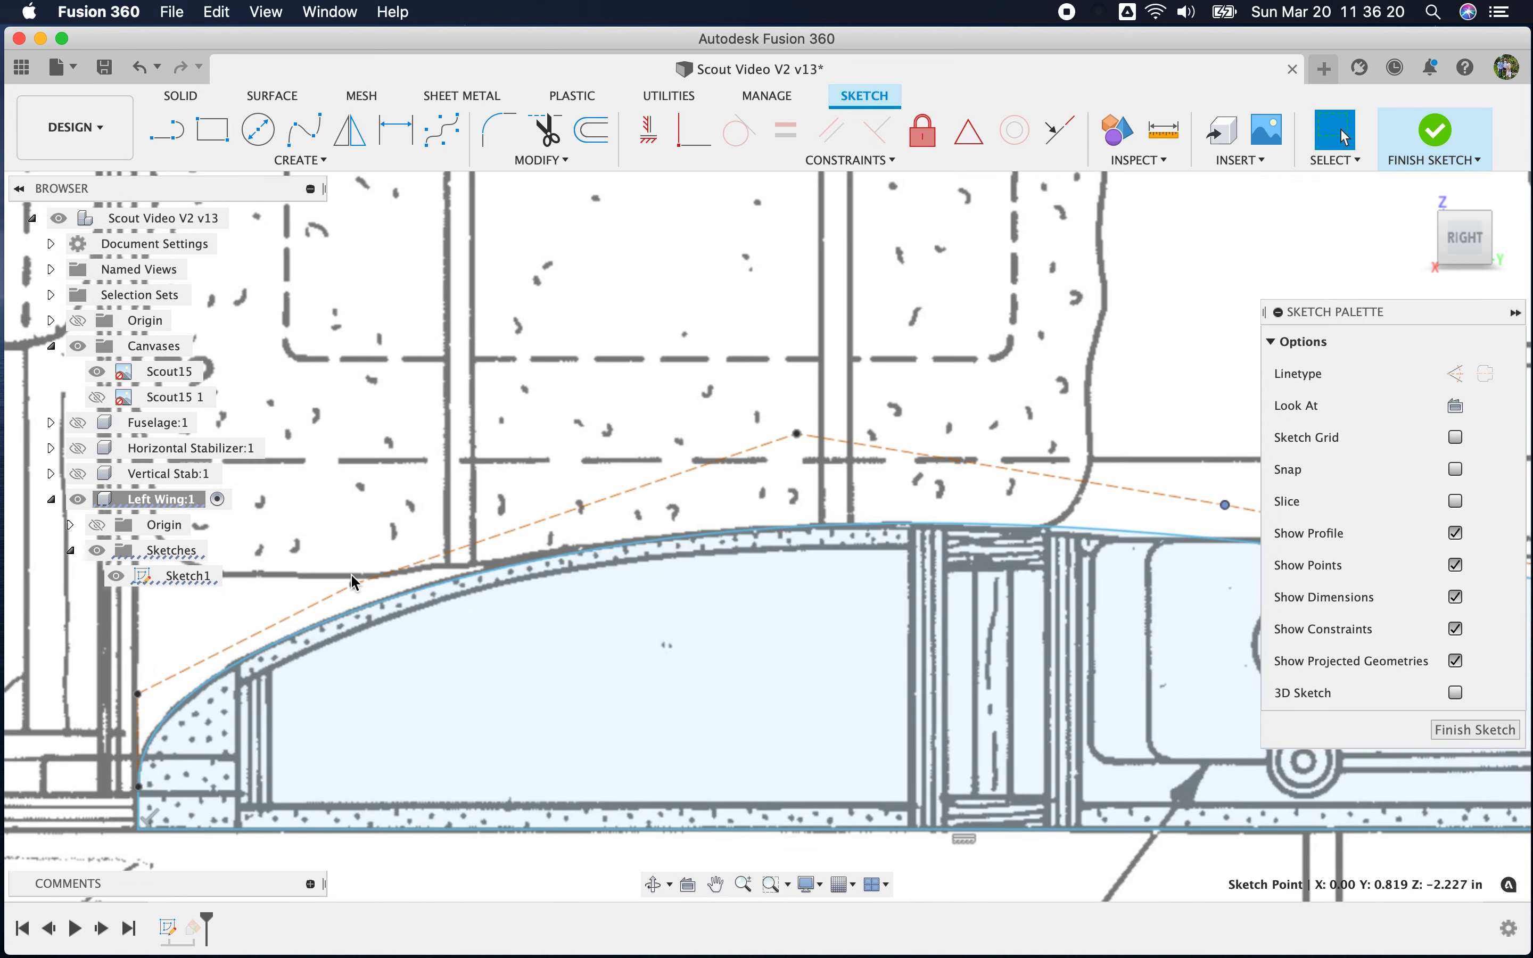
Fine-tune the first three control points to about Y -2.96, Z -2.86; Y -1.96, Z -2.41; and Y -0.68, Z -2.01 in
{"action": "left_click_drag", "start_coordinate": [353, 583], "coordinate": [426, 556]}
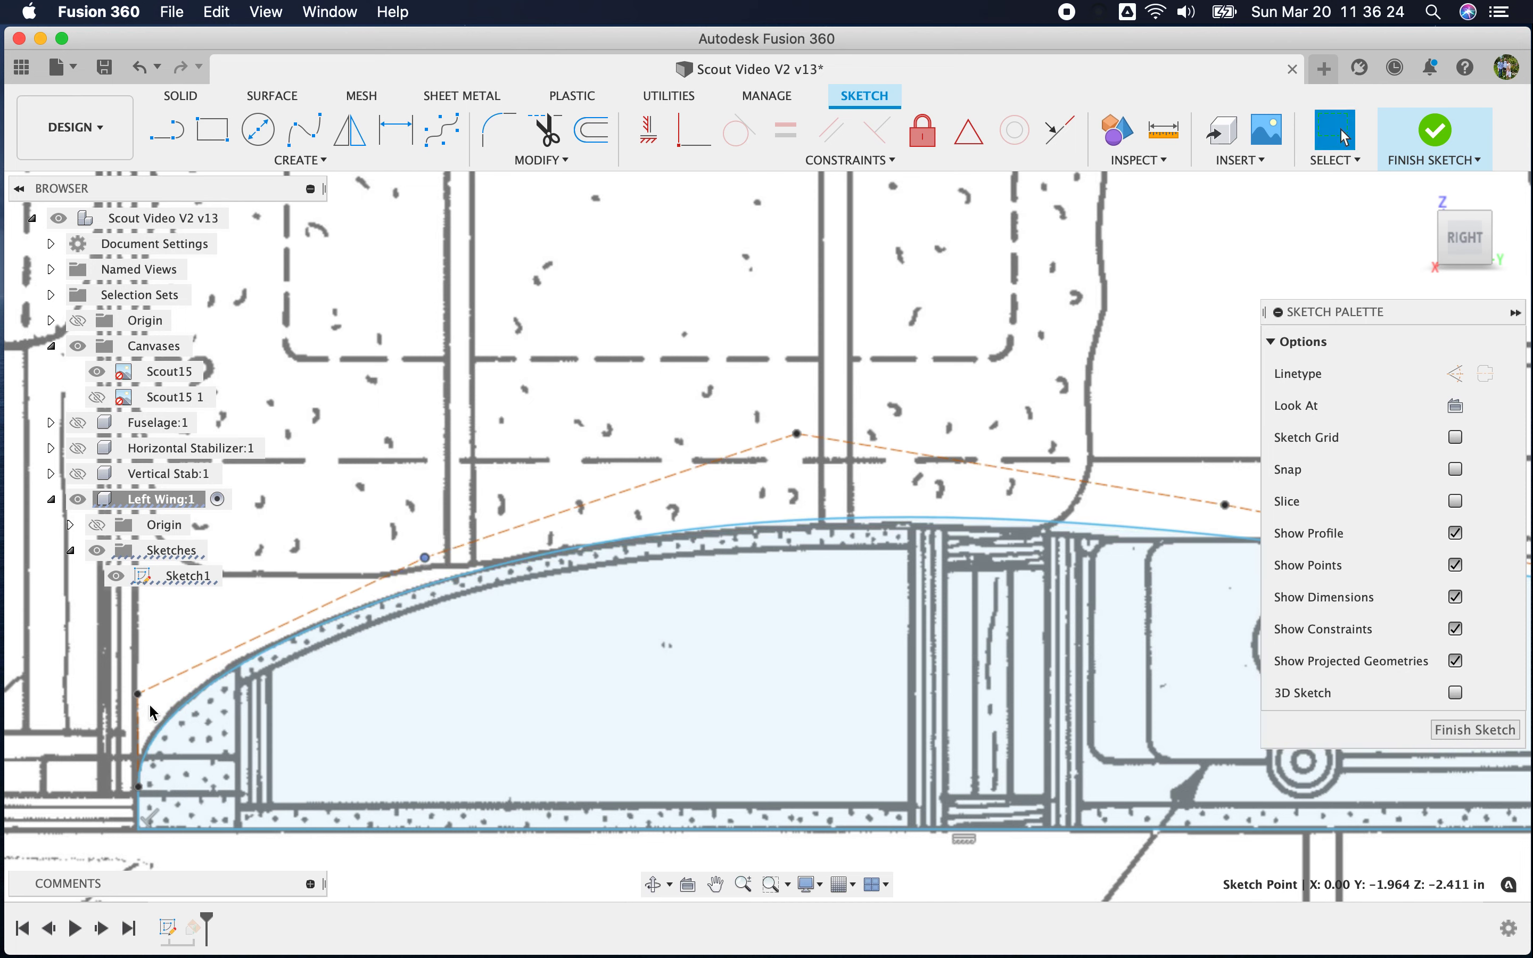
{"action": "left_click_drag", "start_coordinate": [140, 699], "coordinate": [142, 693]}
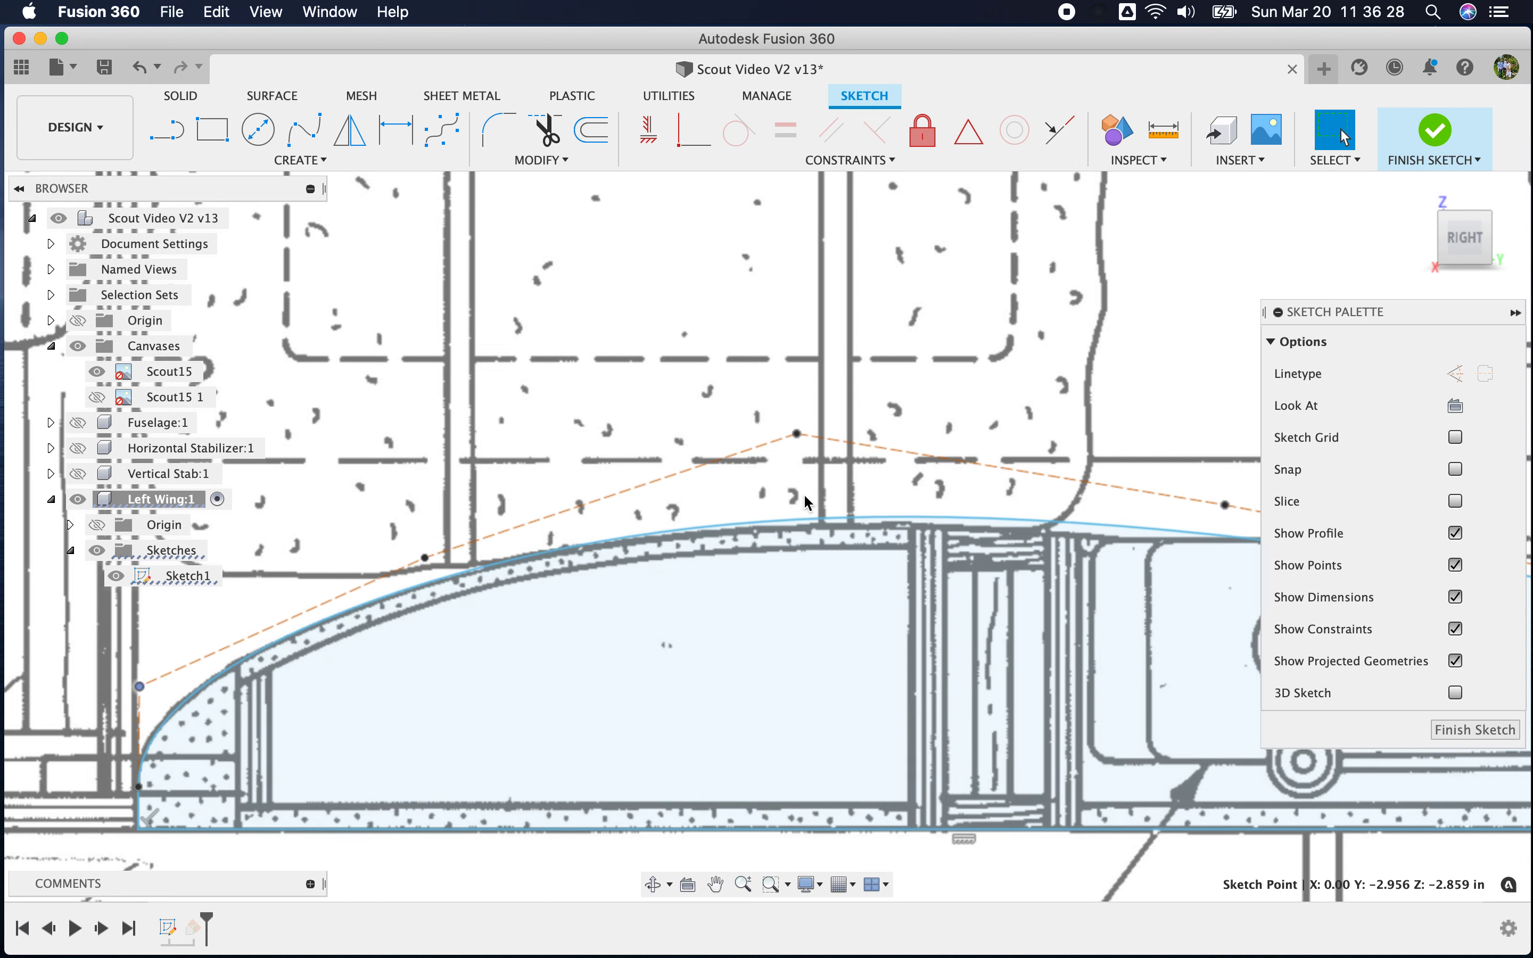
{"action": "left_click_drag", "start_coordinate": [796, 437], "coordinate": [796, 451]}
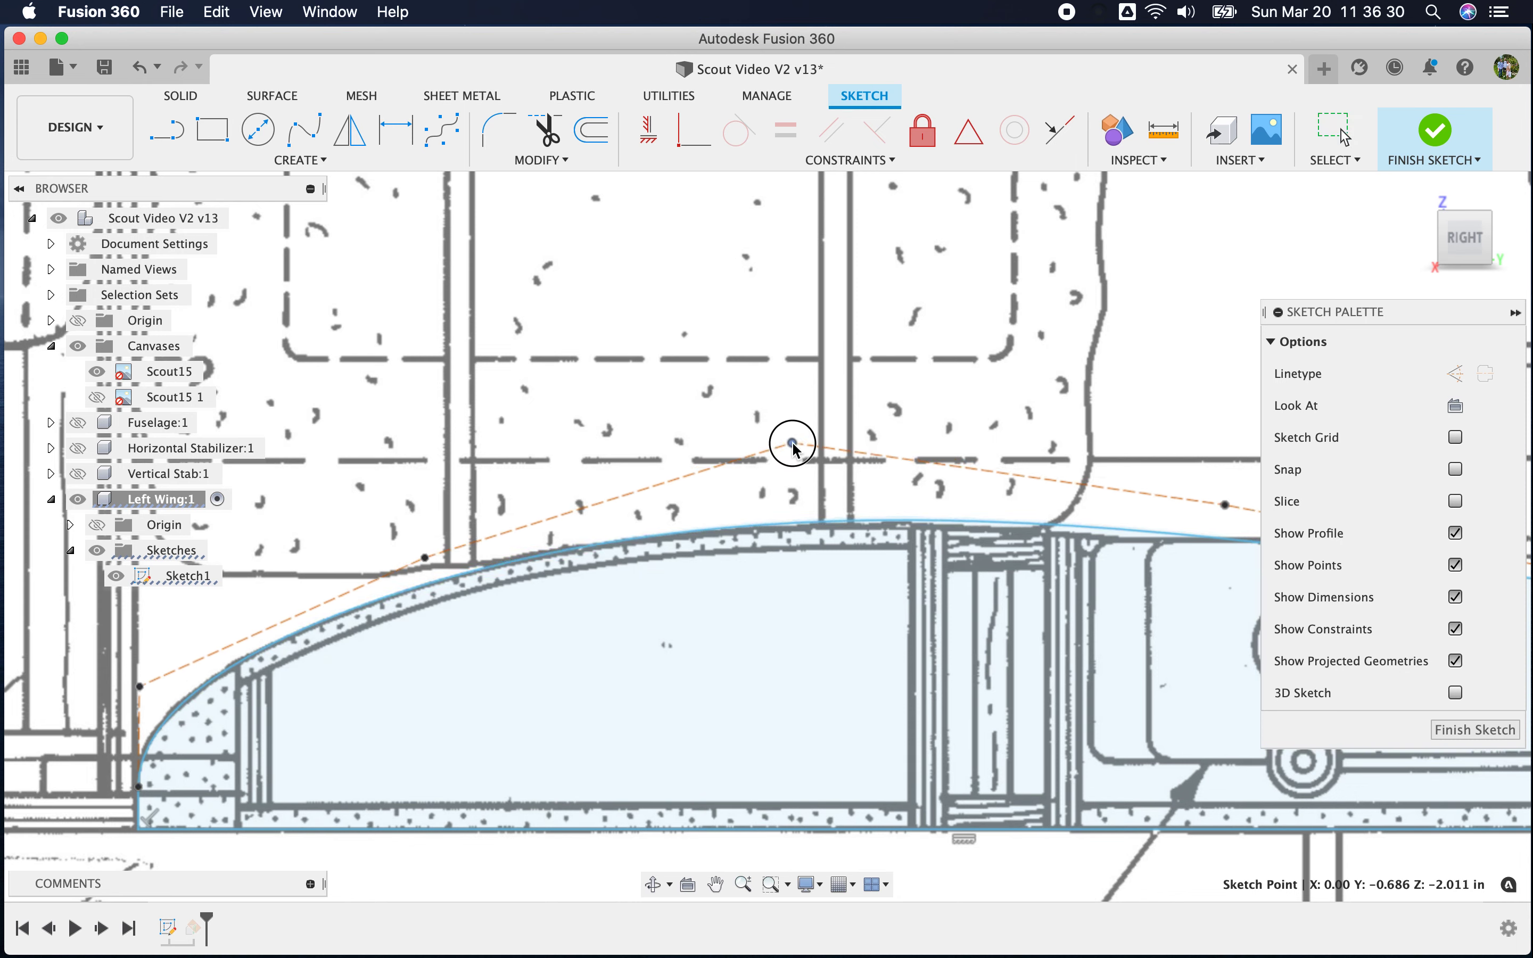
{"action": "scroll", "coordinate": [737, 548], "scroll_direction": "down", "scroll_amount": 3}
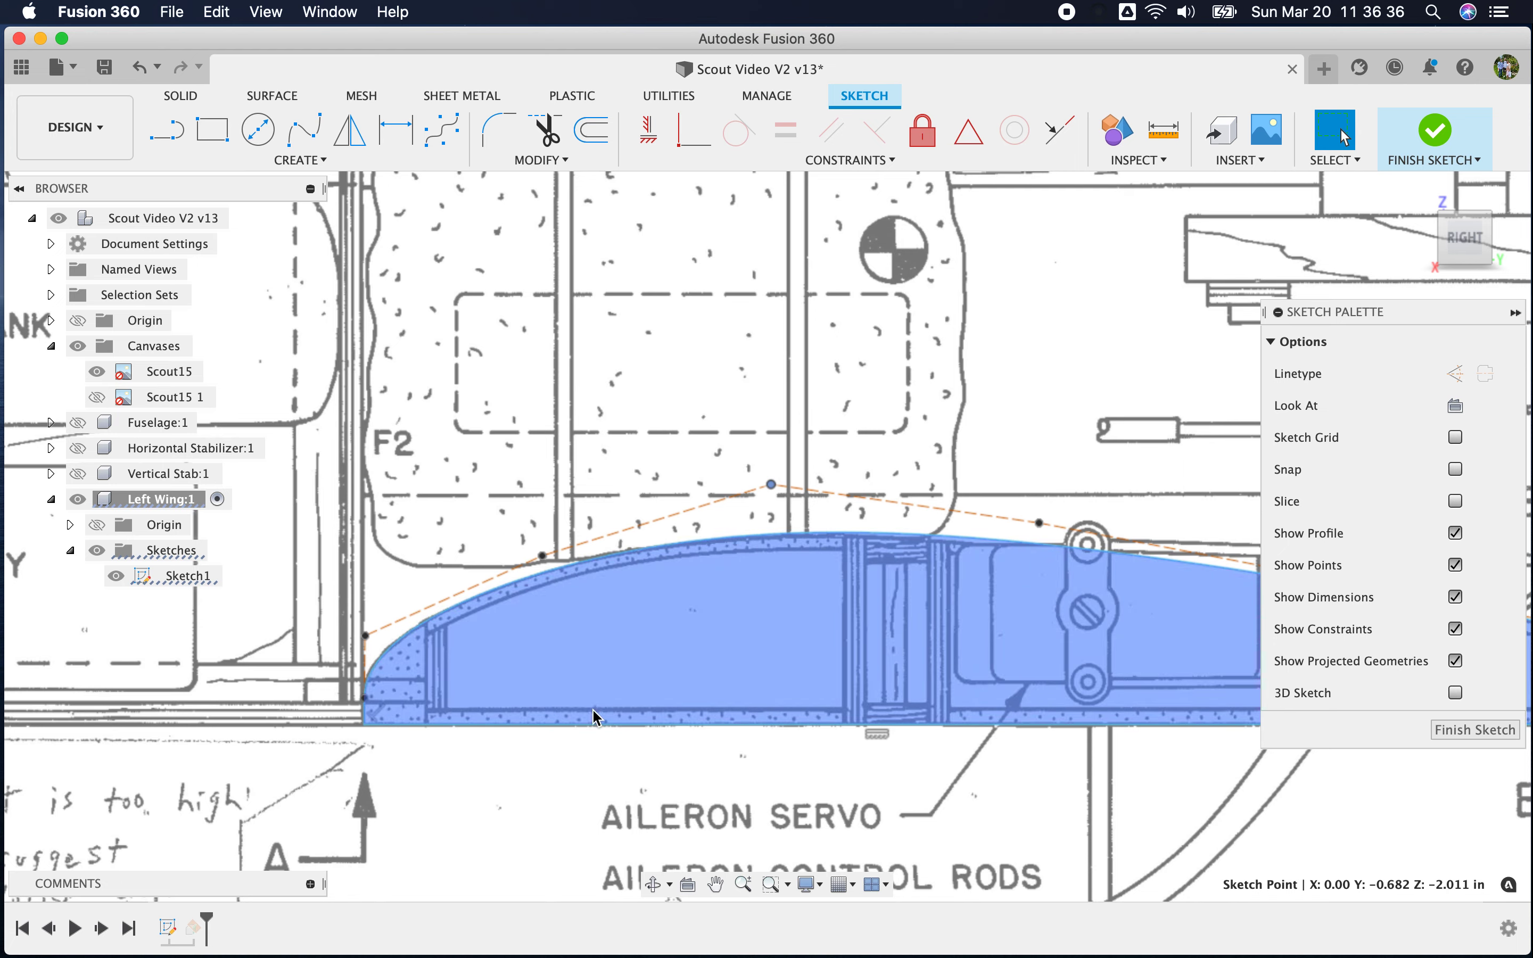
{"action": "scroll", "coordinate": [574, 562], "scroll_direction": "down", "scroll_amount": 3}
{"action": "scroll", "coordinate": [574, 562], "scroll_direction": "up", "scroll_amount": 4}
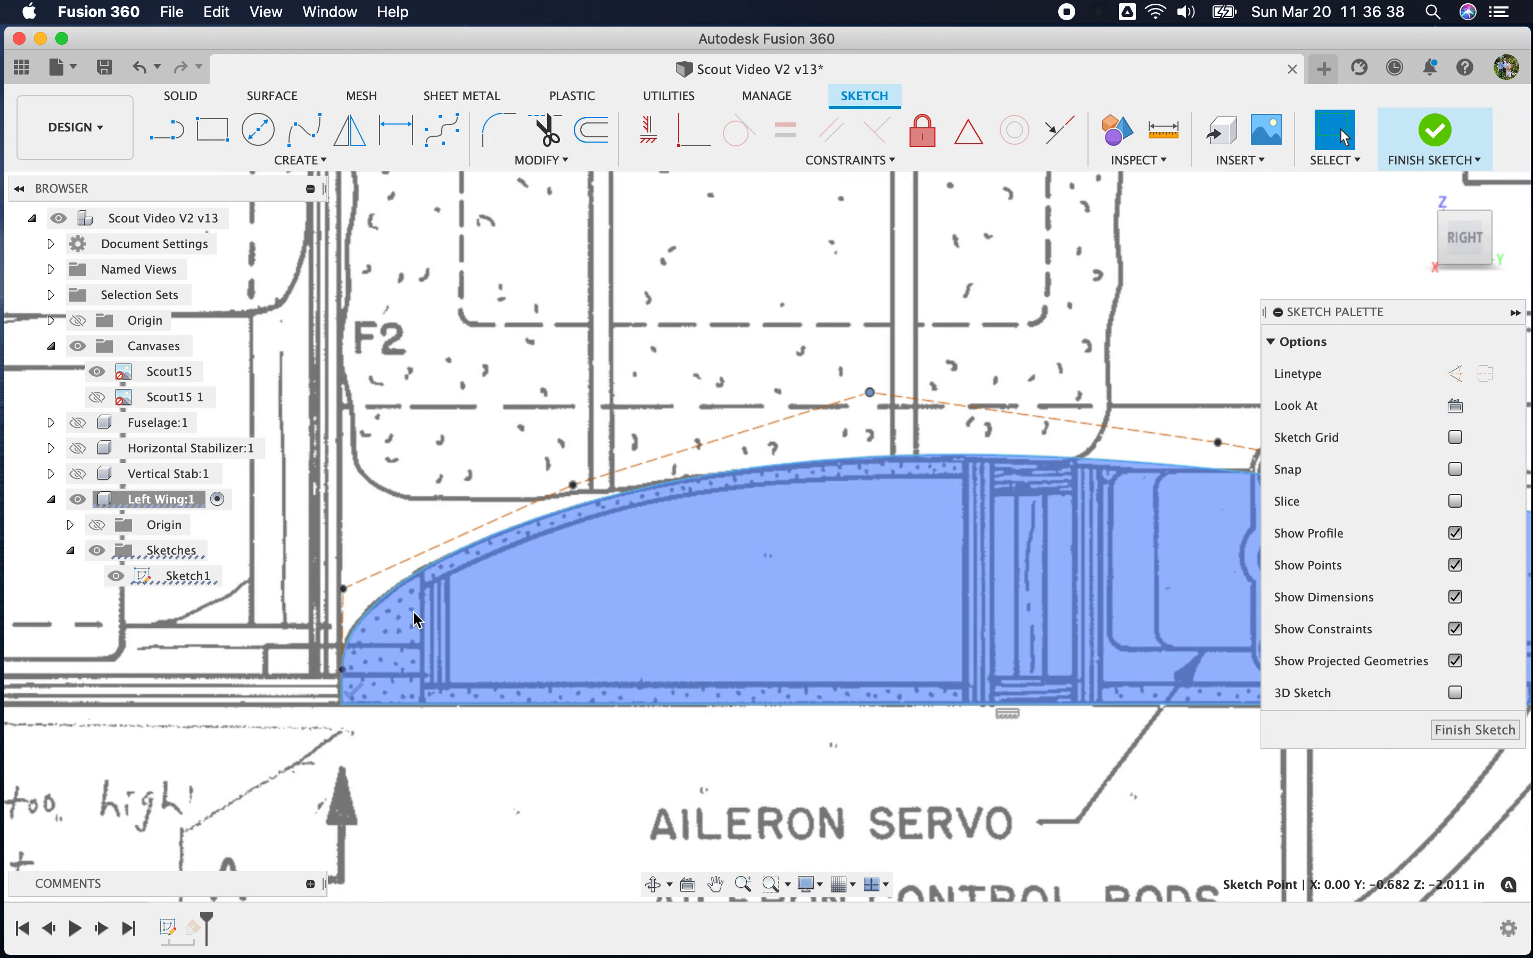
{"action": "left_click", "coordinate": [396, 130]}
{"action": "left_click", "coordinate": [608, 704]}
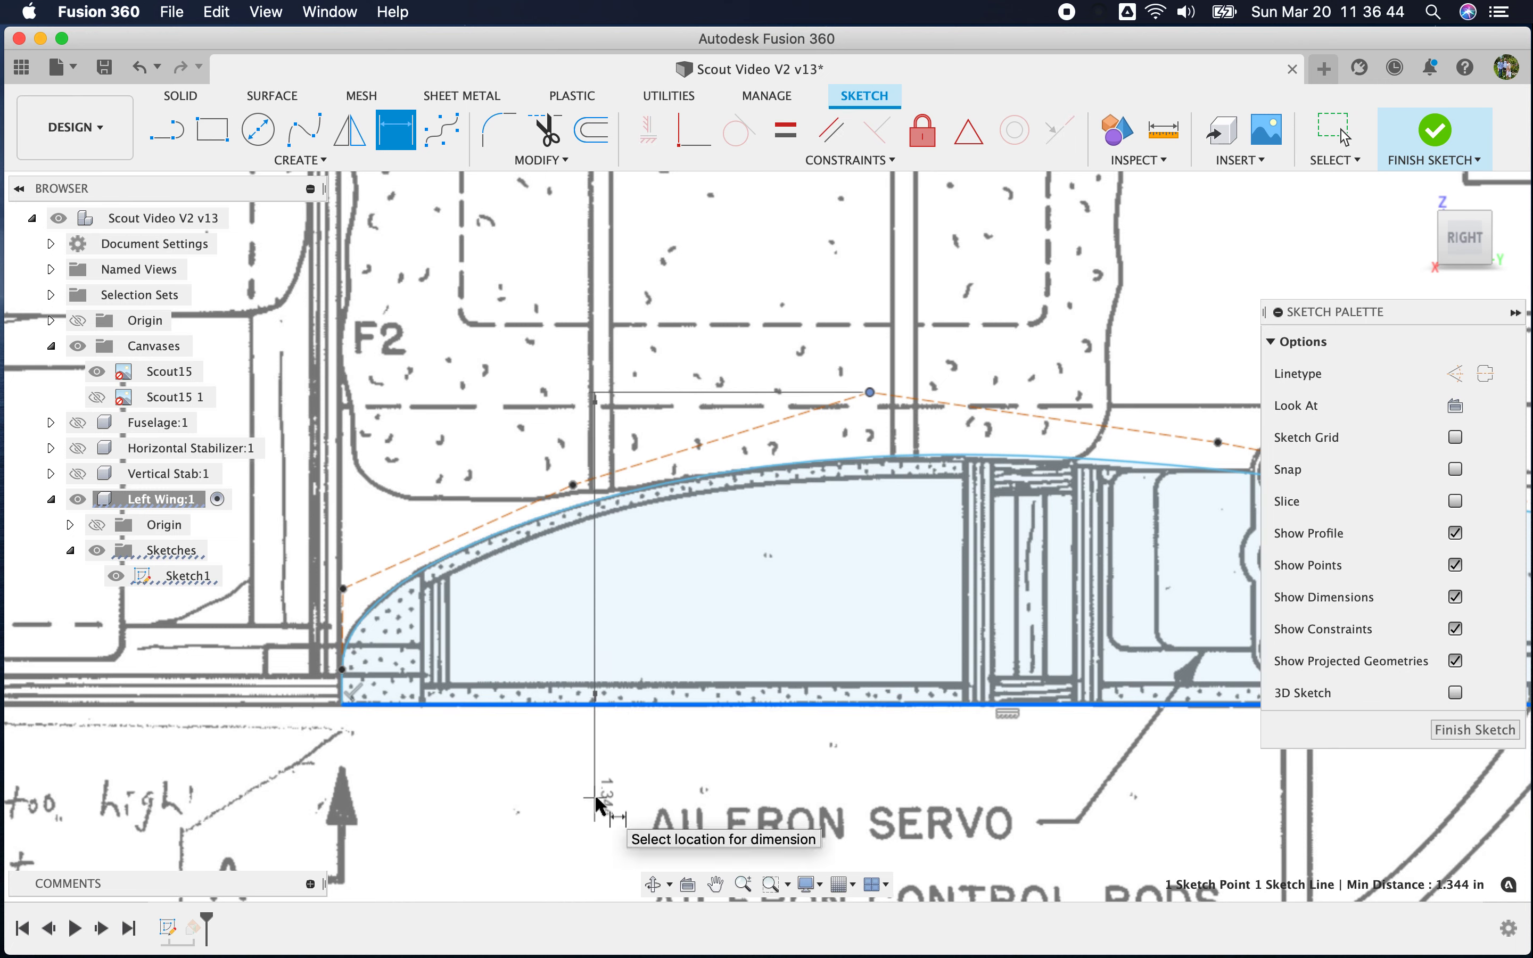
{"action": "key", "text": "Escape"}
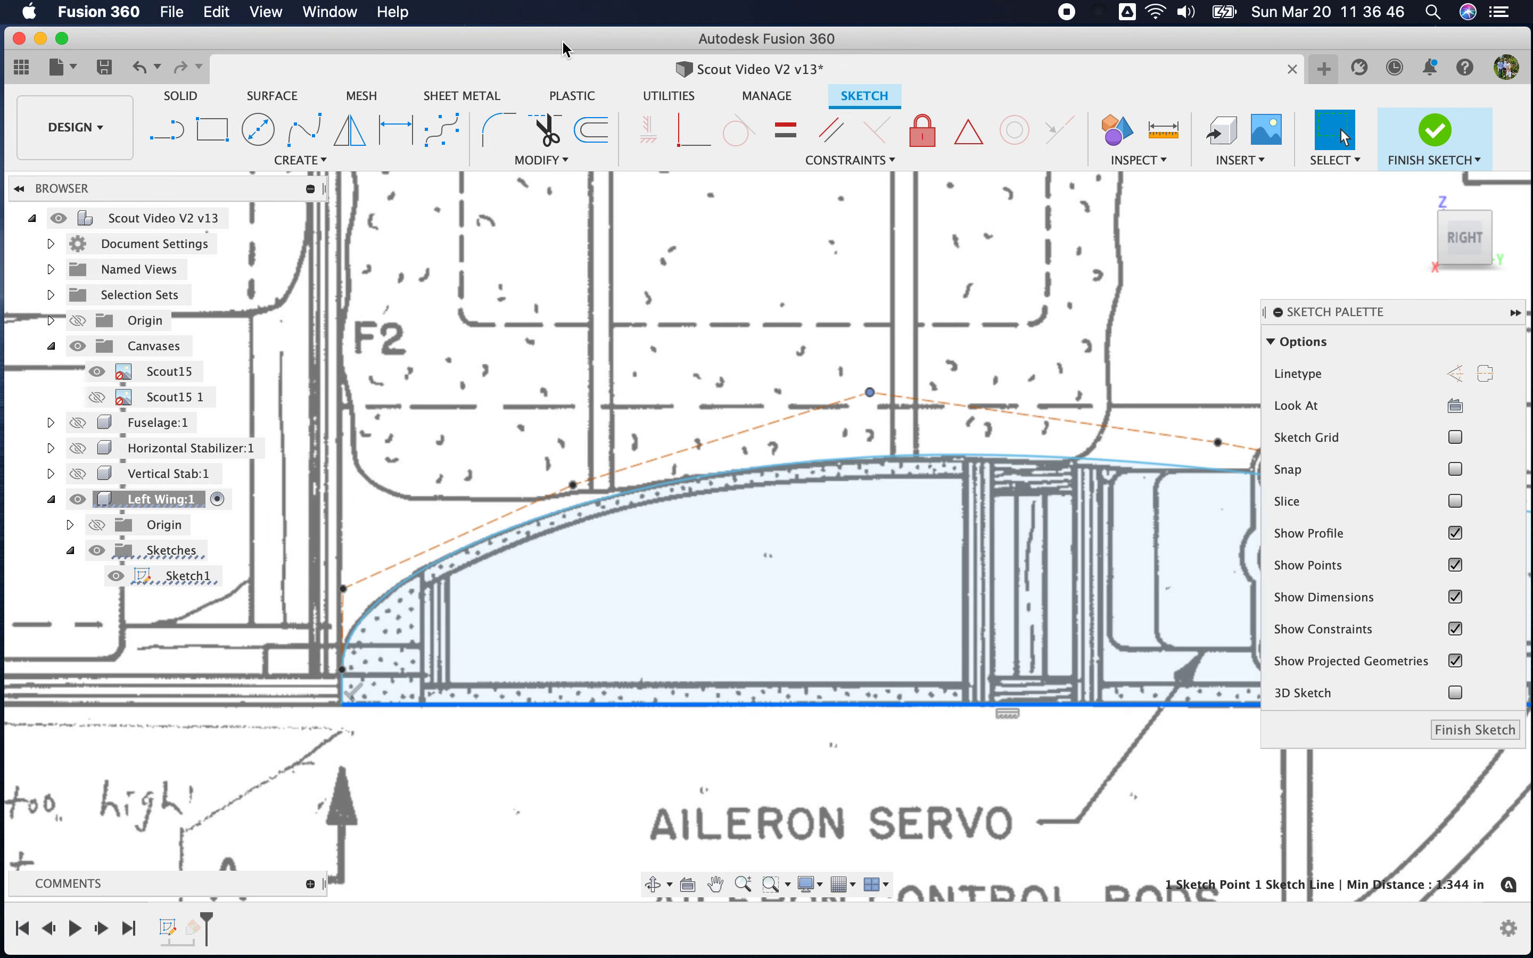
{"action": "left_click", "coordinate": [396, 146]}
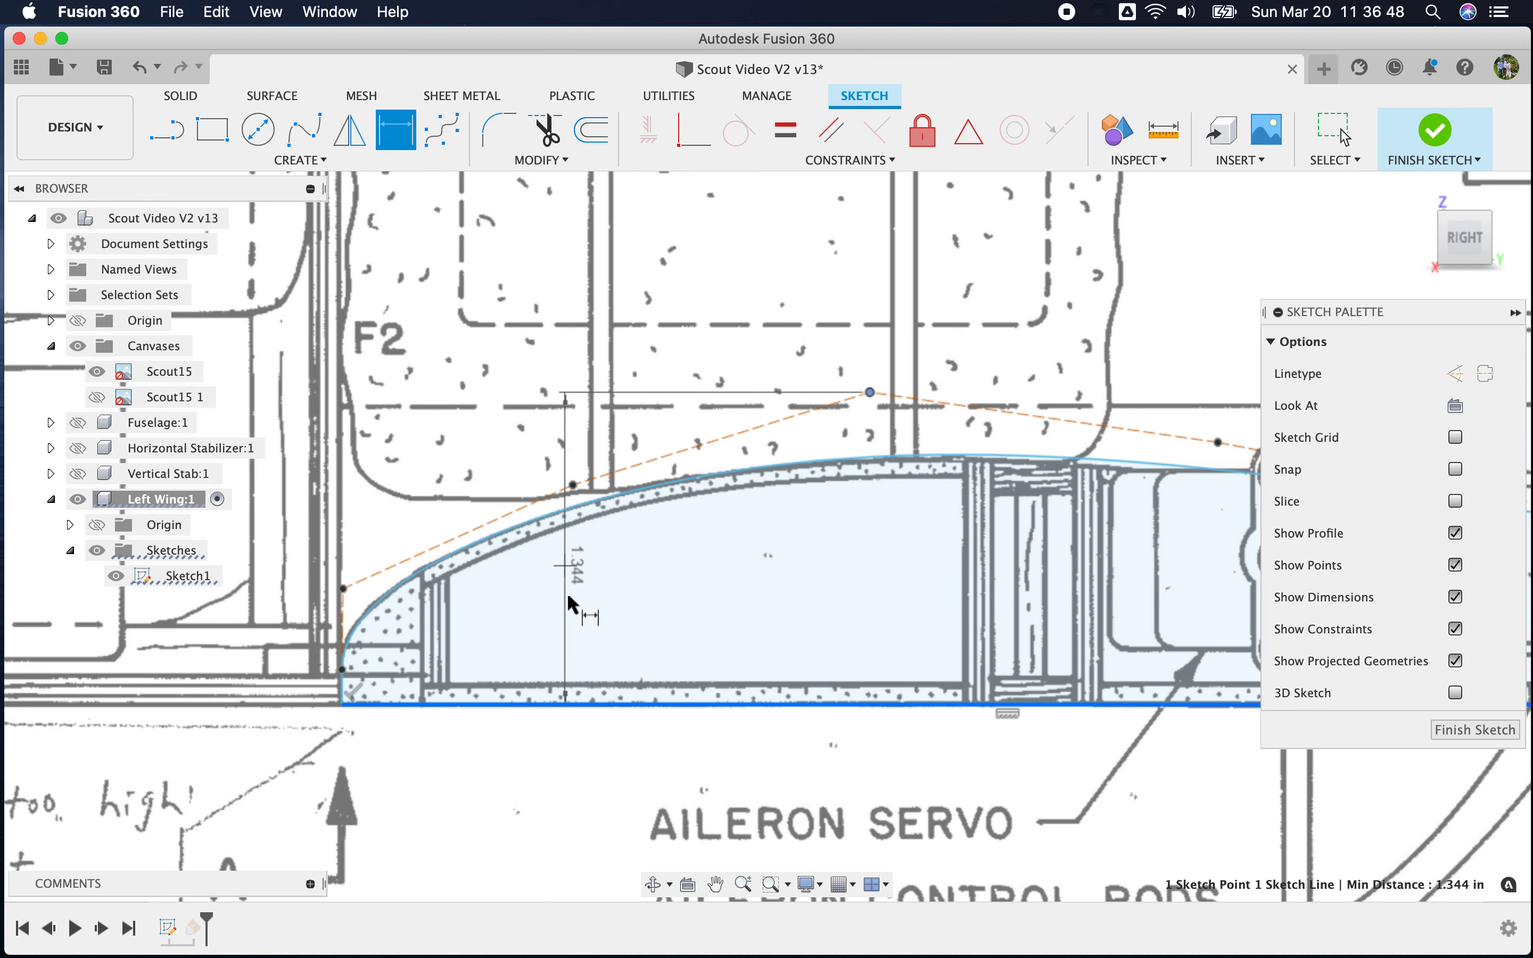
{"action": "key", "text": "Escape"}
{"action": "key", "text": "Escape"}
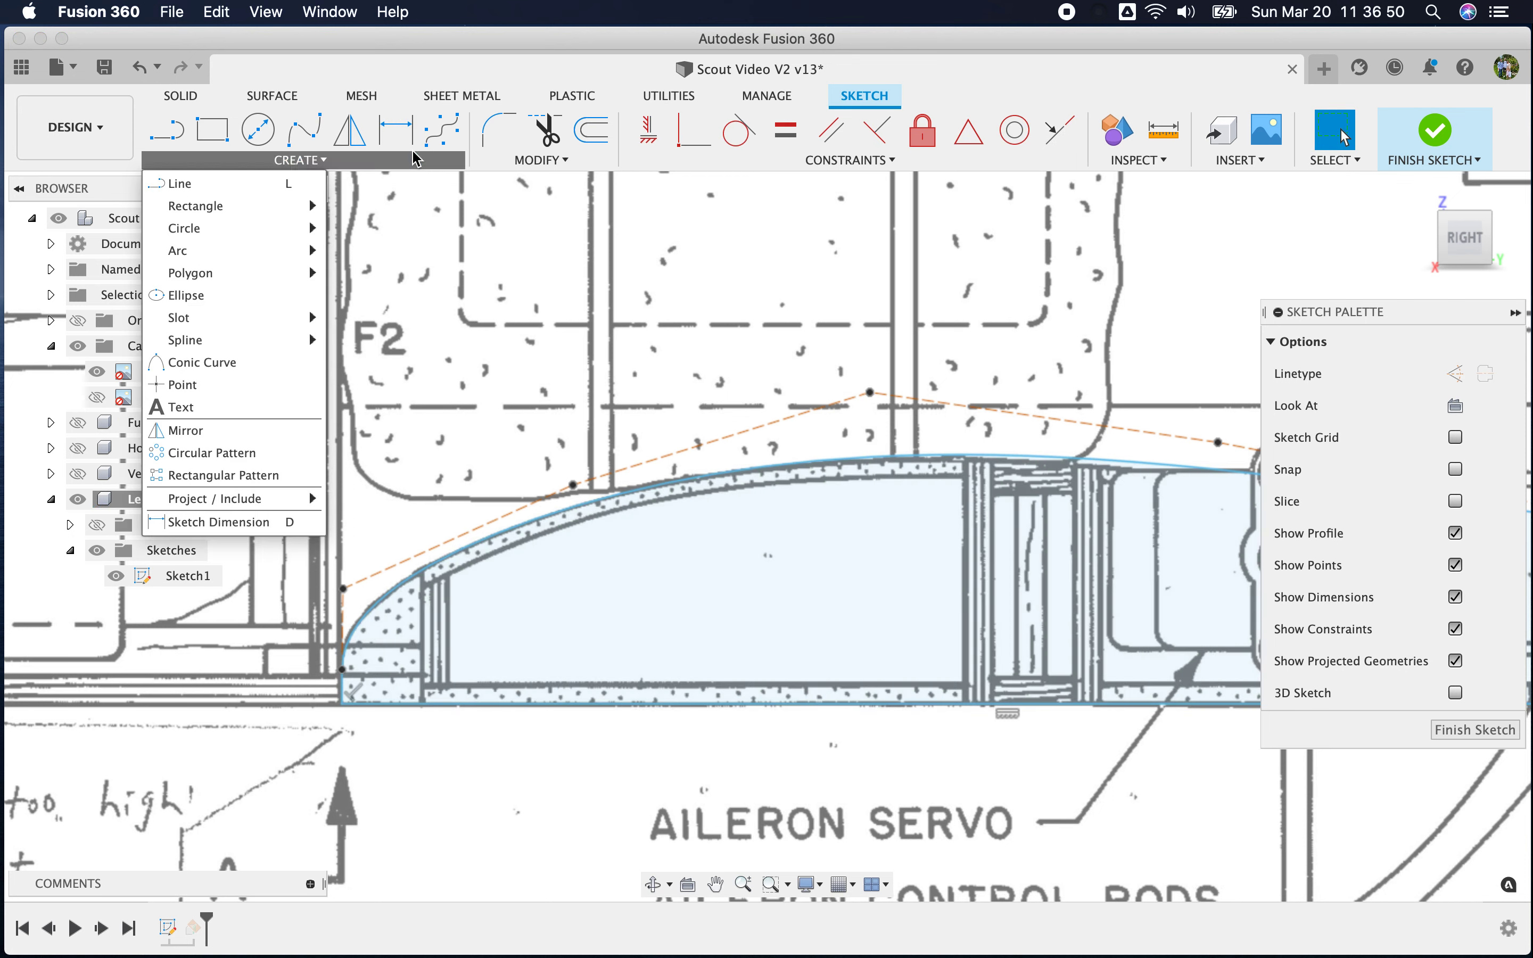
Dimension the length of the wing's bottom line, placing the dimension below the airfoil and keeping the value offered
{"action": "left_click", "coordinate": [401, 122]}
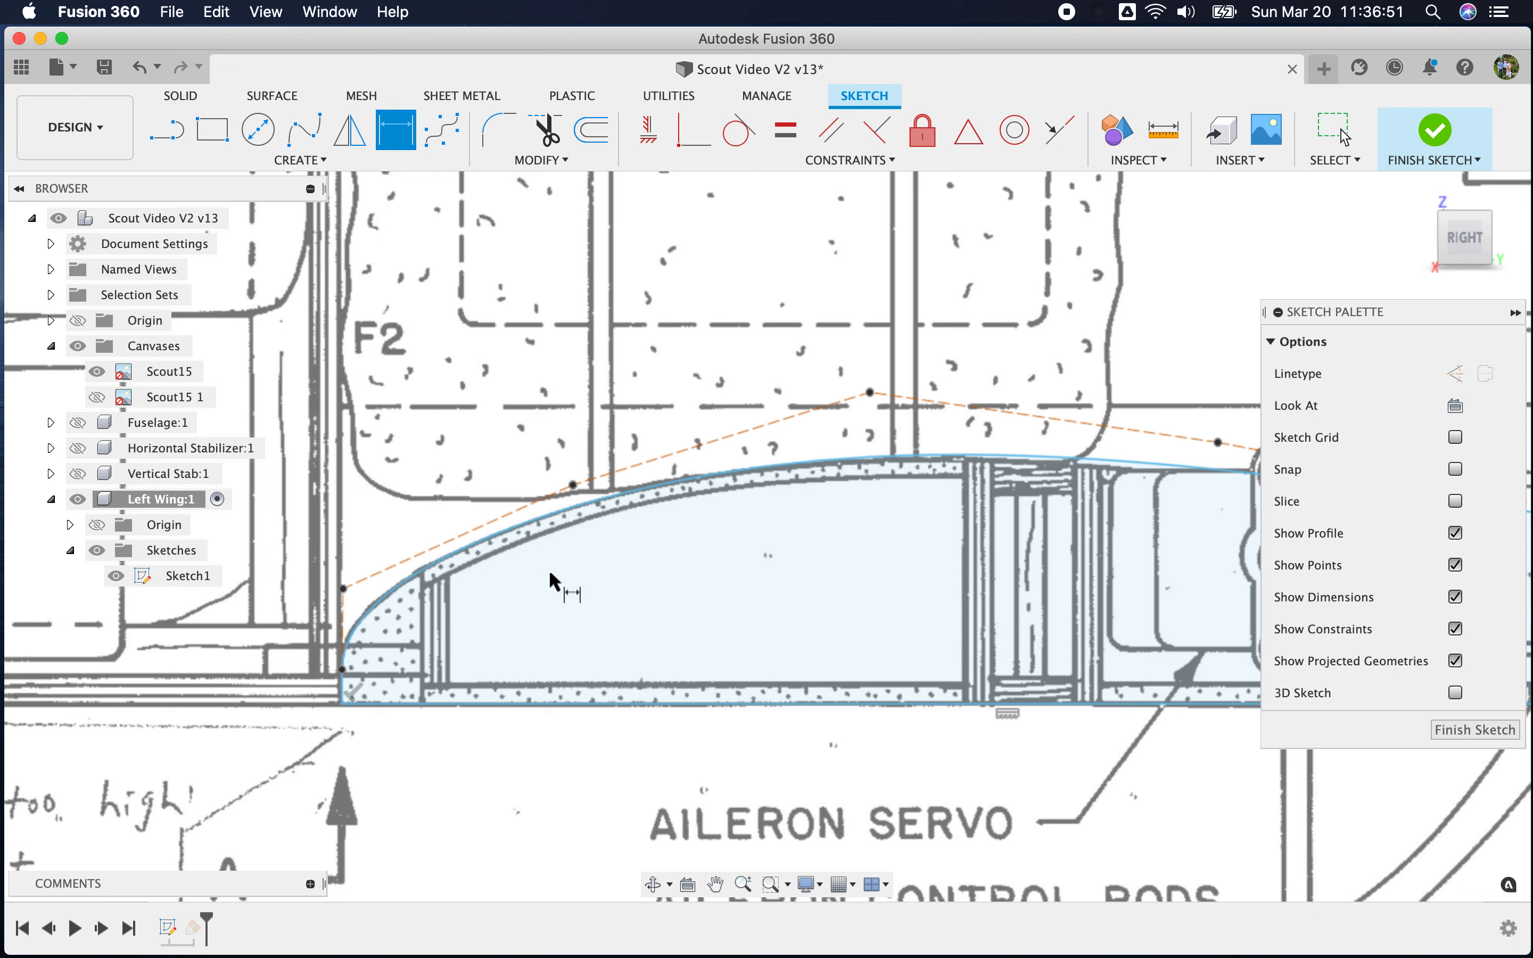
{"action": "left_click", "coordinate": [679, 706]}
{"action": "left_click", "coordinate": [690, 772]}
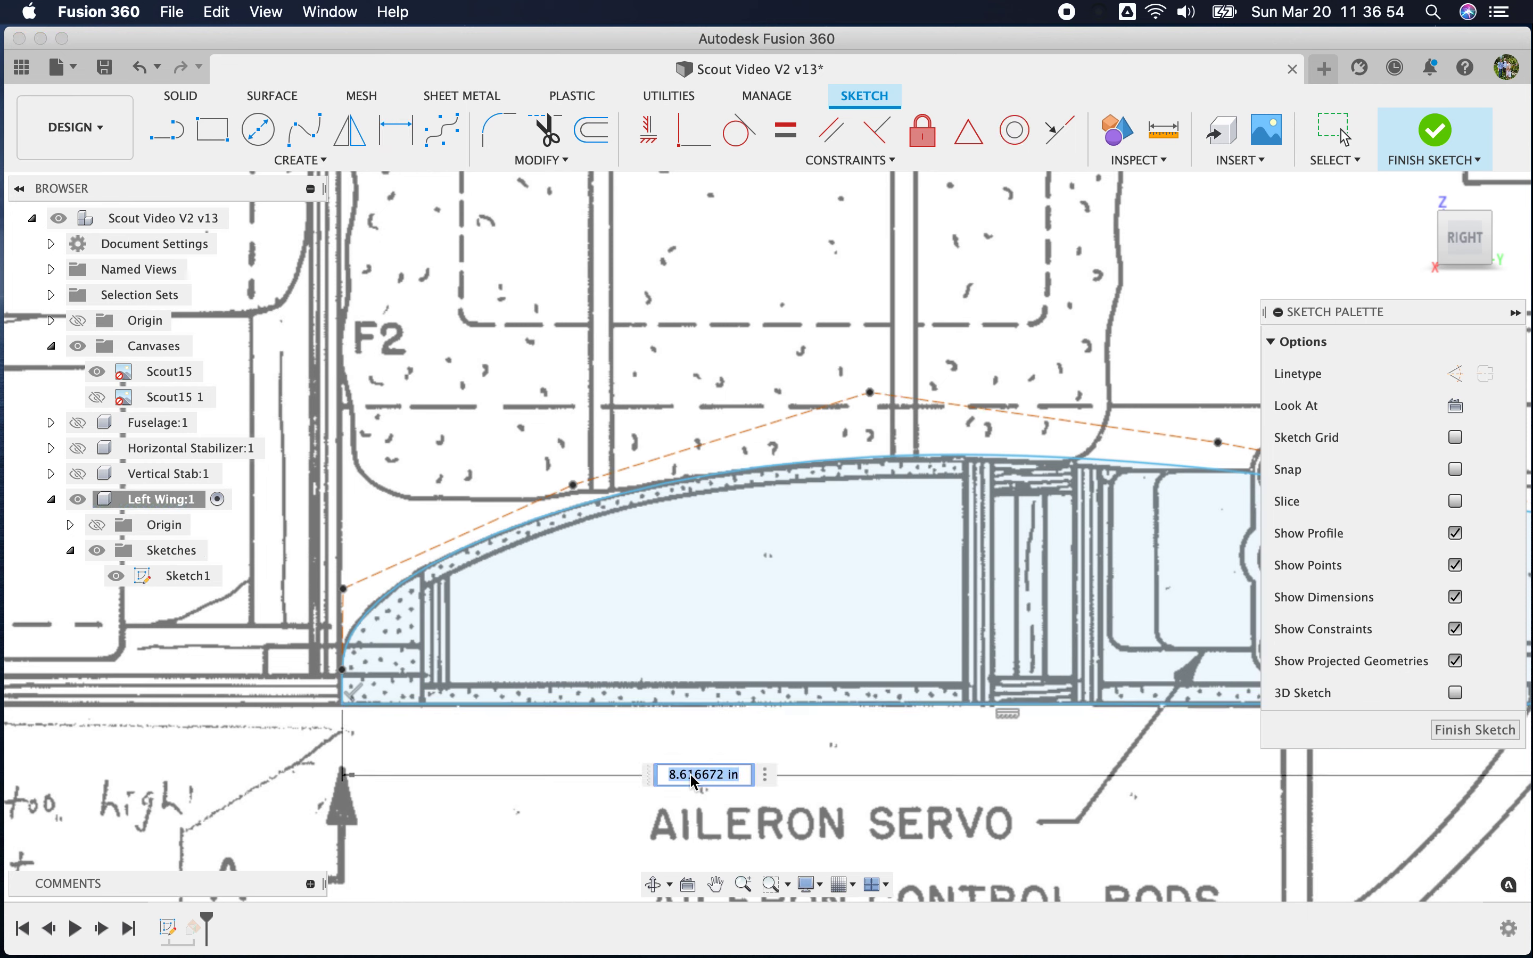
{"action": "key", "text": "Return"}
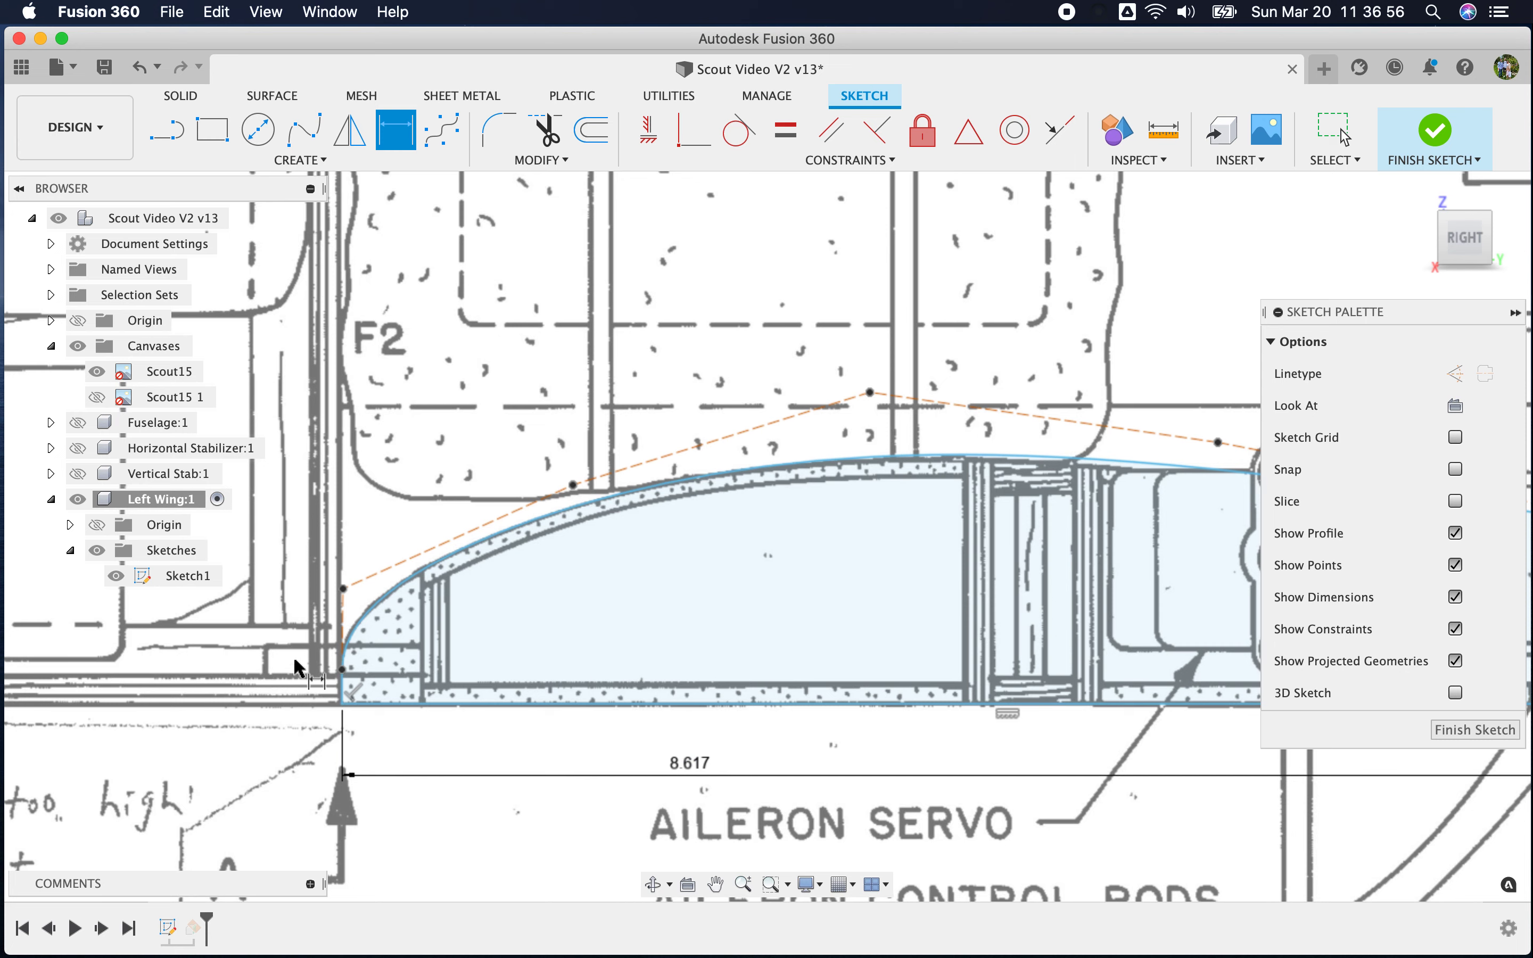
Dimension the height of the vertical nose line and the spacing of the spline's first two control points, keeping the values offered
{"action": "scroll", "coordinate": [374, 725], "scroll_direction": "up", "scroll_amount": 3}
{"action": "left_click", "coordinate": [325, 660]}
{"action": "left_click", "coordinate": [249, 671]}
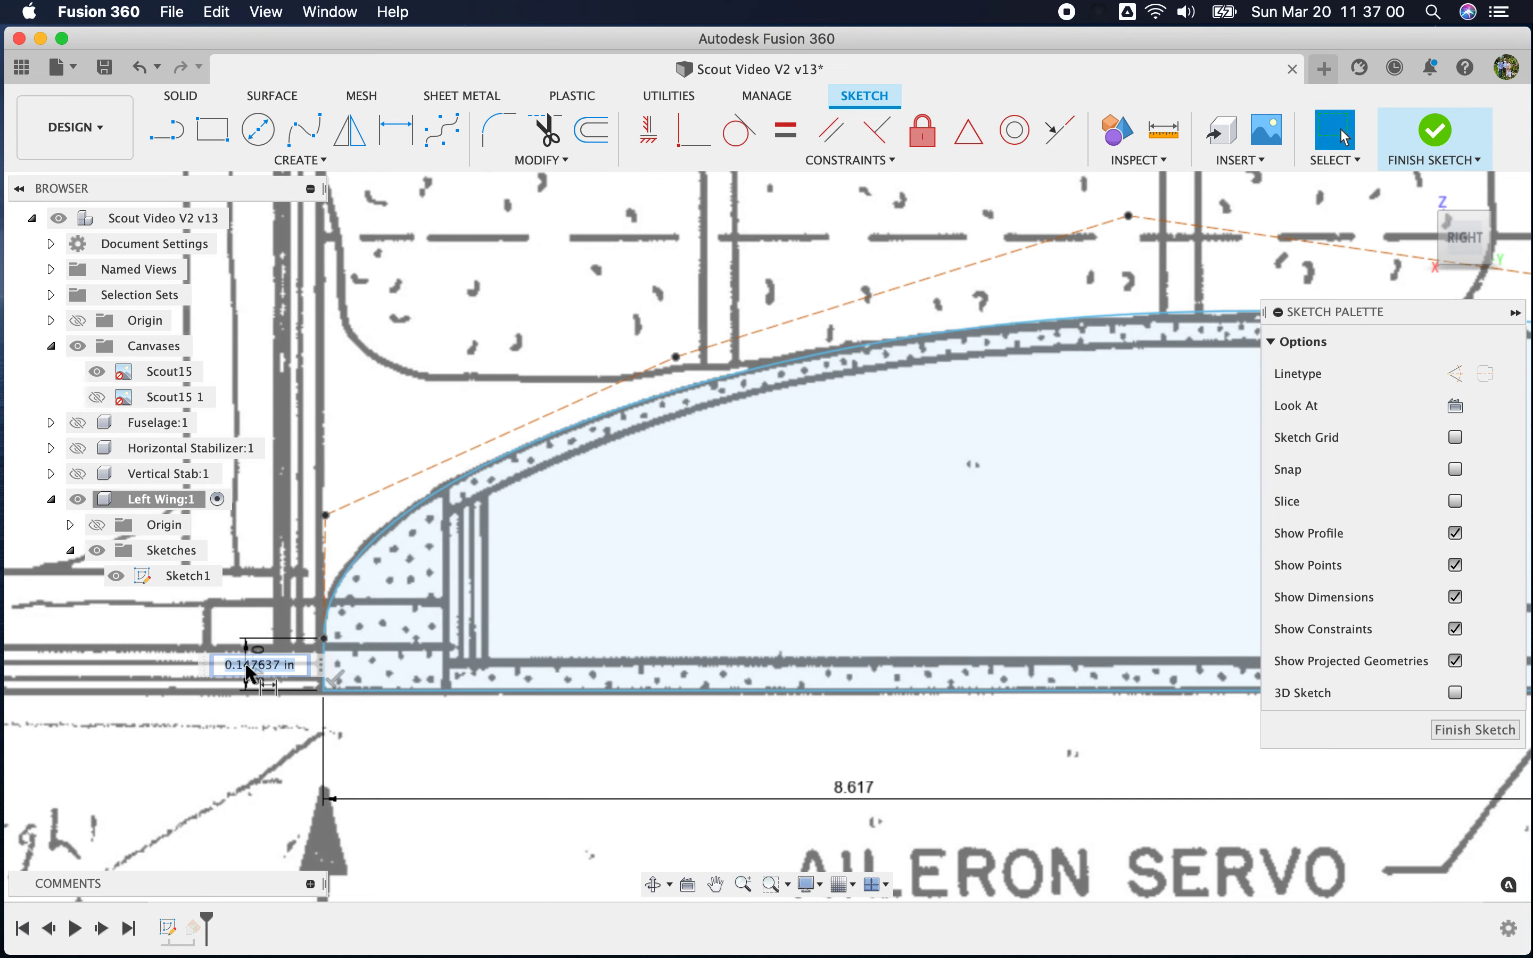
{"action": "key", "text": "Return"}
{"action": "left_click", "coordinate": [323, 636]}
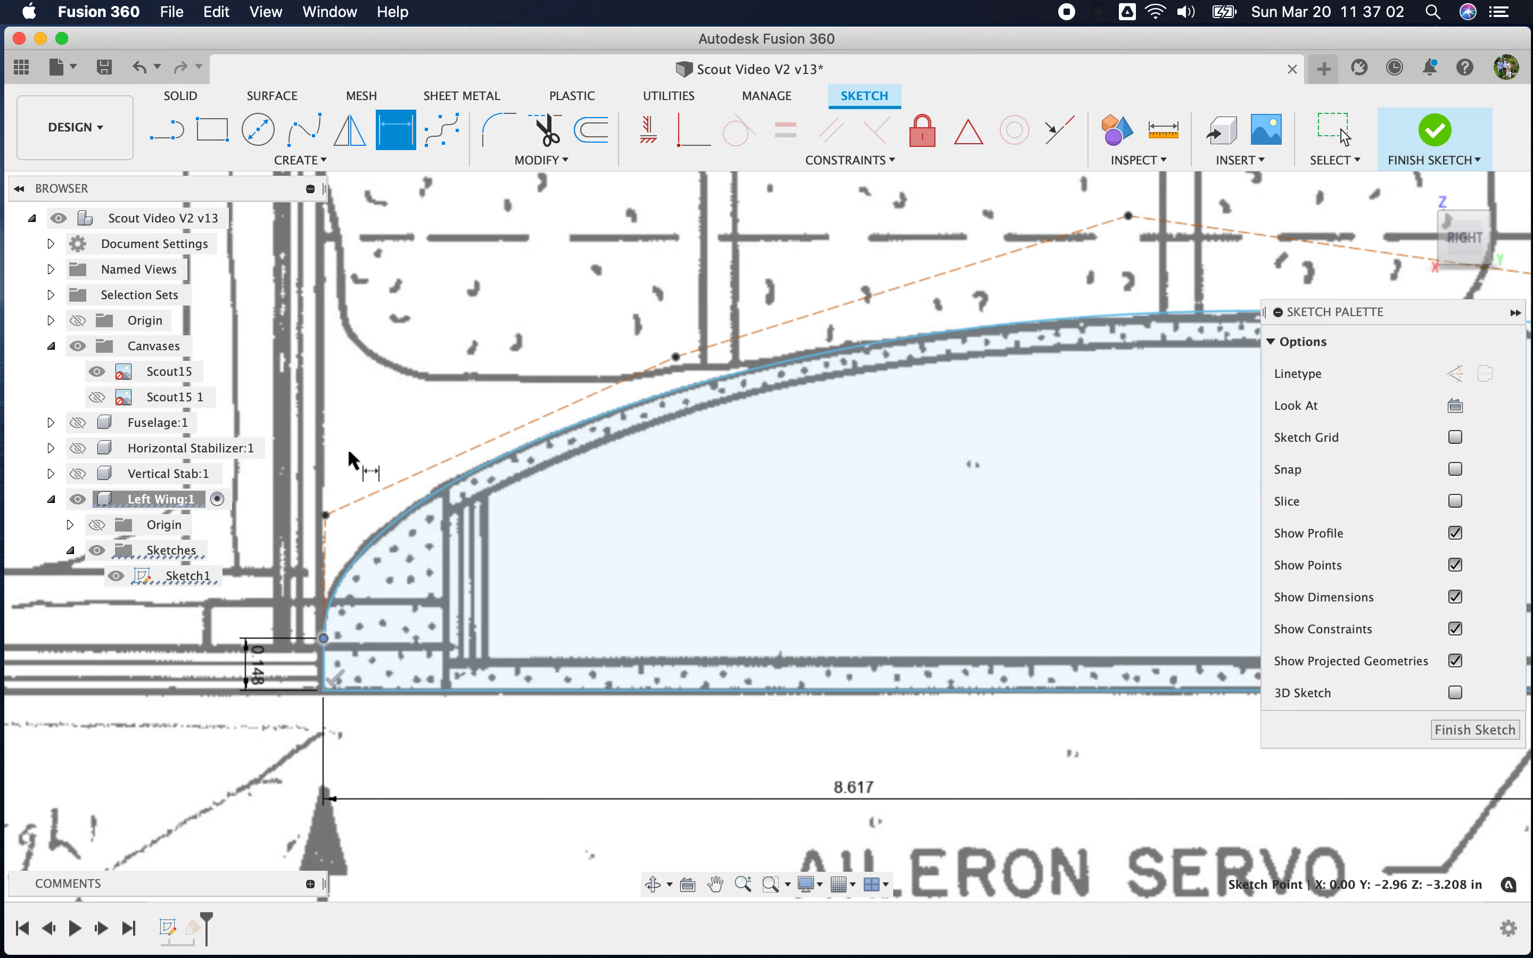
{"action": "left_click", "coordinate": [326, 514]}
{"action": "scroll", "coordinate": [487, 570], "scroll_direction": "down", "scroll_amount": 5}
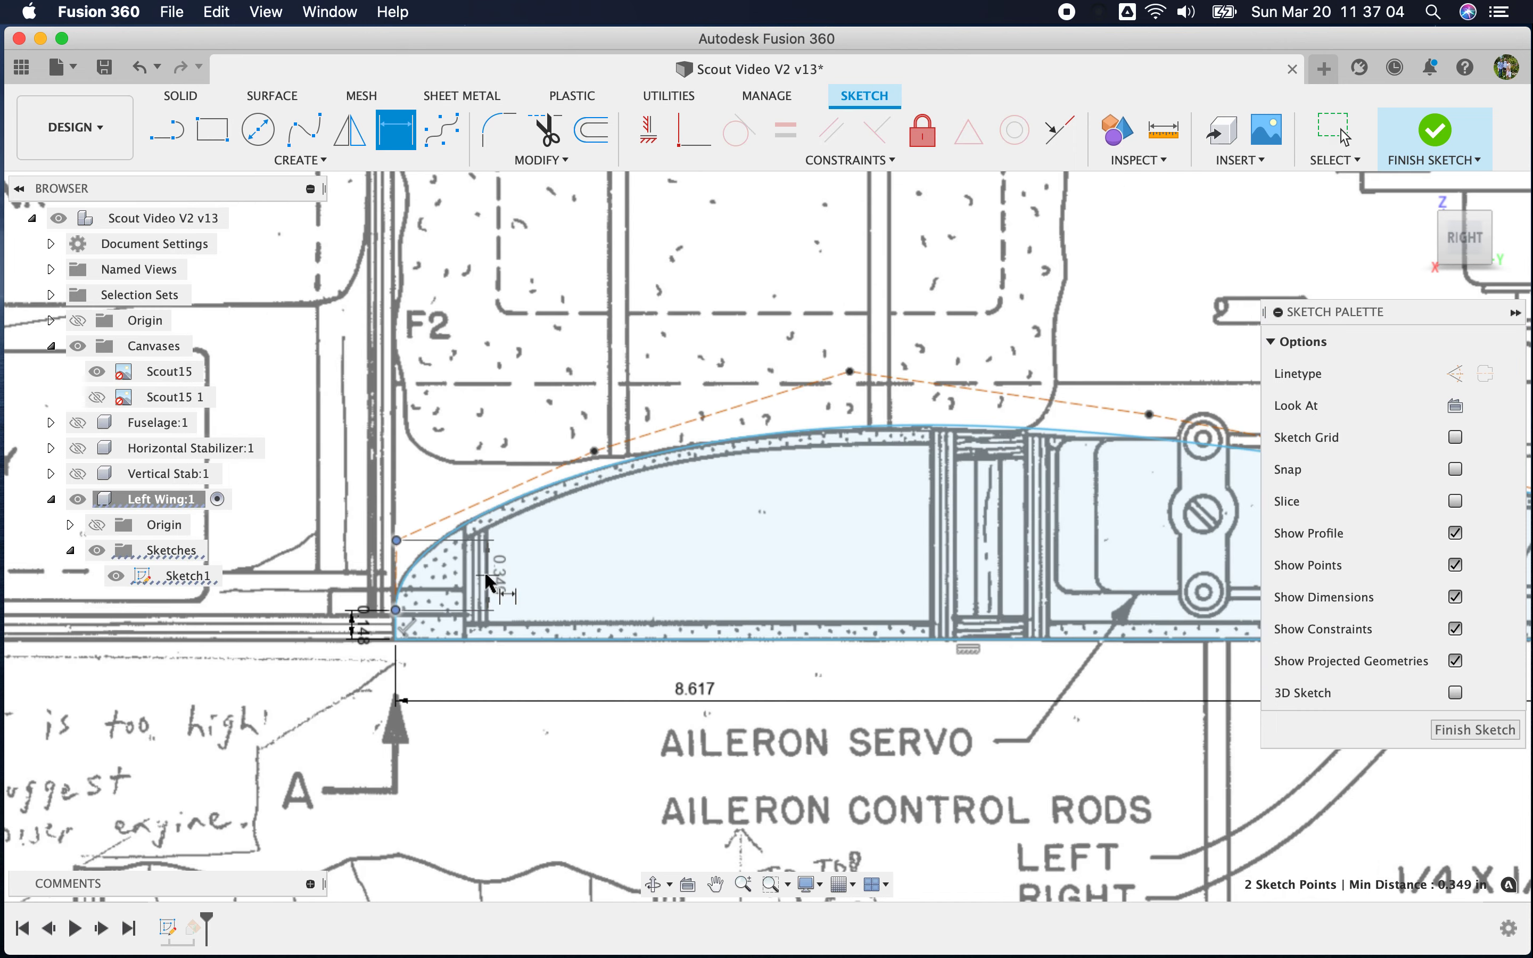
{"action": "left_click", "coordinate": [312, 521]}
{"action": "key", "text": "Return"}
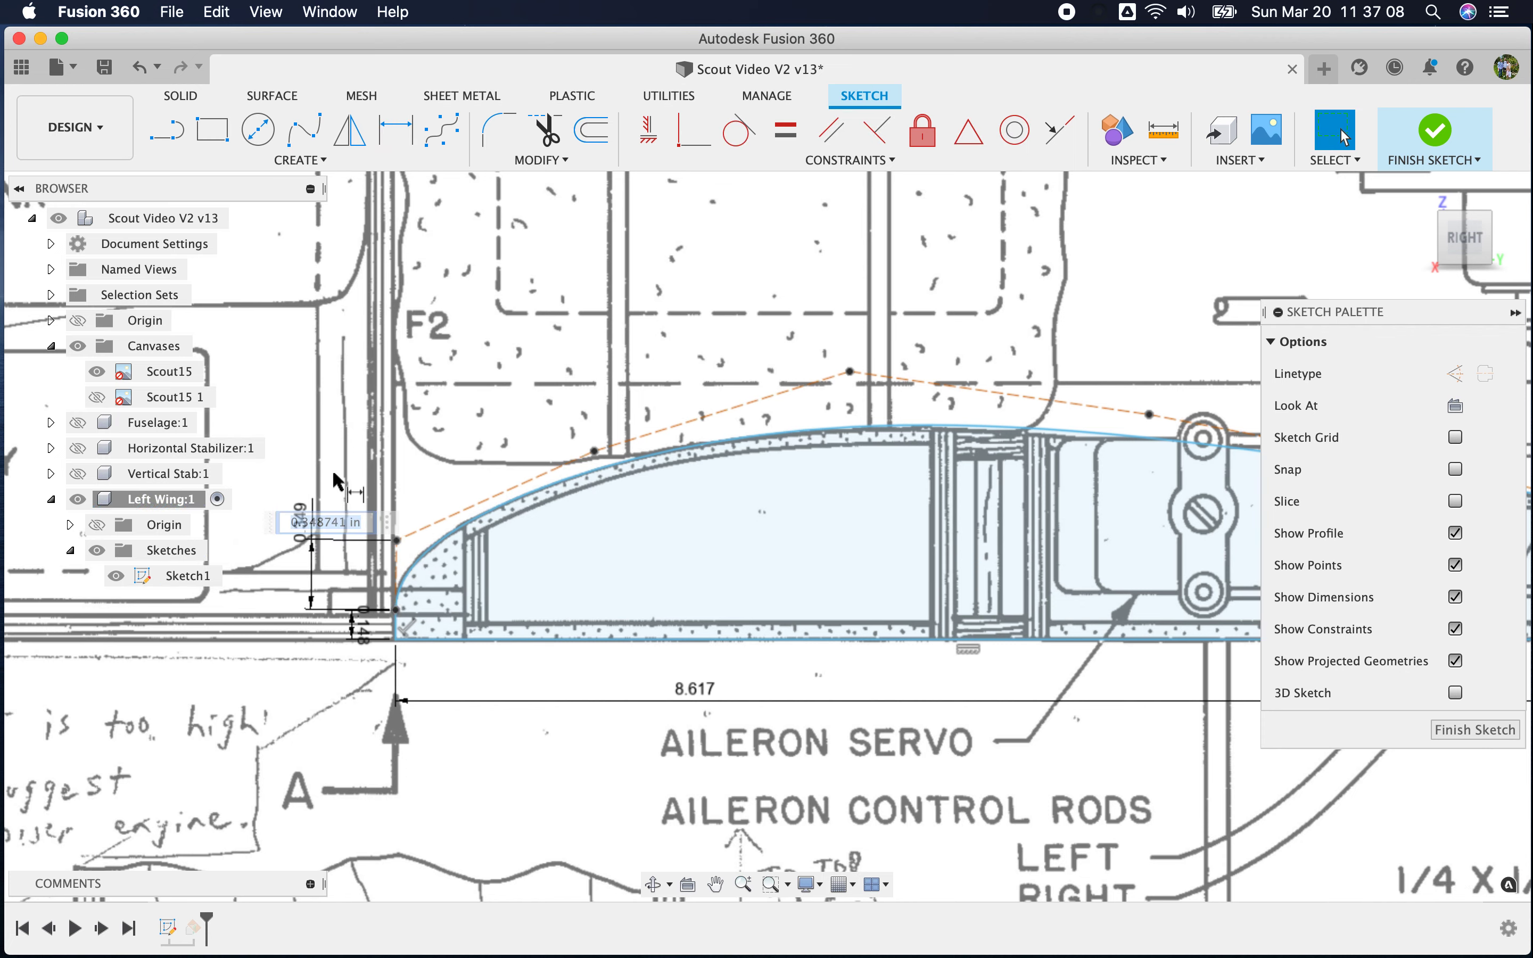
{"action": "key", "text": "d"}
{"action": "scroll", "coordinate": [538, 602], "scroll_direction": "up", "scroll_amount": 5}
{"action": "scroll", "coordinate": [844, 731], "scroll_direction": "down", "scroll_amount": 3}
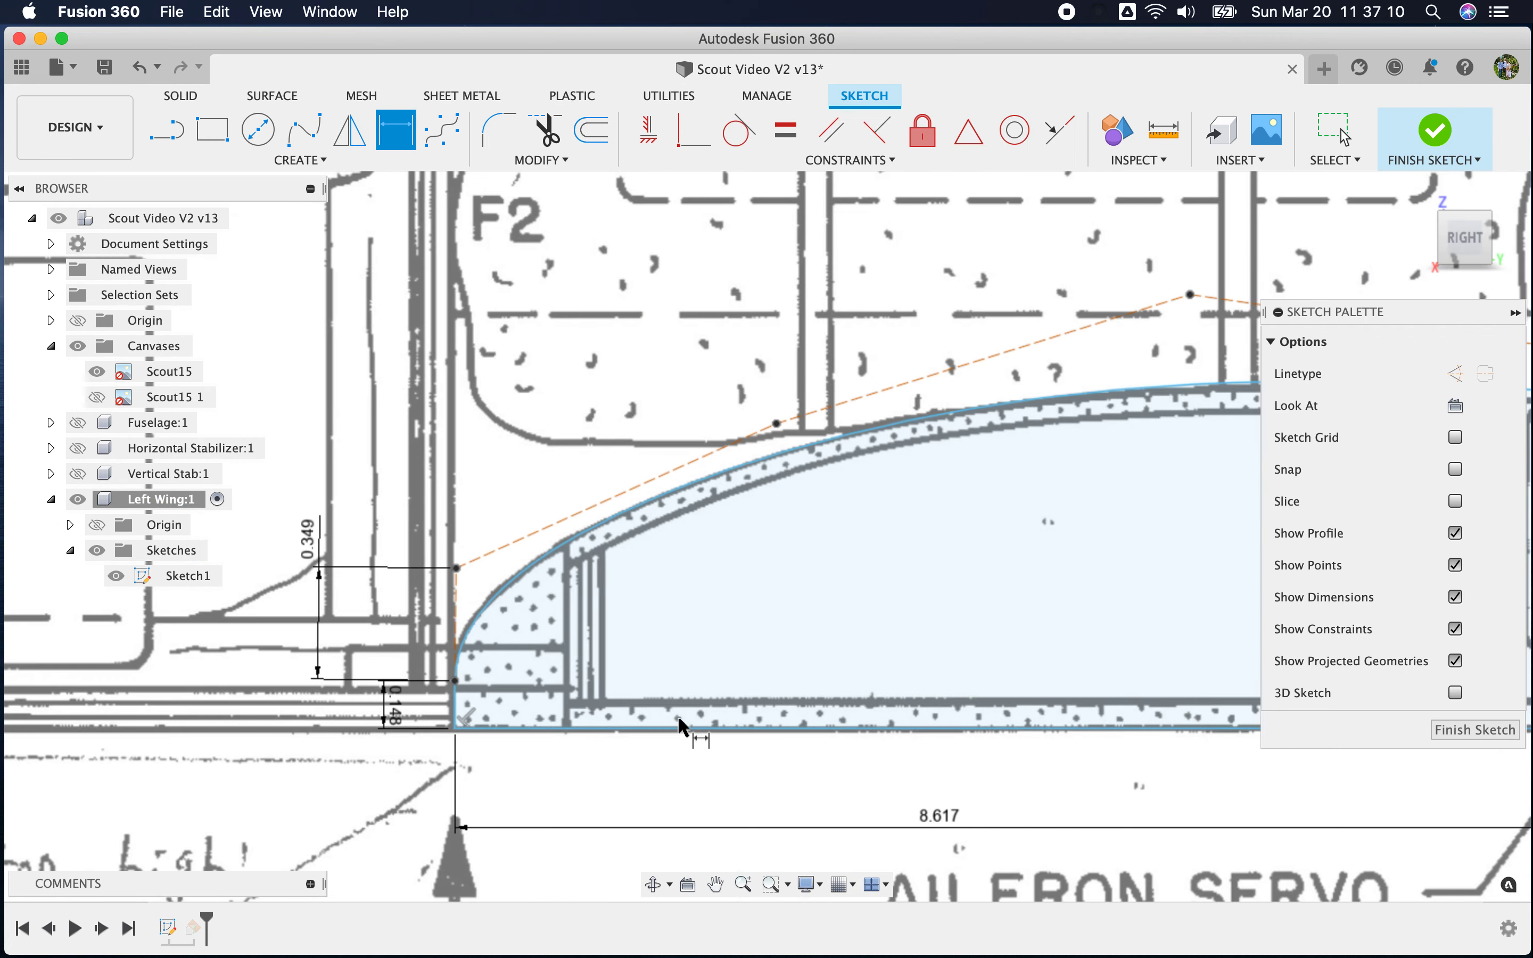
{"action": "left_click", "coordinate": [455, 633]}
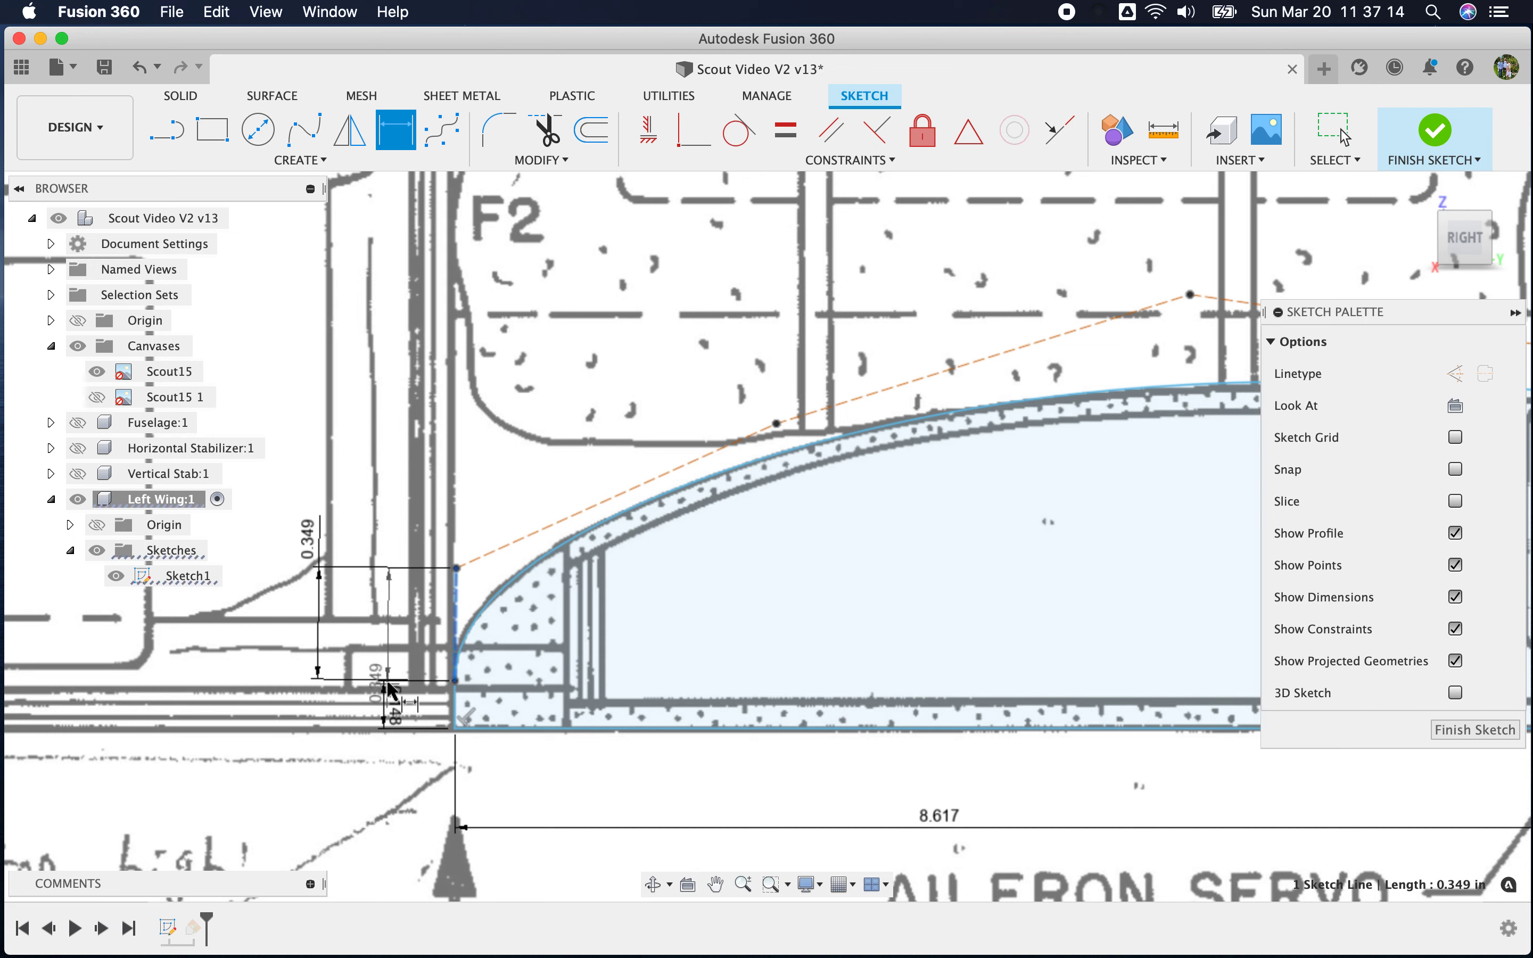
{"action": "key", "text": "Escape"}
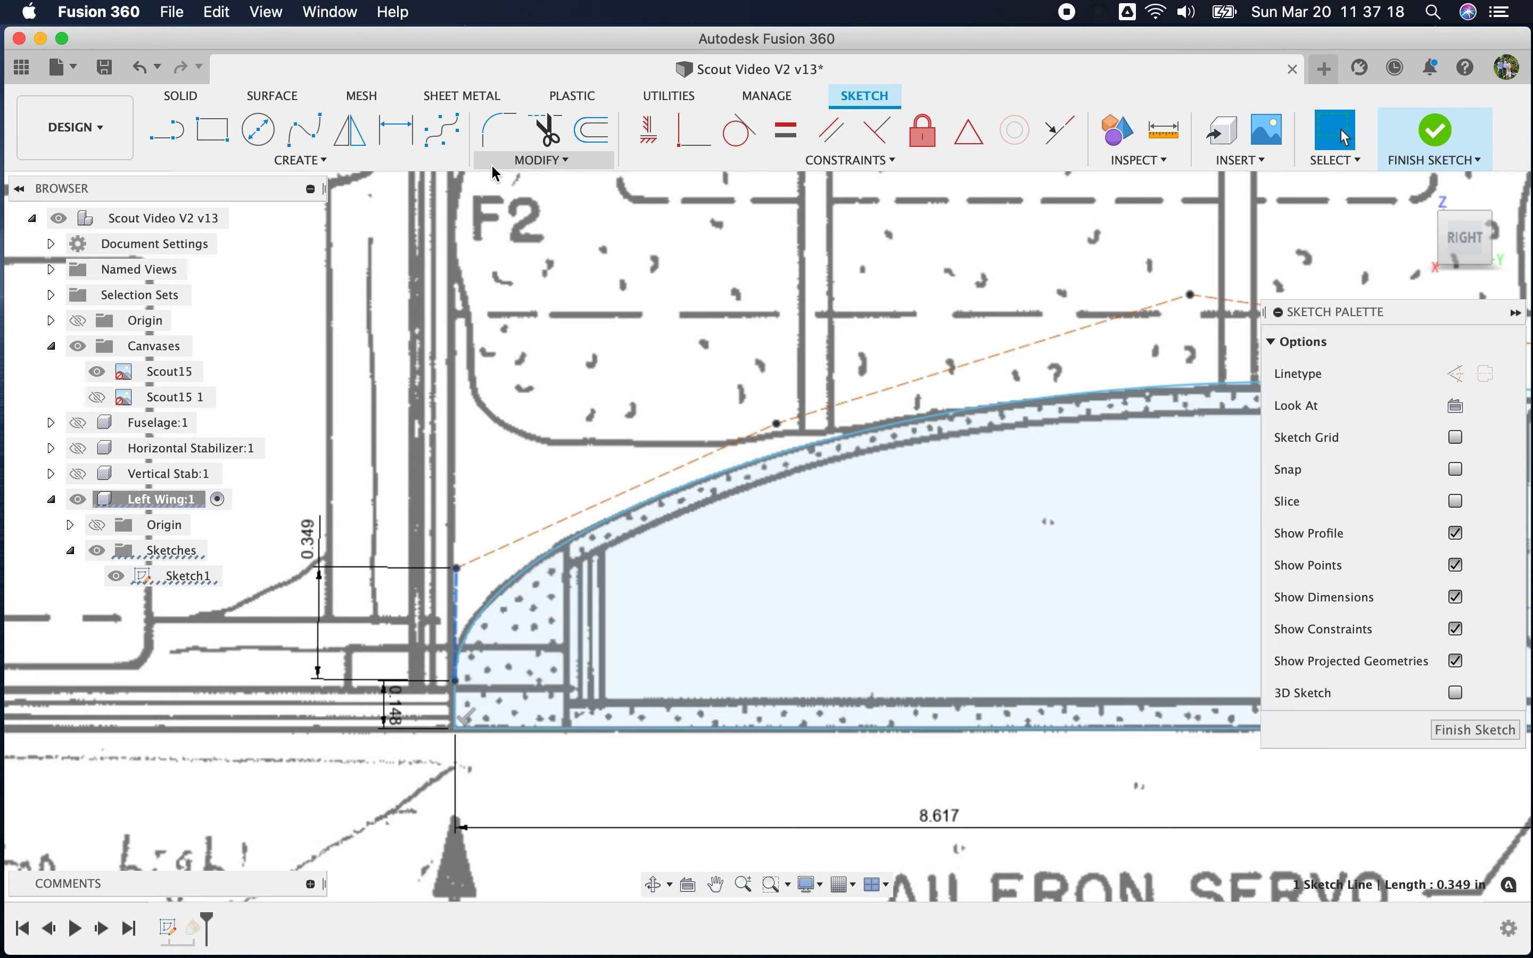
{"action": "scroll", "coordinate": [472, 653], "scroll_direction": "up", "scroll_amount": 5}
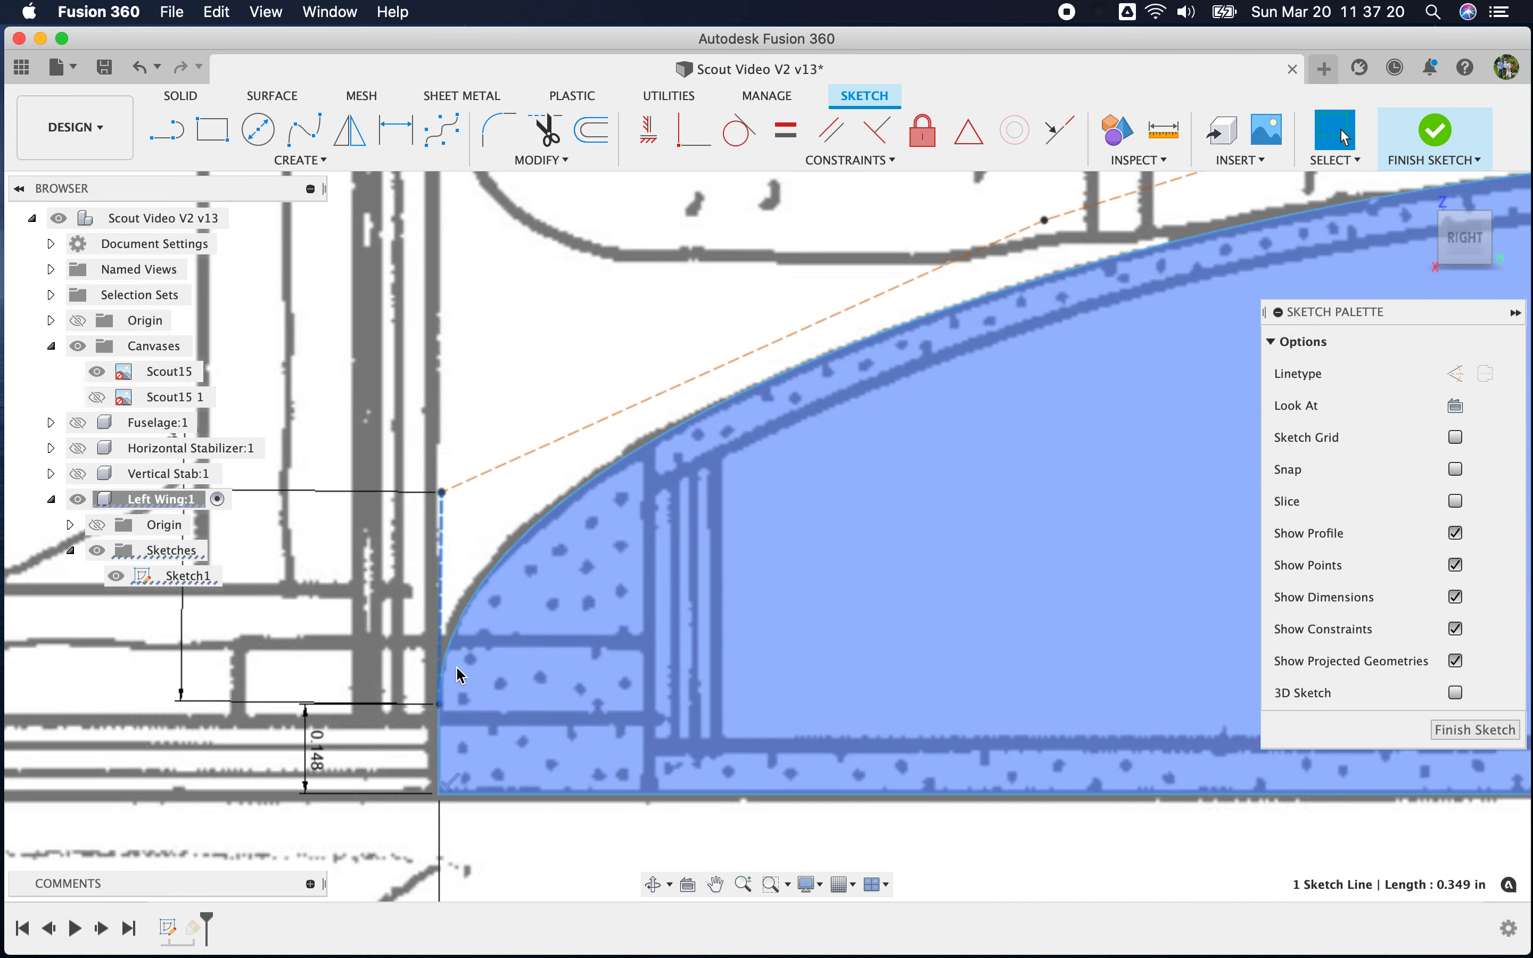
{"action": "left_click", "coordinate": [438, 296]}
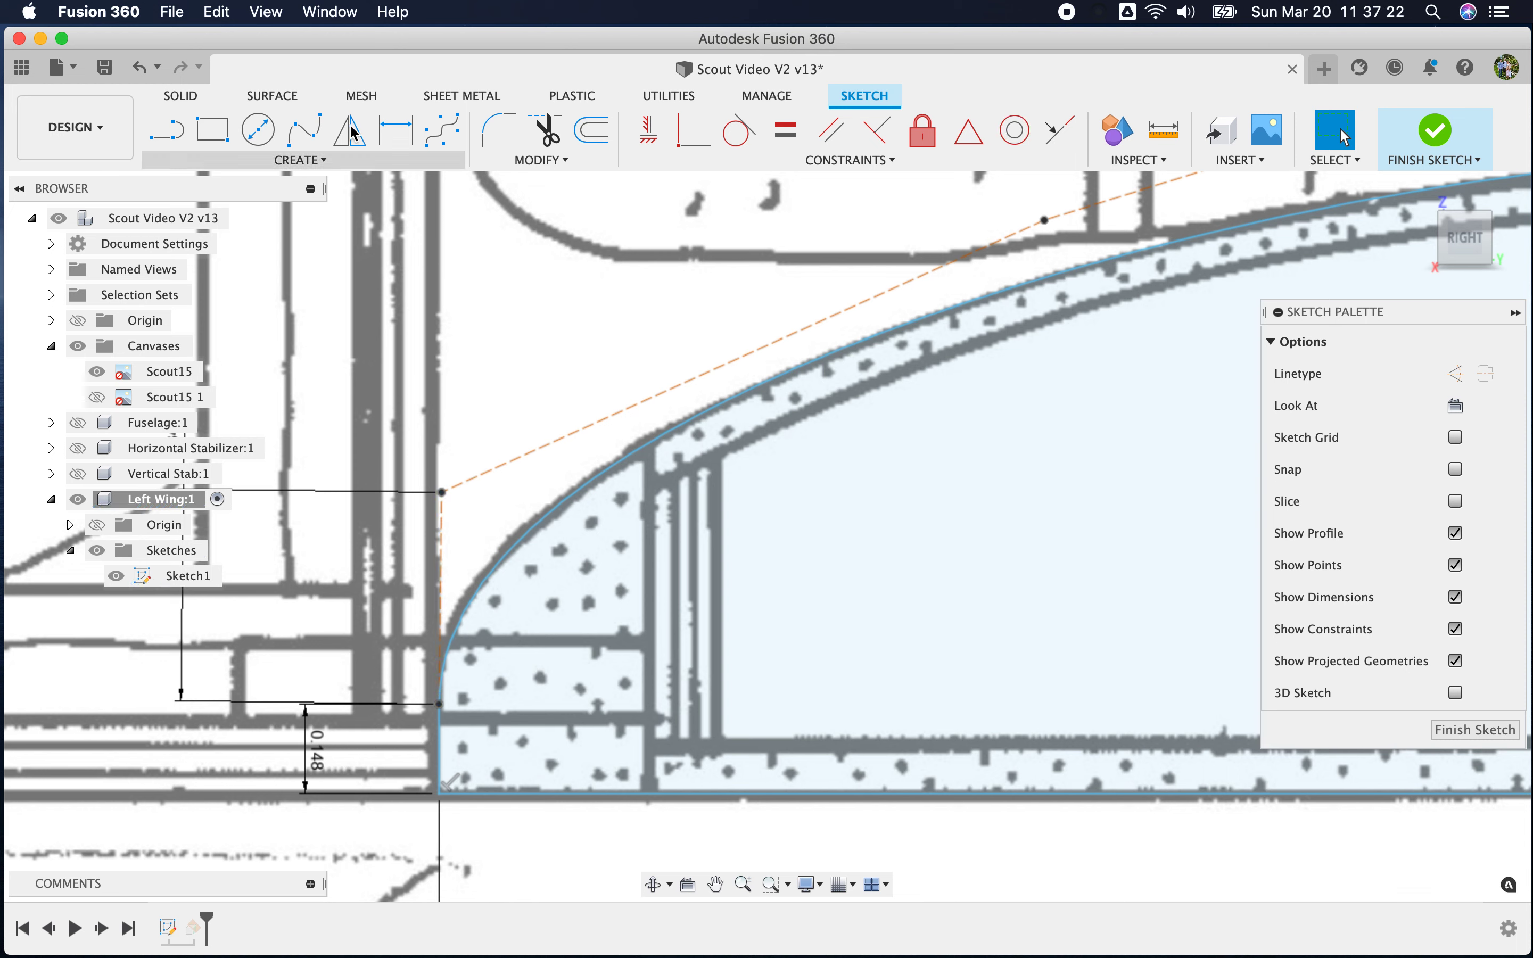
Dimension the angles from the first control-polygon segment to the nose line and to the second segment, keeping the values offered
{"action": "left_click", "coordinate": [396, 129]}
{"action": "left_click", "coordinate": [440, 631]}
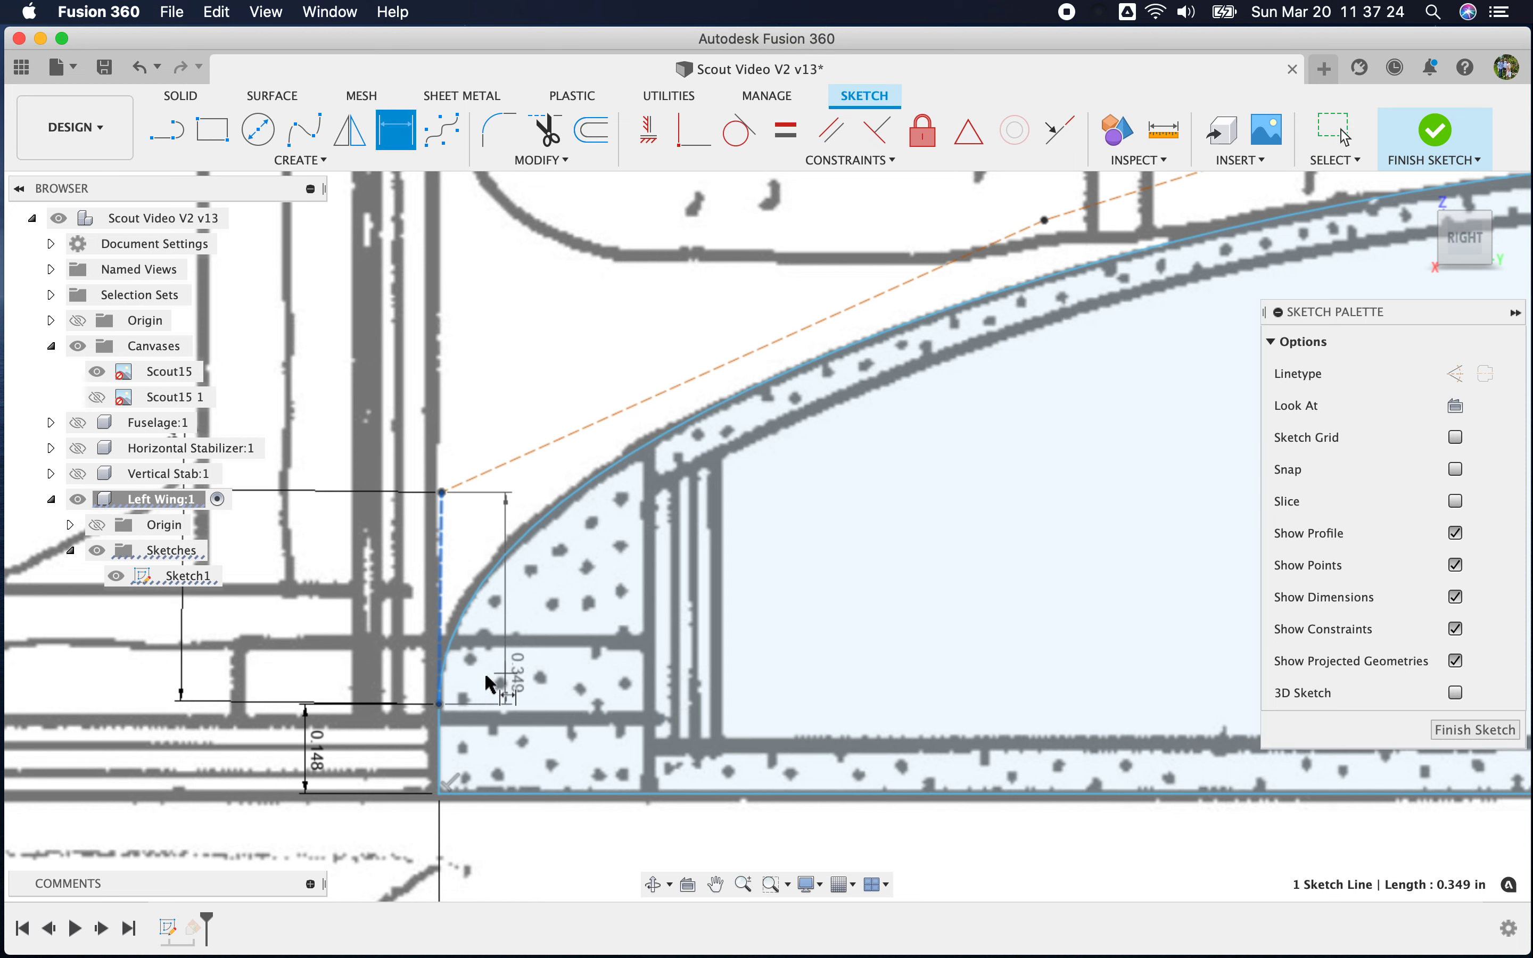
{"action": "left_click", "coordinate": [441, 766]}
{"action": "left_click", "coordinate": [472, 741]}
{"action": "key", "text": "Return"}
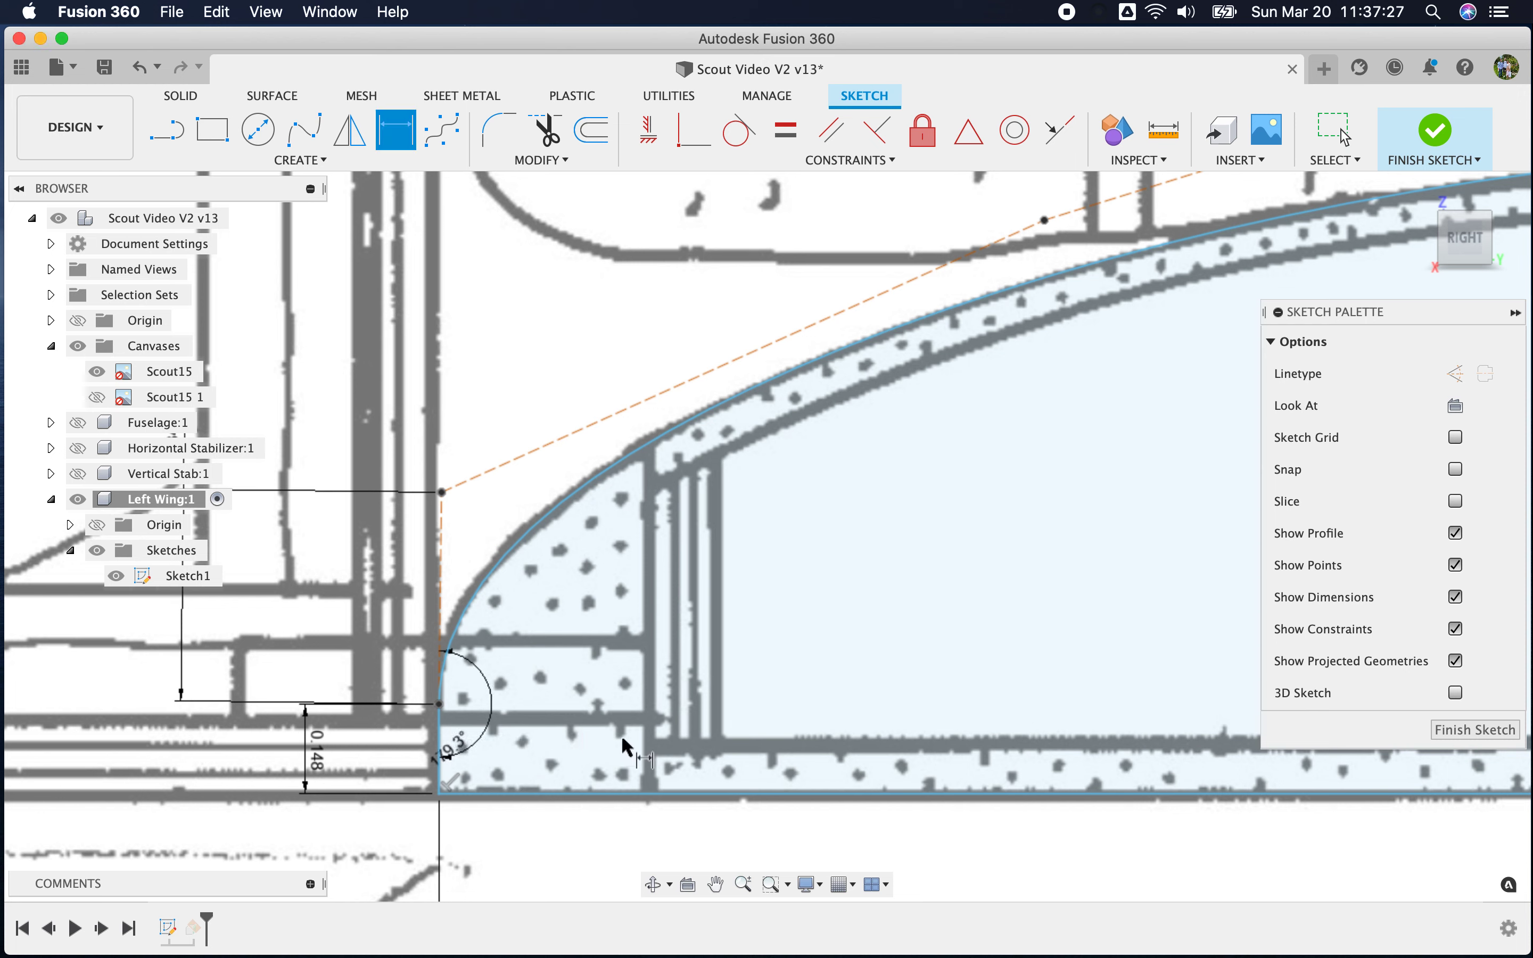
{"action": "left_click", "coordinate": [439, 535]}
{"action": "left_click", "coordinate": [497, 466]}
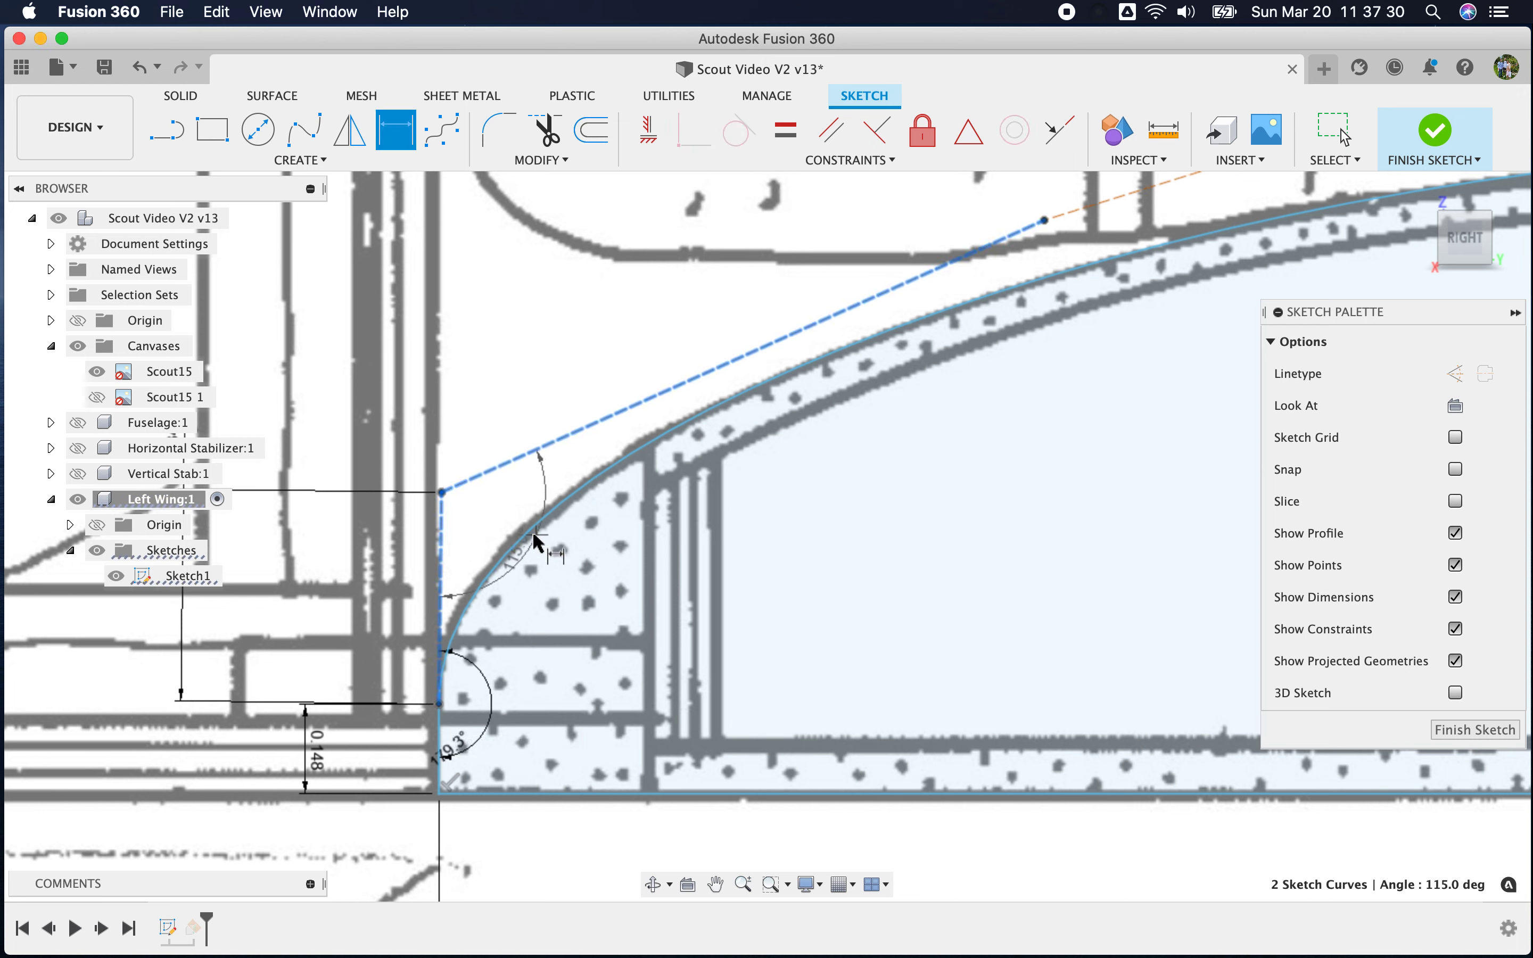
{"action": "left_click", "coordinate": [499, 526]}
{"action": "key", "text": "Escape"}
{"action": "double_click", "coordinate": [504, 529]}
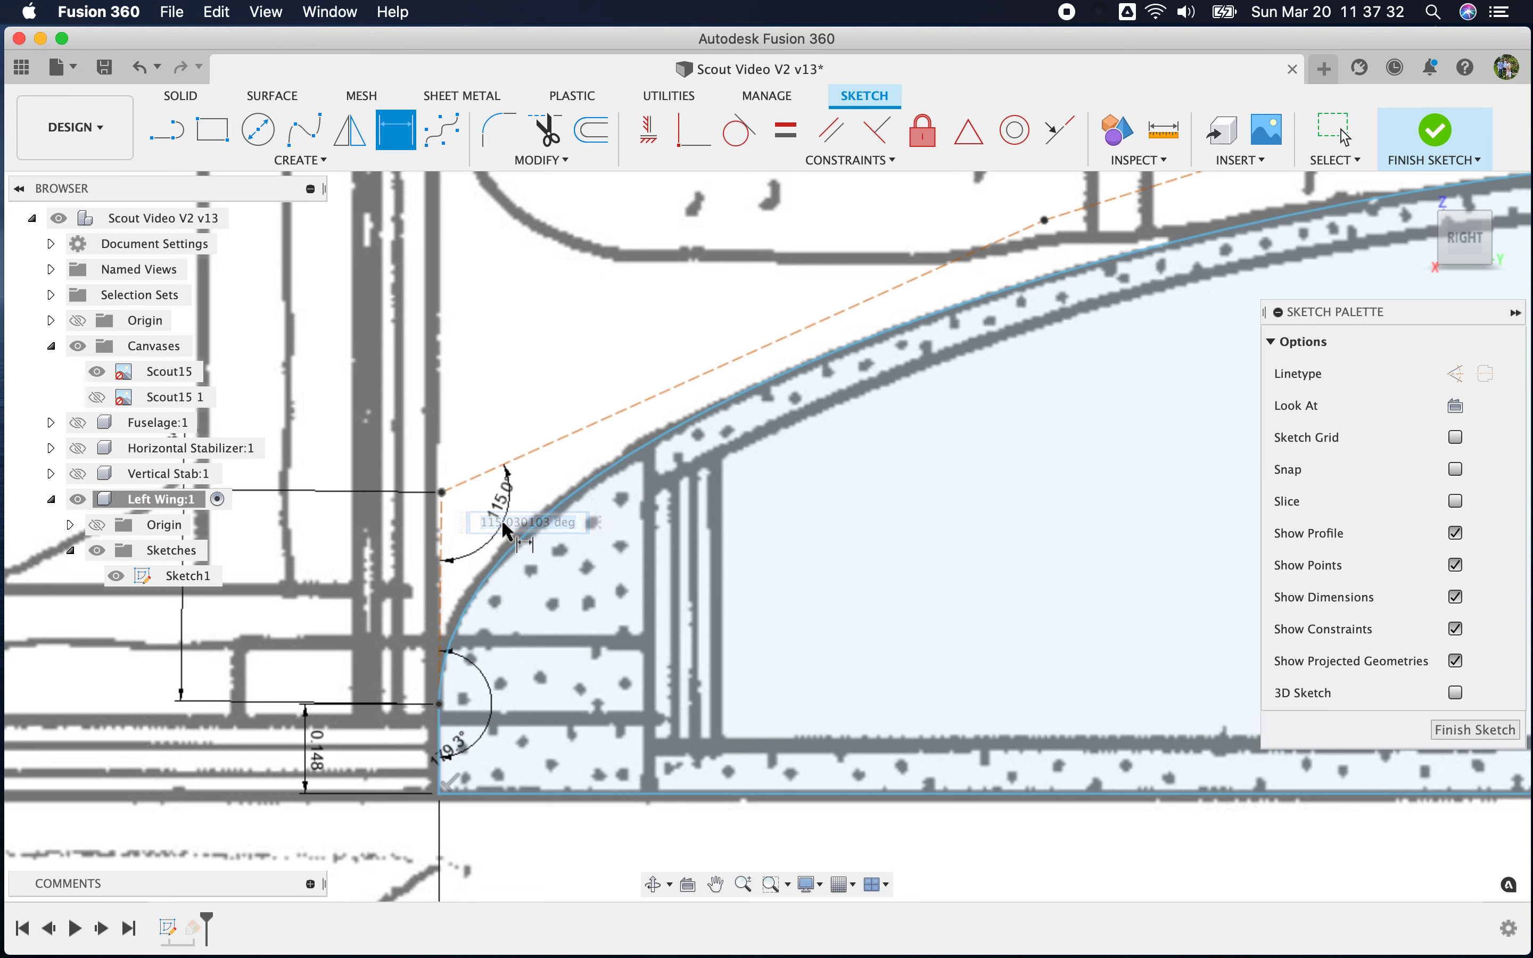
Dimension the second control-polygon segment's length and its angle to the third segment, keeping the values offered
{"action": "left_click", "coordinate": [583, 429]}
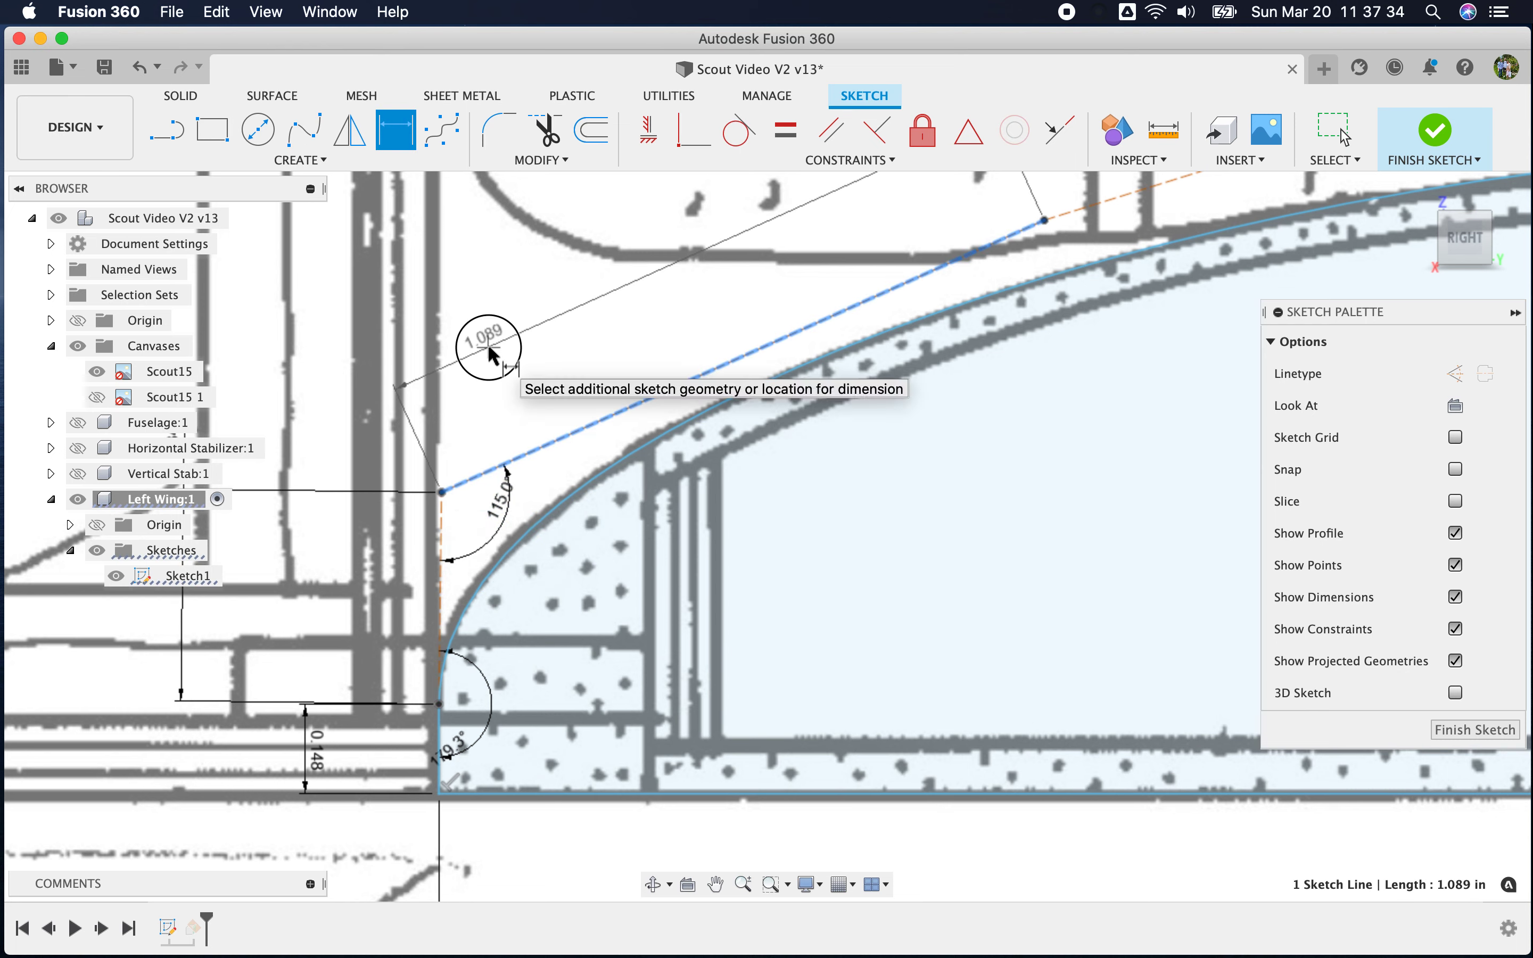
{"action": "left_click", "coordinate": [493, 353]}
{"action": "key", "text": "Return"}
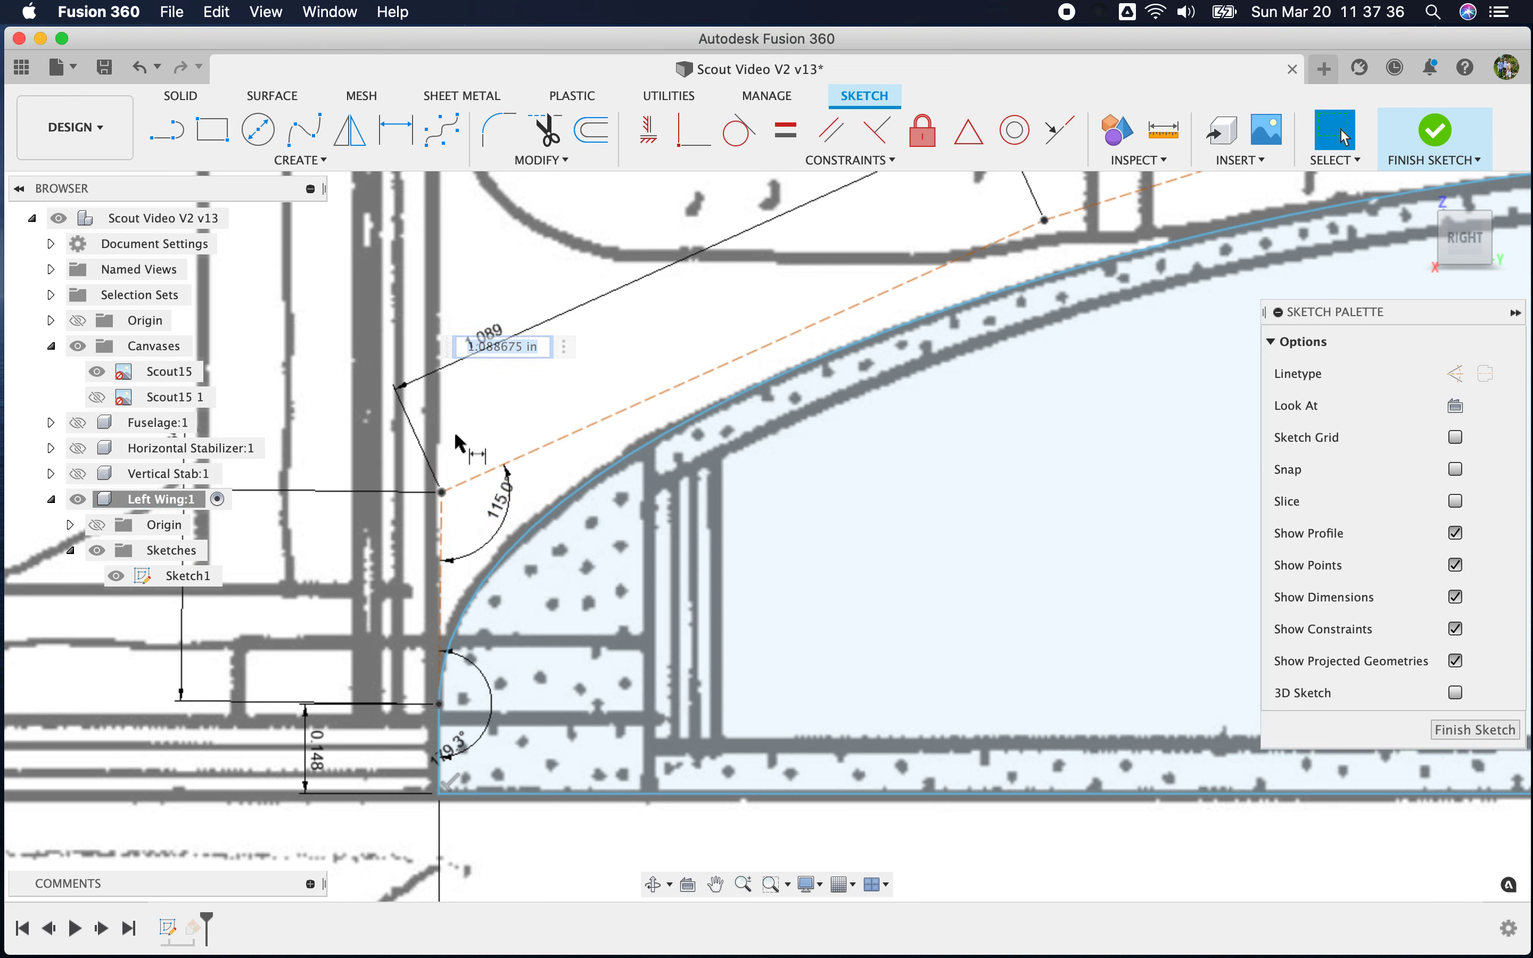
{"action": "scroll", "coordinate": [460, 450], "scroll_direction": "down", "scroll_amount": 5}
{"action": "scroll", "coordinate": [791, 377], "scroll_direction": "up", "scroll_amount": 5}
{"action": "scroll", "coordinate": [790, 380], "scroll_direction": "up", "scroll_amount": 2}
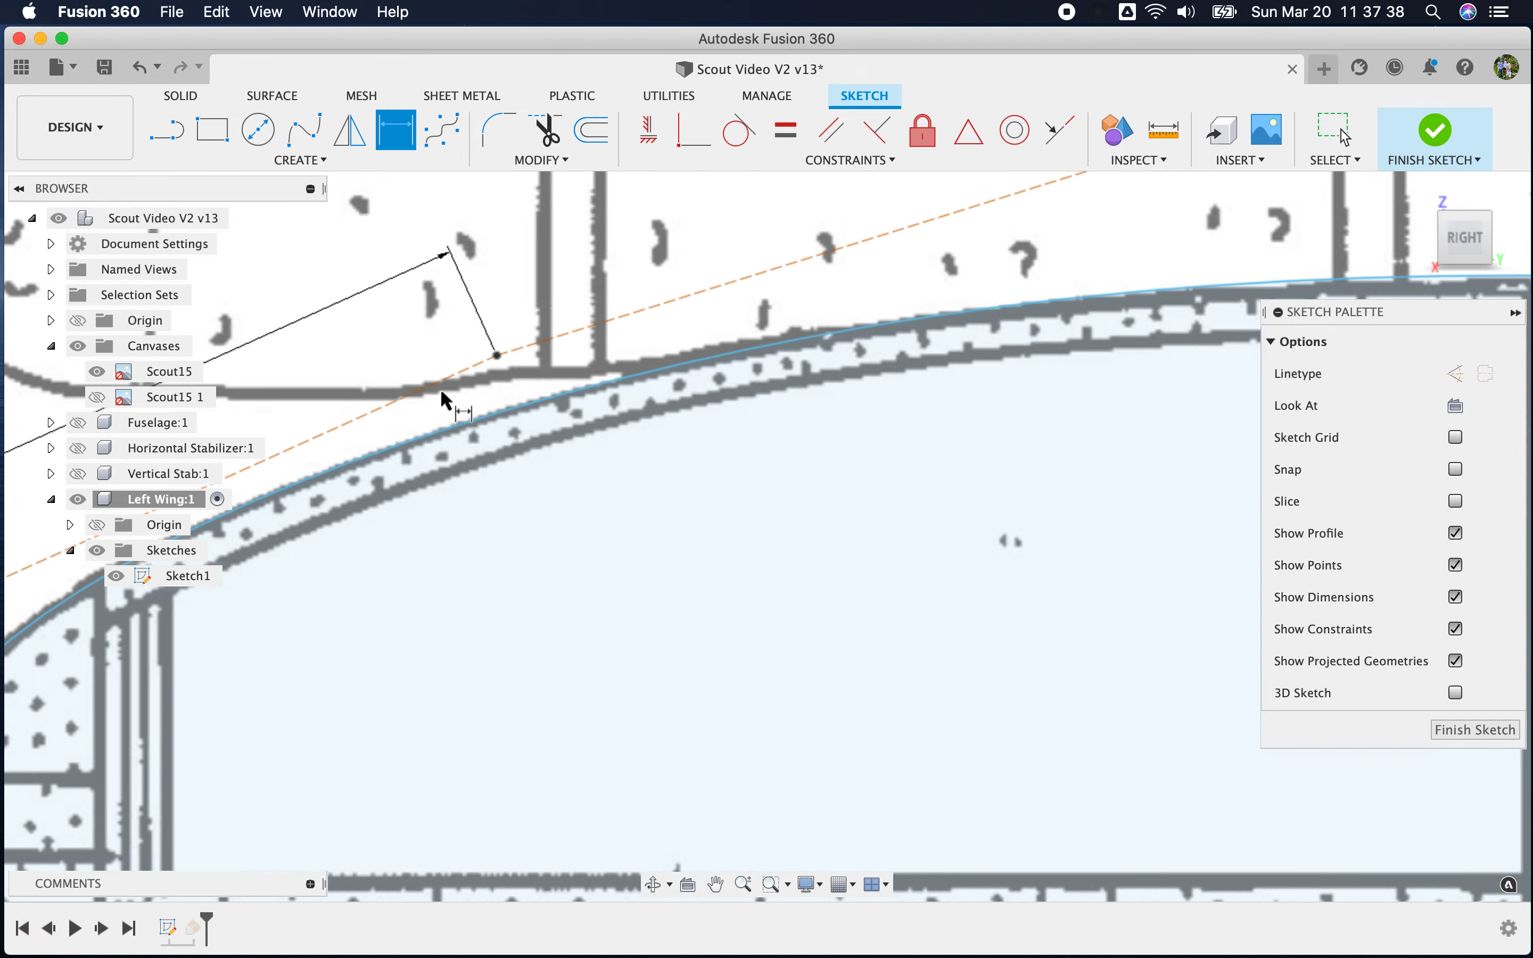
{"action": "left_click", "coordinate": [583, 328]}
{"action": "left_click", "coordinate": [557, 369]}
{"action": "key", "text": "Return"}
{"action": "scroll", "coordinate": [527, 390], "scroll_direction": "down", "scroll_amount": 3}
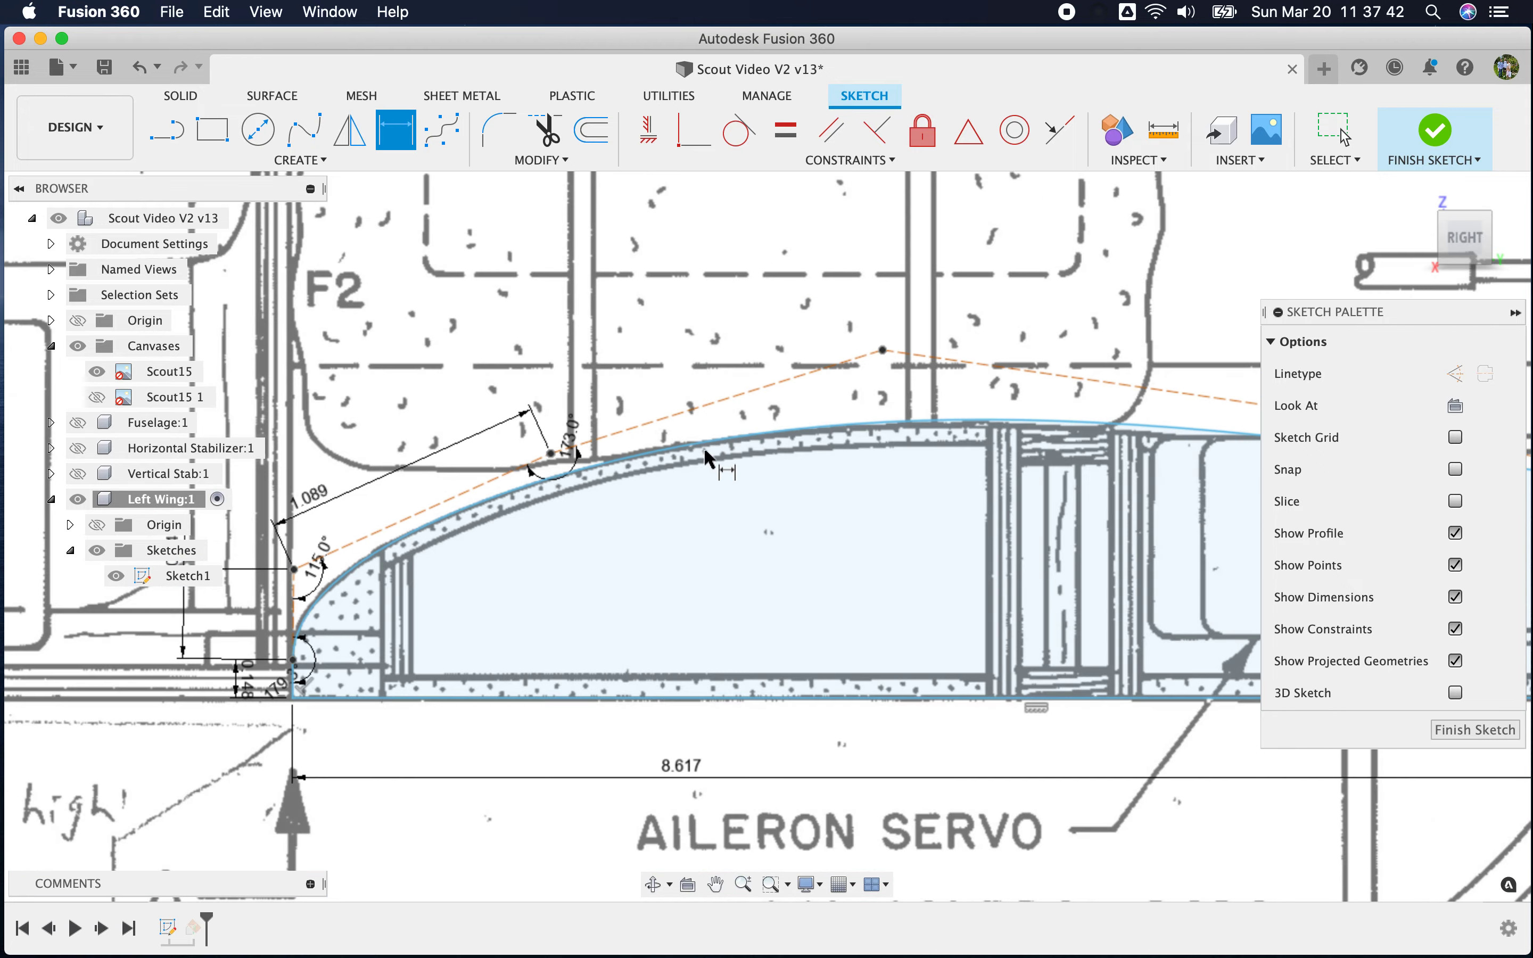
Dimension the third control-polygon segment's length and its angle to the fourth segment at the peak control point, keeping the values offered
{"action": "scroll", "coordinate": [700, 467], "scroll_direction": "up", "scroll_amount": 2}
{"action": "left_click", "coordinate": [723, 394]}
{"action": "left_click", "coordinate": [630, 317]}
{"action": "key", "text": "Return"}
{"action": "scroll", "coordinate": [916, 565], "scroll_direction": "down", "scroll_amount": 3}
{"action": "scroll", "coordinate": [1016, 473], "scroll_direction": "up", "scroll_amount": 5}
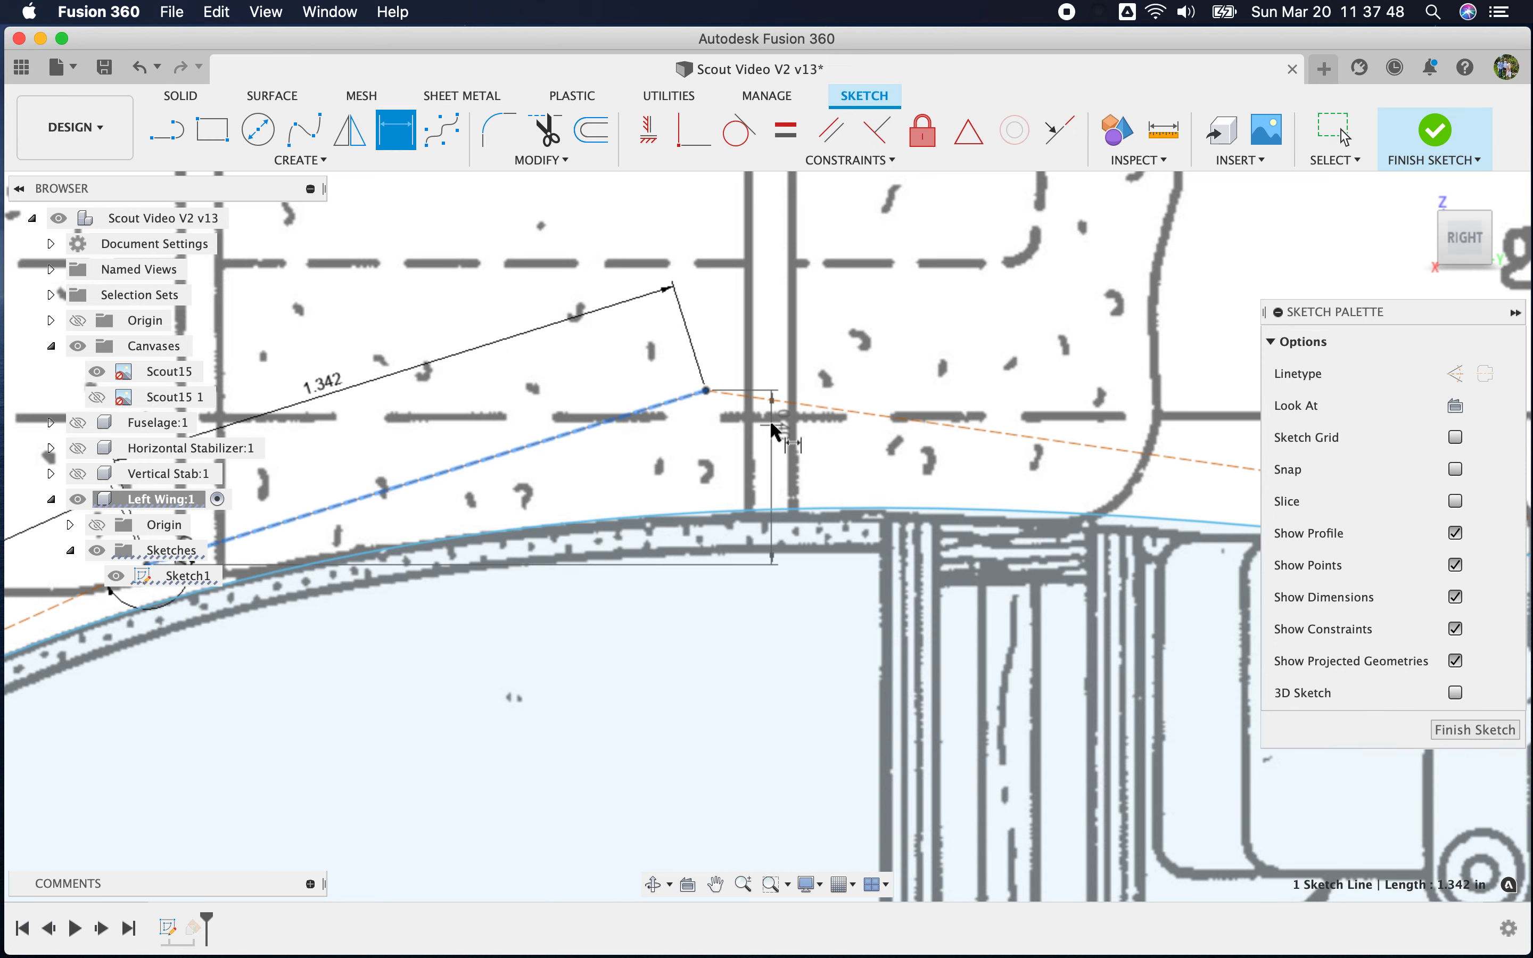
{"action": "left_click", "coordinate": [777, 402]}
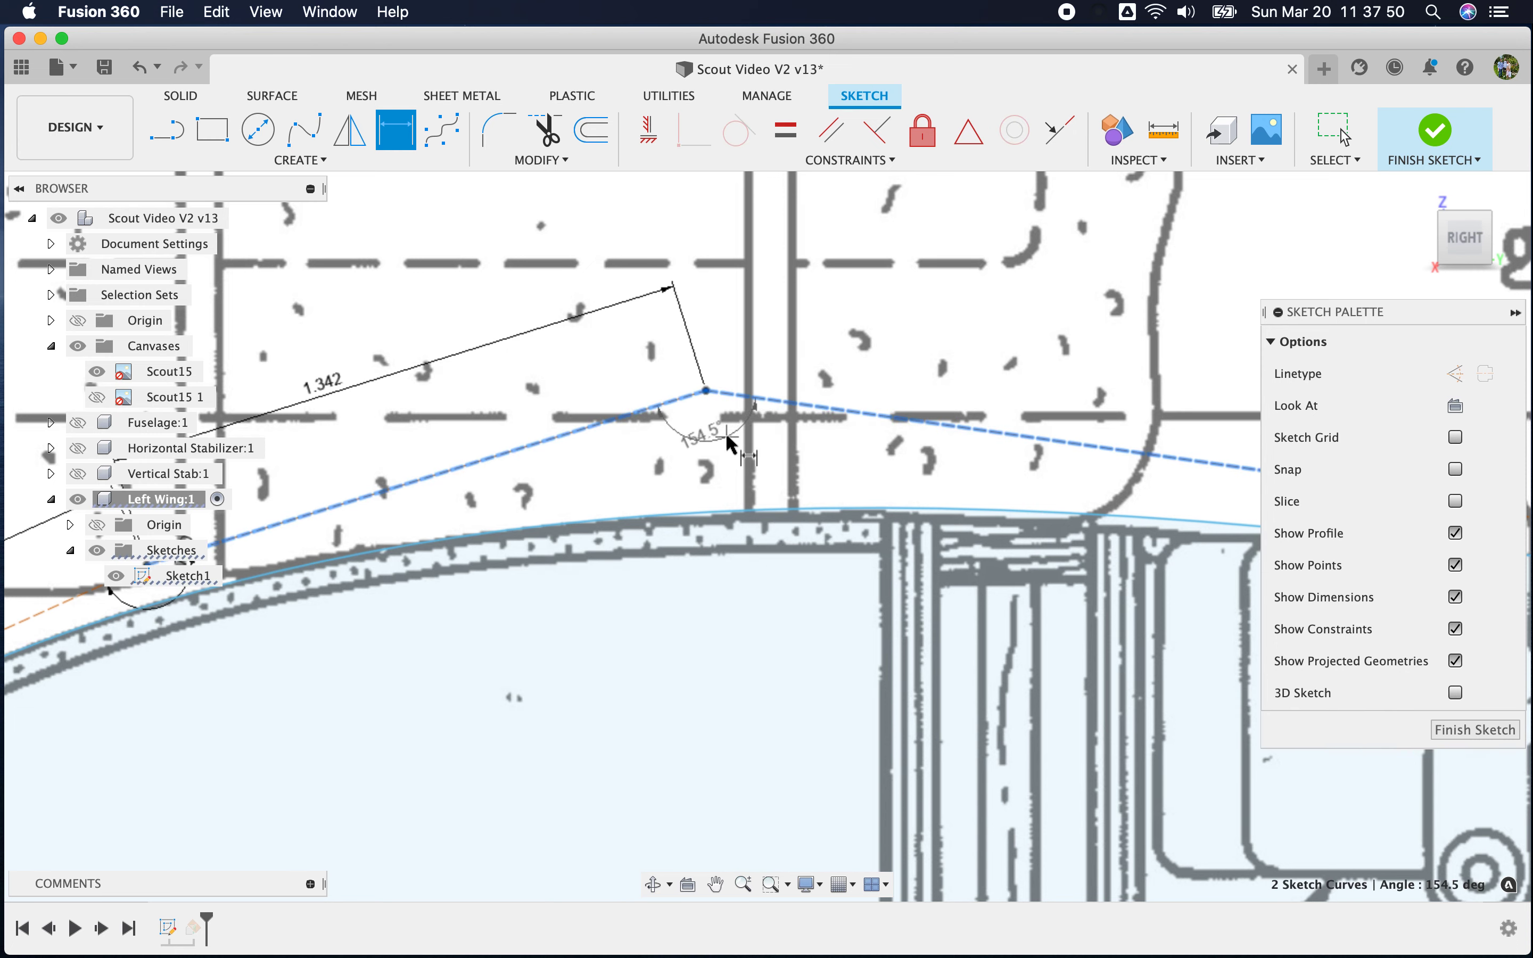
{"action": "left_click", "coordinate": [726, 432]}
{"action": "key", "text": "Return"}
{"action": "scroll", "coordinate": [576, 516], "scroll_direction": "down", "scroll_amount": 2}
{"action": "scroll", "coordinate": [576, 516], "scroll_direction": "down", "scroll_amount": 2}
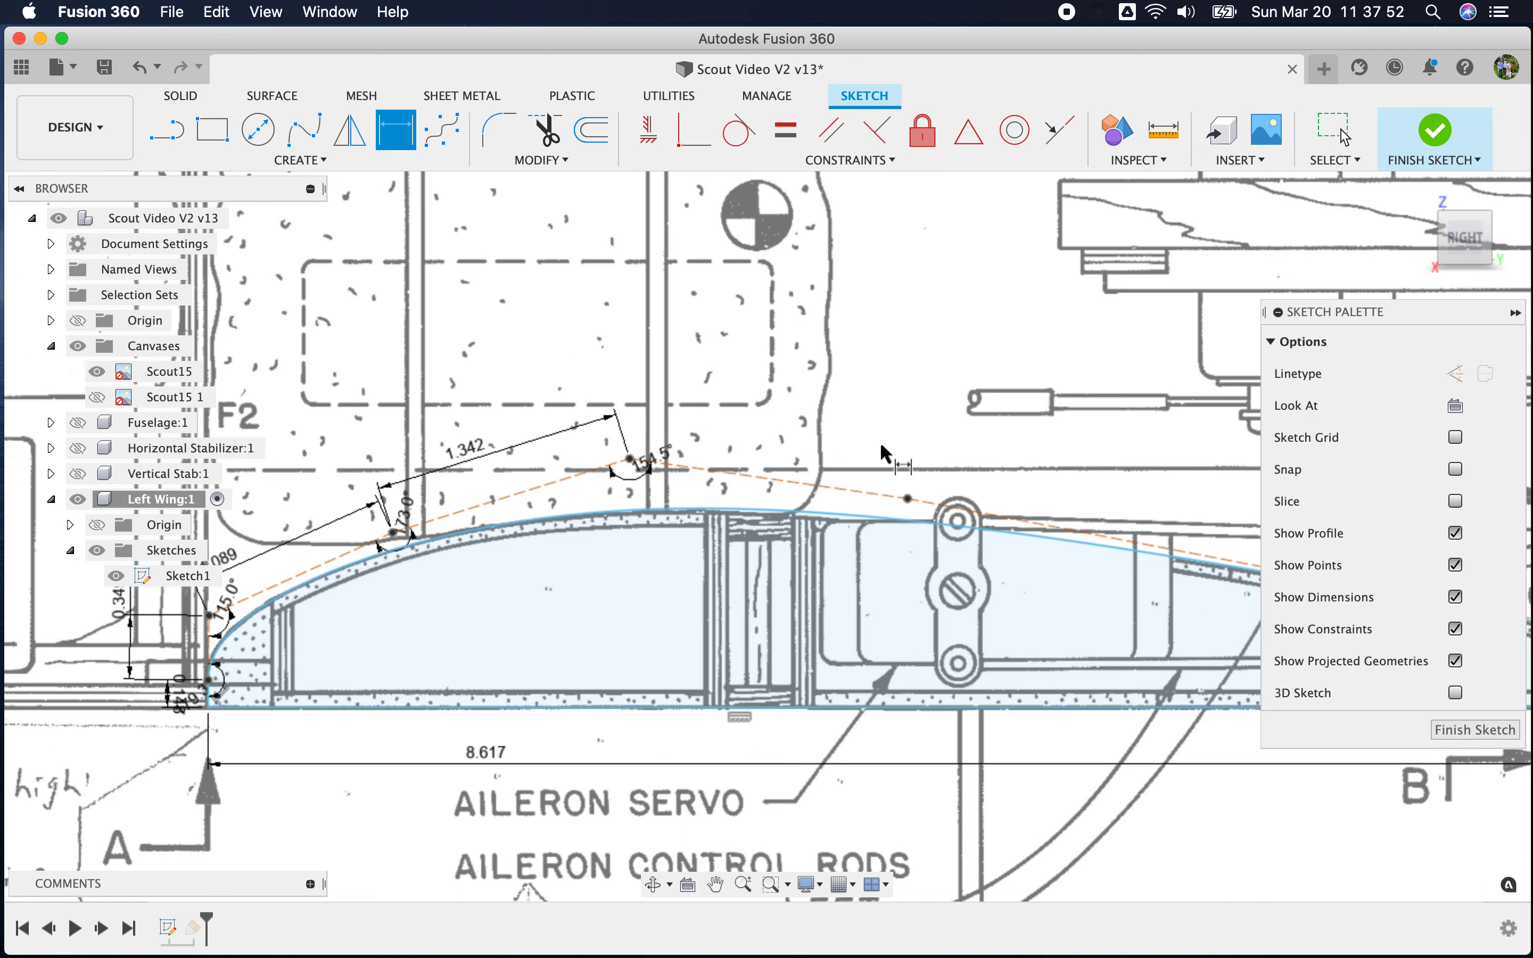
Dimension the fourth control-polygon segment's length and its angle to the long aft segment, keeping the values offered
{"action": "scroll", "coordinate": [880, 442], "scroll_direction": "up", "scroll_amount": 4}
{"action": "left_click", "coordinate": [761, 511]}
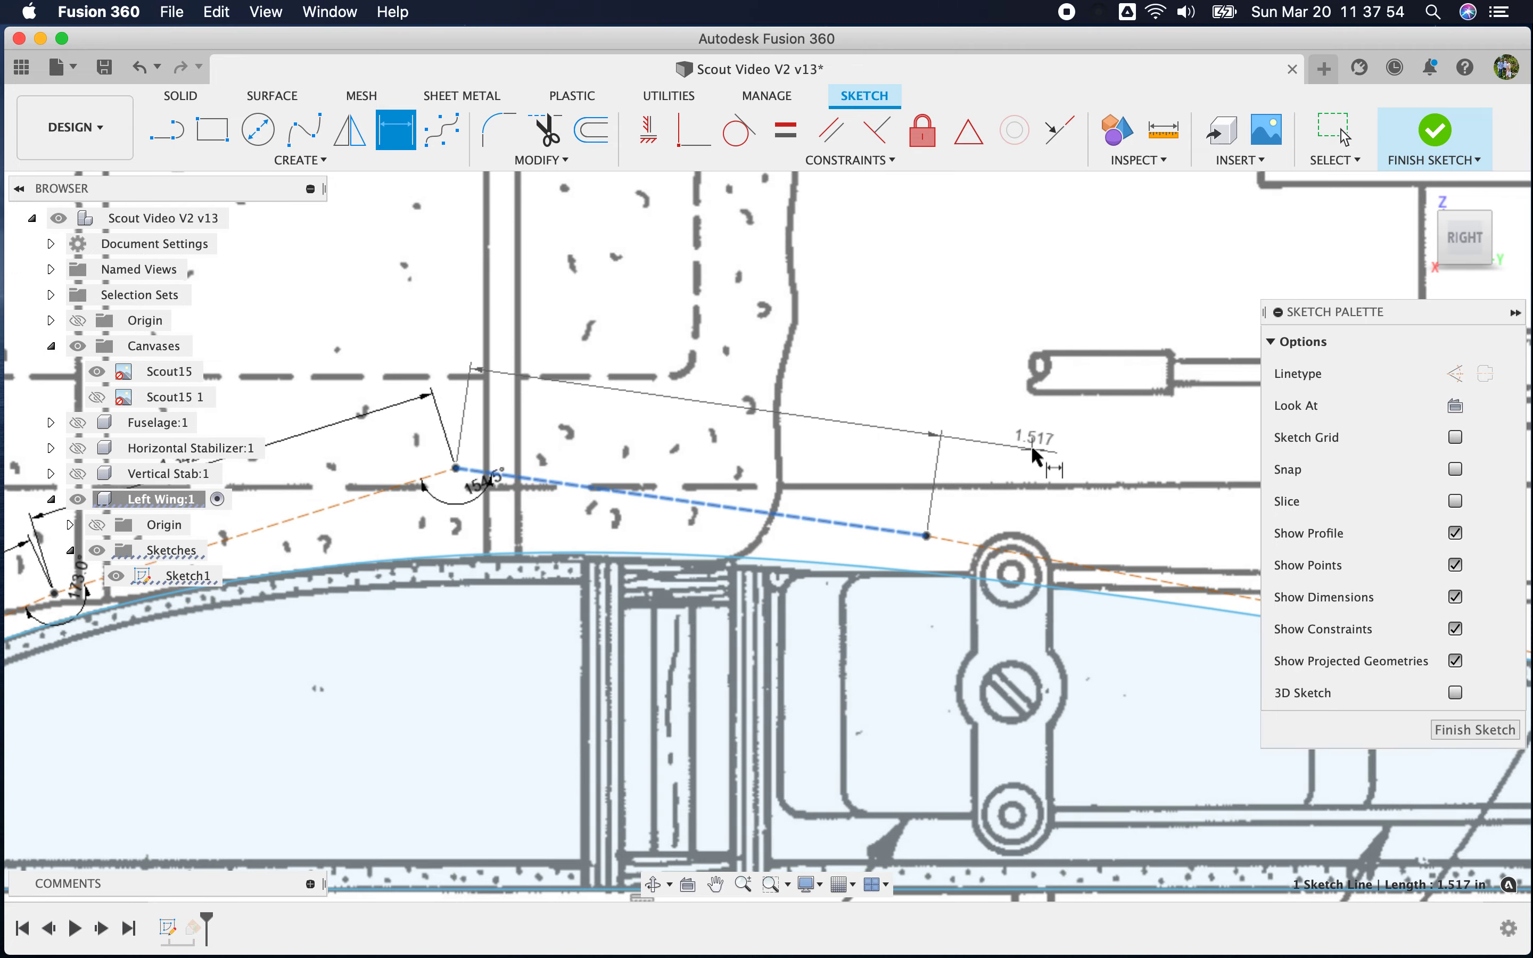
{"action": "left_click", "coordinate": [1031, 446]}
{"action": "key", "text": "Return"}
{"action": "scroll", "coordinate": [934, 486], "scroll_direction": "up", "scroll_amount": 3}
{"action": "left_click", "coordinate": [867, 503]}
{"action": "left_click", "coordinate": [965, 521]}
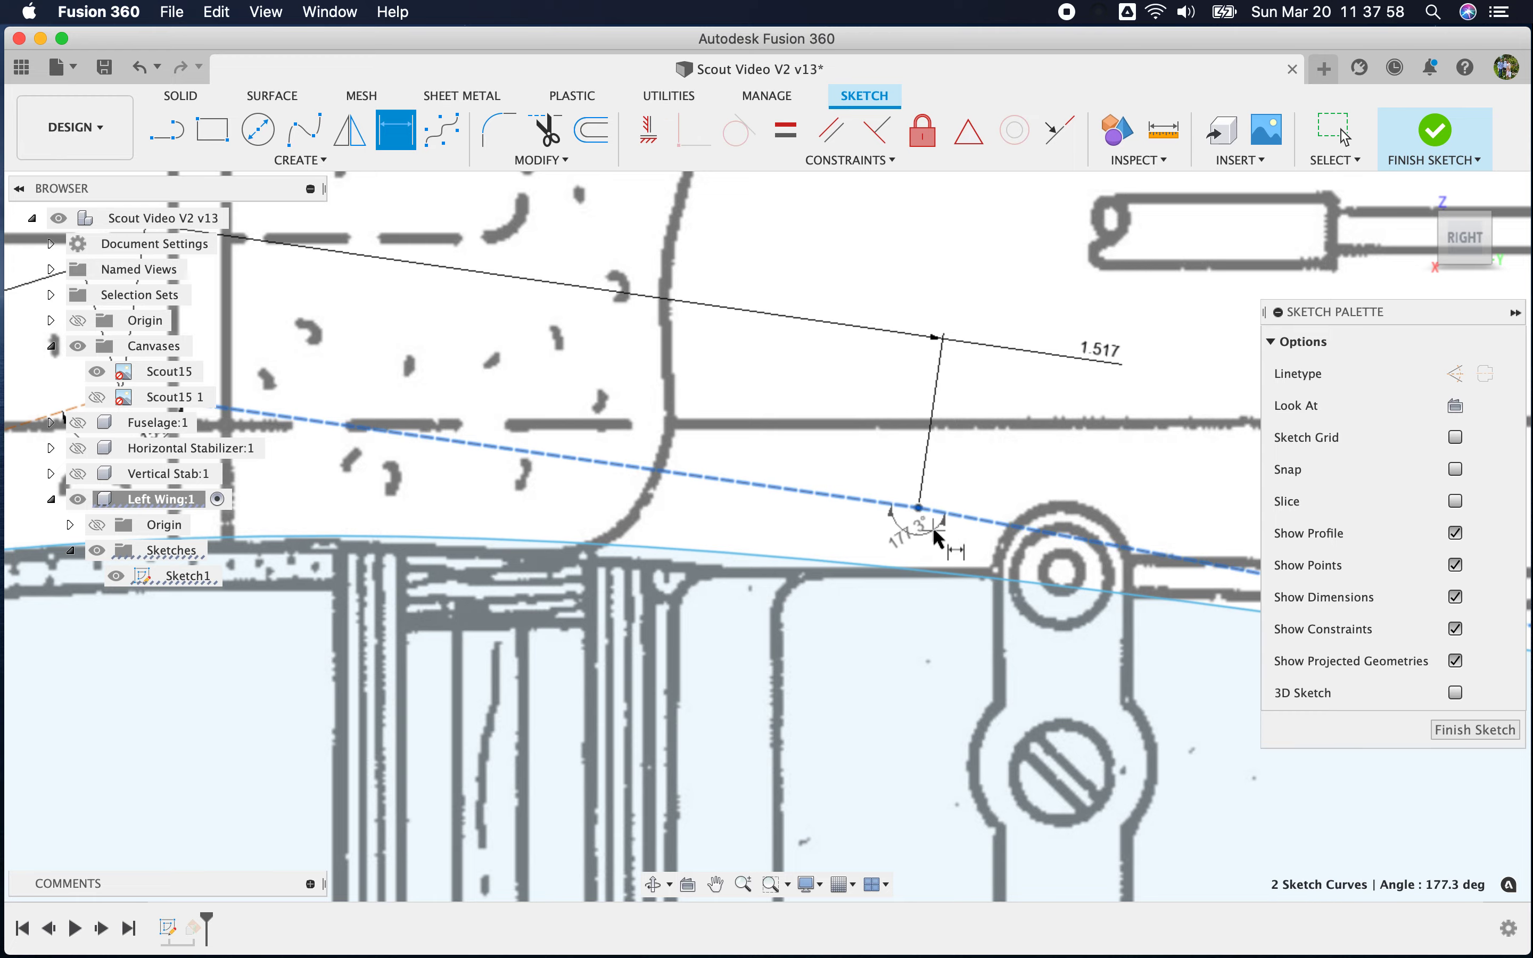
{"action": "left_click", "coordinate": [933, 528]}
{"action": "key", "text": "Return"}
Dimension the long aft control-polygon segment's length and its angle to the last segment, keeping the values offered
{"action": "scroll", "coordinate": [643, 543], "scroll_direction": "down", "scroll_amount": 5}
{"action": "scroll", "coordinate": [966, 623], "scroll_direction": "up", "scroll_amount": 4}
{"action": "left_click", "coordinate": [906, 524]}
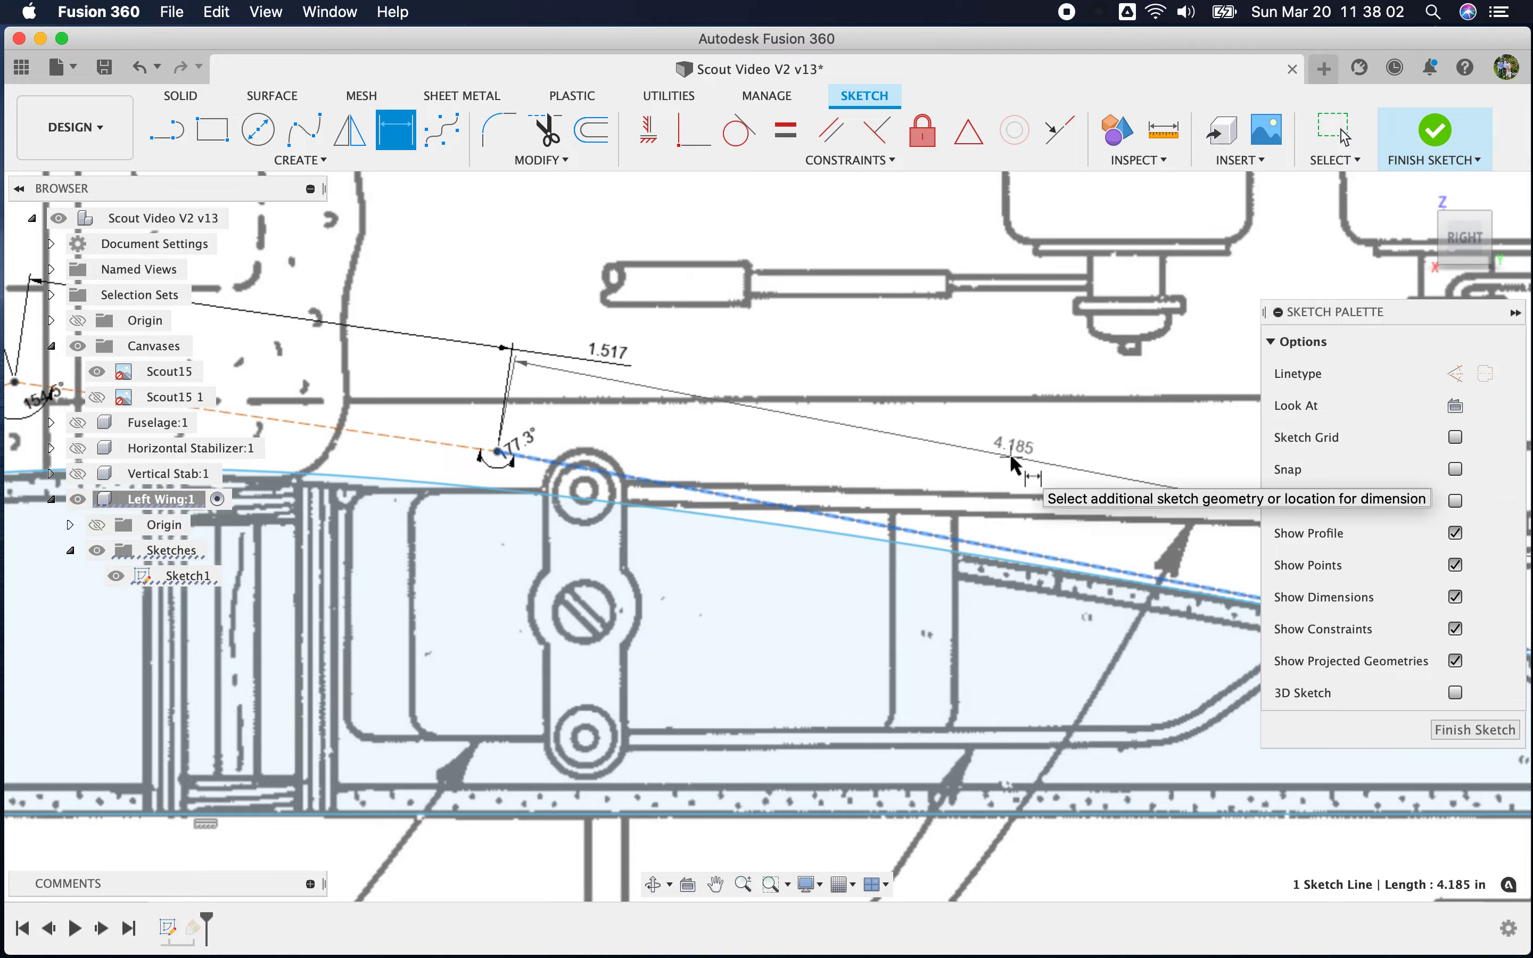
{"action": "left_click", "coordinate": [1028, 461]}
{"action": "key", "text": "Return"}
{"action": "scroll", "coordinate": [996, 542], "scroll_direction": "down", "scroll_amount": 8}
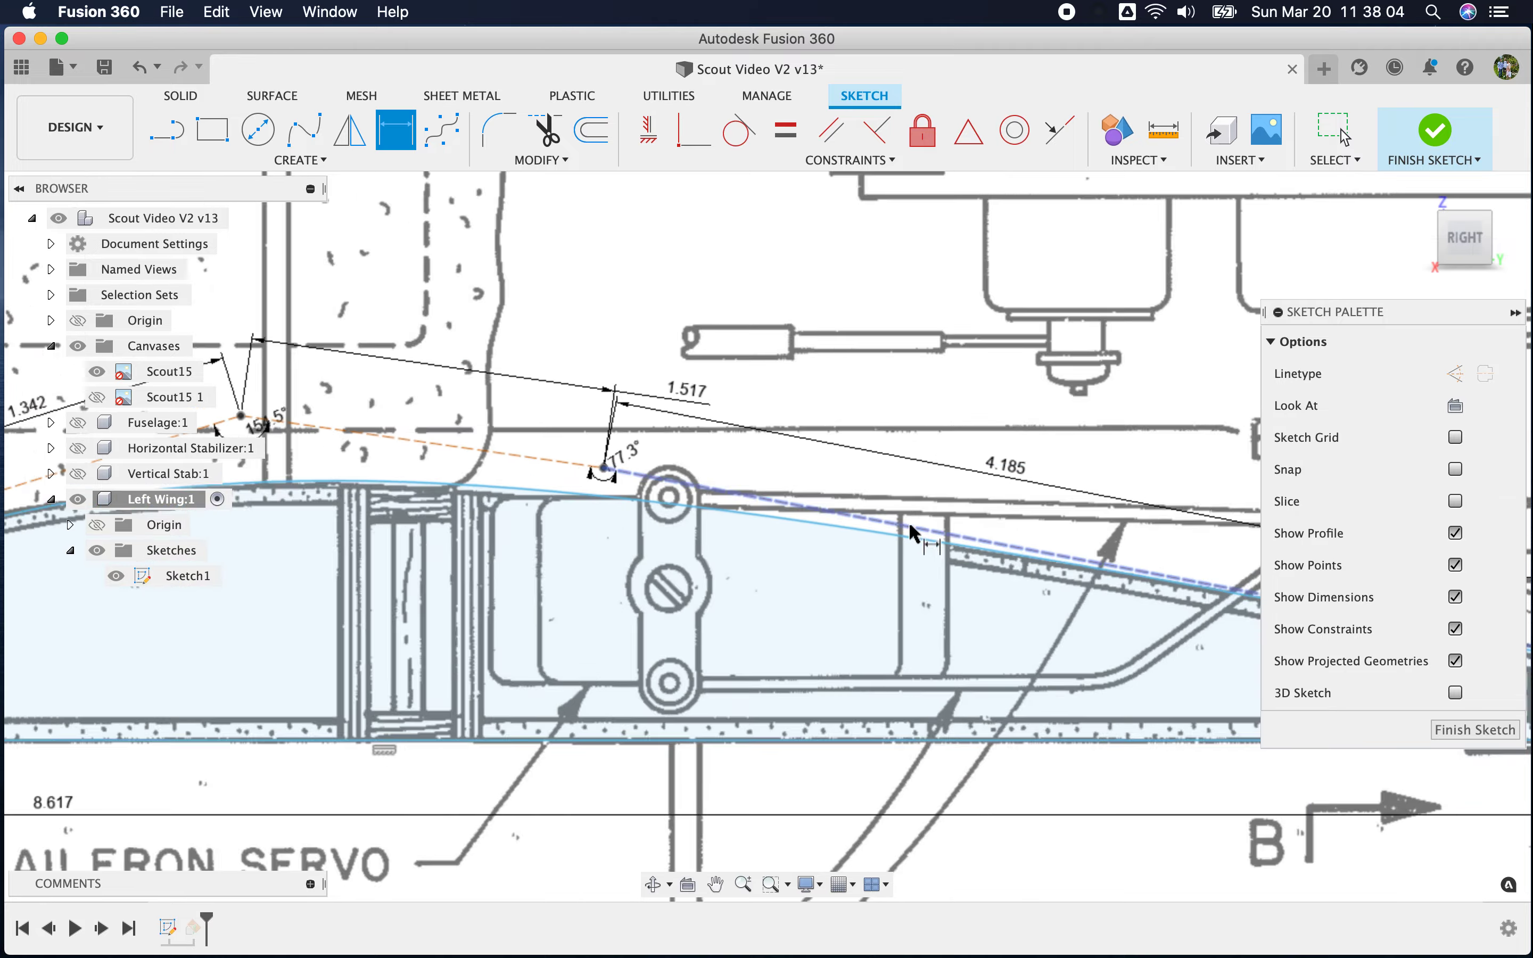
{"action": "scroll", "coordinate": [1053, 545], "scroll_direction": "up", "scroll_amount": 3}
{"action": "scroll", "coordinate": [1053, 545], "scroll_direction": "up", "scroll_amount": 3}
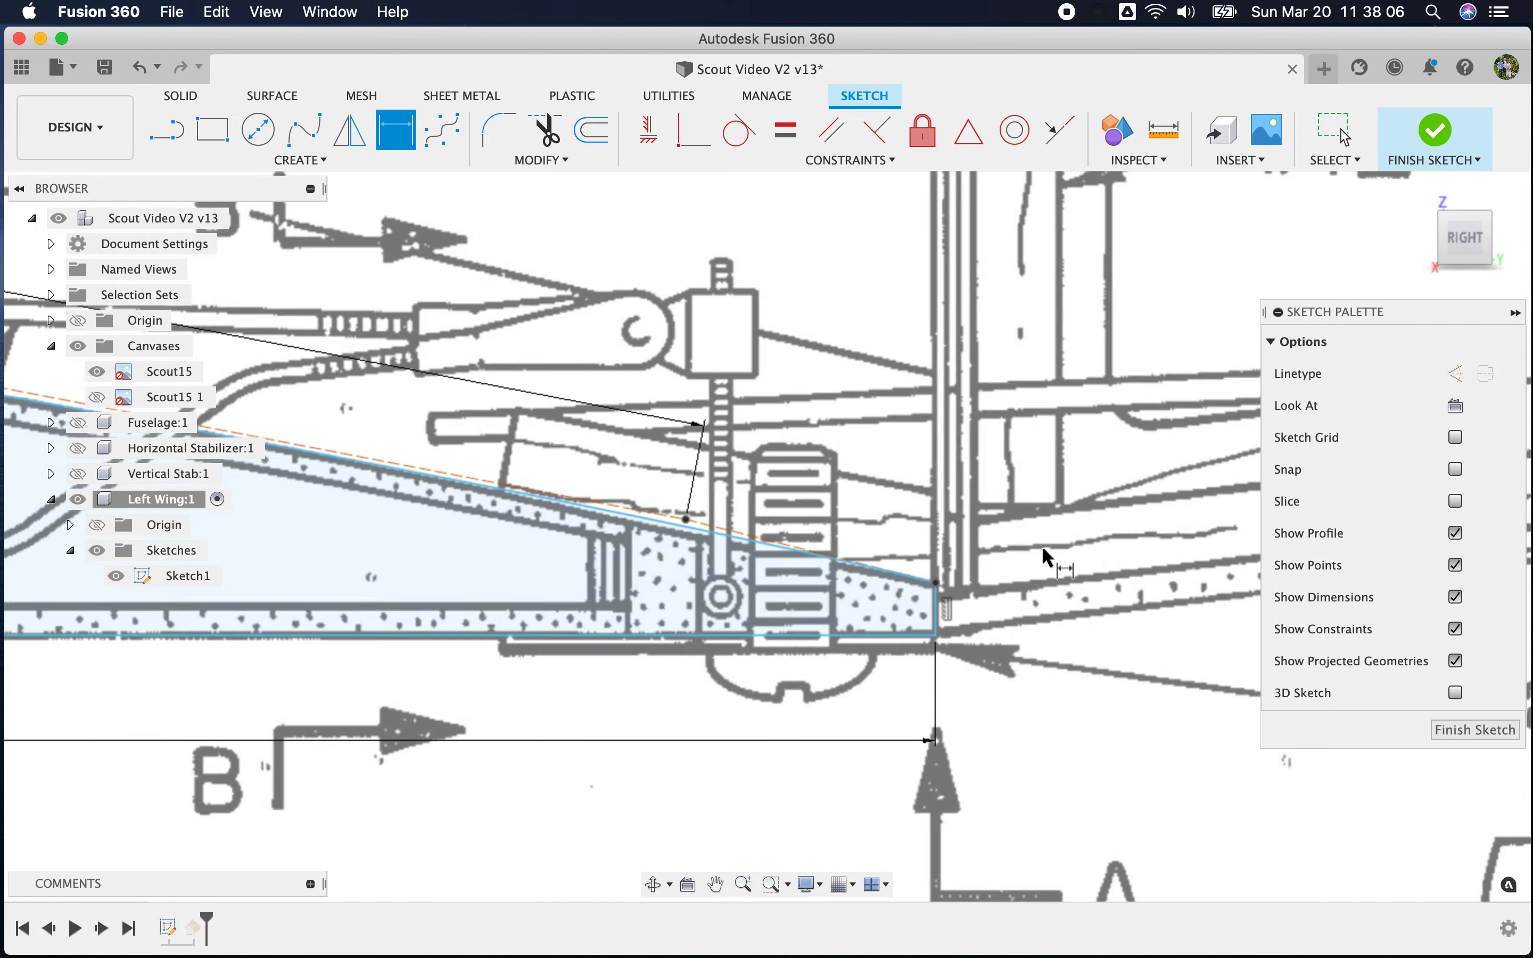
{"action": "left_click", "coordinate": [617, 517]}
{"action": "left_click", "coordinate": [703, 537]}
{"action": "left_click", "coordinate": [618, 559]}
{"action": "key", "text": "Return"}
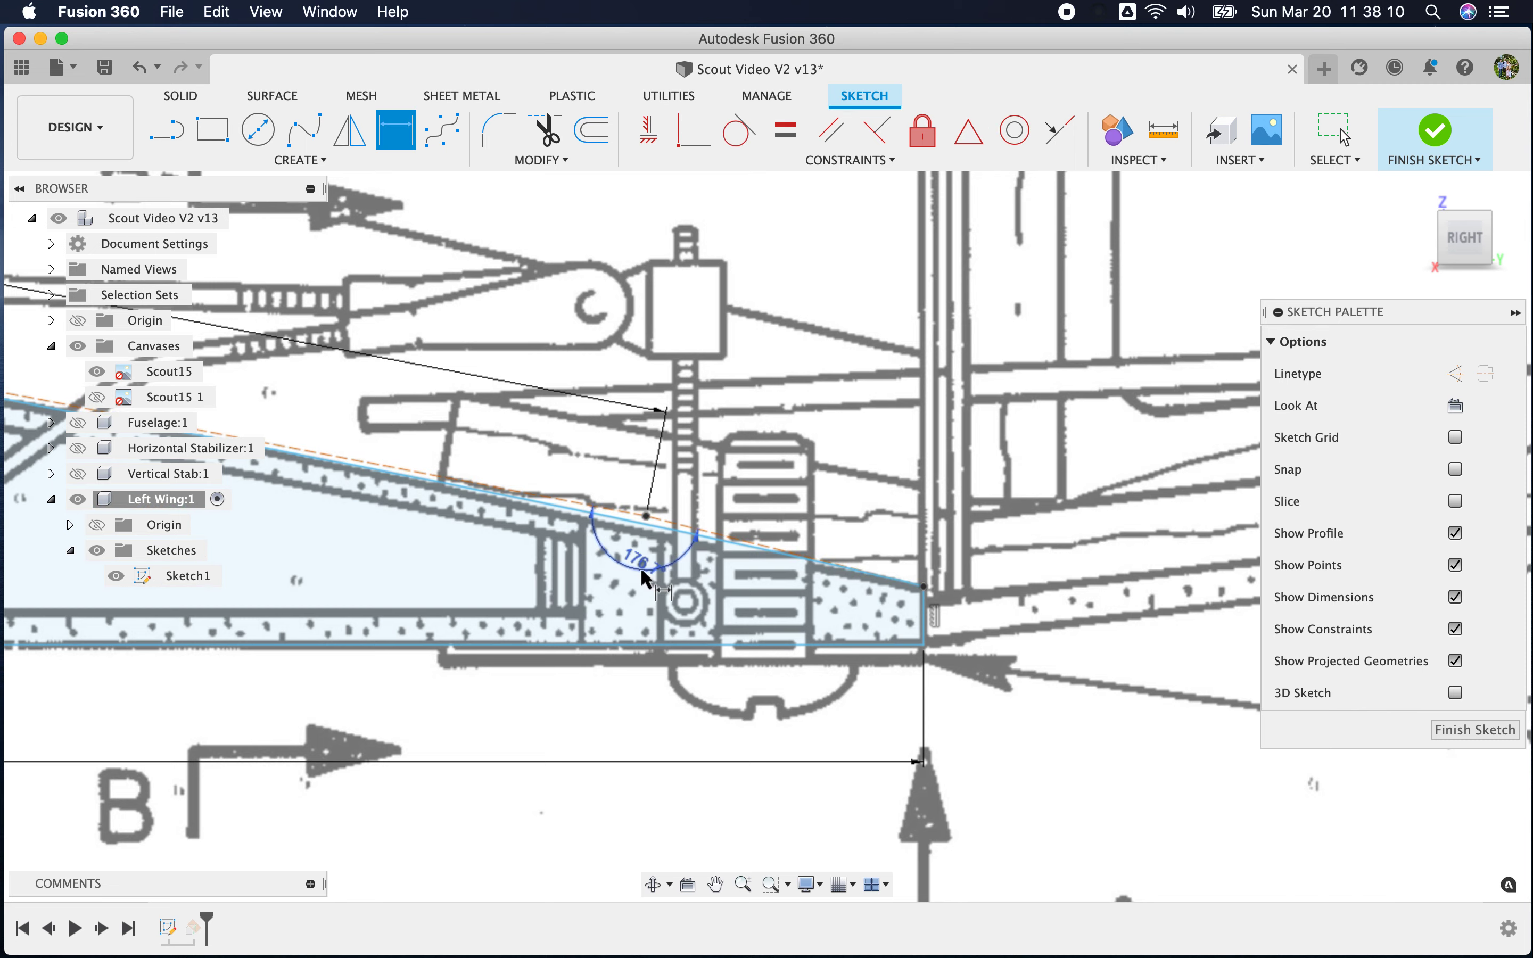
Try to dimension the length of the last control-polygon segment at the trailing edge, declining a driven dimension
{"action": "scroll", "coordinate": [727, 570], "scroll_direction": "down", "scroll_amount": 2}
{"action": "scroll", "coordinate": [729, 566], "scroll_direction": "up", "scroll_amount": 5}
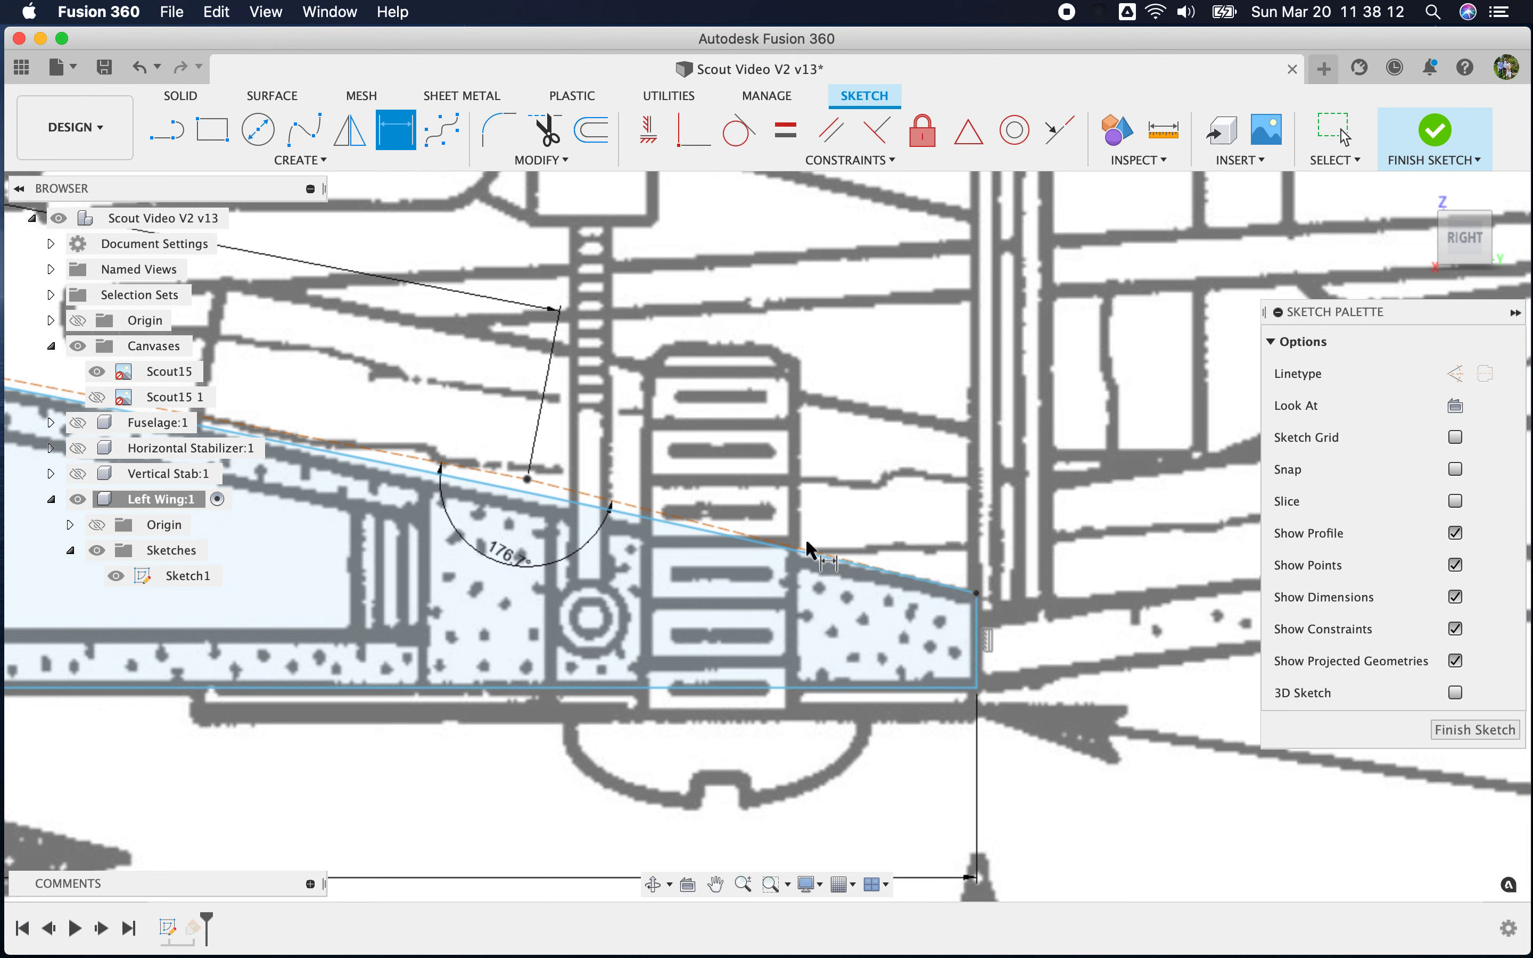
{"action": "left_click", "coordinate": [769, 541]}
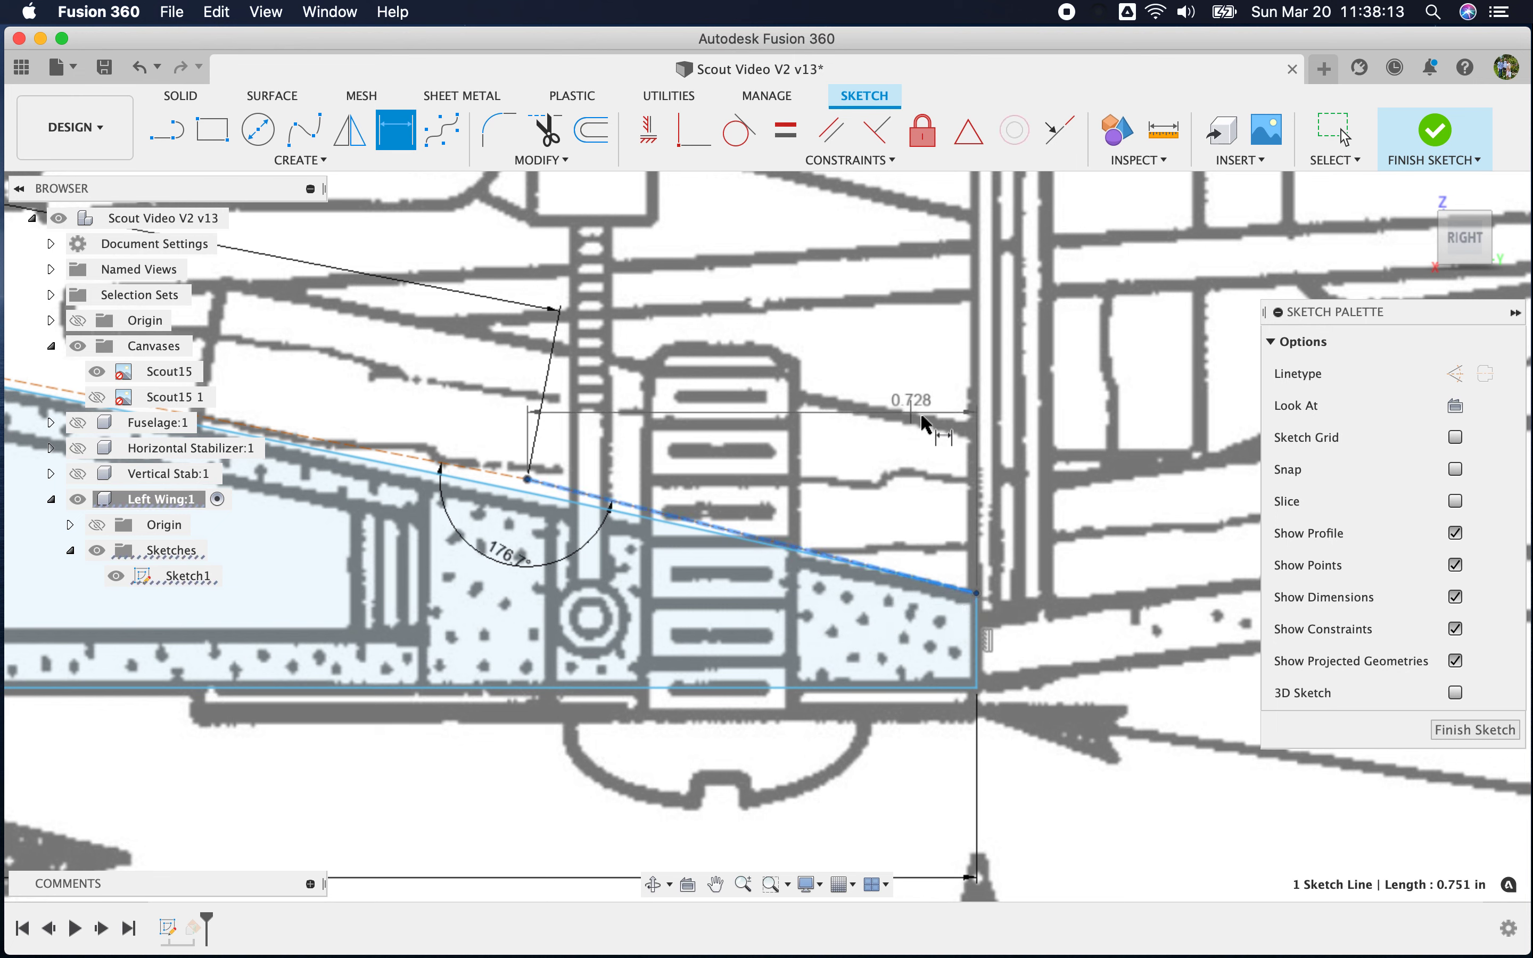
{"action": "left_click", "coordinate": [1113, 479]}
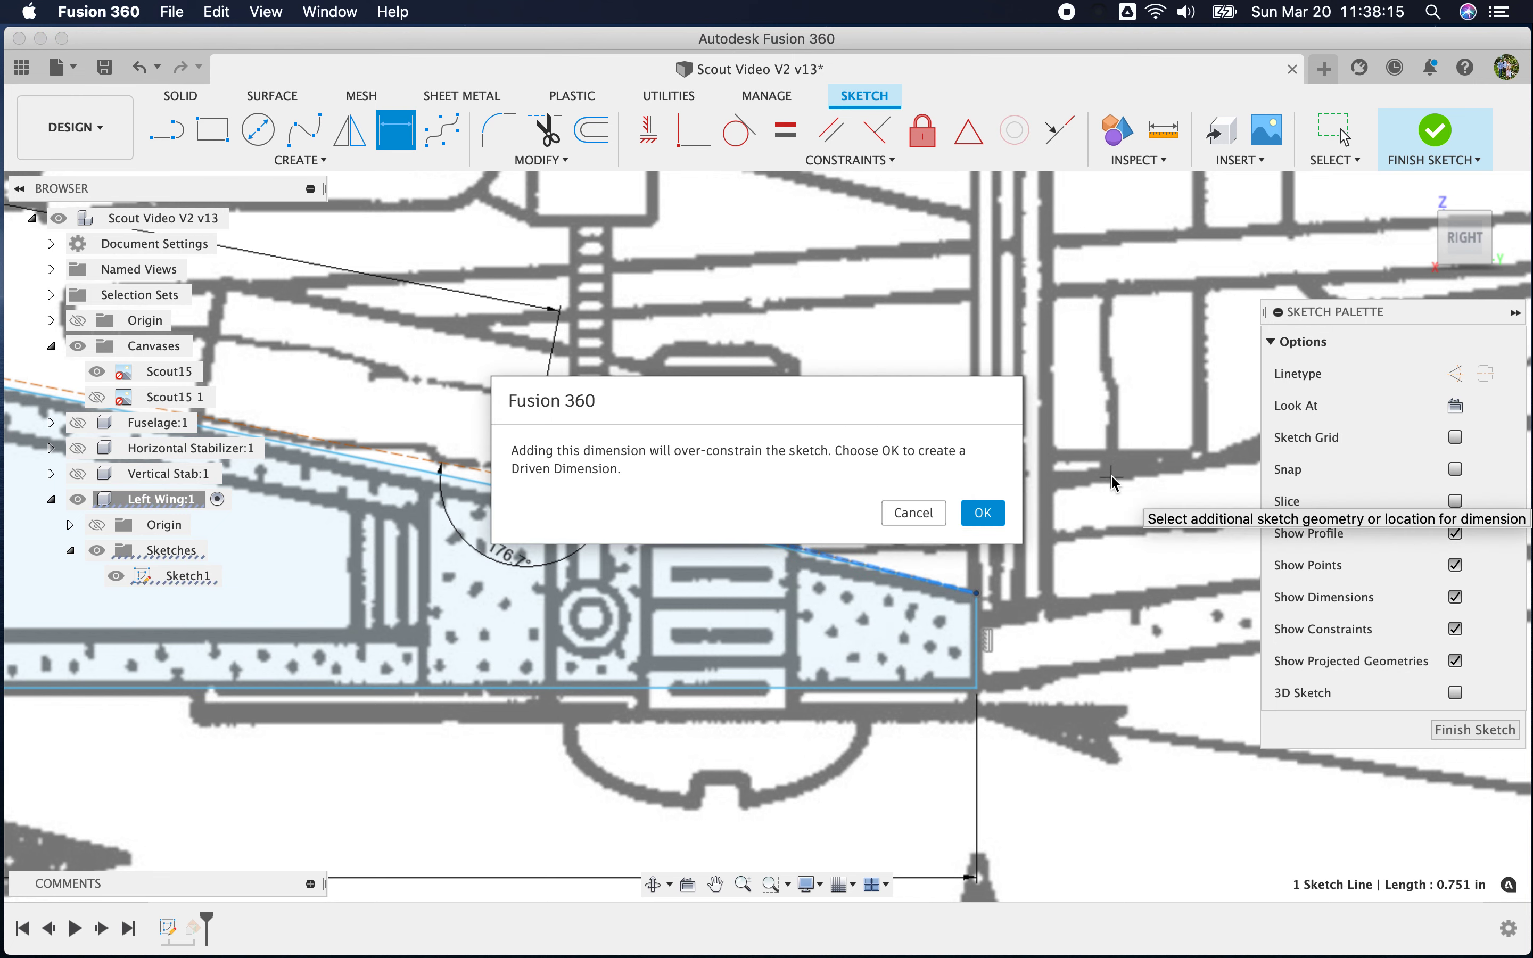
{"action": "left_click", "coordinate": [928, 523]}
Try to dimension the angle between the last control-polygon segment and the vertical trailing-edge line, declining a driven dimension
{"action": "scroll", "coordinate": [963, 618], "scroll_direction": "up", "scroll_amount": 2}
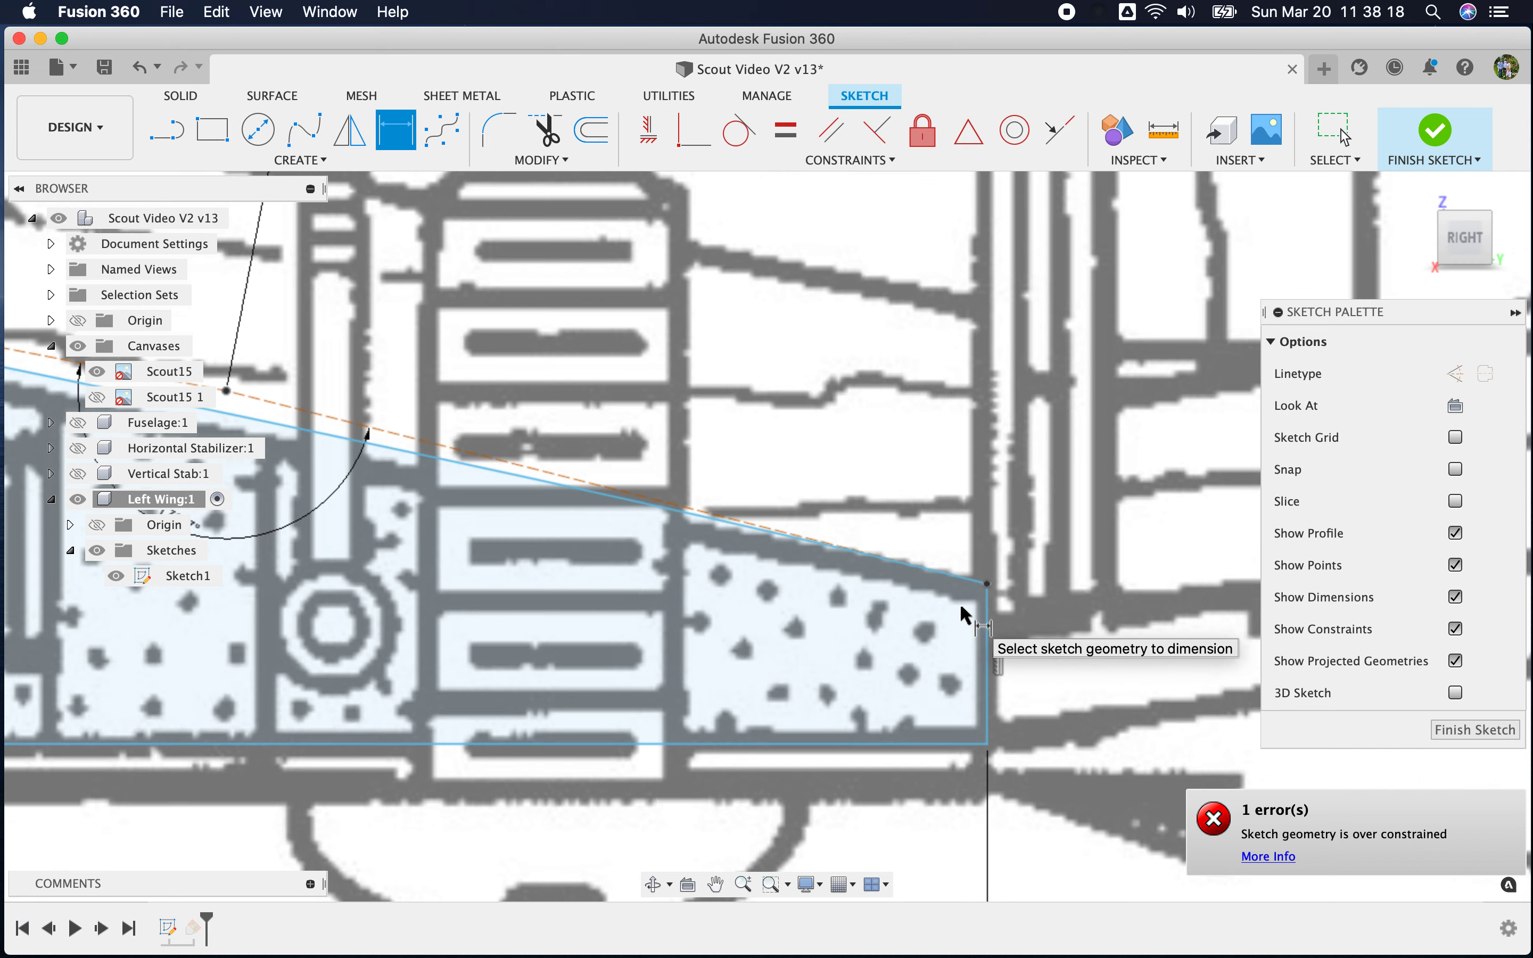
{"action": "scroll", "coordinate": [958, 603], "scroll_direction": "up", "scroll_amount": 2}
{"action": "left_click", "coordinate": [957, 562]}
{"action": "left_click", "coordinate": [999, 641]}
{"action": "left_click", "coordinate": [905, 656]}
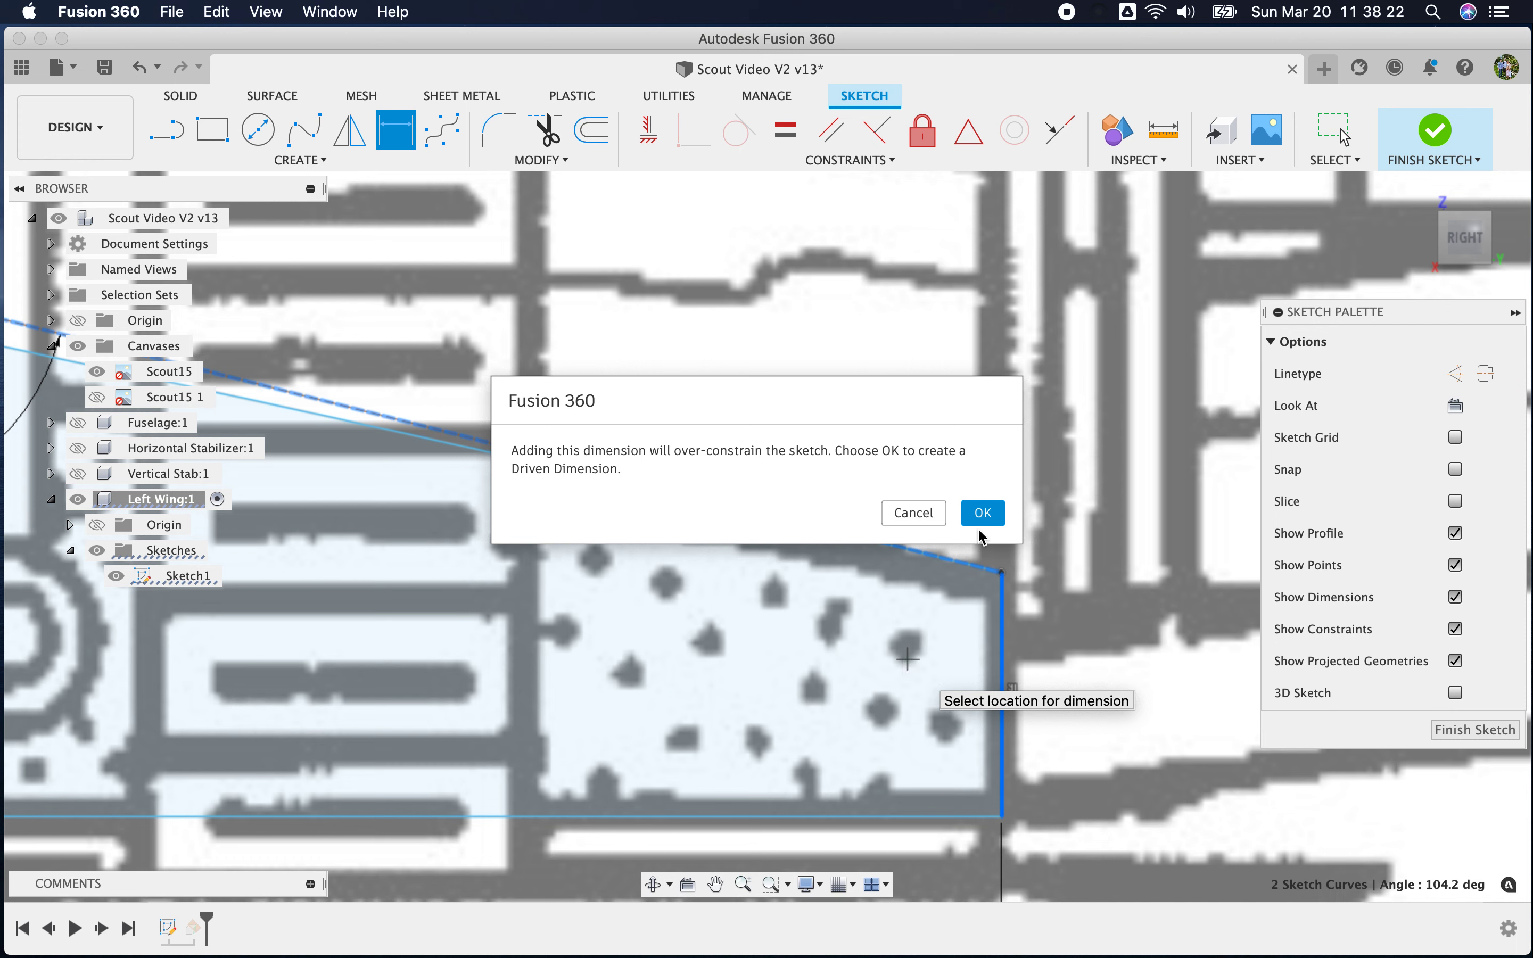
{"action": "left_click", "coordinate": [934, 515]}
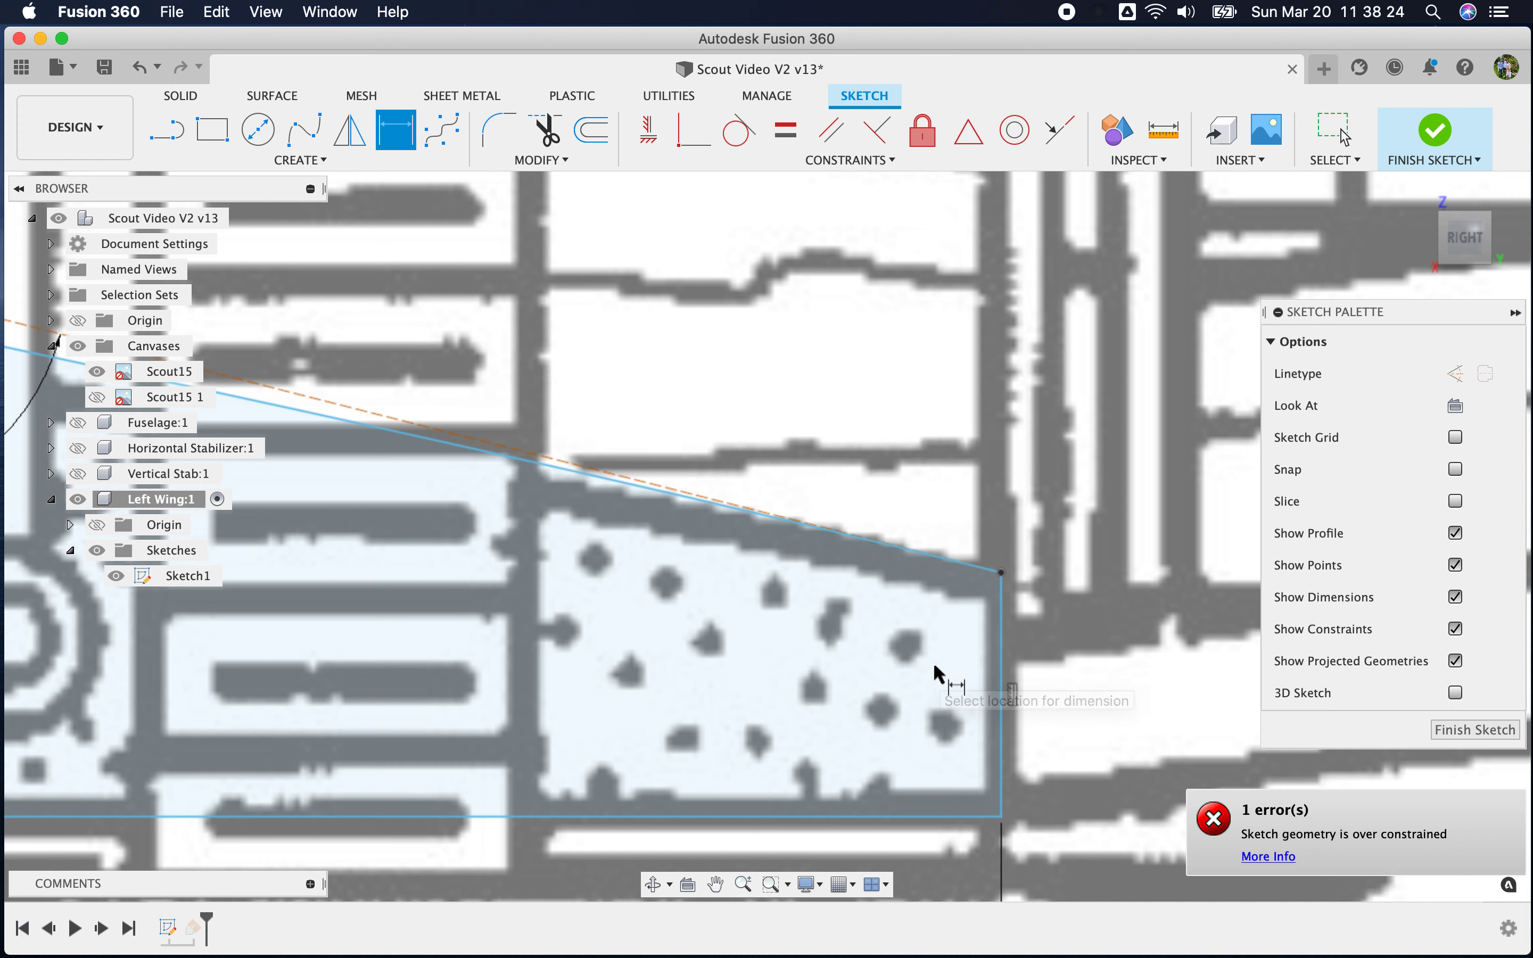
Try to dimension the angle between the airfoil's flat bottom line and the vertical trailing-edge line
{"action": "left_click", "coordinate": [950, 817]}
{"action": "left_click", "coordinate": [1002, 752]}
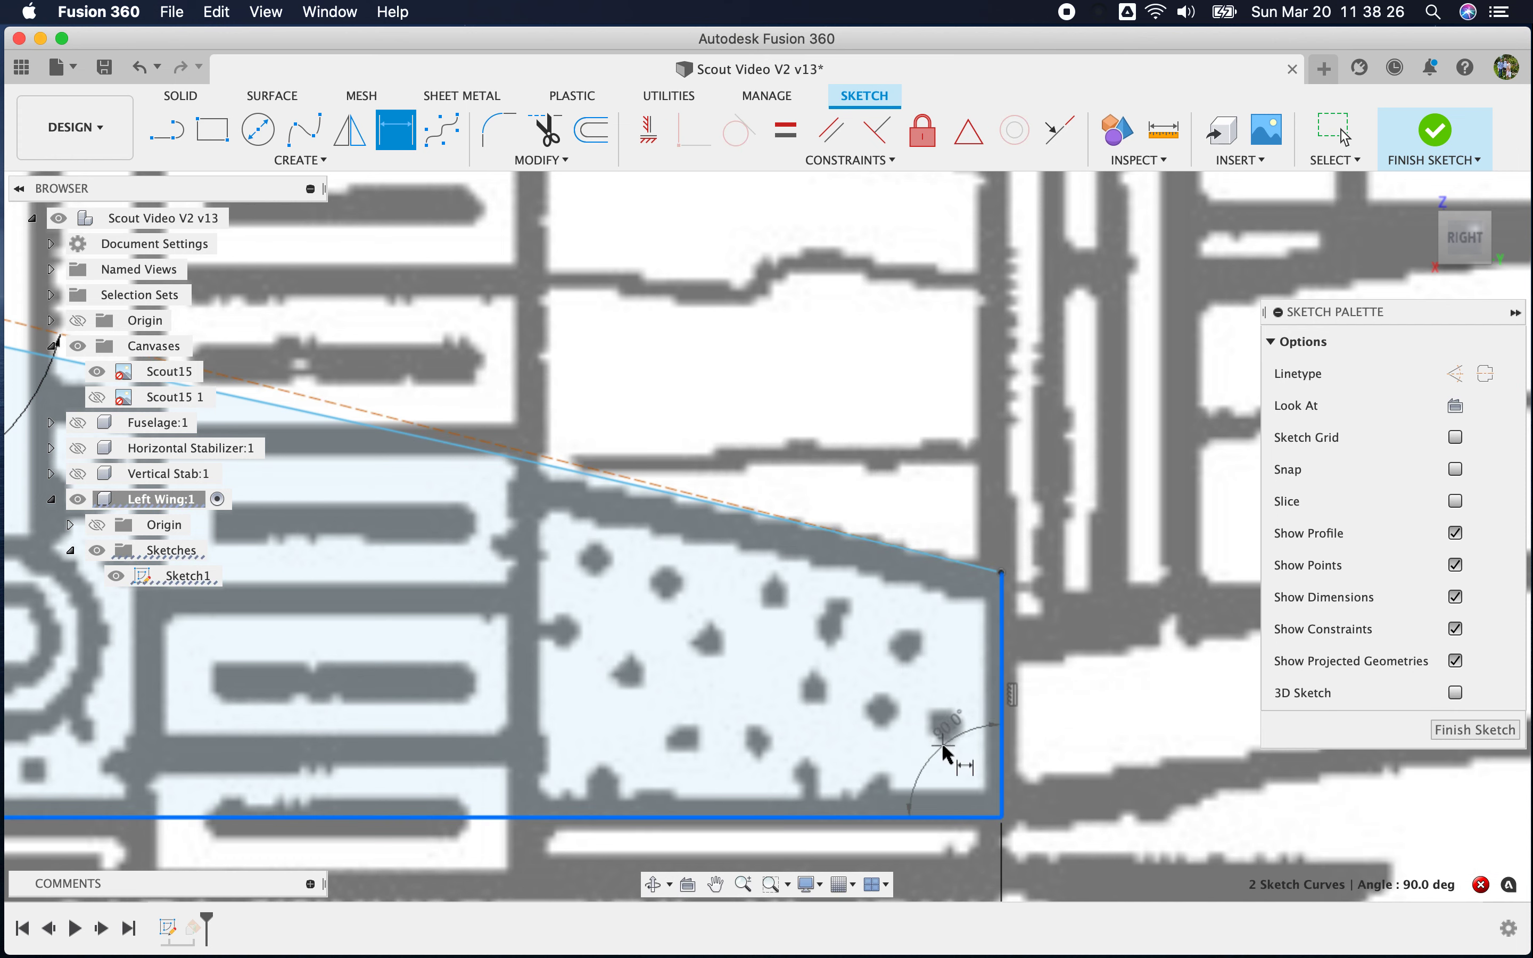
{"action": "left_click", "coordinate": [929, 752]}
{"action": "left_click", "coordinate": [936, 515]}
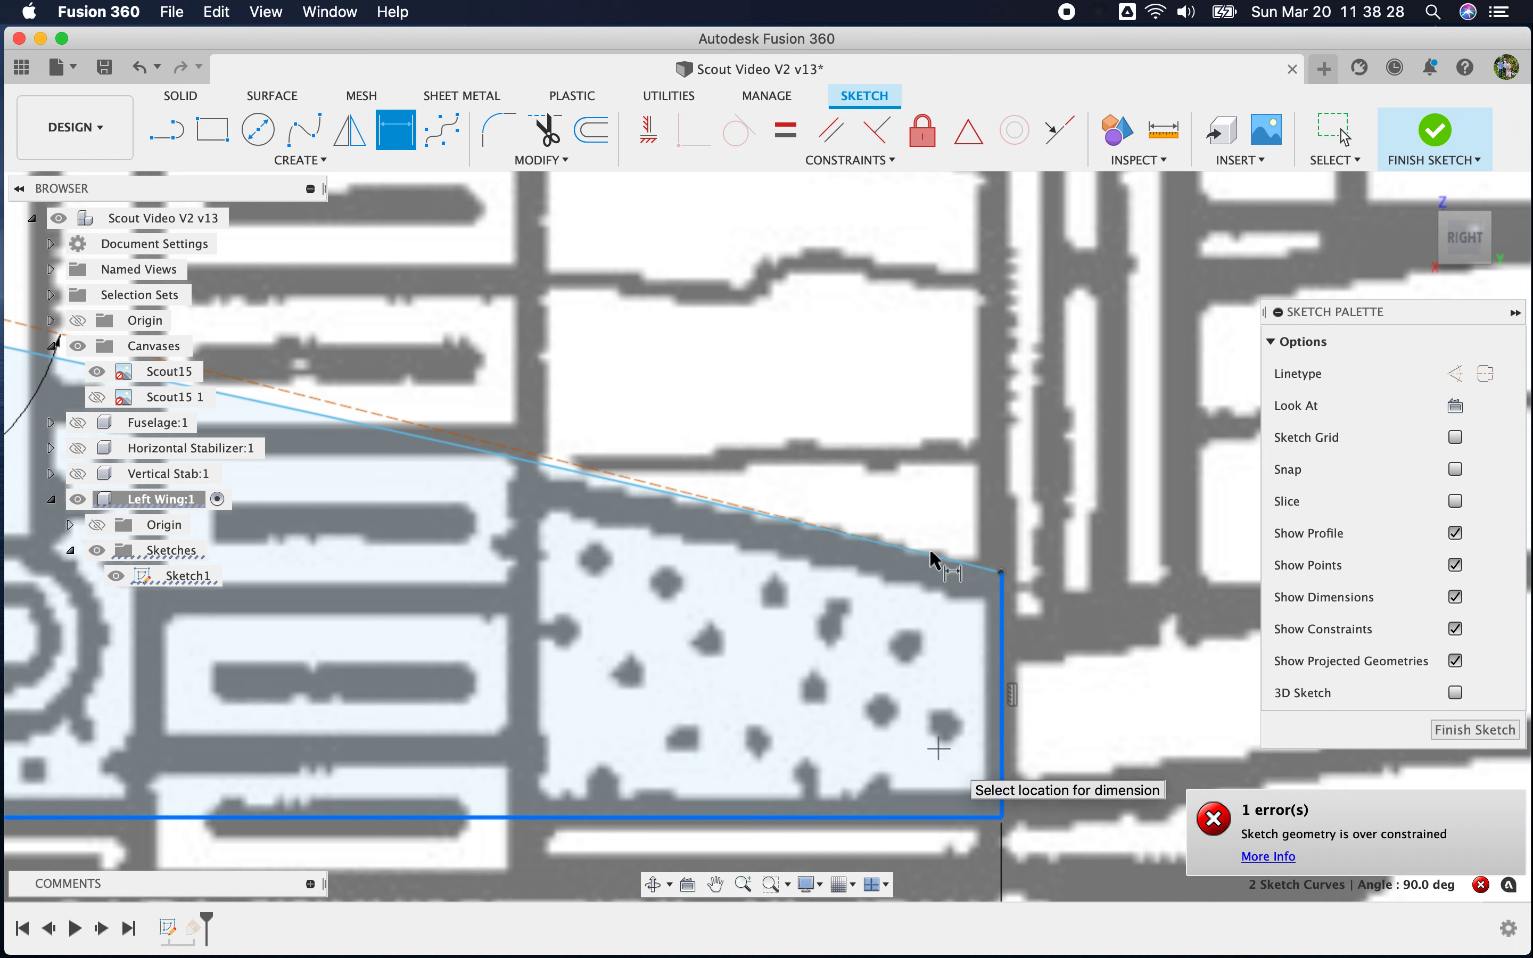
Dimension the length of the vertical trailing-edge line, accepting it as a driven dimension
{"action": "left_click", "coordinate": [1000, 657]}
{"action": "left_click", "coordinate": [1110, 678]}
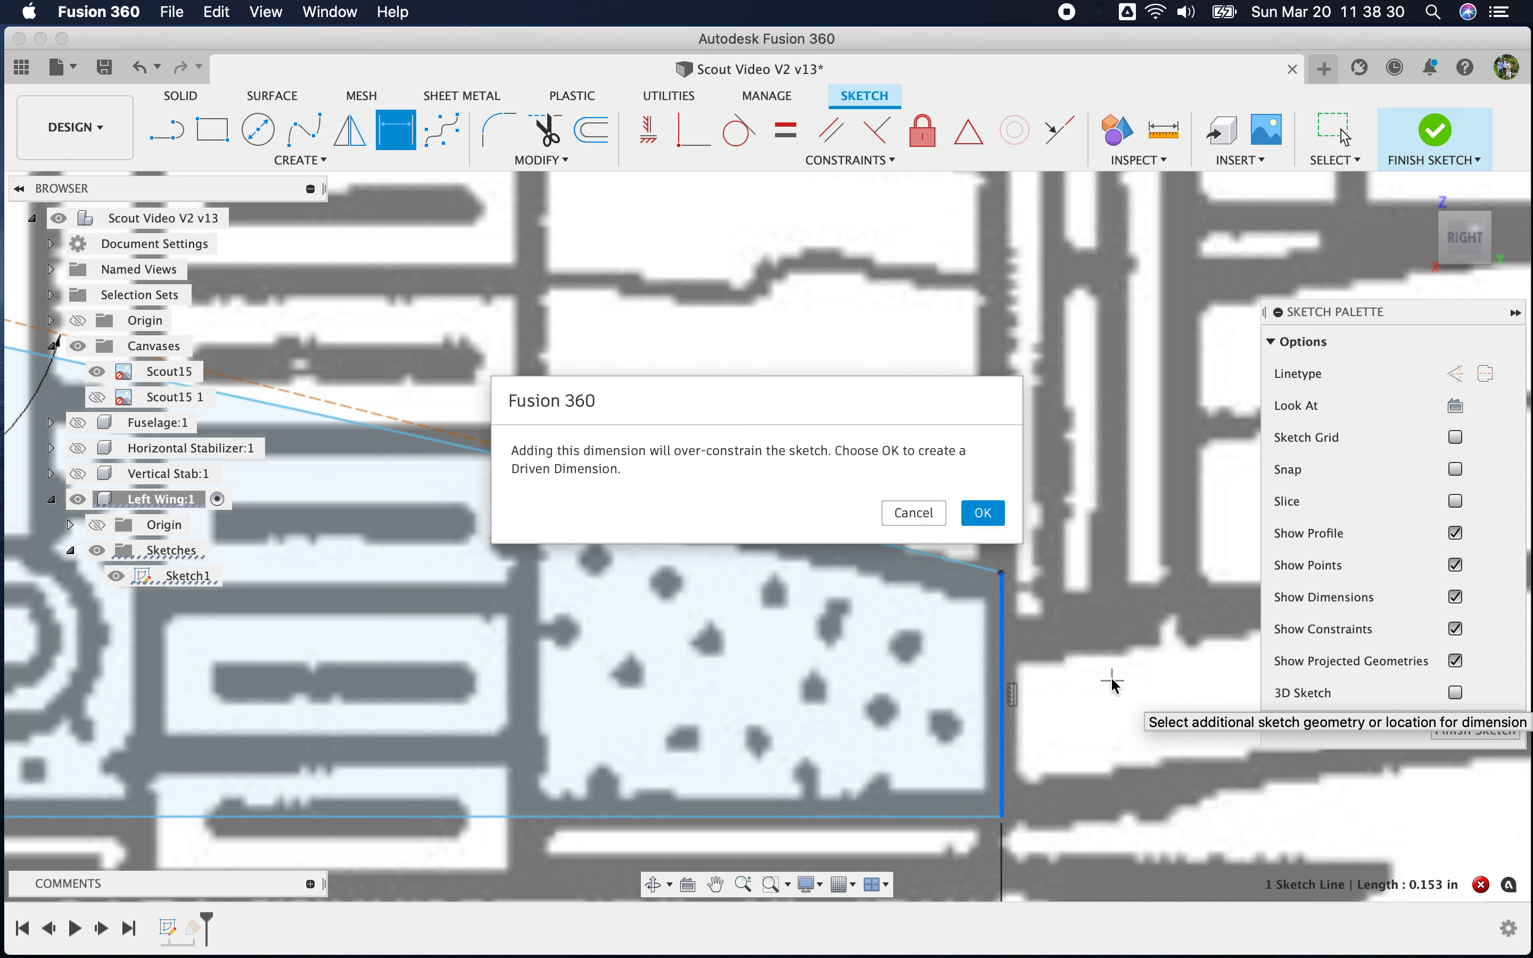
{"action": "left_click", "coordinate": [976, 521]}
Dimension the vertical distance between the airfoil's flat bottom line and the origin point, keeping the value offered
{"action": "scroll", "coordinate": [950, 696], "scroll_direction": "down", "scroll_amount": 5}
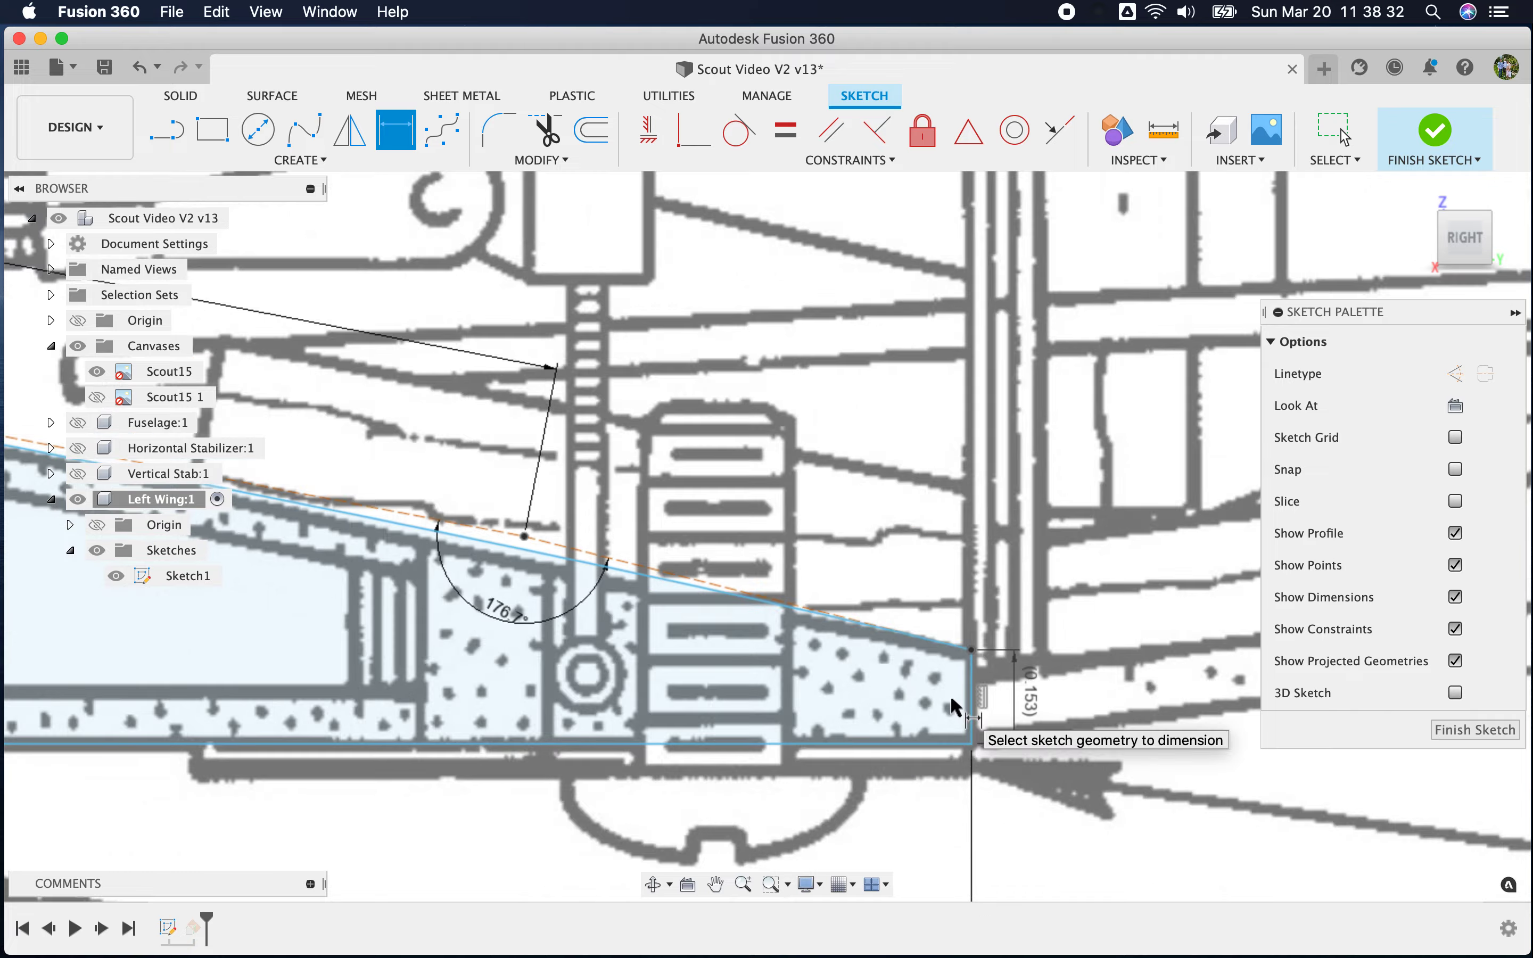
{"action": "scroll", "coordinate": [944, 703], "scroll_direction": "down", "scroll_amount": 3}
{"action": "scroll", "coordinate": [779, 751], "scroll_direction": "up", "scroll_amount": 6}
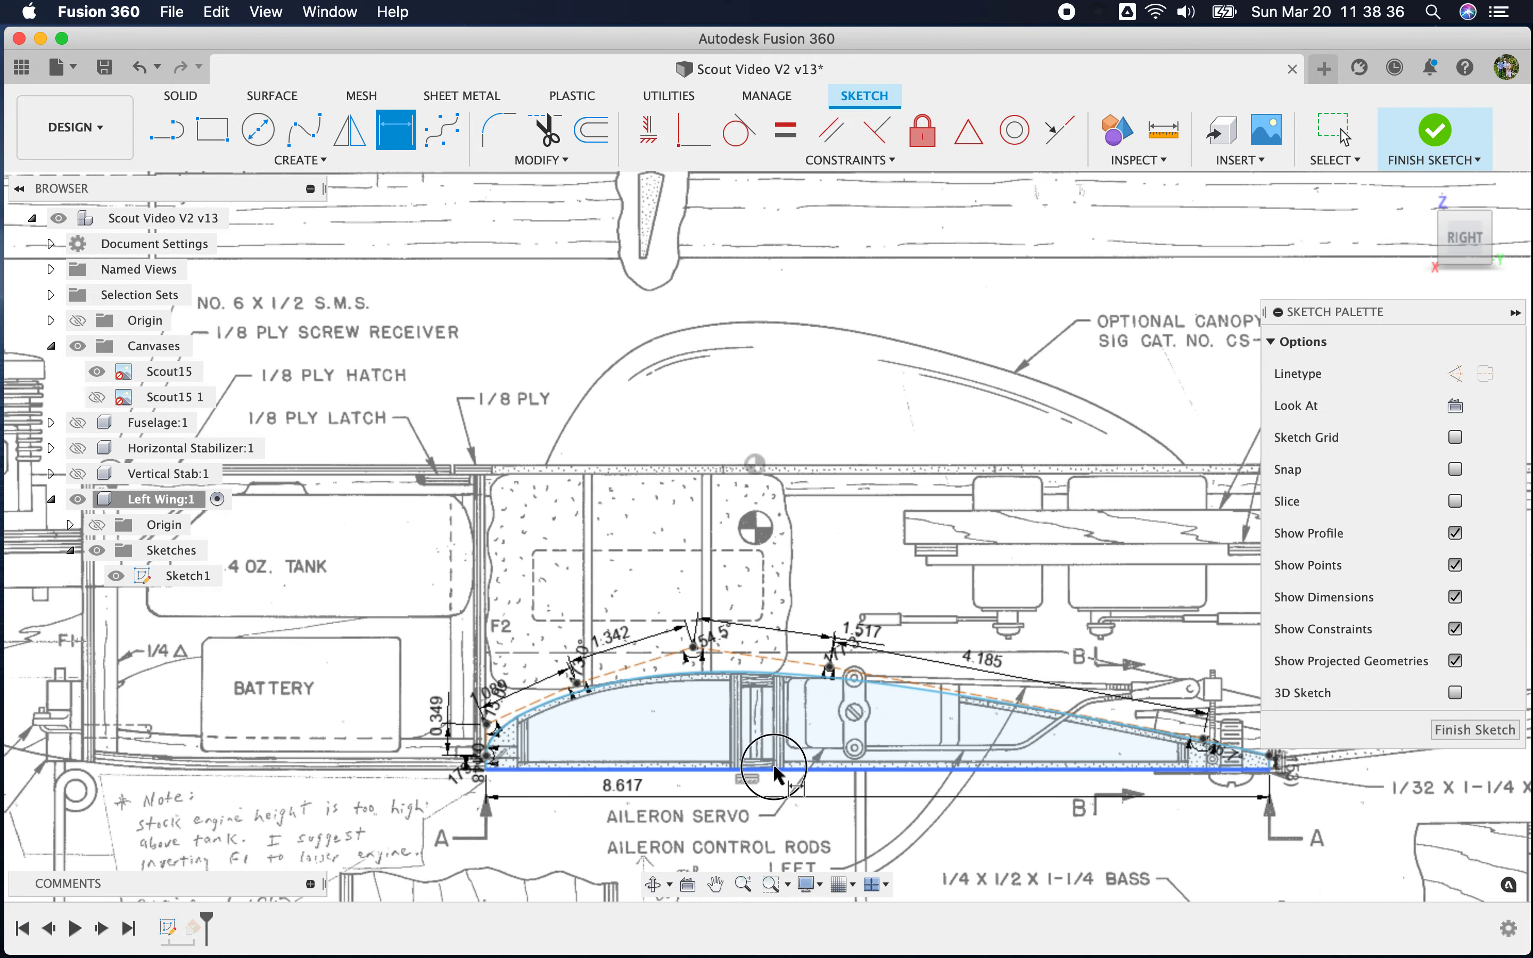
{"action": "left_click", "coordinate": [773, 767]}
{"action": "left_click", "coordinate": [755, 465]}
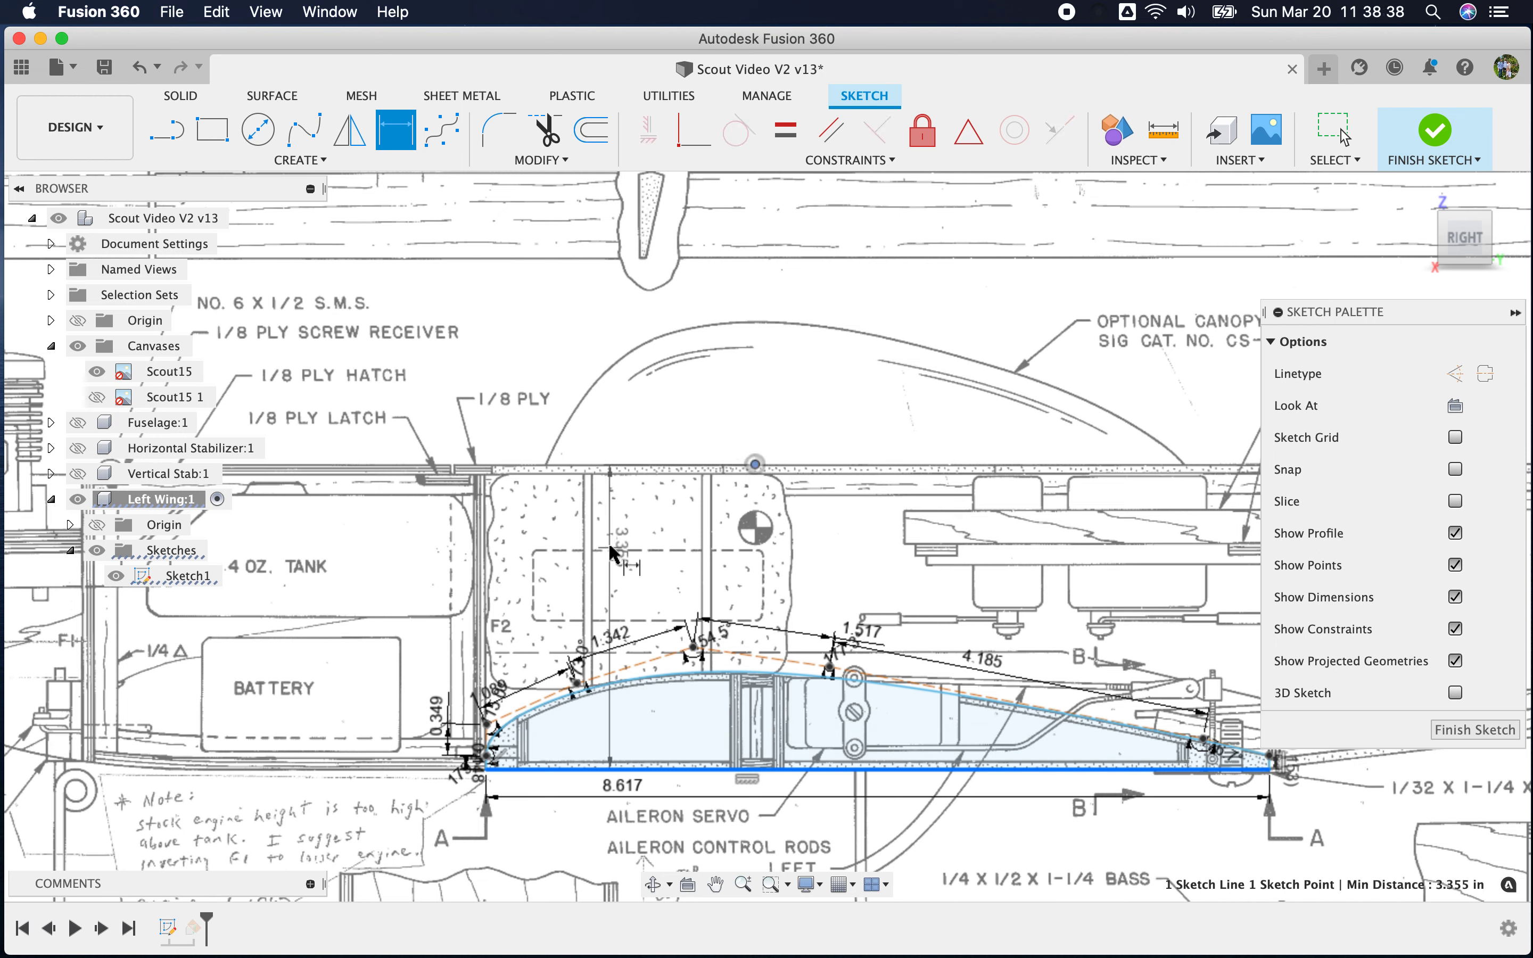
{"action": "left_click", "coordinate": [526, 539]}
{"action": "key", "text": "Return"}
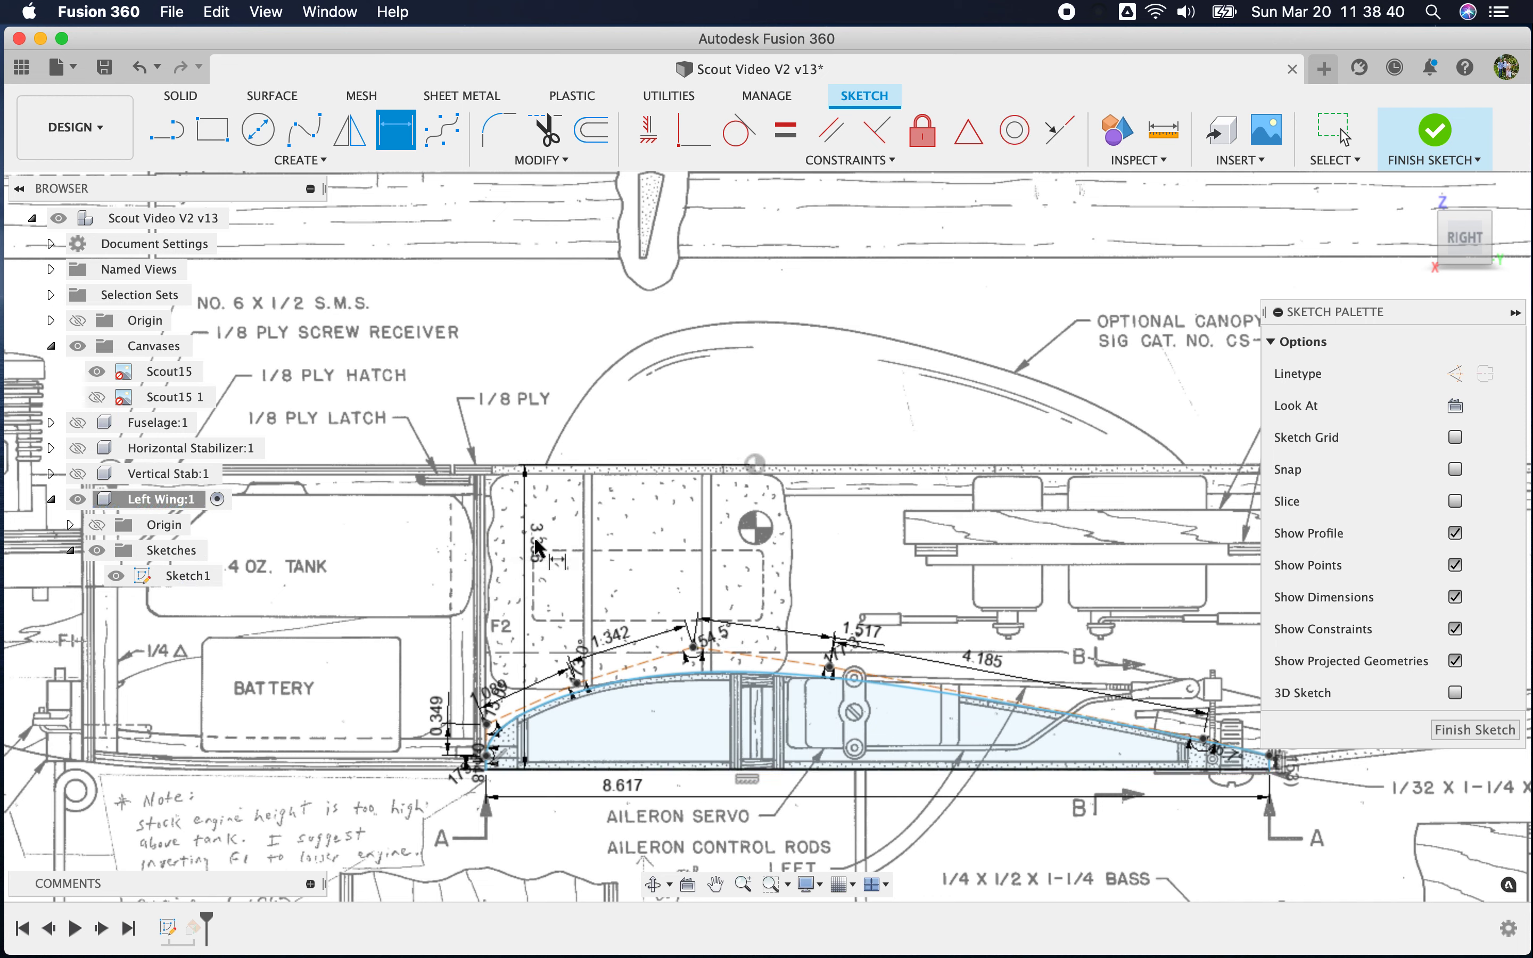
Dimension the horizontal distance from the origin point to the airfoil's lower leading-edge corner, keeping the value offered
{"action": "left_click", "coordinate": [755, 465]}
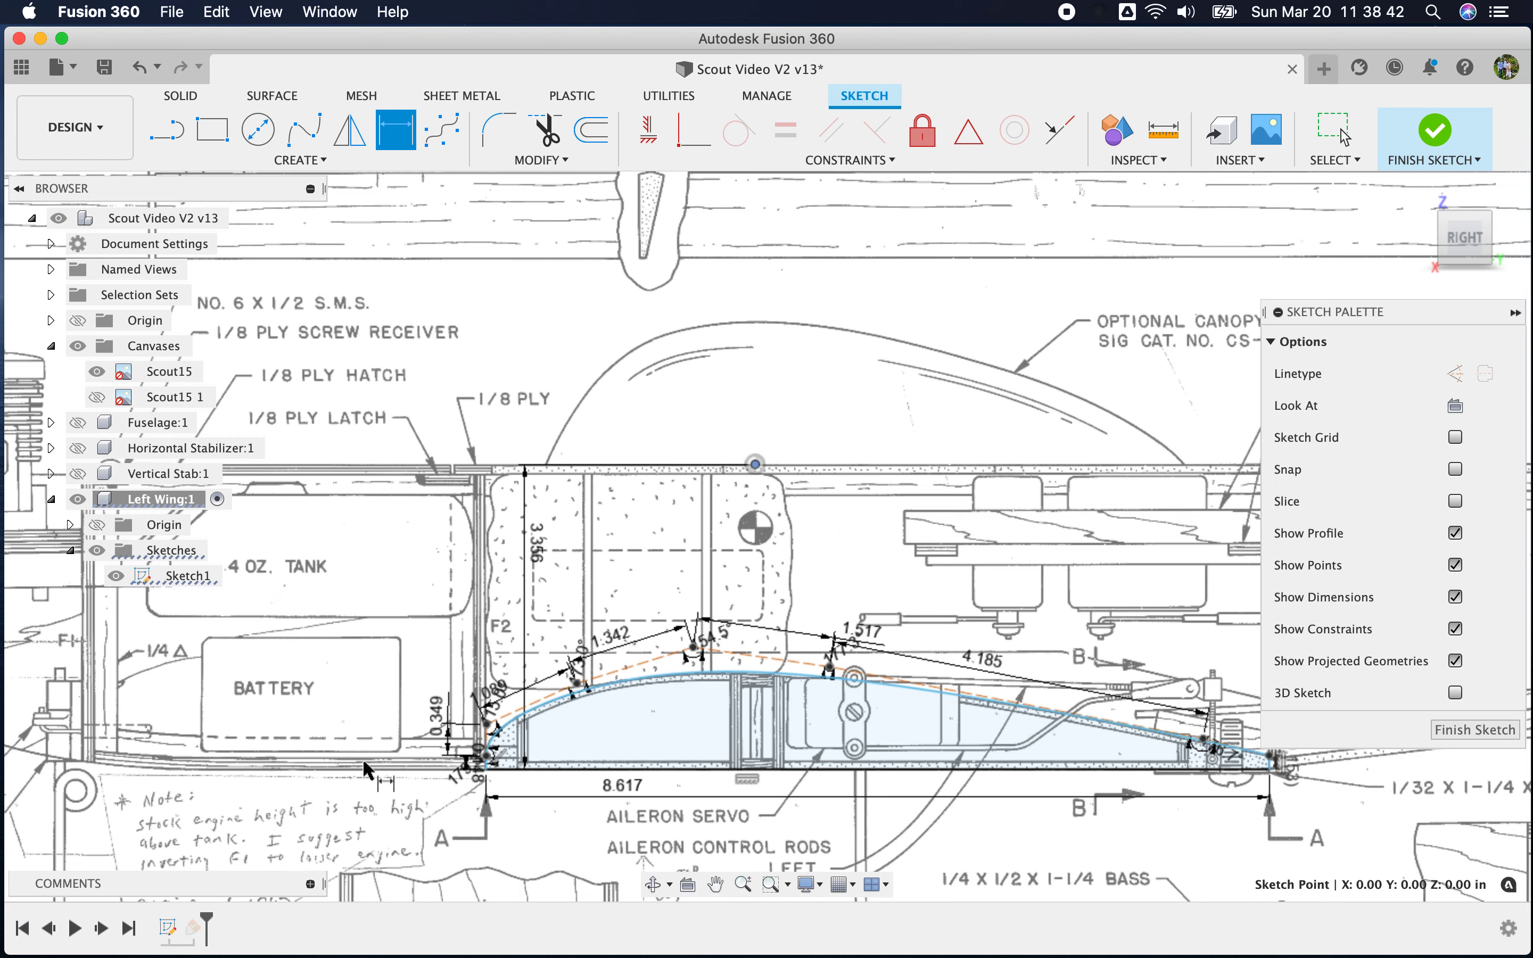
{"action": "scroll", "coordinate": [476, 786], "scroll_direction": "up", "scroll_amount": 5}
{"action": "left_click", "coordinate": [489, 766]}
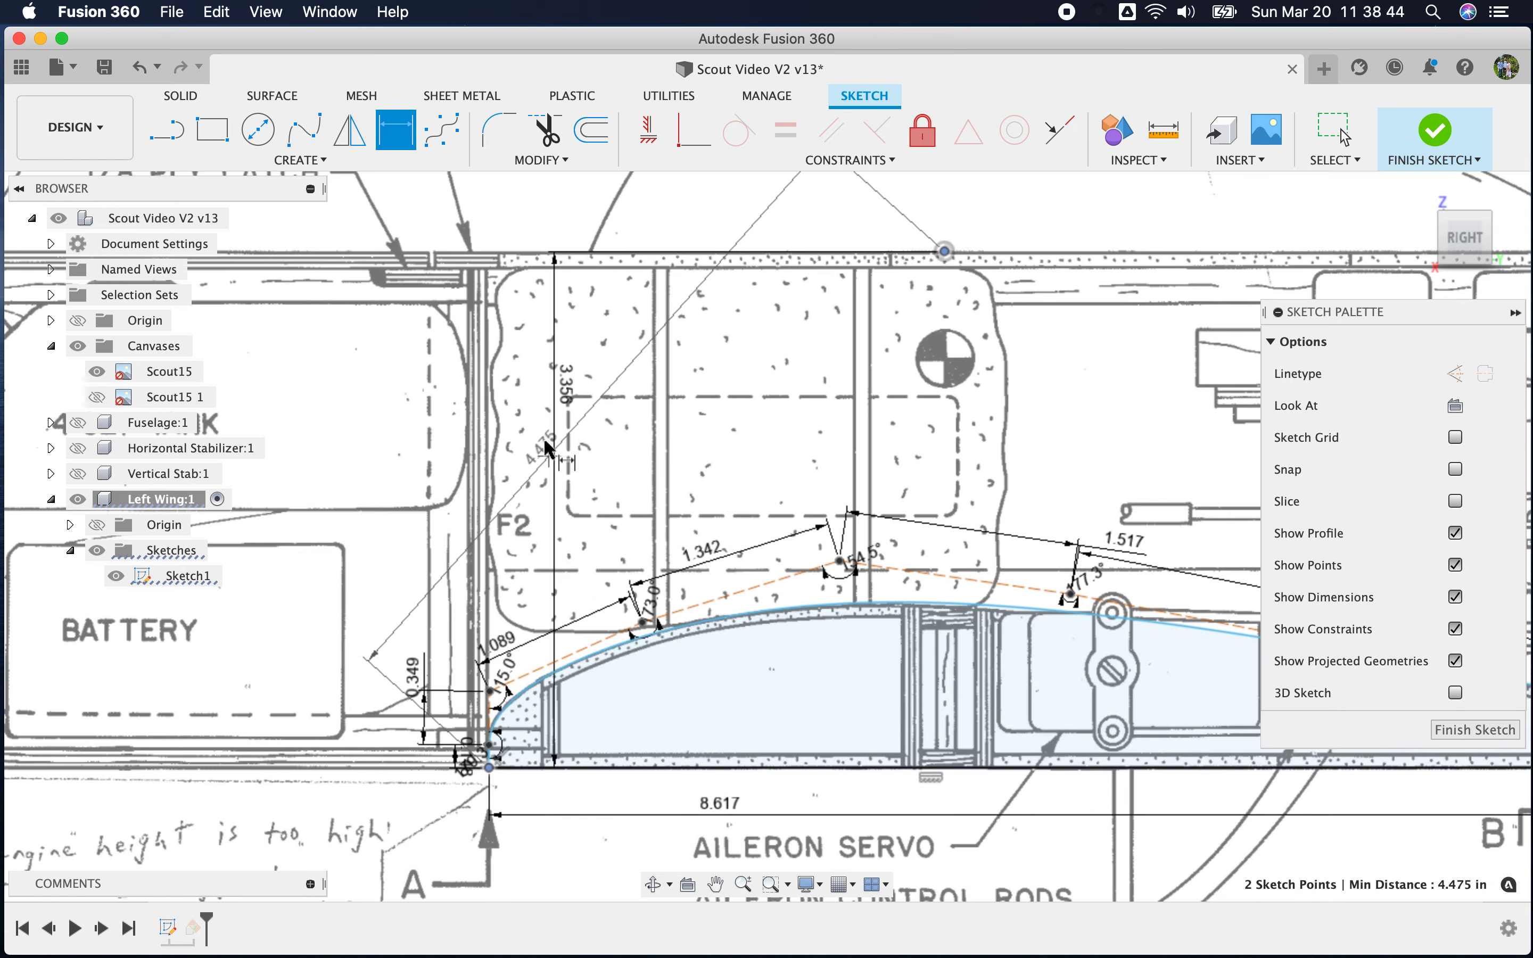
{"action": "scroll", "coordinate": [538, 421], "scroll_direction": "down", "scroll_amount": 3}
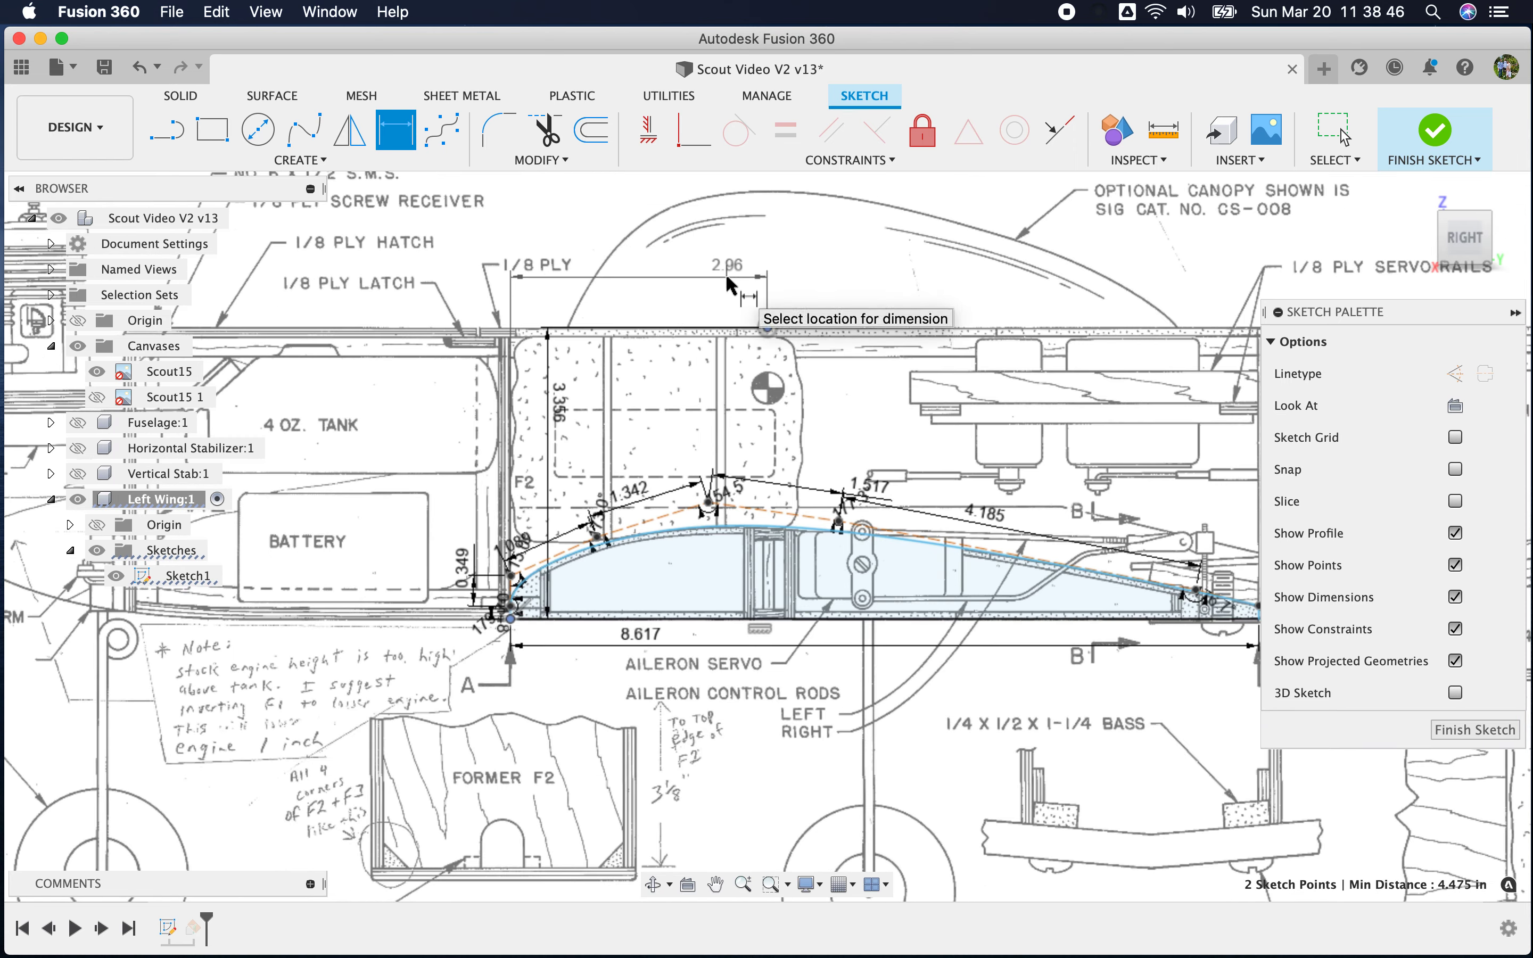
{"action": "left_click", "coordinate": [704, 285]}
{"action": "key", "text": "Return"}
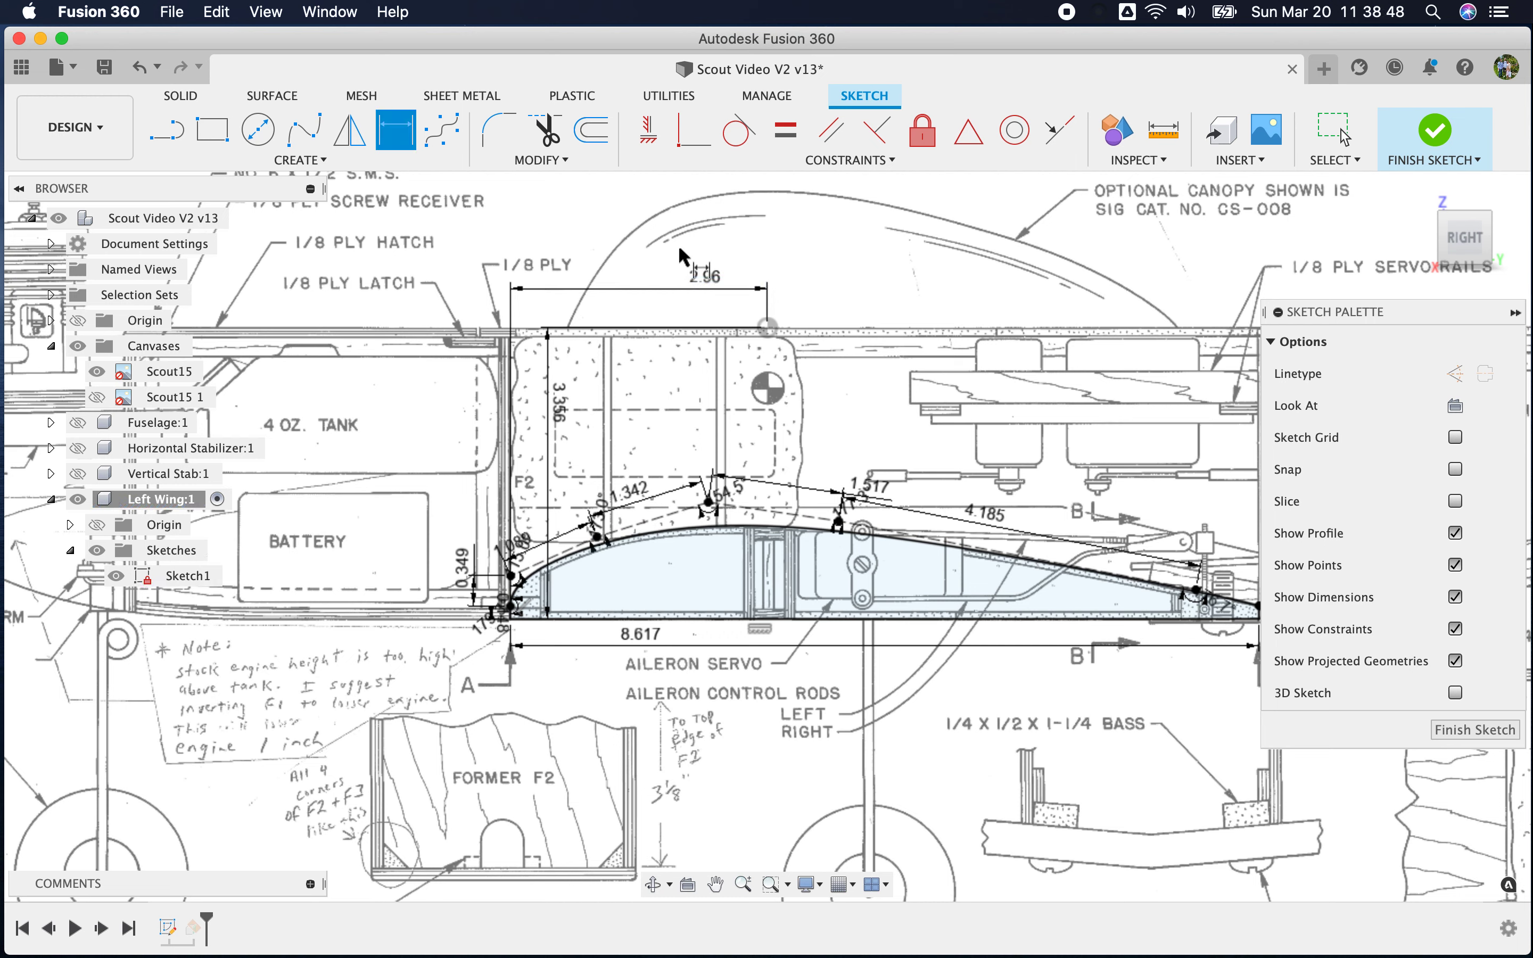
Hide the sketch's dimensions and constraints, and finish the airfoil sketch
{"action": "left_click", "coordinate": [1454, 602]}
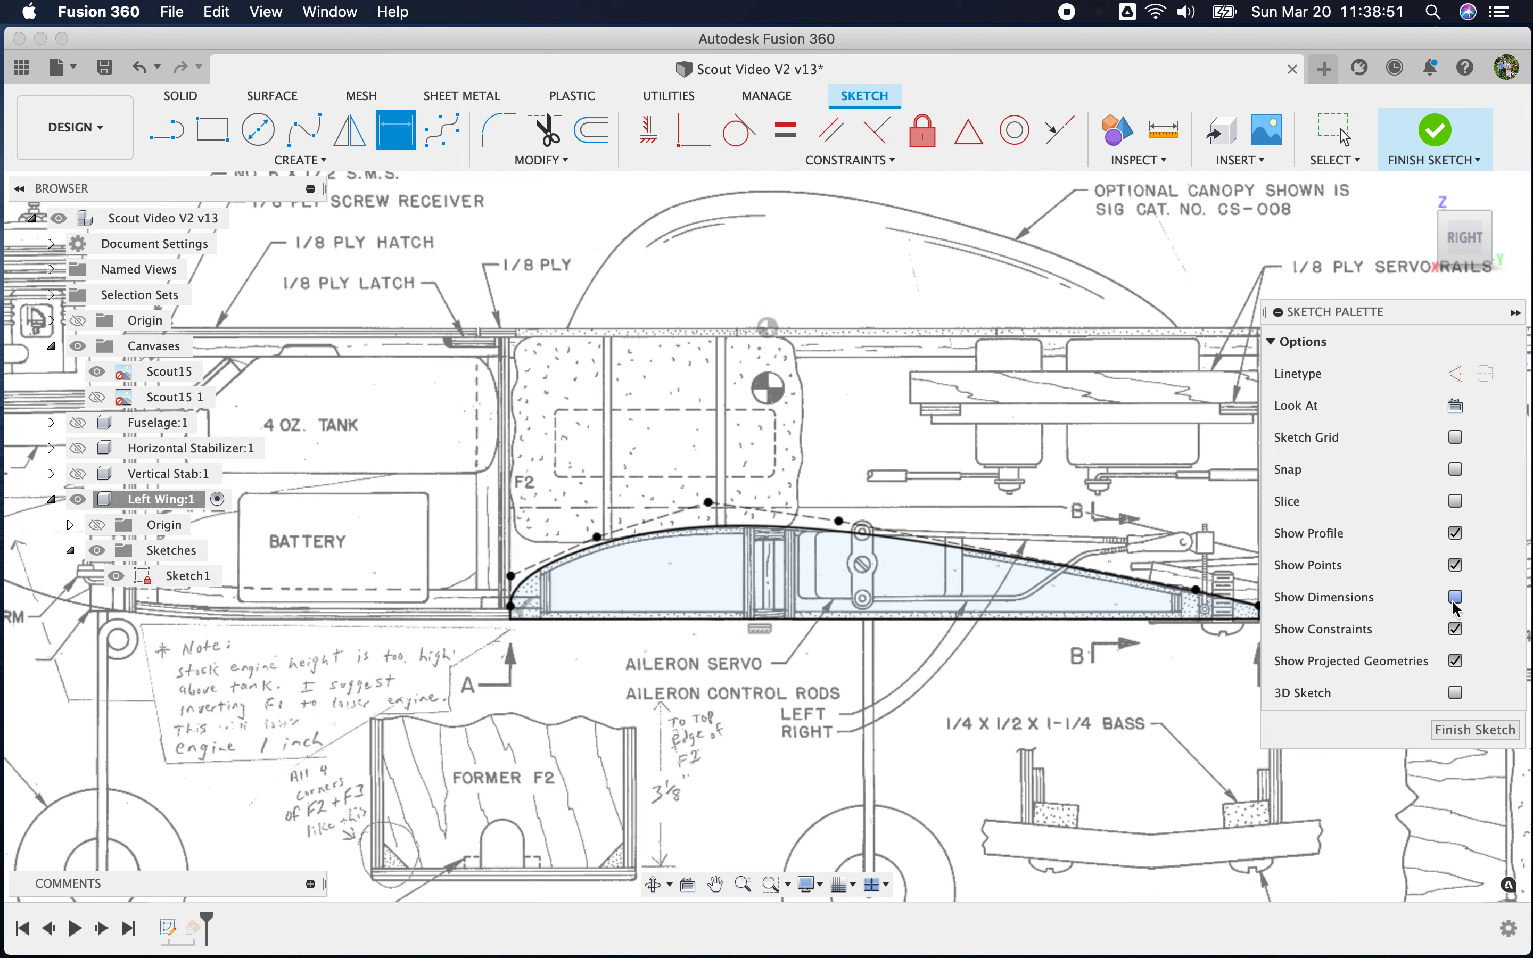
{"action": "key", "text": "Escape"}
{"action": "left_click", "coordinate": [1455, 630]}
{"action": "scroll", "coordinate": [480, 595], "scroll_direction": "down", "scroll_amount": 4}
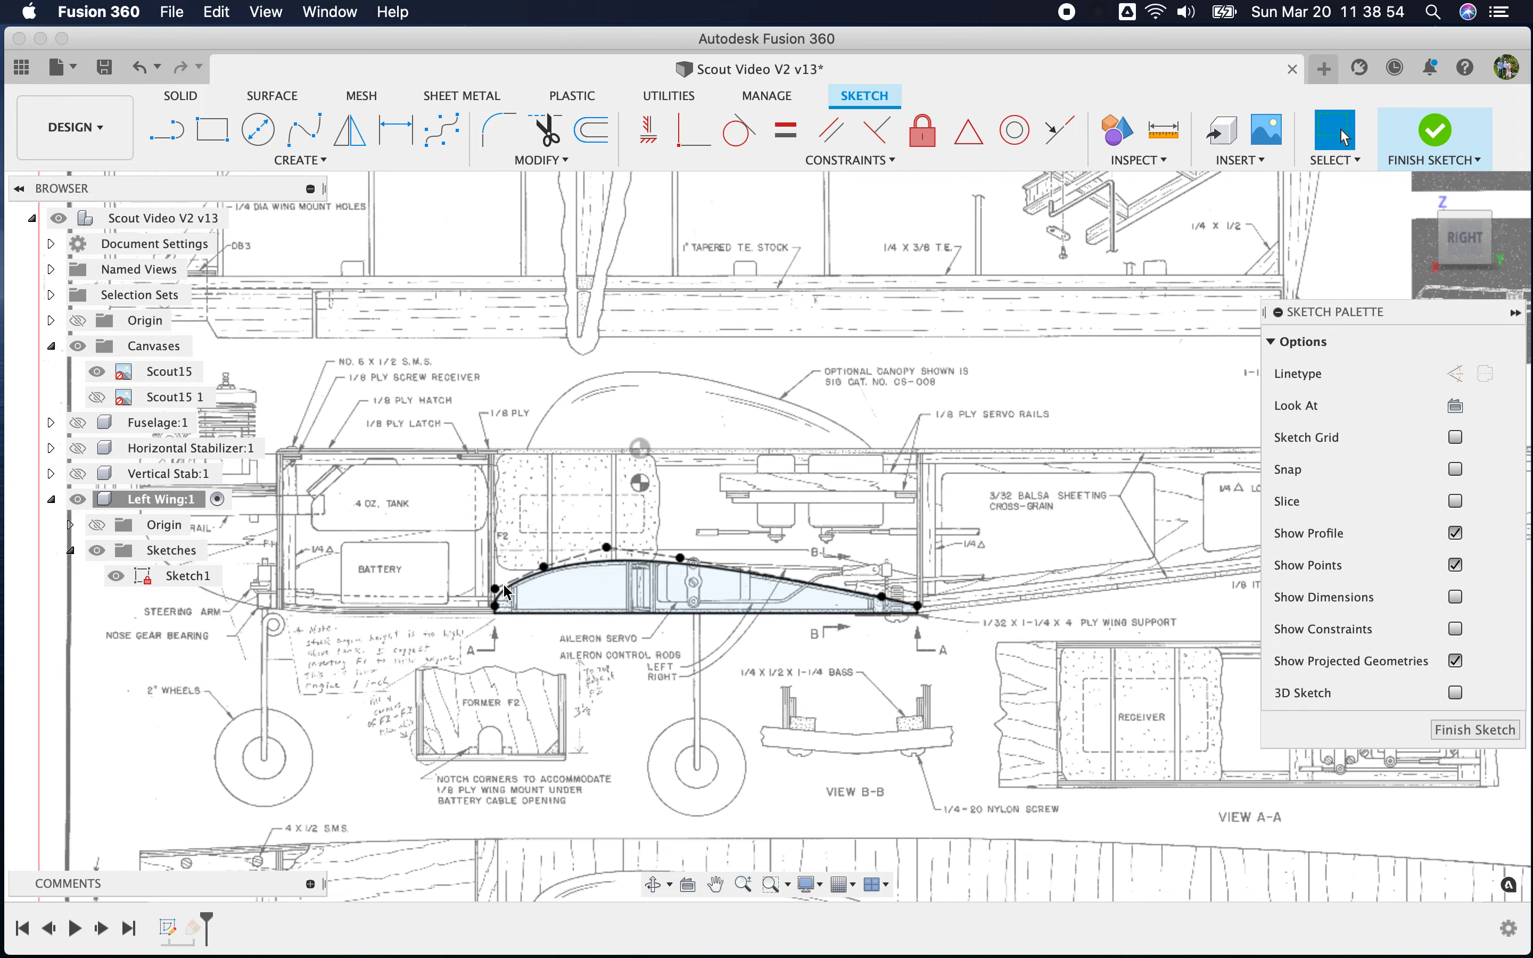
{"action": "scroll", "coordinate": [912, 608], "scroll_direction": "up", "scroll_amount": 6}
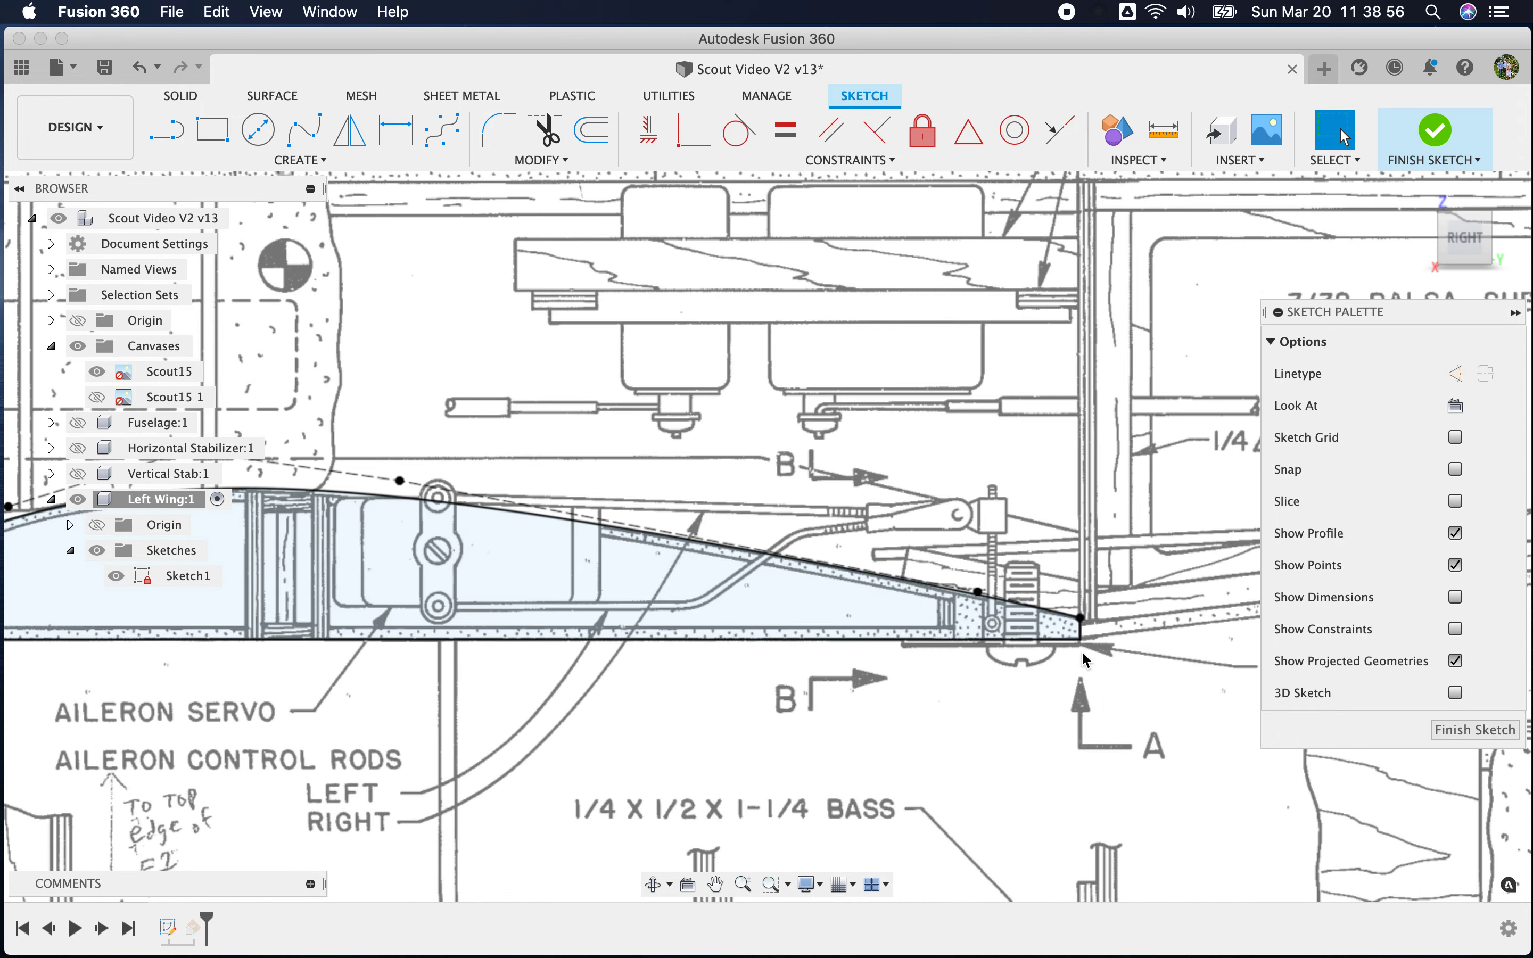
{"action": "scroll", "coordinate": [1109, 645], "scroll_direction": "down", "scroll_amount": 5}
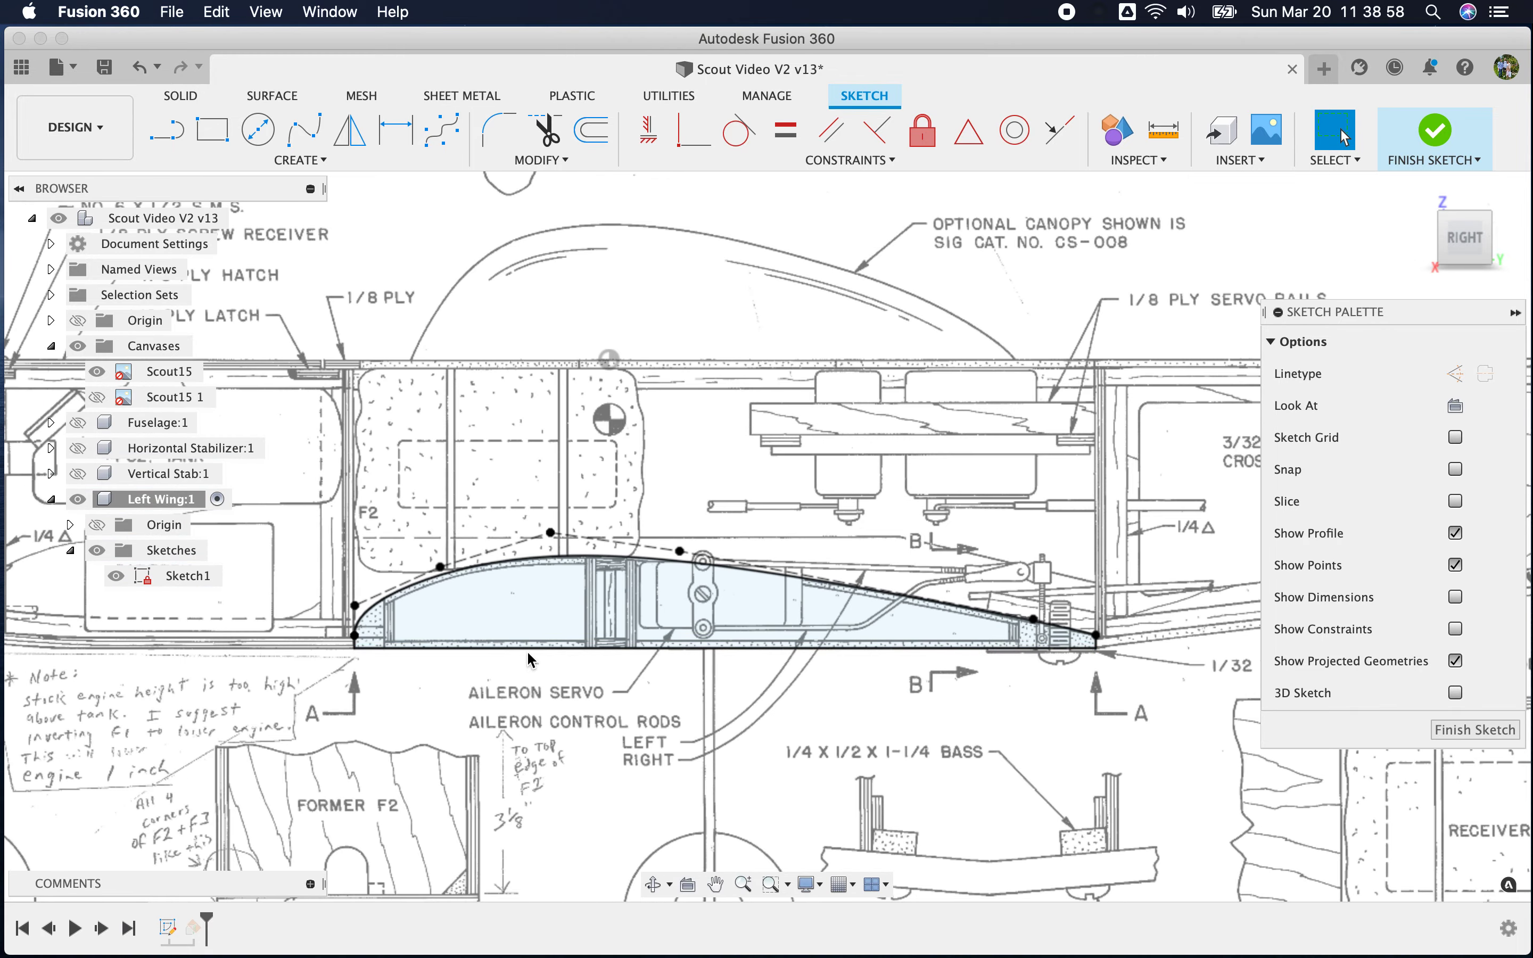
{"action": "left_click", "coordinate": [1475, 729]}
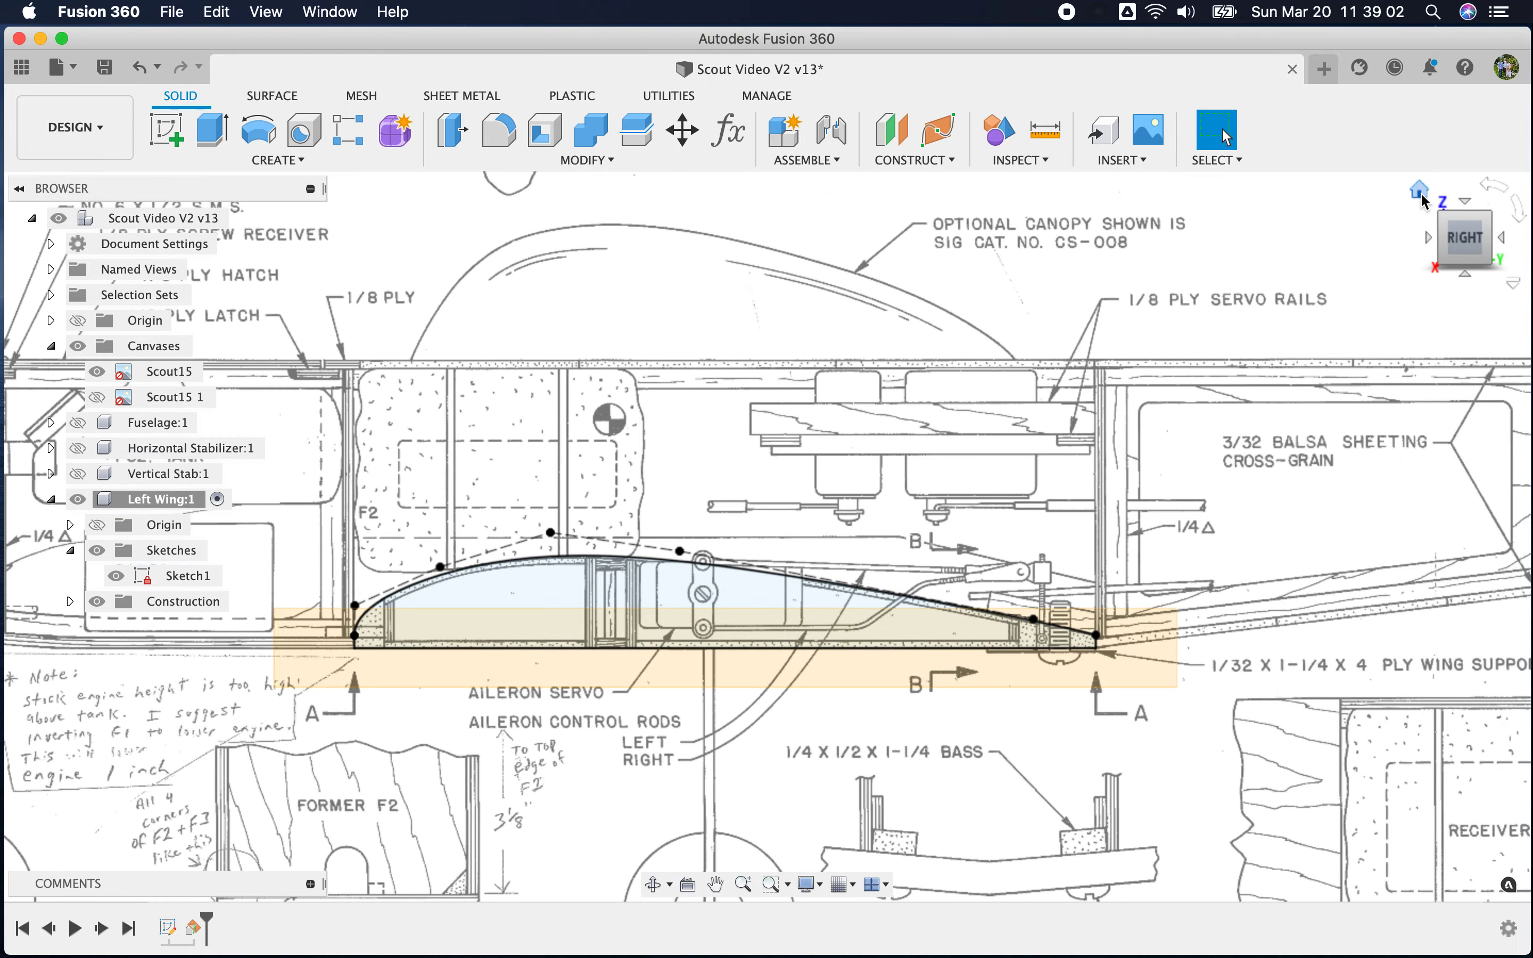
Return to the home view and hide the construction plane of the Left Wing component
{"action": "left_click", "coordinate": [1421, 192]}
{"action": "scroll", "coordinate": [699, 735], "scroll_direction": "up", "scroll_amount": 10}
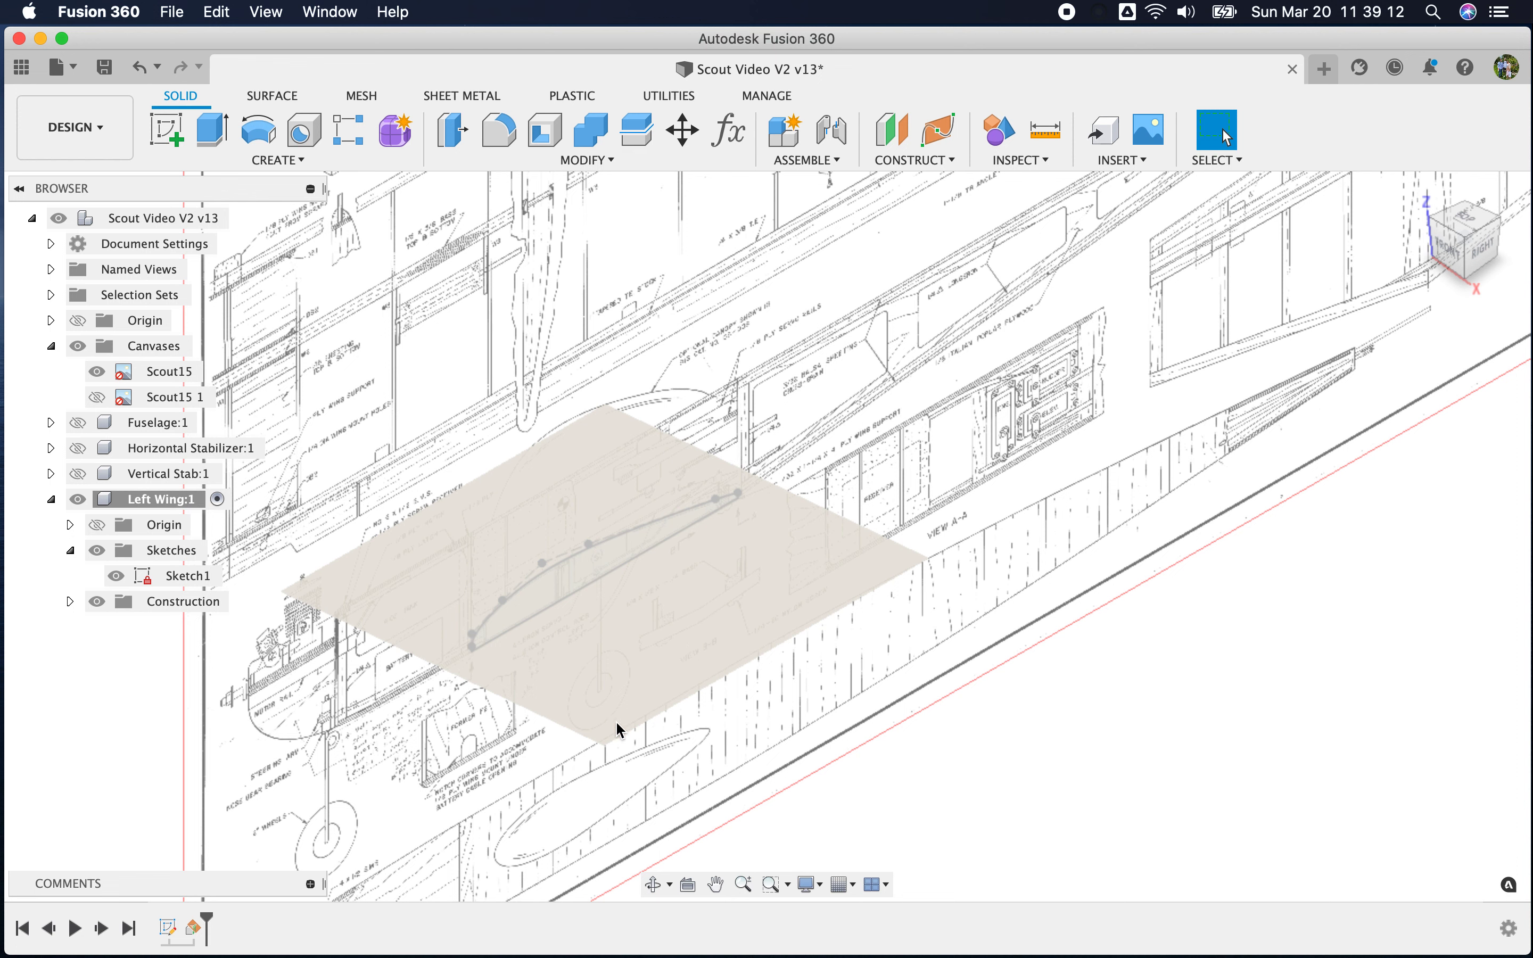
{"action": "left_click", "coordinate": [542, 662]}
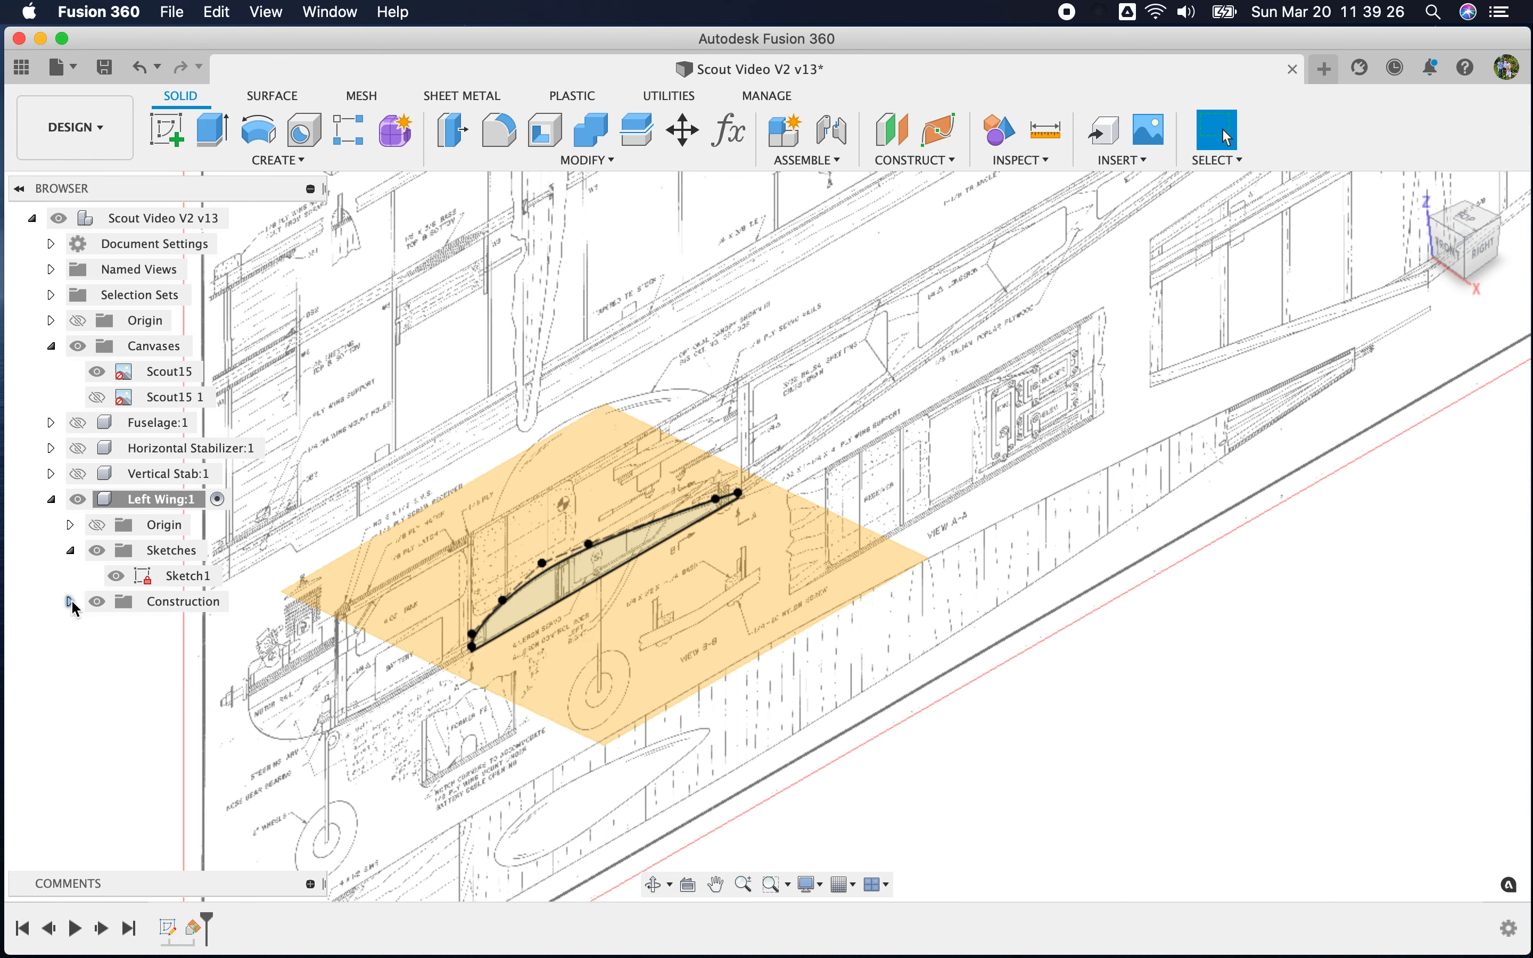
{"action": "left_click", "coordinate": [97, 602]}
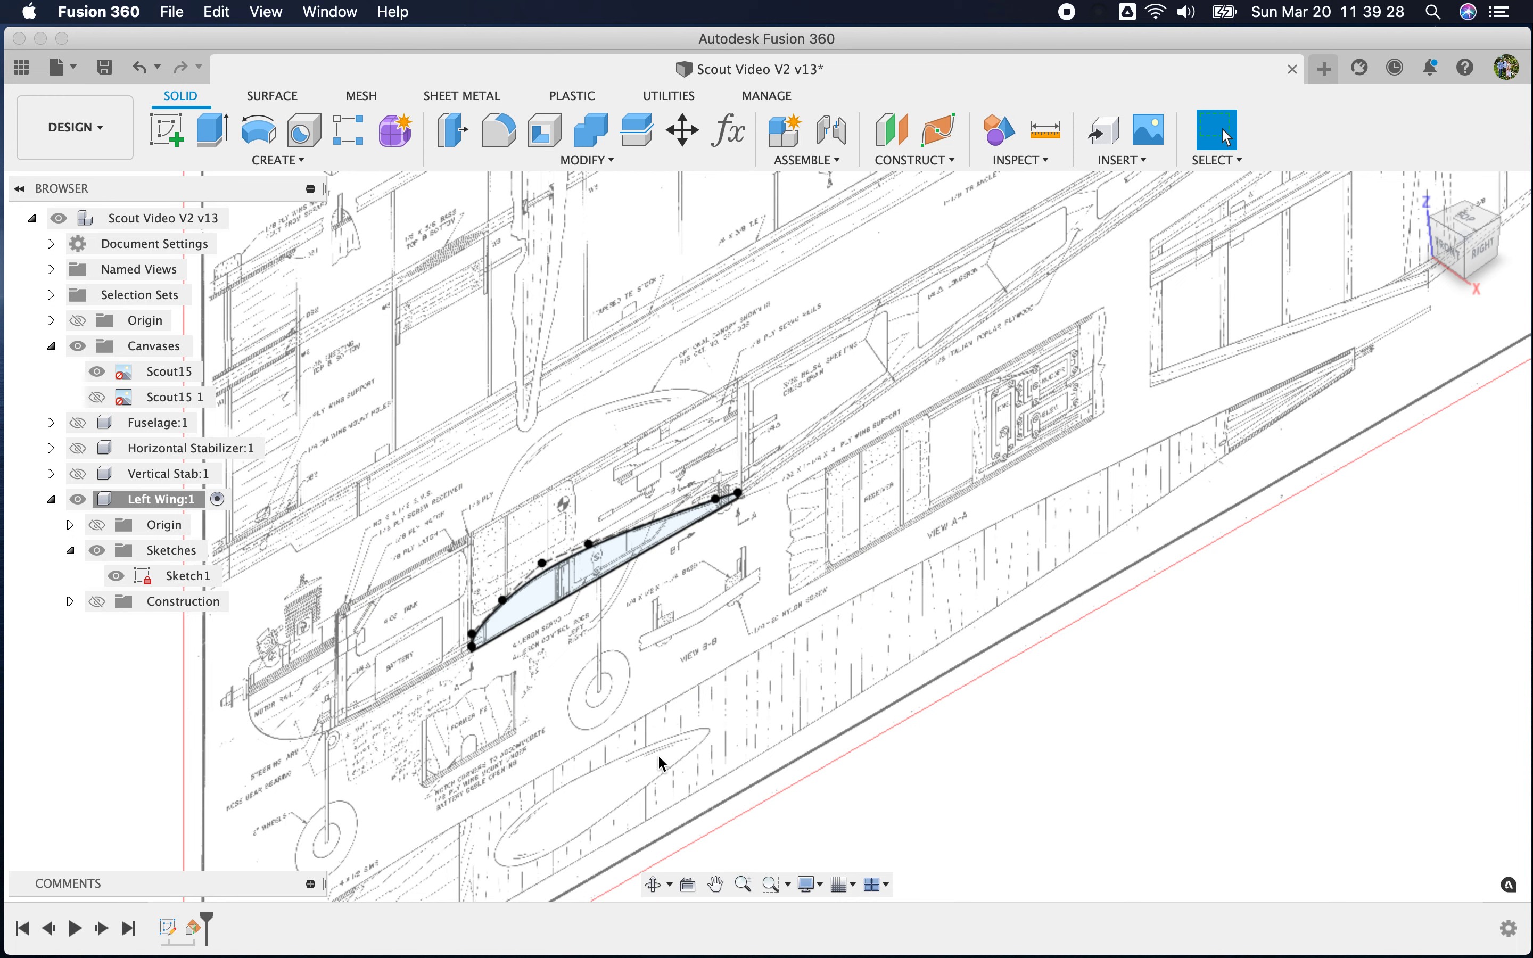
Extrude the airfoil profile 24 in to one side as a new body
{"action": "scroll", "coordinate": [576, 582], "scroll_direction": "up", "scroll_amount": 3}
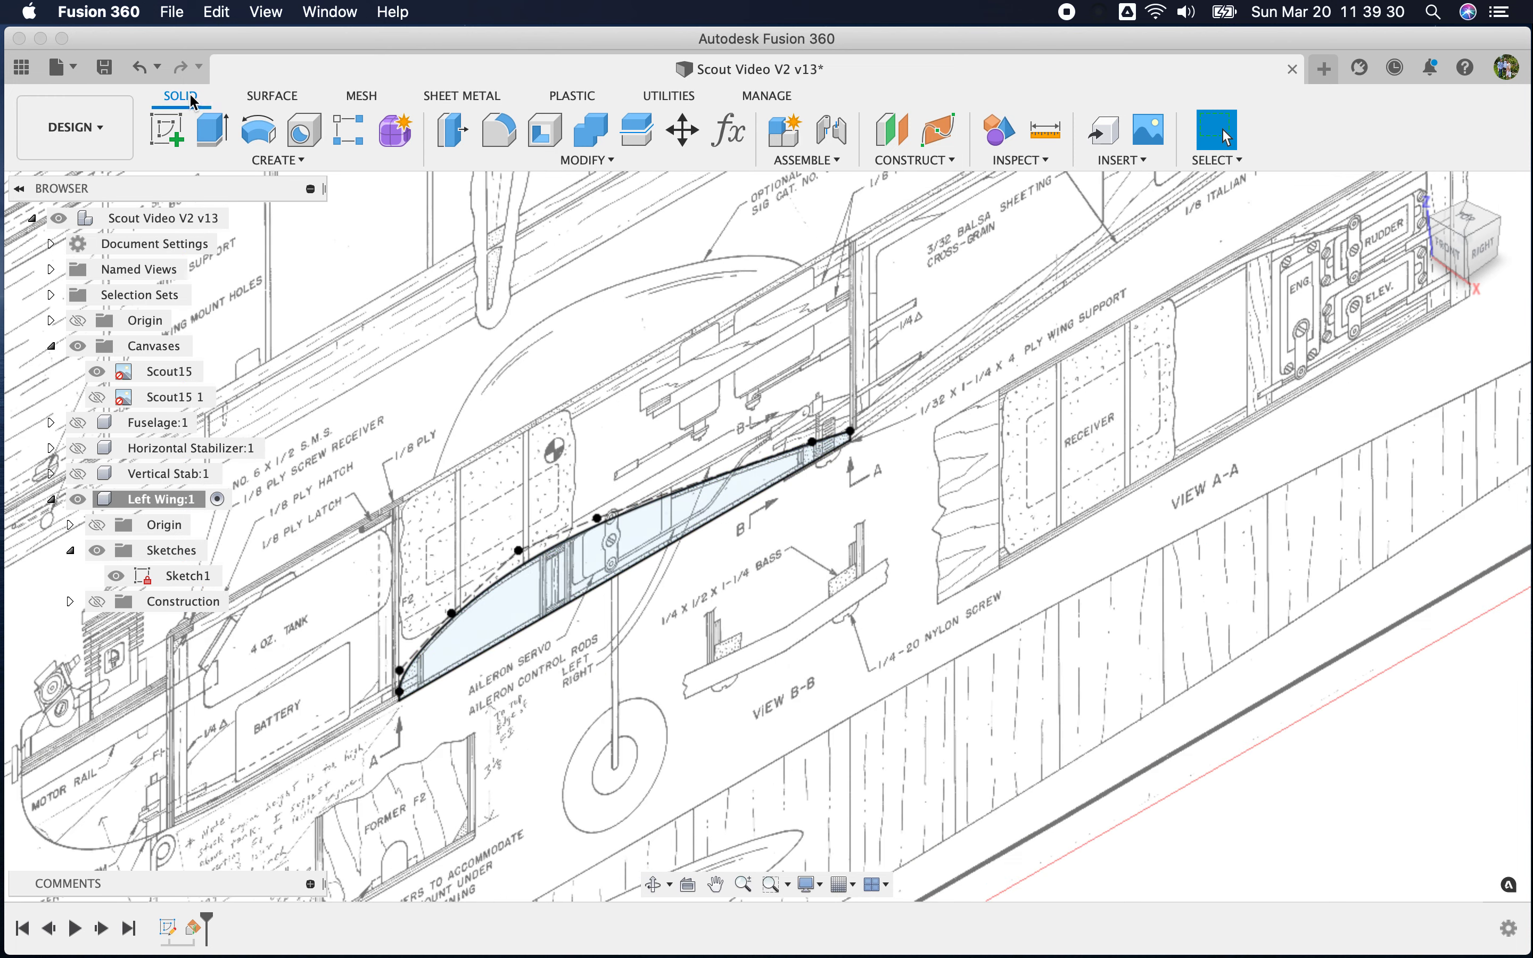
{"action": "left_click", "coordinate": [204, 122]}
{"action": "scroll", "coordinate": [728, 694], "scroll_direction": "down", "scroll_amount": 3}
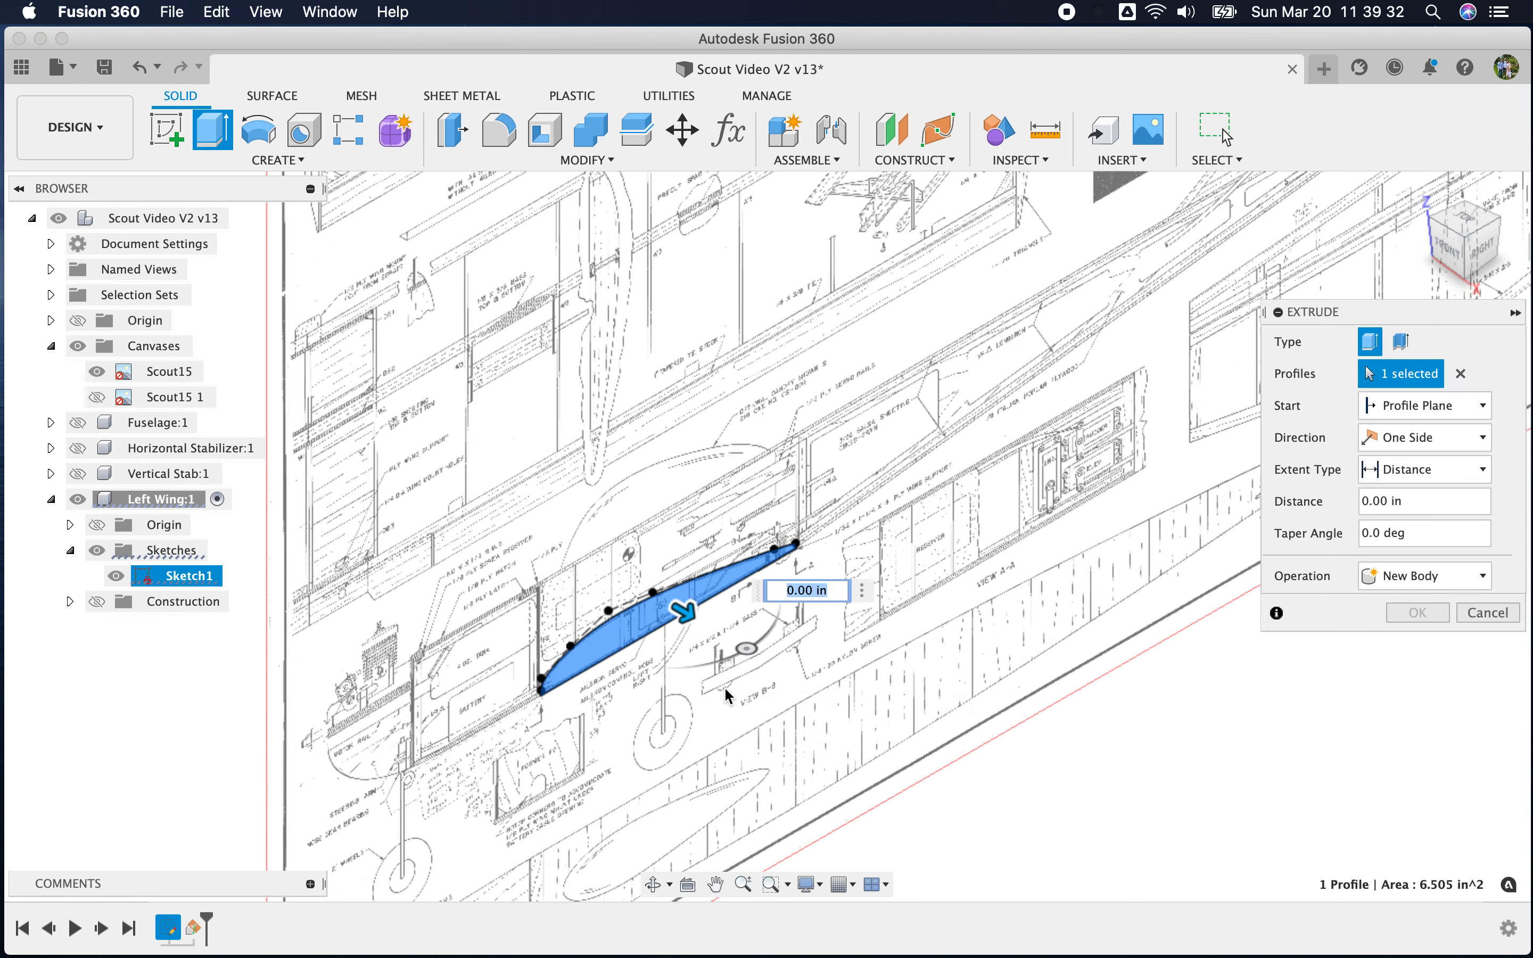
{"action": "type", "text": "24"}
{"action": "scroll", "coordinate": [683, 601], "scroll_direction": "down", "scroll_amount": 3}
{"action": "scroll", "coordinate": [684, 602], "scroll_direction": "down", "scroll_amount": 3}
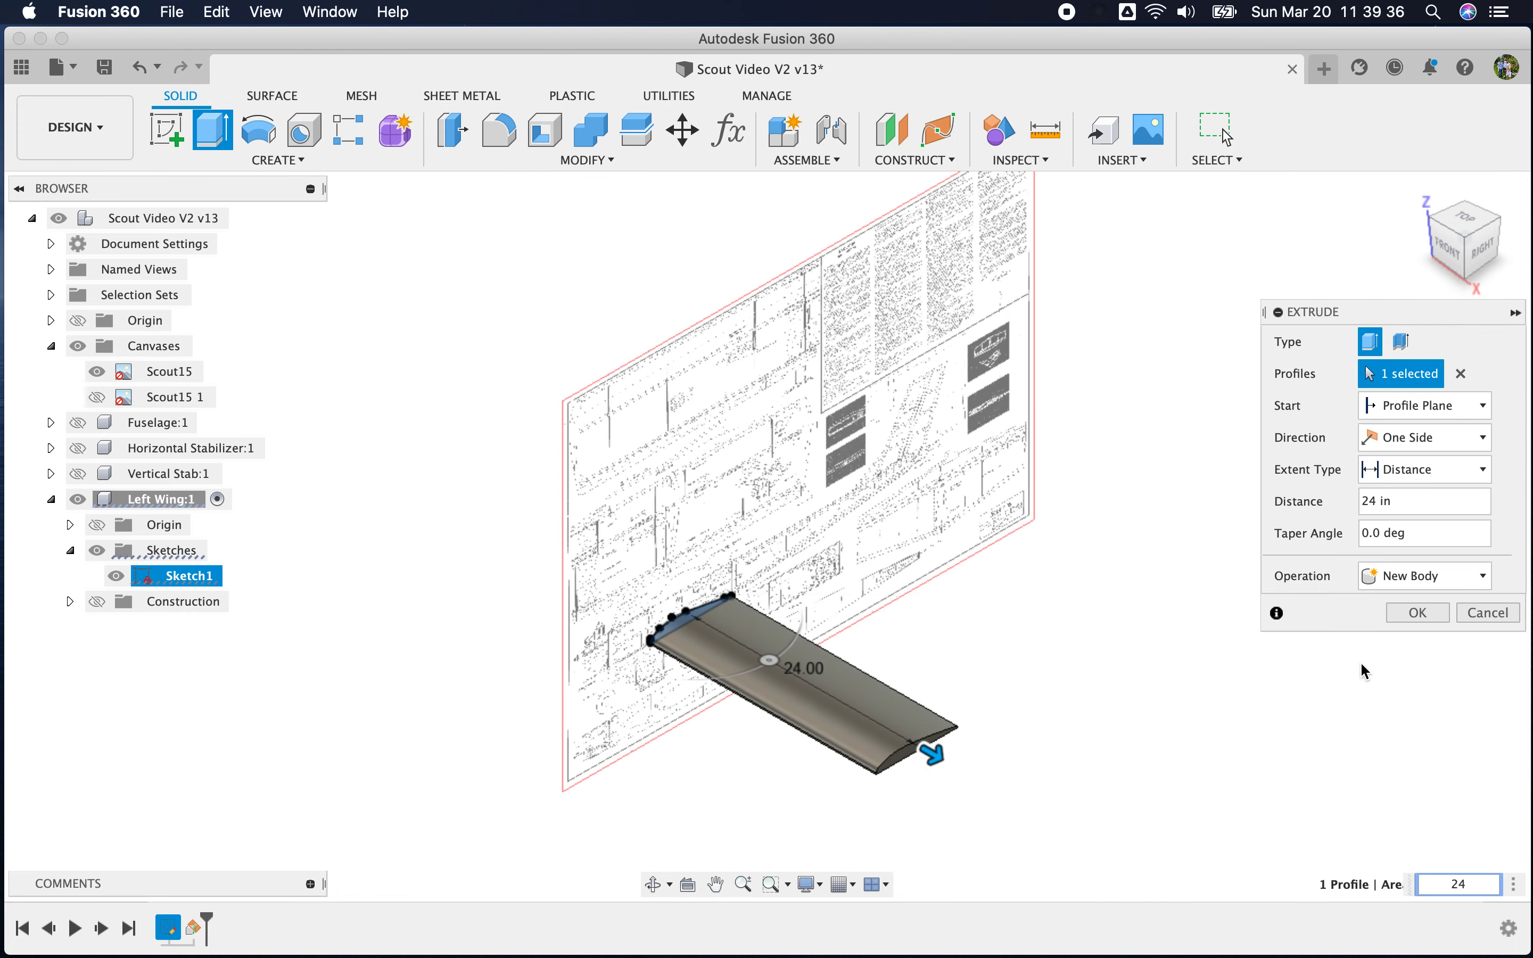
{"action": "left_click", "coordinate": [1416, 612]}
Select the wing body for Move/Copy and set the pivot on the lower edge of its root face
{"action": "scroll", "coordinate": [950, 800], "scroll_direction": "up", "scroll_amount": 5}
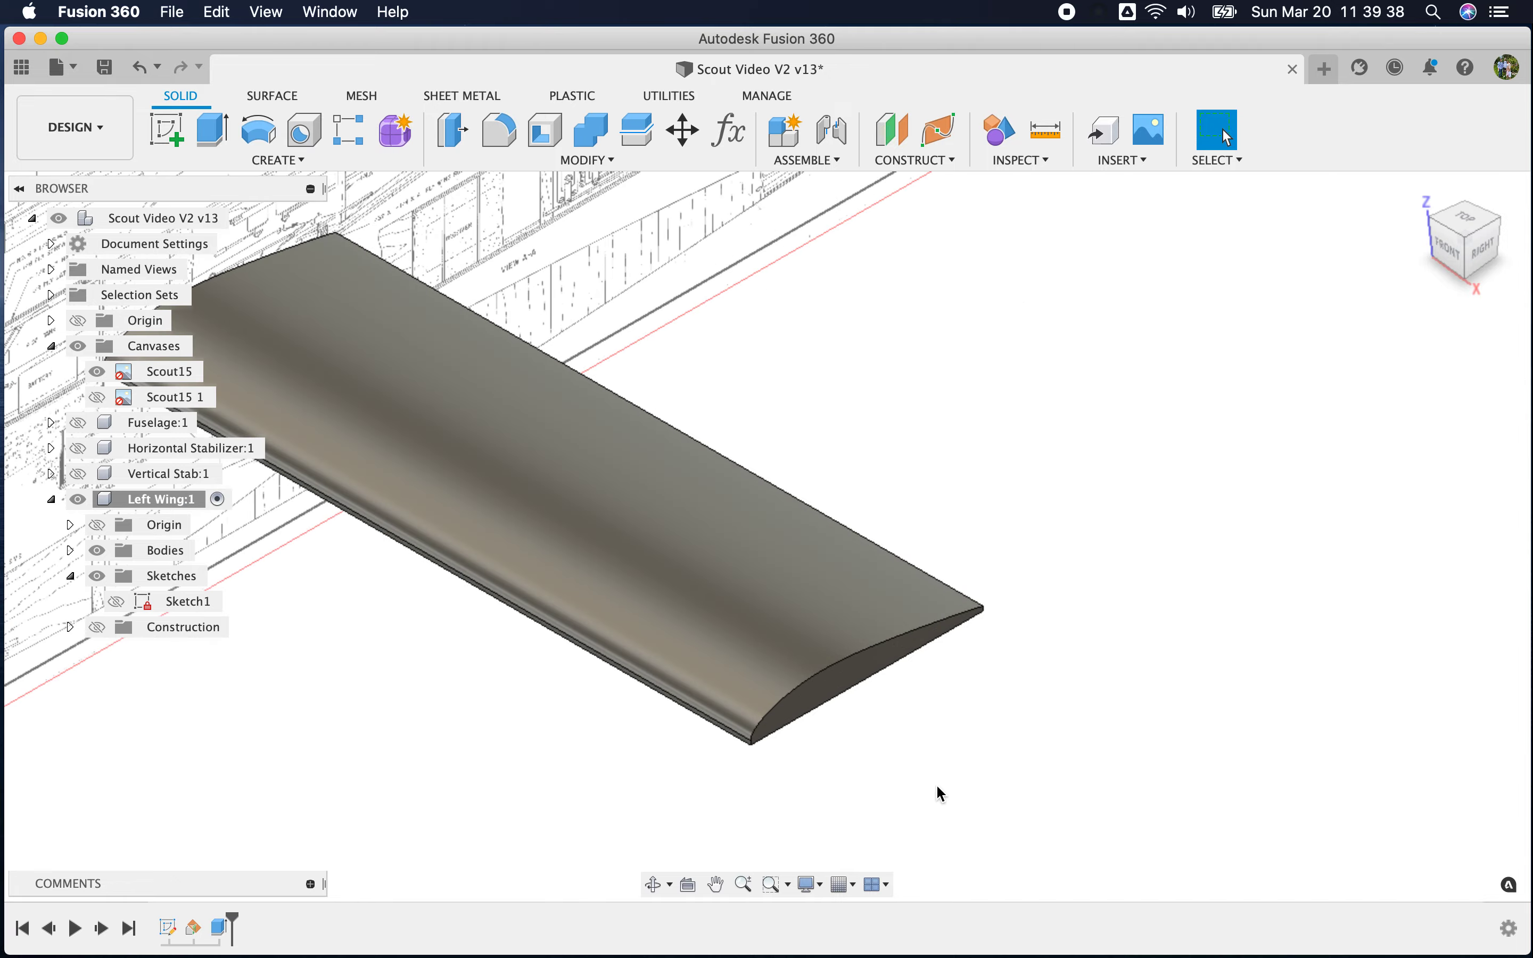
{"action": "mouse_move", "coordinate": [1037, 774]}
{"action": "middle_mouse_down", "text": "shift"}
{"action": "mouse_move", "coordinate": [924, 682]}
{"action": "mouse_move", "coordinate": [930, 668]}
{"action": "mouse_move", "coordinate": [1070, 730]}
{"action": "middle_mouse_up", "text": "shift"}
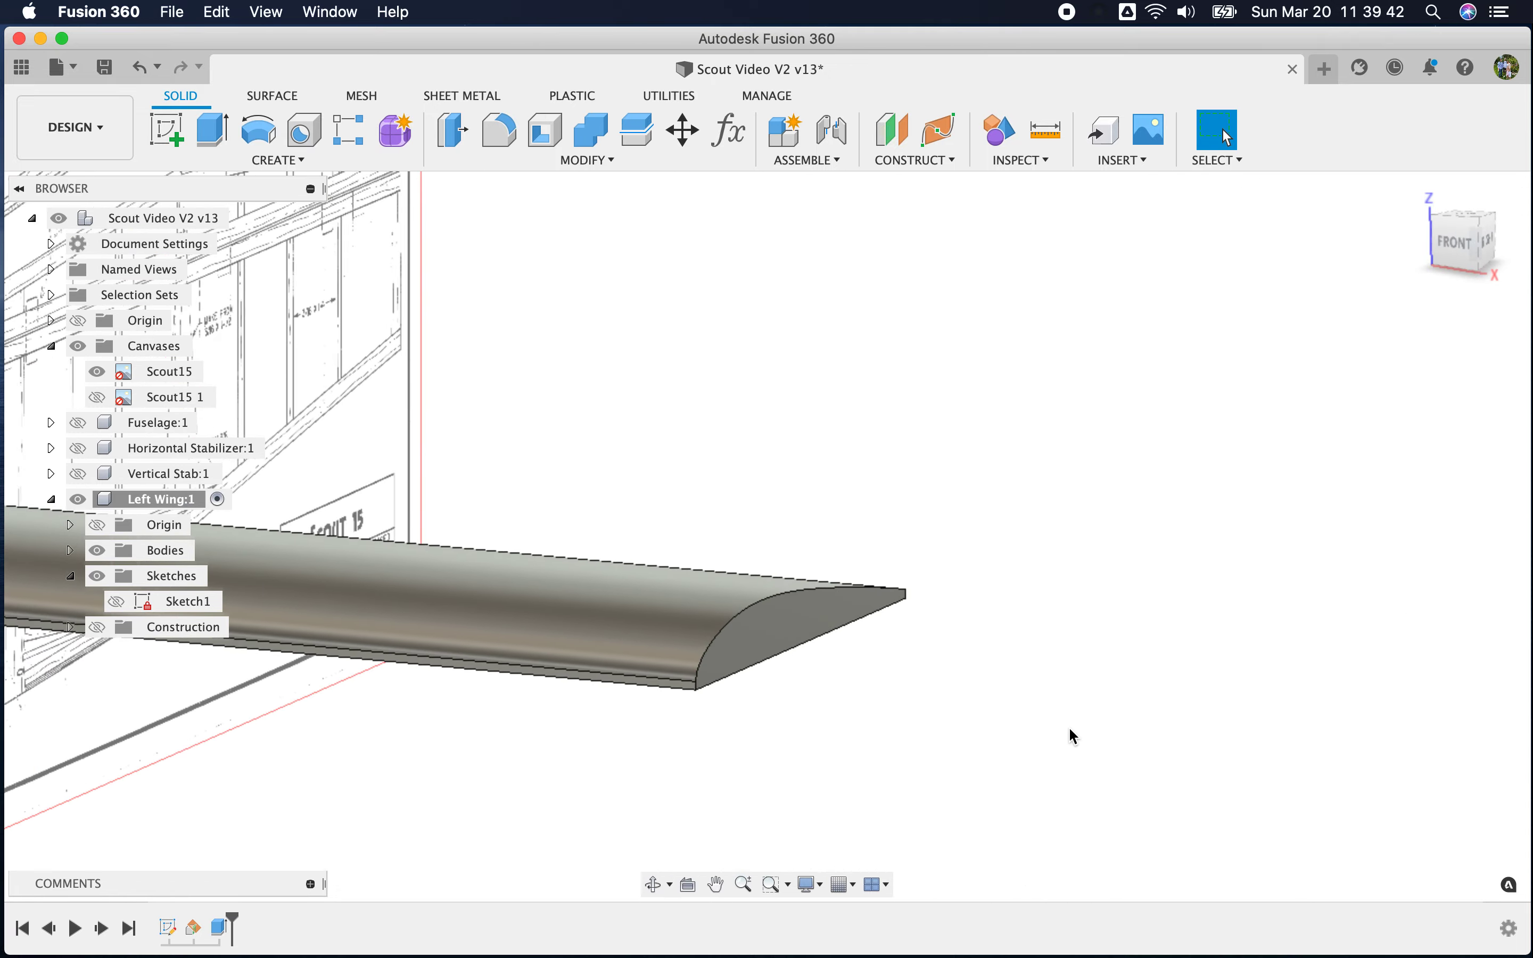
{"action": "scroll", "coordinate": [1089, 766], "scroll_direction": "down", "scroll_amount": 3}
{"action": "mouse_move", "coordinate": [1113, 804]}
{"action": "middle_mouse_down", "text": "shift"}
{"action": "mouse_move", "coordinate": [859, 791]}
{"action": "mouse_move", "coordinate": [945, 791]}
{"action": "mouse_move", "coordinate": [957, 777]}
{"action": "middle_mouse_up", "text": "shift"}
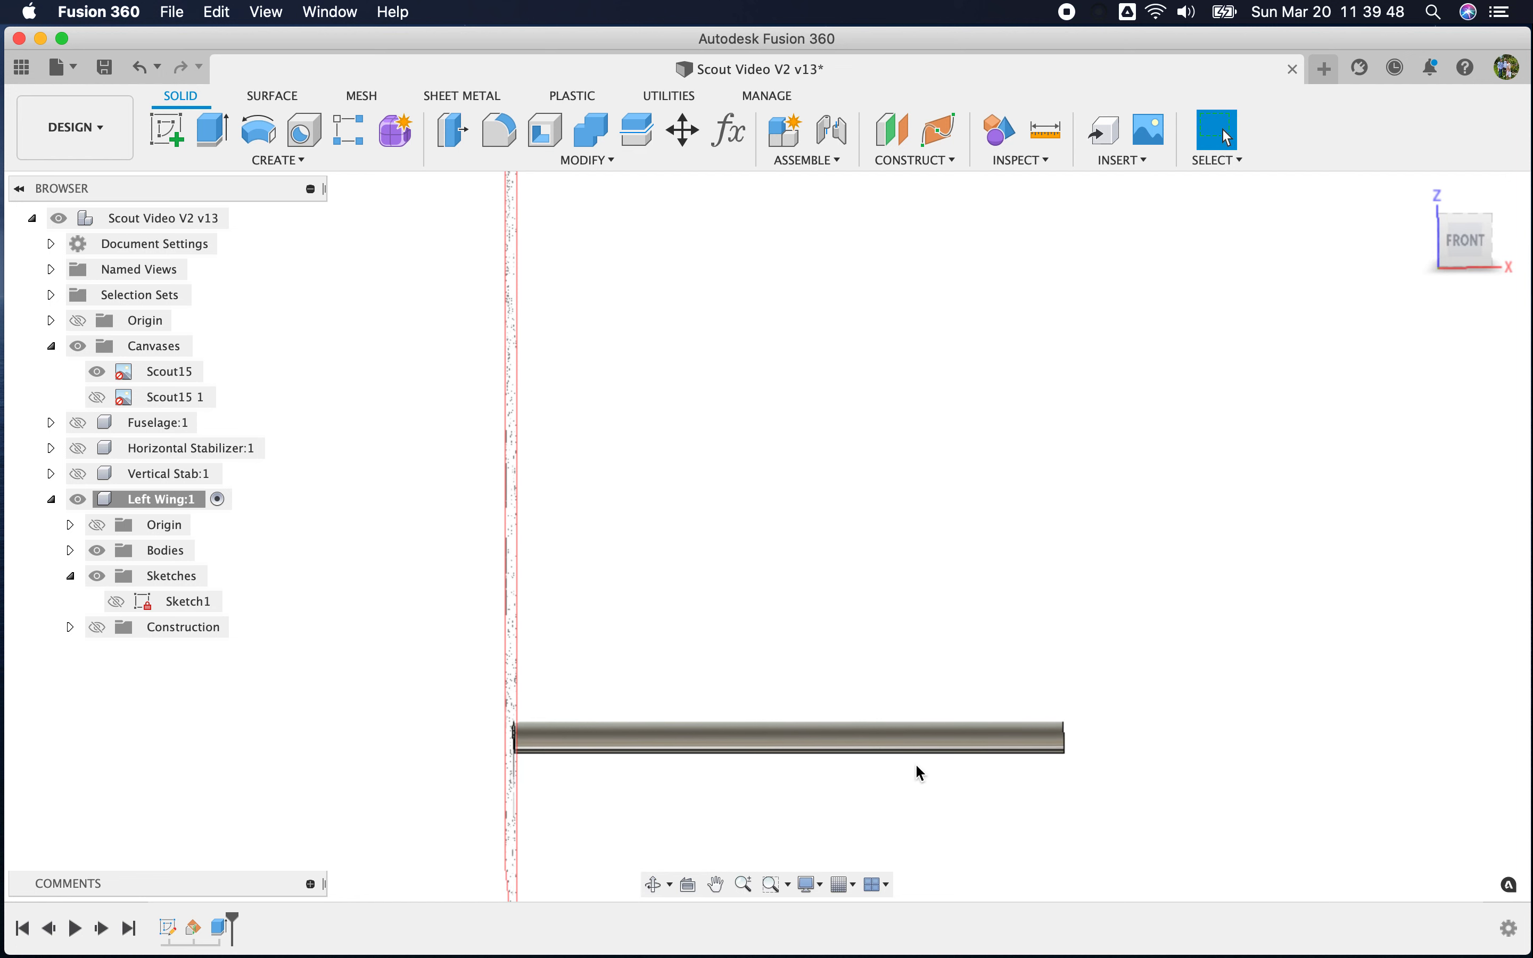
{"action": "left_click", "coordinate": [685, 132]}
{"action": "scroll", "coordinate": [500, 817], "scroll_direction": "up", "scroll_amount": 5}
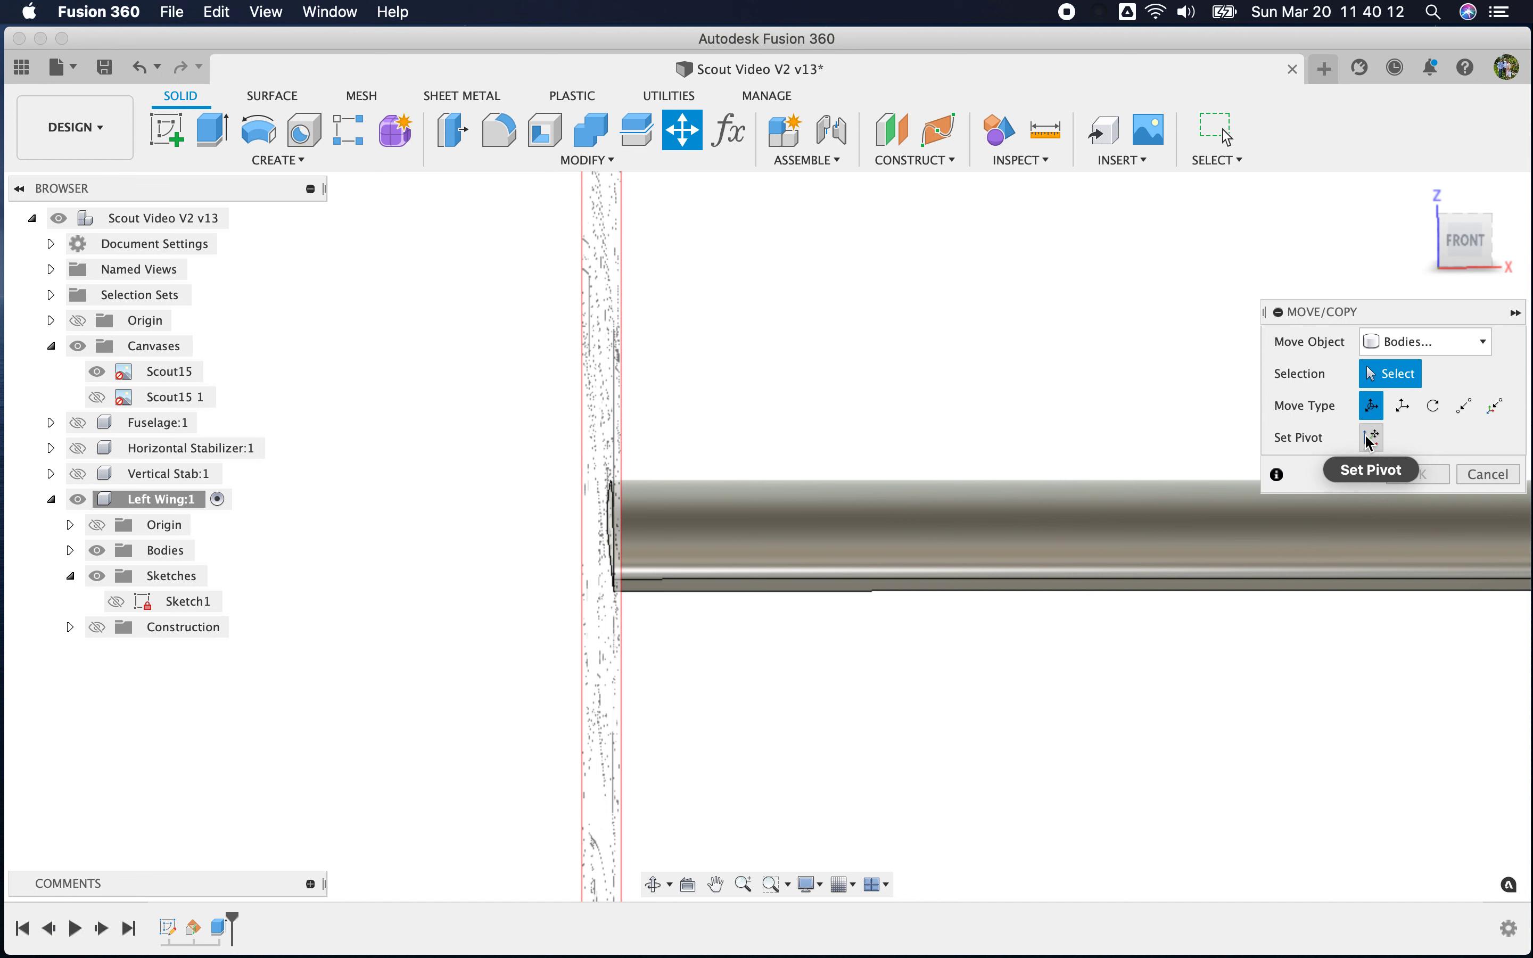
{"action": "left_click", "coordinate": [1372, 441]}
{"action": "scroll", "coordinate": [497, 671], "scroll_direction": "up", "scroll_amount": 5}
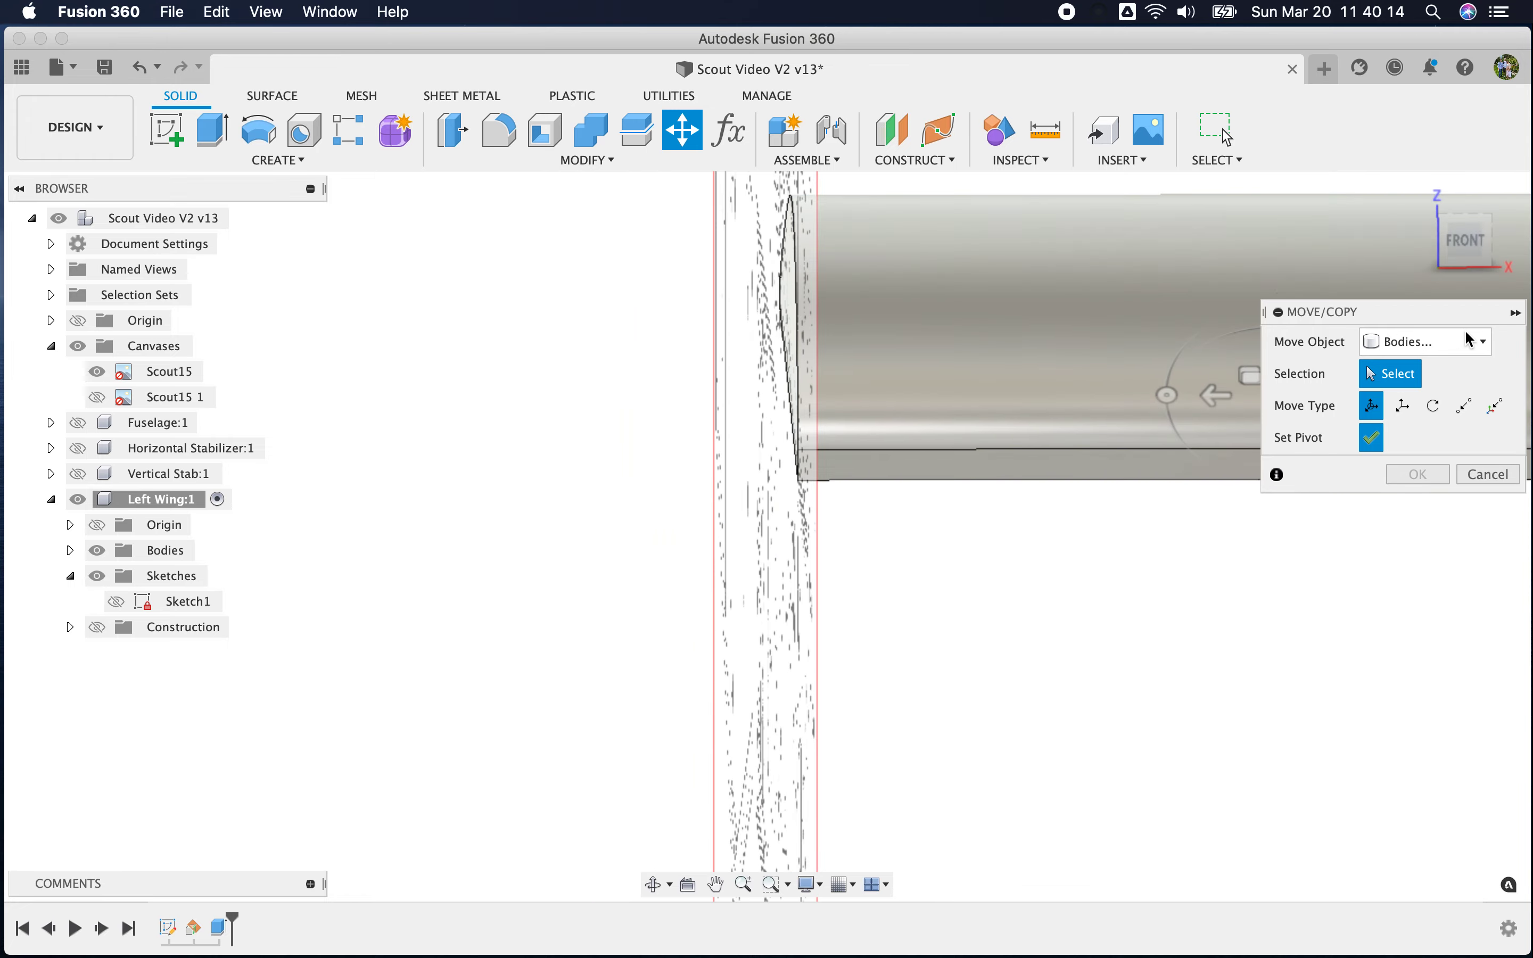
{"action": "left_click_drag", "start_coordinate": [1464, 239], "coordinate": [1482, 236]}
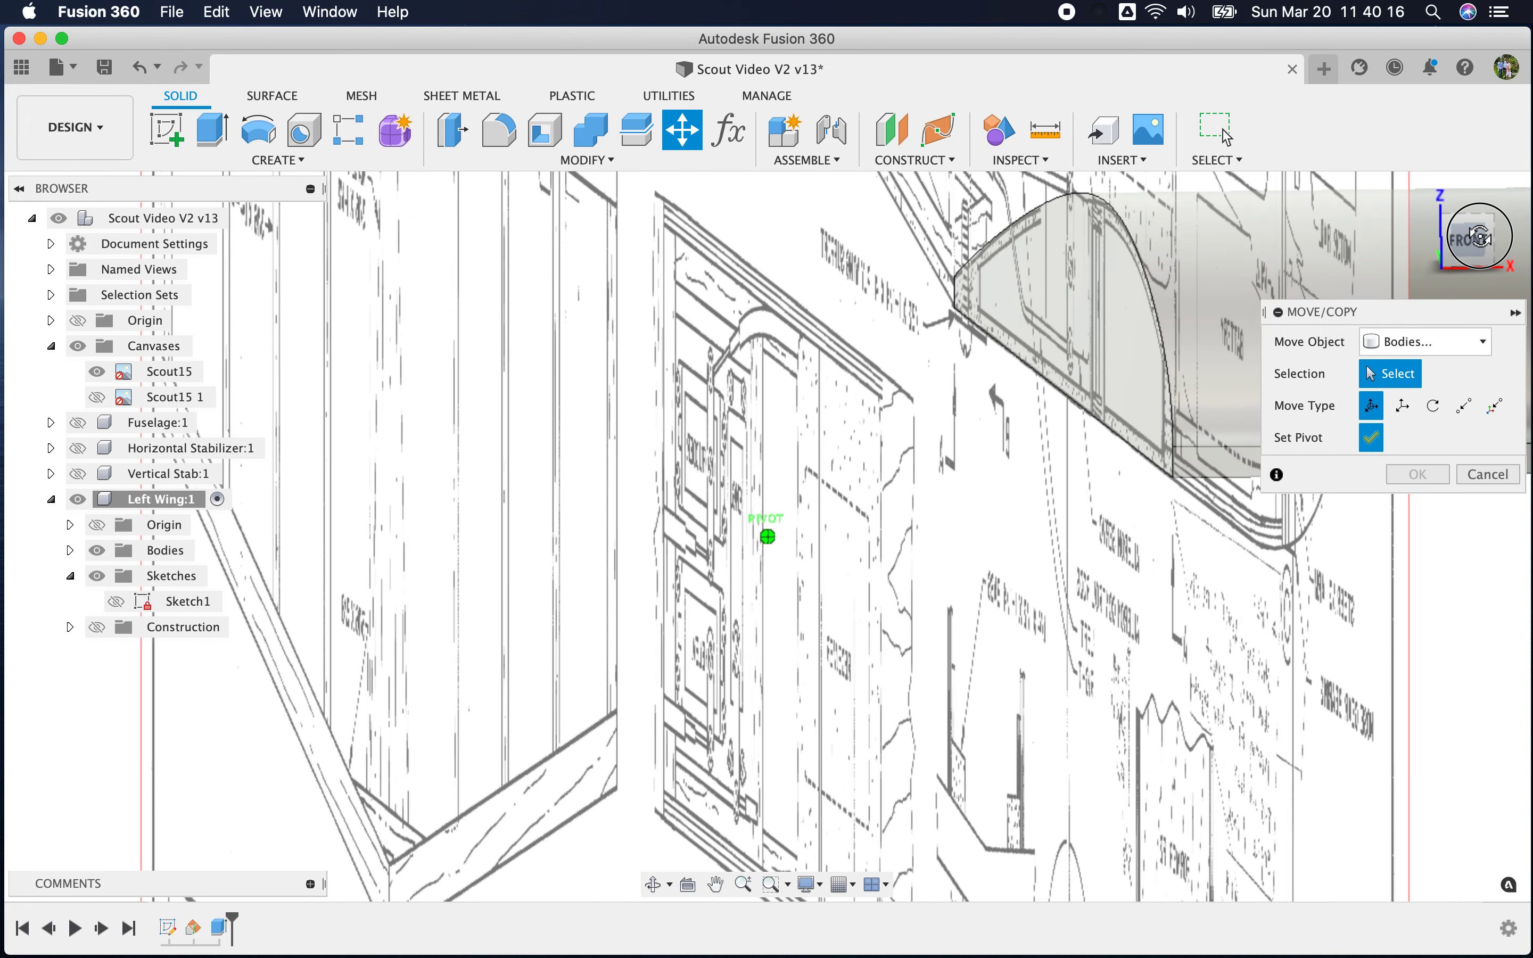
{"action": "left_click", "coordinate": [1094, 420]}
{"action": "scroll", "coordinate": [682, 536], "scroll_direction": "down", "scroll_amount": 10}
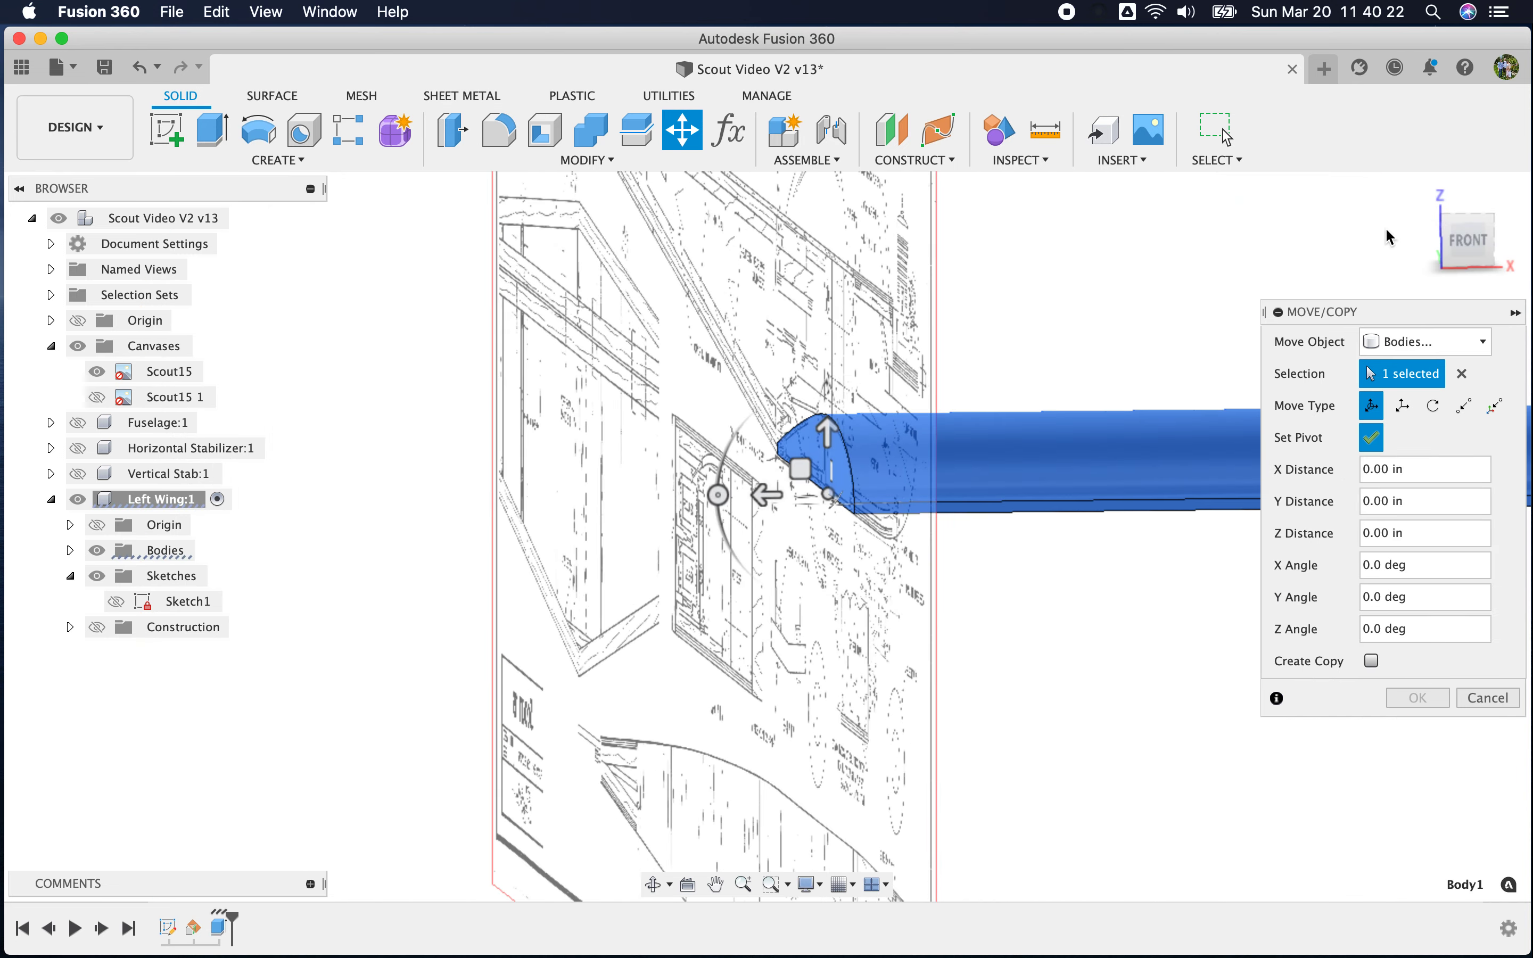
Try to rotate the wing body 5 deg about the X axis at its root pivot and check it from the top
{"action": "left_click", "coordinate": [1468, 239]}
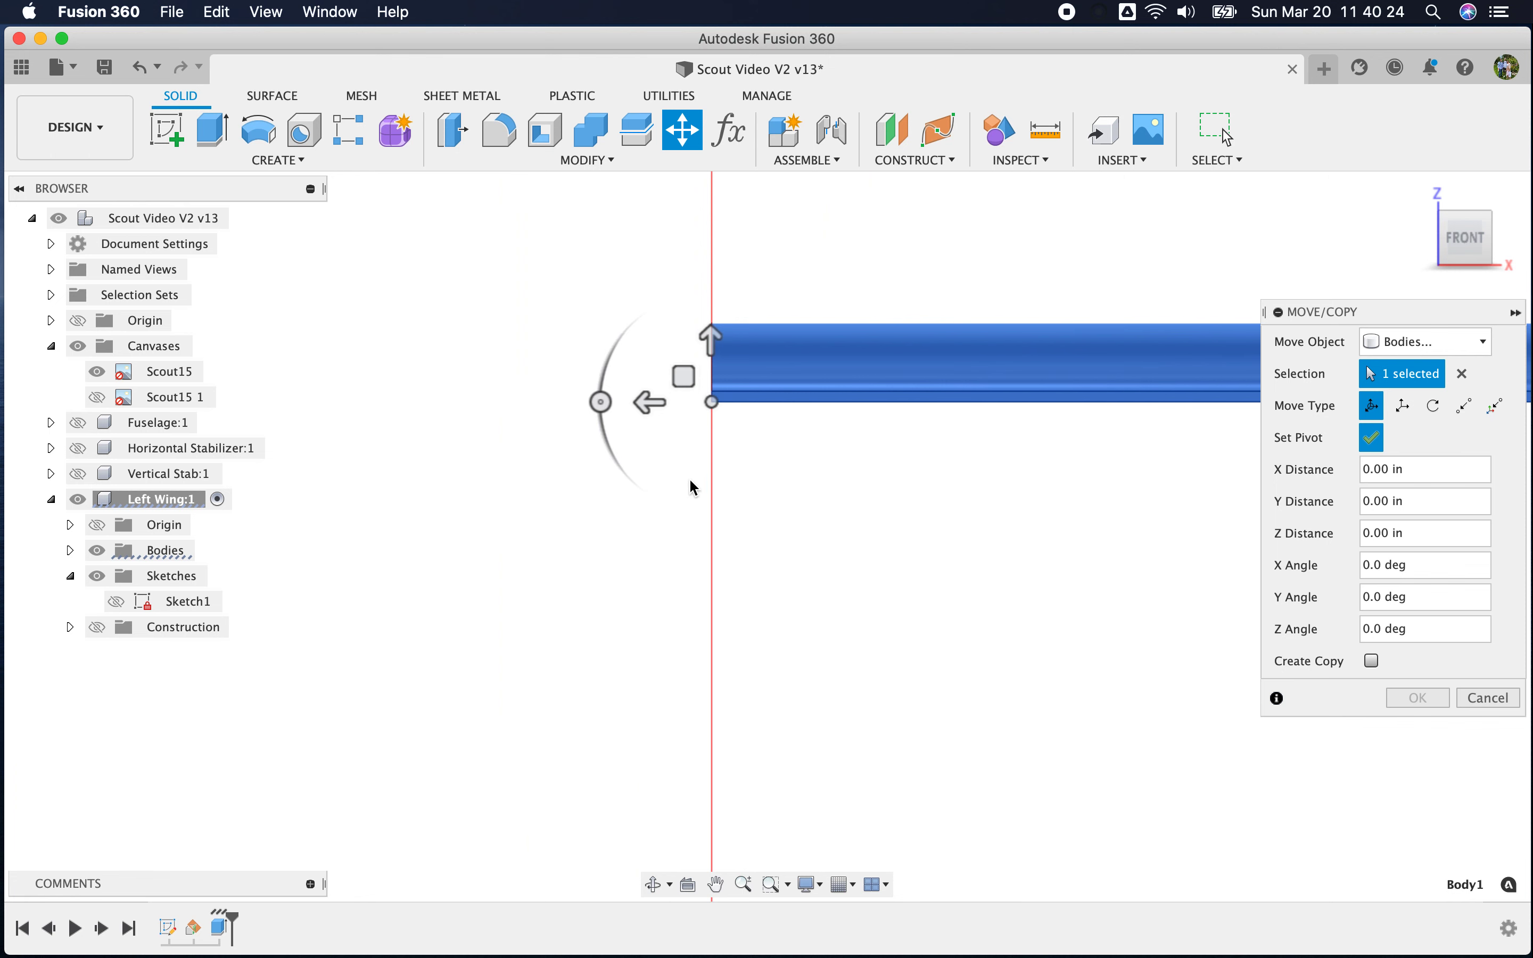
{"action": "left_click", "coordinate": [602, 403]}
{"action": "left_click_drag", "start_coordinate": [602, 416], "coordinate": [613, 410]}
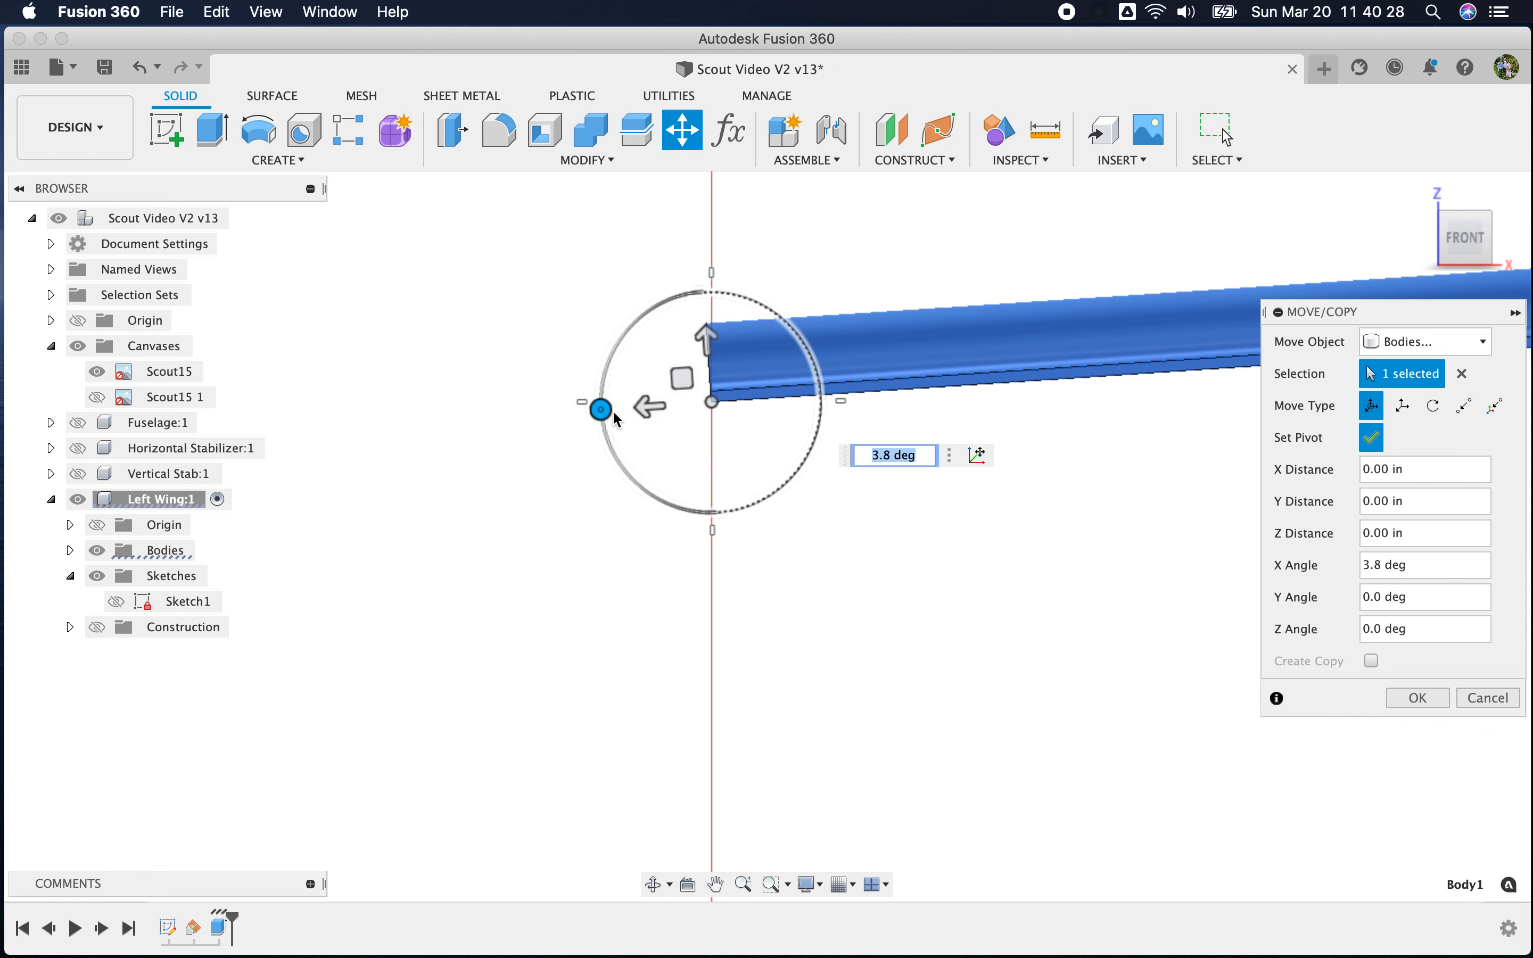
{"action": "type", "text": "5"}
{"action": "scroll", "coordinate": [845, 570], "scroll_direction": "down", "scroll_amount": 5}
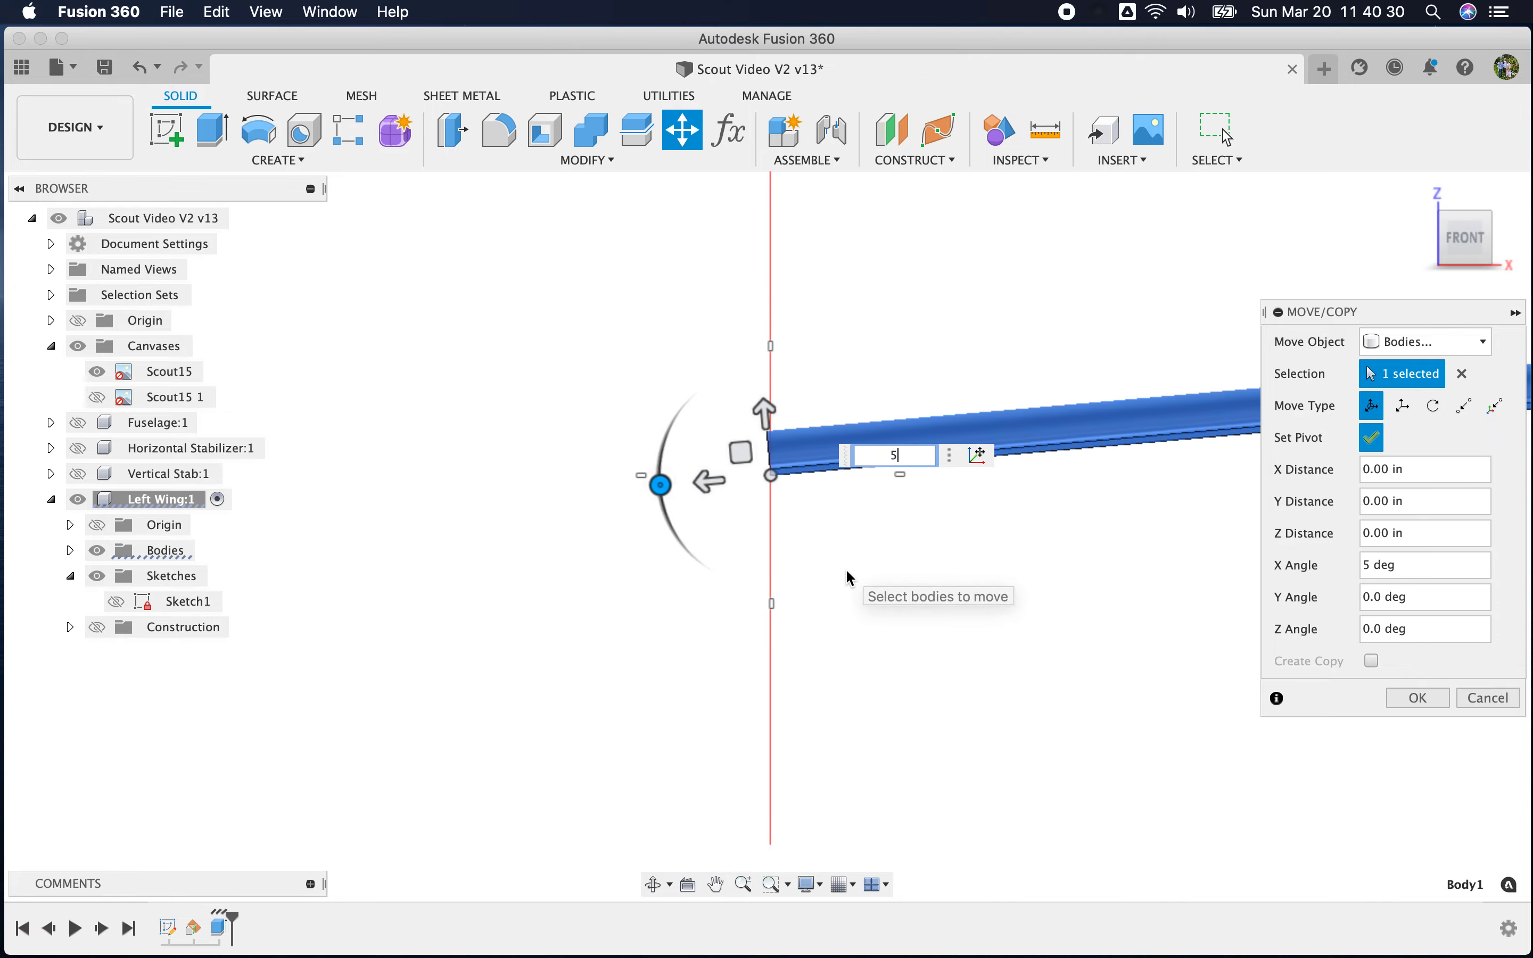
{"action": "left_click", "coordinate": [1447, 246]}
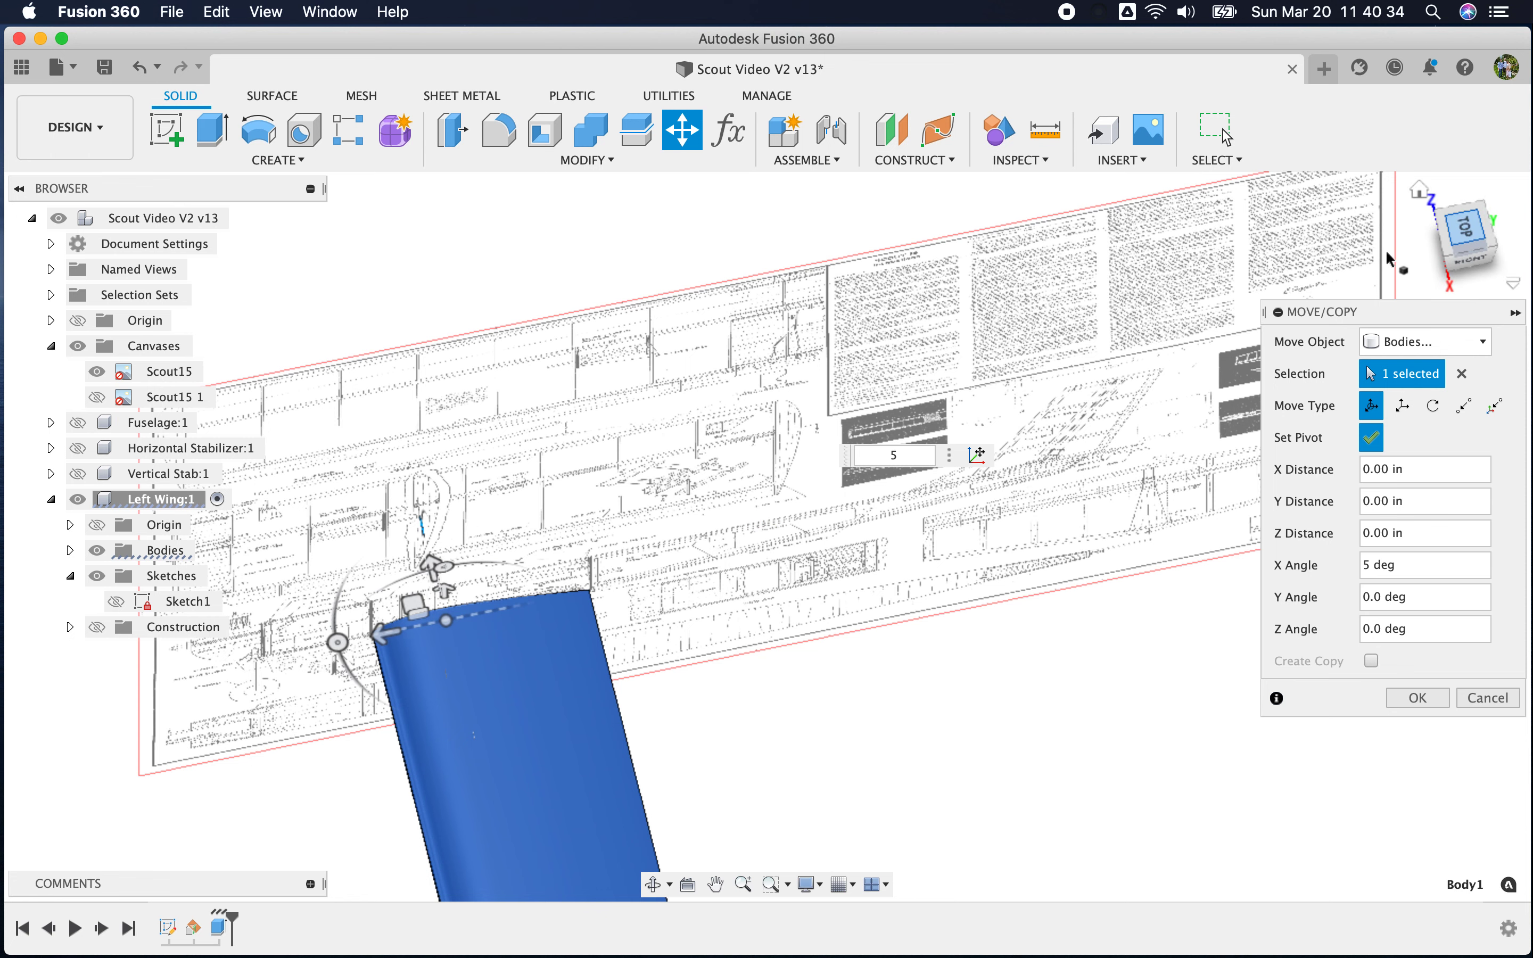
{"action": "left_click", "coordinate": [1467, 232]}
{"action": "scroll", "coordinate": [380, 565], "scroll_direction": "up", "scroll_amount": 10}
{"action": "scroll", "coordinate": [426, 577], "scroll_direction": "down", "scroll_amount": 3}
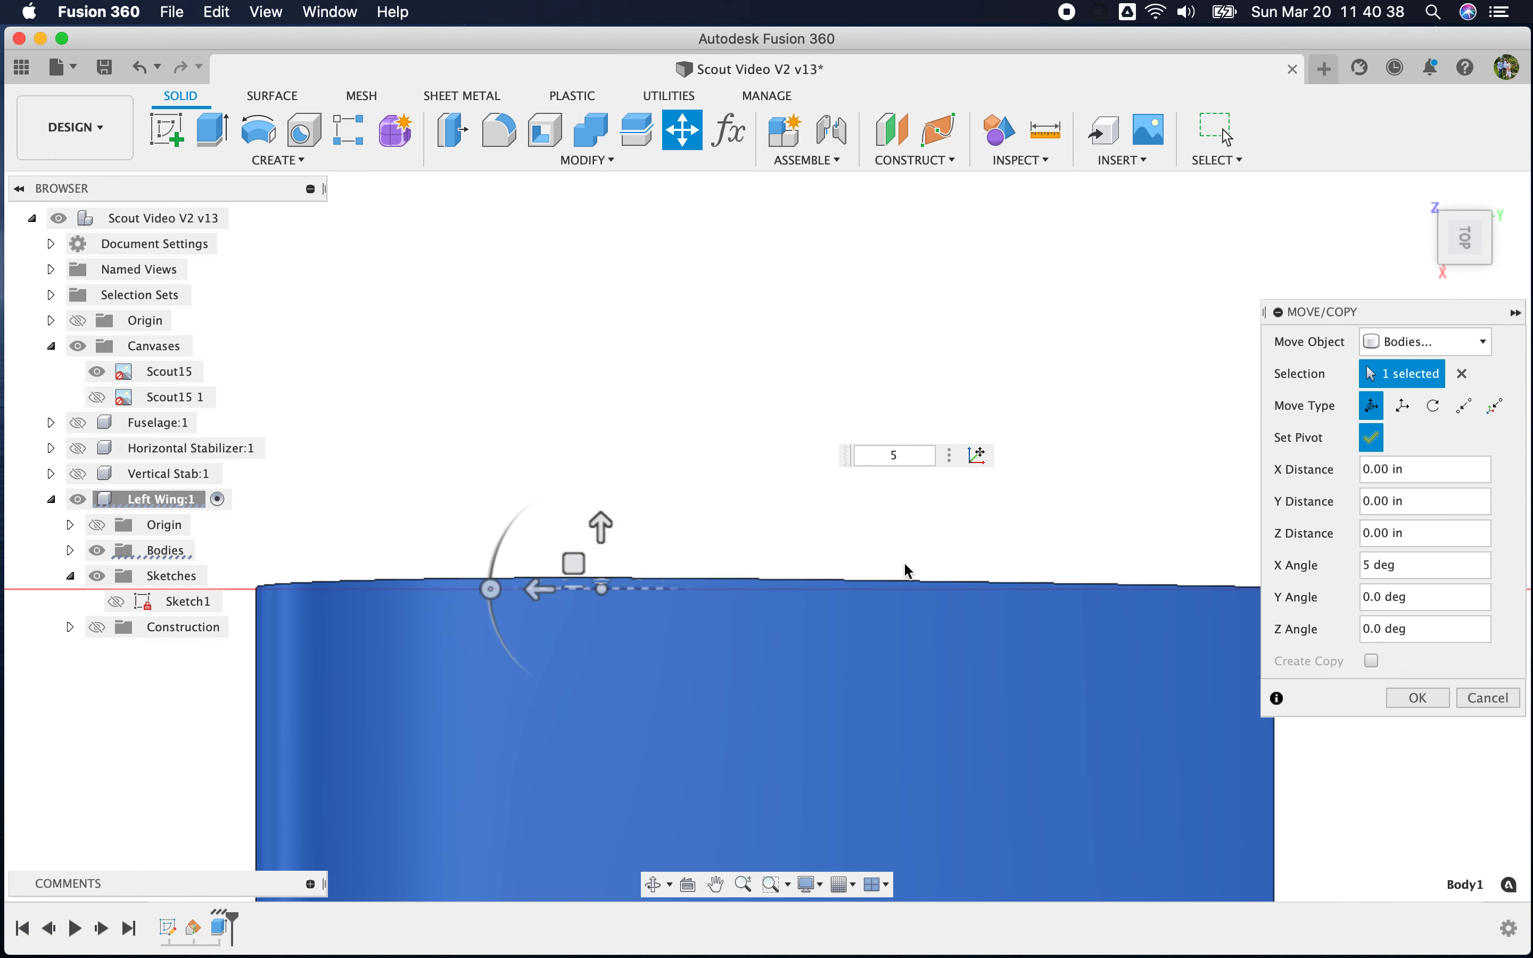
{"action": "scroll", "coordinate": [907, 570], "scroll_direction": "down", "scroll_amount": 5}
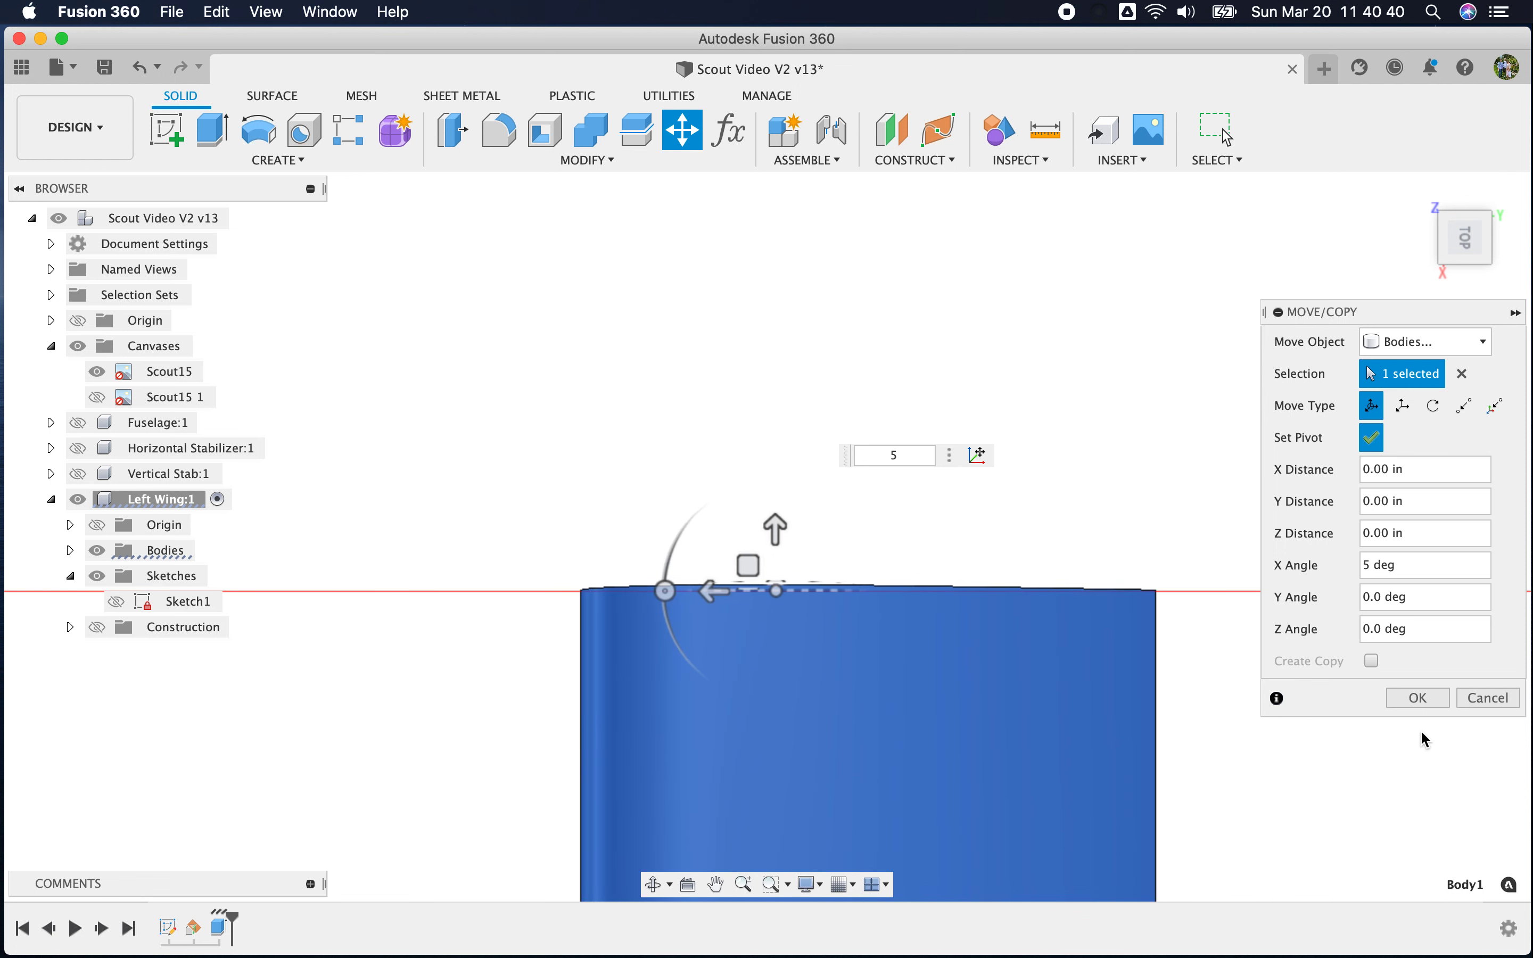
{"action": "left_click", "coordinate": [1488, 699]}
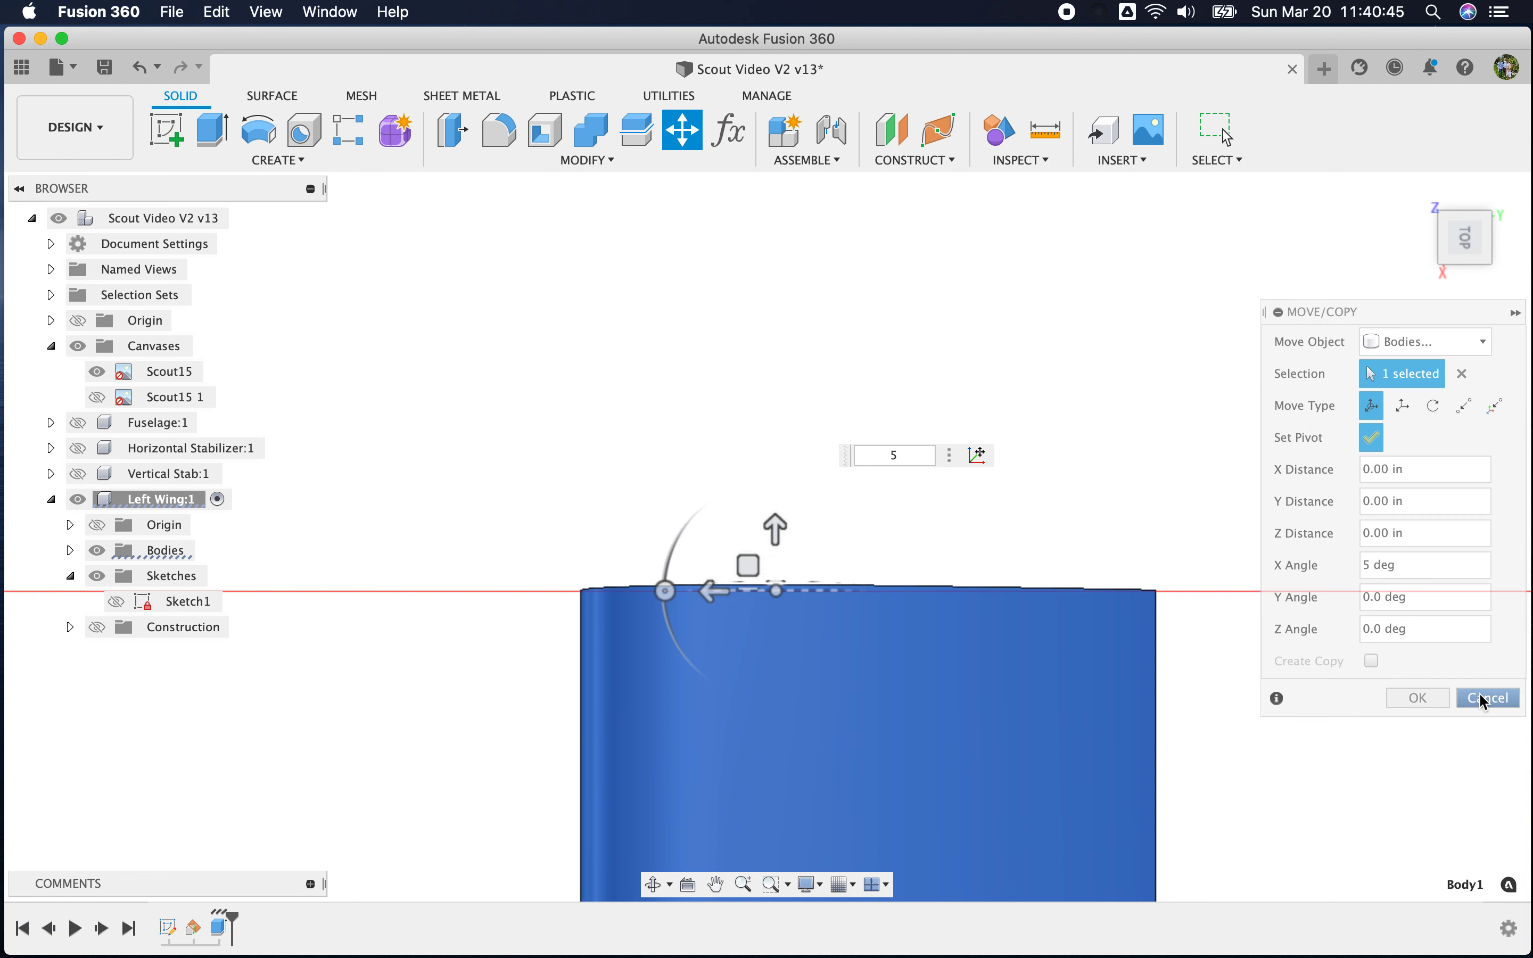
Undo the wing extrusion and show the construction plane of the Left Wing component
{"action": "left_click", "coordinate": [138, 69]}
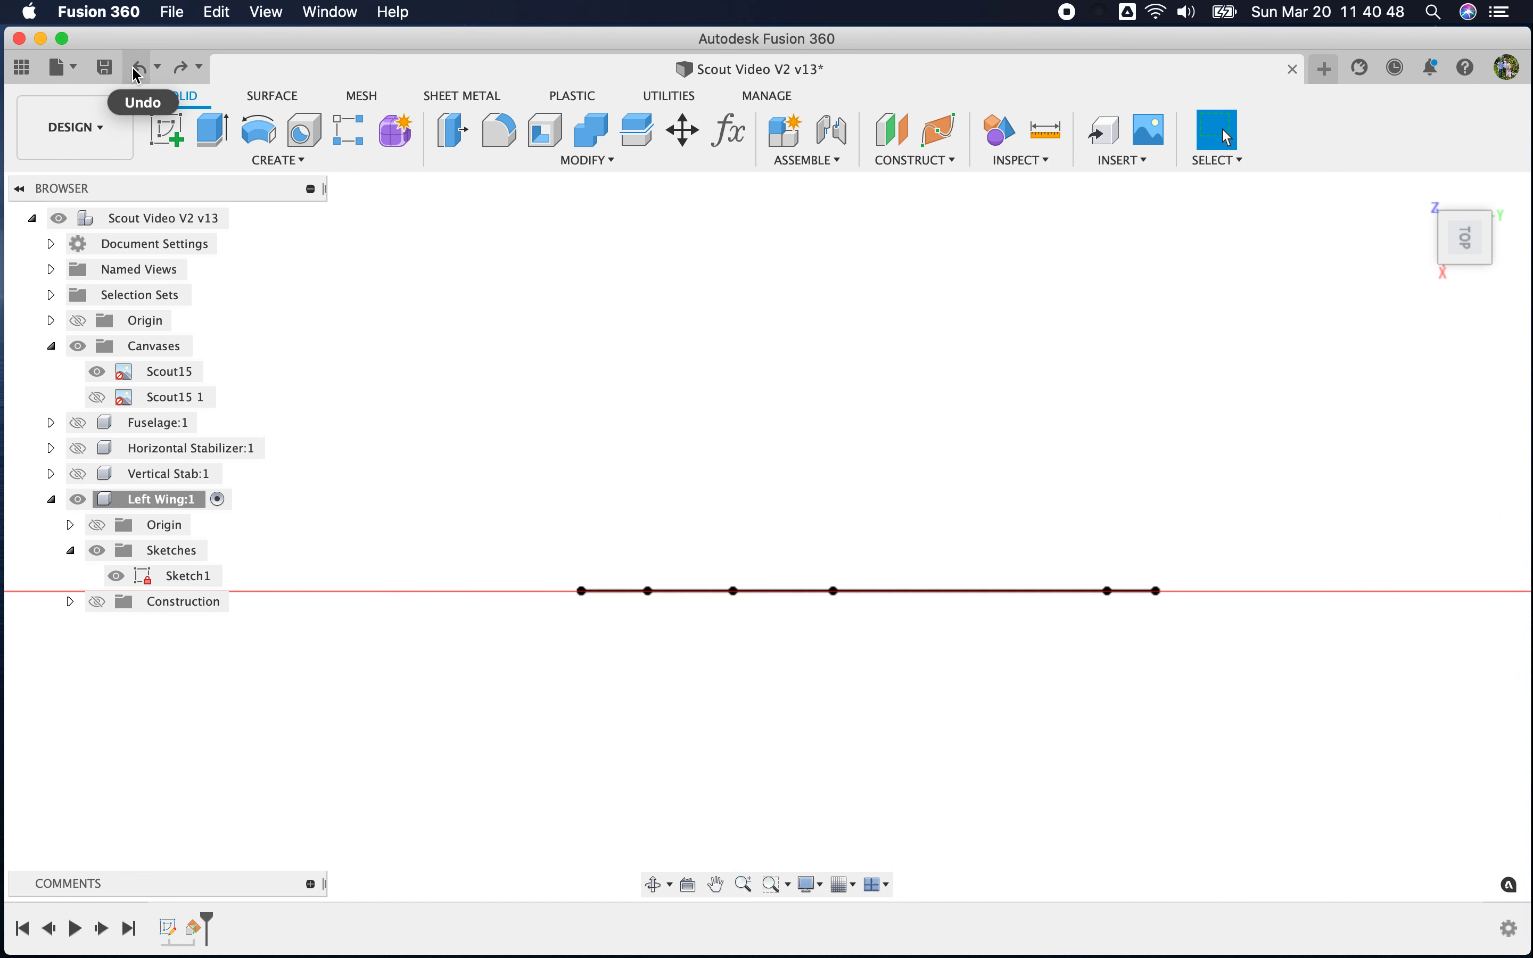
{"action": "left_click", "coordinate": [1414, 190]}
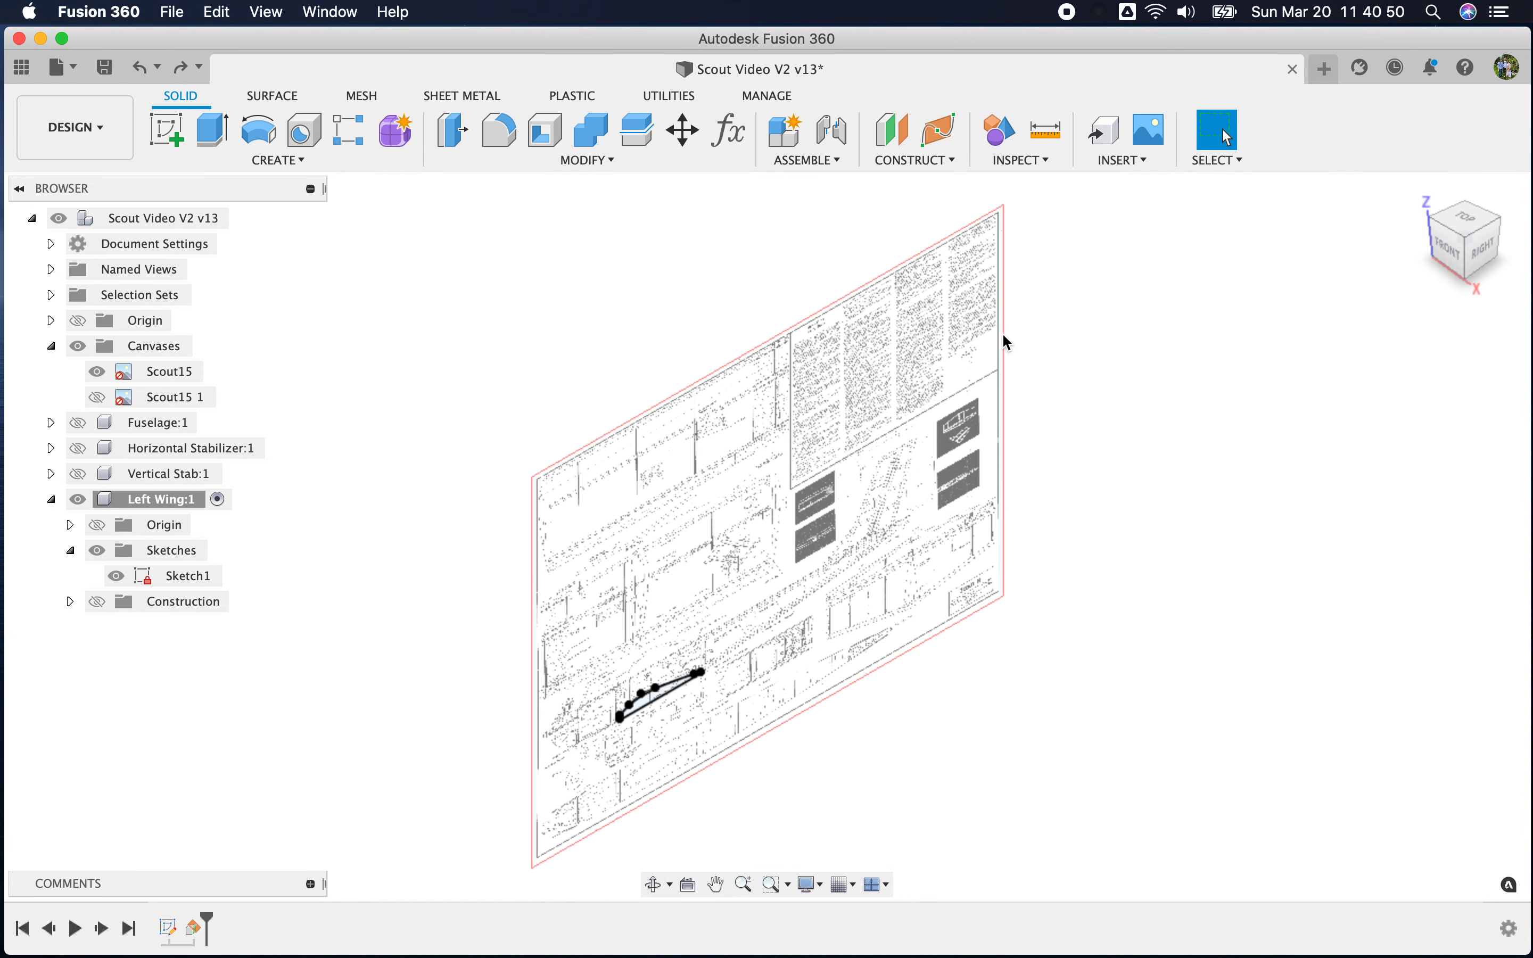
{"action": "left_click", "coordinate": [97, 601]}
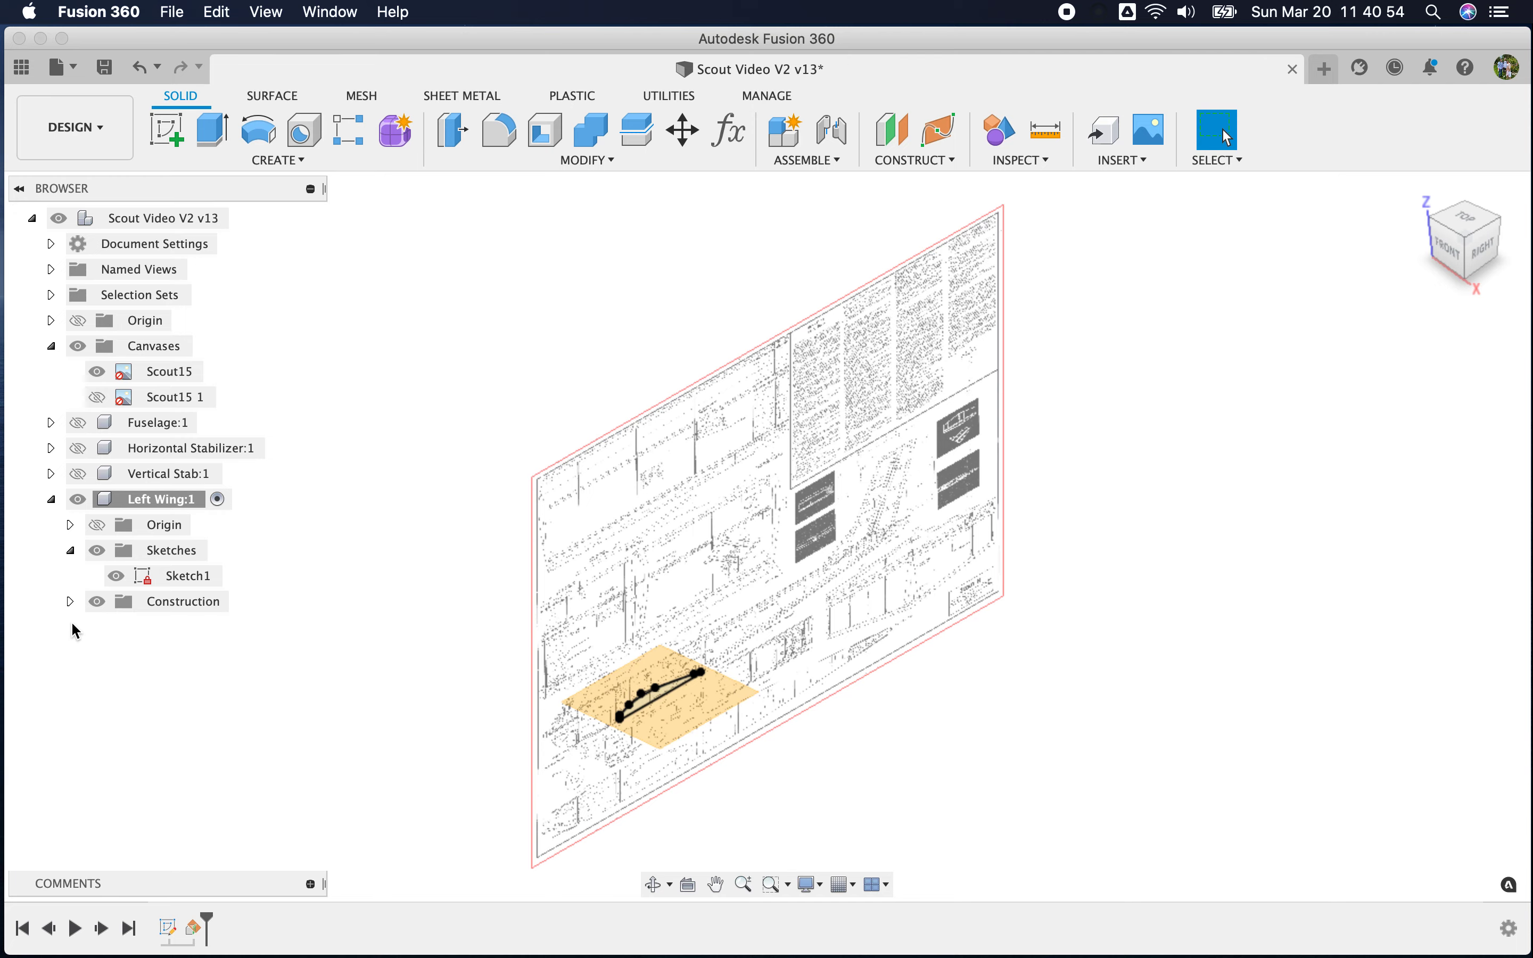
{"action": "scroll", "coordinate": [697, 722], "scroll_direction": "up", "scroll_amount": 5}
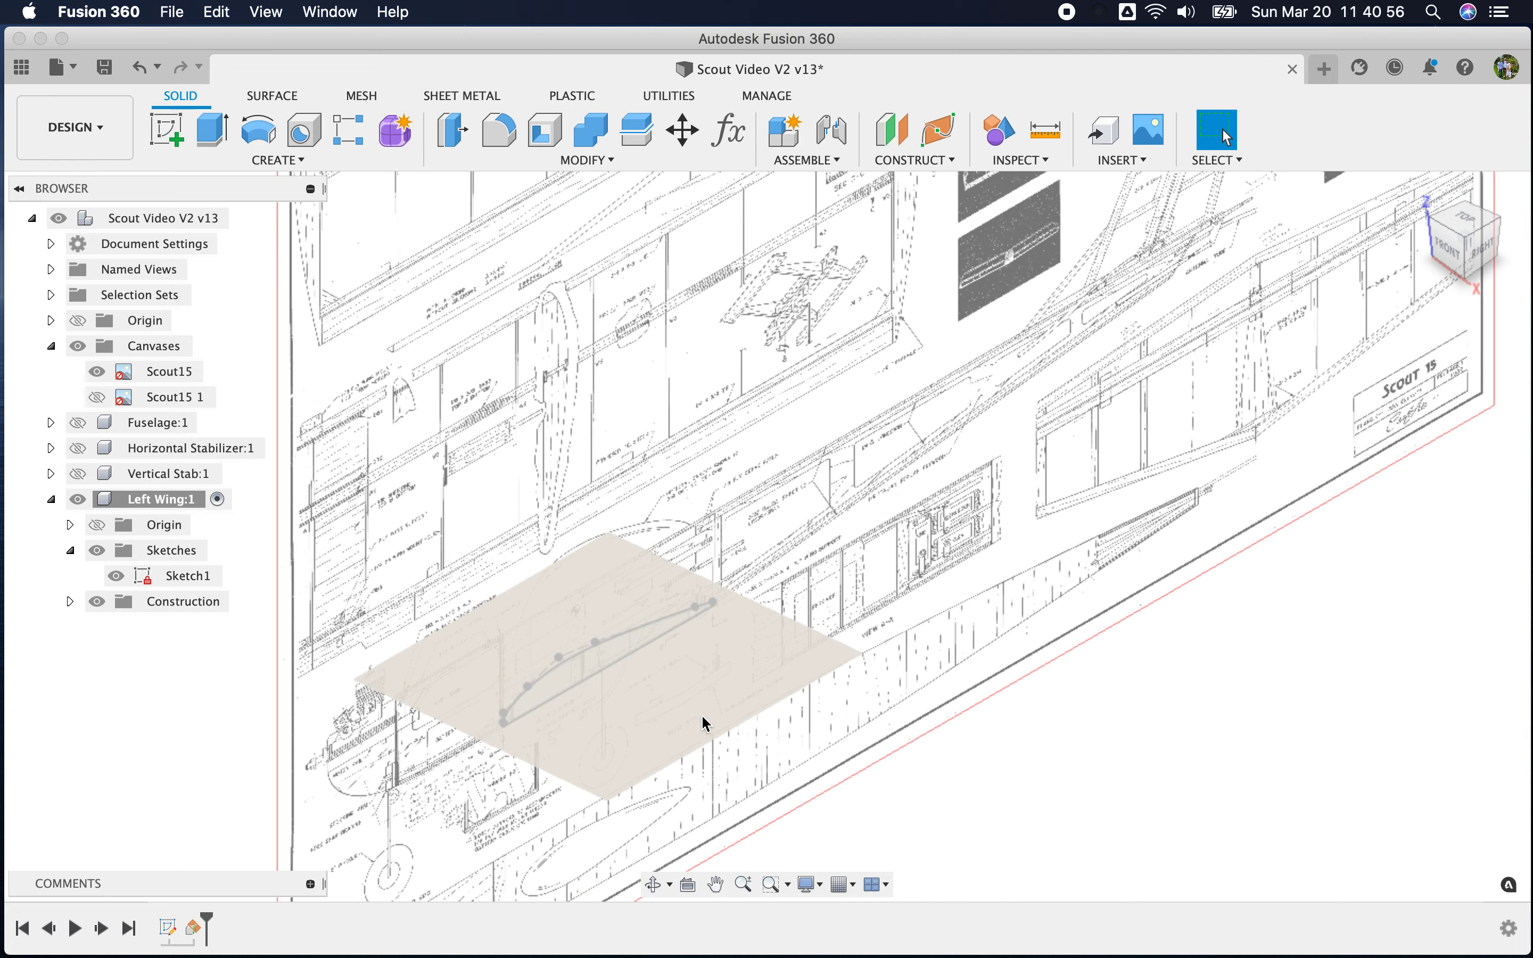
Start a sketch on the Left Wing's construction plane and hide the canvases
{"action": "left_click", "coordinate": [166, 130]}
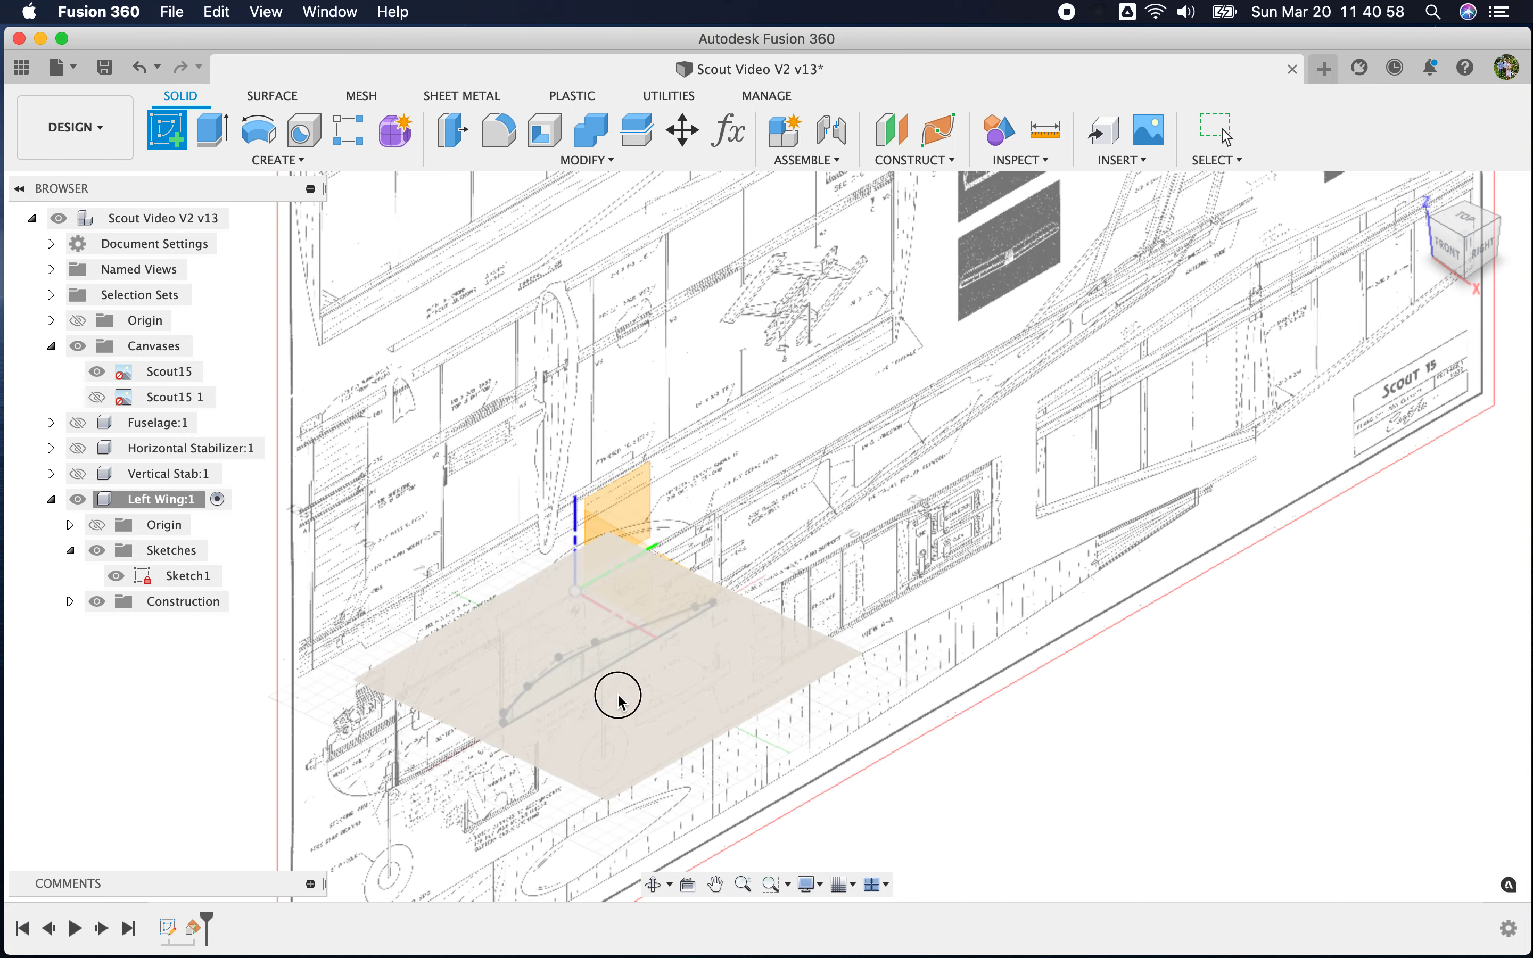
{"action": "left_click", "coordinate": [618, 697]}
{"action": "left_click_drag", "start_coordinate": [1490, 244], "coordinate": [937, 214]}
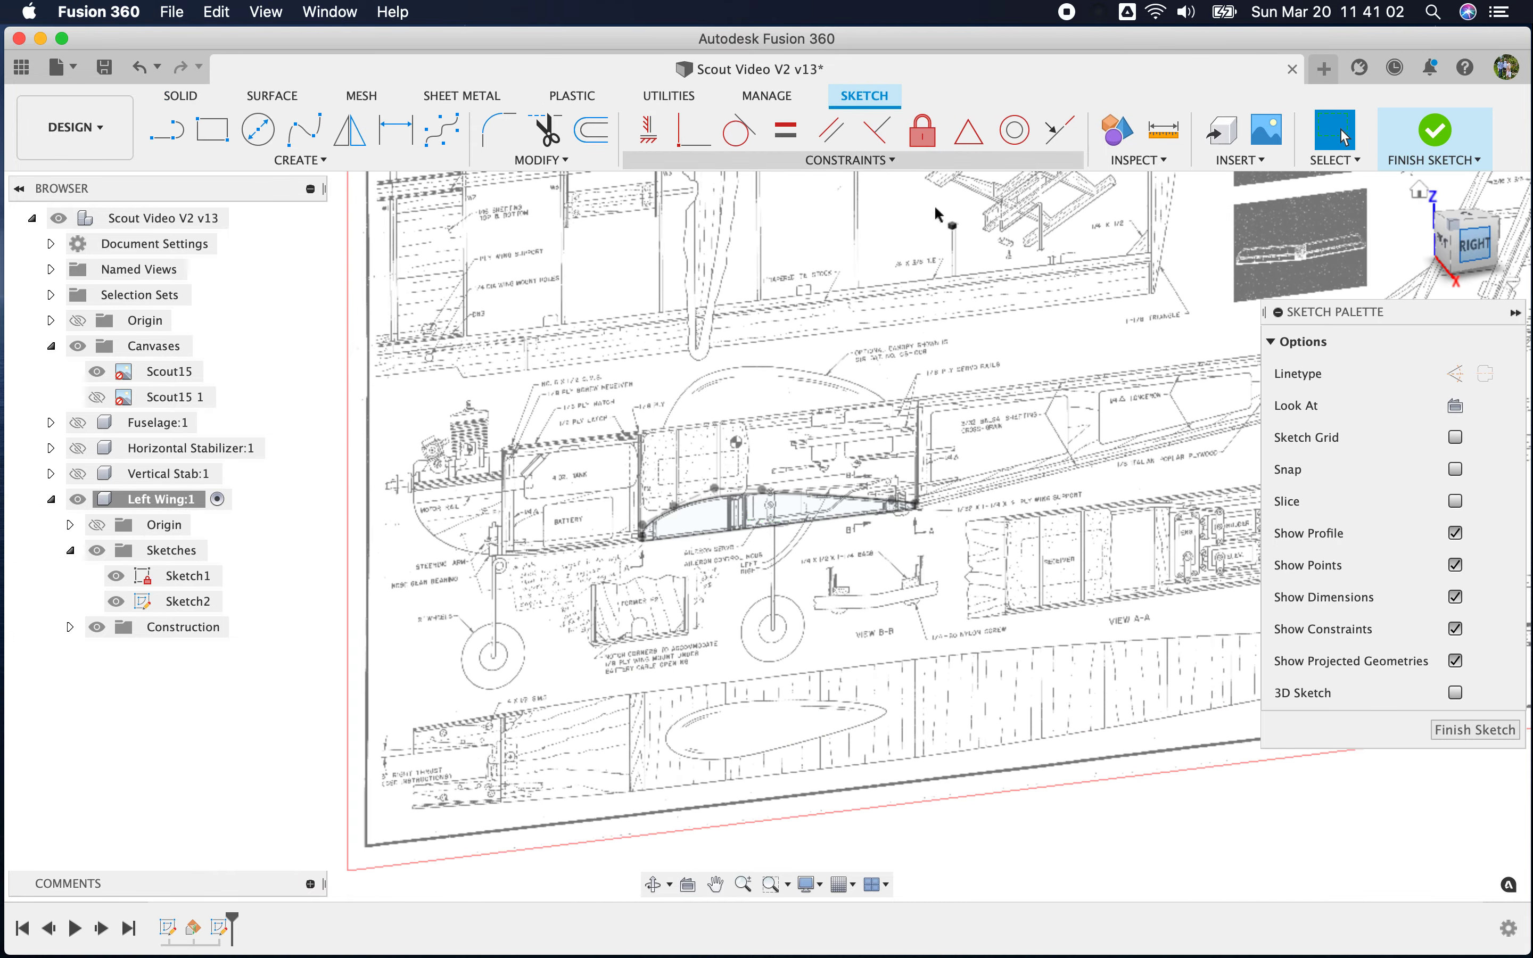
{"action": "left_click", "coordinate": [77, 346]}
{"action": "scroll", "coordinate": [684, 544], "scroll_direction": "up", "scroll_amount": 5}
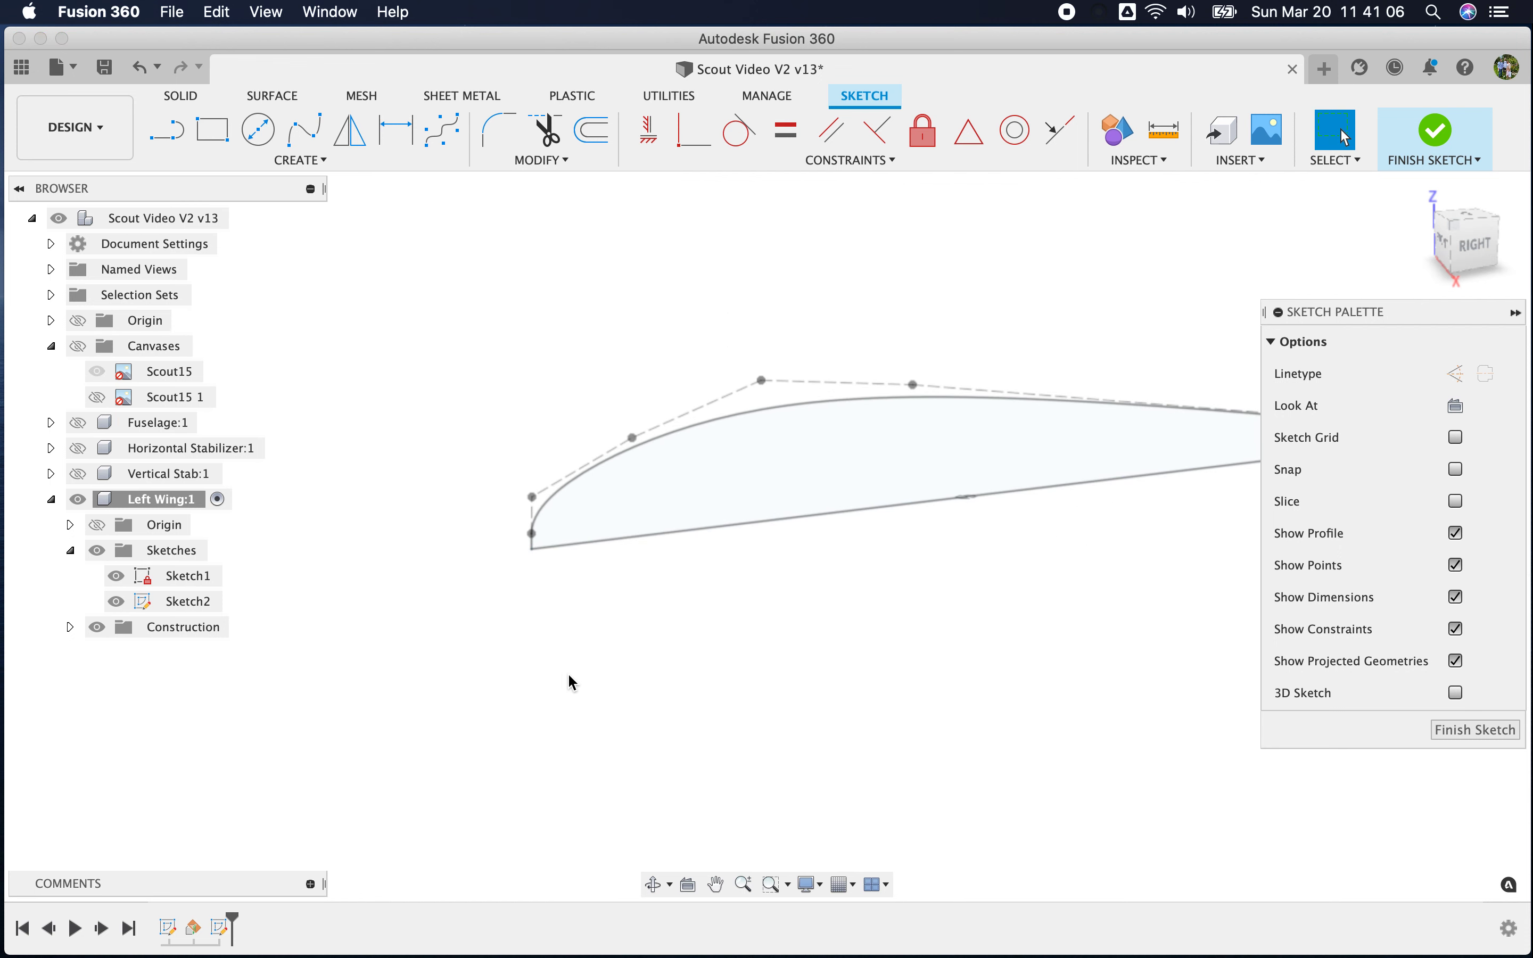
Project the airfoil's straight lower line and its two end points into the new sketch
{"action": "key", "text": "p"}
{"action": "scroll", "coordinate": [586, 604], "scroll_direction": "up", "scroll_amount": 5}
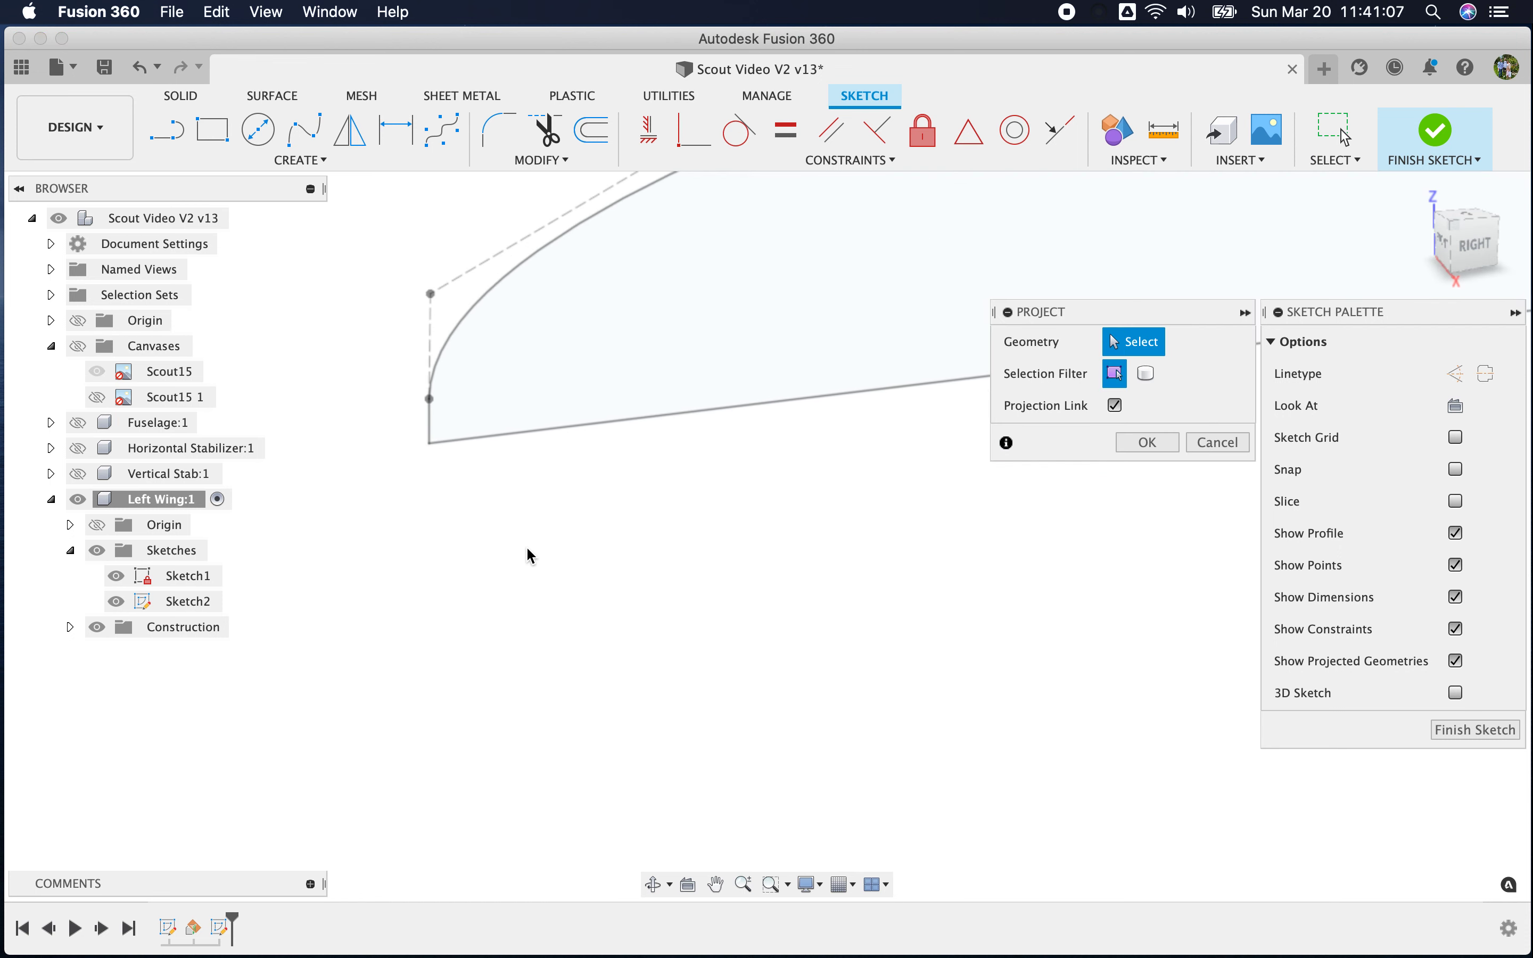
{"action": "left_click", "coordinate": [451, 435]}
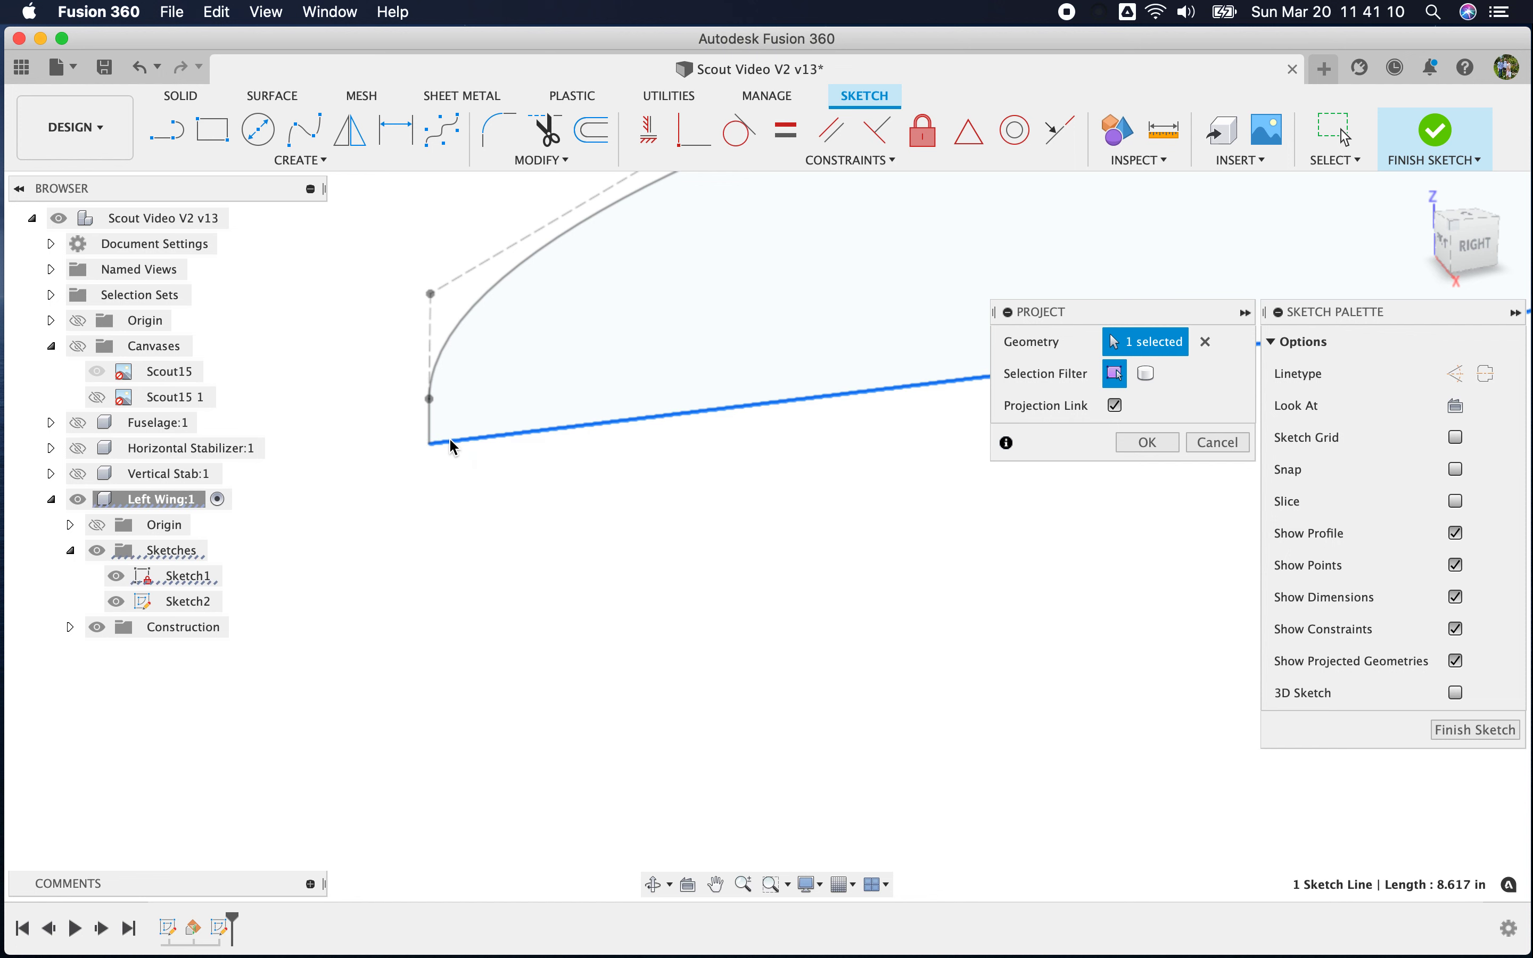
{"action": "scroll", "coordinate": [428, 445], "scroll_direction": "up", "scroll_amount": 3}
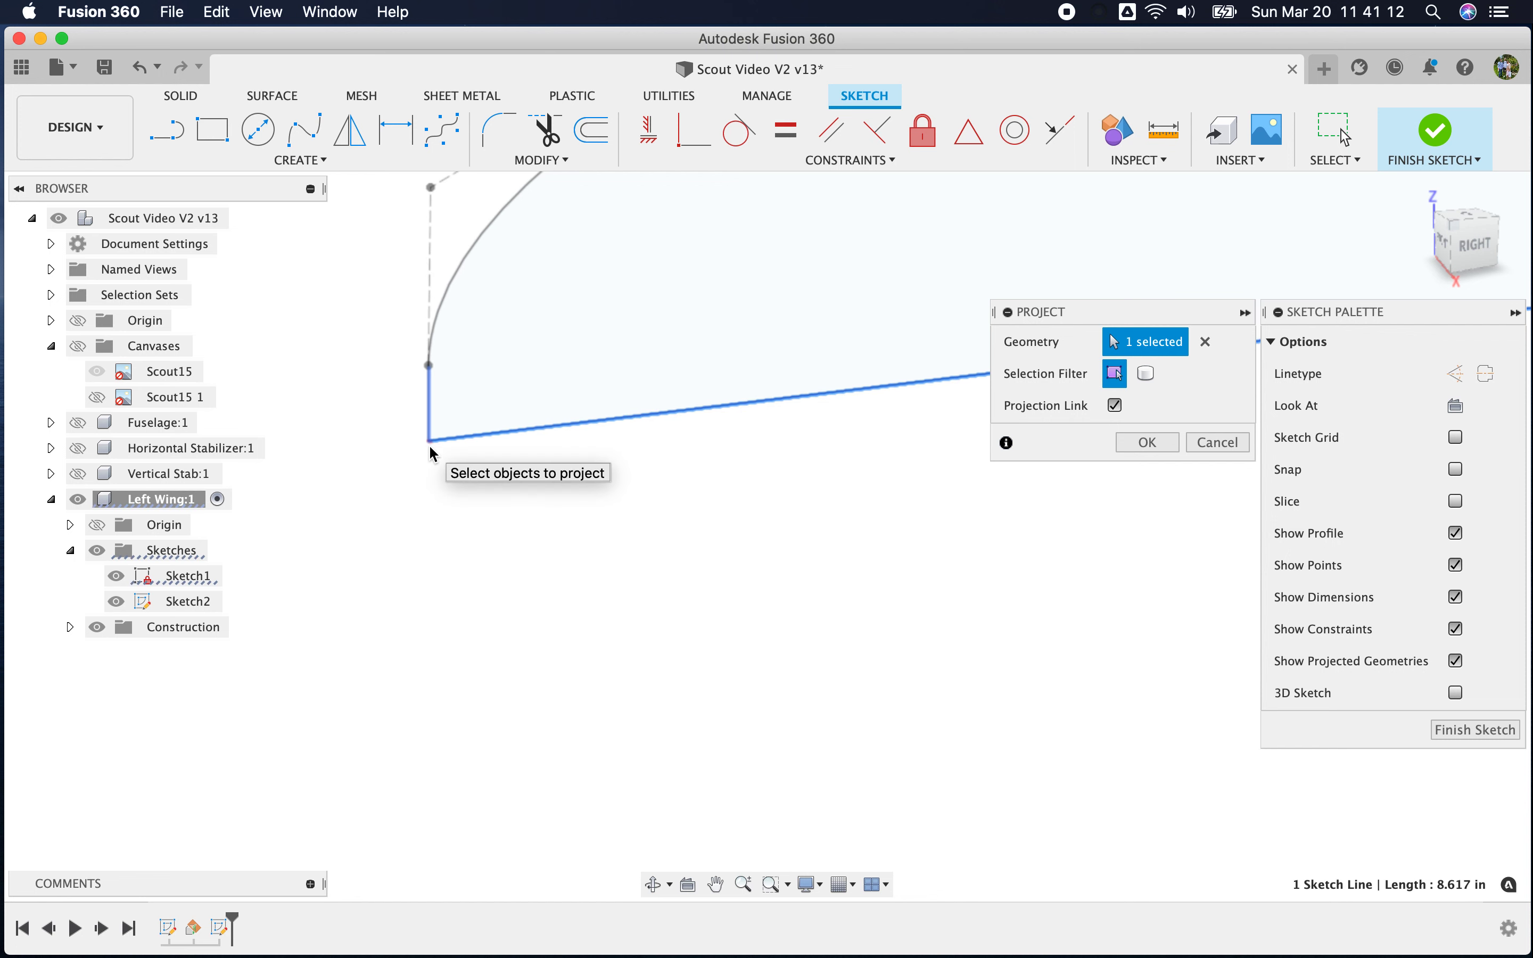
{"action": "left_click", "coordinate": [427, 442]}
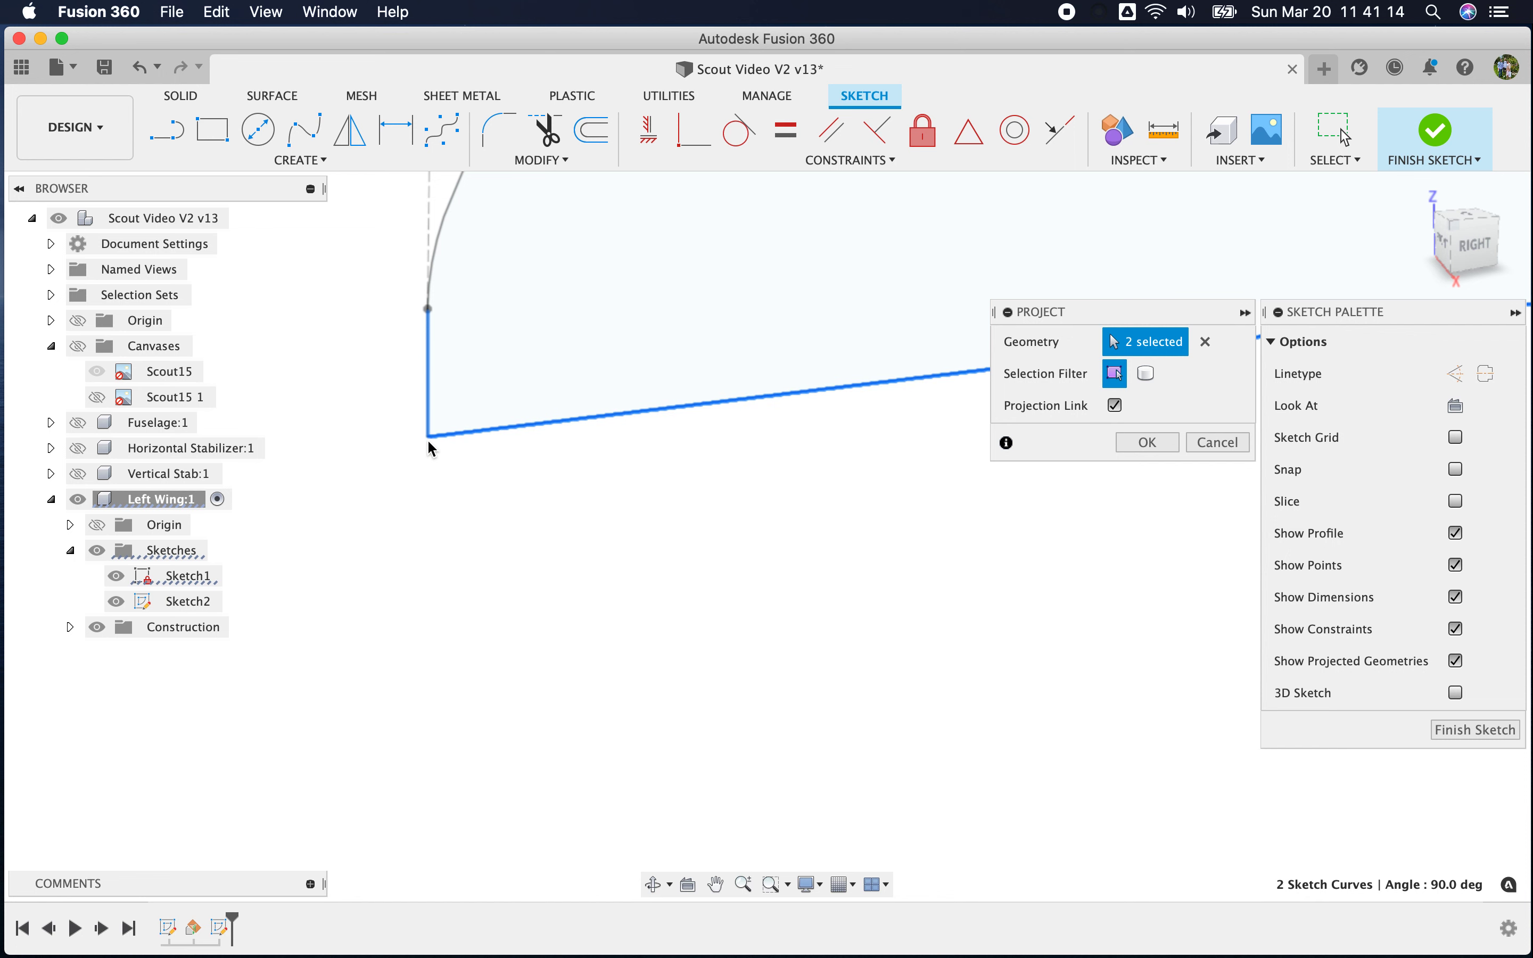
{"action": "left_click", "coordinate": [426, 439]}
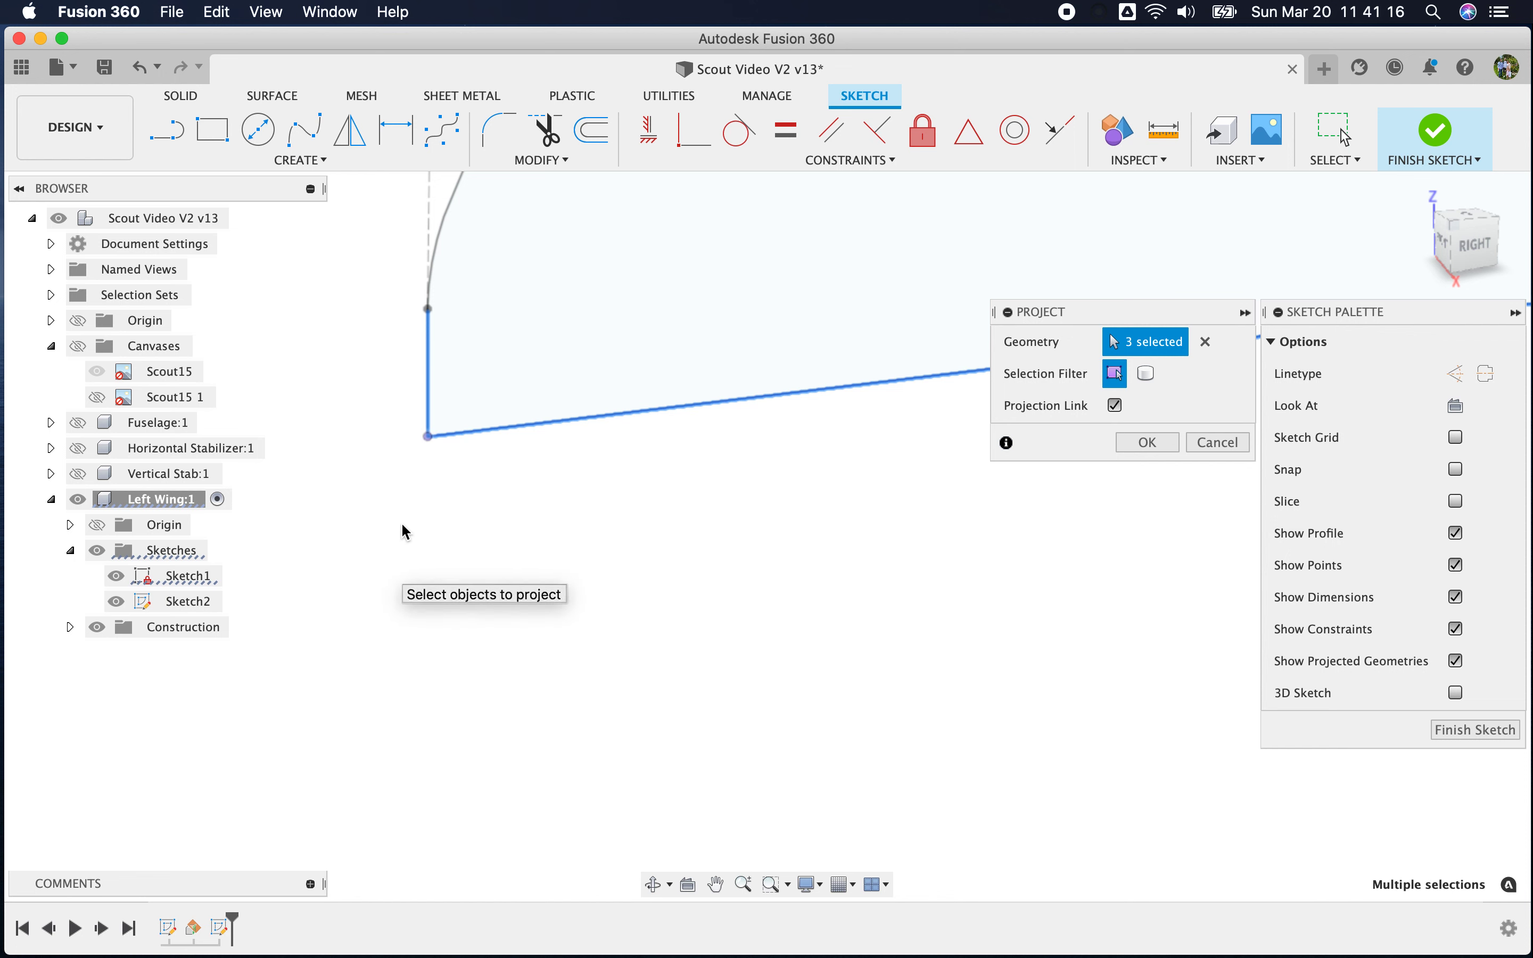
{"action": "left_click", "coordinate": [428, 386]}
{"action": "scroll", "coordinate": [423, 507], "scroll_direction": "down", "scroll_amount": 5}
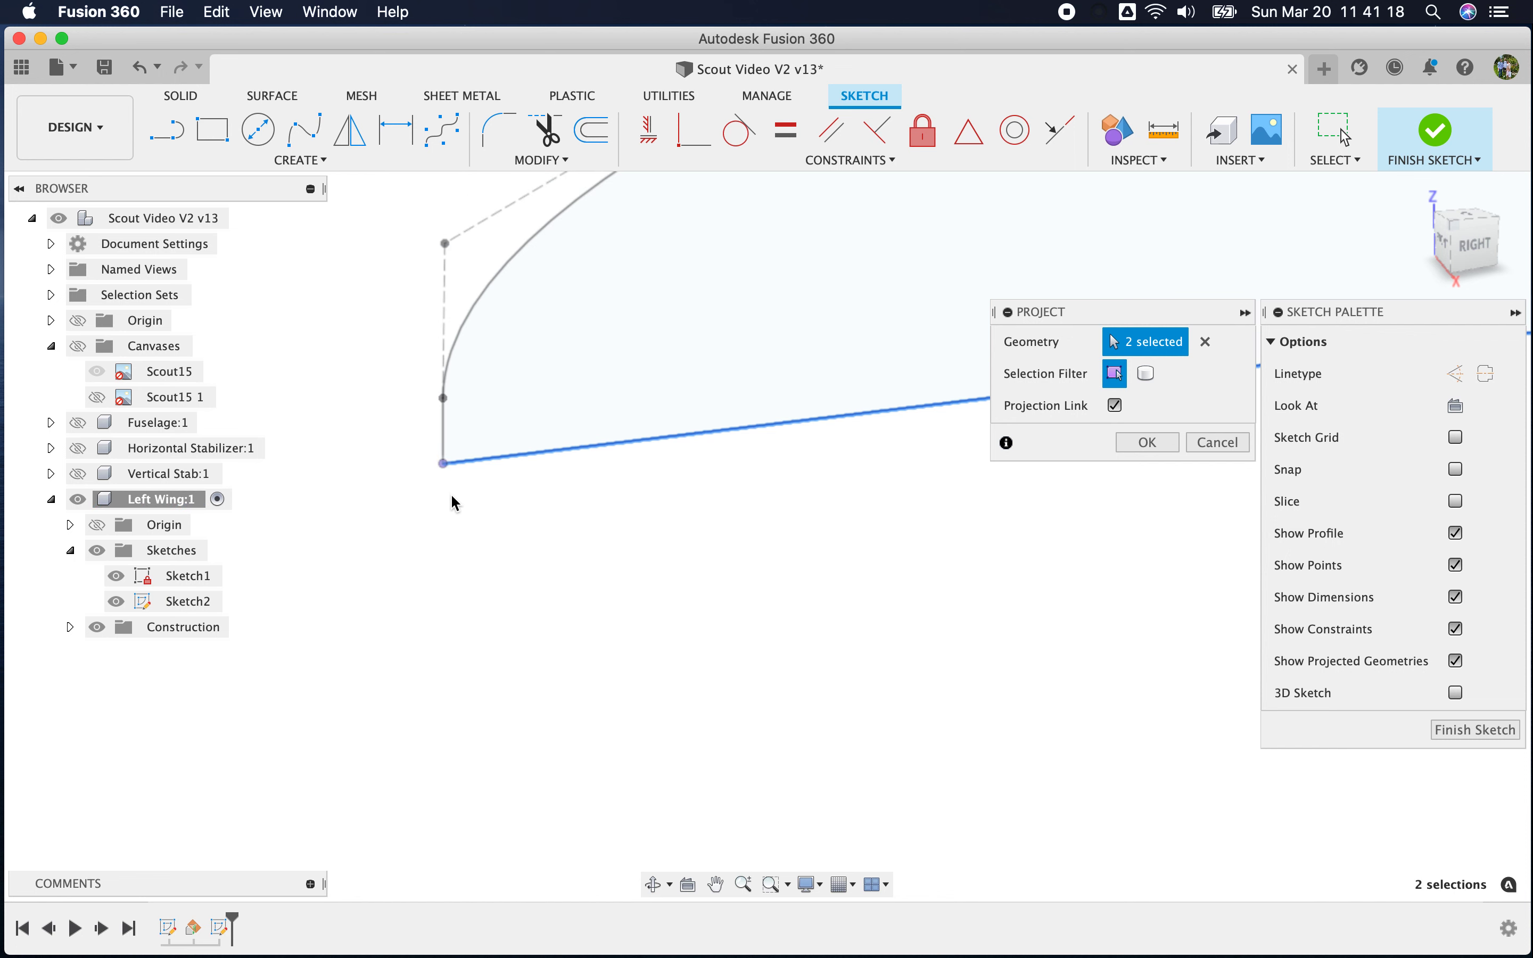
{"action": "scroll", "coordinate": [763, 432], "scroll_direction": "up", "scroll_amount": 8}
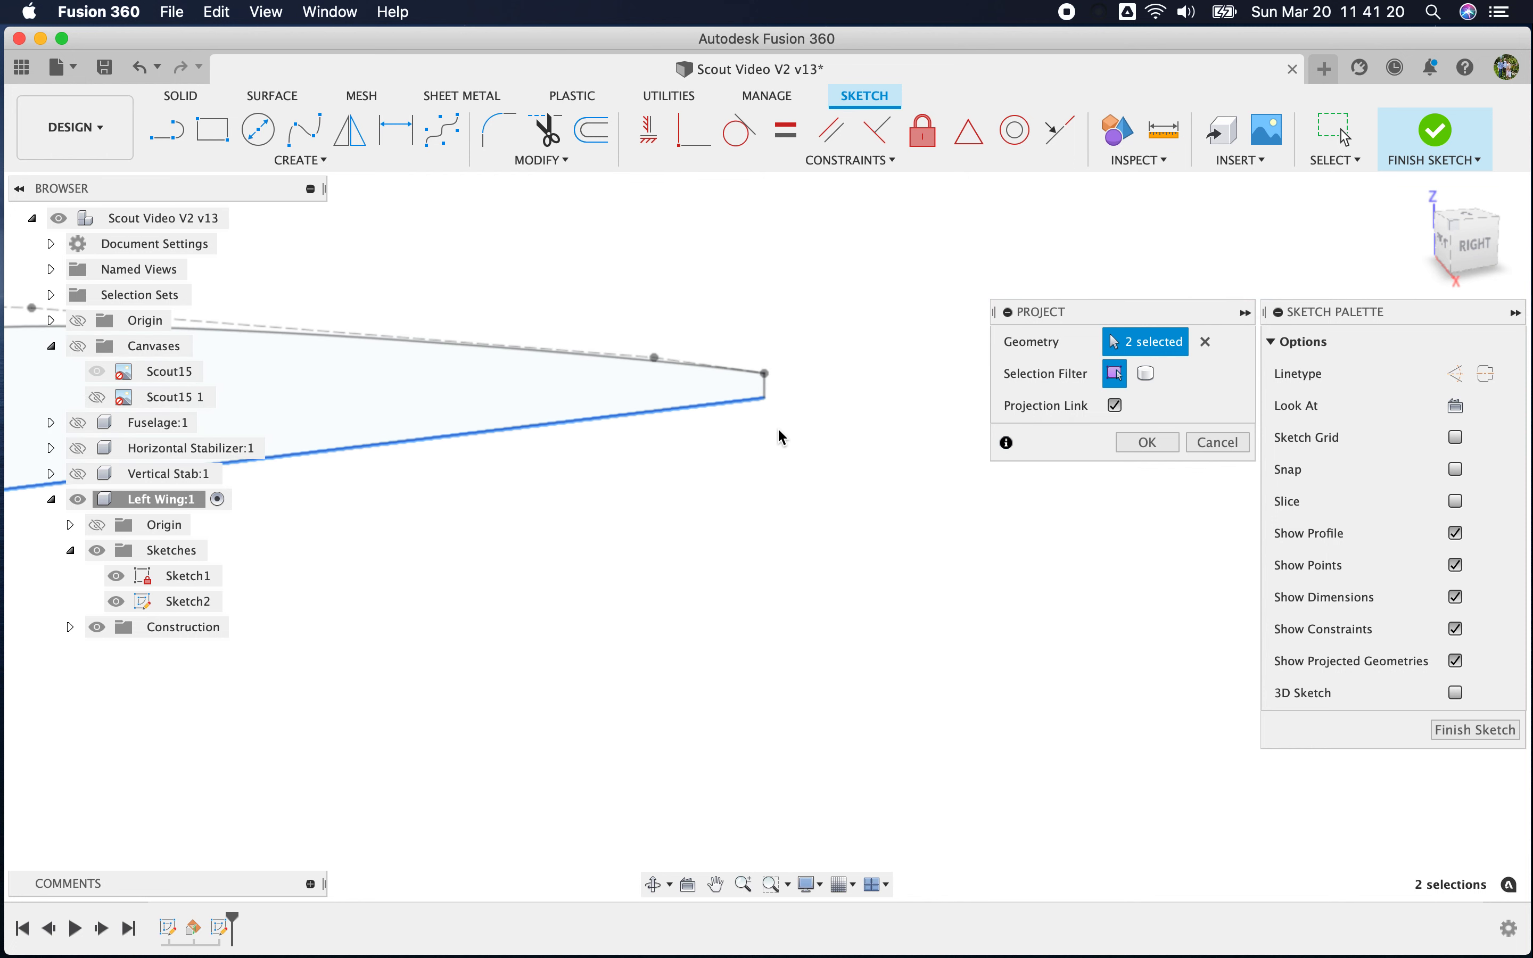
{"action": "left_click", "coordinate": [740, 339]}
{"action": "scroll", "coordinate": [848, 532], "scroll_direction": "down", "scroll_amount": 4}
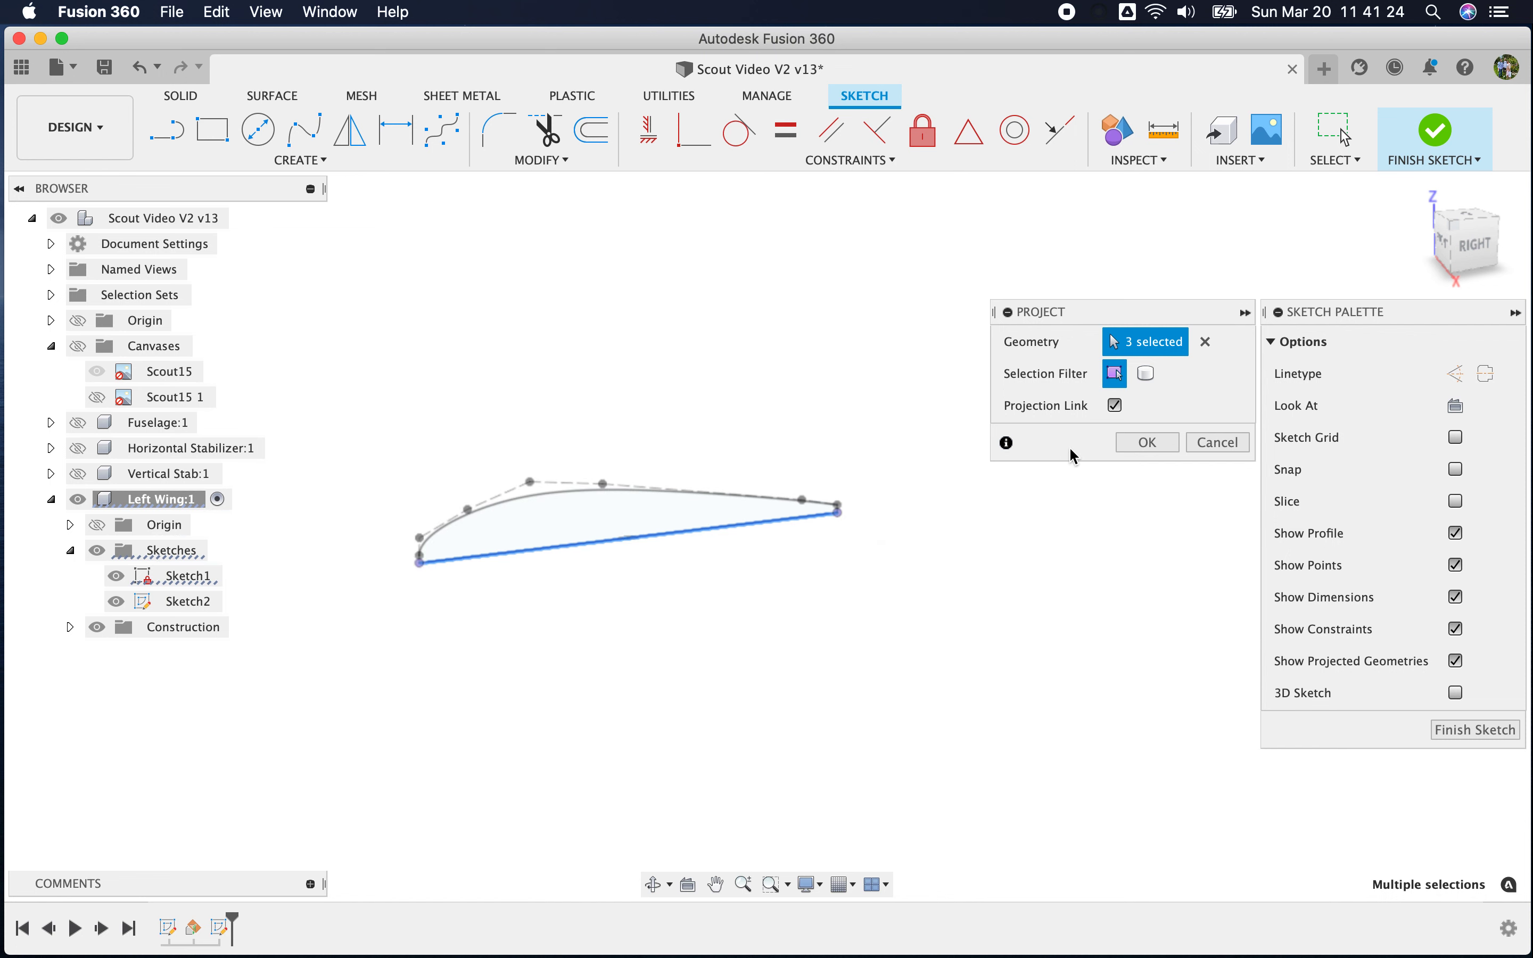
{"action": "left_click", "coordinate": [1140, 442]}
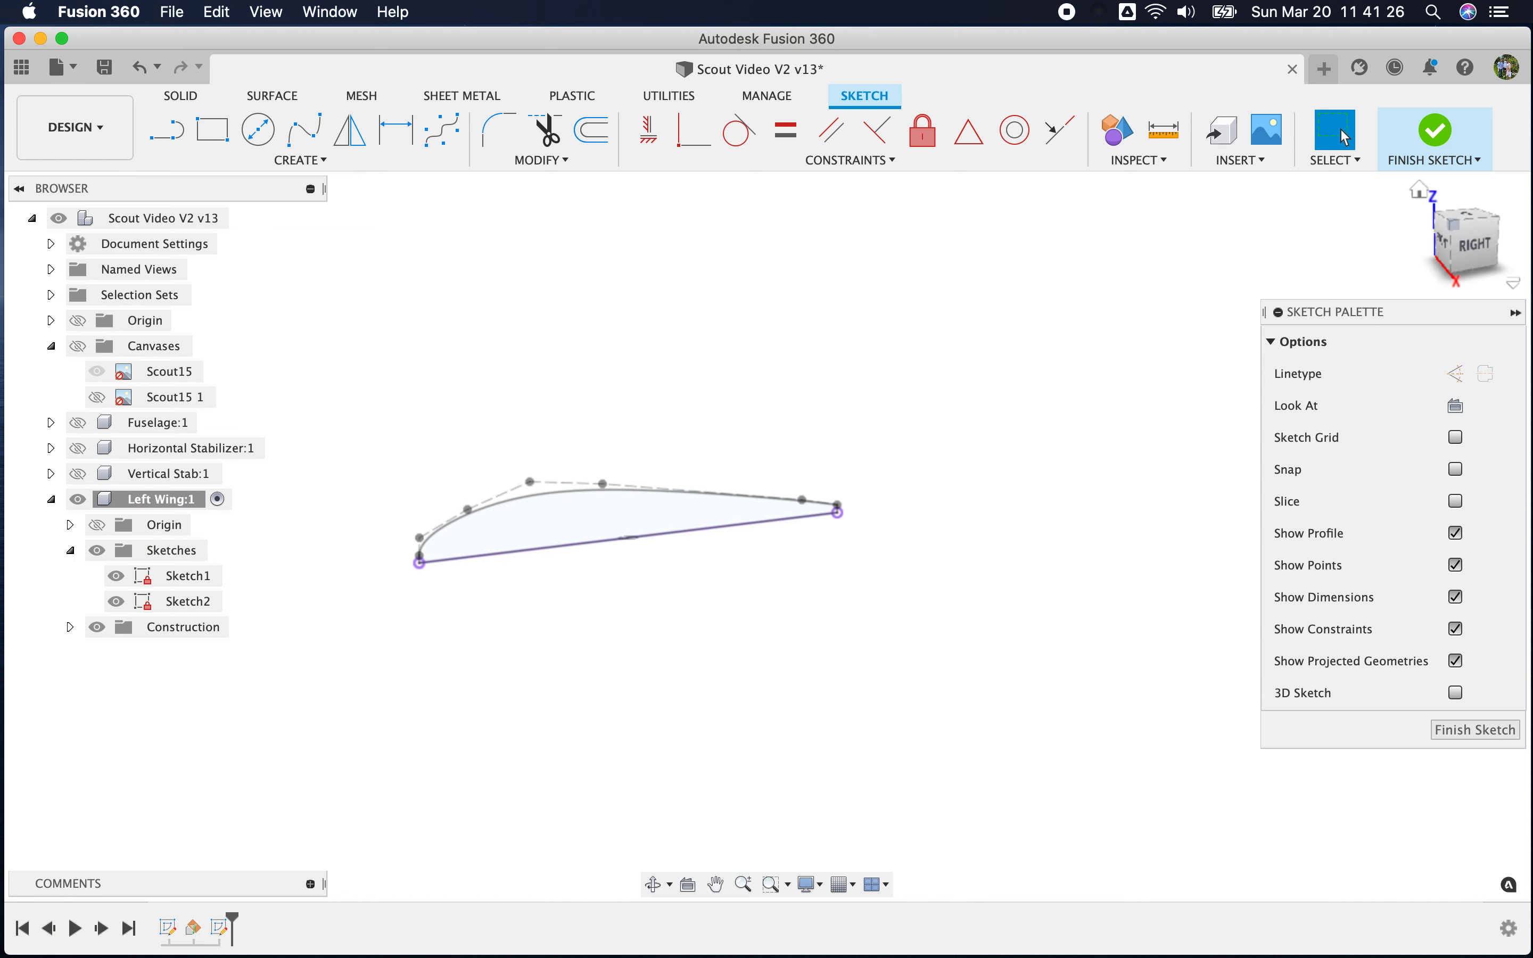
Draw a 24 in line perpendicular to the projected chord line from its leading-edge end point
{"action": "left_click_drag", "start_coordinate": [1456, 245], "coordinate": [1456, 252]}
{"action": "left_click", "coordinate": [1466, 216]}
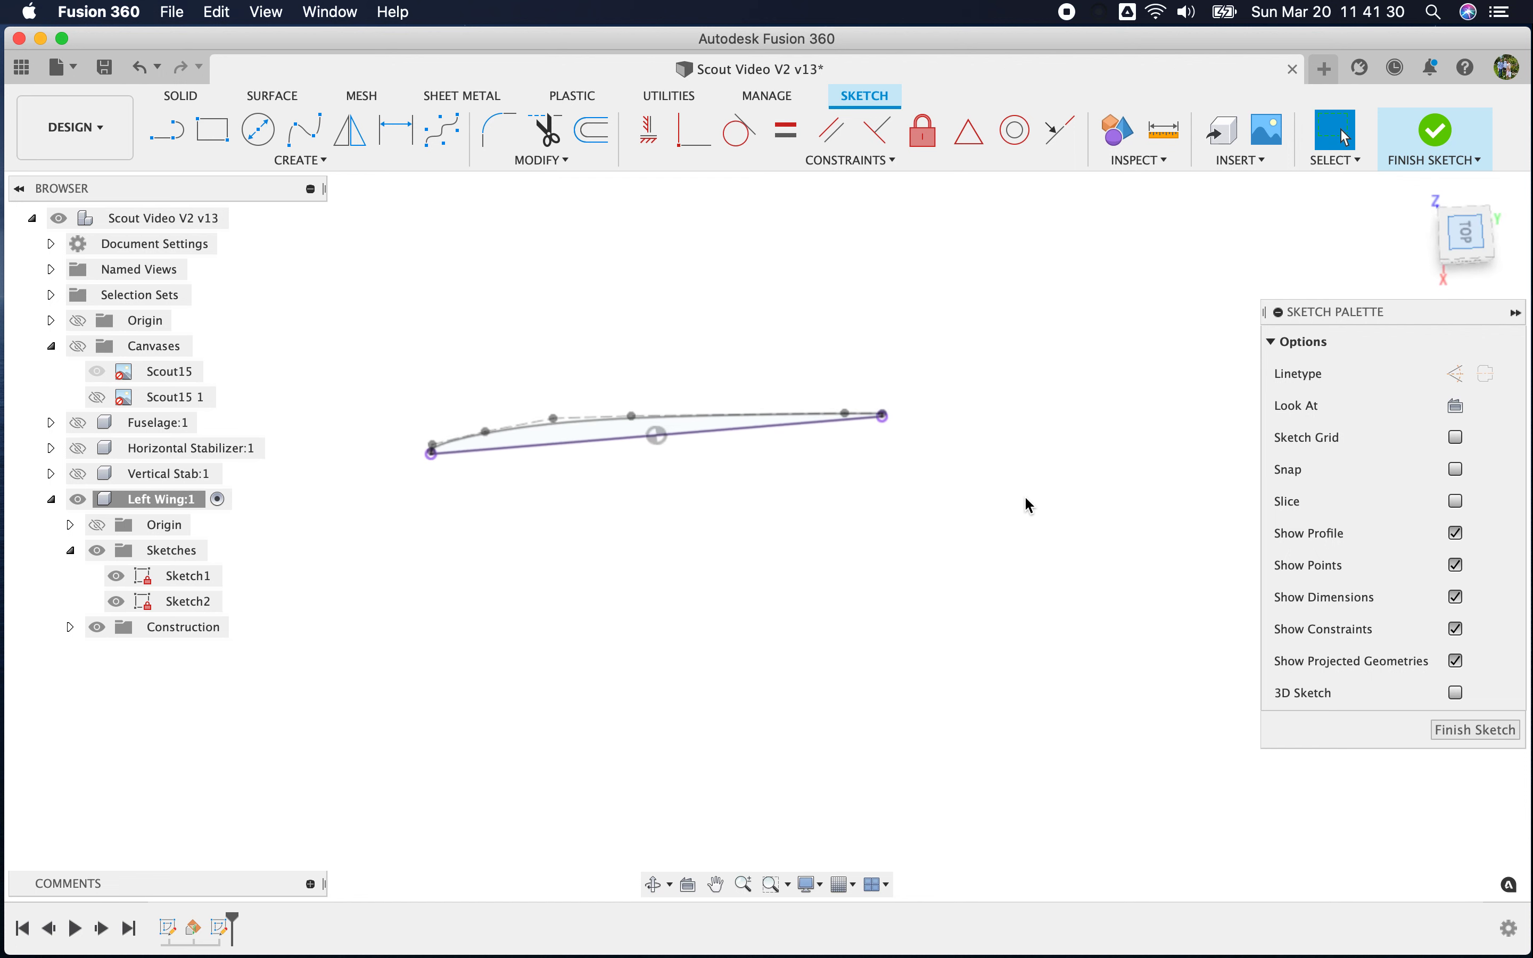
{"action": "left_click_drag", "start_coordinate": [1460, 232], "coordinate": [1471, 213]}
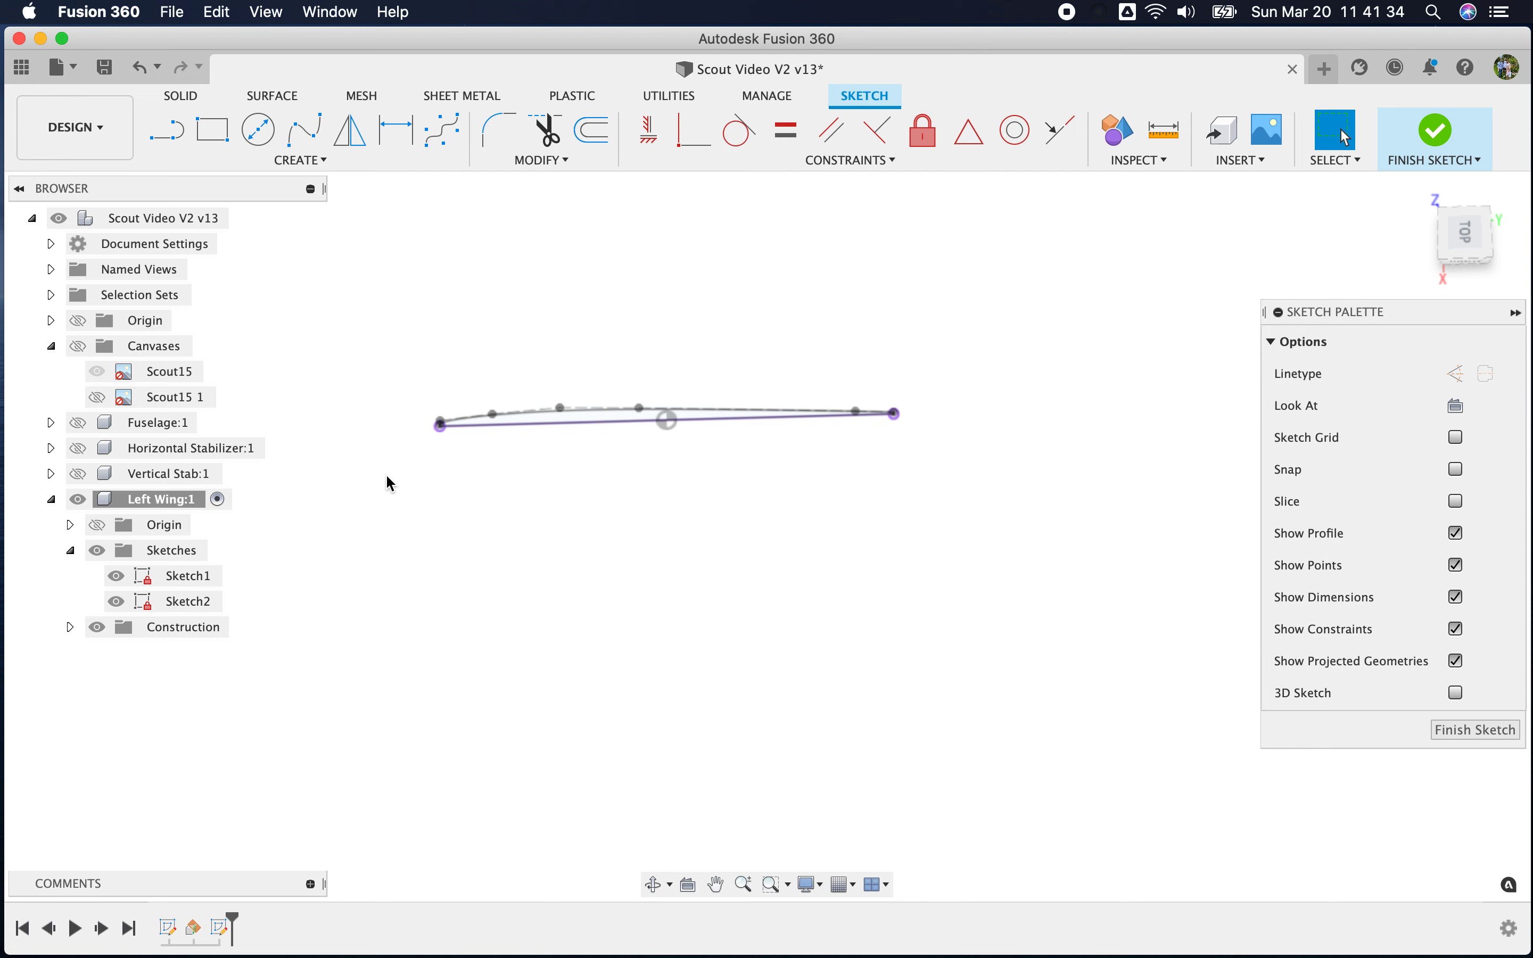
{"action": "left_click", "coordinate": [170, 142]}
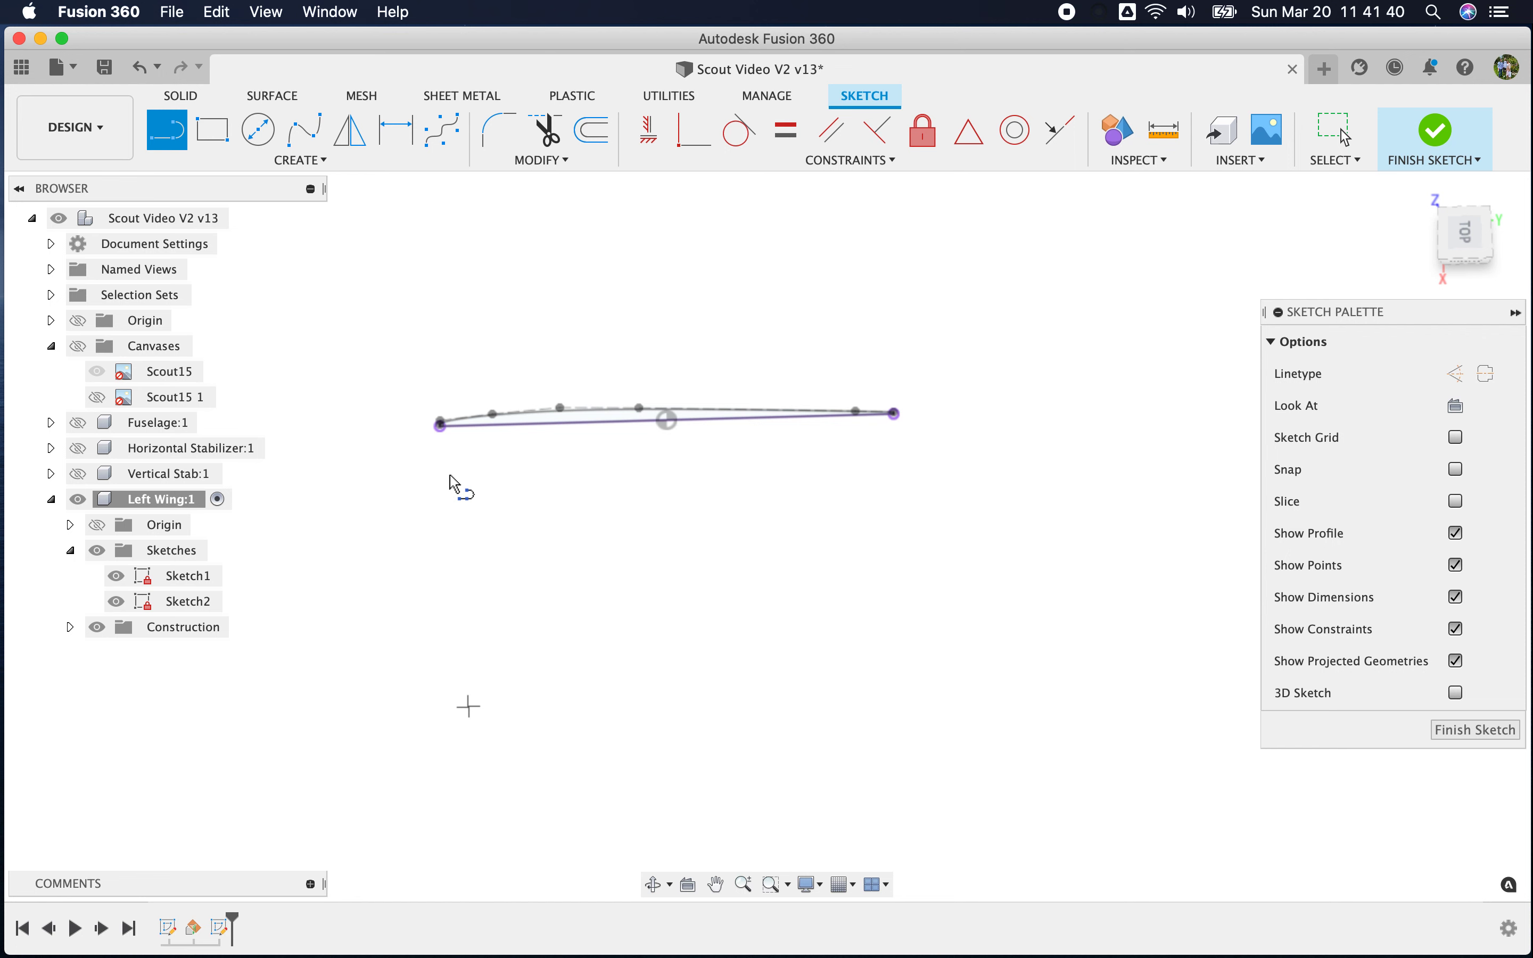
{"action": "scroll", "coordinate": [455, 485], "scroll_direction": "up", "scroll_amount": 8}
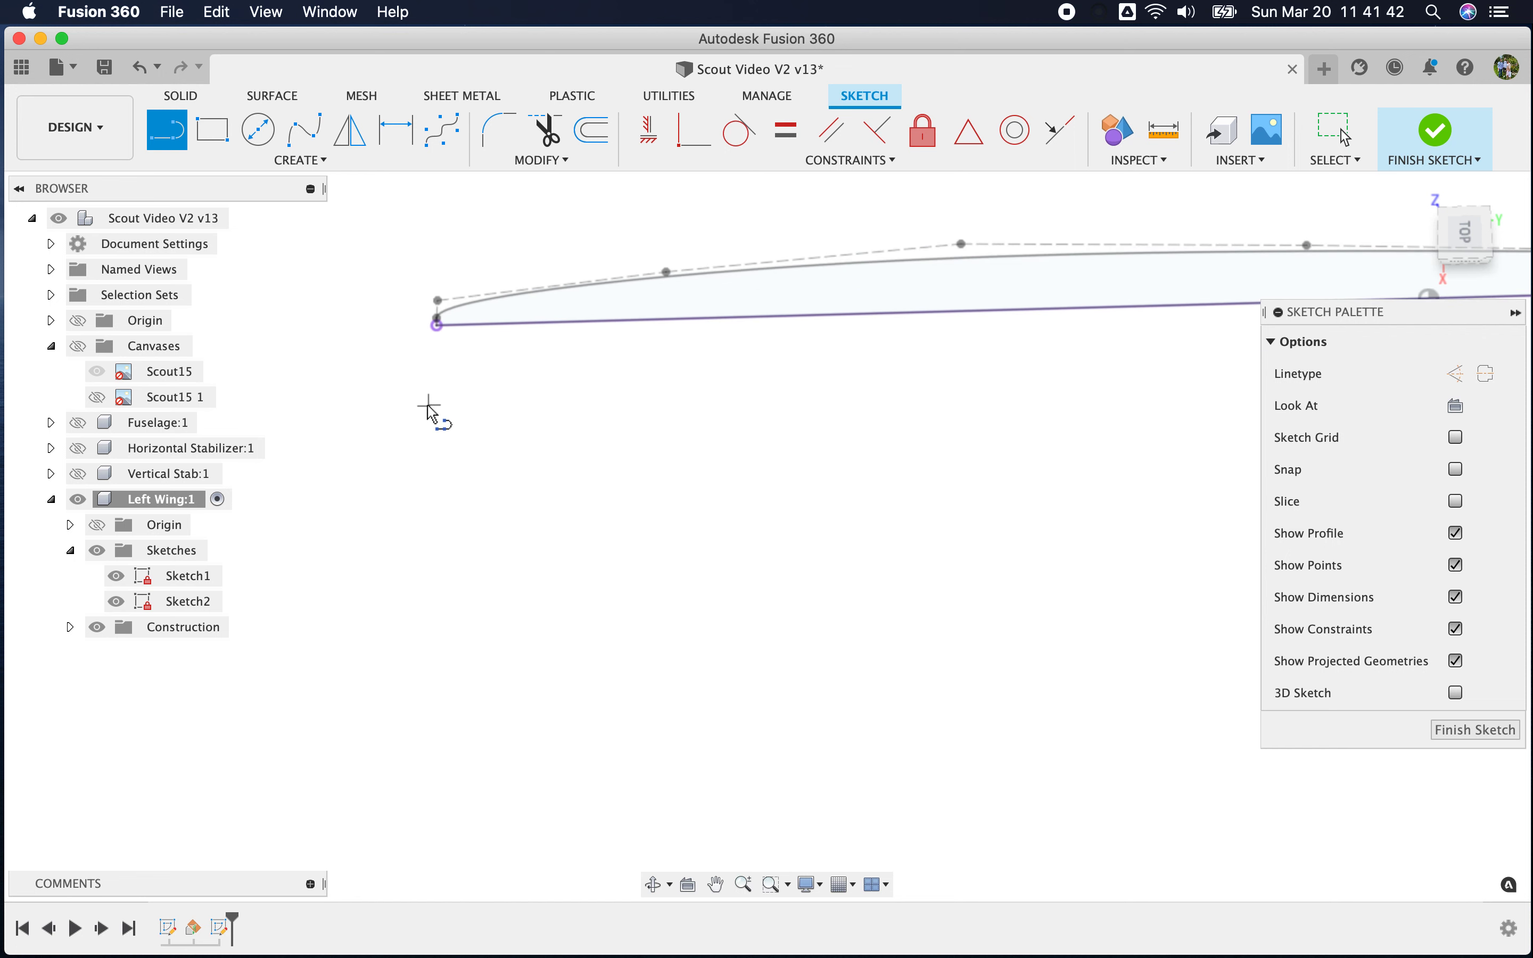
{"action": "left_click", "coordinate": [437, 327]}
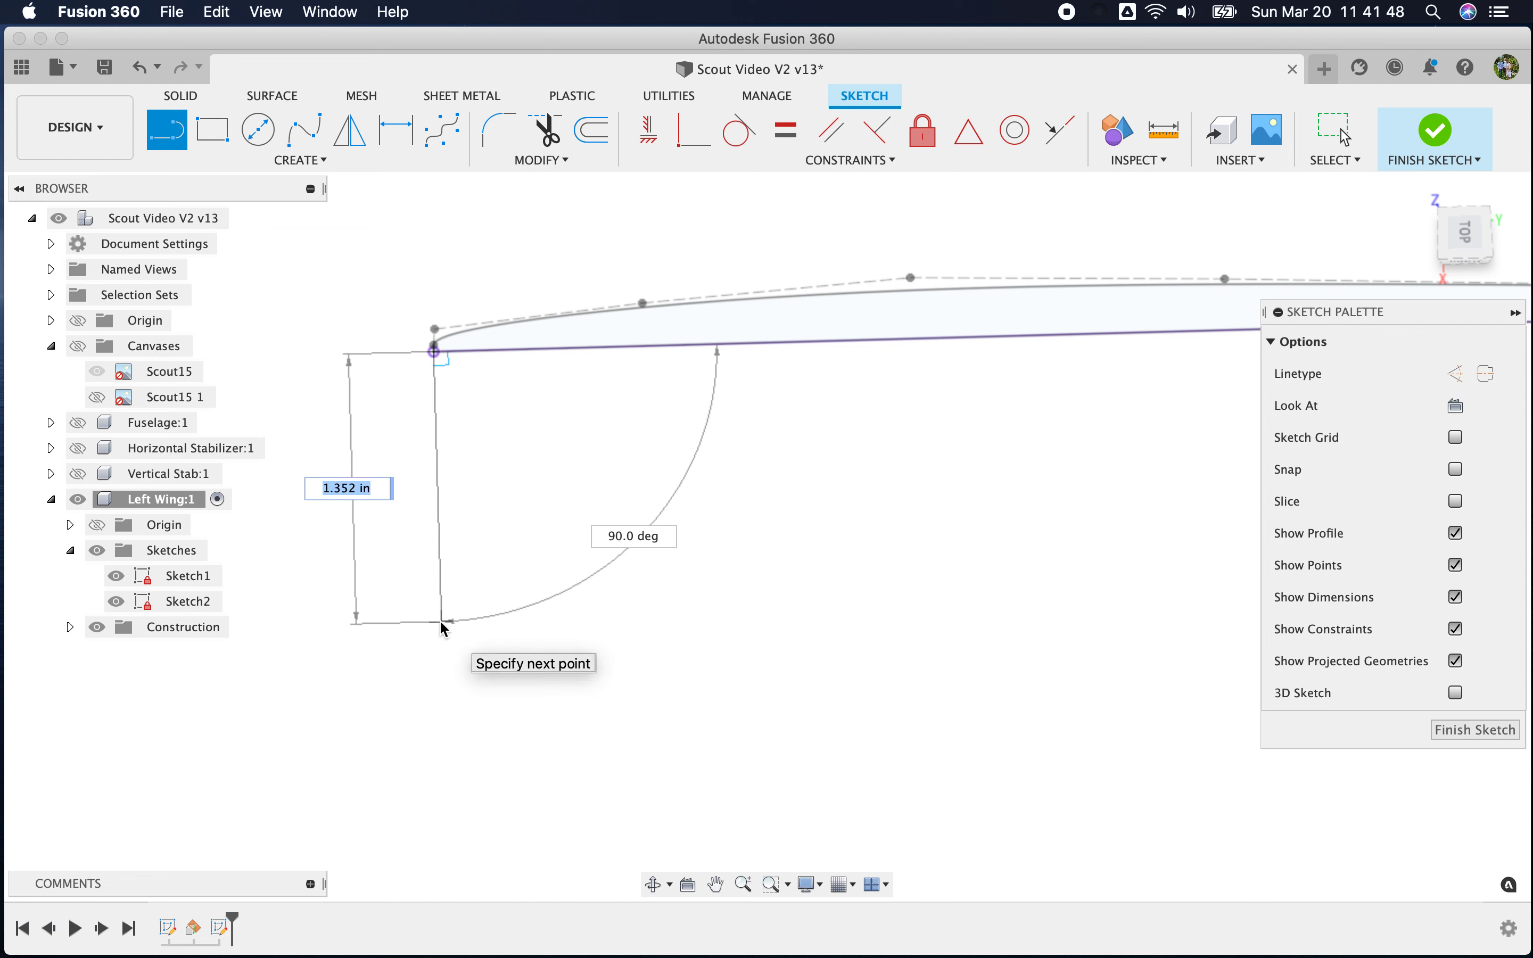
{"action": "type", "text": "24"}
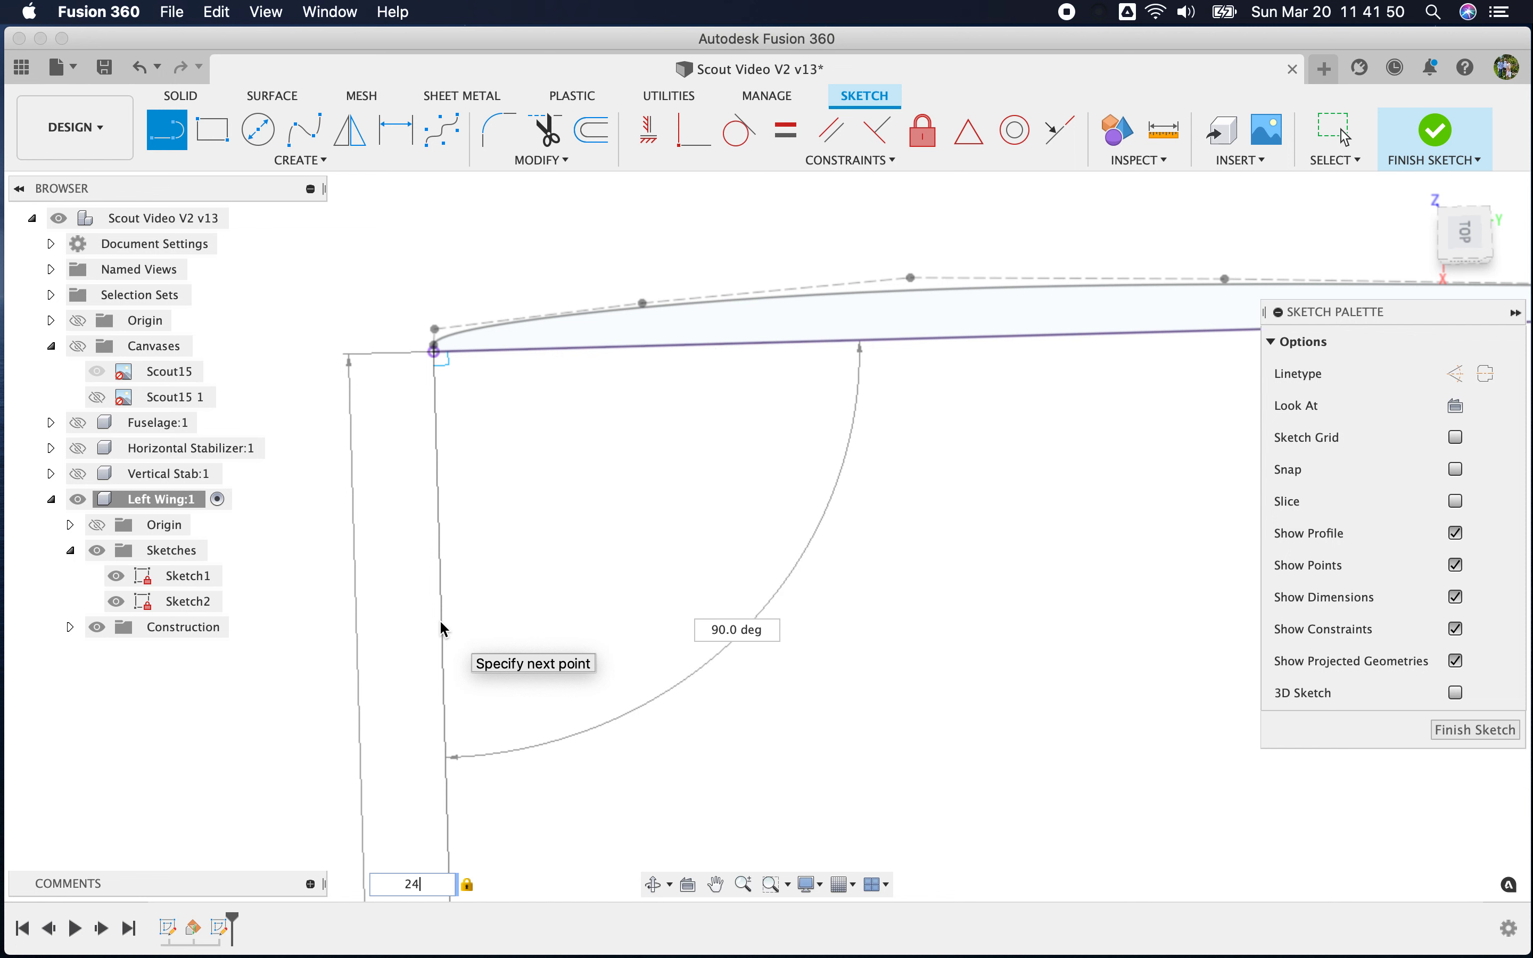
{"action": "key", "text": "Return"}
{"action": "key", "text": "Escape"}
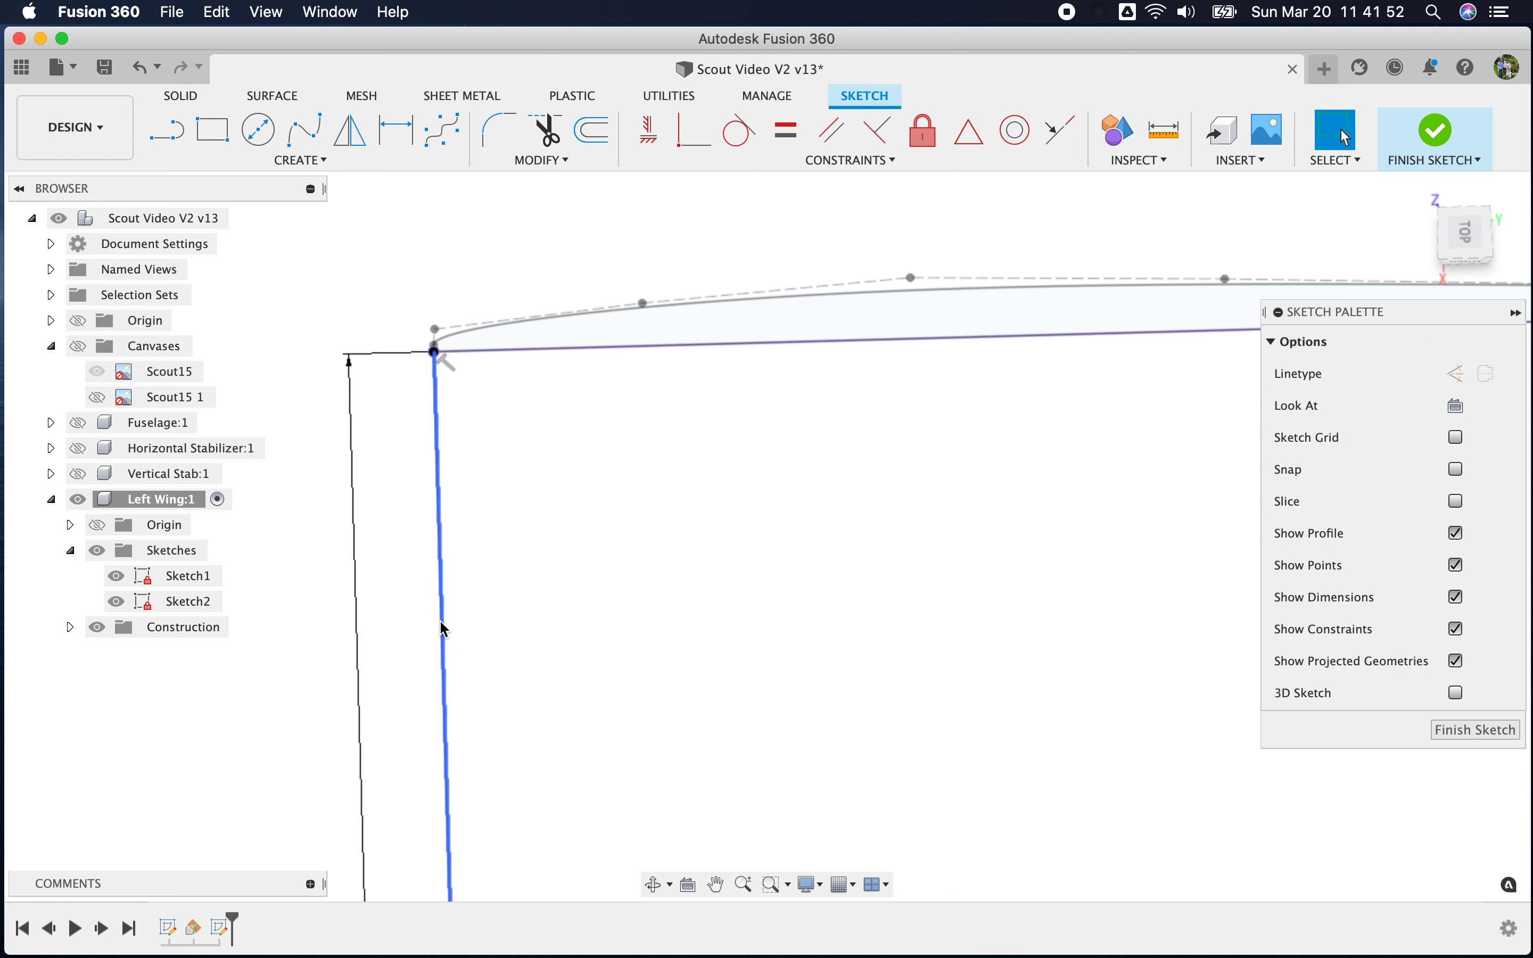
Draw a second 24 in line at 90 deg from the trailing-edge end point of the projected chord line
{"action": "scroll", "coordinate": [464, 483], "scroll_direction": "down", "scroll_amount": 5}
{"action": "left_click_drag", "start_coordinate": [481, 483], "coordinate": [708, 476]}
{"action": "left_click", "coordinate": [167, 130]}
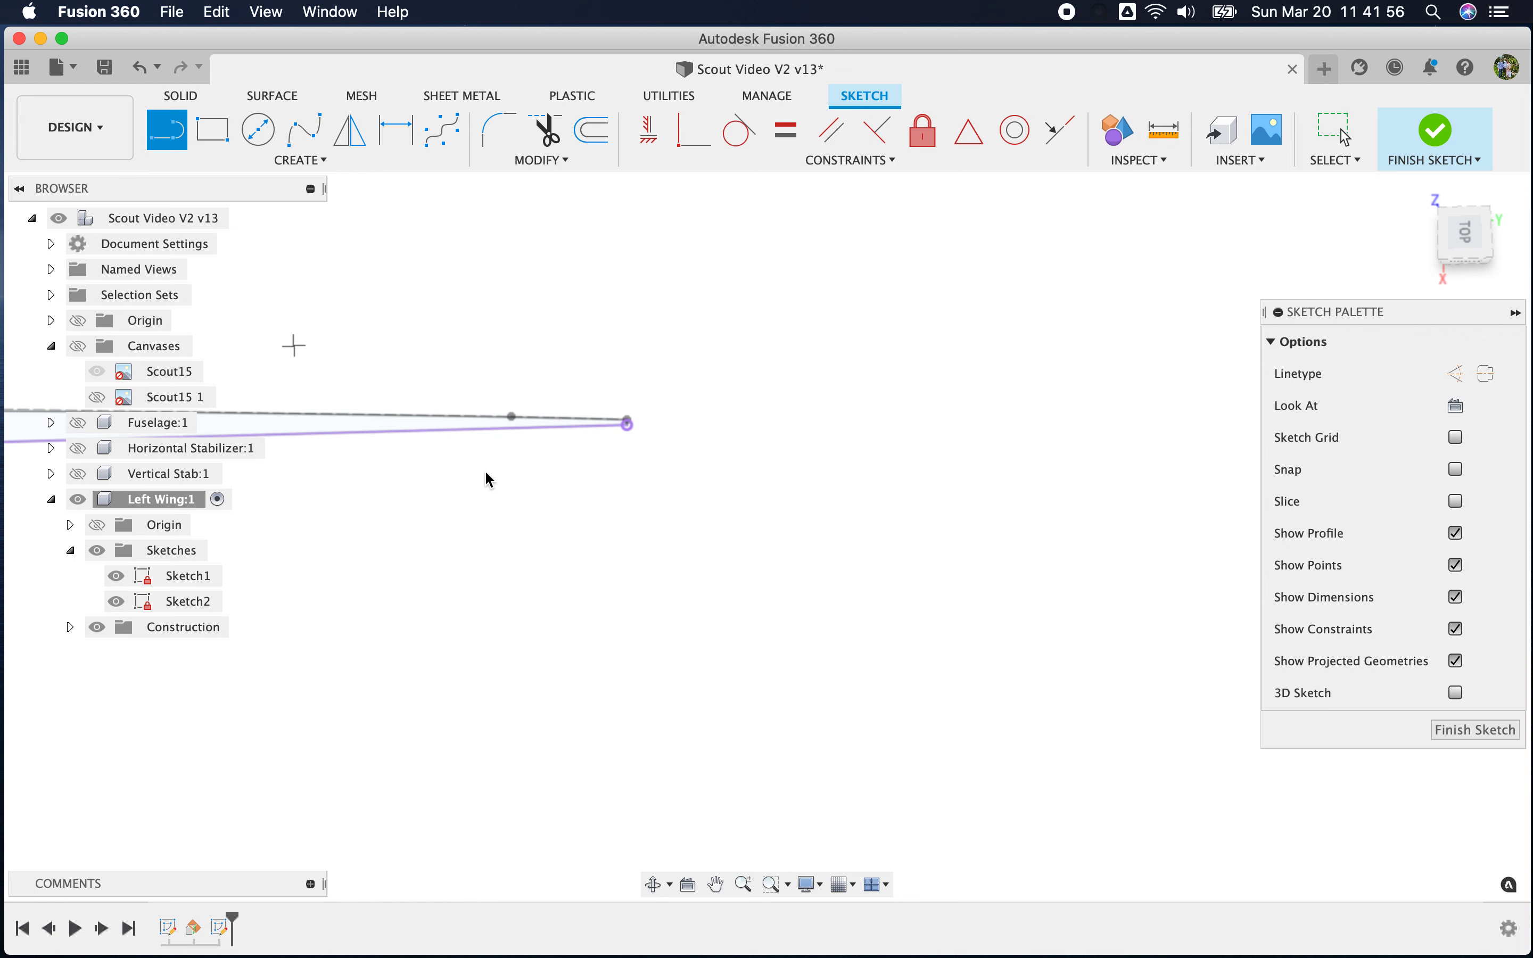
{"action": "scroll", "coordinate": [486, 478], "scroll_direction": "up", "scroll_amount": 3}
{"action": "left_click", "coordinate": [695, 377]}
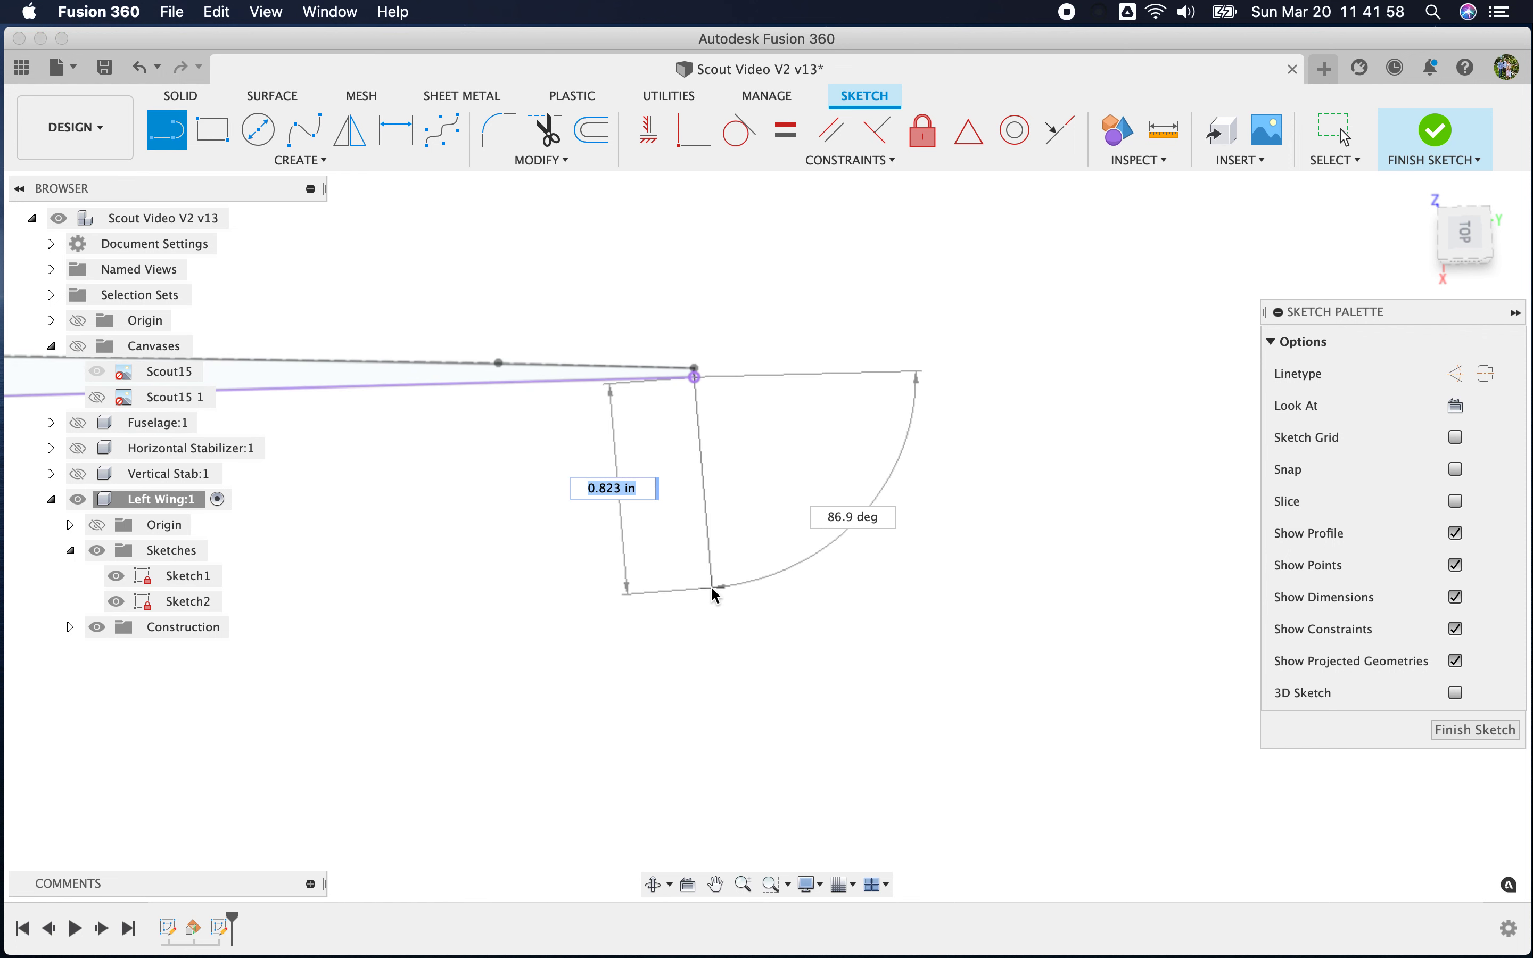
{"action": "type", "text": "24"}
{"action": "key", "text": "Tab"}
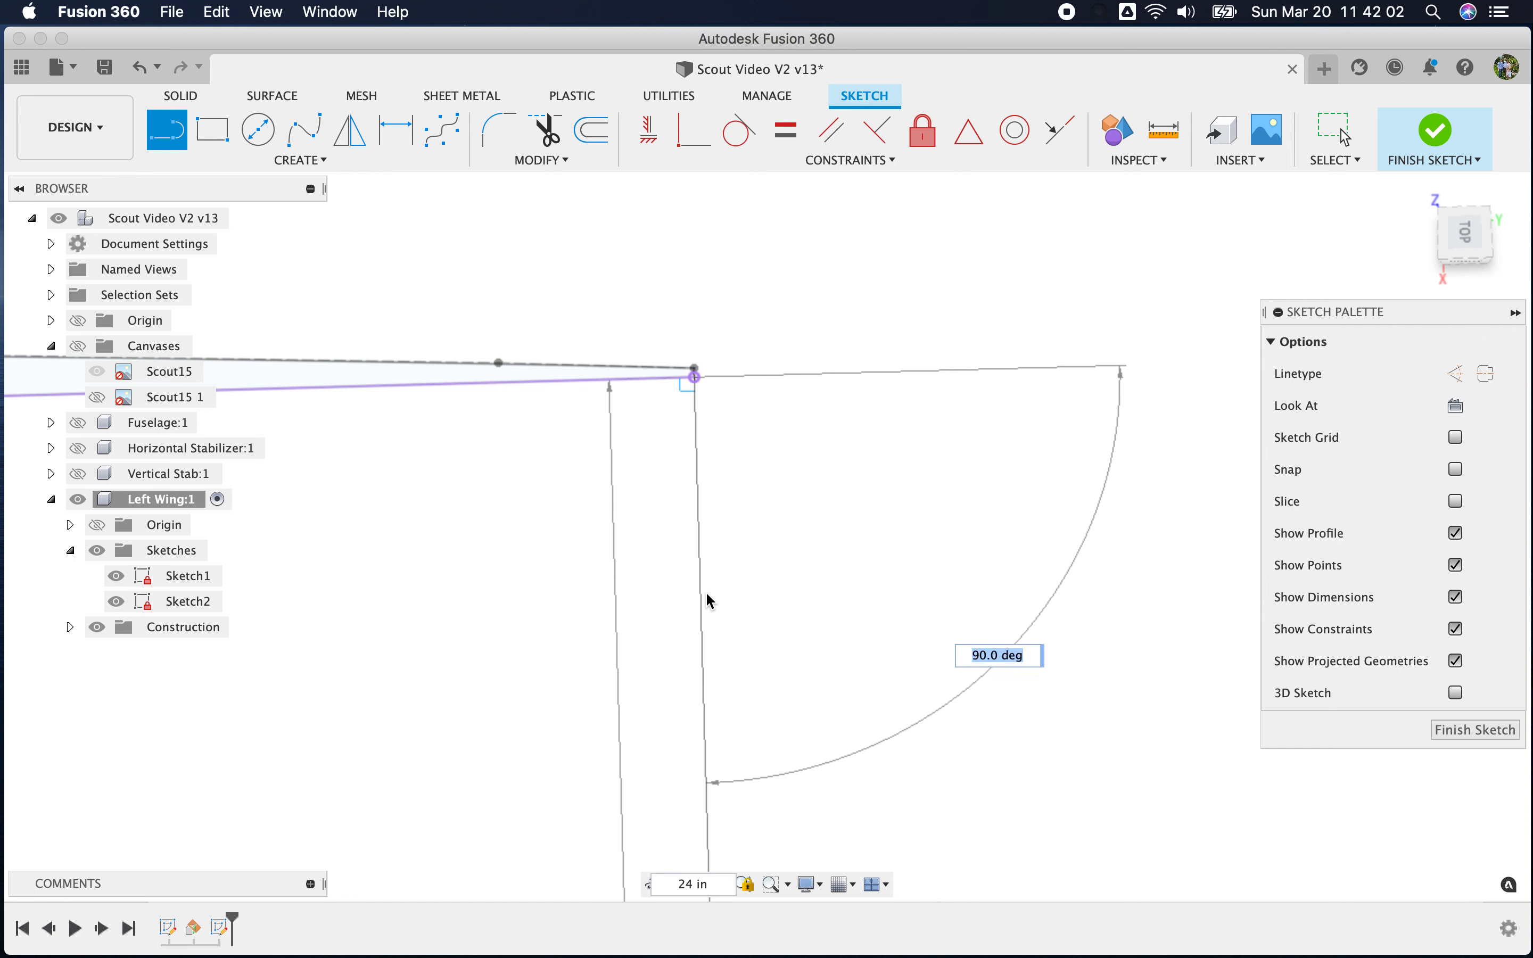
{"action": "type", "text": "90"}
{"action": "key", "text": "Return"}
{"action": "key", "text": "Escape"}
{"action": "scroll", "coordinate": [581, 537], "scroll_direction": "down", "scroll_amount": 5}
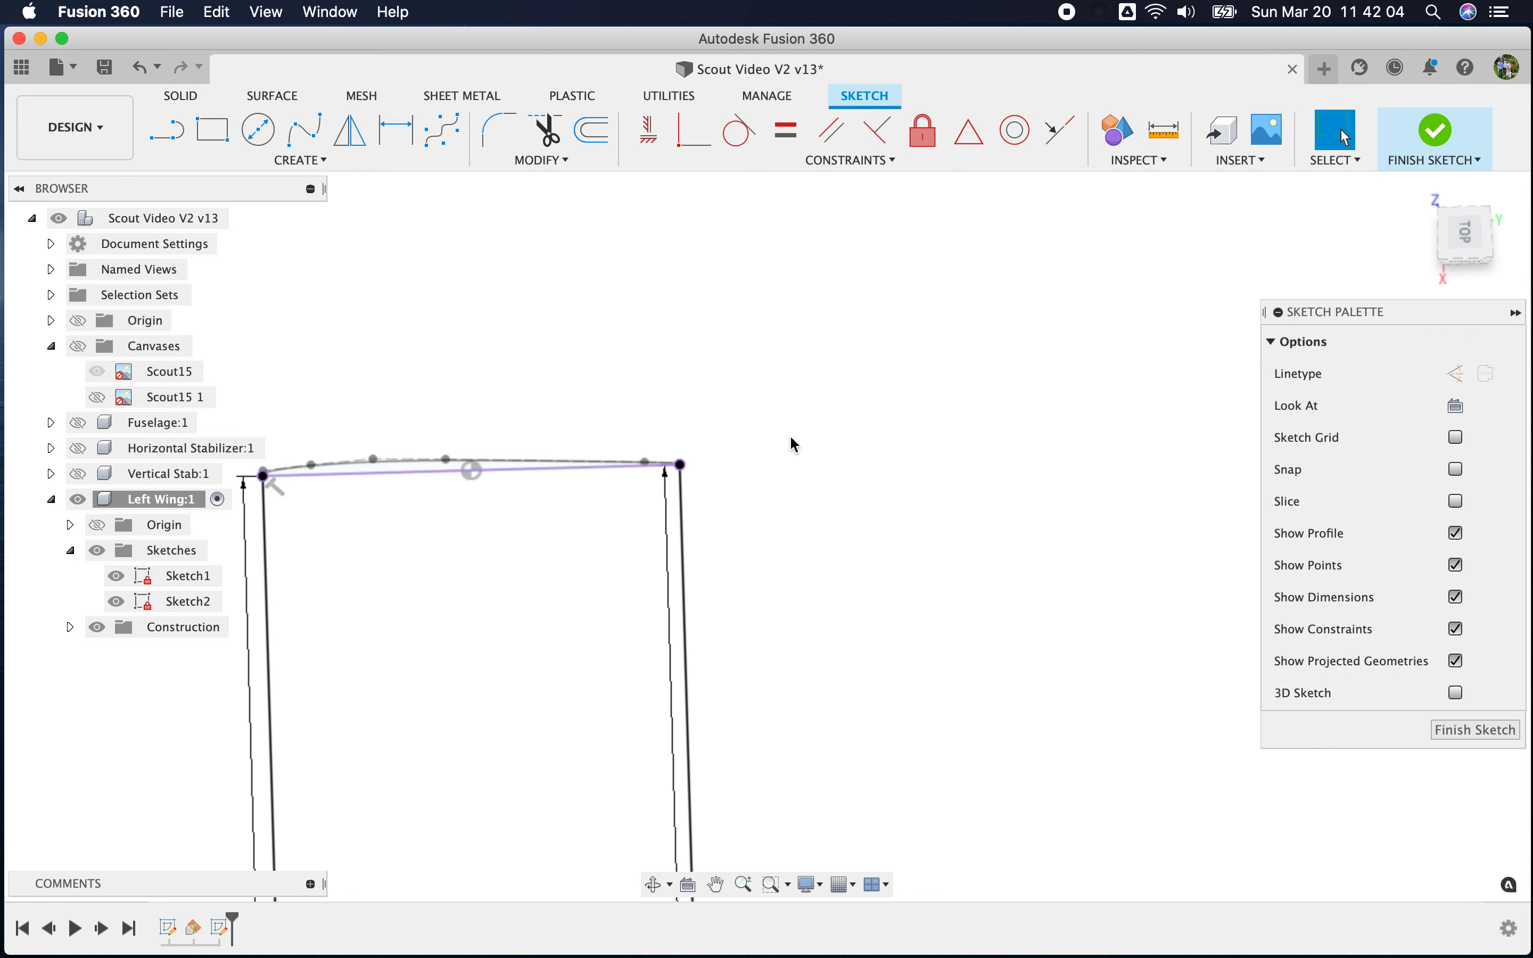
{"action": "scroll", "coordinate": [614, 405], "scroll_direction": "down", "scroll_amount": 5}
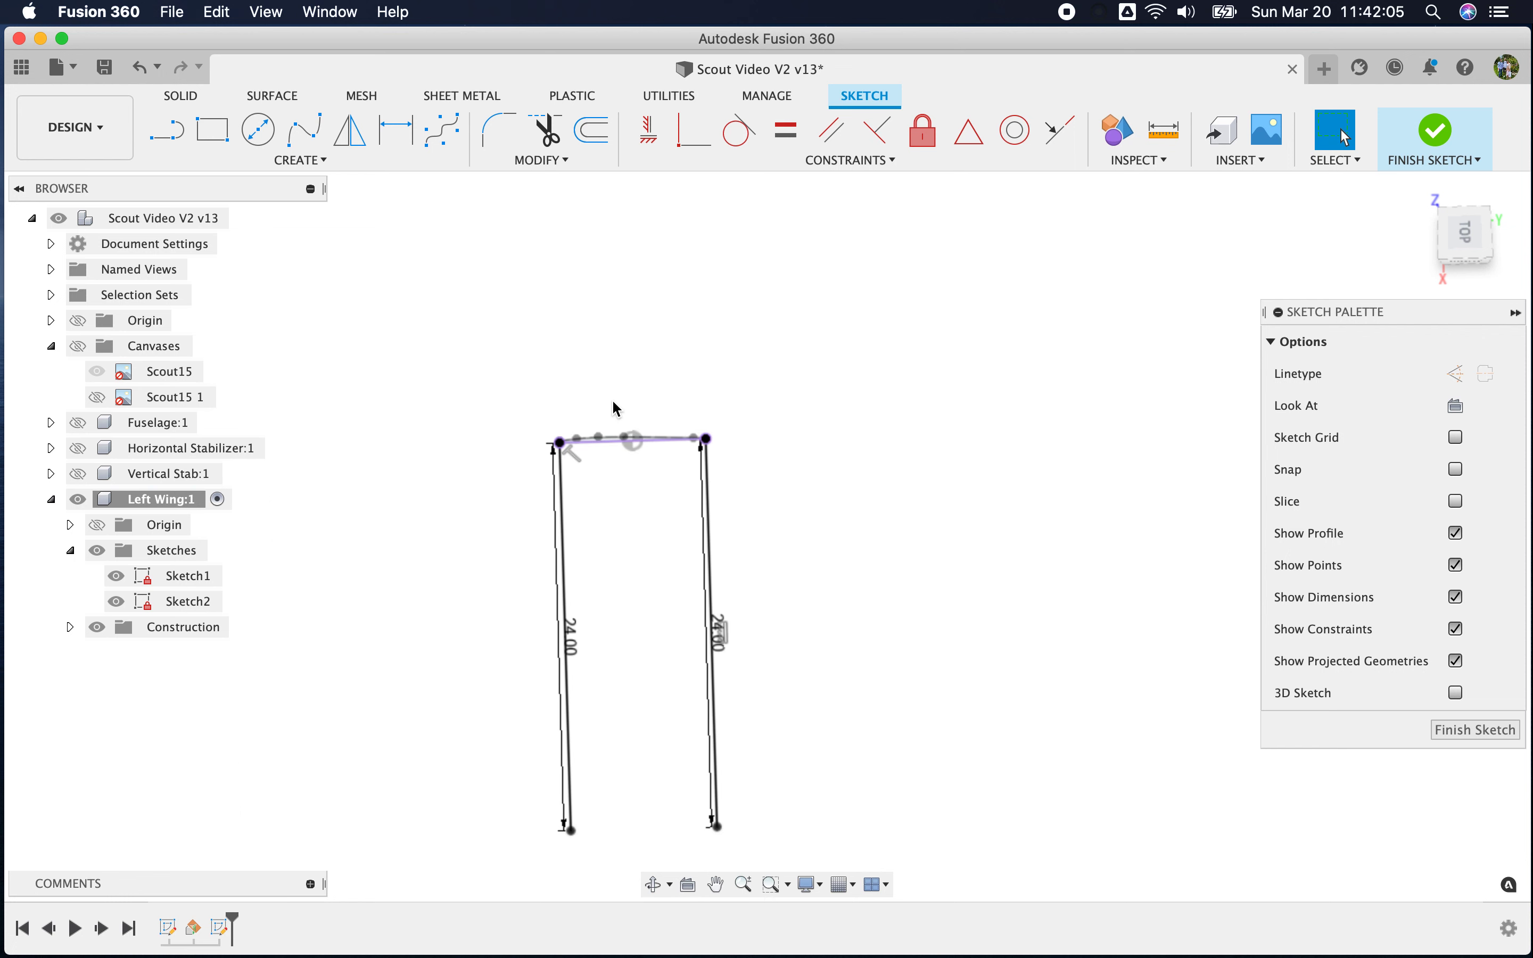
Finish the wing outline sketch and start a single-path Sweep as a new body
{"action": "left_click", "coordinate": [177, 129]}
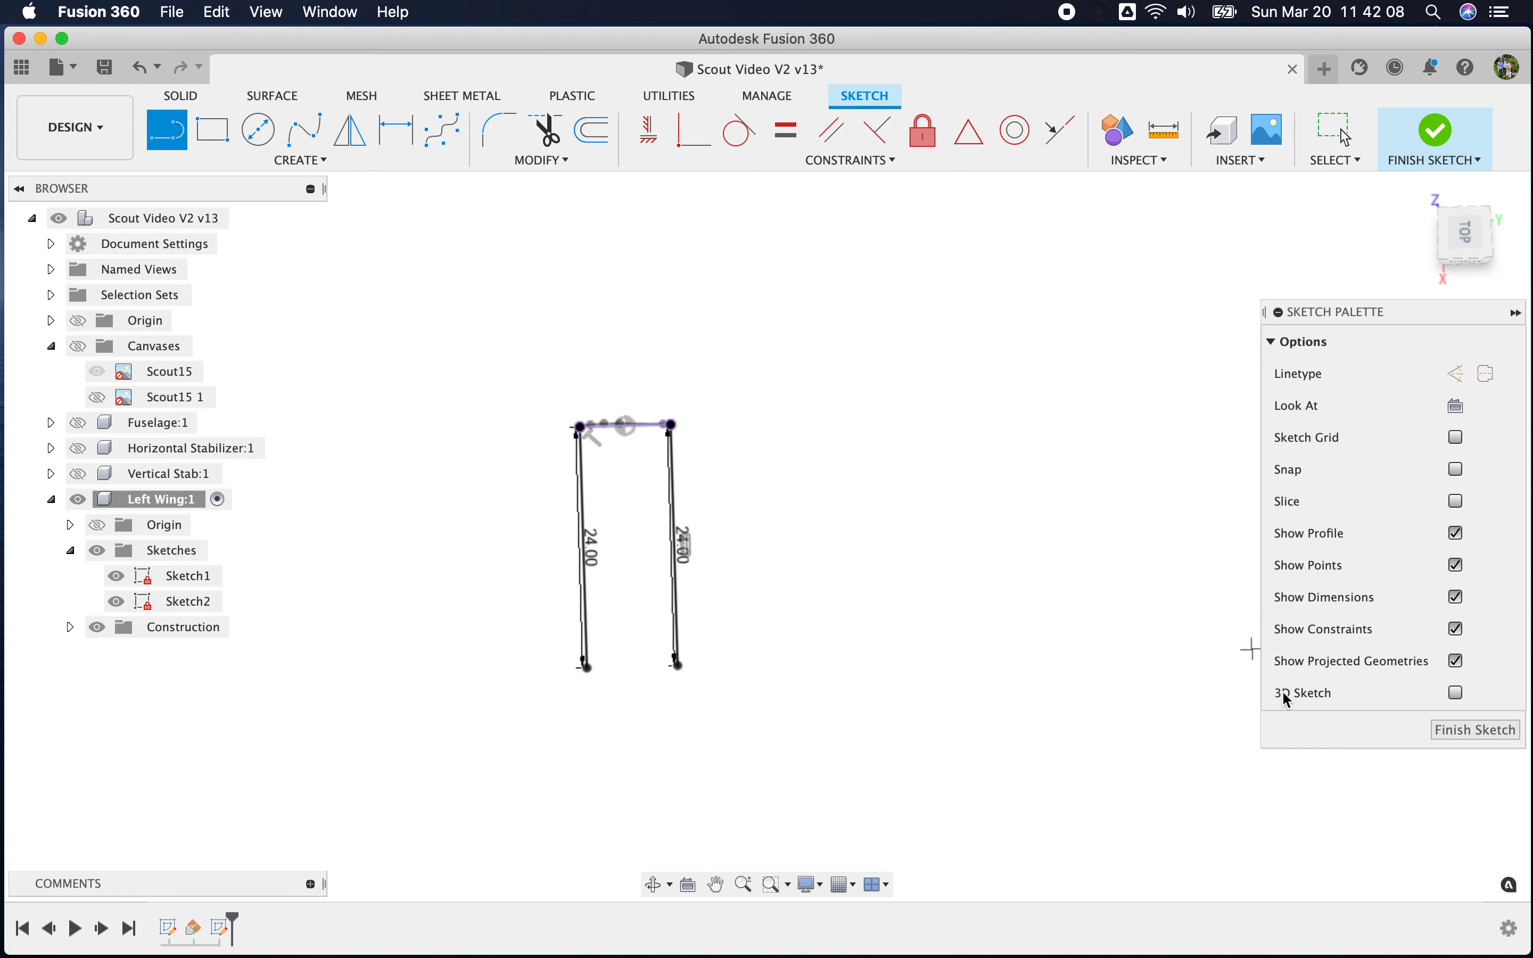
{"action": "left_click", "coordinate": [1475, 729]}
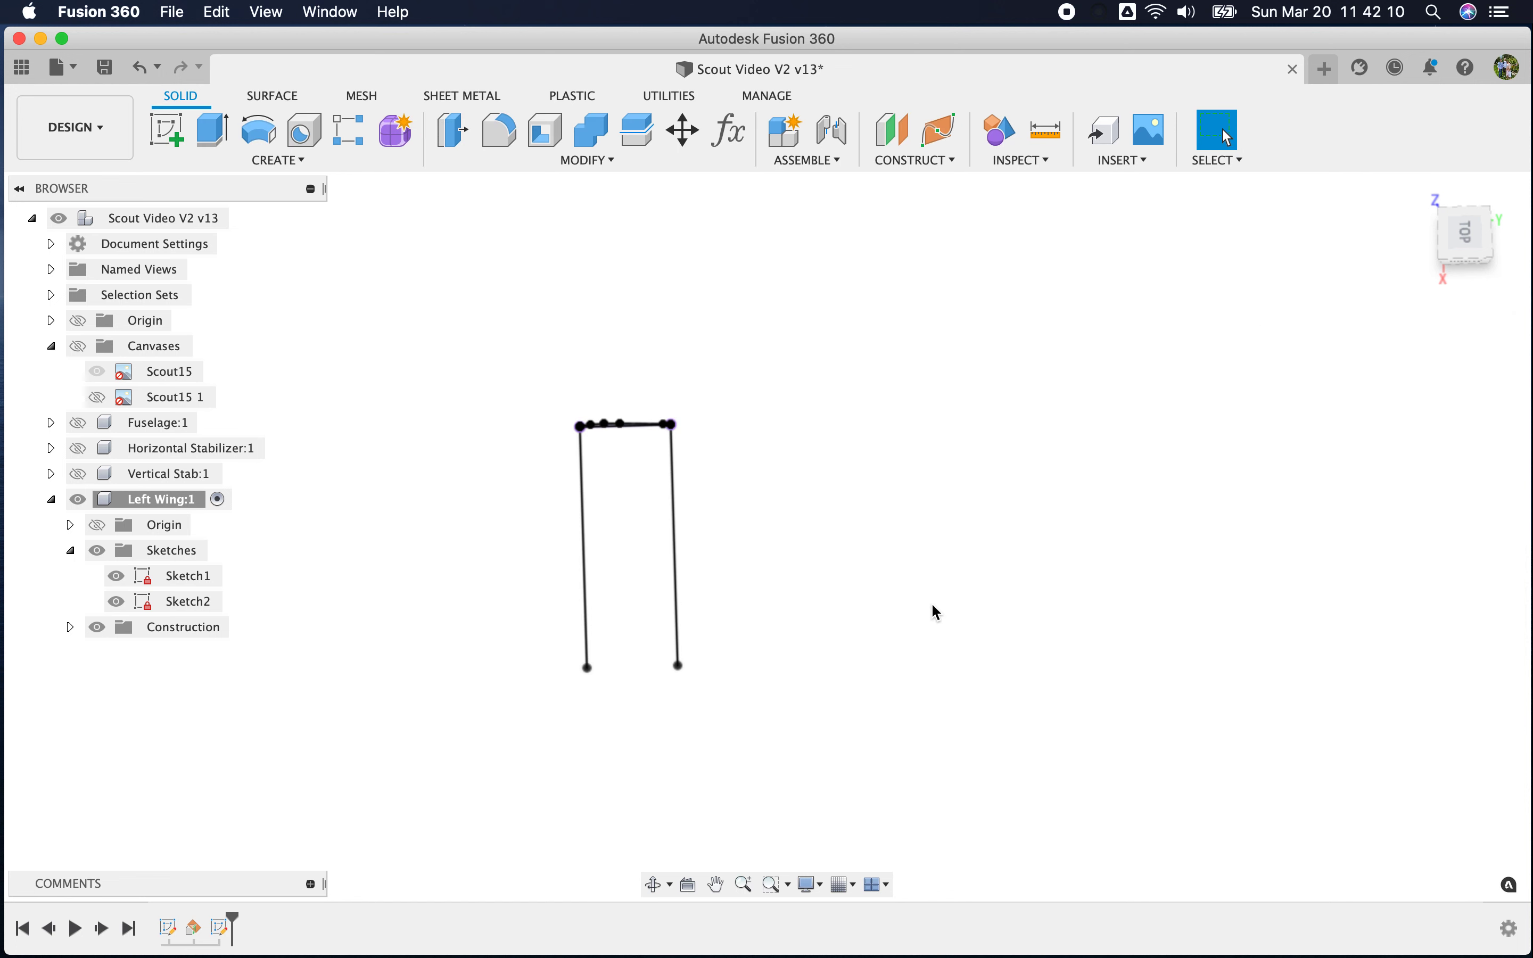
{"action": "mouse_move", "coordinate": [928, 692]}
{"action": "middle_mouse_down", "text": "shift"}
{"action": "mouse_move", "coordinate": [913, 674]}
{"action": "mouse_move", "coordinate": [965, 591]}
{"action": "middle_mouse_up", "text": "shift"}
{"action": "left_click", "coordinate": [271, 163]}
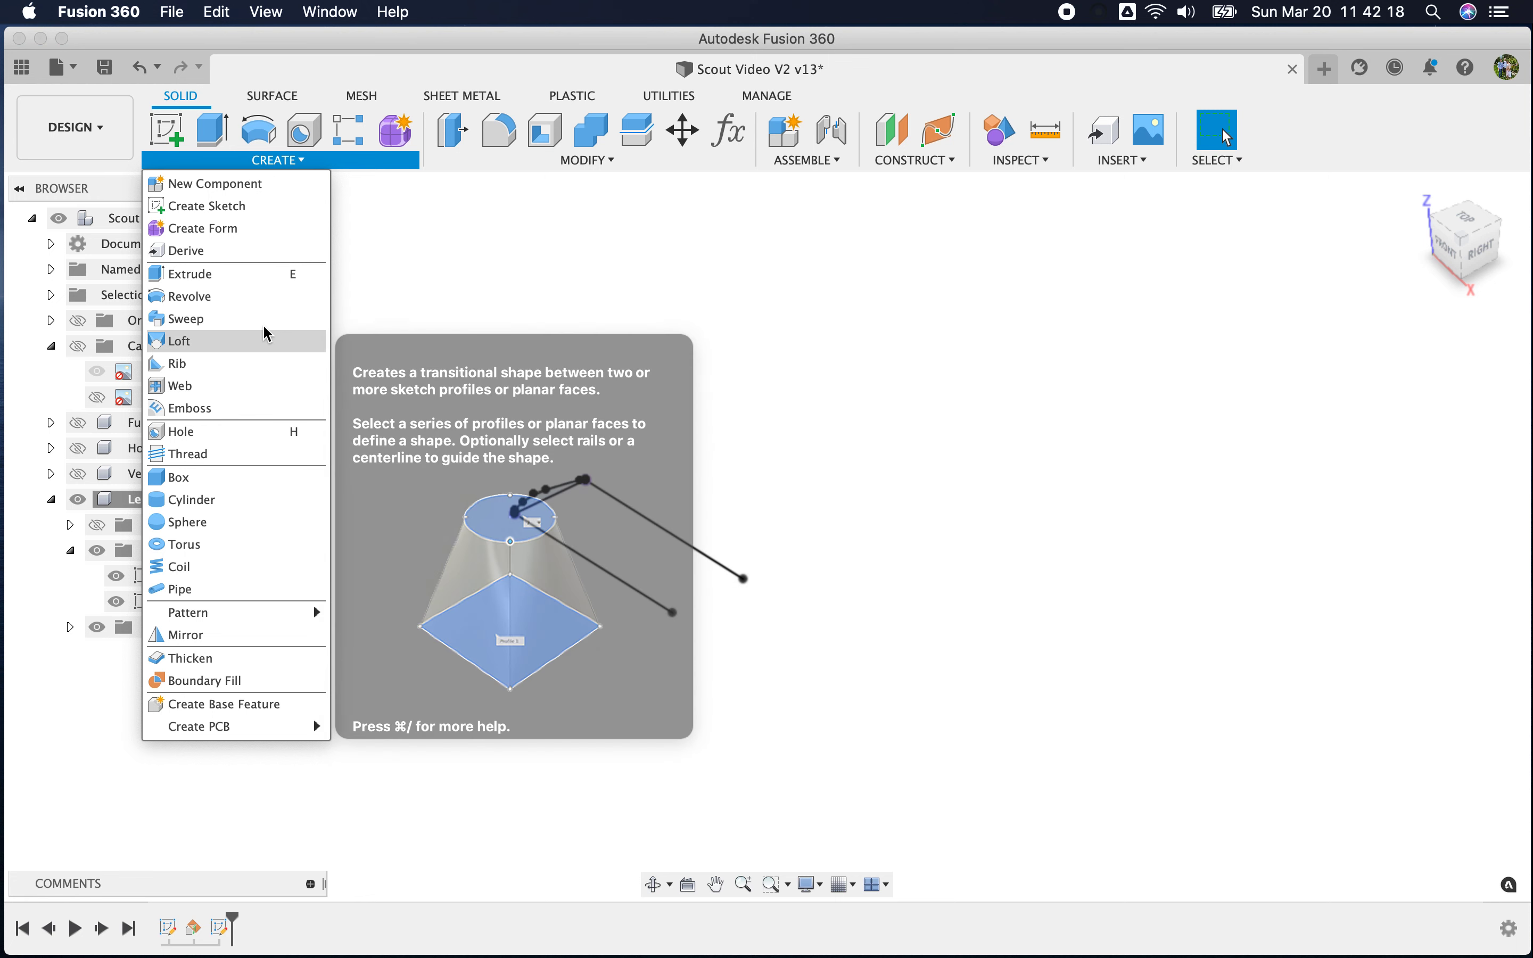
{"action": "left_click", "coordinate": [262, 319]}
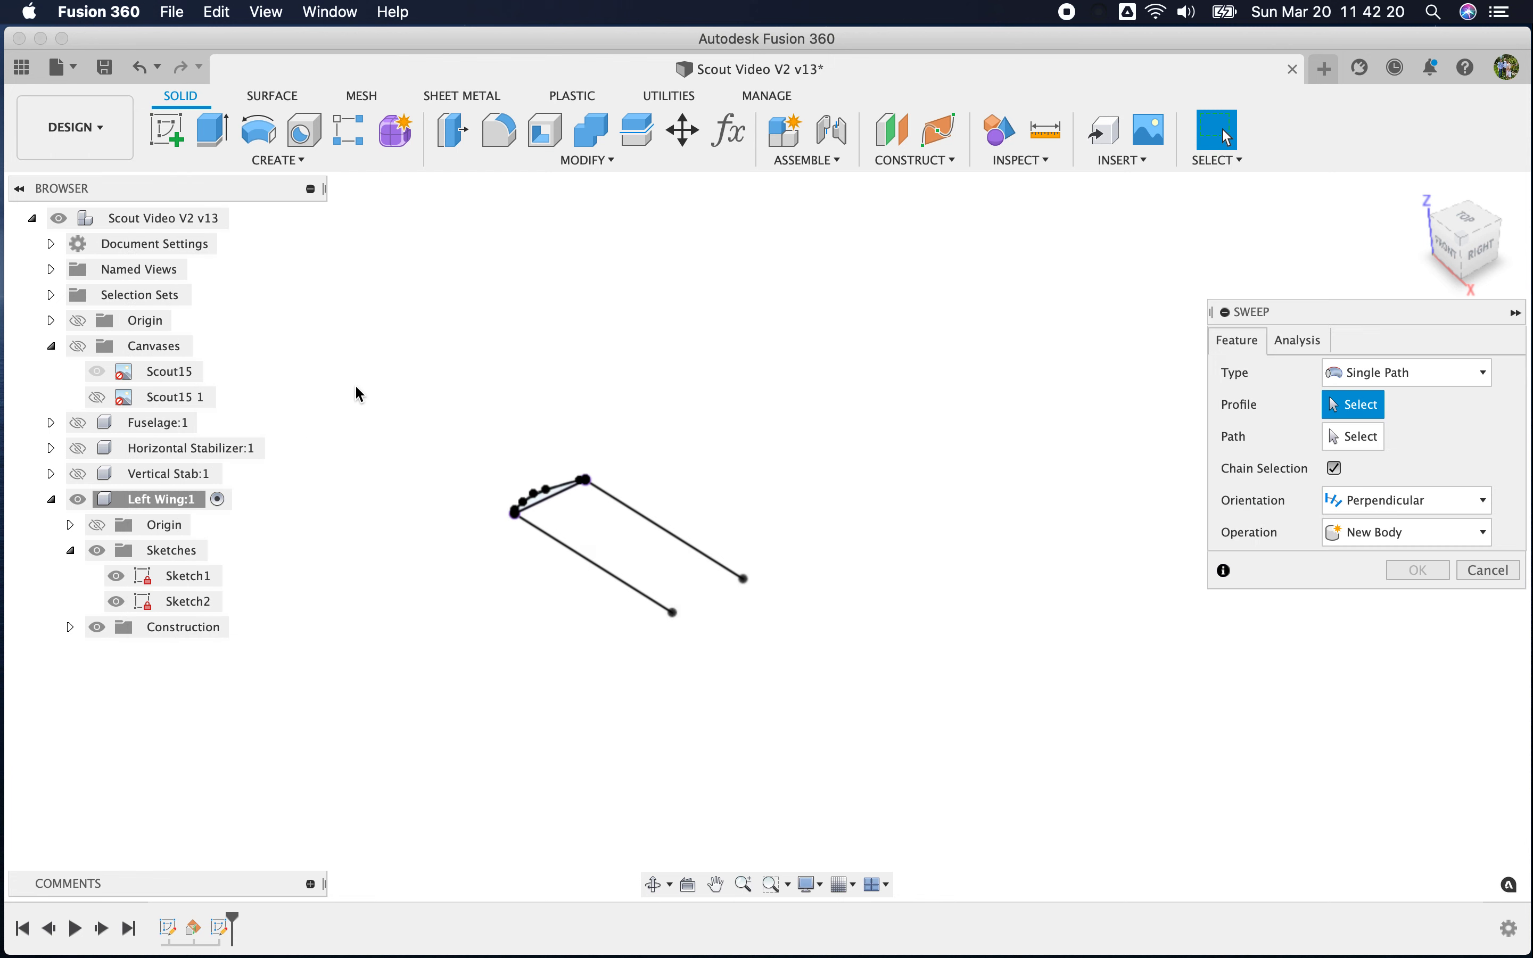
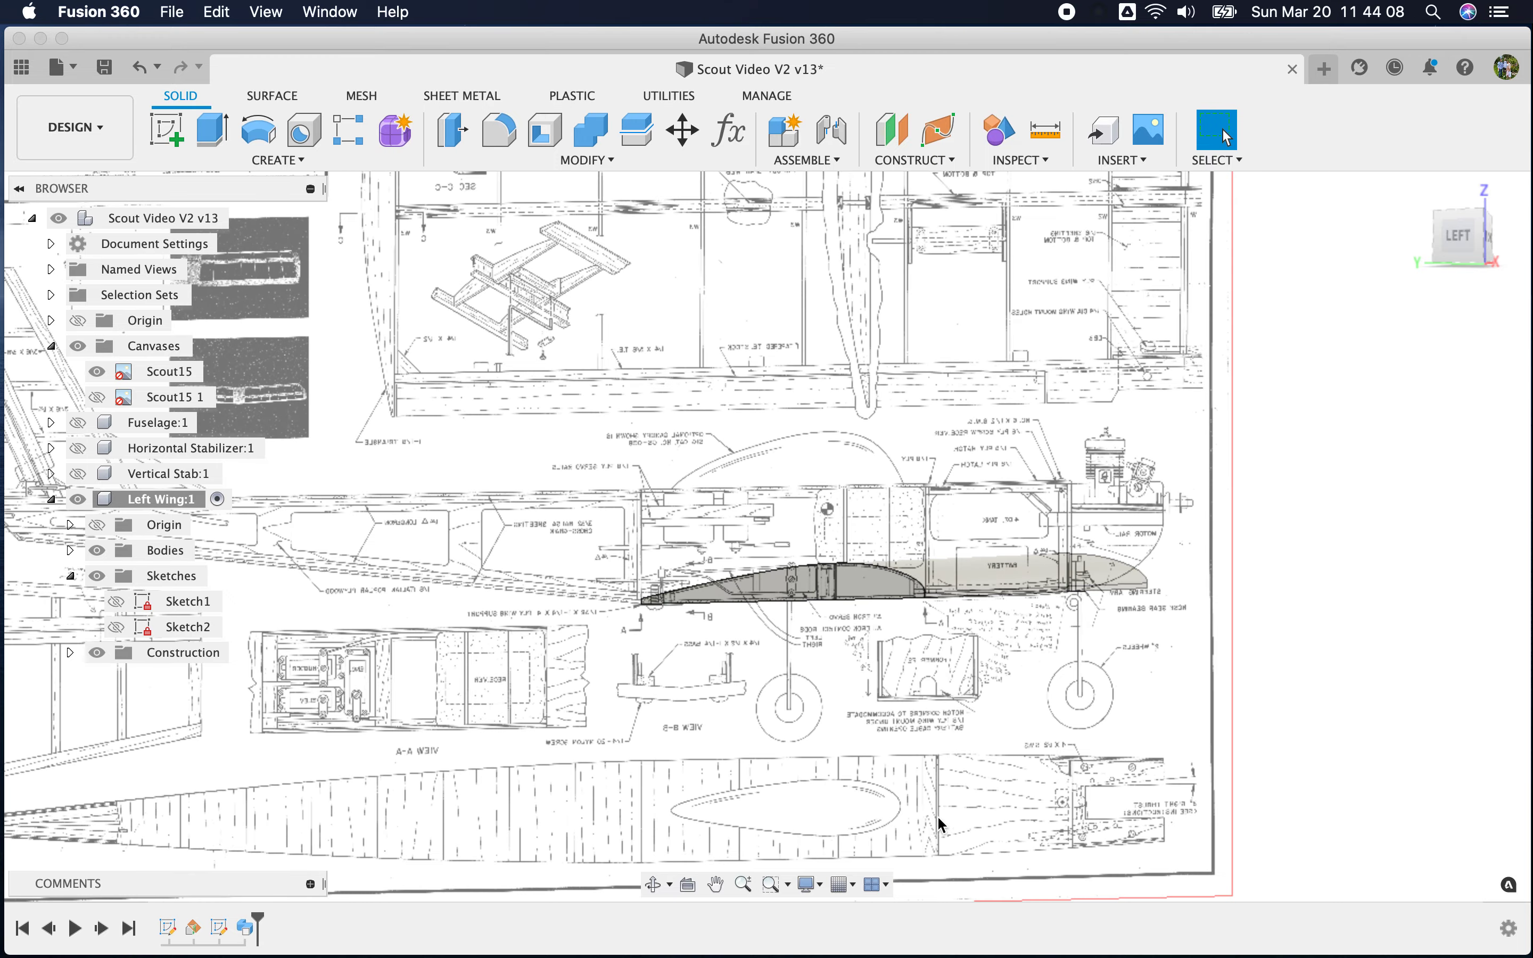
Examine the wing plan and the airfoil's nose in the side view of the canvas for the leading-edge stock size
{"action": "left_click", "coordinate": [1463, 240]}
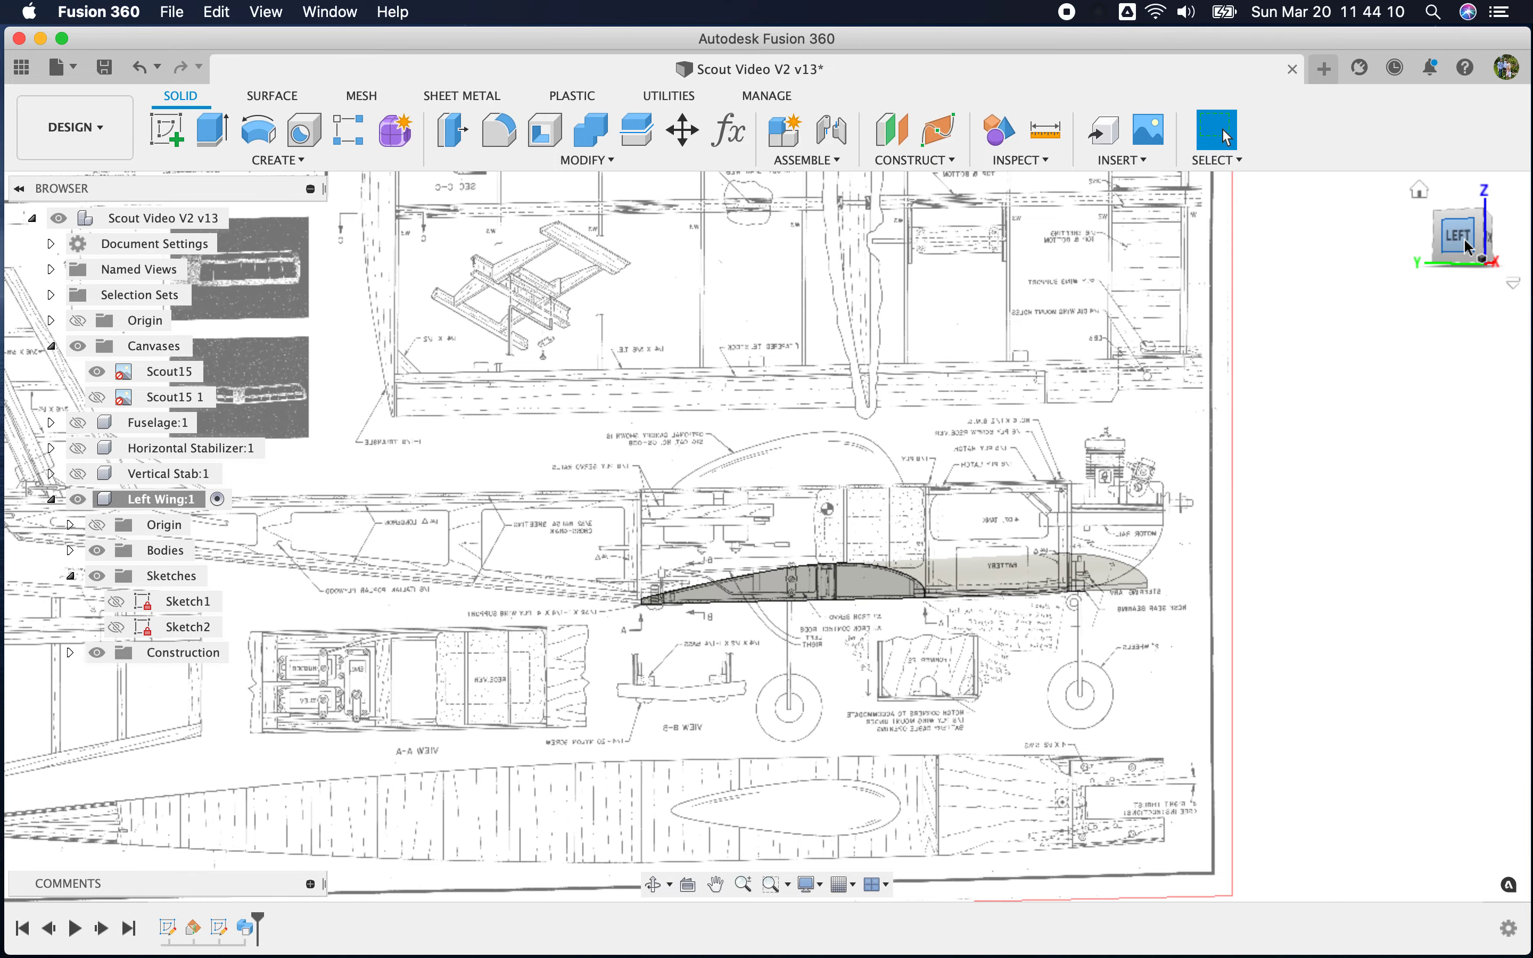
{"action": "left_click_drag", "start_coordinate": [1464, 237], "coordinate": [1409, 256]}
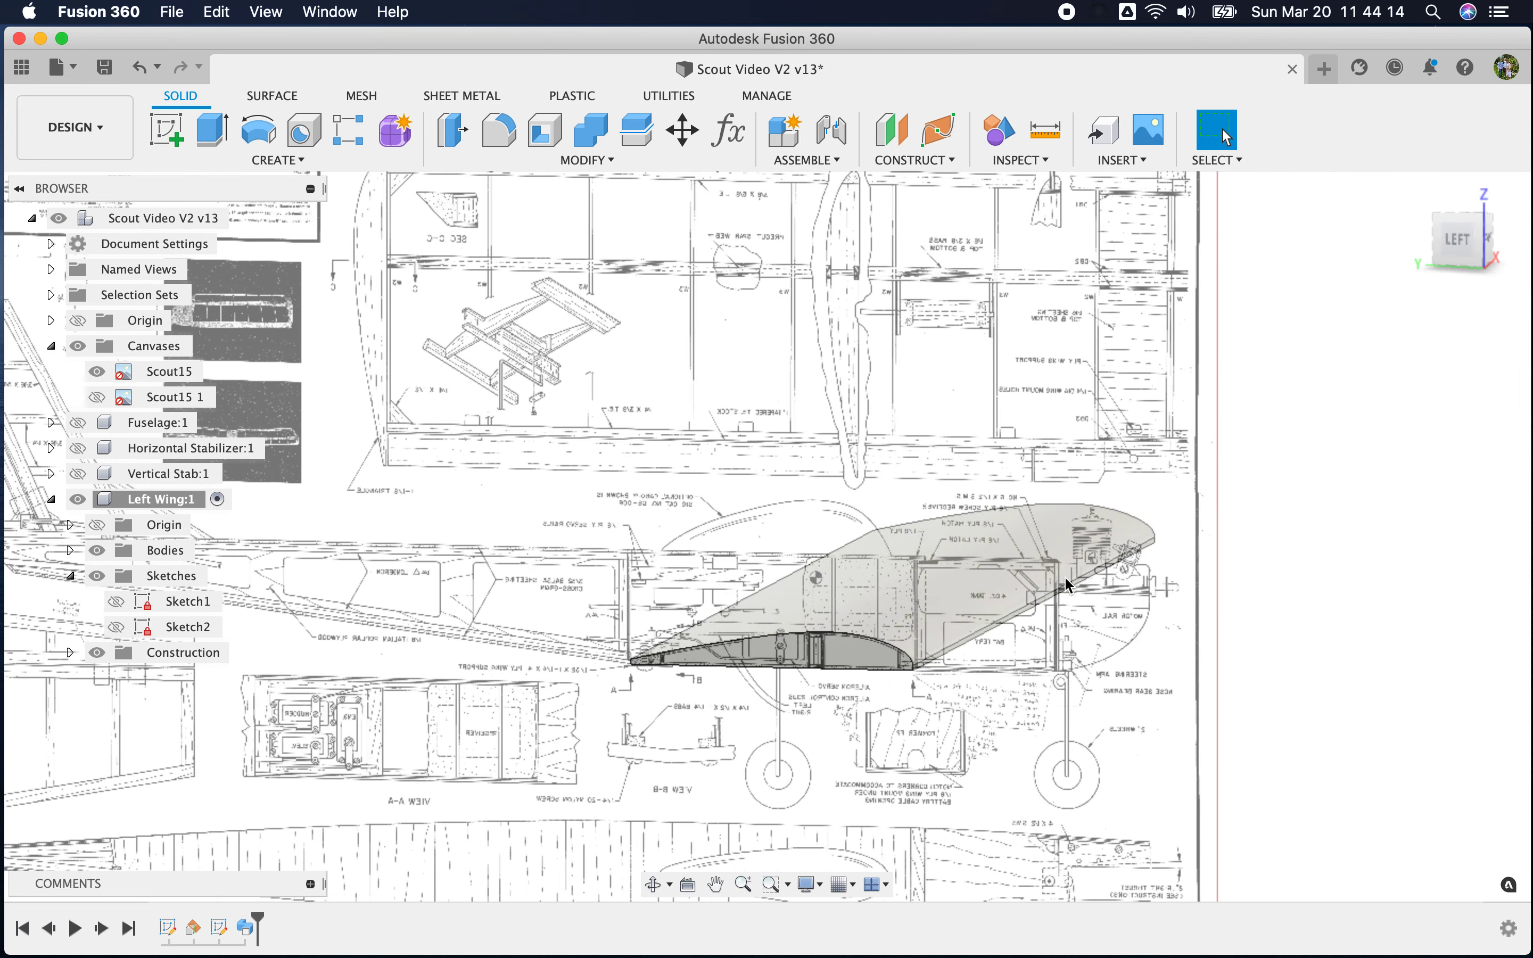
{"action": "left_click", "coordinate": [1463, 245]}
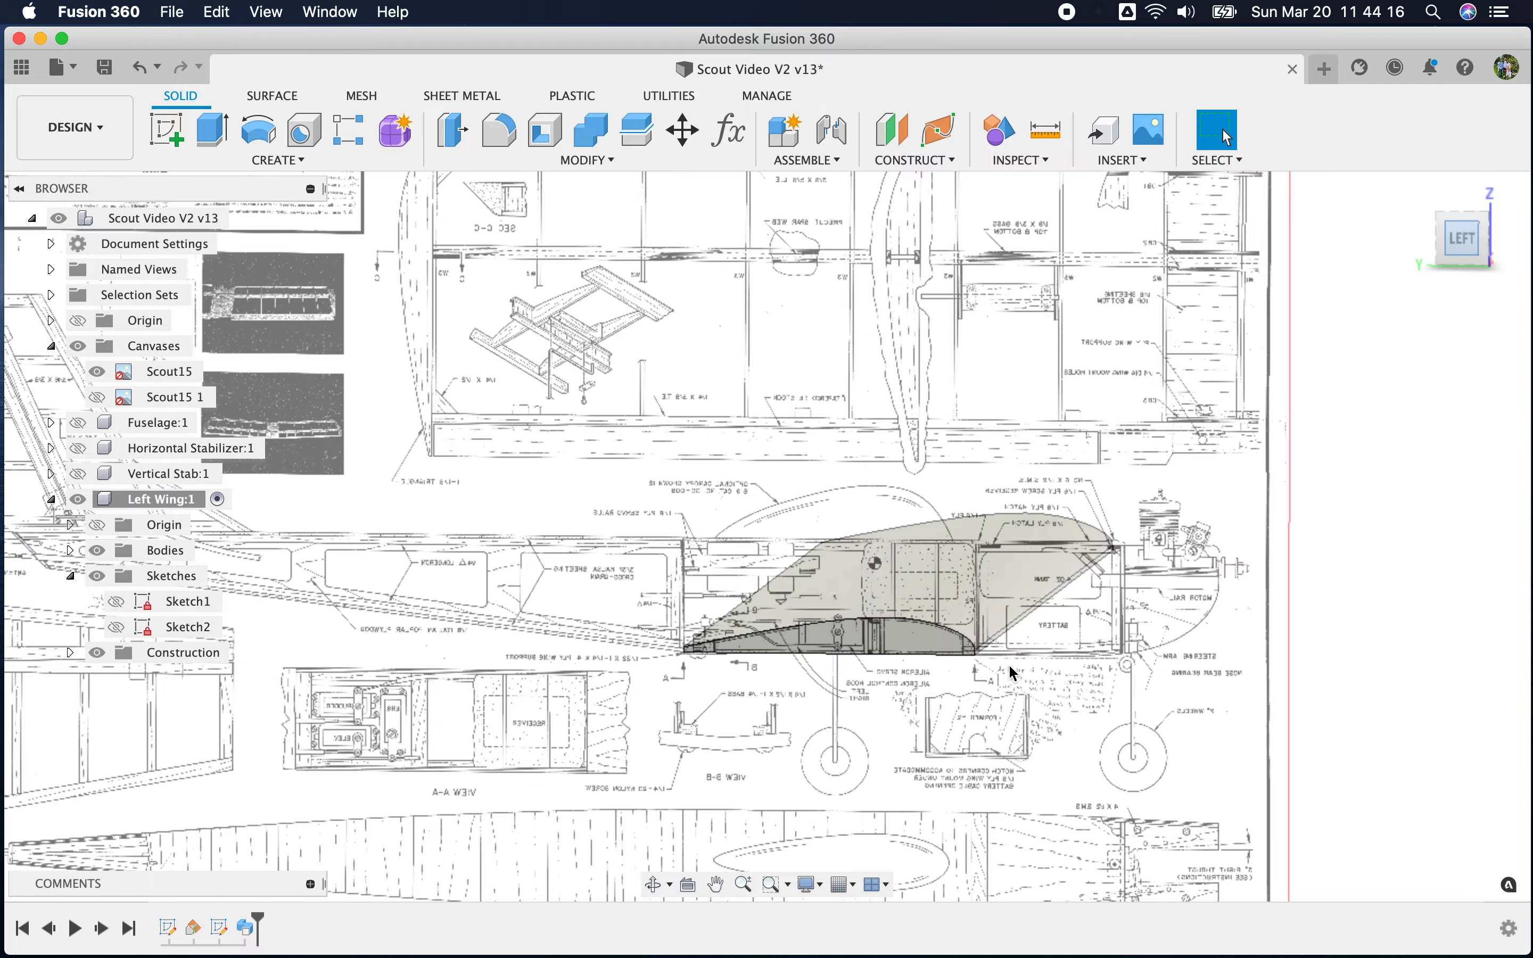
{"action": "scroll", "coordinate": [1014, 609], "scroll_direction": "up", "scroll_amount": 5}
{"action": "scroll", "coordinate": [1082, 665], "scroll_direction": "up", "scroll_amount": 8}
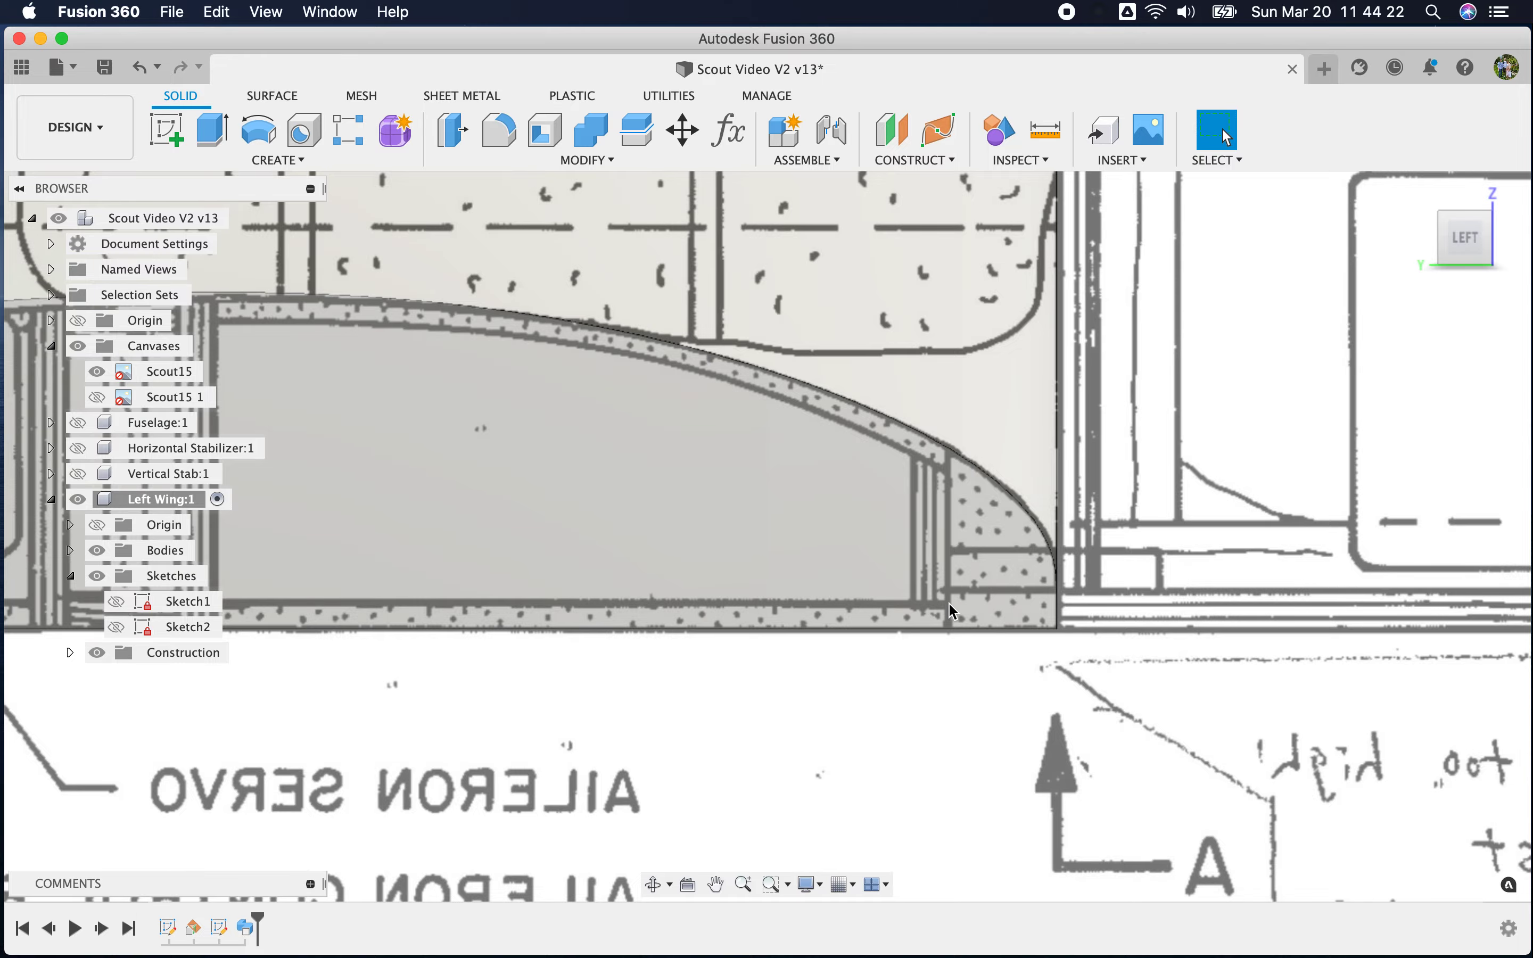
{"action": "scroll", "coordinate": [950, 610], "scroll_direction": "down", "scroll_amount": 10}
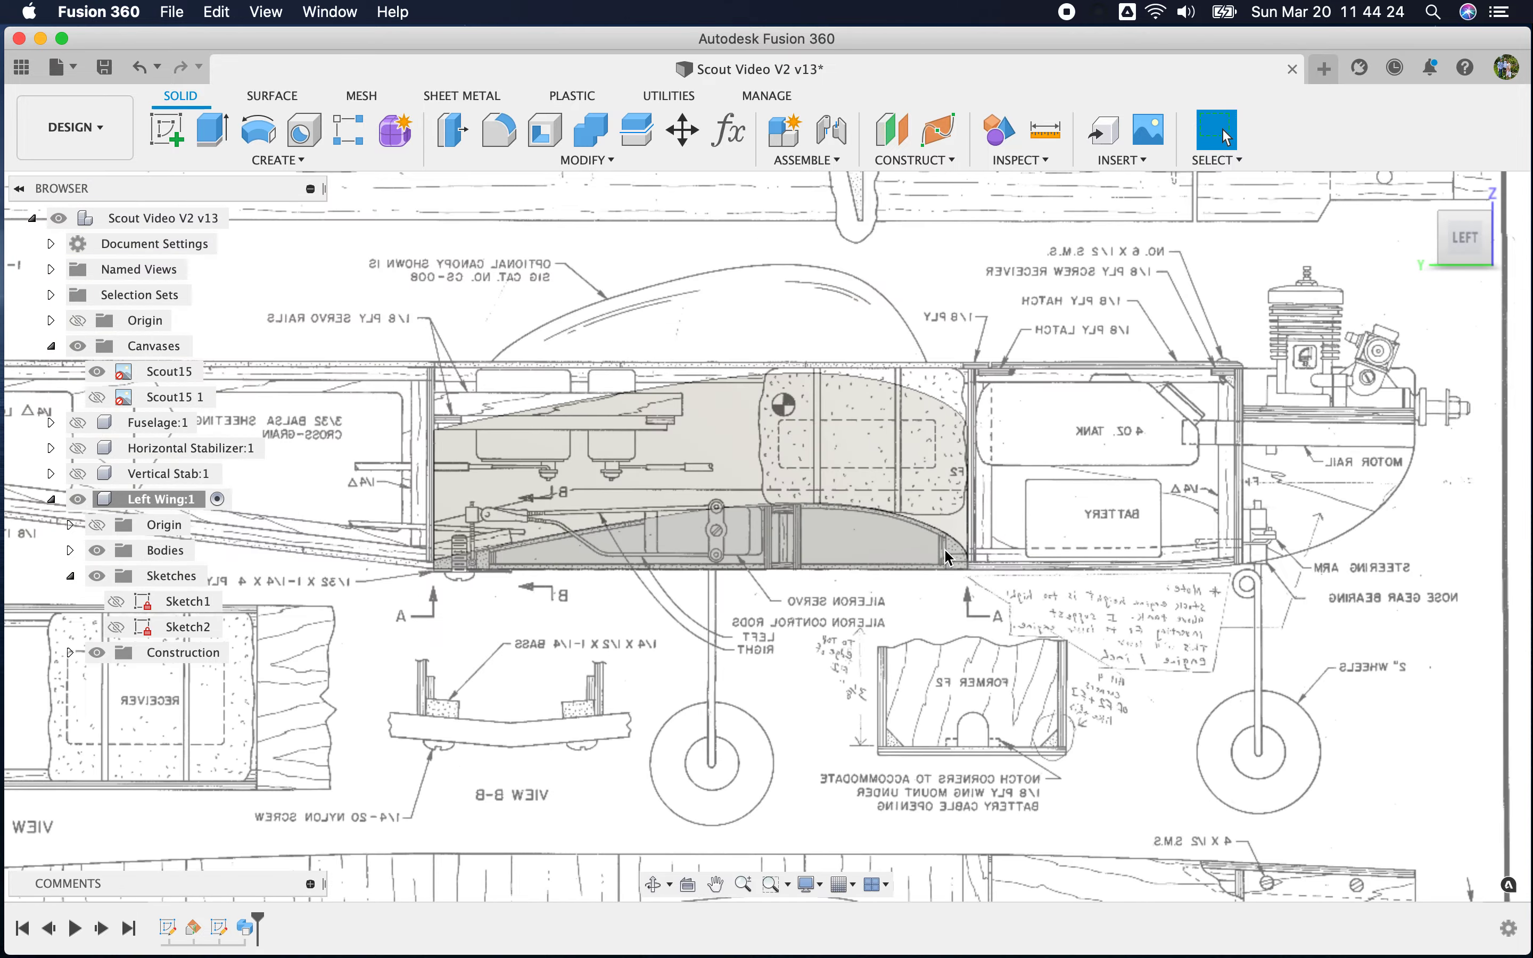
{"action": "scroll", "coordinate": [773, 675], "scroll_direction": "down", "scroll_amount": 3}
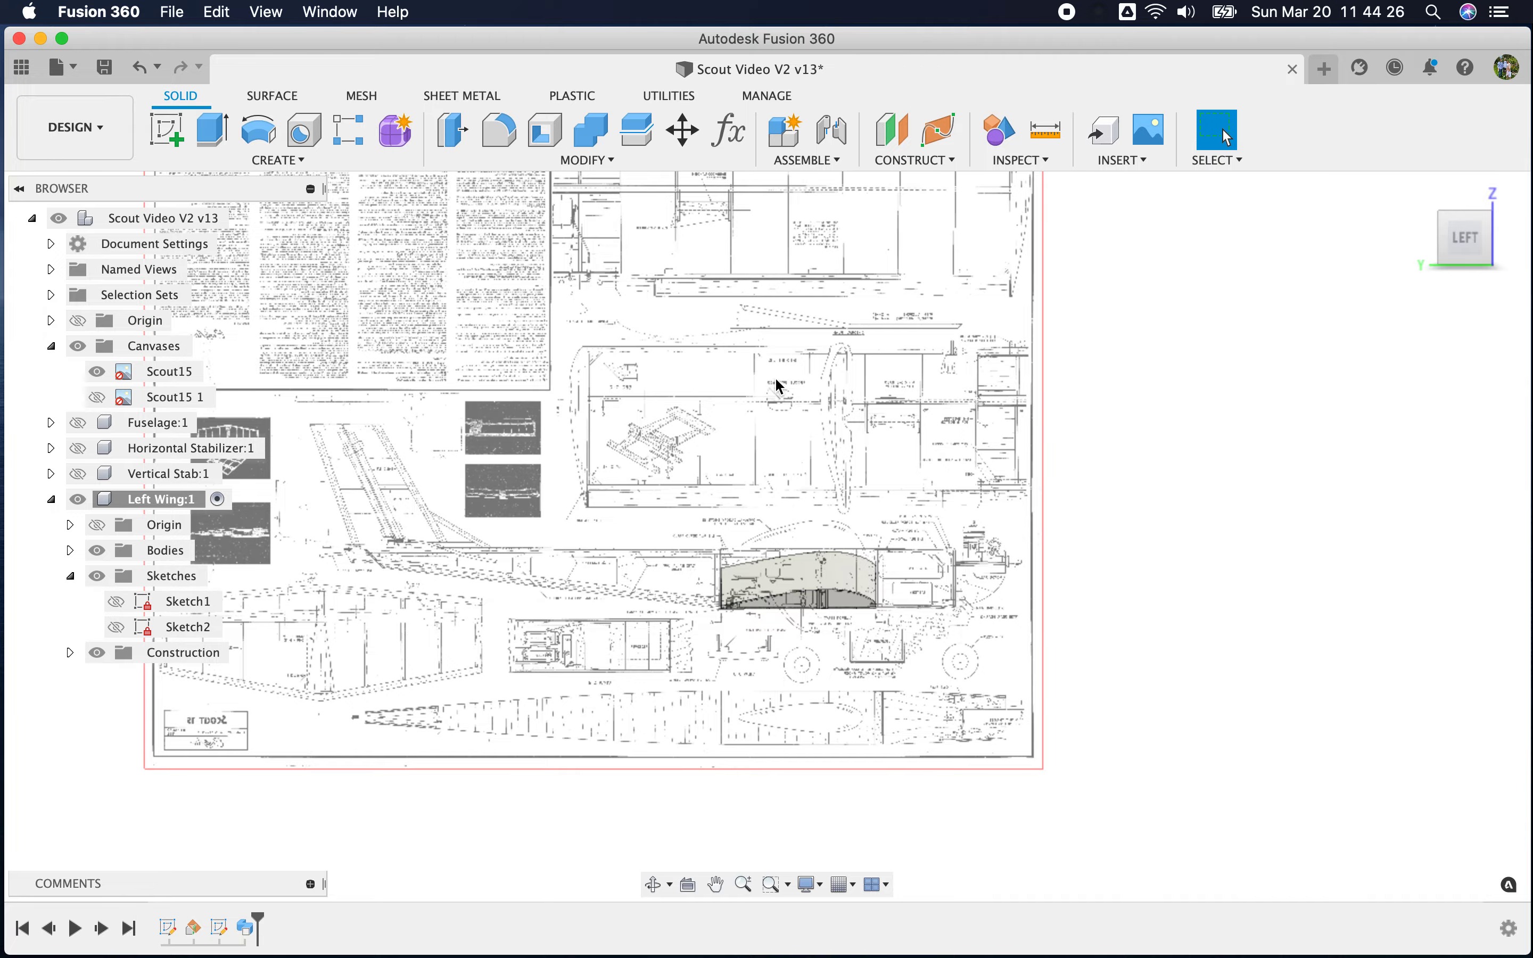
{"action": "scroll", "coordinate": [716, 341], "scroll_direction": "up", "scroll_amount": 10}
{"action": "scroll", "coordinate": [799, 425], "scroll_direction": "up", "scroll_amount": 3}
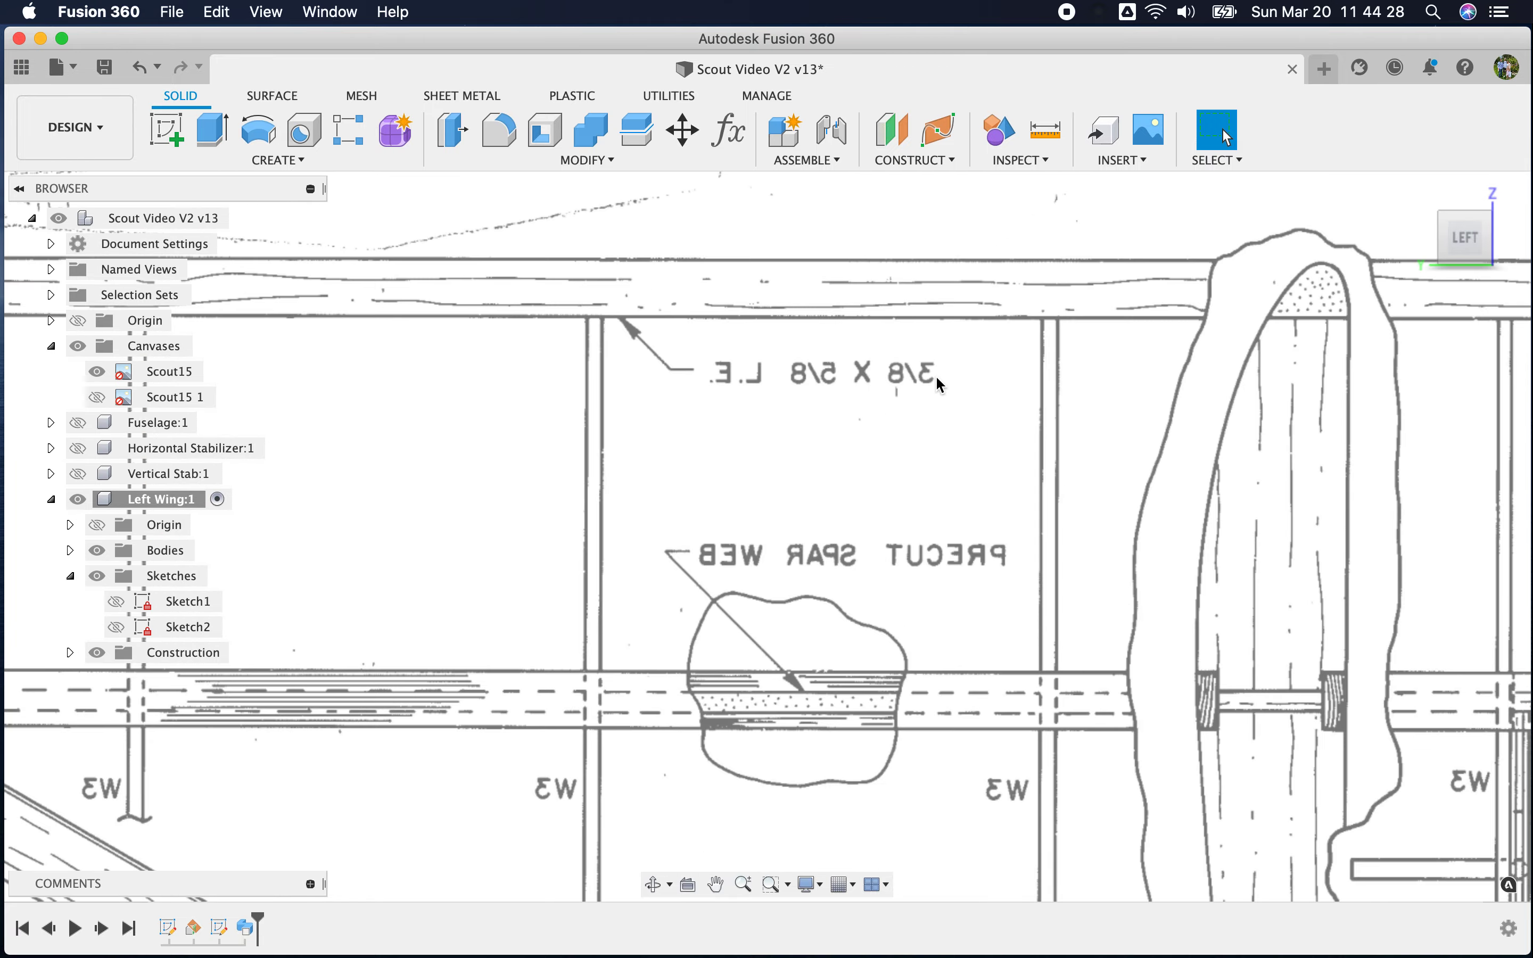
{"action": "scroll", "coordinate": [747, 407], "scroll_direction": "down", "scroll_amount": 8}
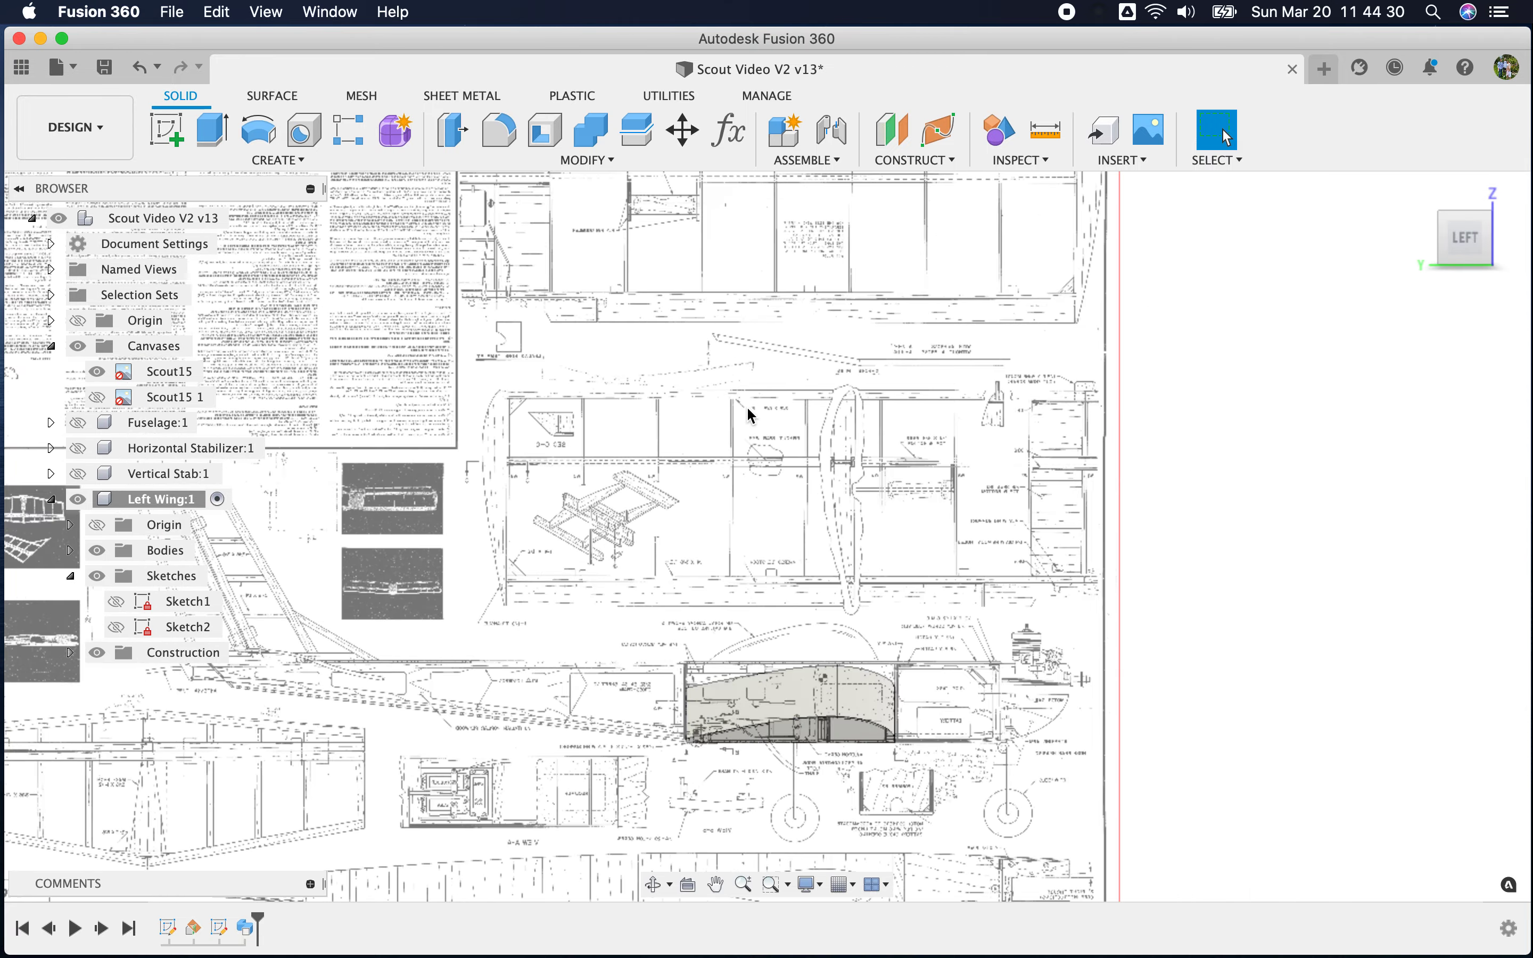
{"action": "scroll", "coordinate": [831, 618], "scroll_direction": "up", "scroll_amount": 10}
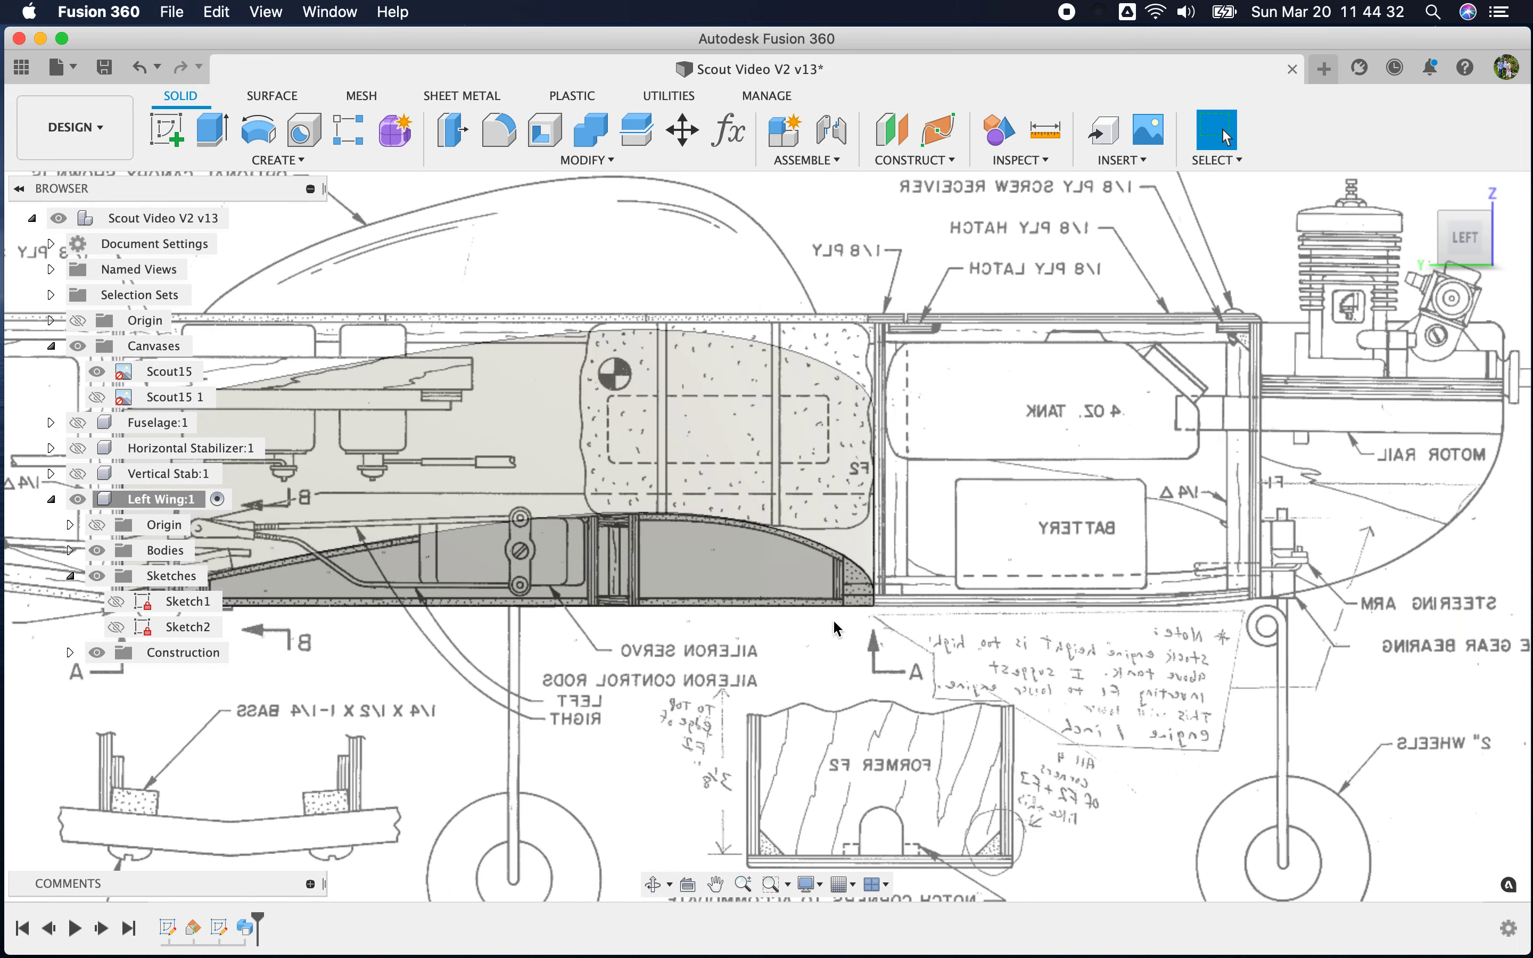
{"action": "scroll", "coordinate": [825, 604], "scroll_direction": "up", "scroll_amount": 3}
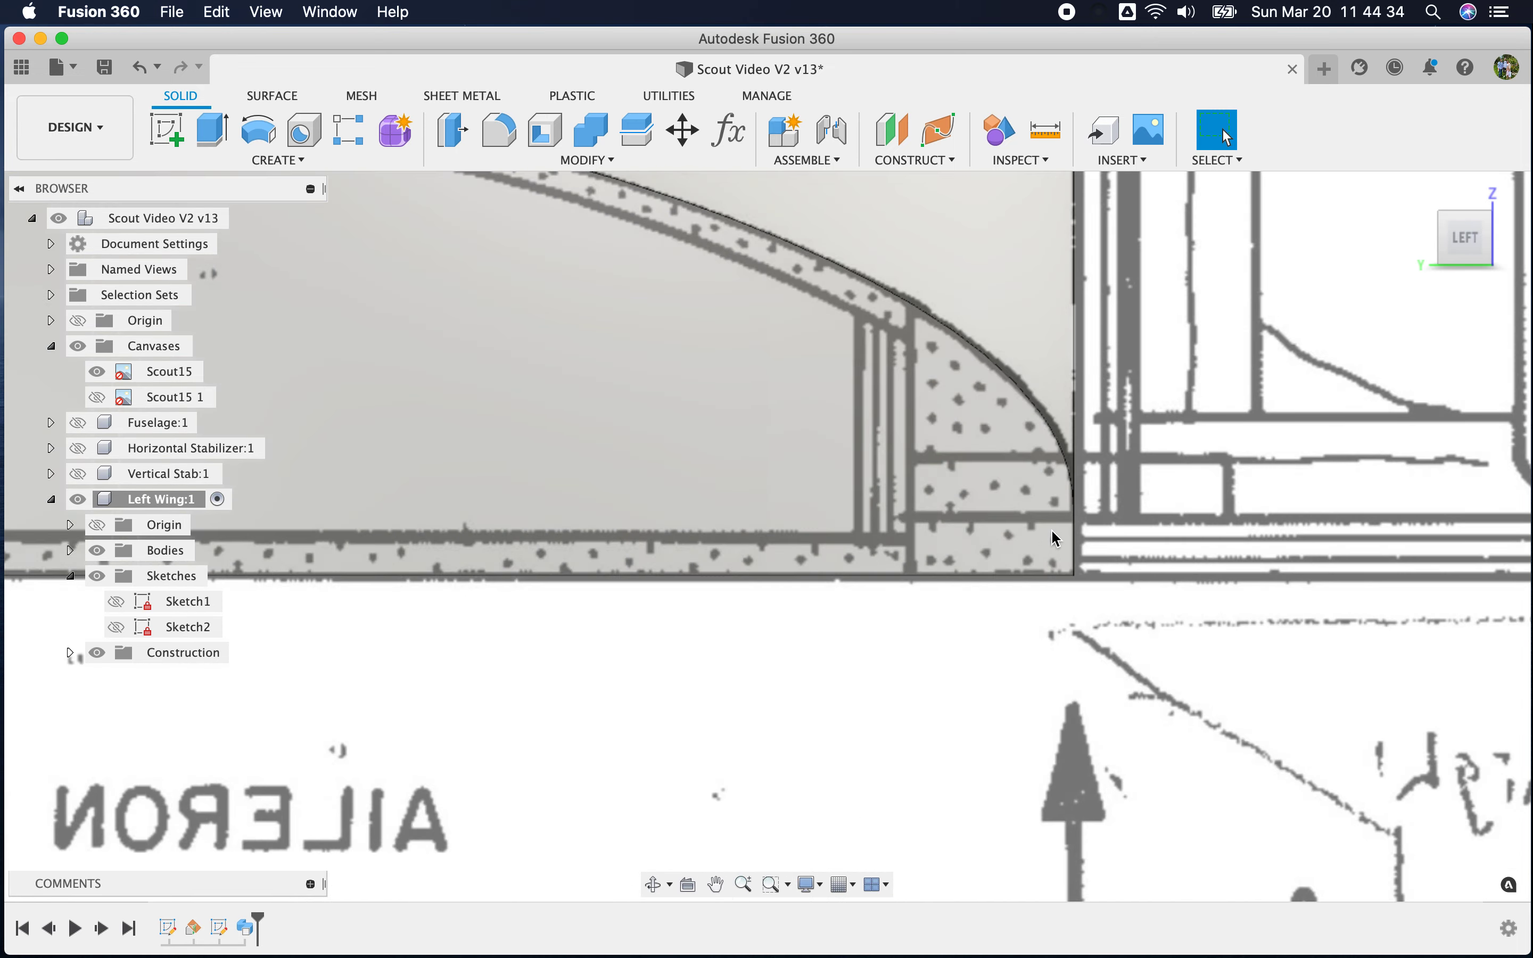
Start a new sketch on the airfoil-shaped end face of the wing body
{"action": "left_click", "coordinate": [180, 134]}
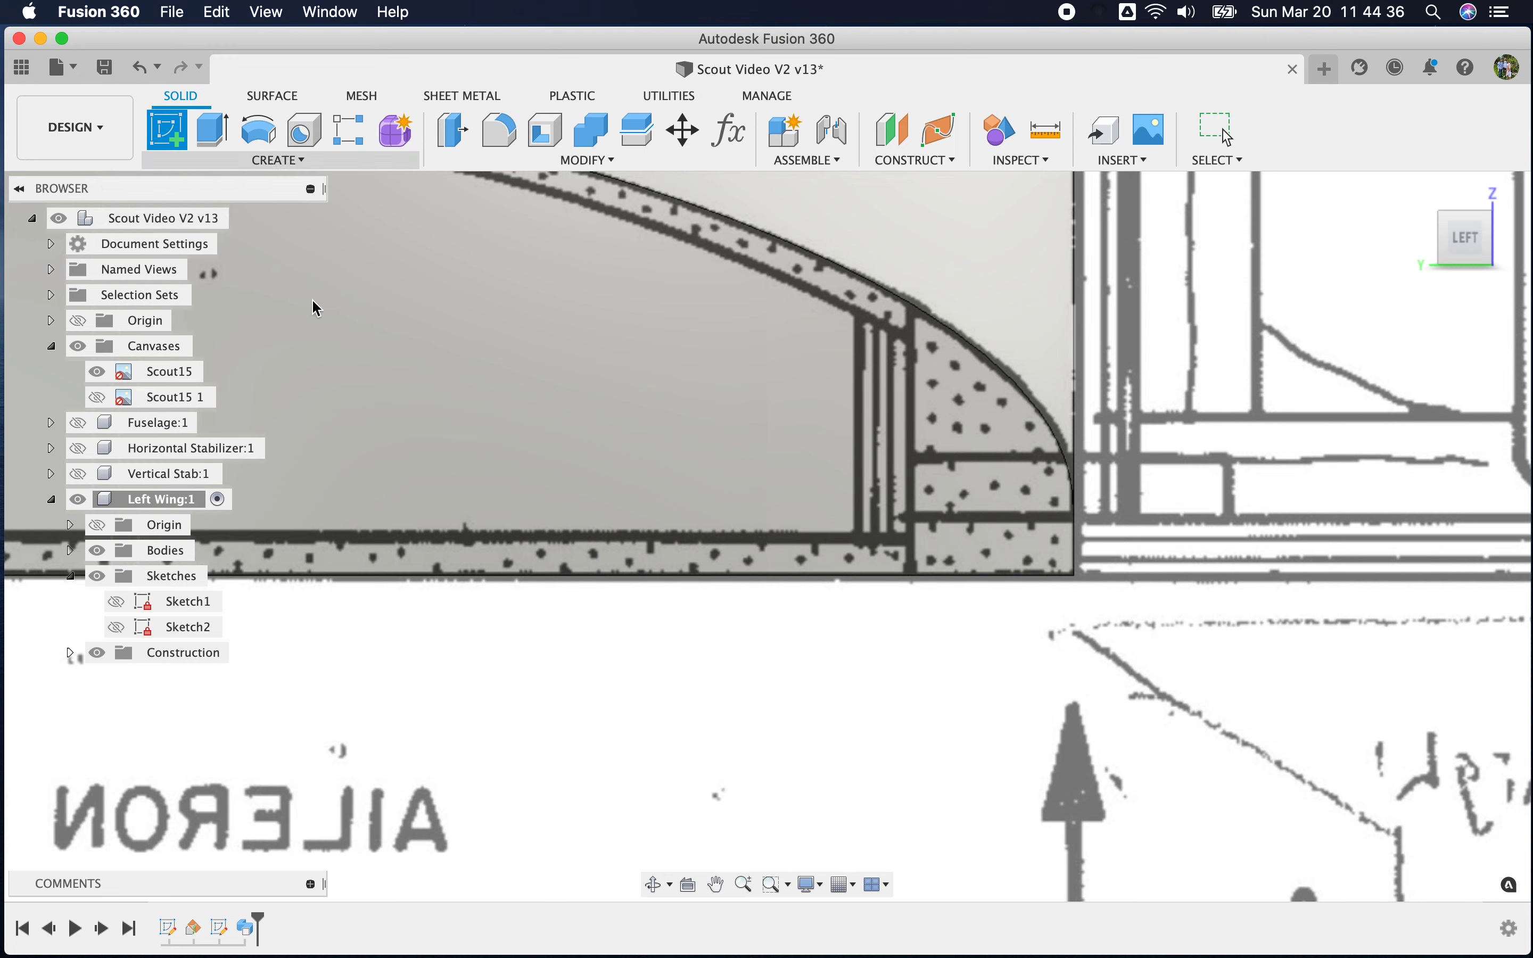
{"action": "left_click", "coordinate": [534, 389]}
{"action": "middle_click_drag", "start_coordinate": [534, 389], "coordinate": [767, 538]}
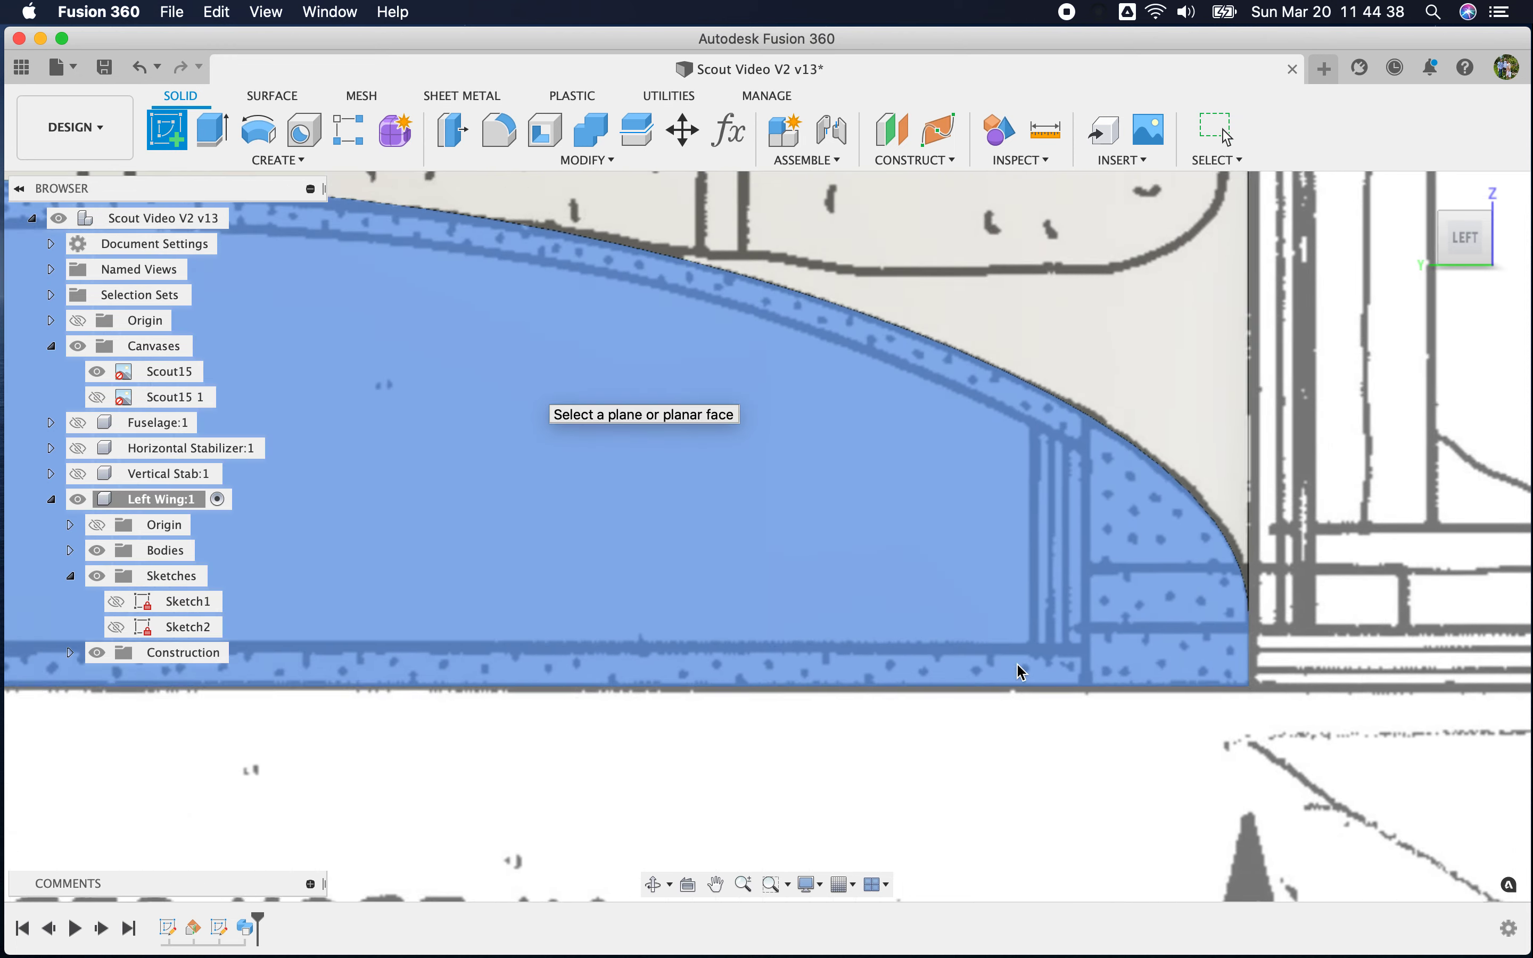
{"action": "left_click", "coordinate": [1023, 674]}
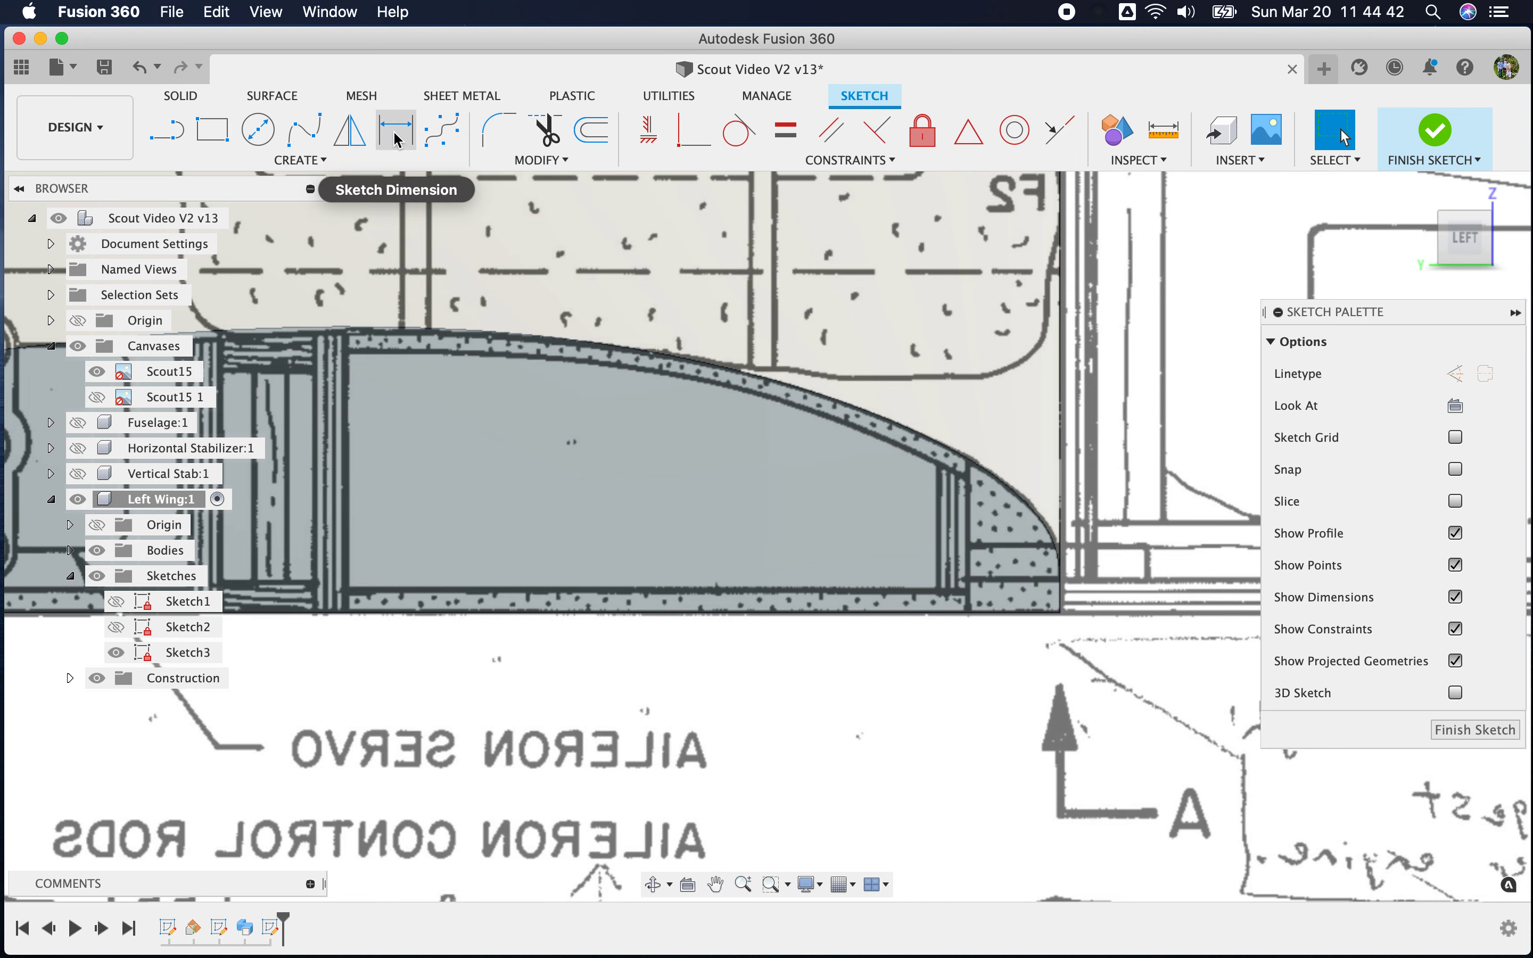
{"action": "left_click", "coordinate": [393, 150]}
{"action": "scroll", "coordinate": [1053, 589], "scroll_direction": "up", "scroll_amount": 4}
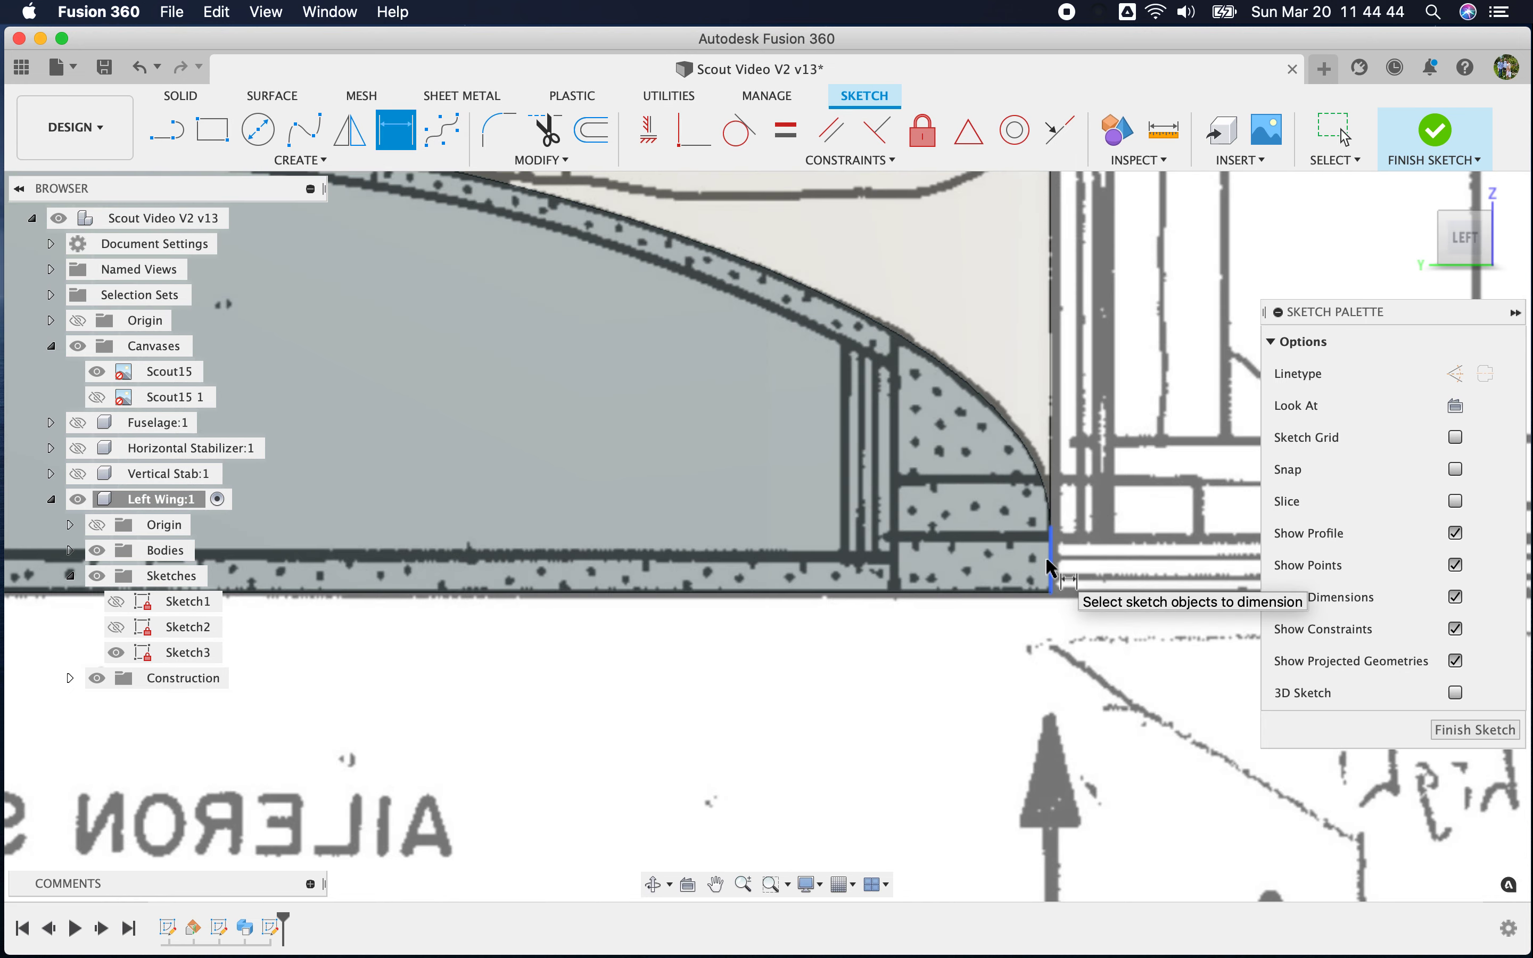
{"action": "left_click", "coordinate": [1053, 588]}
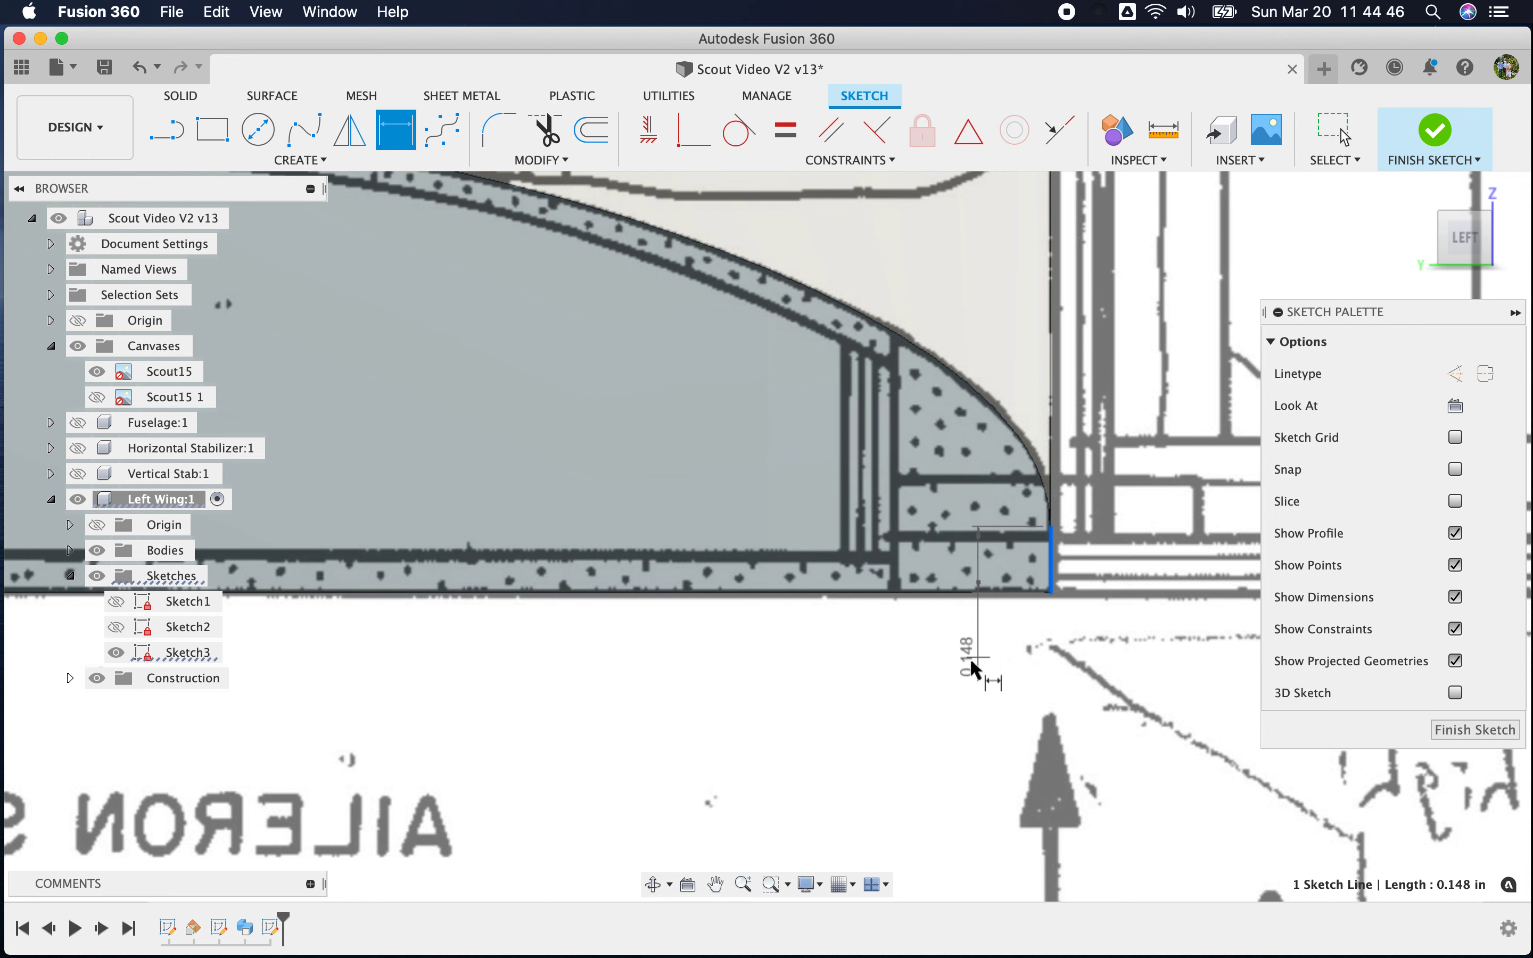
{"action": "key", "text": "Escape"}
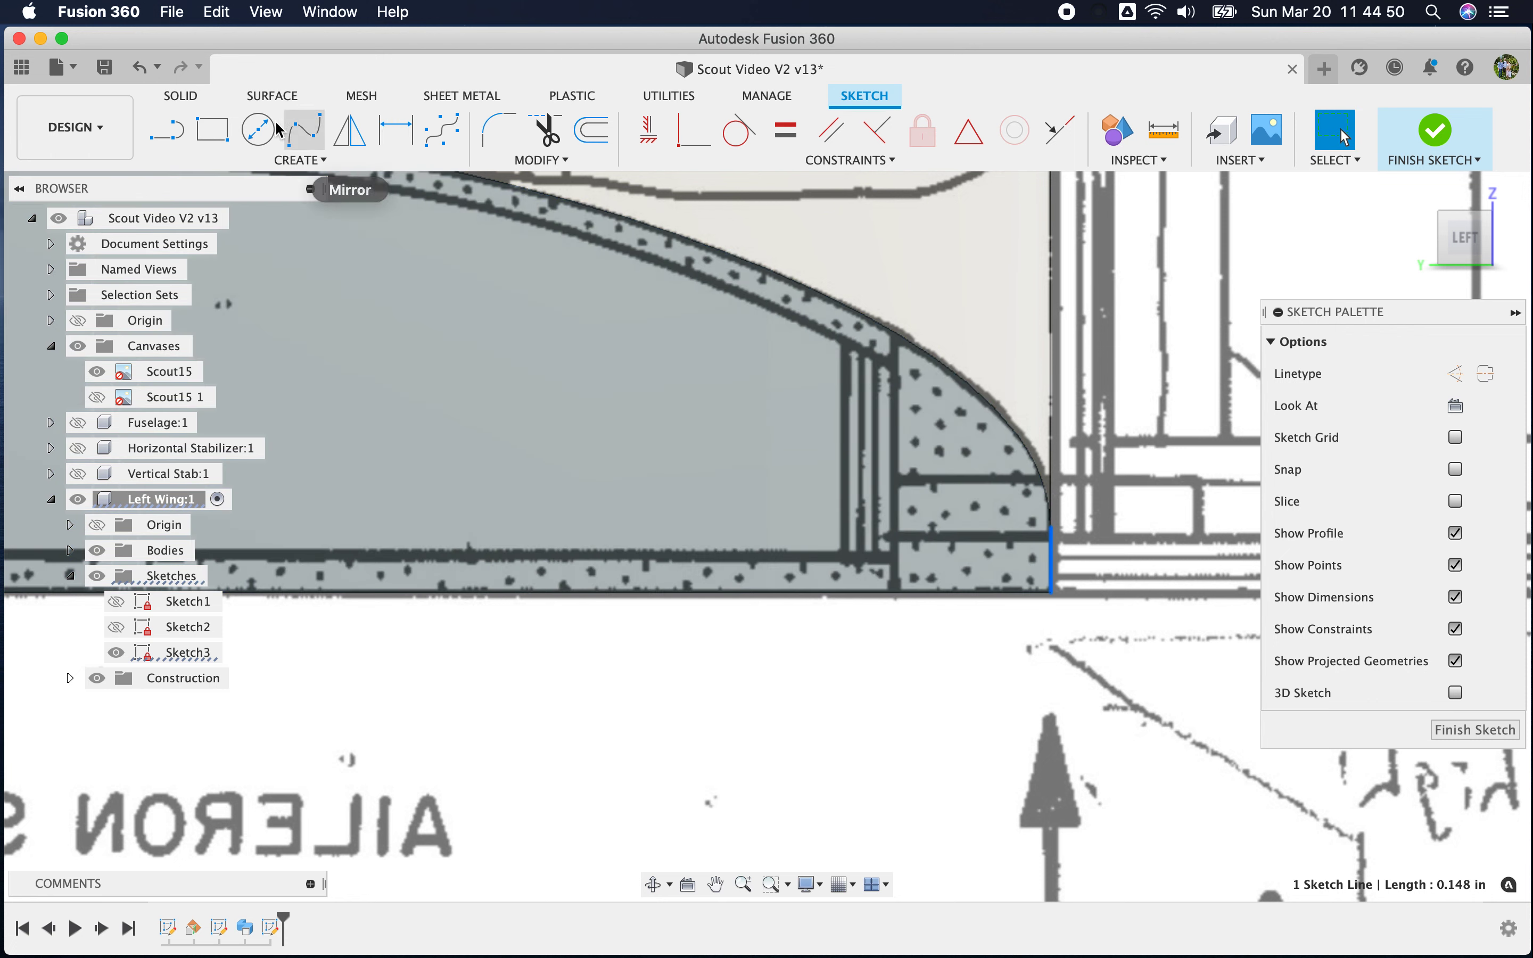
Offset the short vertical leading-edge line of the airfoil by -3/8 in into the profile, with chain selection off
{"action": "left_click", "coordinate": [592, 130]}
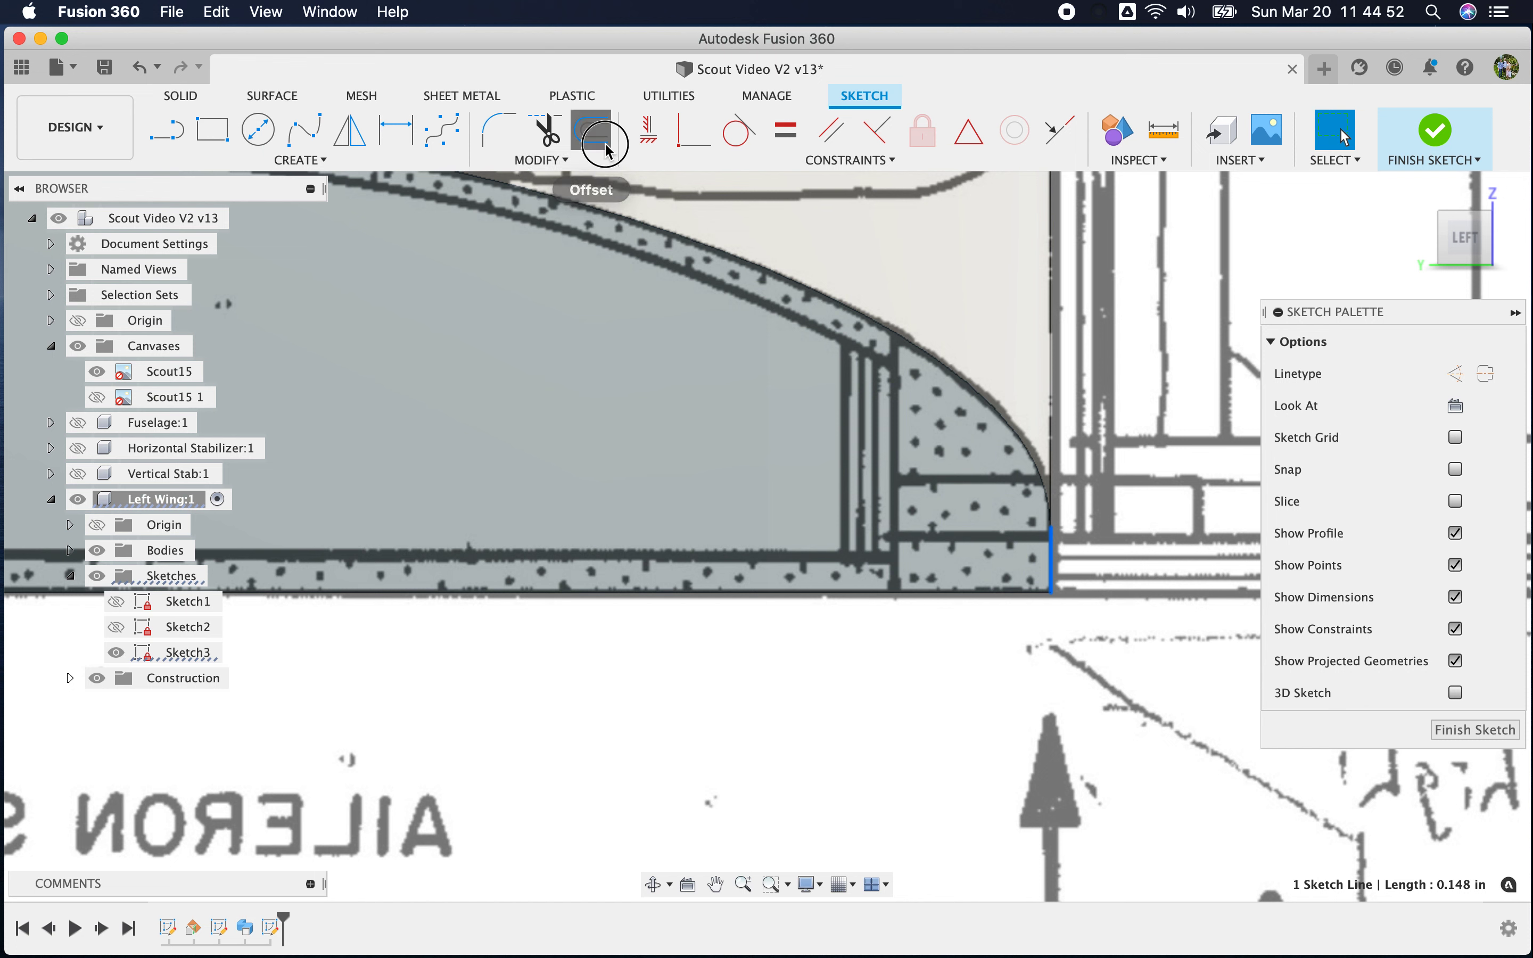
{"action": "left_click_drag", "start_coordinate": [1069, 576], "coordinate": [882, 636]}
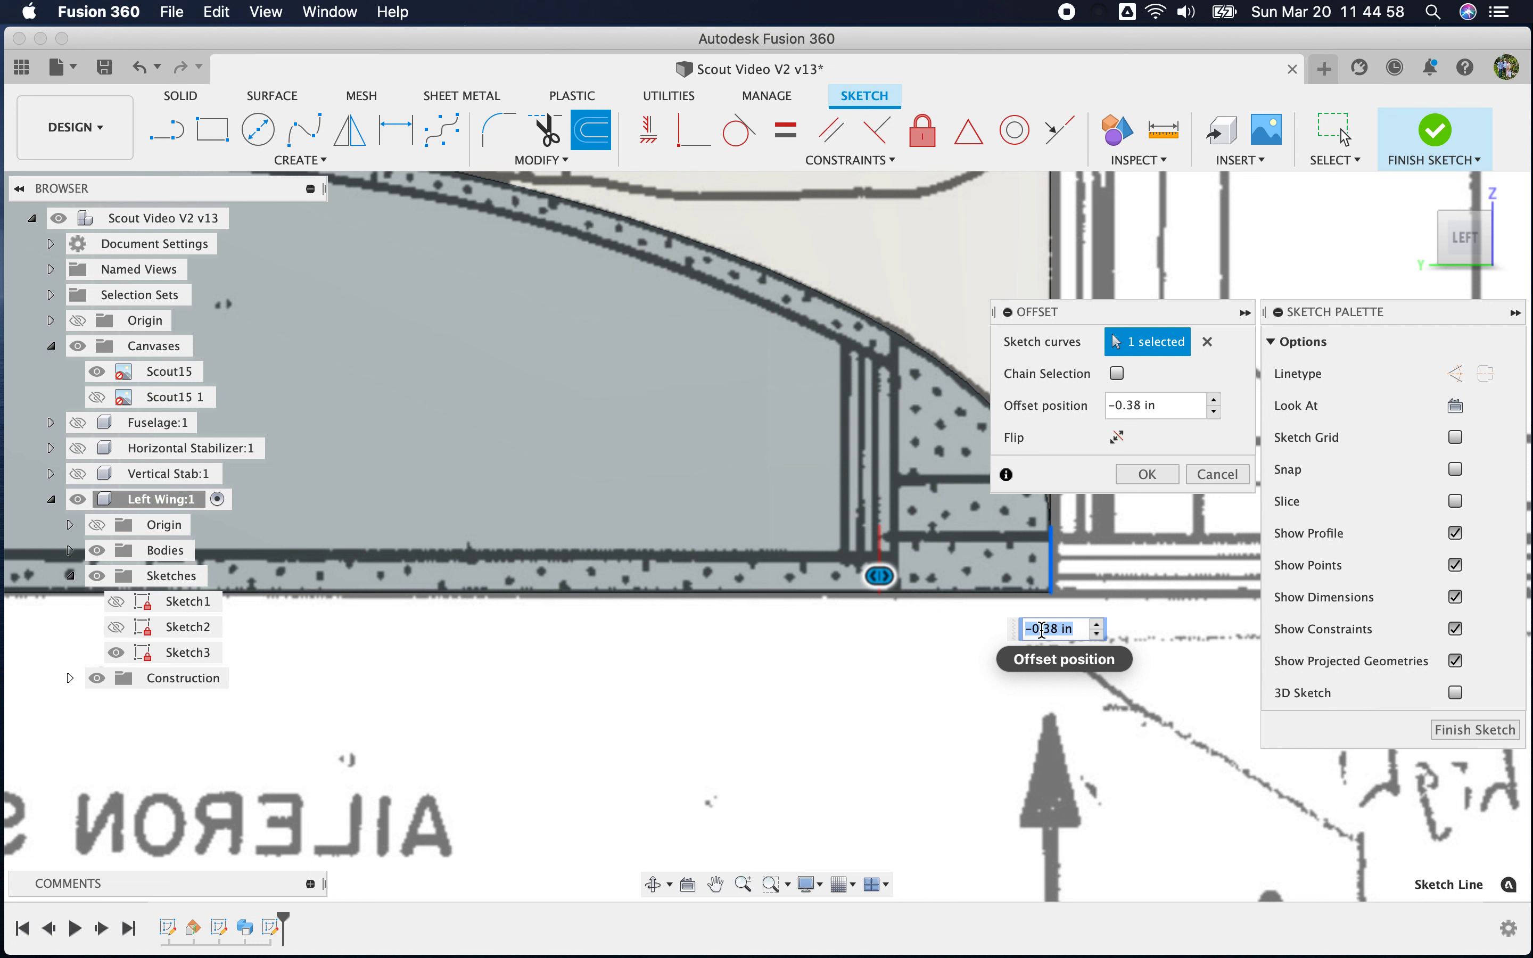
{"action": "type", "text": "-0"}
{"action": "key", "text": "BackSpace"}
{"action": "type", "text": "3/8"}
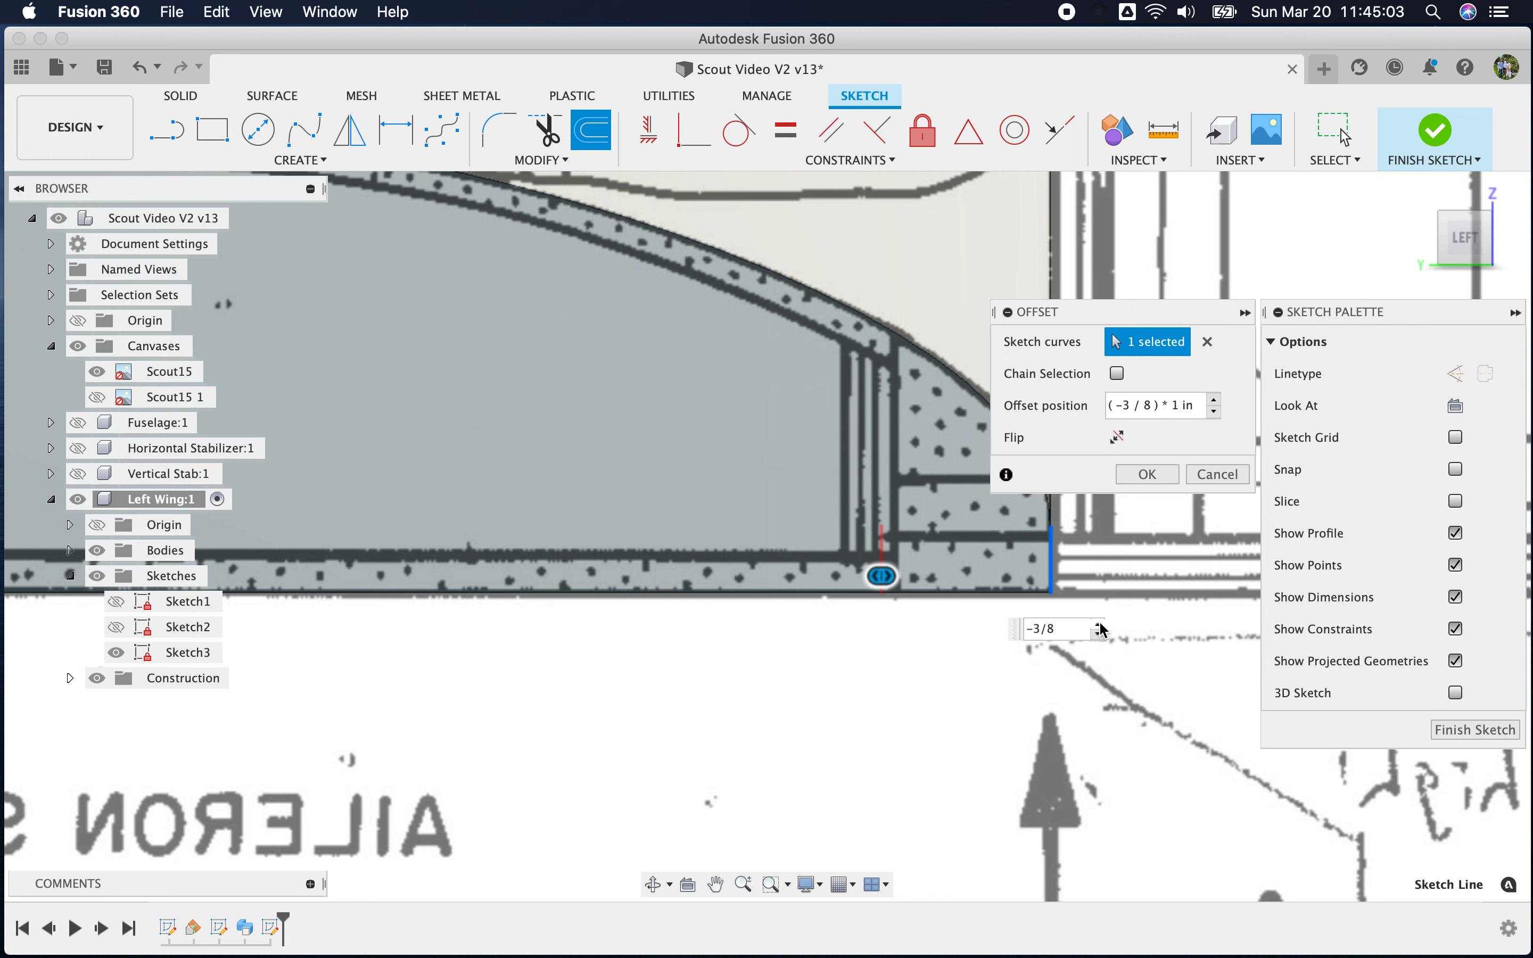
{"action": "left_click", "coordinate": [1148, 475]}
Examine the wing plan and the side view on the canvas for the trailing-edge stock size
{"action": "scroll", "coordinate": [953, 671], "scroll_direction": "down", "scroll_amount": 10}
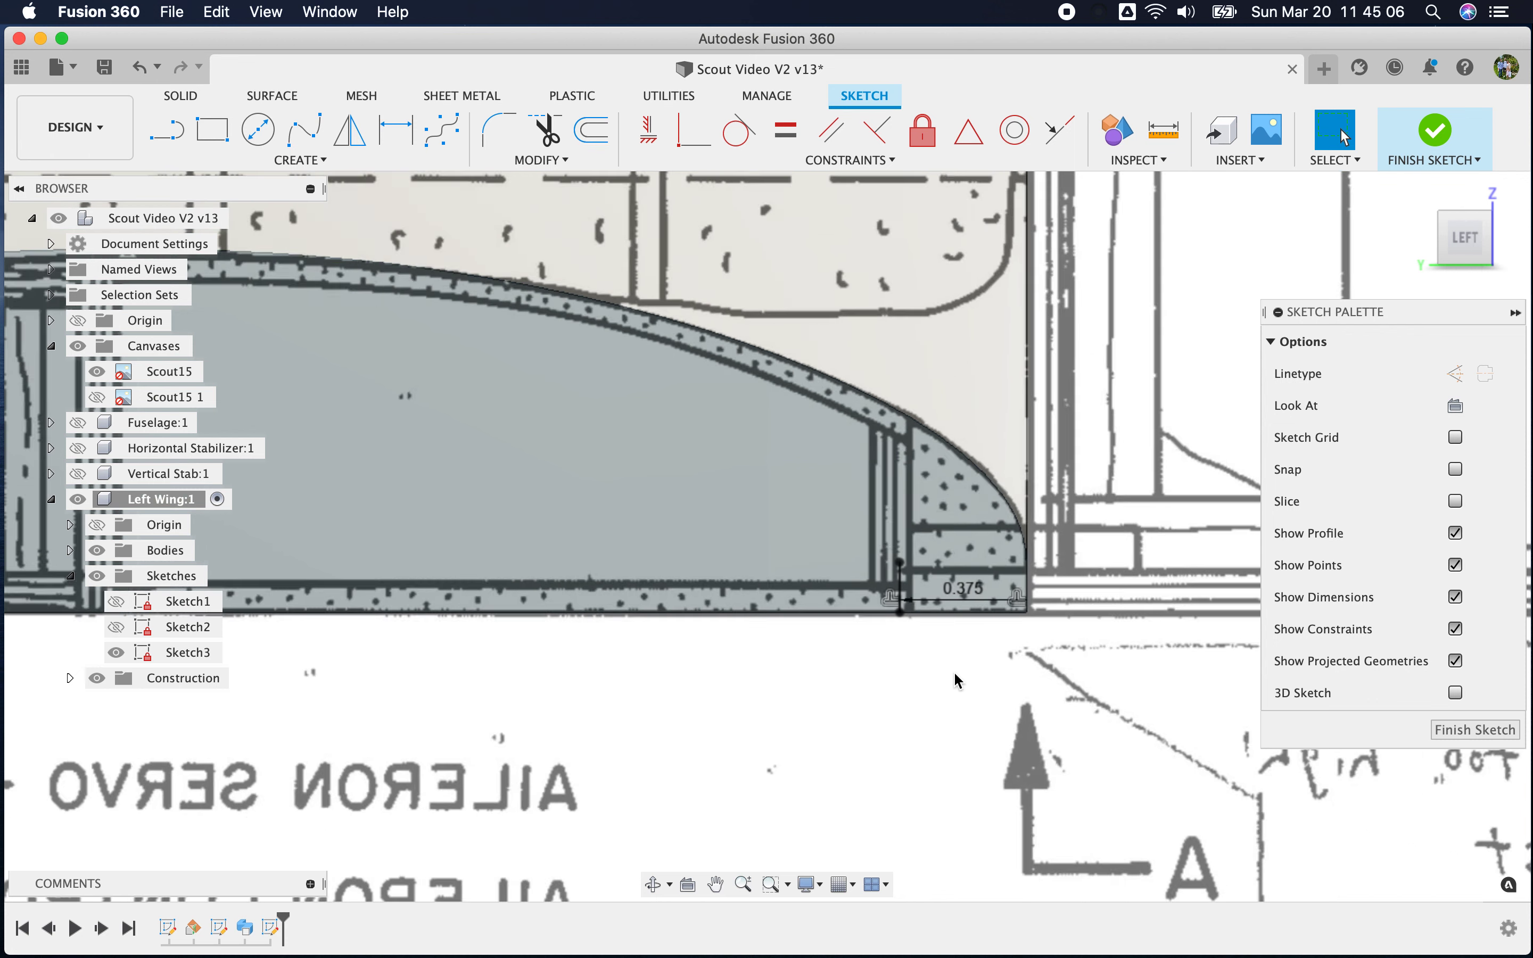
{"action": "scroll", "coordinate": [439, 670], "scroll_direction": "down", "scroll_amount": 3}
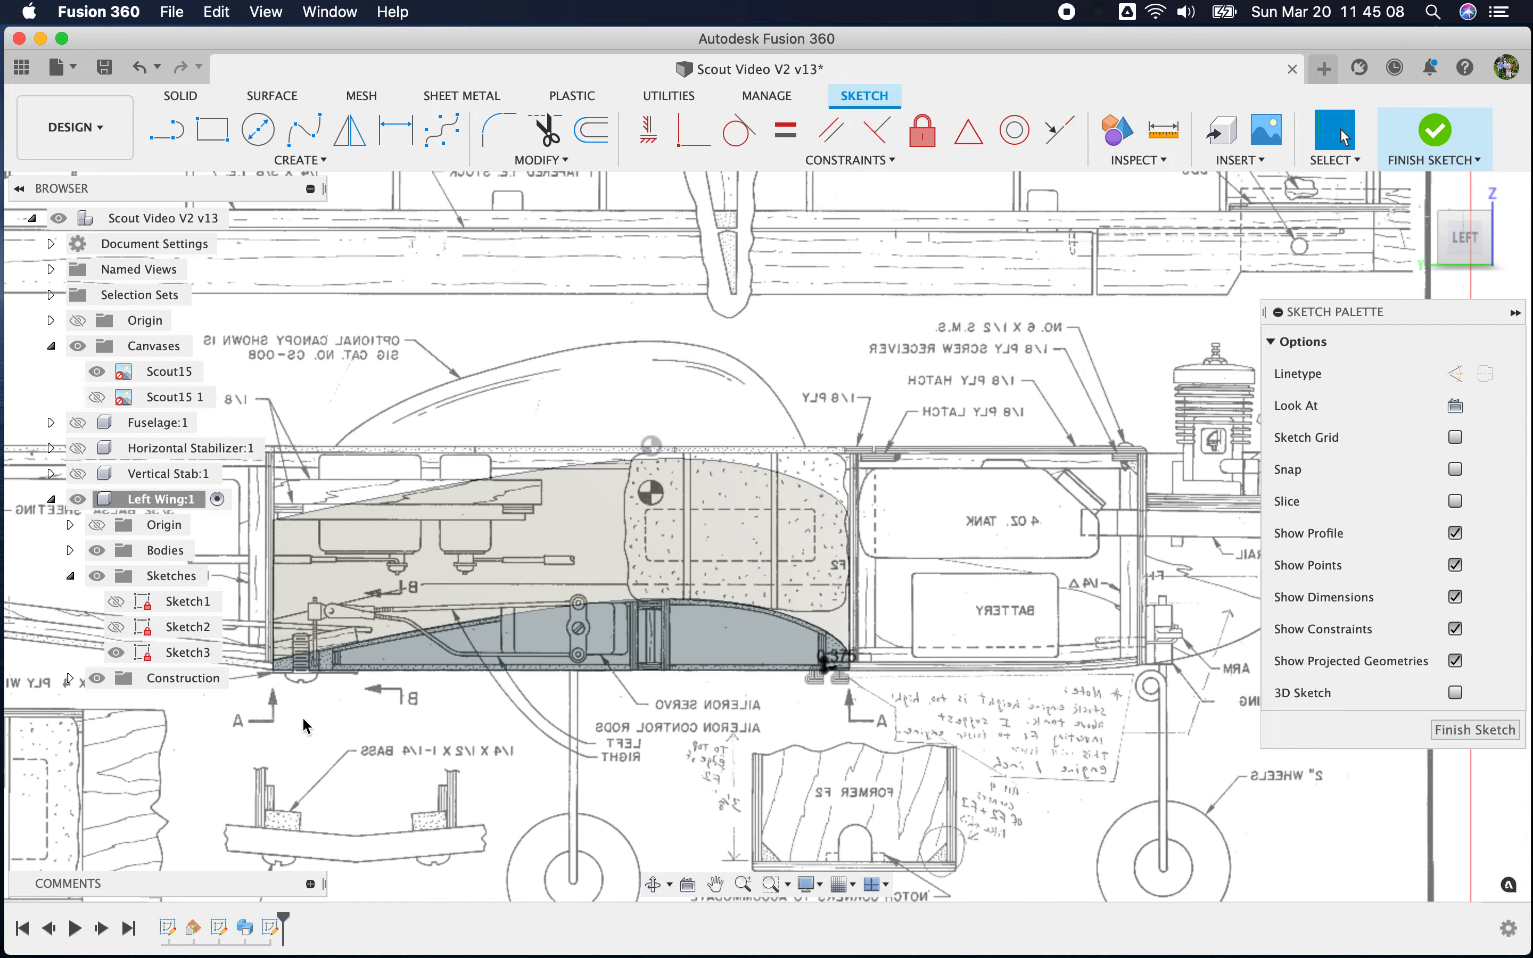
{"action": "scroll", "coordinate": [280, 706], "scroll_direction": "up", "scroll_amount": 2}
{"action": "scroll", "coordinate": [959, 802], "scroll_direction": "down", "scroll_amount": 5}
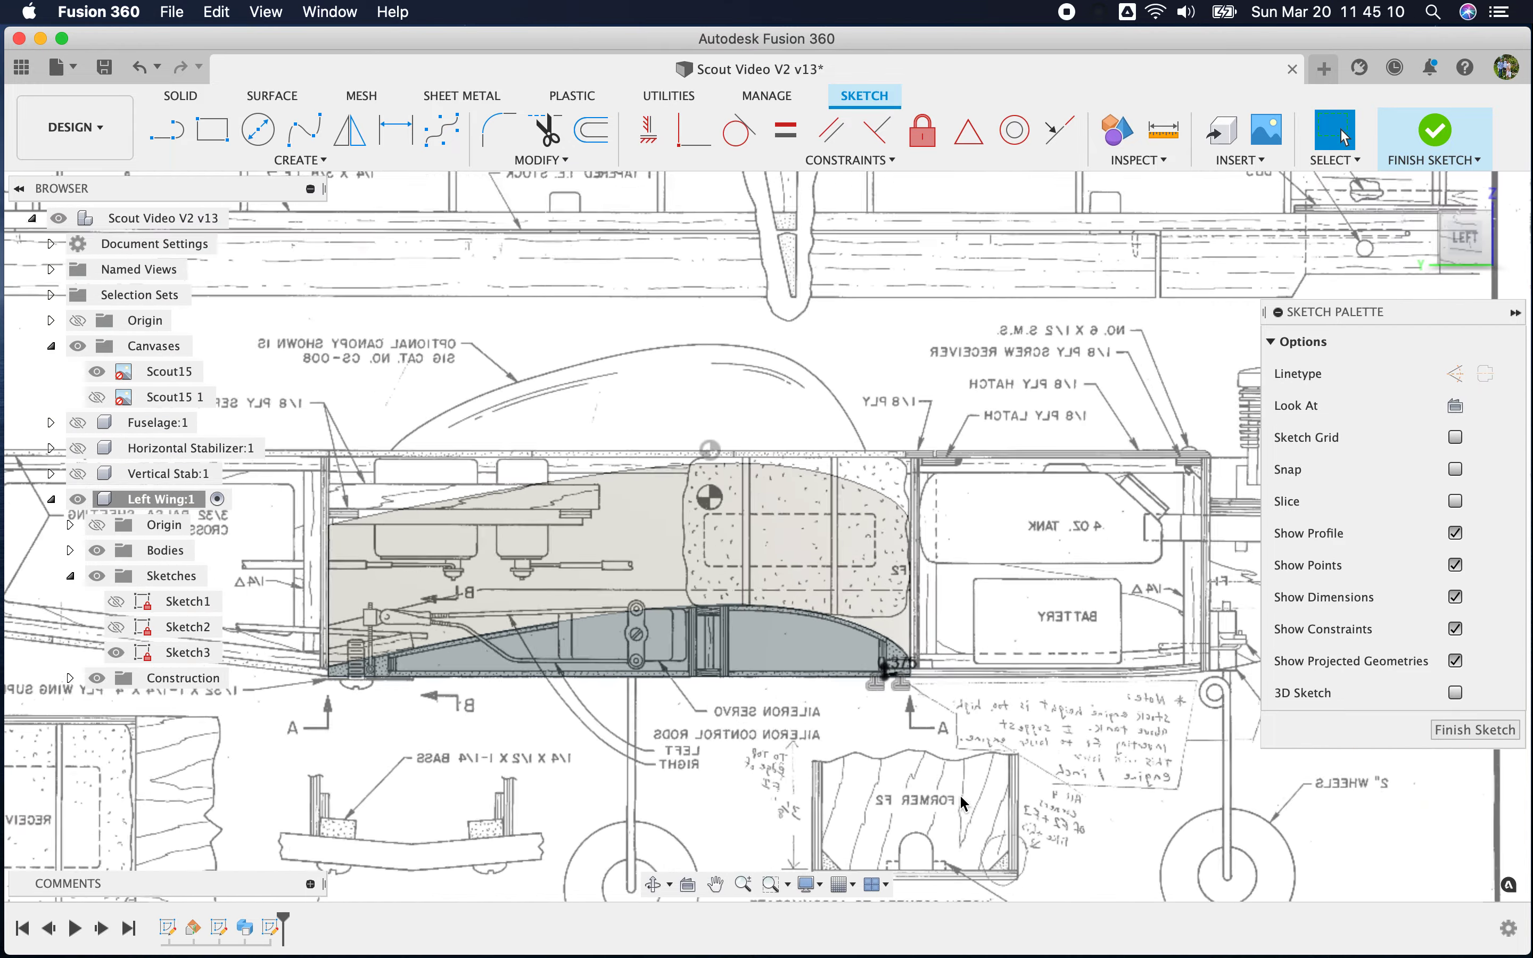
{"action": "scroll", "coordinate": [520, 739], "scroll_direction": "up", "scroll_amount": 6}
{"action": "scroll", "coordinate": [496, 675], "scroll_direction": "down", "scroll_amount": 2}
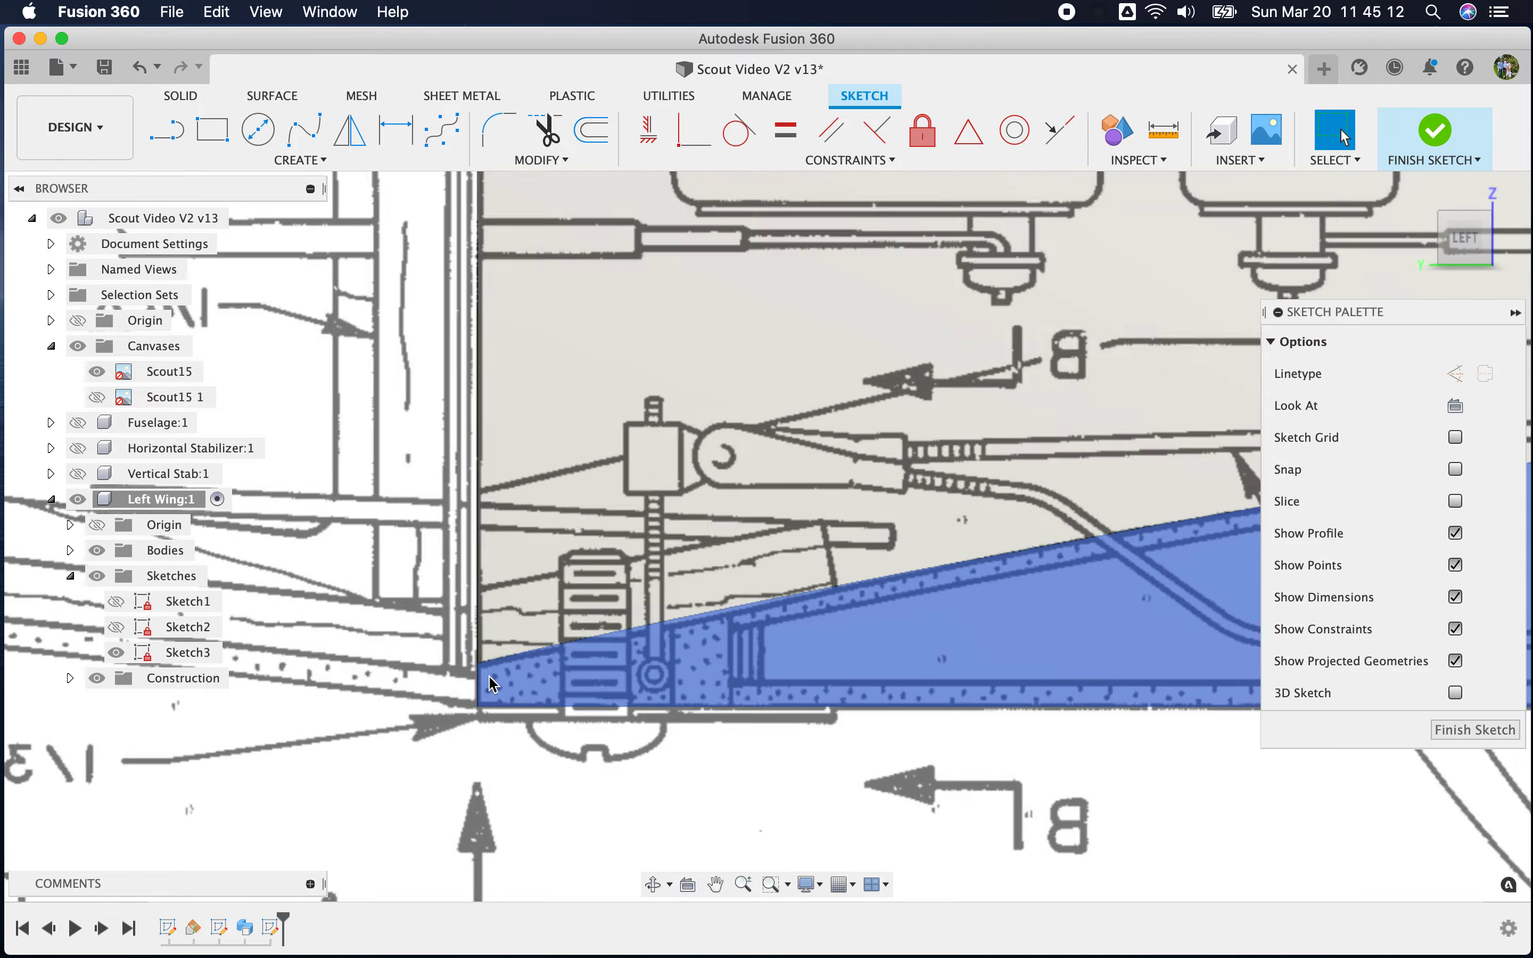
{"action": "scroll", "coordinate": [495, 666], "scroll_direction": "down", "scroll_amount": 5}
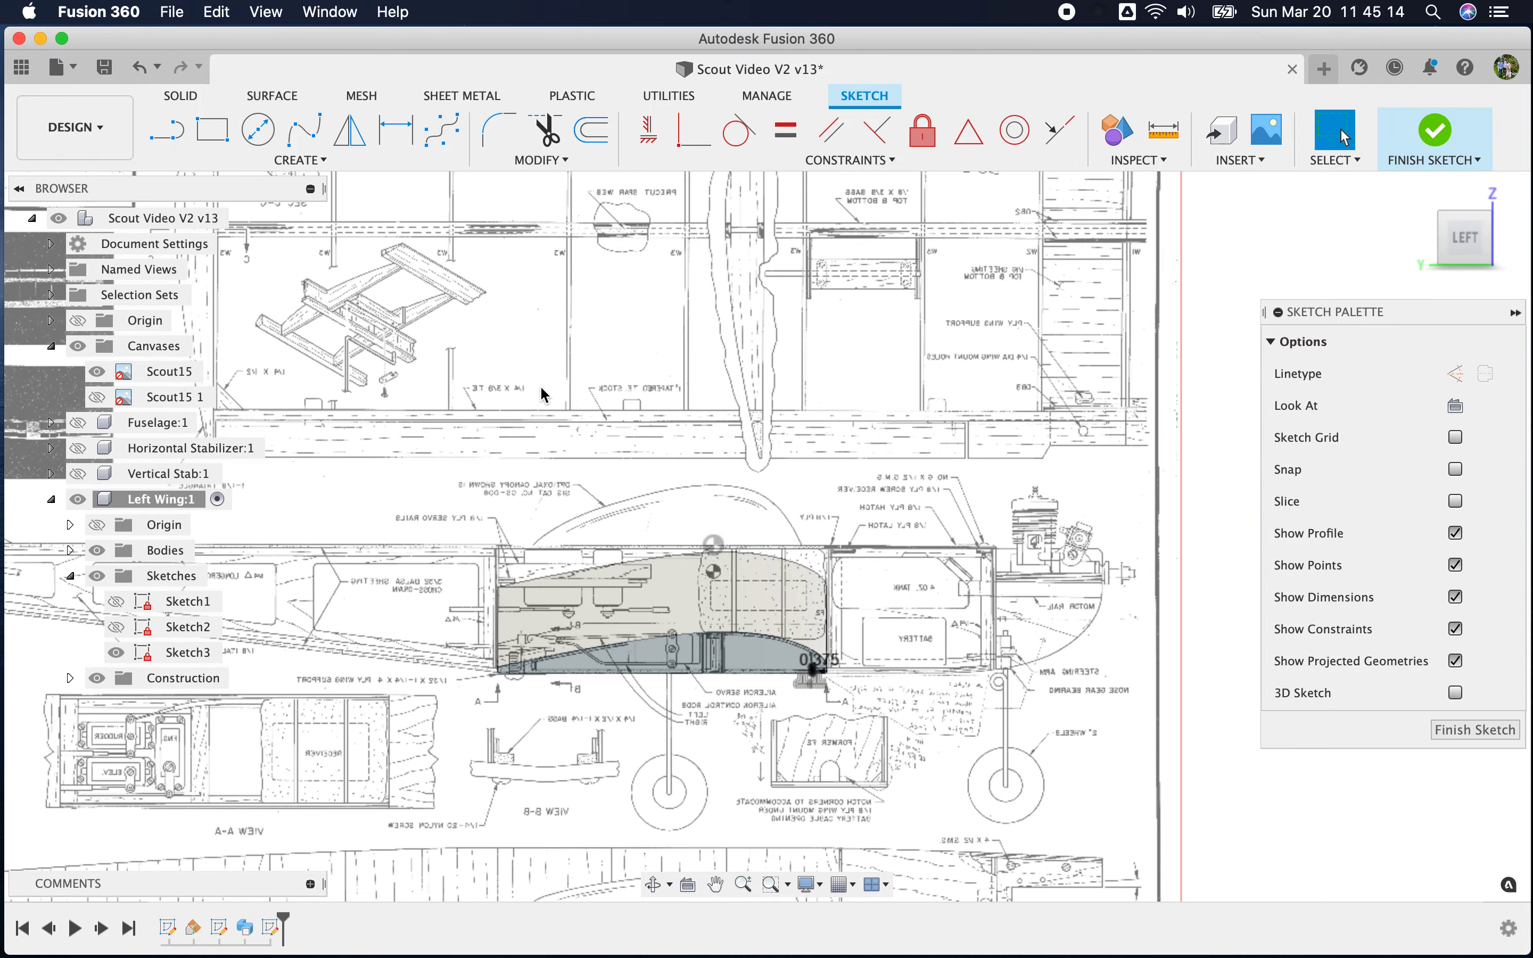
{"action": "scroll", "coordinate": [541, 393], "scroll_direction": "up", "scroll_amount": 4}
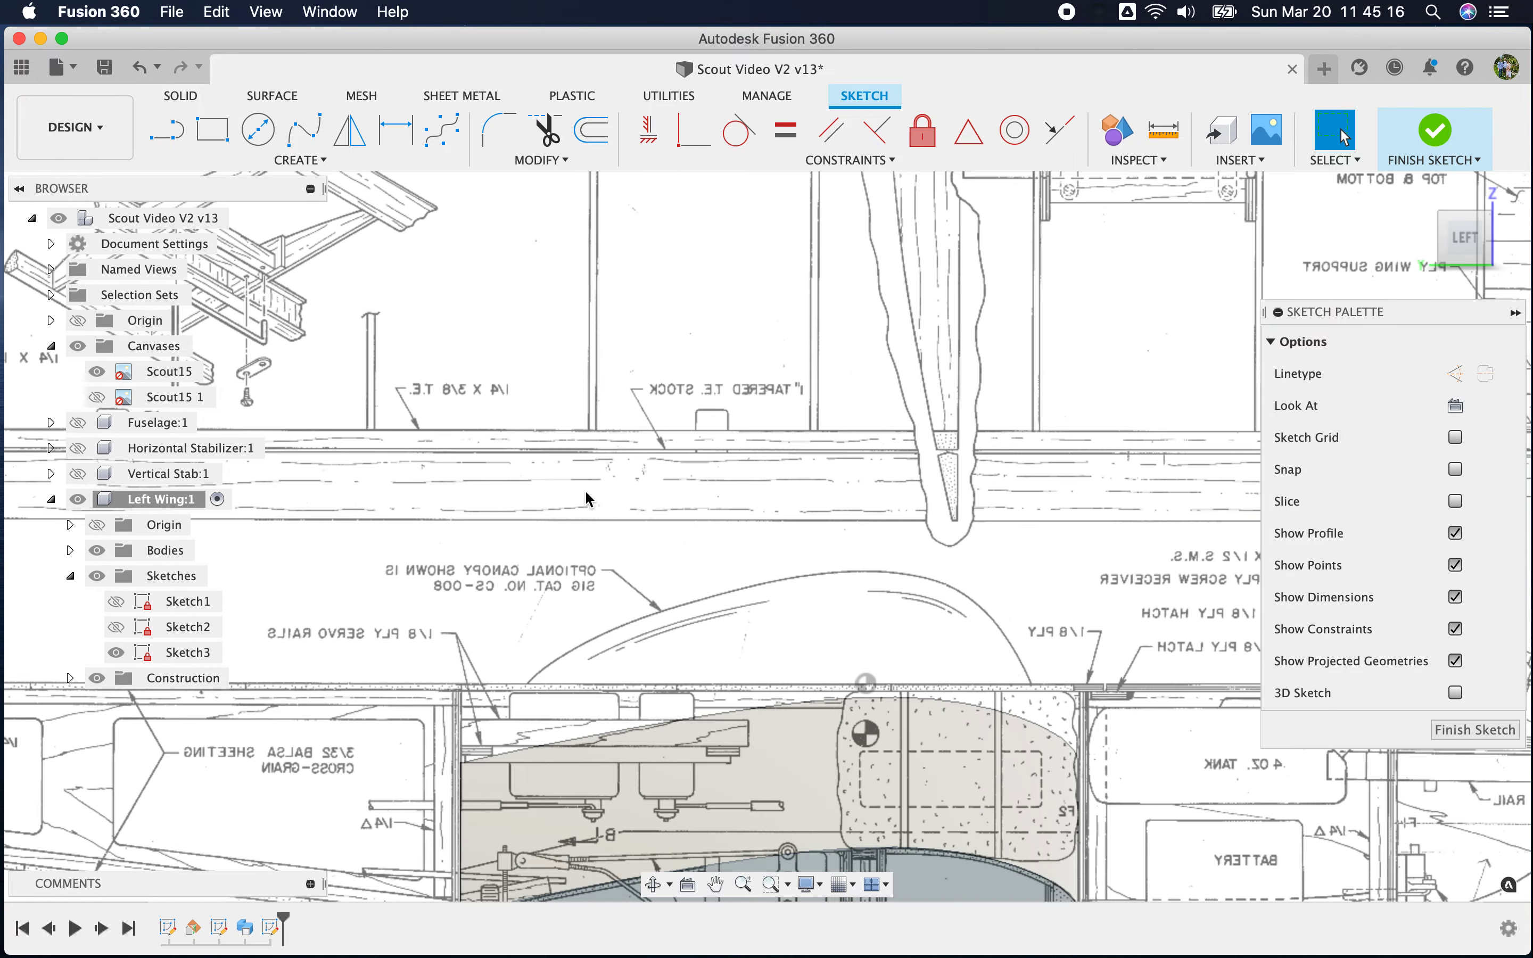
{"action": "scroll", "coordinate": [690, 542], "scroll_direction": "down", "scroll_amount": 3}
{"action": "scroll", "coordinate": [700, 526], "scroll_direction": "up", "scroll_amount": 4}
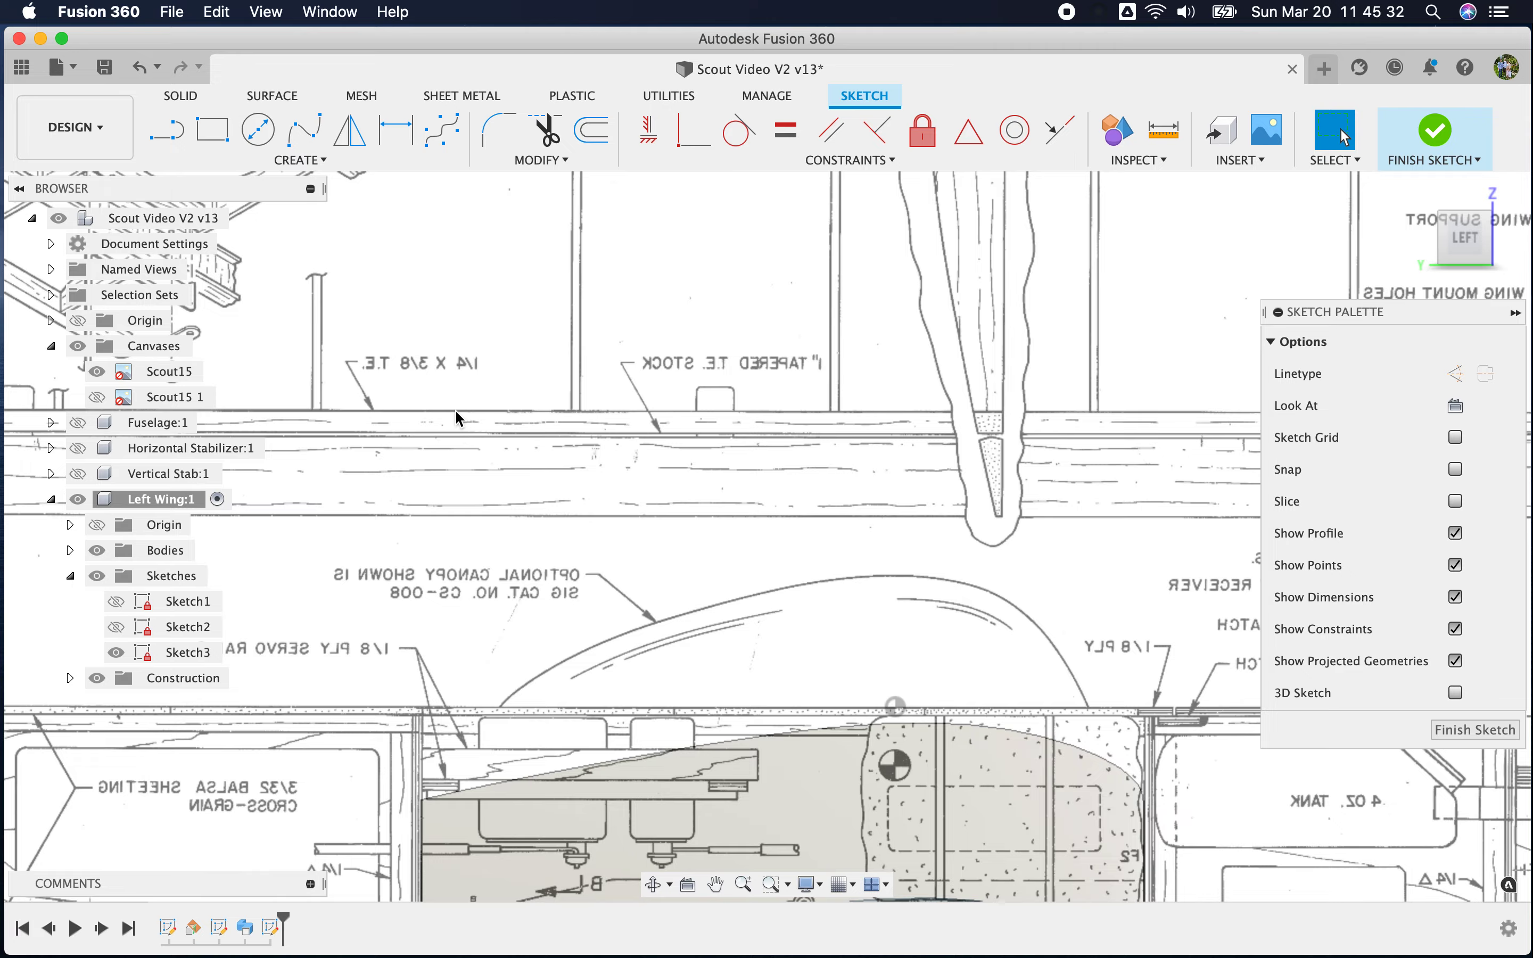
{"action": "scroll", "coordinate": [444, 592], "scroll_direction": "down", "scroll_amount": 5}
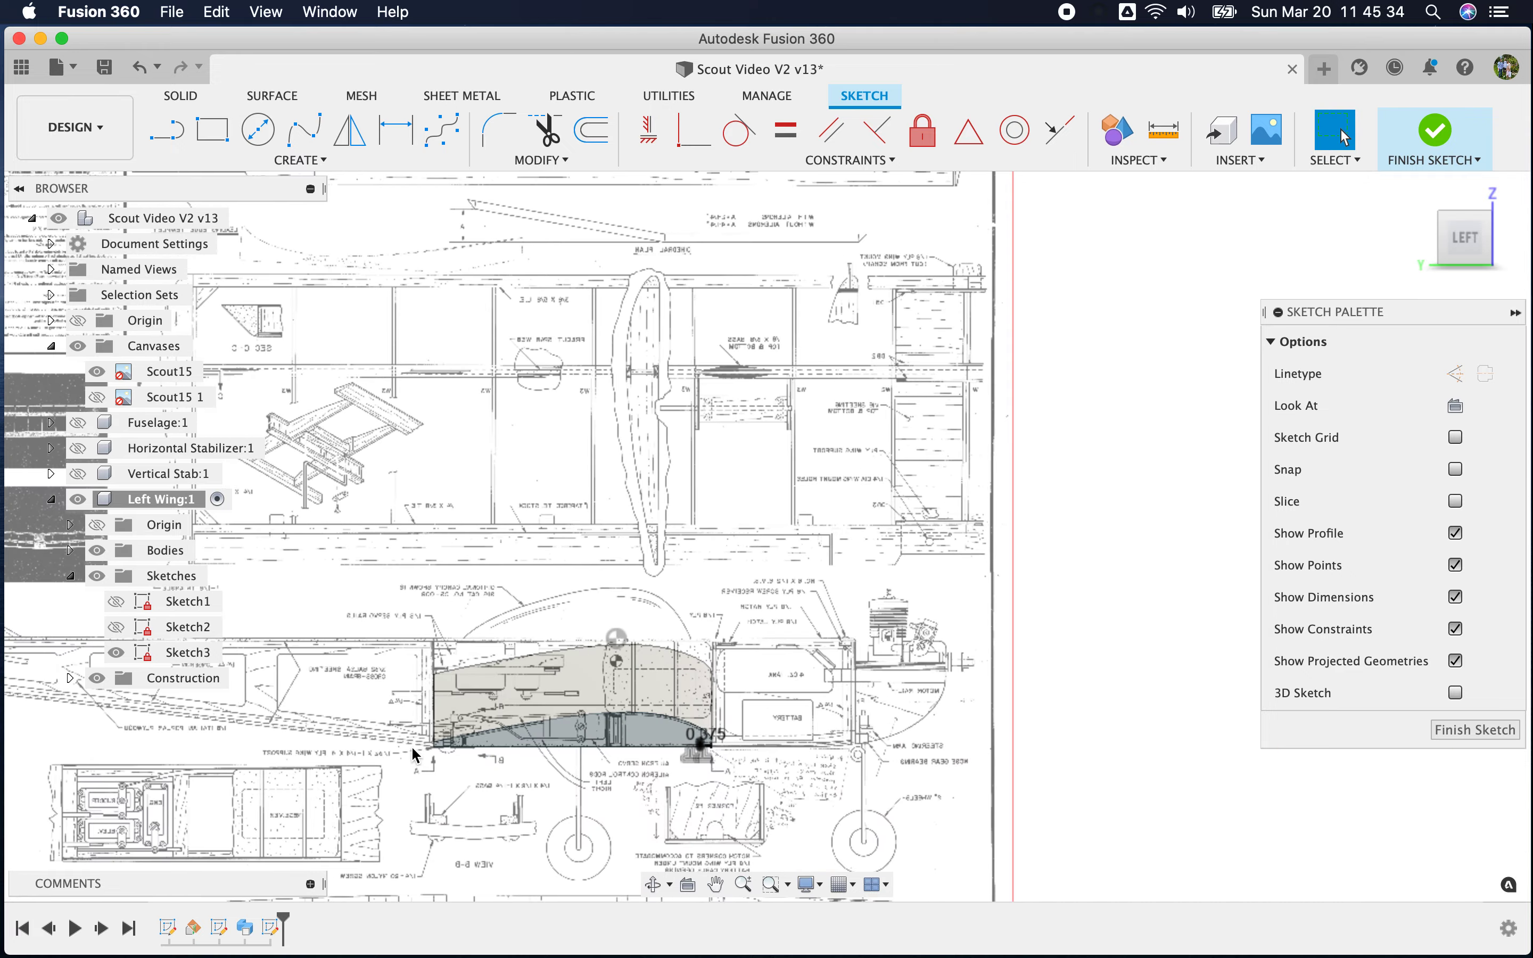
Offset the airfoil's short vertical trailing-edge line about -0.85 in into the profile, with chain selection off
{"action": "scroll", "coordinate": [447, 749], "scroll_direction": "up", "scroll_amount": 10}
{"action": "left_click", "coordinate": [593, 134]}
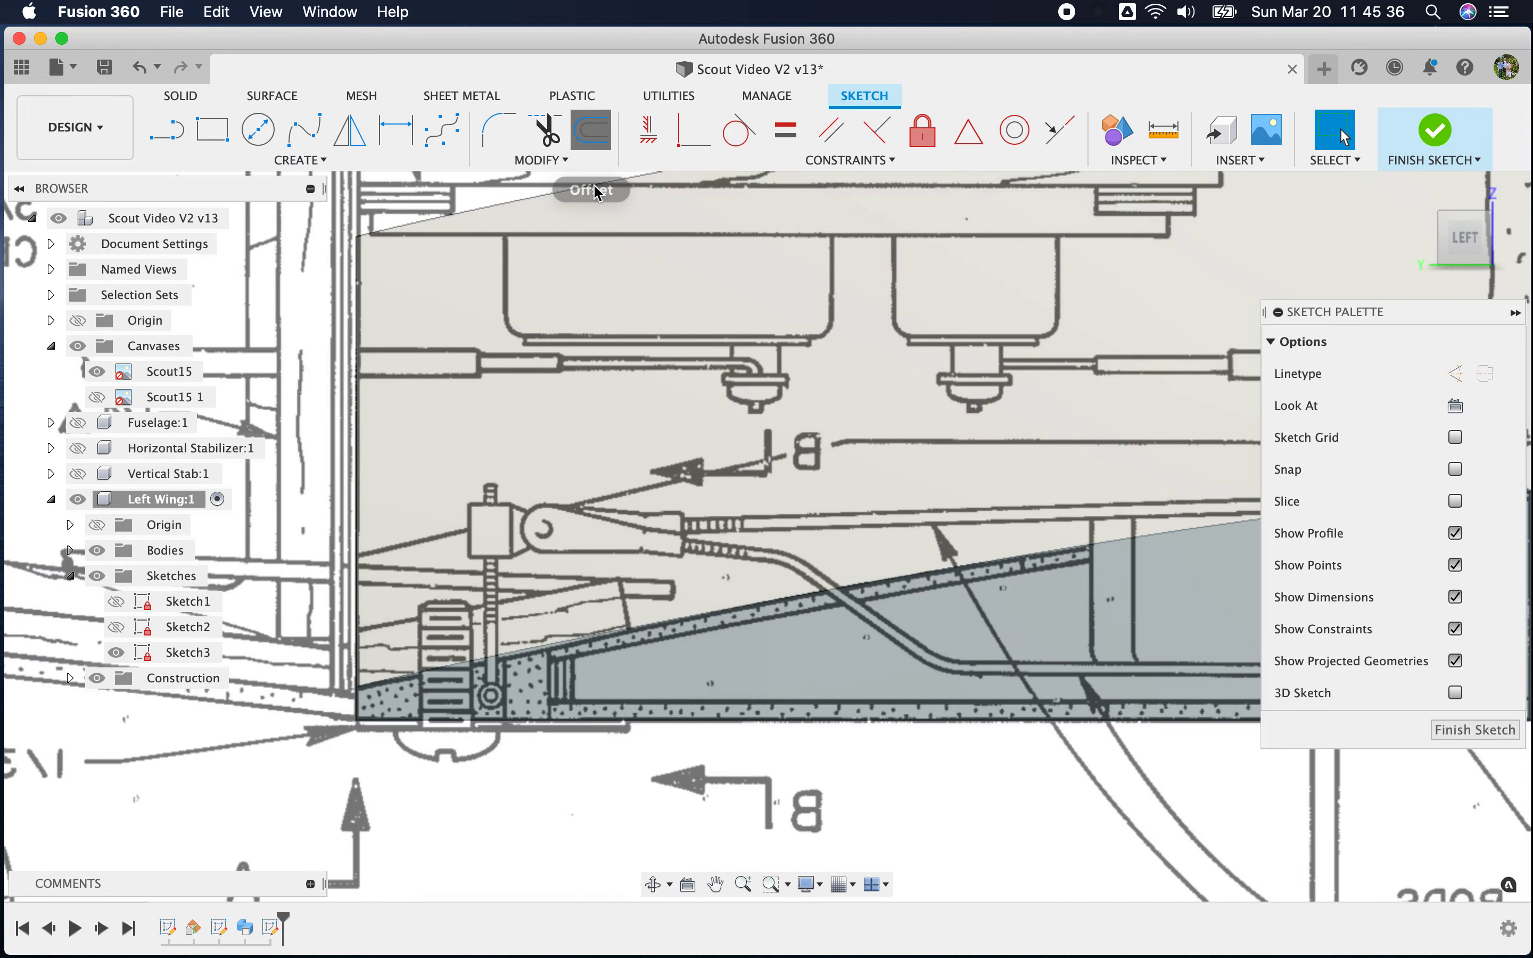
{"action": "scroll", "coordinate": [340, 758], "scroll_direction": "up", "scroll_amount": 5}
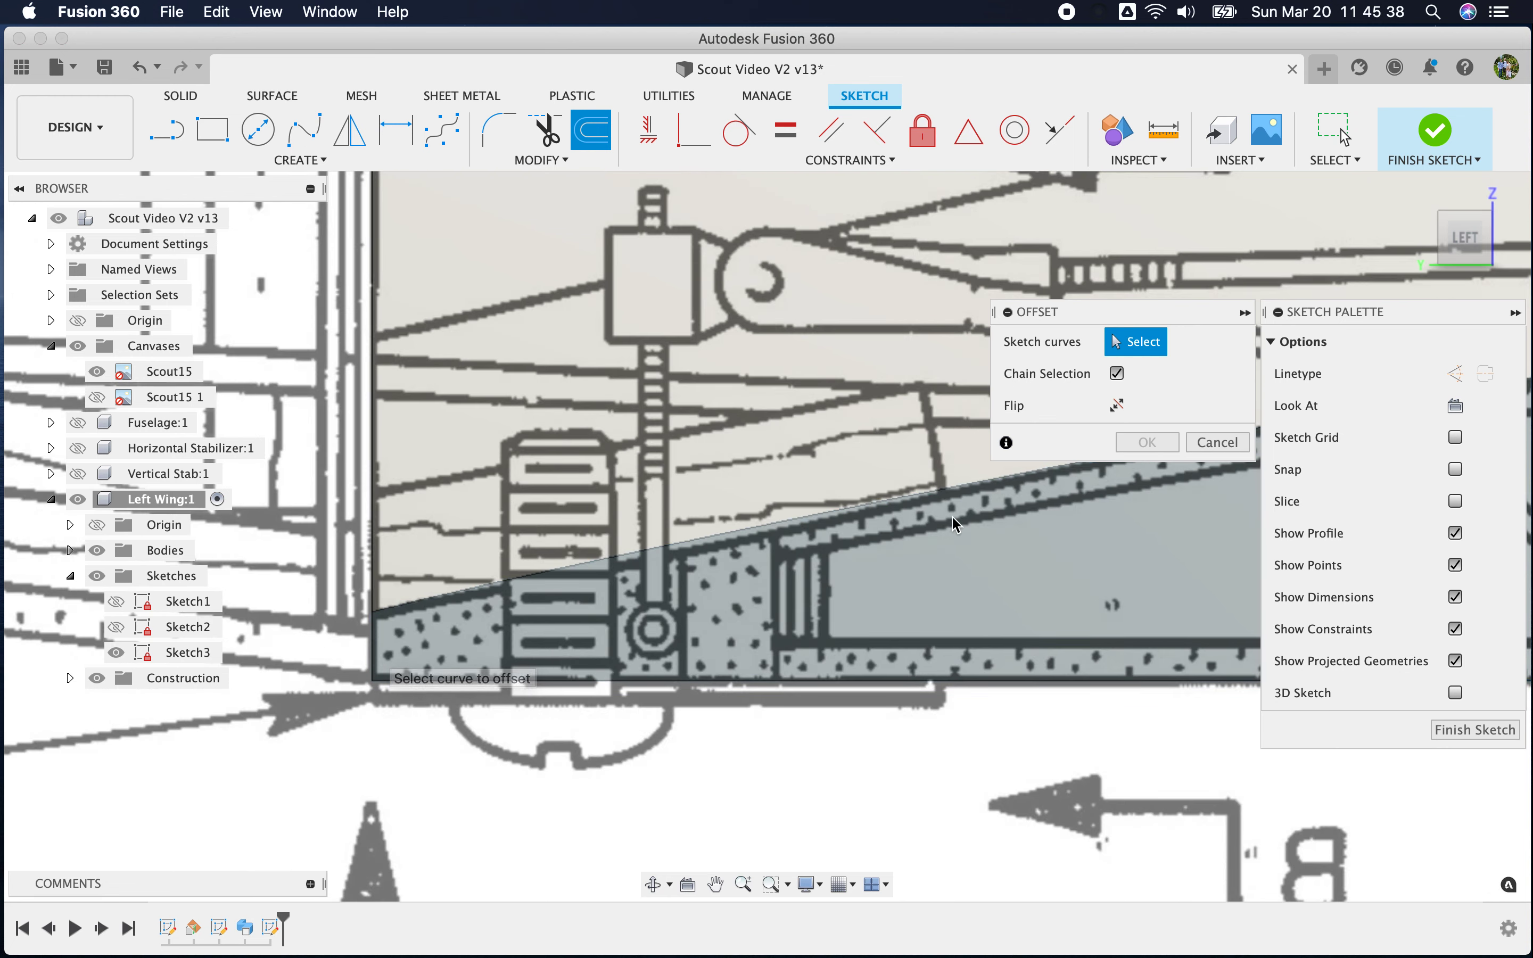
{"action": "left_click", "coordinate": [1117, 374]}
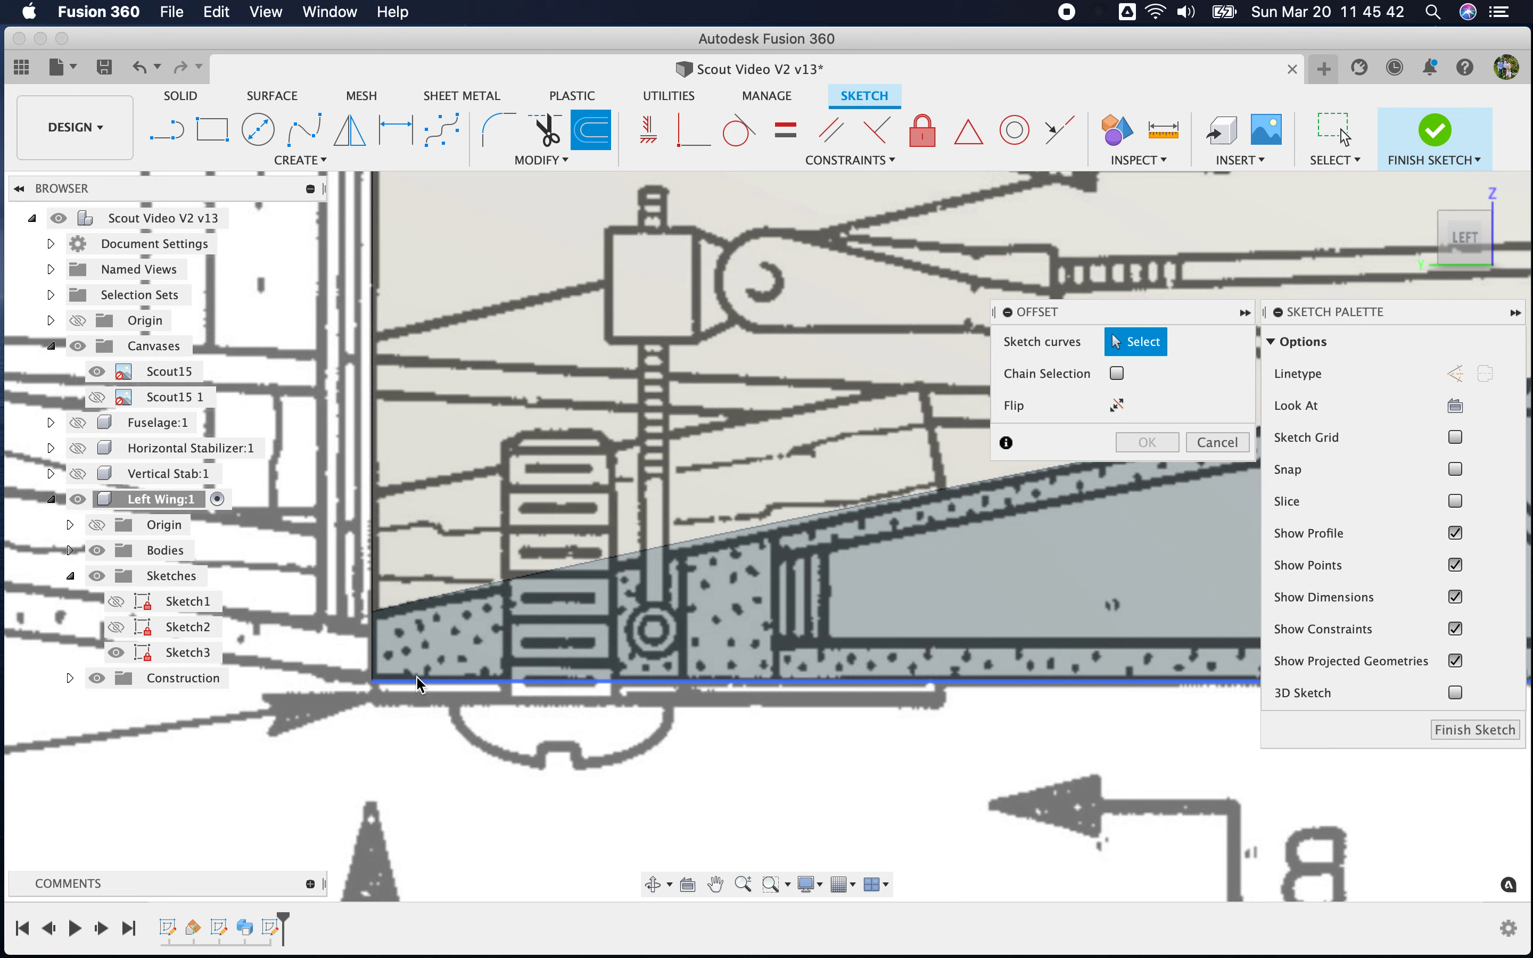
{"action": "left_click", "coordinate": [372, 652]}
{"action": "left_click_drag", "start_coordinate": [358, 656], "coordinate": [755, 649]}
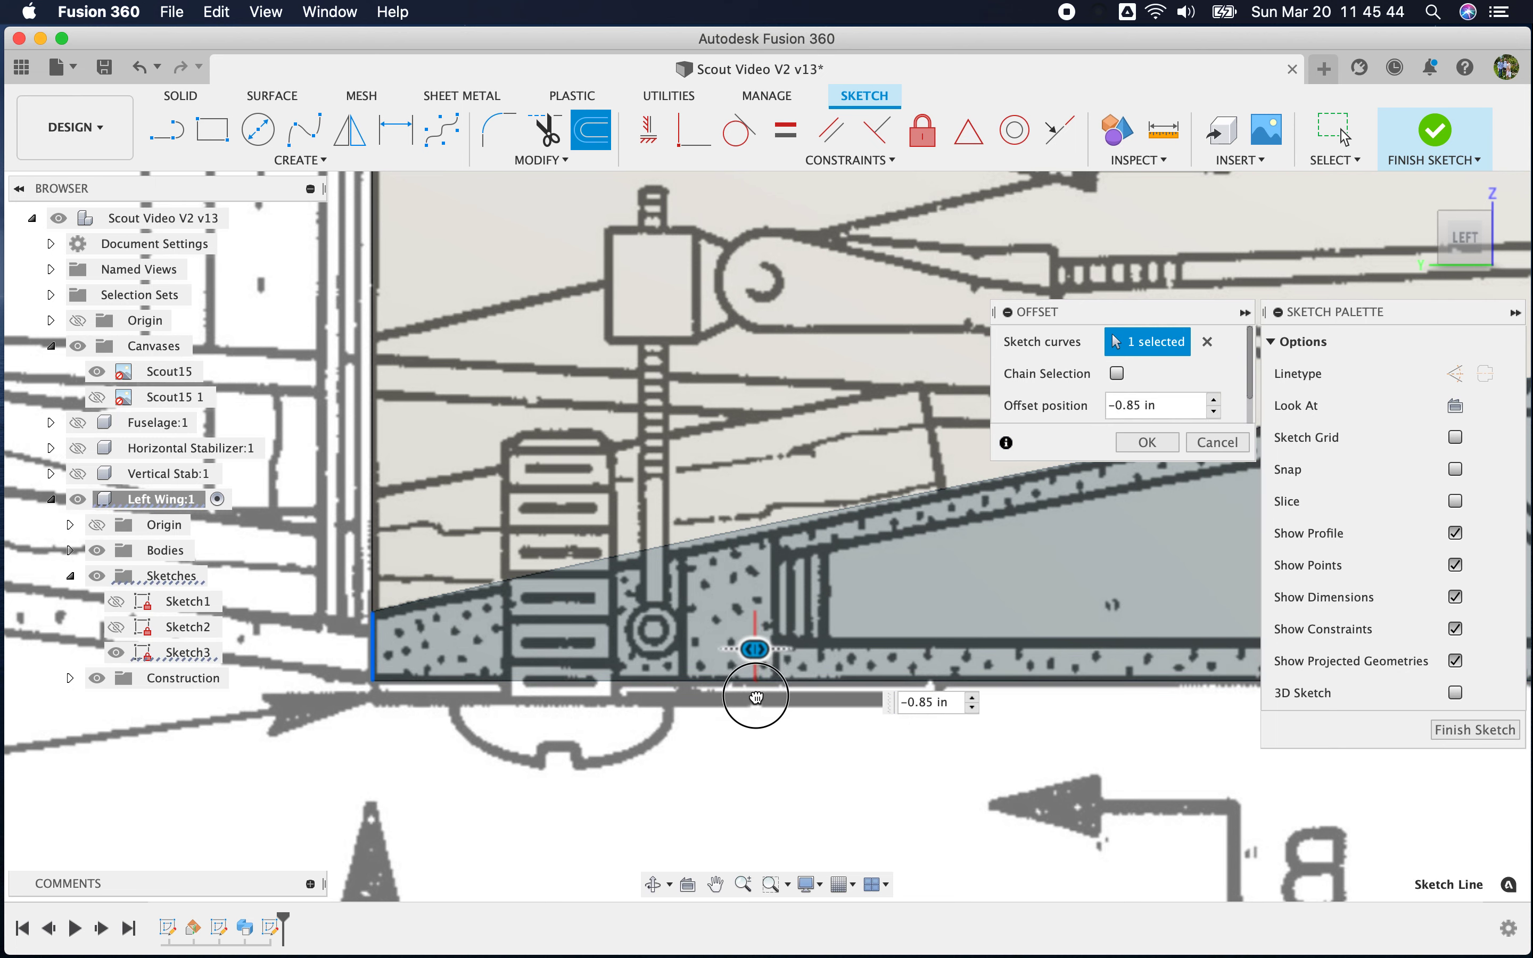
Set the trailing-edge offset distance to -1.25 in
{"action": "left_click", "coordinate": [1129, 408]}
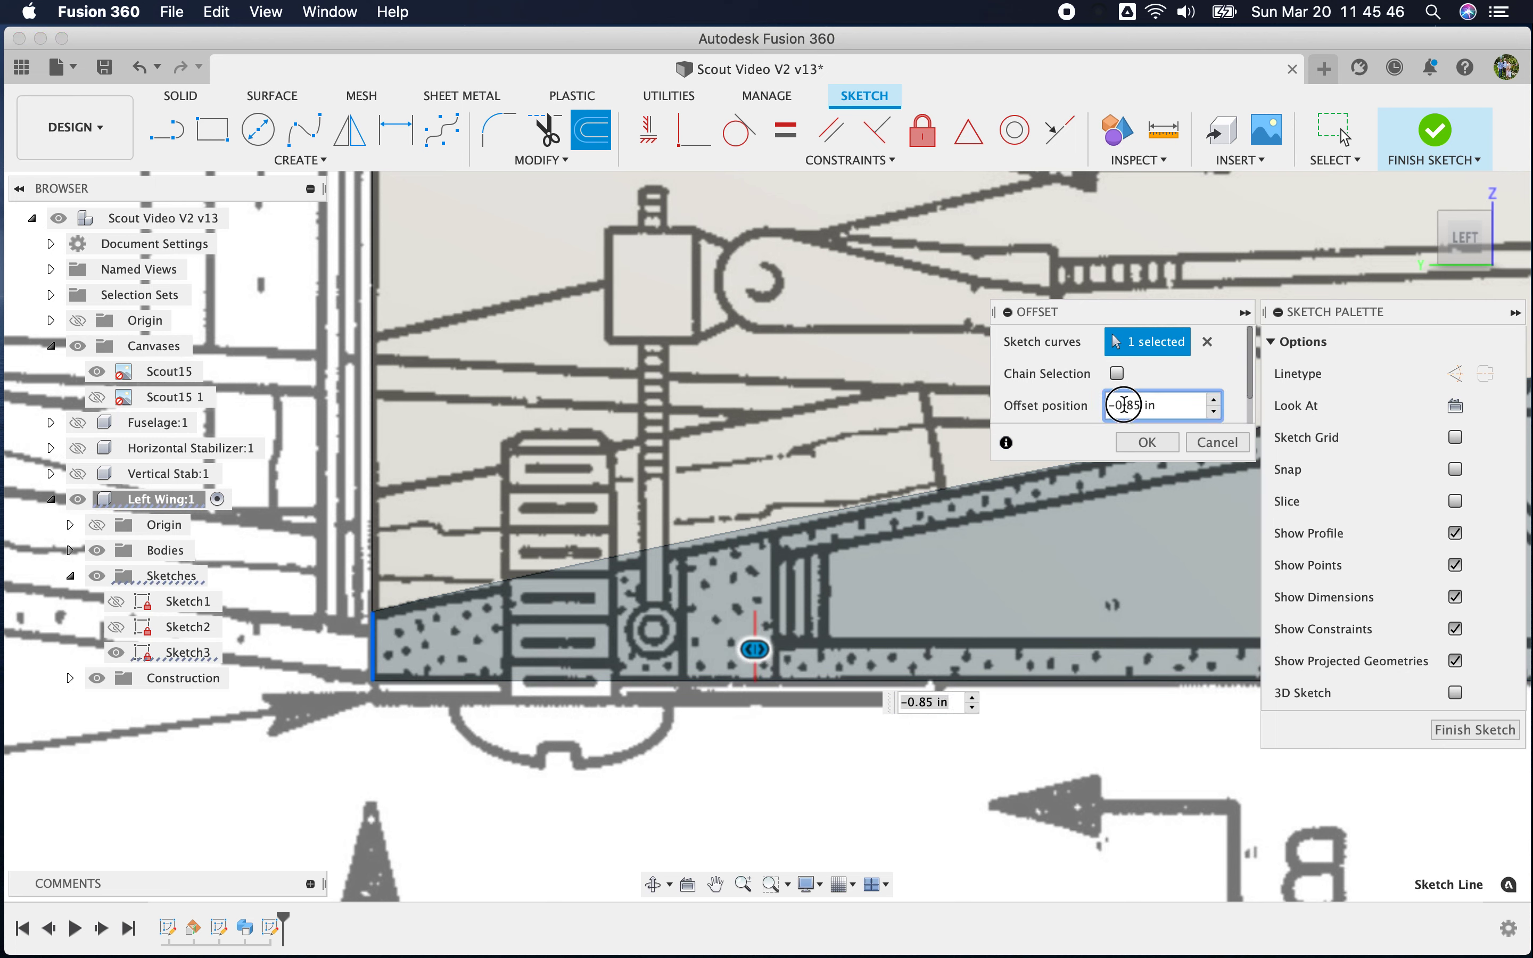
{"action": "left_click_drag", "start_coordinate": [1117, 406], "coordinate": [1202, 422]}
{"action": "key", "text": "BackSpace"}
{"action": "key", "text": "BackSpace"}
{"action": "type", "text": "1.25"}
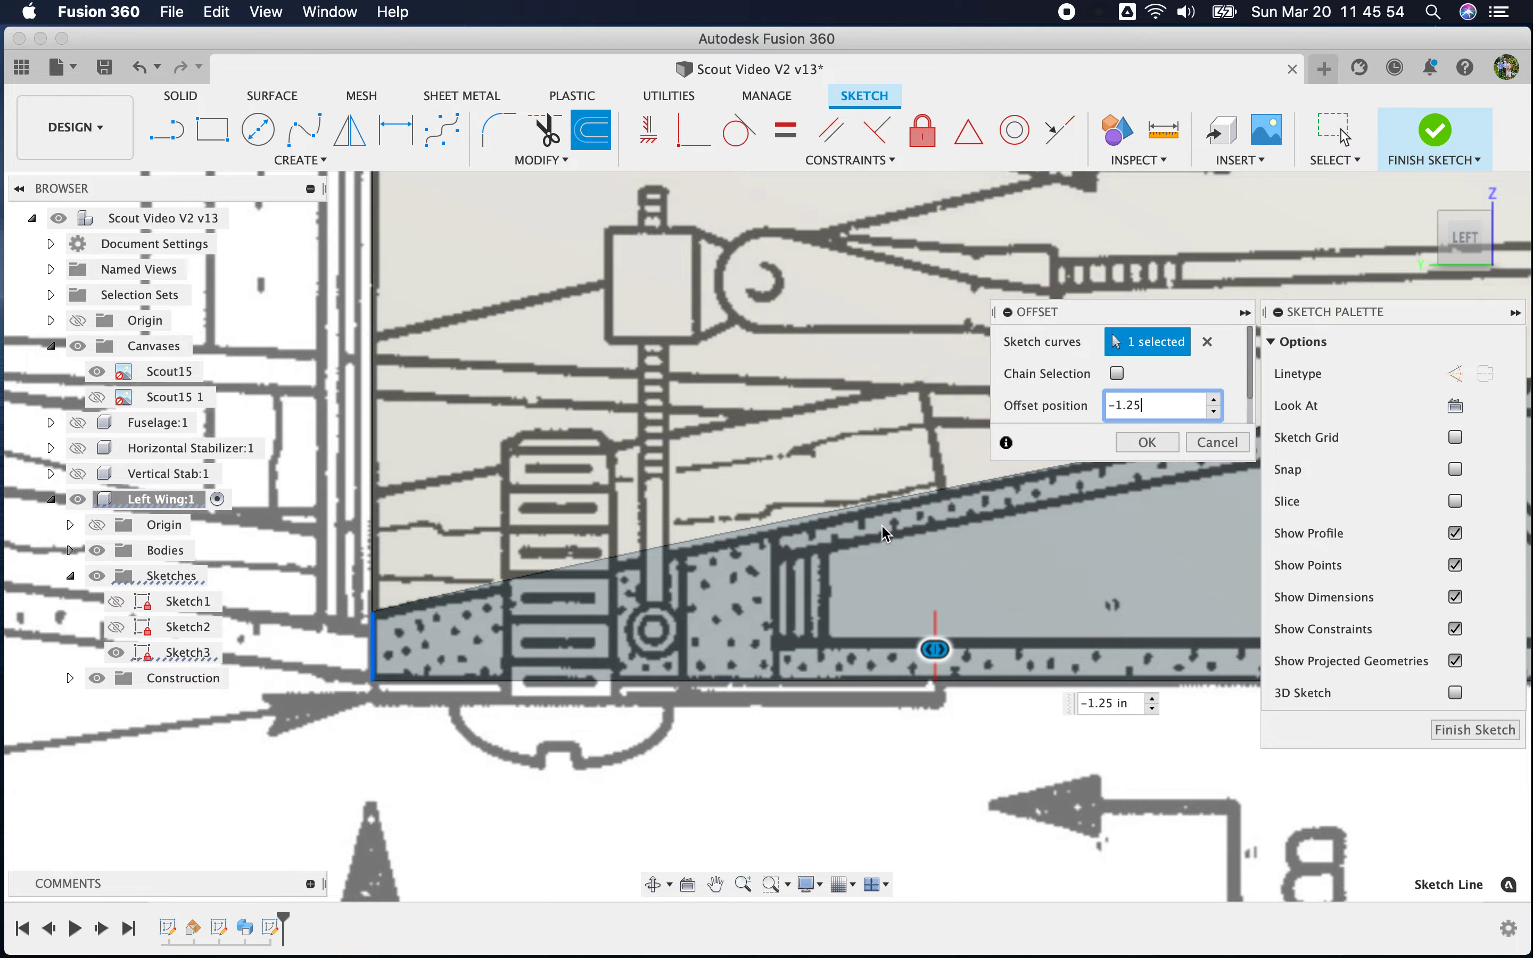
Compare the trailing-edge offset with the stock drawn in the wing plan and side view on the canvas
{"action": "scroll", "coordinate": [872, 554], "scroll_direction": "down", "scroll_amount": 10}
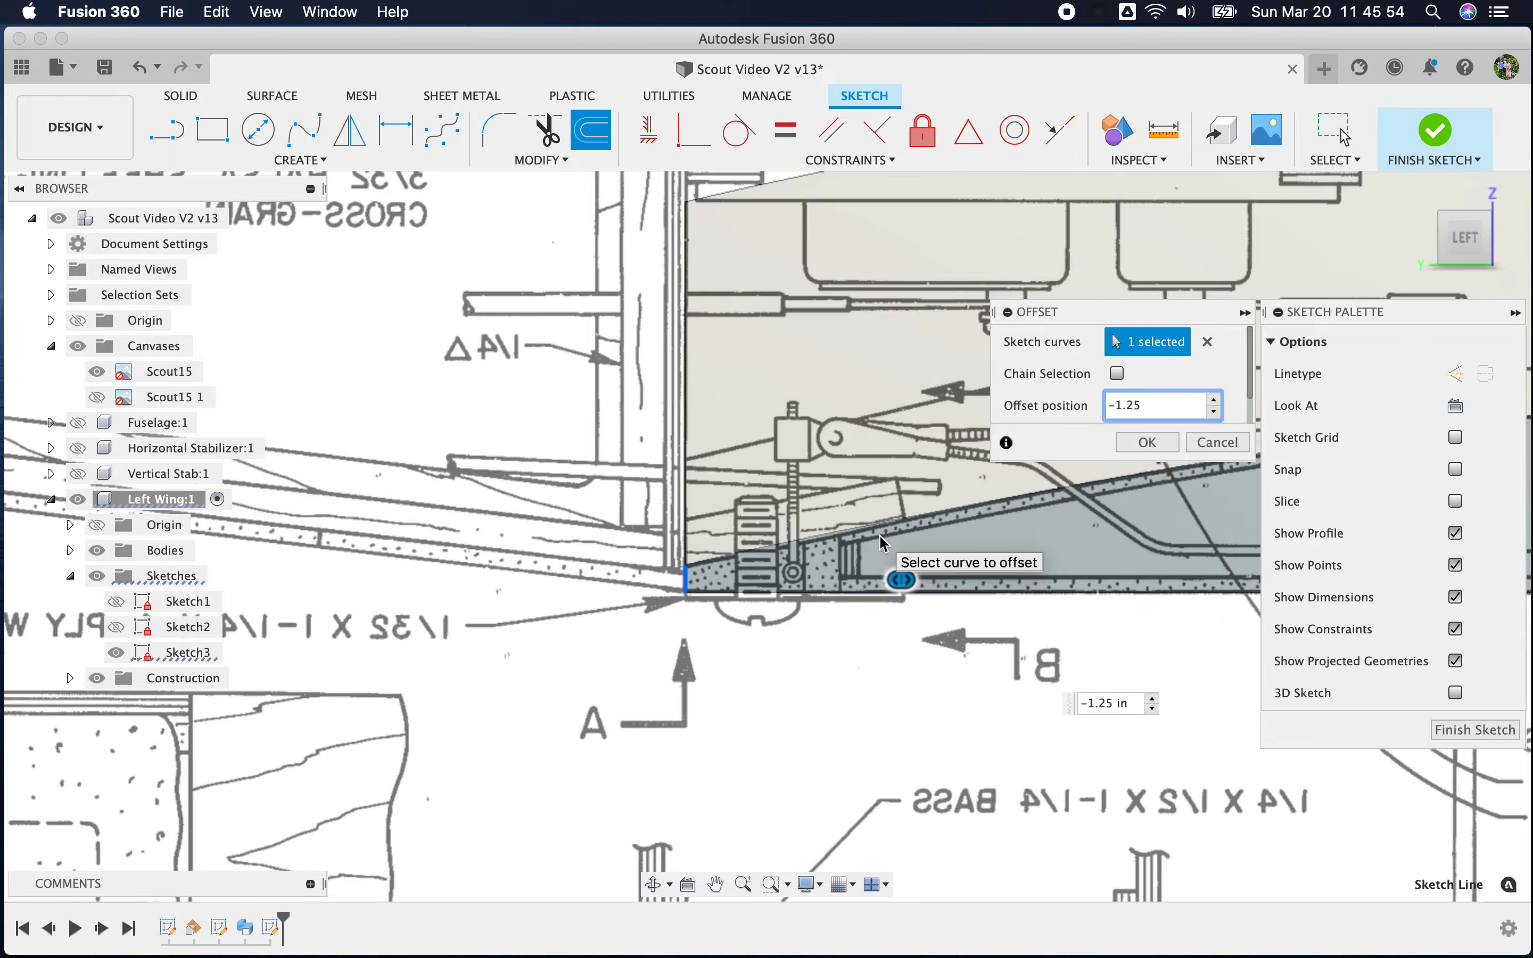
{"action": "scroll", "coordinate": [719, 523], "scroll_direction": "up", "scroll_amount": 10}
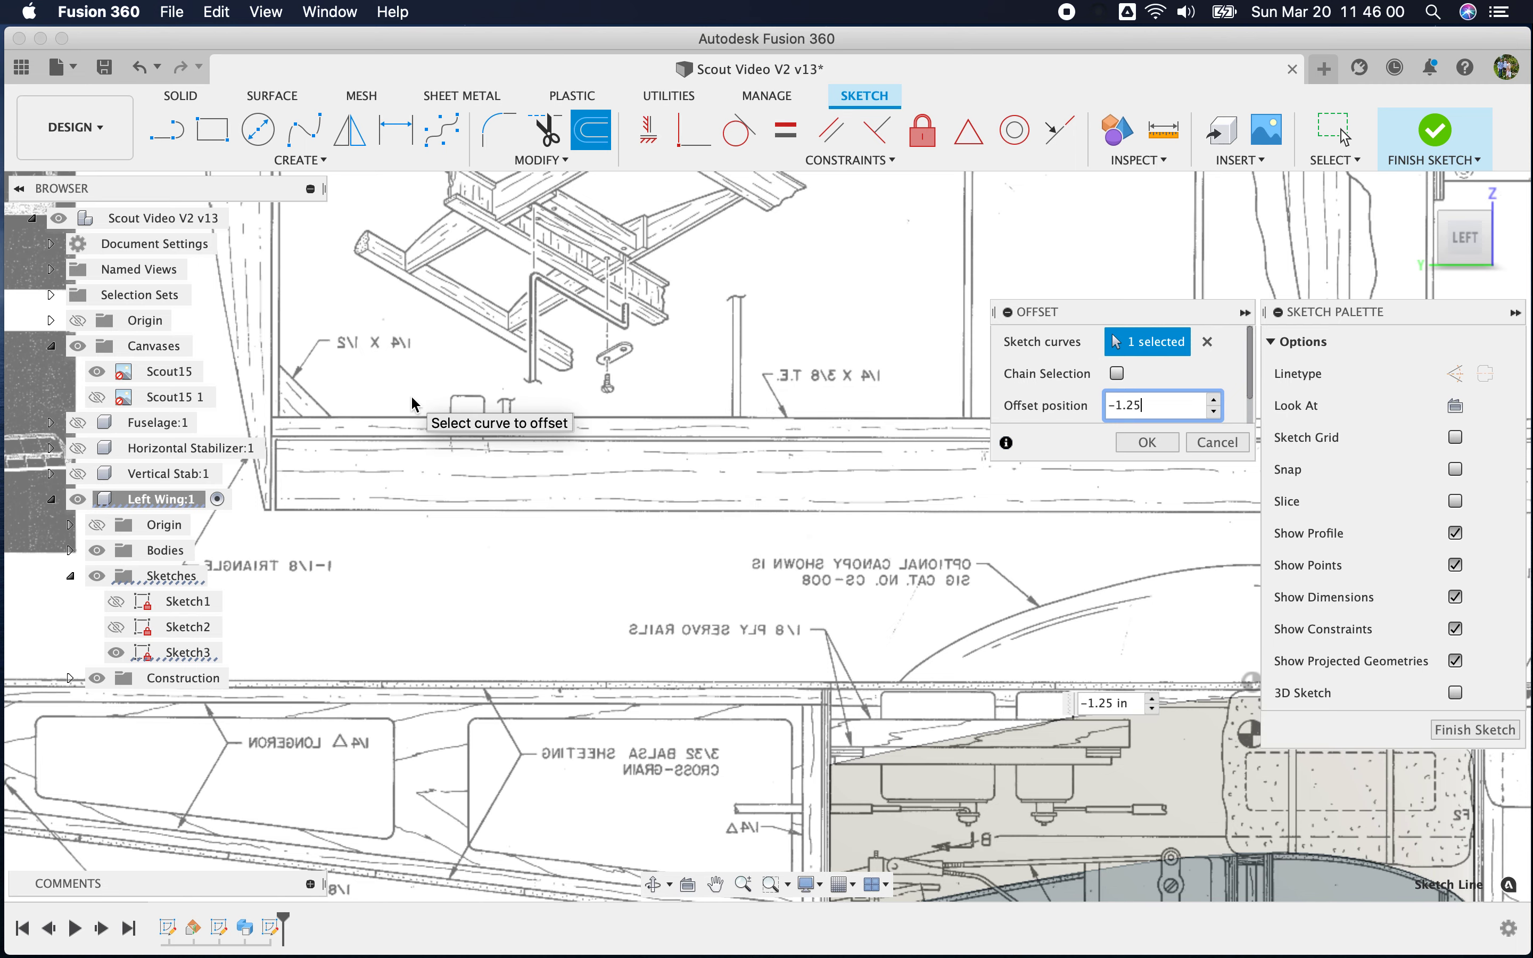
{"action": "scroll", "coordinate": [413, 403], "scroll_direction": "down", "scroll_amount": 5}
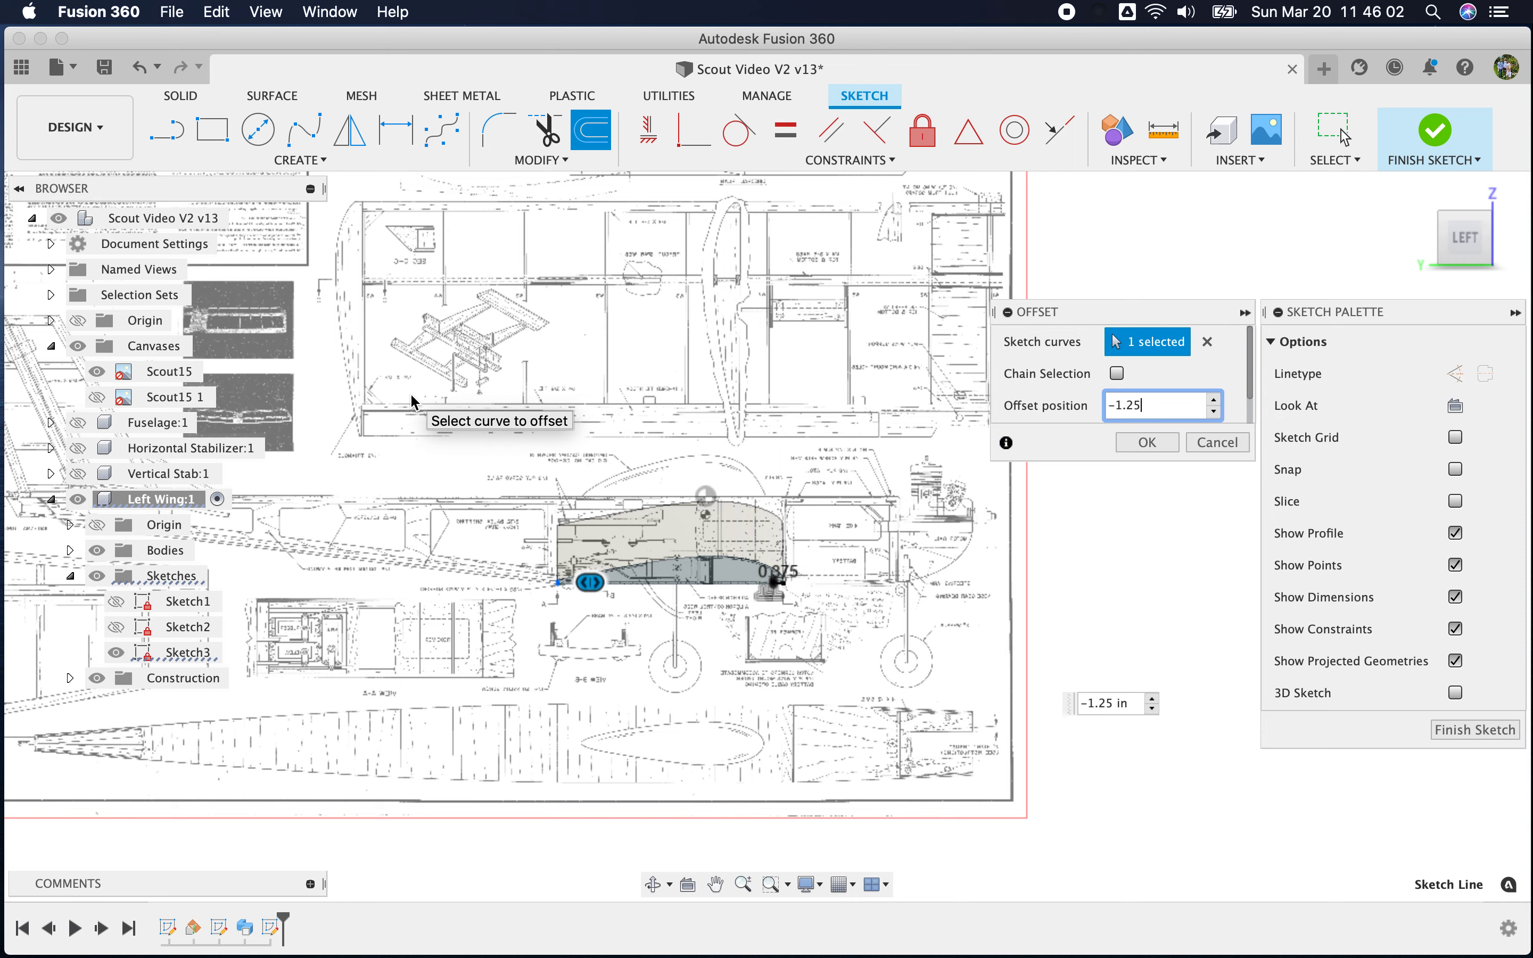
{"action": "scroll", "coordinate": [923, 434], "scroll_direction": "up", "scroll_amount": 10}
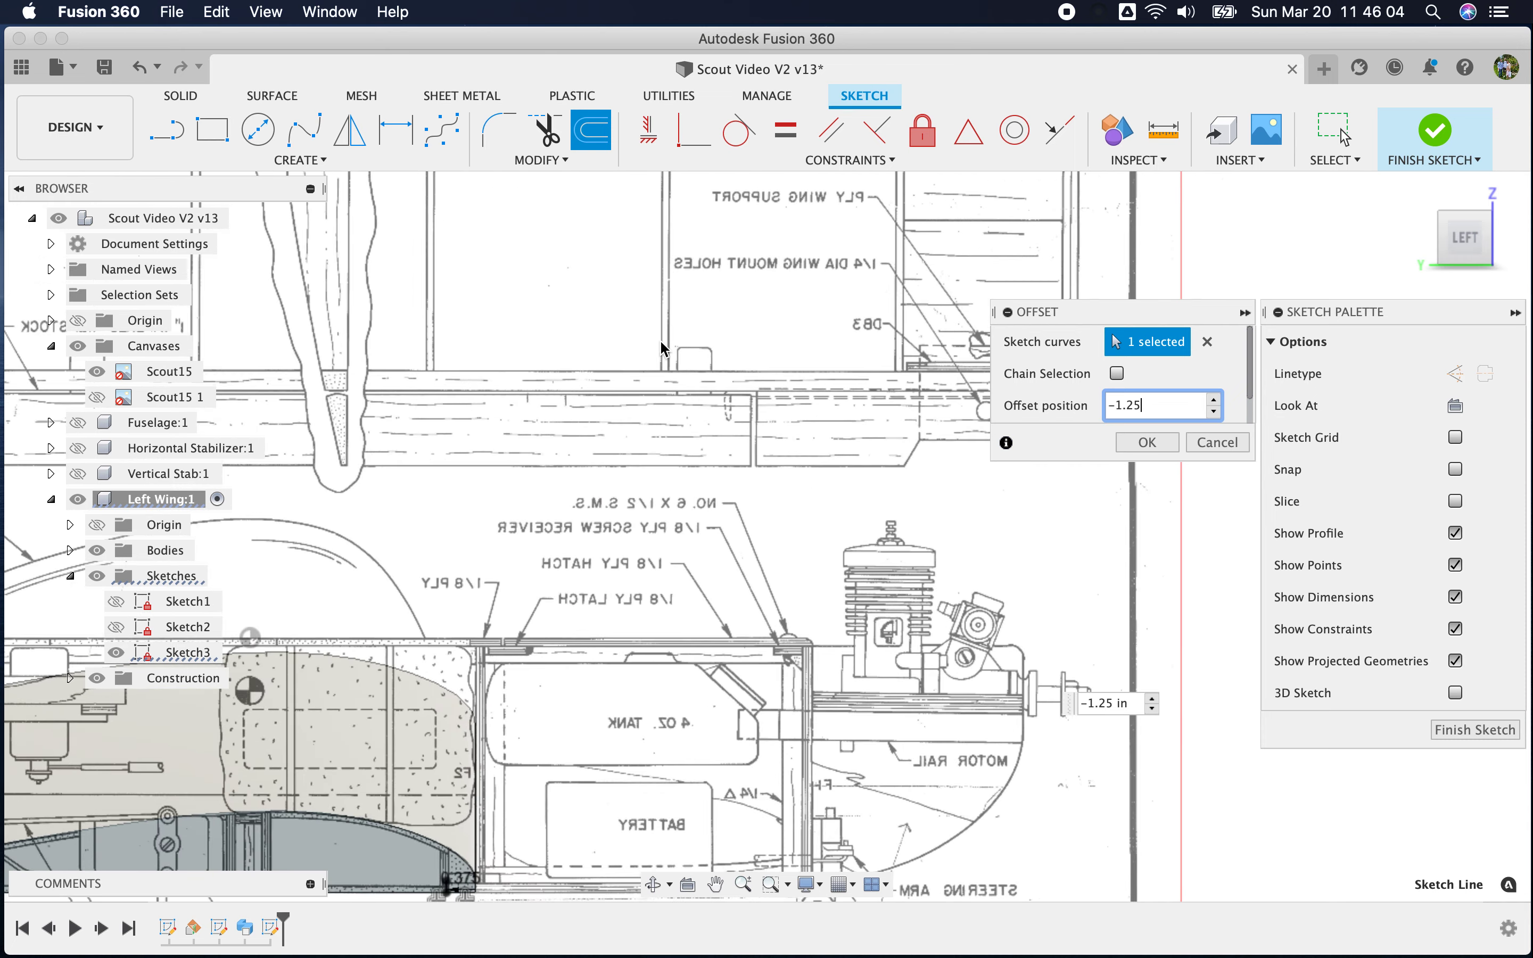
{"action": "scroll", "coordinate": [910, 366], "scroll_direction": "up", "scroll_amount": 5}
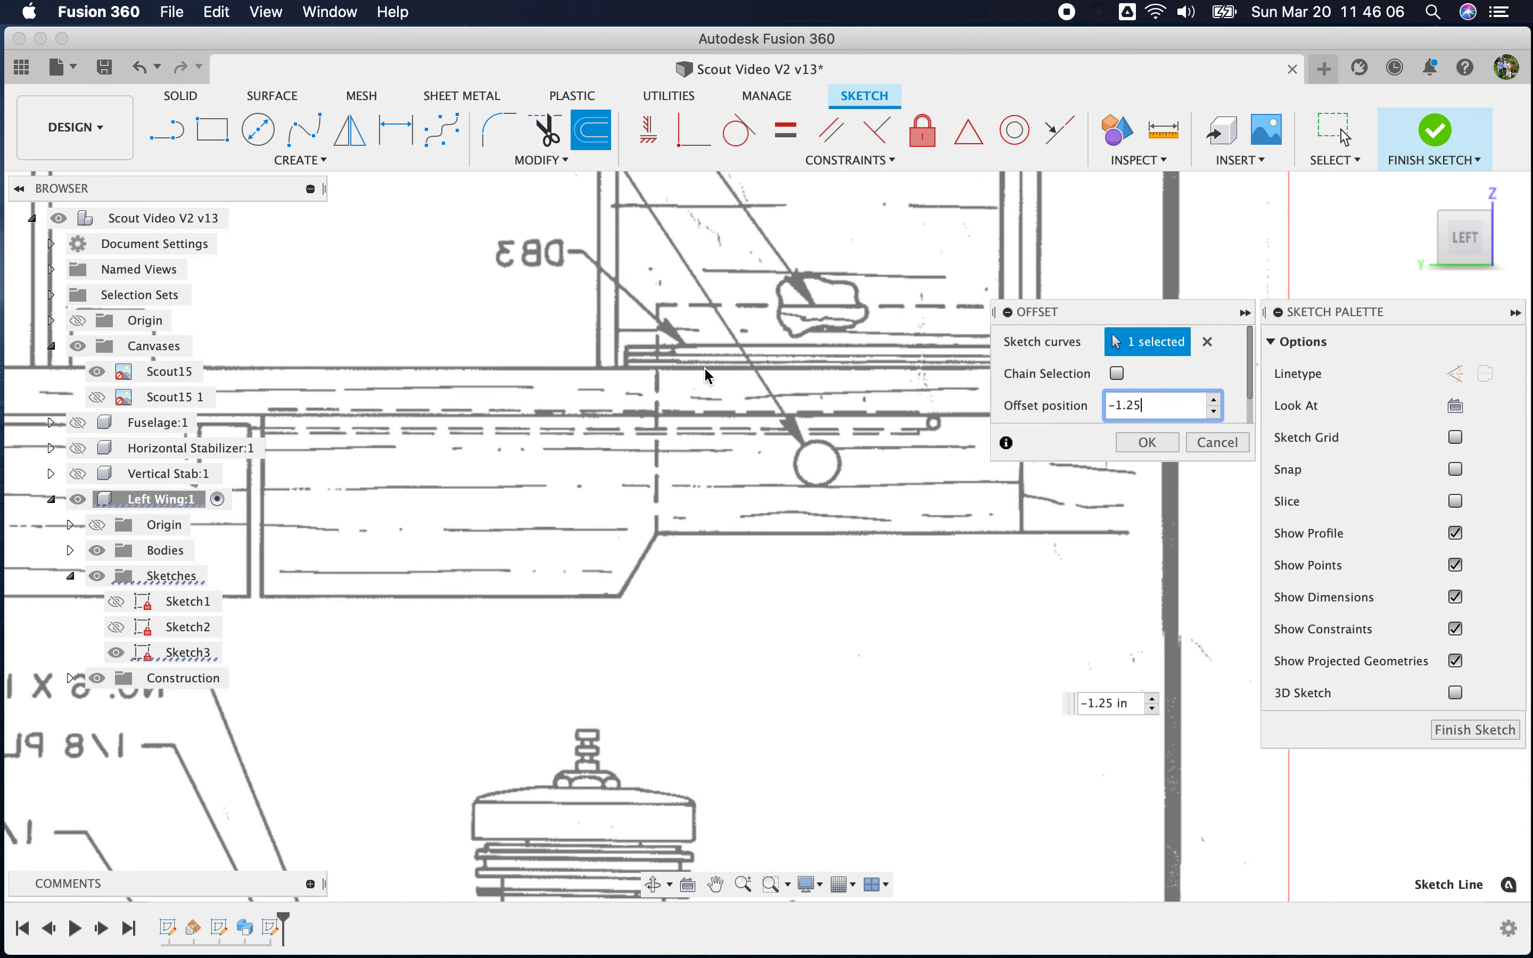
{"action": "scroll", "coordinate": [694, 406], "scroll_direction": "down", "scroll_amount": 8}
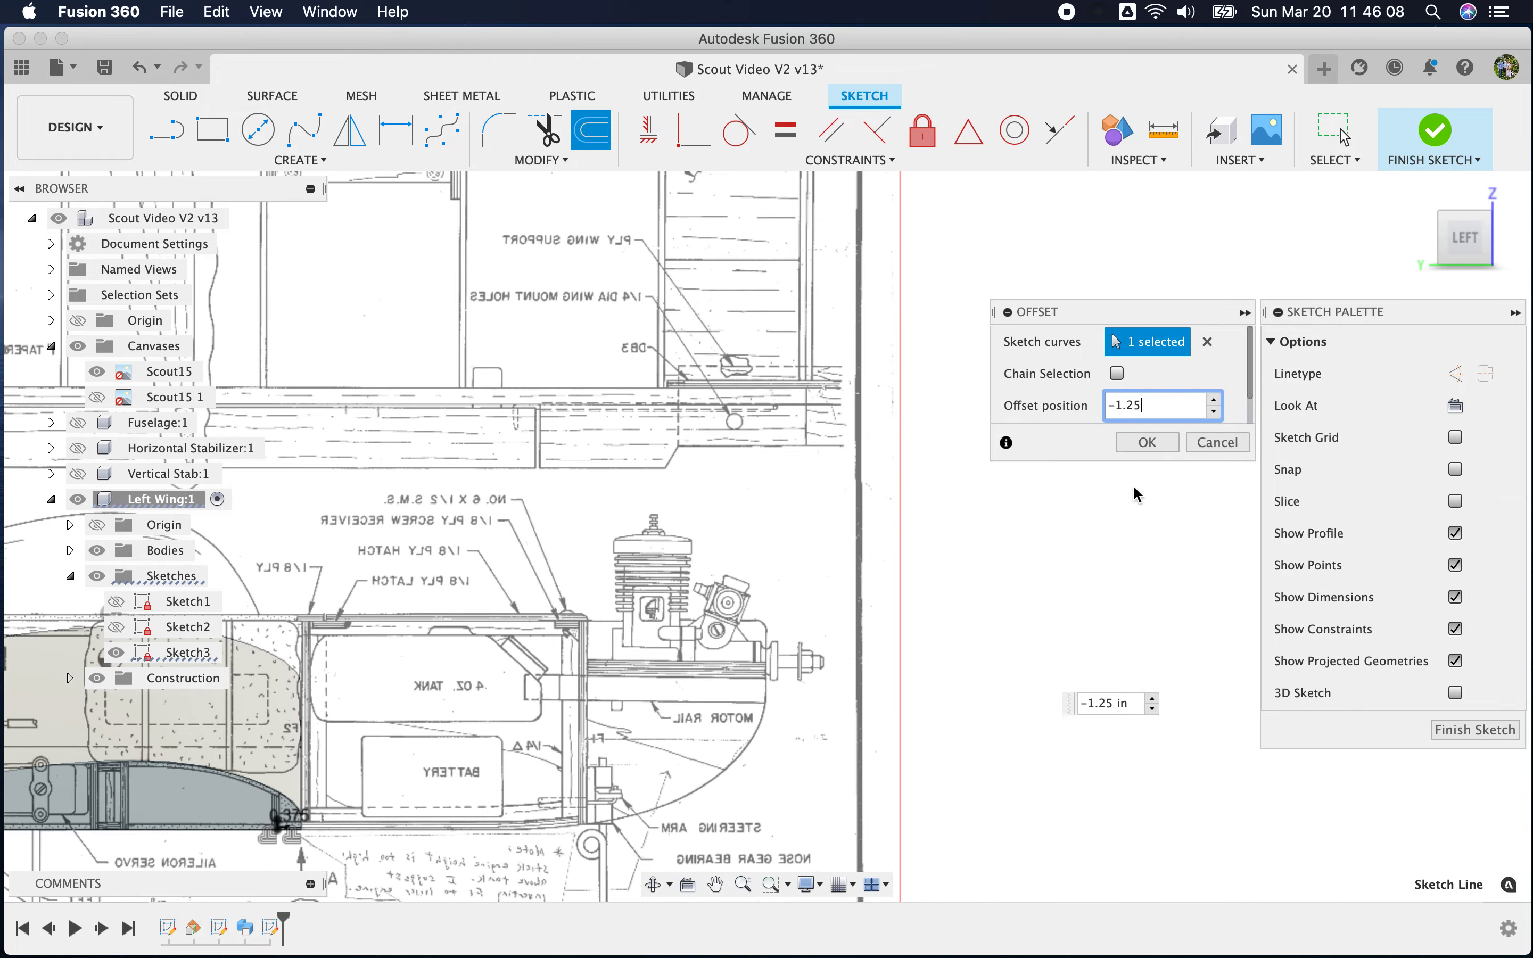
{"action": "scroll", "coordinate": [1082, 502], "scroll_direction": "down", "scroll_amount": 4}
{"action": "scroll", "coordinate": [332, 676], "scroll_direction": "up", "scroll_amount": 9}
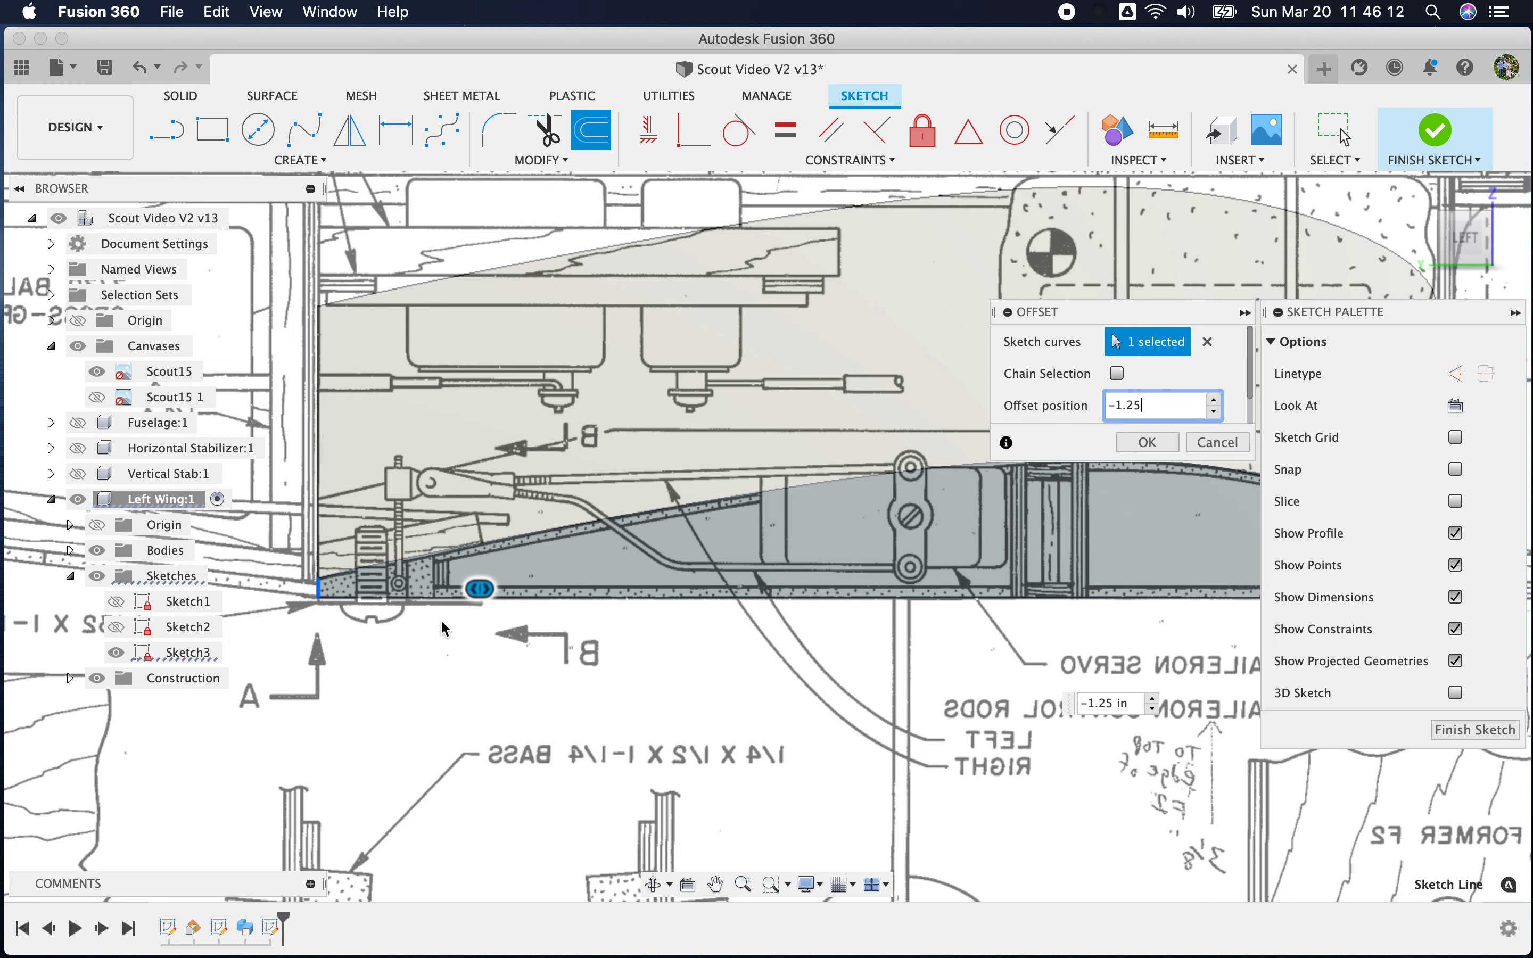
Move the trailing-edge offset line to about -0.906 in, matching the stock drawn on the canvas, and accept the offset
{"action": "scroll", "coordinate": [475, 584], "scroll_direction": "up", "scroll_amount": 5}
{"action": "left_click_drag", "start_coordinate": [476, 584], "coordinate": [385, 636]}
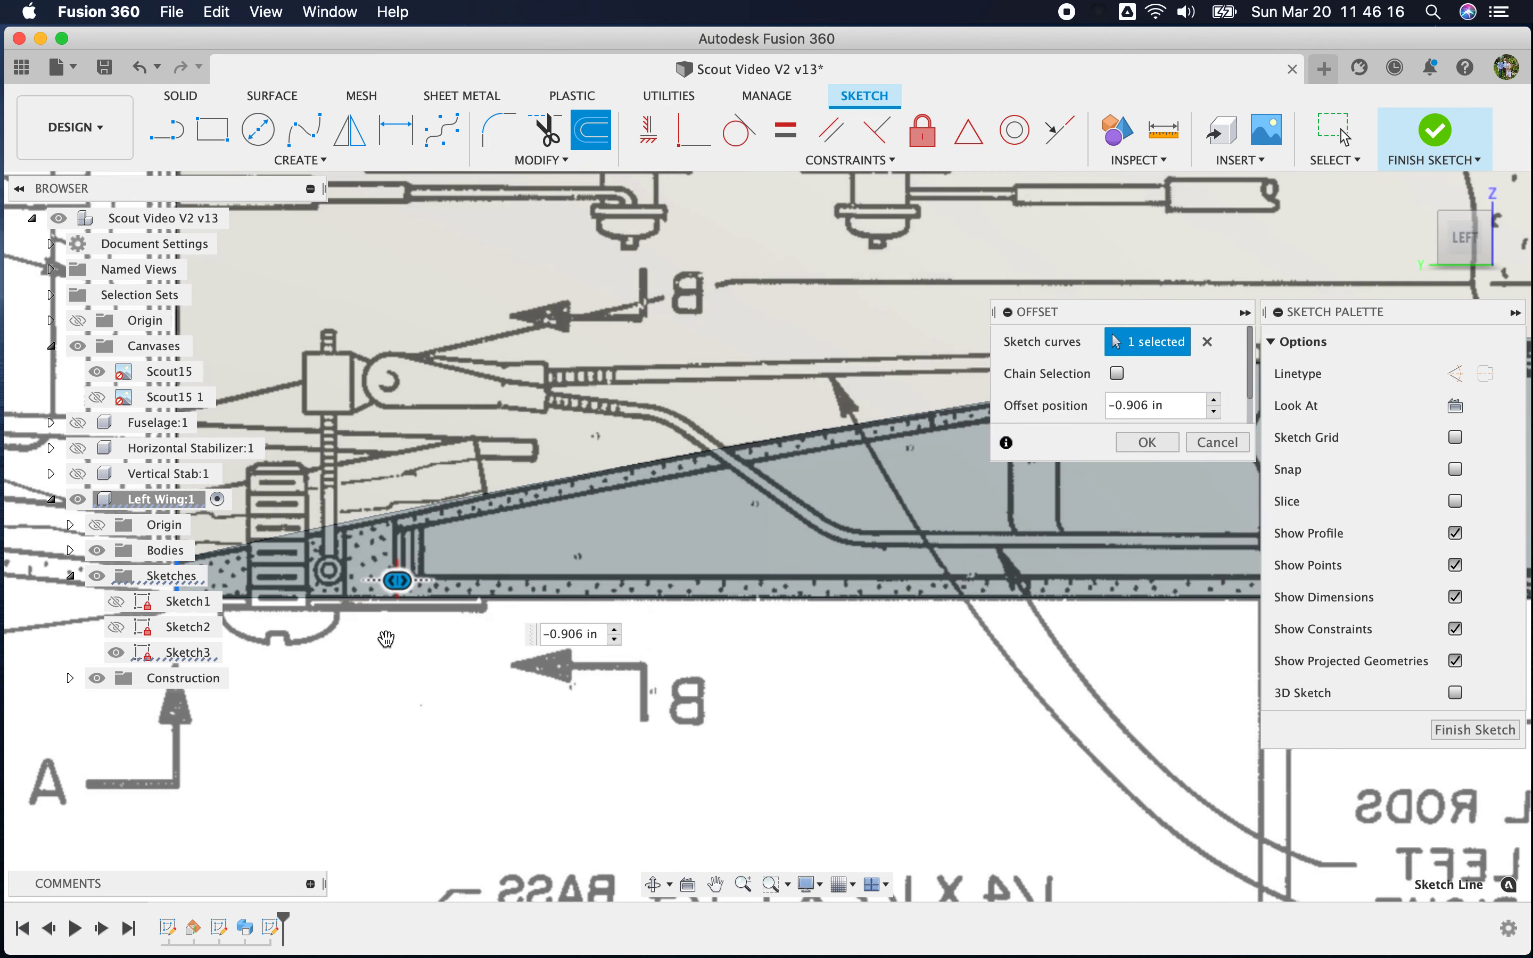
{"action": "scroll", "coordinate": [413, 551], "scroll_direction": "down", "scroll_amount": 3}
{"action": "scroll", "coordinate": [413, 551], "scroll_direction": "down", "scroll_amount": 5}
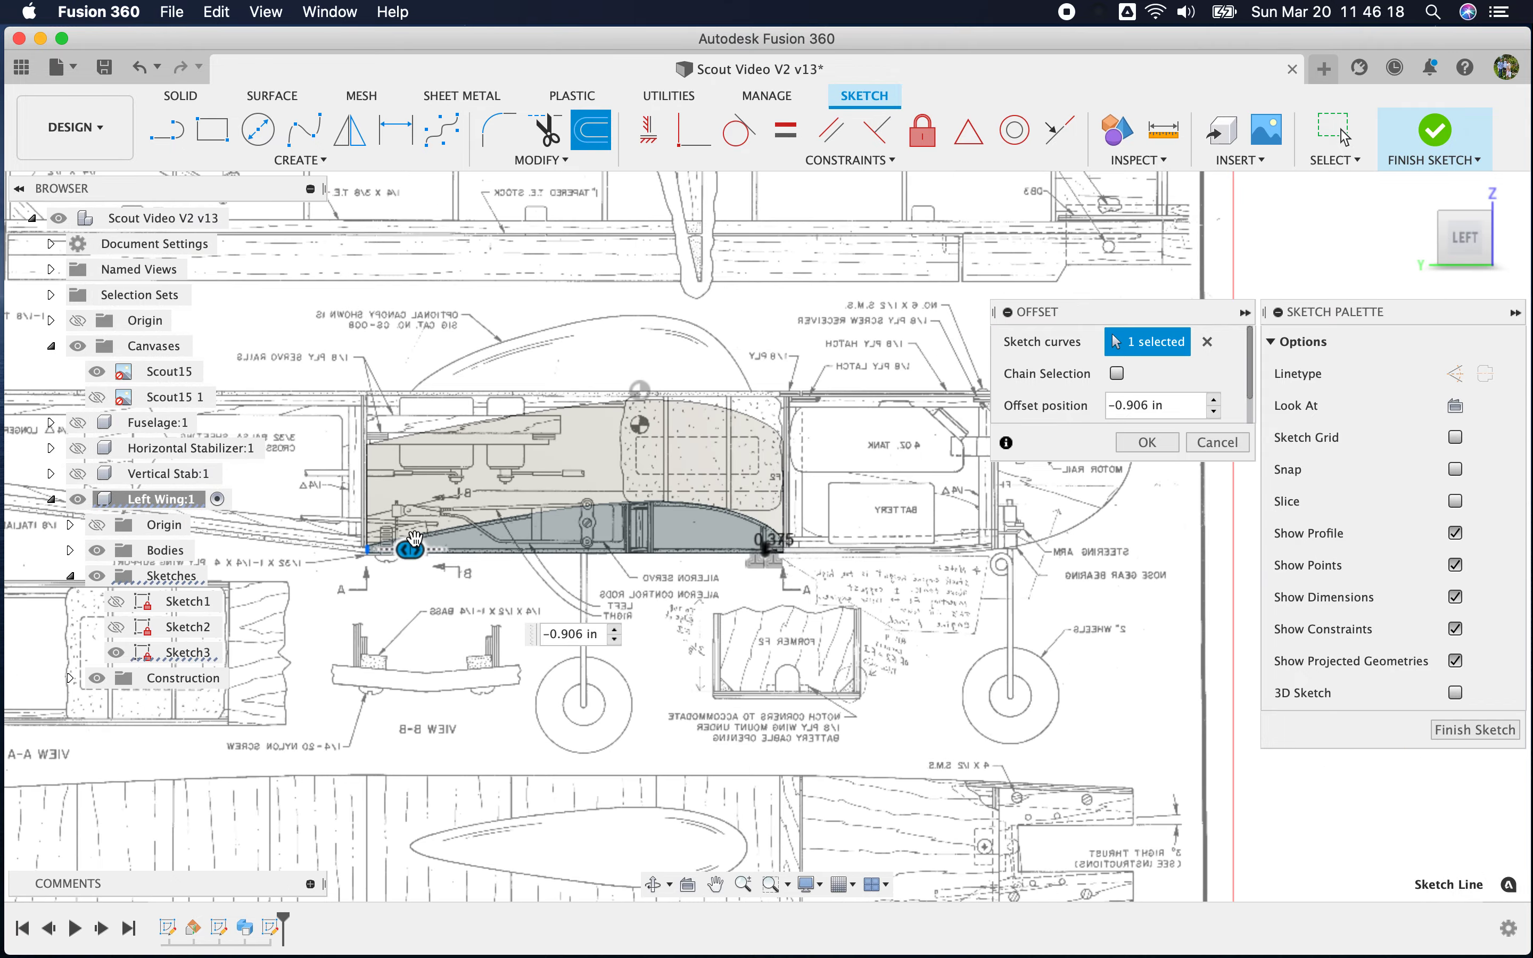
{"action": "scroll", "coordinate": [871, 328], "scroll_direction": "up", "scroll_amount": 3}
{"action": "scroll", "coordinate": [867, 329], "scroll_direction": "up", "scroll_amount": 3}
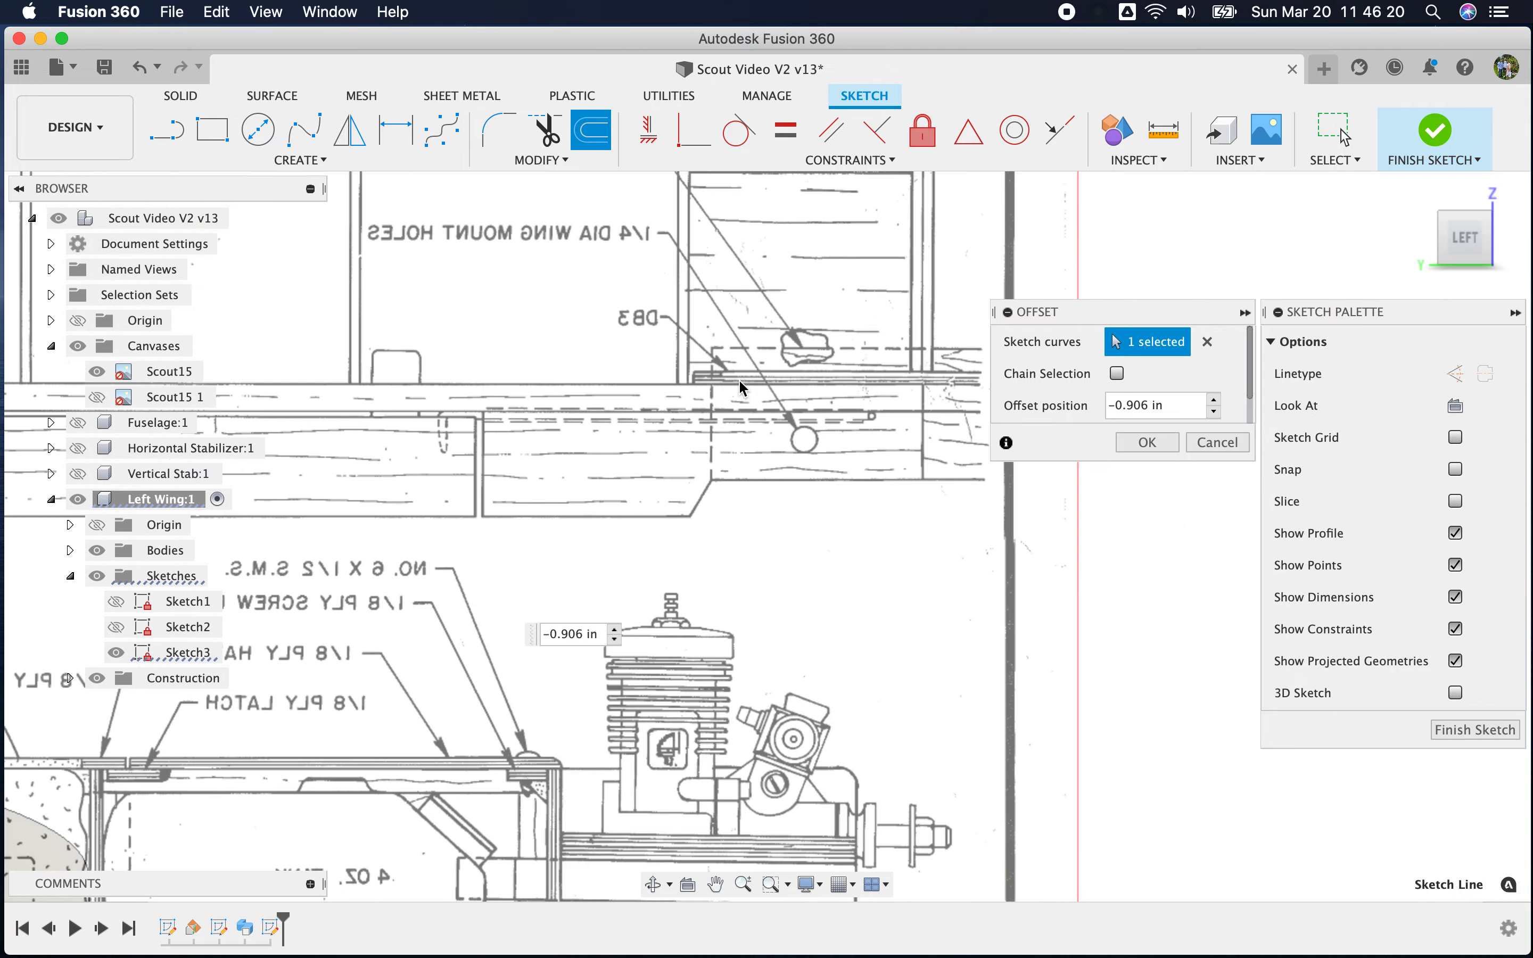
{"action": "scroll", "coordinate": [740, 382], "scroll_direction": "down", "scroll_amount": 6}
{"action": "scroll", "coordinate": [514, 587], "scroll_direction": "up", "scroll_amount": 5}
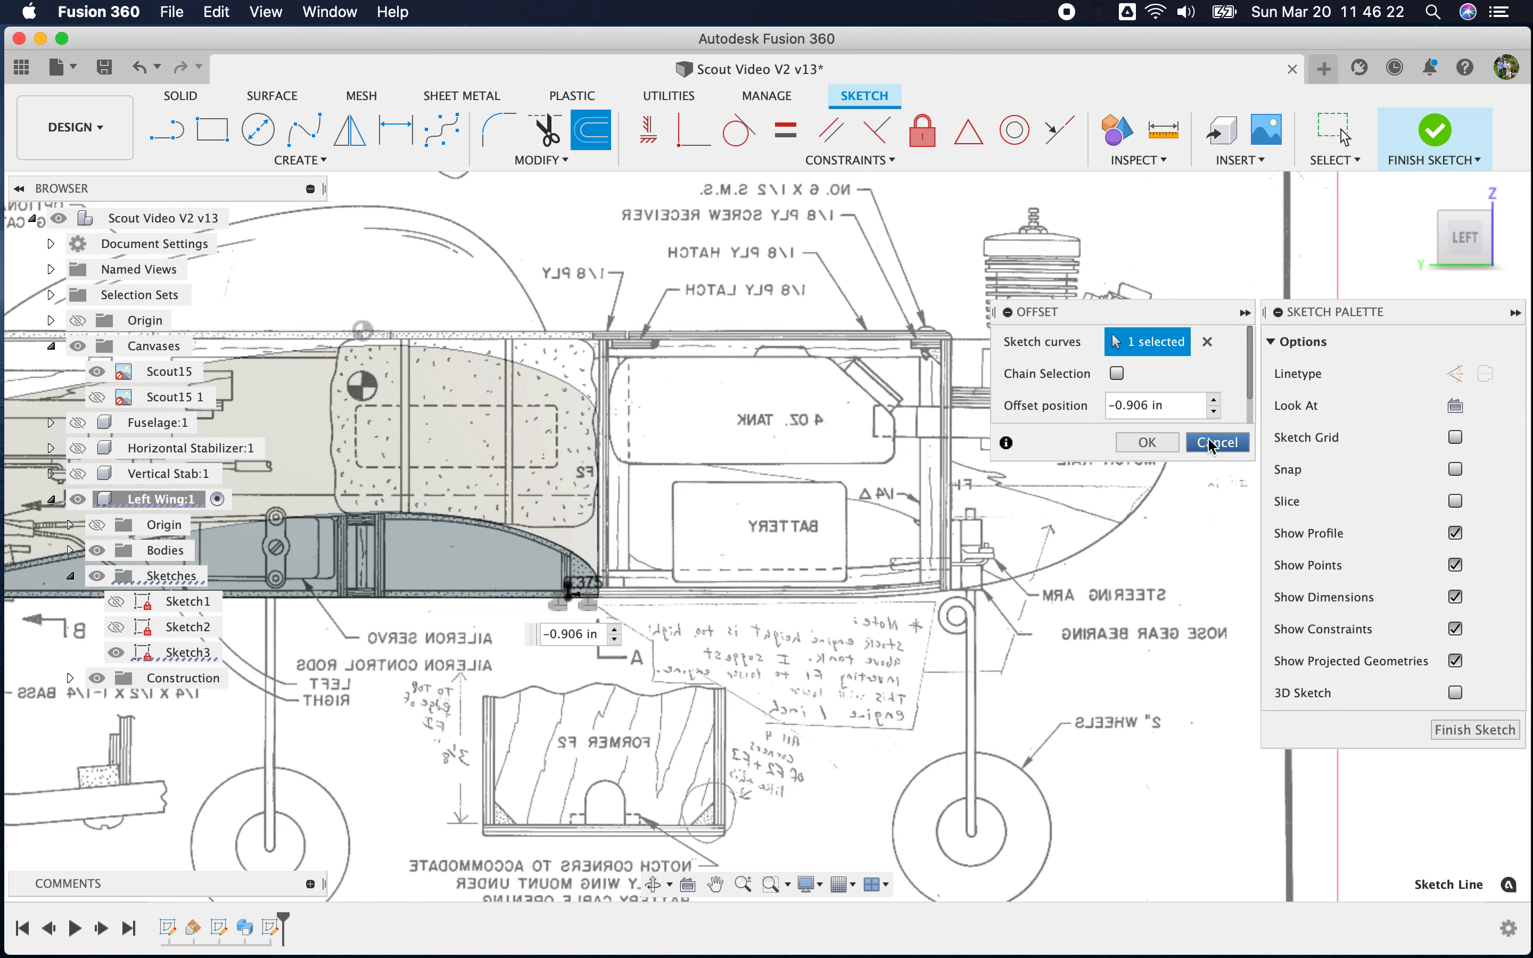
{"action": "left_click", "coordinate": [1146, 443]}
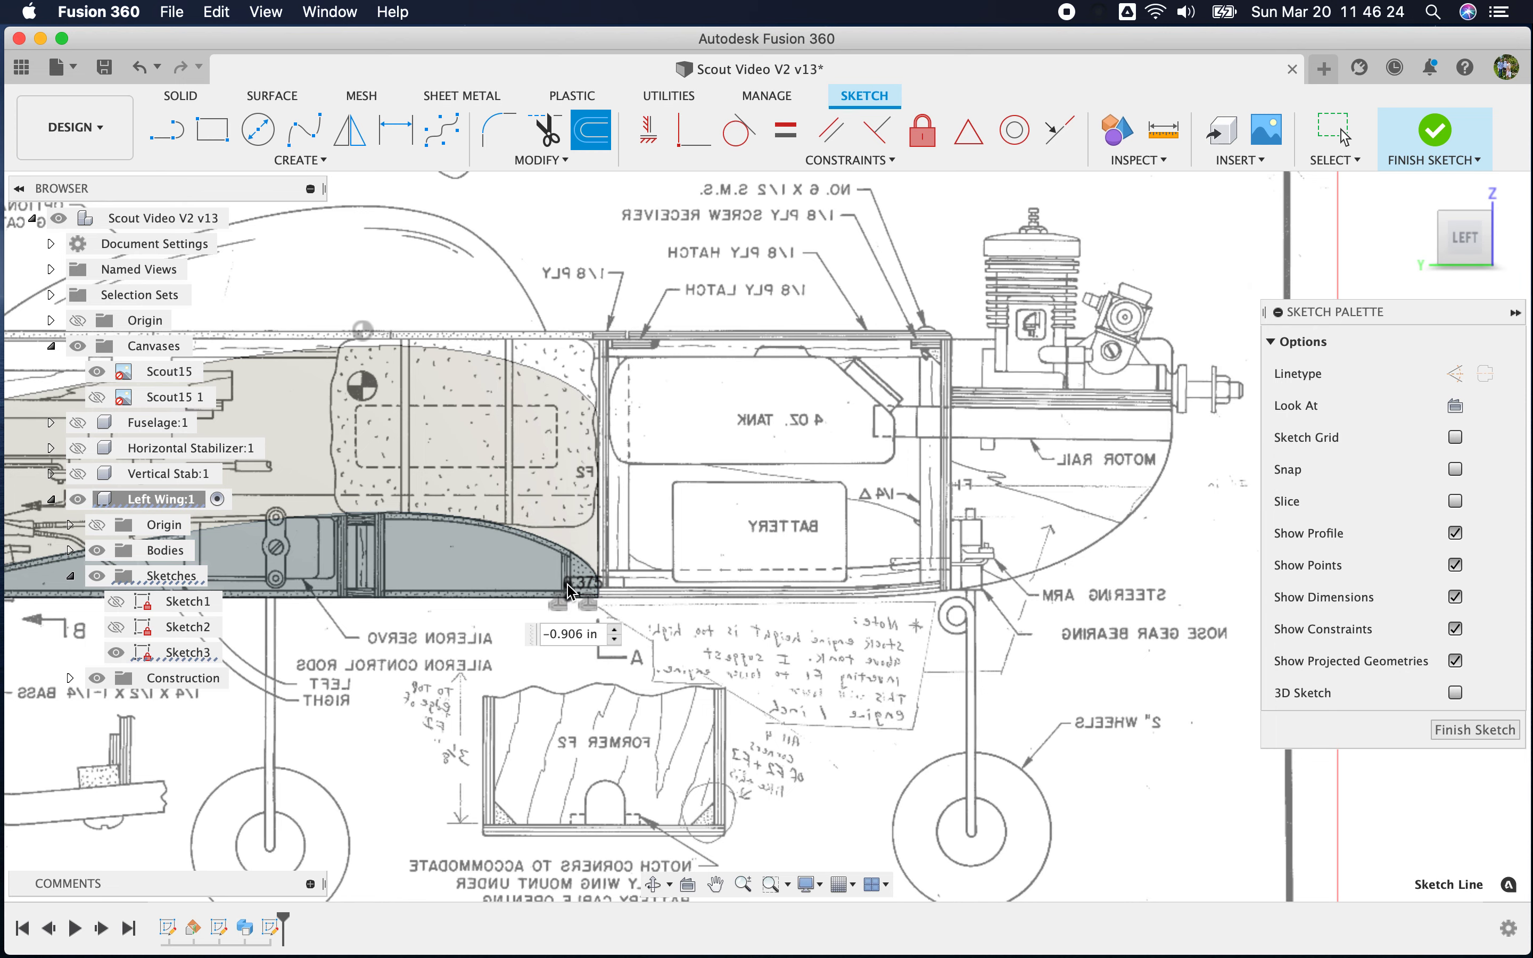
{"action": "key", "text": "Escape"}
Delete the 3/8 in offset line behind the airfoil's leading edge
{"action": "scroll", "coordinate": [568, 626], "scroll_direction": "up", "scroll_amount": 5}
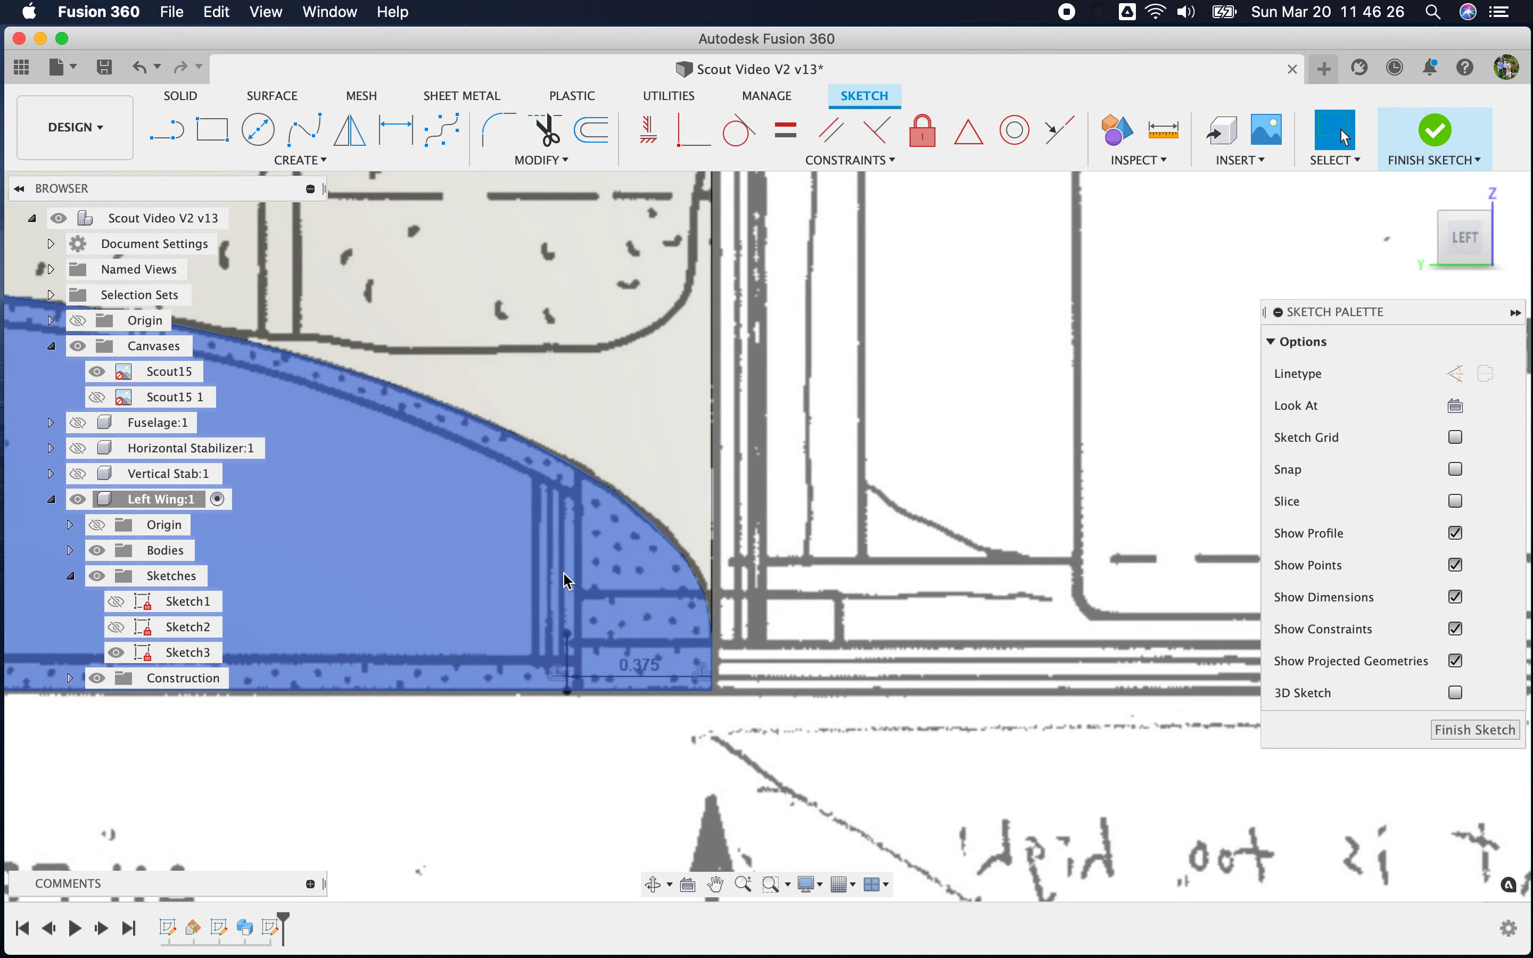
{"action": "double_click", "coordinate": [639, 665]}
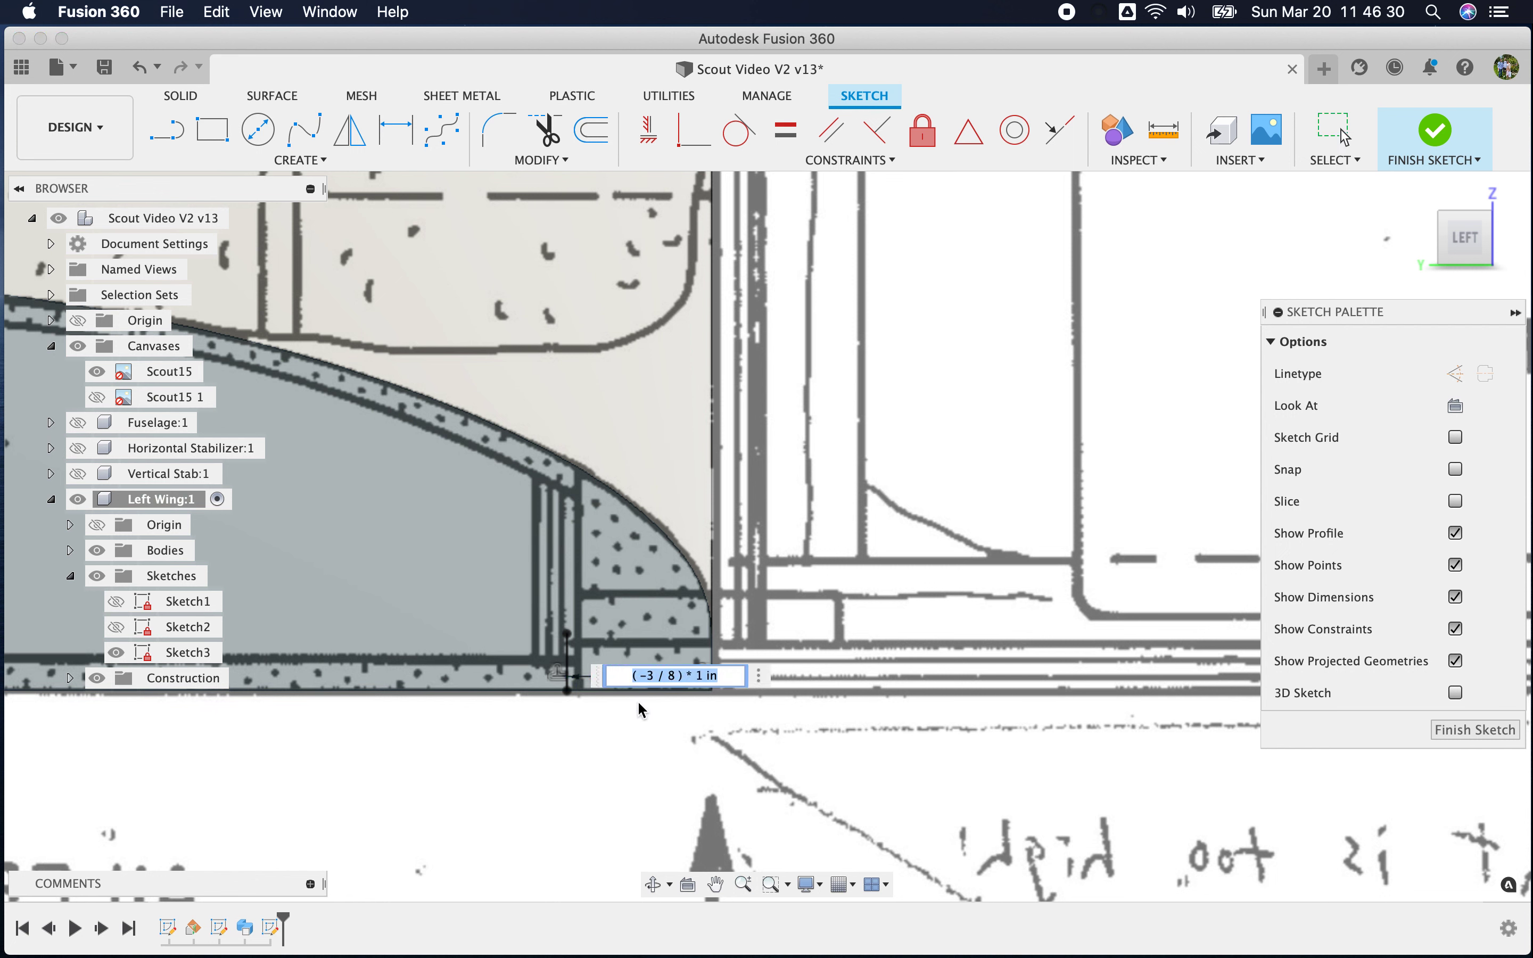
{"action": "left_click", "coordinate": [667, 762]}
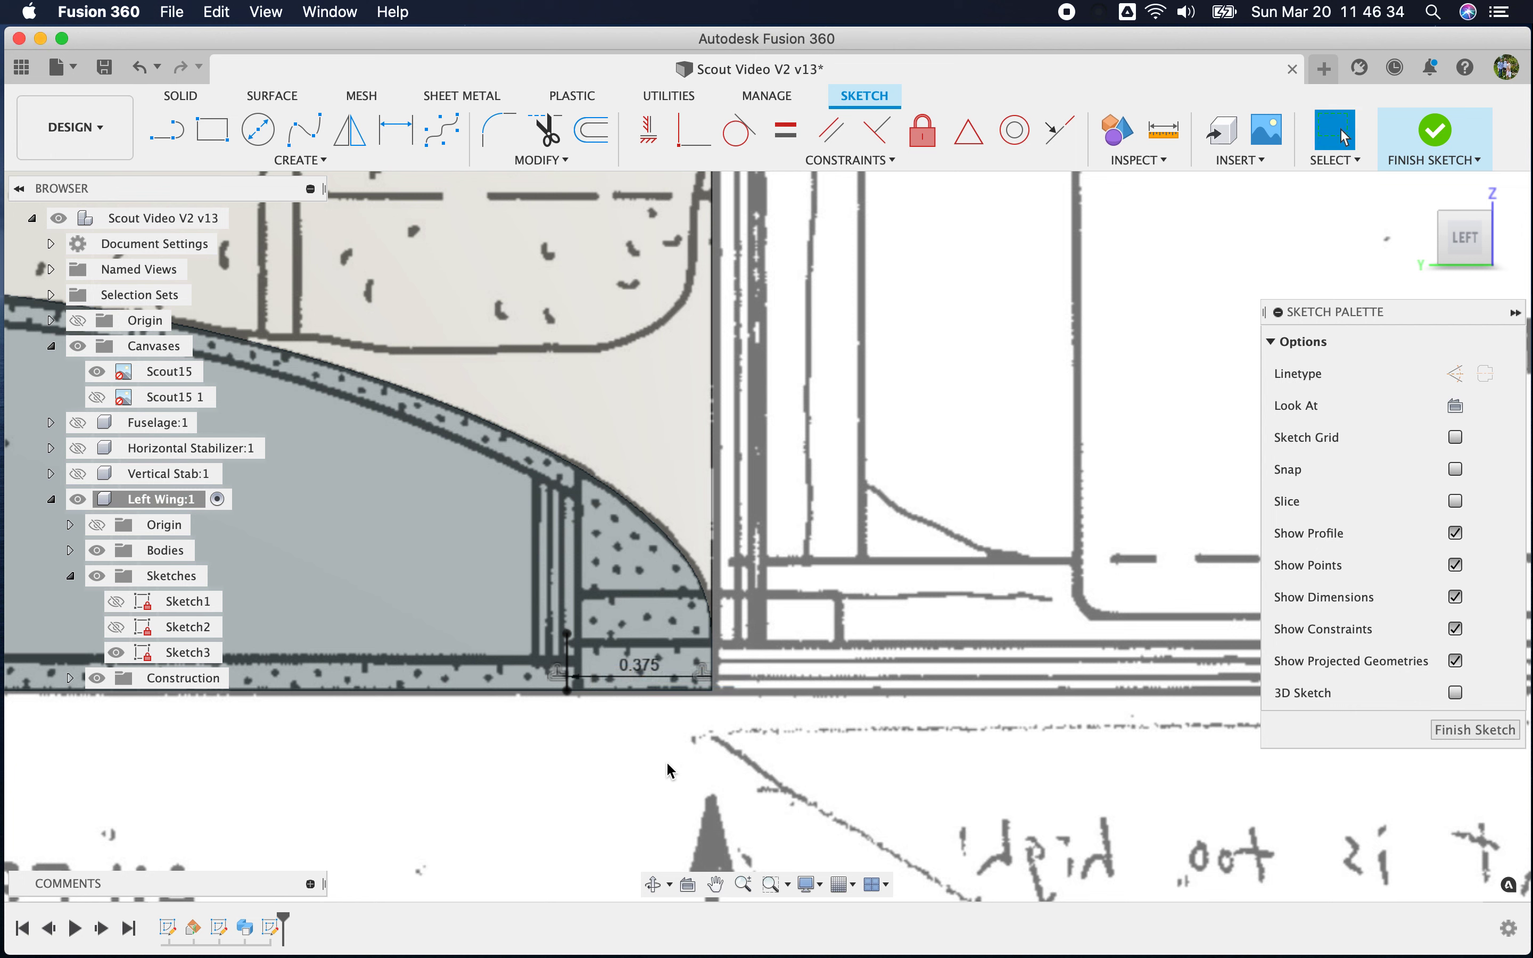
{"action": "left_click", "coordinate": [568, 659]}
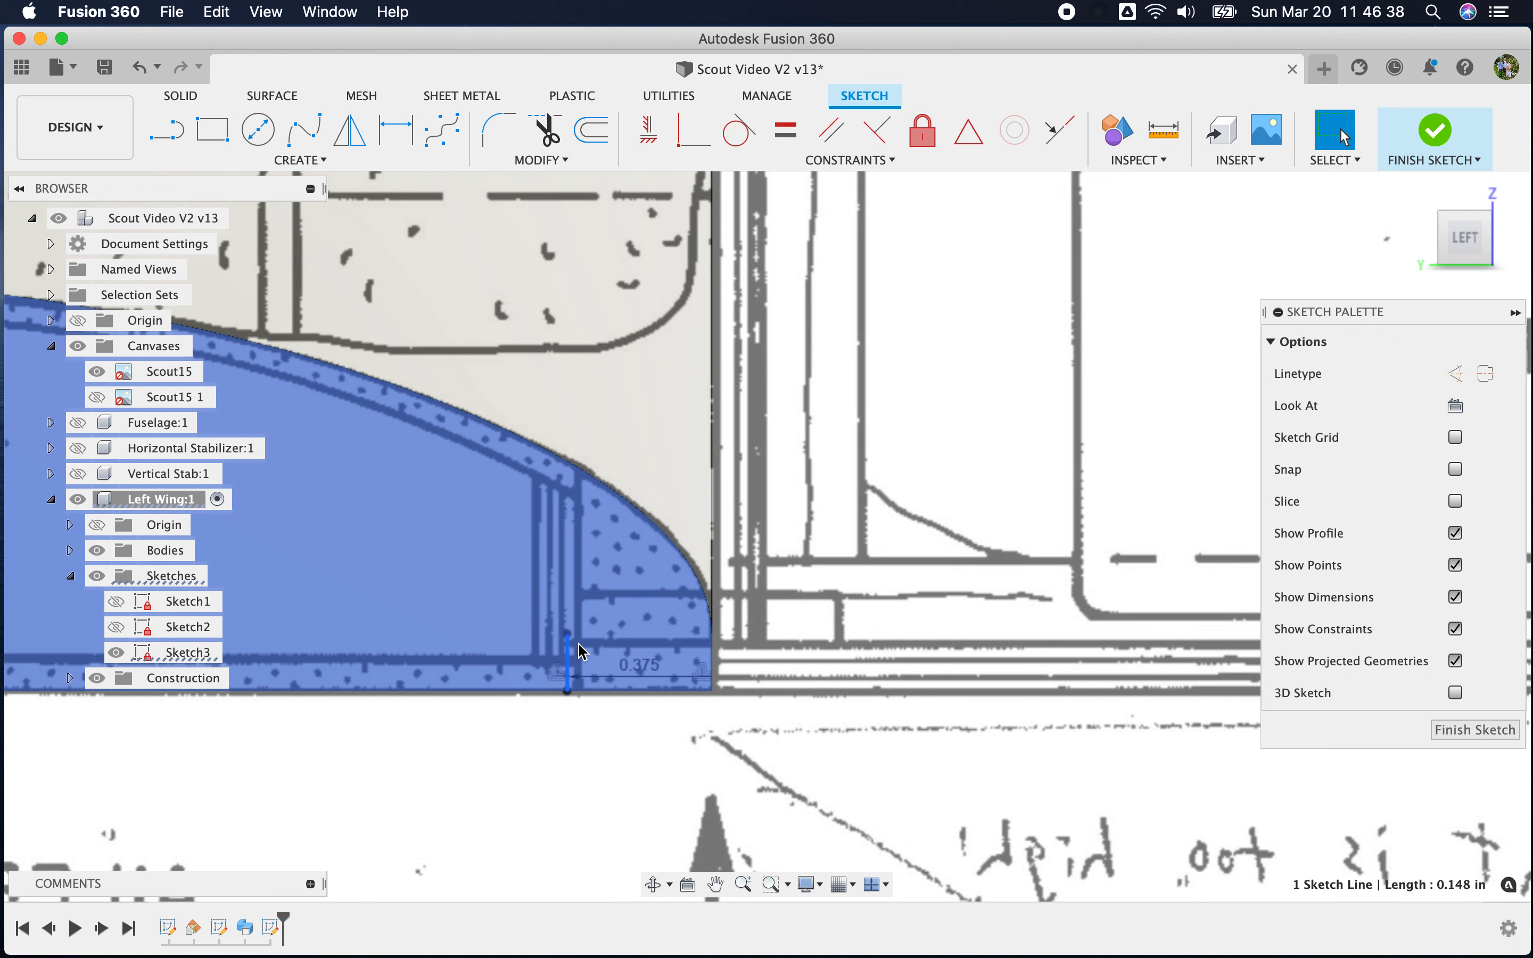
{"action": "key", "text": "Delete"}
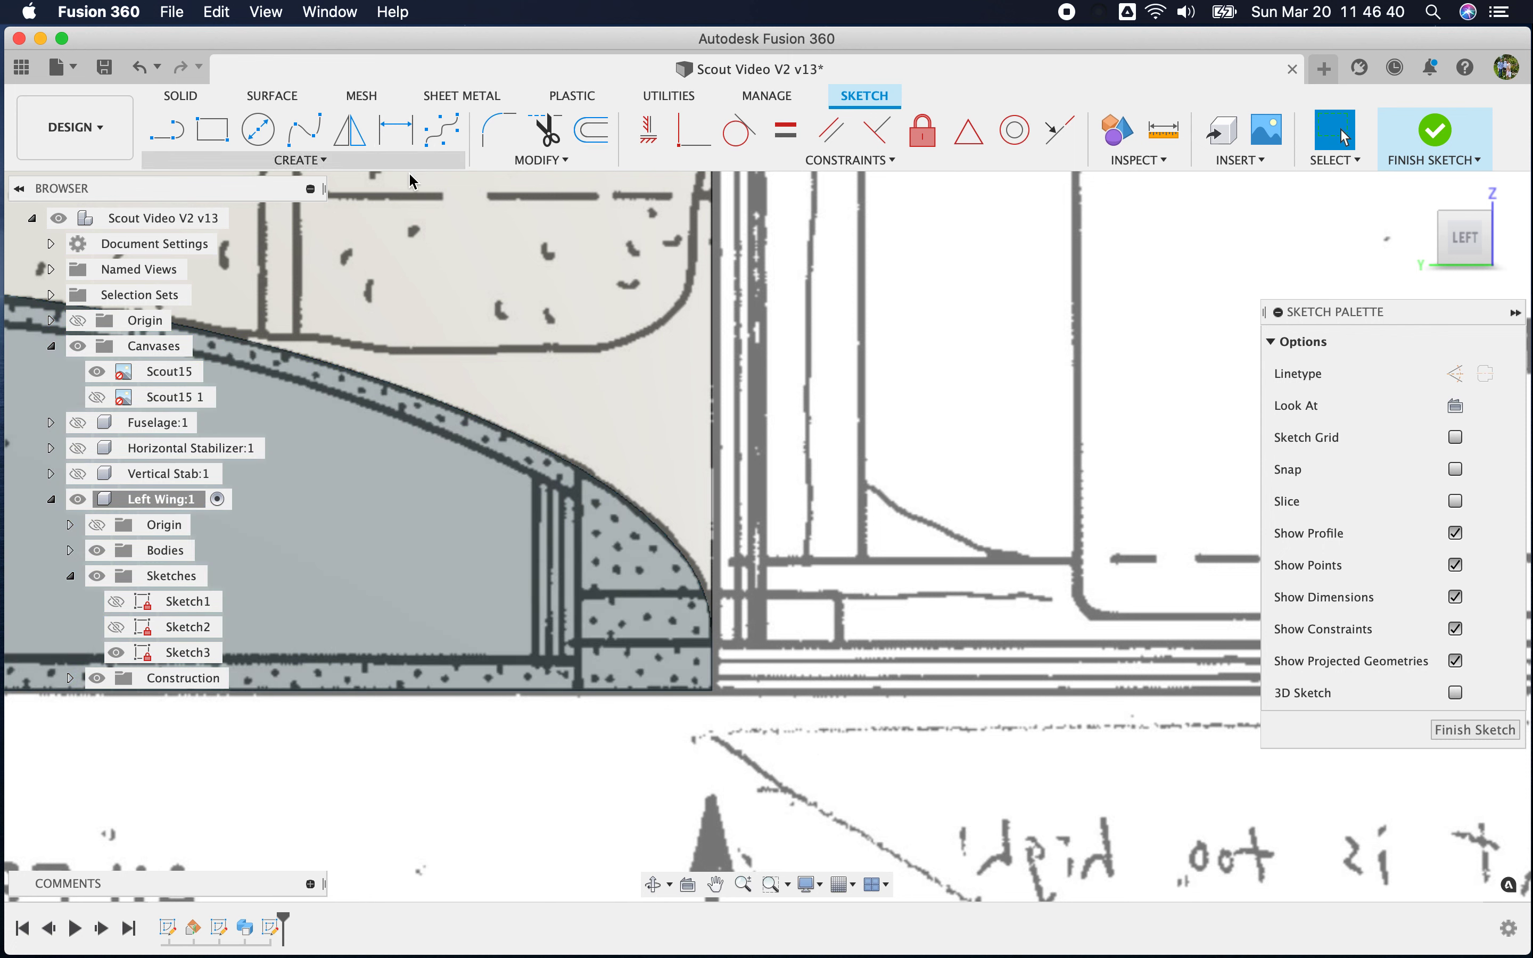
Offset the short vertical leading-edge line about -0.341 in into the profile, onto the stock edge drawn on the canvas
{"action": "left_click", "coordinate": [590, 130]}
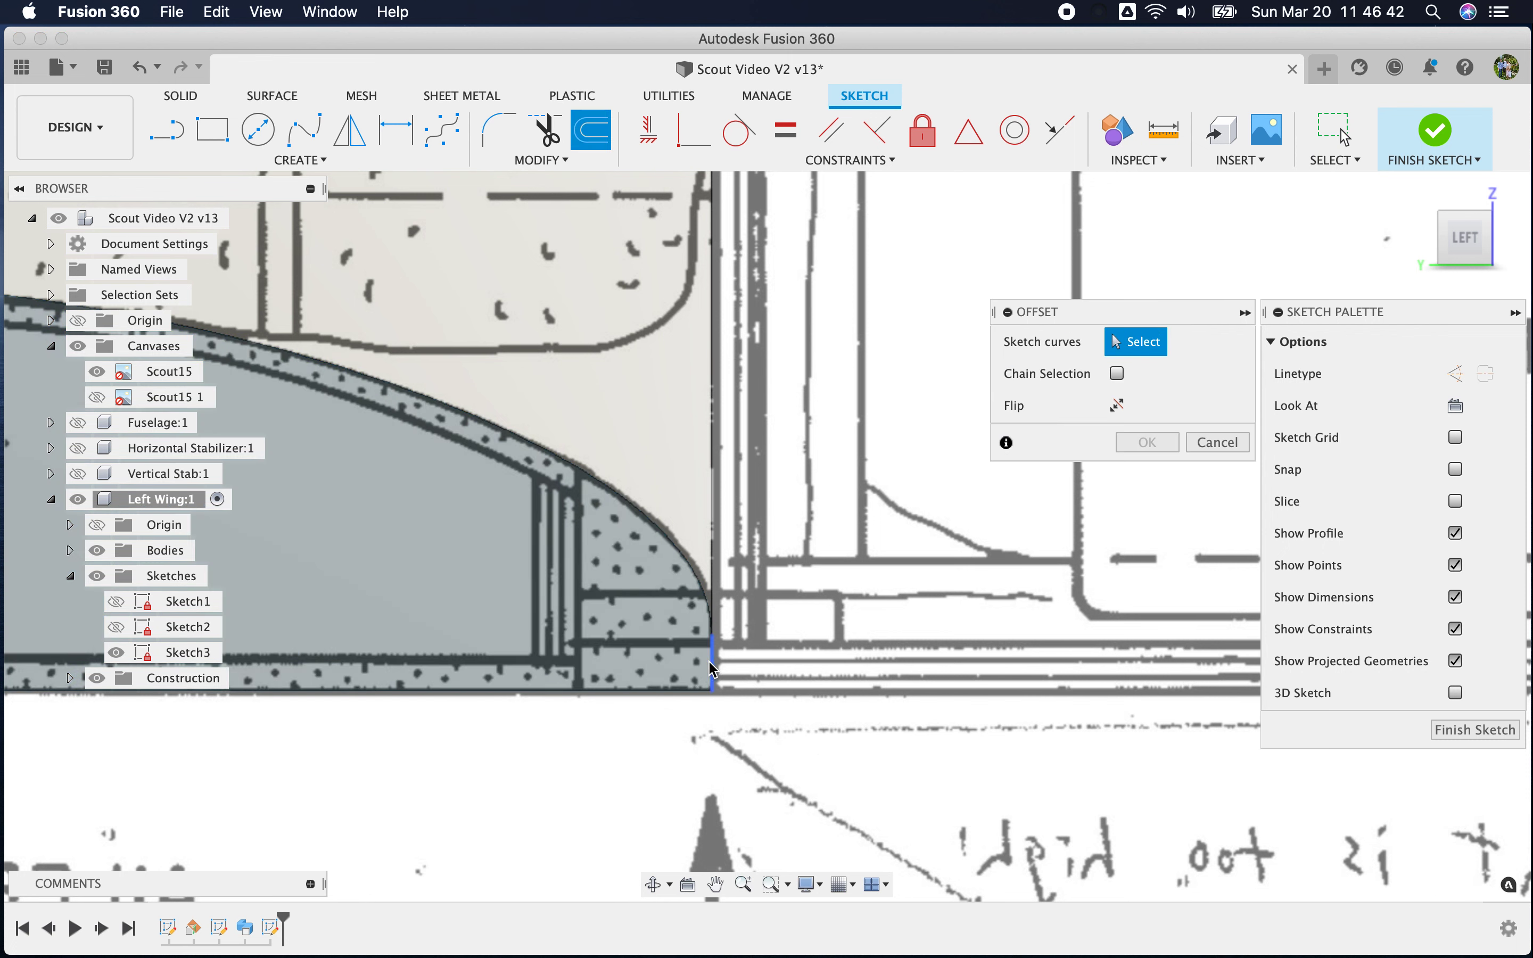
{"action": "left_click", "coordinate": [707, 689]}
{"action": "left_click_drag", "start_coordinate": [726, 662], "coordinate": [571, 767]}
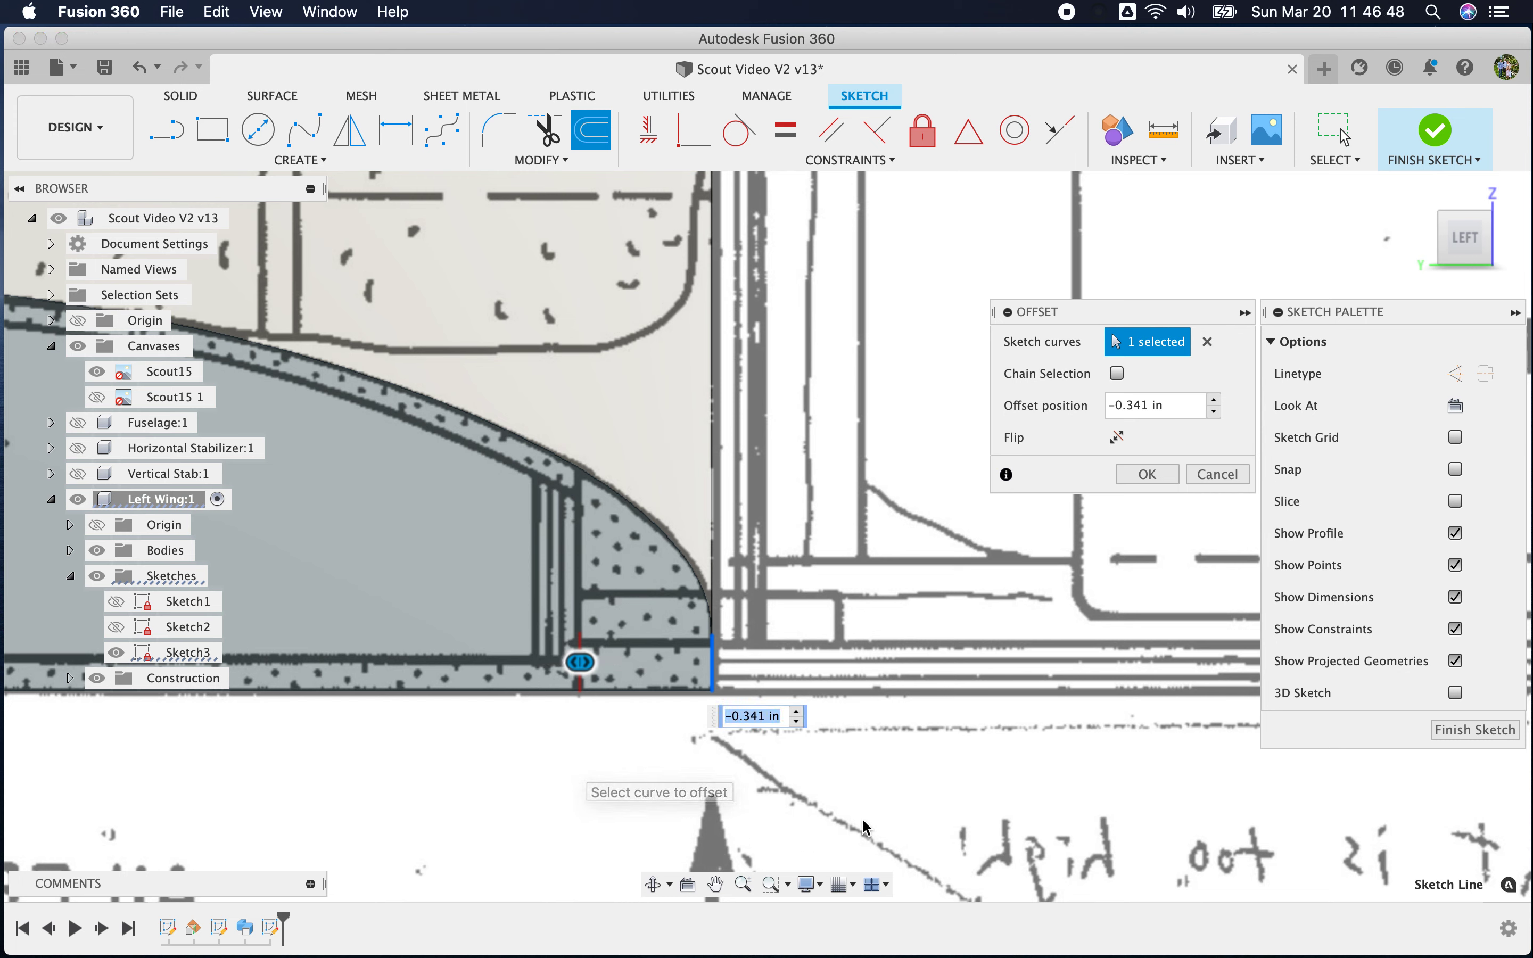
{"action": "left_click", "coordinate": [1147, 474]}
Examine the spar in the airfoil side view and its size callouts in the wing plan on the canvas
{"action": "scroll", "coordinate": [563, 797], "scroll_direction": "down", "scroll_amount": 10}
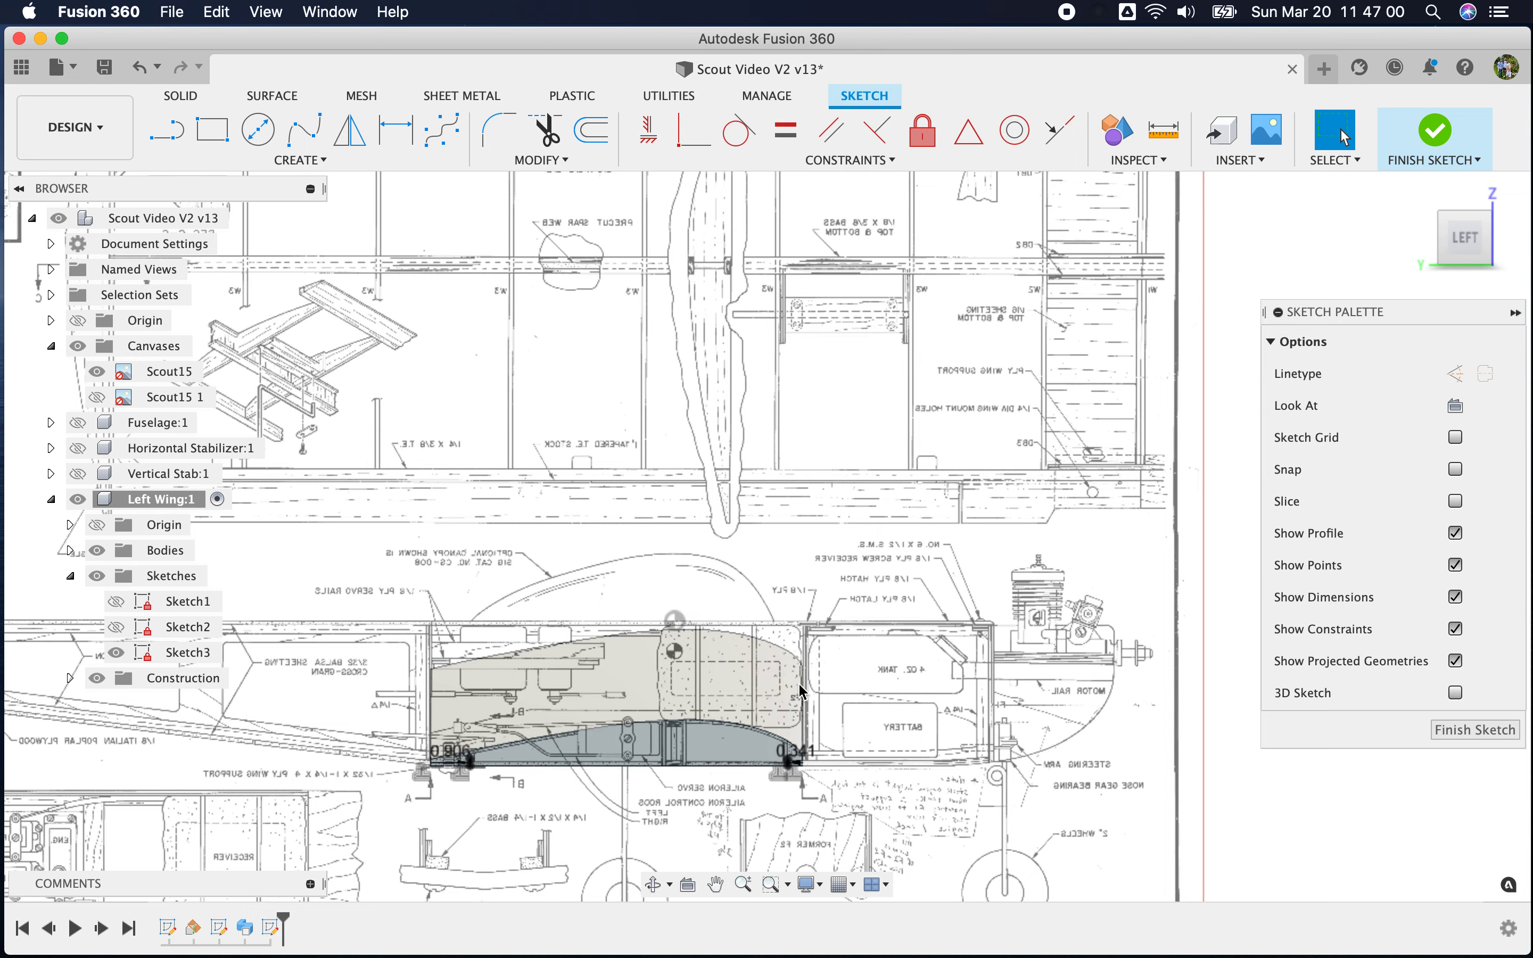
{"action": "scroll", "coordinate": [673, 765], "scroll_direction": "up", "scroll_amount": 8}
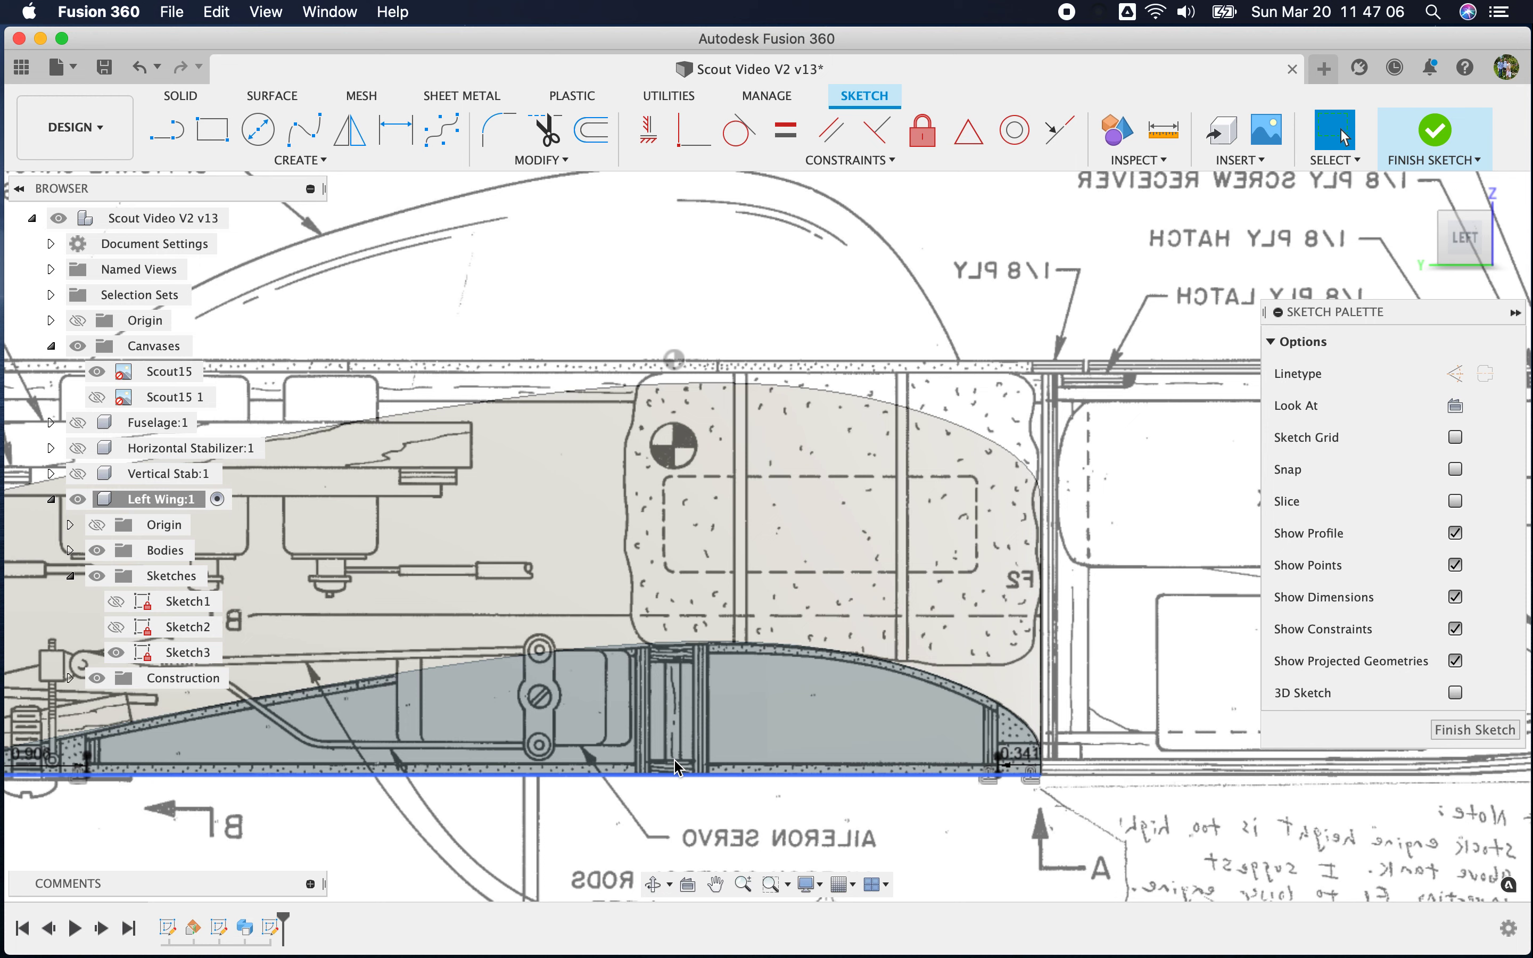
{"action": "scroll", "coordinate": [641, 704], "scroll_direction": "up", "scroll_amount": 4}
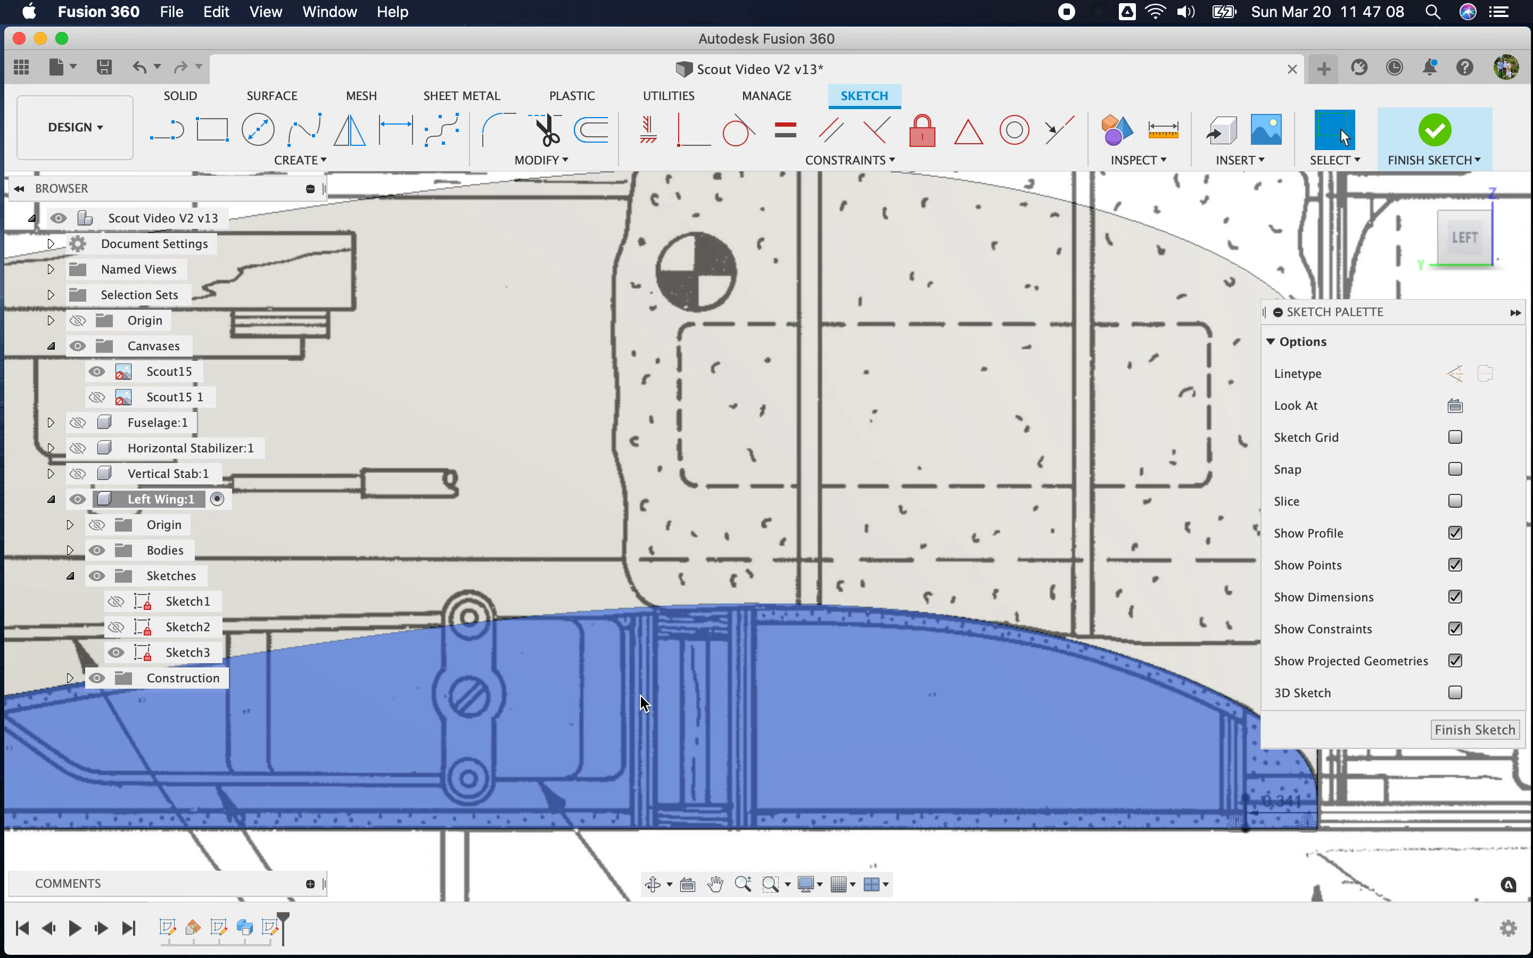
{"action": "scroll", "coordinate": [641, 703], "scroll_direction": "up", "scroll_amount": 3}
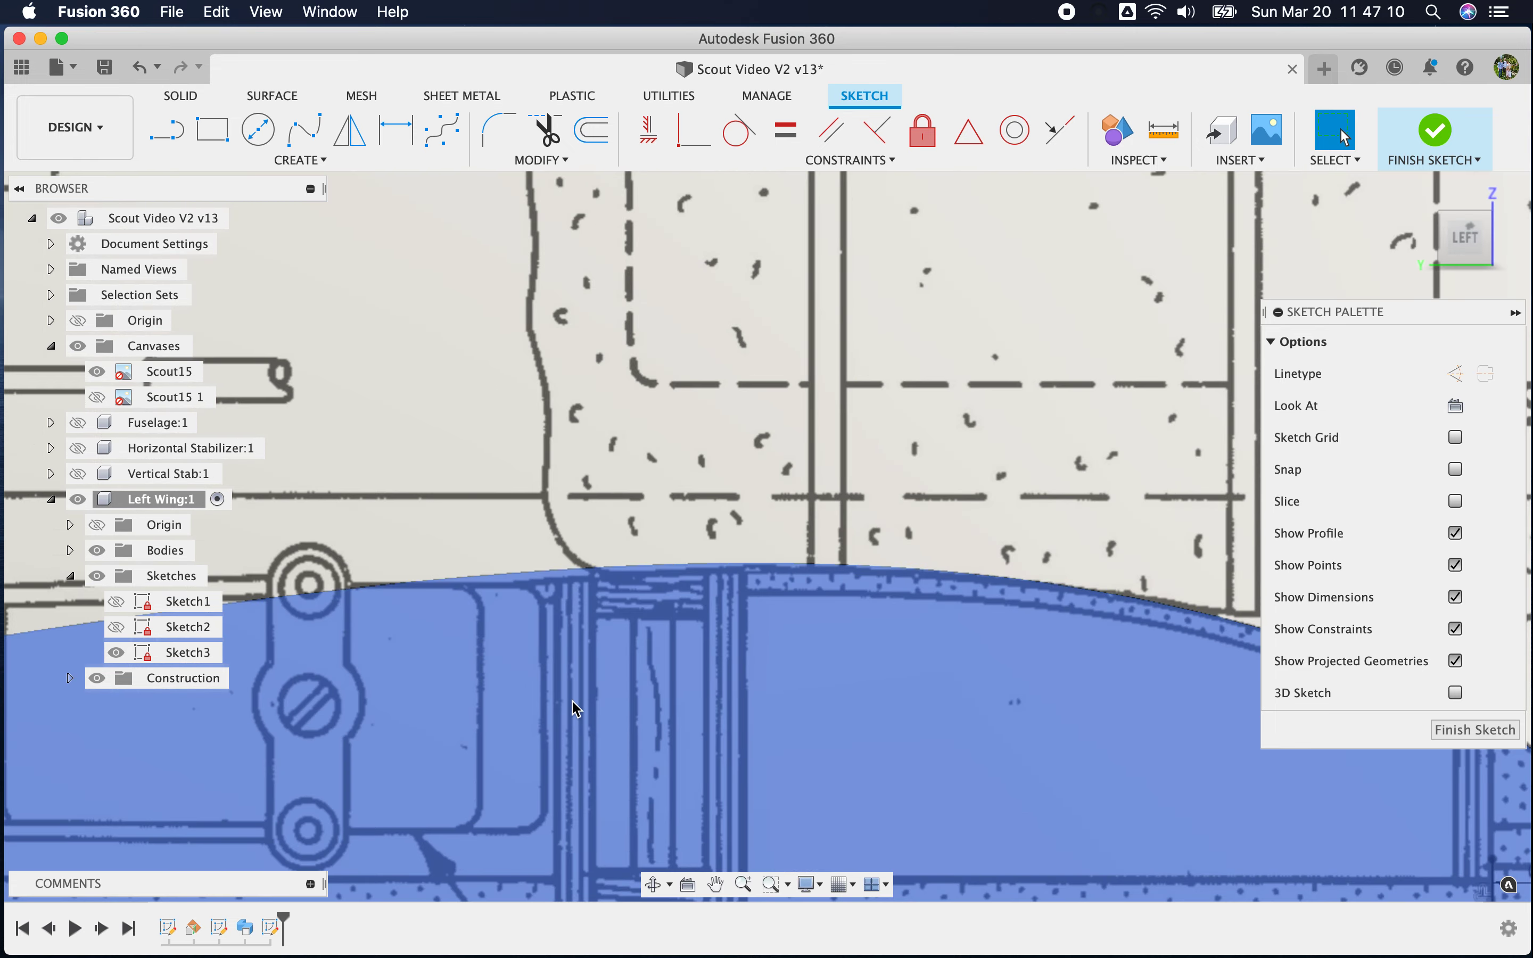
{"action": "scroll", "coordinate": [659, 619], "scroll_direction": "down", "scroll_amount": 3}
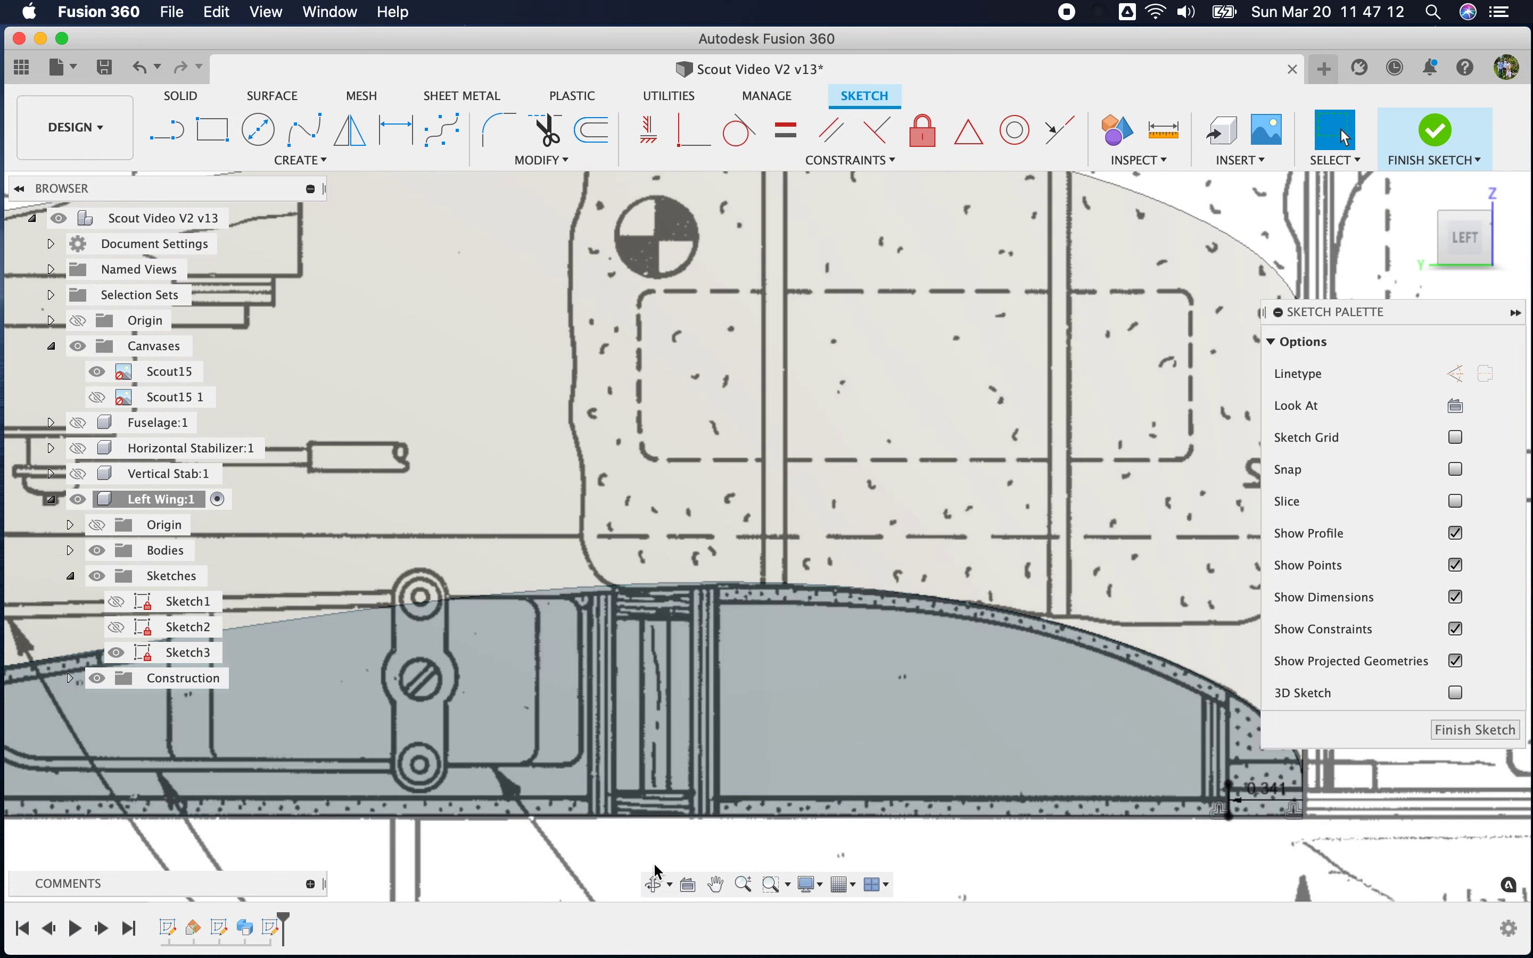
{"action": "scroll", "coordinate": [626, 653], "scroll_direction": "down", "scroll_amount": 6}
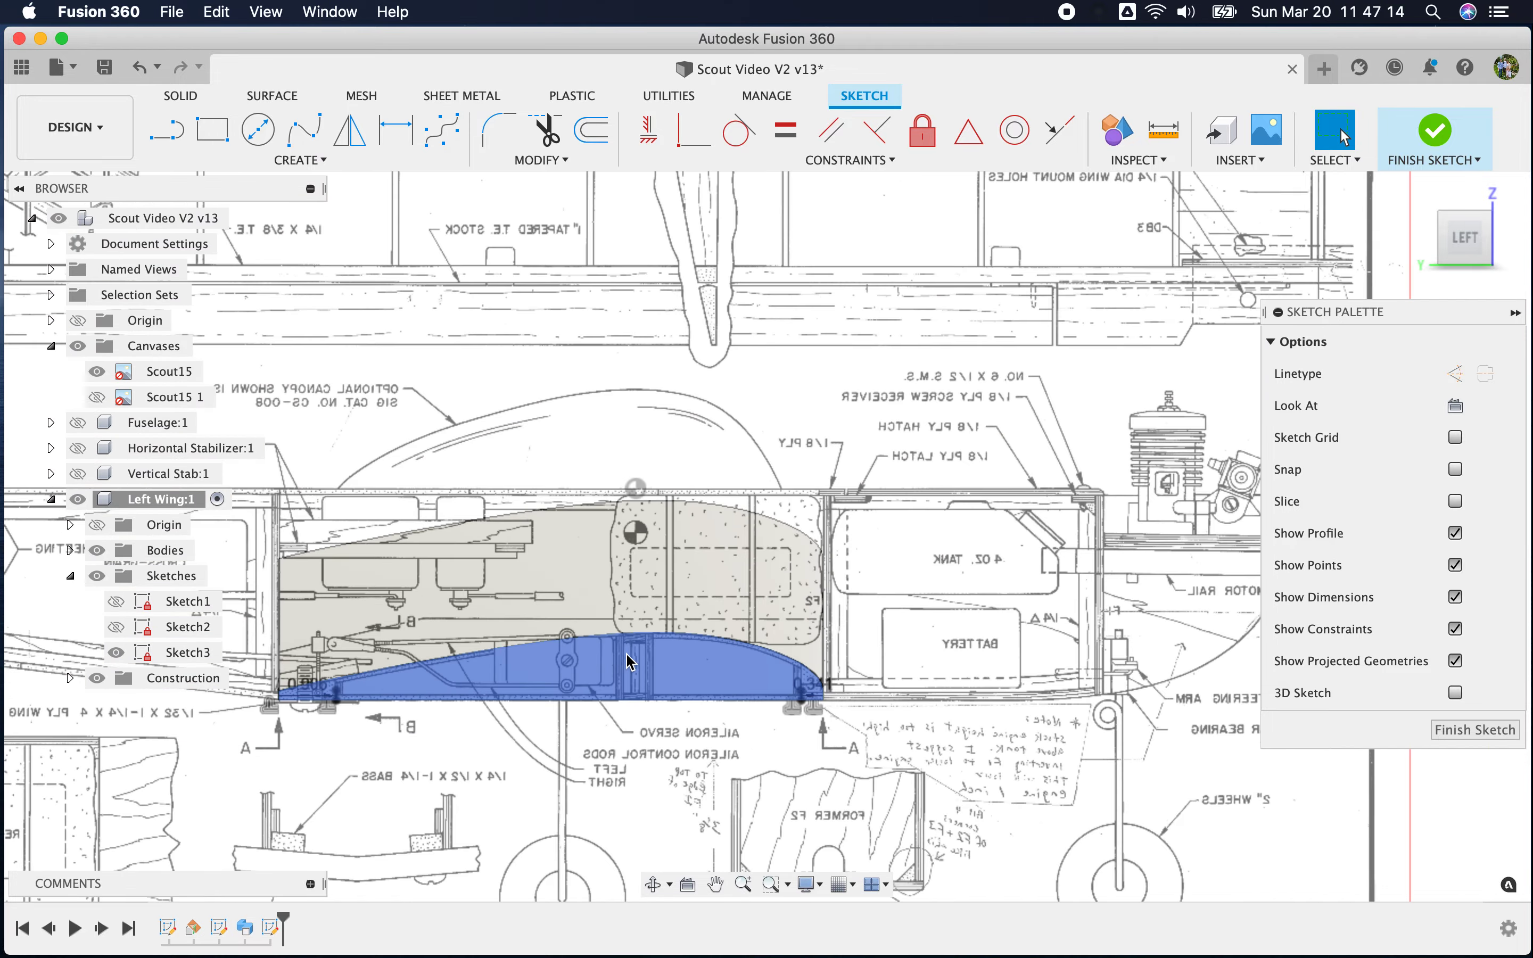
{"action": "scroll", "coordinate": [737, 378], "scroll_direction": "up", "scroll_amount": 8}
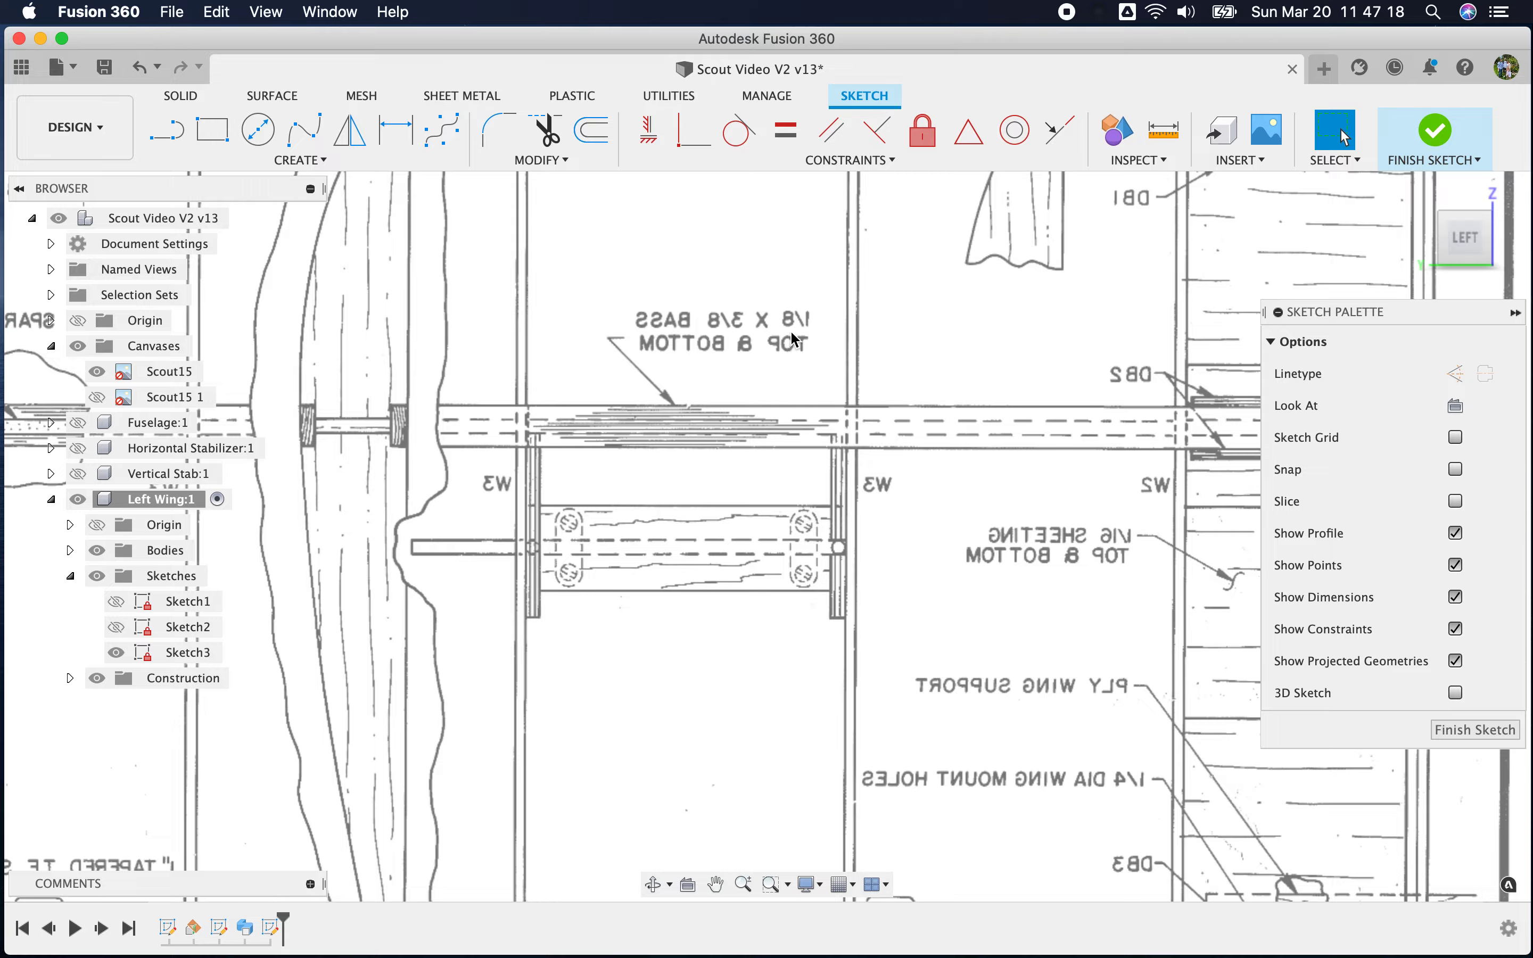
{"action": "scroll", "coordinate": [688, 526], "scroll_direction": "down", "scroll_amount": 5}
{"action": "scroll", "coordinate": [565, 714], "scroll_direction": "up", "scroll_amount": 6}
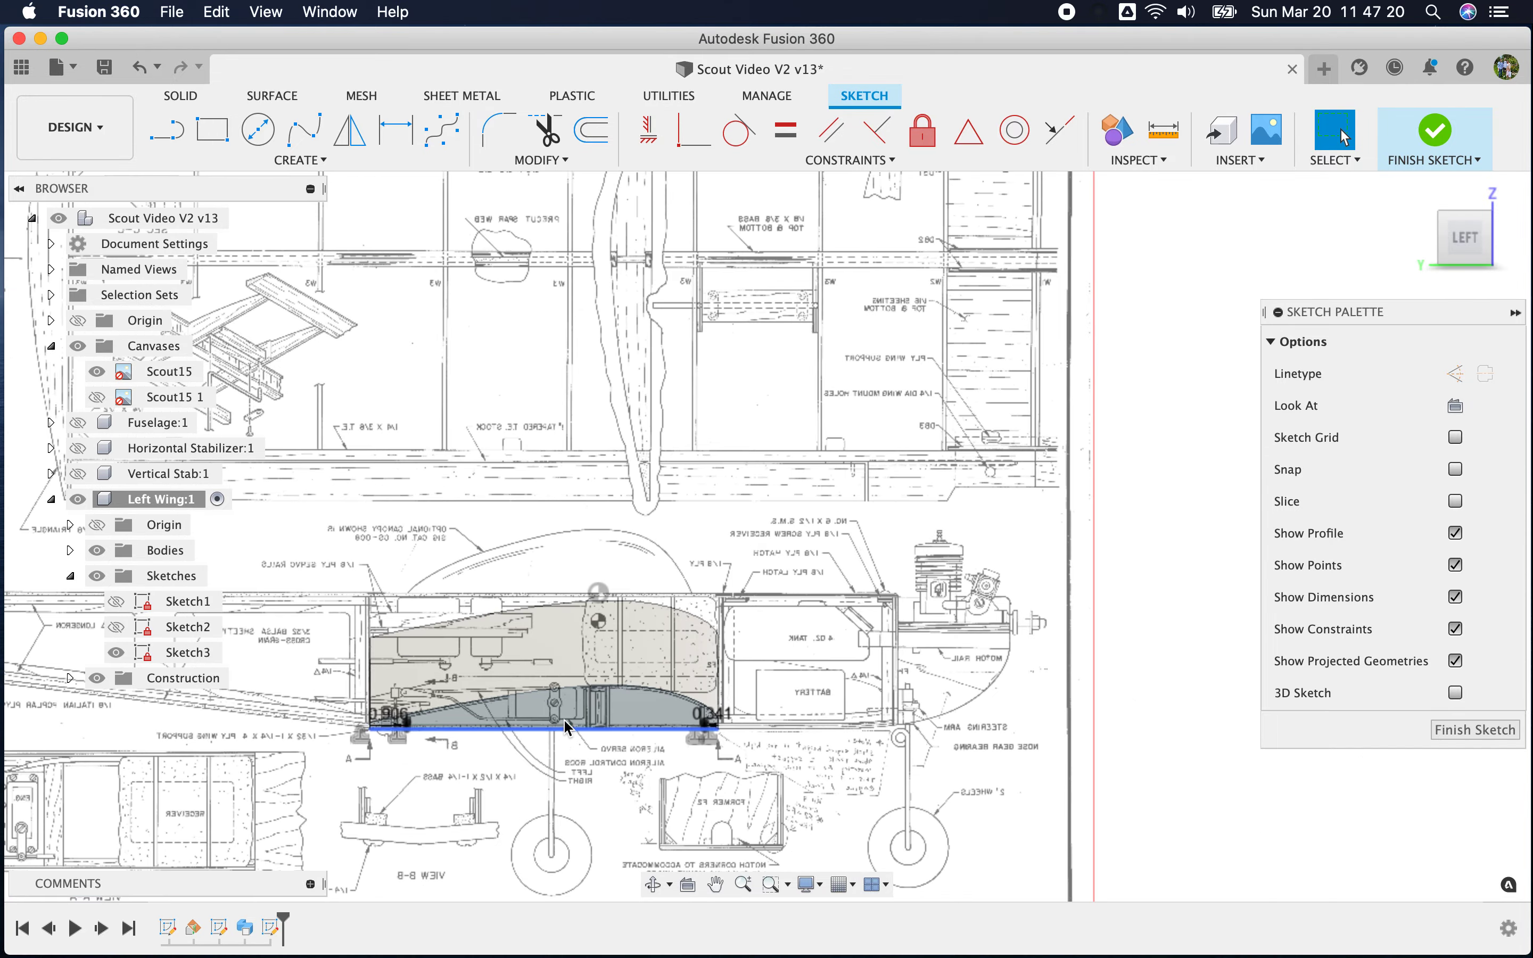
Try to sketch a 0.125 in high, 3/8 in wide rectangle over the lower spar, starting on the airfoil's bottom edge
{"action": "scroll", "coordinate": [565, 714], "scroll_direction": "up", "scroll_amount": 3}
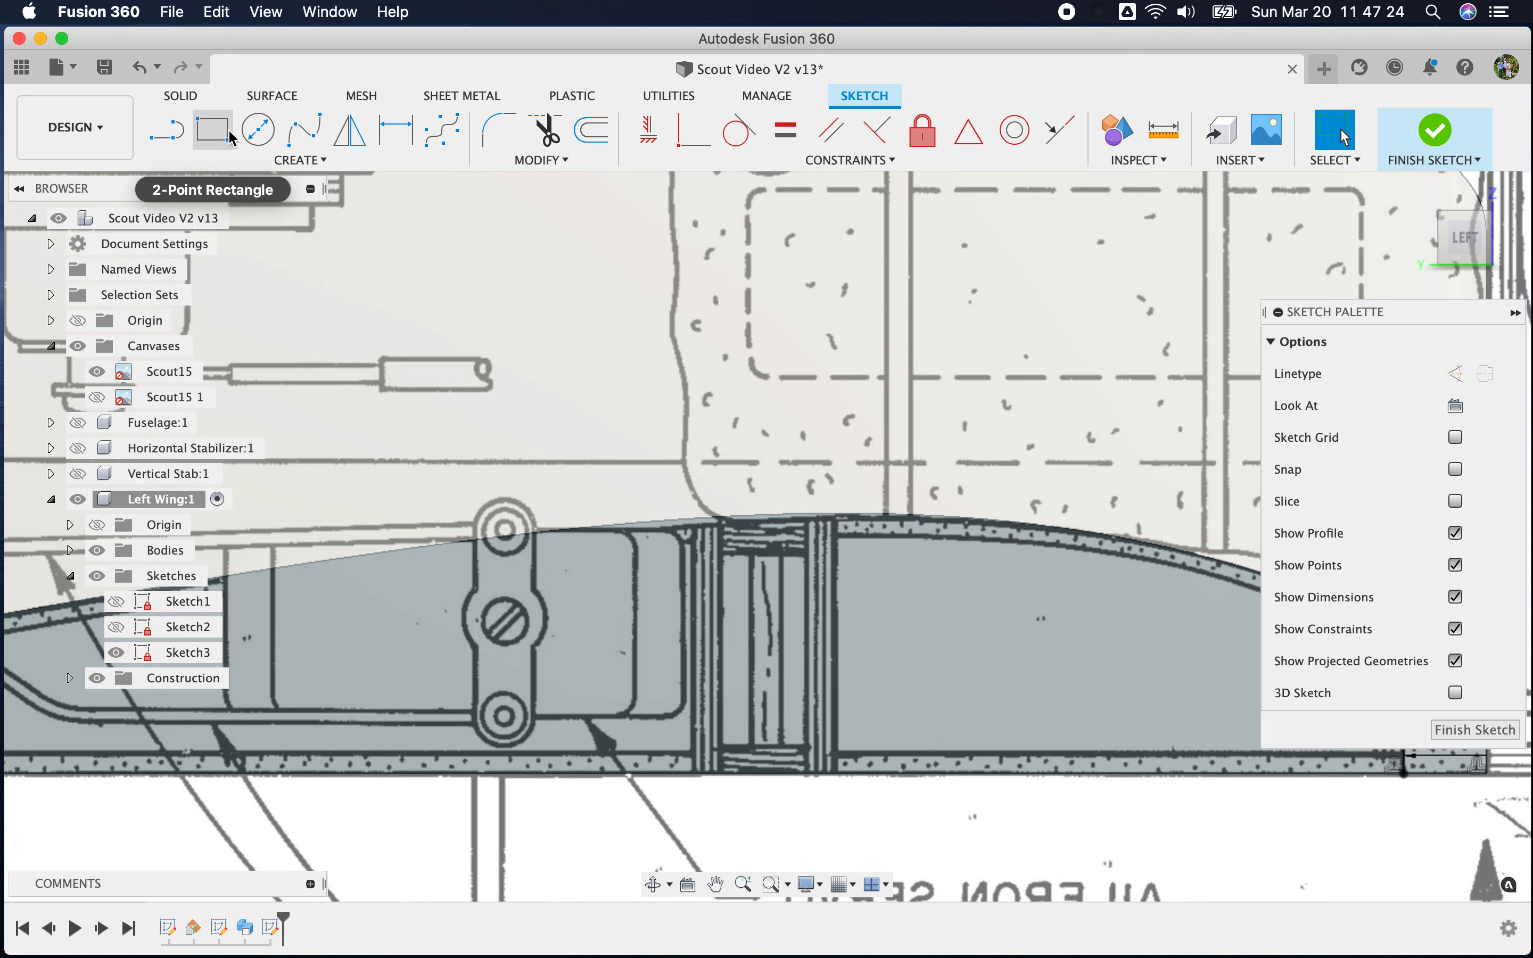
{"action": "left_click", "coordinate": [213, 131]}
{"action": "scroll", "coordinate": [740, 757], "scroll_direction": "up", "scroll_amount": 3}
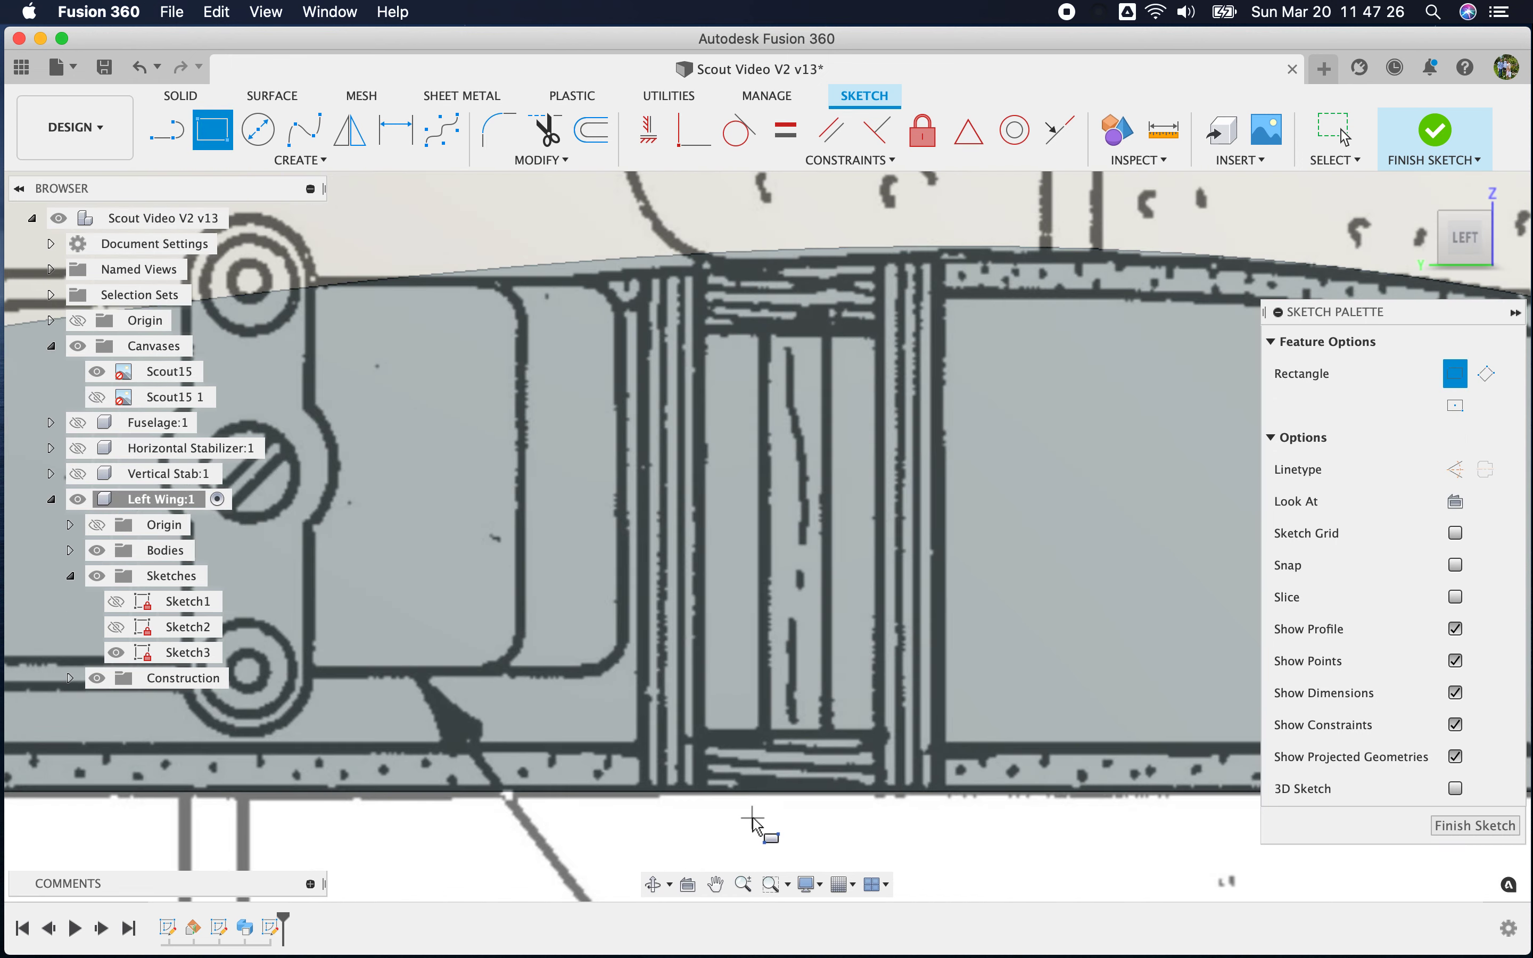
{"action": "left_click", "coordinate": [701, 792]}
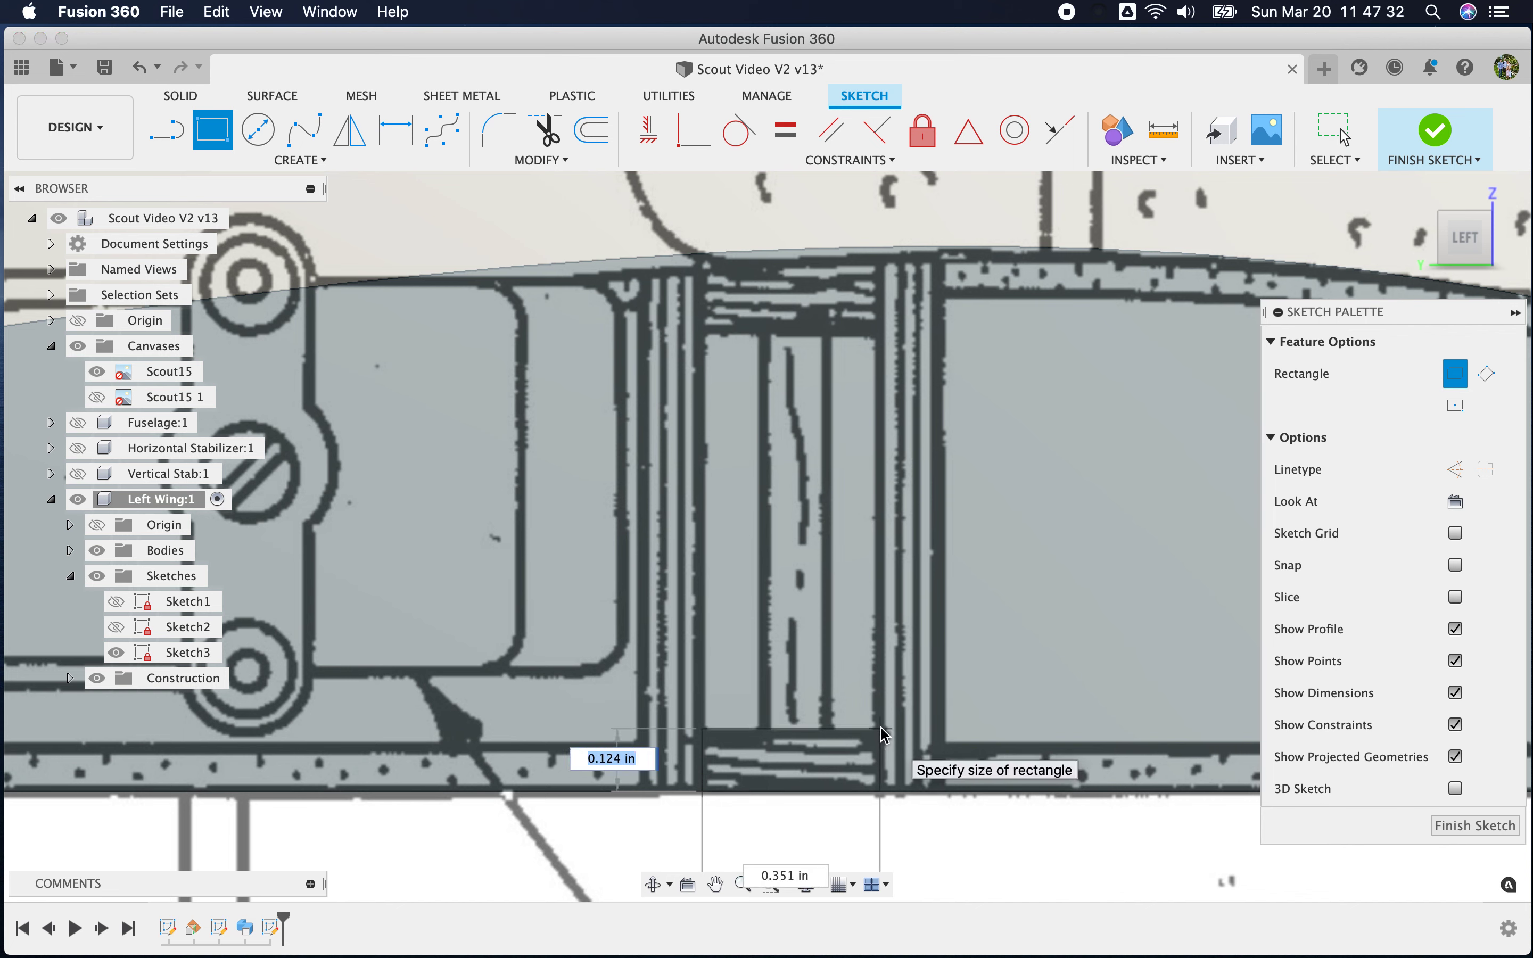
{"action": "type", "text": ".125"}
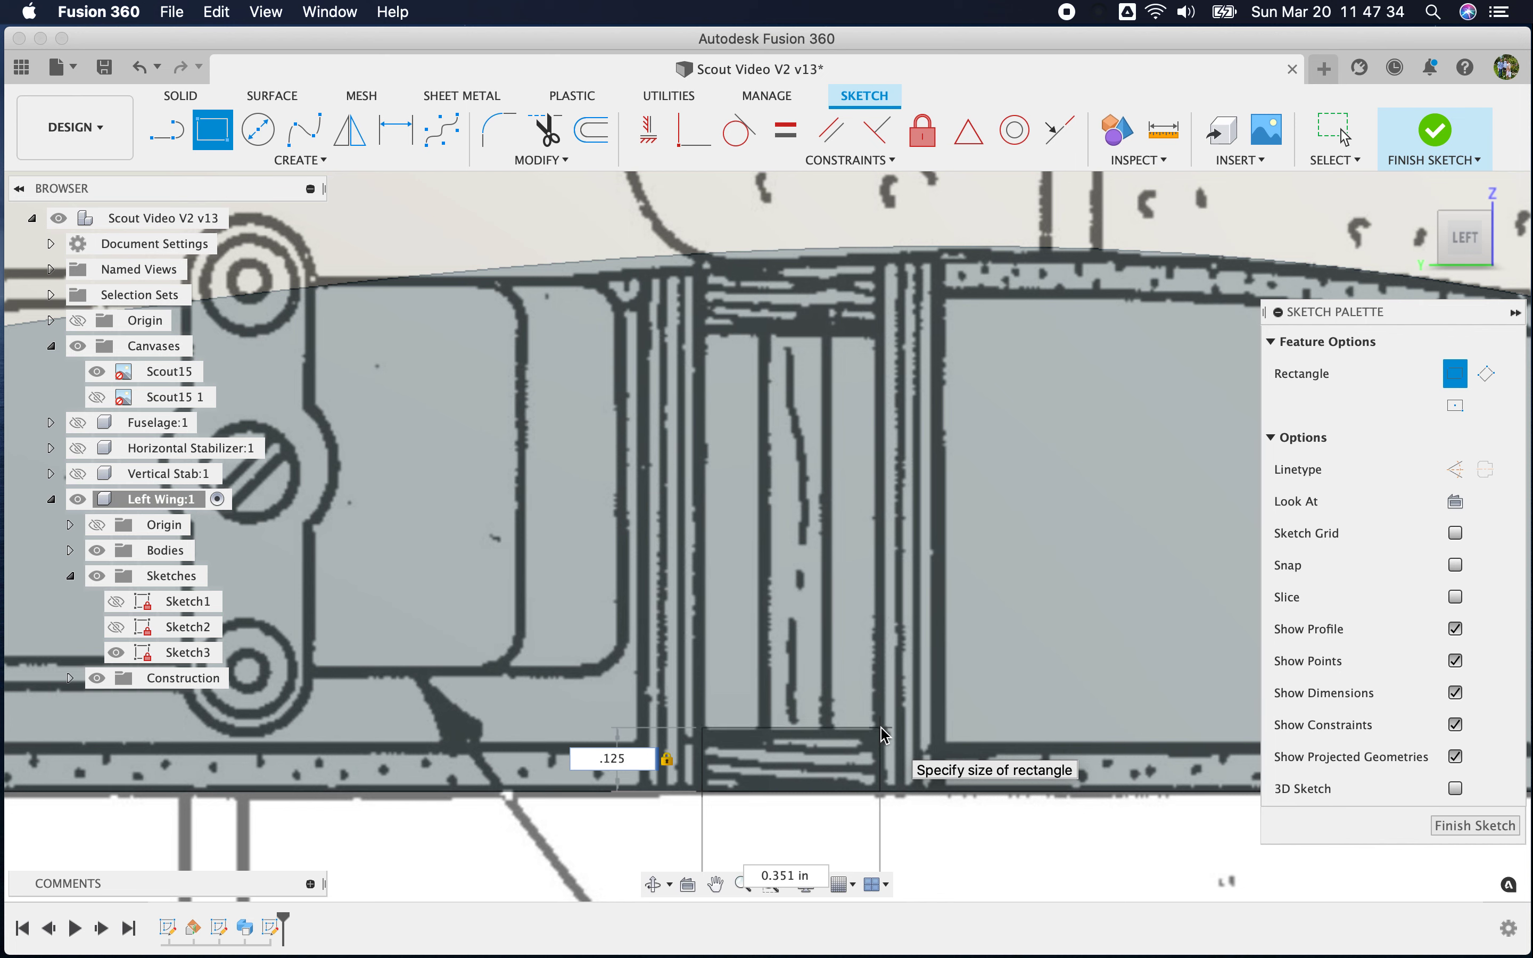
{"action": "key", "text": "Tab"}
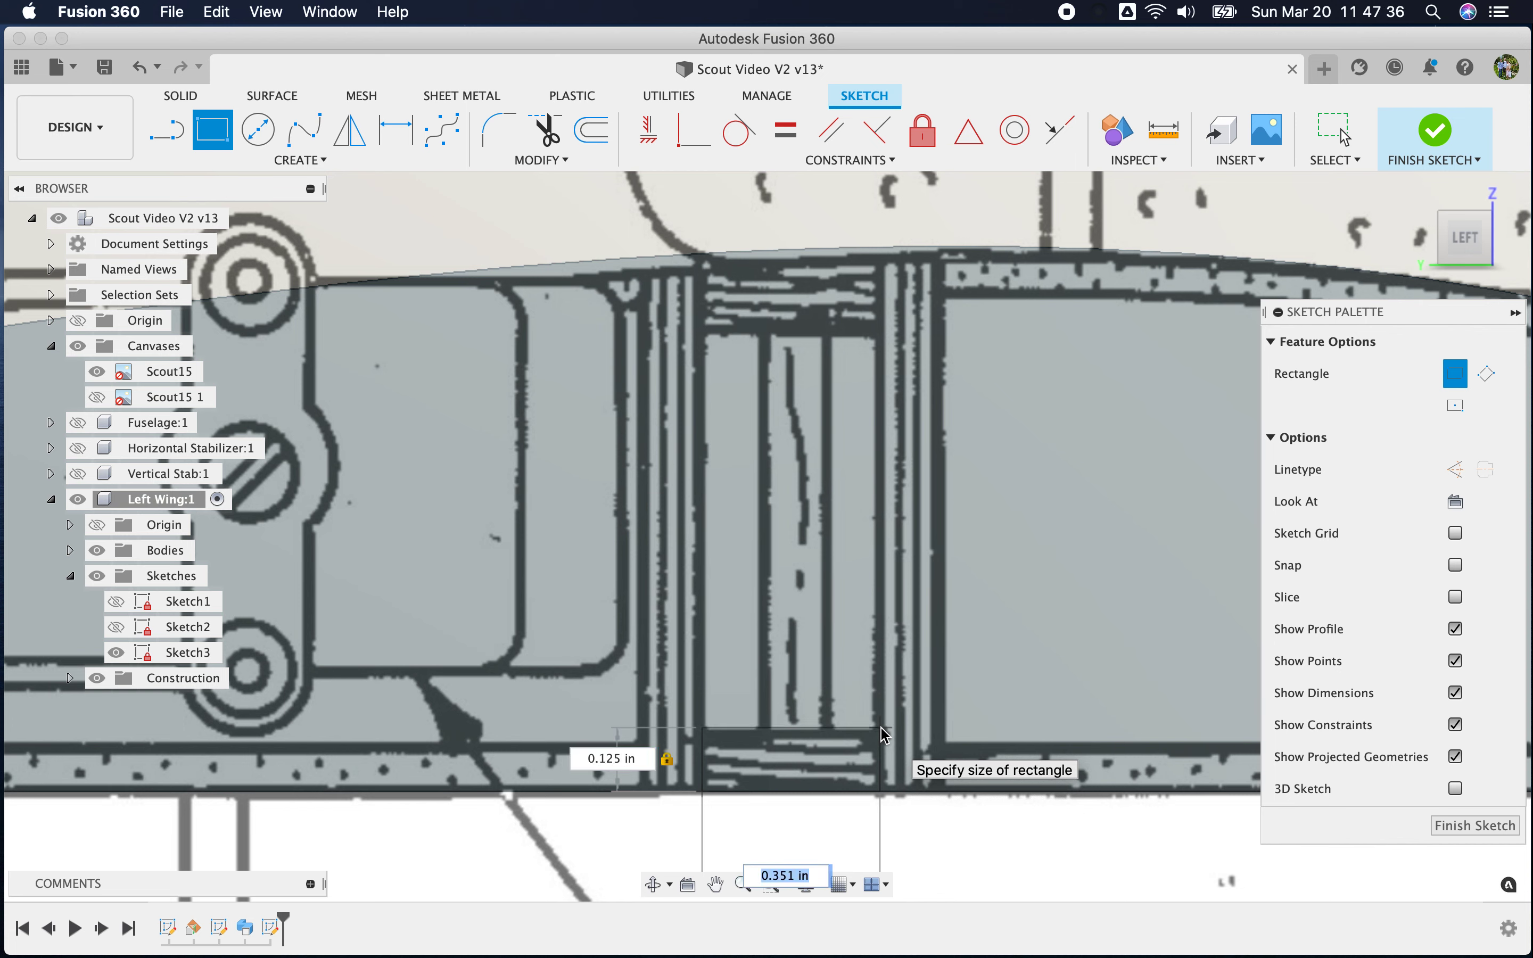
{"action": "scroll", "coordinate": [880, 735], "scroll_direction": "down", "scroll_amount": 10}
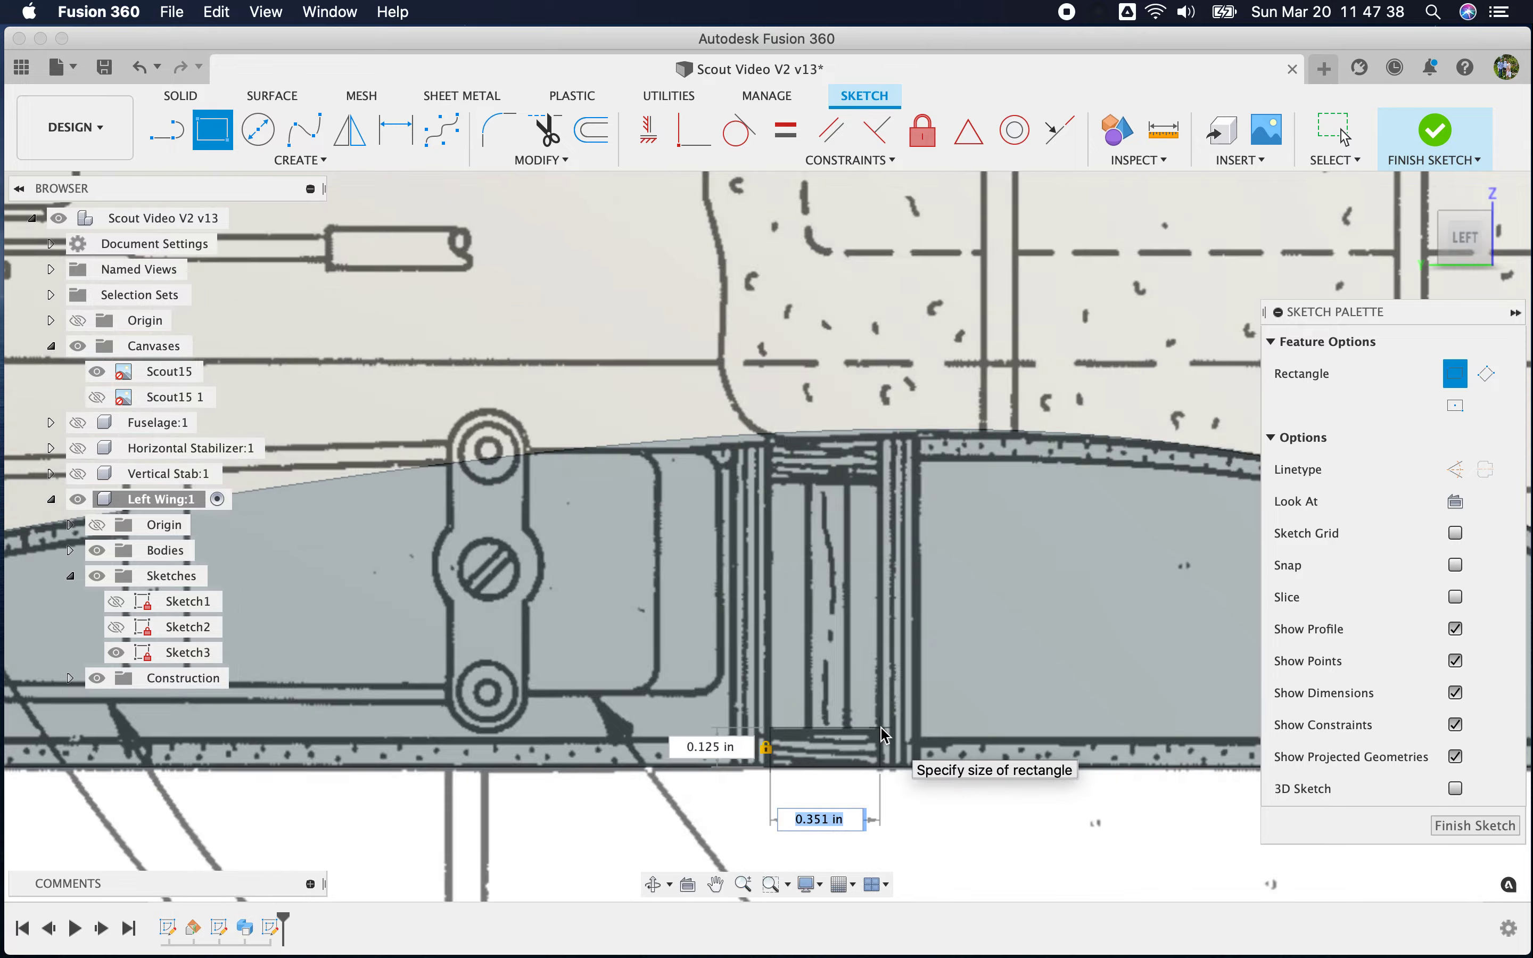
{"action": "scroll", "coordinate": [873, 735], "scroll_direction": "down", "scroll_amount": 5}
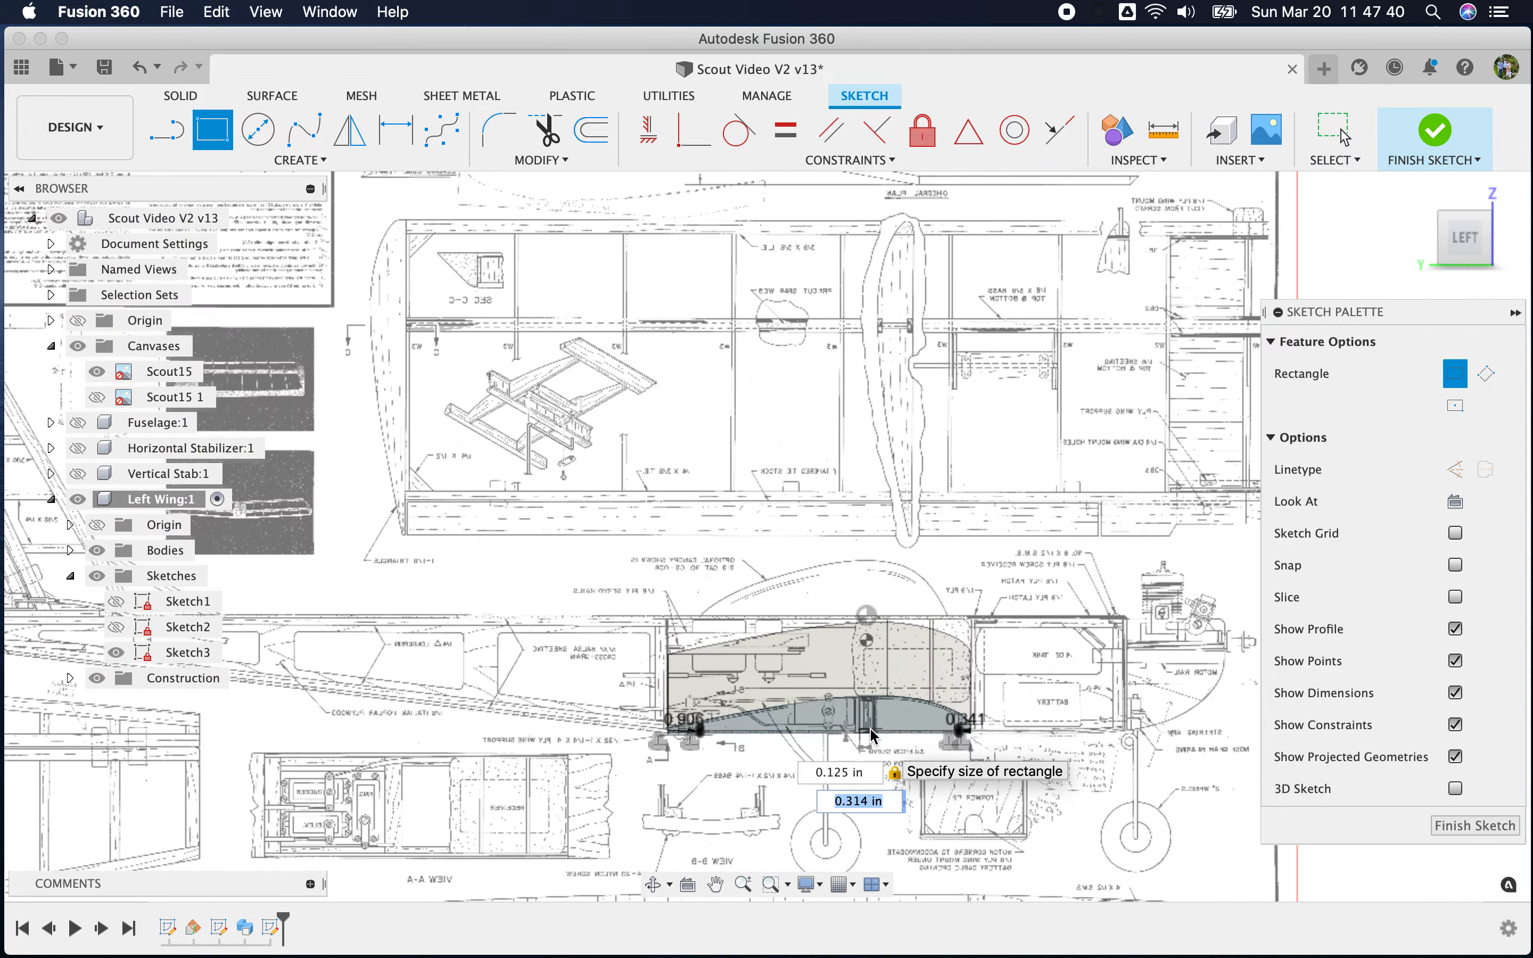
{"action": "scroll", "coordinate": [1019, 286], "scroll_direction": "down", "scroll_amount": 3}
{"action": "scroll", "coordinate": [1020, 287], "scroll_direction": "up", "scroll_amount": 5}
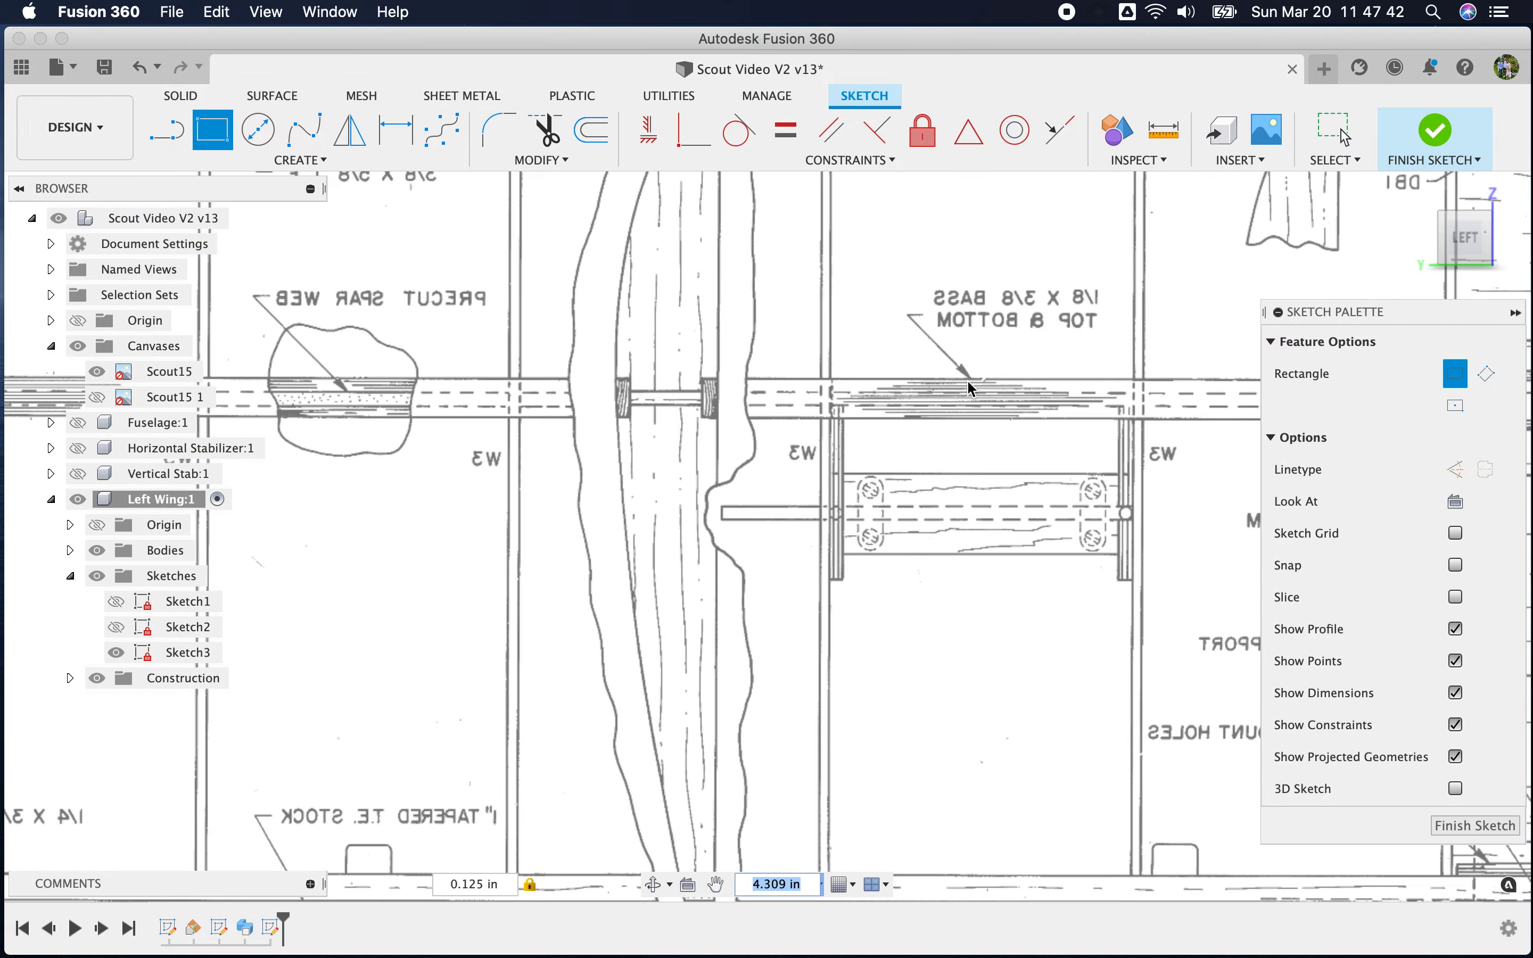
{"action": "scroll", "coordinate": [824, 634], "scroll_direction": "down", "scroll_amount": 8}
{"action": "scroll", "coordinate": [813, 848], "scroll_direction": "up", "scroll_amount": 3}
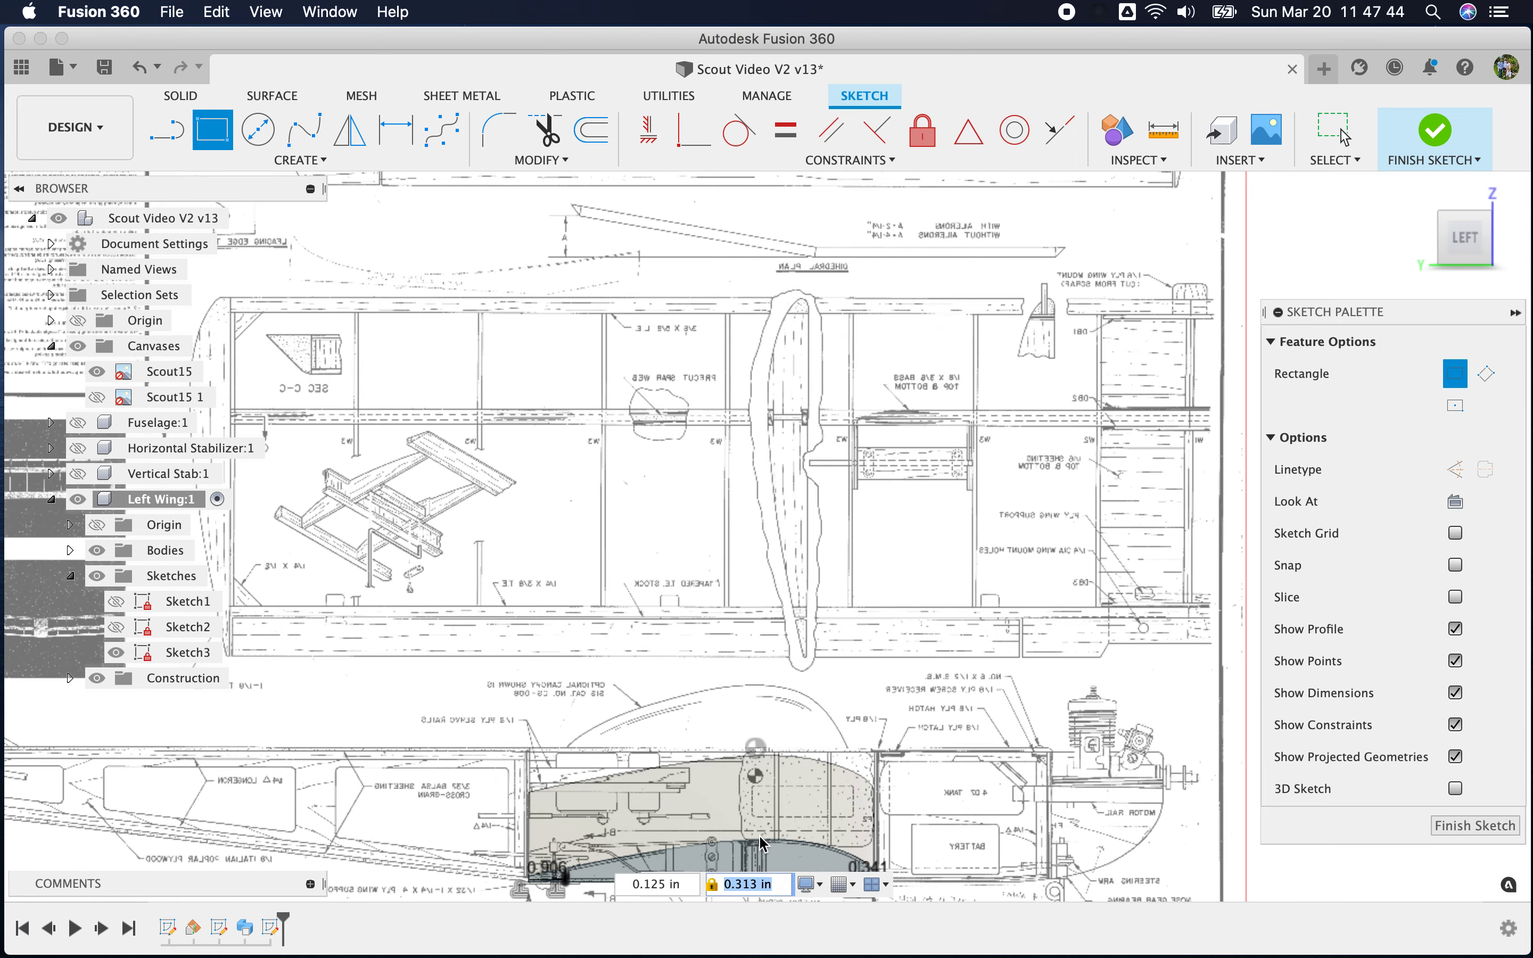
{"action": "key", "text": "Tab"}
{"action": "key", "text": "Tab"}
{"action": "scroll", "coordinate": [770, 855], "scroll_direction": "down", "scroll_amount": 4}
{"action": "scroll", "coordinate": [779, 867], "scroll_direction": "up", "scroll_amount": 6}
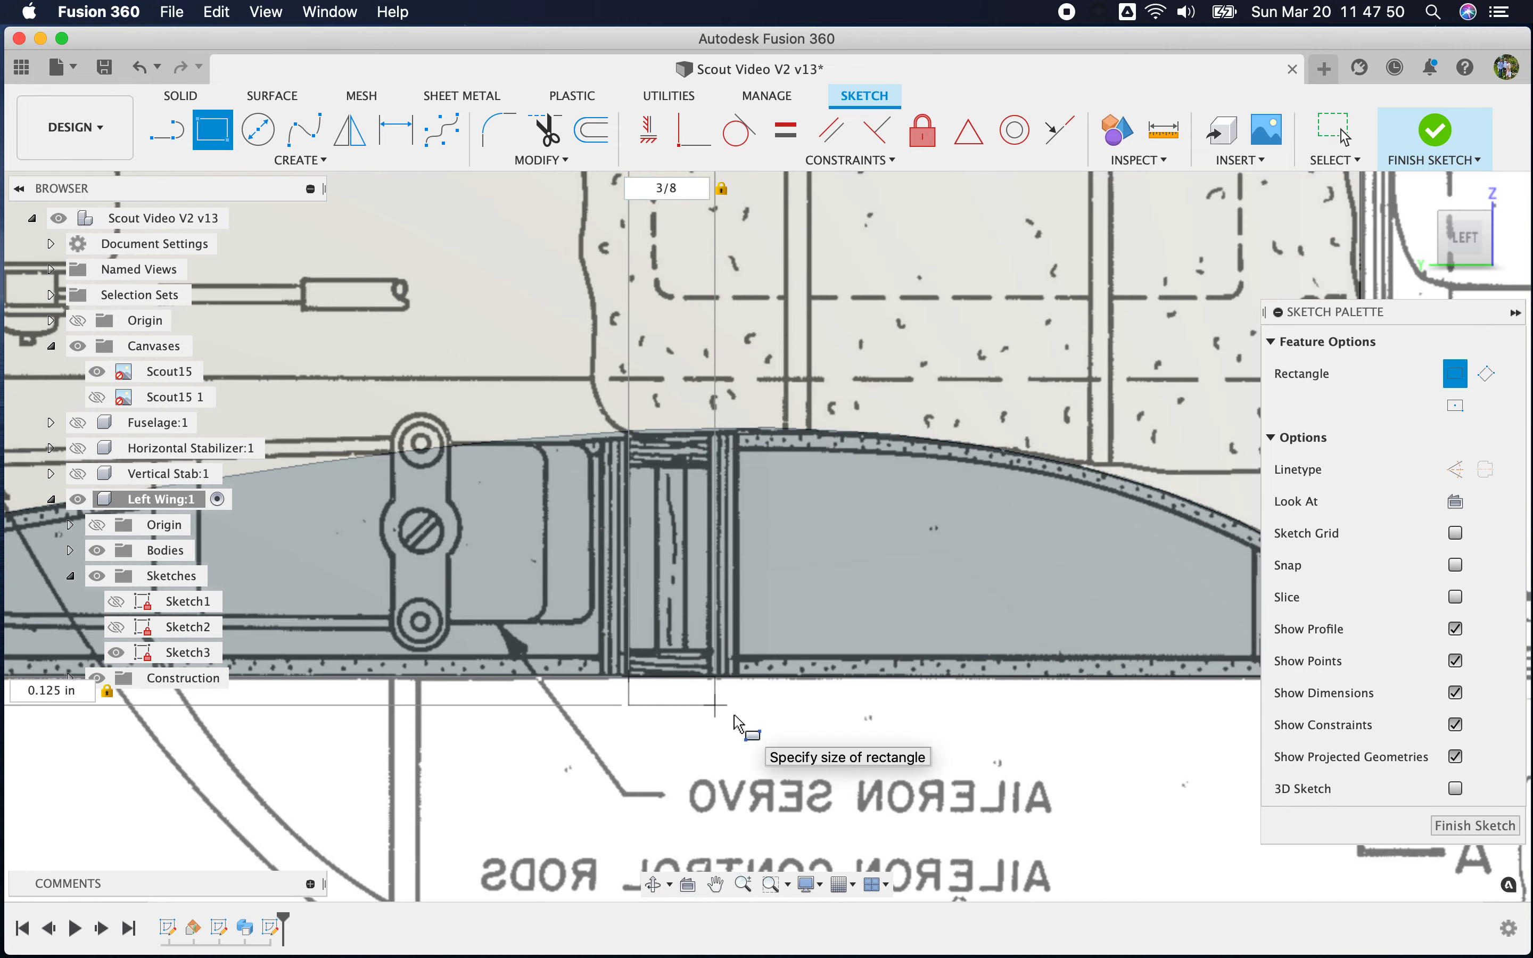
{"action": "left_click", "coordinate": [734, 722]}
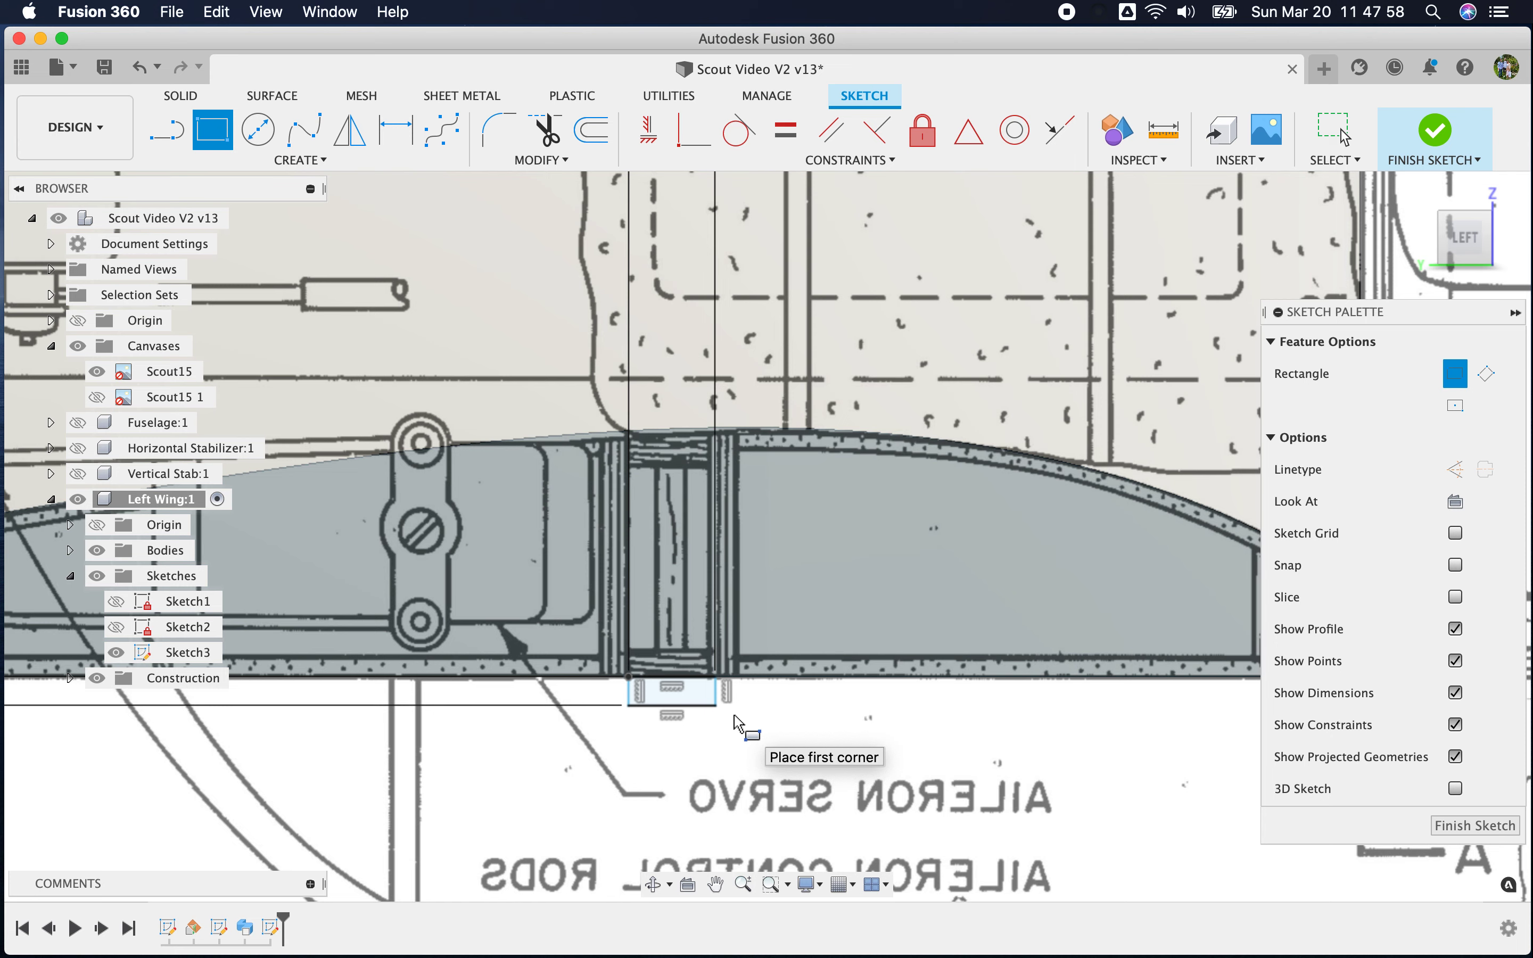
{"action": "key", "text": "Escape"}
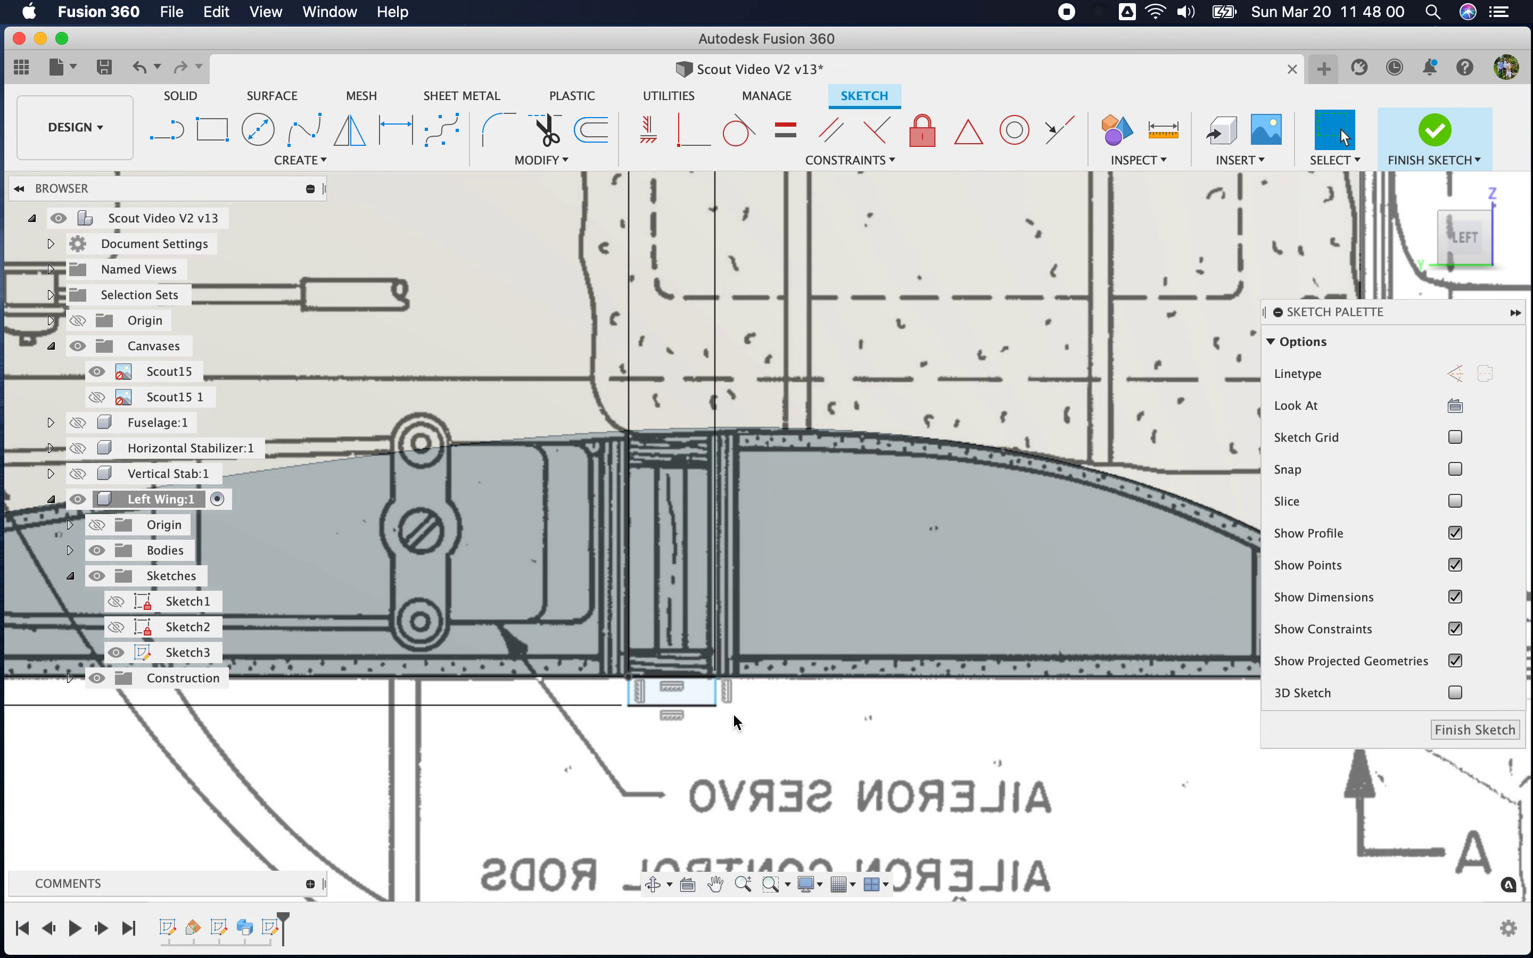
Sketch the lower spar as a rectangle 1/8 in high and 3/8 in wide, from its rear corner on the airfoil's bottom edge up into the profile
{"action": "left_click", "coordinate": [212, 129]}
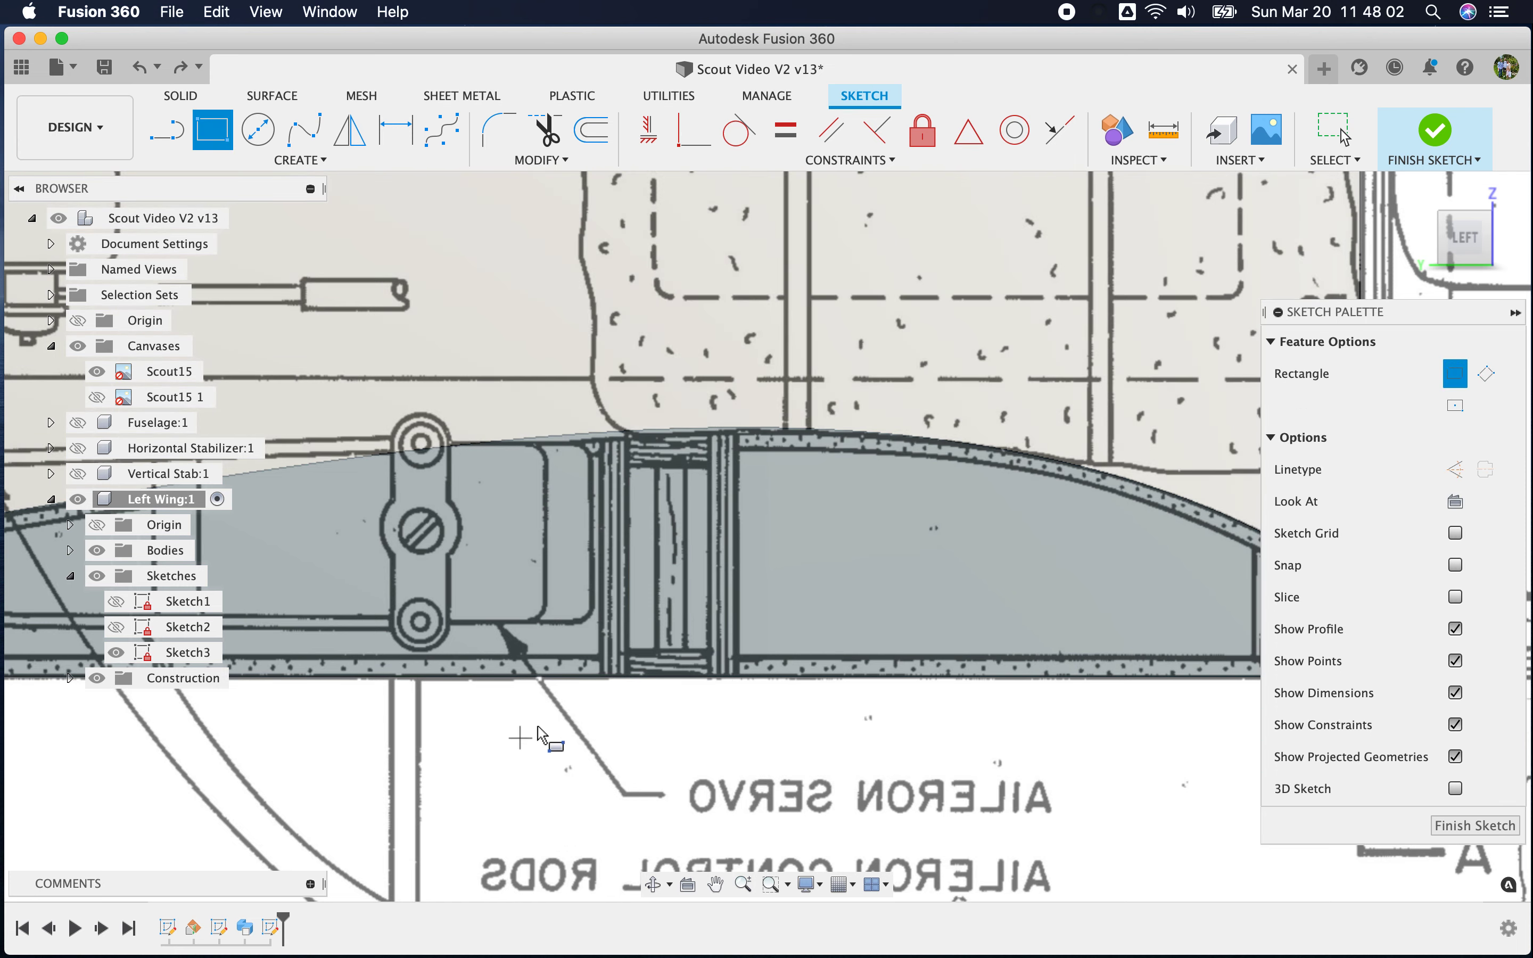
{"action": "scroll", "coordinate": [590, 751], "scroll_direction": "up", "scroll_amount": 5}
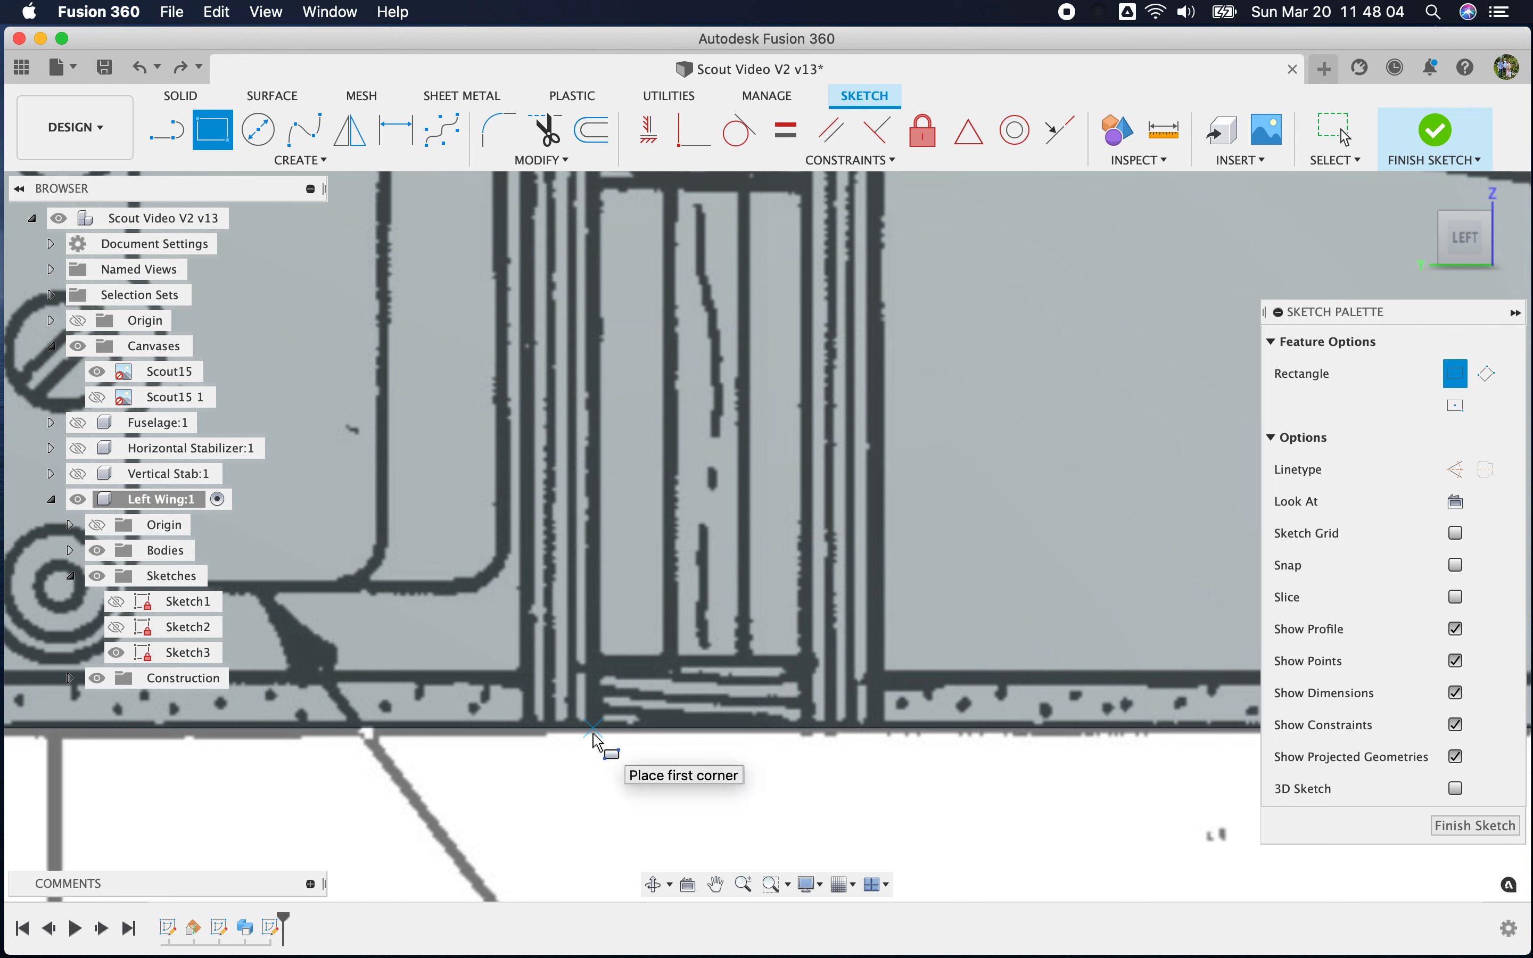
{"action": "left_click", "coordinate": [591, 731]}
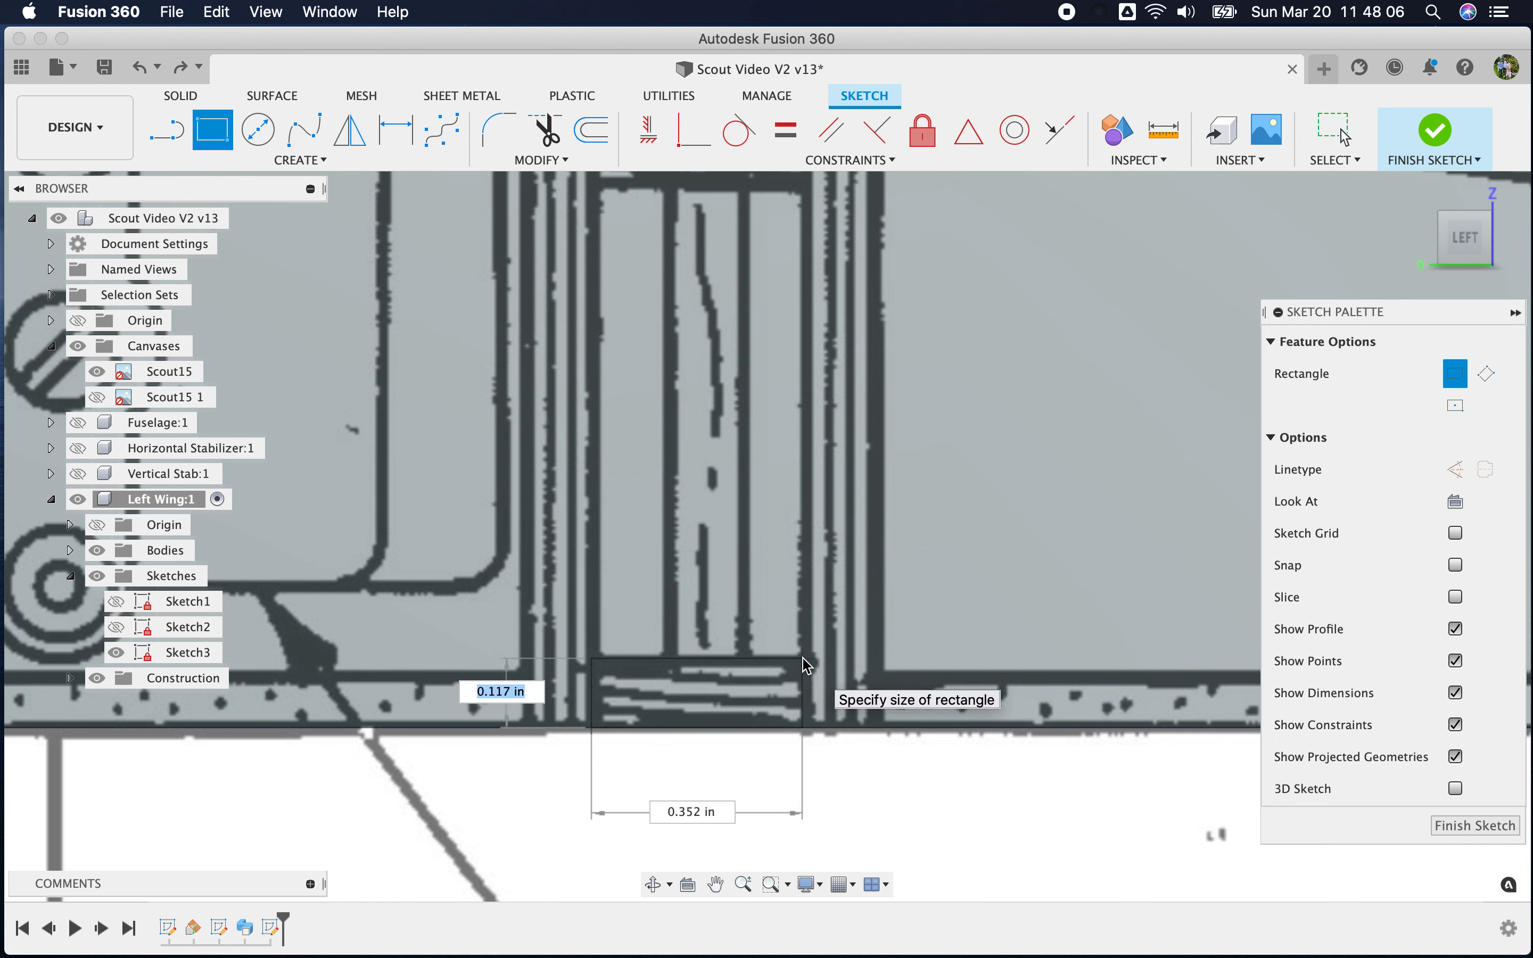
{"action": "type", "text": "1/8"}
{"action": "key", "text": "Tab"}
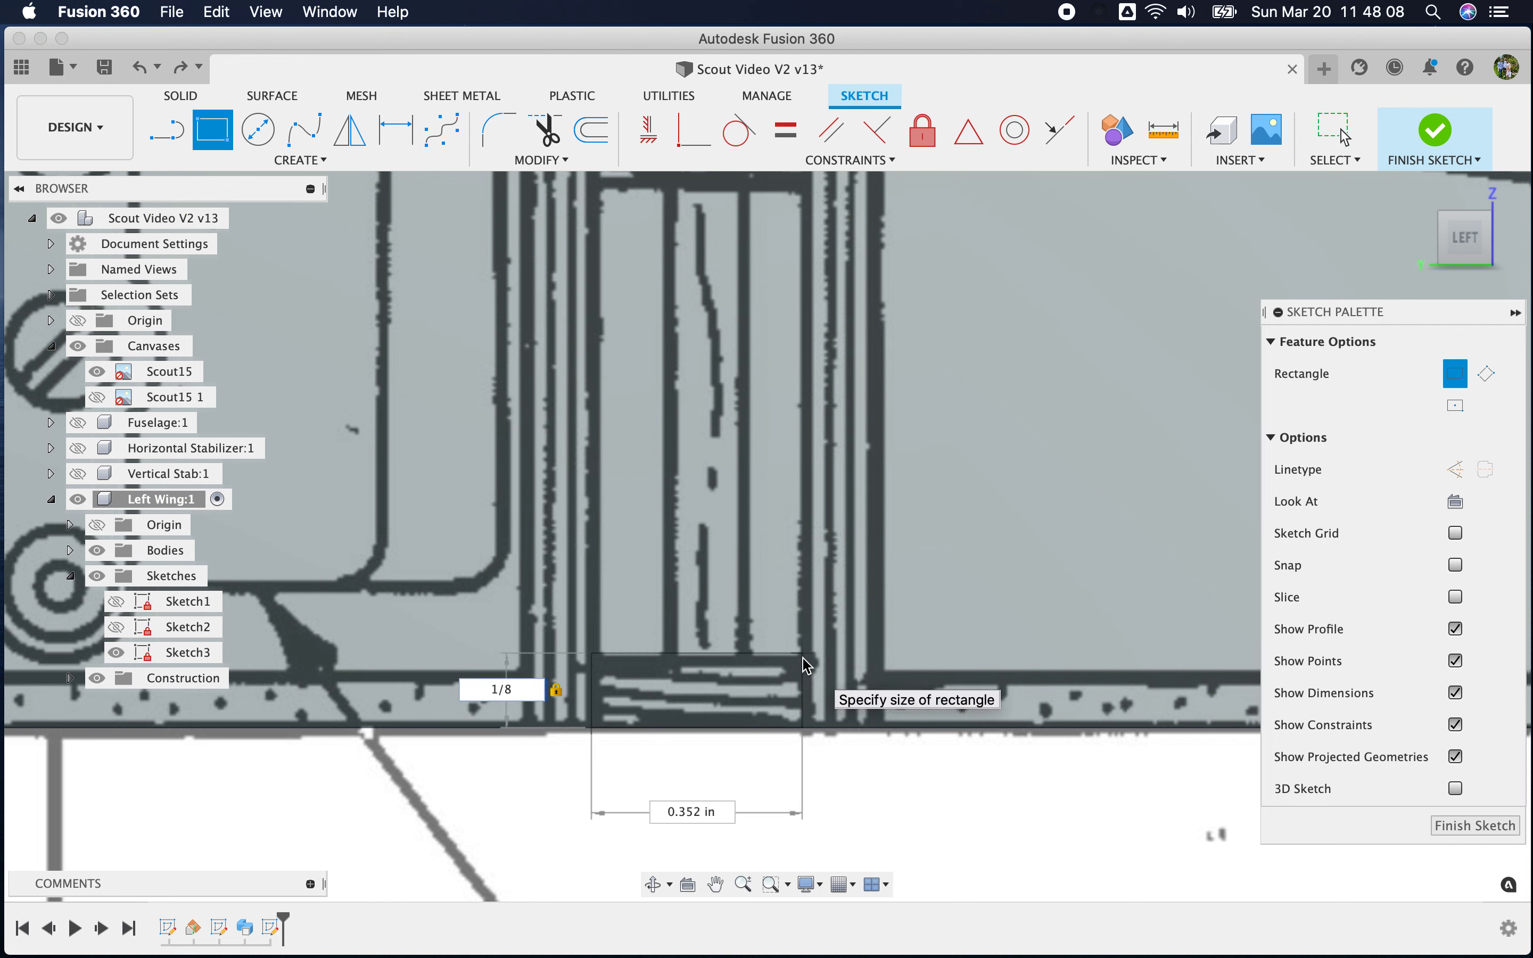
{"action": "type", "text": "3/8"}
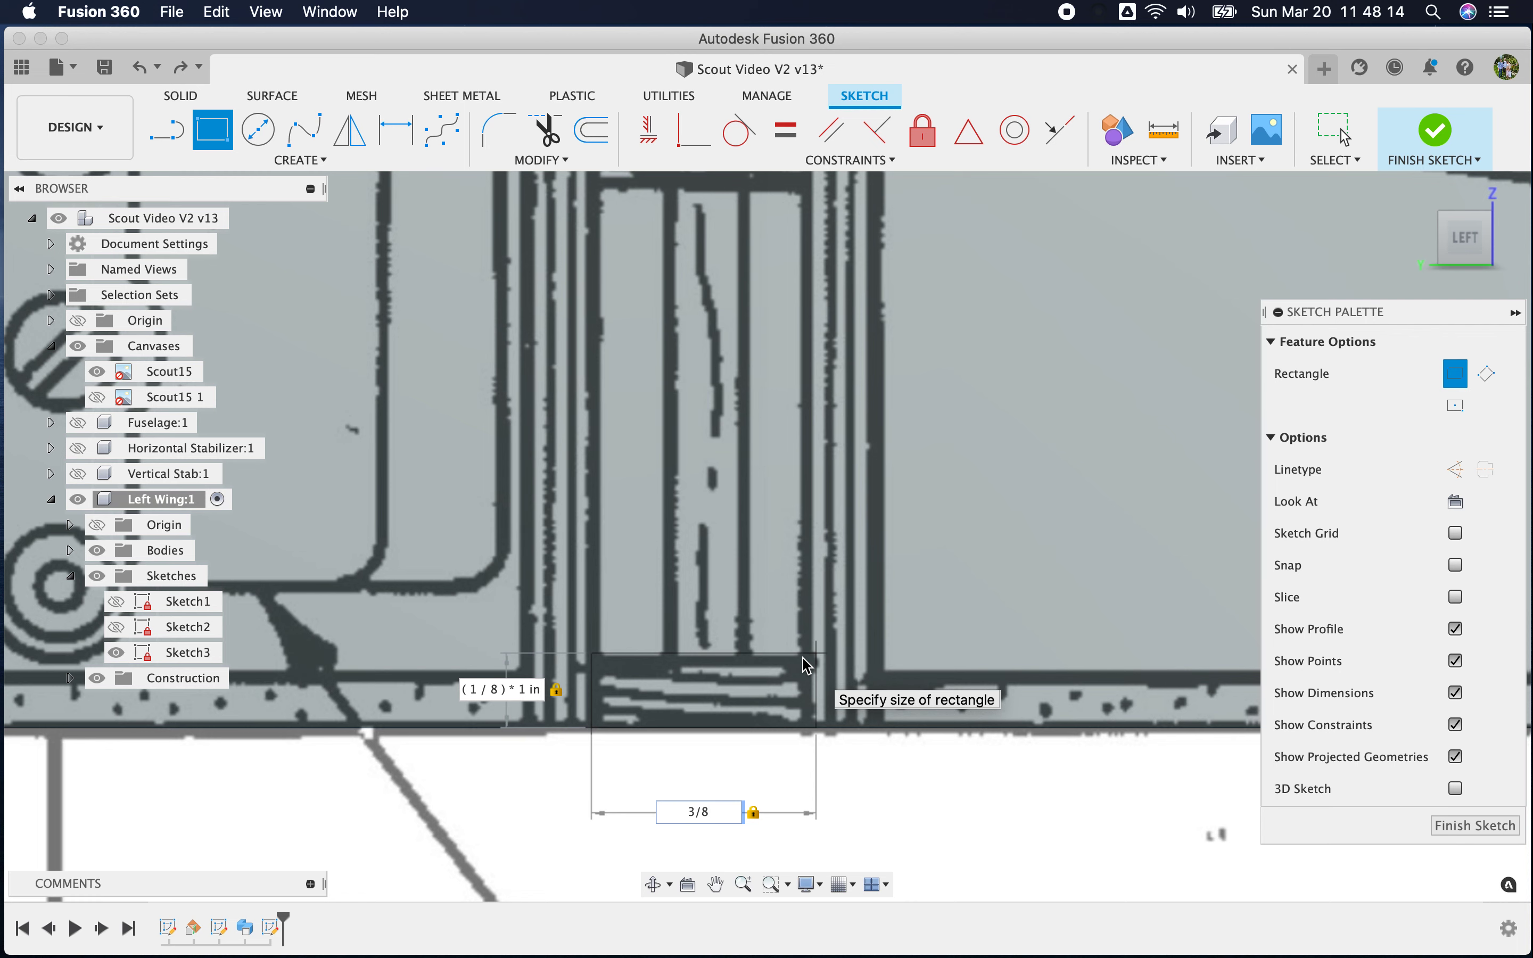
{"action": "key", "text": "Return"}
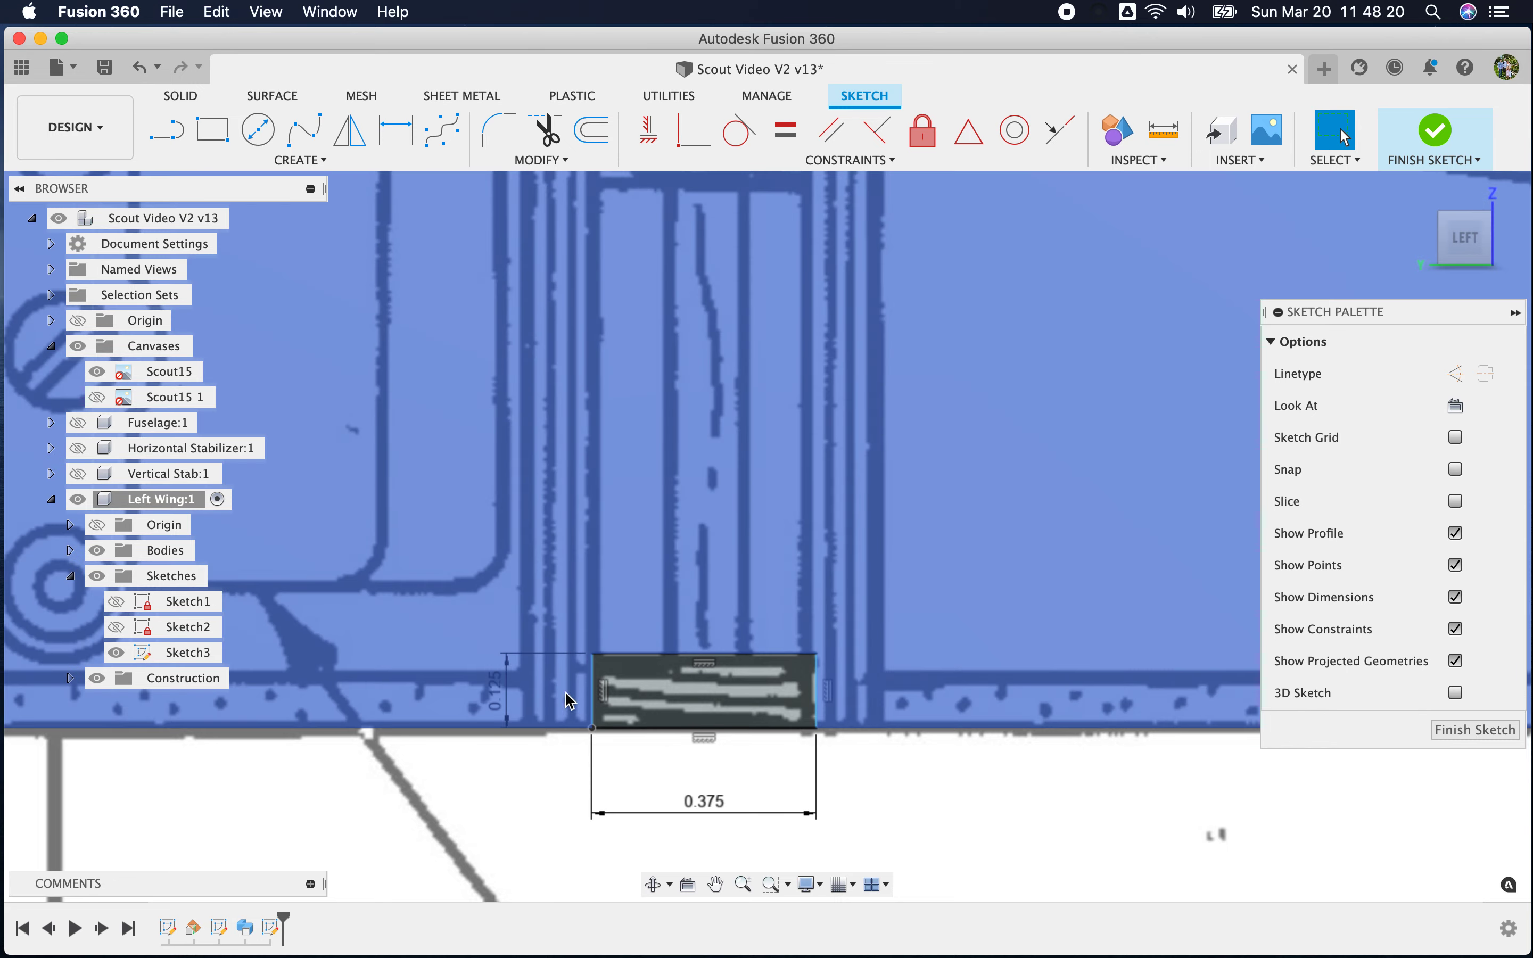
Sketch the upper spar rectangle 0.125 in high and 3/8 in wide, from its front corner on the airfoil's top curve down into the profile
{"action": "scroll", "coordinate": [632, 785], "scroll_direction": "down", "scroll_amount": 3}
{"action": "scroll", "coordinate": [632, 785], "scroll_direction": "down", "scroll_amount": 2}
{"action": "scroll", "coordinate": [646, 548], "scroll_direction": "up", "scroll_amount": 6}
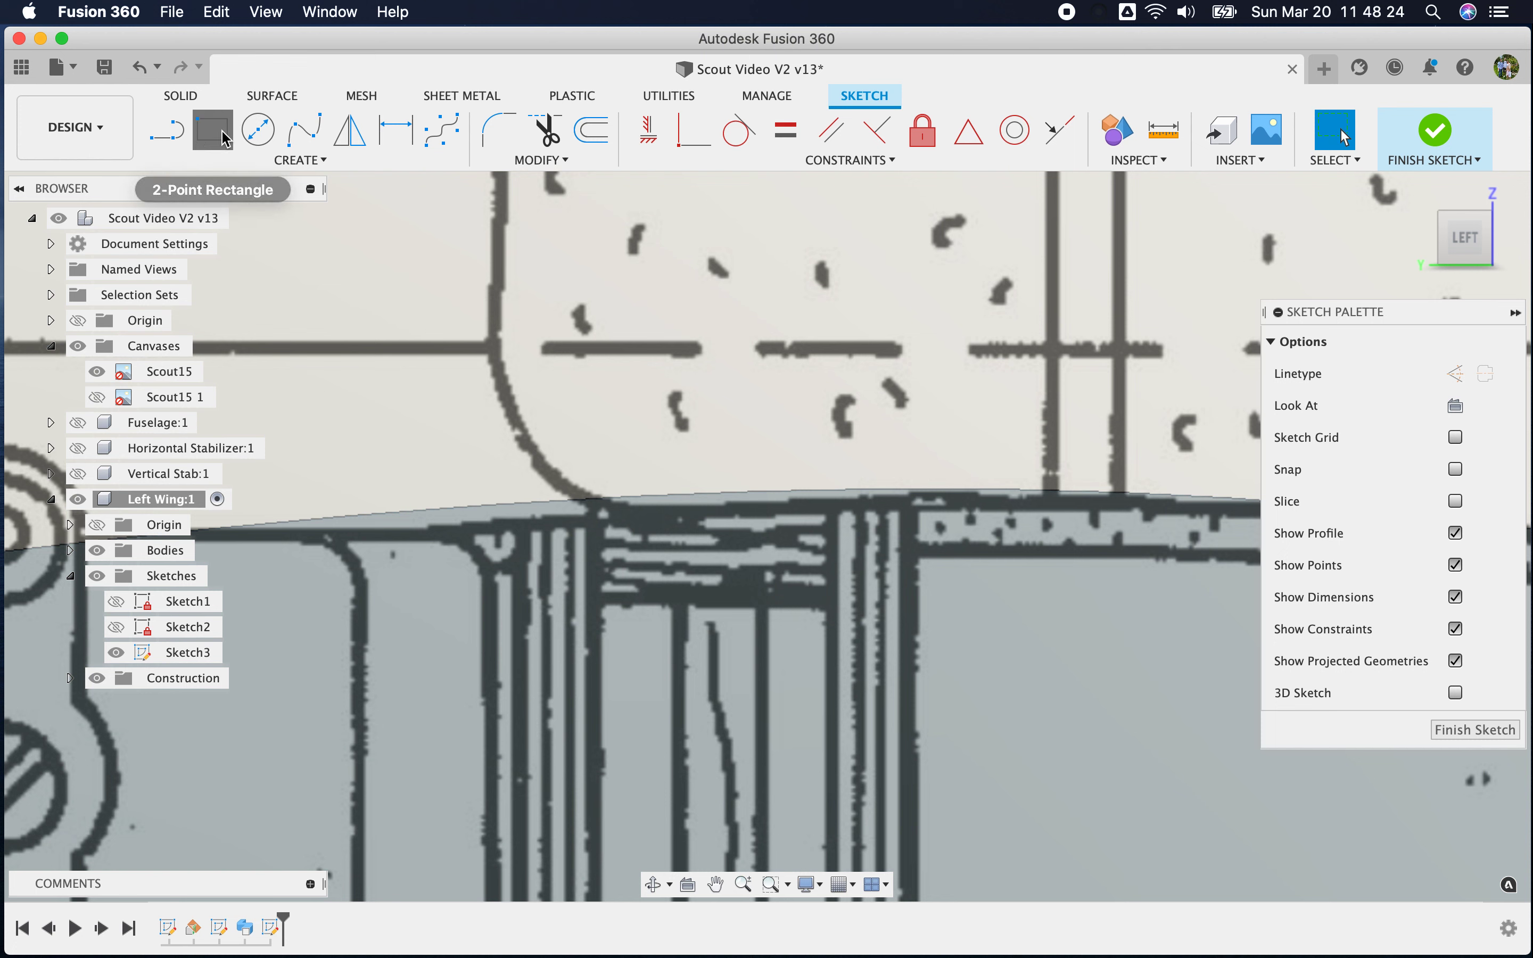
{"action": "left_click", "coordinate": [213, 130]}
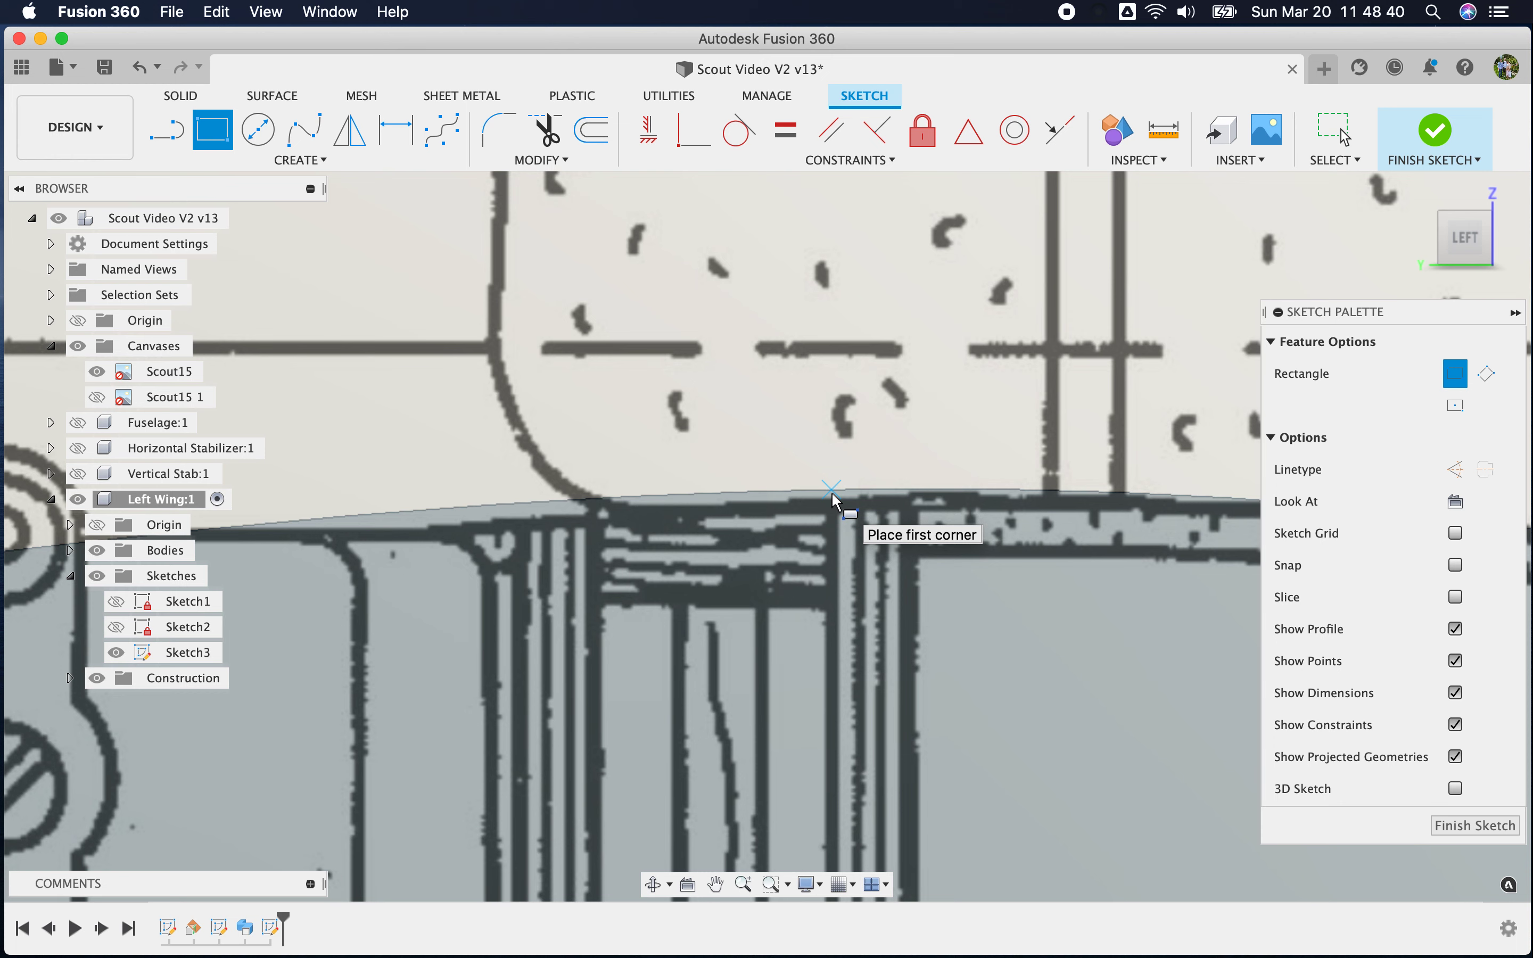
{"action": "left_click", "coordinate": [832, 492]}
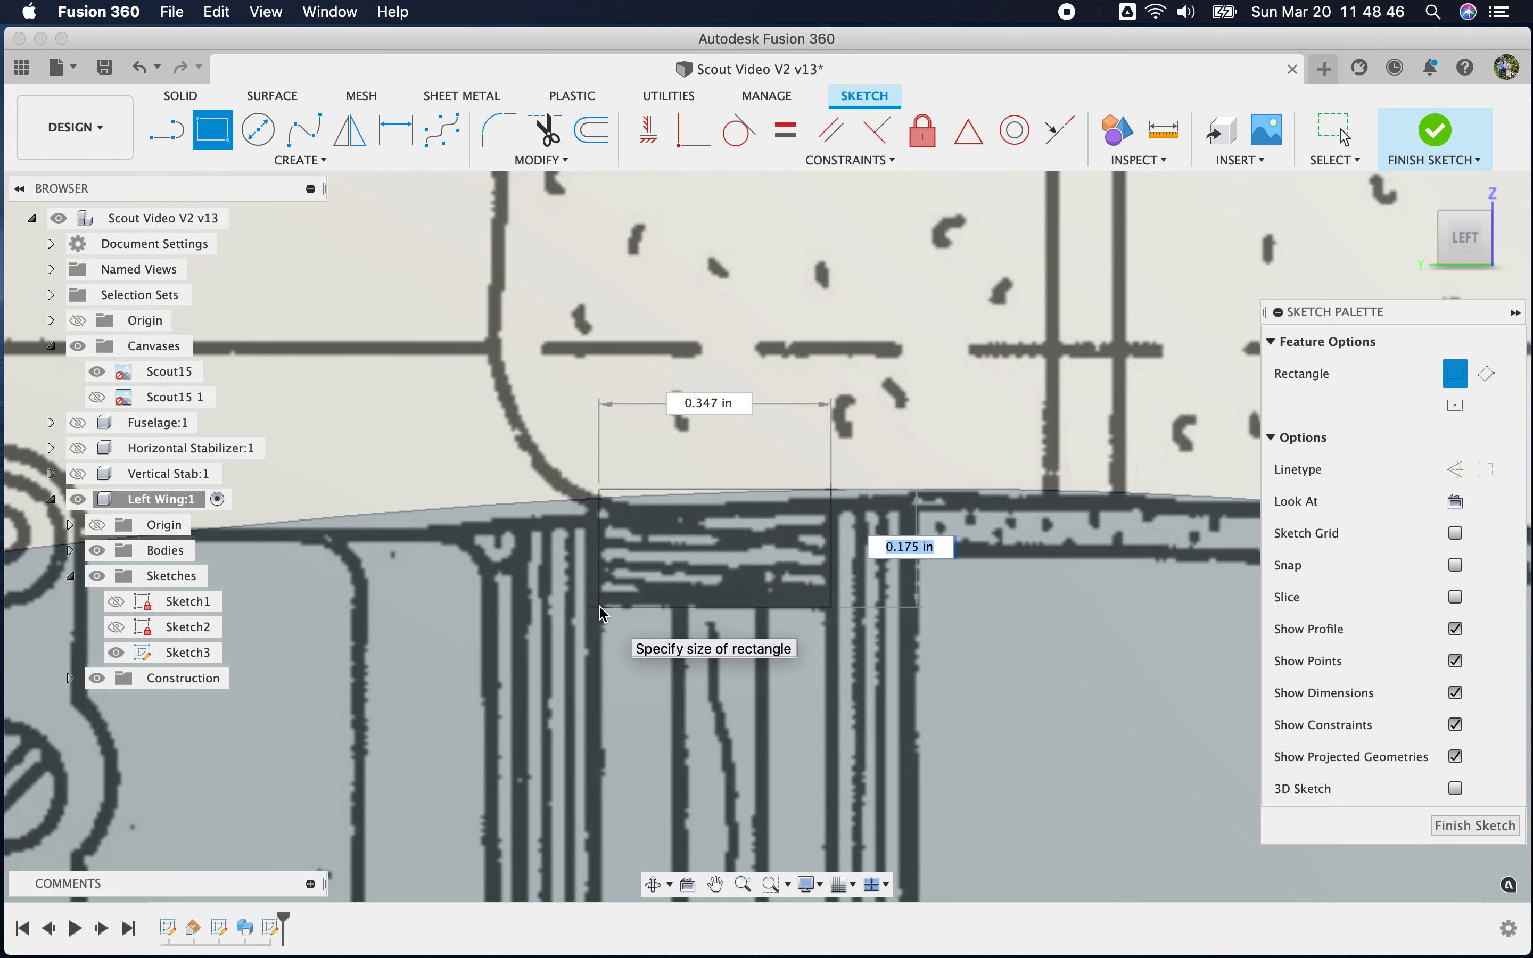
{"action": "type", "text": ".125"}
{"action": "key", "text": "Tab"}
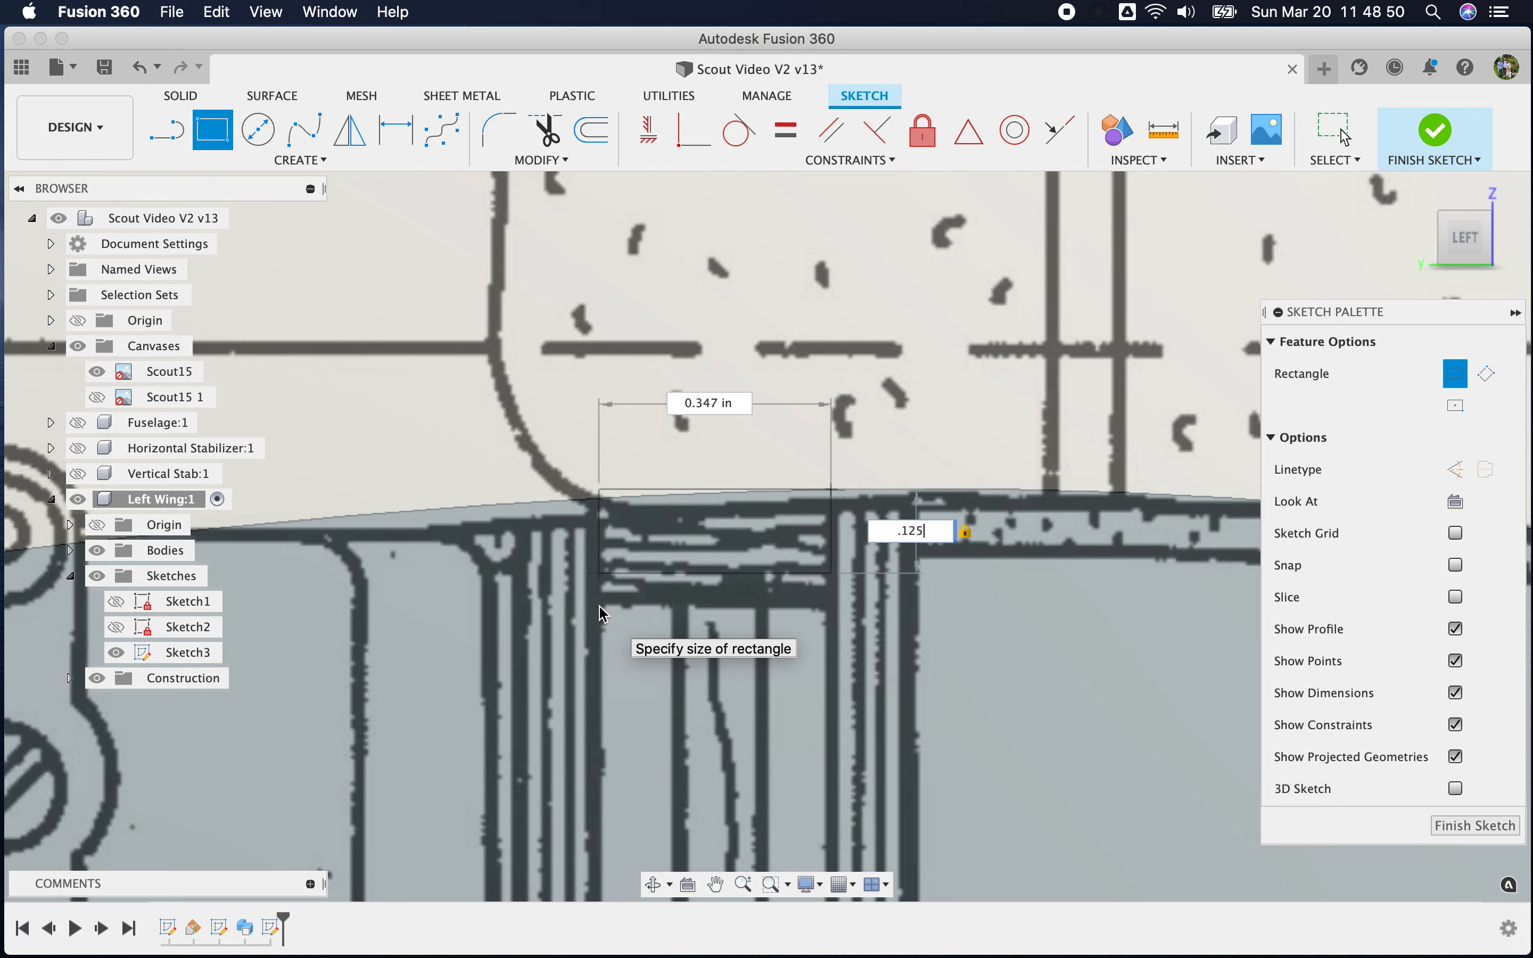
{"action": "key", "text": "Tab"}
{"action": "type", "text": "3"}
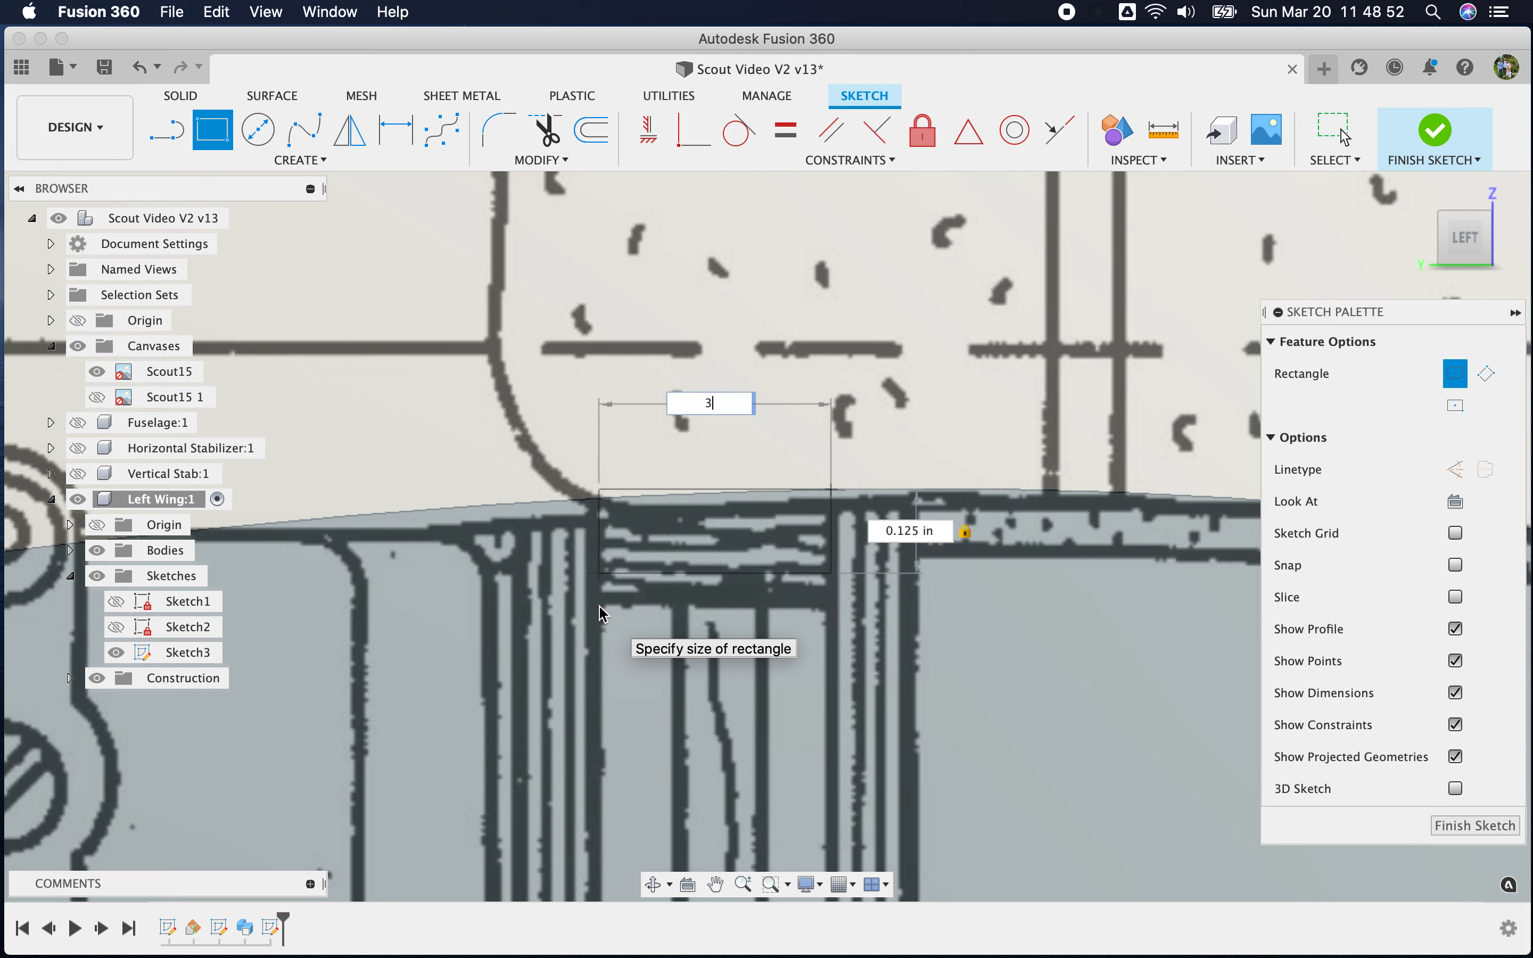
{"action": "type", "text": "/8"}
{"action": "key", "text": "Tab"}
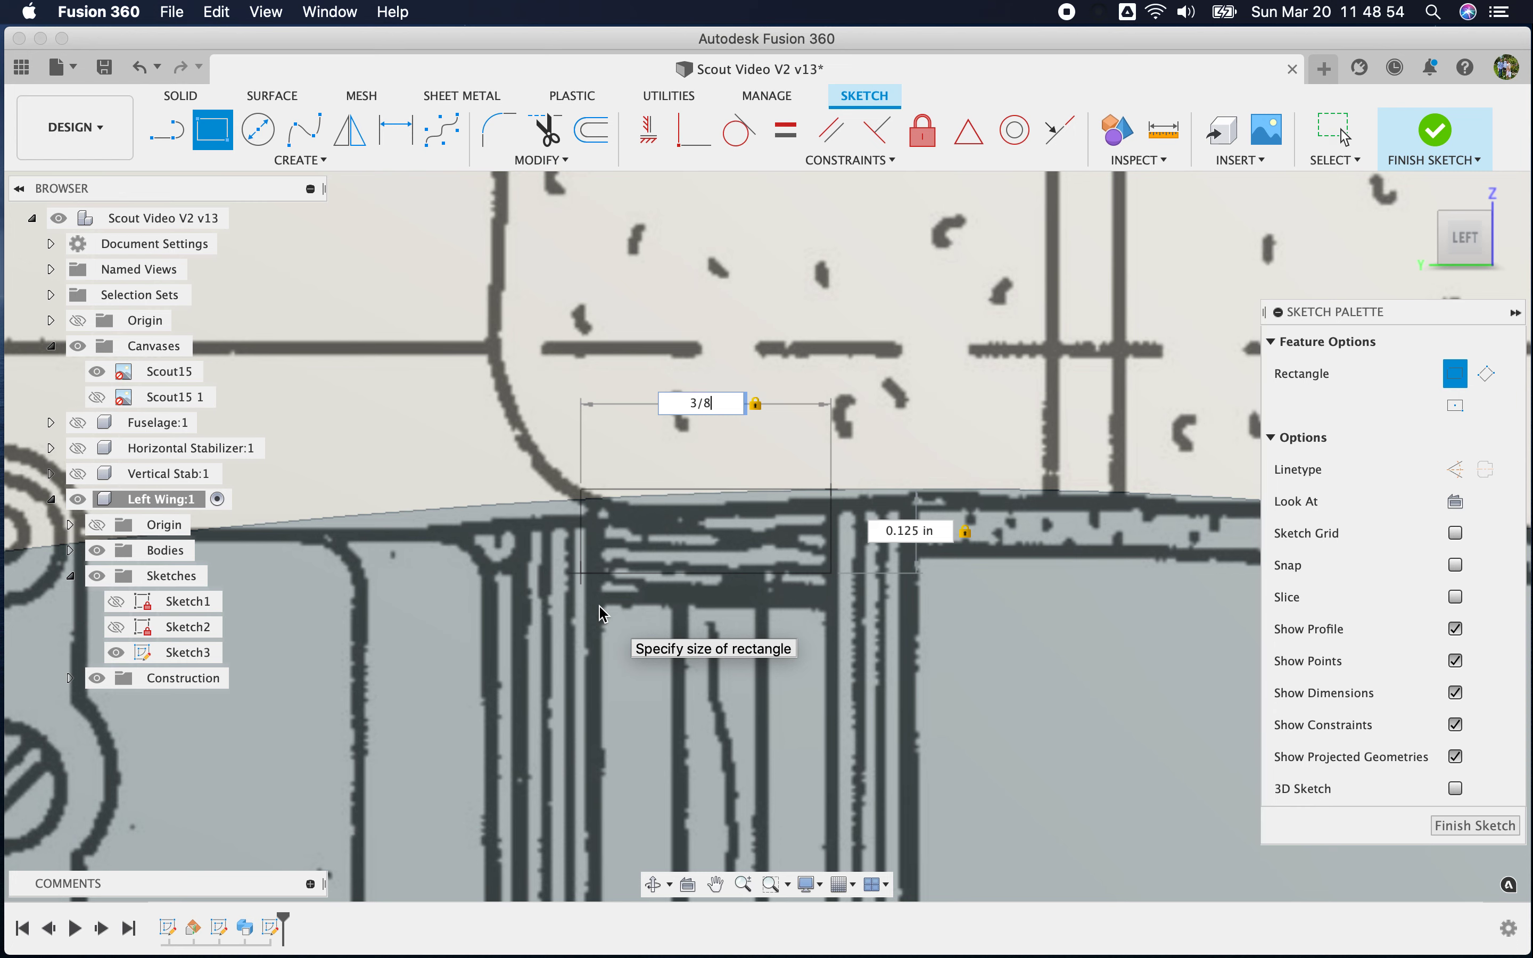
Finish the upper spar rectangle at 3/8 in wide by 0.125 in high and make its side collinear with the lower rectangle's side
{"action": "key", "text": "Return"}
{"action": "scroll", "coordinate": [539, 322], "scroll_direction": "down", "scroll_amount": 5}
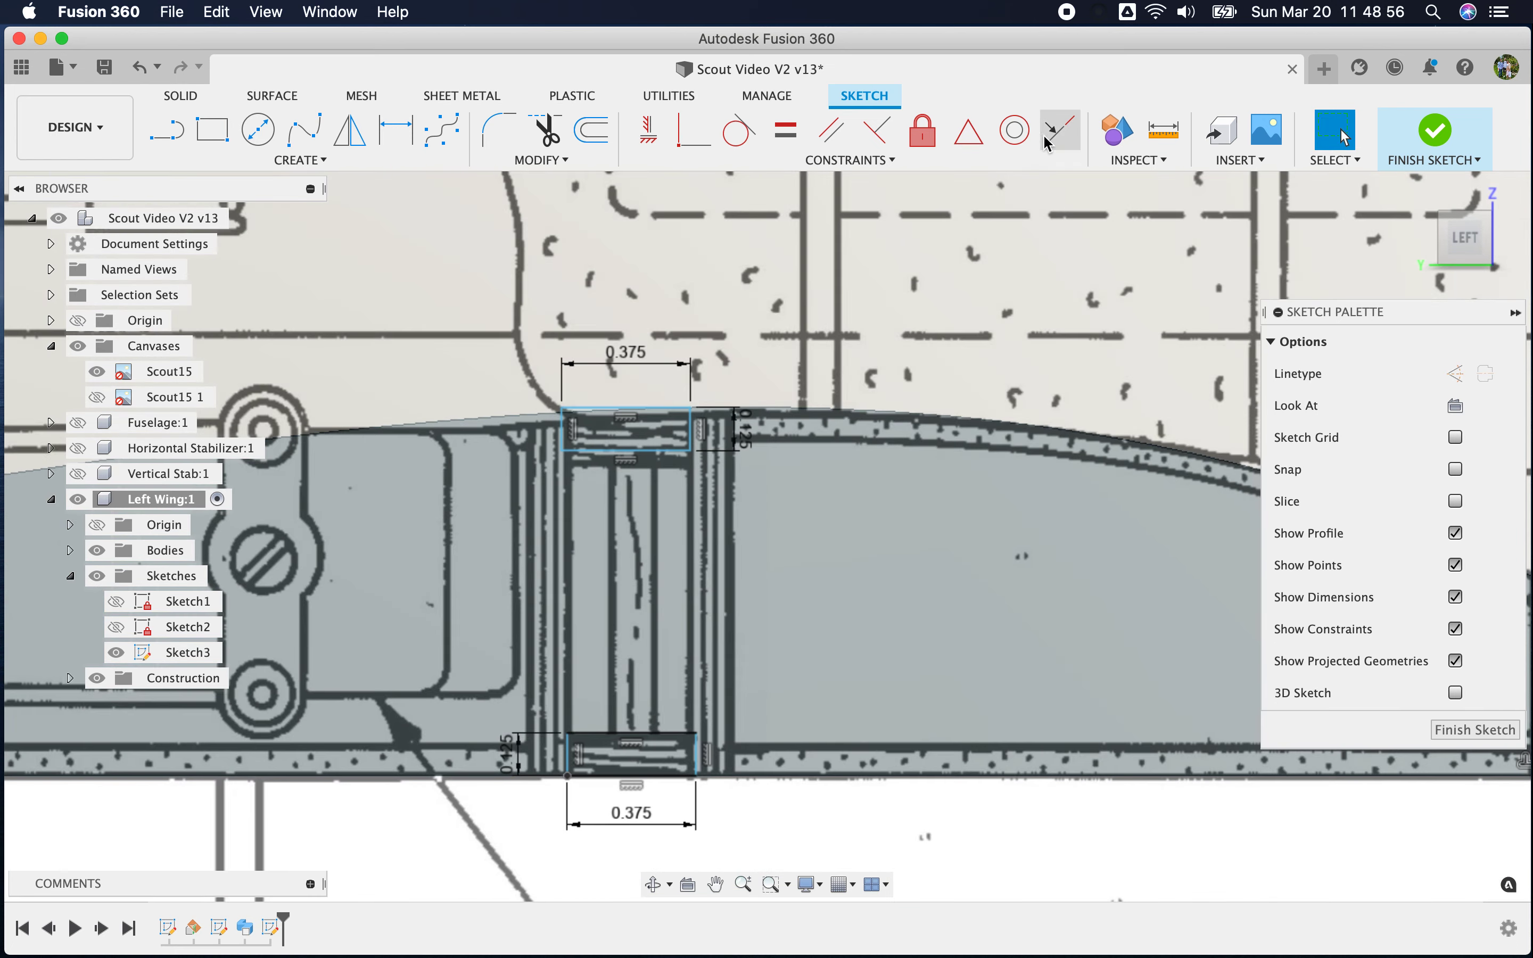
{"action": "left_click", "coordinate": [1046, 140]}
{"action": "left_click", "coordinate": [693, 434]}
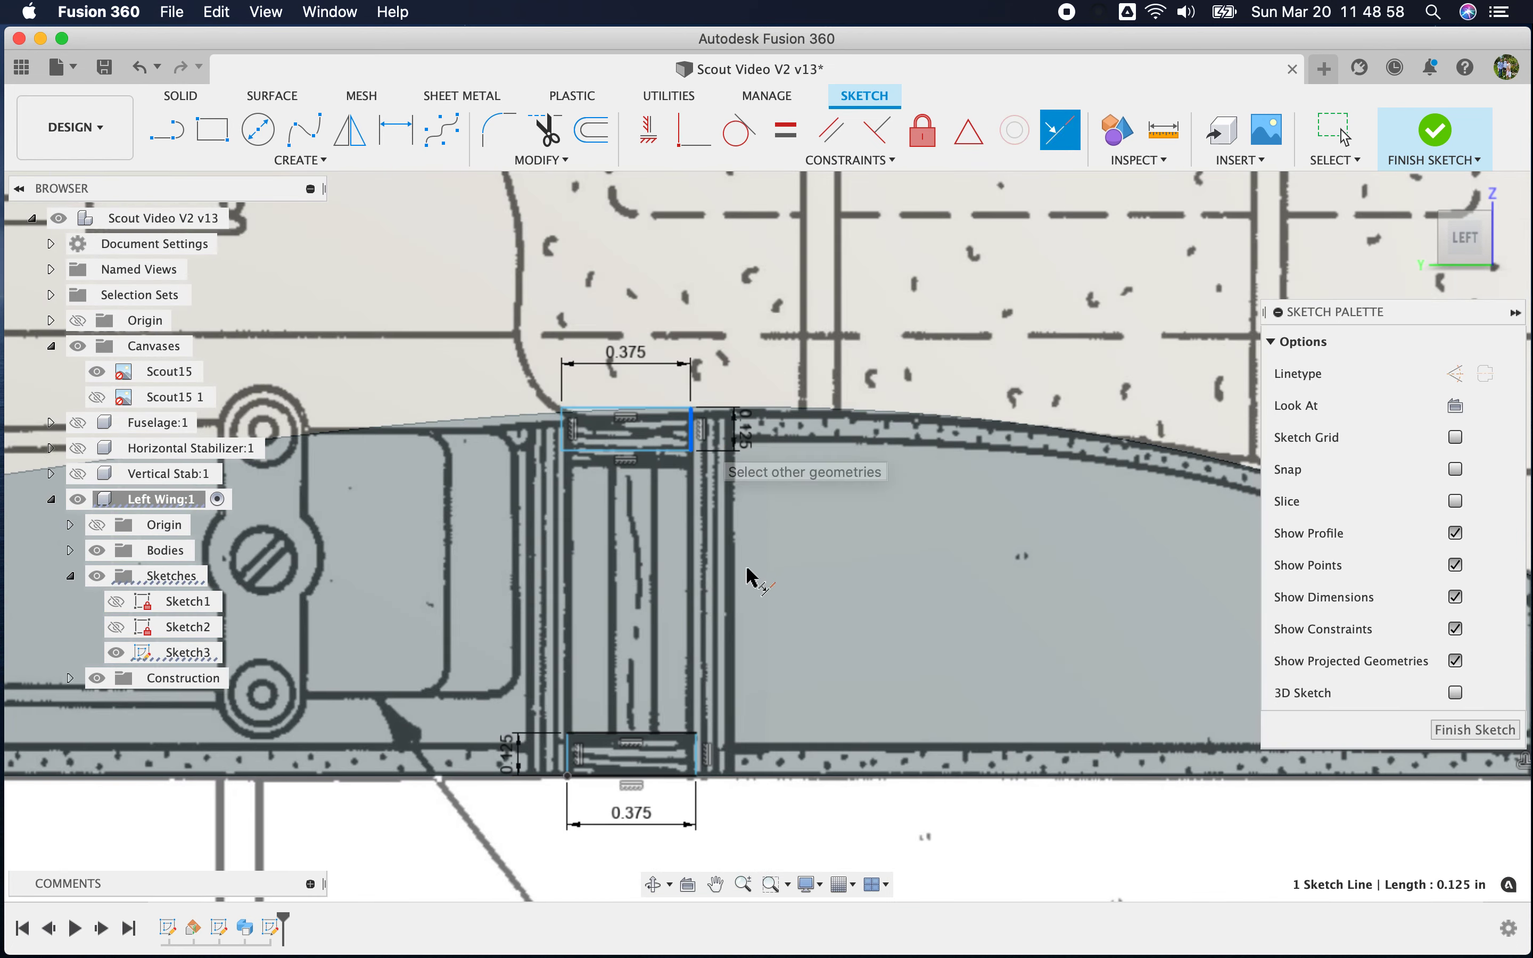
{"action": "left_click", "coordinate": [697, 757]}
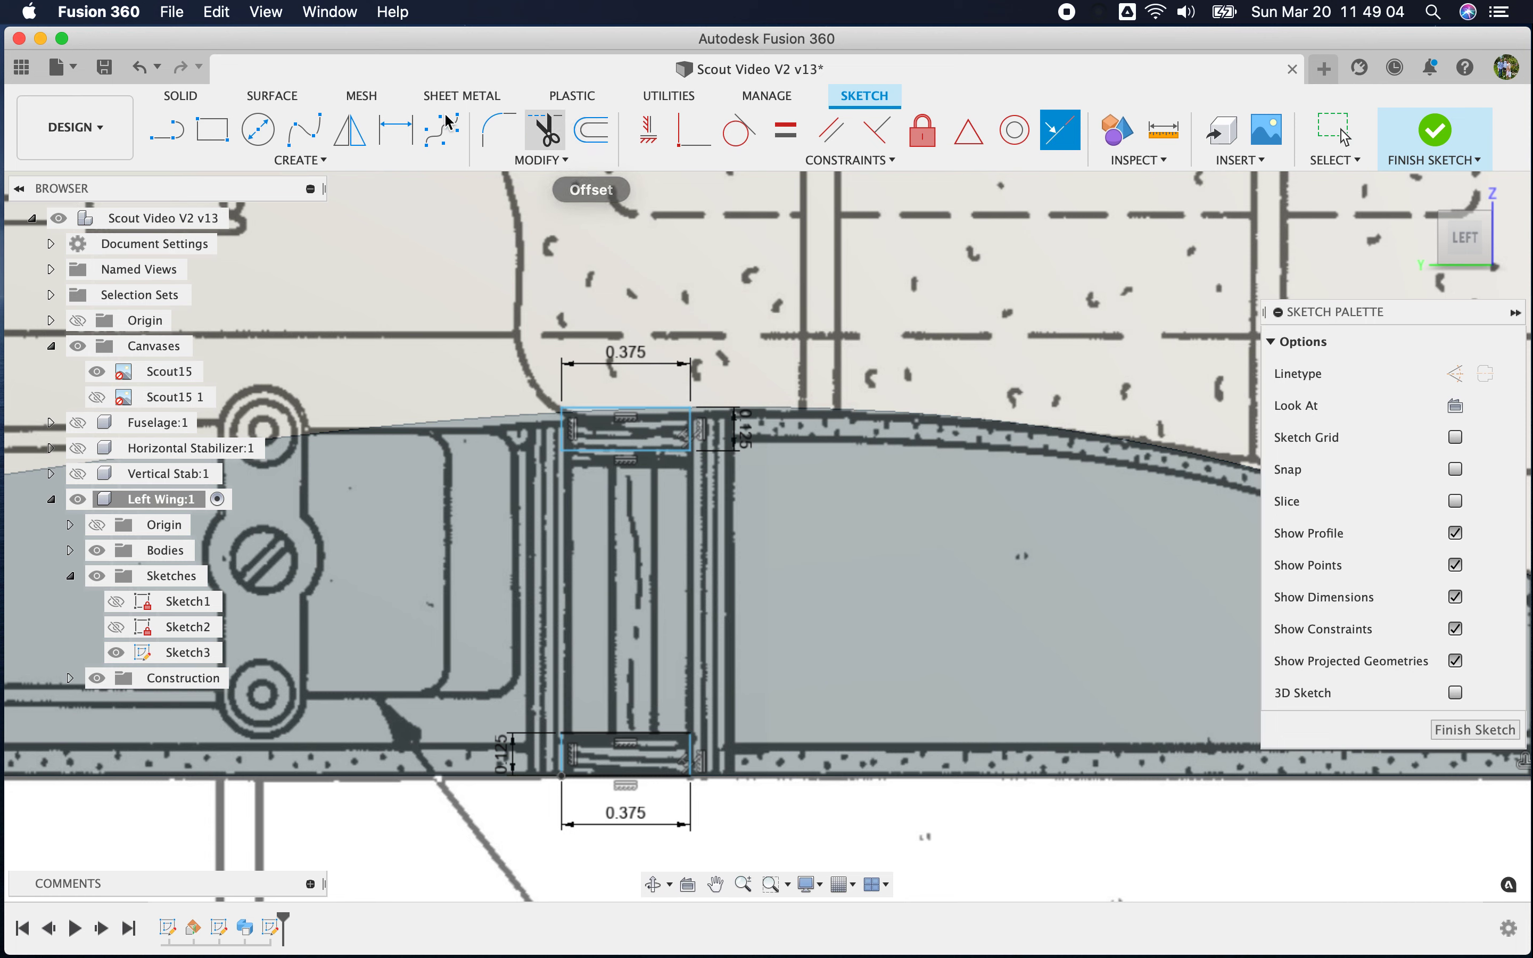
Dimension the vertical distance between the facing edges of the upper and lower spar rectangles
{"action": "left_click", "coordinate": [396, 129]}
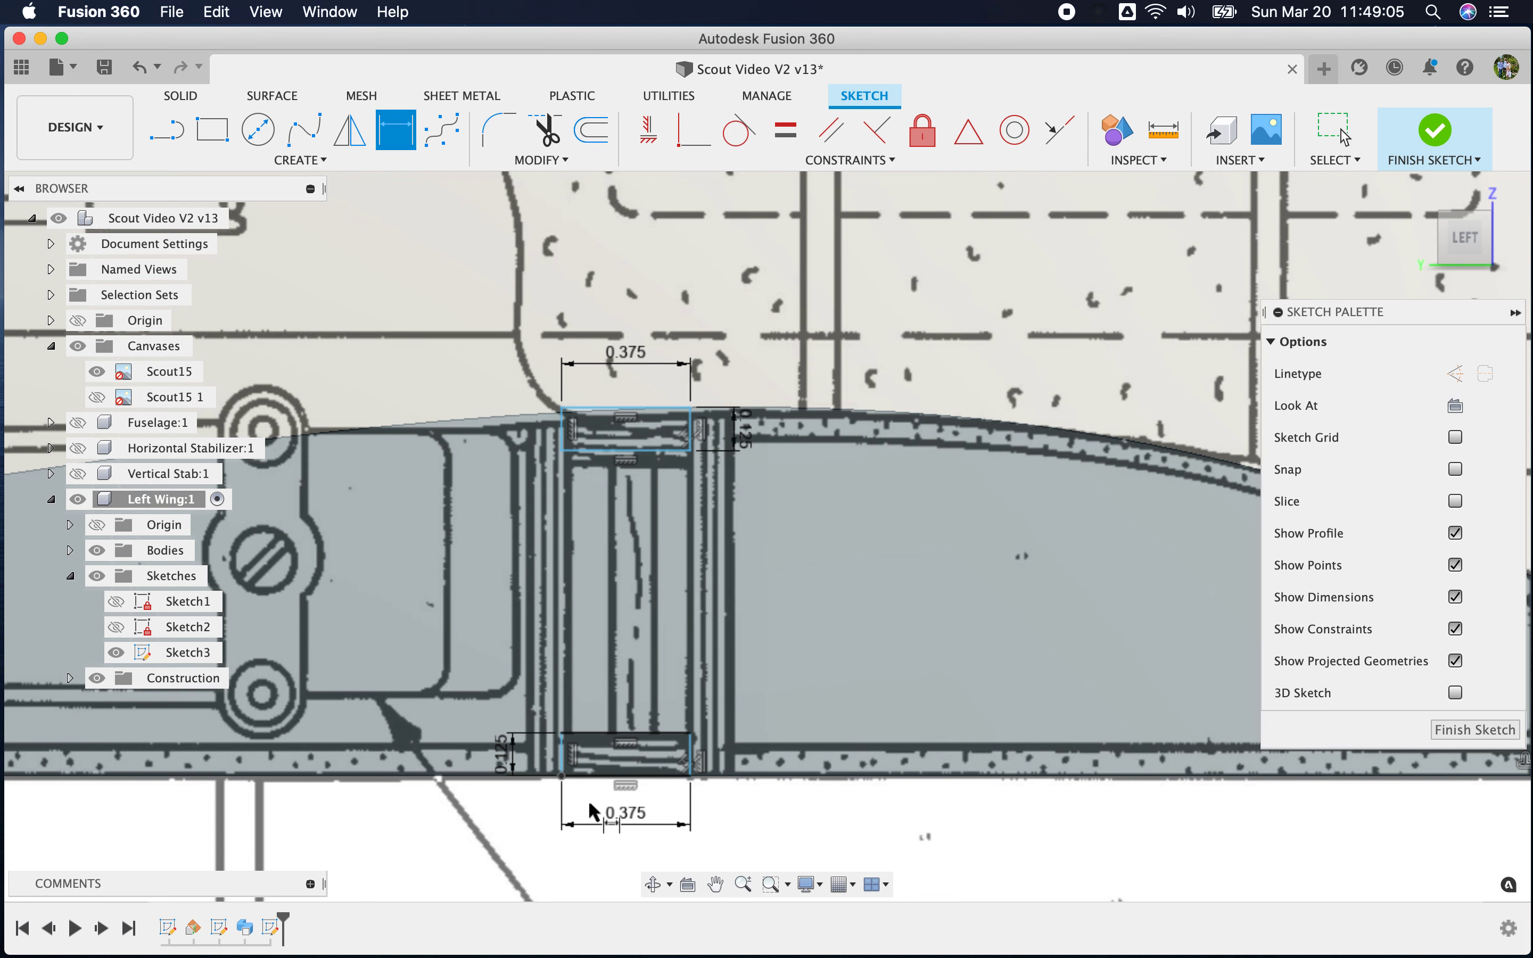
{"action": "left_click", "coordinate": [643, 735]}
{"action": "left_click", "coordinate": [641, 451]}
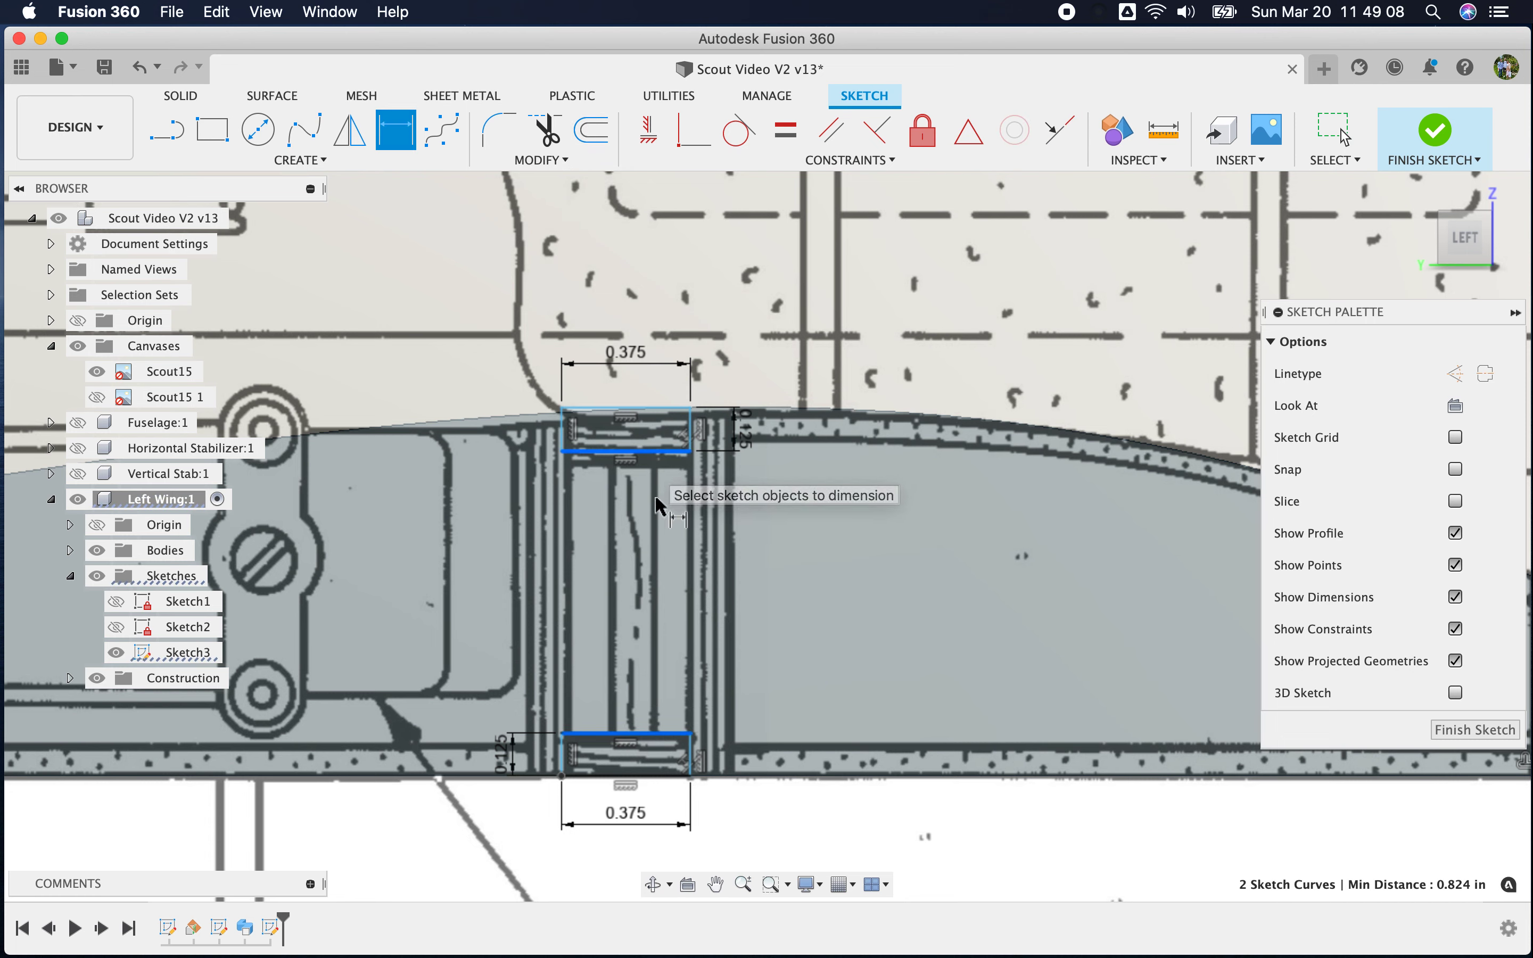
{"action": "left_click", "coordinate": [830, 624]}
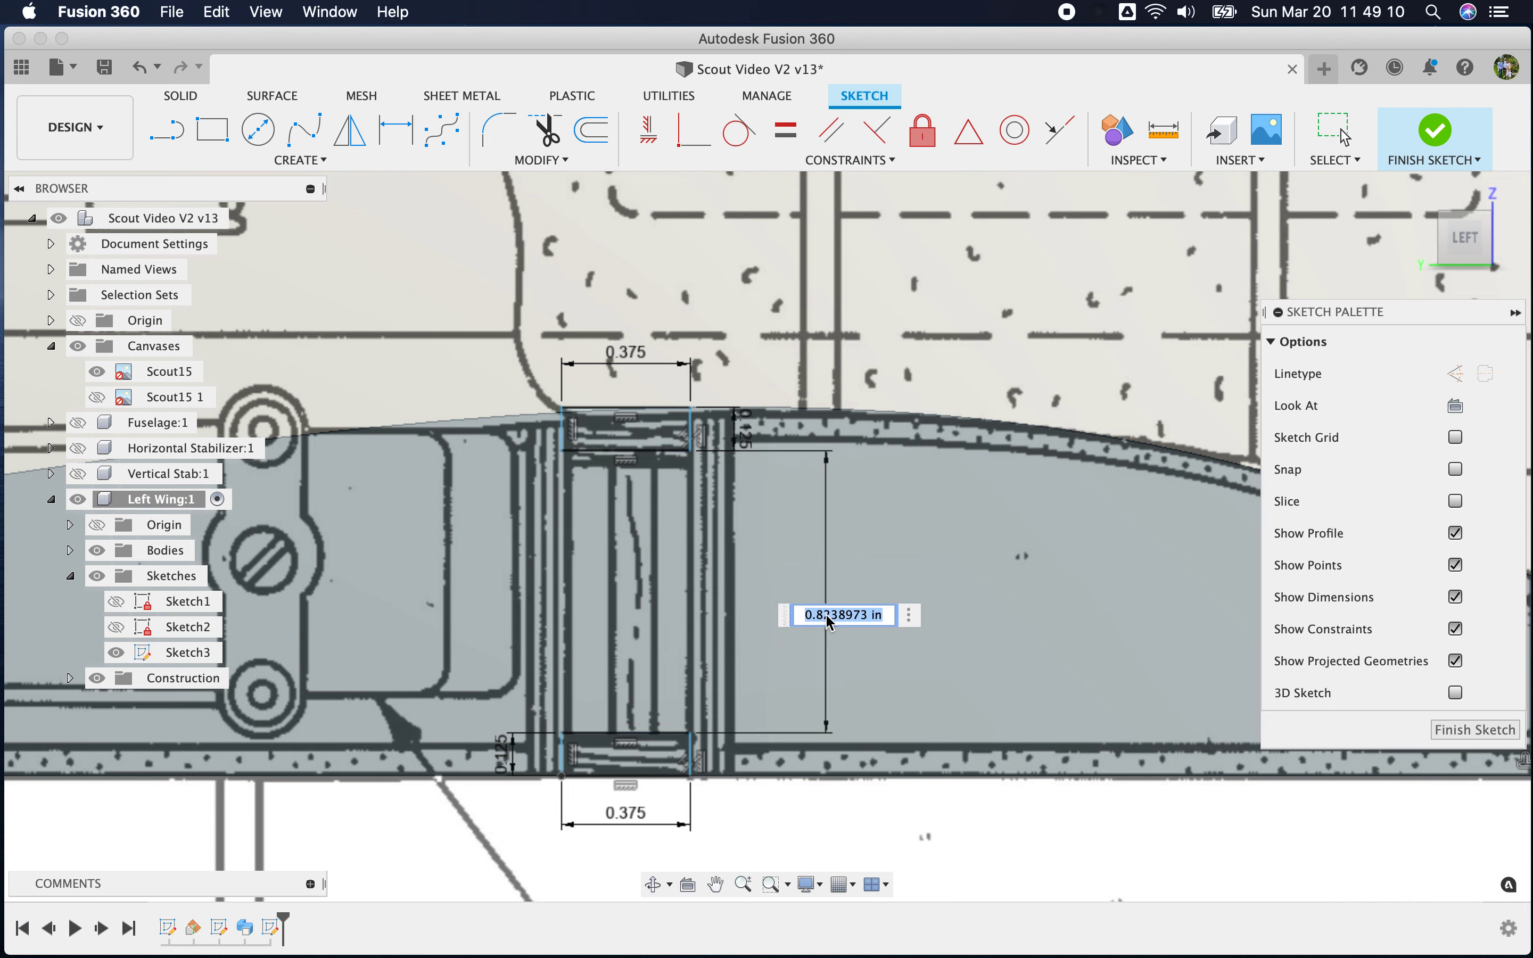
{"action": "key", "text": "Return"}
Dimension the horizontal distance from the lower spar rectangle's near side to the short vertical line at the leading edge
{"action": "scroll", "coordinate": [814, 614], "scroll_direction": "down", "scroll_amount": 3}
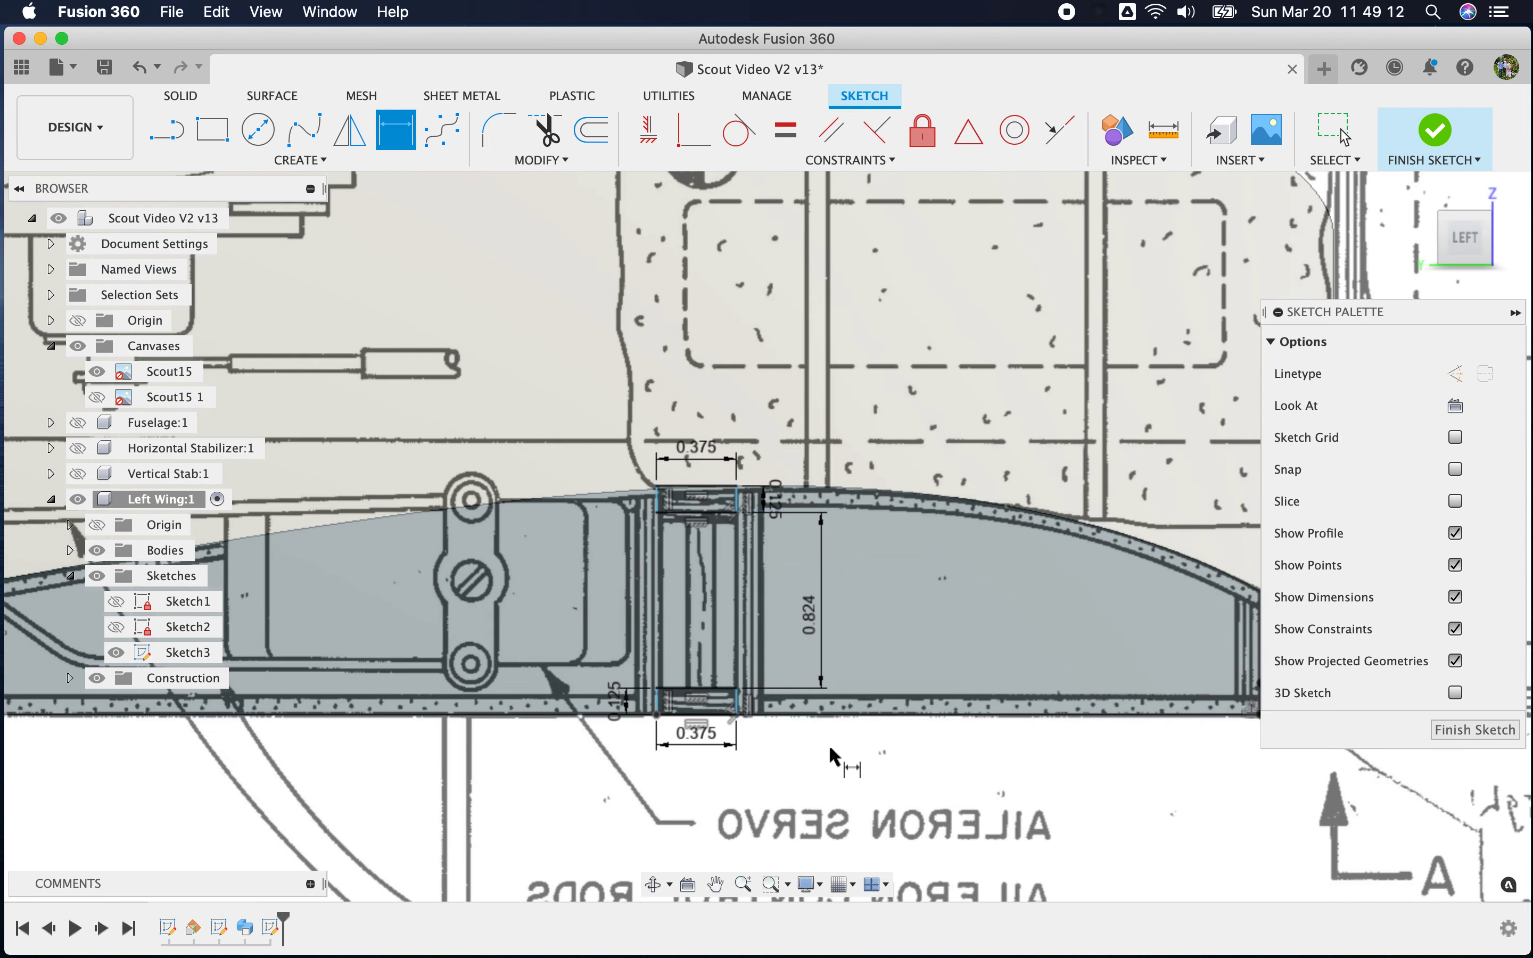
{"action": "scroll", "coordinate": [769, 725], "scroll_direction": "up", "scroll_amount": 4}
{"action": "left_click", "coordinate": [715, 683]}
{"action": "scroll", "coordinate": [514, 775], "scroll_direction": "down", "scroll_amount": 5}
{"action": "scroll", "coordinate": [514, 781], "scroll_direction": "down", "scroll_amount": 2}
{"action": "scroll", "coordinate": [856, 760], "scroll_direction": "up", "scroll_amount": 6}
{"action": "left_click", "coordinate": [946, 720]}
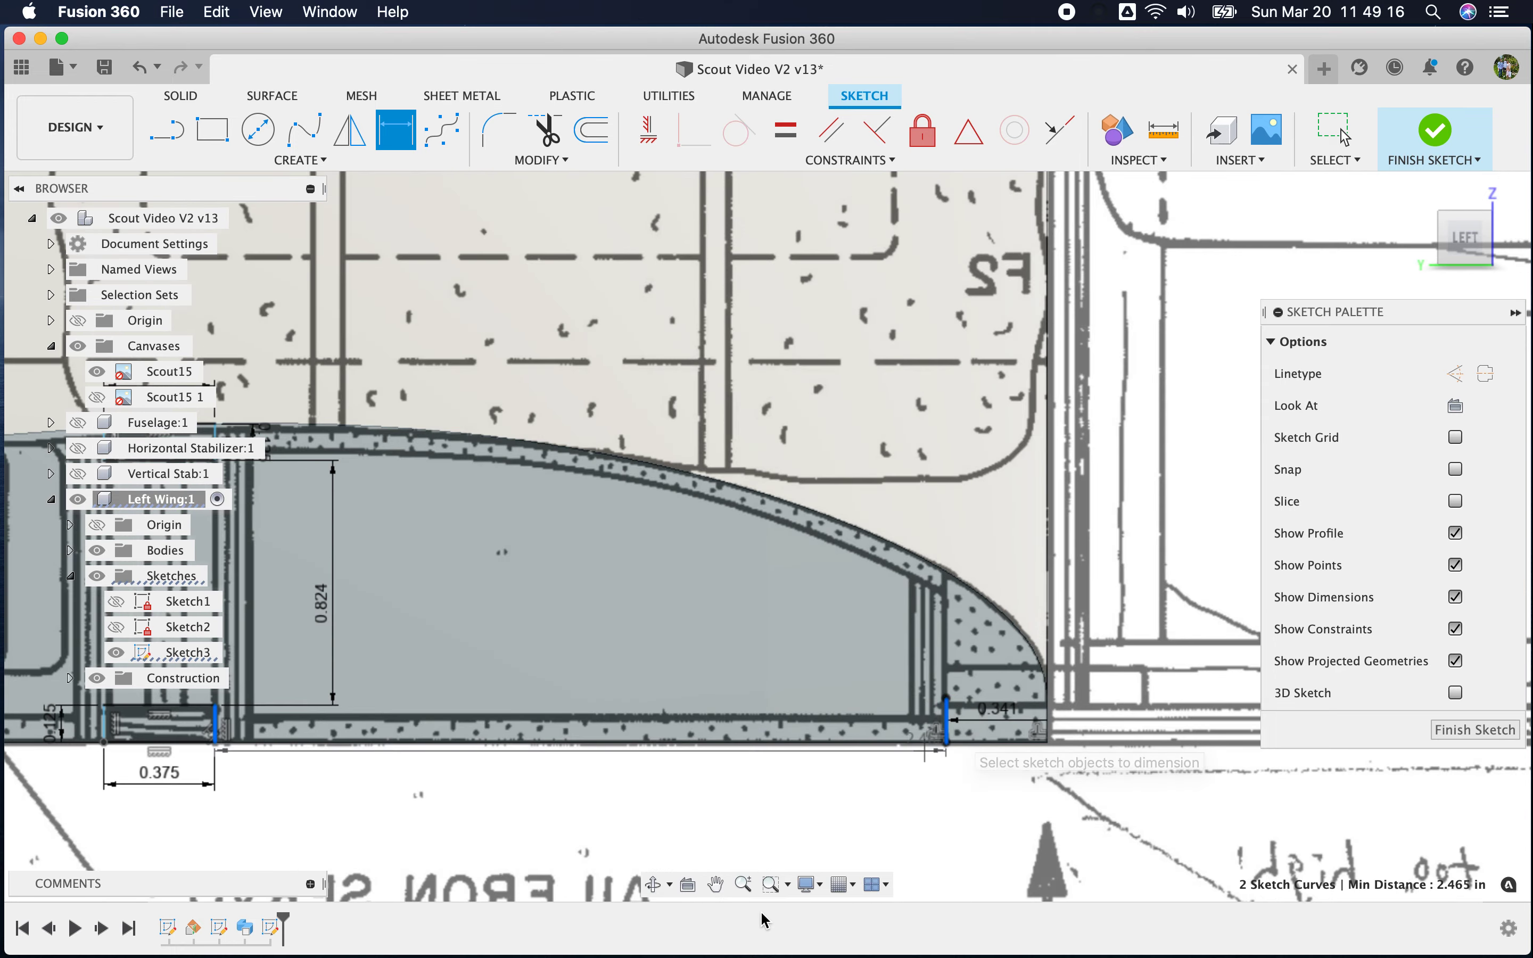
{"action": "left_click", "coordinate": [693, 835]}
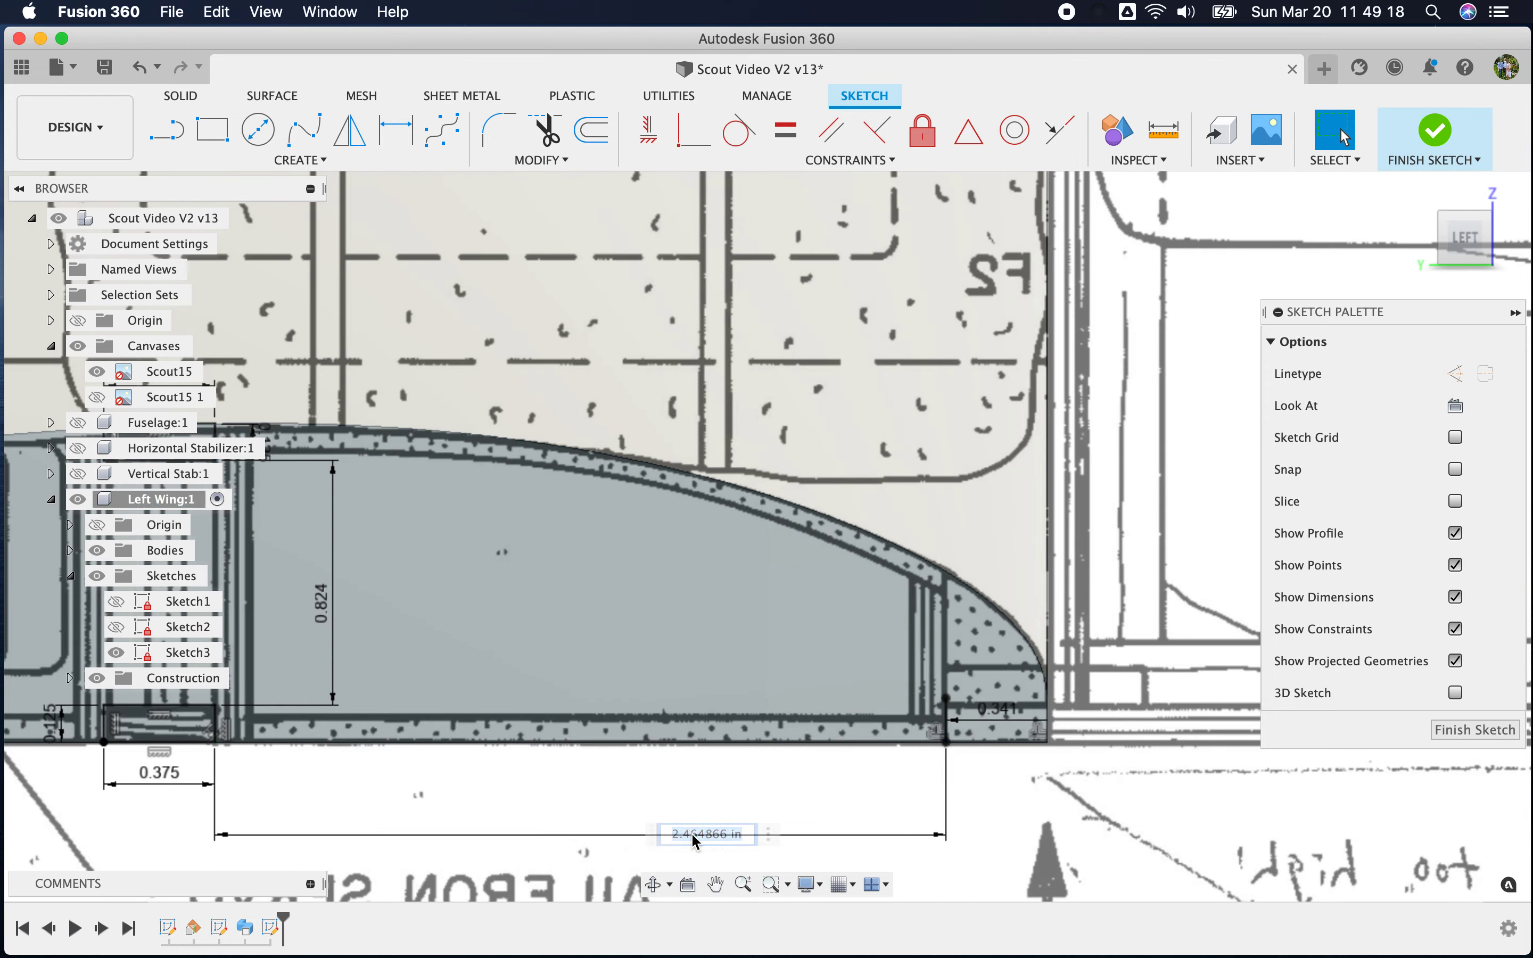
{"action": "key", "text": "Return"}
Examine the airfoil sketch against the plan drawing, including the trailing edge, spar, leading edge and the wing's top-view layout
{"action": "scroll", "coordinate": [693, 835], "scroll_direction": "down", "scroll_amount": 5}
{"action": "scroll", "coordinate": [377, 838], "scroll_direction": "up", "scroll_amount": 3}
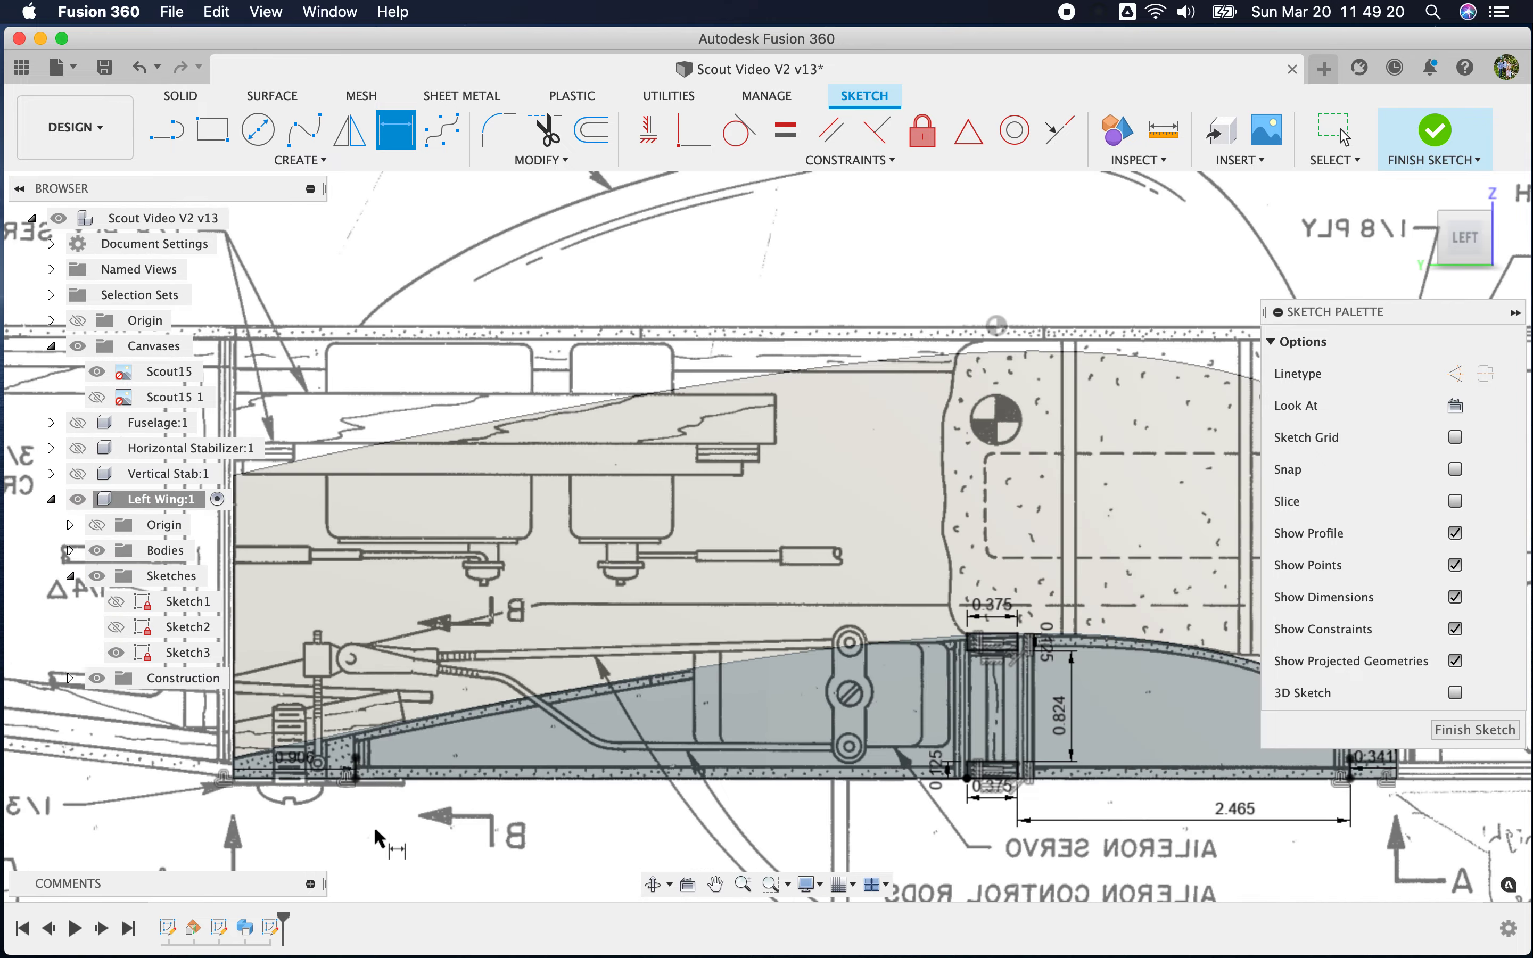
{"action": "scroll", "coordinate": [378, 838], "scroll_direction": "up", "scroll_amount": 3}
{"action": "scroll", "coordinate": [399, 836], "scroll_direction": "down", "scroll_amount": 3}
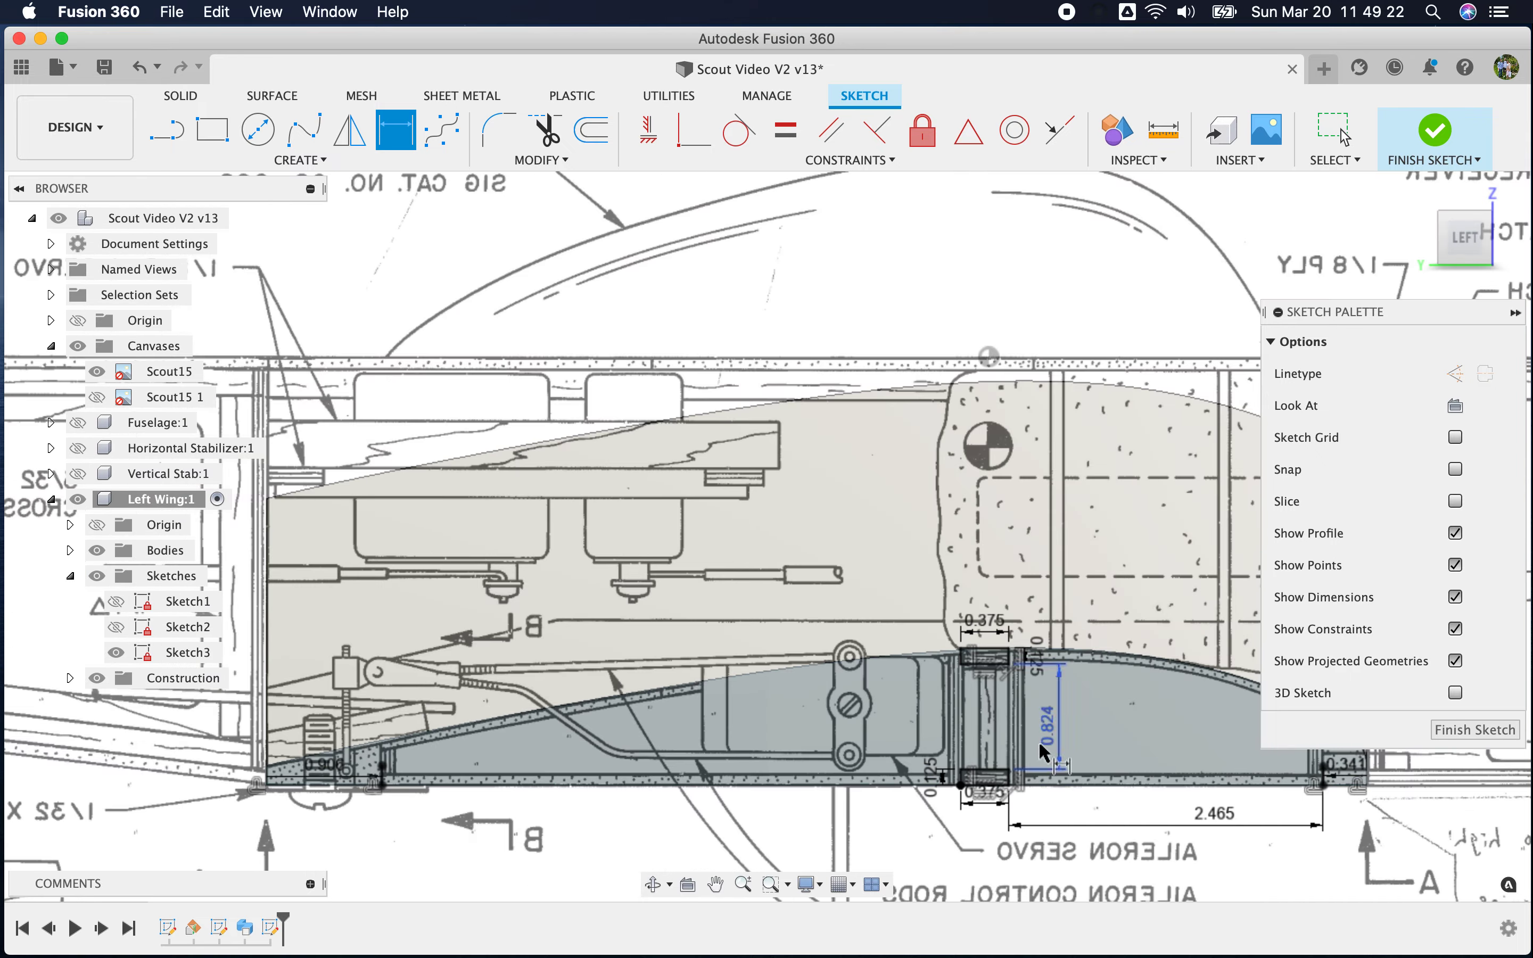
{"action": "scroll", "coordinate": [1019, 649], "scroll_direction": "up", "scroll_amount": 3}
{"action": "scroll", "coordinate": [481, 757], "scroll_direction": "down", "scroll_amount": 5}
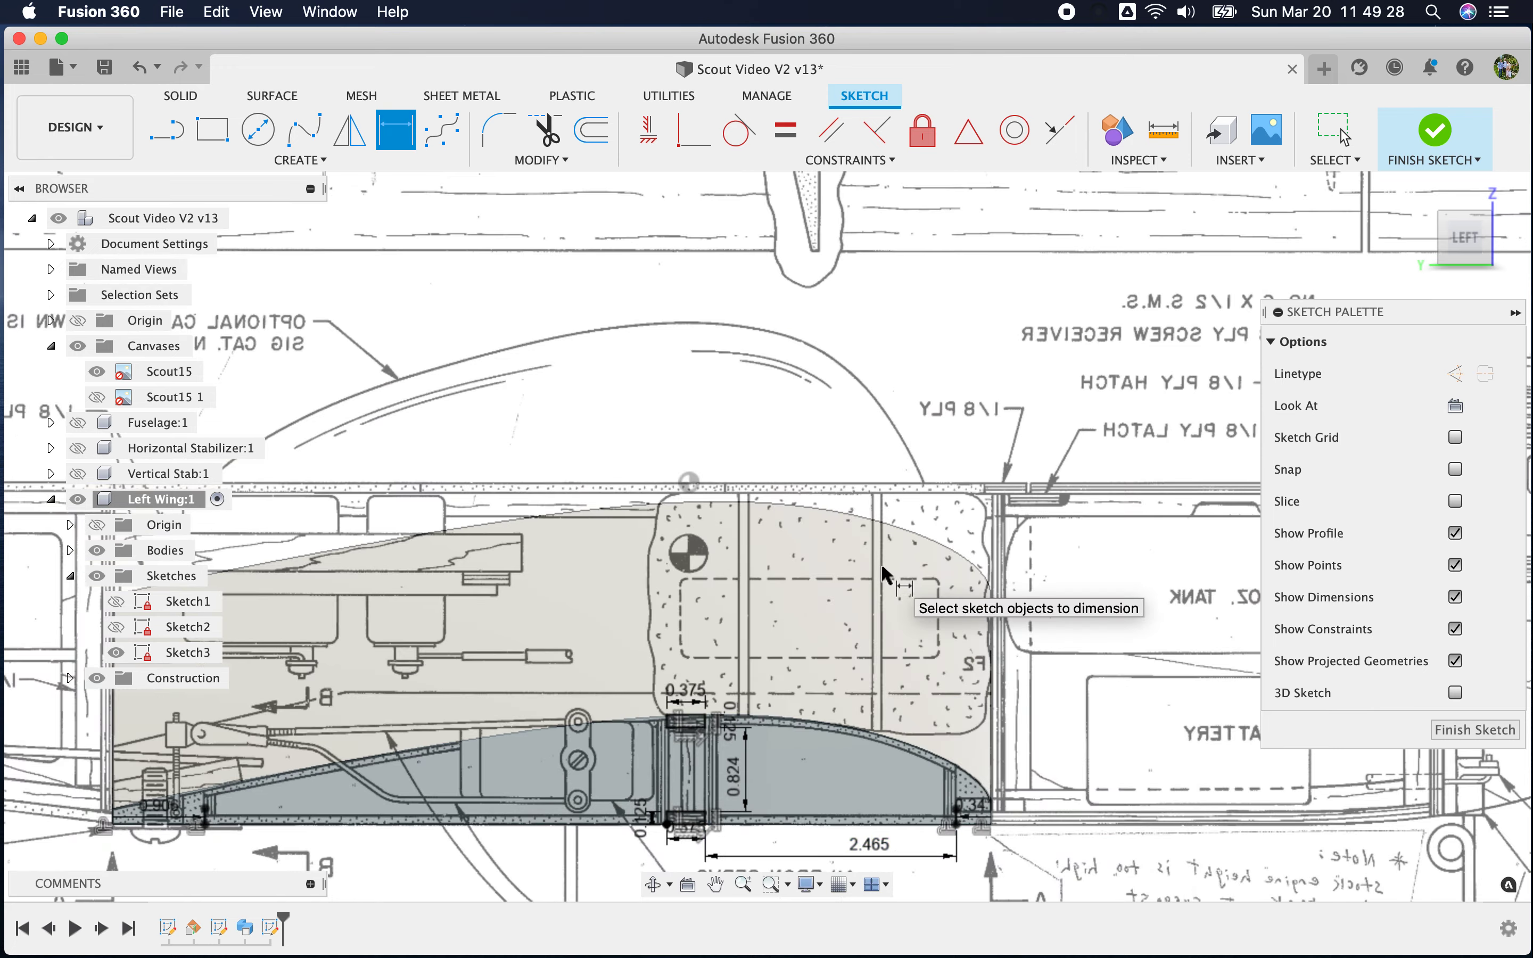
{"action": "scroll", "coordinate": [885, 574], "scroll_direction": "down", "scroll_amount": 6}
{"action": "scroll", "coordinate": [1020, 411], "scroll_direction": "up", "scroll_amount": 3}
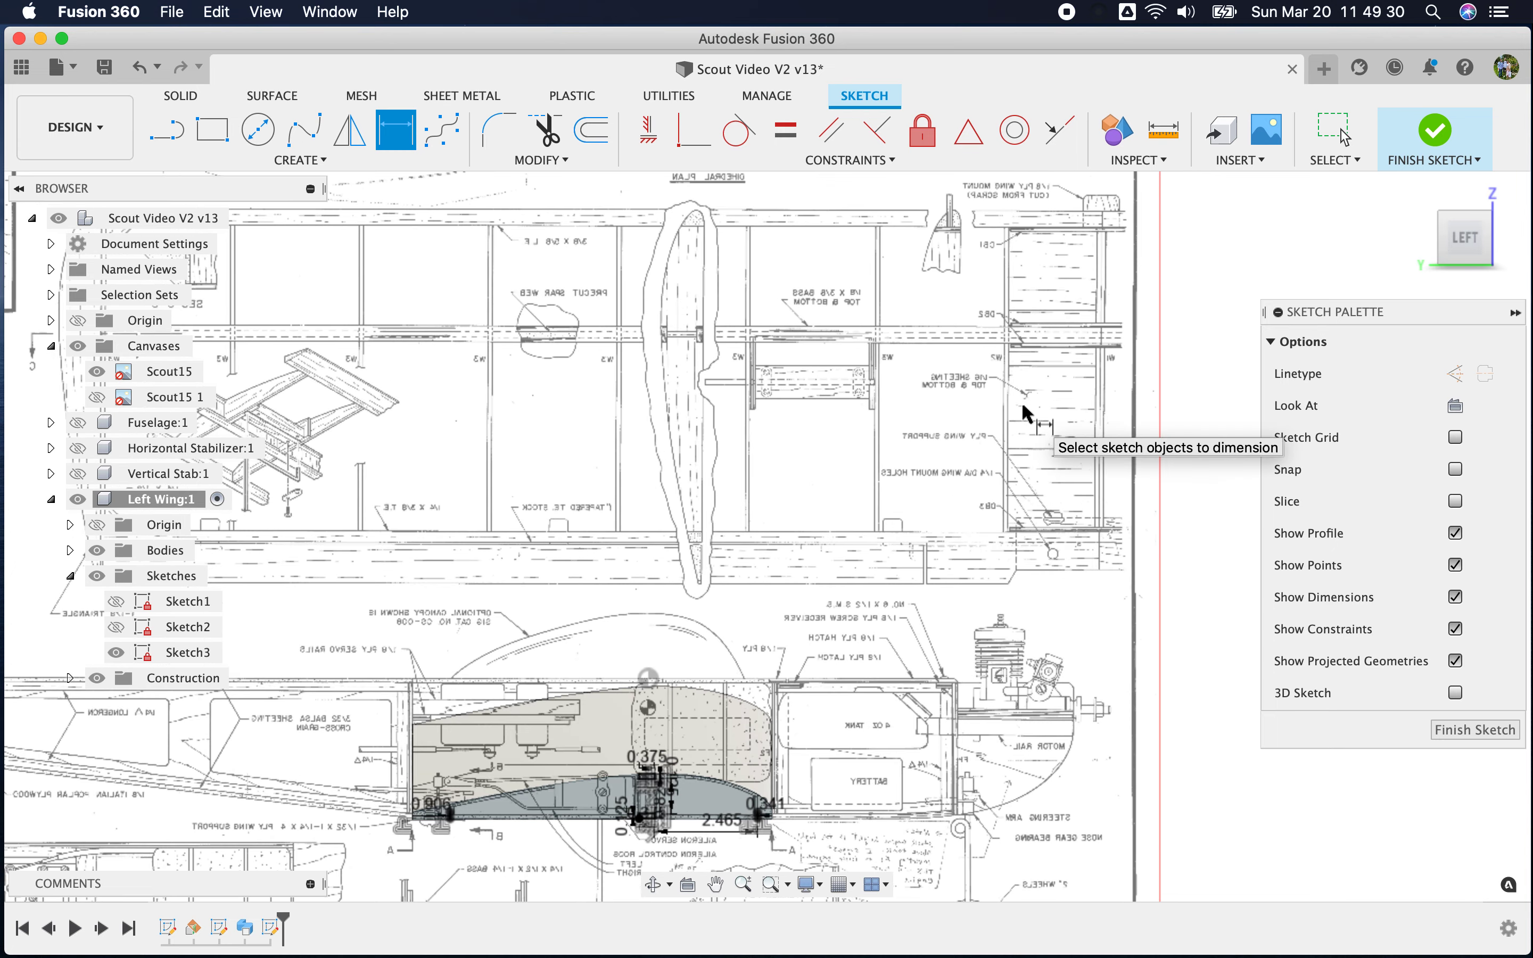
{"action": "scroll", "coordinate": [475, 838], "scroll_direction": "up", "scroll_amount": 5}
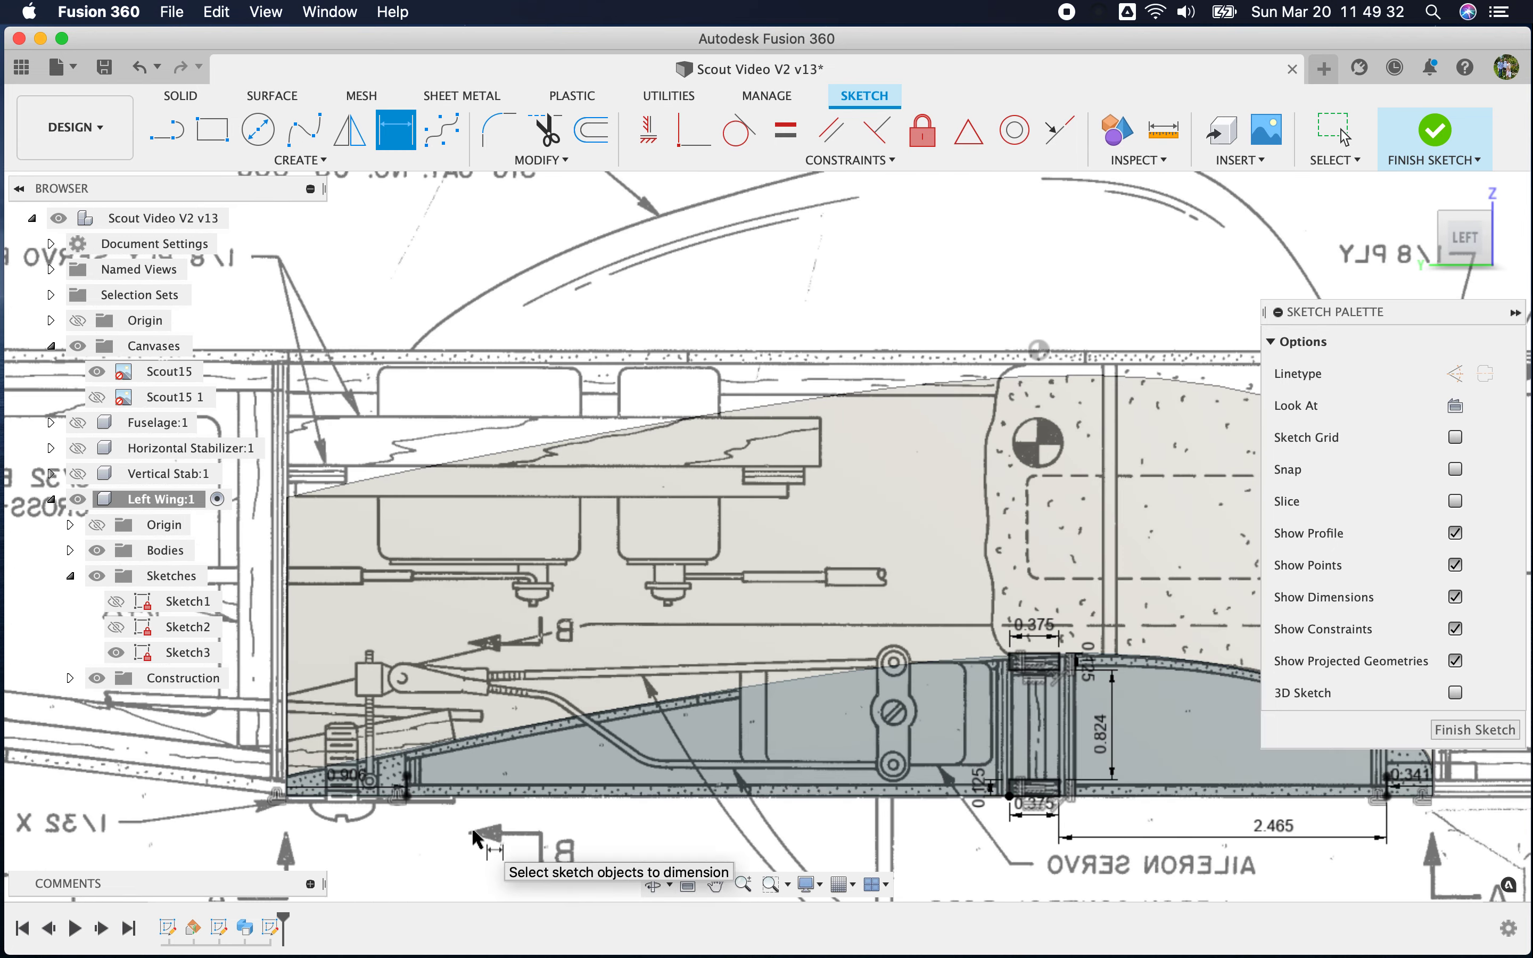
Finish the wing sketch and hide all the canvases so that only the left wing shows
{"action": "left_click", "coordinate": [579, 136]}
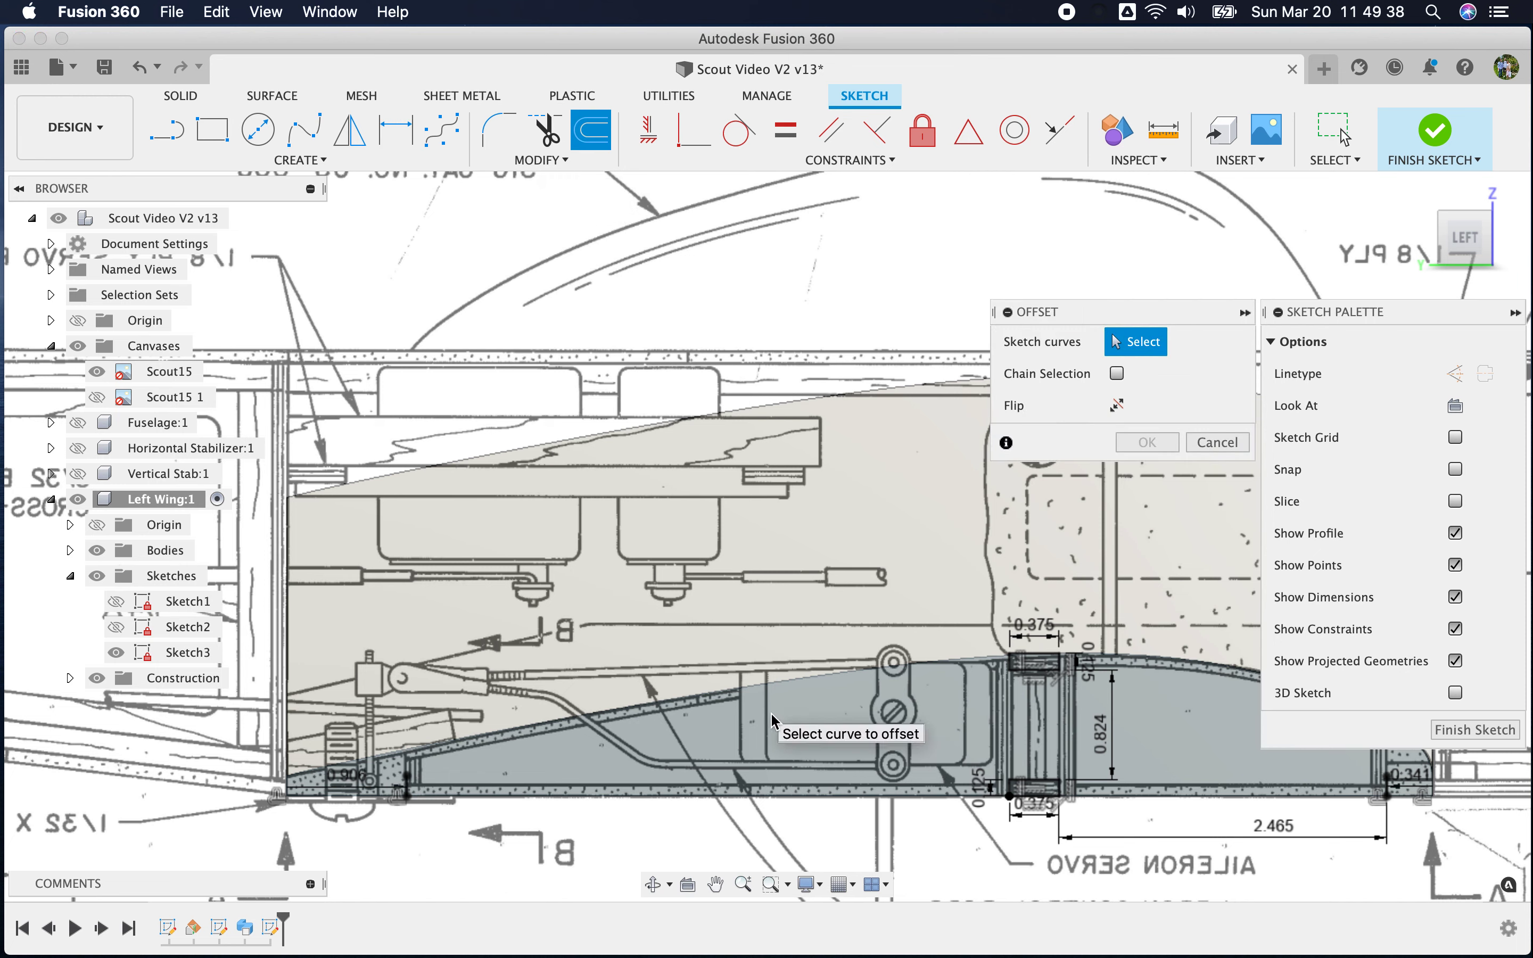
{"action": "left_click", "coordinate": [1435, 729]}
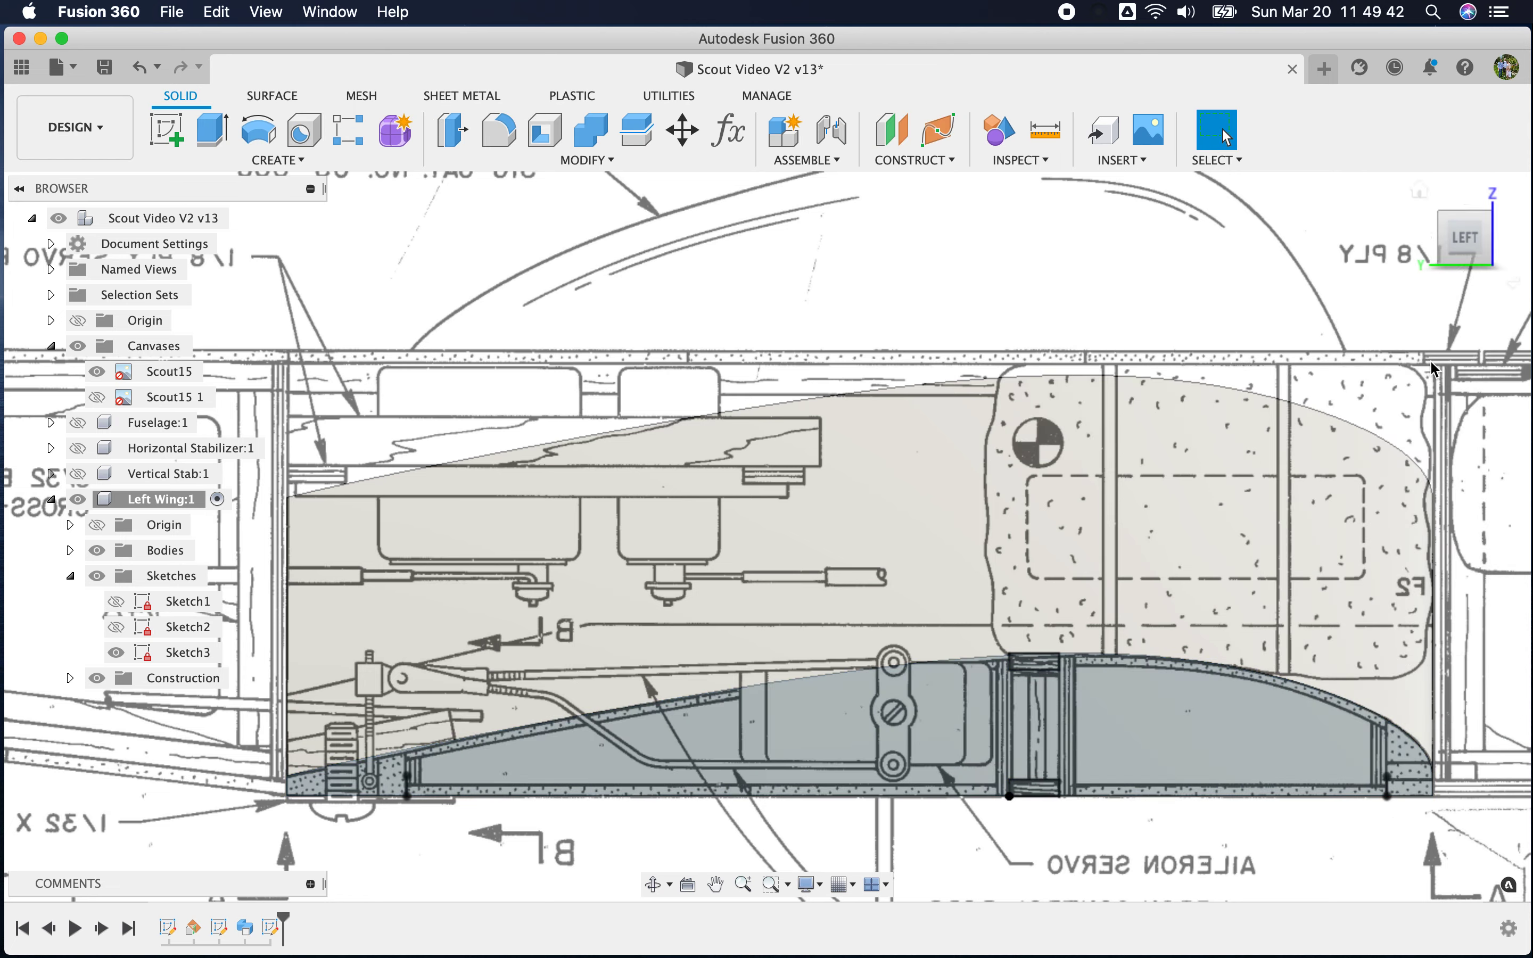
{"action": "left_click", "coordinate": [1422, 193]}
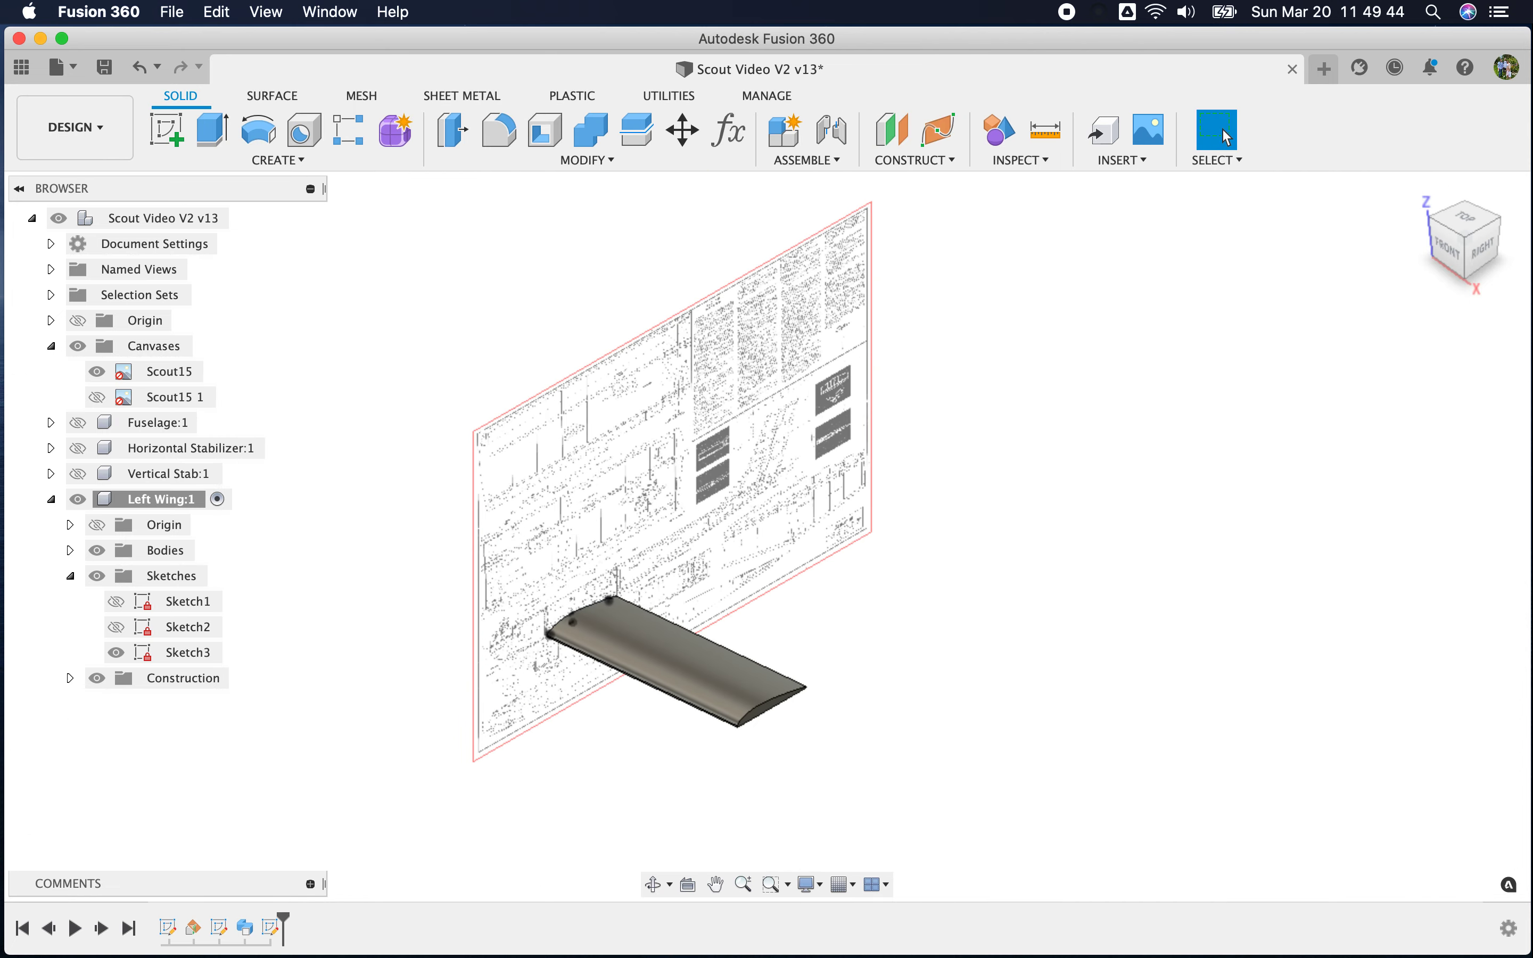
{"action": "left_click", "coordinate": [78, 346]}
{"action": "middle_click_drag", "start_coordinate": [909, 754], "coordinate": [1116, 708], "text": "shift"}
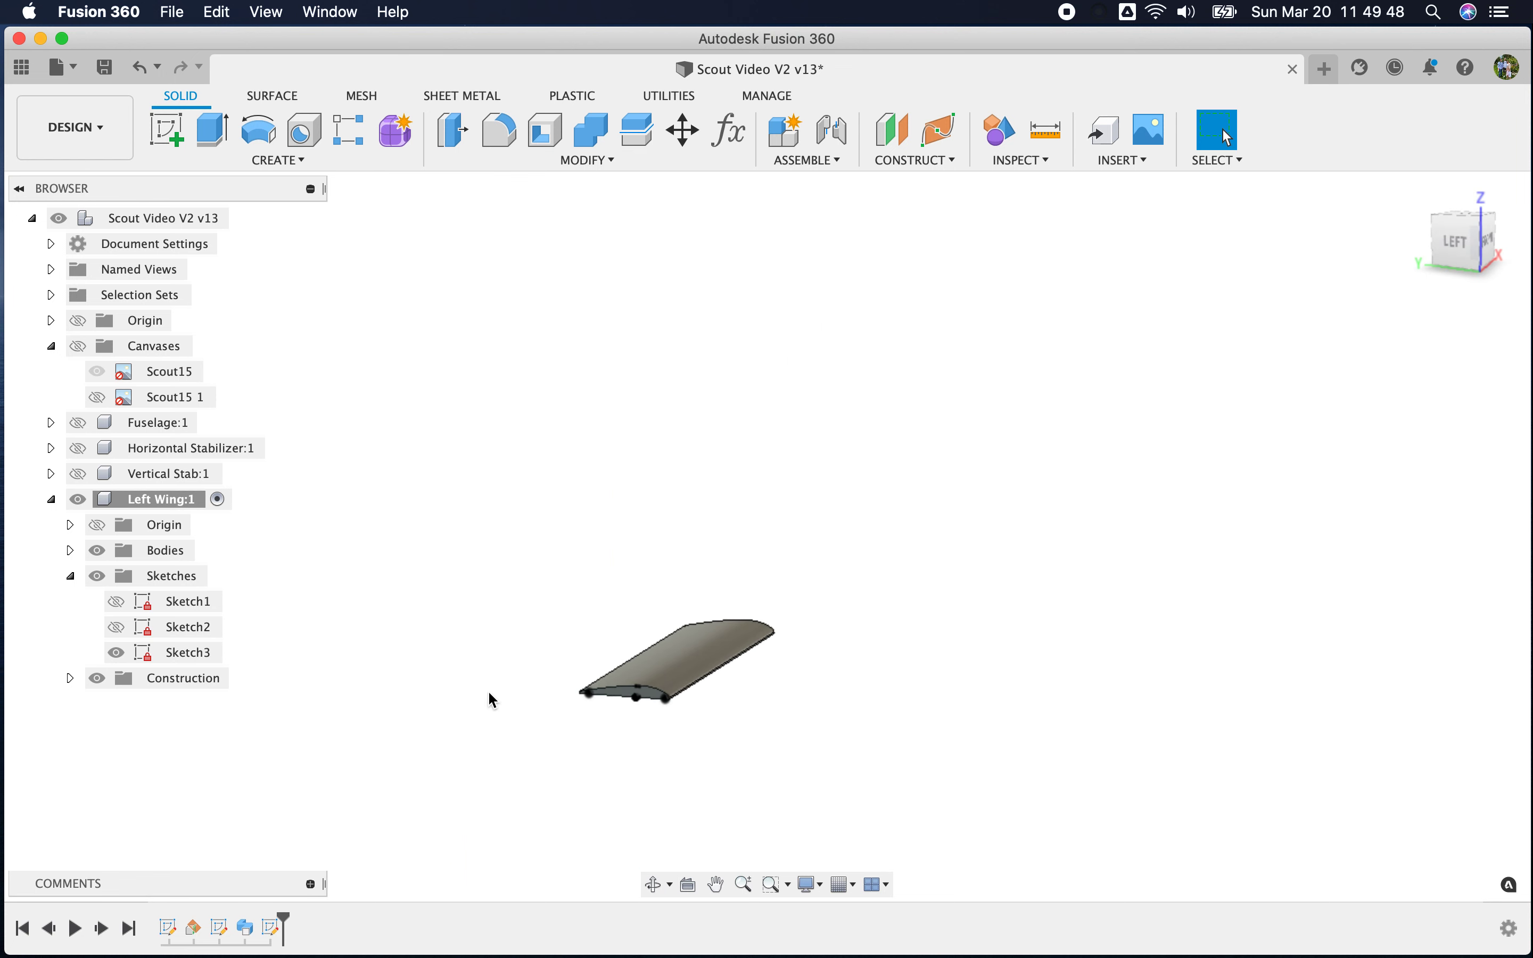
{"action": "left_click", "coordinate": [267, 96]}
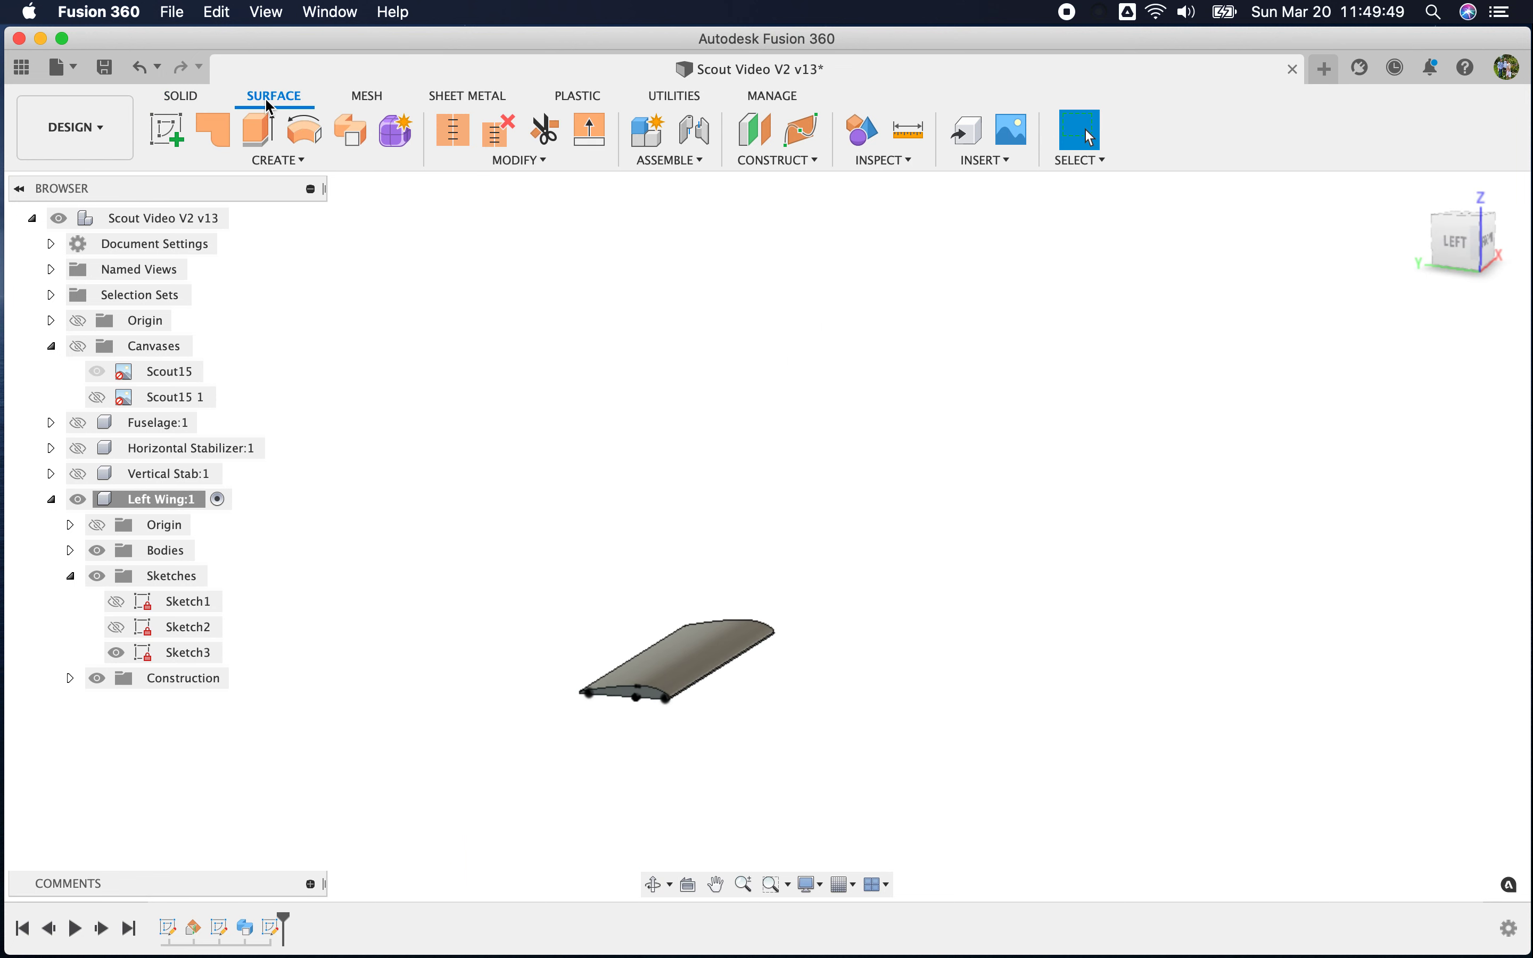
{"action": "left_click", "coordinate": [257, 130]}
{"action": "scroll", "coordinate": [640, 729], "scroll_direction": "up", "scroll_amount": 5}
{"action": "scroll", "coordinate": [640, 728], "scroll_direction": "up", "scroll_amount": 5}
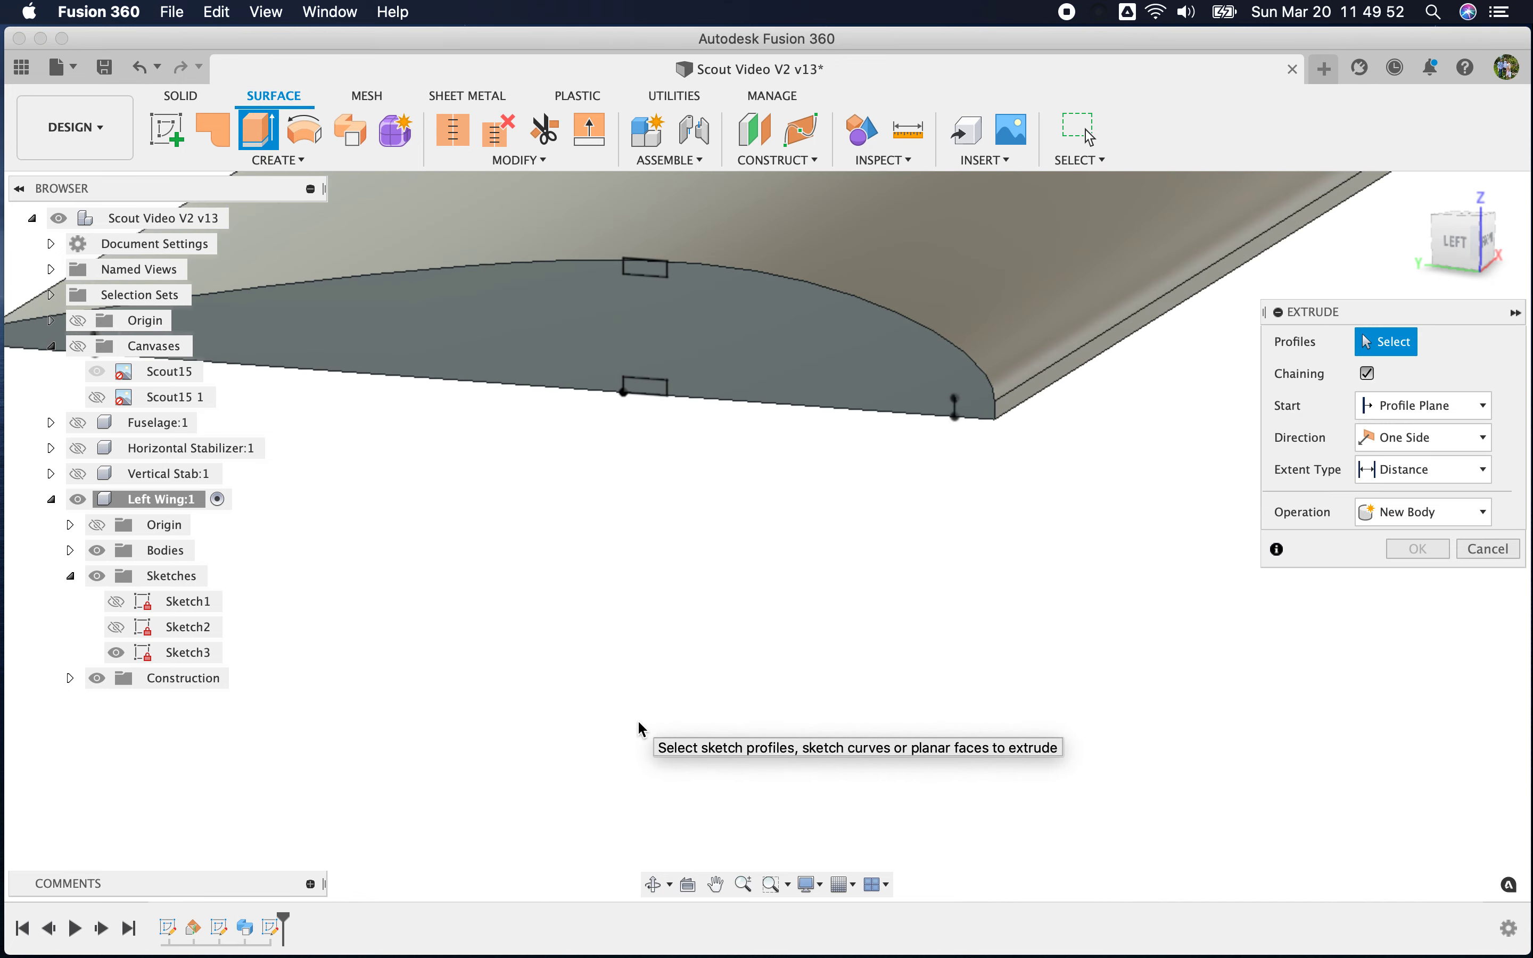
{"action": "scroll", "coordinate": [958, 426], "scroll_direction": "up", "scroll_amount": 3}
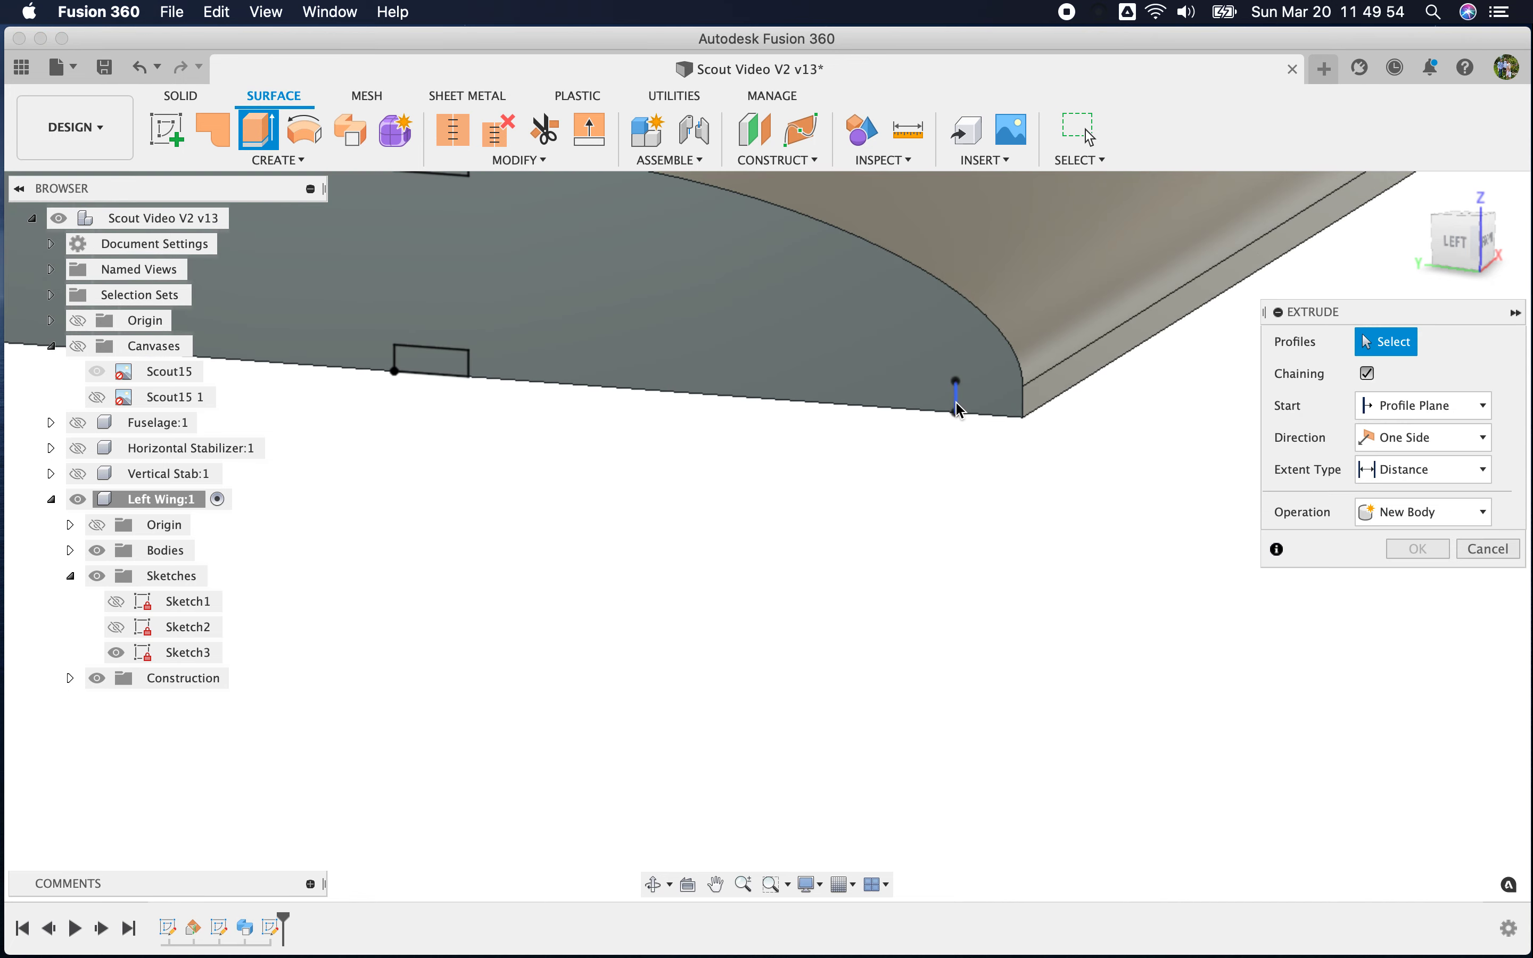
{"action": "left_click", "coordinate": [956, 400]}
{"action": "scroll", "coordinate": [624, 709], "scroll_direction": "down", "scroll_amount": 3}
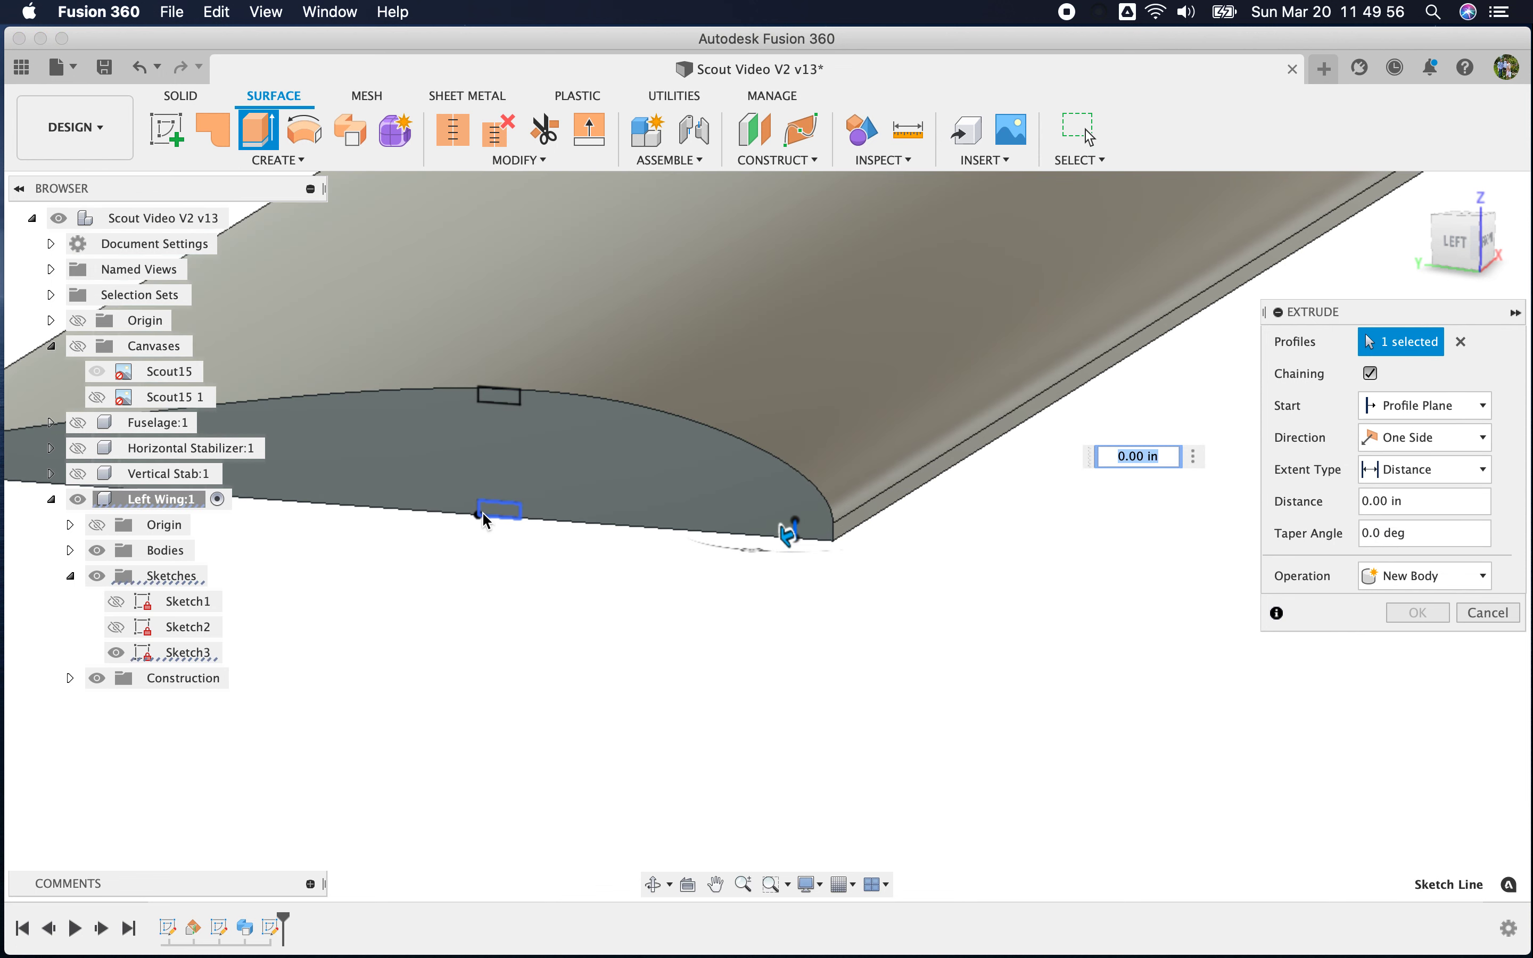
{"action": "scroll", "coordinate": [500, 510], "scroll_direction": "up", "scroll_amount": 3}
{"action": "left_click", "coordinate": [547, 327]}
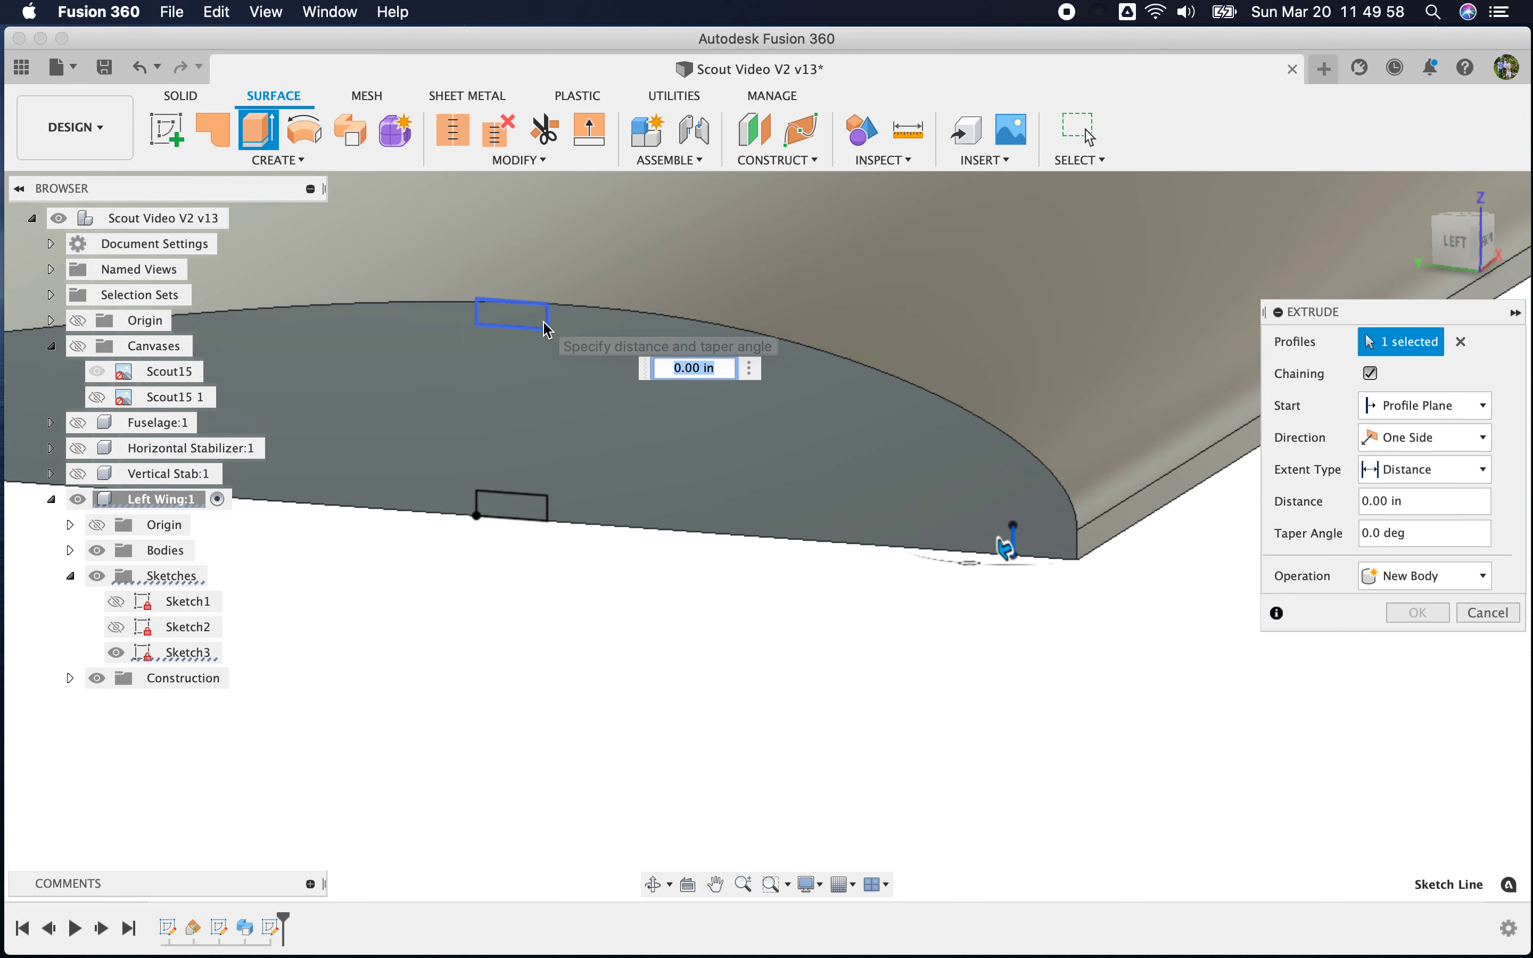
{"action": "left_click", "coordinate": [518, 505]}
{"action": "scroll", "coordinate": [690, 669], "scroll_direction": "down", "scroll_amount": 5}
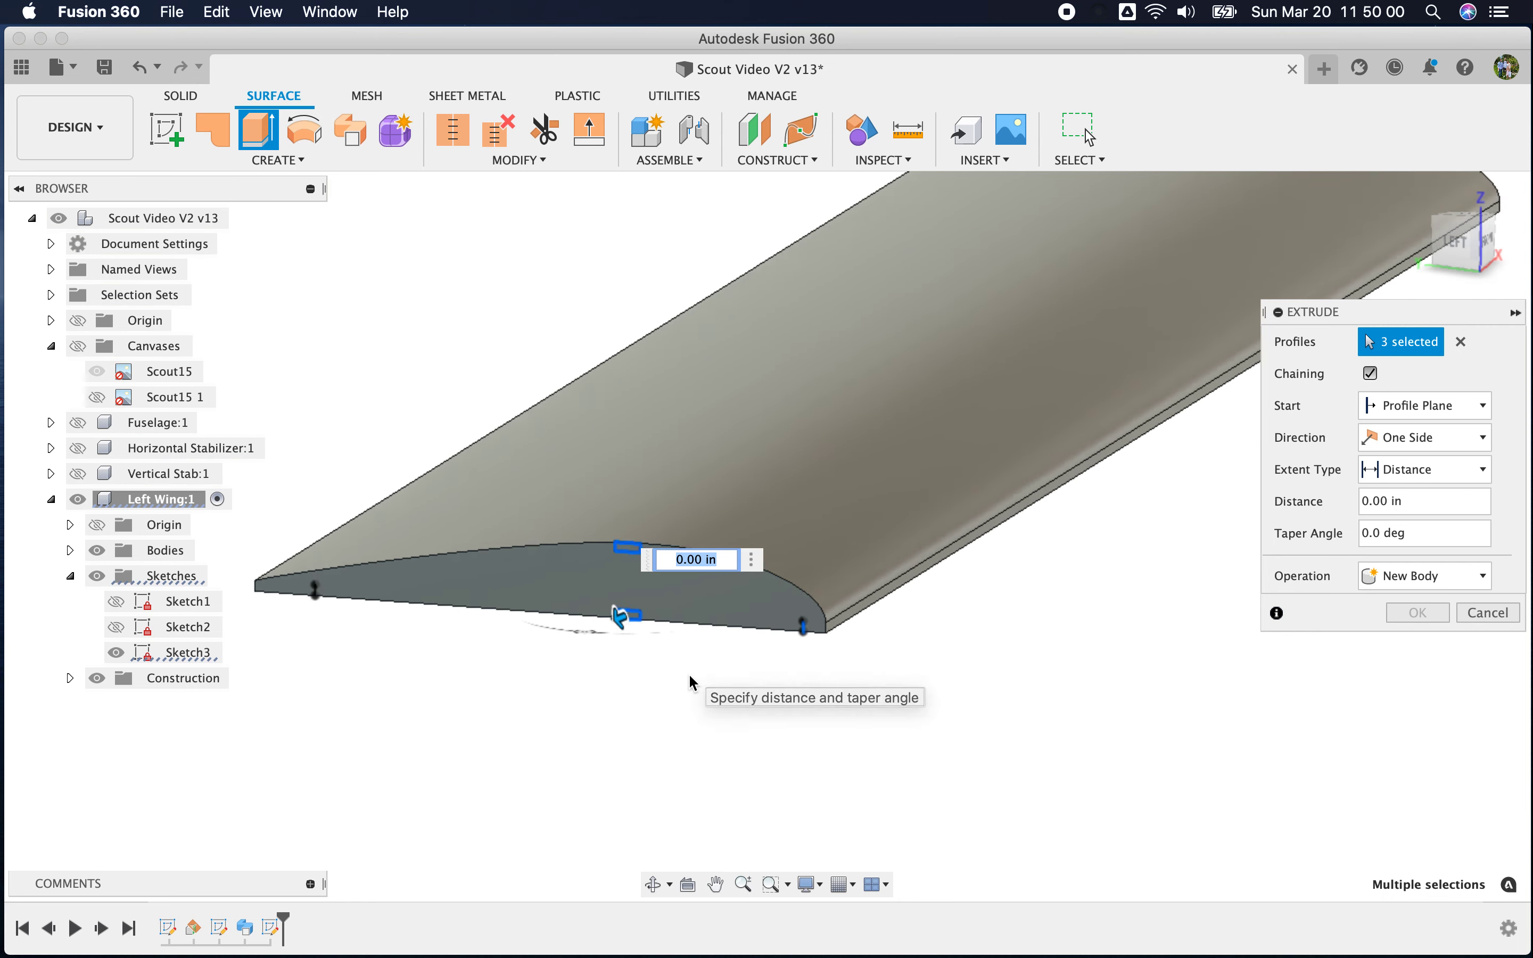
{"action": "scroll", "coordinate": [896, 778], "scroll_direction": "down", "scroll_amount": 3}
{"action": "scroll", "coordinate": [502, 692], "scroll_direction": "up", "scroll_amount": 6}
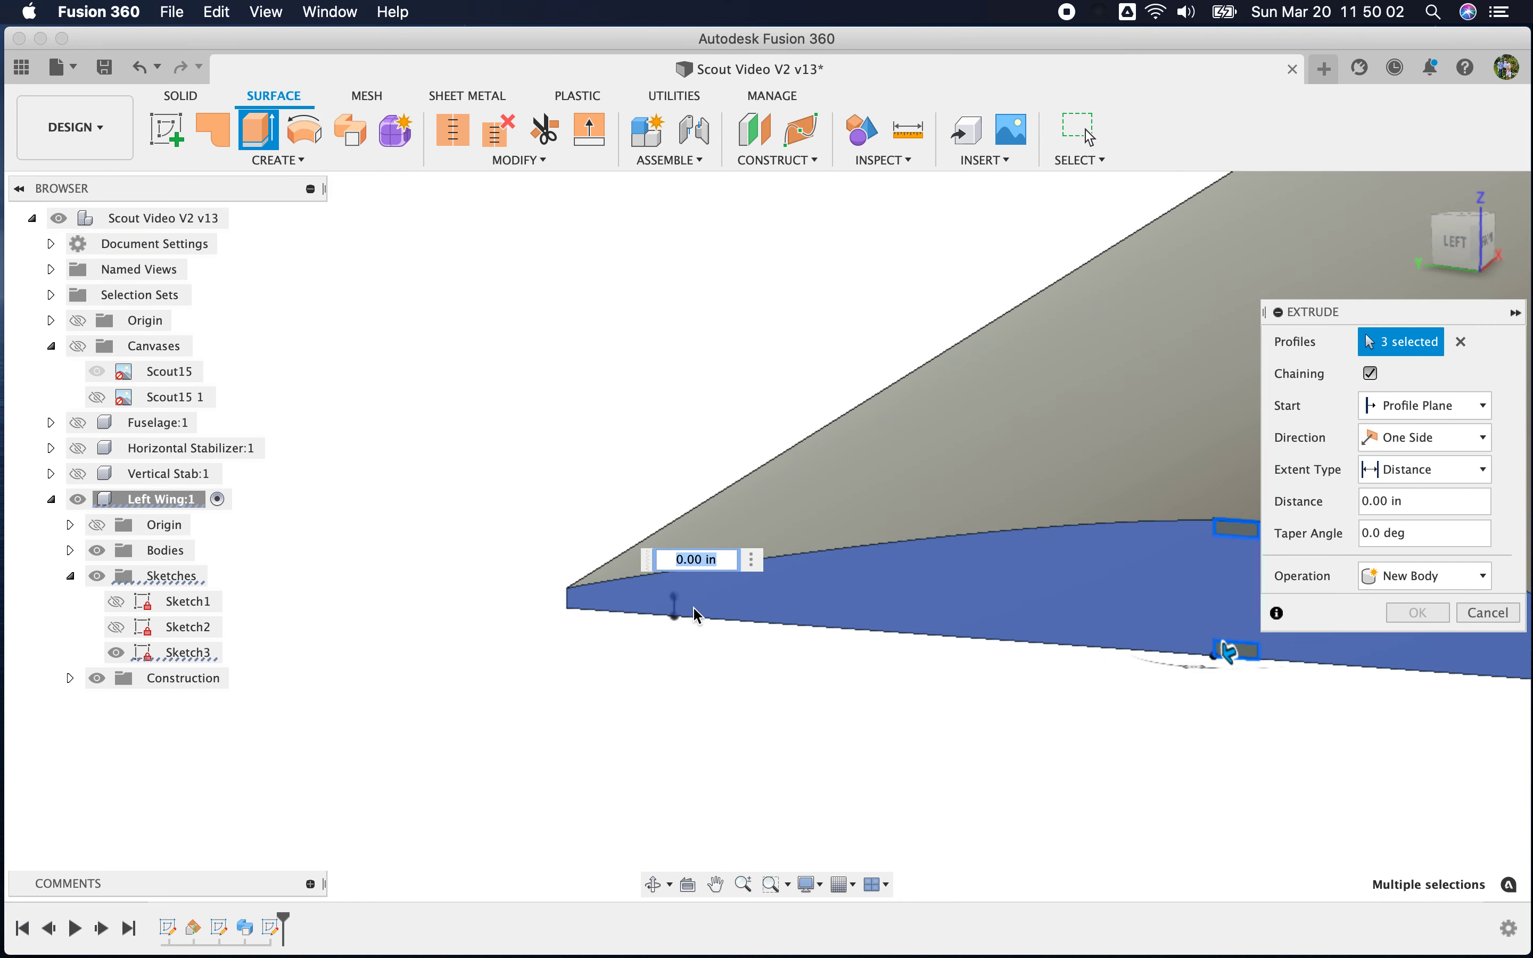
{"action": "left_click", "coordinate": [674, 608]}
{"action": "scroll", "coordinate": [551, 757], "scroll_direction": "down", "scroll_amount": 5}
{"action": "scroll", "coordinate": [570, 735], "scroll_direction": "down", "scroll_amount": 1}
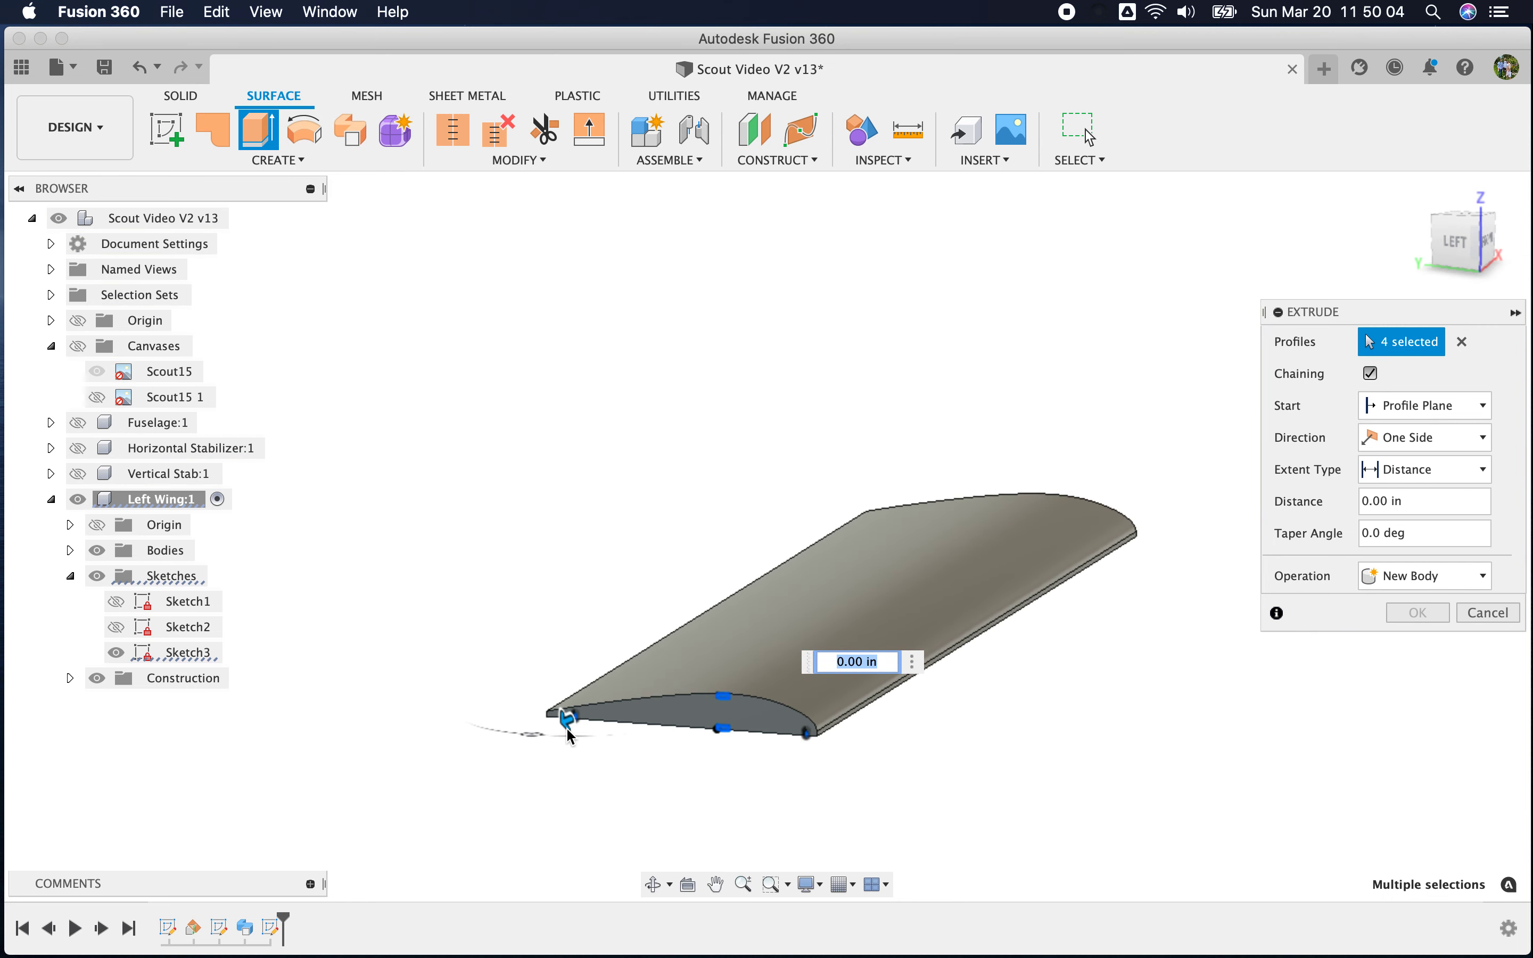
{"action": "left_click_drag", "start_coordinate": [569, 722], "coordinate": [1019, 363]}
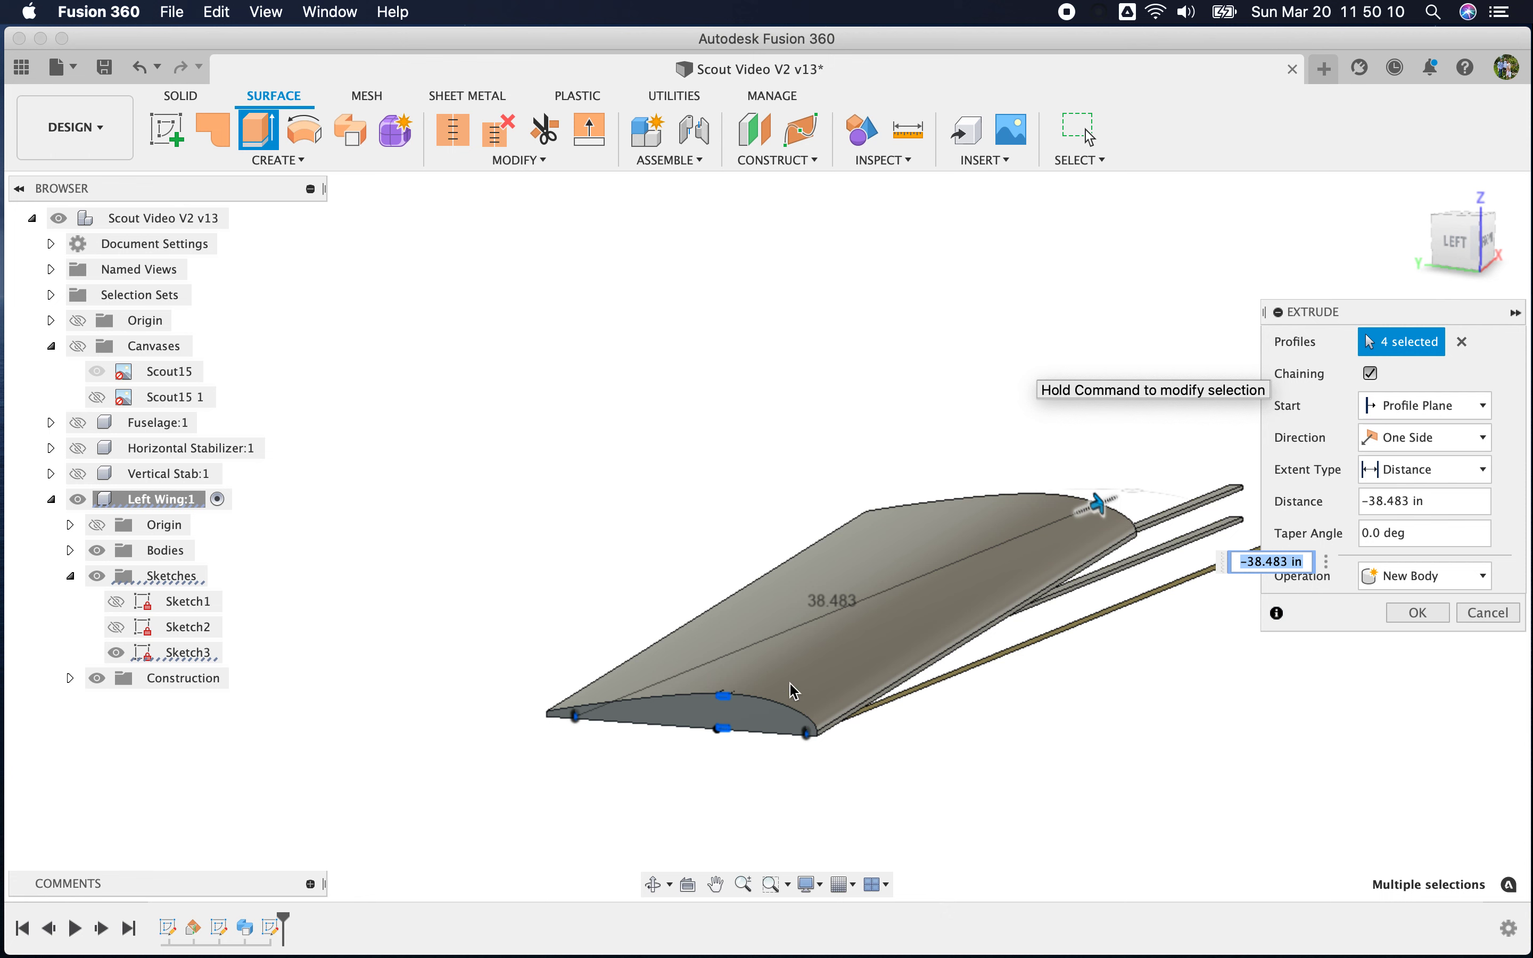
{"action": "scroll", "coordinate": [790, 684], "scroll_direction": "right", "scroll_amount": 10, "text": "shift"}
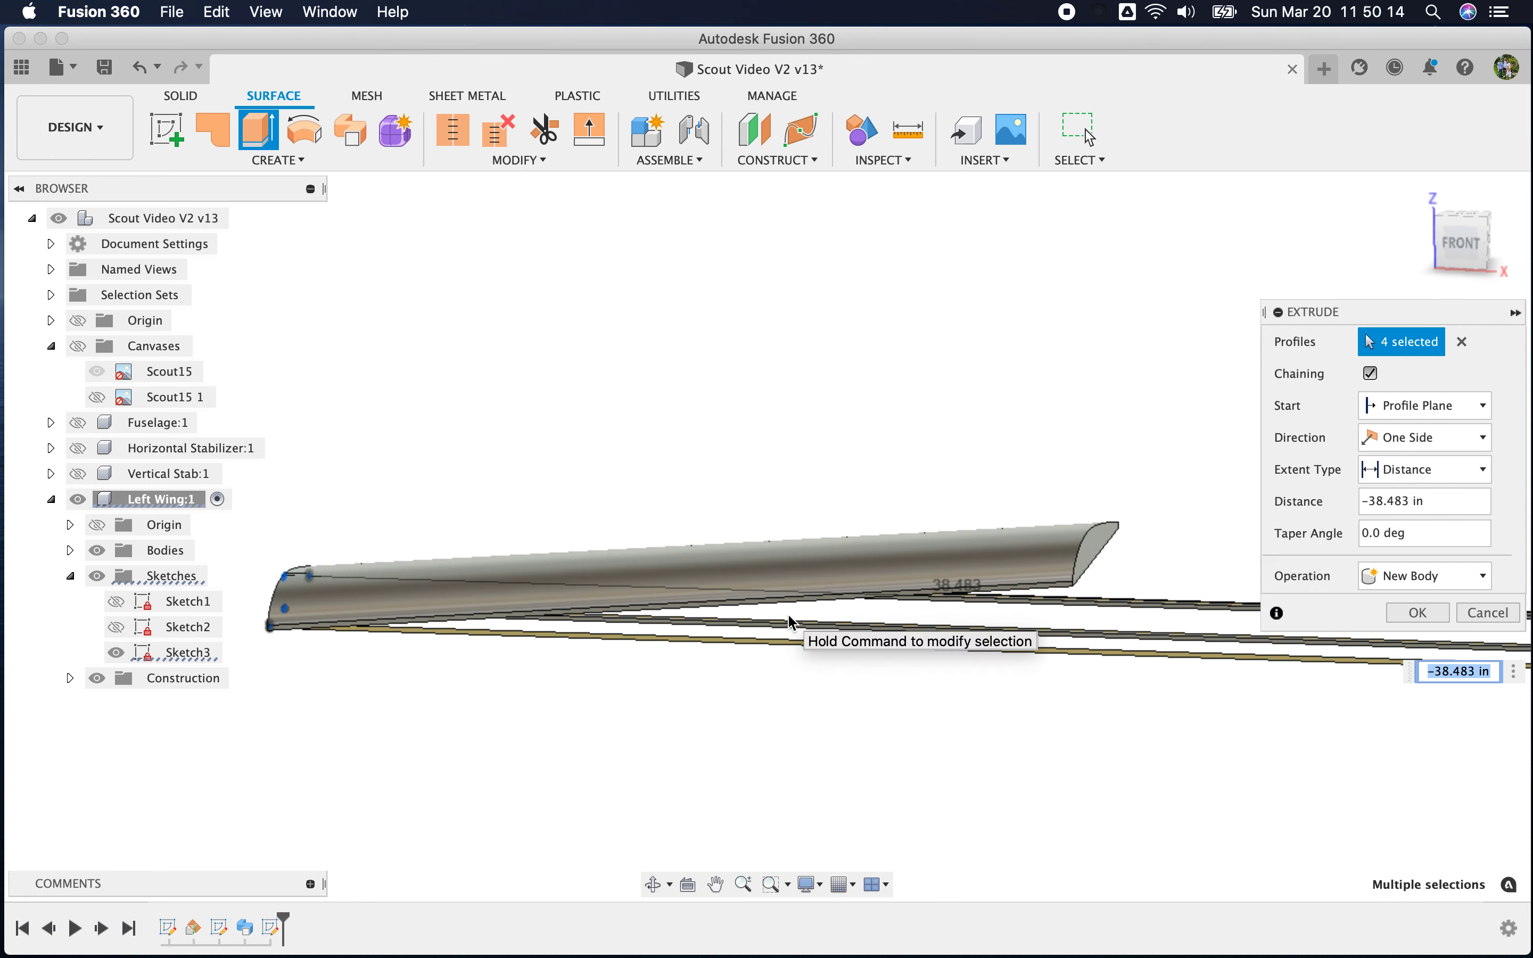
{"action": "left_click", "coordinate": [1485, 613]}
{"action": "middle_click_drag", "start_coordinate": [434, 682], "coordinate": [320, 422], "text": "shift"}
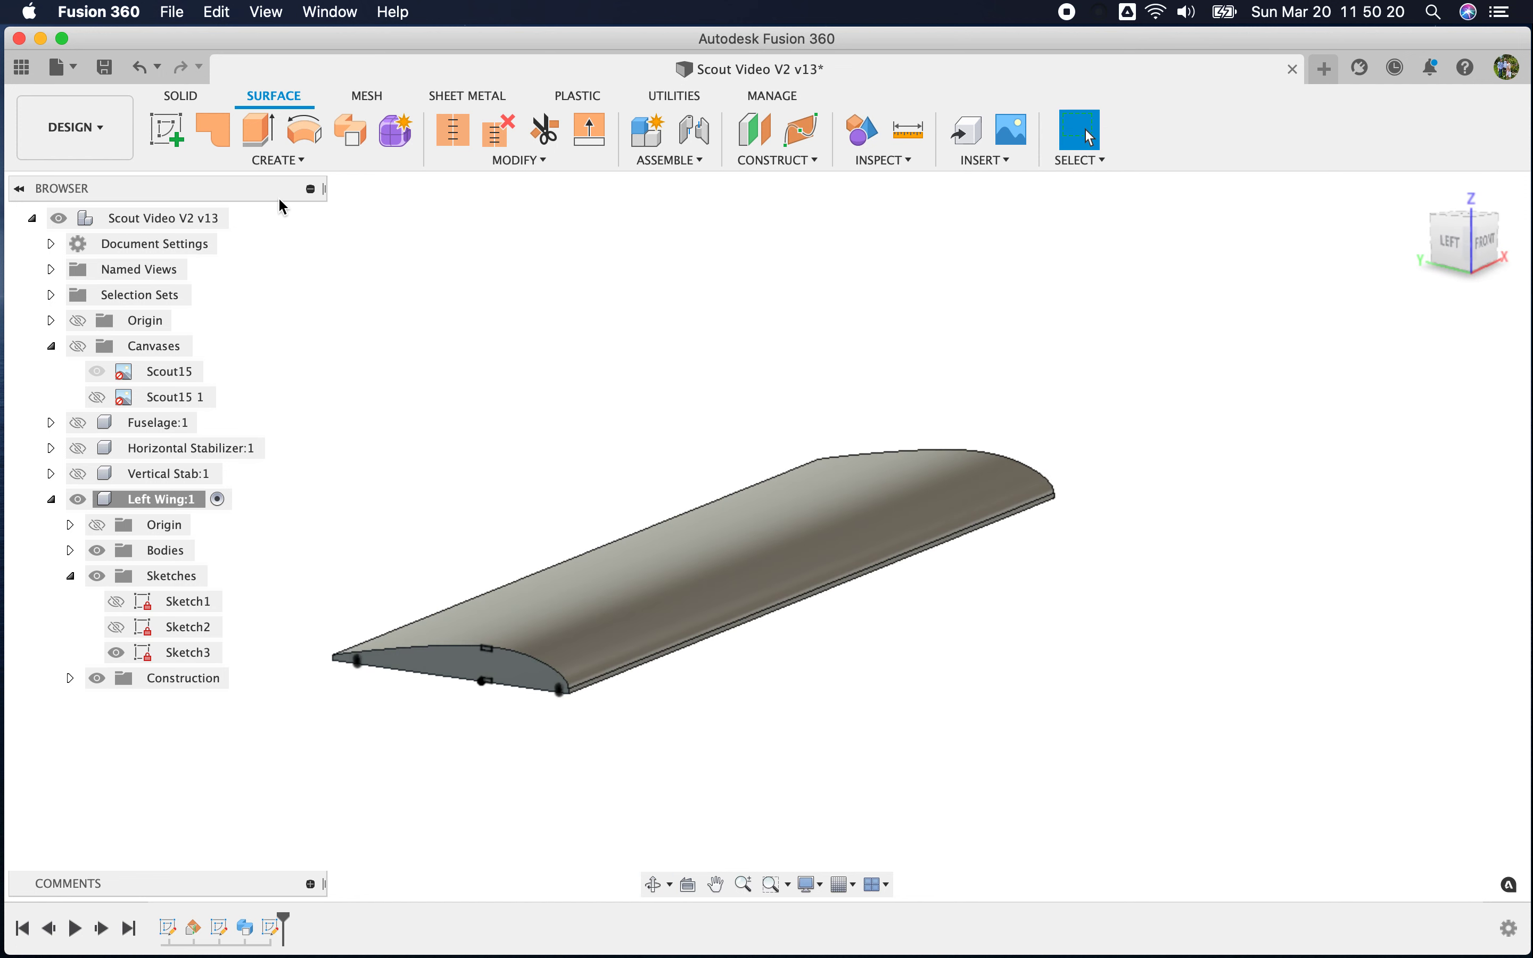
{"action": "left_click", "coordinate": [170, 96]}
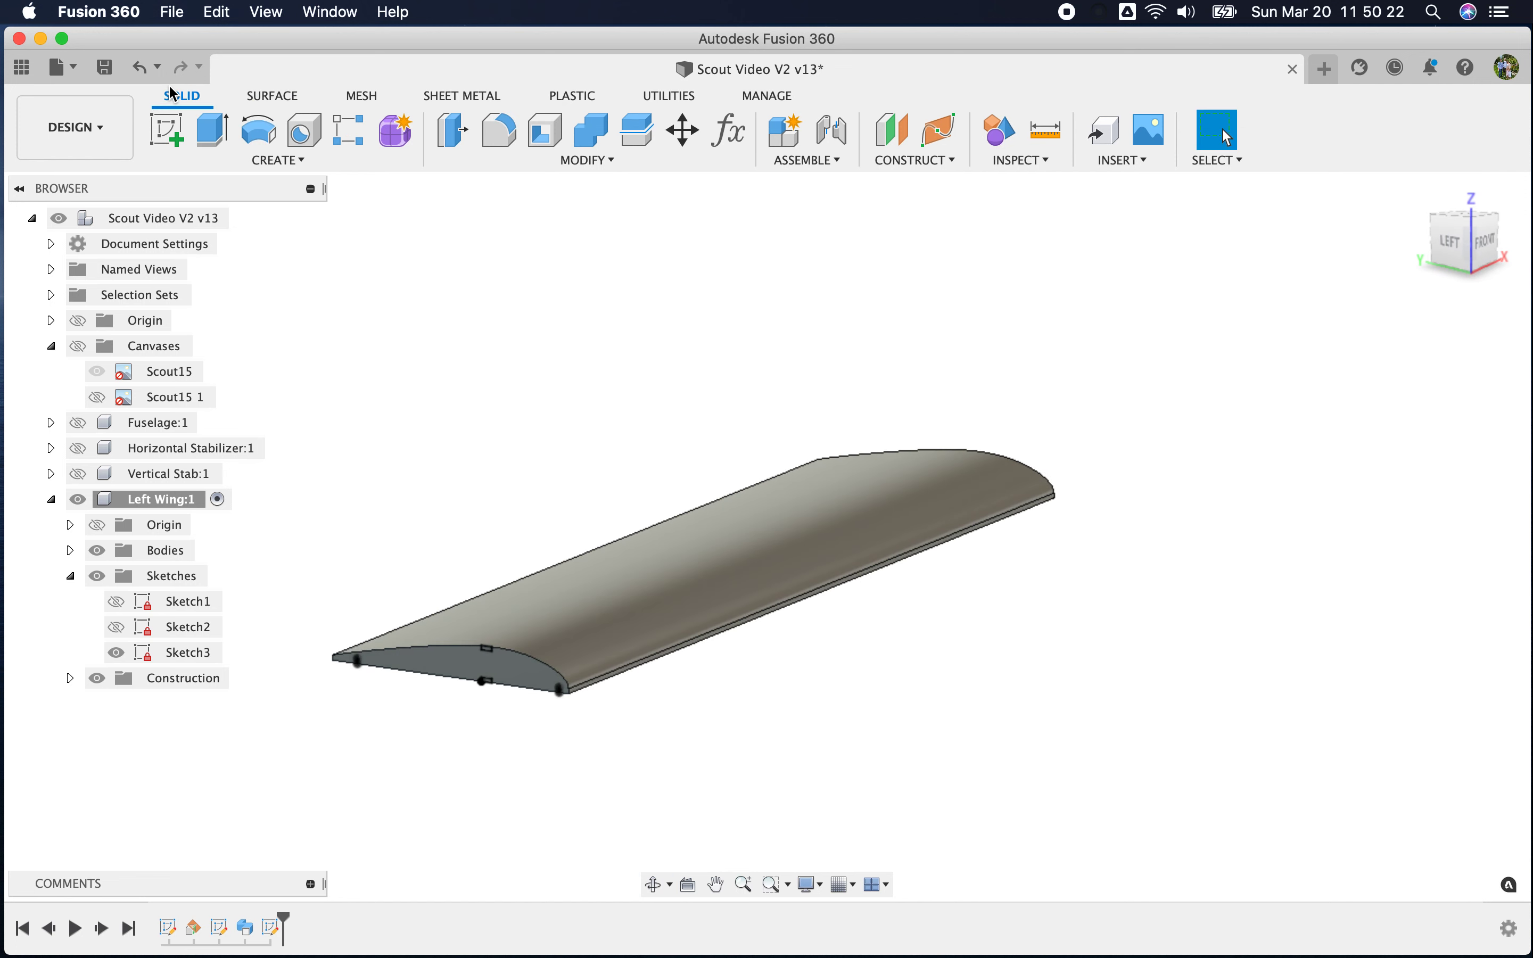
{"action": "left_click", "coordinate": [680, 130]}
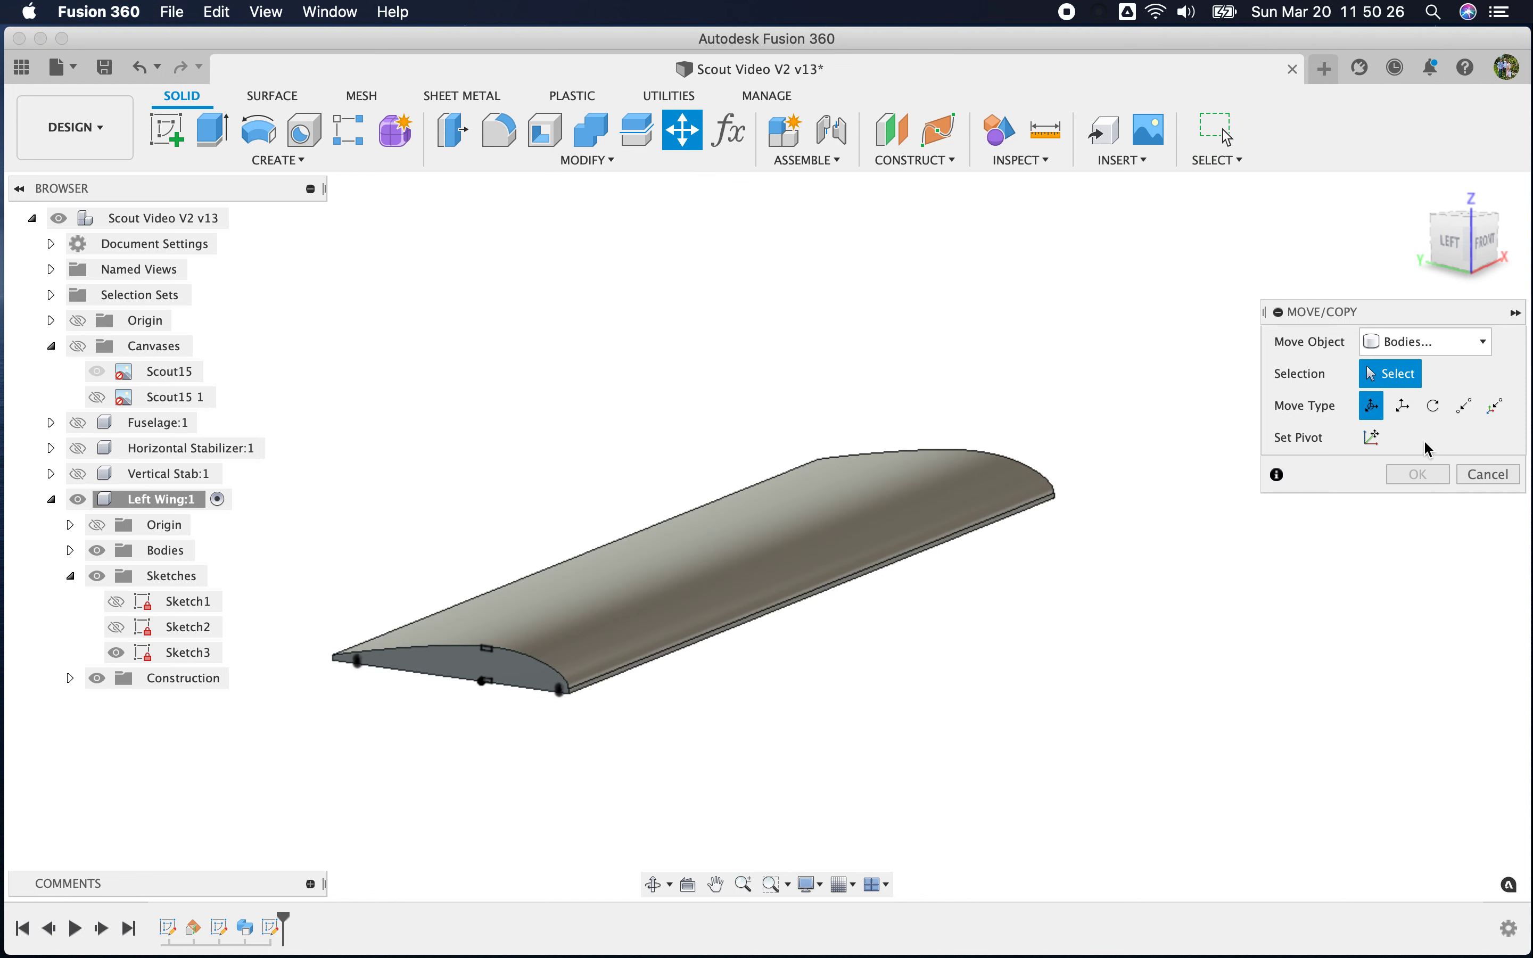
{"action": "left_click", "coordinate": [1487, 473]}
Split the left wing body along the short vertical sketch lines near the leading edge and the trailing edge
{"action": "left_click", "coordinate": [637, 130]}
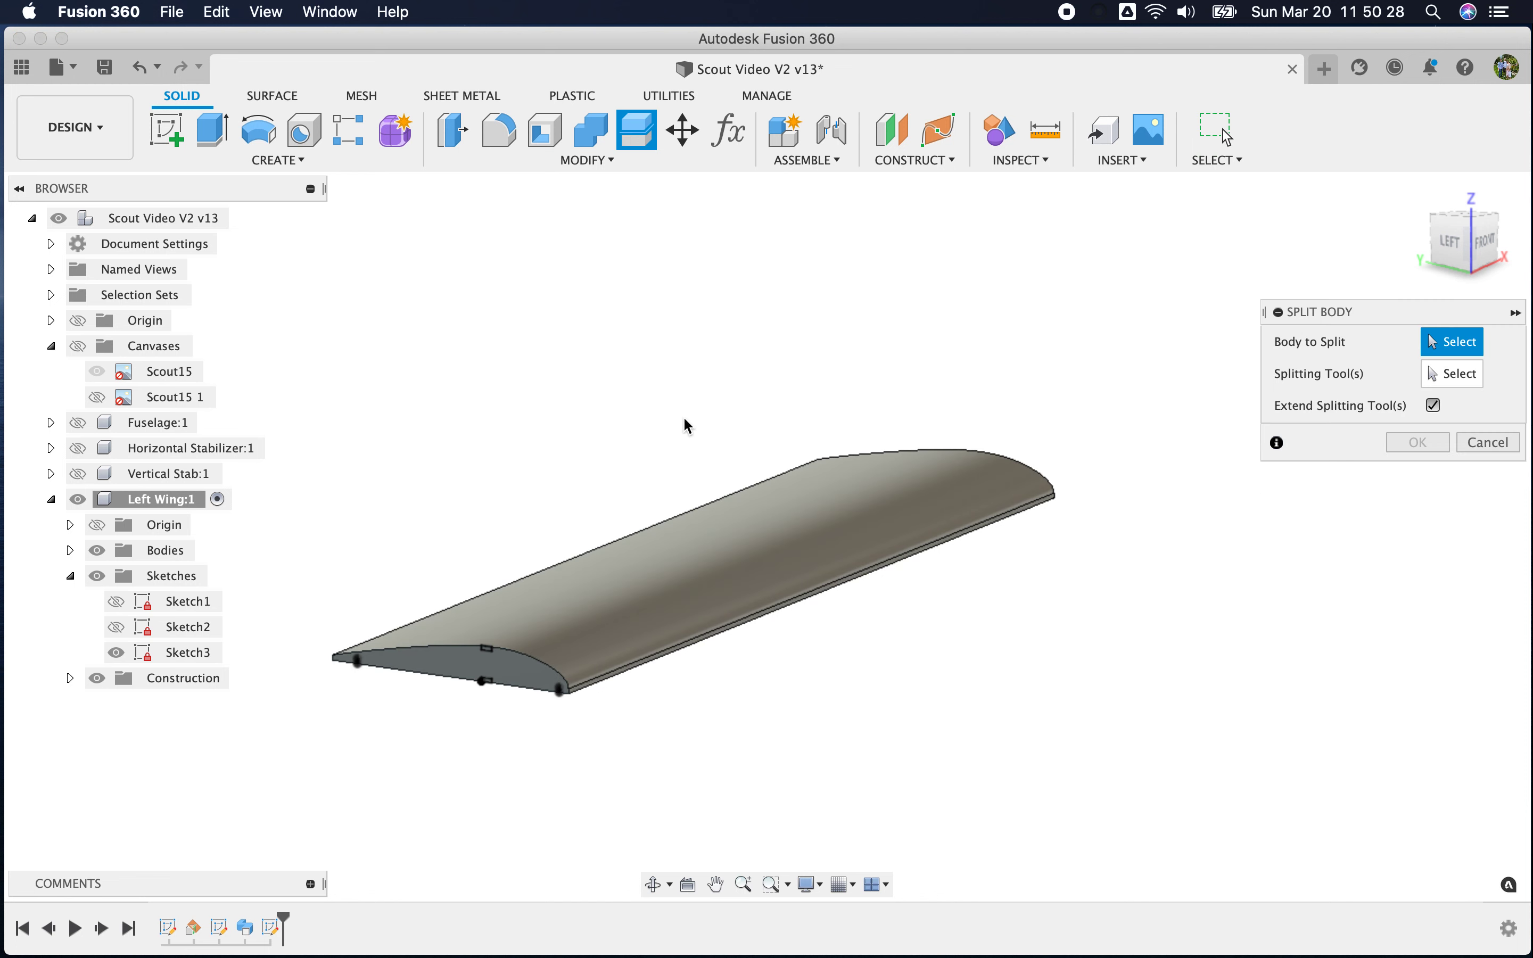
{"action": "left_click", "coordinate": [769, 513]}
{"action": "left_click", "coordinate": [1420, 380]}
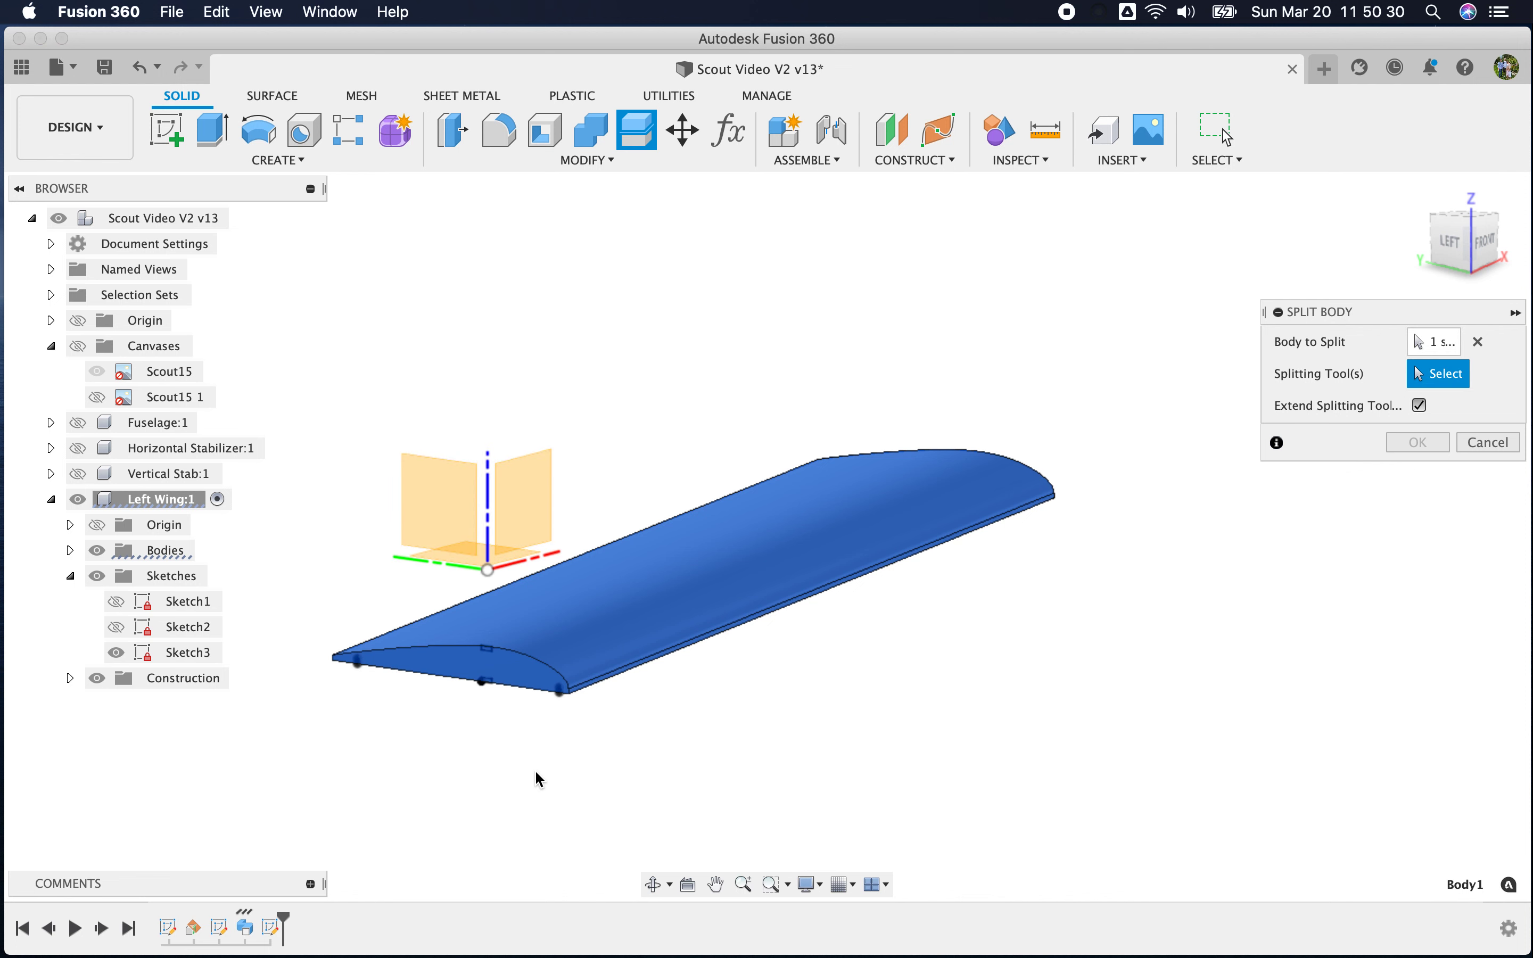
{"action": "scroll", "coordinate": [534, 766], "scroll_direction": "up", "scroll_amount": 10}
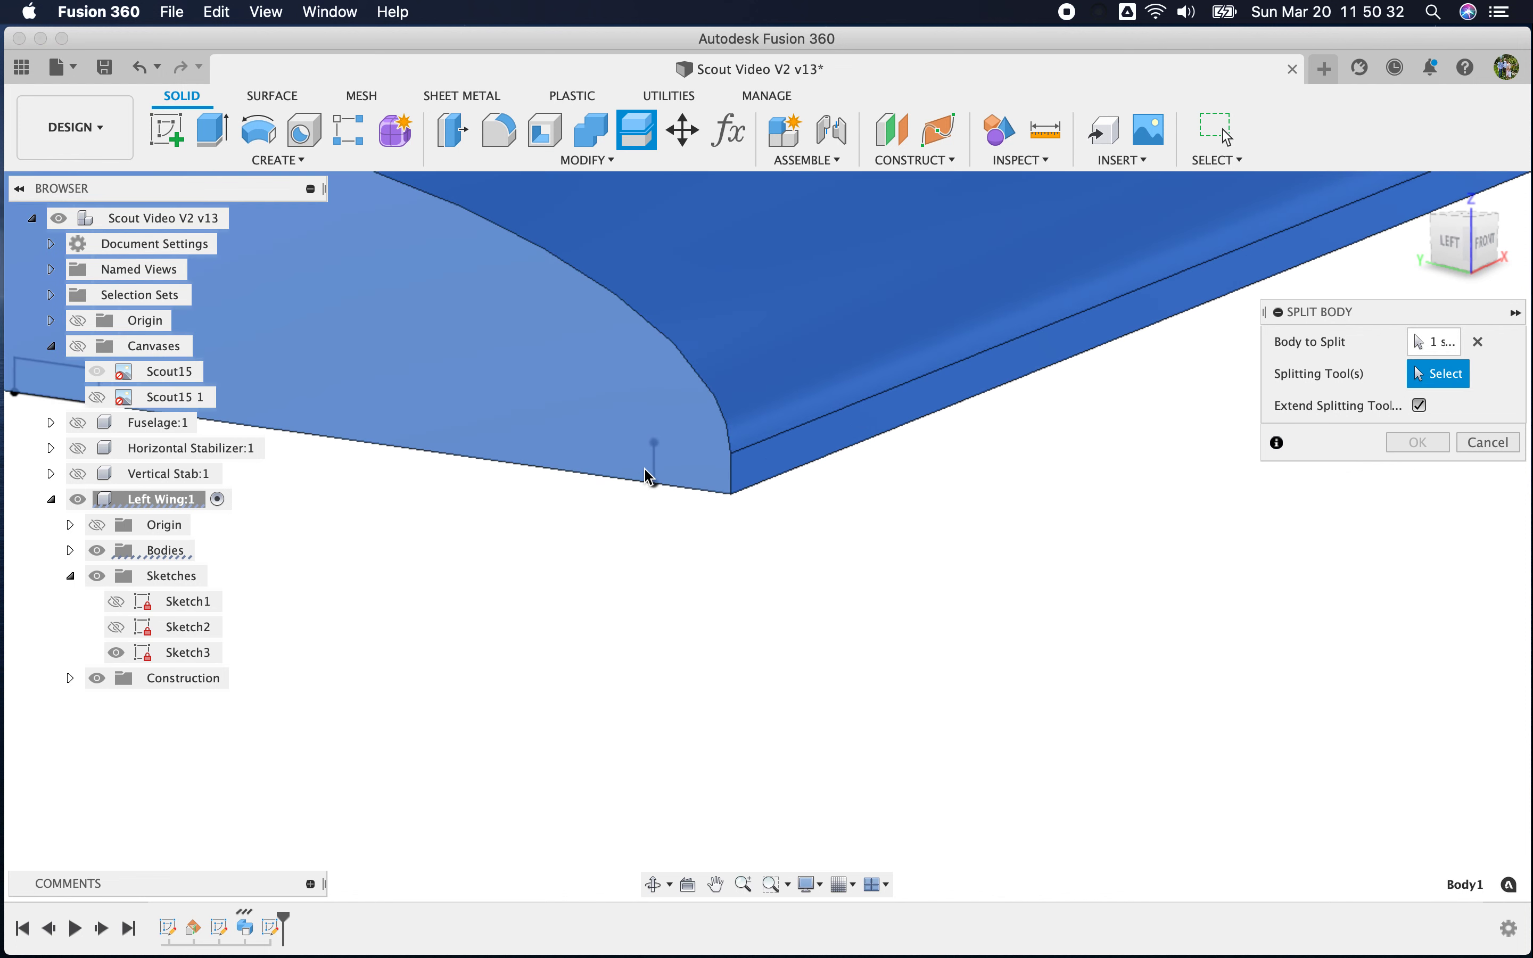
{"action": "left_click", "coordinate": [653, 472]}
{"action": "scroll", "coordinate": [814, 725], "scroll_direction": "down", "scroll_amount": 6}
{"action": "scroll", "coordinate": [1102, 807], "scroll_direction": "down", "scroll_amount": 5}
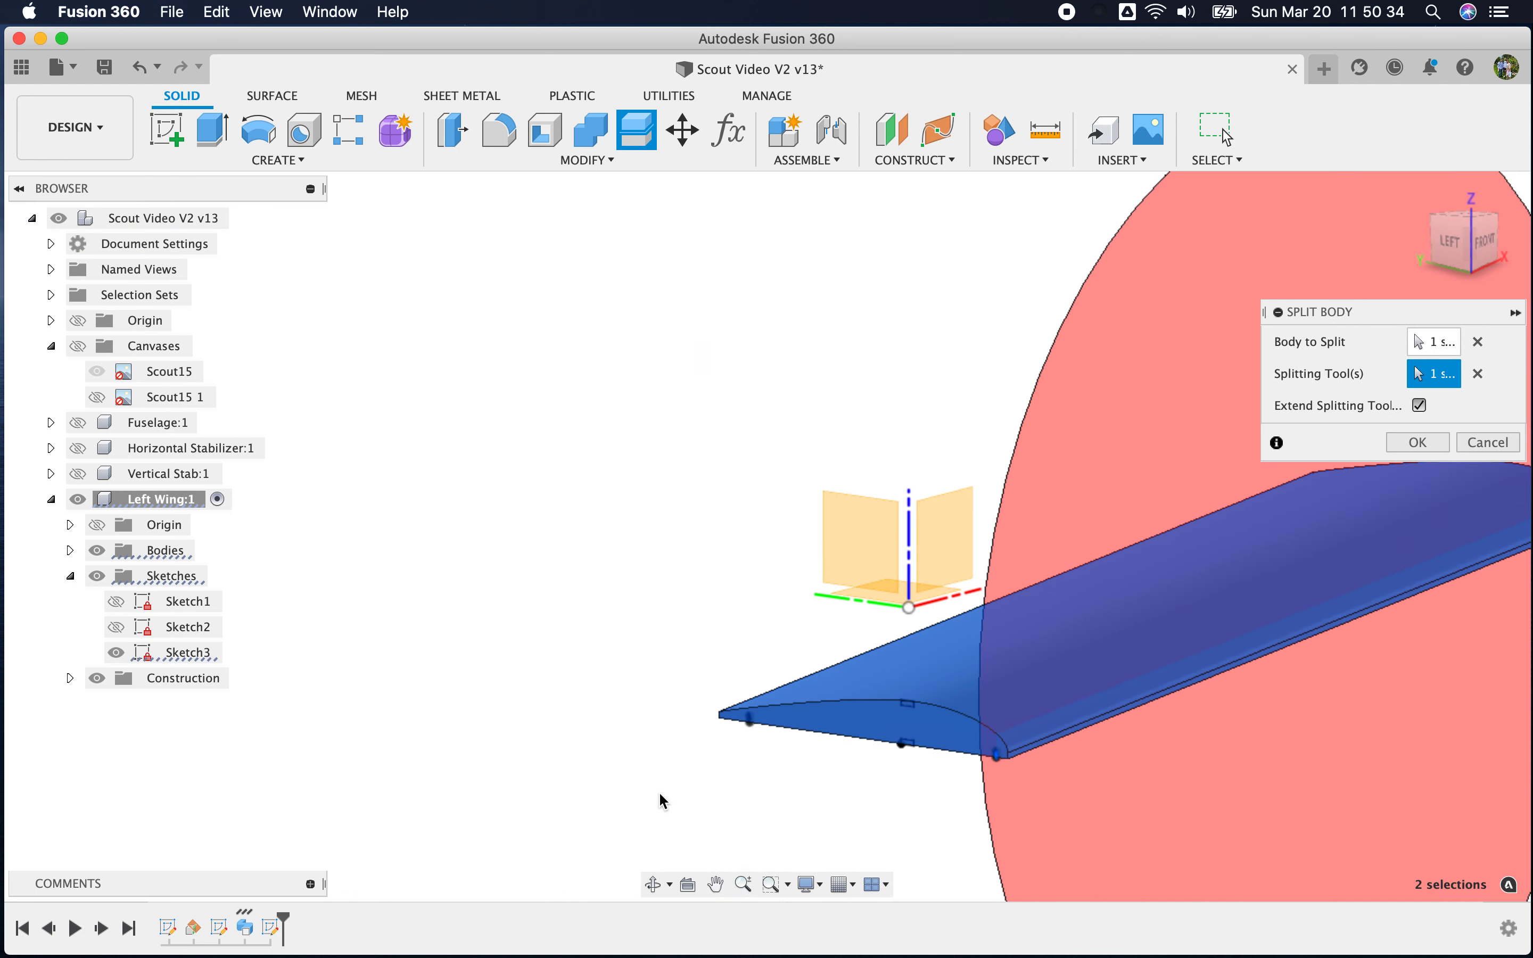
{"action": "scroll", "coordinate": [749, 719], "scroll_direction": "up", "scroll_amount": 10}
{"action": "left_click", "coordinate": [736, 685]}
{"action": "scroll", "coordinate": [536, 800], "scroll_direction": "down", "scroll_amount": 8}
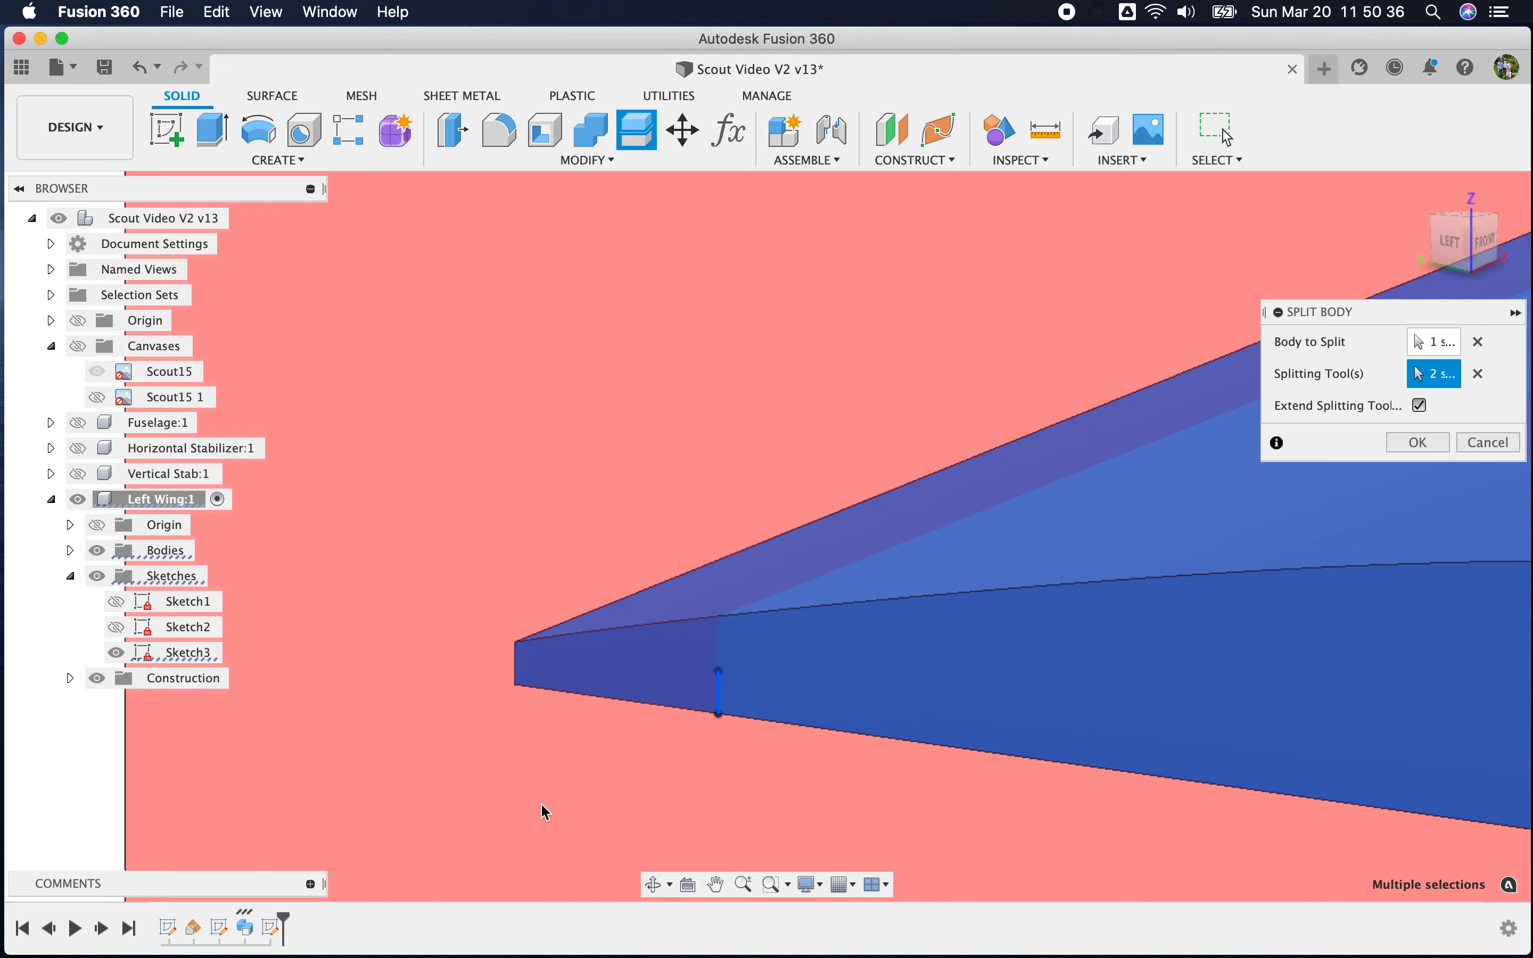
{"action": "left_click", "coordinate": [1419, 442]}
Show Sketch3 again over the end face of the split wing
{"action": "middle_click_drag", "start_coordinate": [1182, 802], "coordinate": [1242, 787], "text": "shift"}
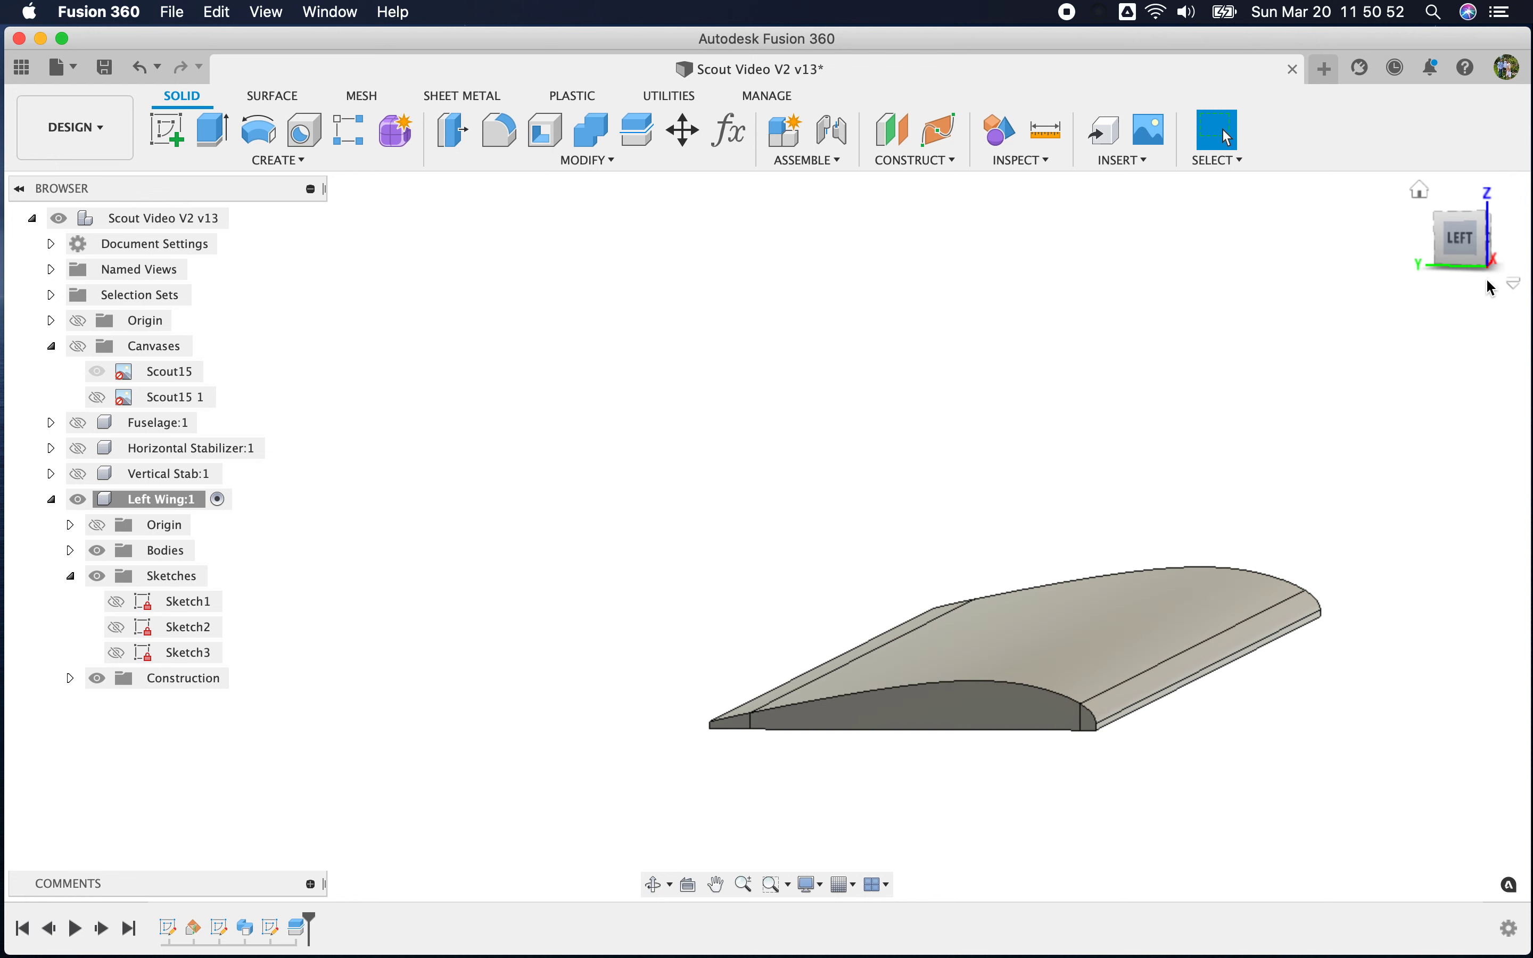
{"action": "mouse_move", "coordinate": [1456, 243]}
{"action": "left_mouse_down"}
{"action": "mouse_move", "coordinate": [1306, 289]}
{"action": "mouse_move", "coordinate": [1108, 270]}
{"action": "mouse_move", "coordinate": [1052, 247]}
{"action": "left_mouse_up"}
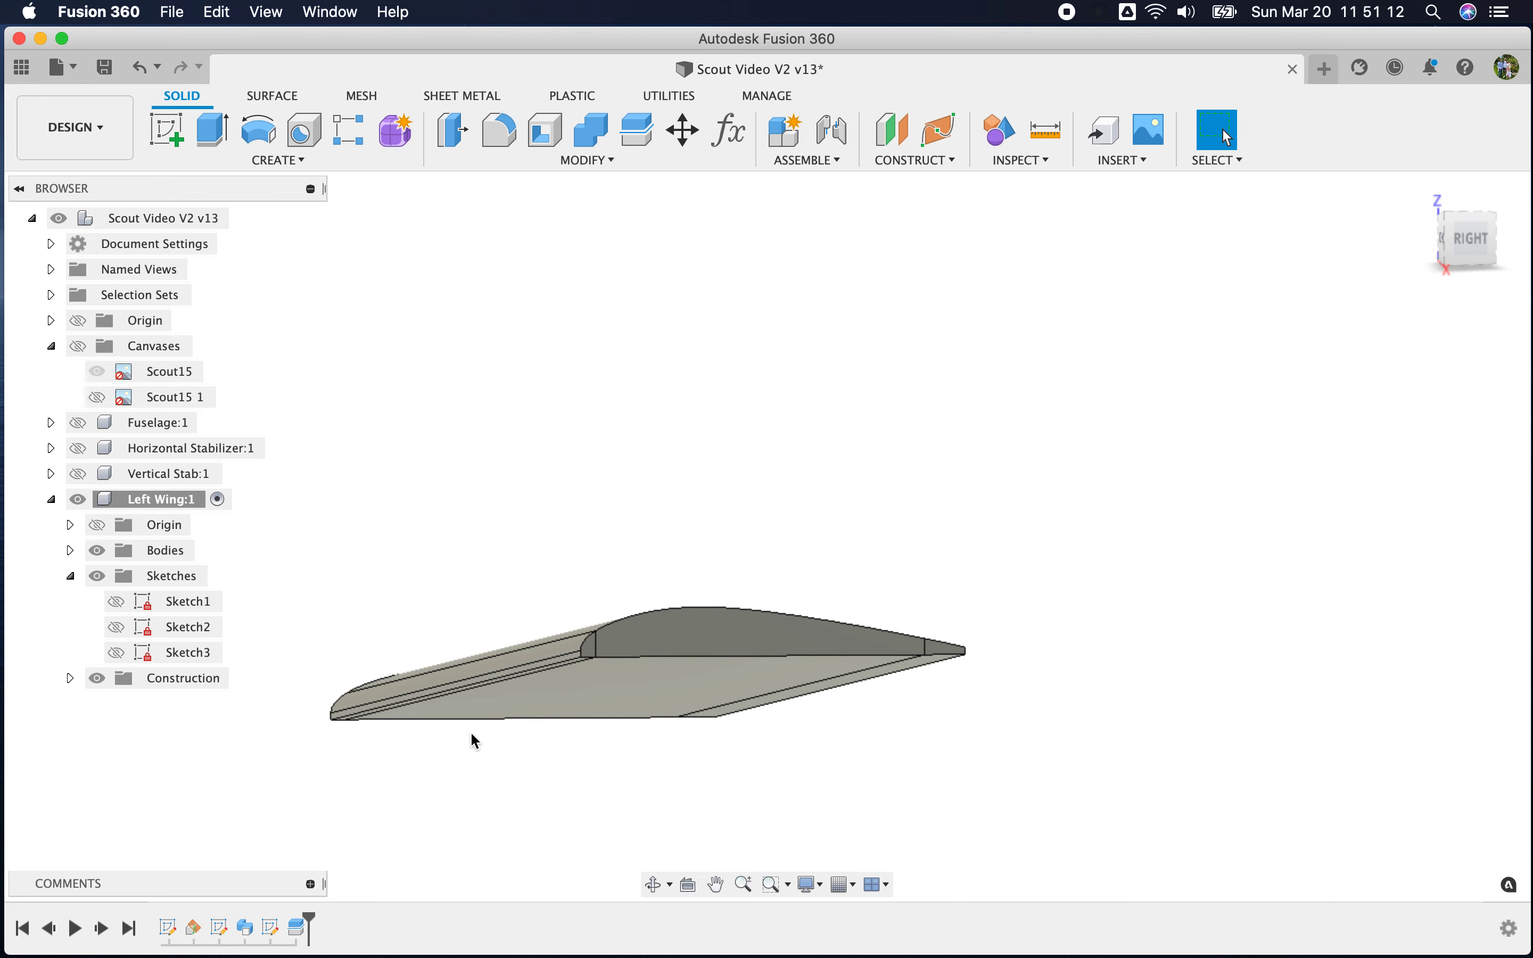
{"action": "middle_click_drag", "start_coordinate": [480, 721], "coordinate": [659, 749], "text": "shift"}
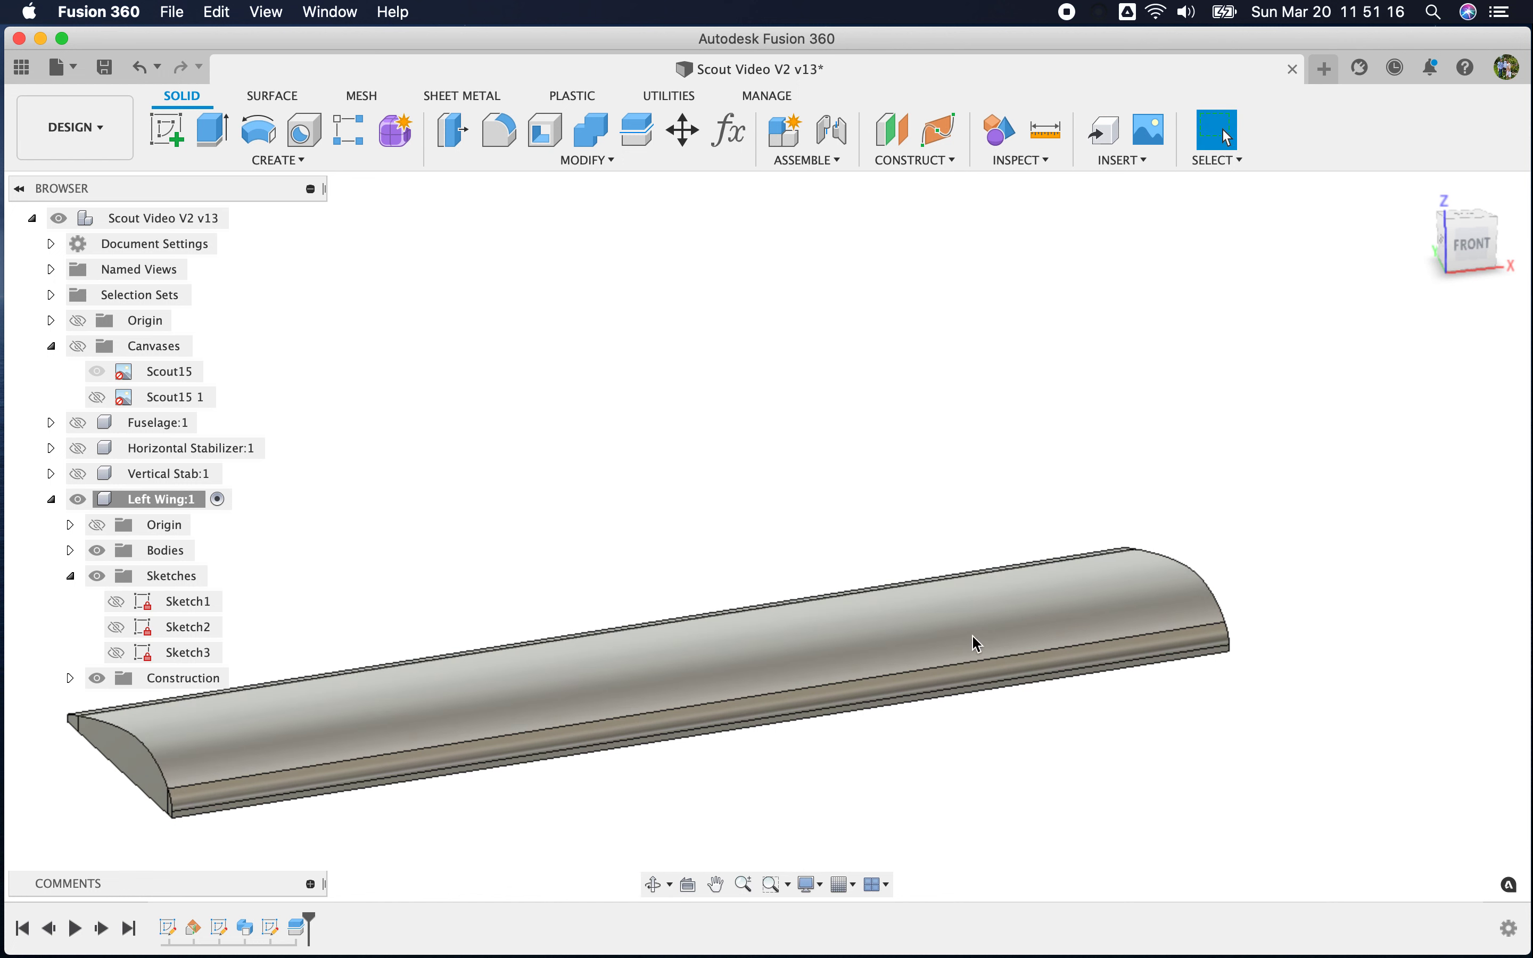
{"action": "mouse_move", "coordinate": [456, 706]}
{"action": "middle_mouse_down", "text": "shift"}
{"action": "mouse_move", "coordinate": [445, 701]}
{"action": "mouse_move", "coordinate": [470, 706]}
{"action": "middle_mouse_up", "text": "shift"}
{"action": "middle_click_drag", "start_coordinate": [686, 817], "coordinate": [728, 768], "text": "shift"}
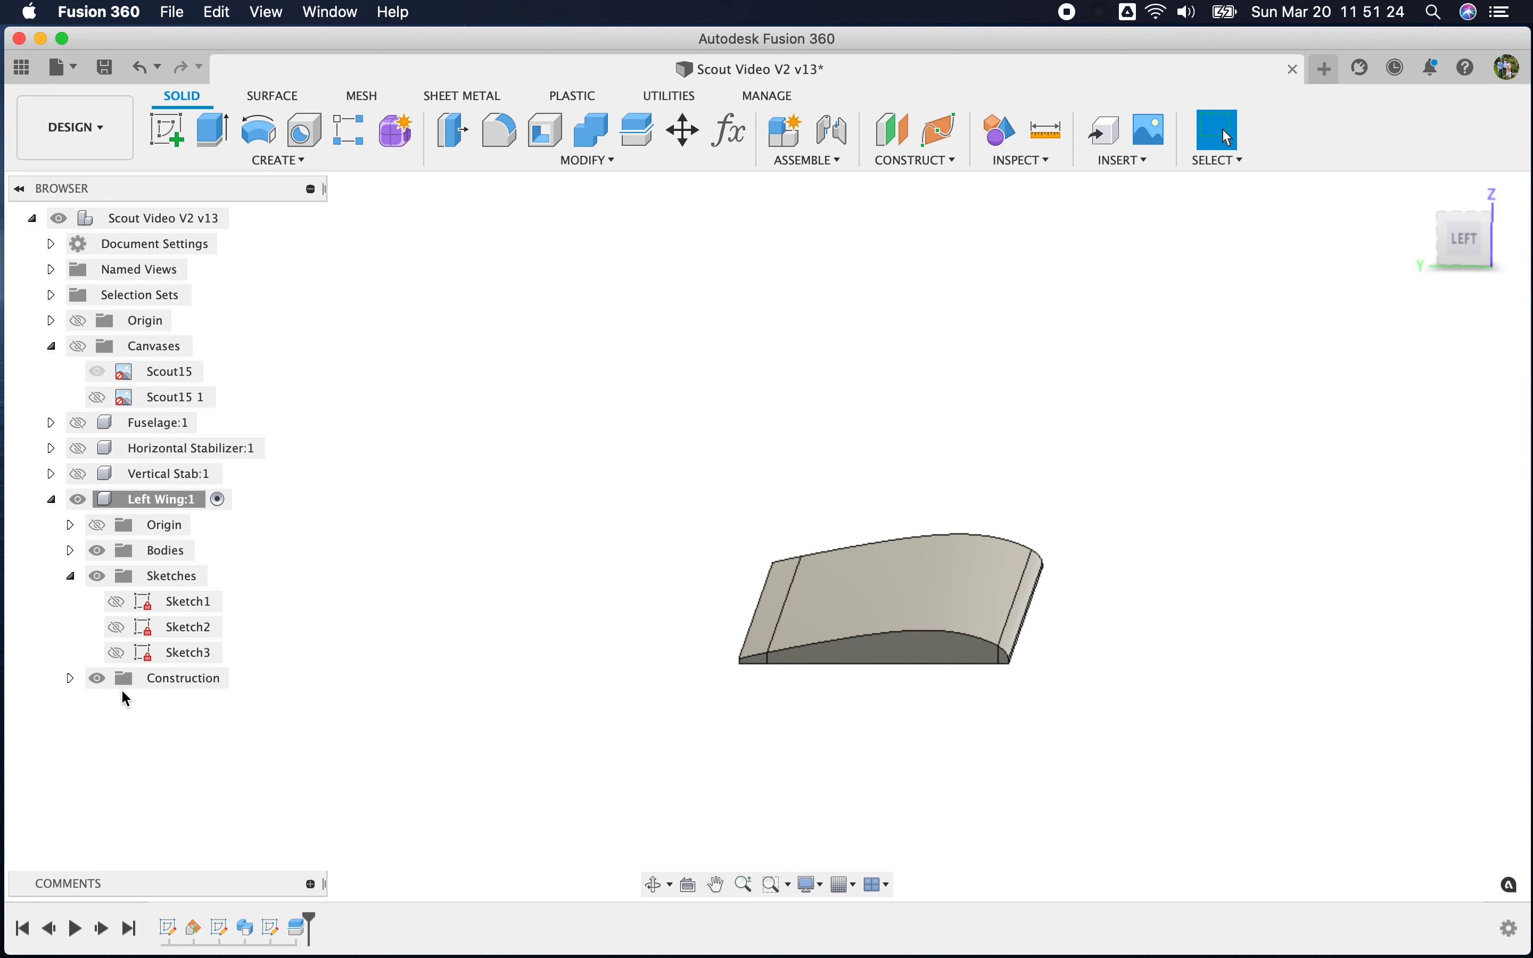
{"action": "left_click", "coordinate": [121, 654]}
{"action": "scroll", "coordinate": [991, 661], "scroll_direction": "up", "scroll_amount": 5}
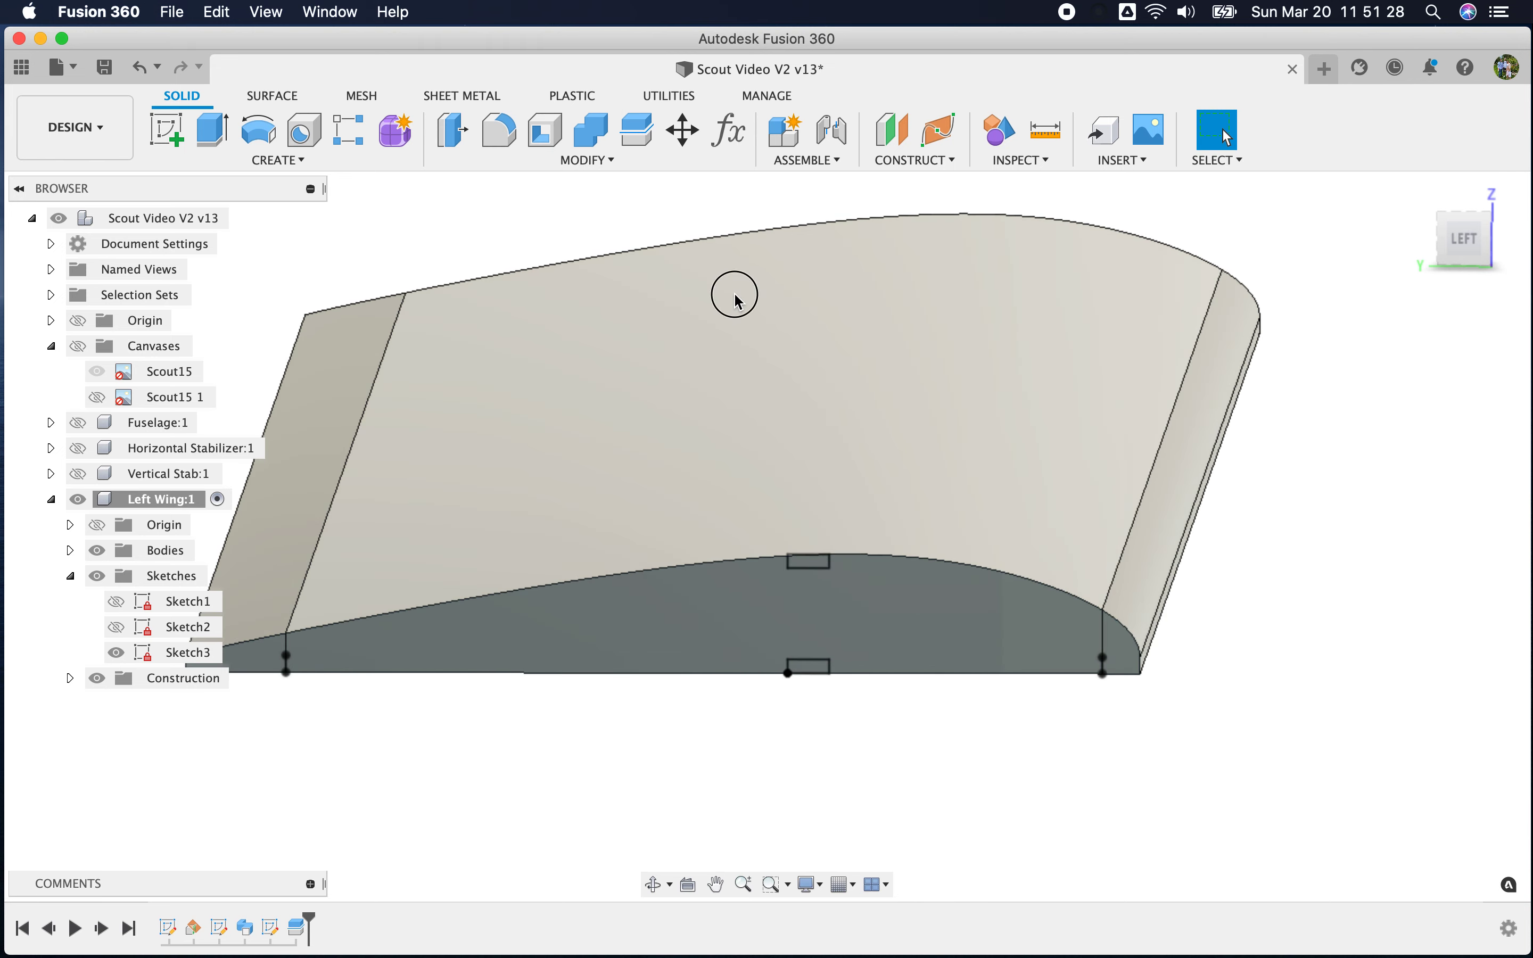
{"action": "left_click", "coordinate": [734, 298]}
{"action": "left_click", "coordinate": [630, 135]}
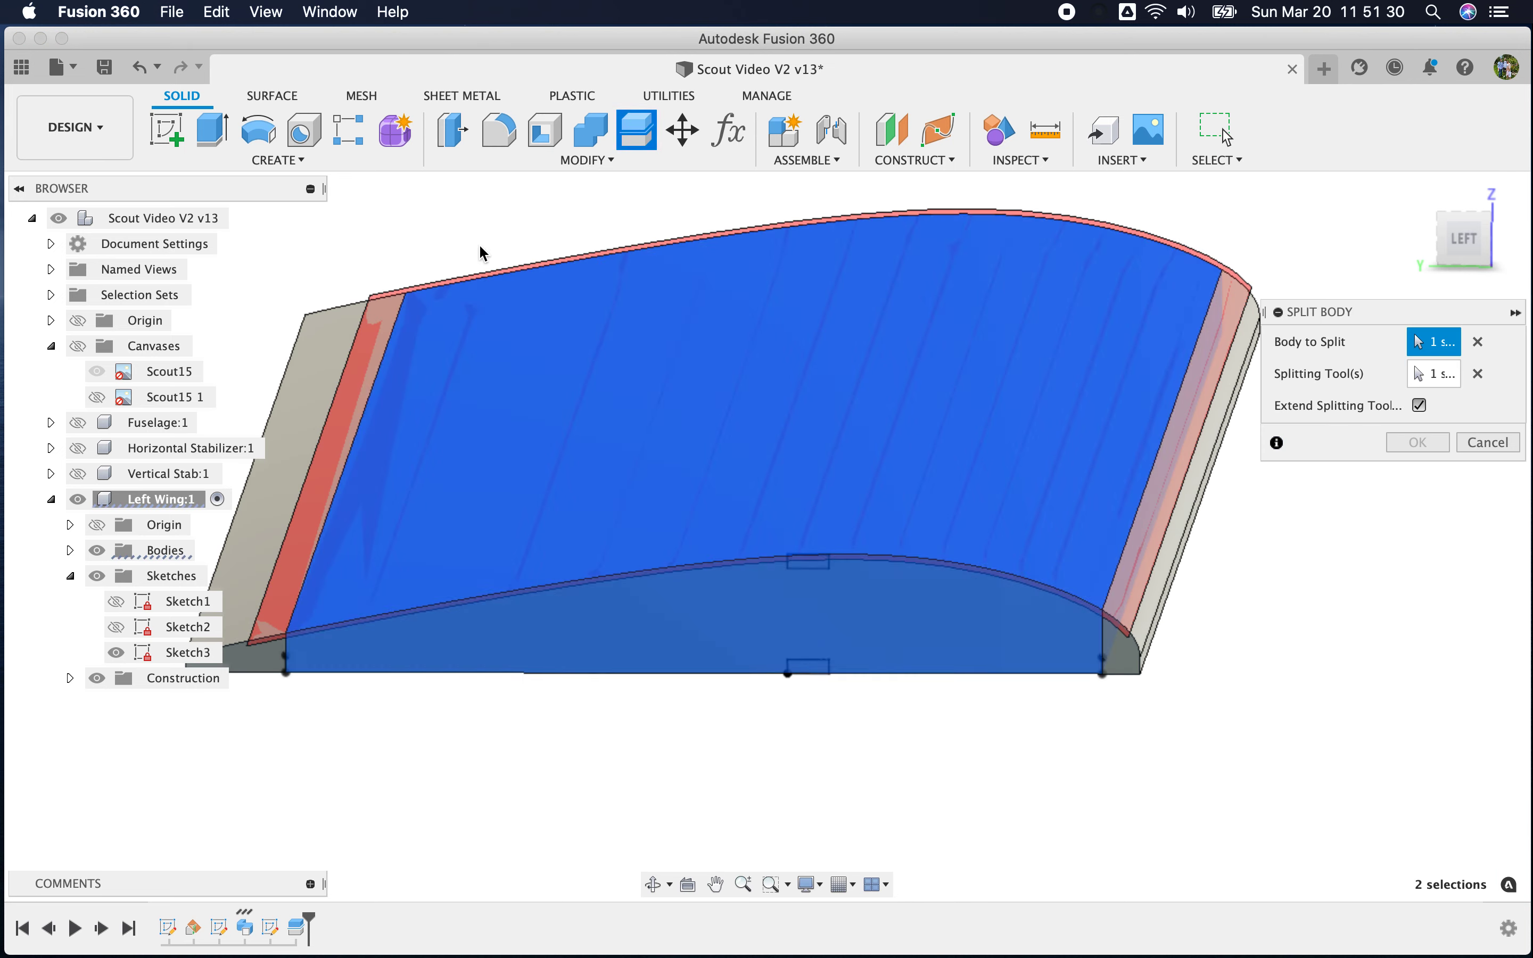
{"action": "left_click", "coordinate": [1476, 370]}
{"action": "scroll", "coordinate": [886, 573], "scroll_direction": "up", "scroll_amount": 4}
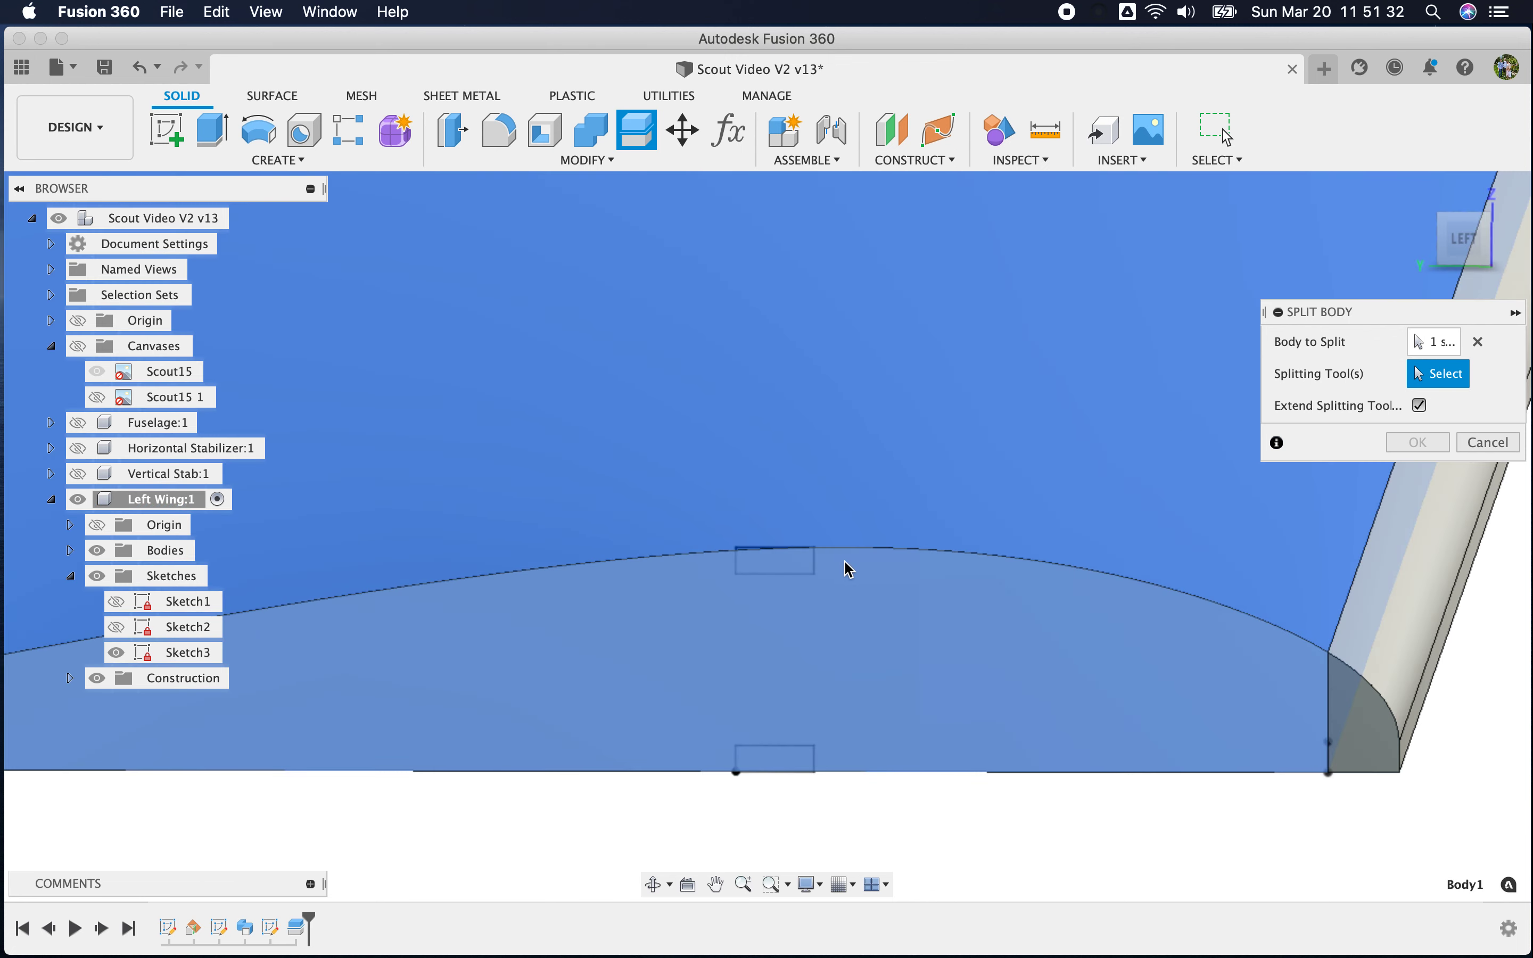
{"action": "left_click", "coordinate": [809, 562]}
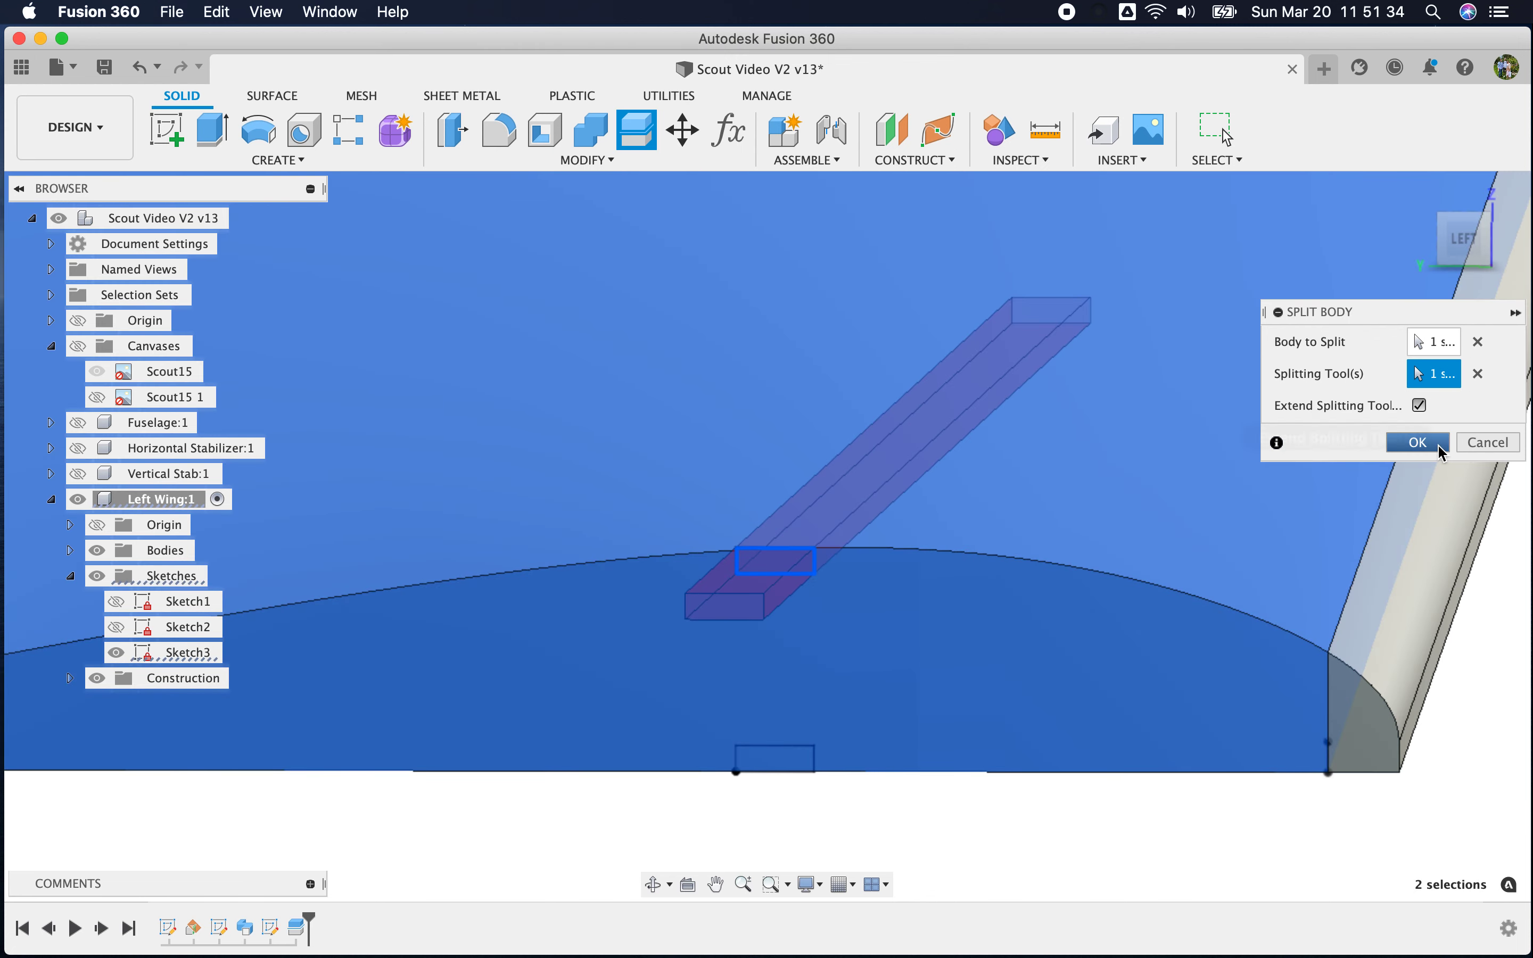
{"action": "left_click", "coordinate": [1482, 442]}
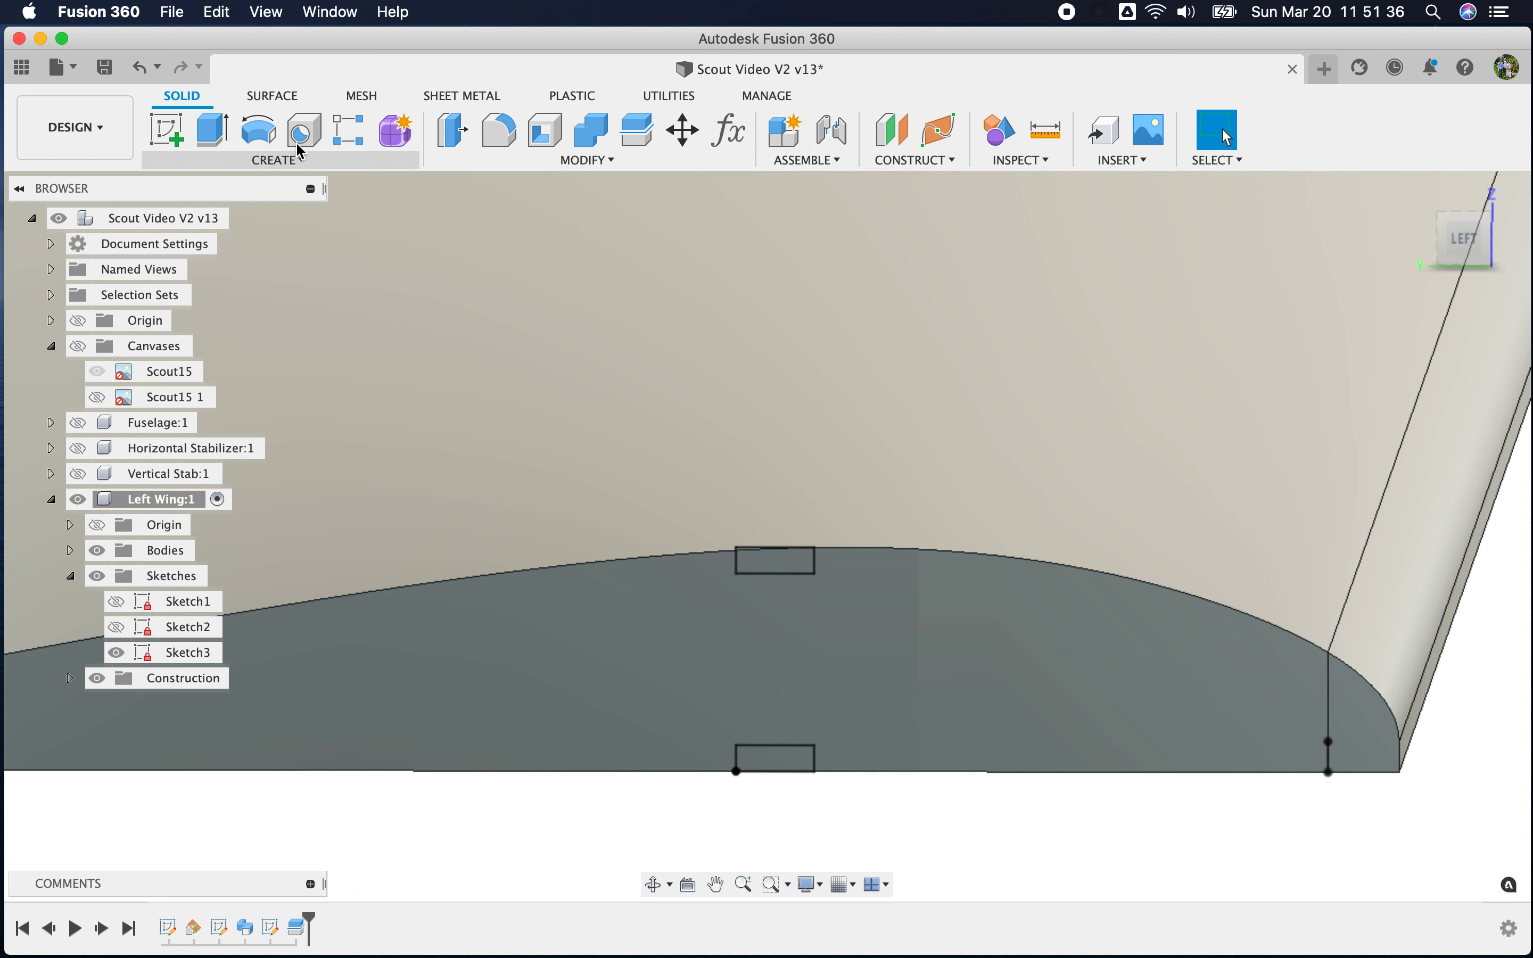
Surface-extrude the upper spar rectangle's two vertical sides with chaining off, -25.782 in along the wing past its far end, as new bodies
{"action": "left_click", "coordinate": [261, 161]}
{"action": "left_click", "coordinate": [272, 96]}
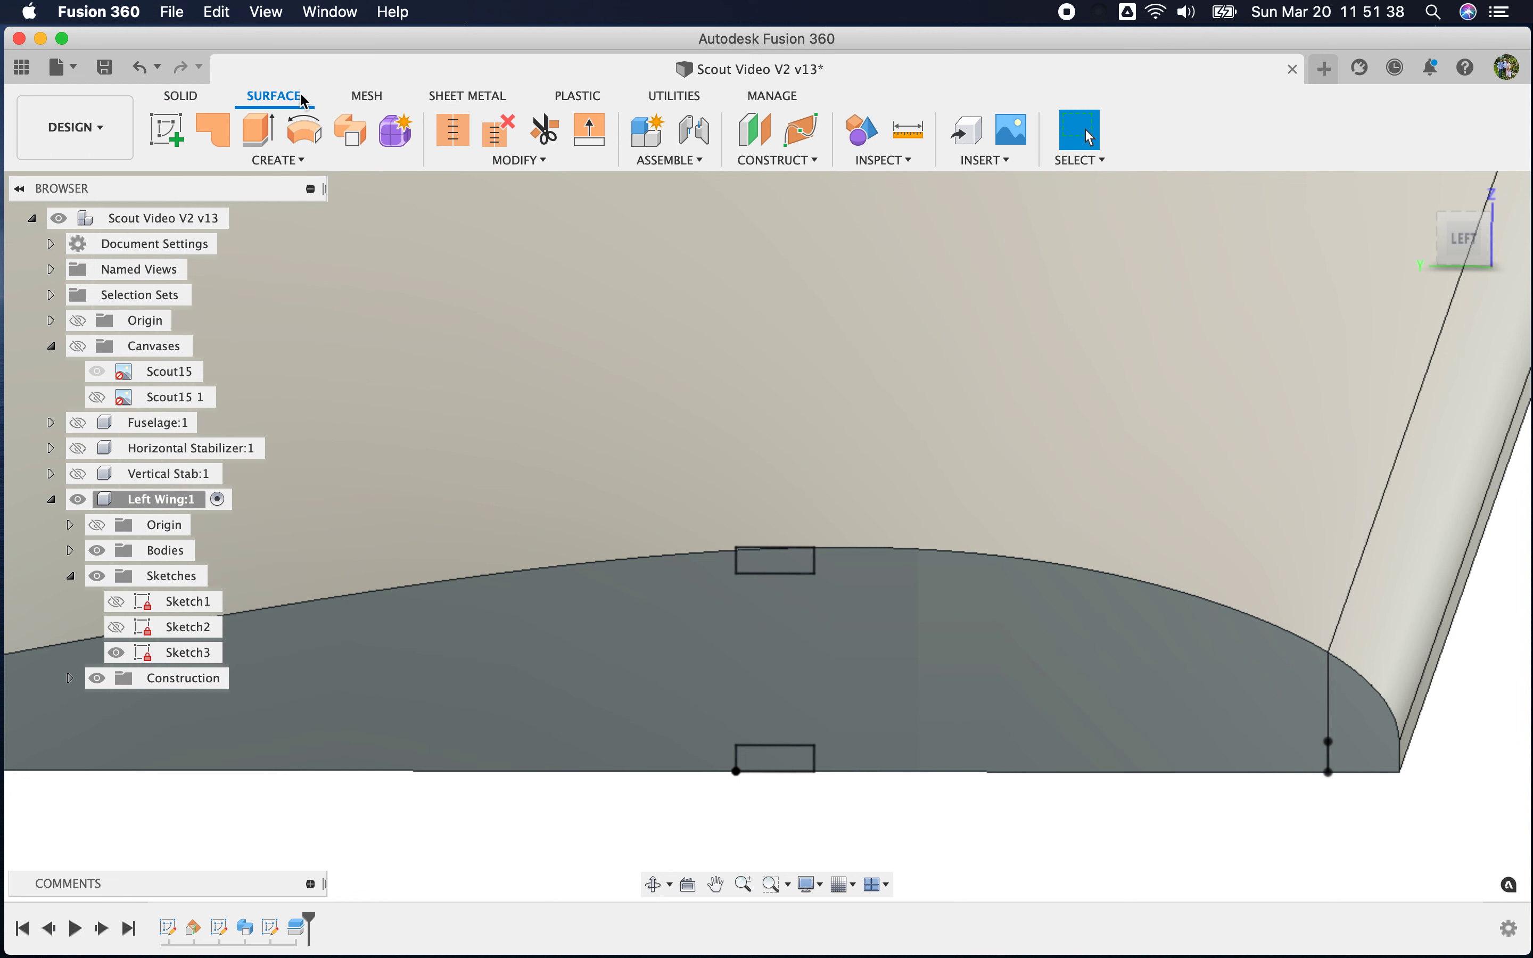
{"action": "left_click", "coordinate": [269, 131]}
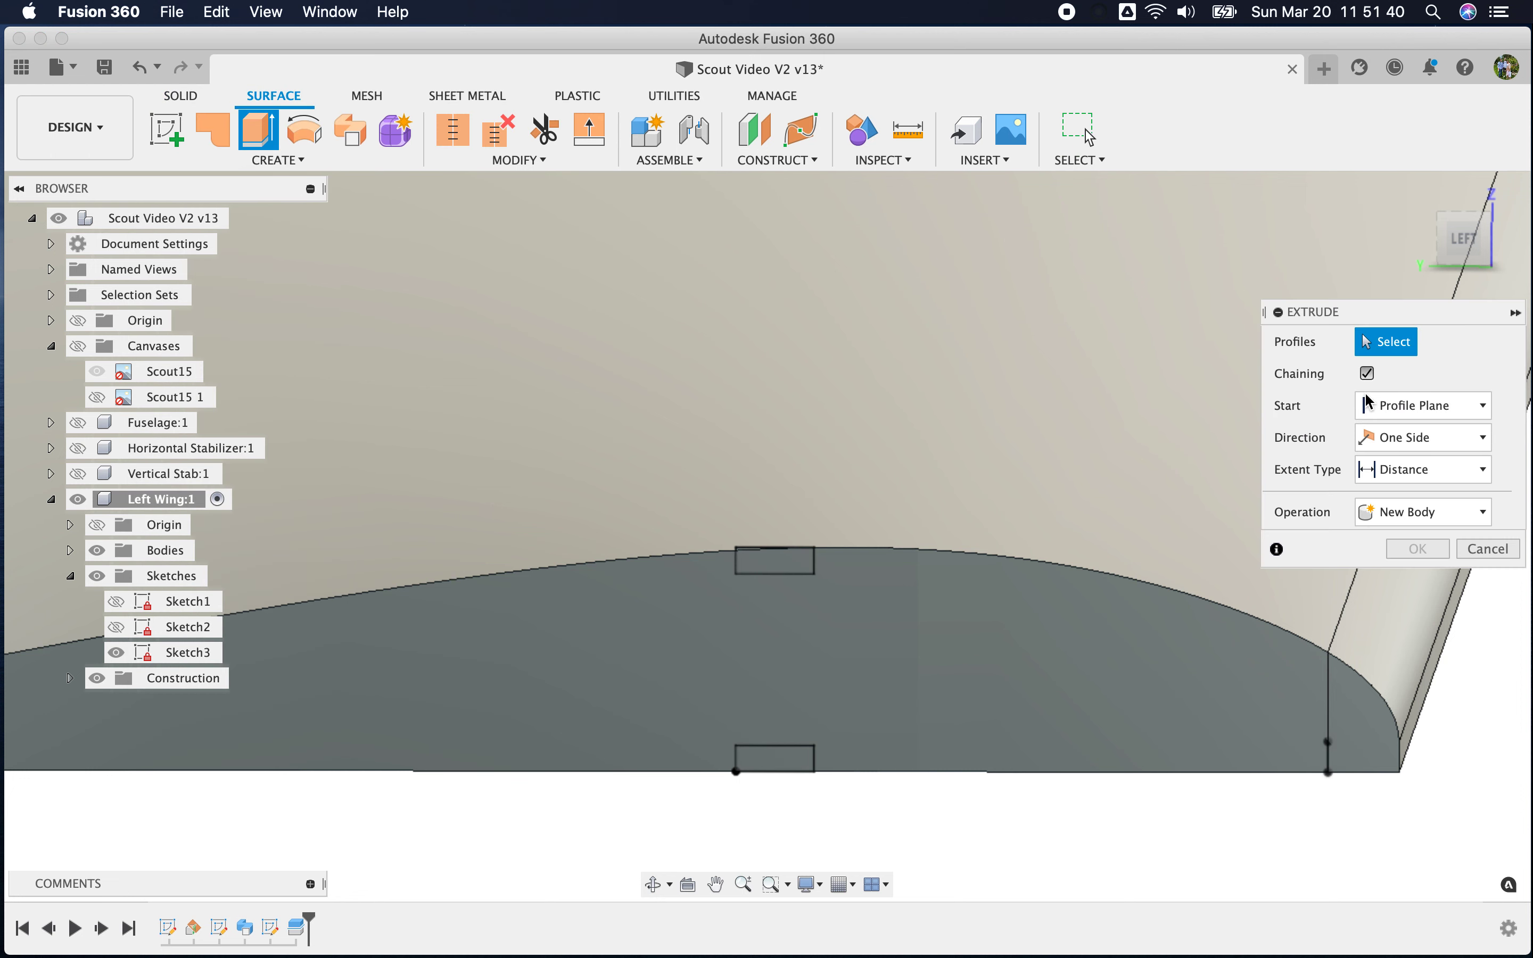
{"action": "left_click", "coordinate": [1367, 373]}
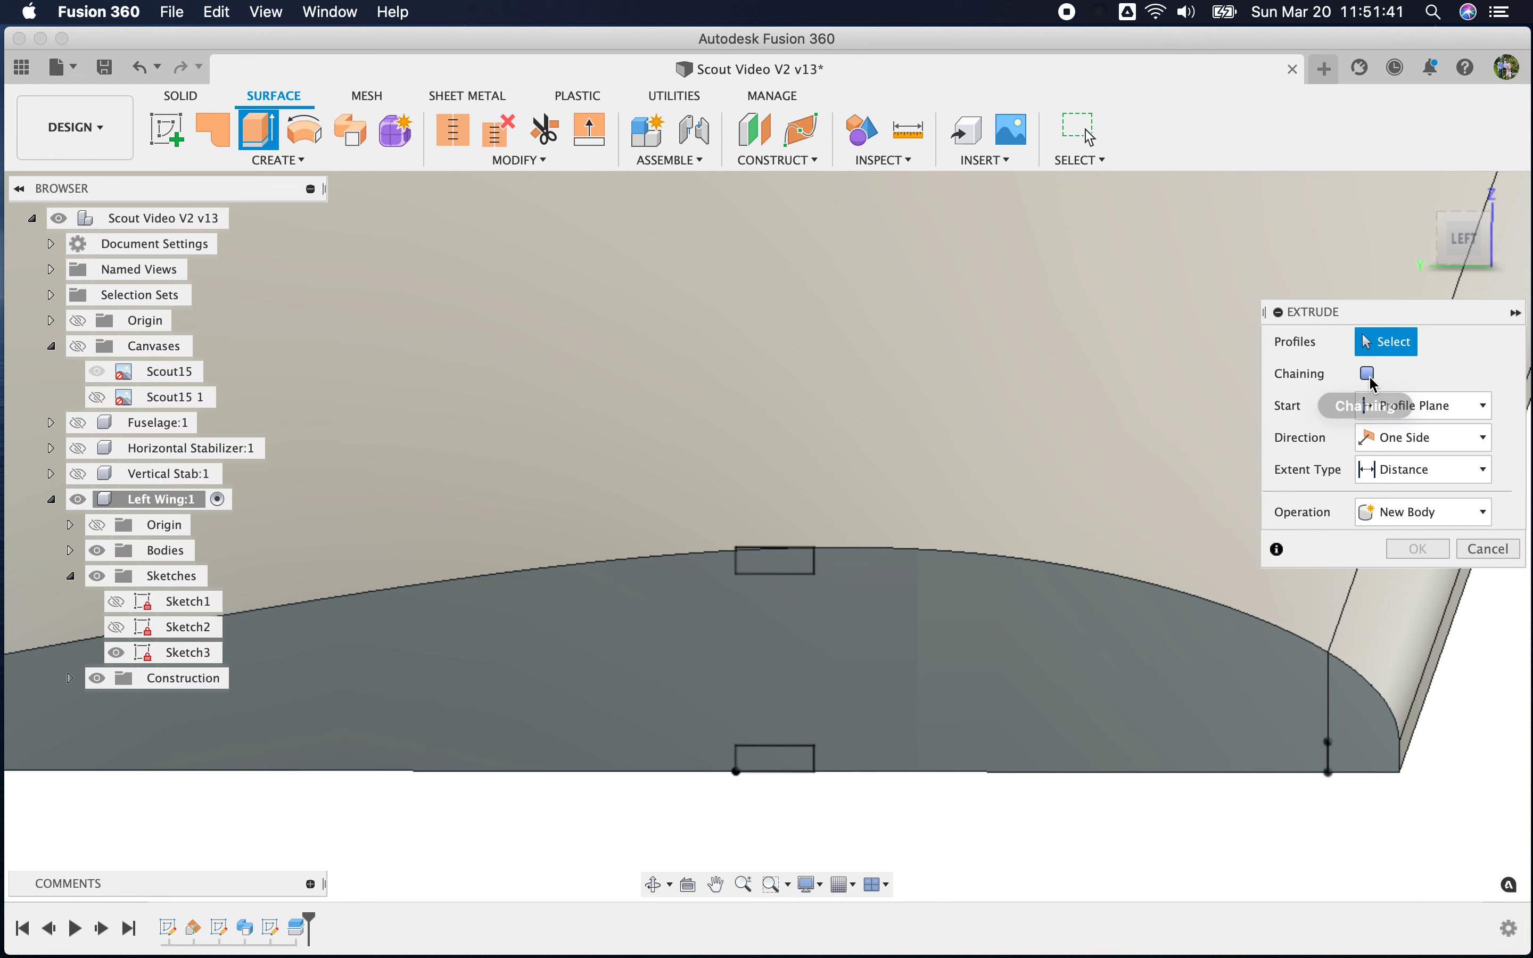
{"action": "left_click", "coordinate": [817, 566]}
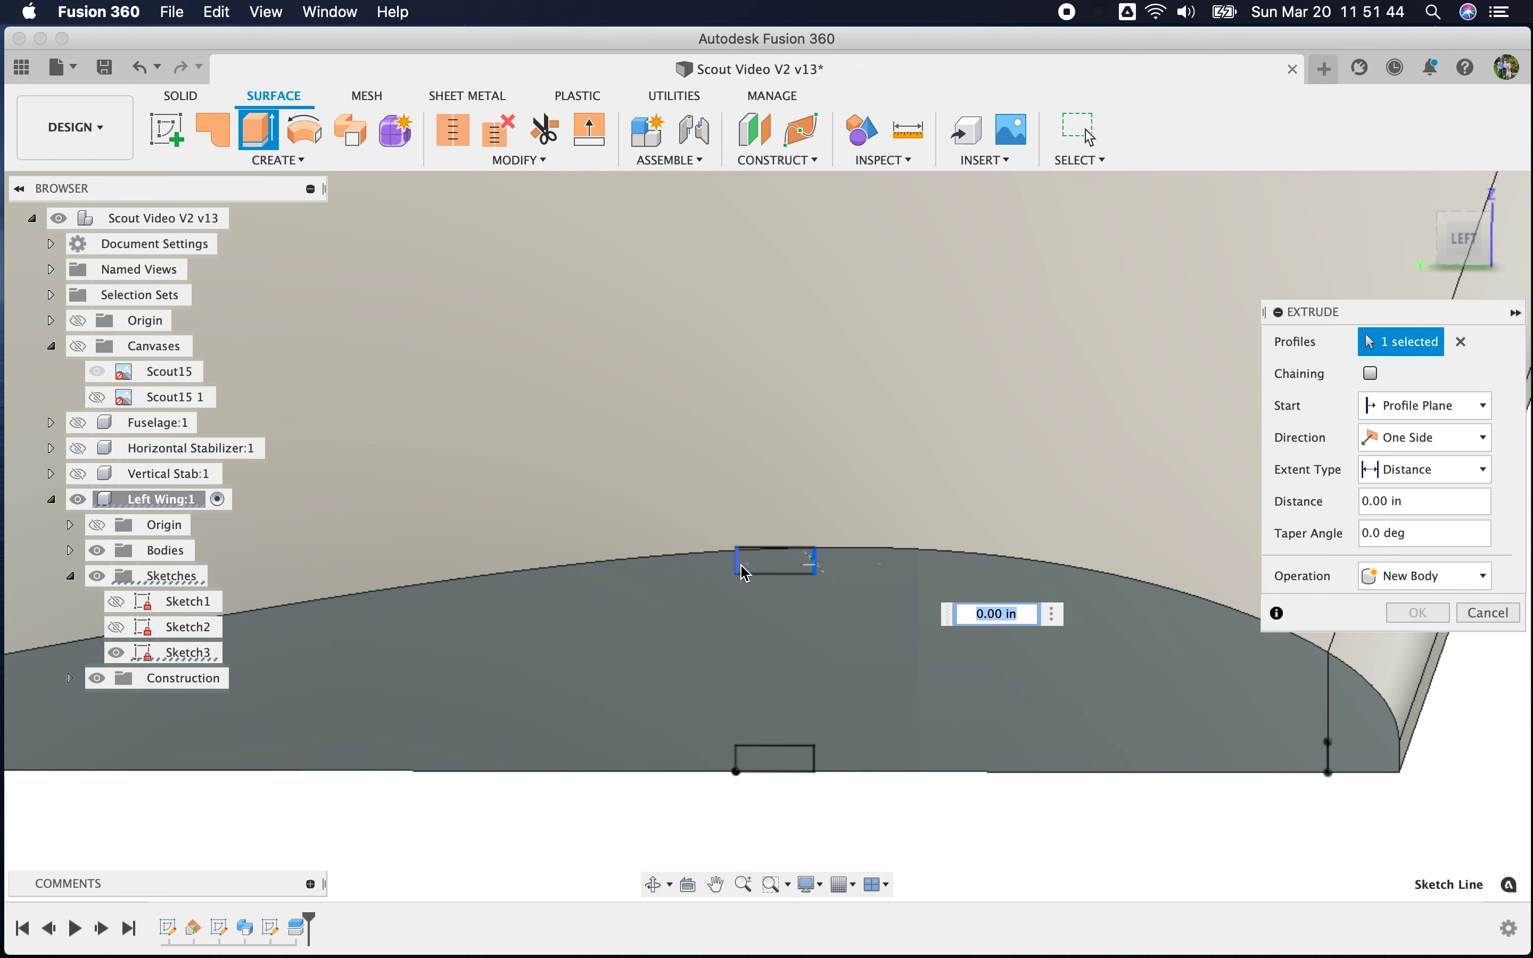
{"action": "left_click", "coordinate": [690, 718]}
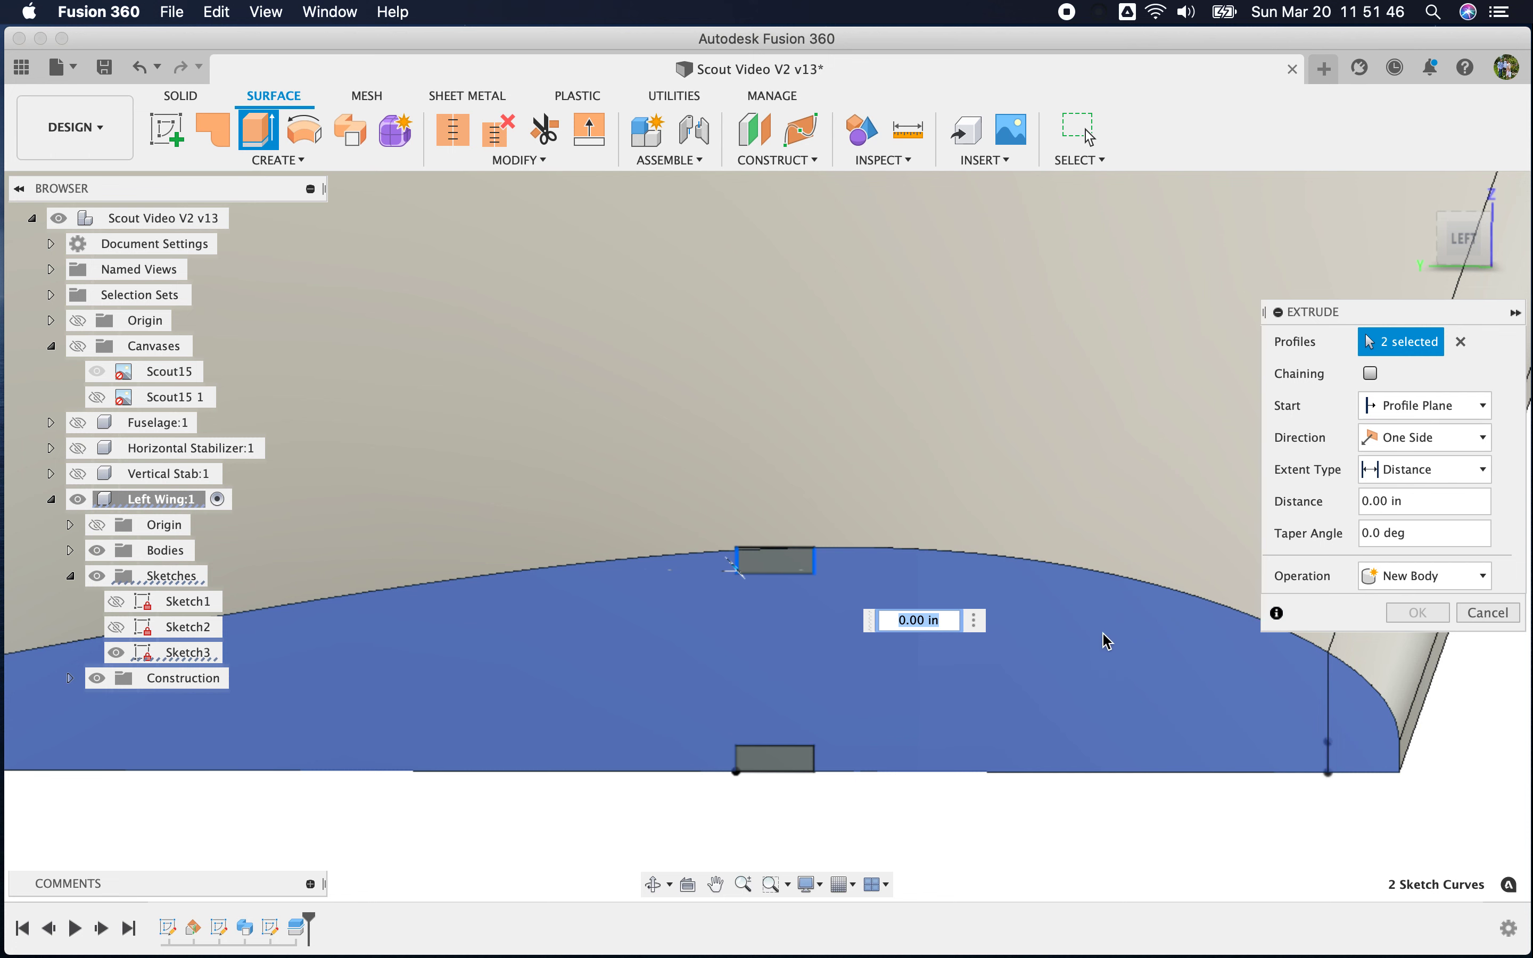
{"action": "scroll", "coordinate": [573, 732], "scroll_direction": "down", "scroll_amount": 5}
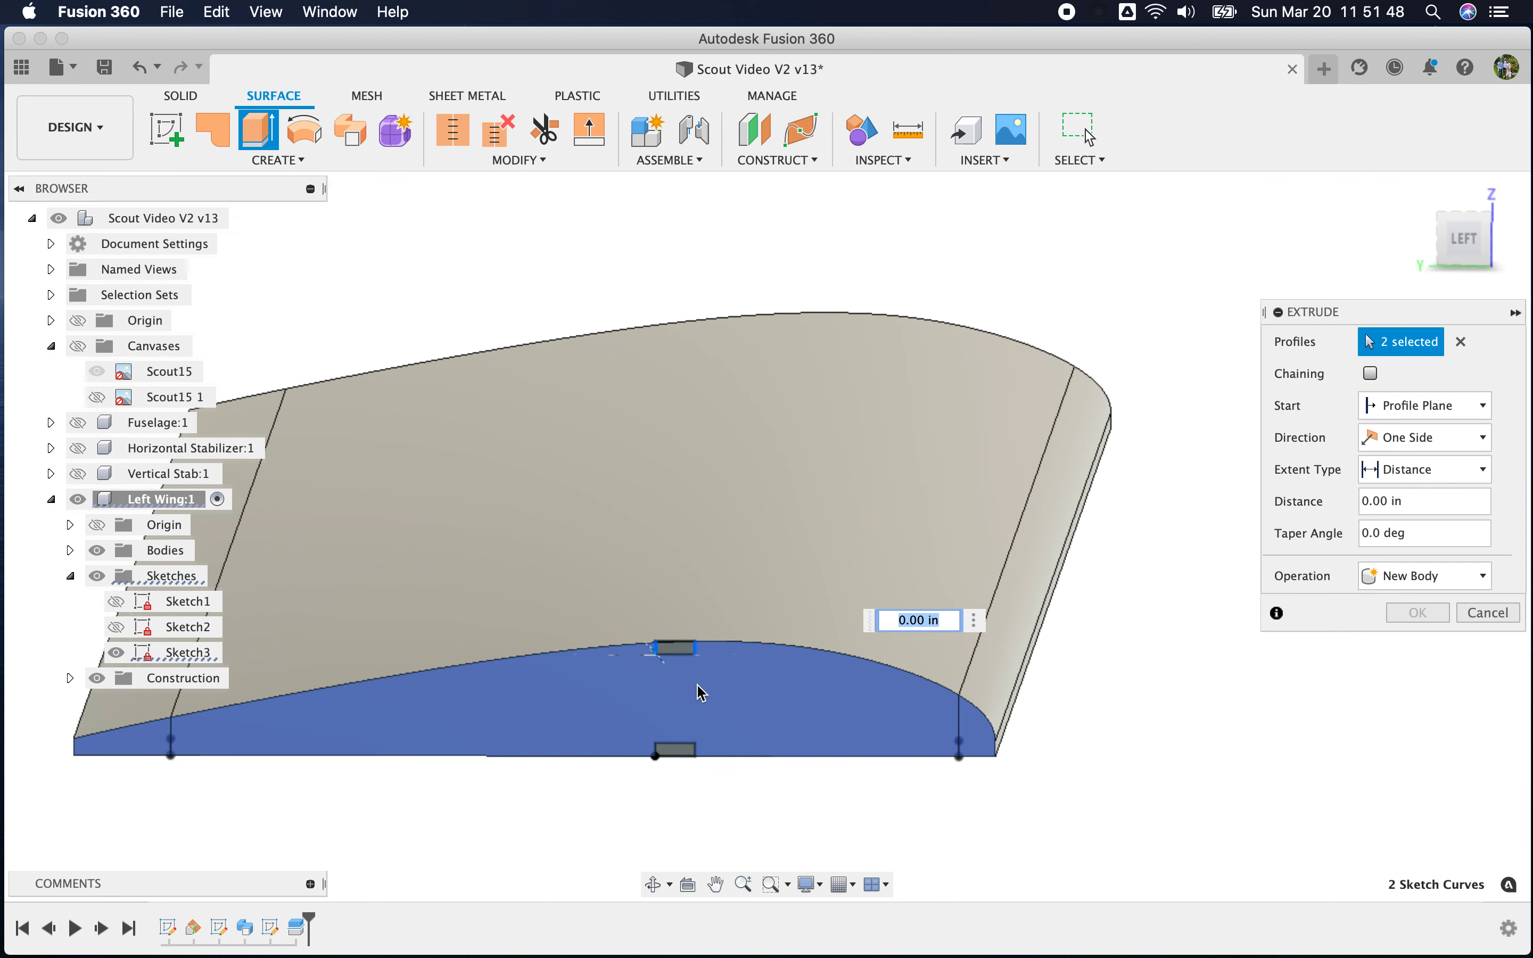
{"action": "middle_click_drag", "start_coordinate": [1085, 762], "coordinate": [1028, 758], "text": "shift"}
{"action": "scroll", "coordinate": [1029, 759], "scroll_direction": "down", "scroll_amount": 5}
{"action": "left_click_drag", "start_coordinate": [423, 673], "coordinate": [1019, 692]}
{"action": "scroll", "coordinate": [852, 825], "scroll_direction": "down", "scroll_amount": 3}
{"action": "middle_click_drag", "start_coordinate": [1093, 821], "coordinate": [962, 829], "text": "shift"}
{"action": "left_click_drag", "start_coordinate": [980, 786], "coordinate": [1123, 808]}
{"action": "middle_click_drag", "start_coordinate": [1122, 807], "coordinate": [1145, 851], "text": "shift"}
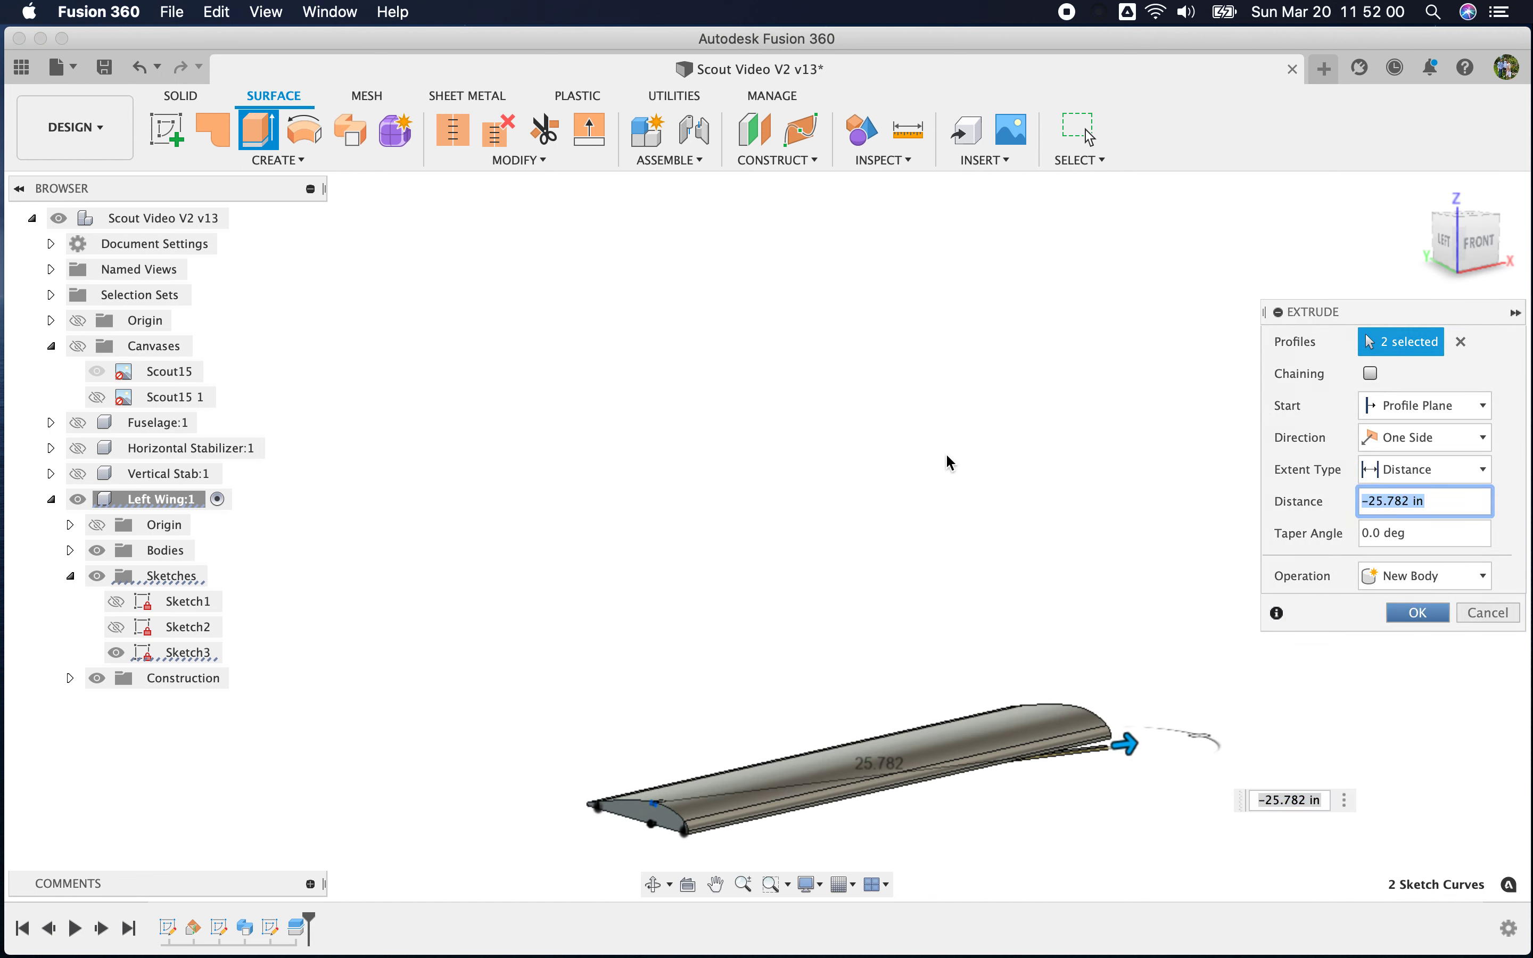
{"action": "key", "text": "Return"}
Try to split the wing's main middle body with both extruded spar surfaces at once
{"action": "left_click", "coordinate": [189, 93]}
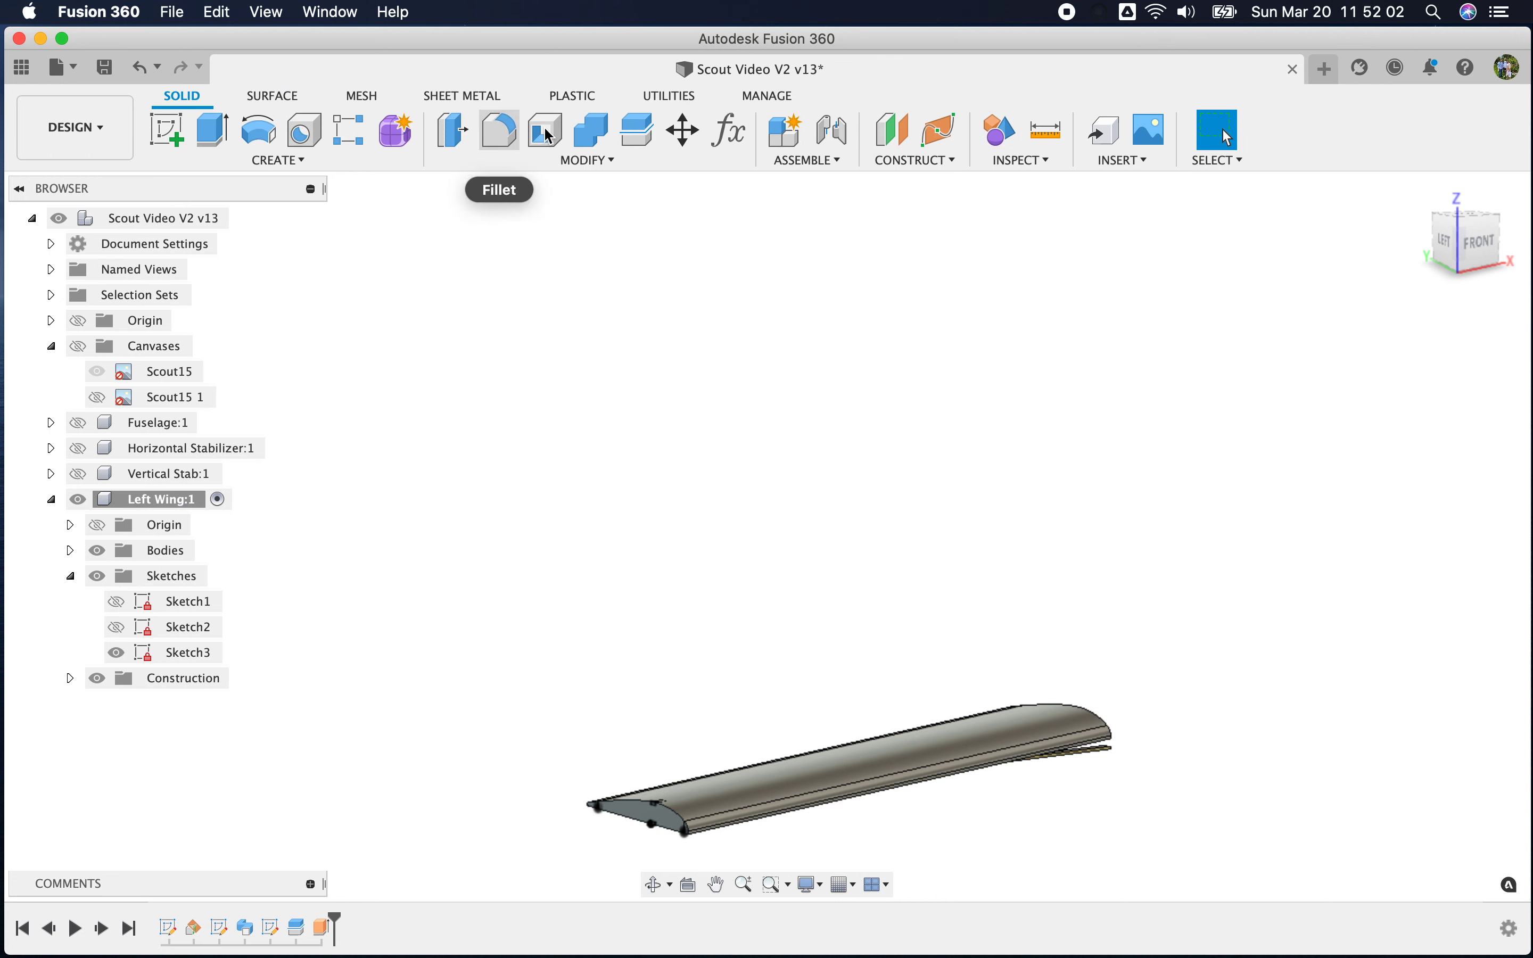
{"action": "left_click", "coordinate": [636, 130]}
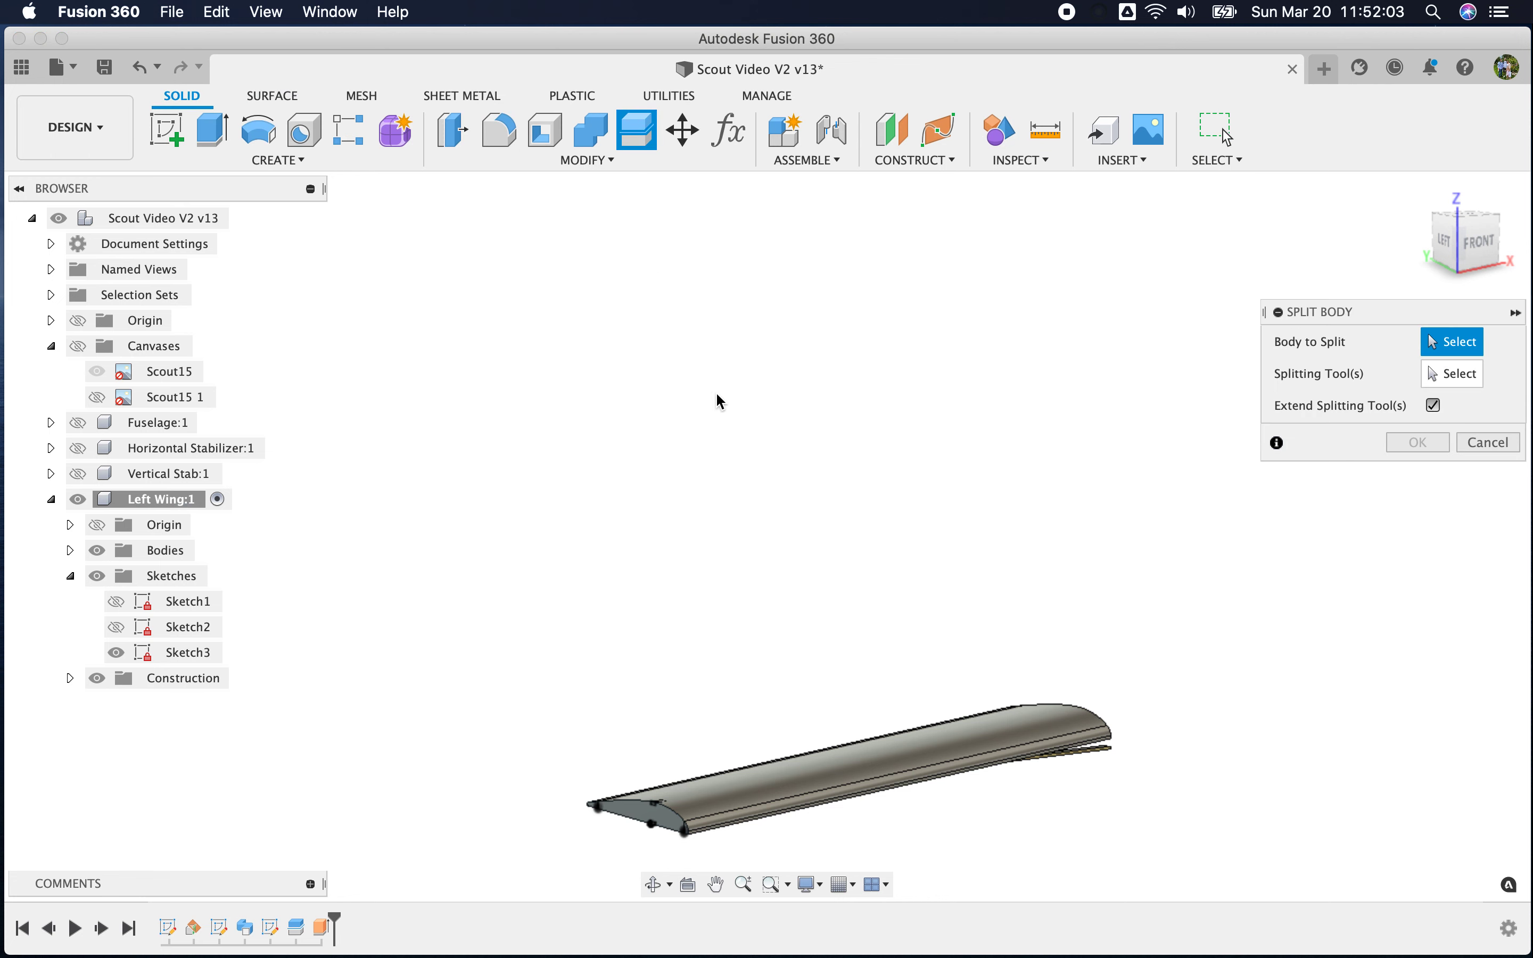
{"action": "left_click", "coordinate": [855, 748]}
{"action": "middle_click_drag", "start_coordinate": [1255, 721], "coordinate": [1112, 698], "text": "shift"}
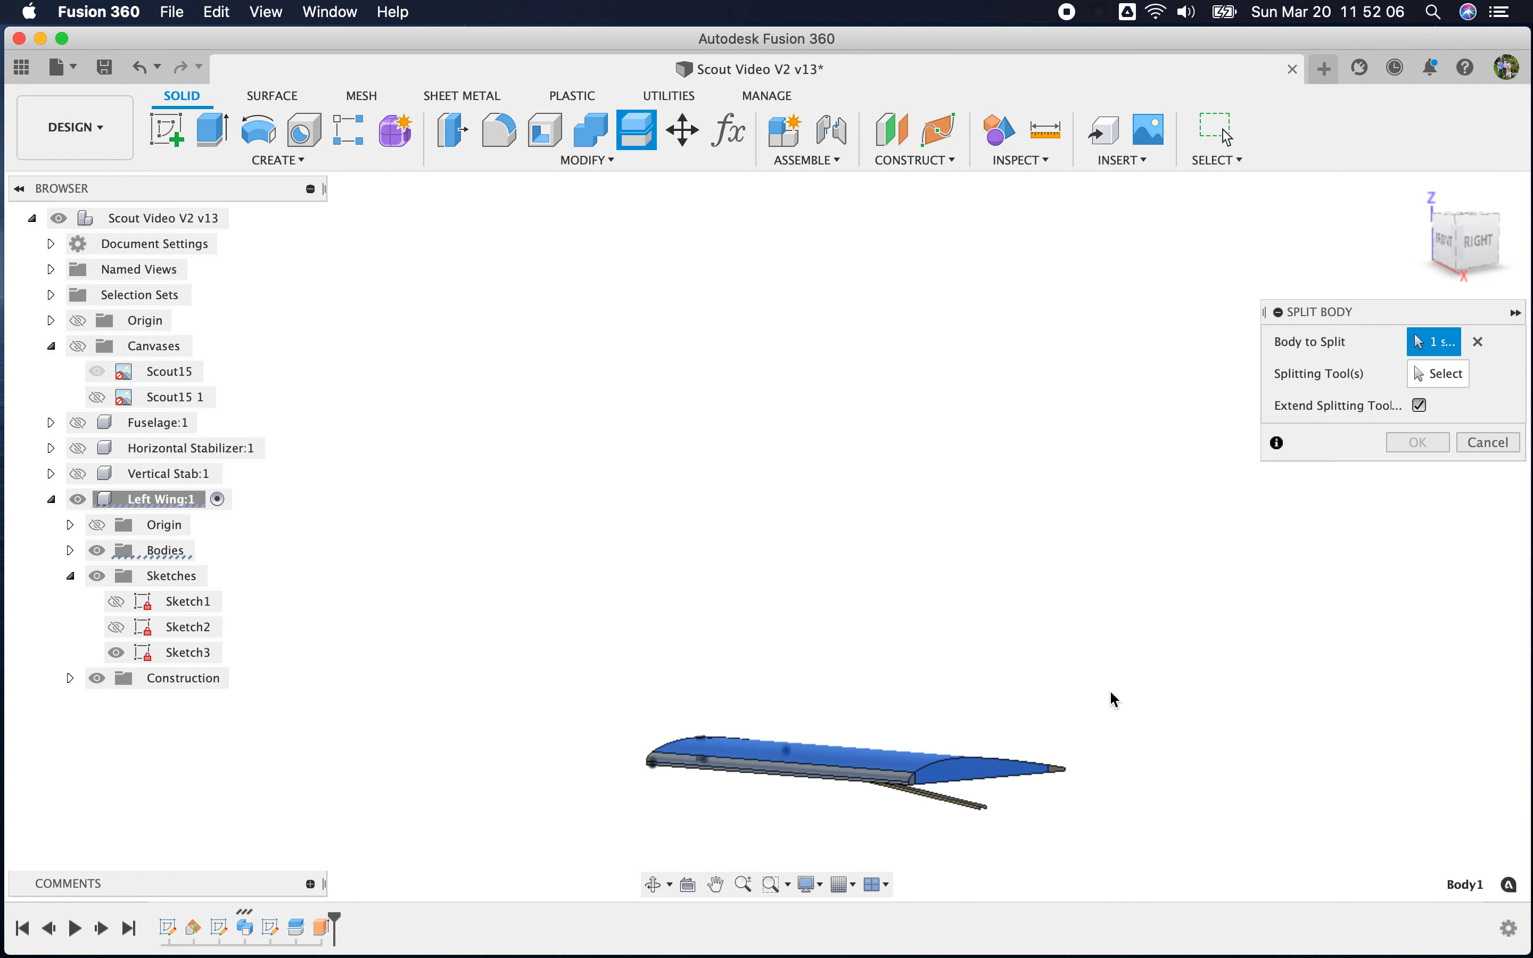
{"action": "scroll", "coordinate": [932, 825], "scroll_direction": "up", "scroll_amount": 5}
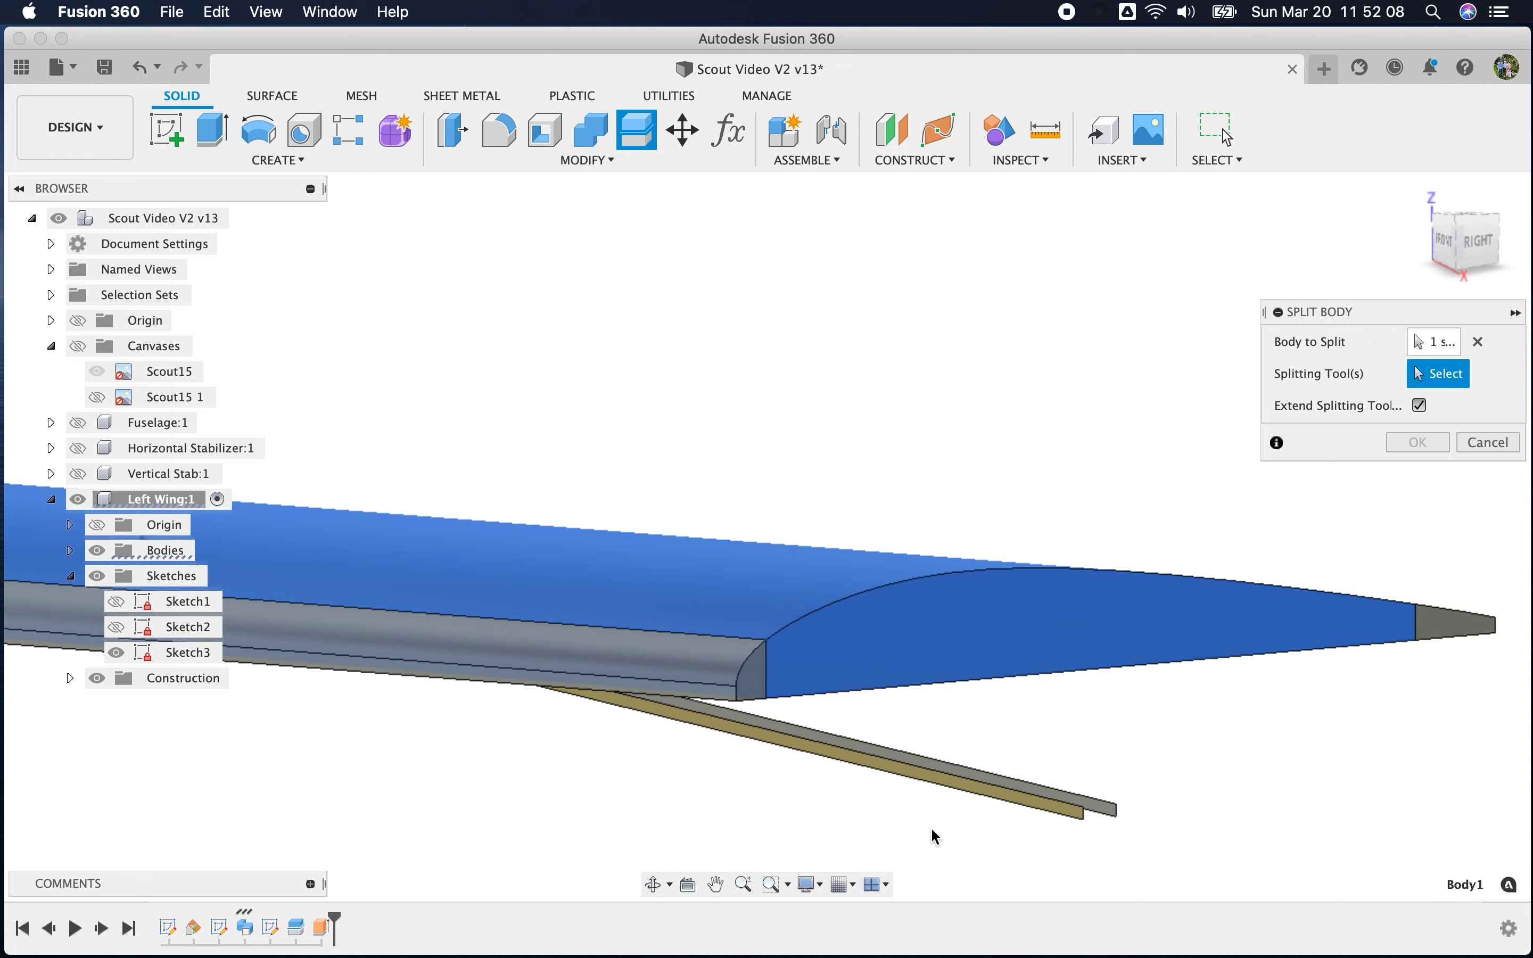
{"action": "left_click", "coordinate": [966, 789]}
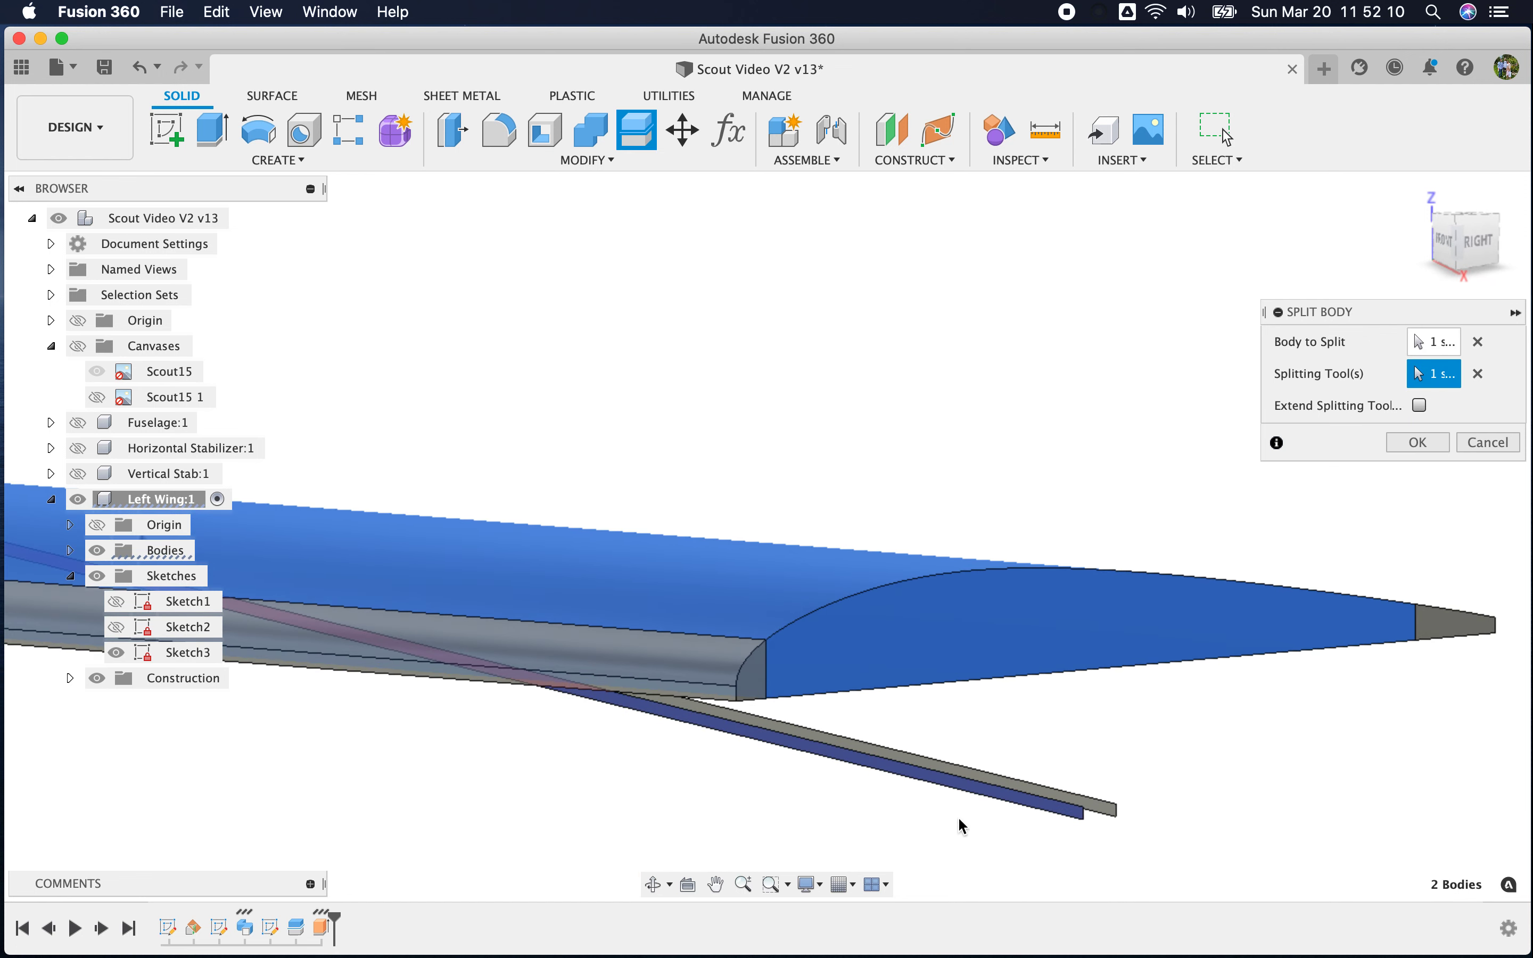
{"action": "left_click", "coordinate": [1106, 811]}
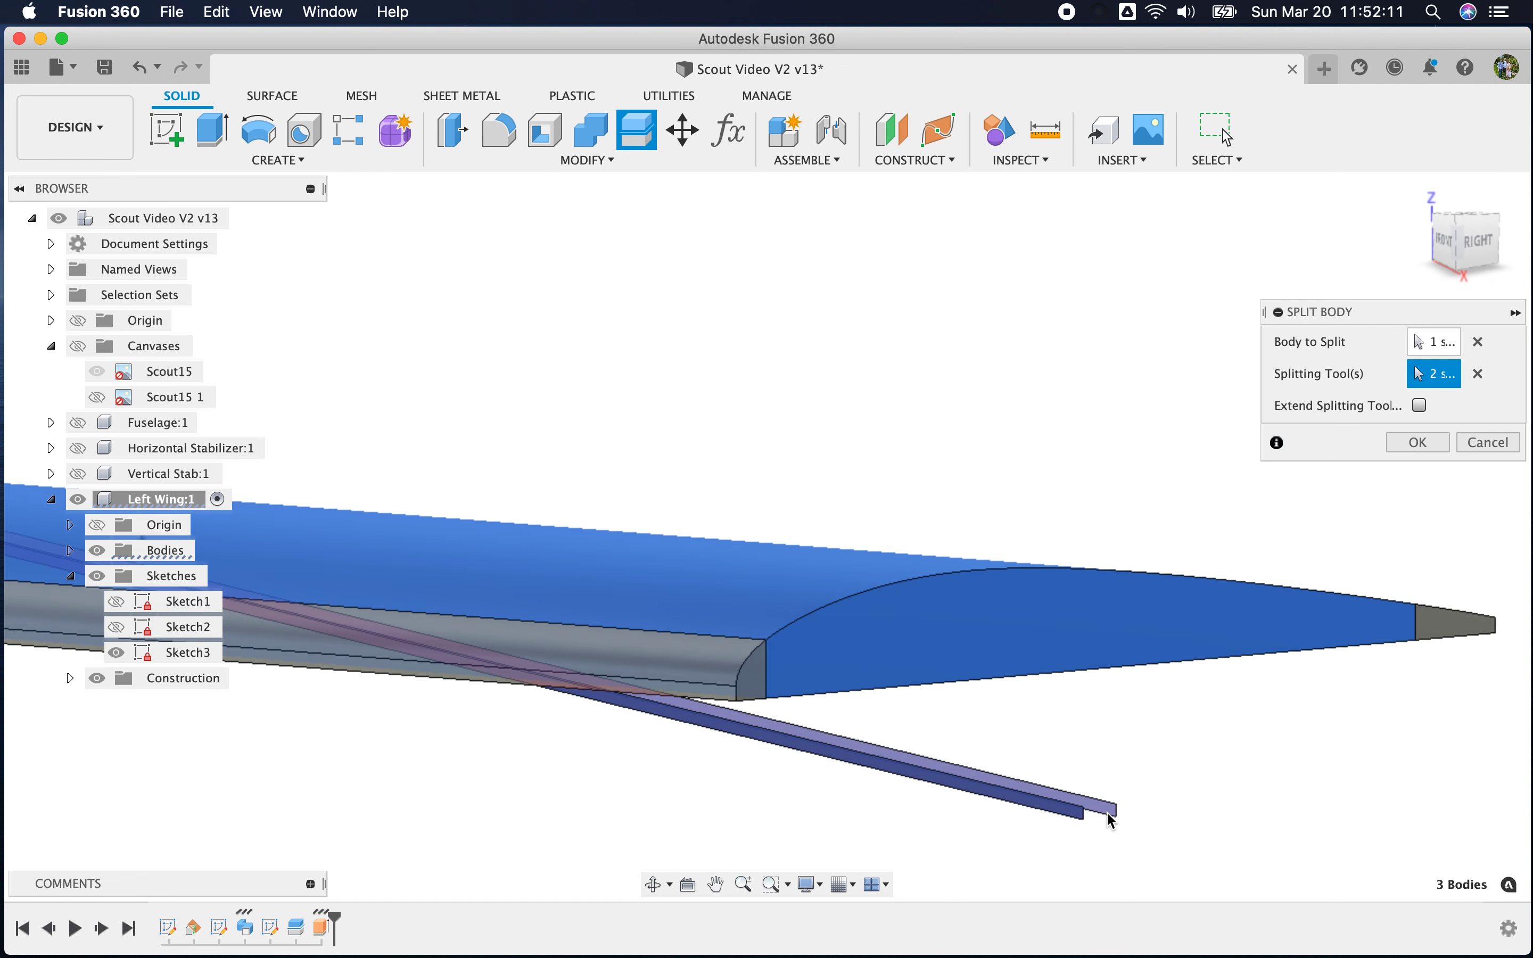
{"action": "left_click", "coordinate": [1422, 445]}
{"action": "scroll", "coordinate": [1247, 767], "scroll_direction": "down", "scroll_amount": 2}
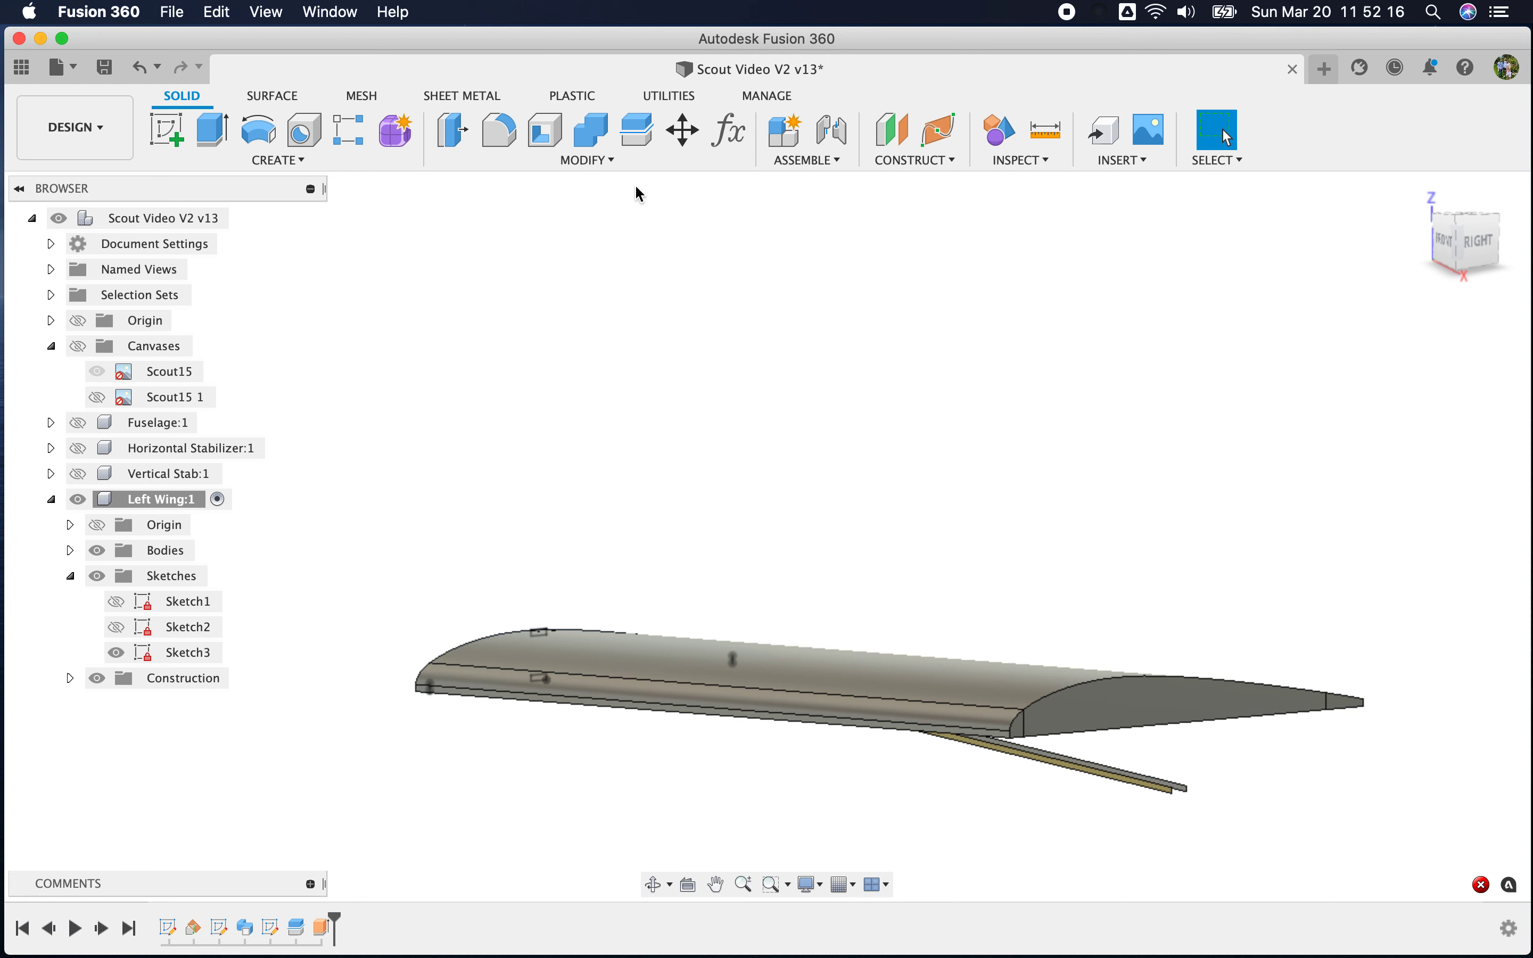
Split the wing's main middle body with both extruded spar surfaces, with the splitting tools extended
{"action": "left_click", "coordinate": [637, 144]}
{"action": "left_click", "coordinate": [1166, 703]}
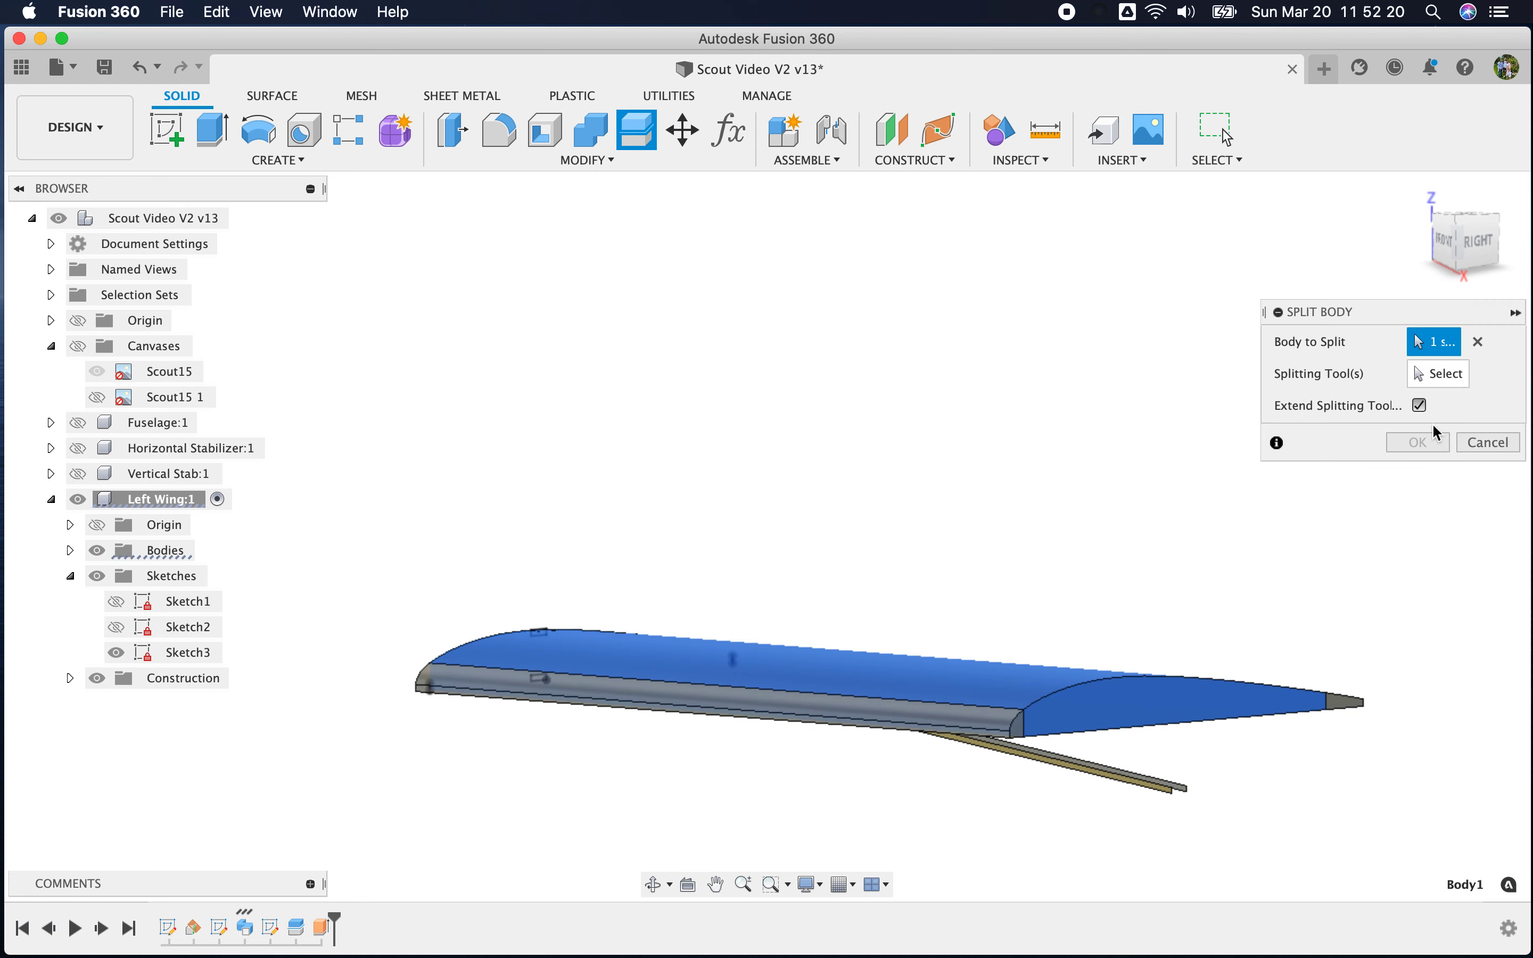
{"action": "left_click", "coordinate": [1436, 380]}
{"action": "scroll", "coordinate": [1102, 761], "scroll_direction": "up", "scroll_amount": 5}
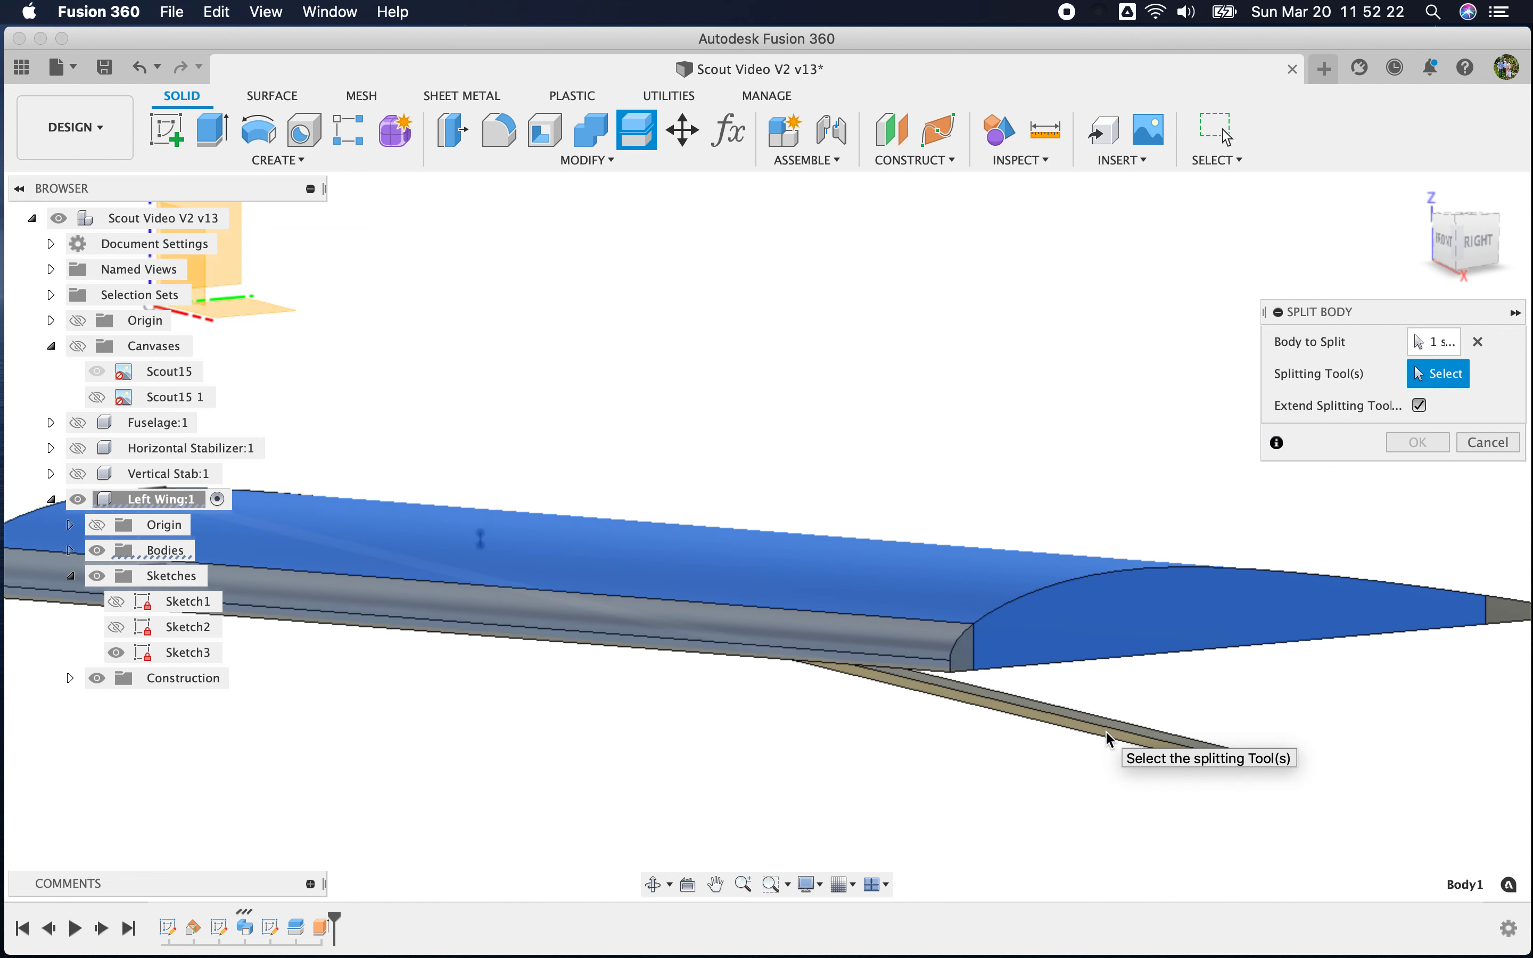
{"action": "scroll", "coordinate": [1219, 771], "scroll_direction": "up", "scroll_amount": 2}
{"action": "left_click", "coordinate": [1238, 754]}
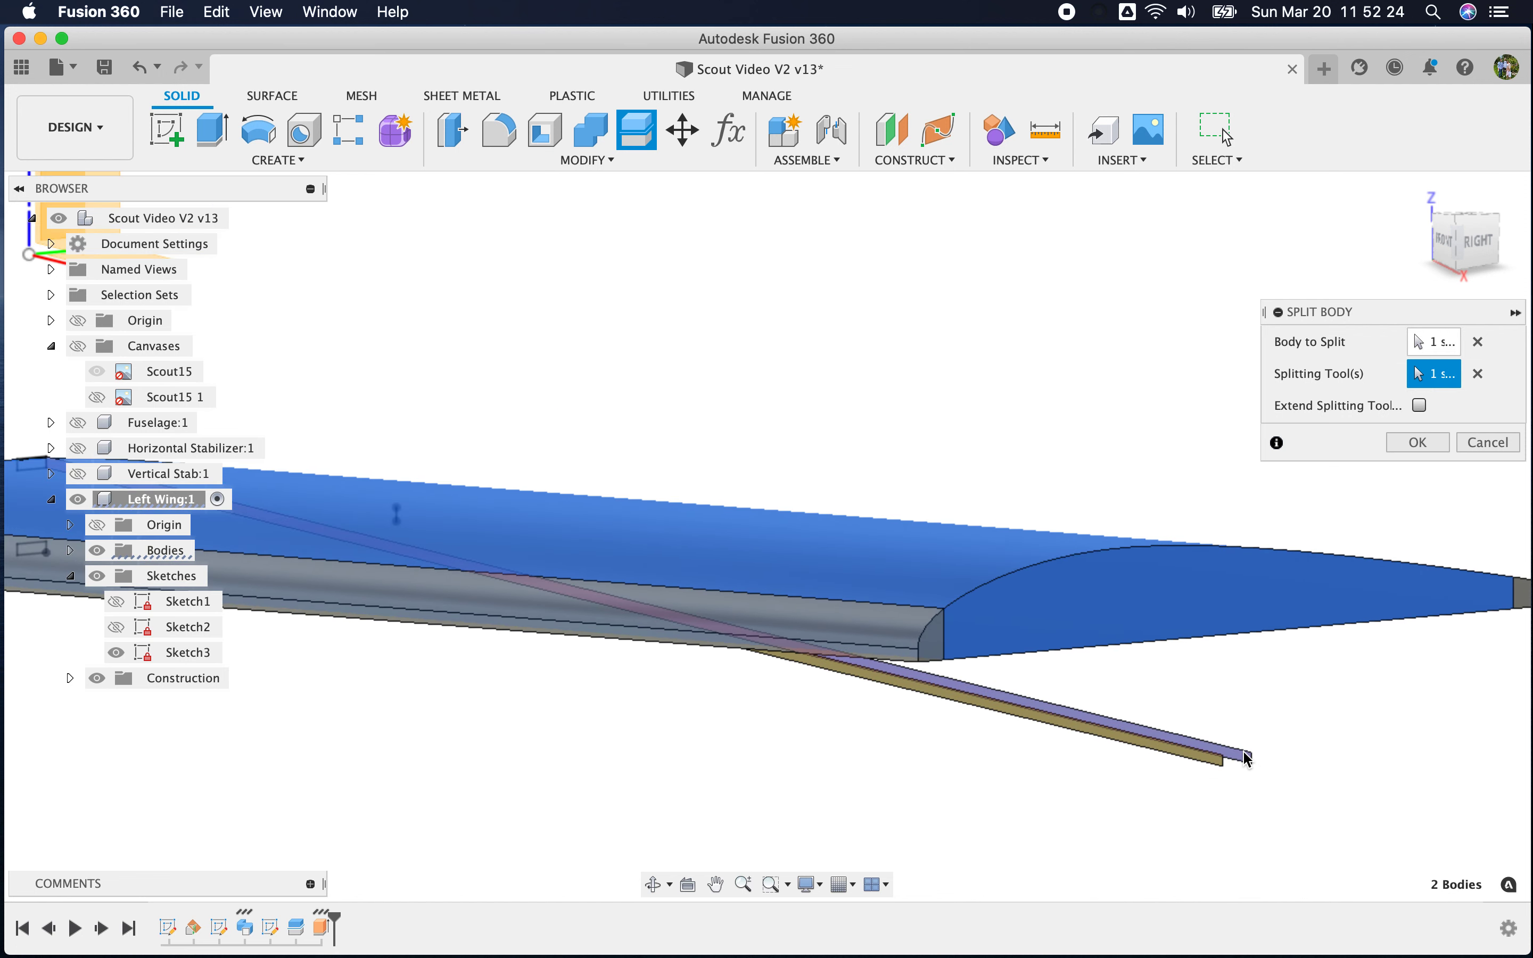
{"action": "middle_click_drag", "start_coordinate": [1322, 758], "coordinate": [1221, 749], "text": "shift"}
{"action": "scroll", "coordinate": [632, 711], "scroll_direction": "up", "scroll_amount": 5}
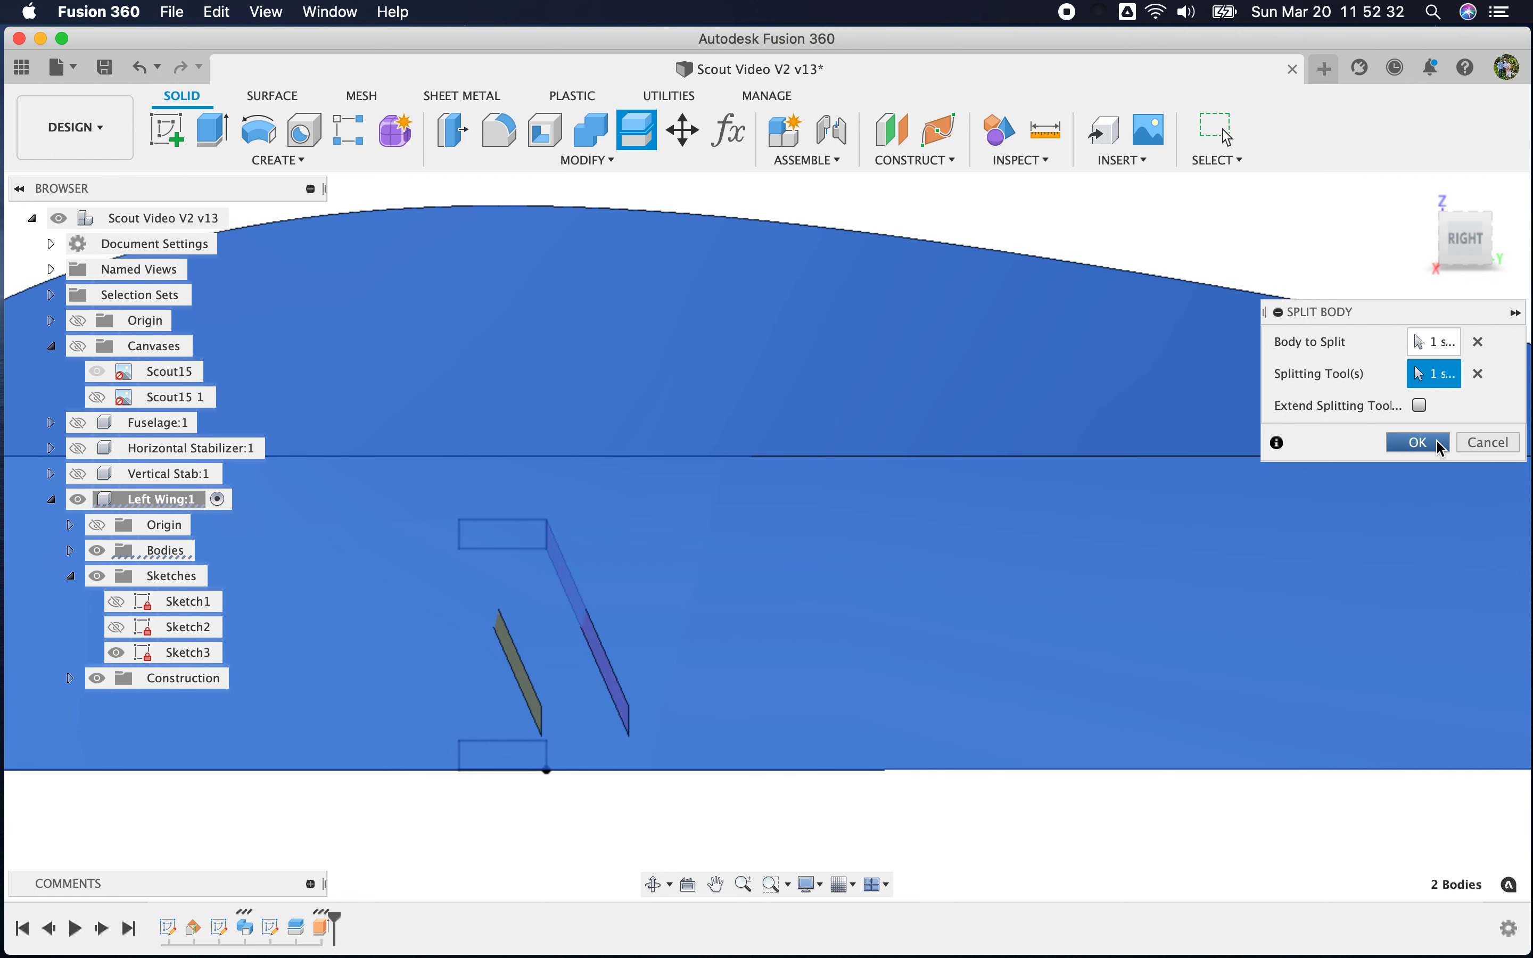
{"action": "left_click", "coordinate": [1420, 409]}
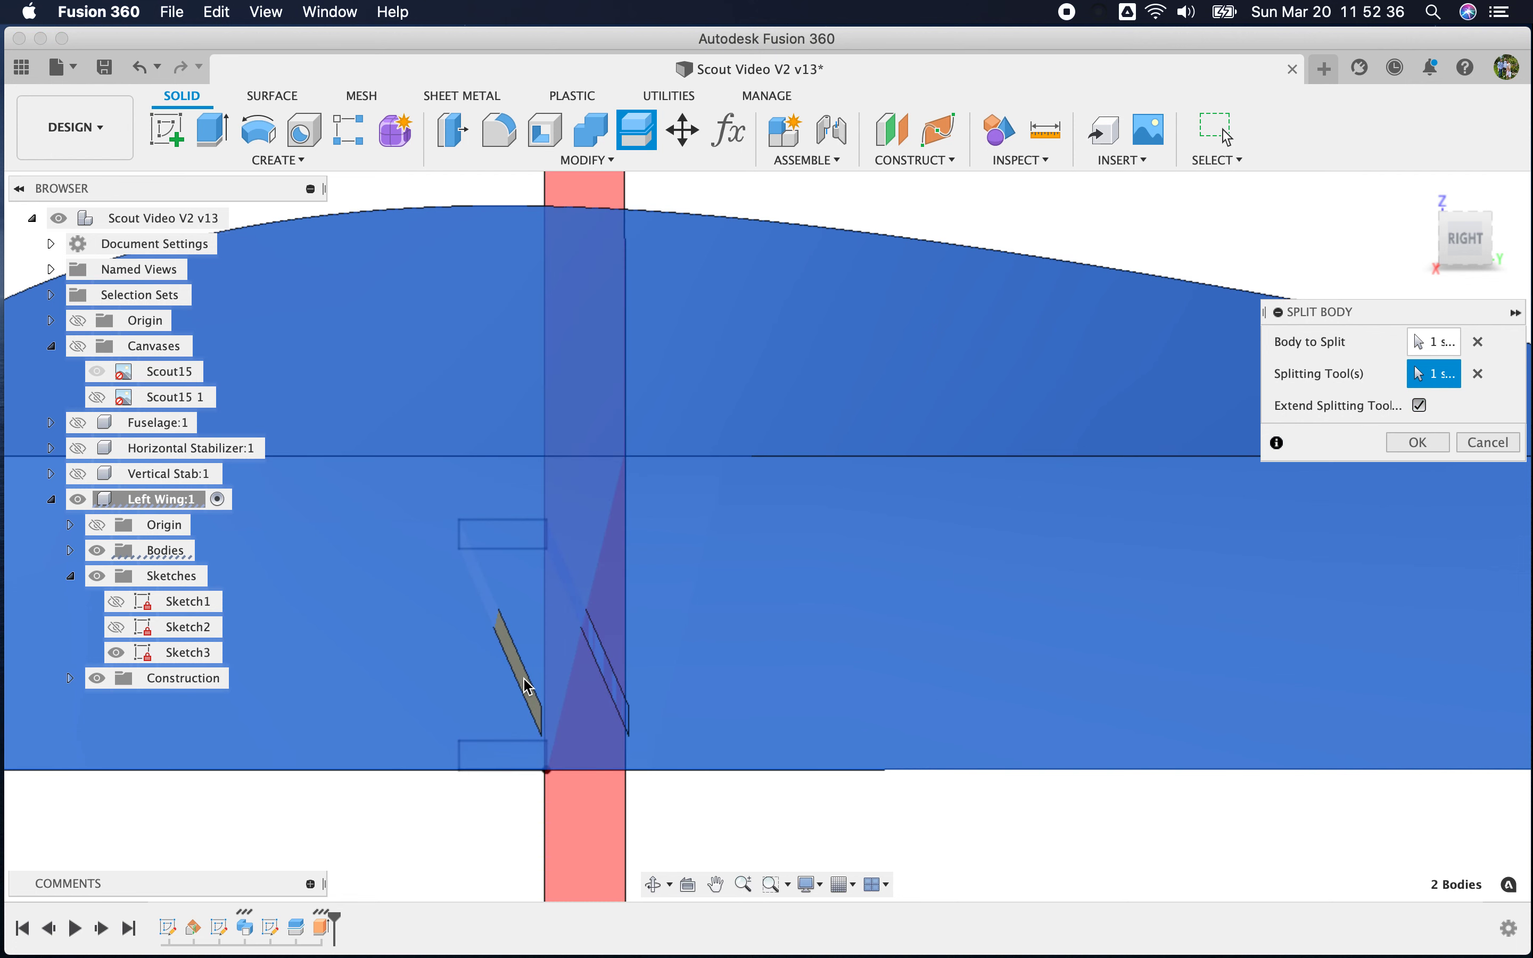
{"action": "left_click", "coordinate": [526, 686]}
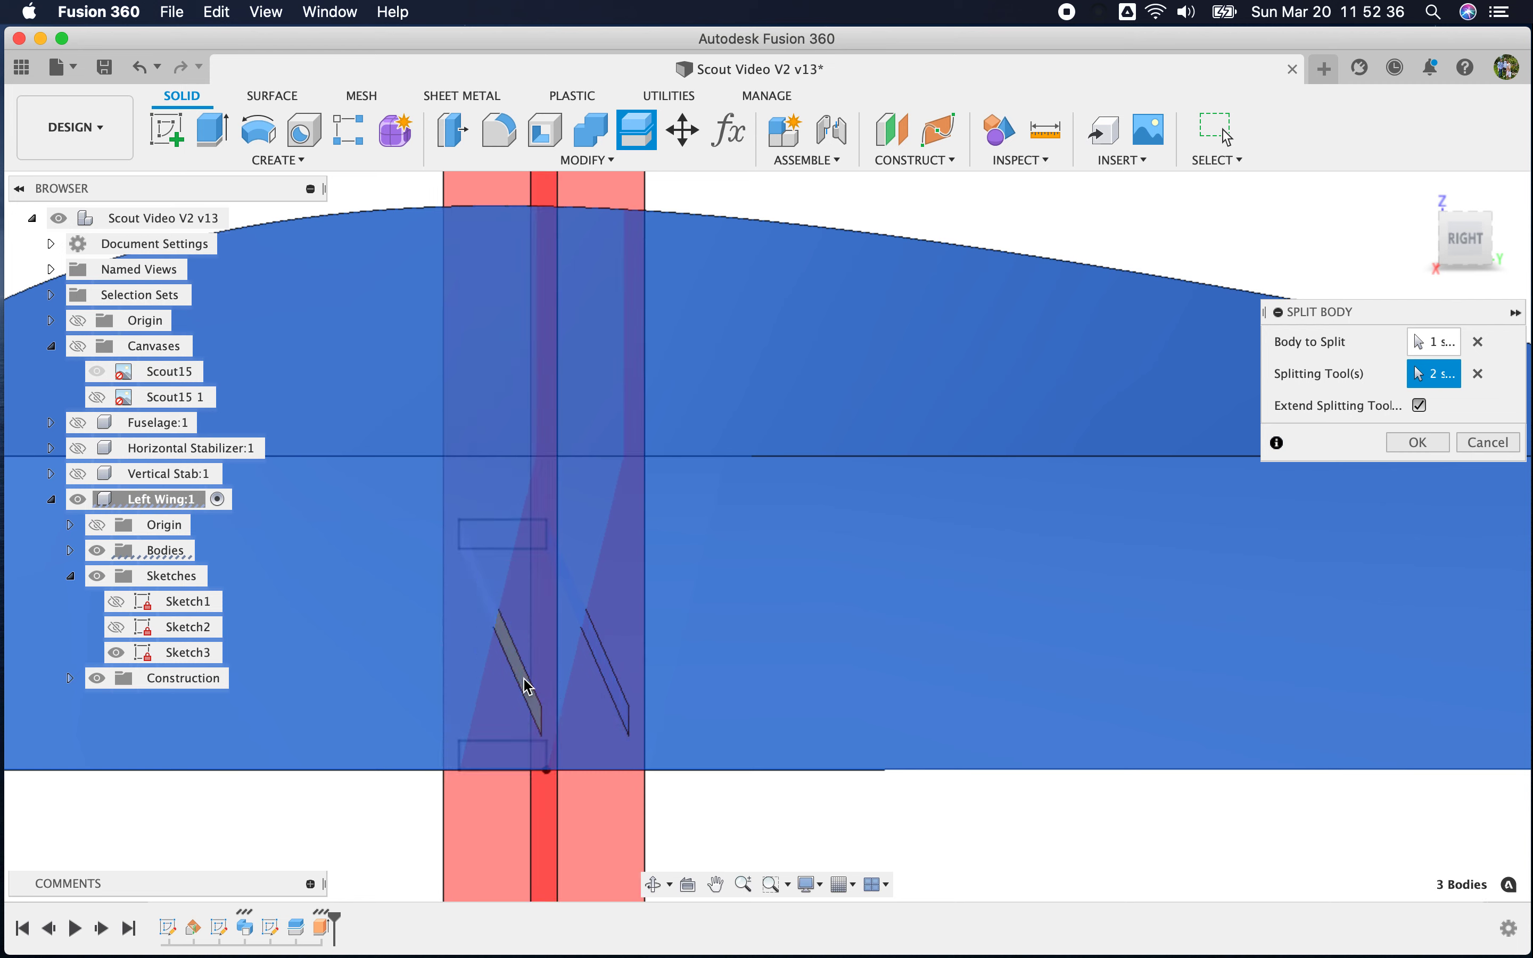
{"action": "scroll", "coordinate": [982, 824], "scroll_direction": "down", "scroll_amount": 5}
{"action": "middle_click_drag", "start_coordinate": [965, 428], "coordinate": [926, 455], "text": "shift"}
{"action": "left_click", "coordinate": [1416, 442]}
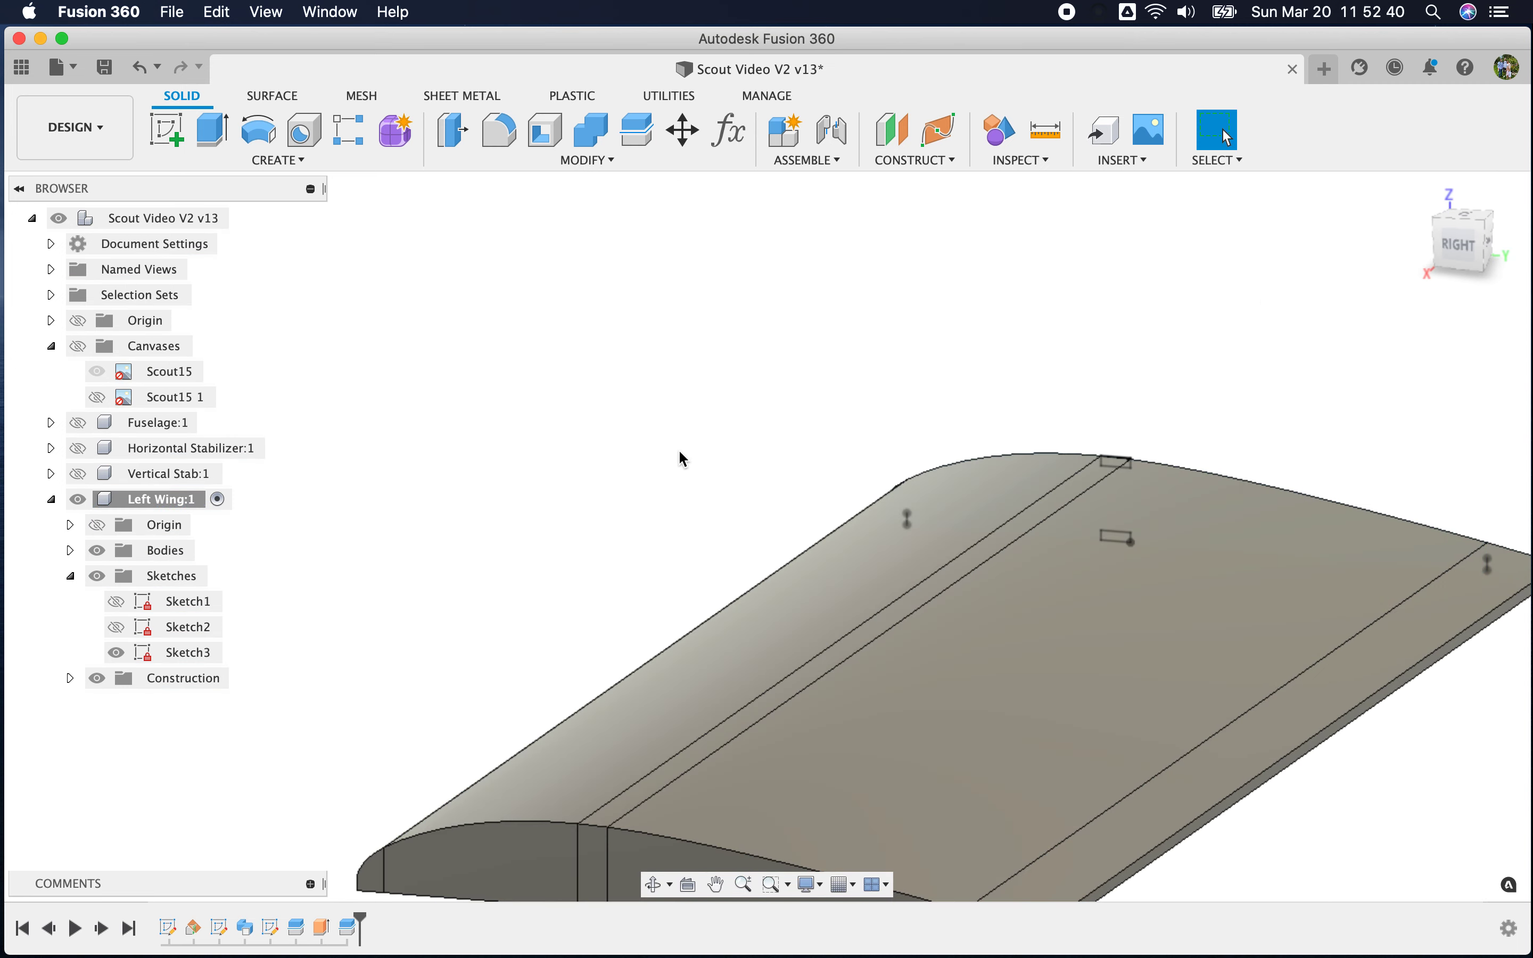
Start a new sketch on the end face of the narrow spar body between the two new splits
{"action": "middle_click_drag", "start_coordinate": [561, 476], "coordinate": [589, 449], "text": "shift"}
{"action": "scroll", "coordinate": [1069, 611], "scroll_direction": "down", "scroll_amount": 3}
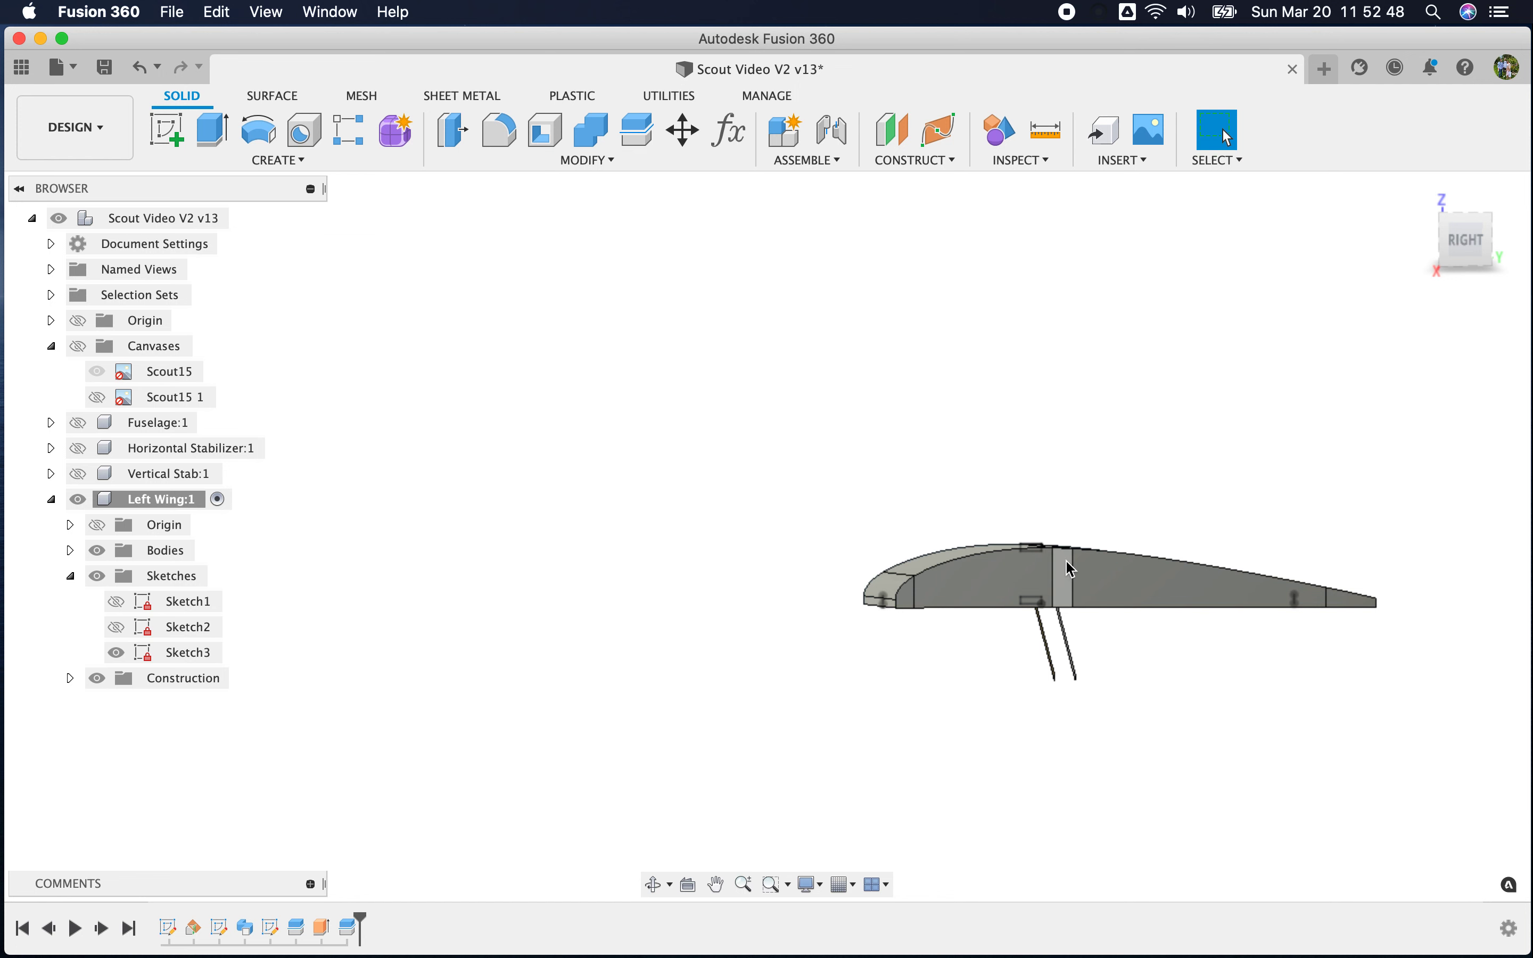
{"action": "scroll", "coordinate": [1116, 653], "scroll_direction": "up", "scroll_amount": 5}
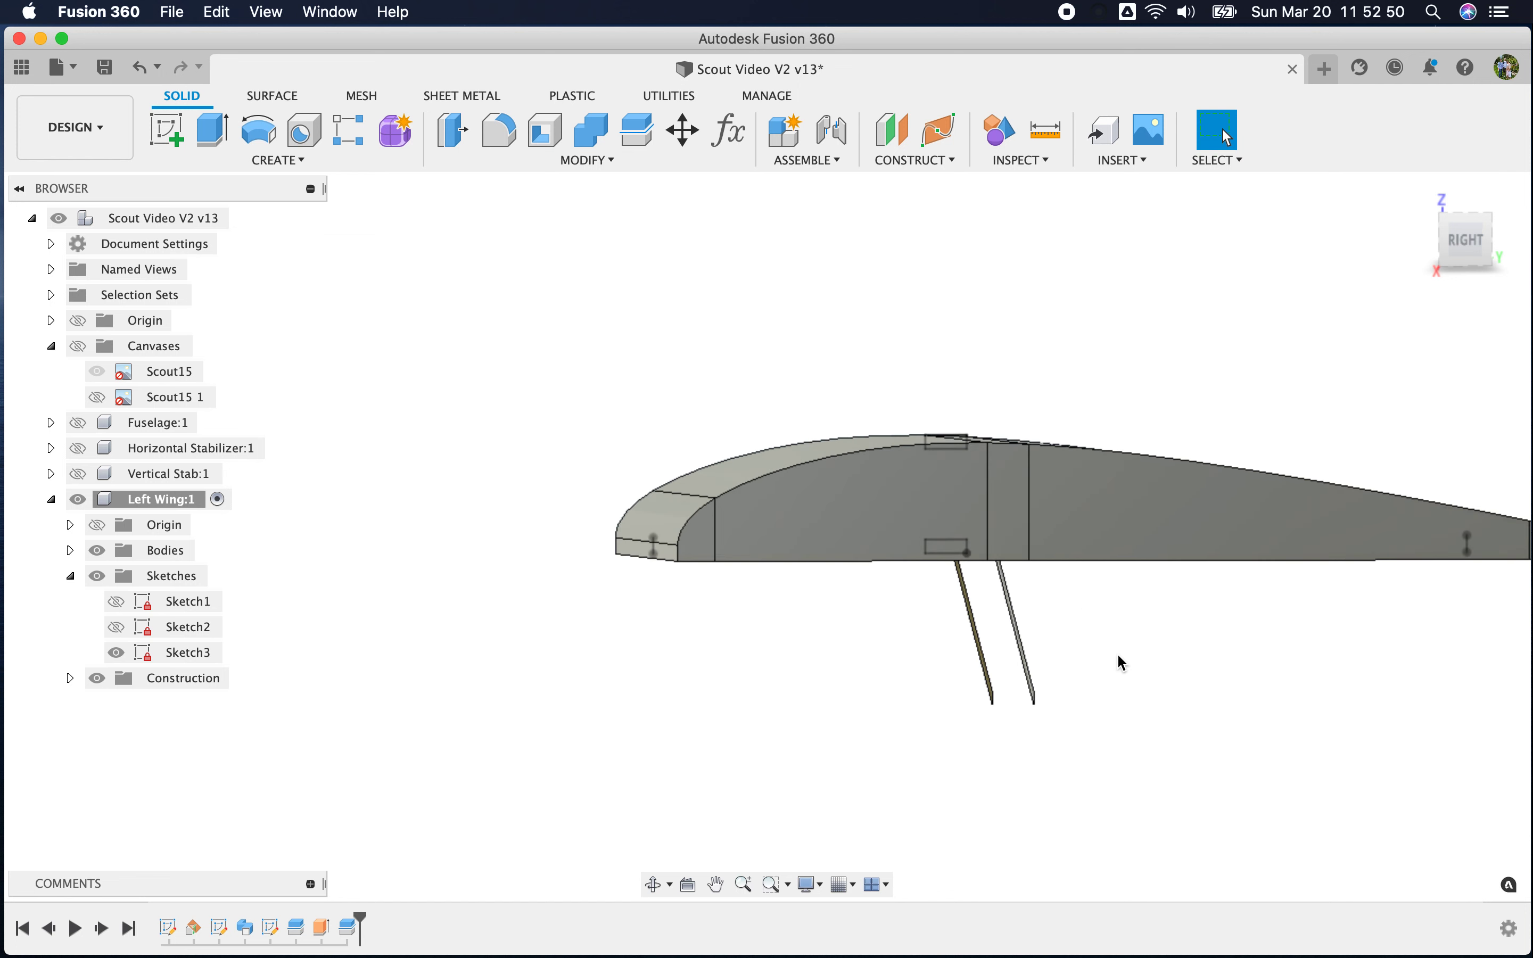
{"action": "middle_click_drag", "start_coordinate": [1196, 659], "coordinate": [1077, 652], "text": "shift"}
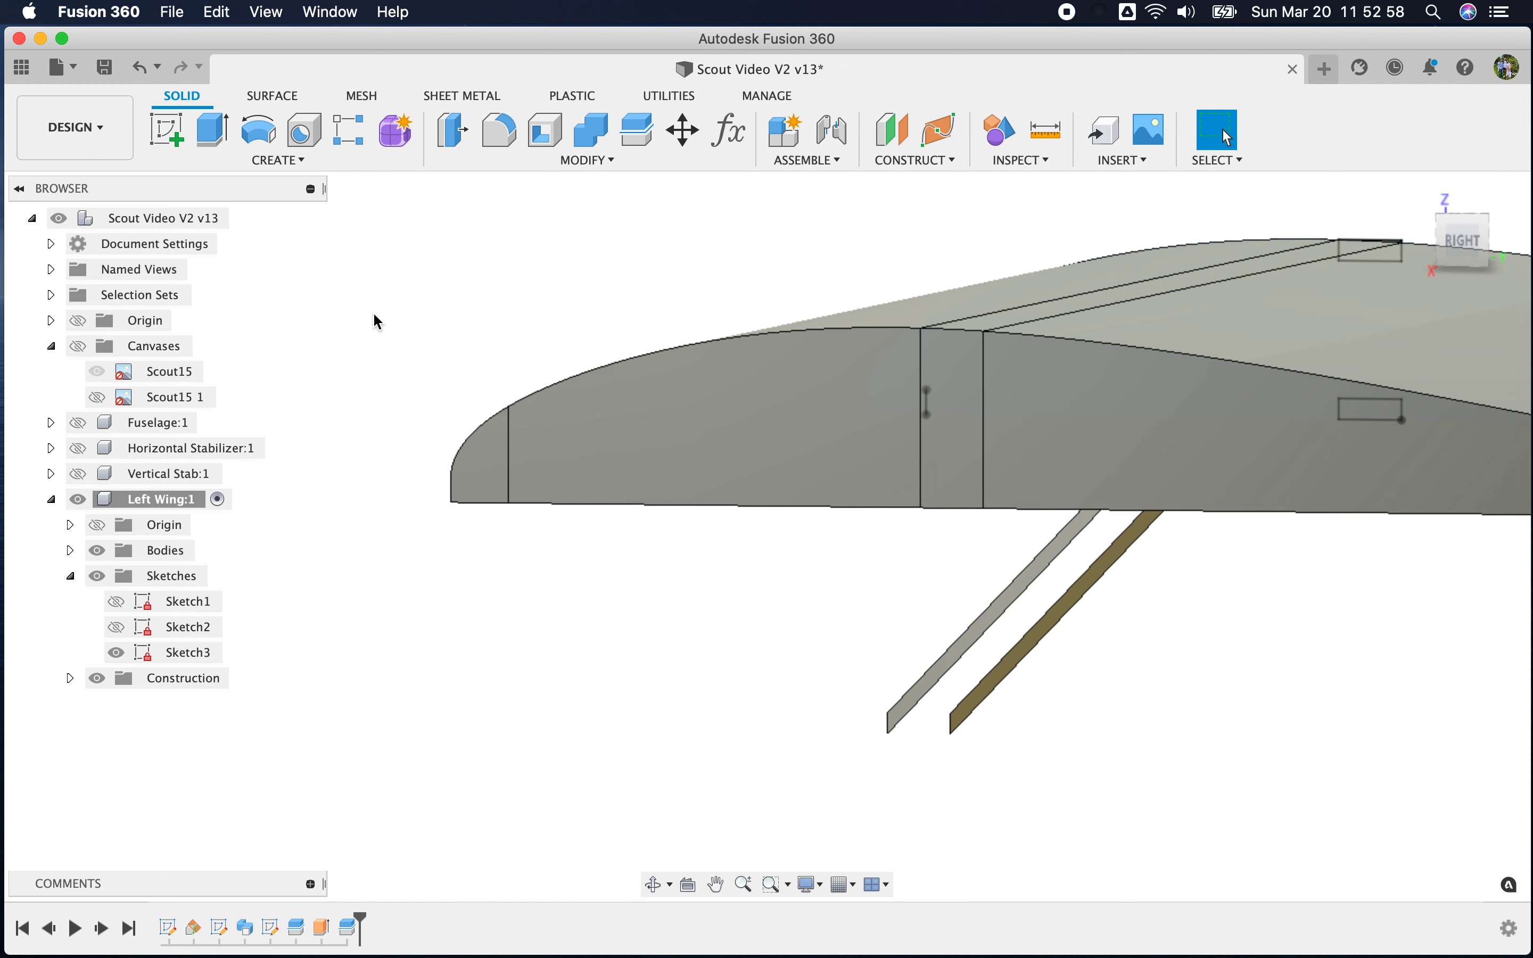
{"action": "left_click", "coordinate": [797, 449]}
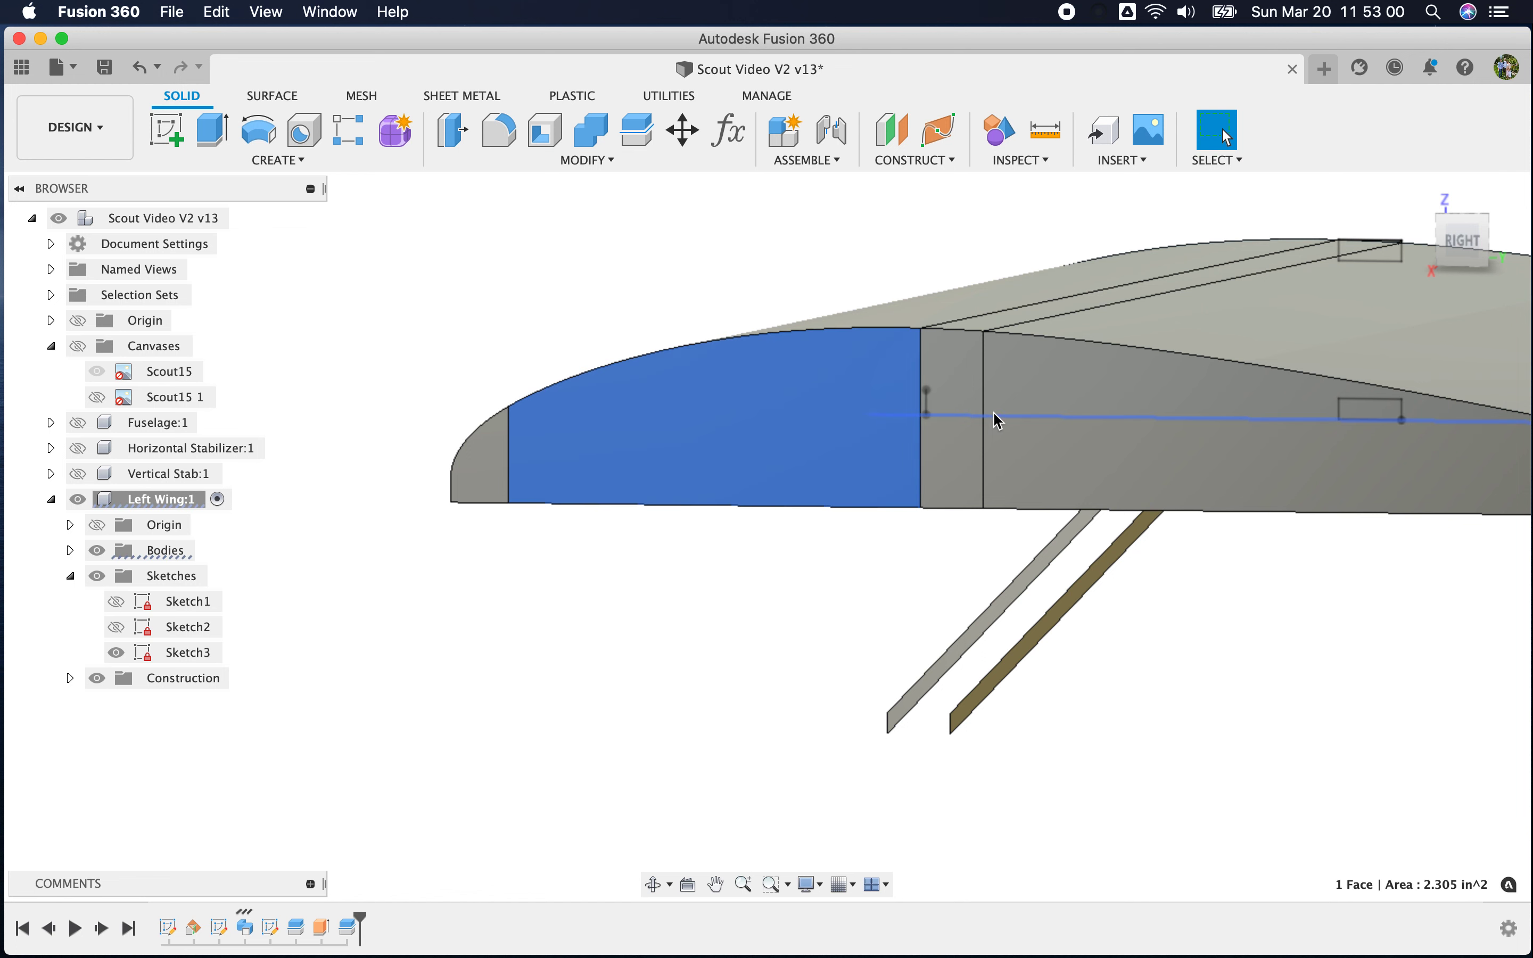
{"action": "left_click", "coordinate": [968, 423]}
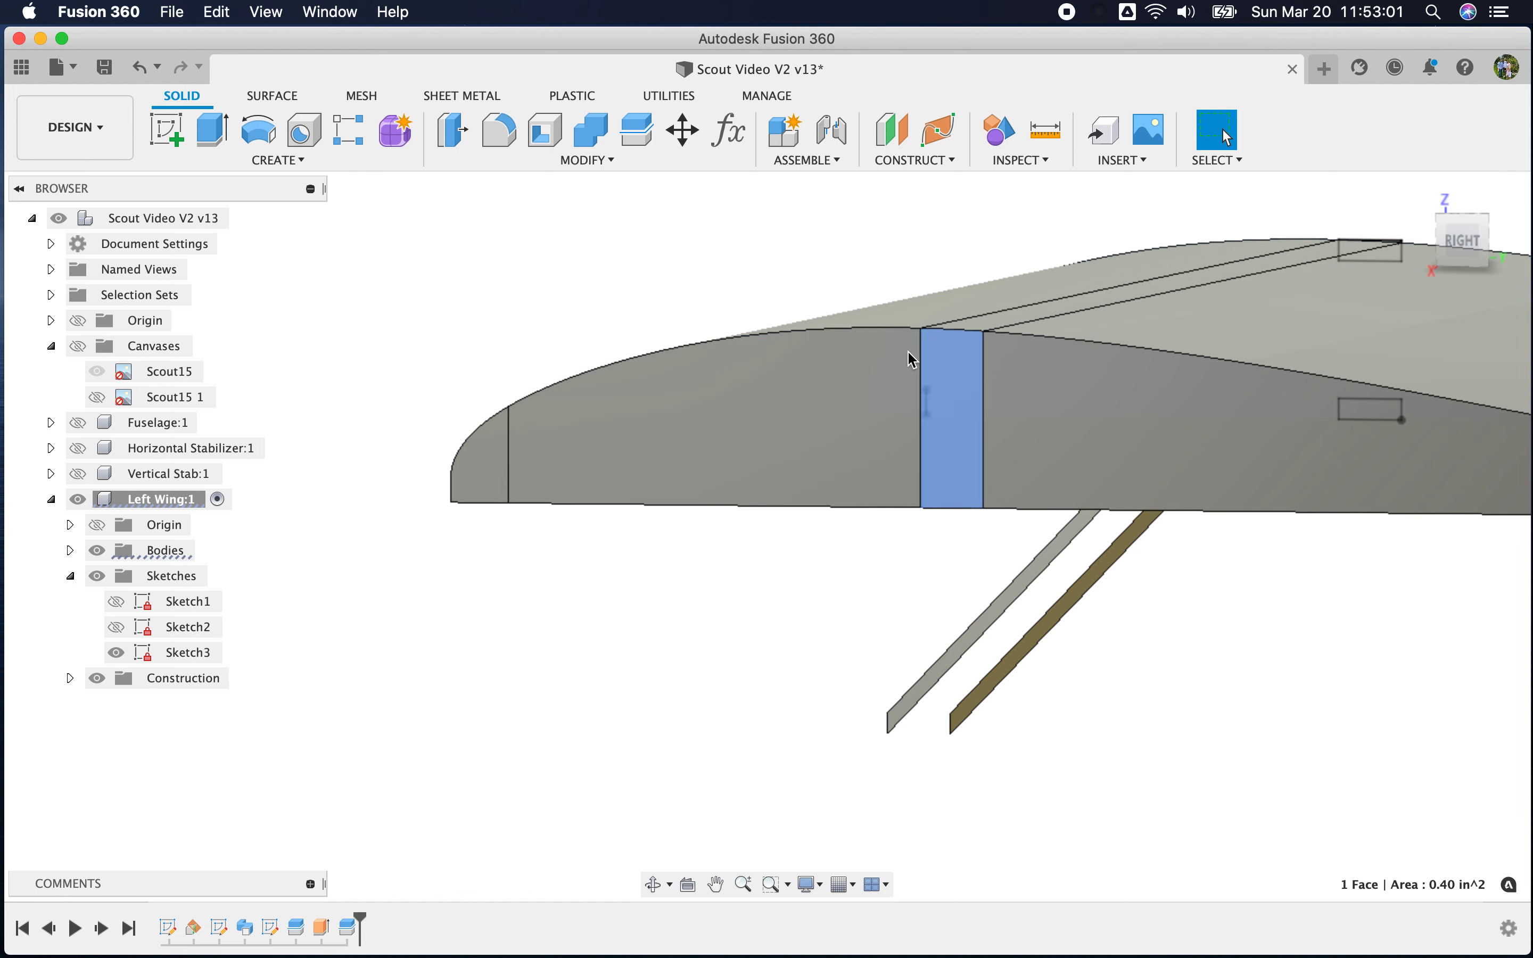
{"action": "left_click", "coordinate": [167, 130]}
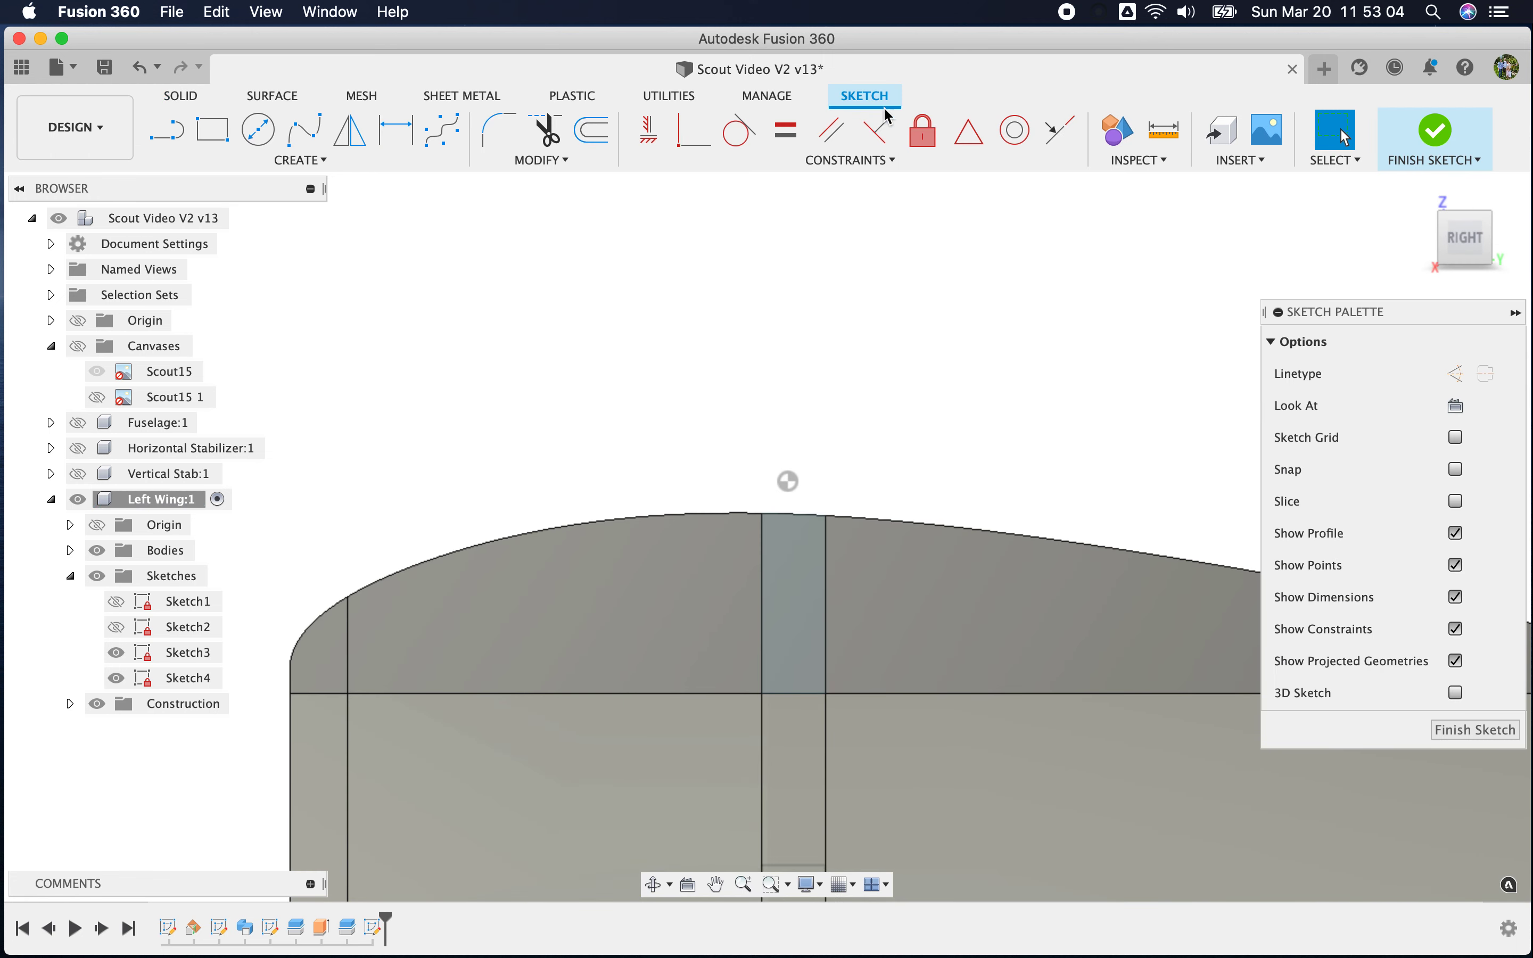
Offset the lower edge of the spar's end face by -0.125 in, up into the face
{"action": "left_click", "coordinate": [592, 130]}
{"action": "left_click", "coordinate": [793, 695]}
{"action": "left_click_drag", "start_coordinate": [792, 694], "coordinate": [794, 675]}
{"action": "type", "text": "-.125"}
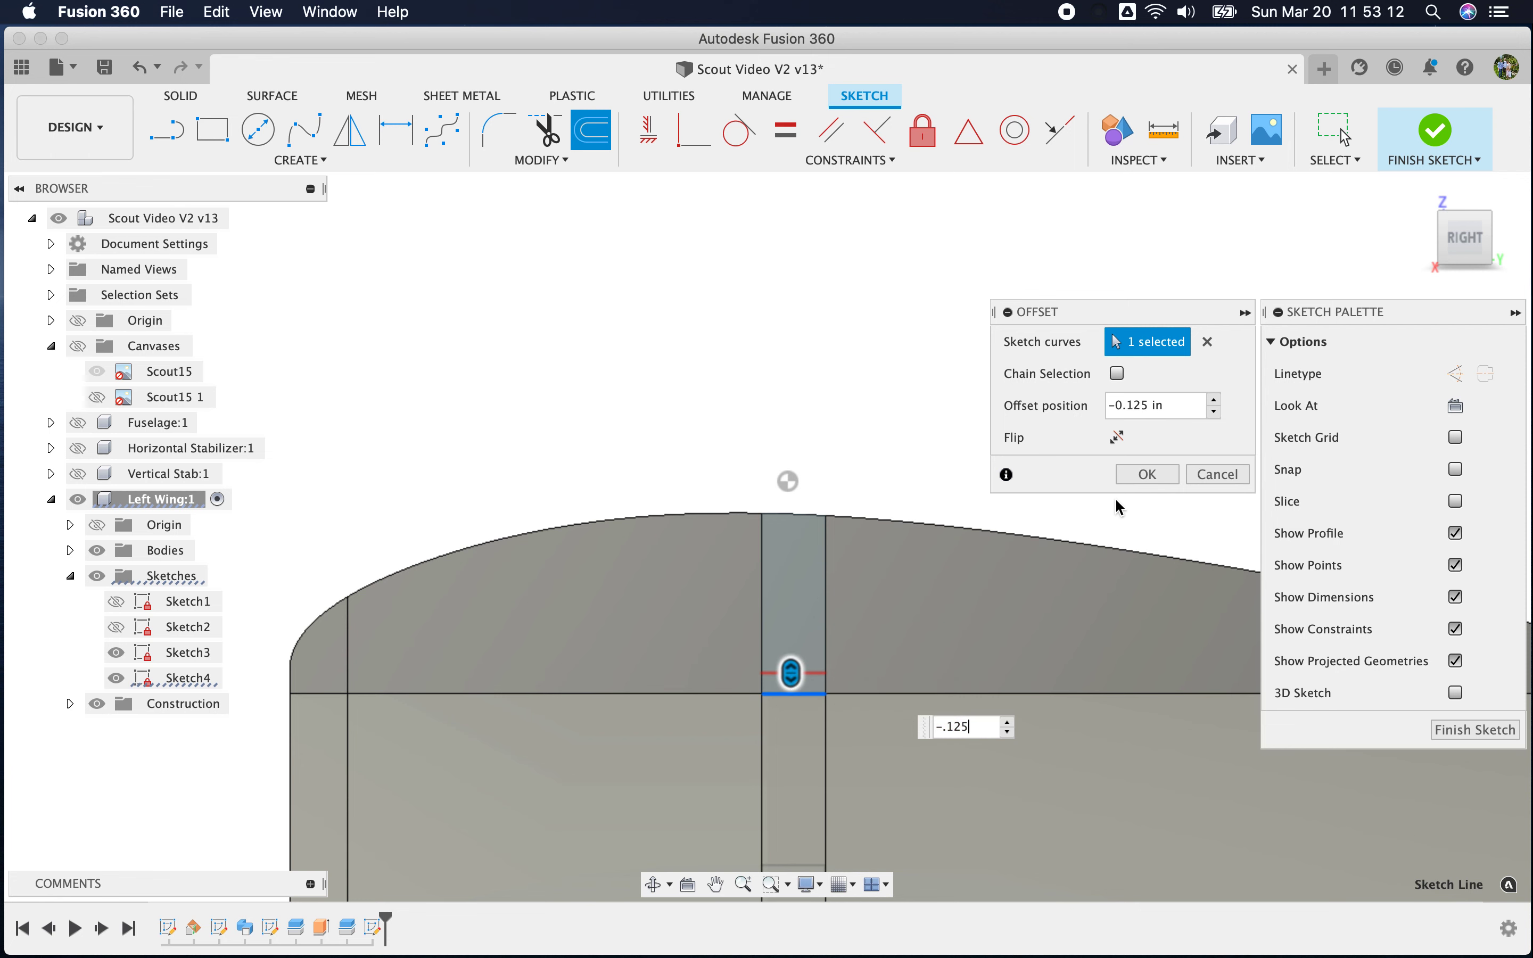
{"action": "left_click", "coordinate": [1133, 483]}
Draw a 3/8 by 0.125 in rectangle down from the spar end face's upper corner on the trailing-edge side, and finish the sketch
{"action": "middle_click_drag", "start_coordinate": [959, 399], "coordinate": [959, 418], "text": "shift"}
{"action": "scroll", "coordinate": [813, 521], "scroll_direction": "up", "scroll_amount": 5}
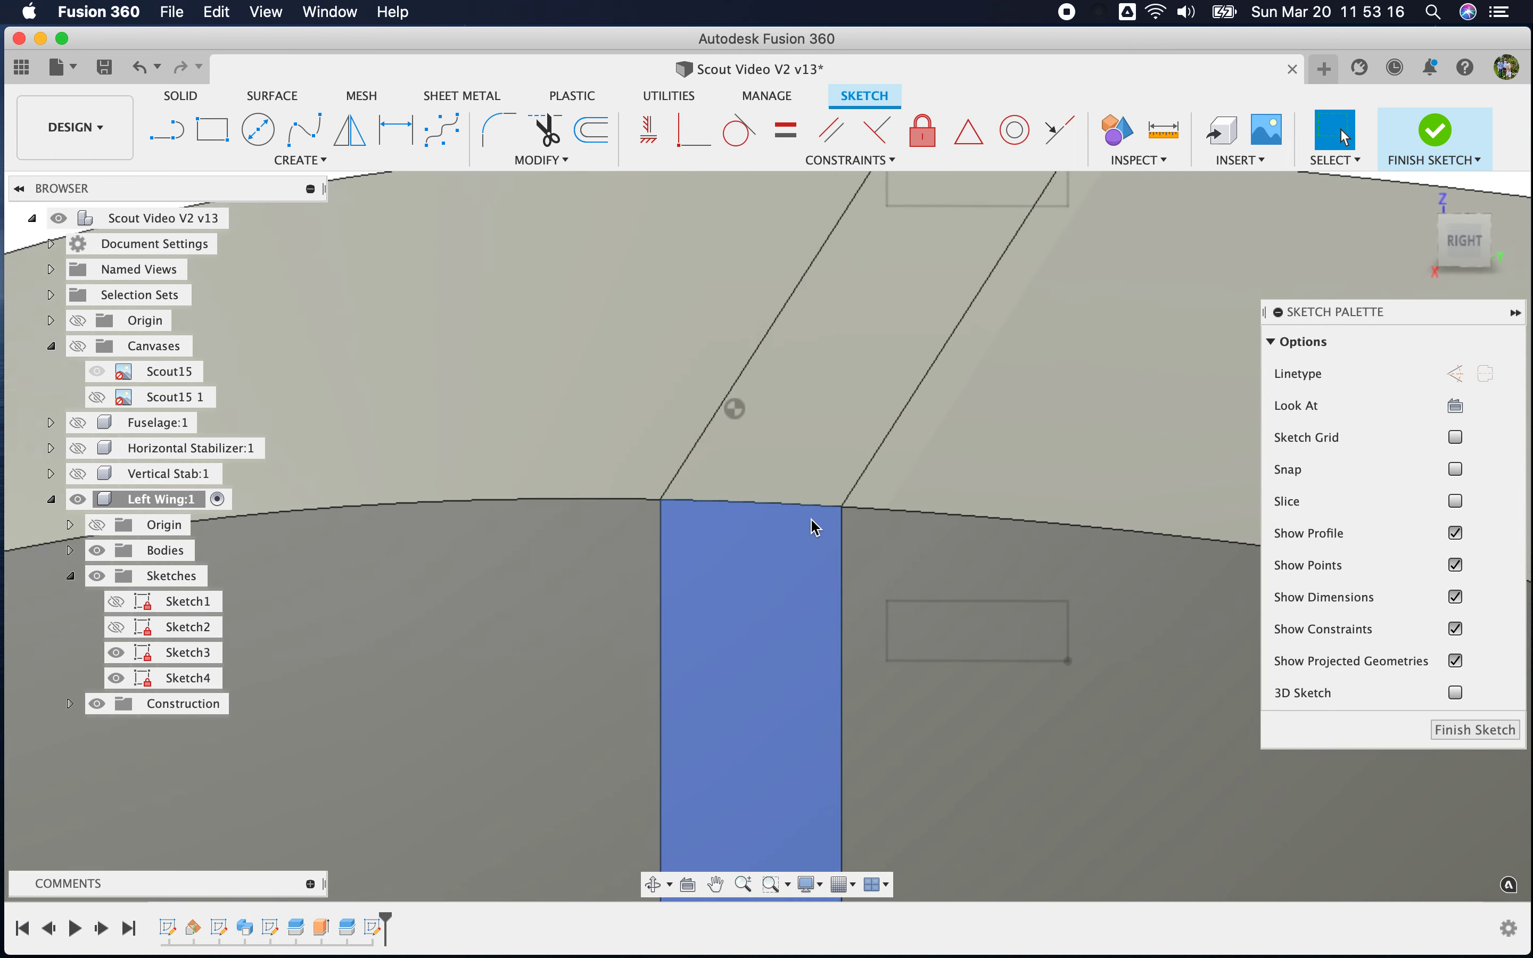
{"action": "left_click", "coordinate": [213, 129]}
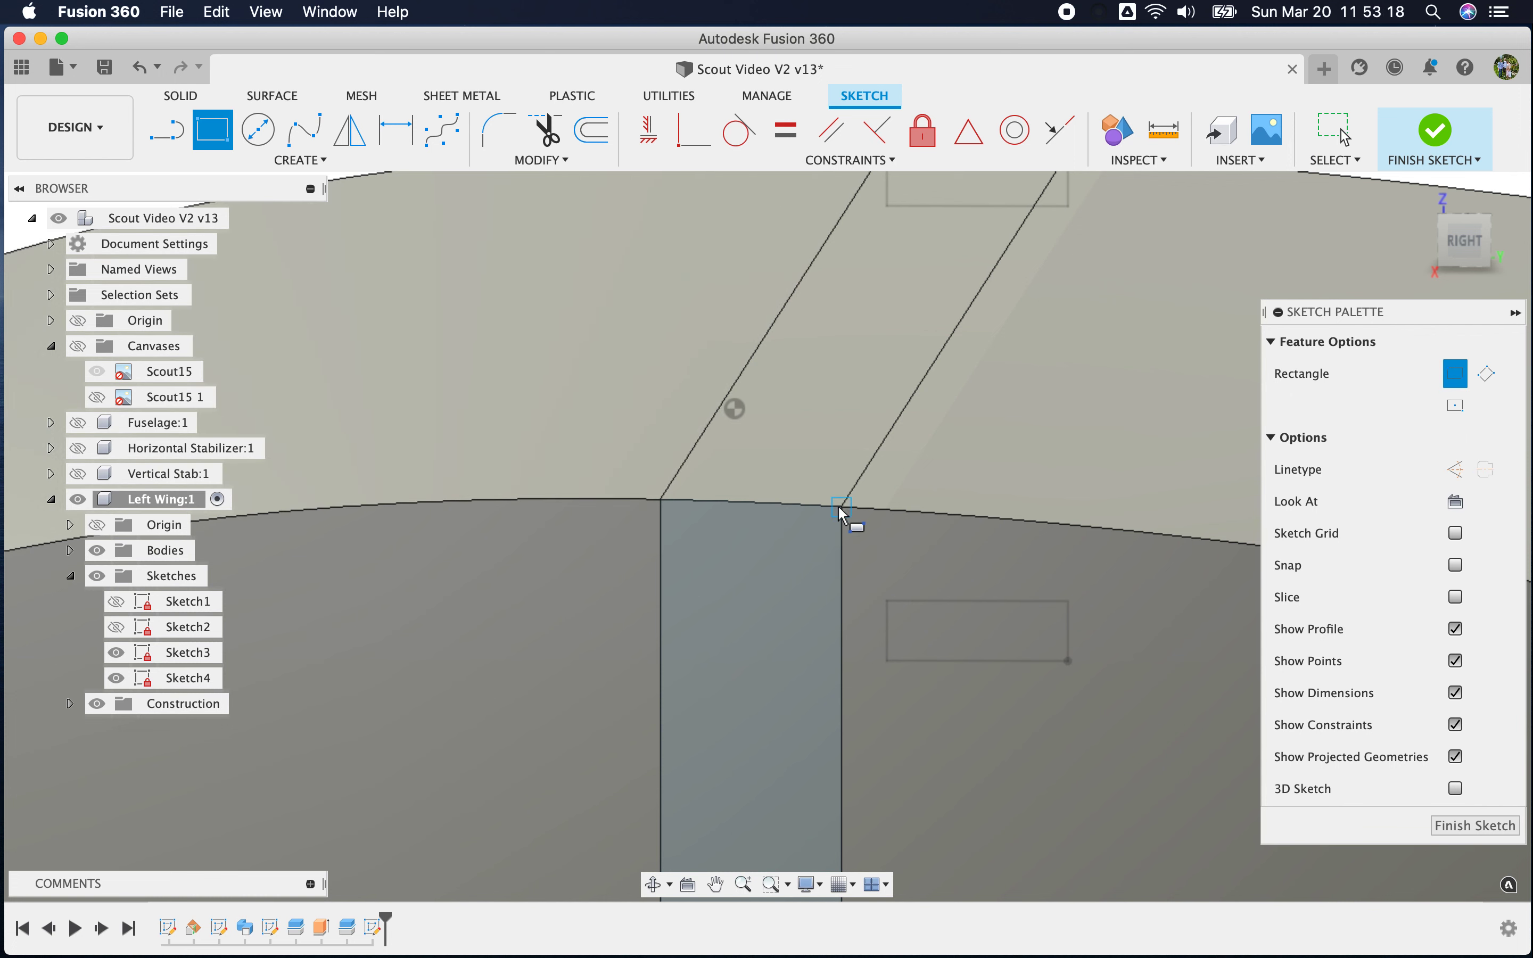
{"action": "left_click", "coordinate": [840, 506]}
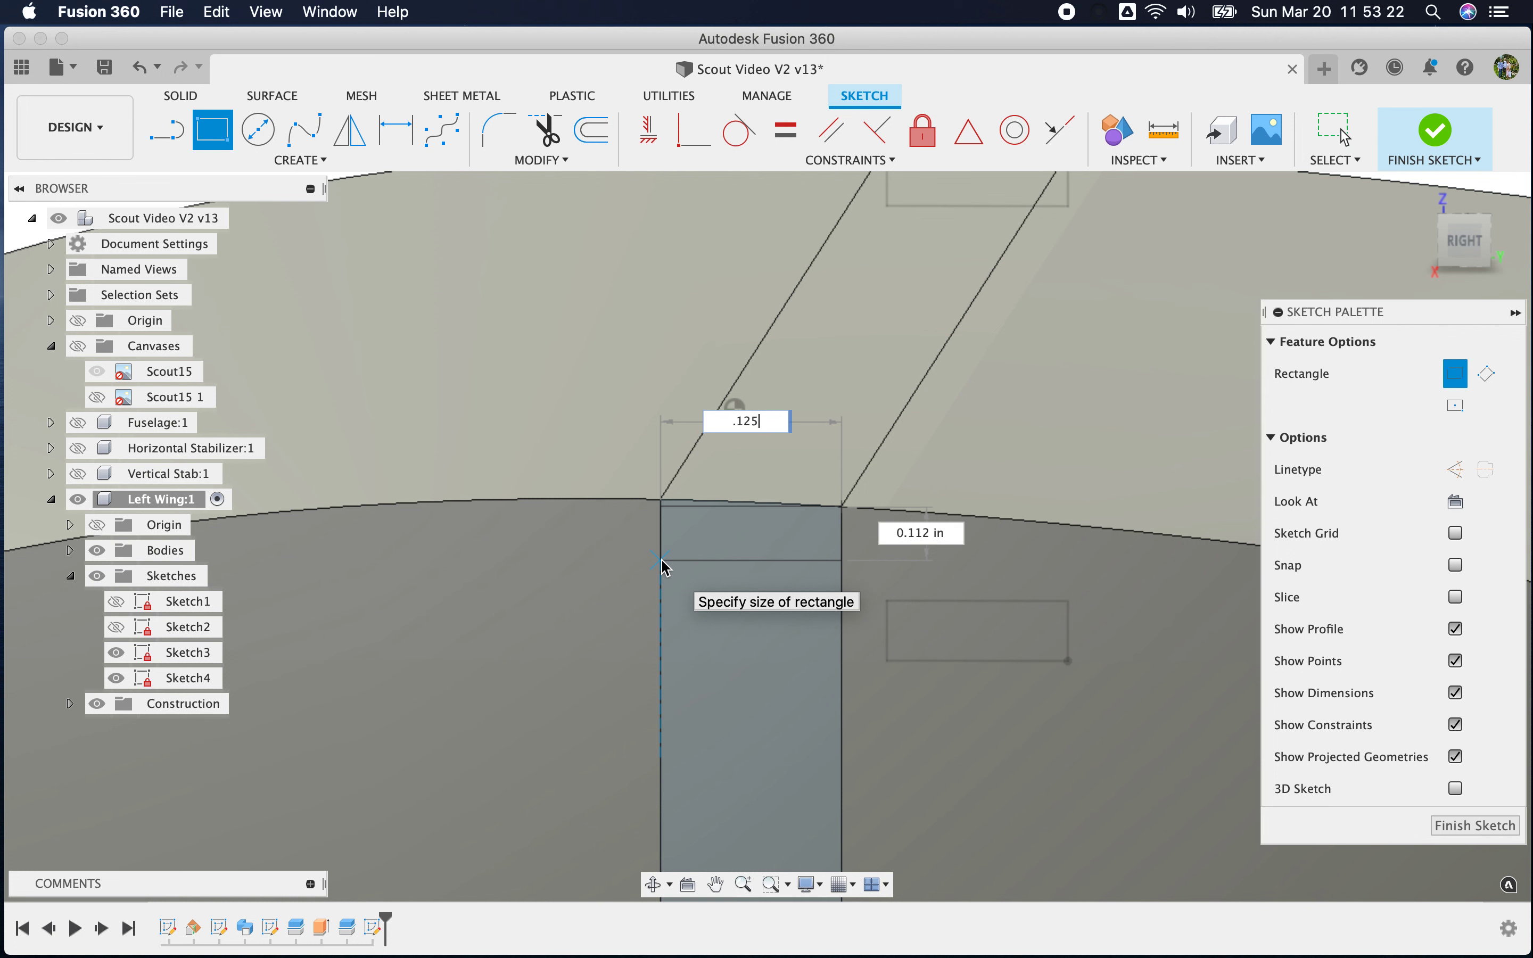
{"action": "key", "text": "Tab"}
{"action": "key", "text": "BackSpace"}
{"action": "key", "text": "BackSpace"}
{"action": "key", "text": "BackSpace"}
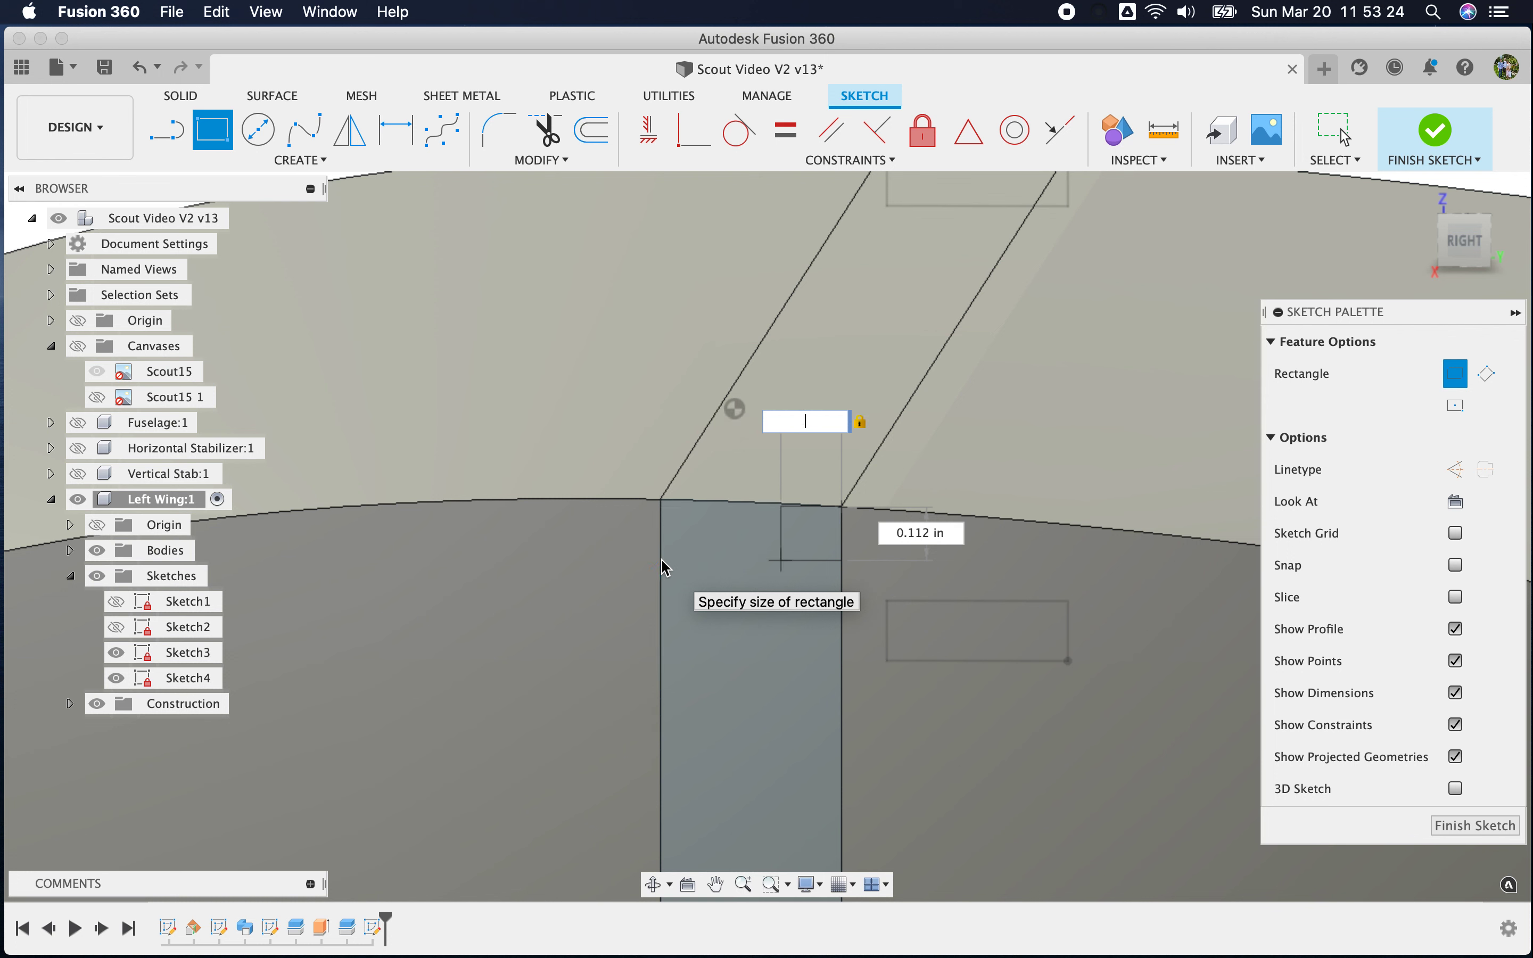
{"action": "type", "text": "3/8"}
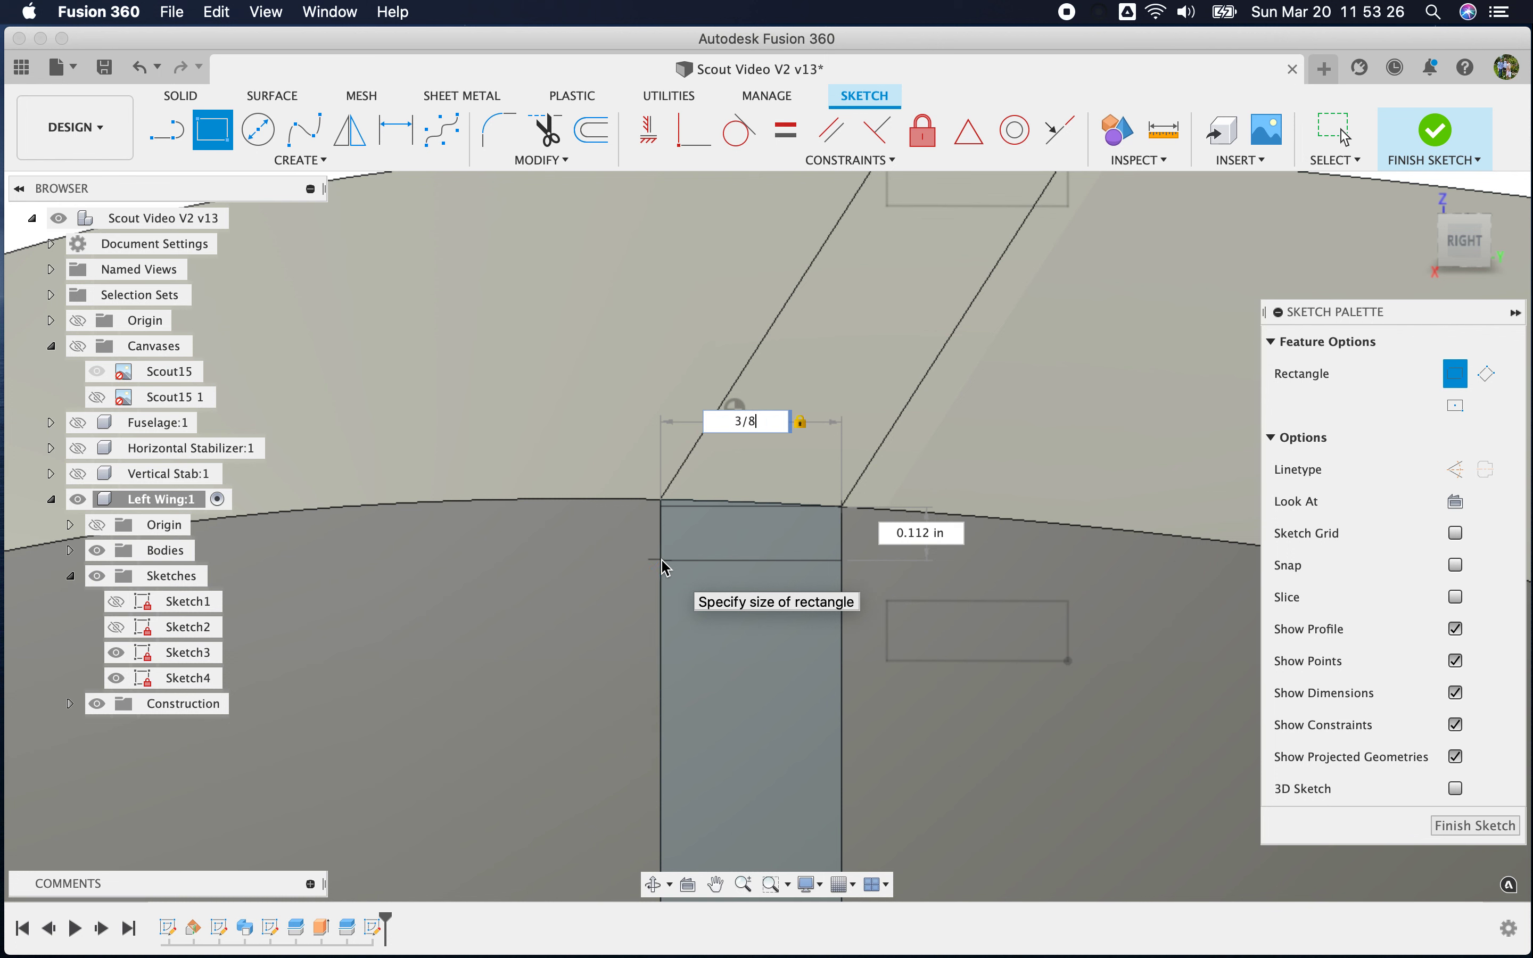
{"action": "key", "text": "Tab"}
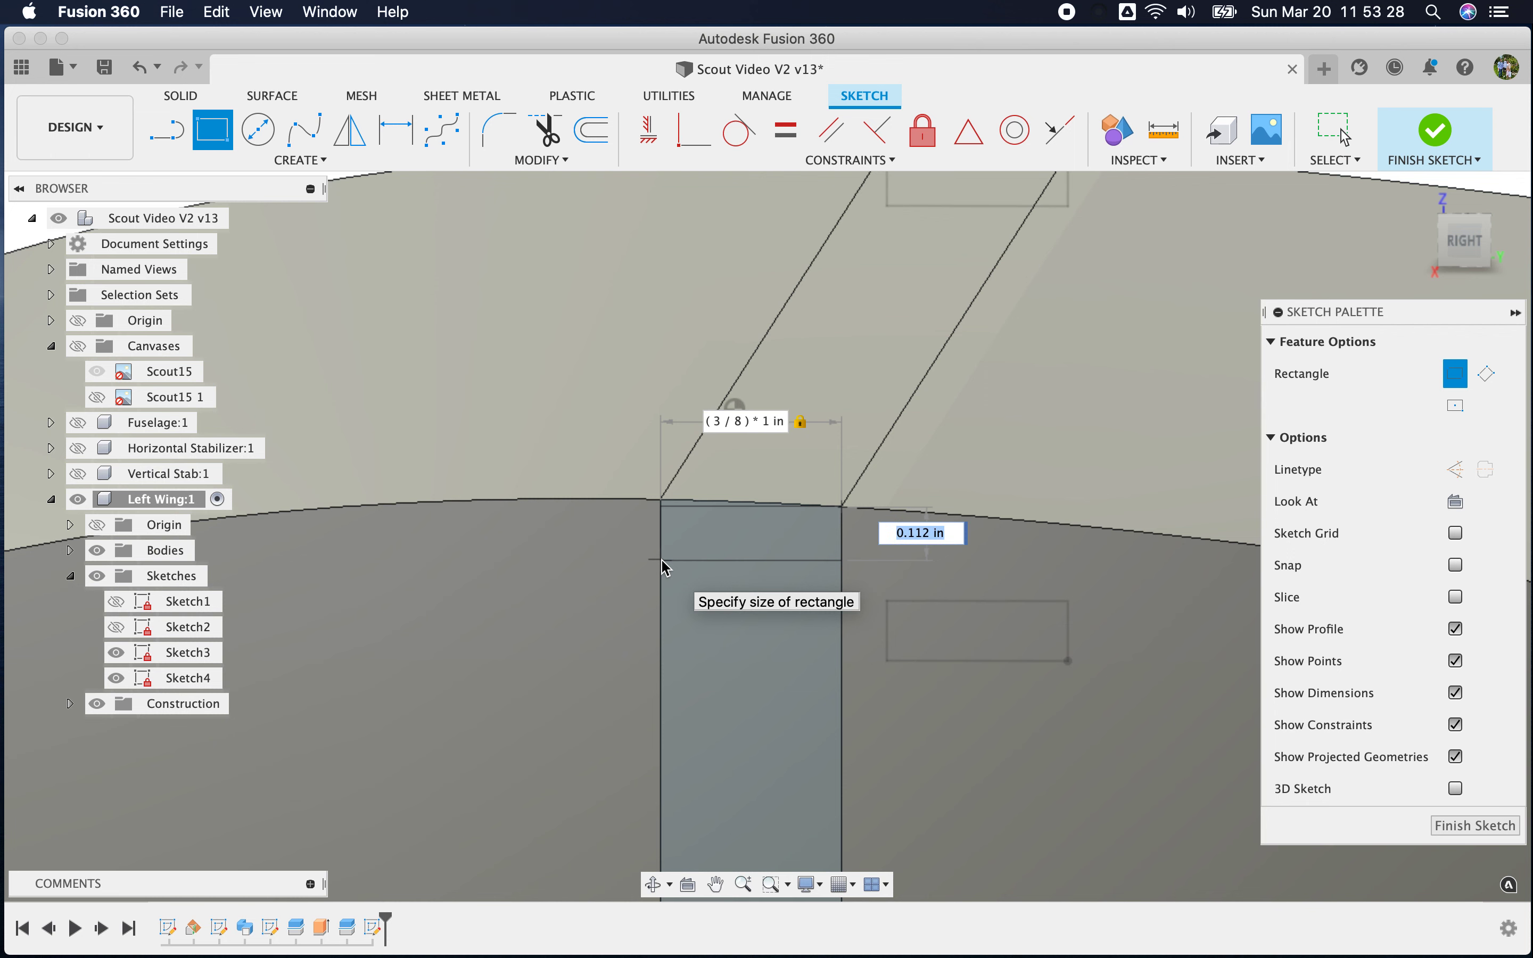
{"action": "type", "text": ".125"}
{"action": "key", "text": "Return"}
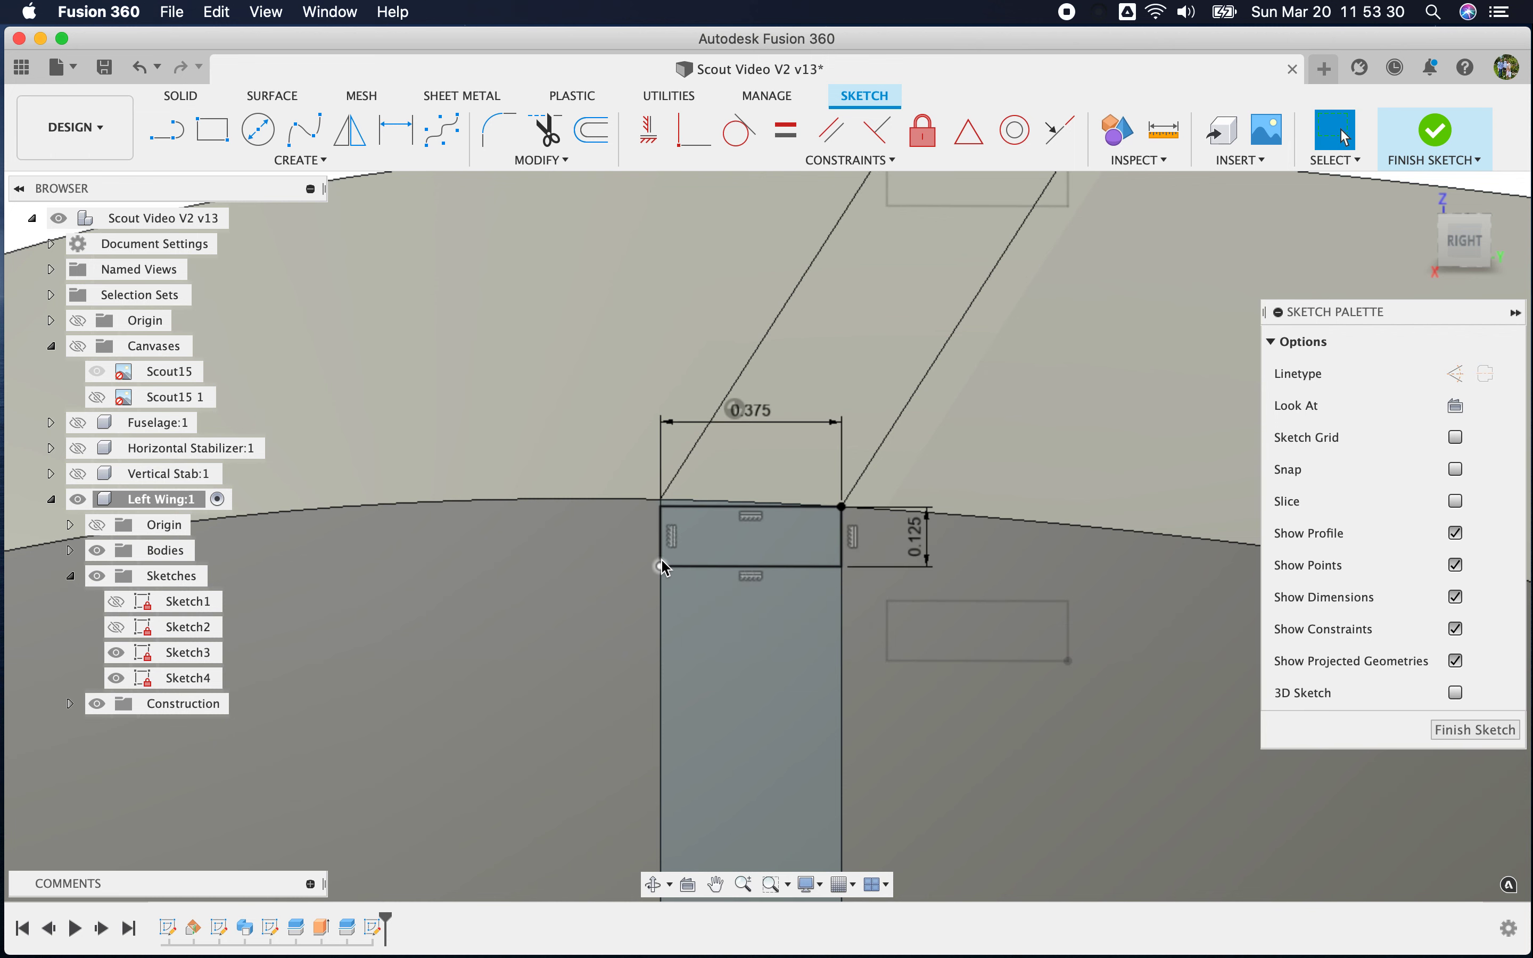
{"action": "scroll", "coordinate": [719, 525], "scroll_direction": "down", "scroll_amount": 5}
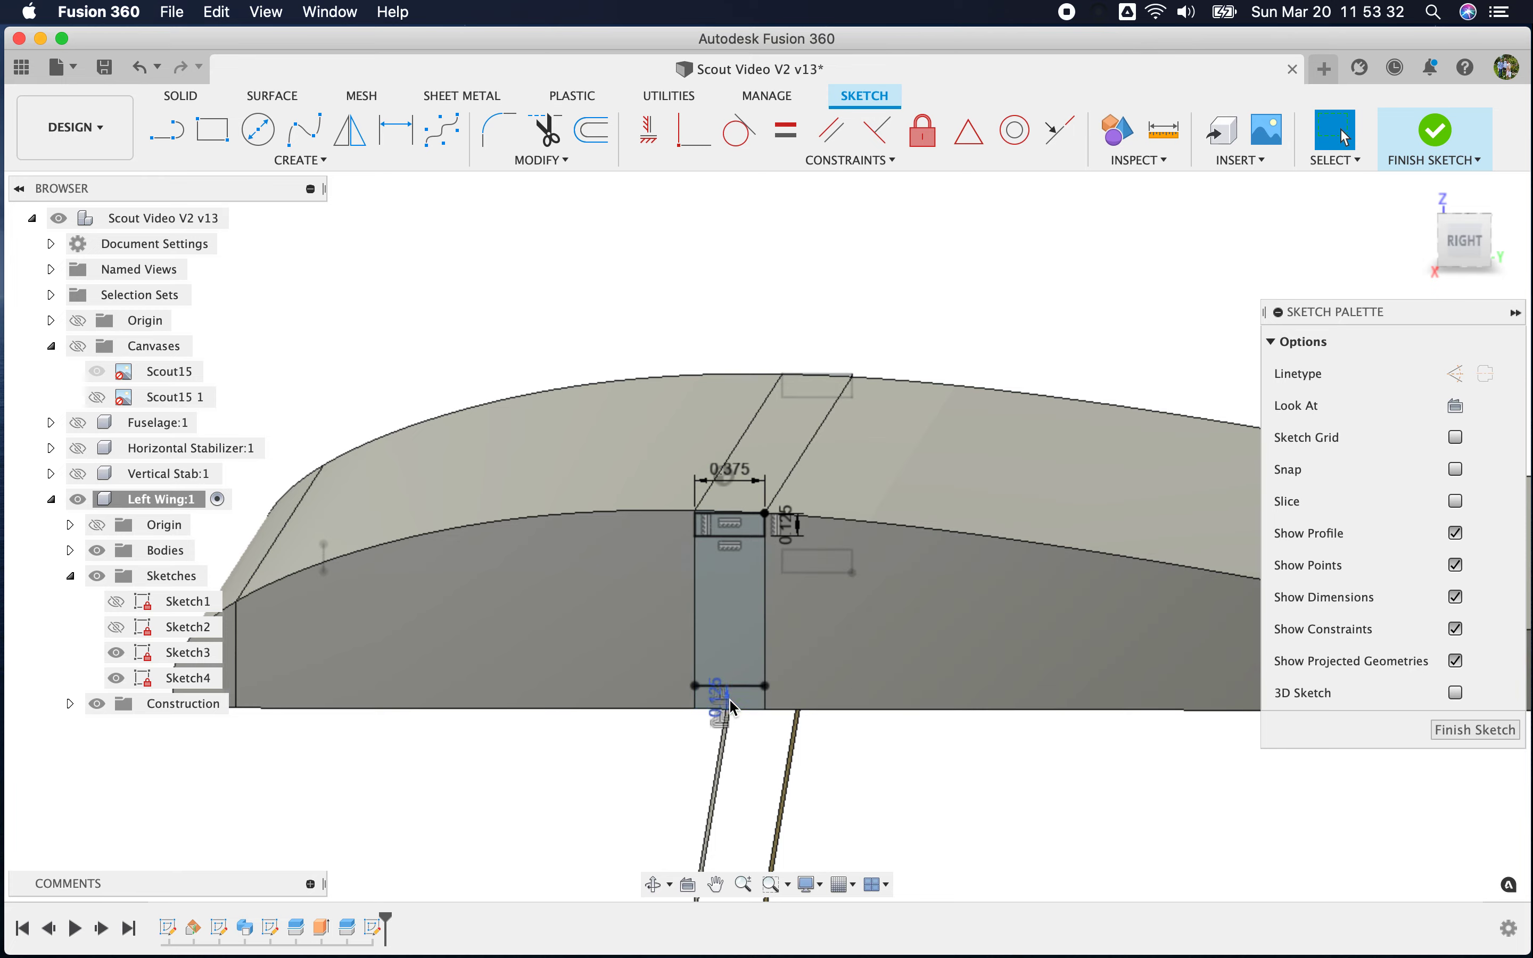
{"action": "middle_click_drag", "start_coordinate": [924, 805], "coordinate": [581, 779], "text": "shift"}
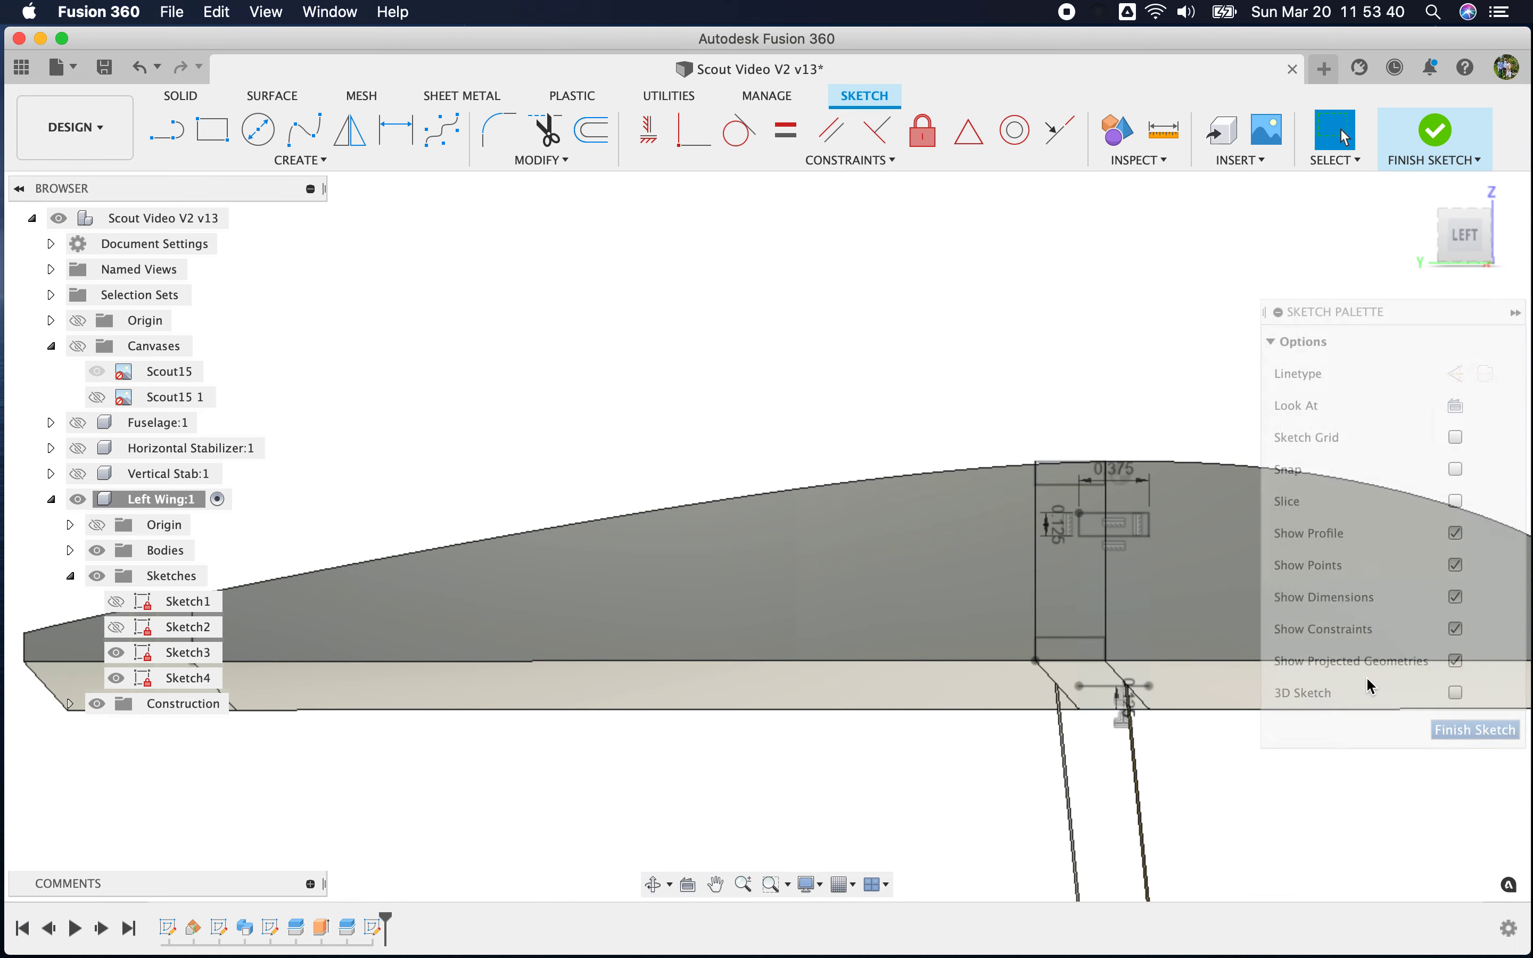
{"action": "left_click", "coordinate": [1475, 729]}
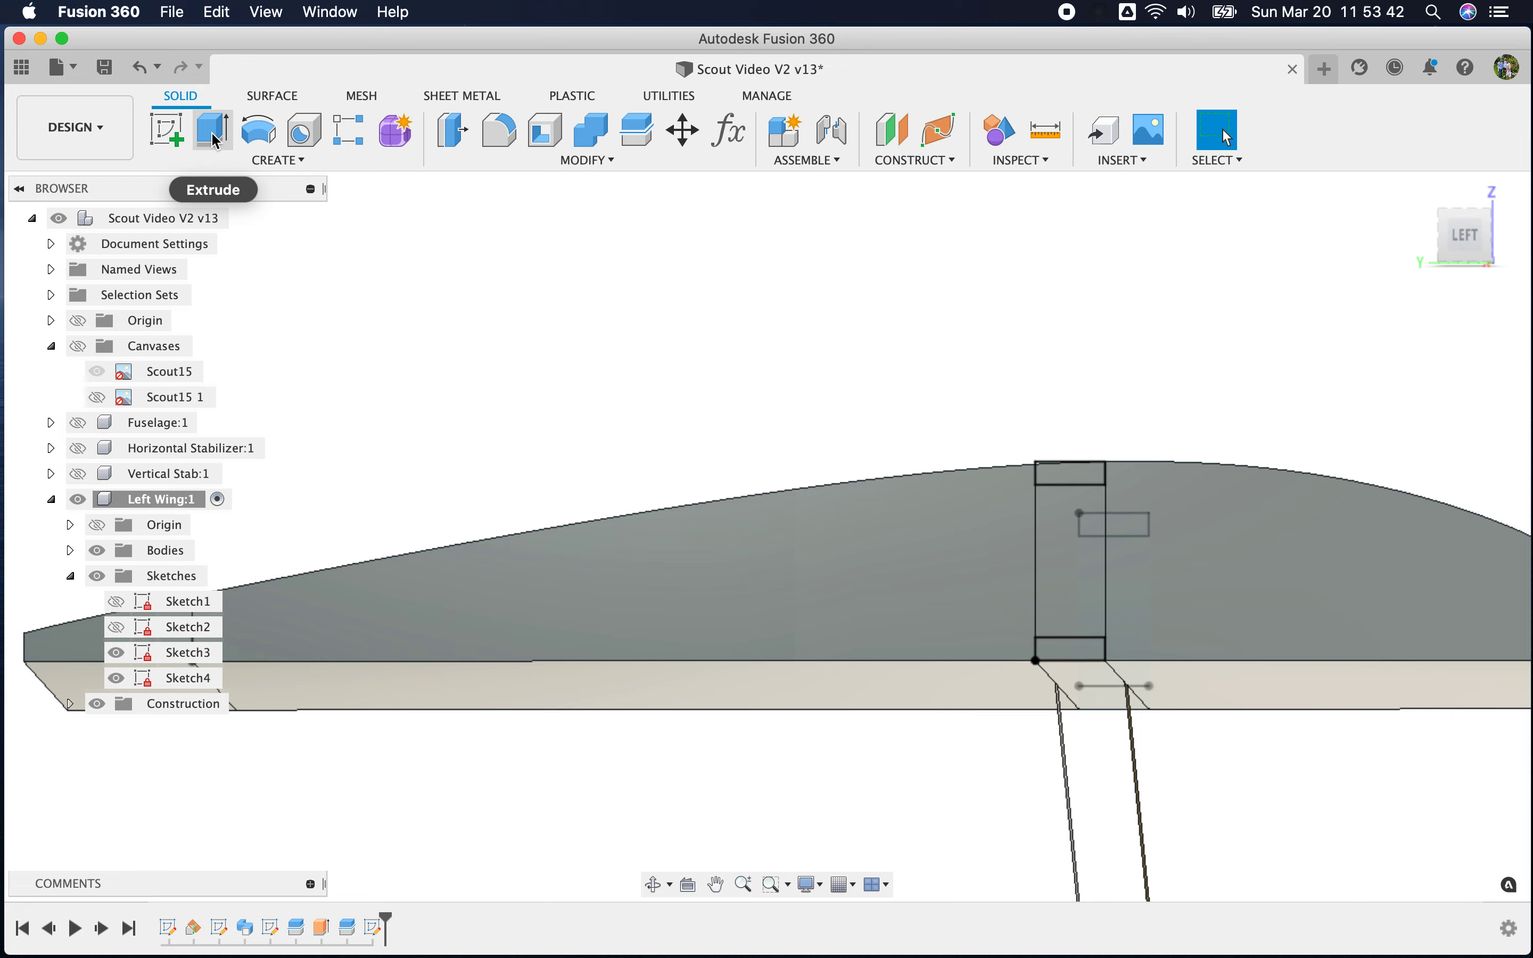
{"action": "left_click", "coordinate": [277, 160]}
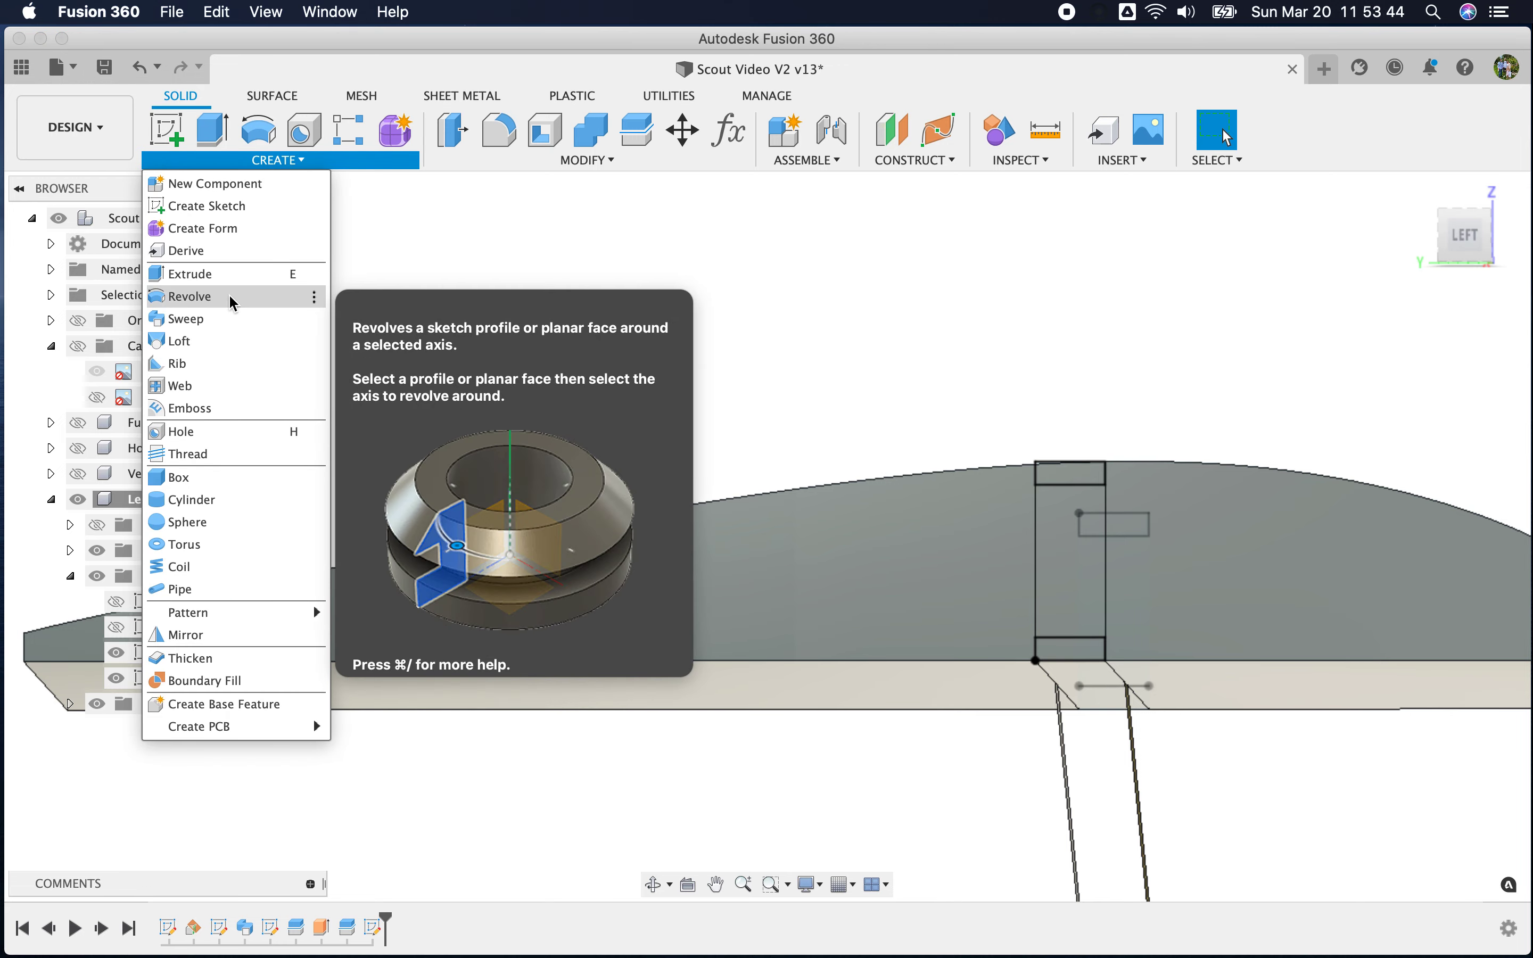
{"action": "left_click", "coordinate": [202, 341]}
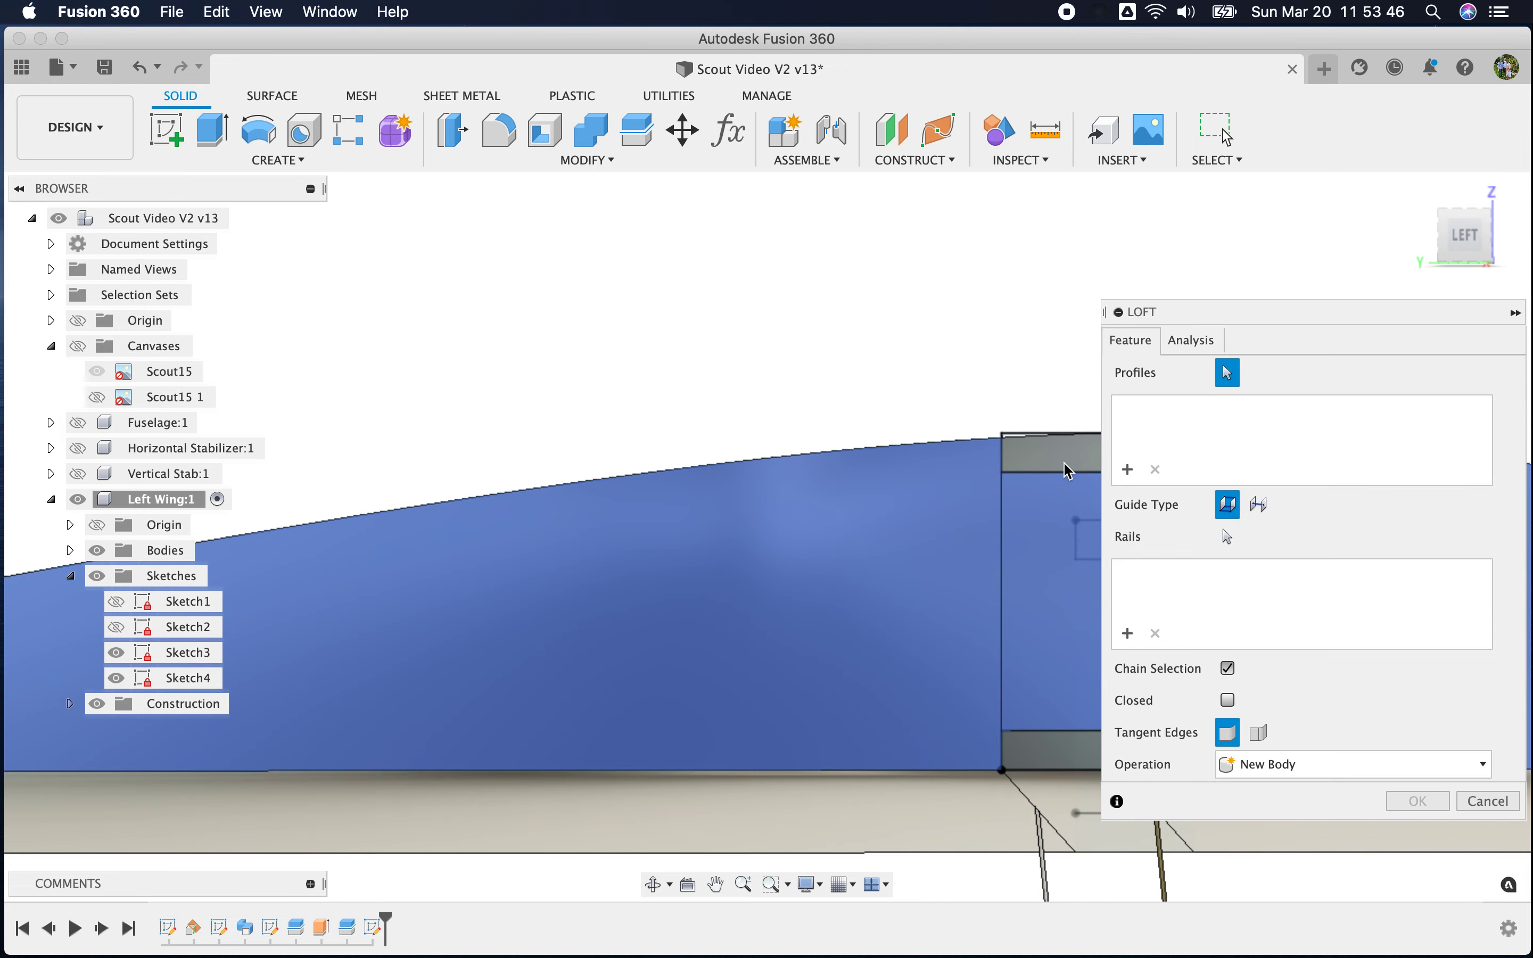
{"action": "left_click", "coordinate": [1051, 449]}
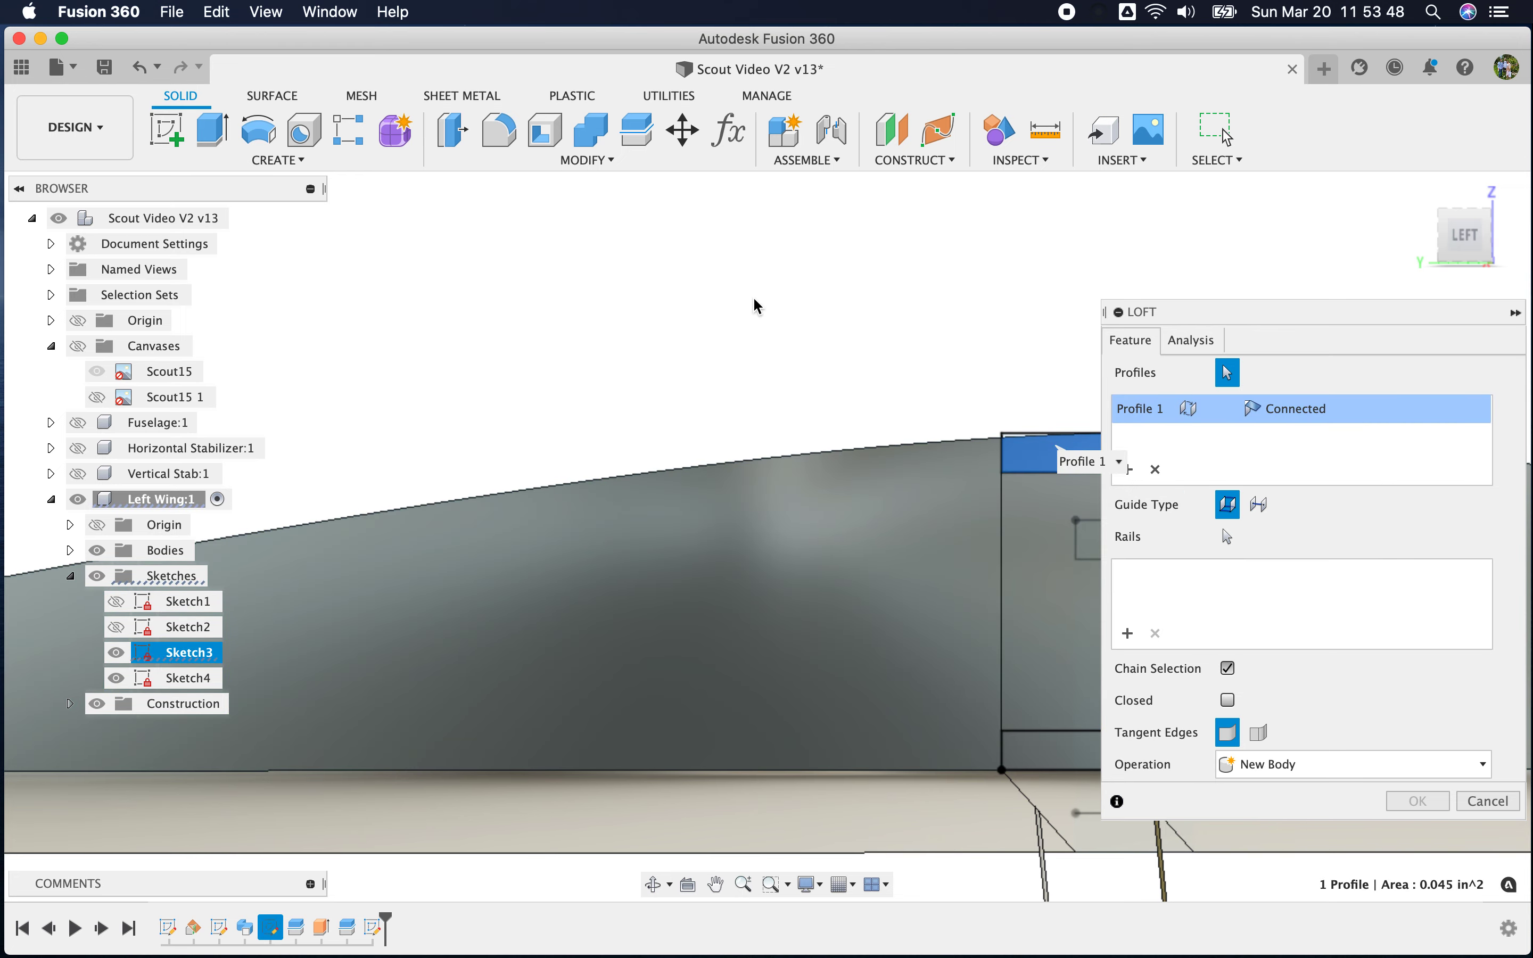
{"action": "middle_click_drag", "start_coordinate": [810, 322], "coordinate": [475, 335], "text": "shift"}
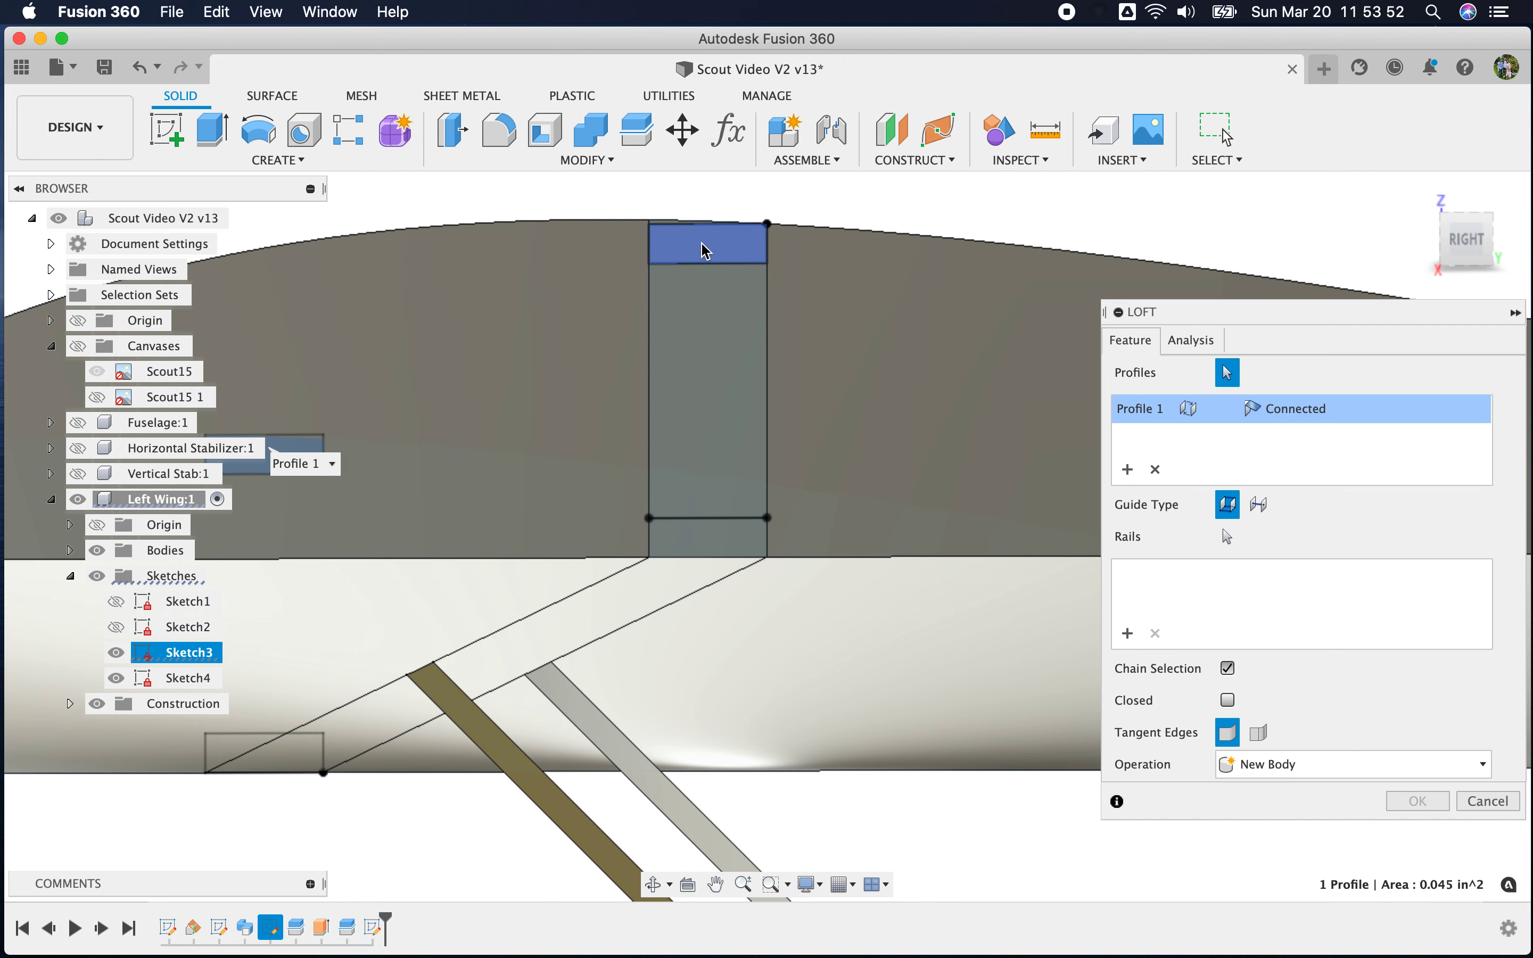
{"action": "left_click", "coordinate": [703, 253]}
{"action": "scroll", "coordinate": [792, 537], "scroll_direction": "down", "scroll_amount": 3}
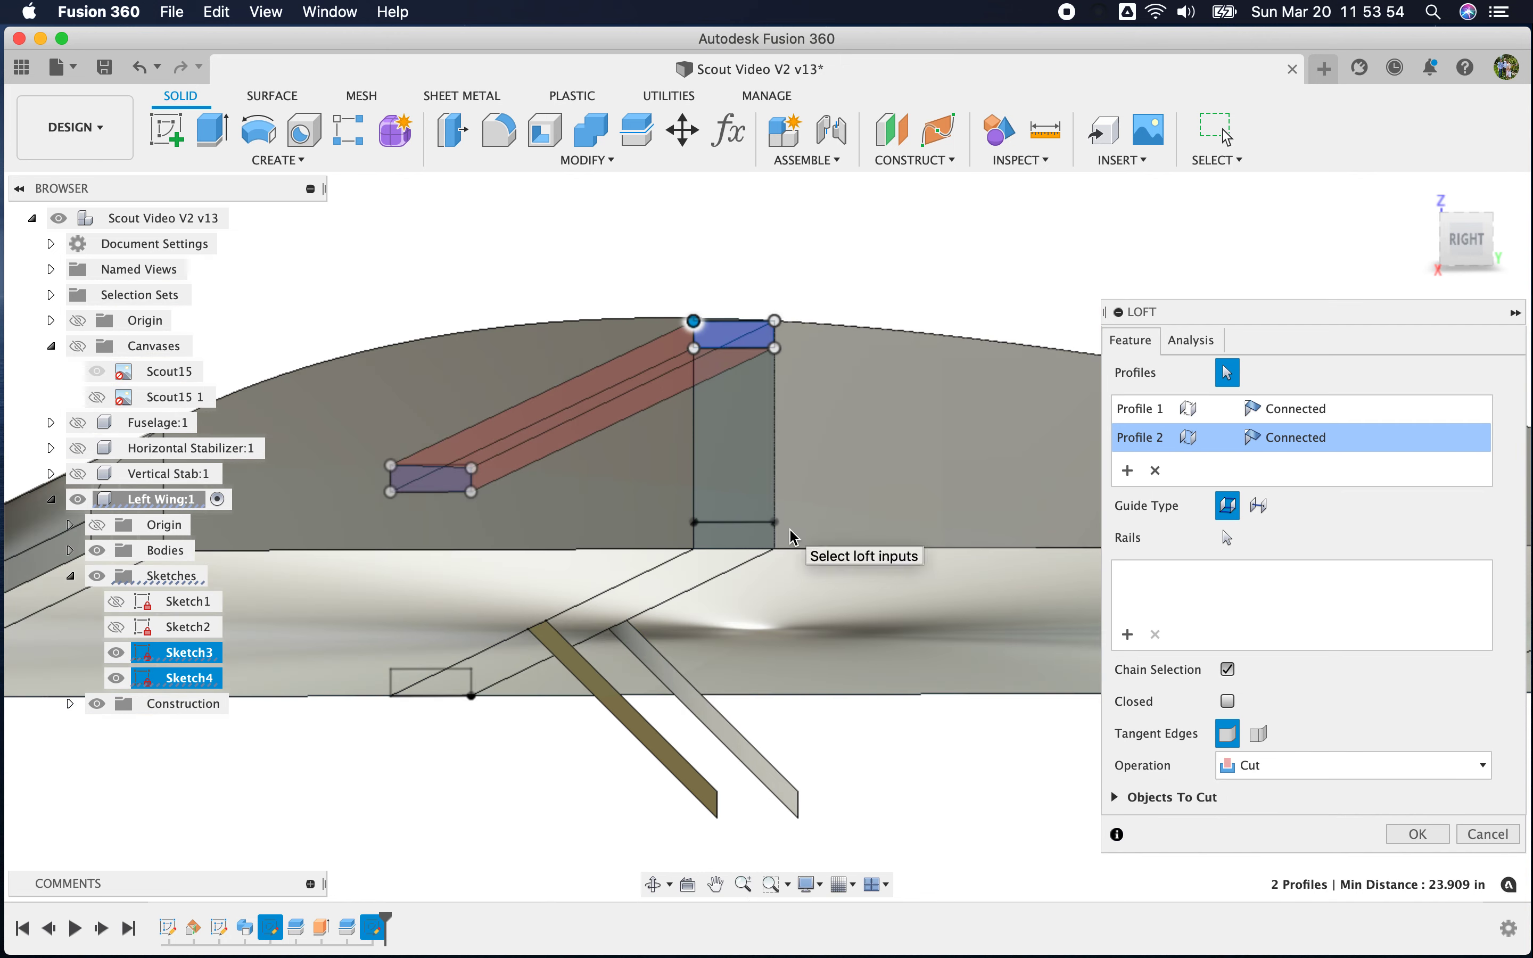
{"action": "middle_click_drag", "start_coordinate": [793, 369], "coordinate": [687, 622], "text": "shift"}
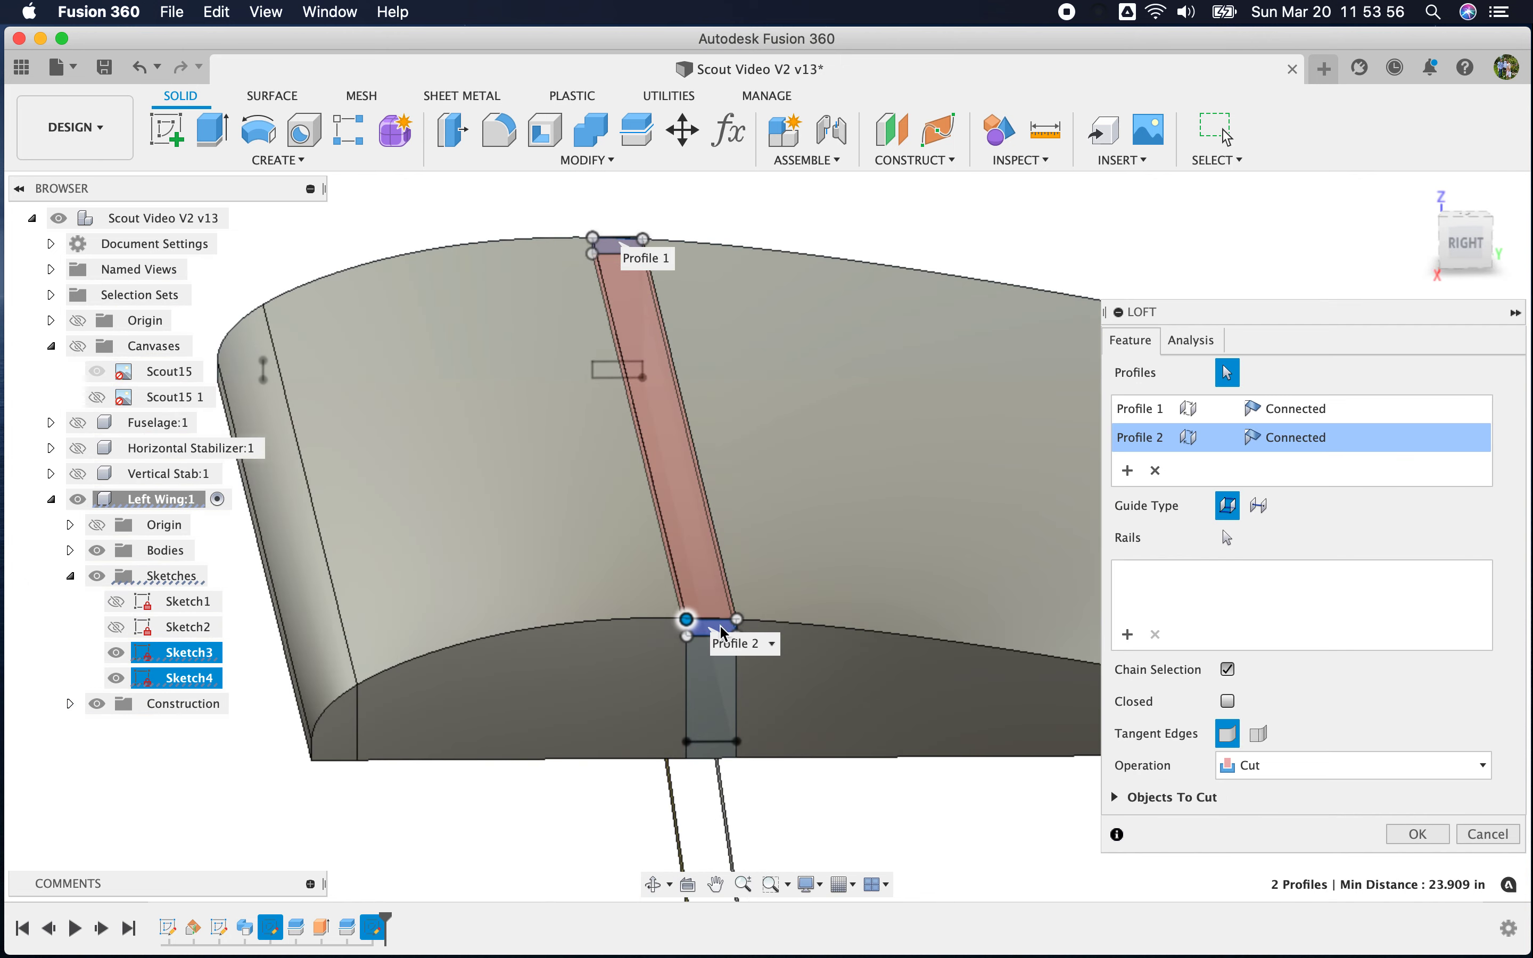
{"action": "scroll", "coordinate": [723, 631], "scroll_direction": "up", "scroll_amount": 5}
{"action": "middle_click_drag", "start_coordinate": [663, 615], "coordinate": [695, 653], "text": "shift"}
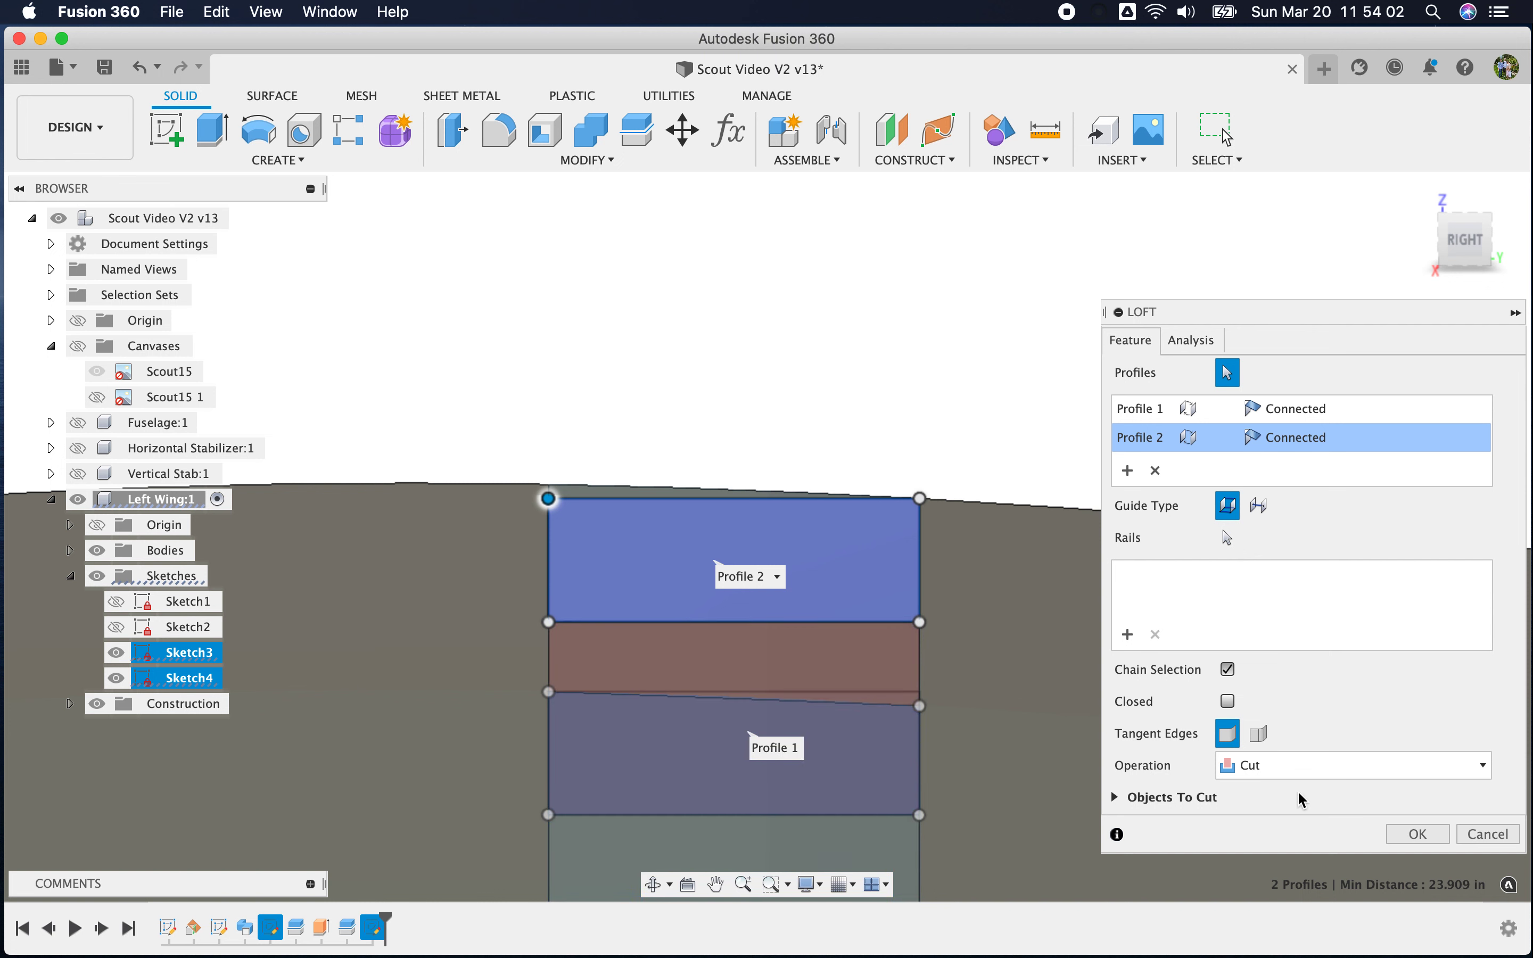
{"action": "left_click", "coordinate": [1495, 844]}
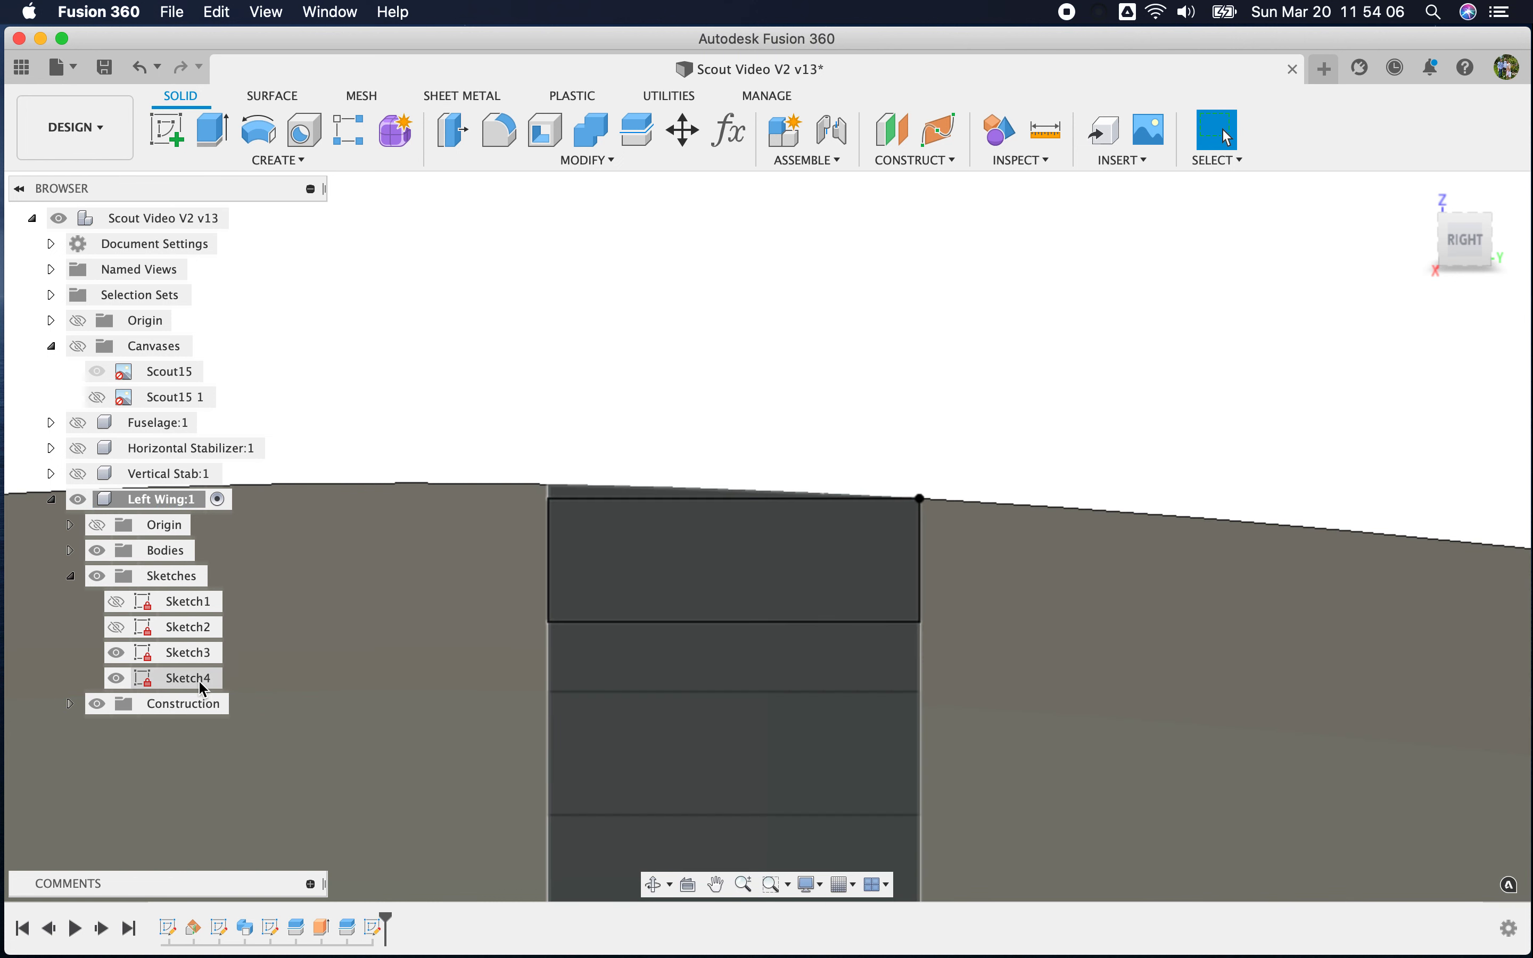
Return to editing the spar end-face sketch and undo the upper rectangle drawn from the trailing-edge corner
{"action": "left_click", "coordinate": [146, 66]}
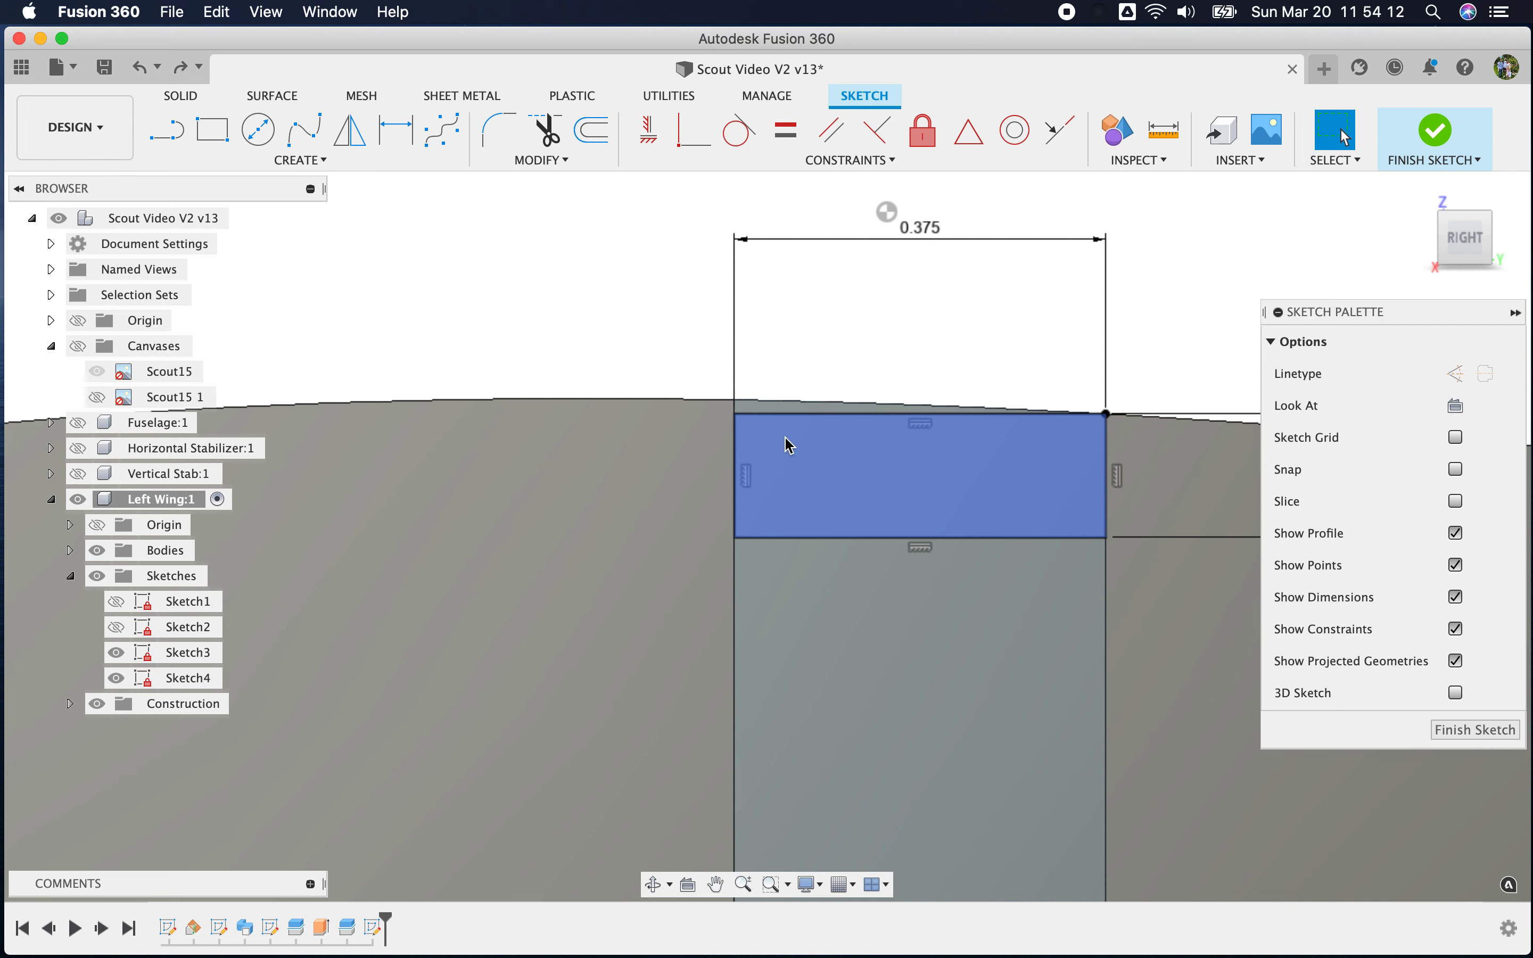
{"action": "left_click", "coordinate": [759, 416]}
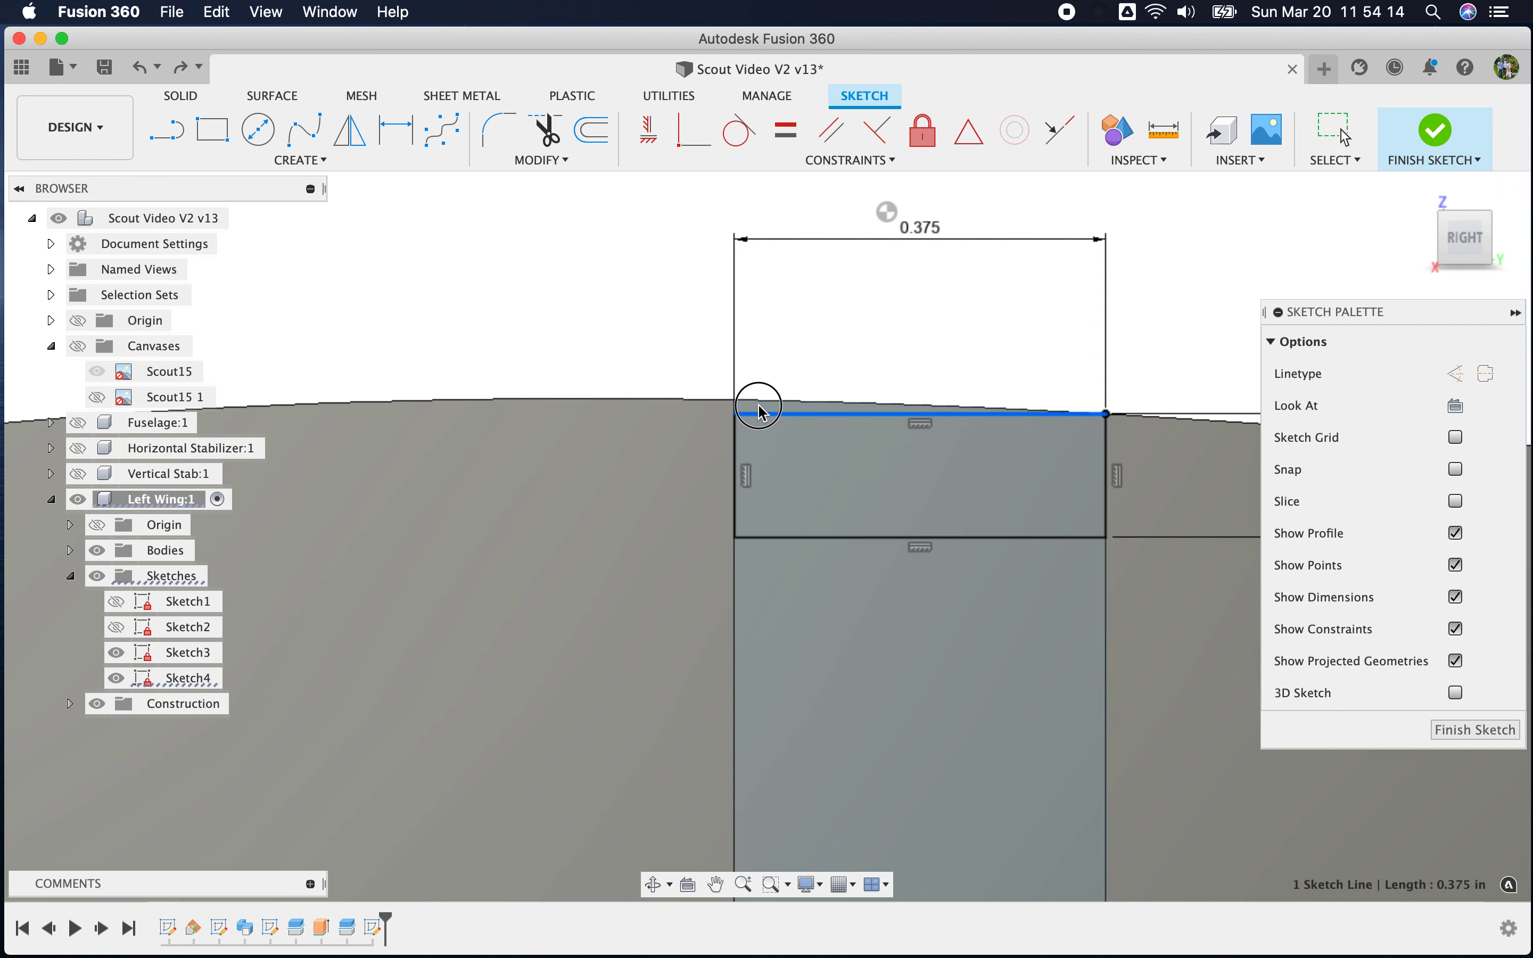
{"action": "left_click", "coordinate": [139, 68]}
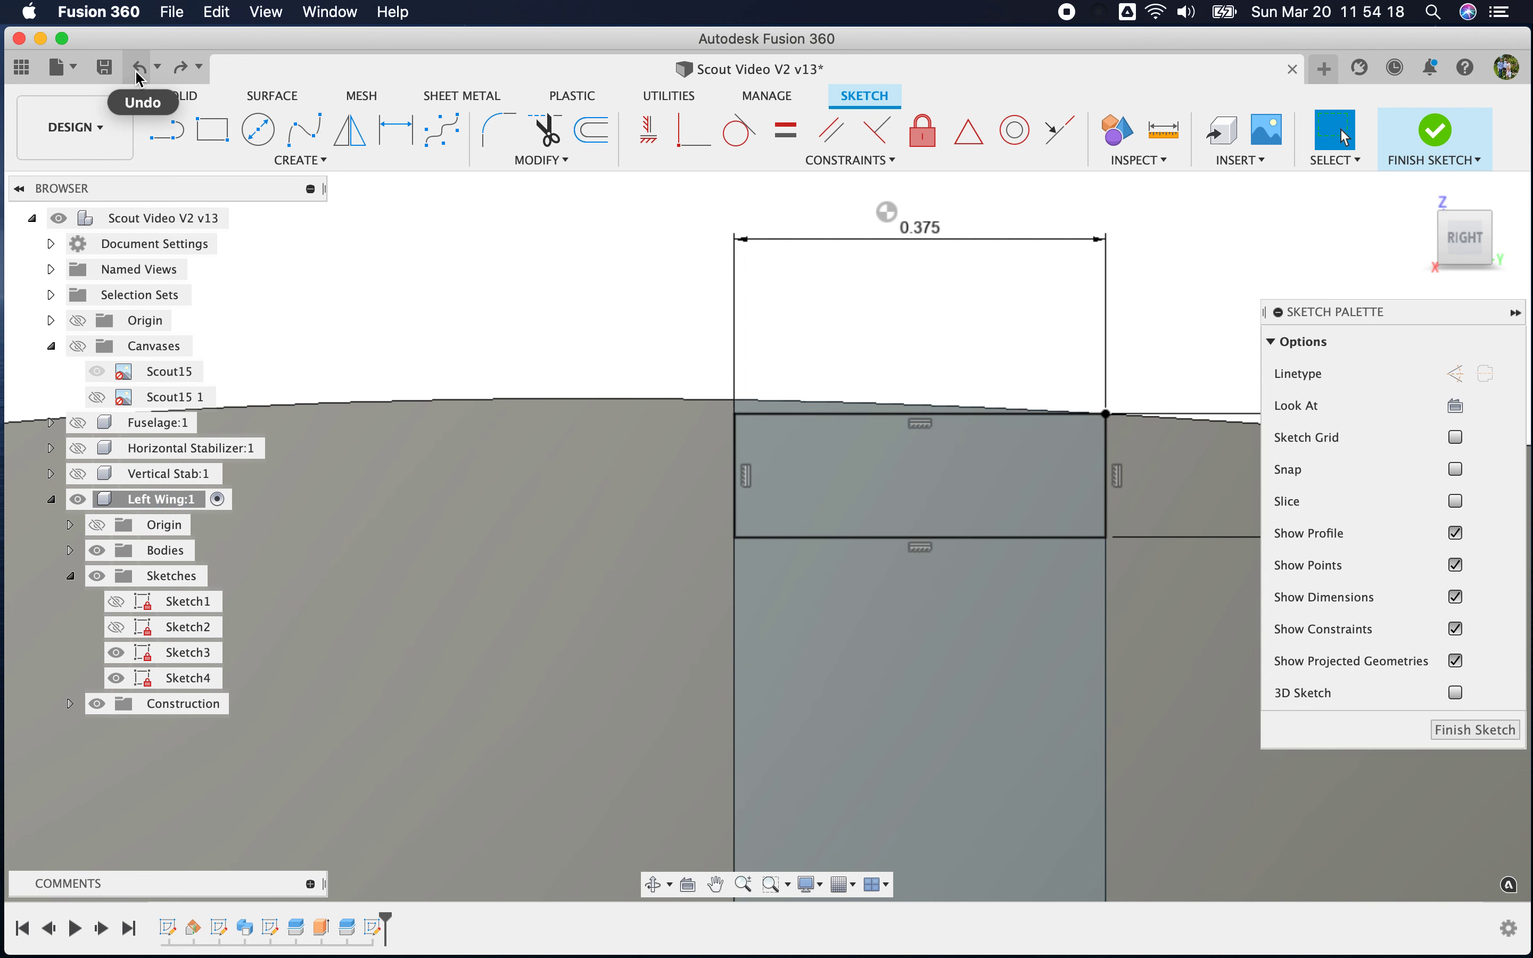
{"action": "left_click", "coordinate": [138, 70]}
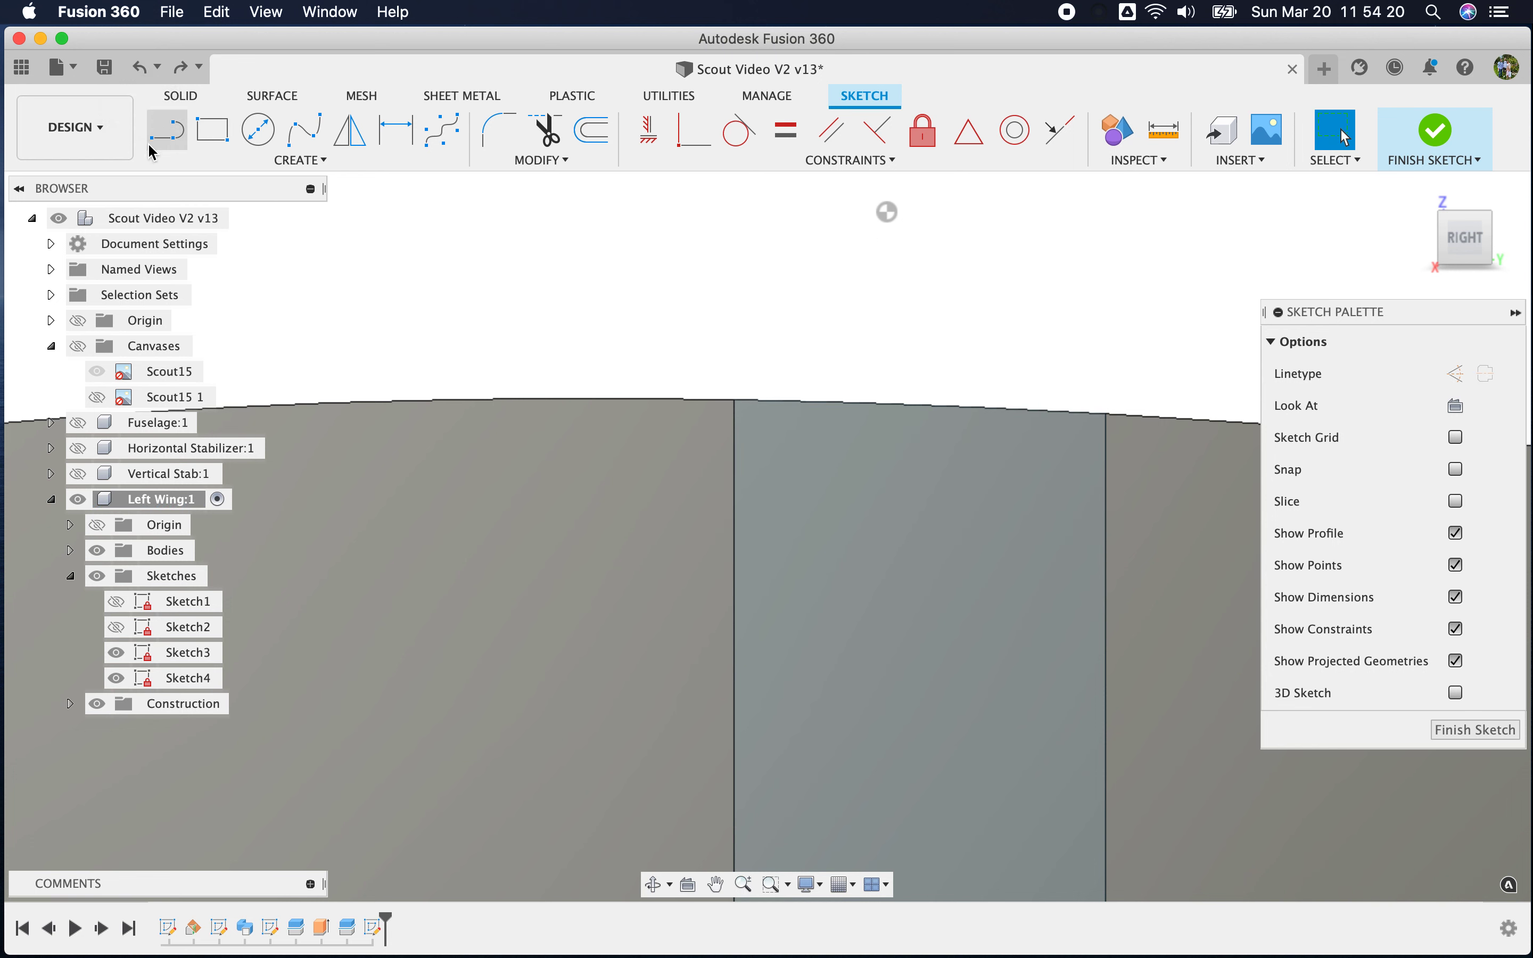
Draw a 0.375 by 0.125 in rectangle down from the spar end face's upper corner on the leading-edge side, and finish the sketch
{"action": "key", "text": "r"}
{"action": "left_click", "coordinate": [734, 400]}
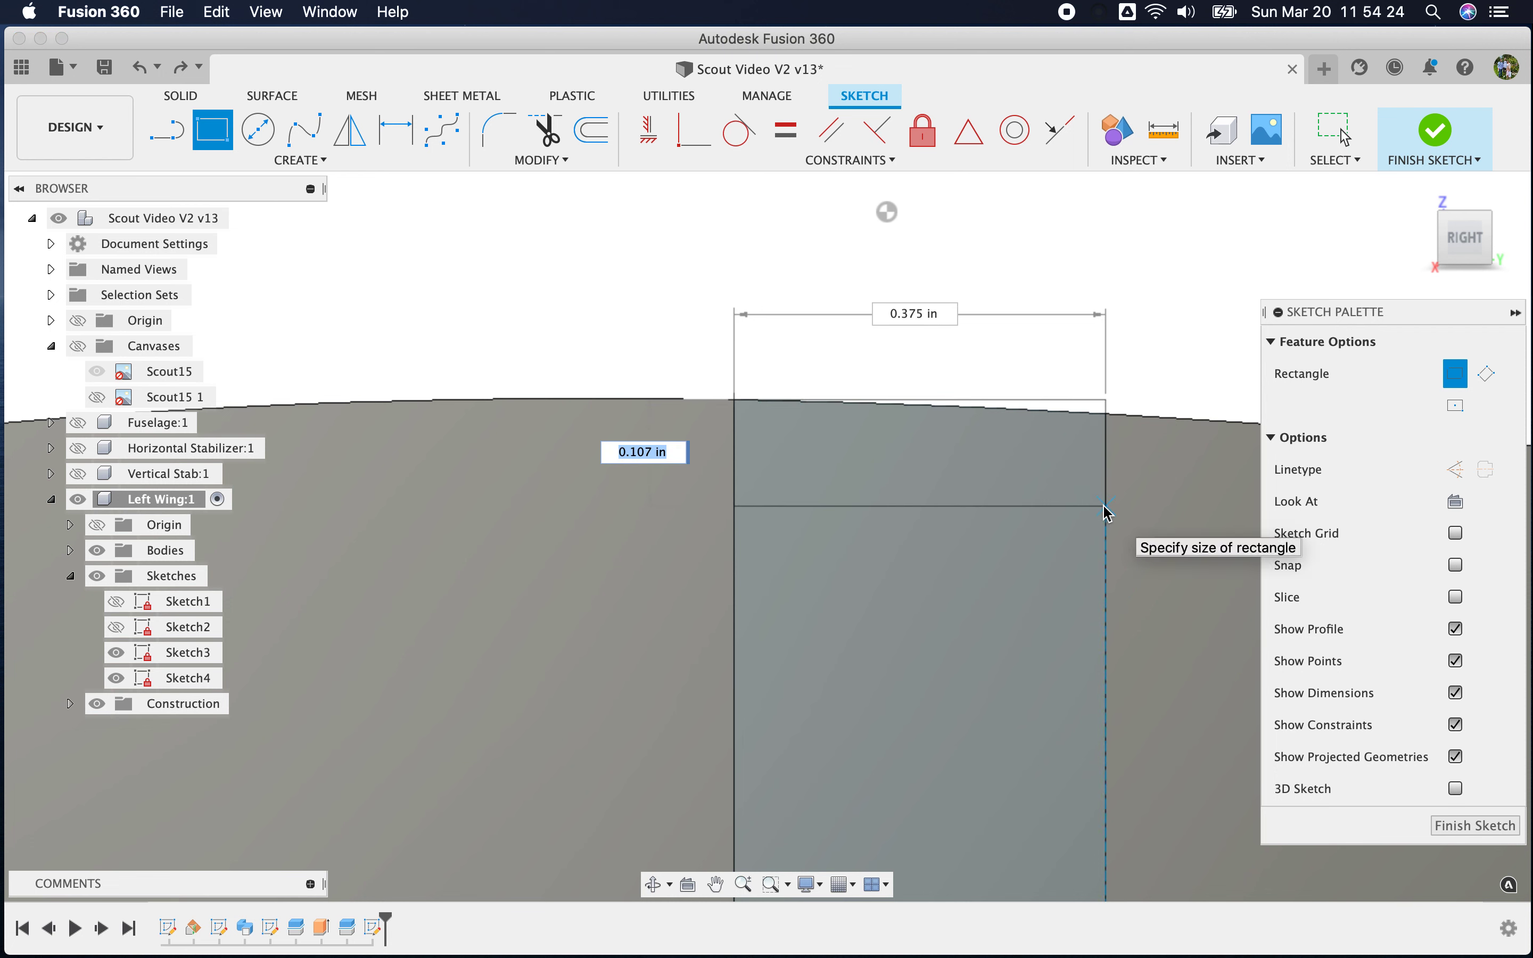
{"action": "type", "text": ".125"}
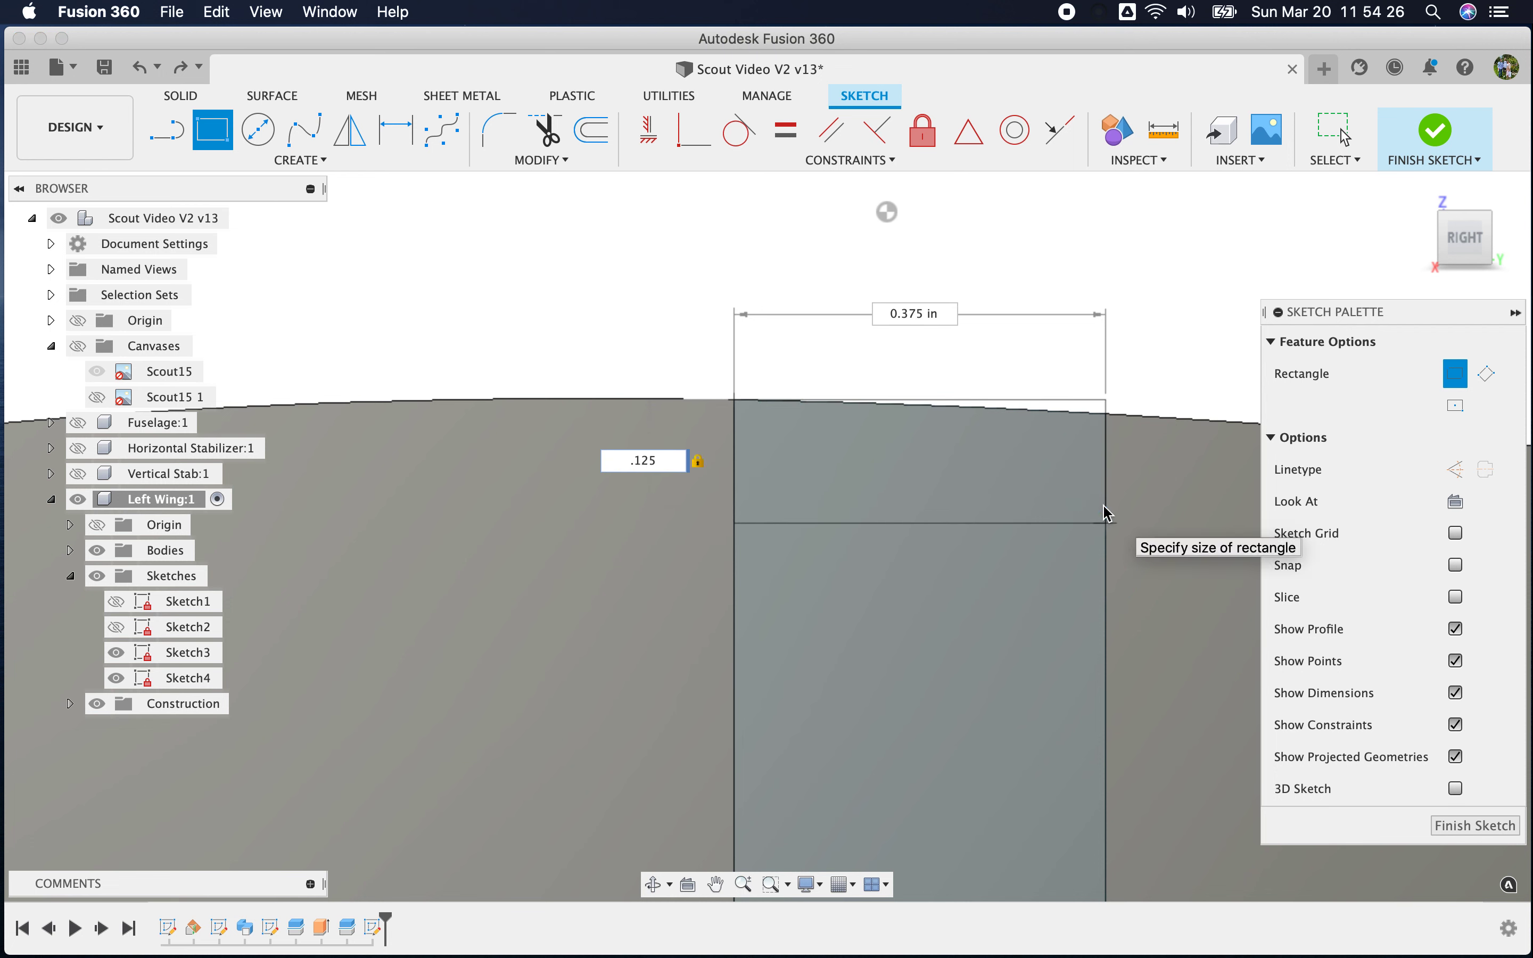
{"action": "key", "text": "Tab"}
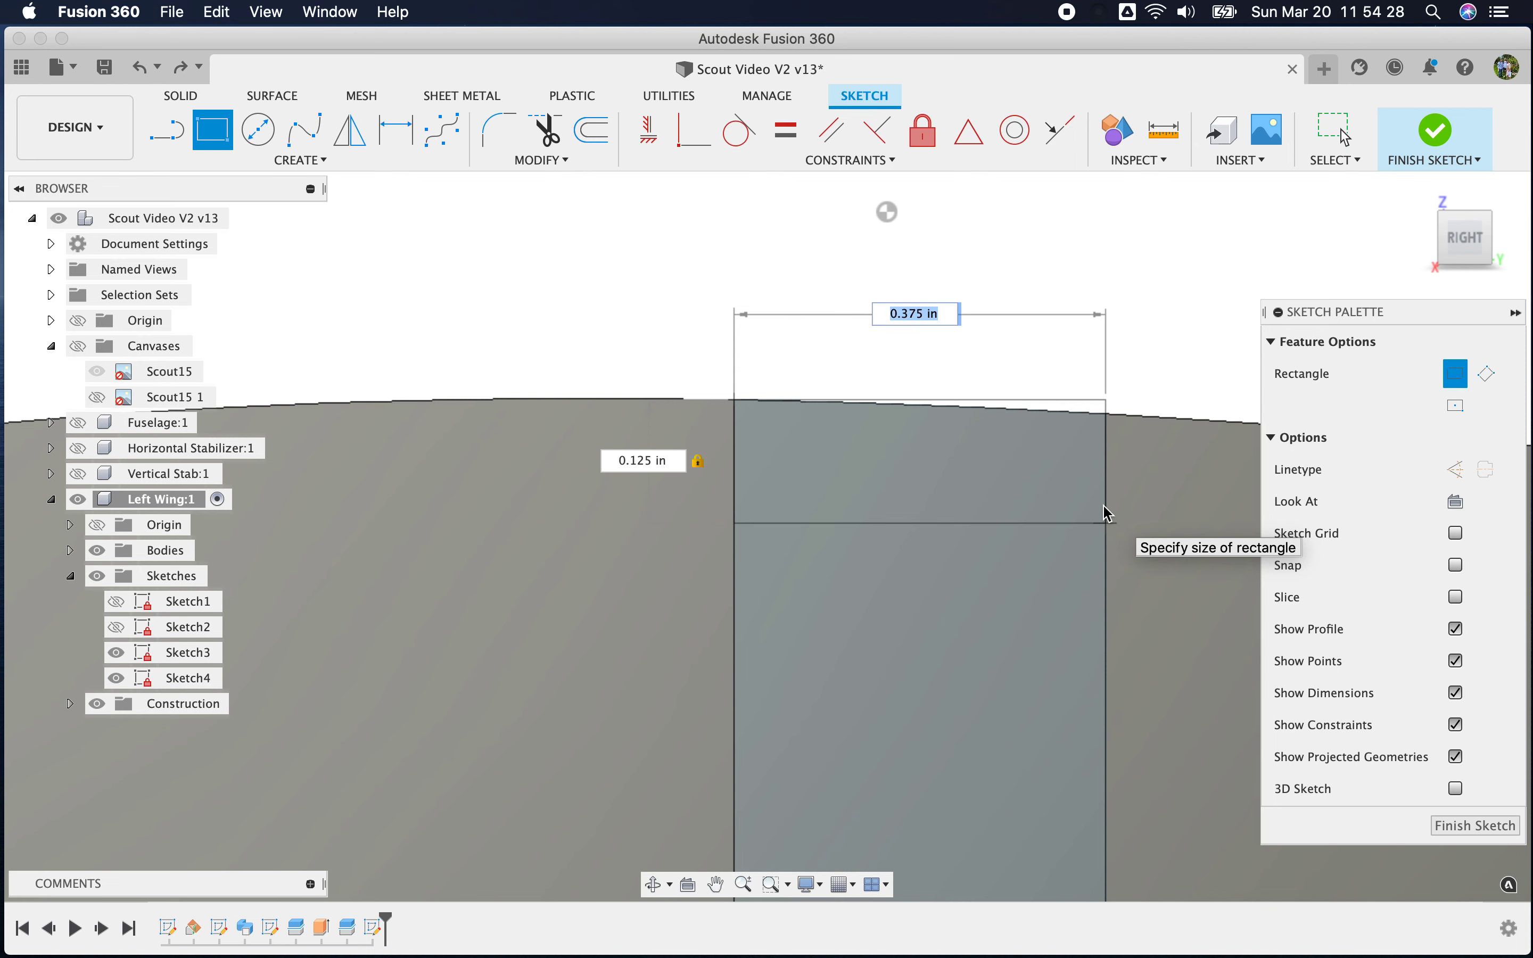
{"action": "key", "text": "Tab"}
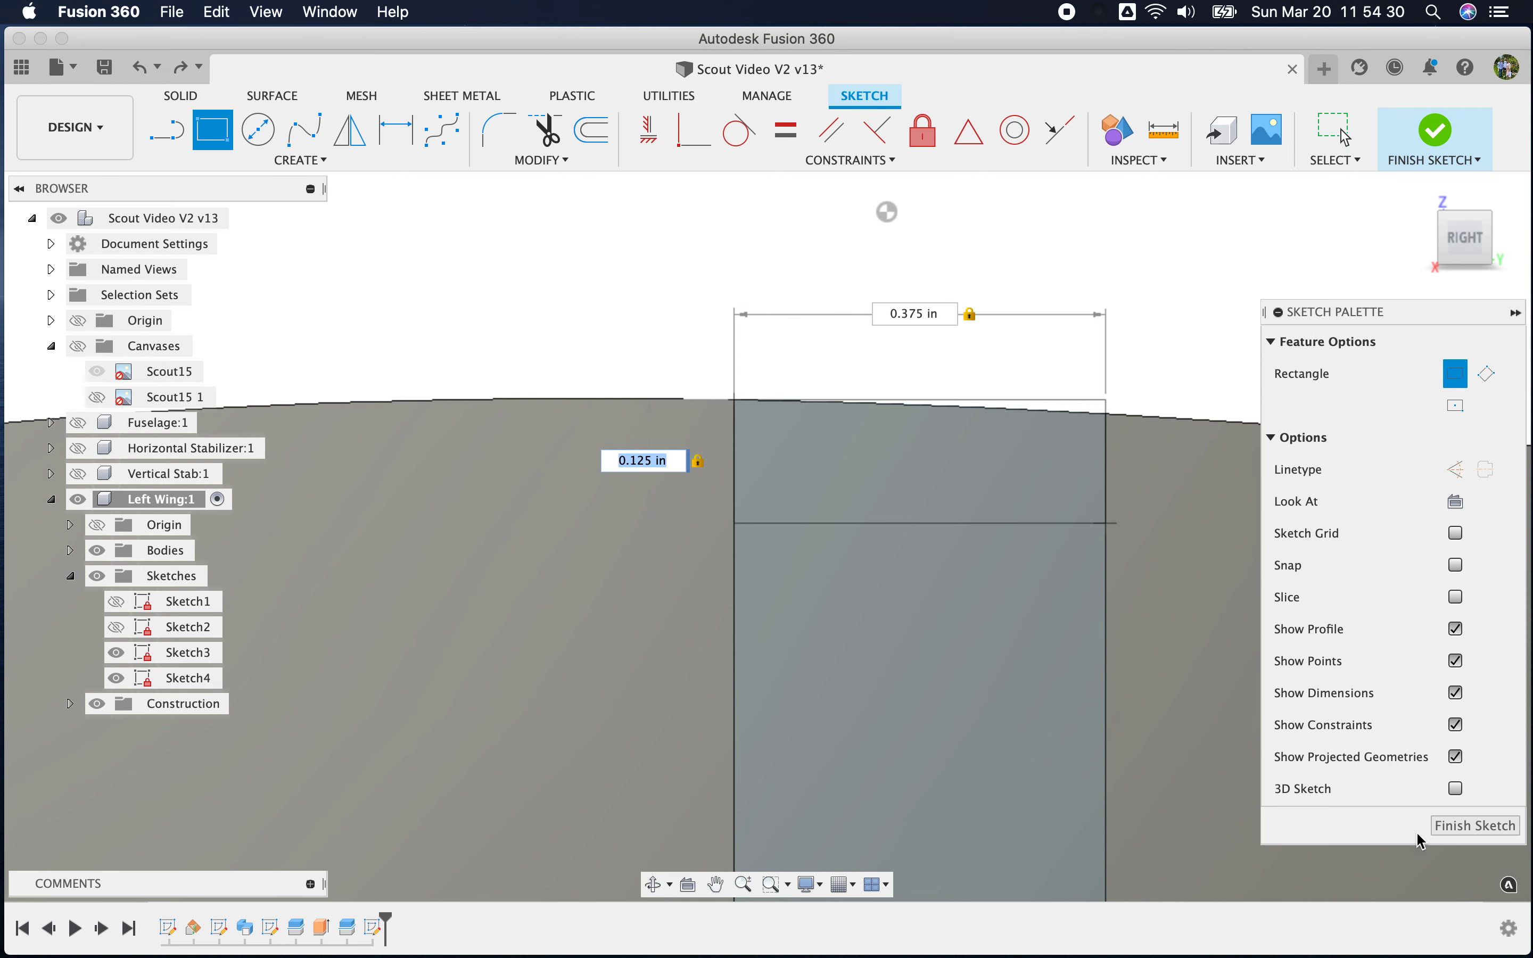
{"action": "left_click", "coordinate": [1470, 825]}
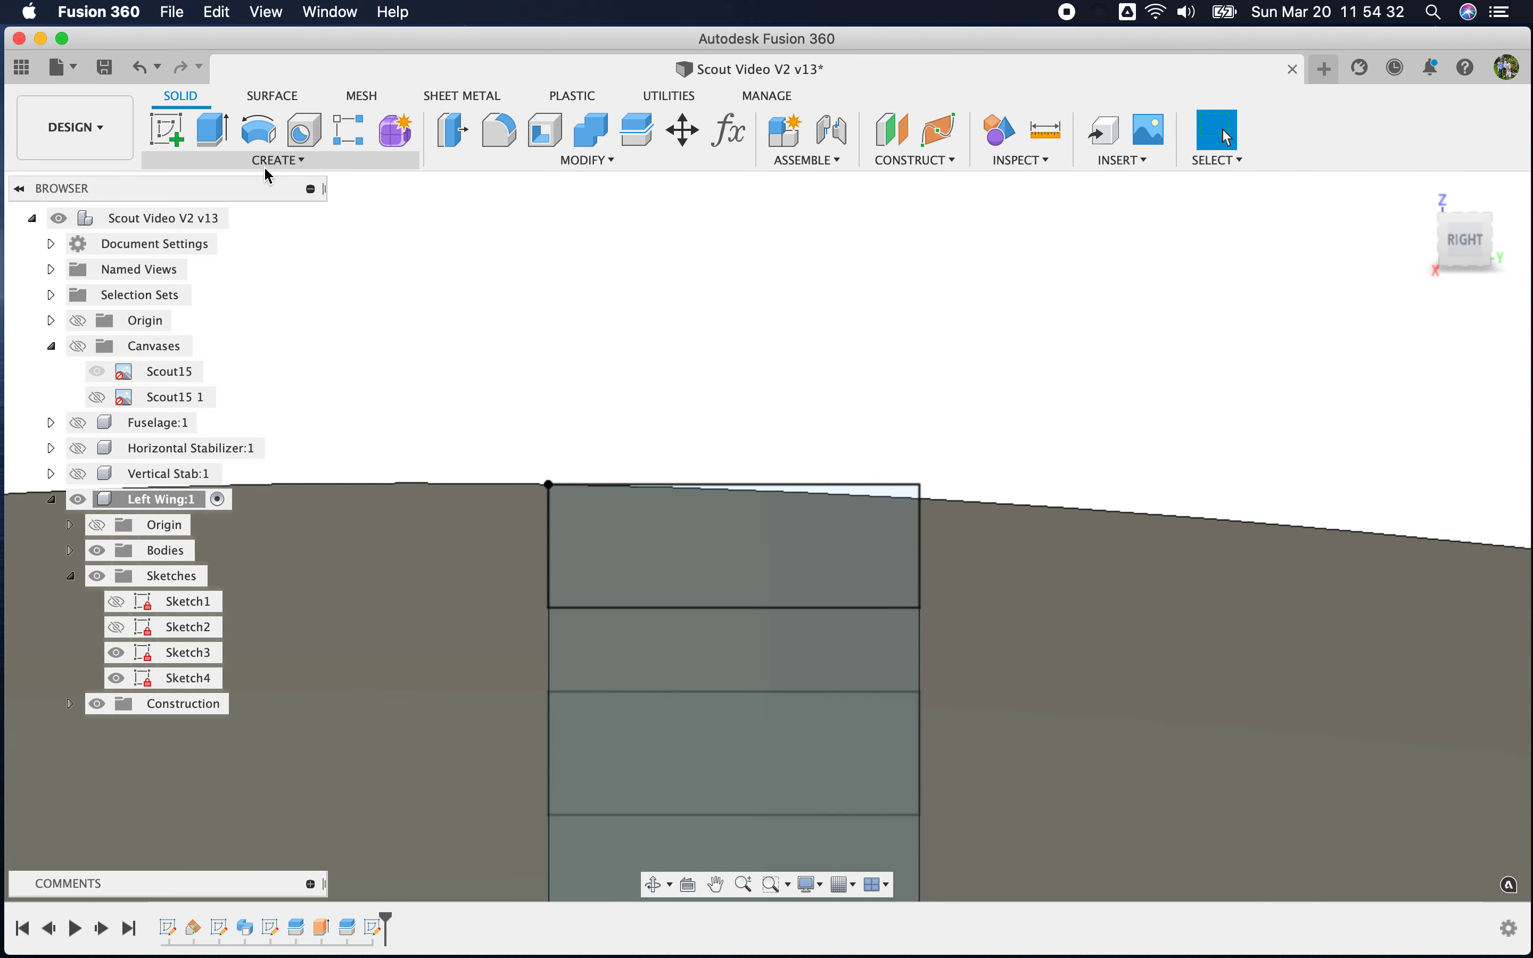
Loft a cut along the wing's upper surface between the upper spar rectangles on the two end faces
{"action": "left_click", "coordinate": [265, 166]}
{"action": "left_click", "coordinate": [191, 340]}
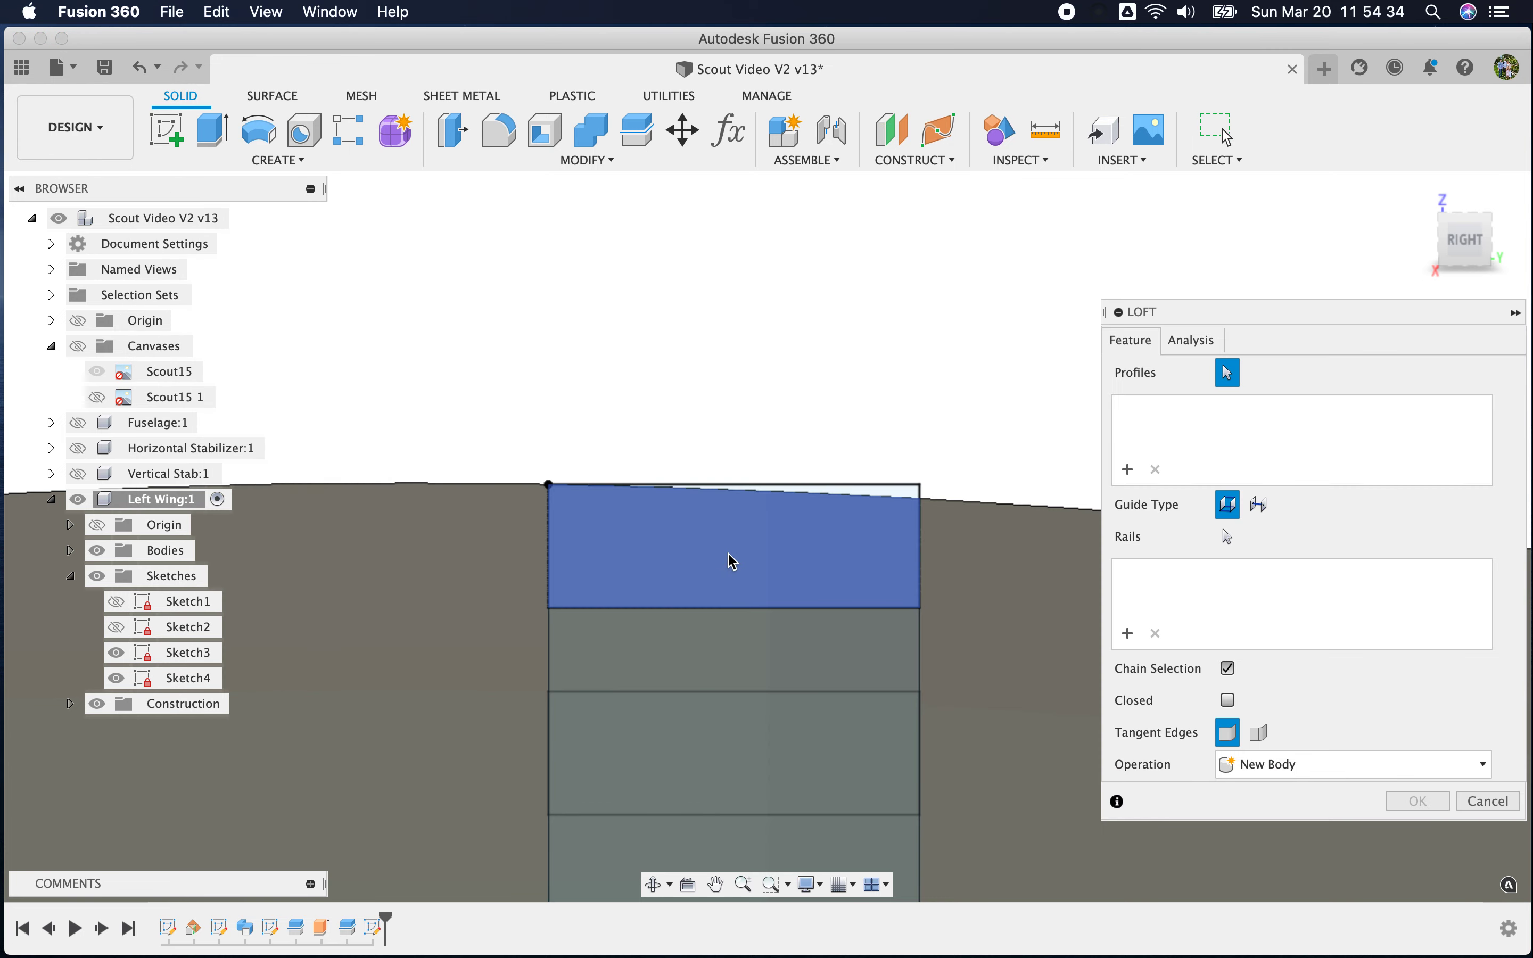
{"action": "left_click", "coordinate": [733, 562]}
{"action": "scroll", "coordinate": [602, 472], "scroll_direction": "down", "scroll_amount": 4}
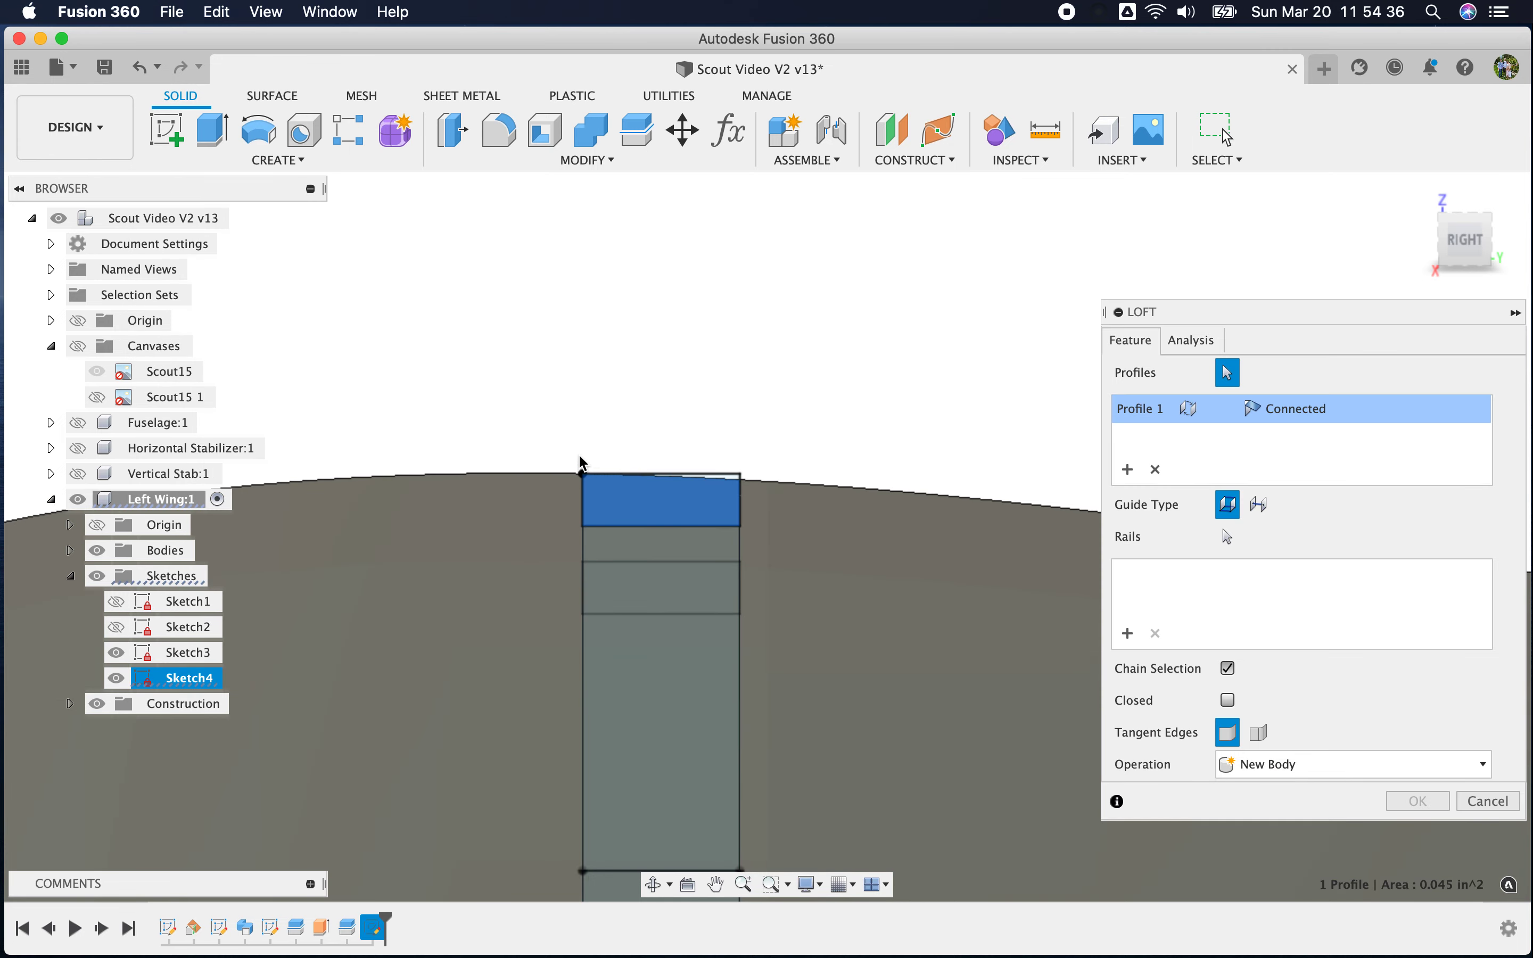
{"action": "middle_click_drag", "start_coordinate": [779, 379], "coordinate": [763, 752], "text": "shift"}
{"action": "scroll", "coordinate": [509, 380], "scroll_direction": "down", "scroll_amount": 5}
{"action": "scroll", "coordinate": [779, 769], "scroll_direction": "up", "scroll_amount": 6}
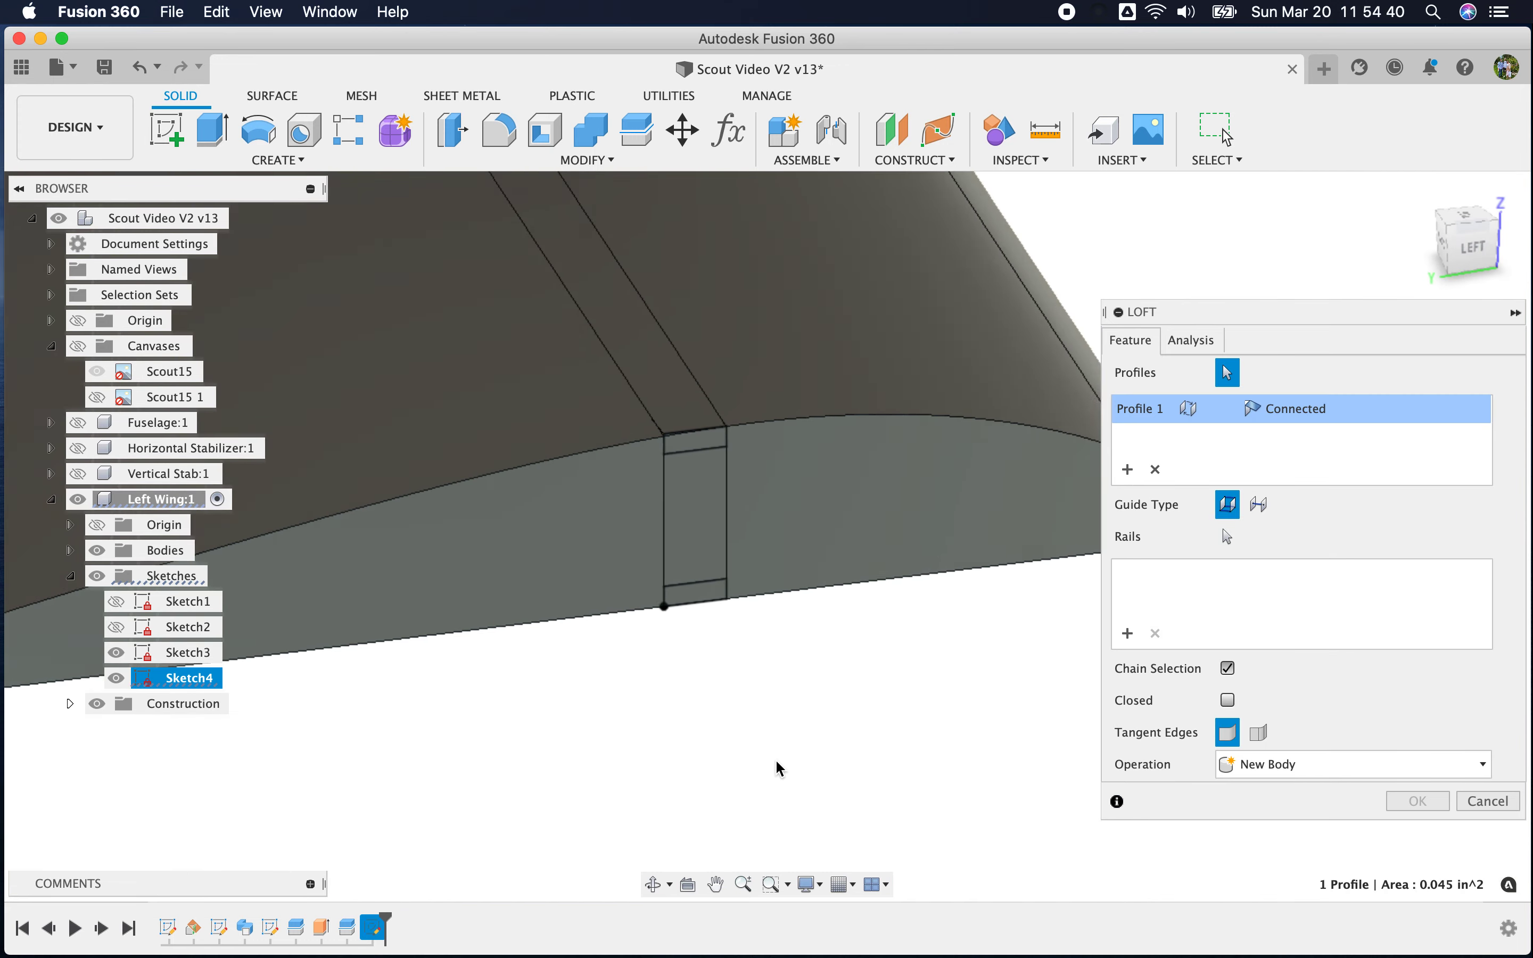
{"action": "scroll", "coordinate": [779, 769], "scroll_direction": "up", "scroll_amount": 2}
{"action": "left_click", "coordinate": [675, 366]}
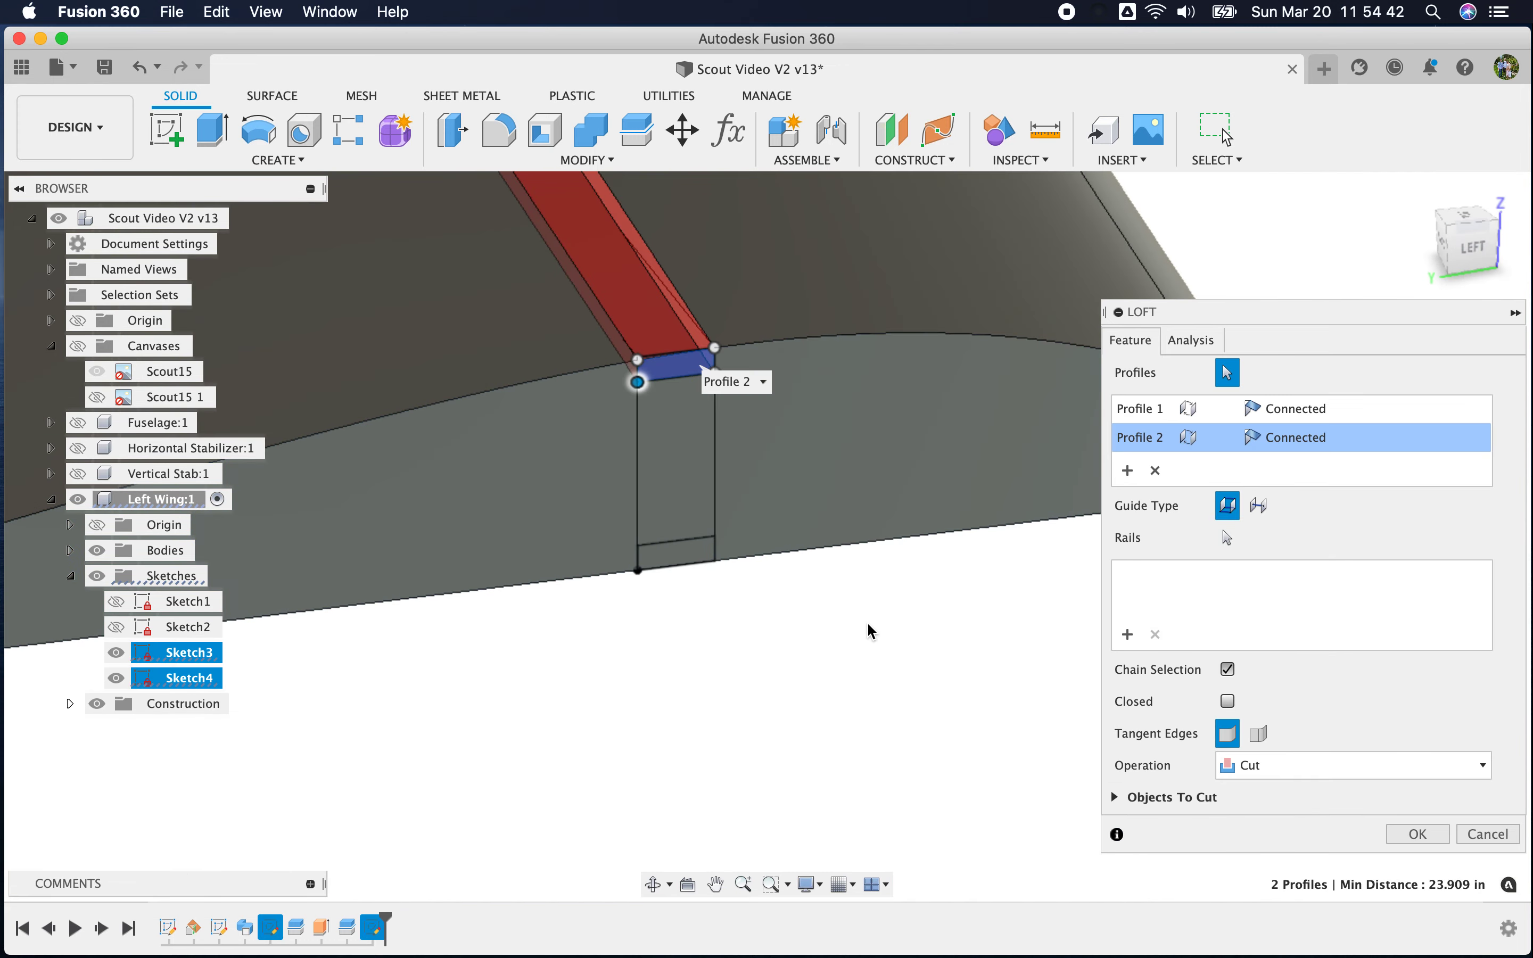
{"action": "left_click", "coordinate": [1417, 833]}
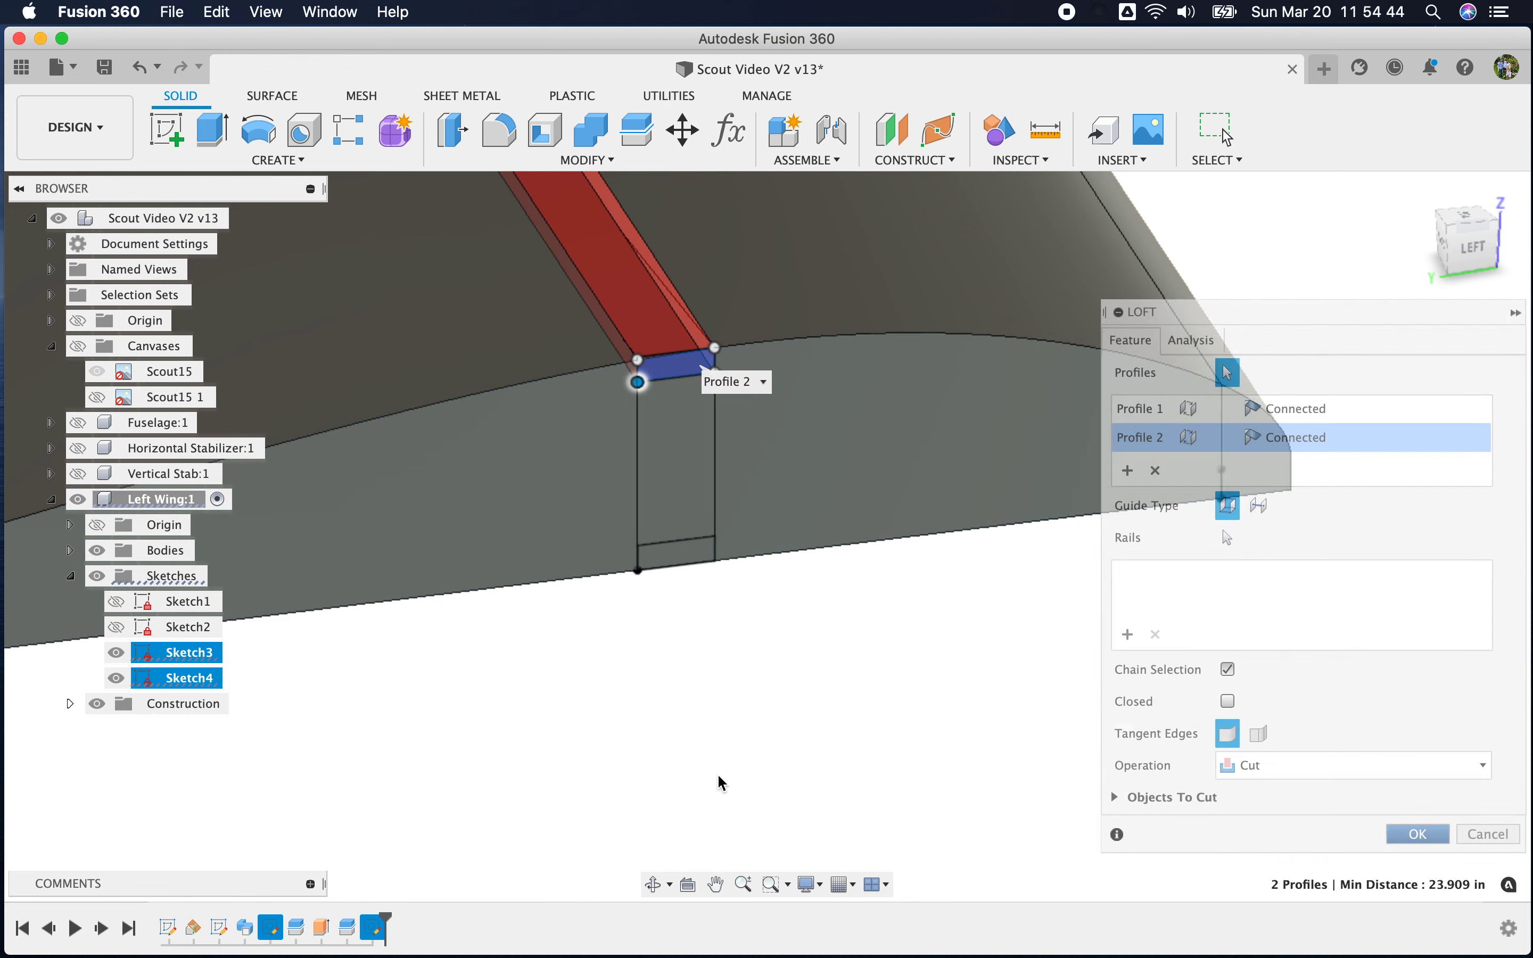
Hide the two extruded splitting surfaces, Body4 (1) and Body5 (1), in the Left Wing component
{"action": "middle_click_drag", "start_coordinate": [849, 796], "coordinate": [820, 755], "text": "shift"}
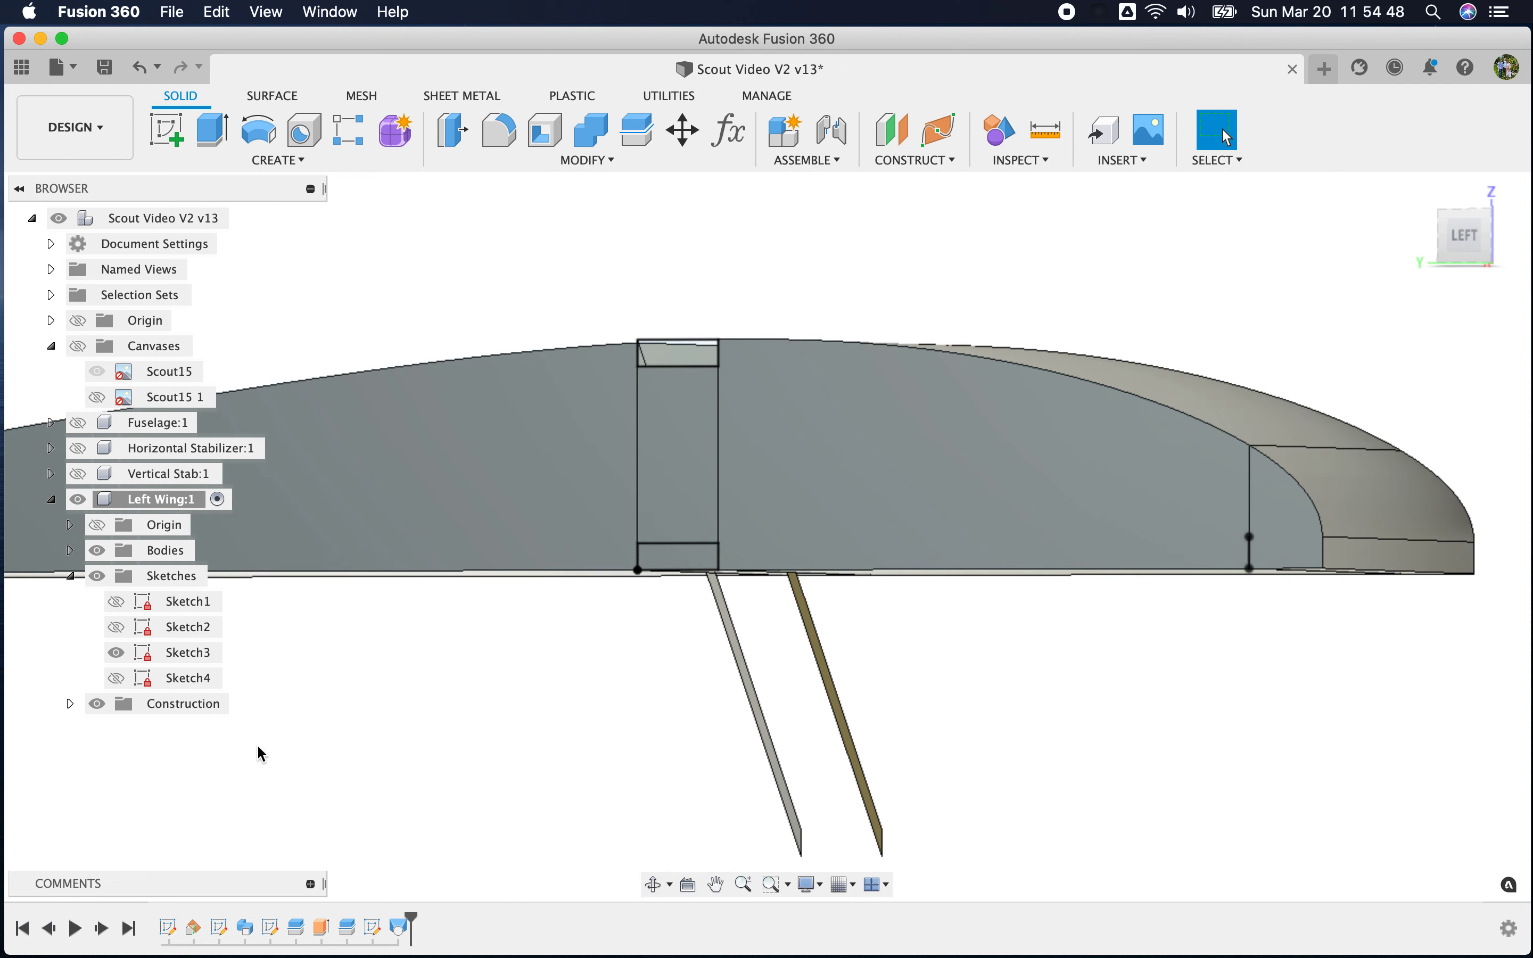
{"action": "left_click", "coordinate": [70, 549]}
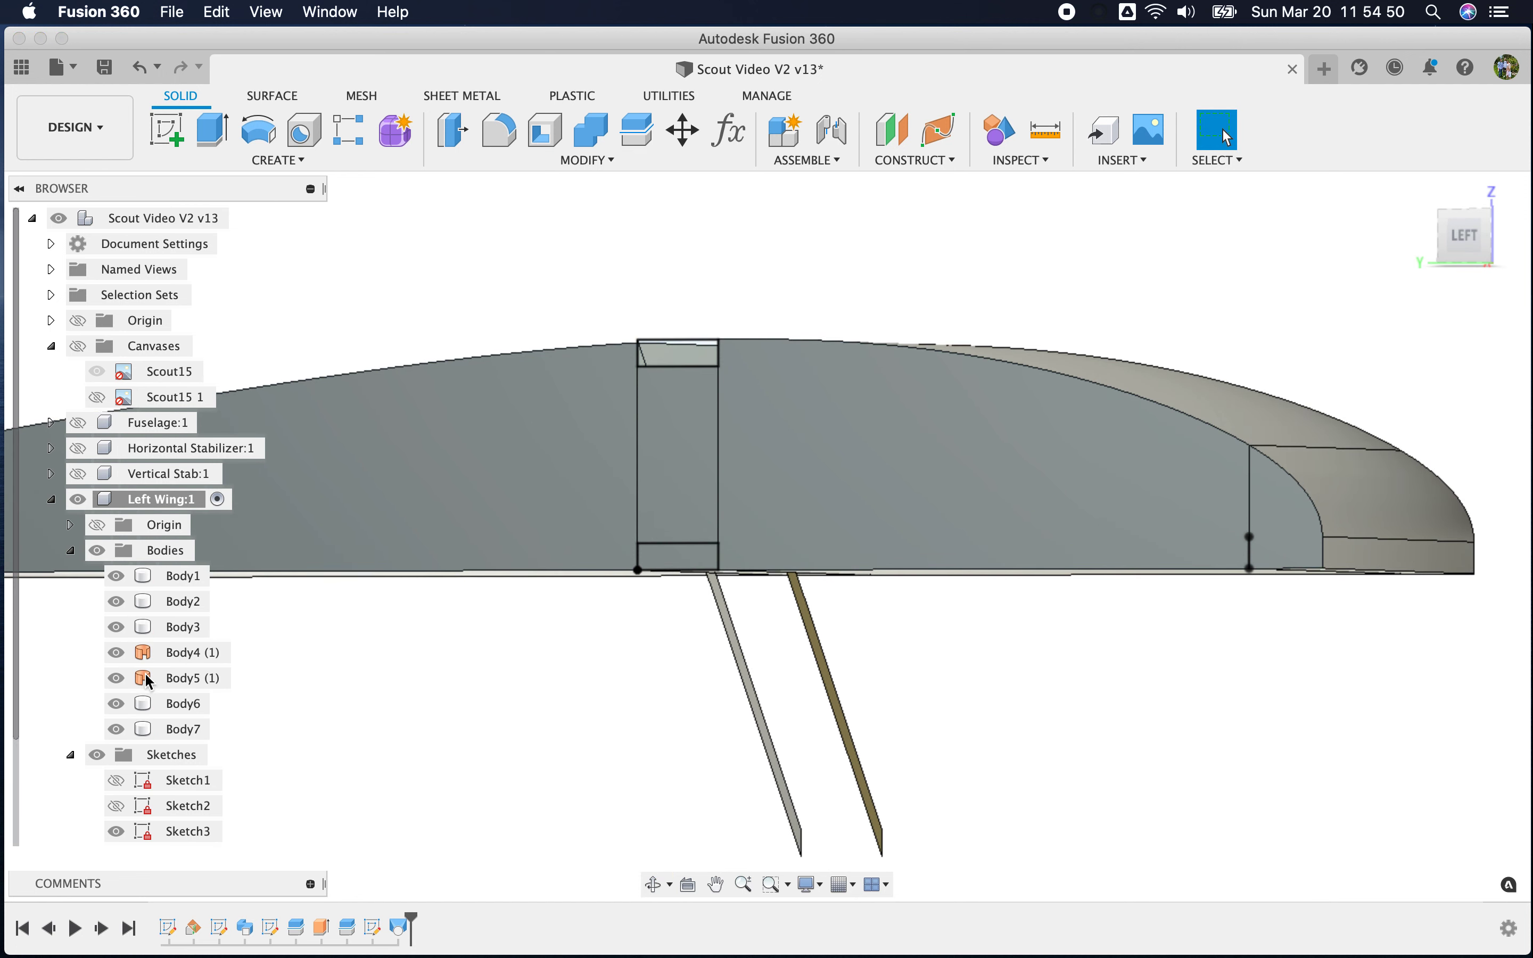
{"action": "left_click", "coordinate": [116, 678]}
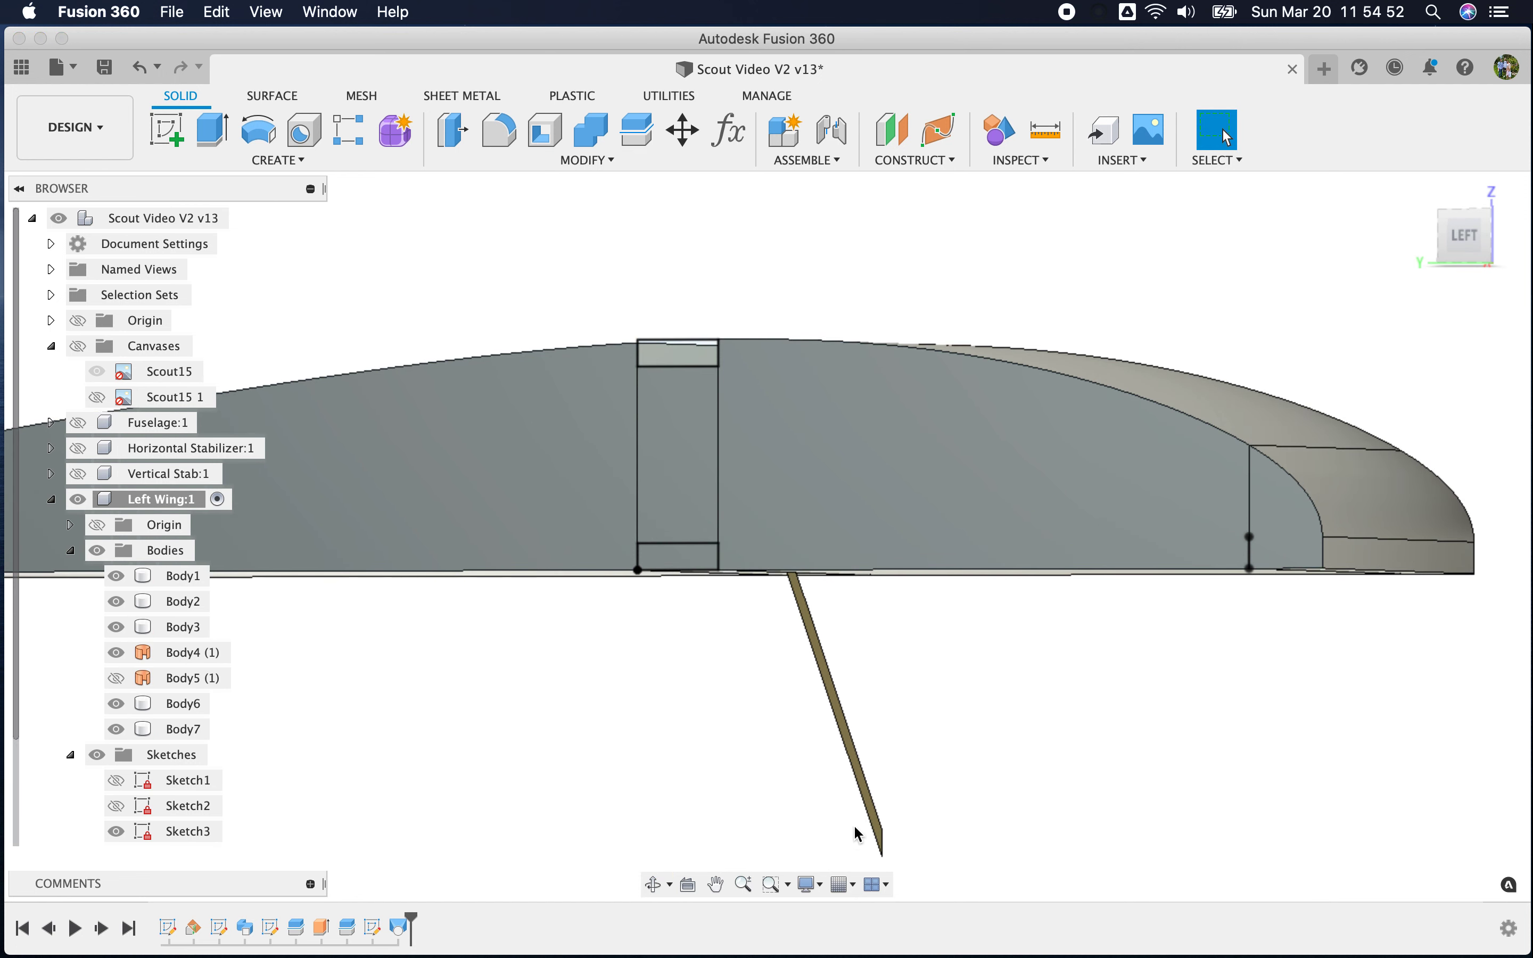
{"action": "left_click", "coordinate": [116, 652]}
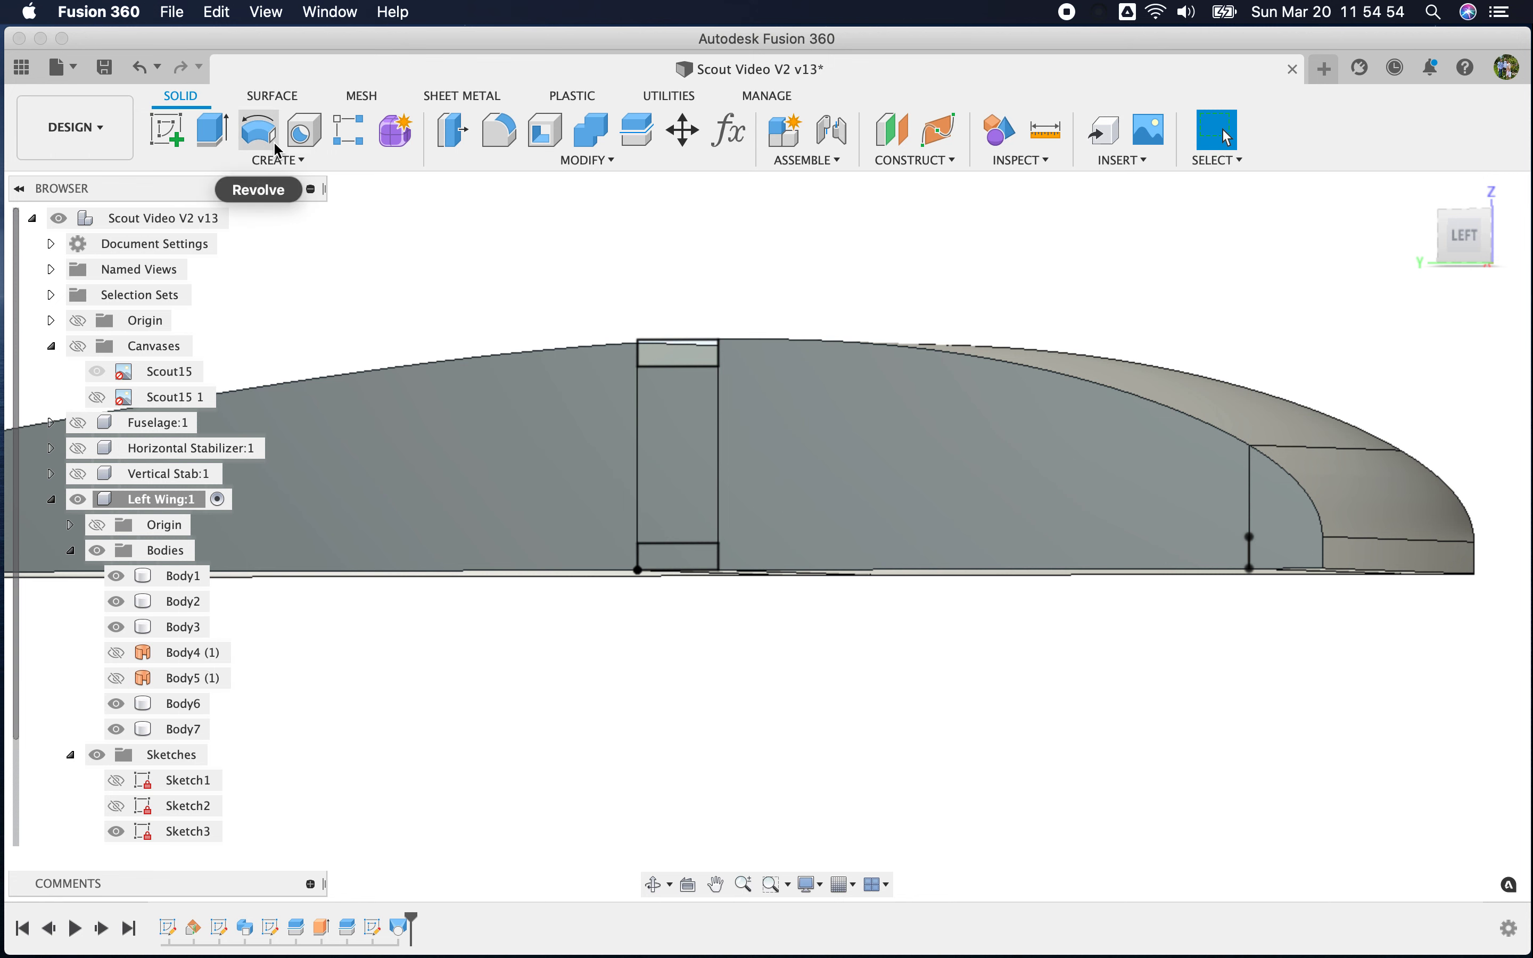
Loft a cut along the wing's underside between the lower spar profiles on the two end faces, showing Sketch4 to pick the second profile
{"action": "left_click", "coordinate": [772, 794]}
{"action": "type", "text": "sloft"}
{"action": "key", "text": "Return"}
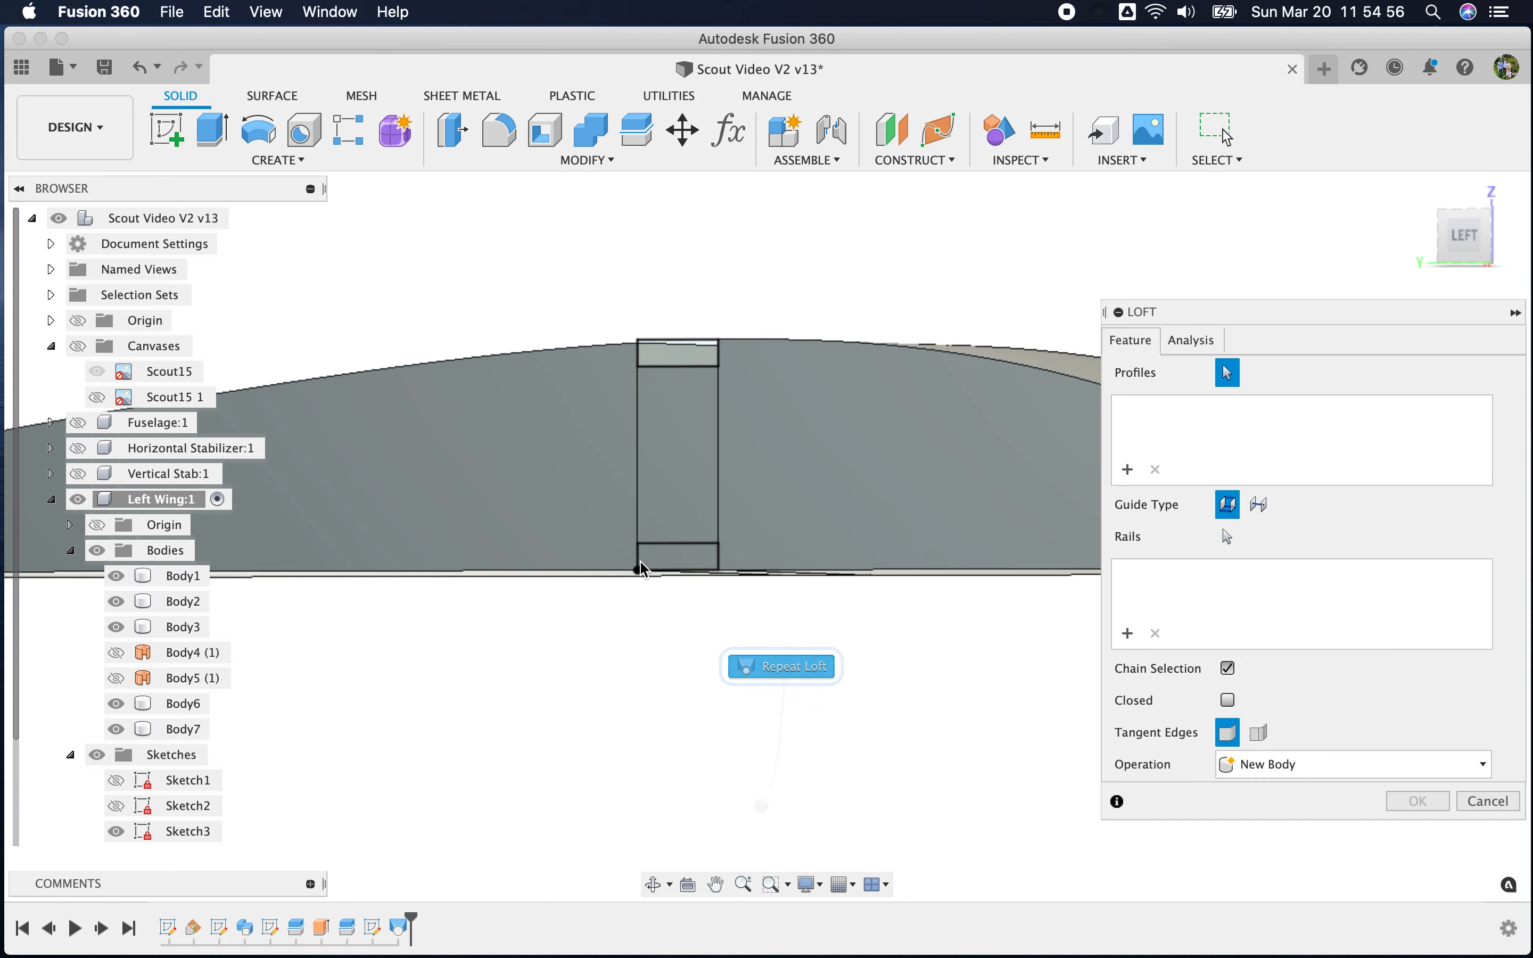
{"action": "left_click", "coordinate": [697, 559]}
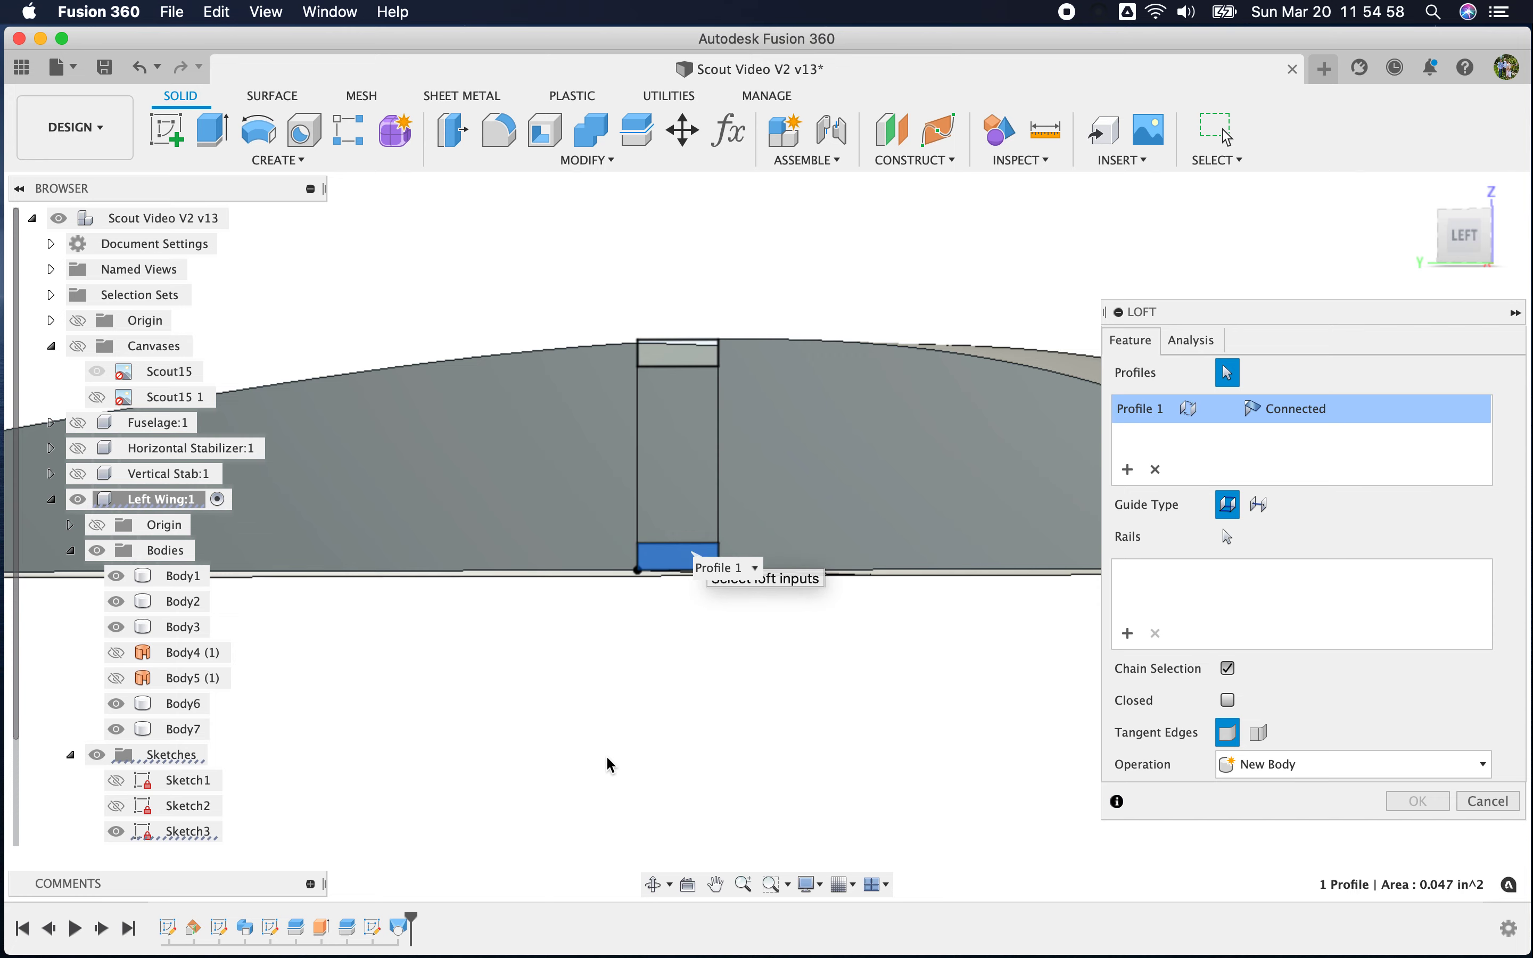
{"action": "scroll", "coordinate": [609, 759], "scroll_direction": "down", "scroll_amount": 5}
{"action": "middle_click_drag", "start_coordinate": [816, 757], "coordinate": [523, 739], "text": "shift"}
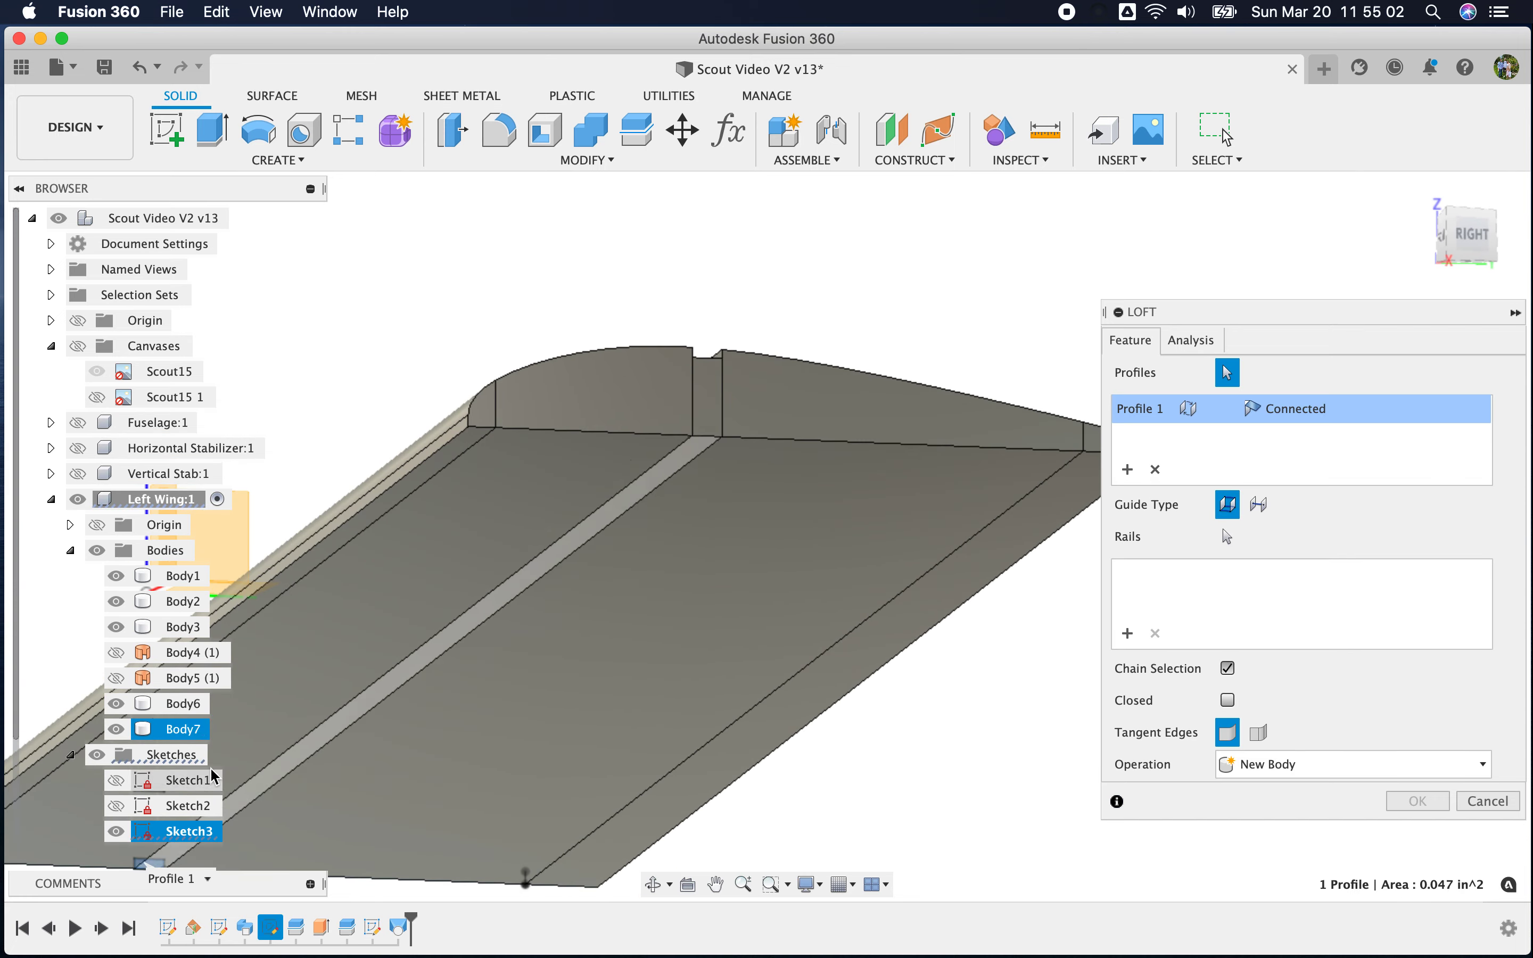
{"action": "scroll", "coordinate": [127, 760], "scroll_direction": "down", "scroll_amount": 2}
{"action": "left_click", "coordinate": [116, 805]}
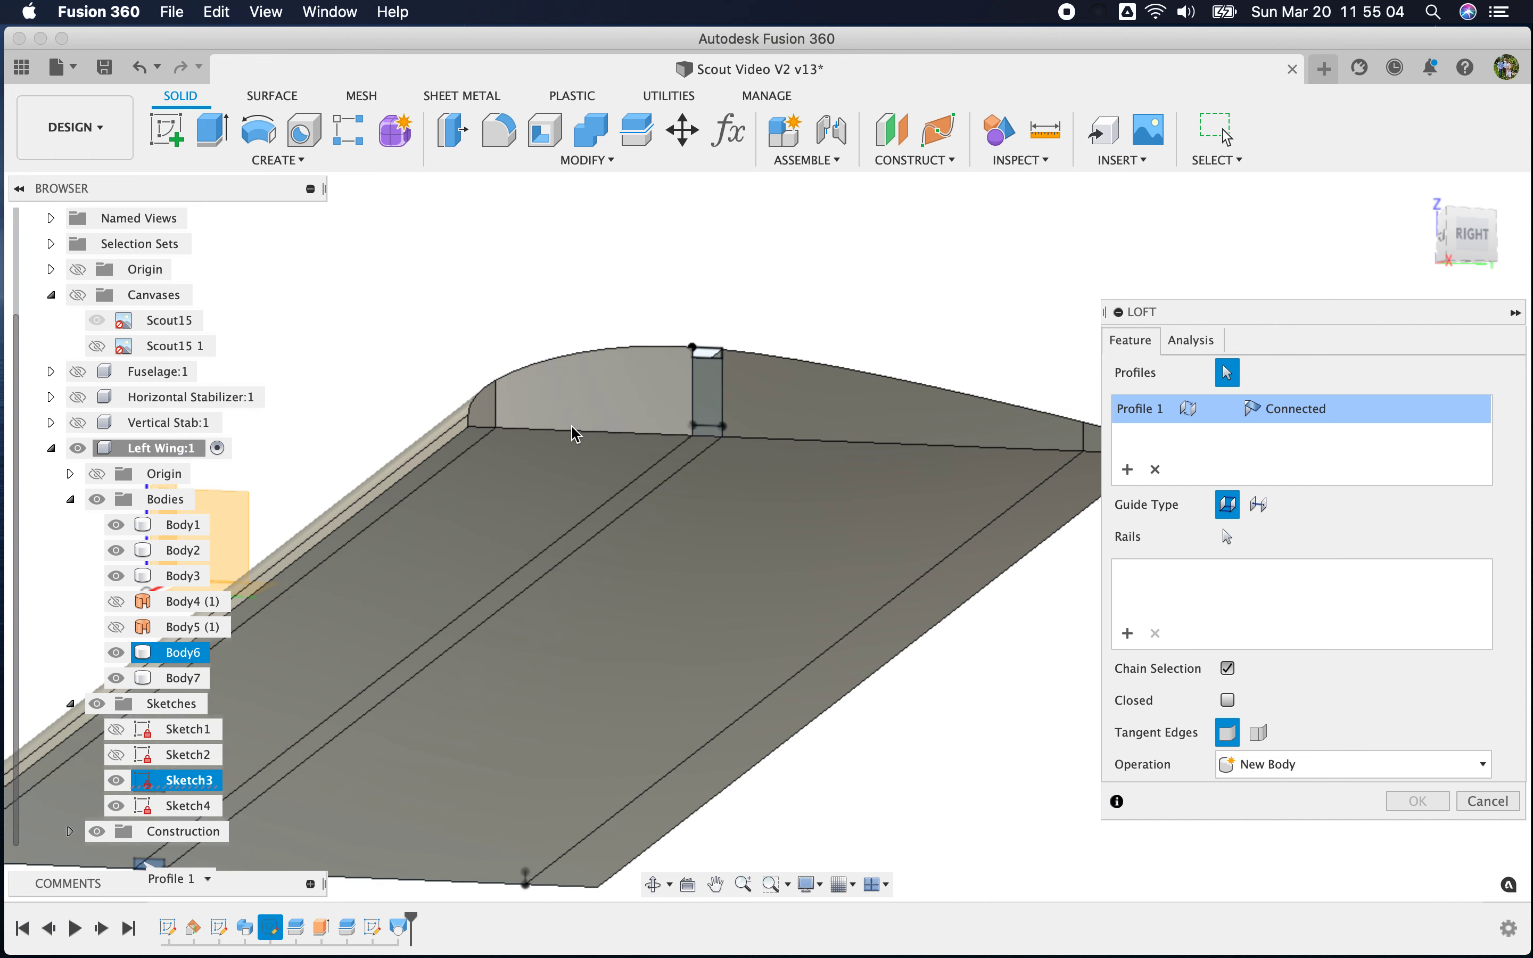
{"action": "scroll", "coordinate": [727, 483], "scroll_direction": "up", "scroll_amount": 5}
{"action": "left_click", "coordinate": [596, 504]}
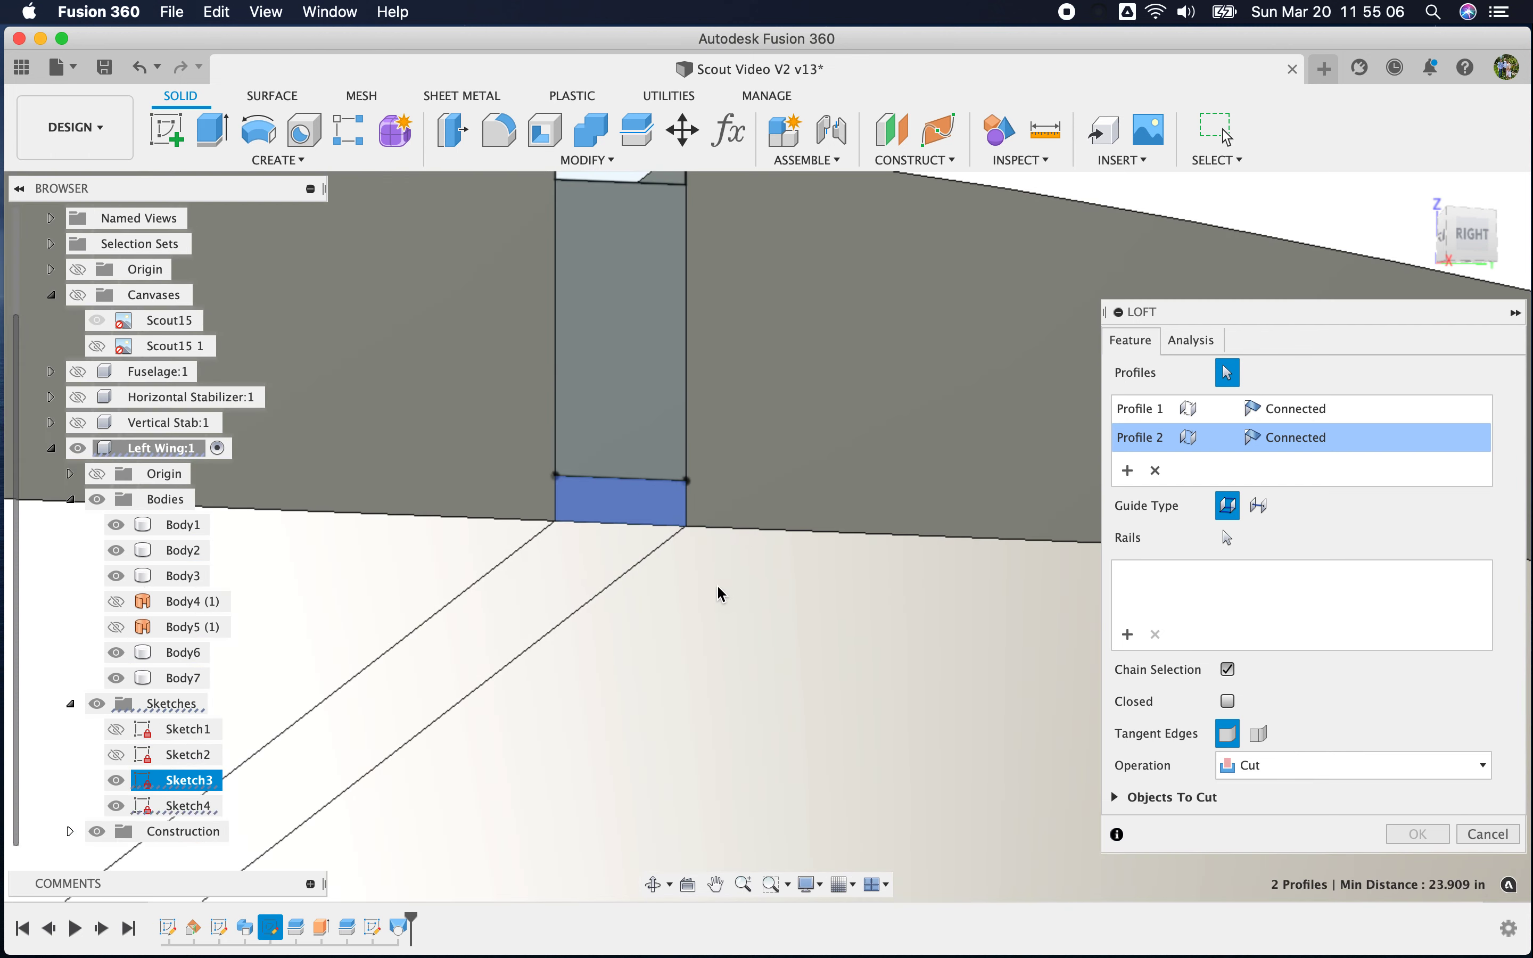
{"action": "scroll", "coordinate": [725, 674], "scroll_direction": "down", "scroll_amount": 3}
{"action": "scroll", "coordinate": [726, 674], "scroll_direction": "down", "scroll_amount": 1}
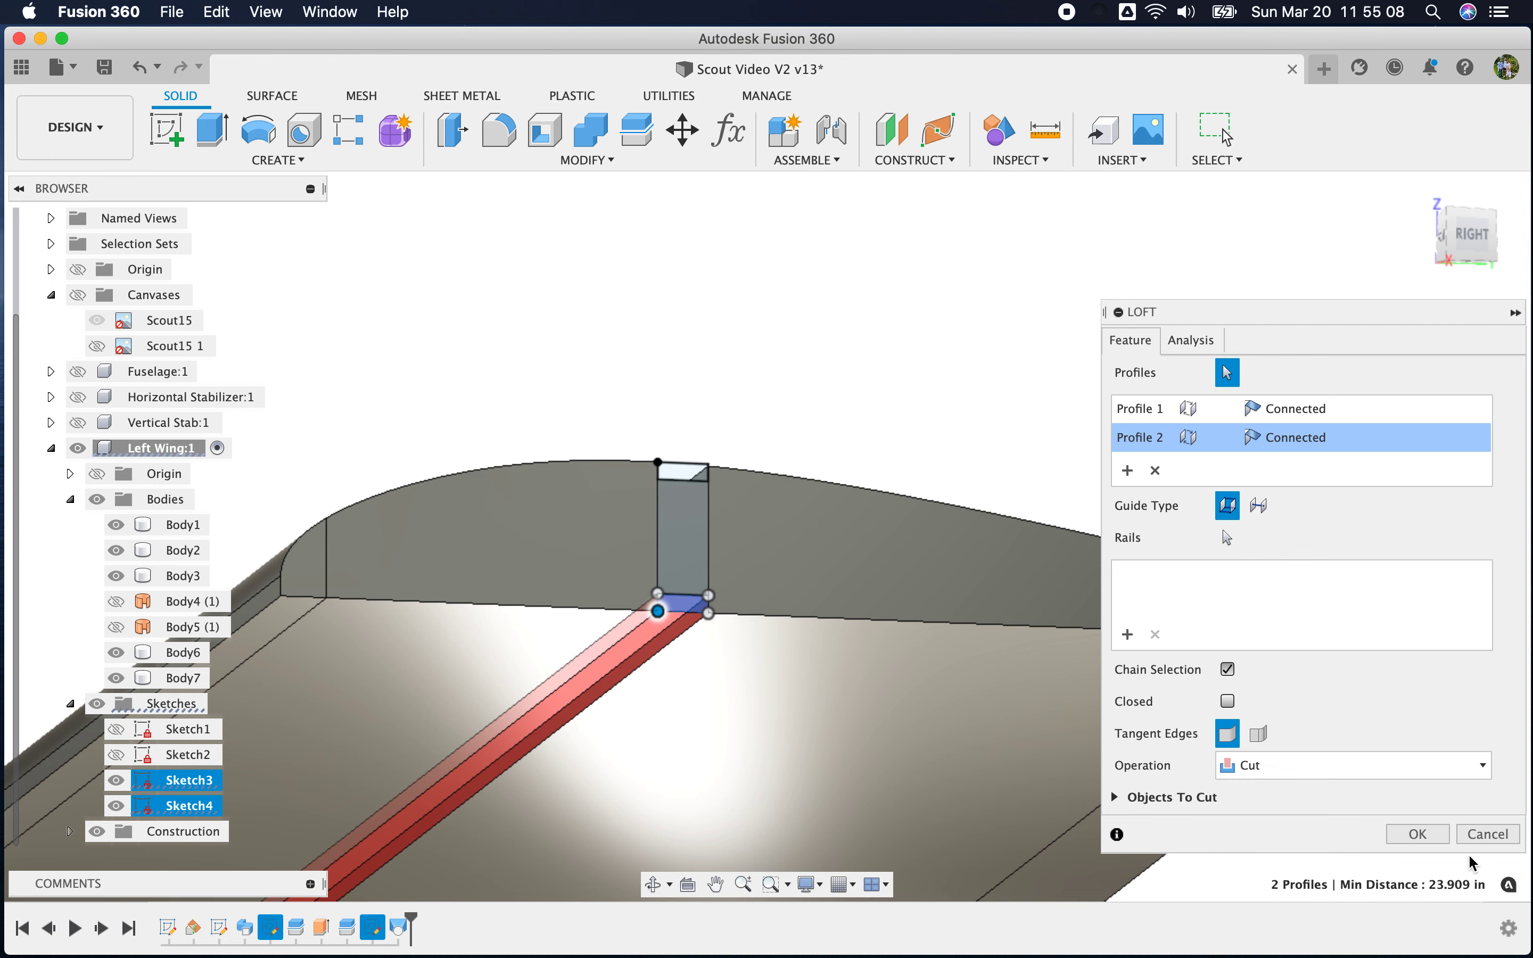
{"action": "left_click", "coordinate": [1417, 834]}
Hide Sketch4 on the wing's end face
{"action": "mouse_move", "coordinate": [865, 320]}
{"action": "middle_mouse_down", "text": "shift"}
{"action": "mouse_move", "coordinate": [962, 353]}
{"action": "mouse_move", "coordinate": [919, 386]}
{"action": "middle_mouse_up", "text": "shift"}
{"action": "left_click", "coordinate": [123, 808]}
{"action": "left_click", "coordinate": [116, 805]}
{"action": "middle_click_drag", "start_coordinate": [837, 759], "coordinate": [892, 762], "text": "shift"}
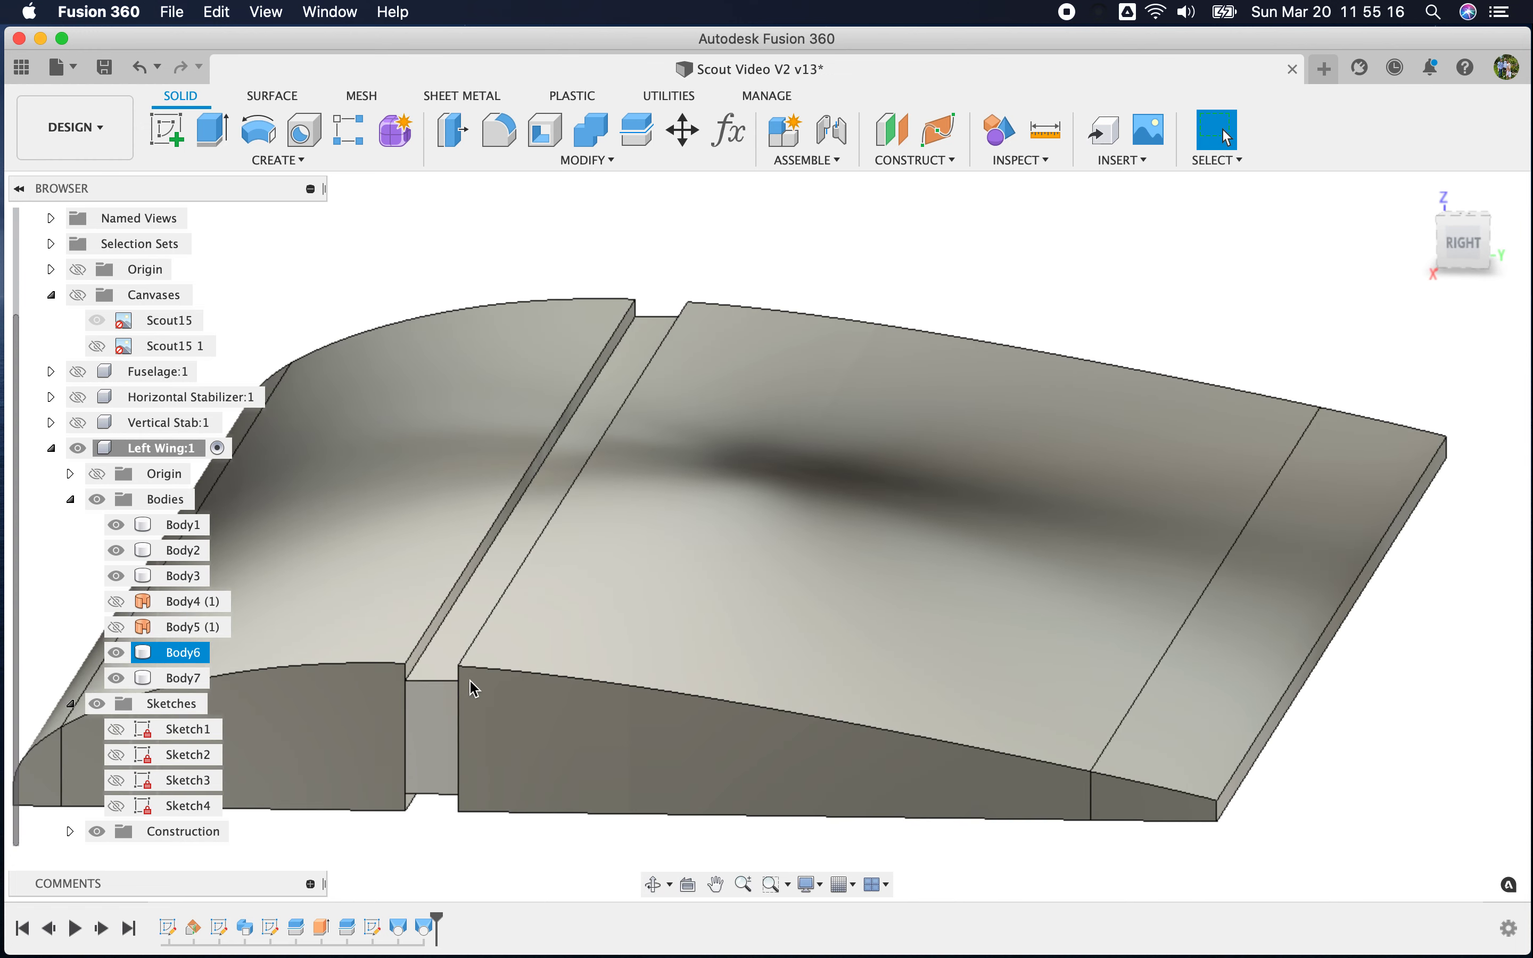
Join the notched spar body with the wing bodies directly in front of and behind it into one middle body
{"action": "left_click", "coordinate": [592, 133]}
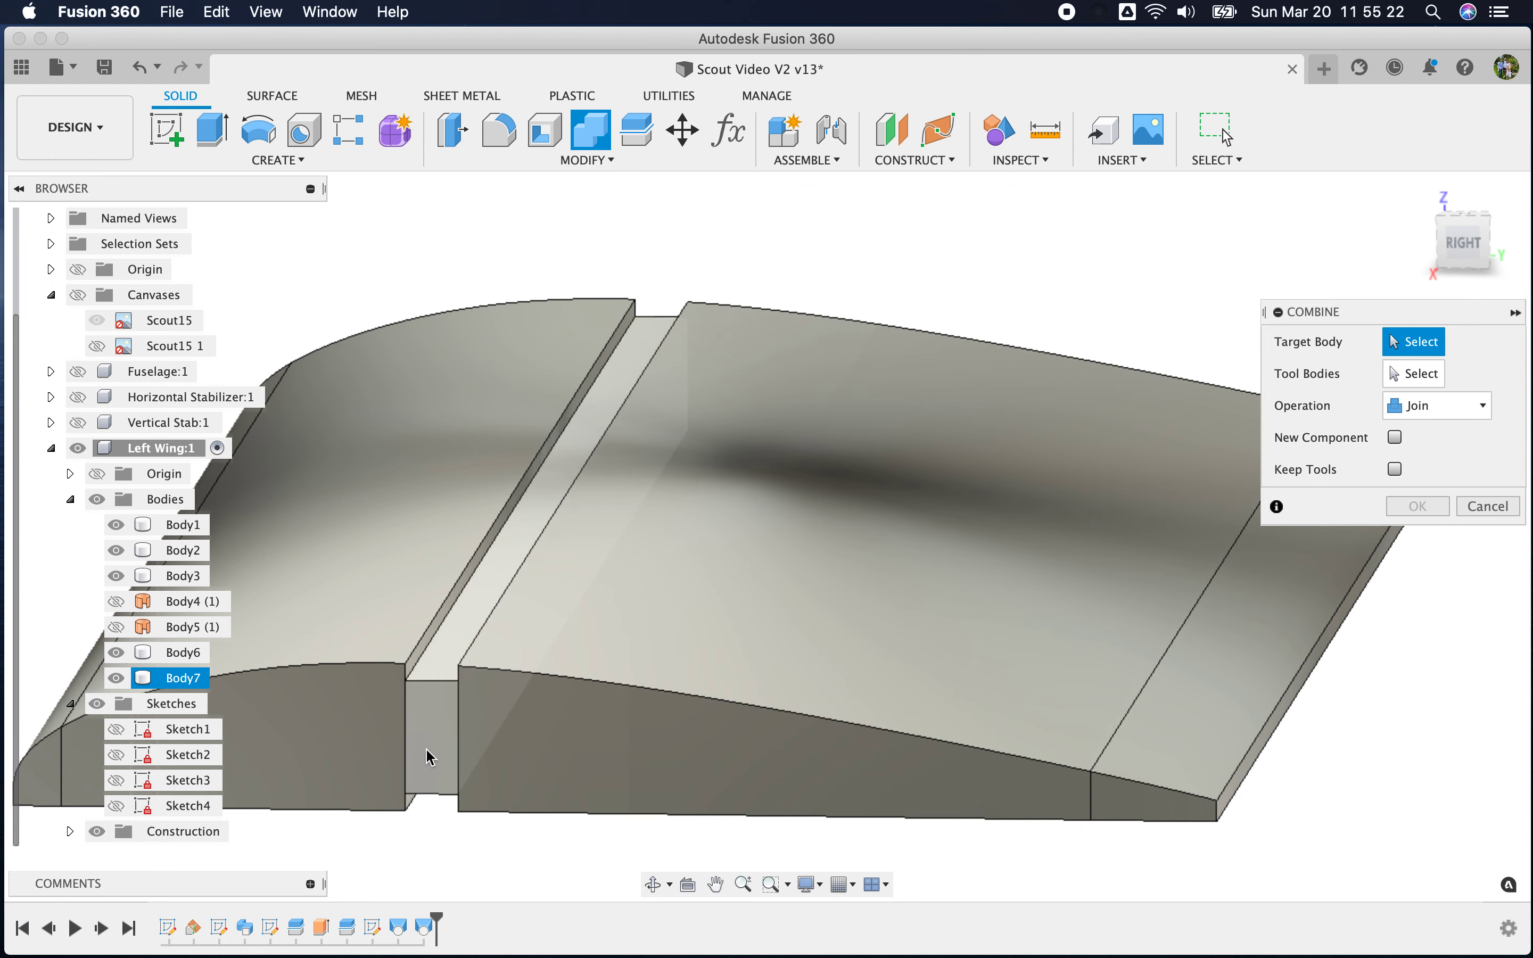
{"action": "left_click", "coordinate": [426, 747]}
{"action": "left_click", "coordinate": [532, 778]}
{"action": "left_click", "coordinate": [353, 738]}
{"action": "left_click", "coordinate": [1417, 506]}
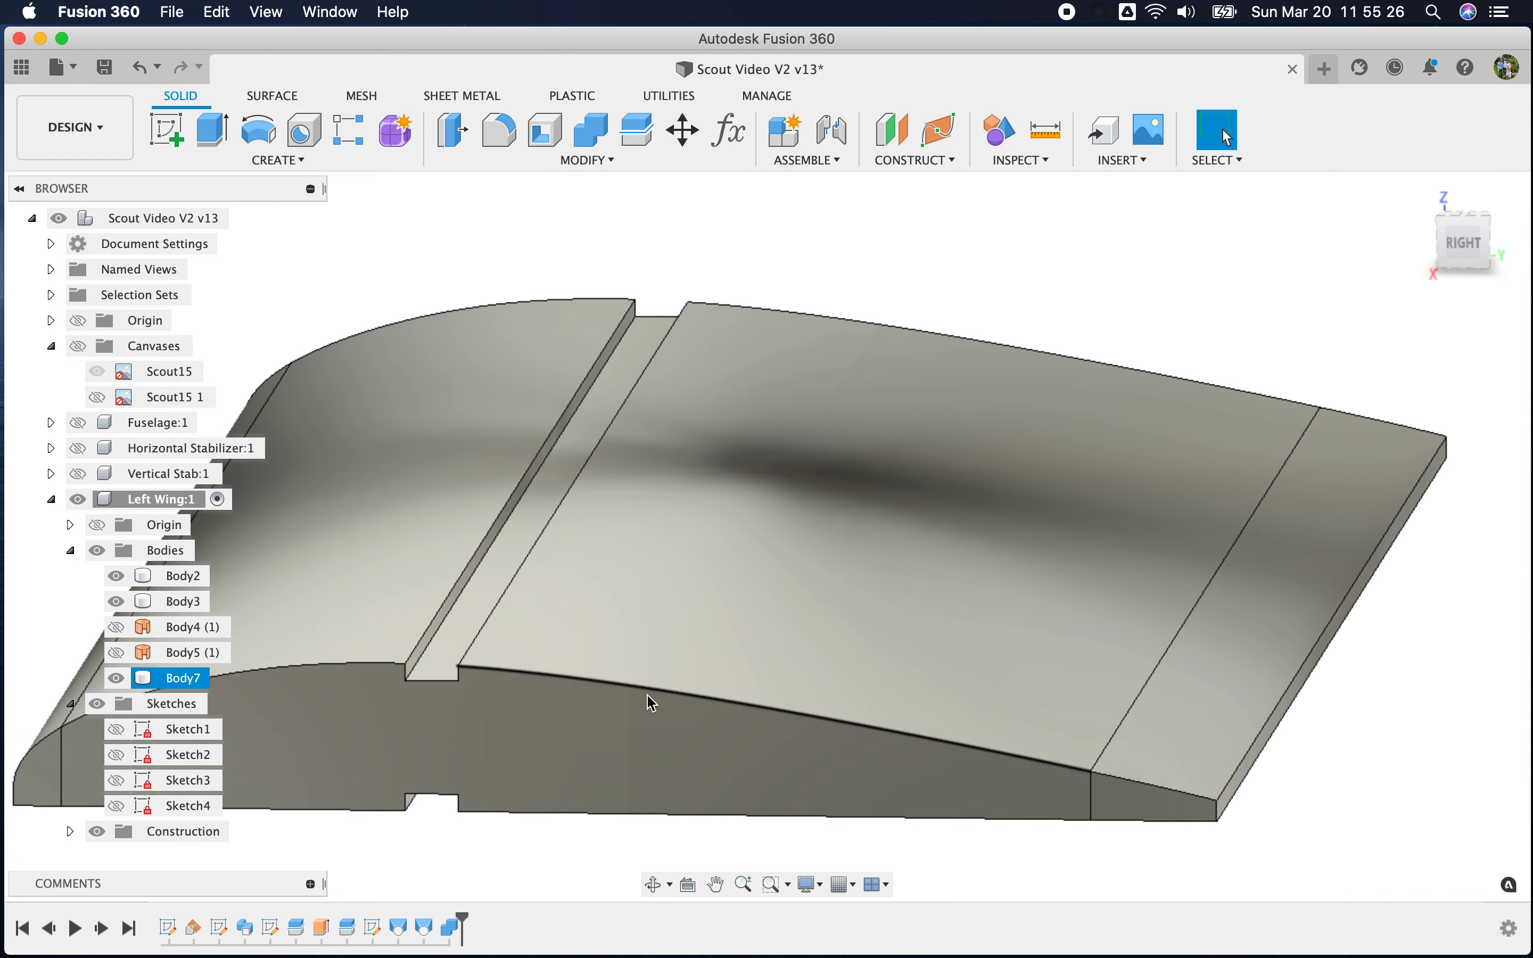
Inspect the separated wing parts by temporarily hiding the joined middle body, Body7, and check the spar notches along the whole wing
{"action": "scroll", "coordinate": [1035, 367], "scroll_direction": "down", "scroll_amount": 5}
{"action": "middle_click_drag", "start_coordinate": [823, 596], "coordinate": [791, 600], "text": "shift"}
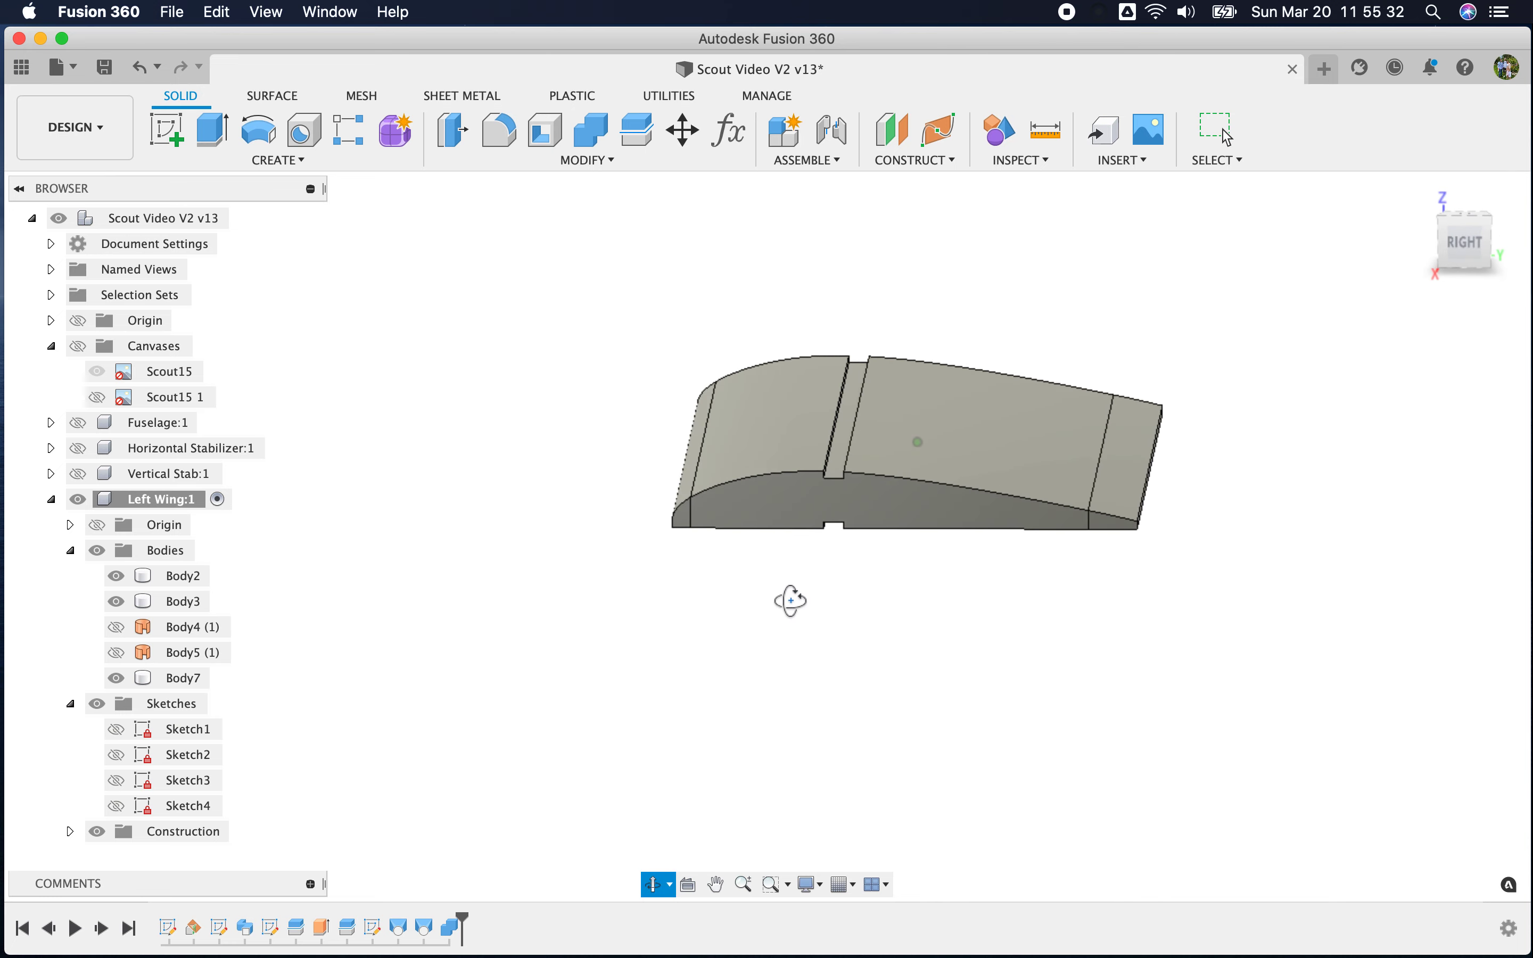
{"action": "left_click", "coordinate": [747, 395]}
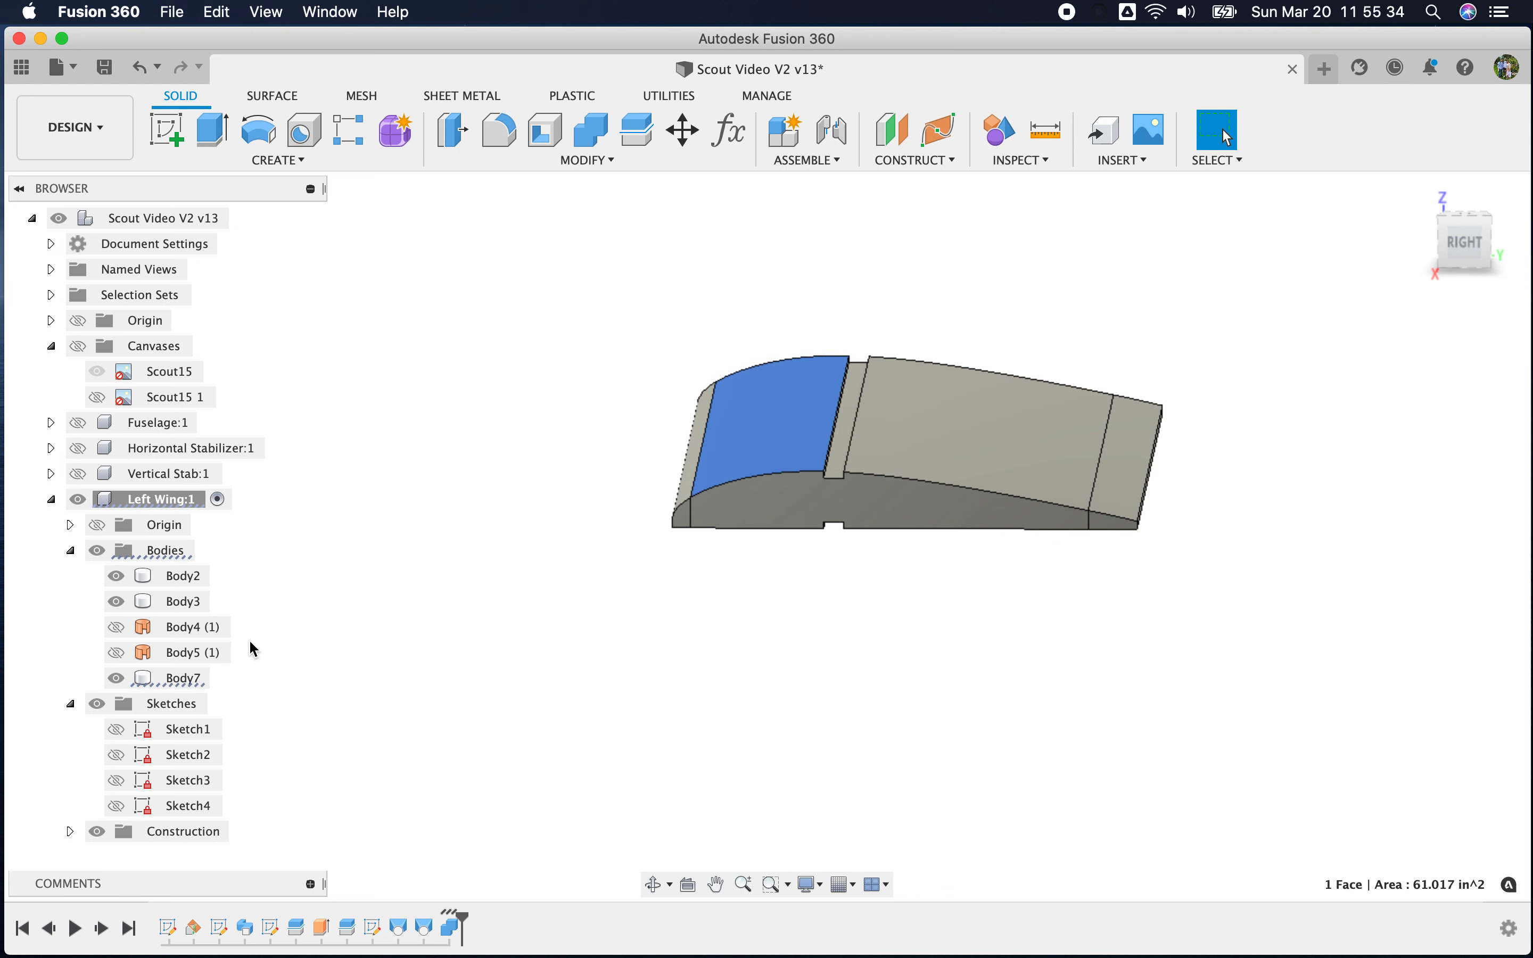
{"action": "left_click", "coordinate": [116, 681]}
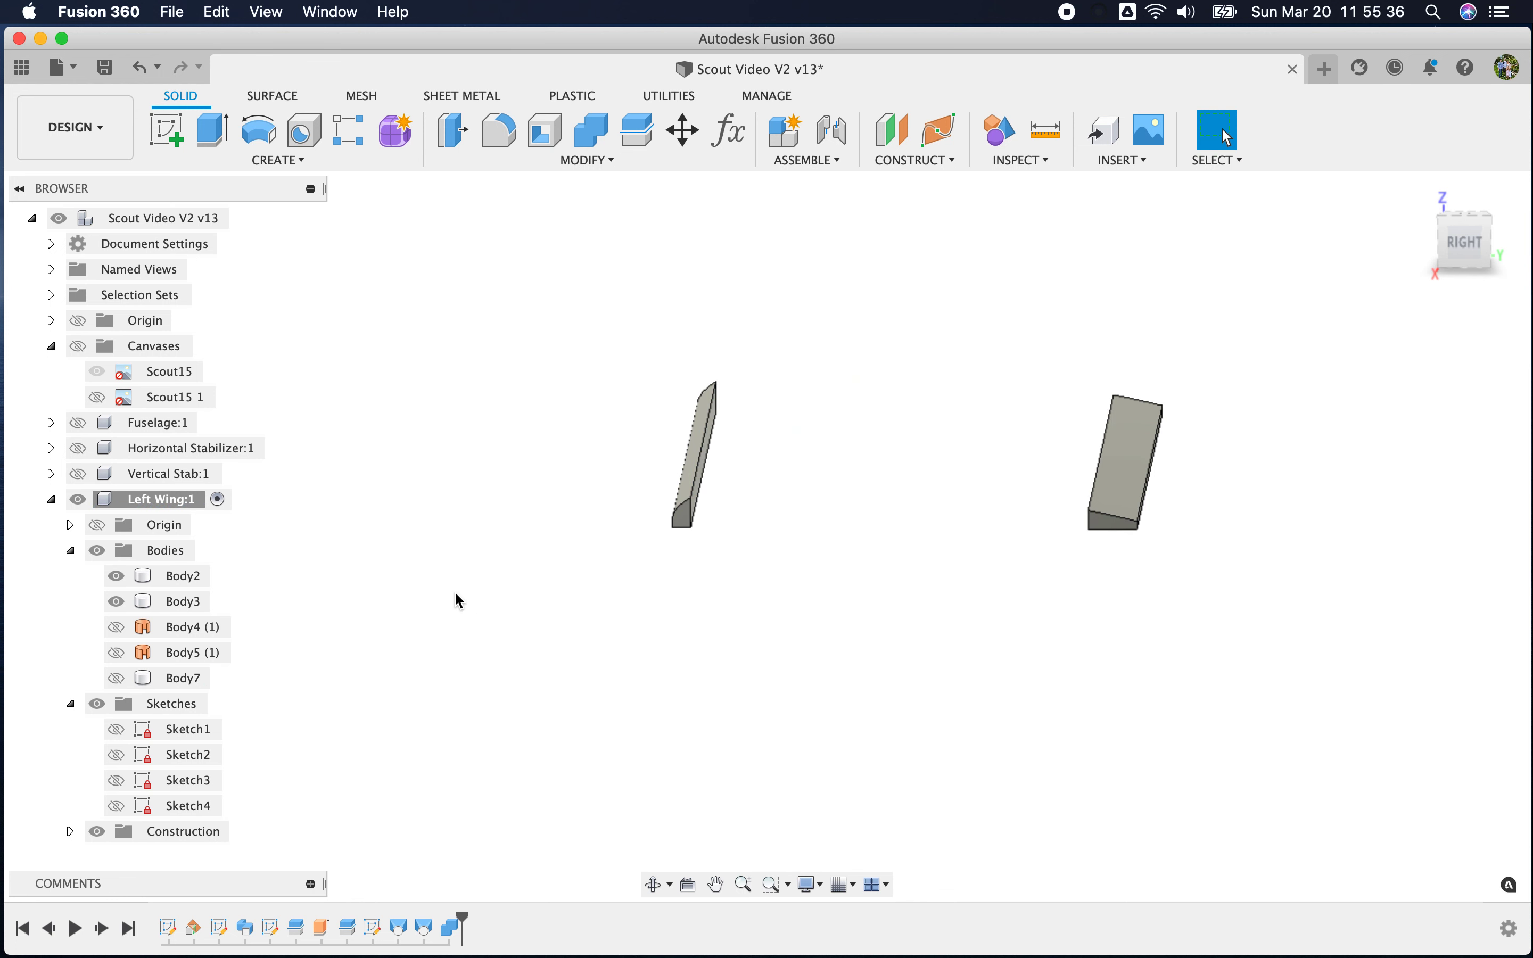
{"action": "left_click", "coordinate": [117, 679]}
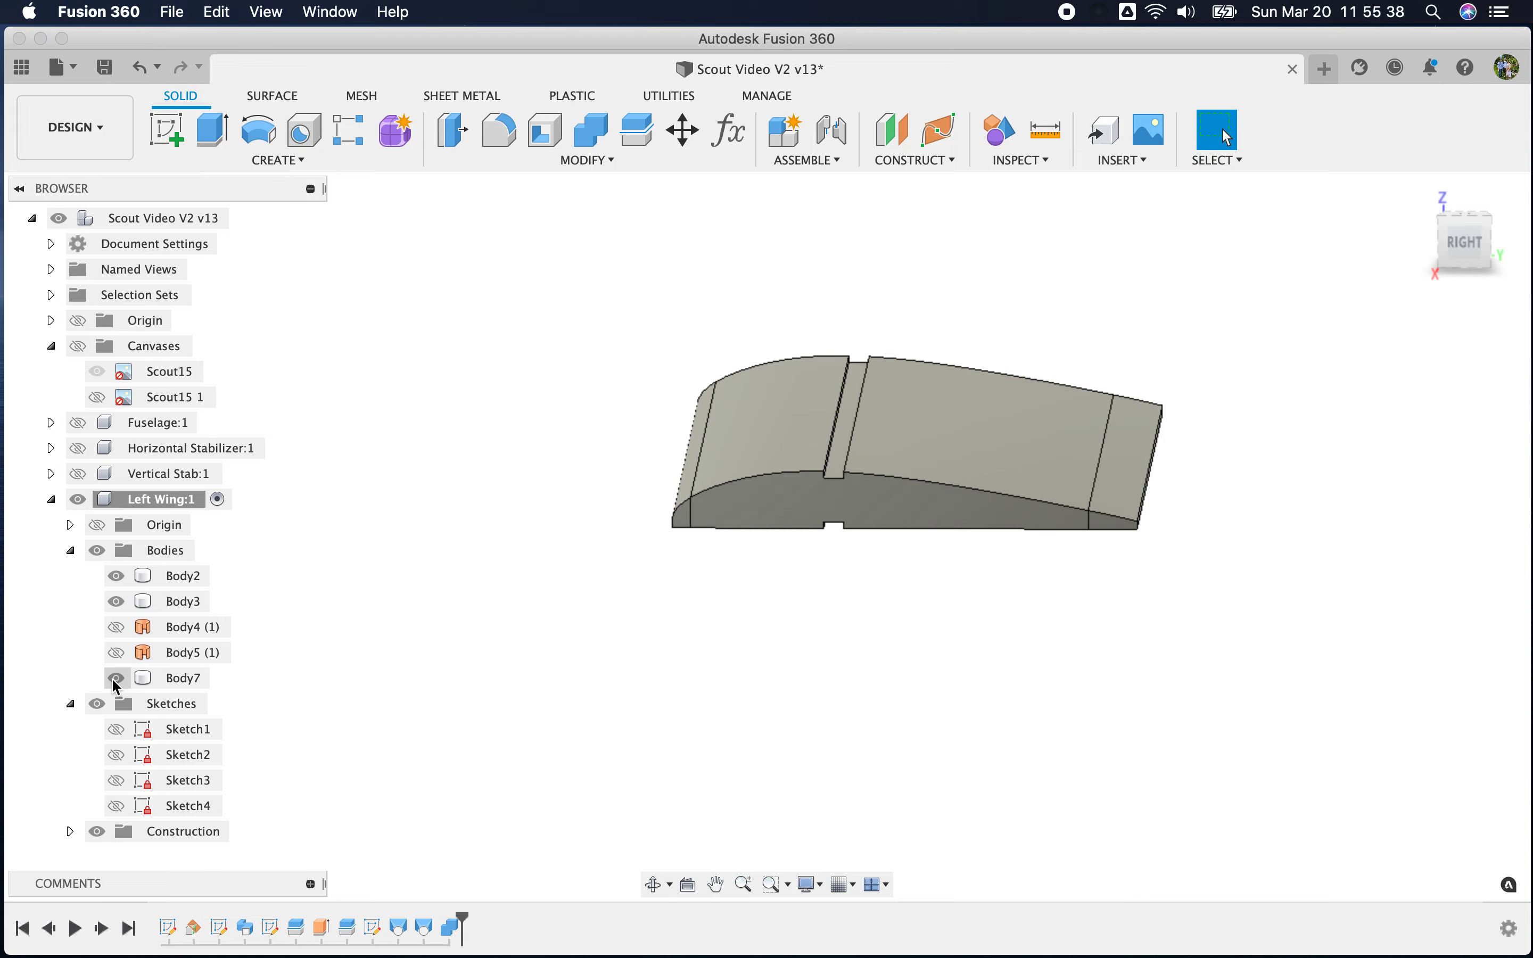
{"action": "middle_click_drag", "start_coordinate": [860, 791], "coordinate": [785, 784], "text": "shift"}
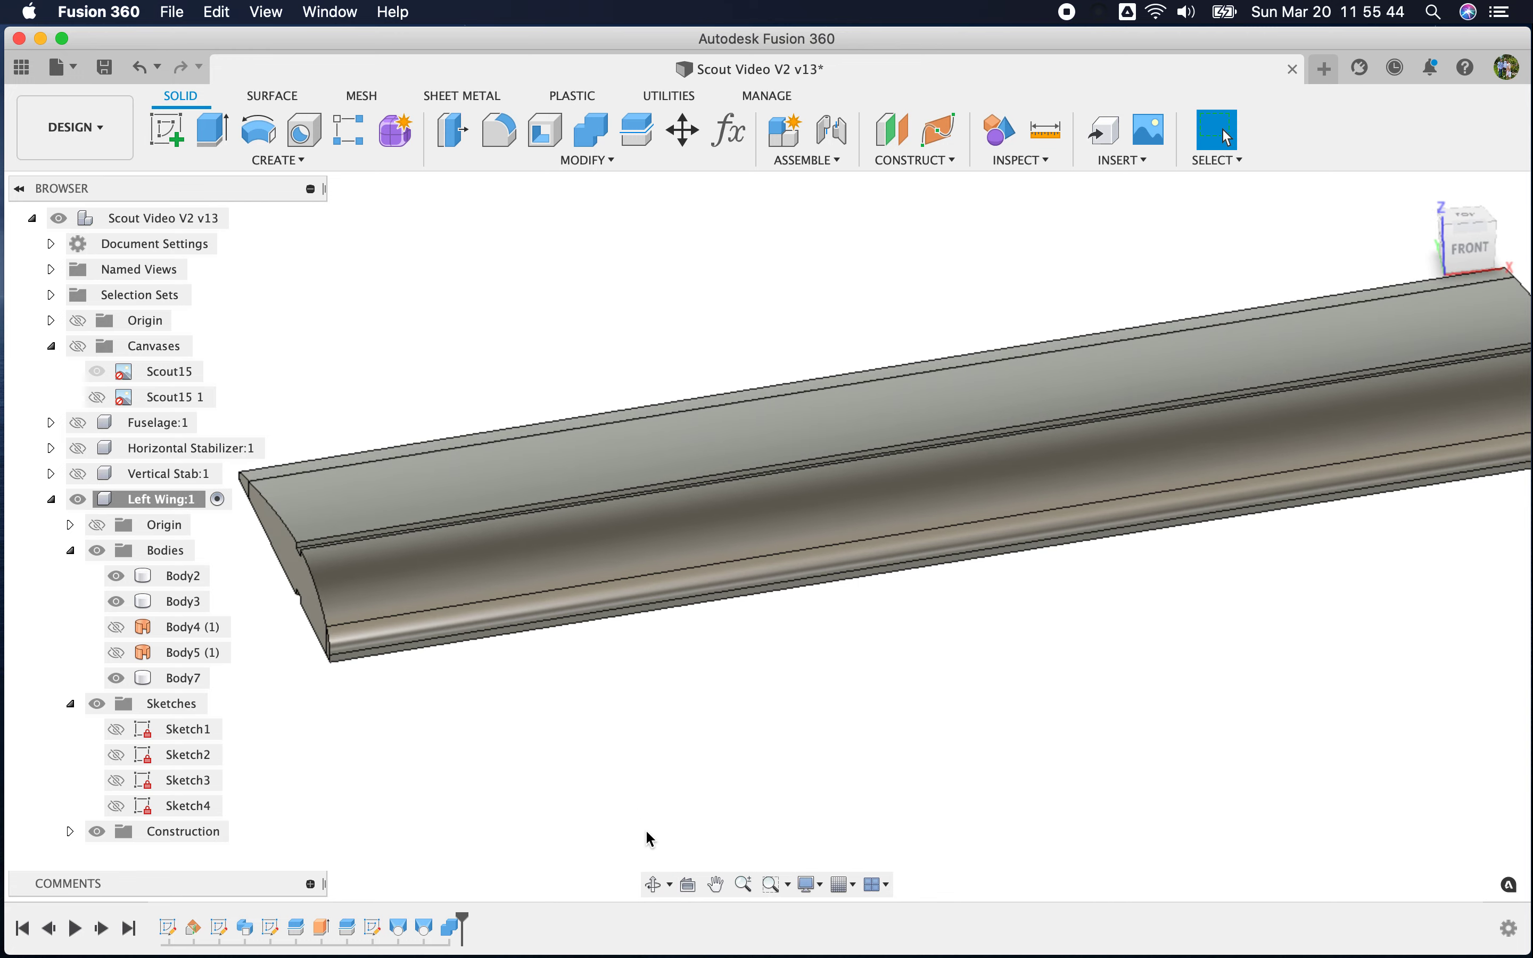
{"action": "middle_click_drag", "start_coordinate": [893, 748], "coordinate": [975, 728], "text": "shift"}
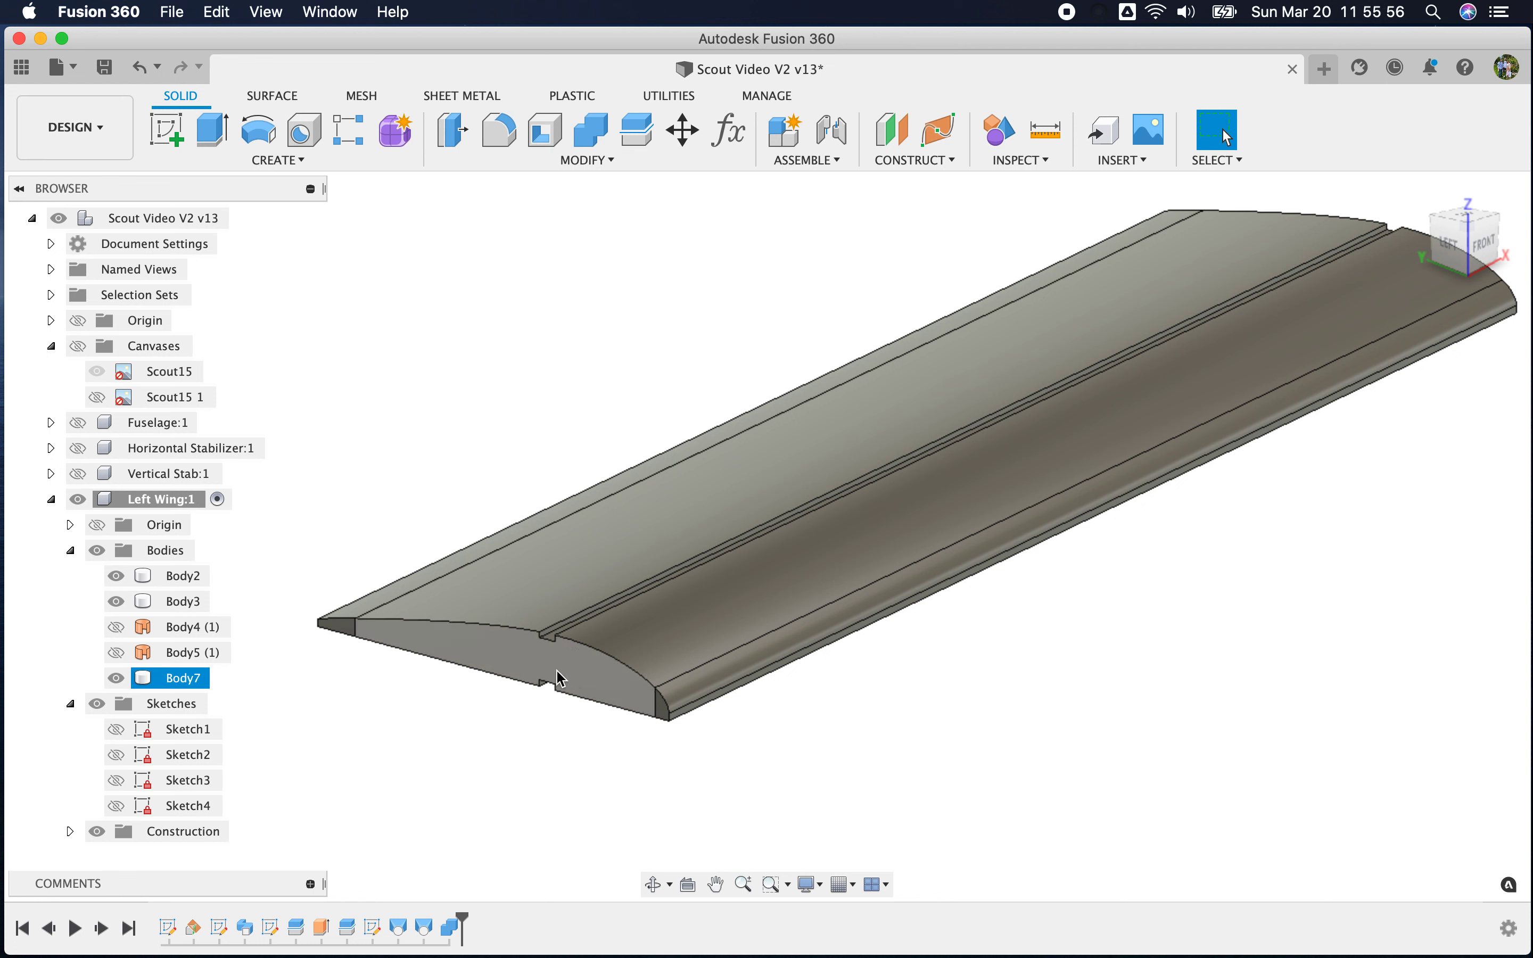
Show the Scout15 plan canvas behind the wing and face the wing from the left side
{"action": "left_click", "coordinate": [86, 343]}
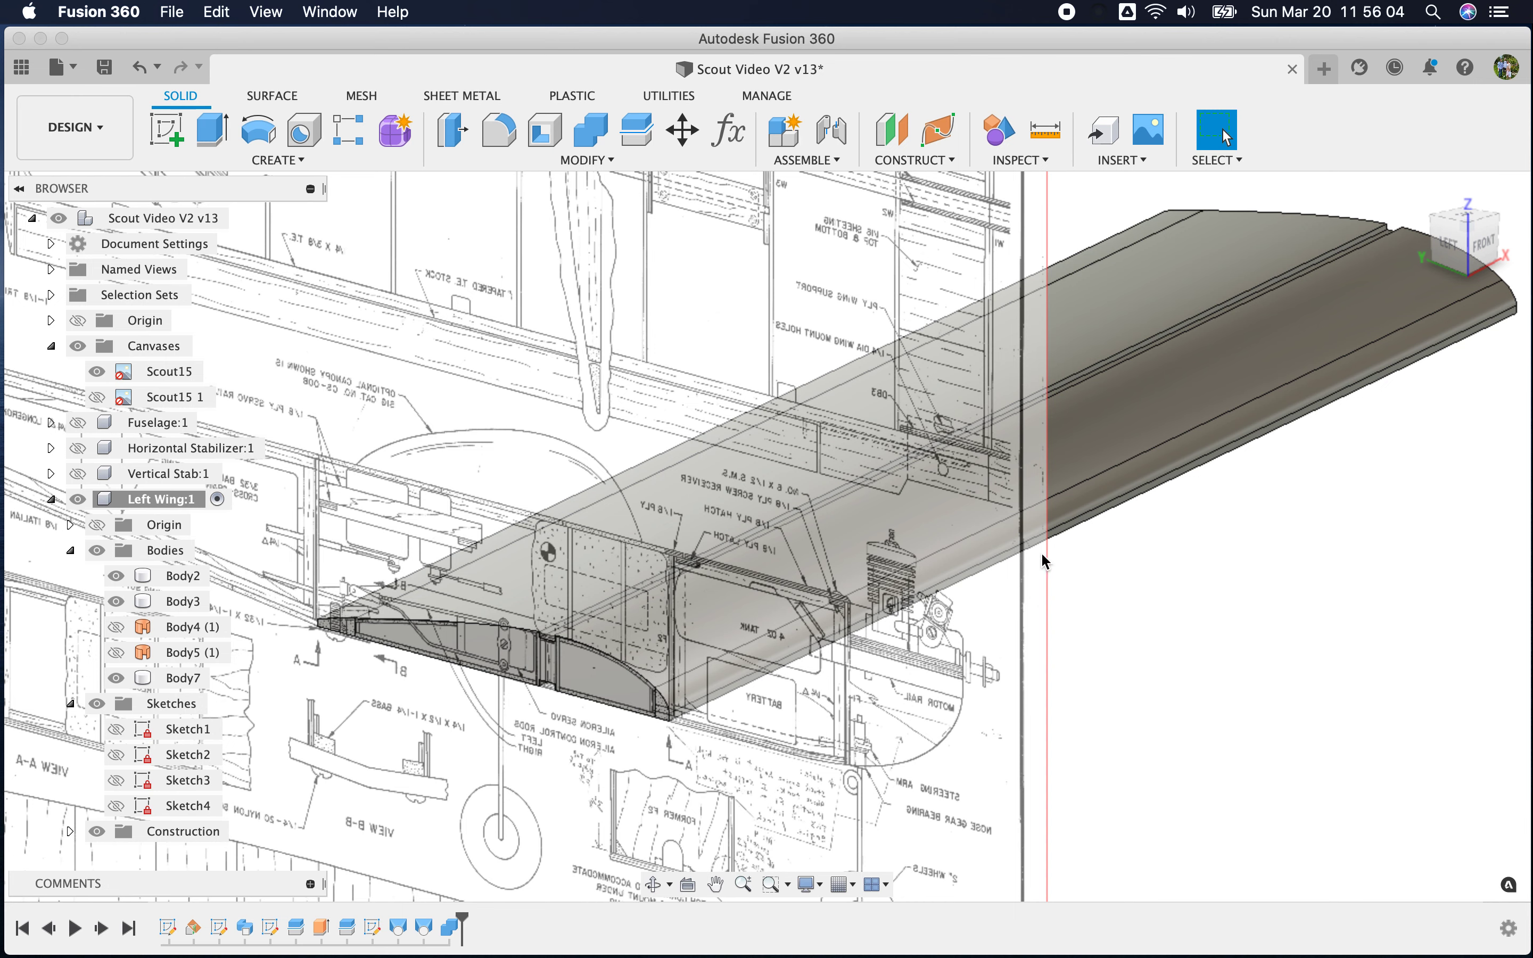
{"action": "left_click", "coordinate": [1450, 244]}
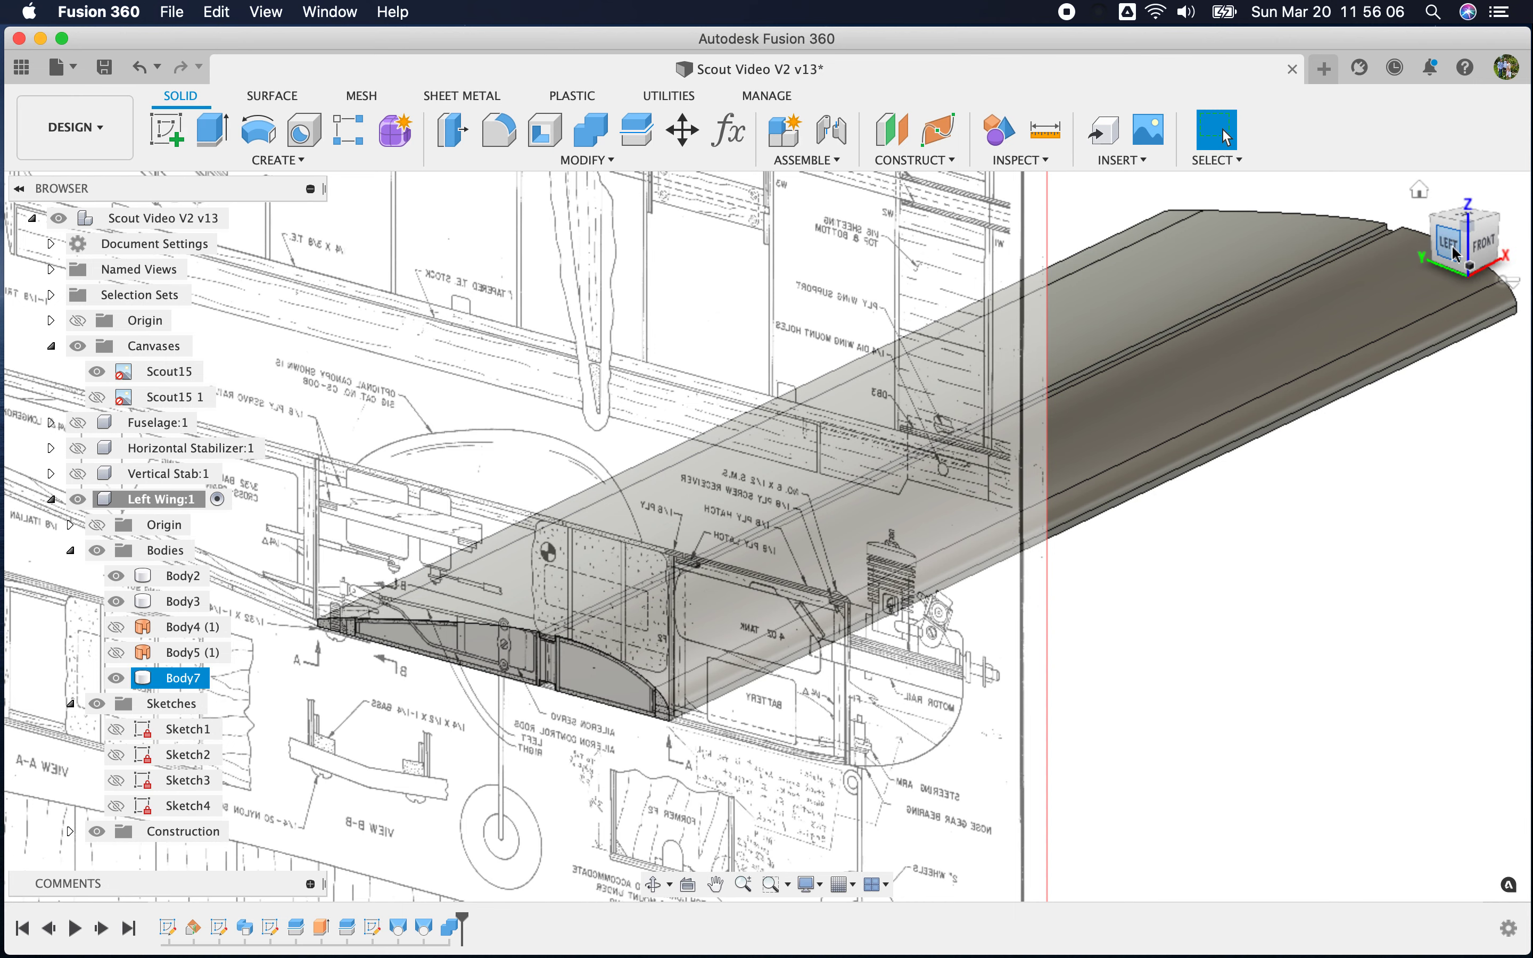
Examine the wing layout on the plan canvas: the rib positions W1 to W3, the spar notes and the root sheeting
{"action": "scroll", "coordinate": [784, 484], "scroll_direction": "down", "scroll_amount": 10}
{"action": "scroll", "coordinate": [1010, 321], "scroll_direction": "up", "scroll_amount": 5}
{"action": "scroll", "coordinate": [1003, 320], "scroll_direction": "up", "scroll_amount": 5}
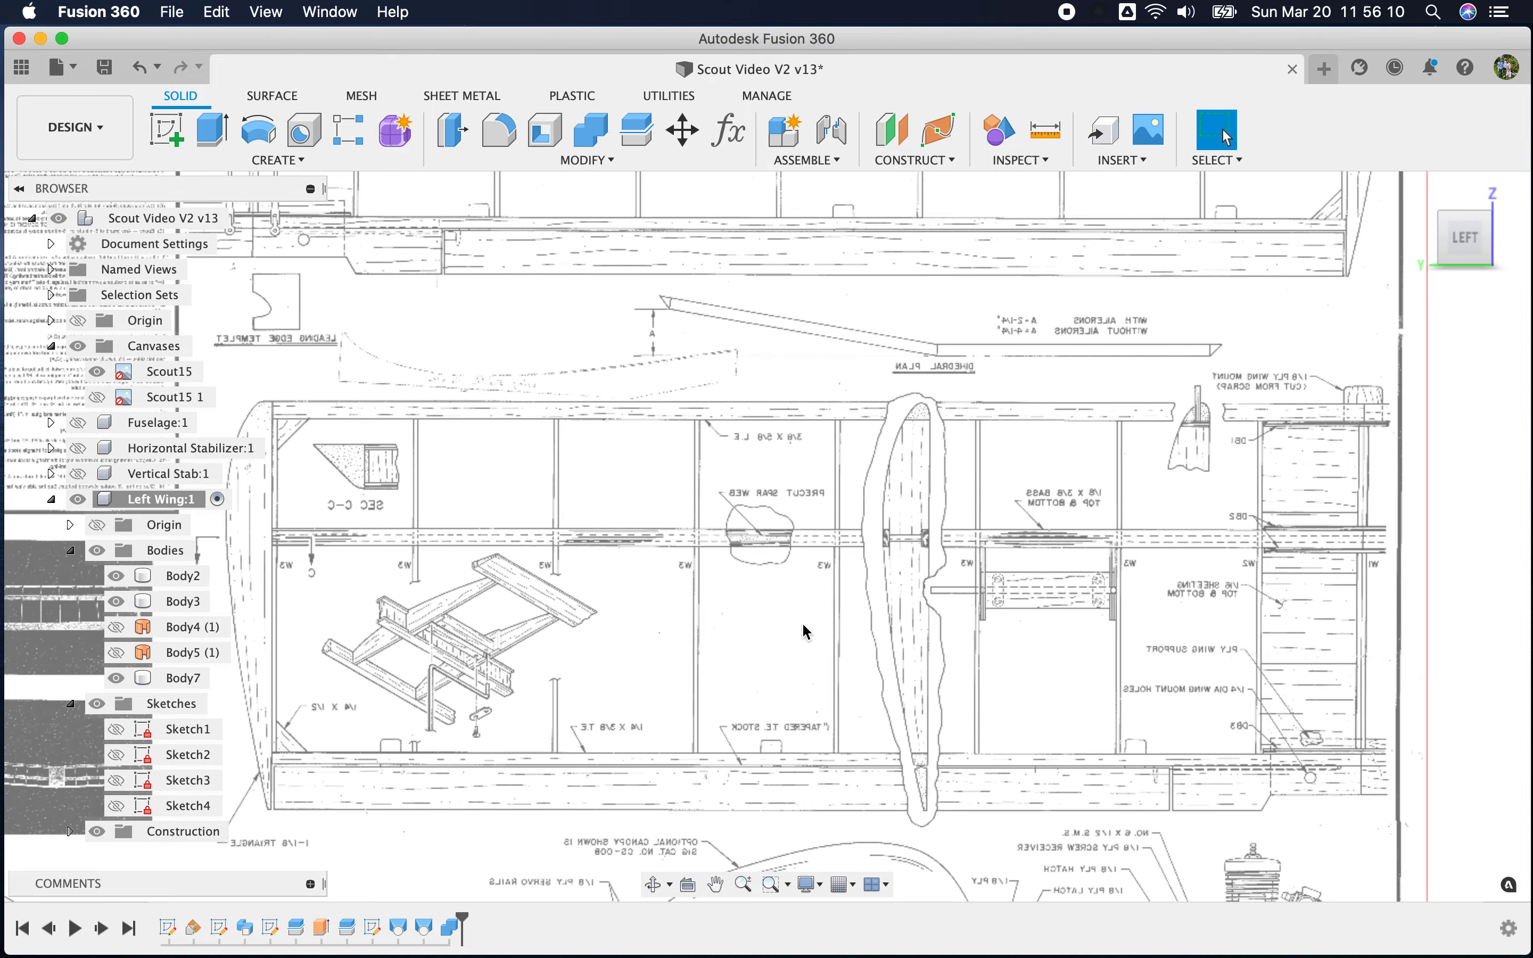
{"action": "scroll", "coordinate": [1159, 642], "scroll_direction": "up", "scroll_amount": 3}
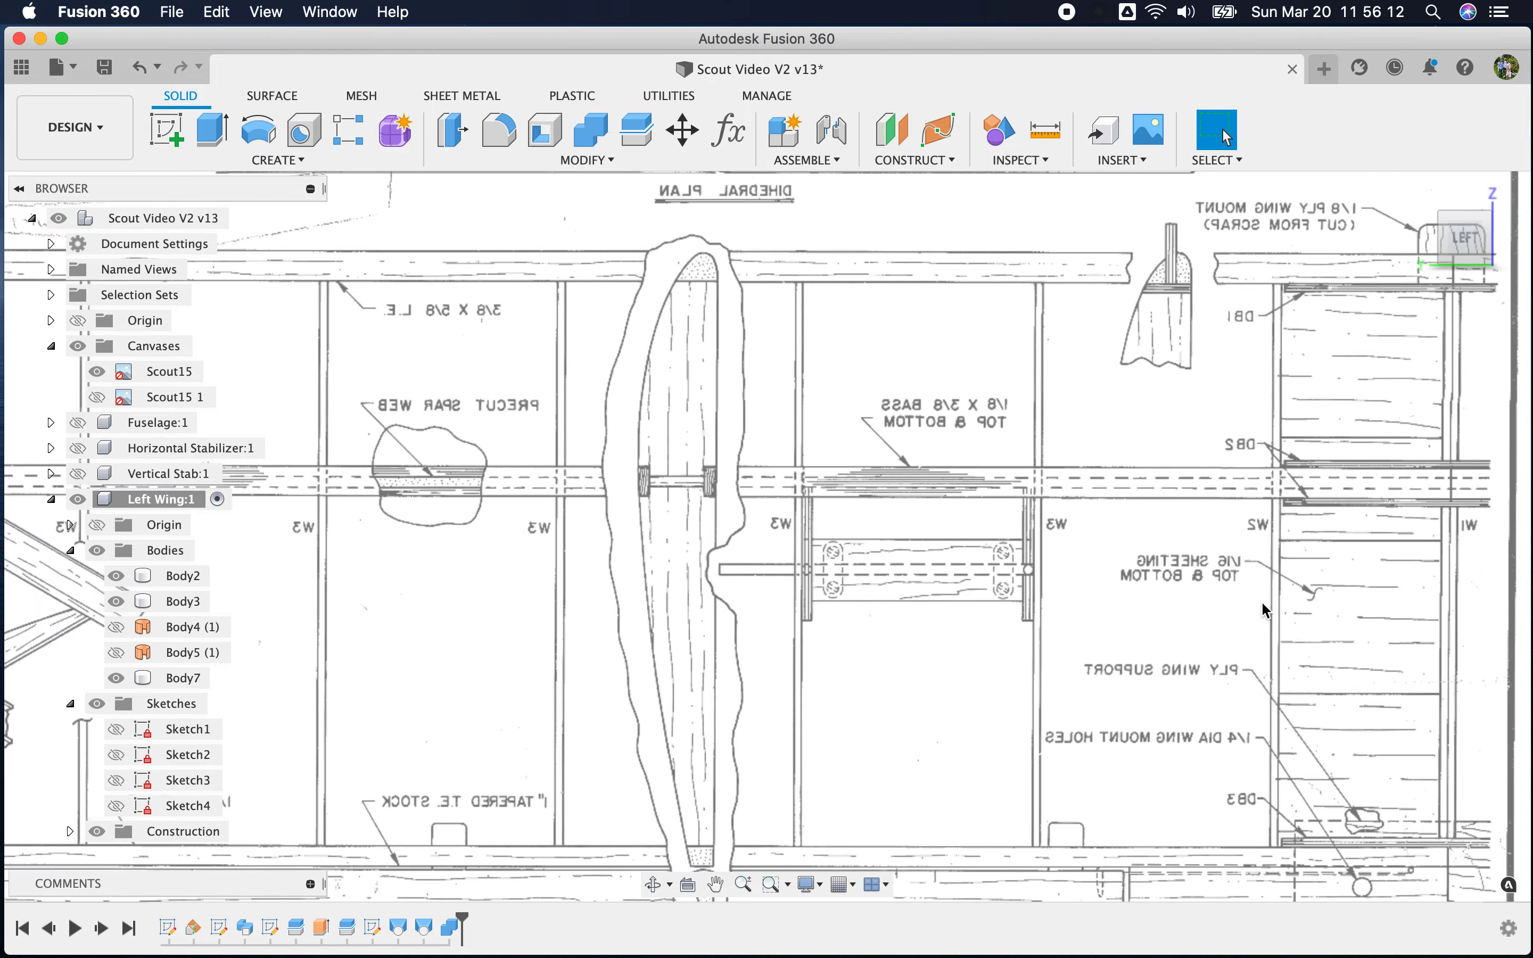
{"action": "scroll", "coordinate": [1165, 611], "scroll_direction": "down", "scroll_amount": 6}
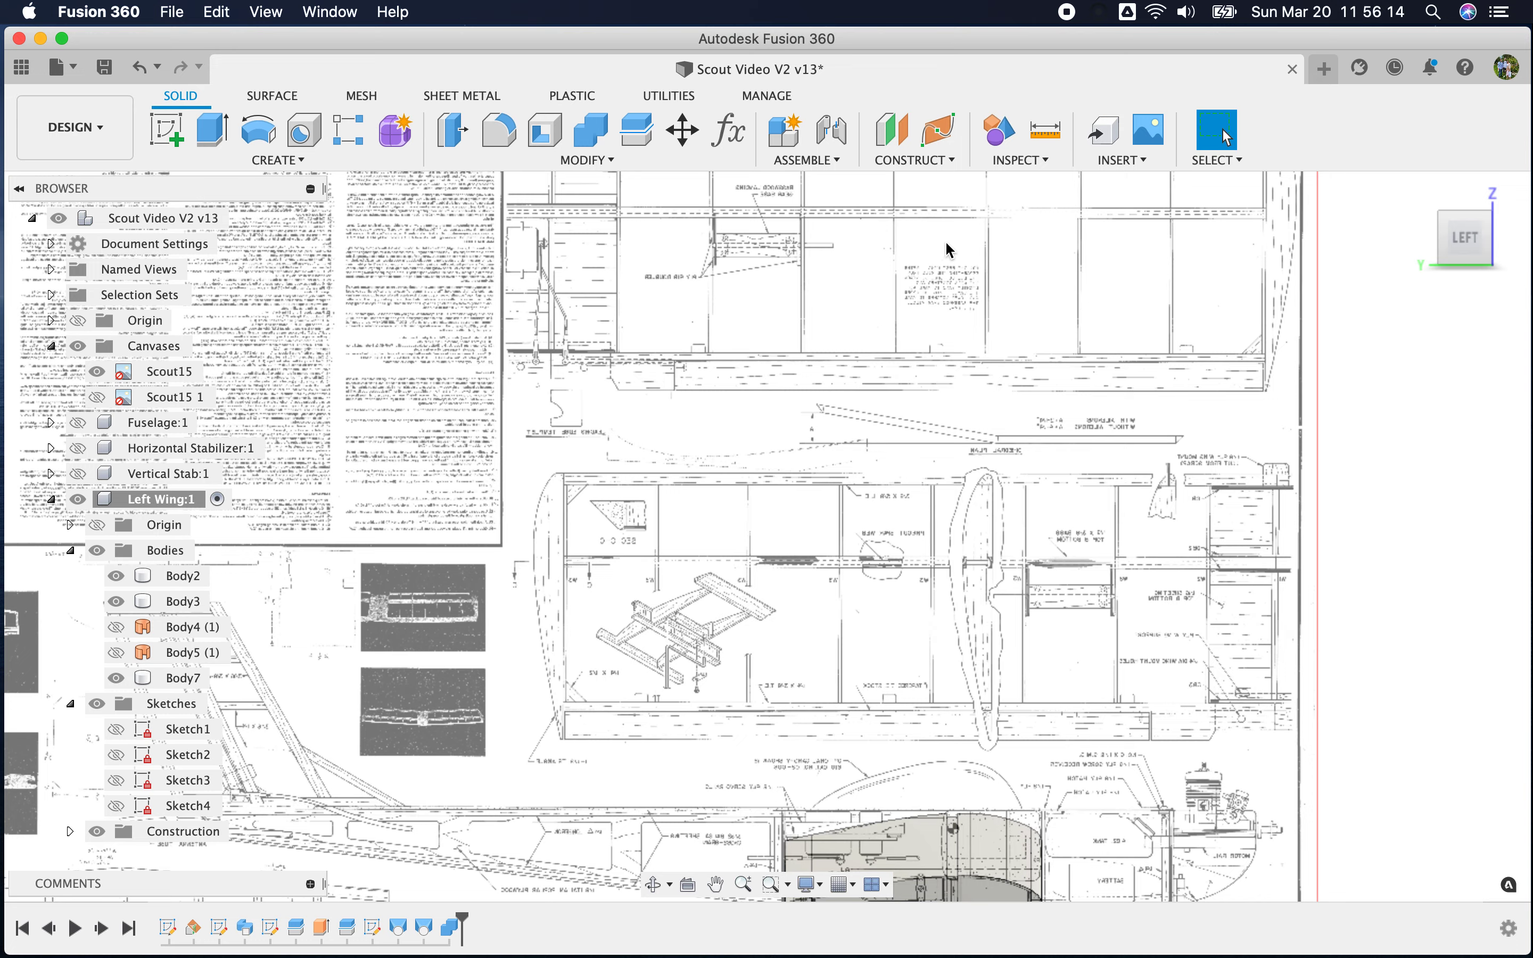
{"action": "scroll", "coordinate": [948, 249], "scroll_direction": "up", "scroll_amount": 5}
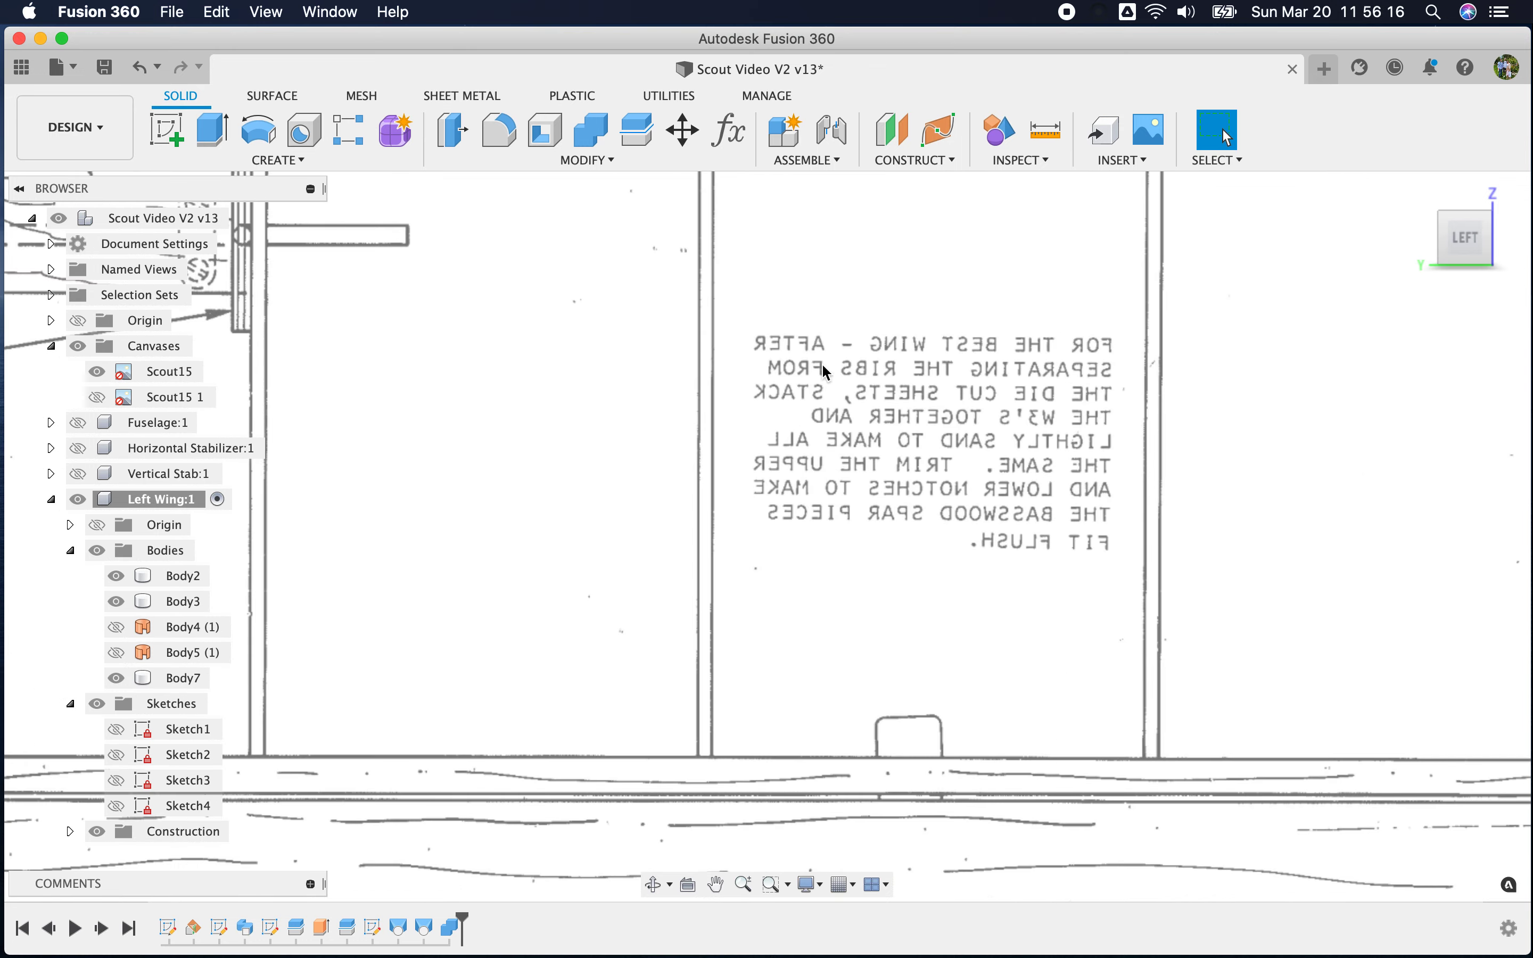
{"action": "scroll", "coordinate": [962, 487], "scroll_direction": "down", "scroll_amount": 6}
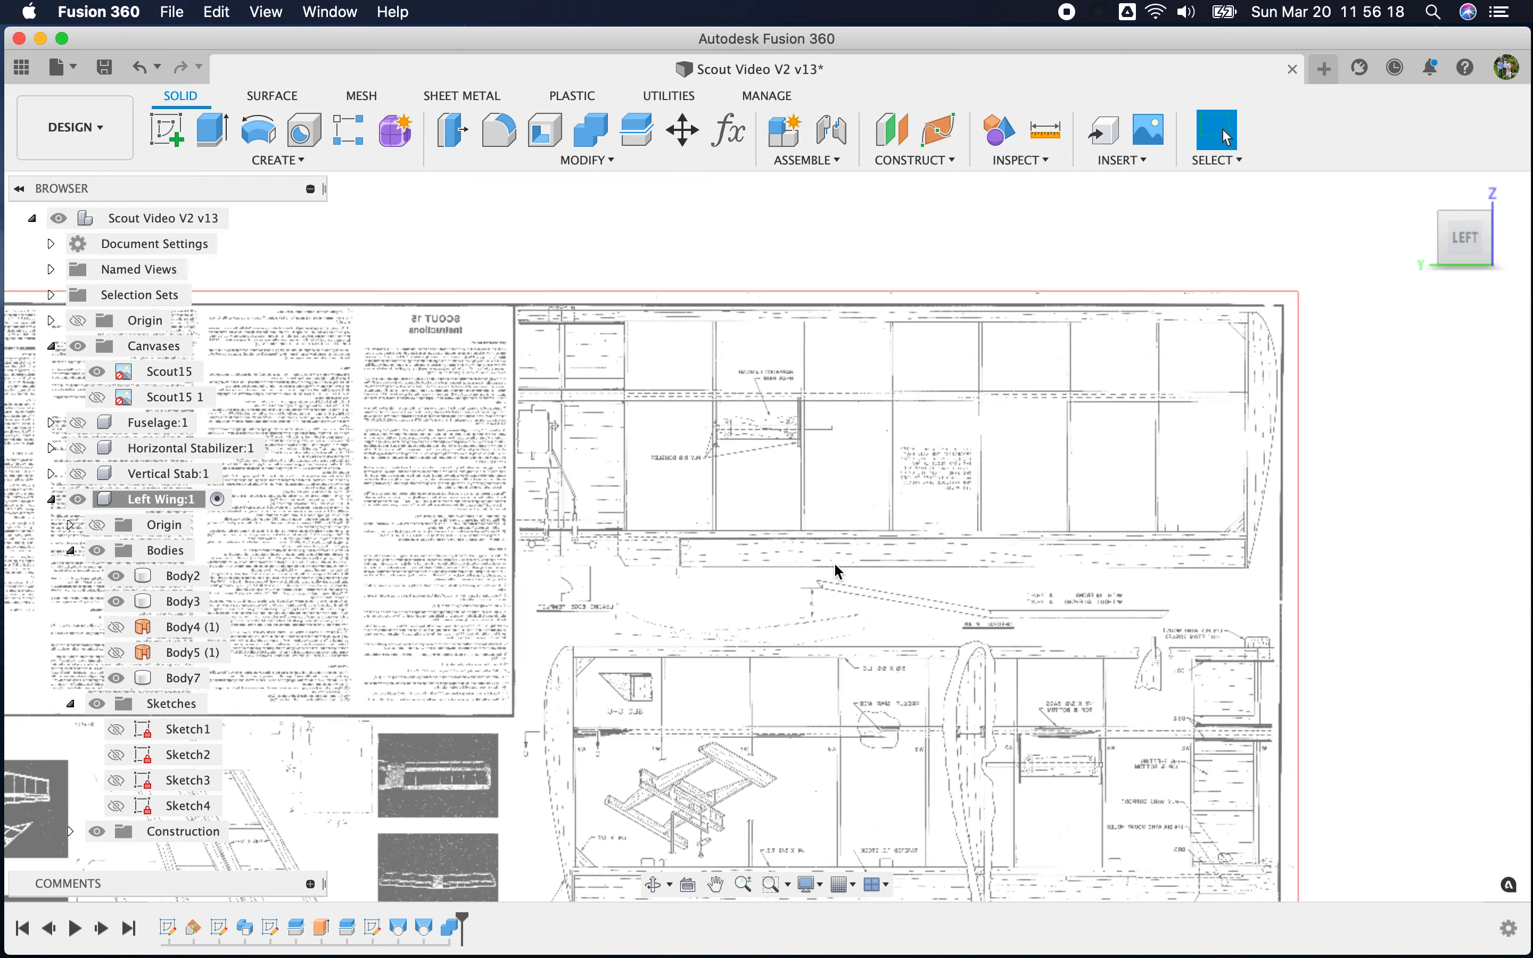
{"action": "scroll", "coordinate": [813, 787], "scroll_direction": "up", "scroll_amount": 5}
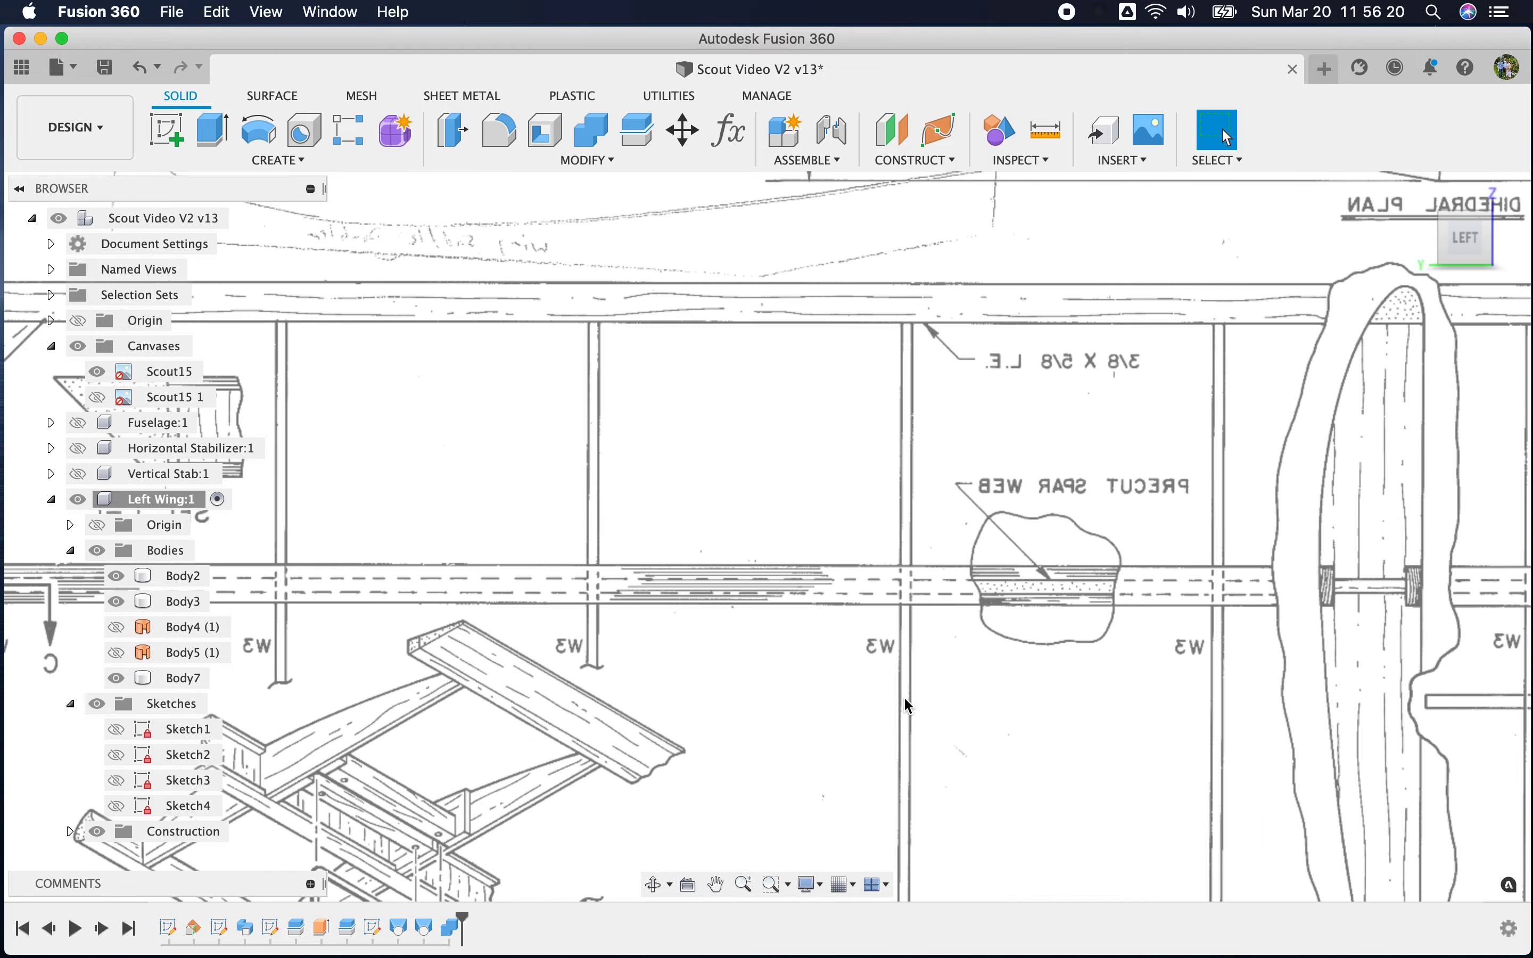
{"action": "scroll", "coordinate": [906, 702], "scroll_direction": "down", "scroll_amount": 8}
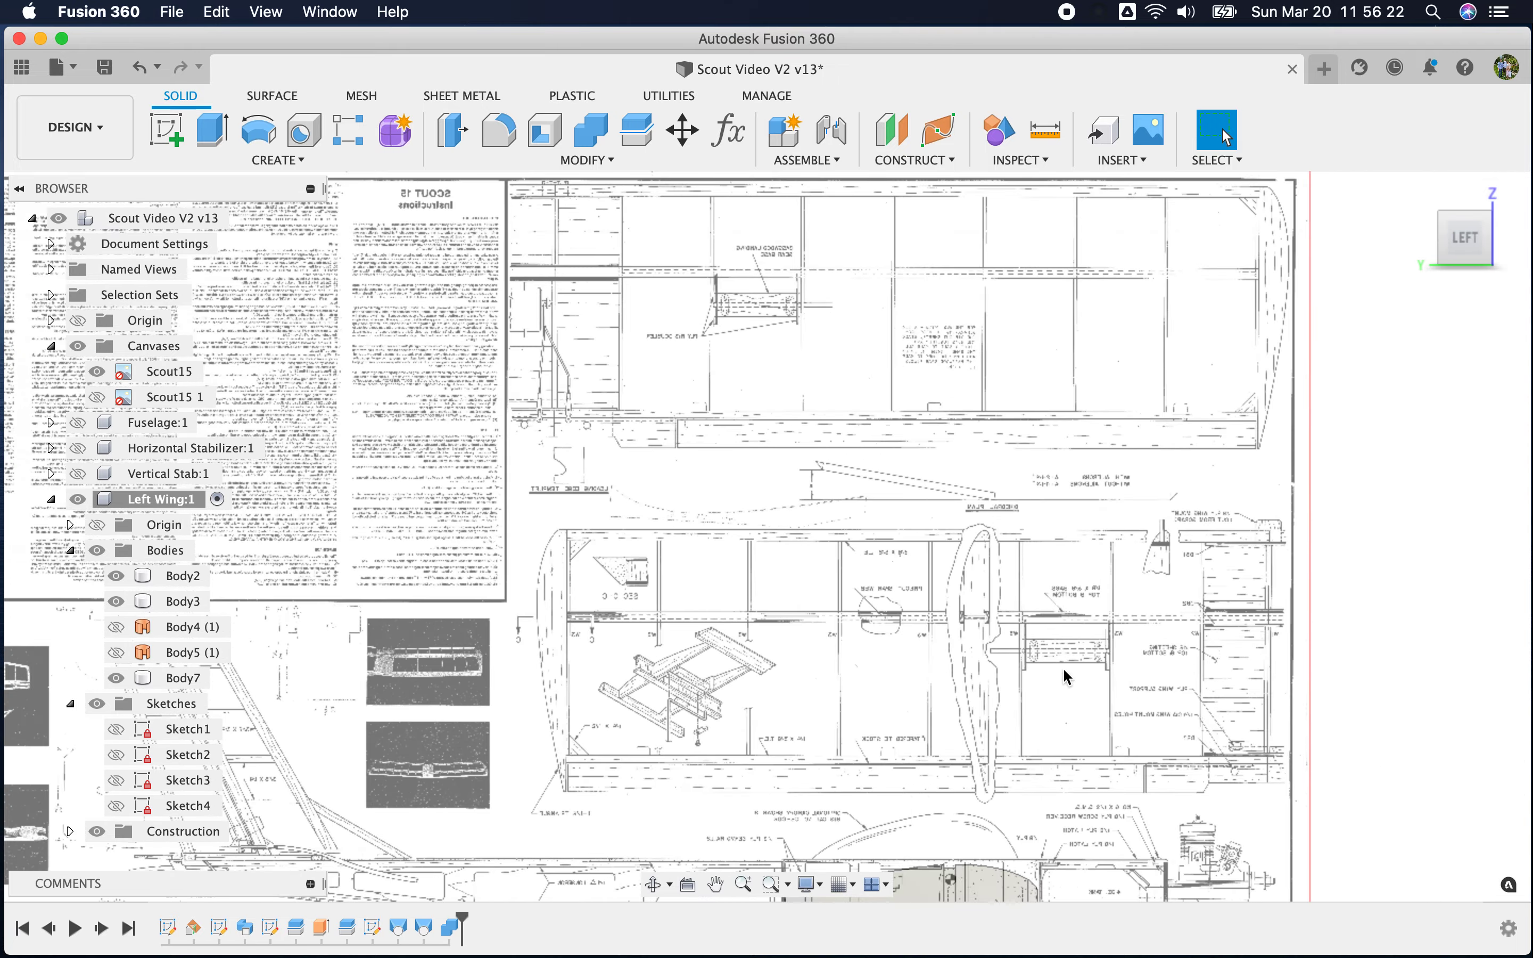
{"action": "scroll", "coordinate": [1161, 692], "scroll_direction": "up", "scroll_amount": 10}
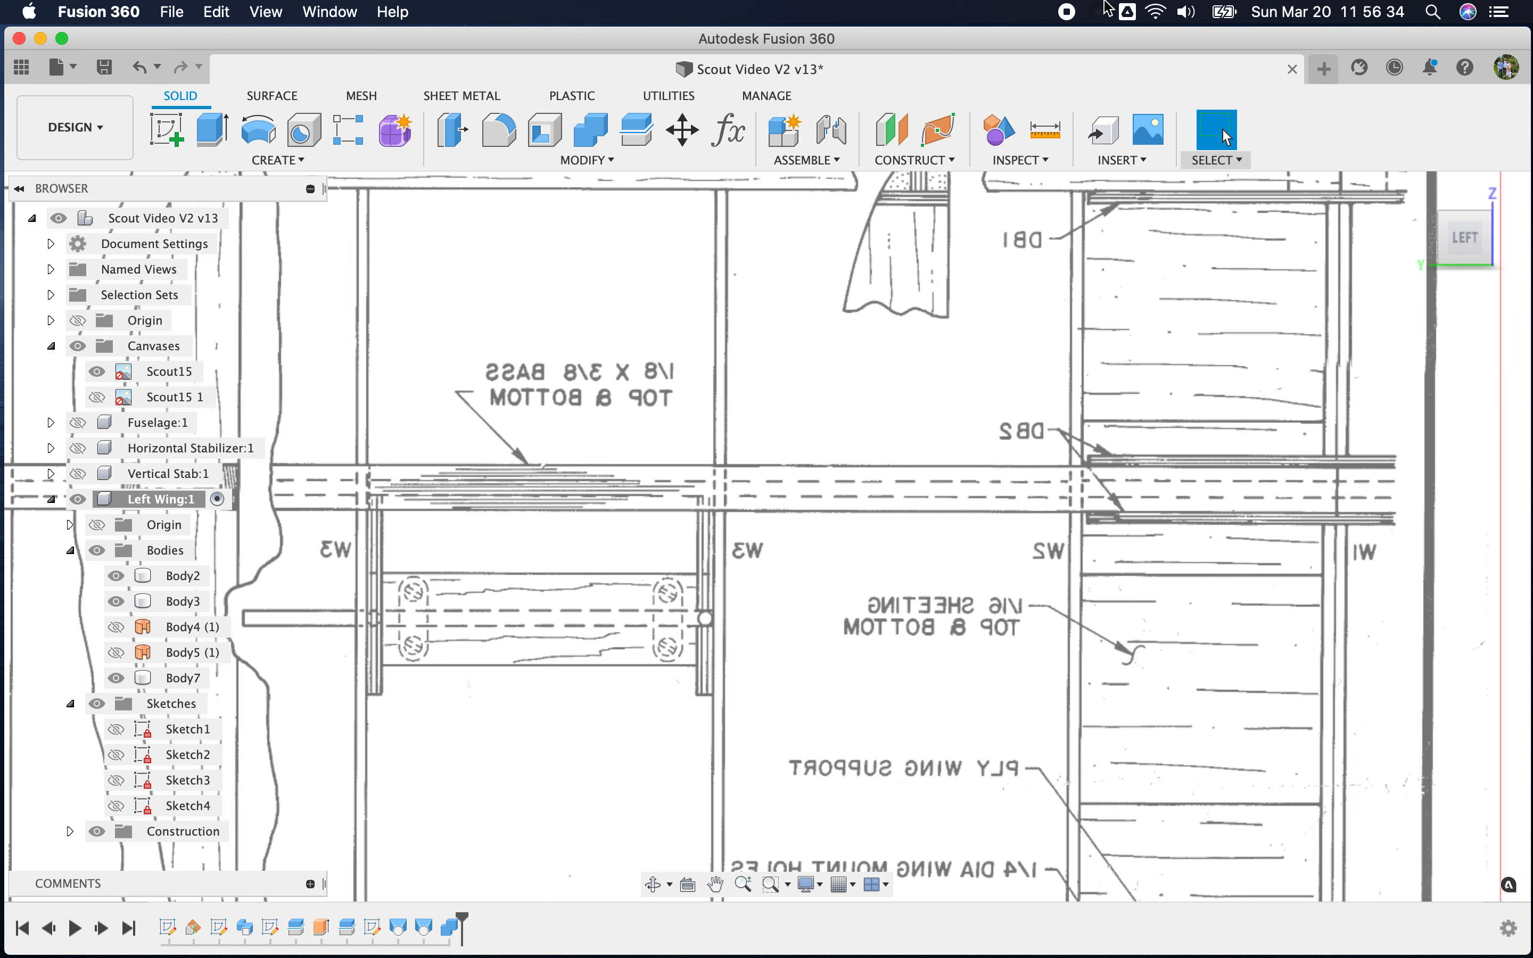
Hide the canvases and create a construction plane offset -0.125 in from the middle wing body's inner end face
{"action": "left_click", "coordinate": [73, 350]}
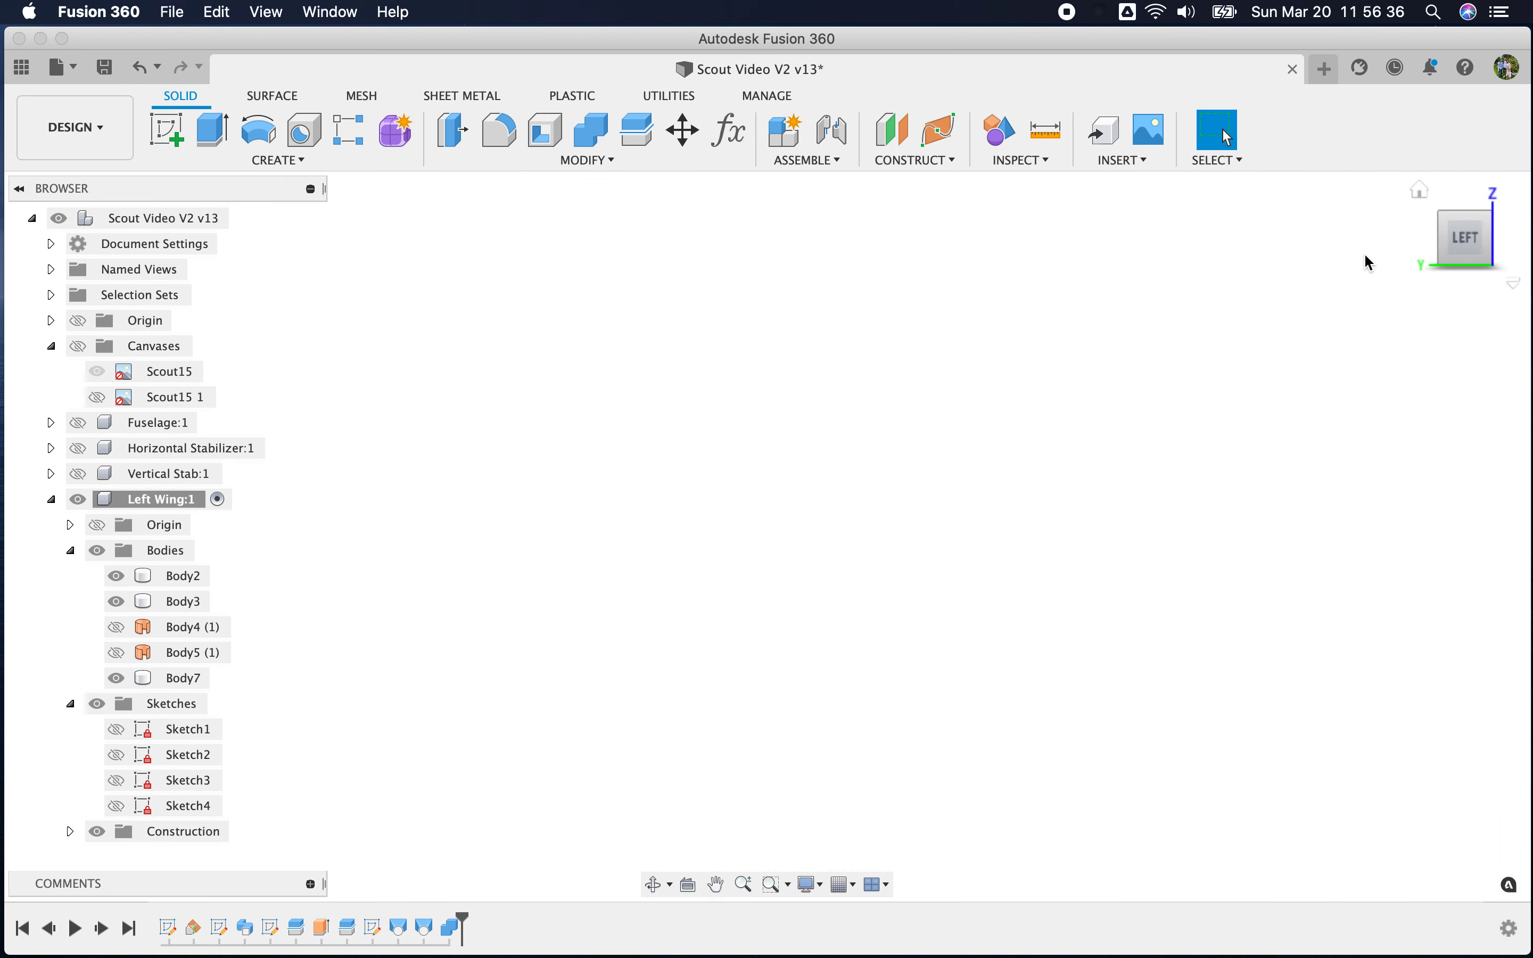
{"action": "left_click", "coordinate": [1418, 190]}
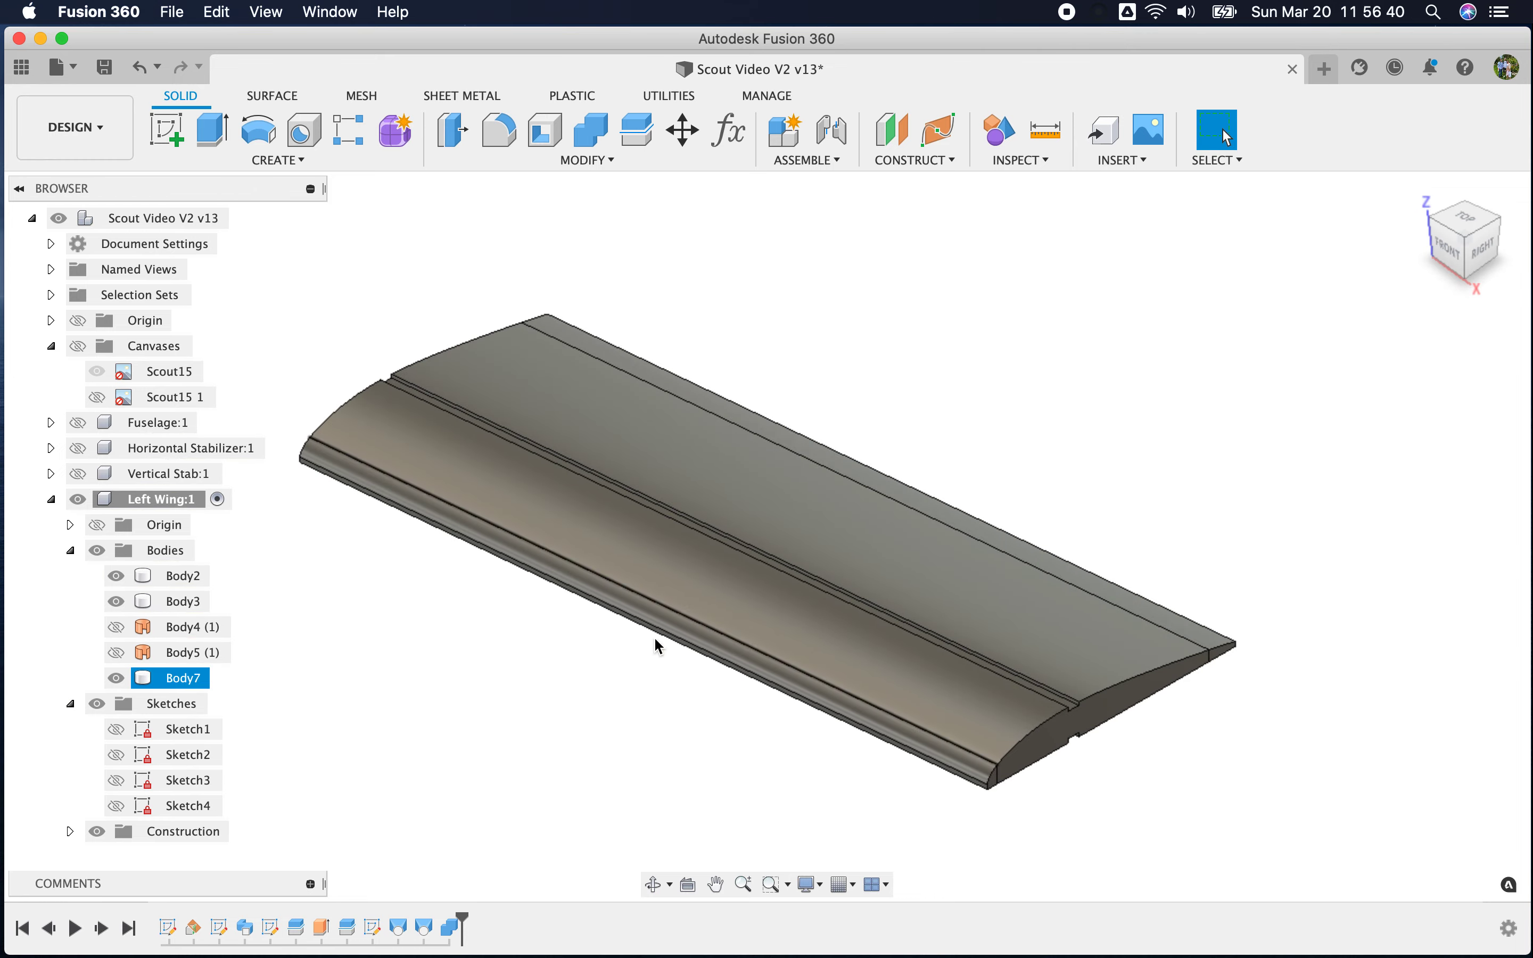
{"action": "middle_click_drag", "start_coordinate": [953, 405], "coordinate": [1166, 296], "text": "shift"}
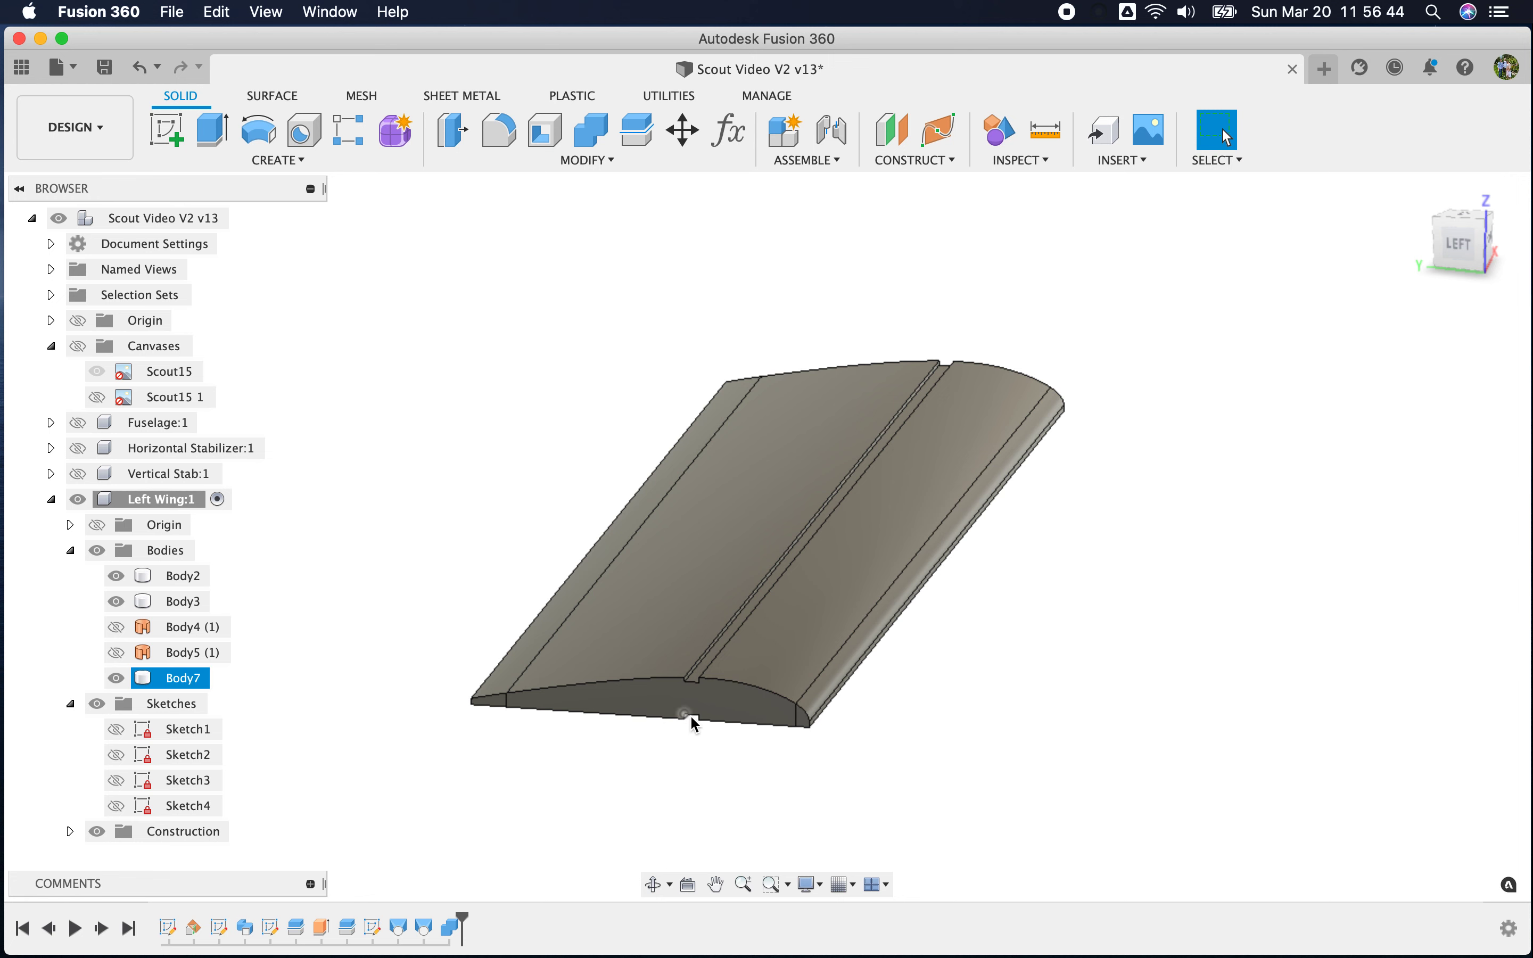
{"action": "left_click", "coordinate": [891, 130]}
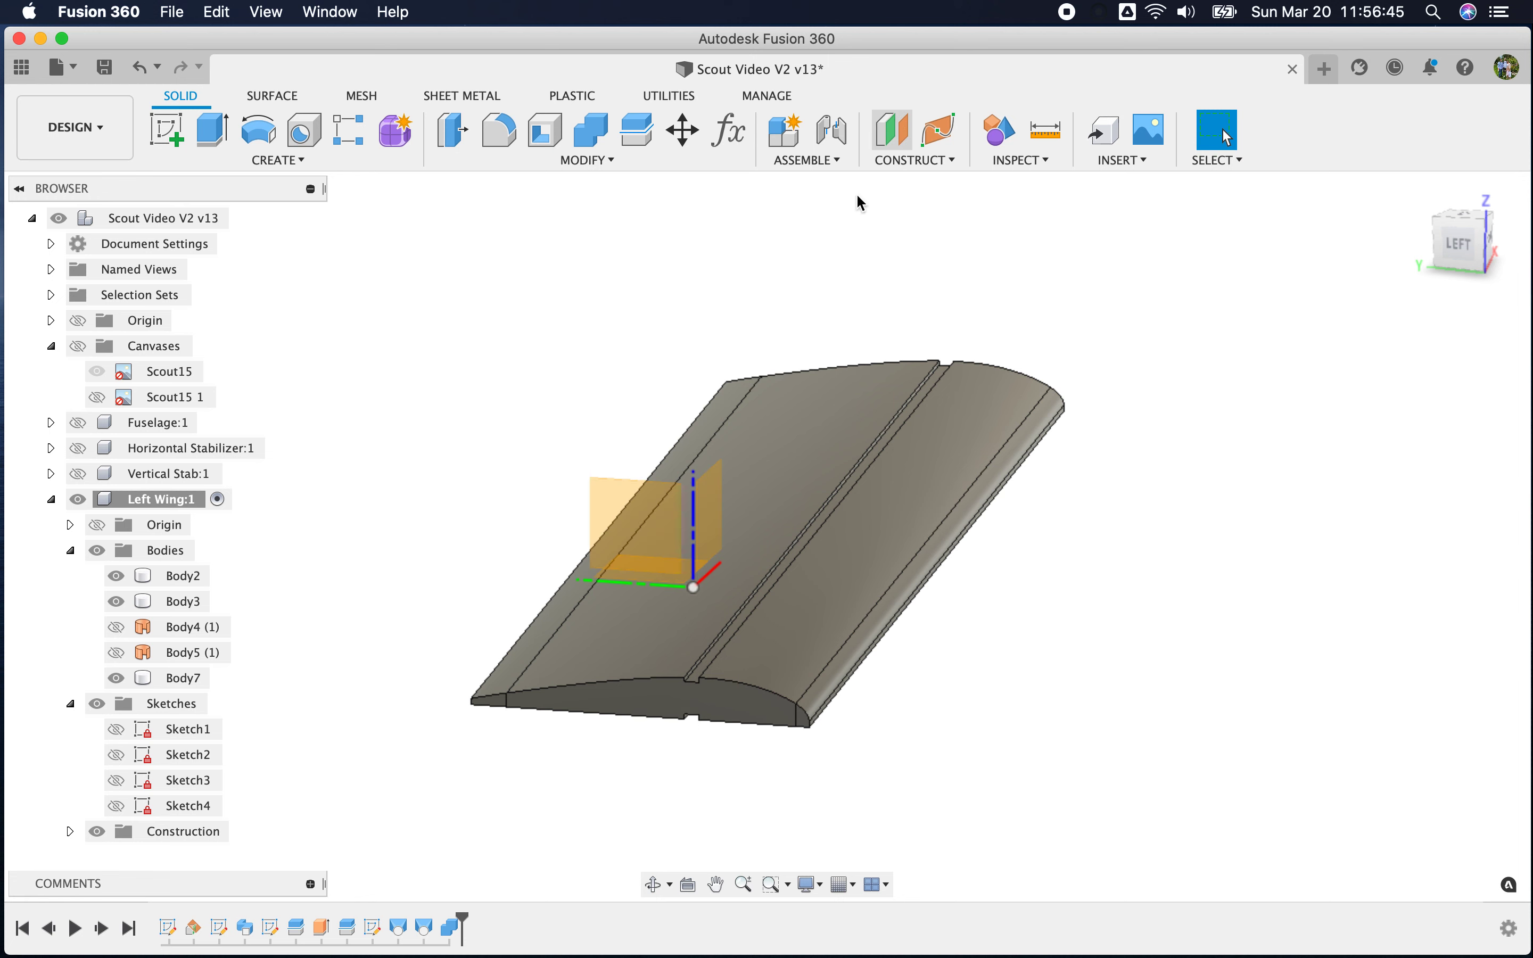
{"action": "left_click", "coordinate": [747, 712]}
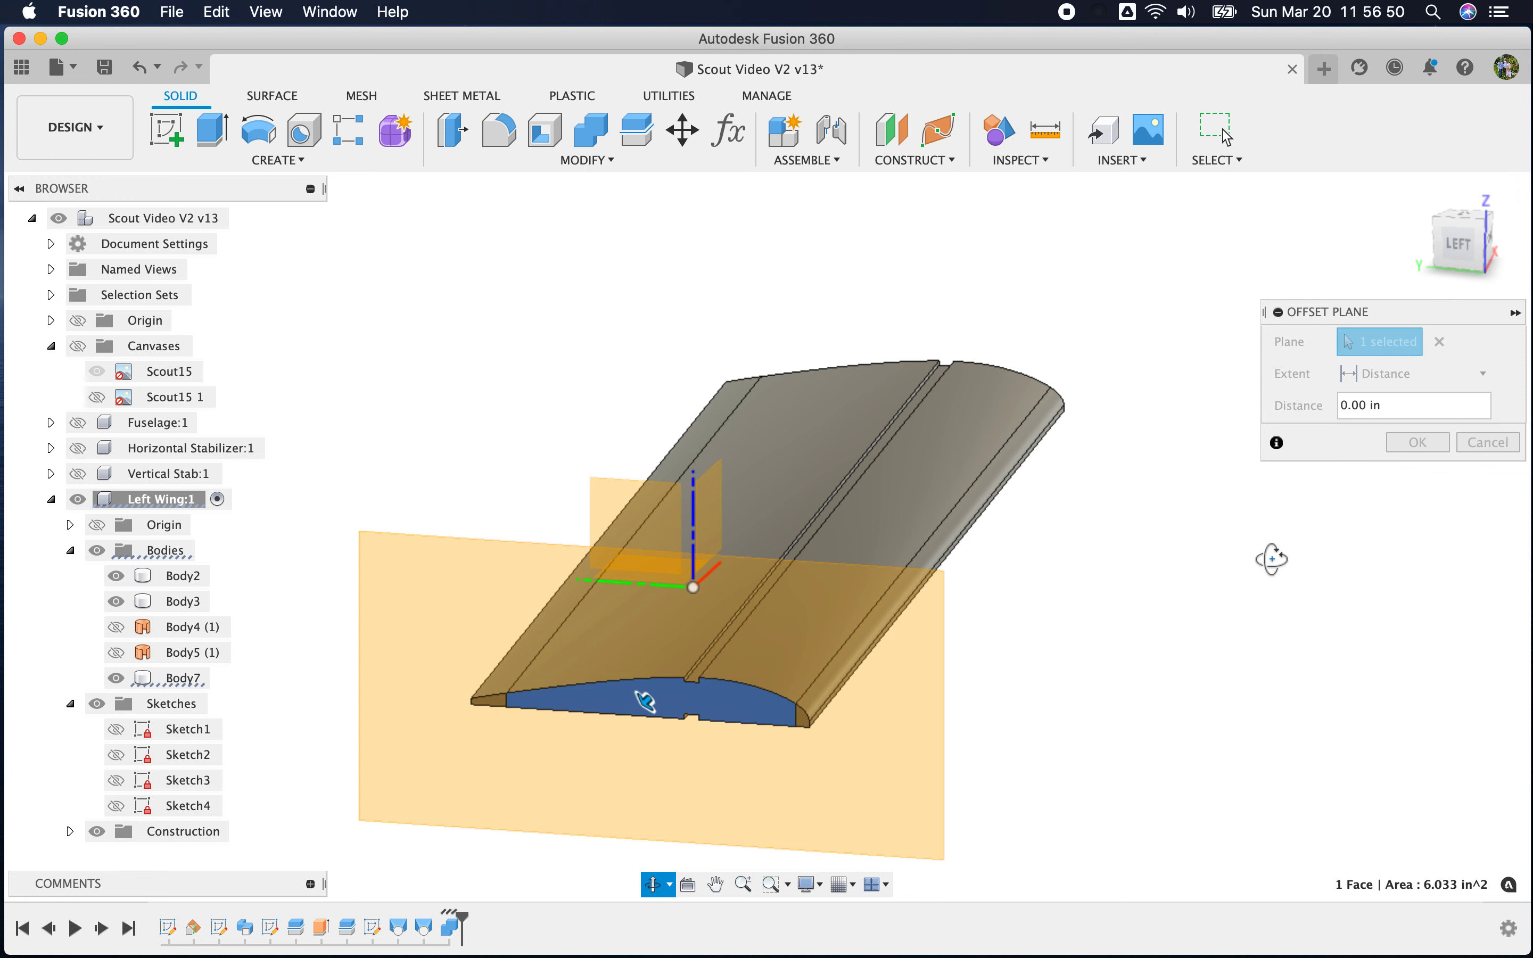
{"action": "middle_click_drag", "start_coordinate": [1271, 558], "coordinate": [1276, 570], "text": "shift"}
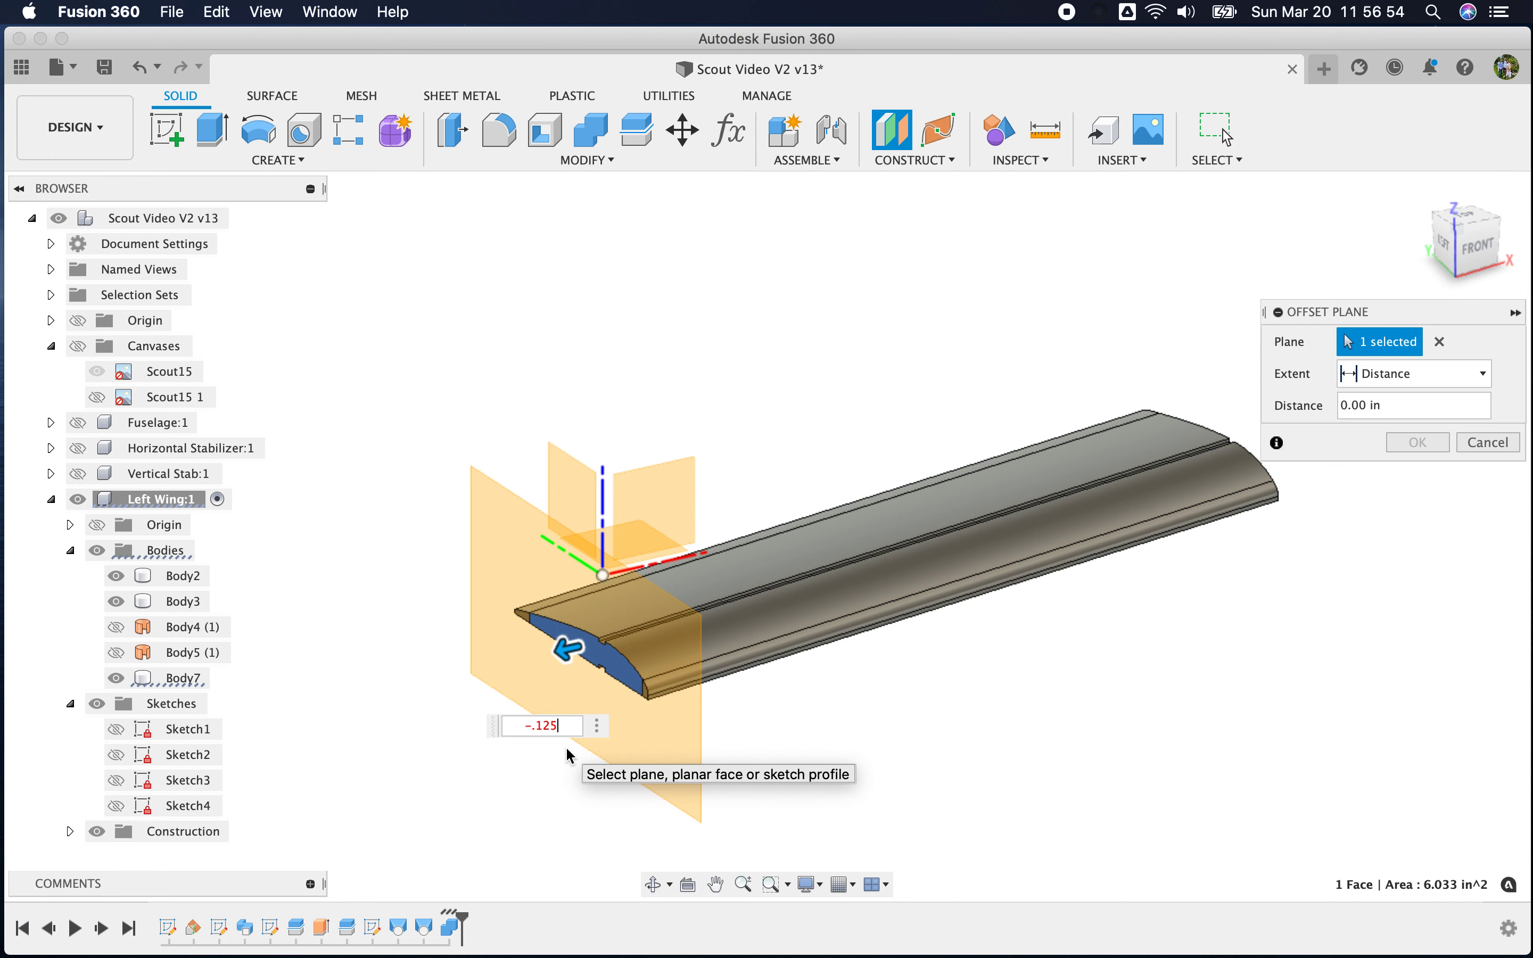
{"action": "key", "text": "Return"}
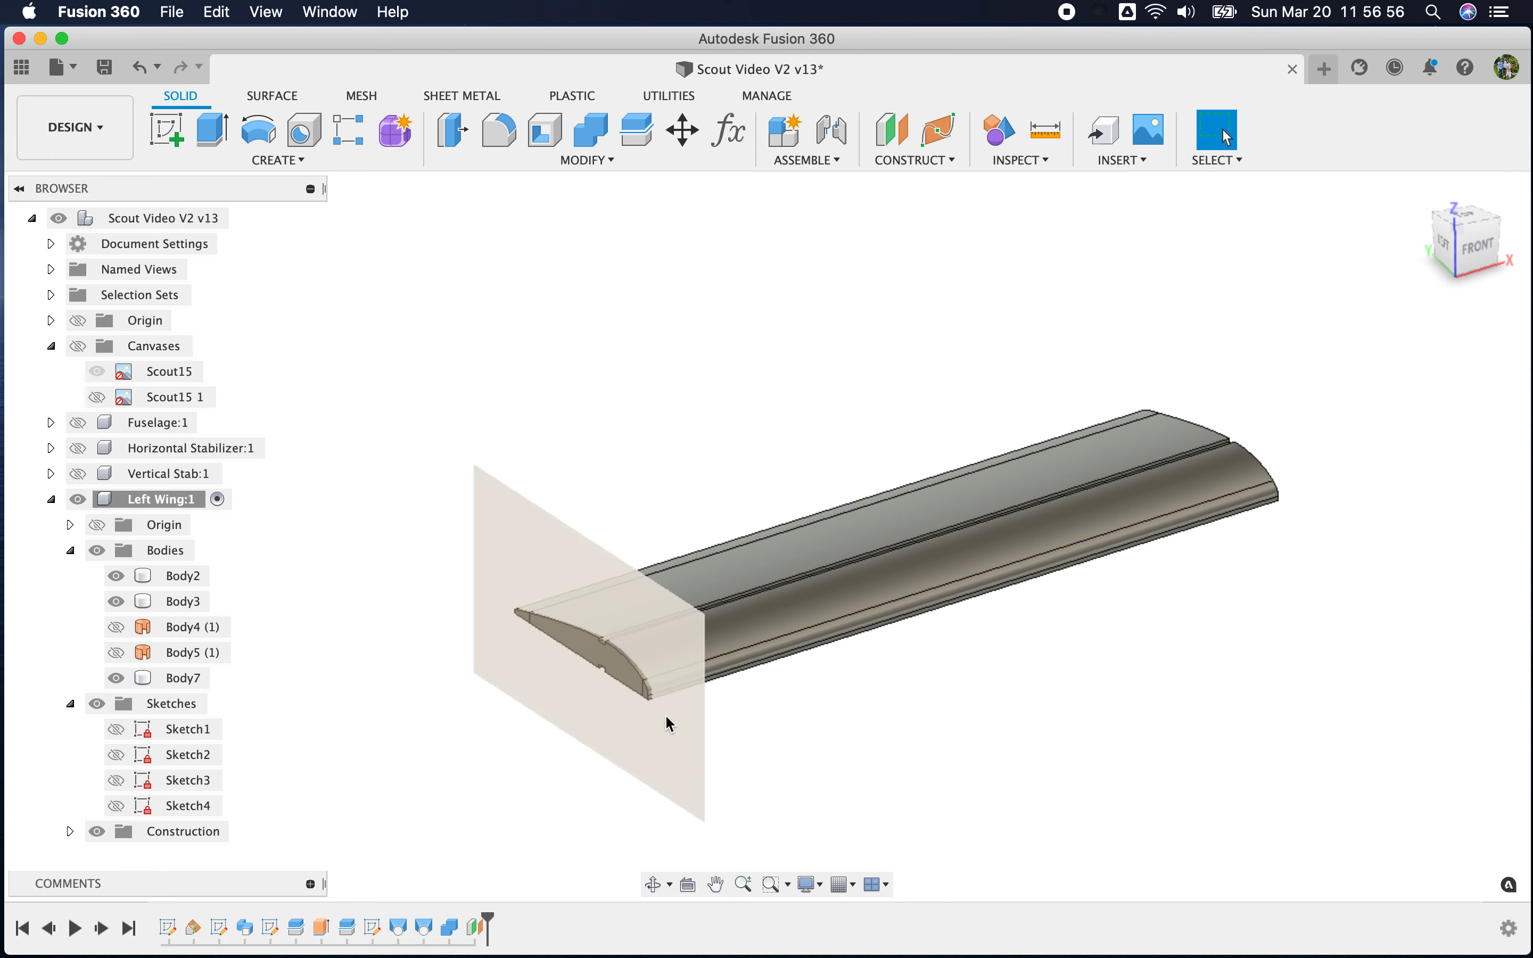
Split the middle wing body, Body7, with the new offset plane to separate a thin rib at the wing's inner end
{"action": "scroll", "coordinate": [627, 636], "scroll_direction": "up", "scroll_amount": 5}
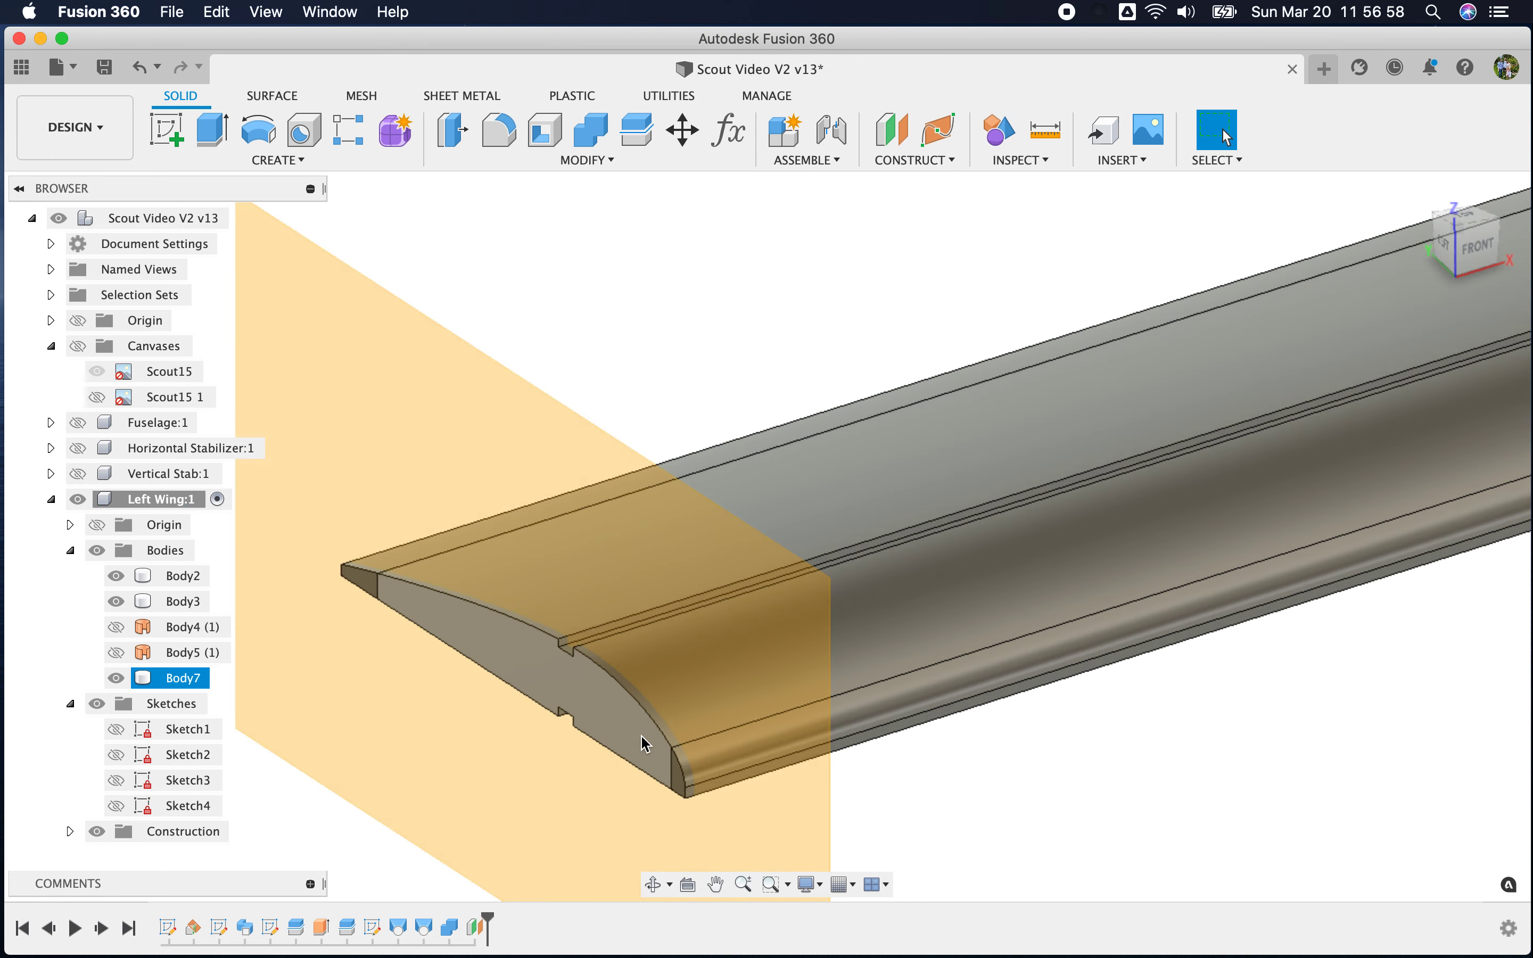
{"action": "left_click", "coordinate": [554, 213]}
{"action": "left_click", "coordinate": [636, 130]}
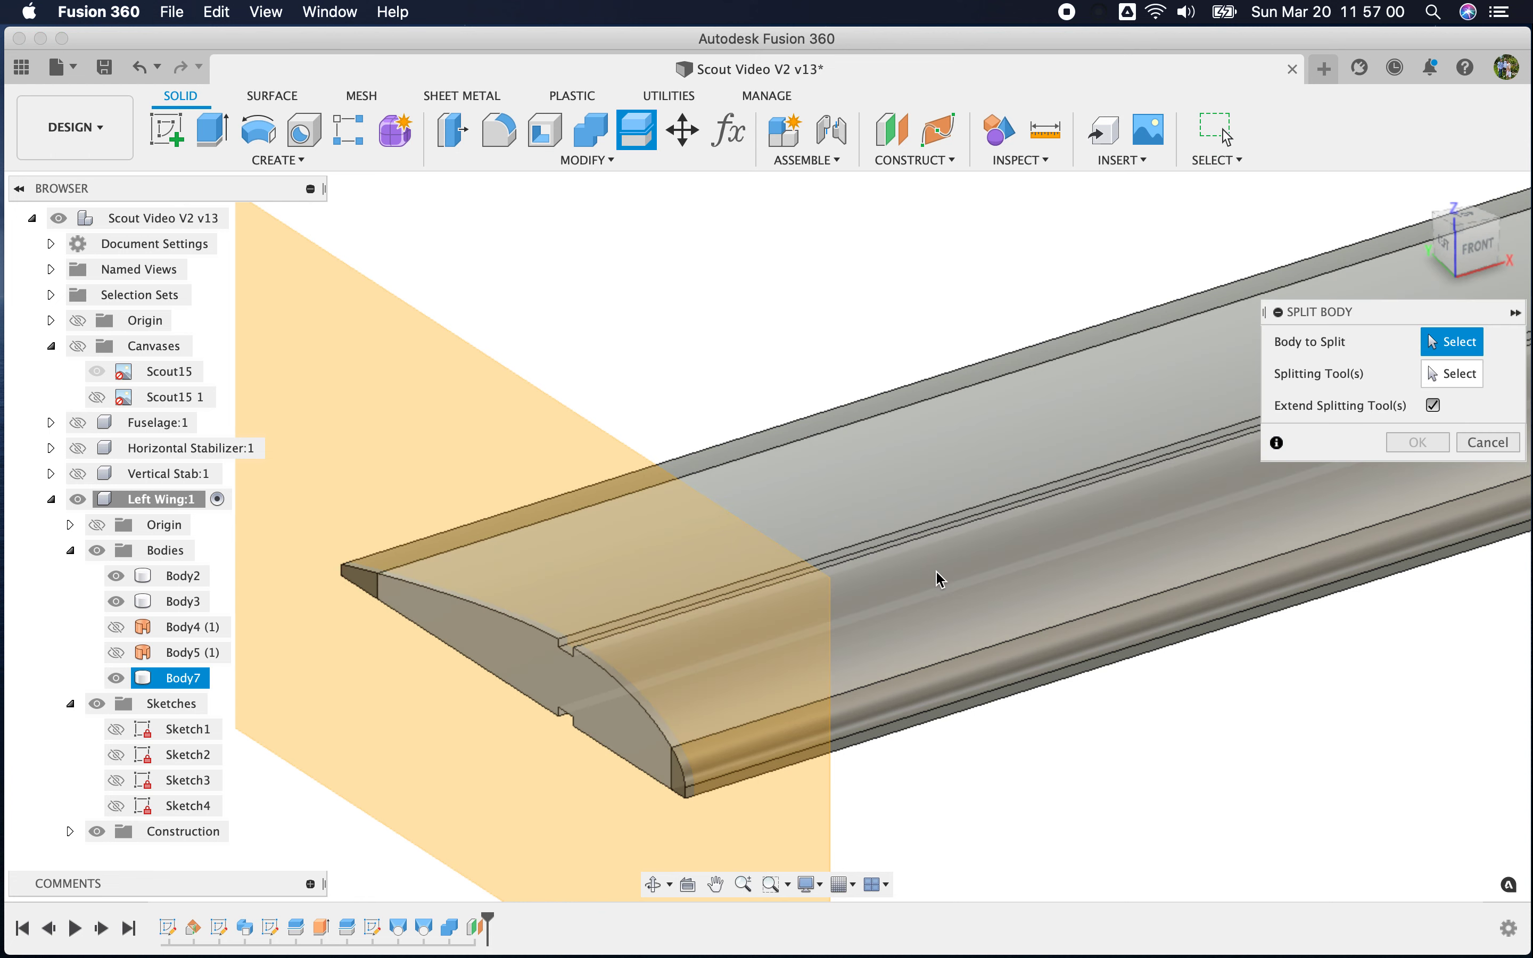
{"action": "left_click", "coordinate": [1039, 580]}
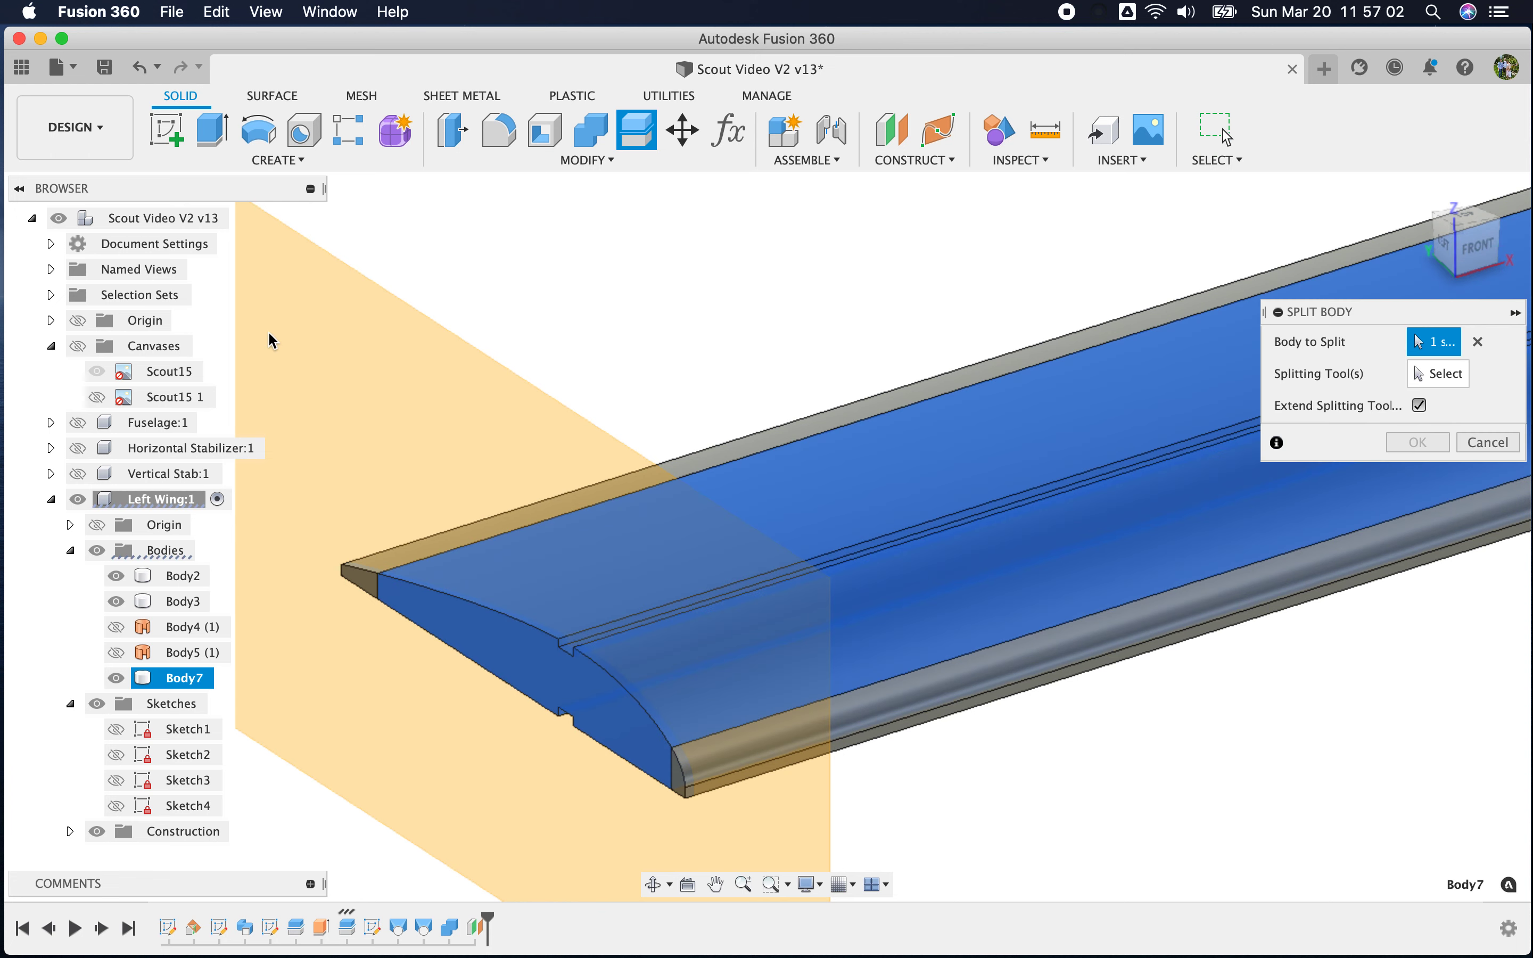
{"action": "left_click", "coordinate": [1440, 374]}
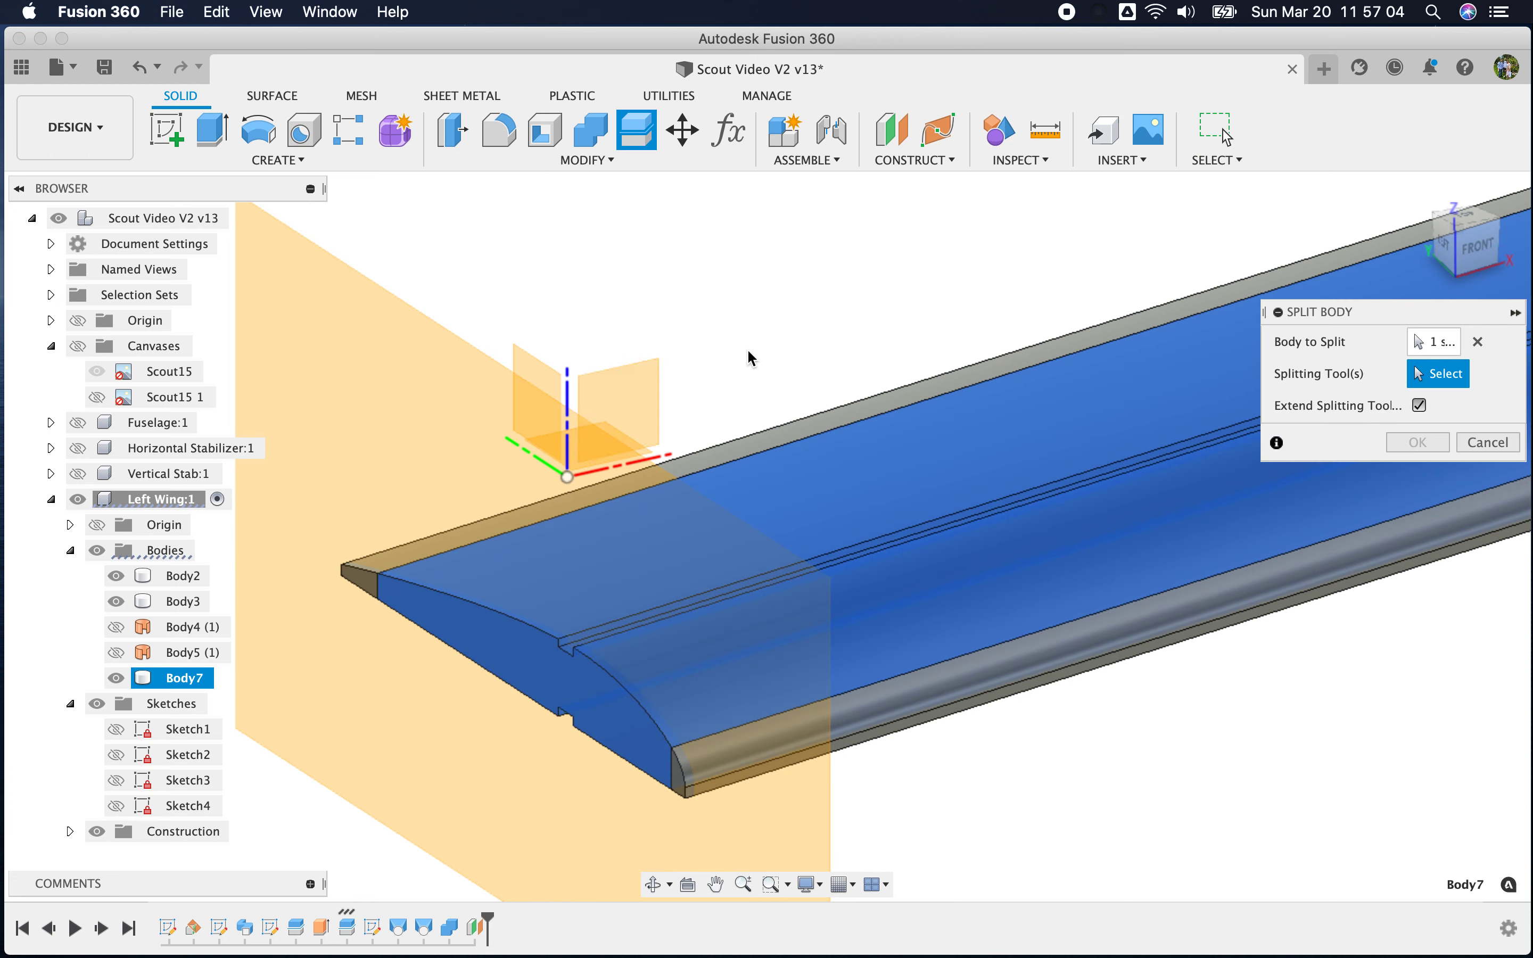
{"action": "left_click", "coordinate": [430, 368]}
{"action": "key", "text": "Return"}
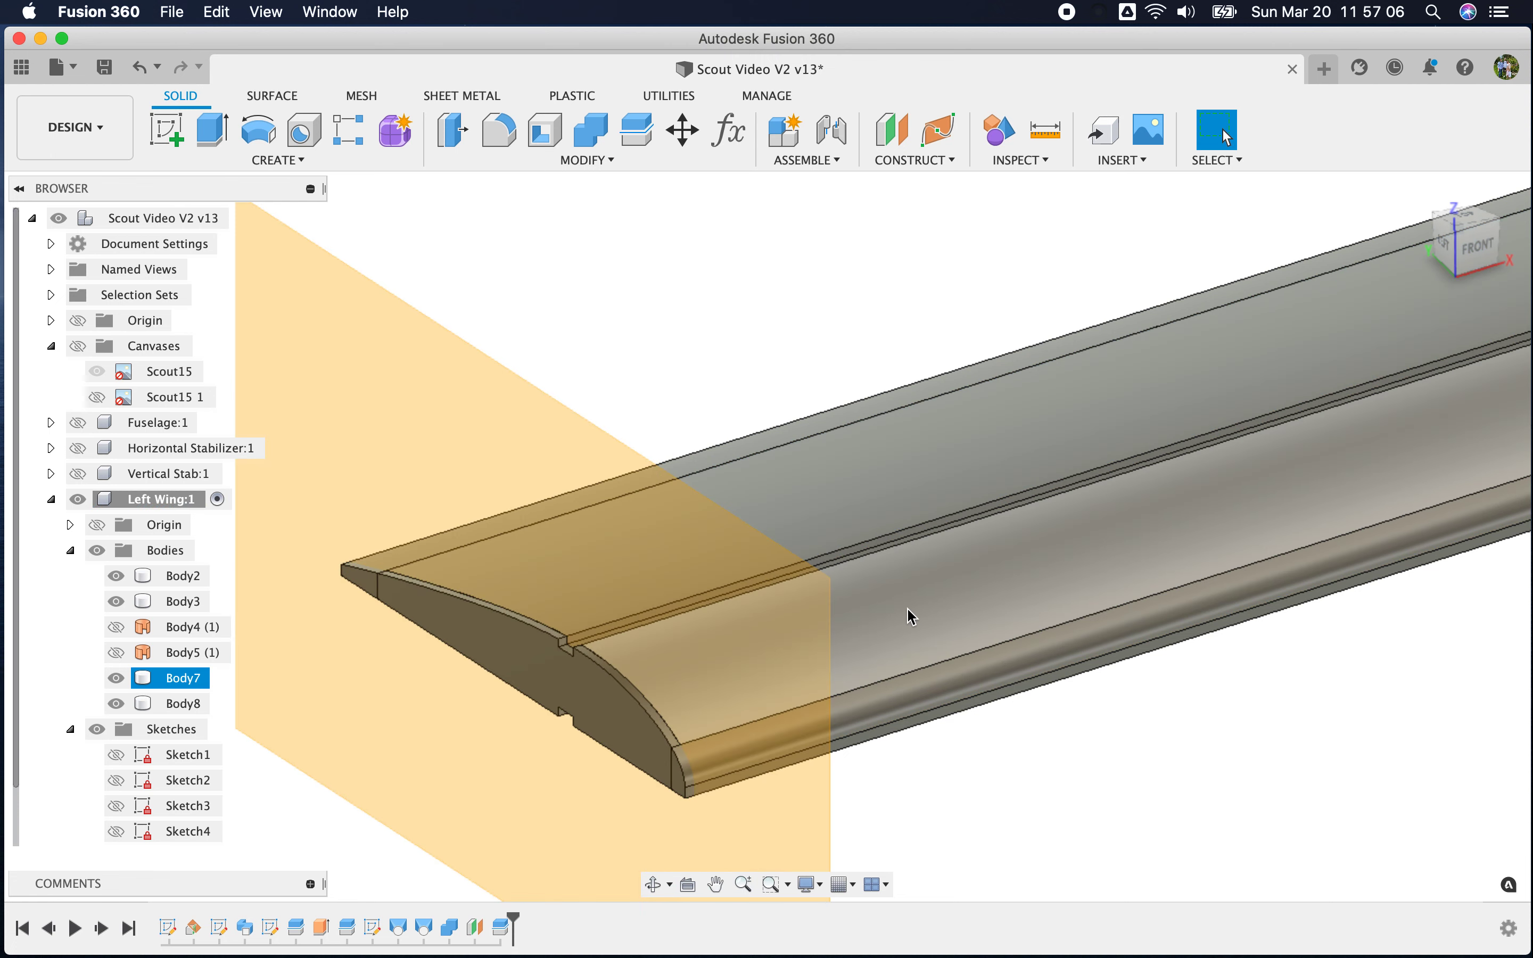
Inspect the separated end rib by temporarily hiding Body7, and view the wing from the front
{"action": "left_click", "coordinate": [912, 616]}
{"action": "left_click", "coordinate": [119, 681]}
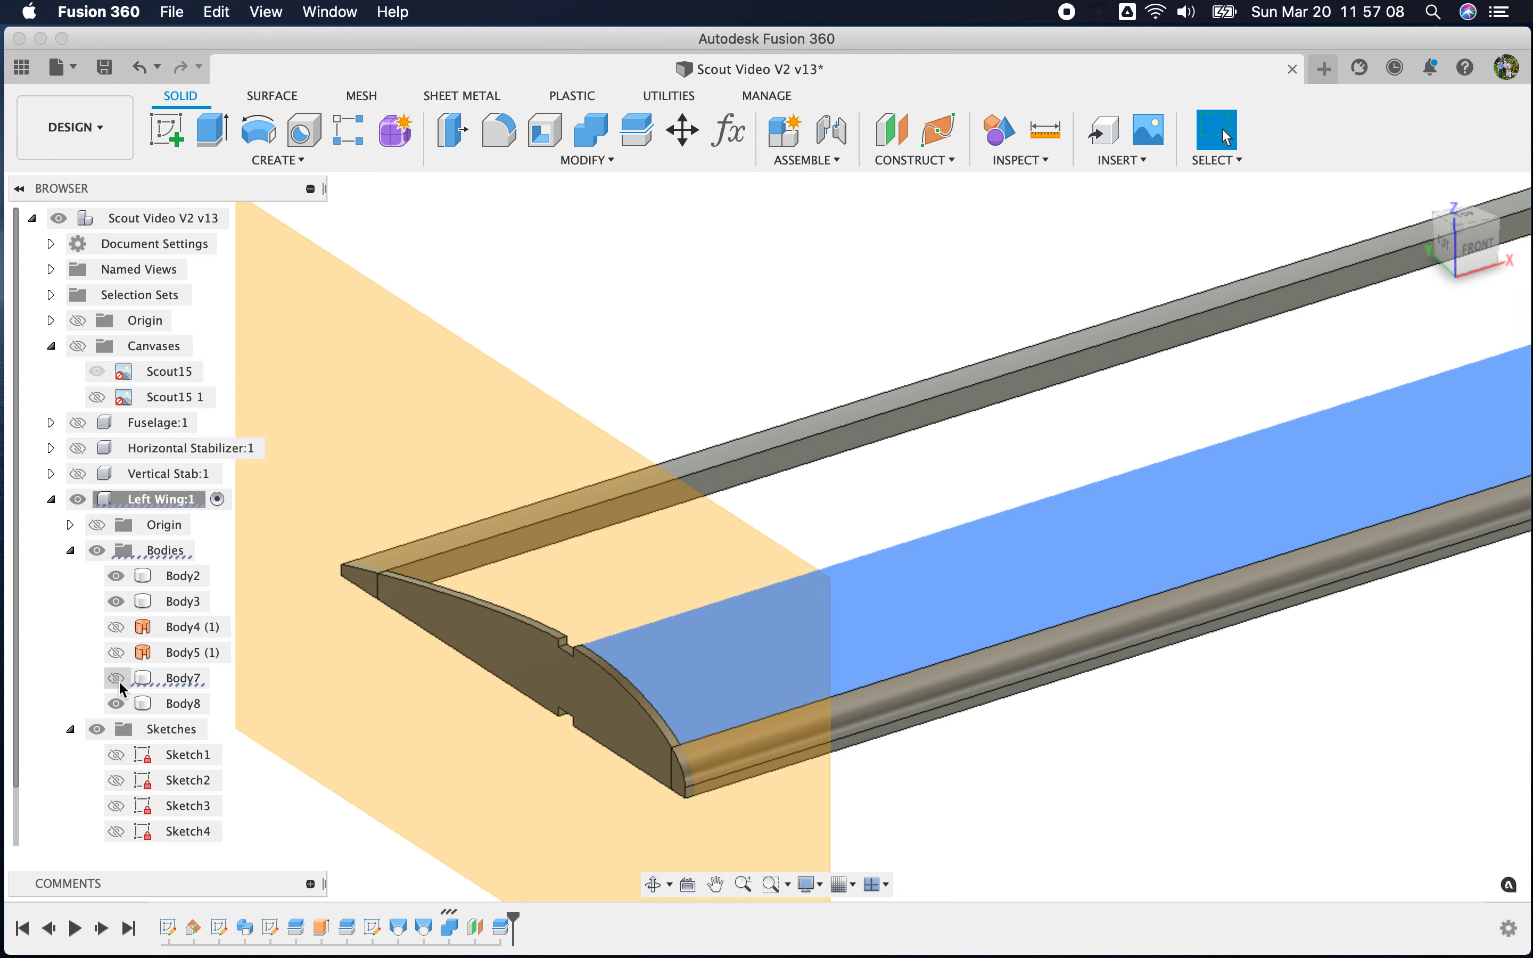
{"action": "left_click", "coordinate": [1256, 801]}
{"action": "scroll", "coordinate": [1256, 802], "scroll_direction": "down", "scroll_amount": 3}
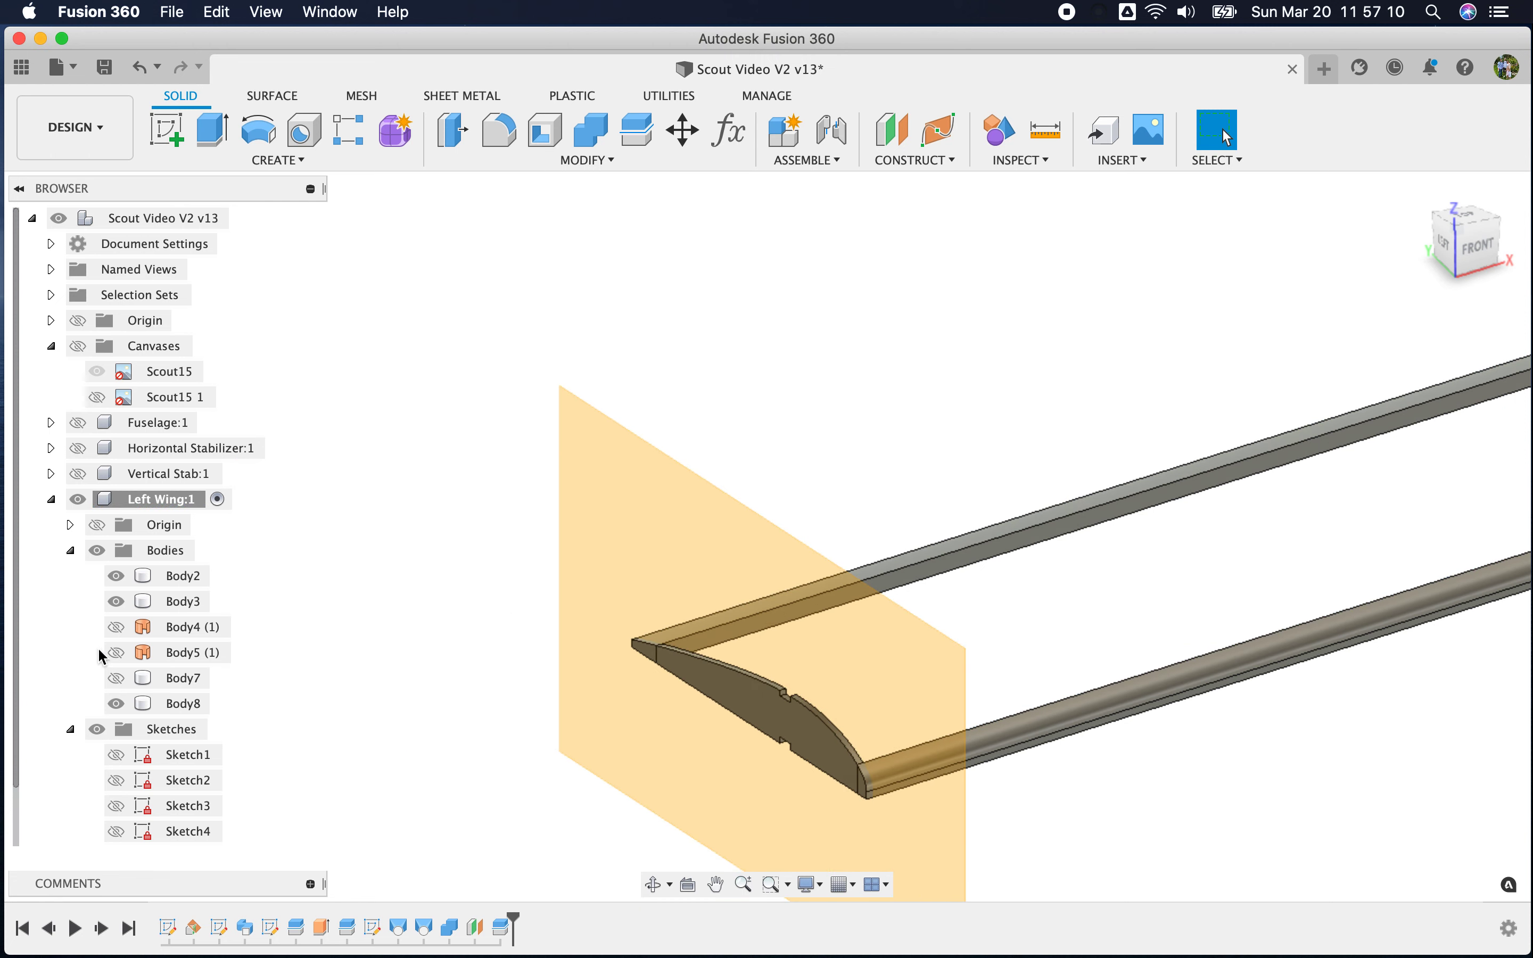
{"action": "left_click", "coordinate": [116, 678]}
{"action": "middle_click_drag", "start_coordinate": [1314, 818], "coordinate": [1260, 811], "text": "shift"}
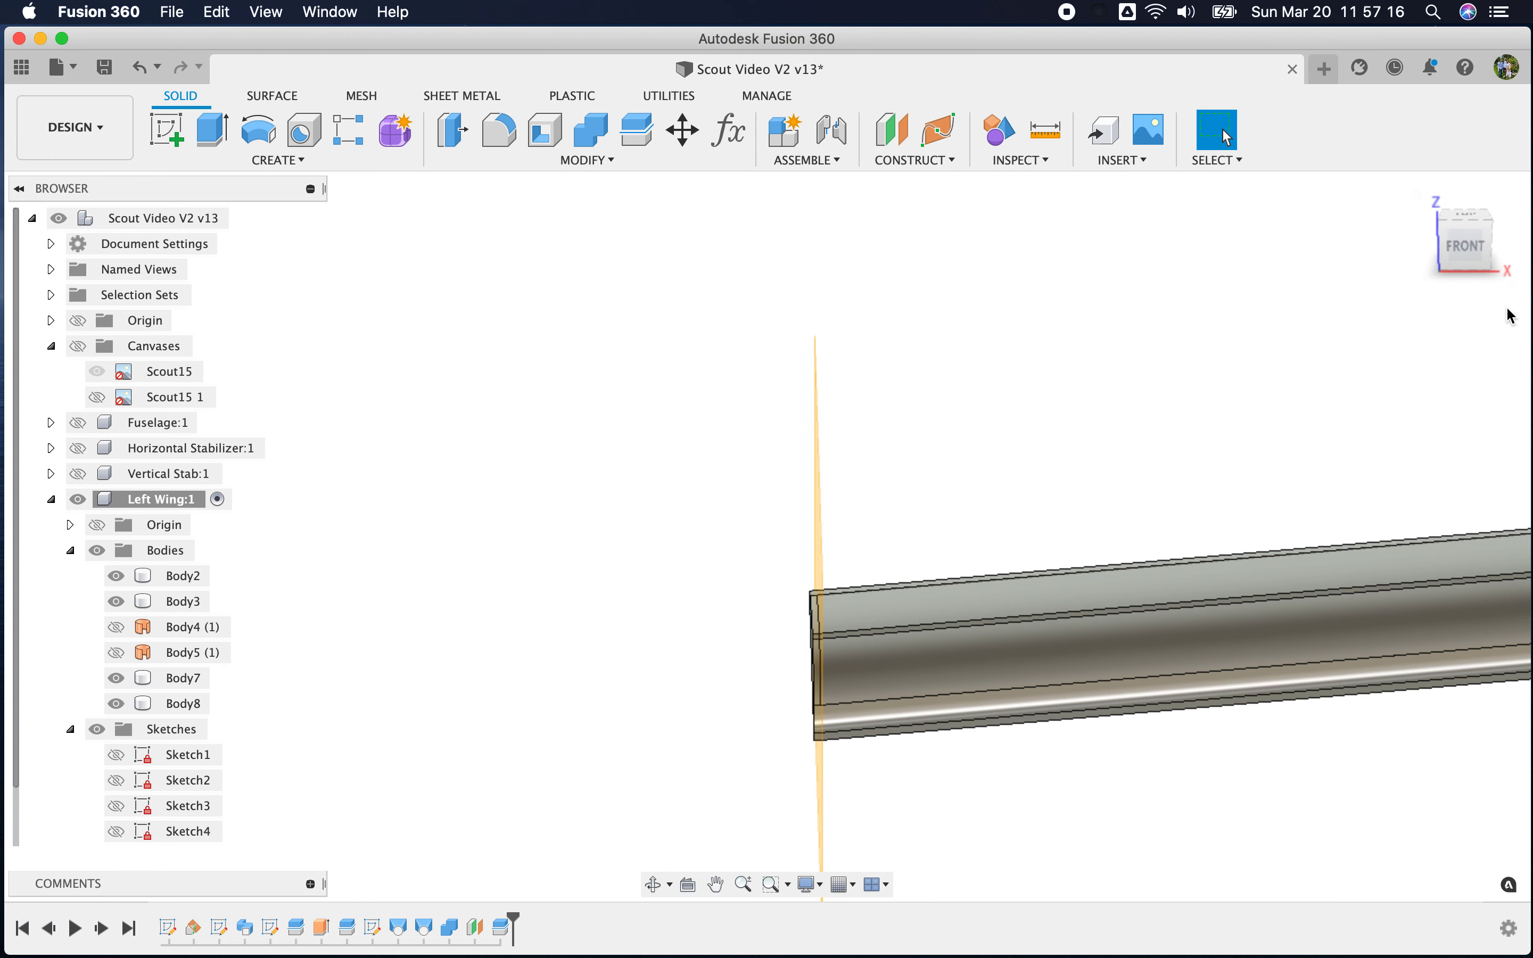
Show the canvases and compare the wing with the Scout15 1 canvas from above, then hide Scout15 1 again
{"action": "left_click_drag", "start_coordinate": [1469, 252], "coordinate": [1463, 305]}
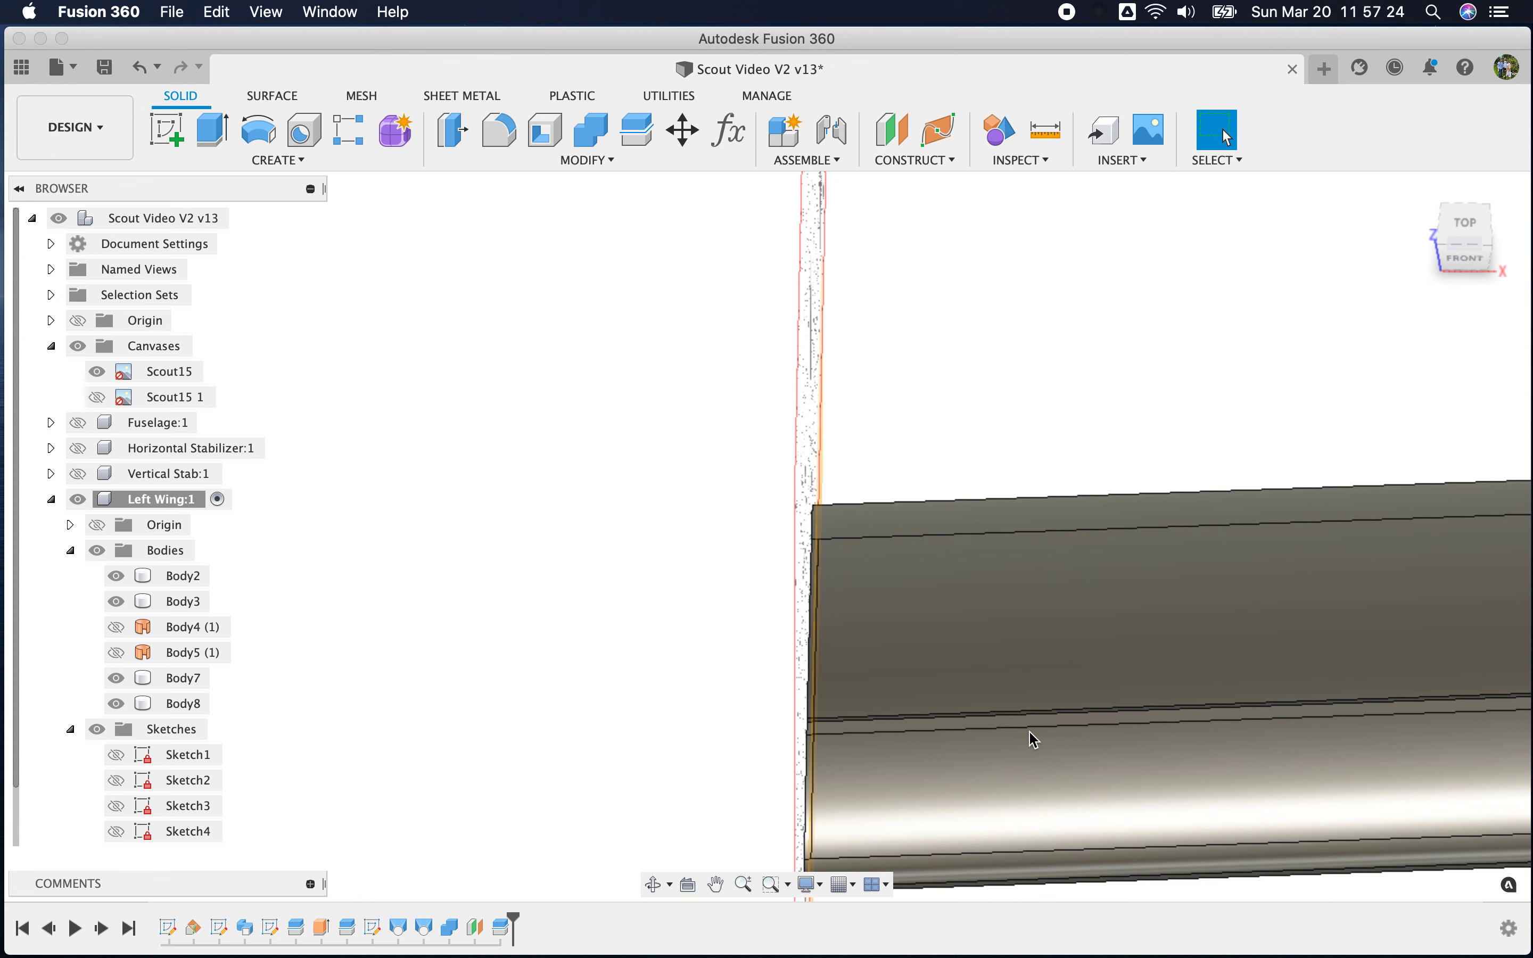
{"action": "scroll", "coordinate": [1029, 738], "scroll_direction": "down", "scroll_amount": 5}
{"action": "left_click", "coordinate": [107, 397]}
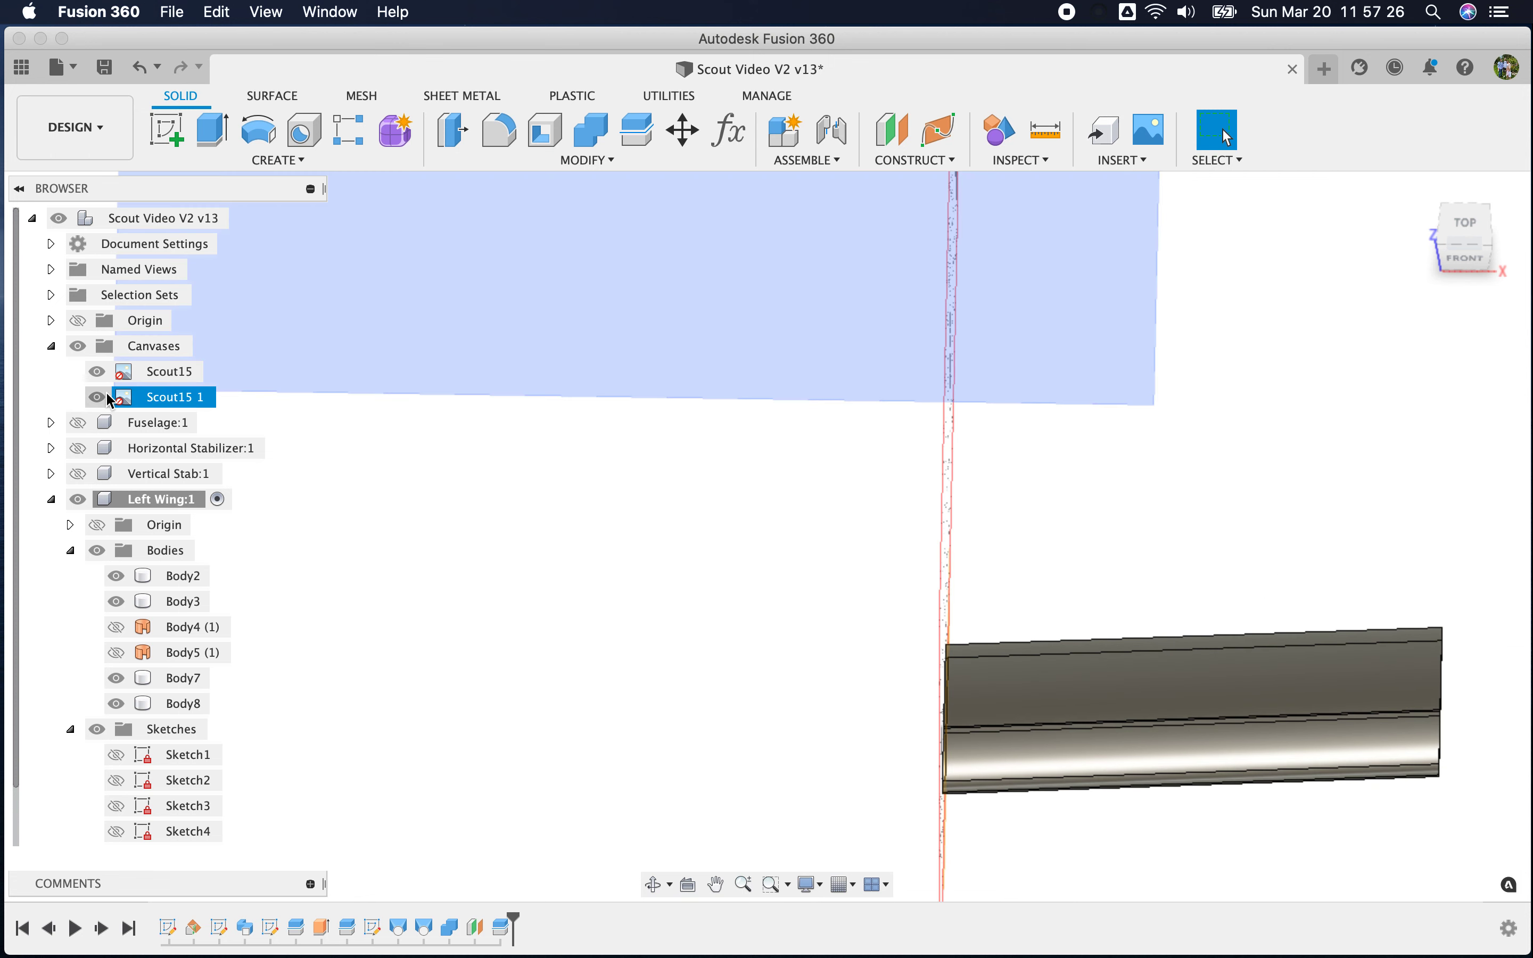
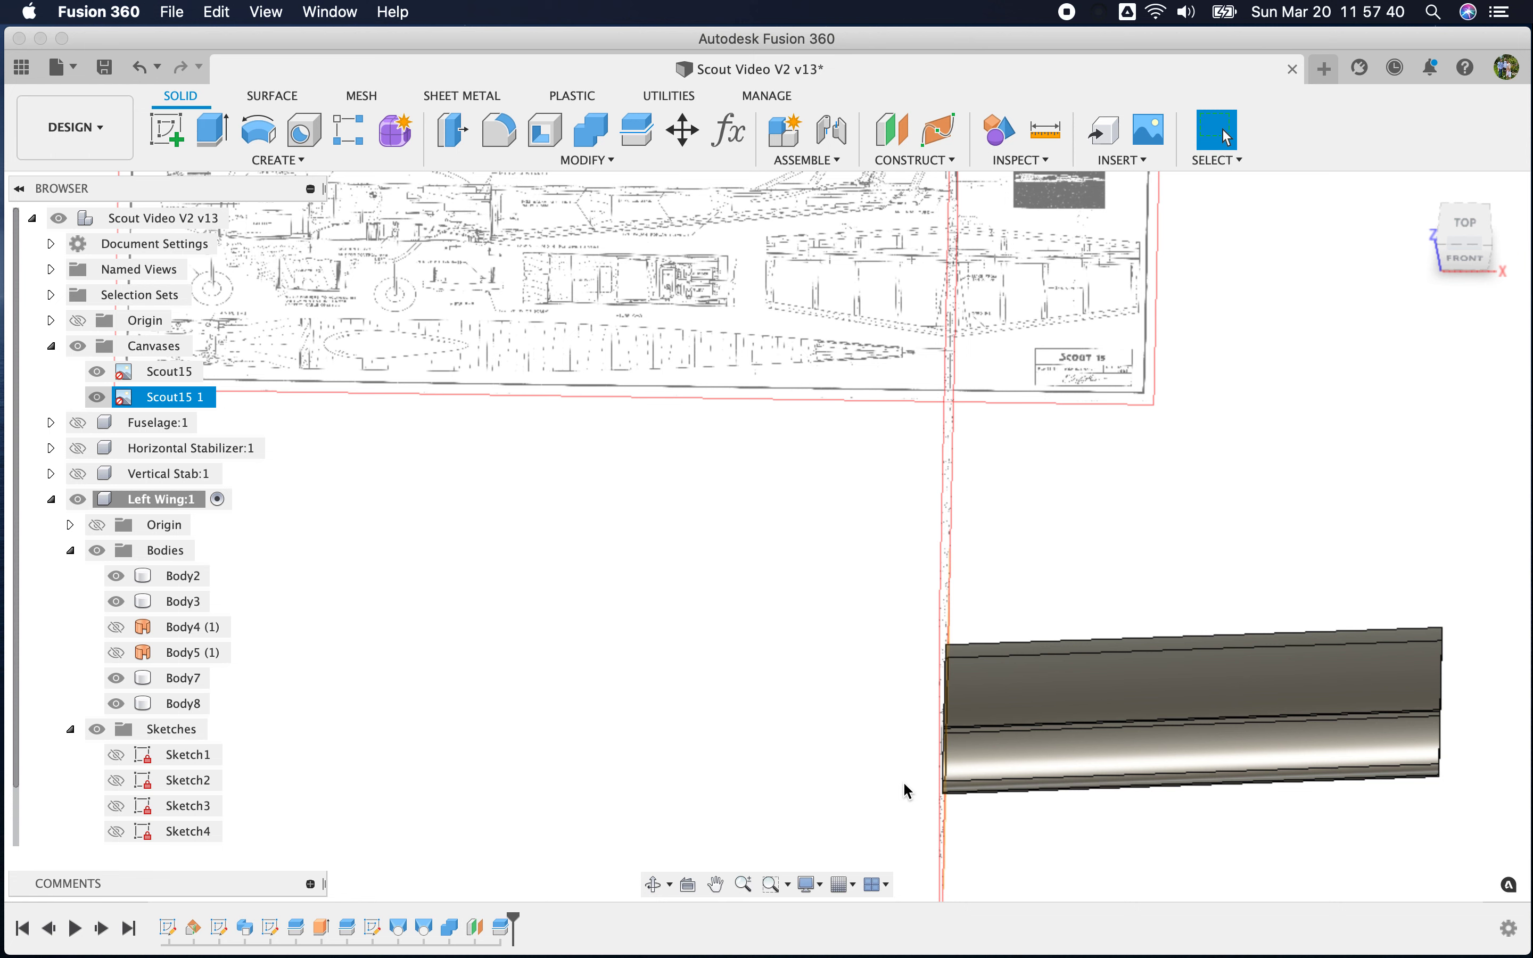
{"action": "left_click", "coordinate": [97, 397]}
Show the fuselage and examine from above and at an angle where the wing's inner end passes through its side
{"action": "left_click", "coordinate": [77, 423]}
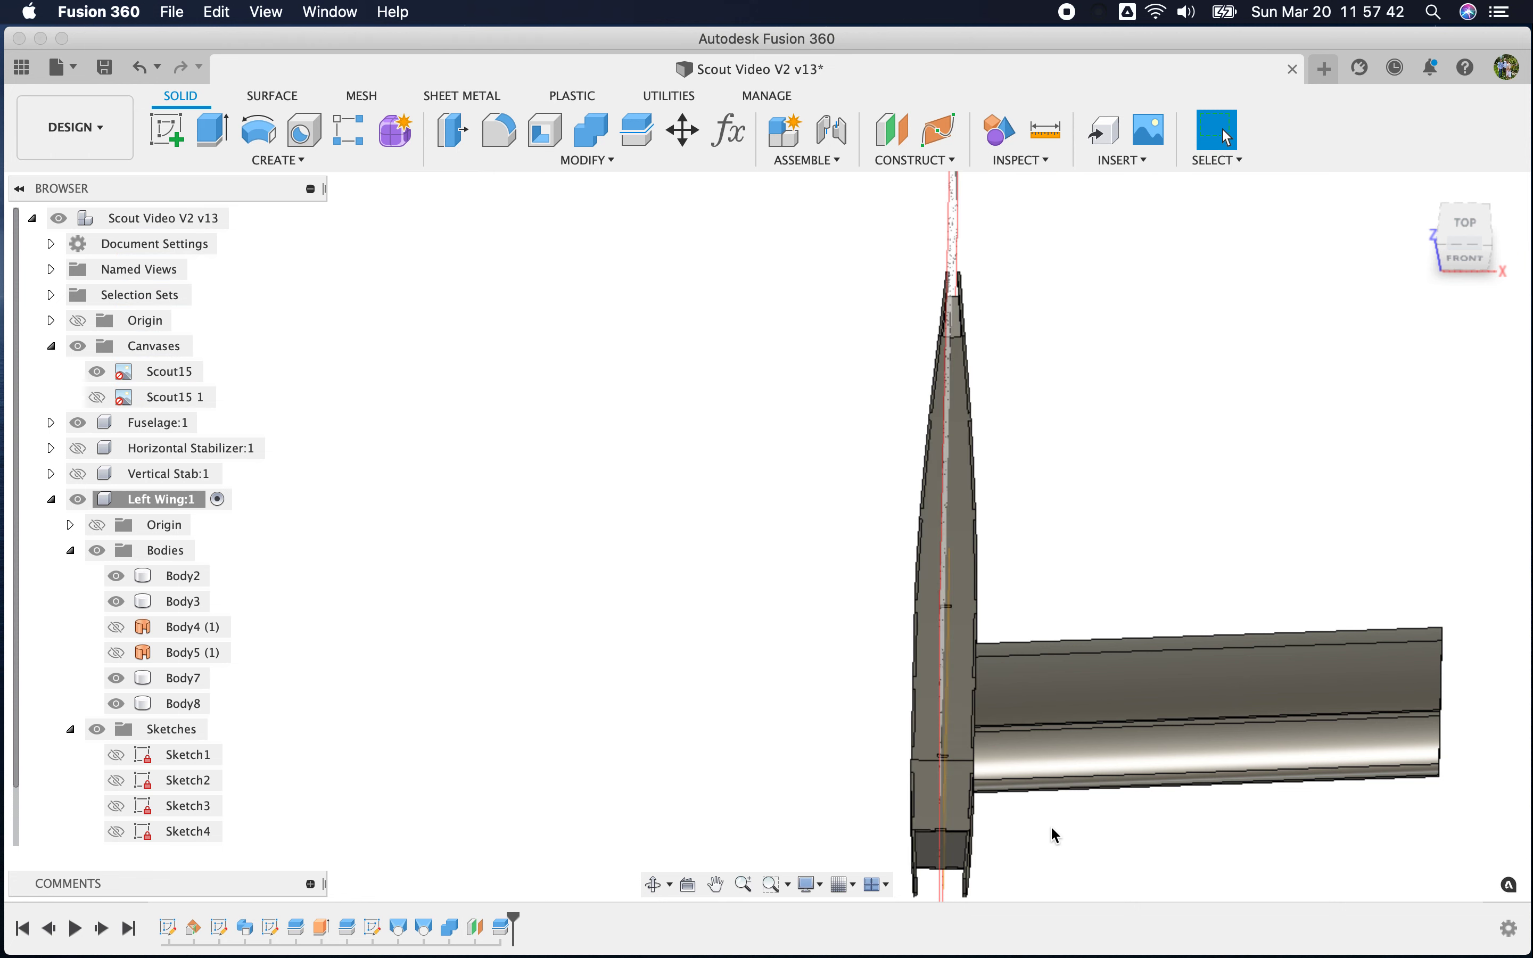
{"action": "scroll", "coordinate": [979, 735], "scroll_direction": "up", "scroll_amount": 10}
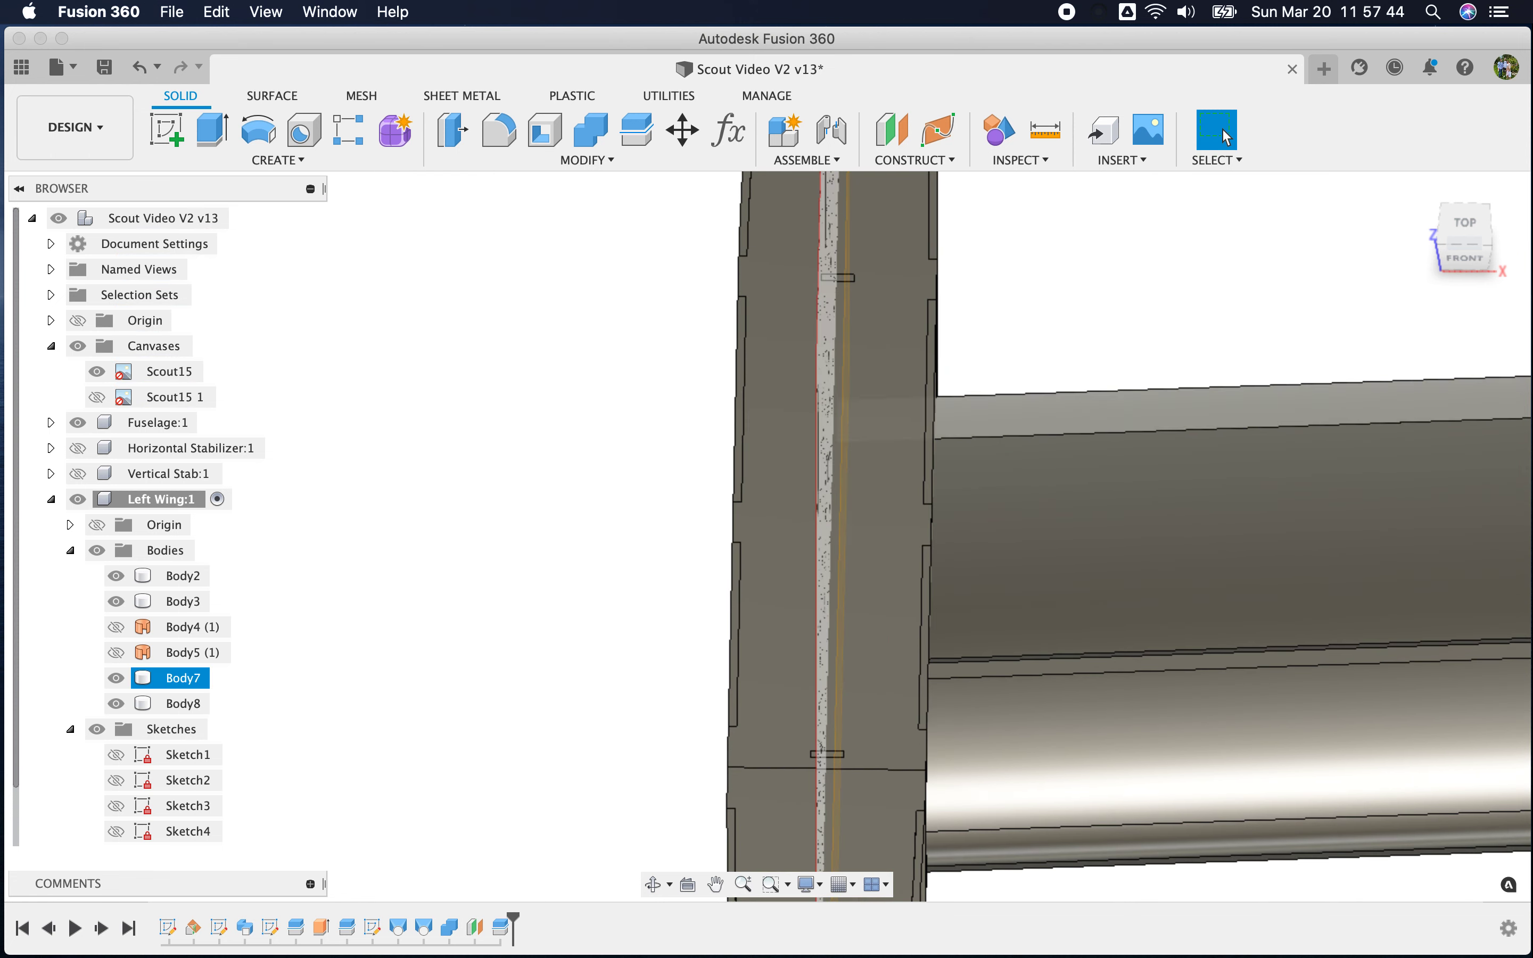
{"action": "left_click", "coordinate": [1460, 226]}
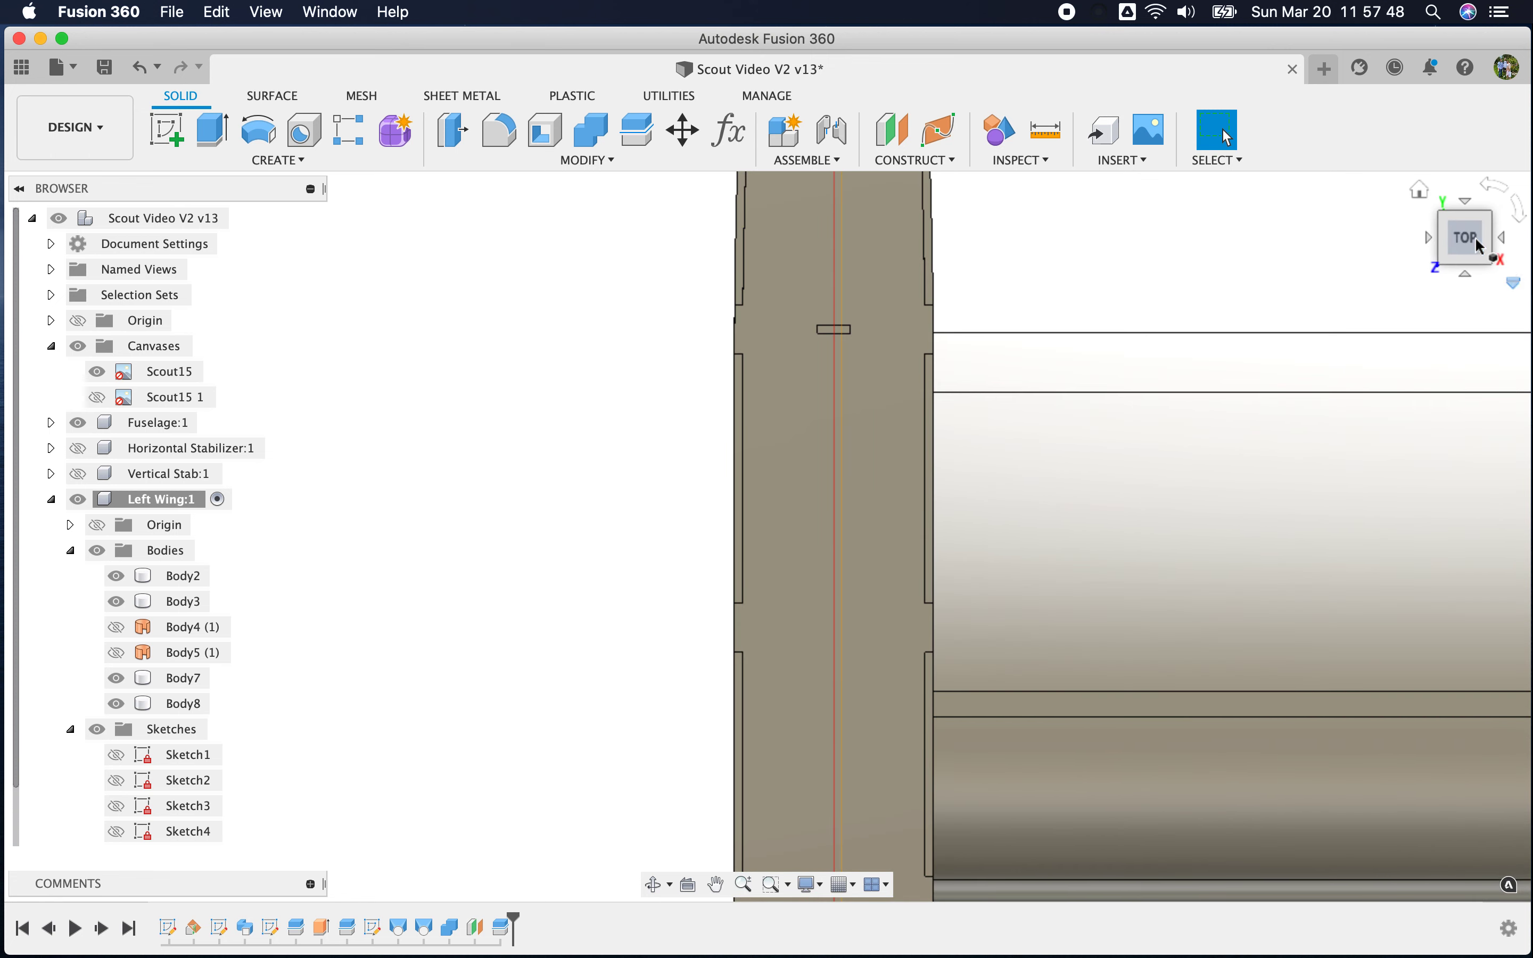
{"action": "left_click_drag", "start_coordinate": [1472, 237], "coordinate": [1352, 200]}
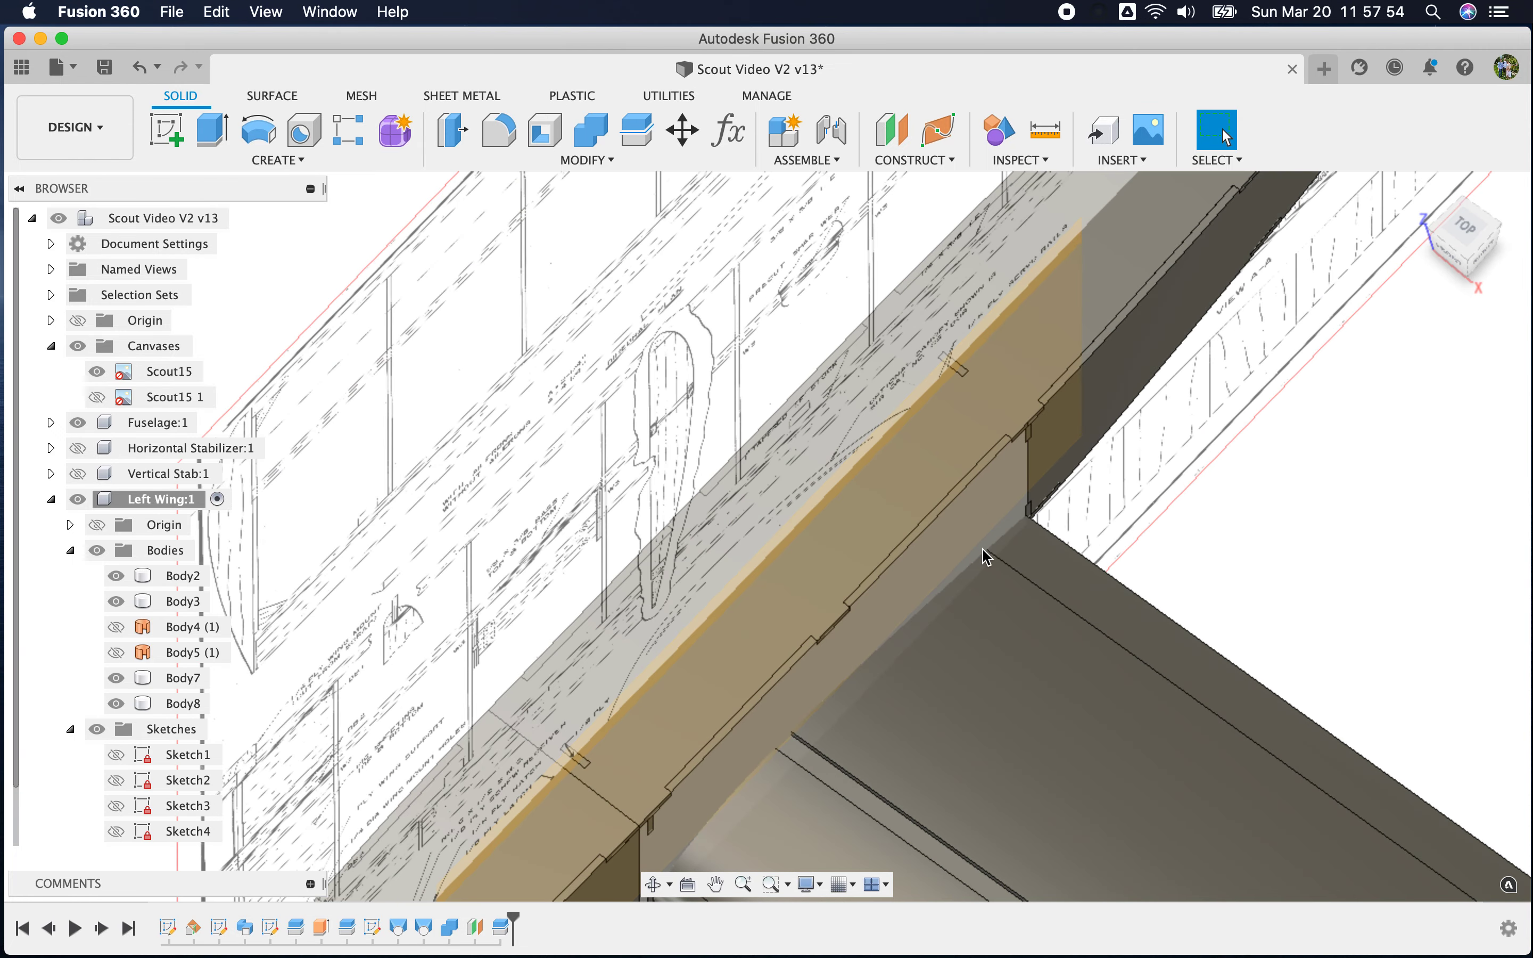
Create an offset plane at 0.00 in on the fuselage's side face next to the wing, and hide the canvases and the fuselage
{"action": "left_click", "coordinate": [892, 130]}
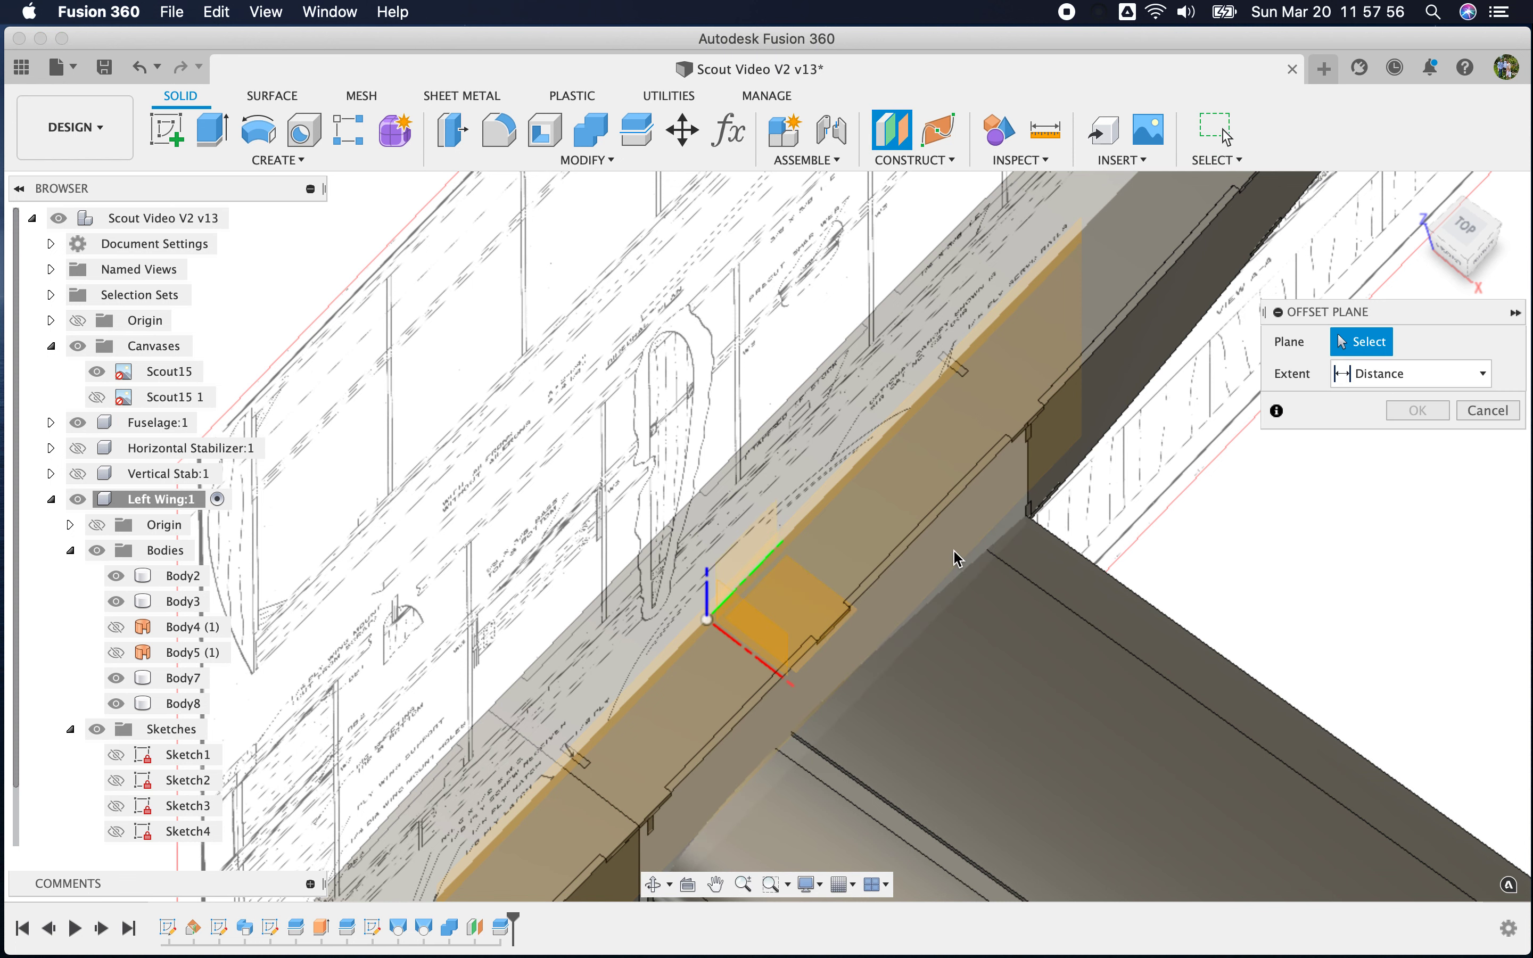
{"action": "left_click", "coordinate": [957, 557]}
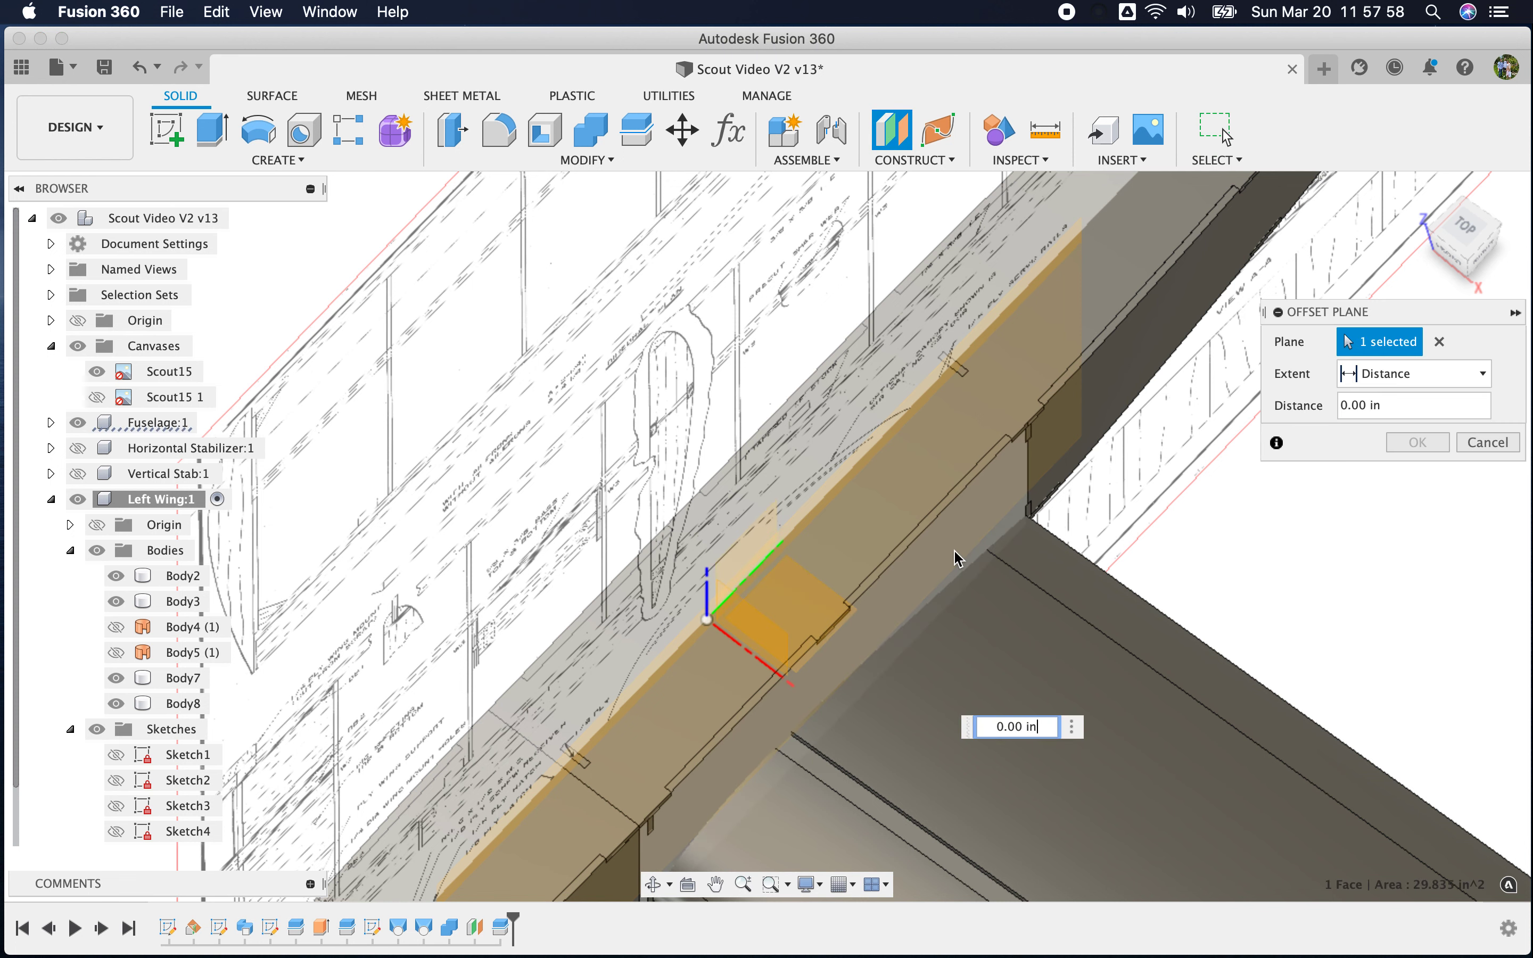
{"action": "left_click", "coordinate": [1429, 447]}
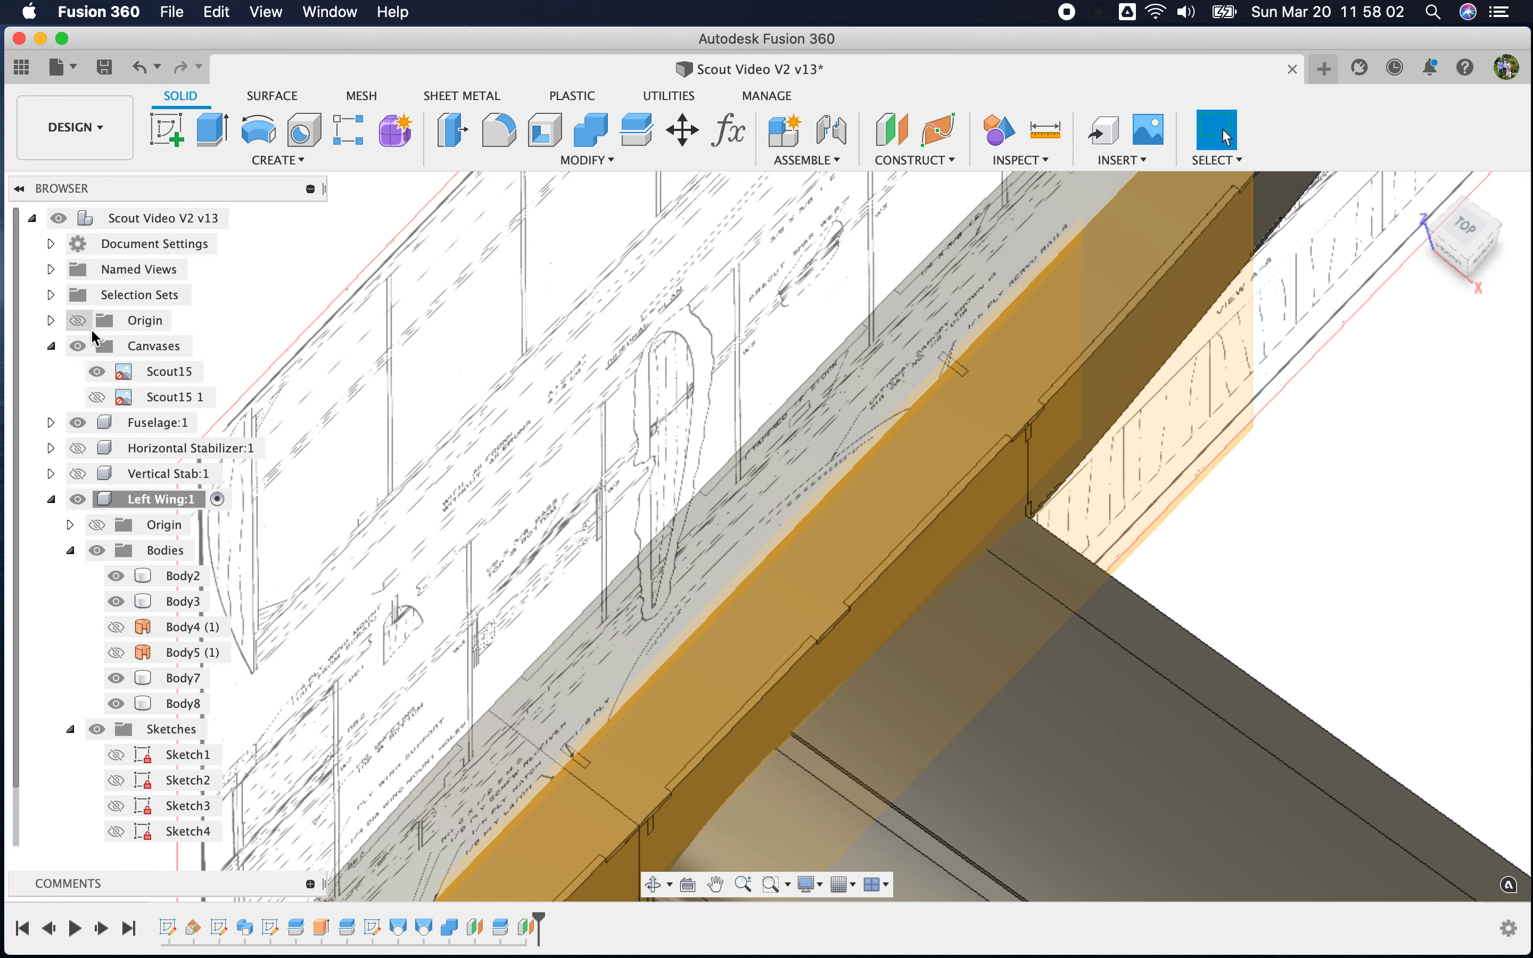
{"action": "left_click", "coordinate": [80, 346]}
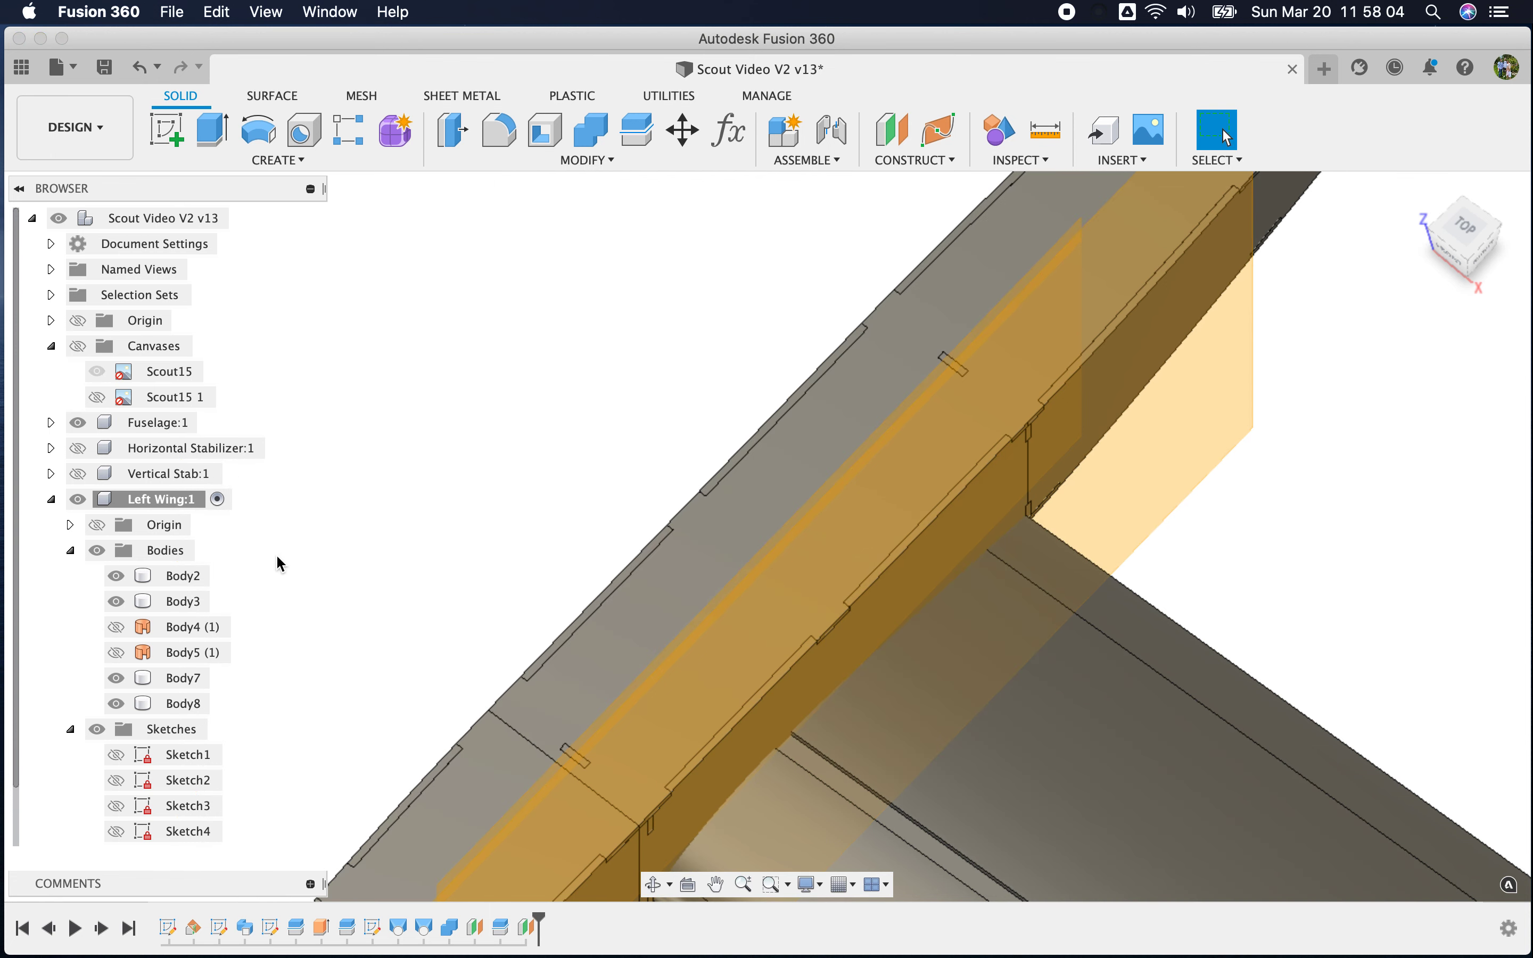
{"action": "left_click", "coordinate": [77, 425]}
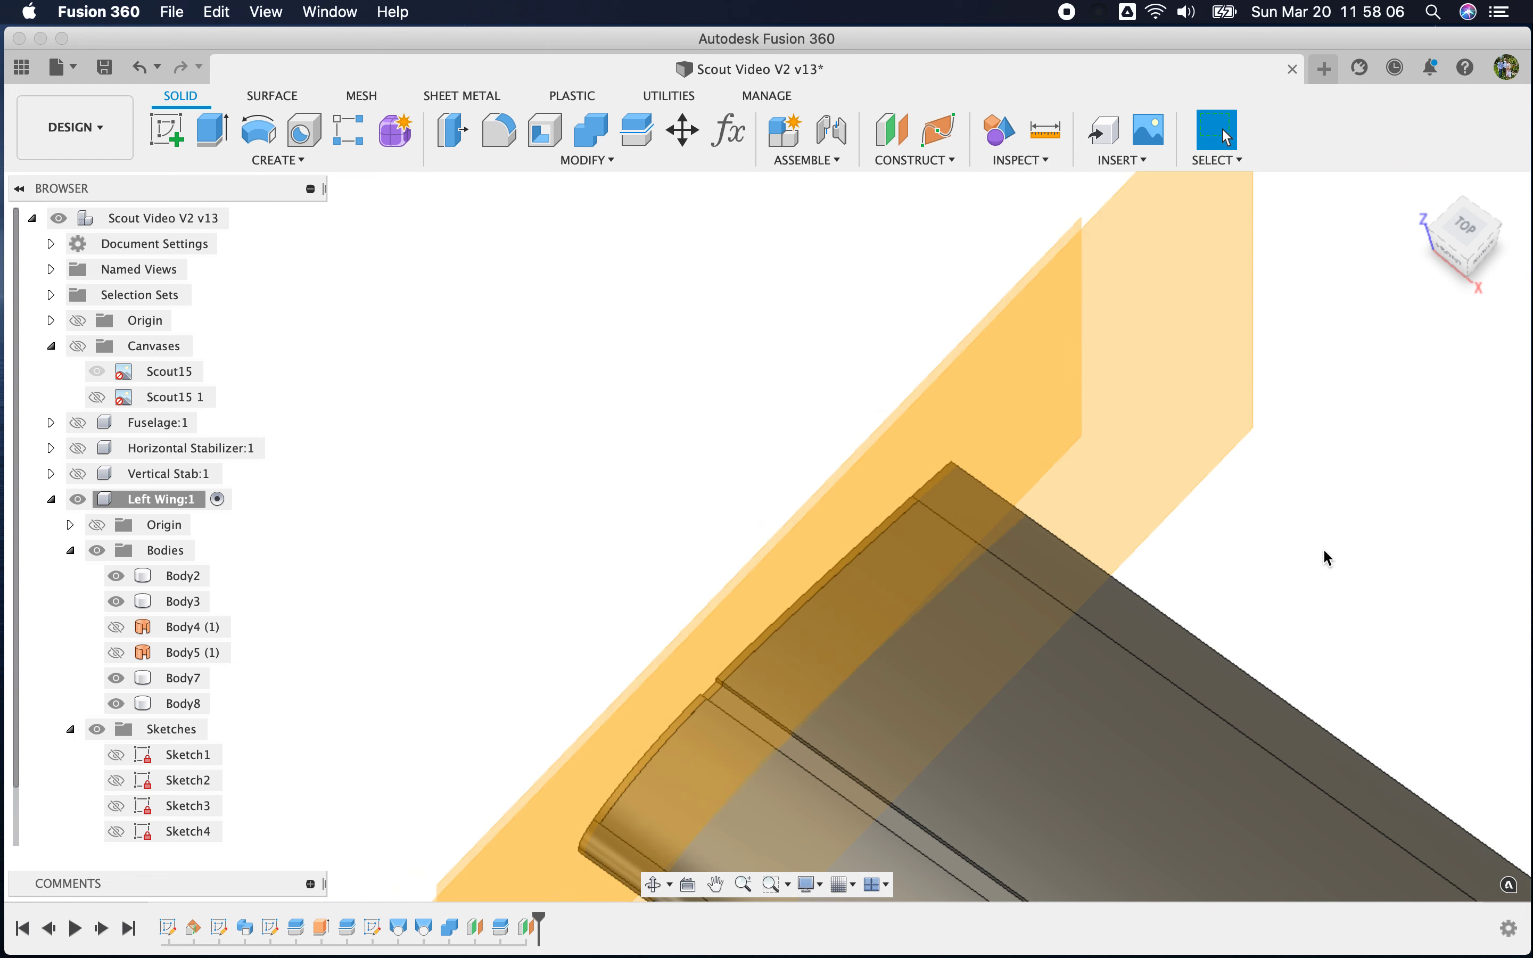
Expand the left wing's construction planes and hide Plane2
{"action": "scroll", "coordinate": [131, 800], "scroll_direction": "down", "scroll_amount": 1}
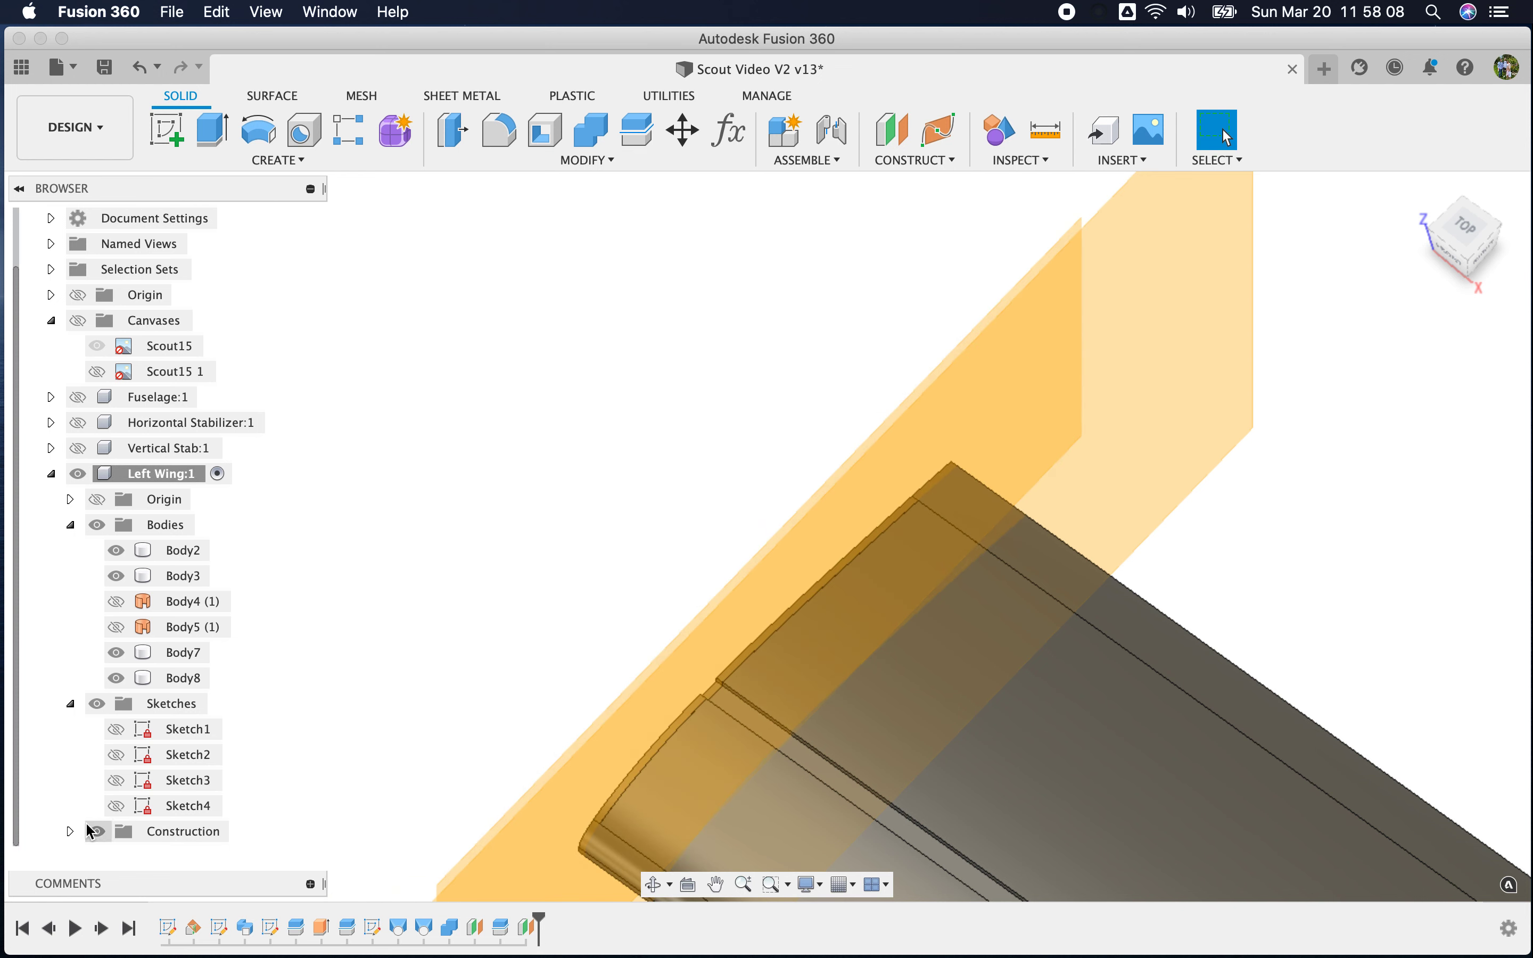
{"action": "left_click", "coordinate": [70, 830]}
{"action": "scroll", "coordinate": [70, 832], "scroll_direction": "down", "scroll_amount": 3}
{"action": "left_click", "coordinate": [116, 806]}
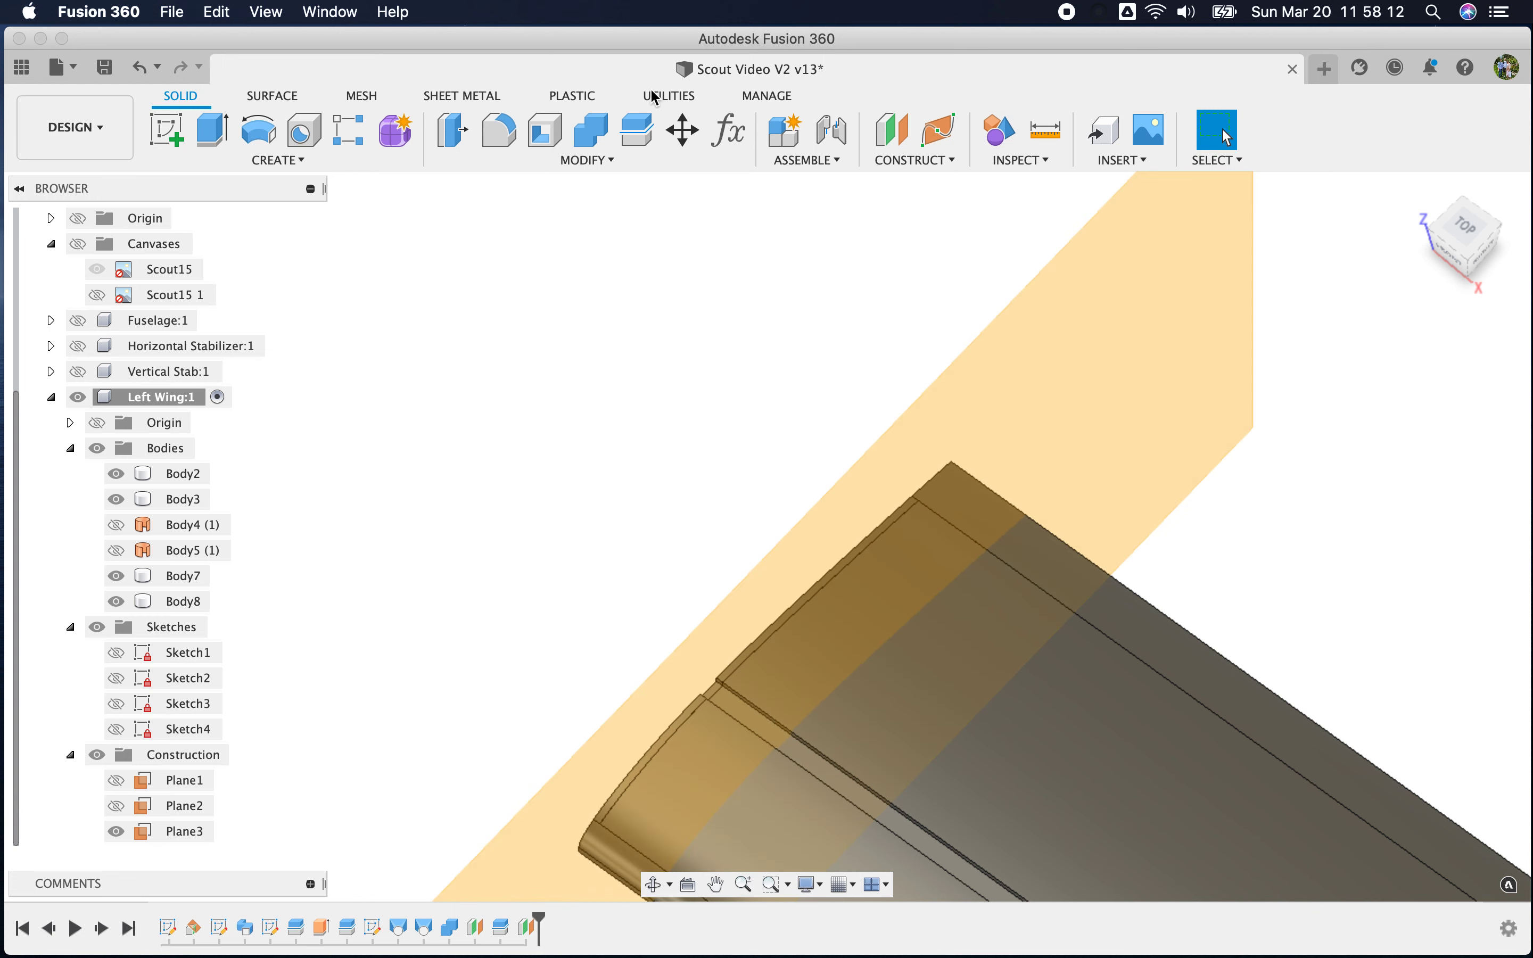
Split Body7 with Plane3, the plane at the fuselage side
{"action": "left_click", "coordinate": [633, 125]}
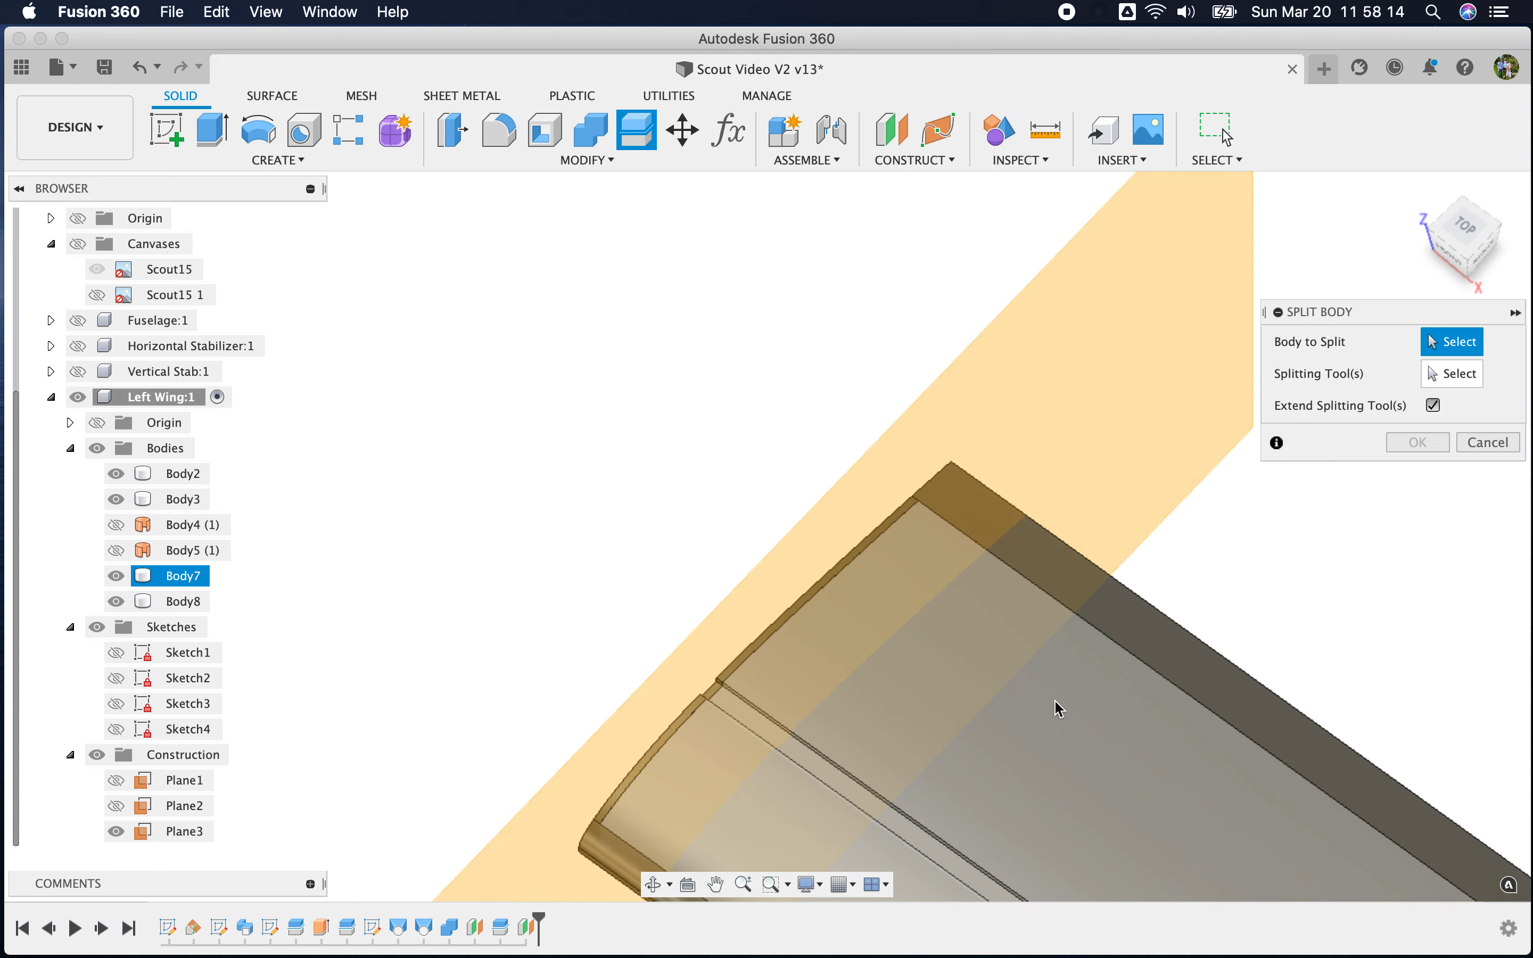
{"action": "left_click", "coordinate": [1093, 751]}
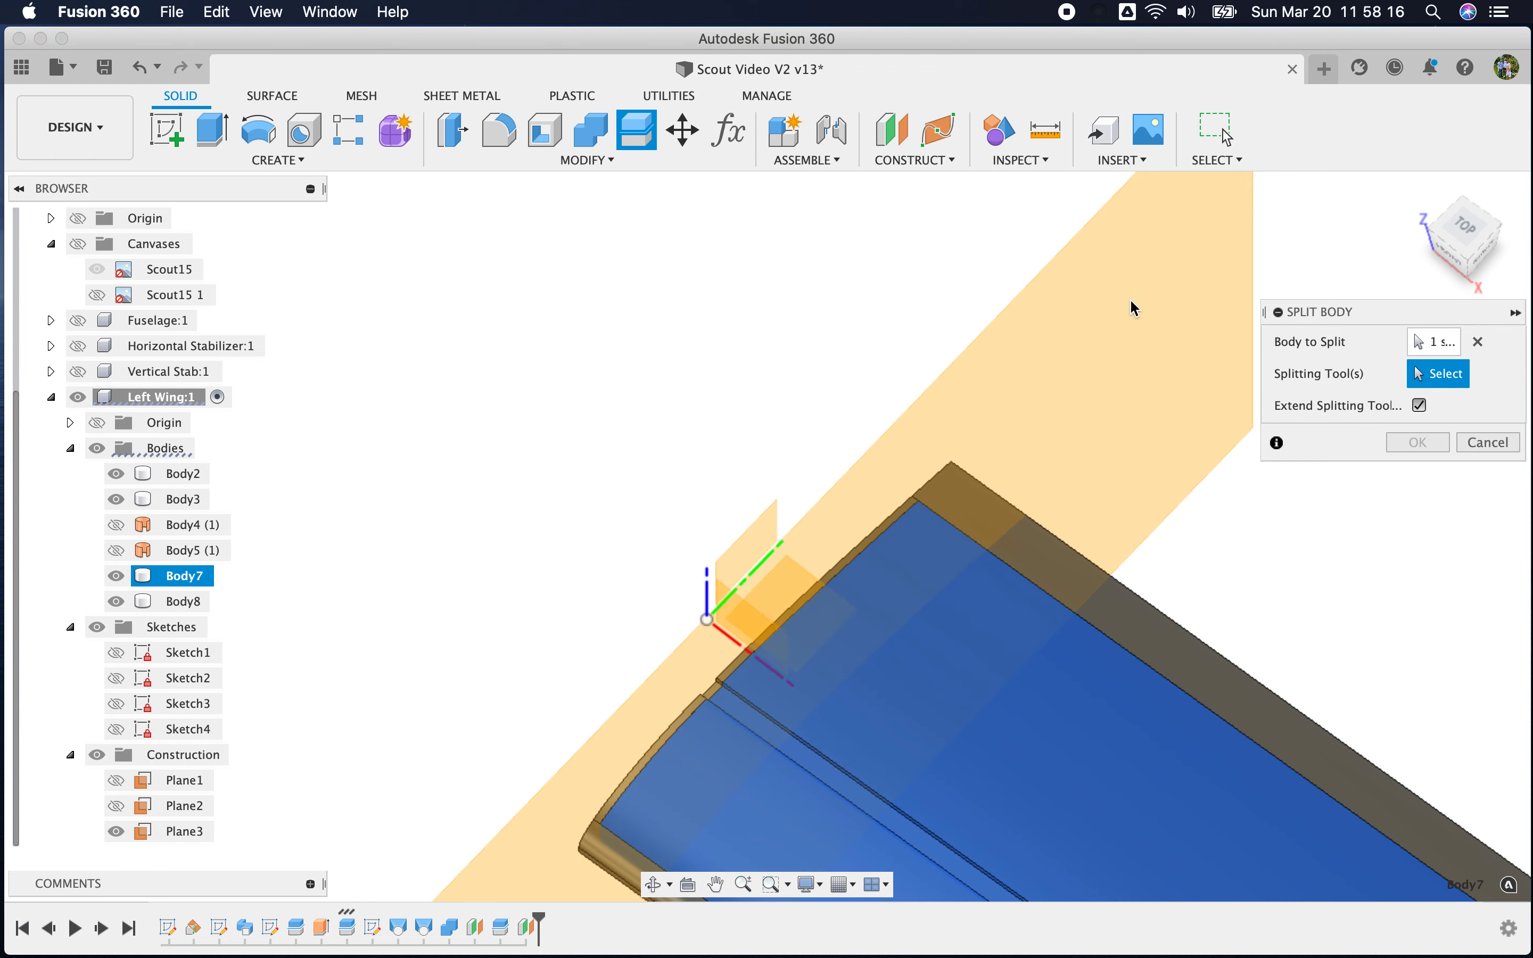
{"action": "left_click", "coordinate": [1107, 298]}
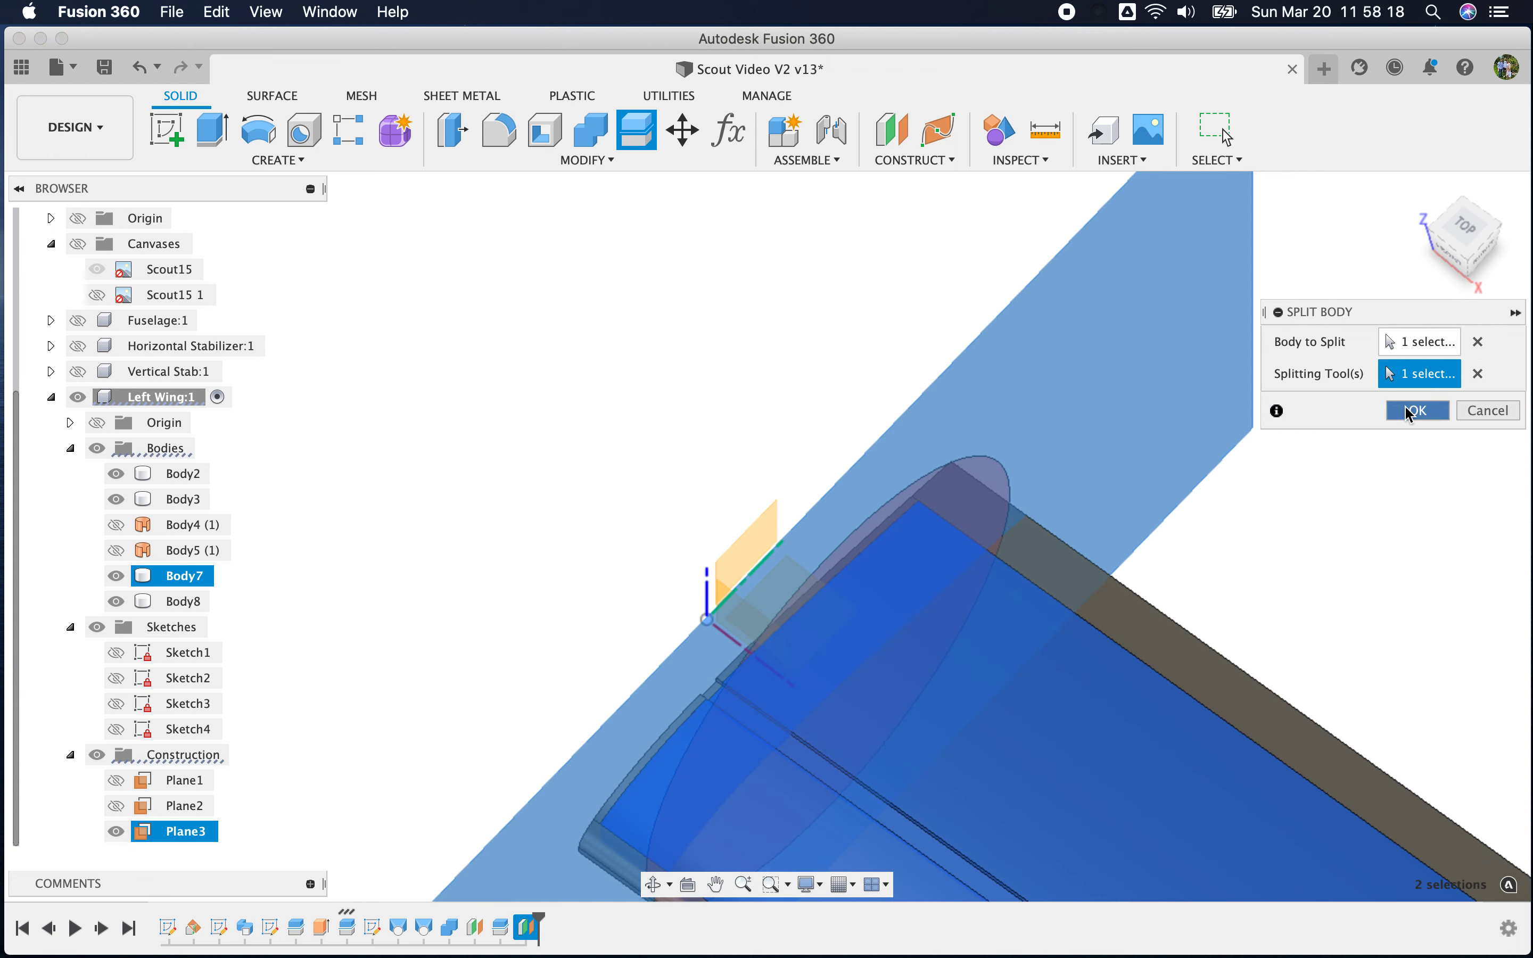
{"action": "left_click", "coordinate": [1406, 412]}
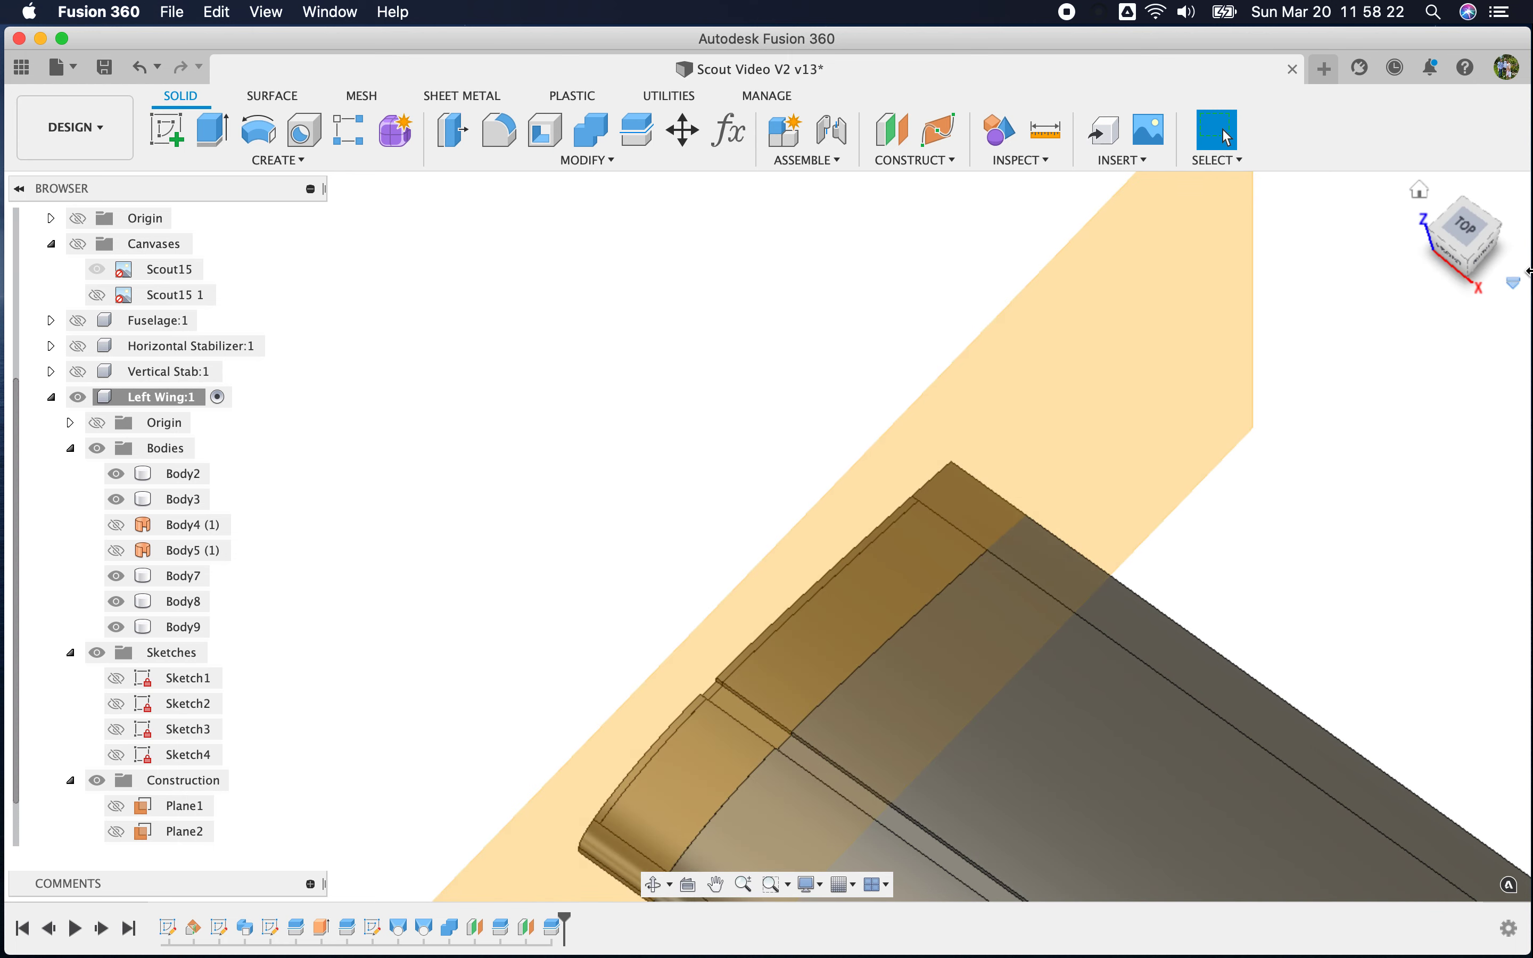
Create an offset plane at -0.125 in from Plane3, towards the wing's inner end
{"action": "left_click_drag", "start_coordinate": [1448, 252], "coordinate": [1532, 235]}
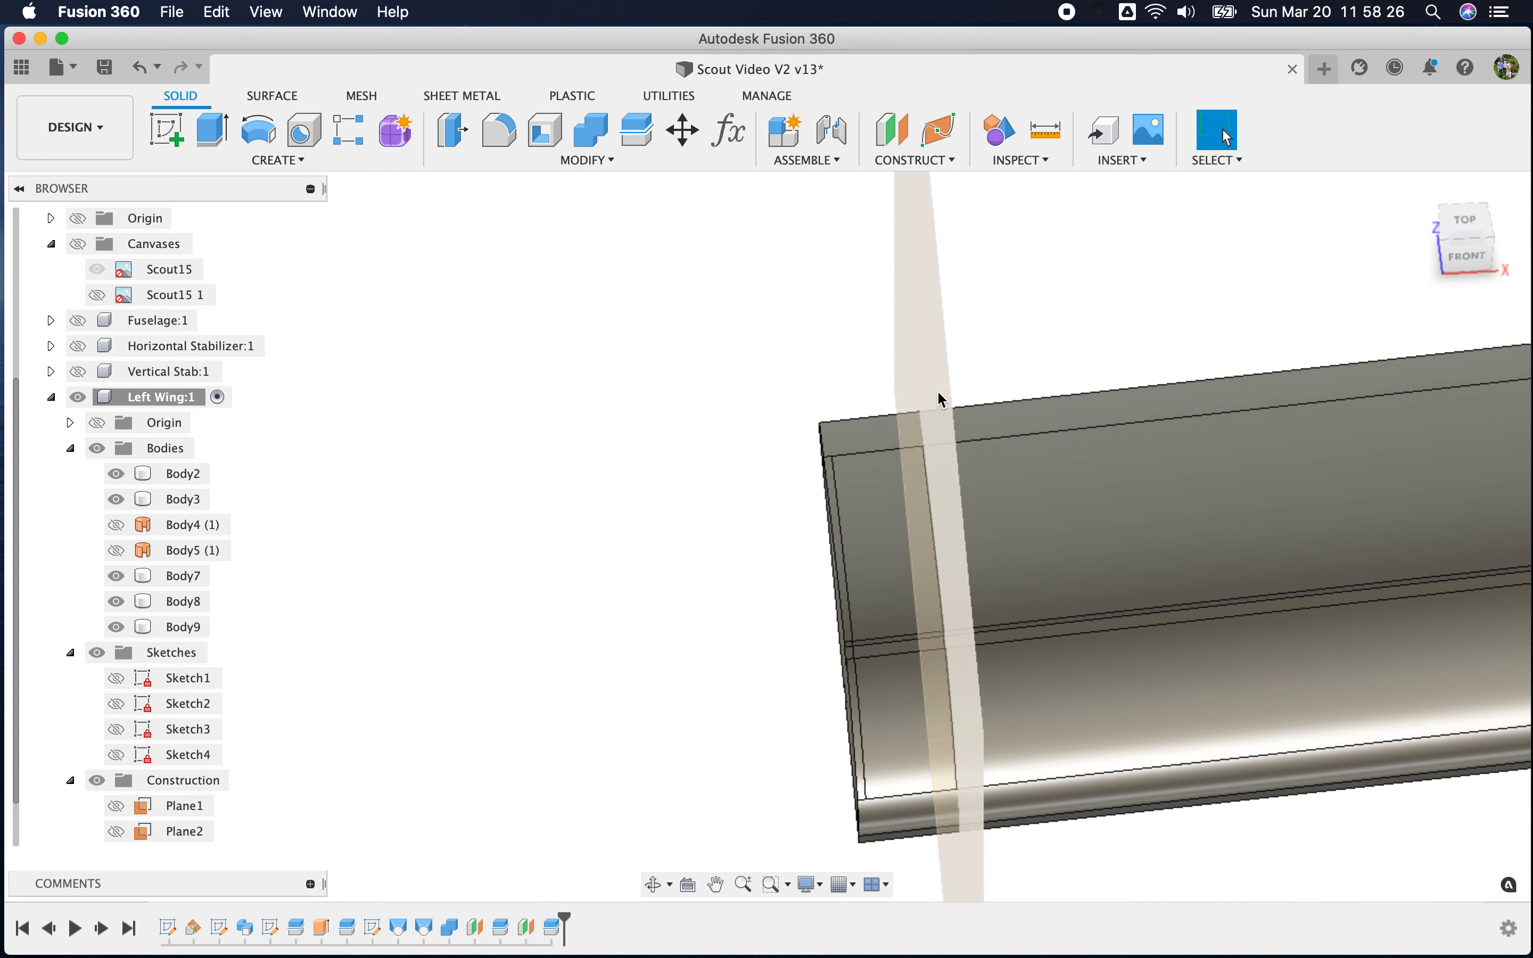
{"action": "left_click", "coordinate": [904, 140]}
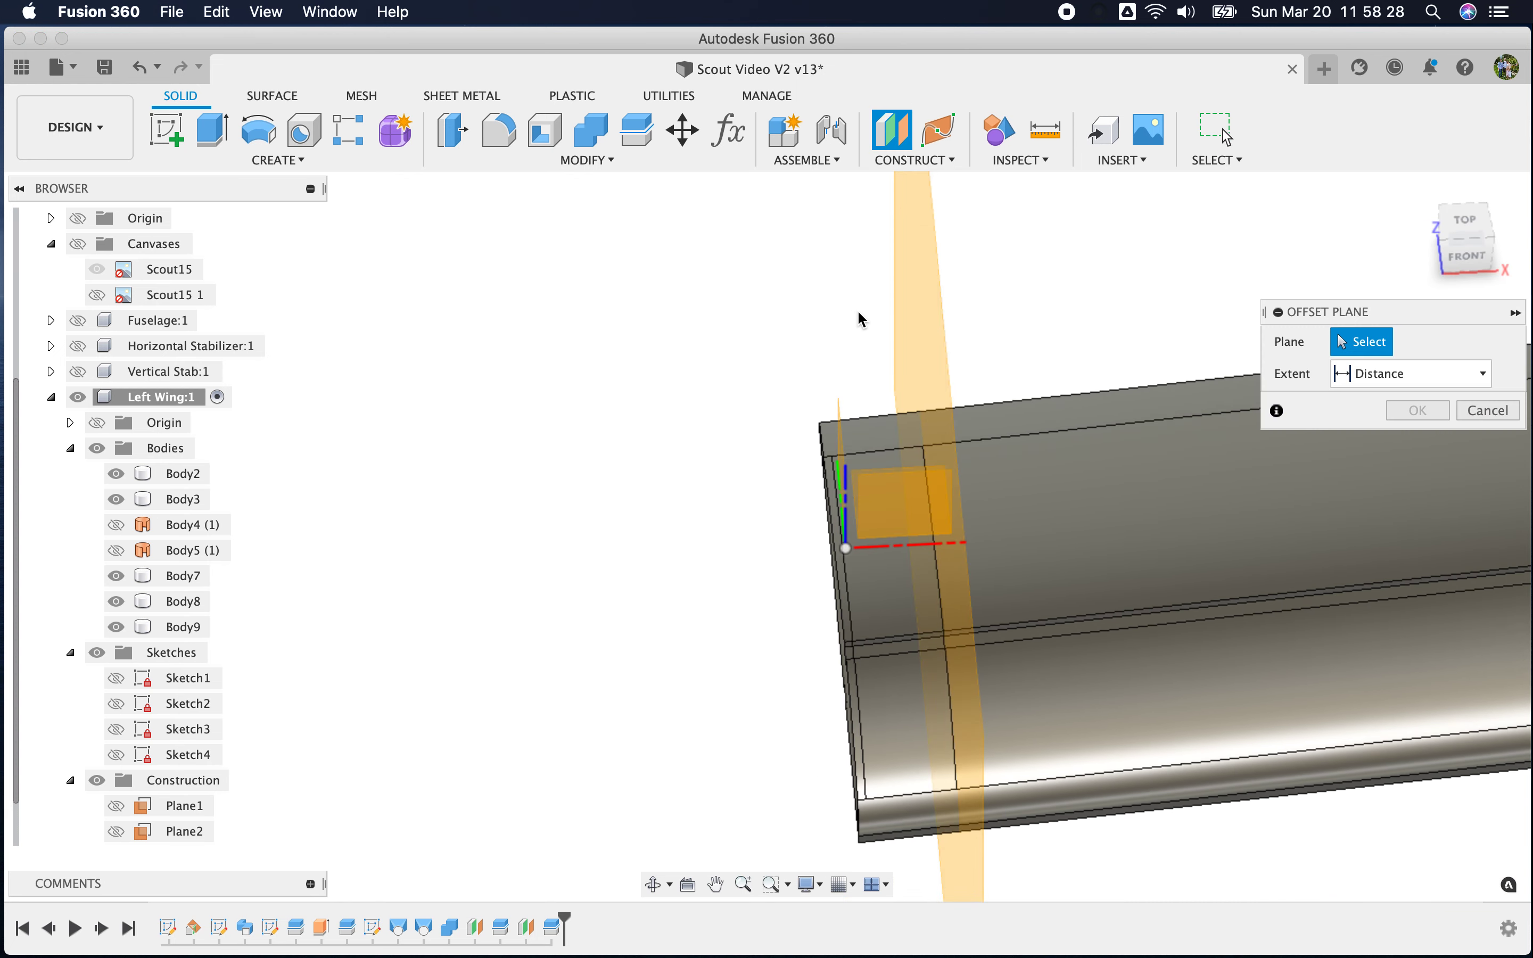
{"action": "left_click", "coordinate": [923, 332]}
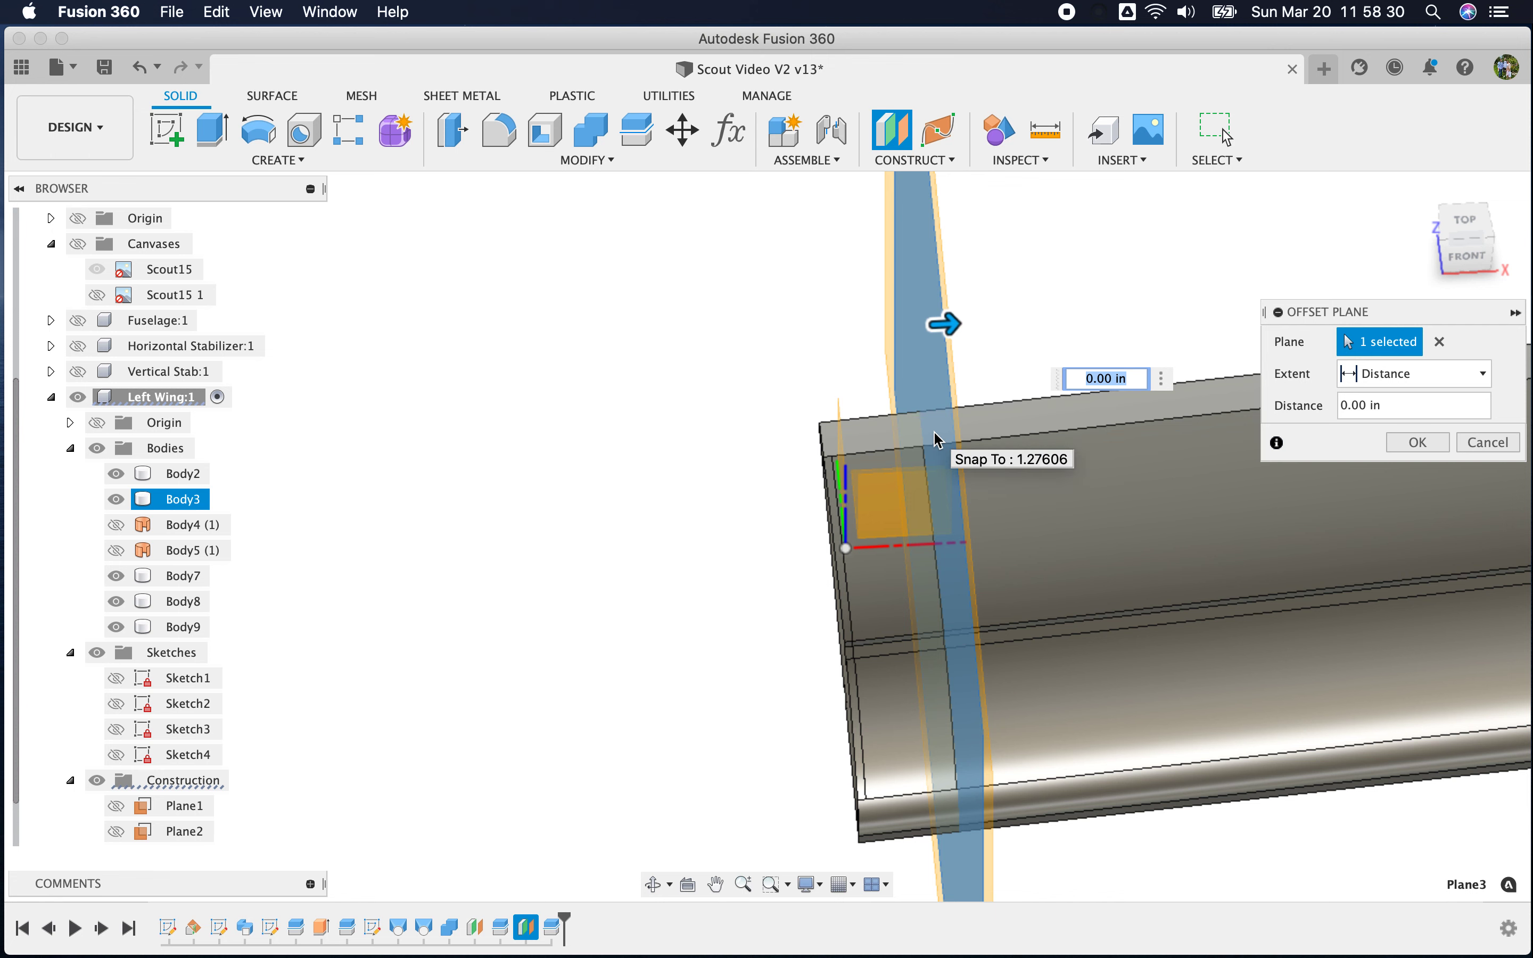
{"action": "key", "text": "Return"}
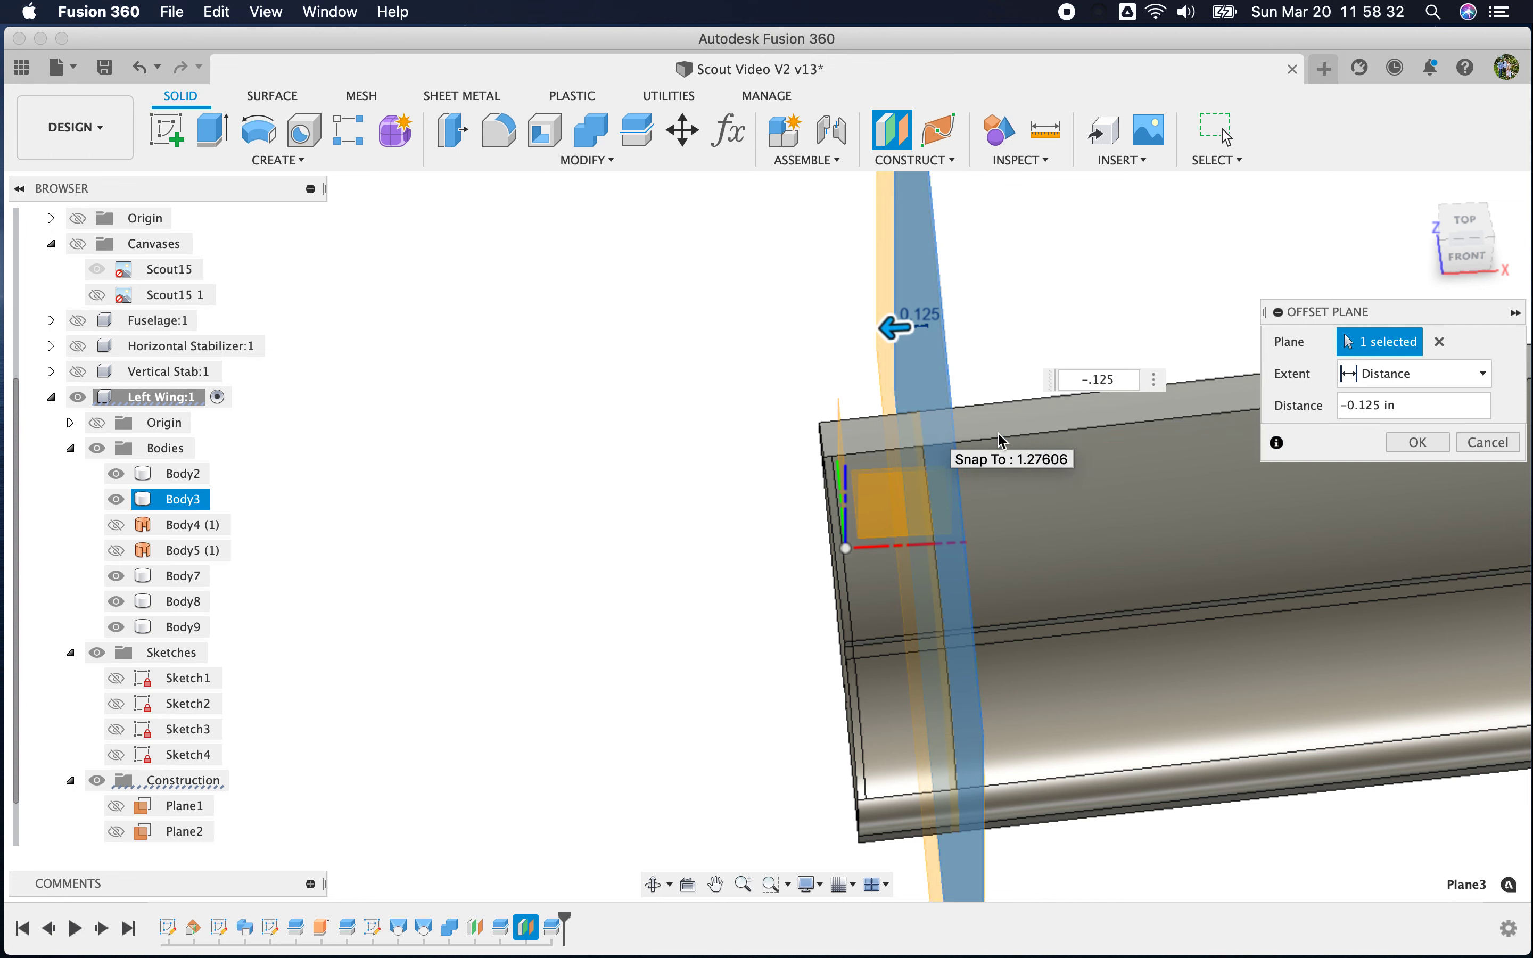
{"action": "left_click", "coordinate": [1416, 442]}
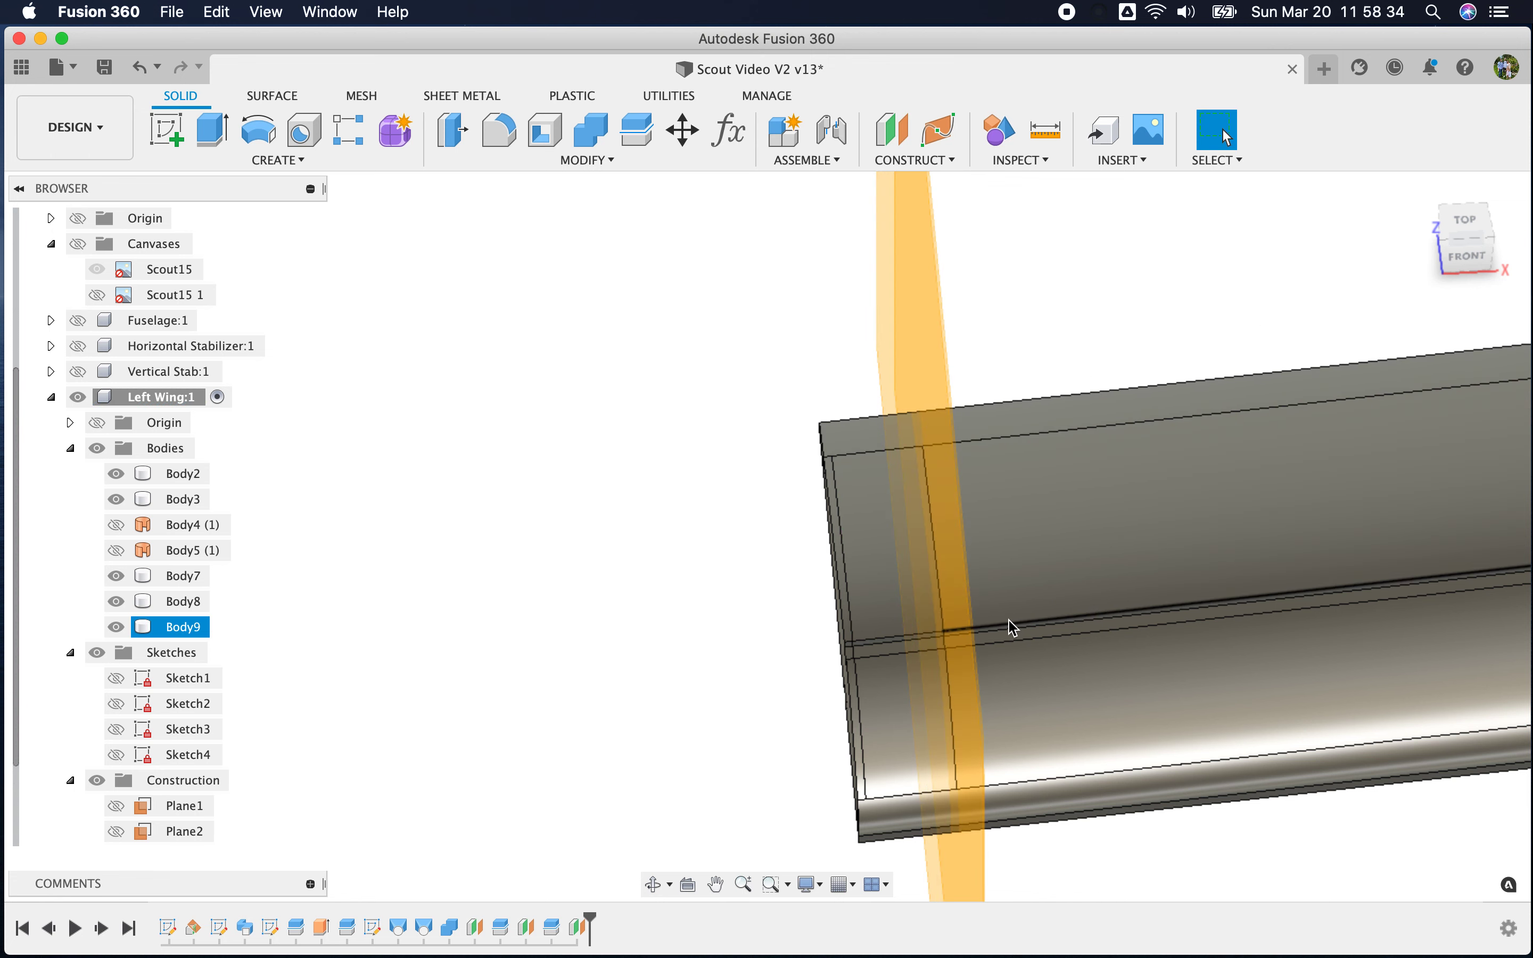
Hide Plane3 and split the inner section Body7 with Plane4 to separate a thin rib
{"action": "scroll", "coordinate": [1009, 625], "scroll_direction": "up", "scroll_amount": 3}
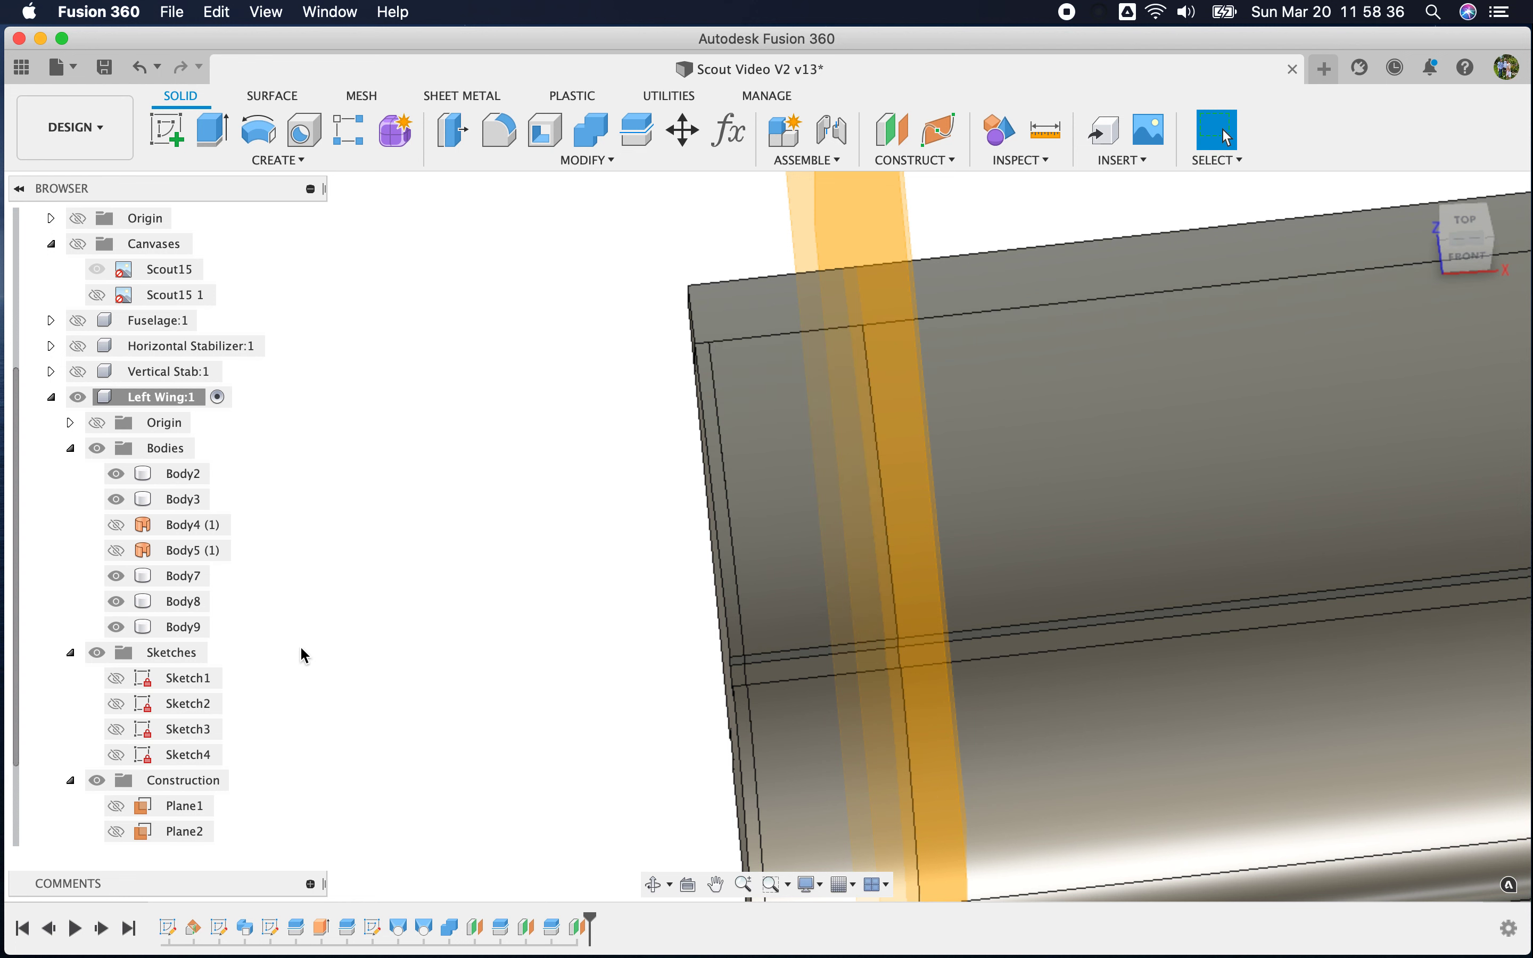
{"action": "scroll", "coordinate": [154, 777], "scroll_direction": "down", "scroll_amount": 2}
{"action": "left_click", "coordinate": [116, 805]}
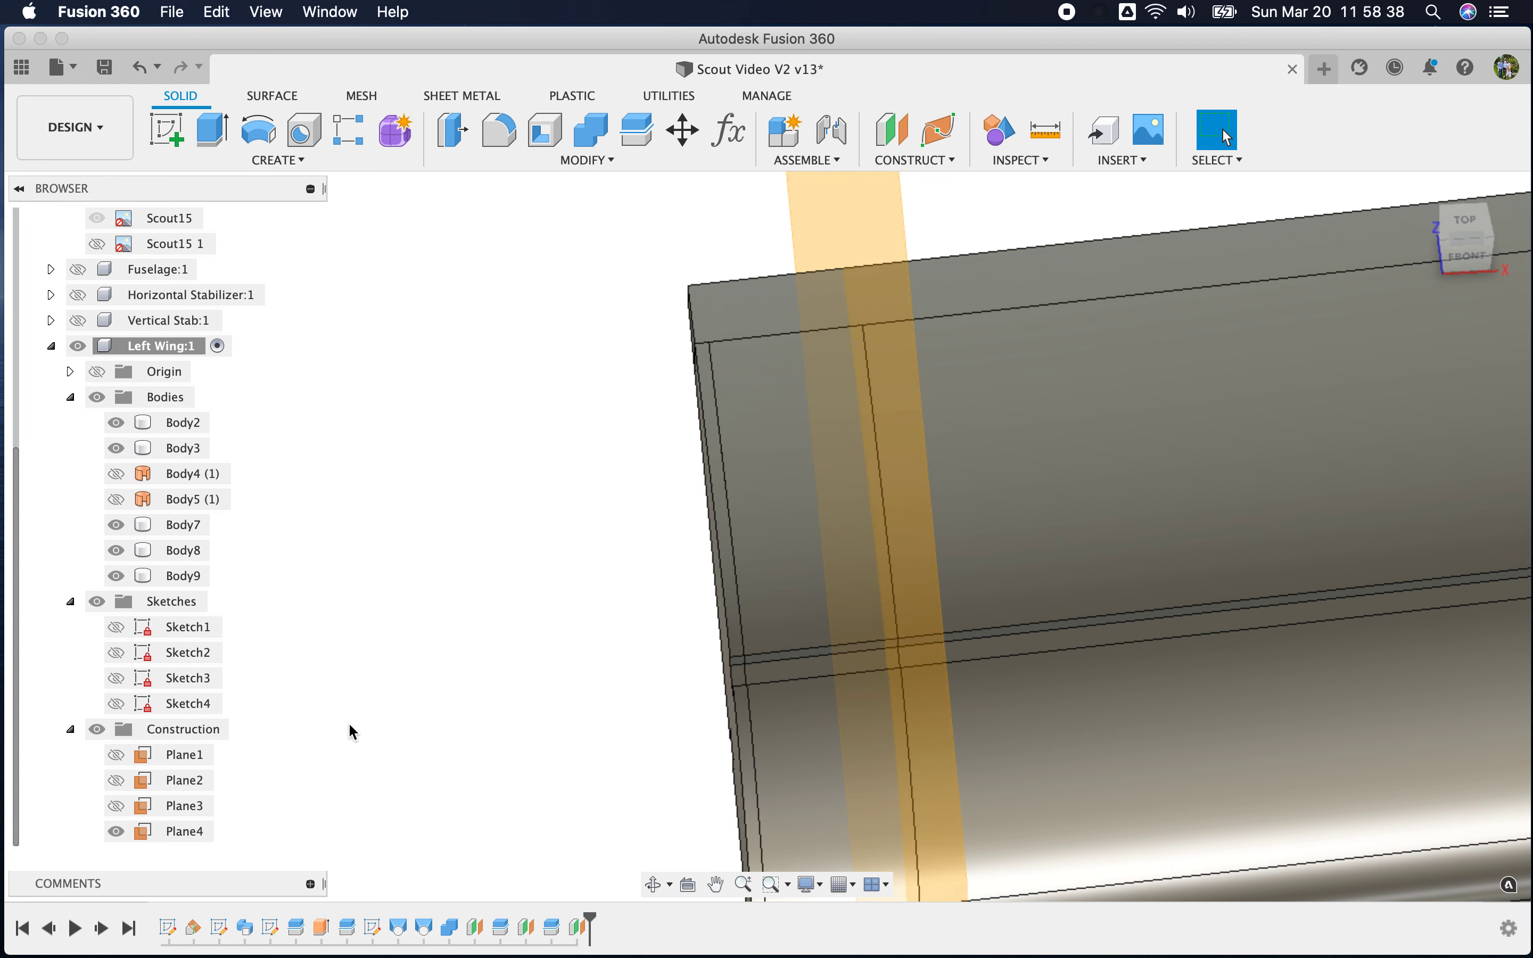
{"action": "left_click", "coordinate": [809, 446]}
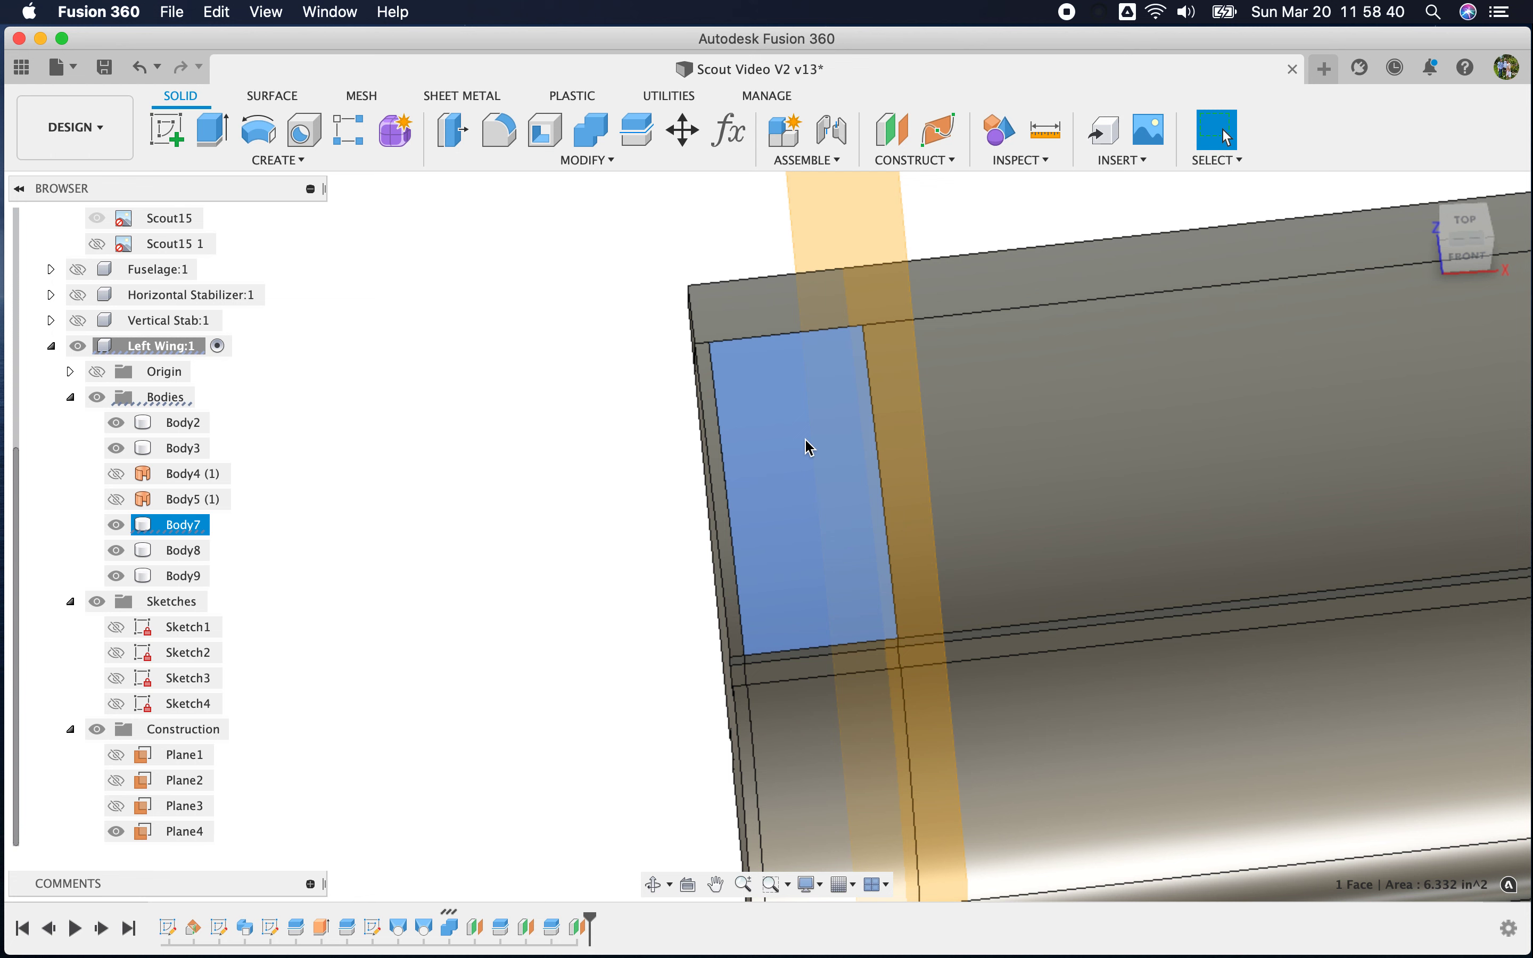
{"action": "left_click", "coordinate": [636, 128]}
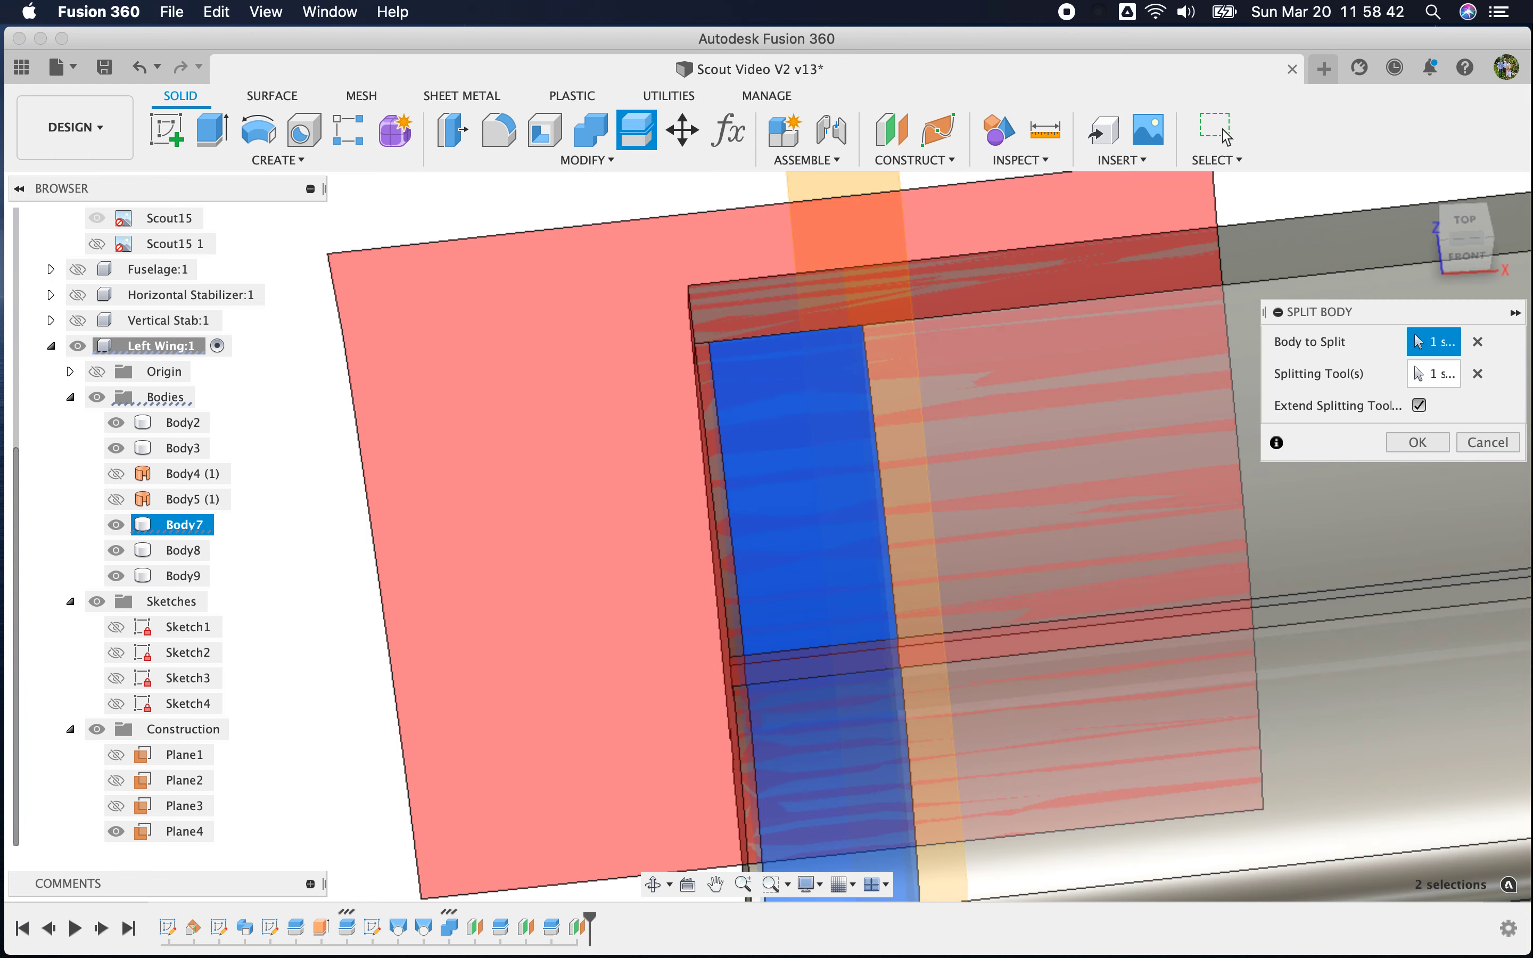
{"action": "left_click", "coordinate": [1480, 378]}
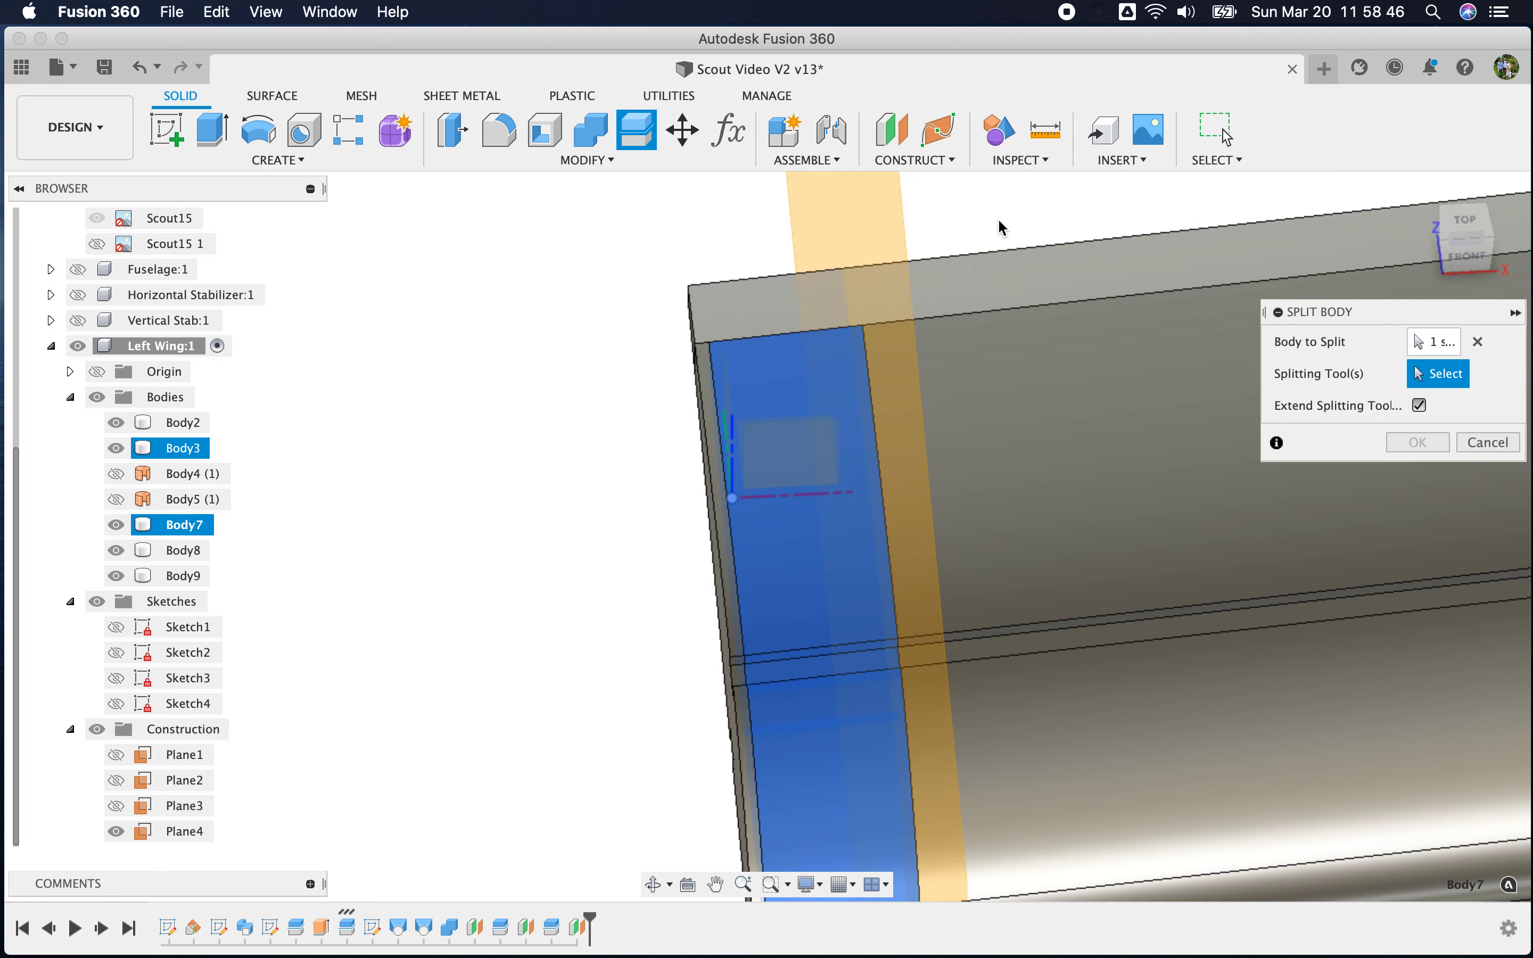
{"action": "left_click", "coordinate": [855, 180]}
{"action": "left_click", "coordinate": [1416, 410]}
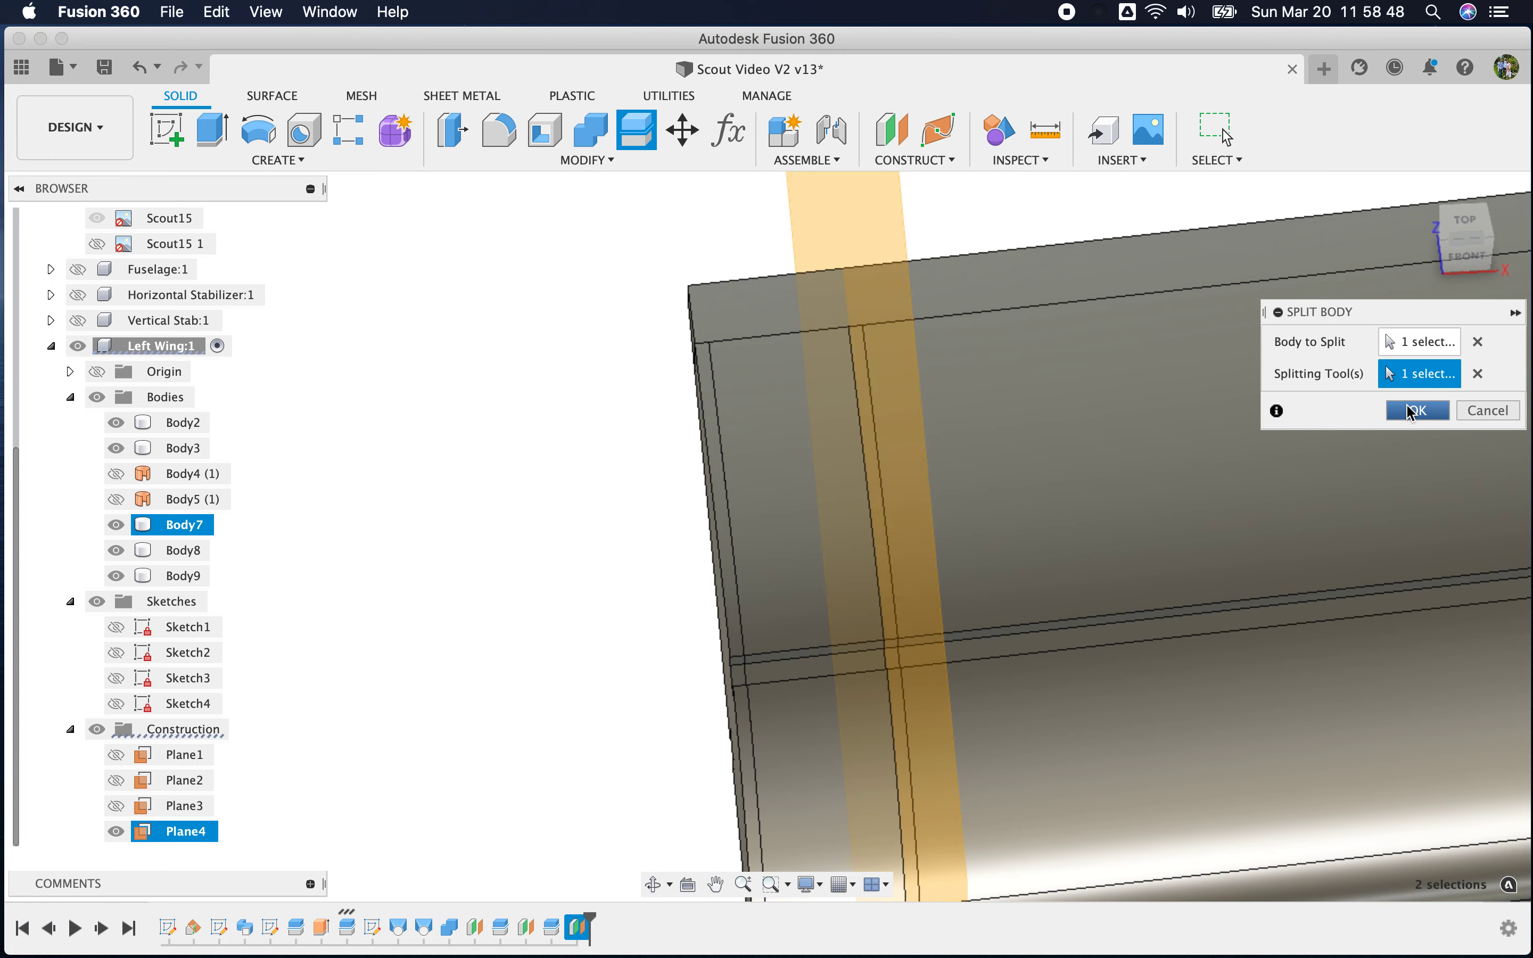
Hide Body7 and Plane4 to expose the two inner ribs, and view them at an angle
{"action": "left_click", "coordinate": [767, 427]}
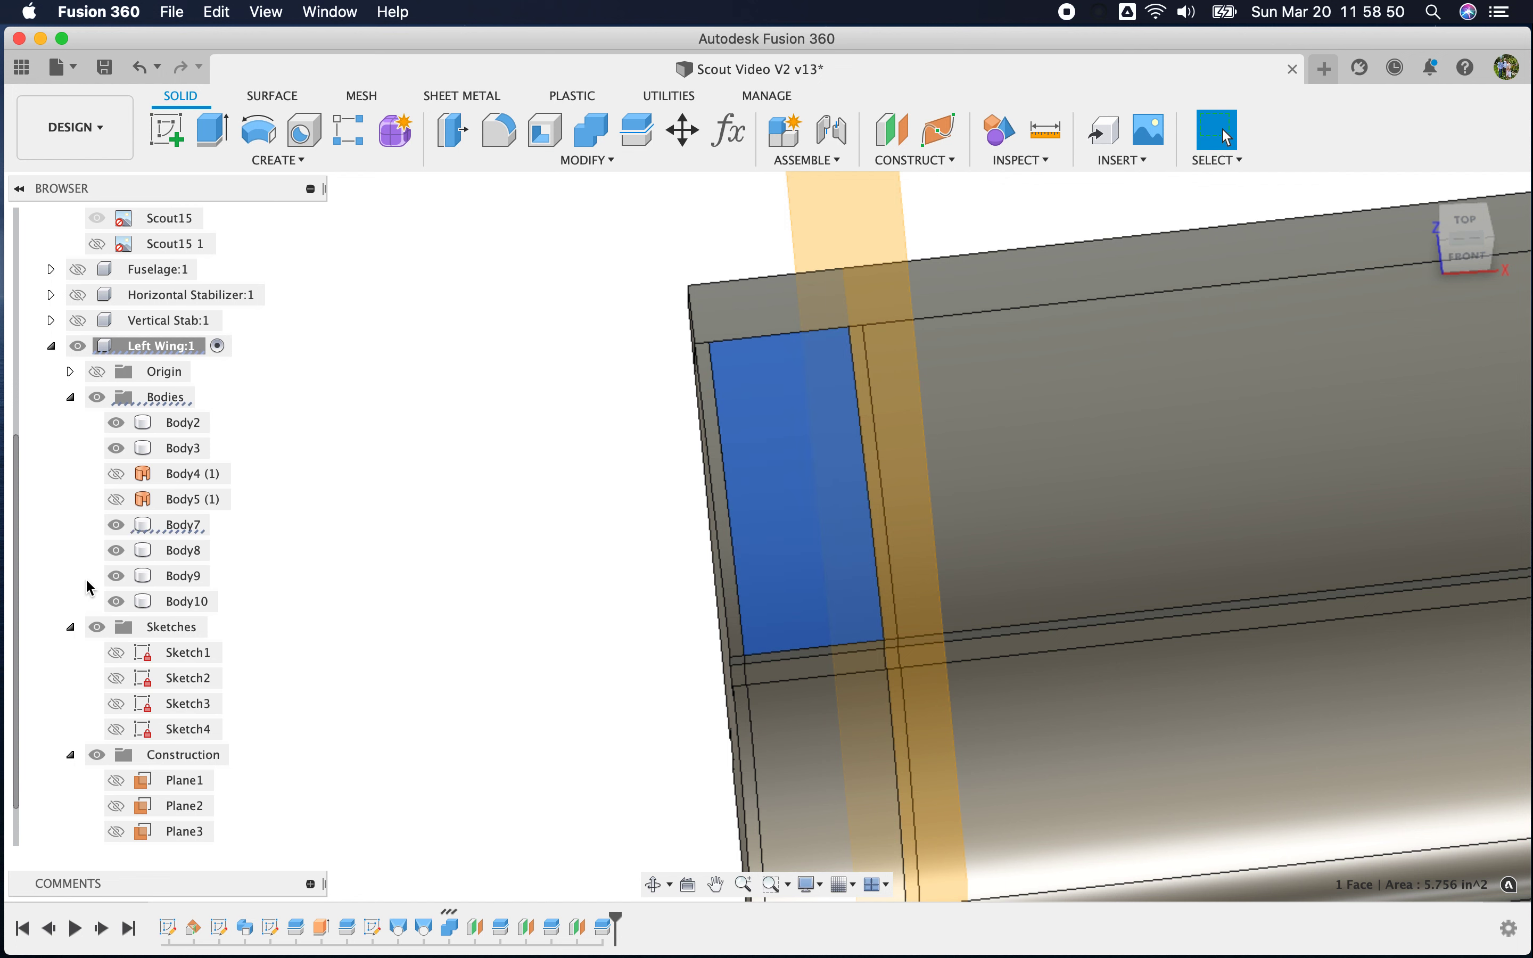
{"action": "left_click", "coordinate": [117, 526]}
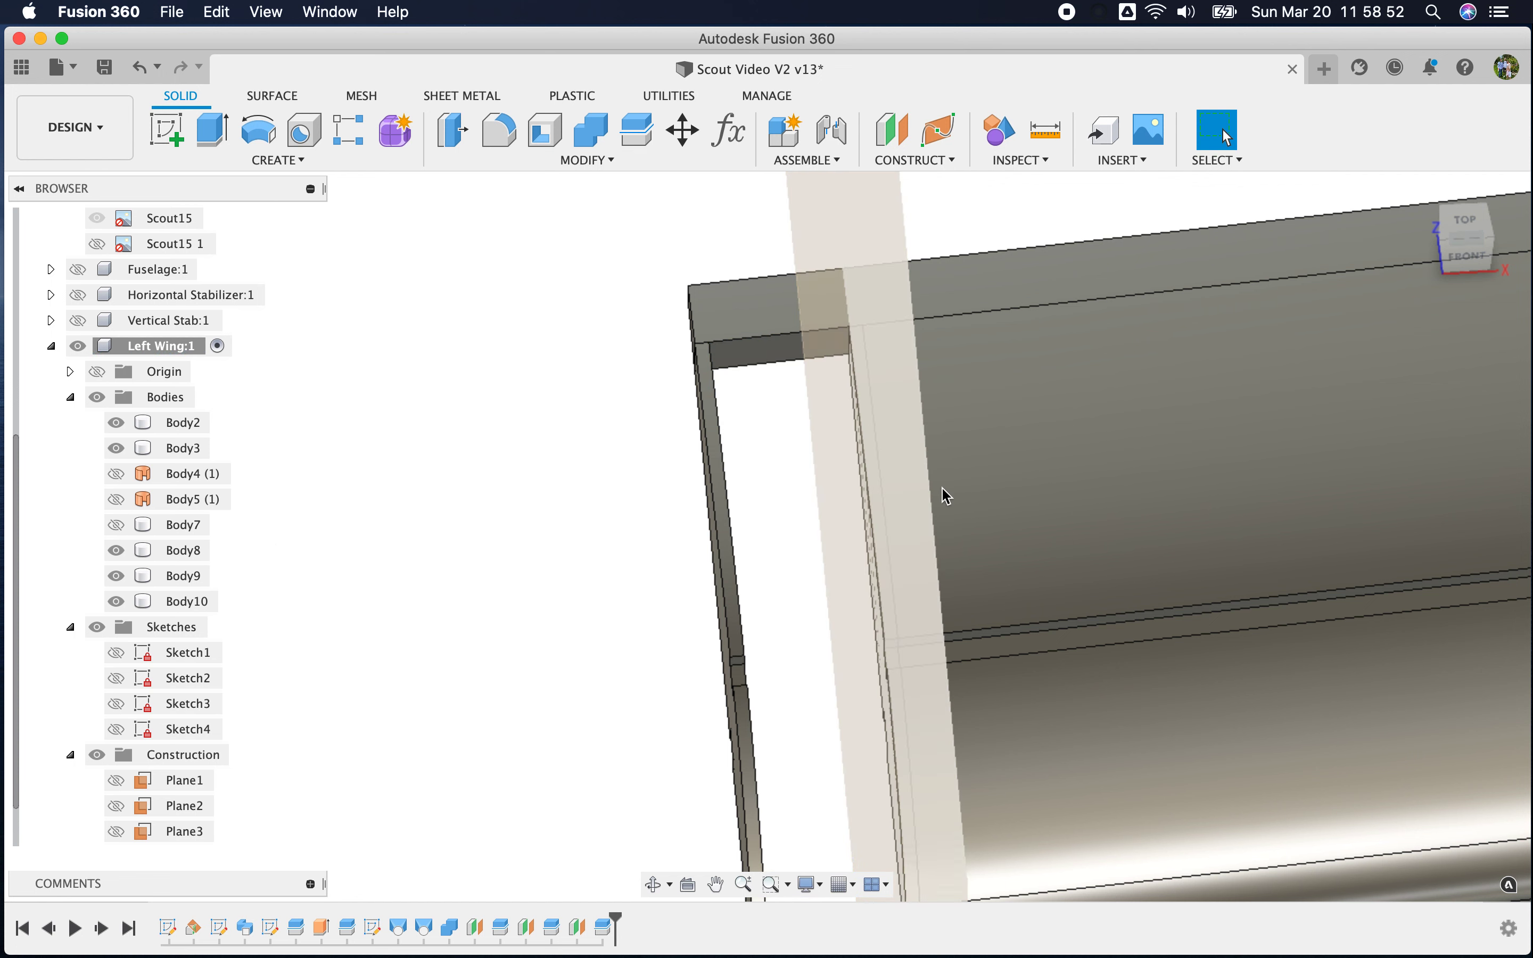
{"action": "scroll", "coordinate": [116, 824], "scroll_direction": "down", "scroll_amount": 1}
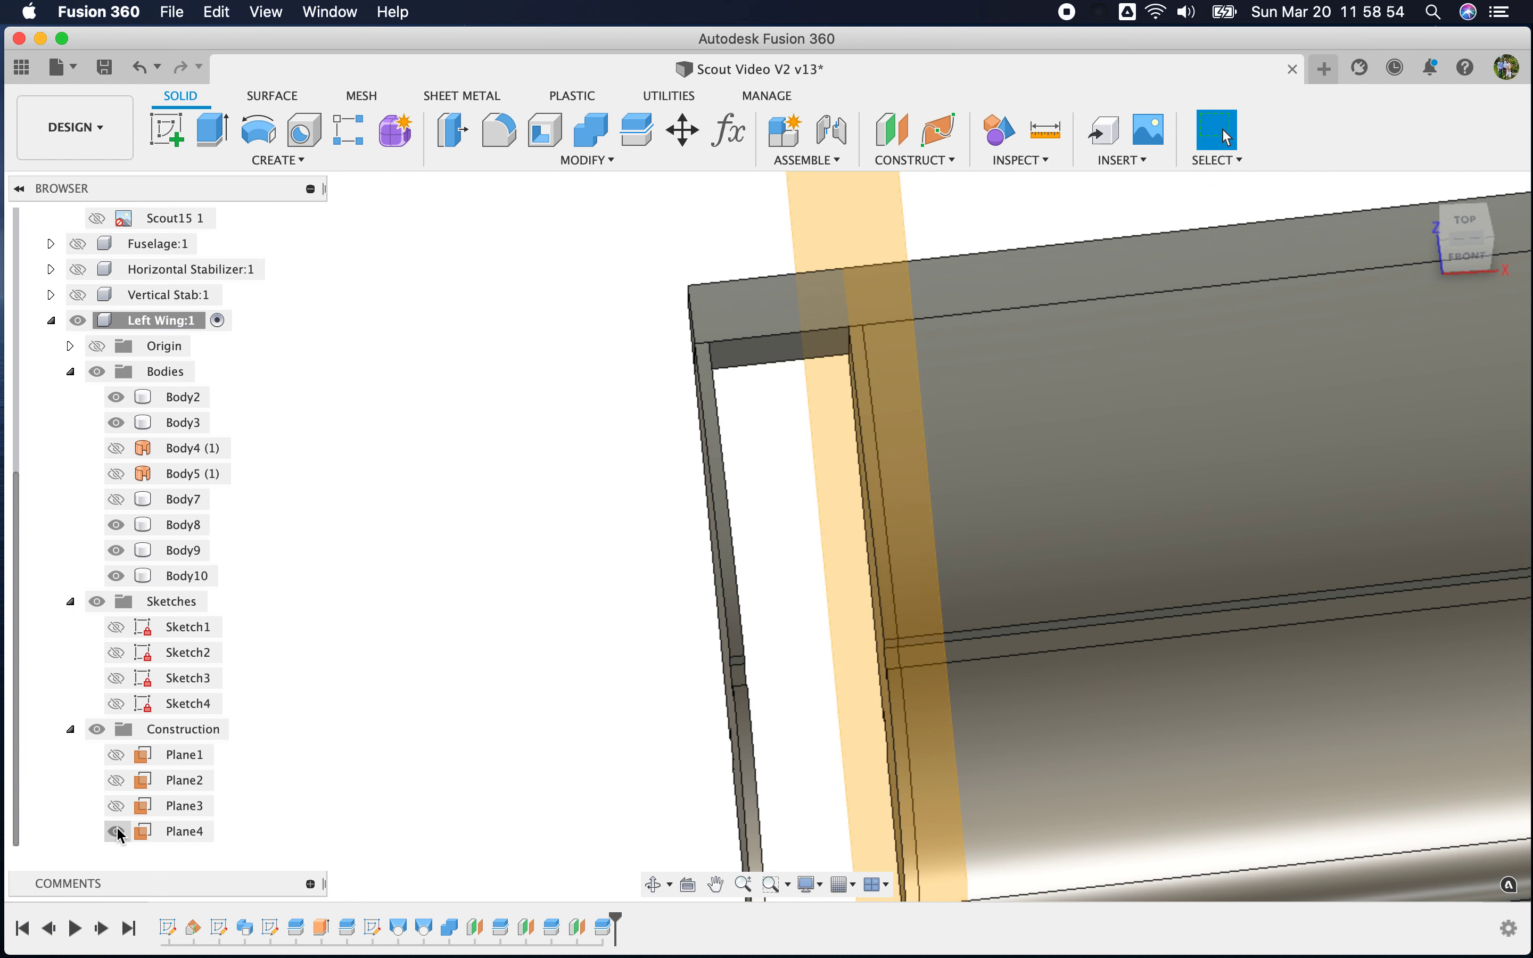
{"action": "scroll", "coordinate": [374, 555], "scroll_direction": "down", "scroll_amount": 4}
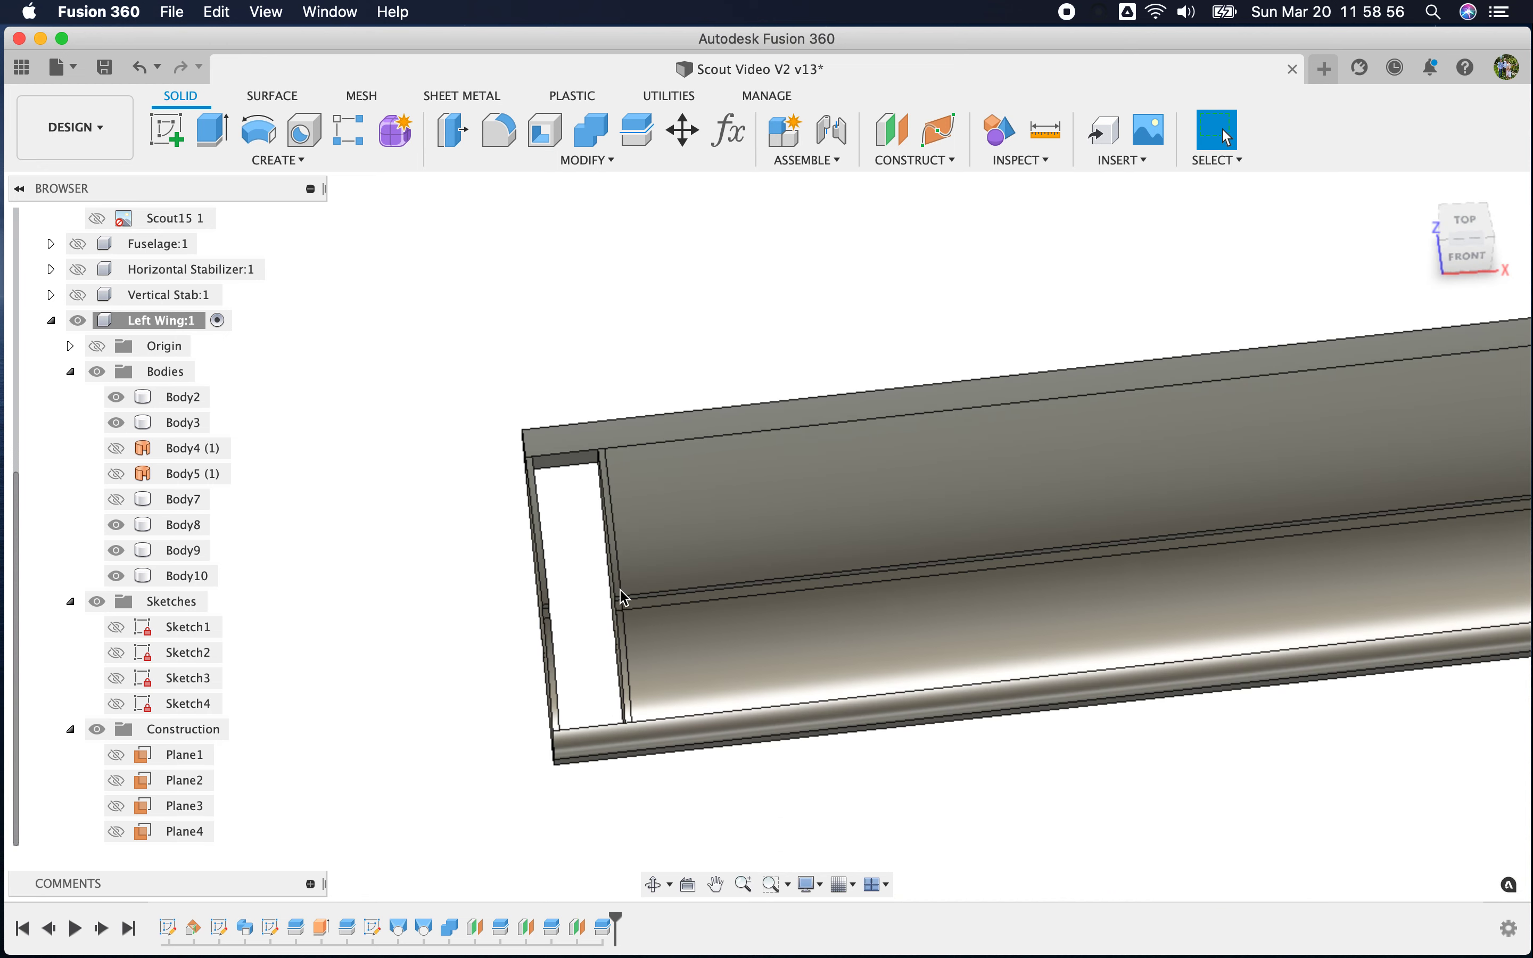
{"action": "scroll", "coordinate": [660, 770], "scroll_direction": "down", "scroll_amount": 2}
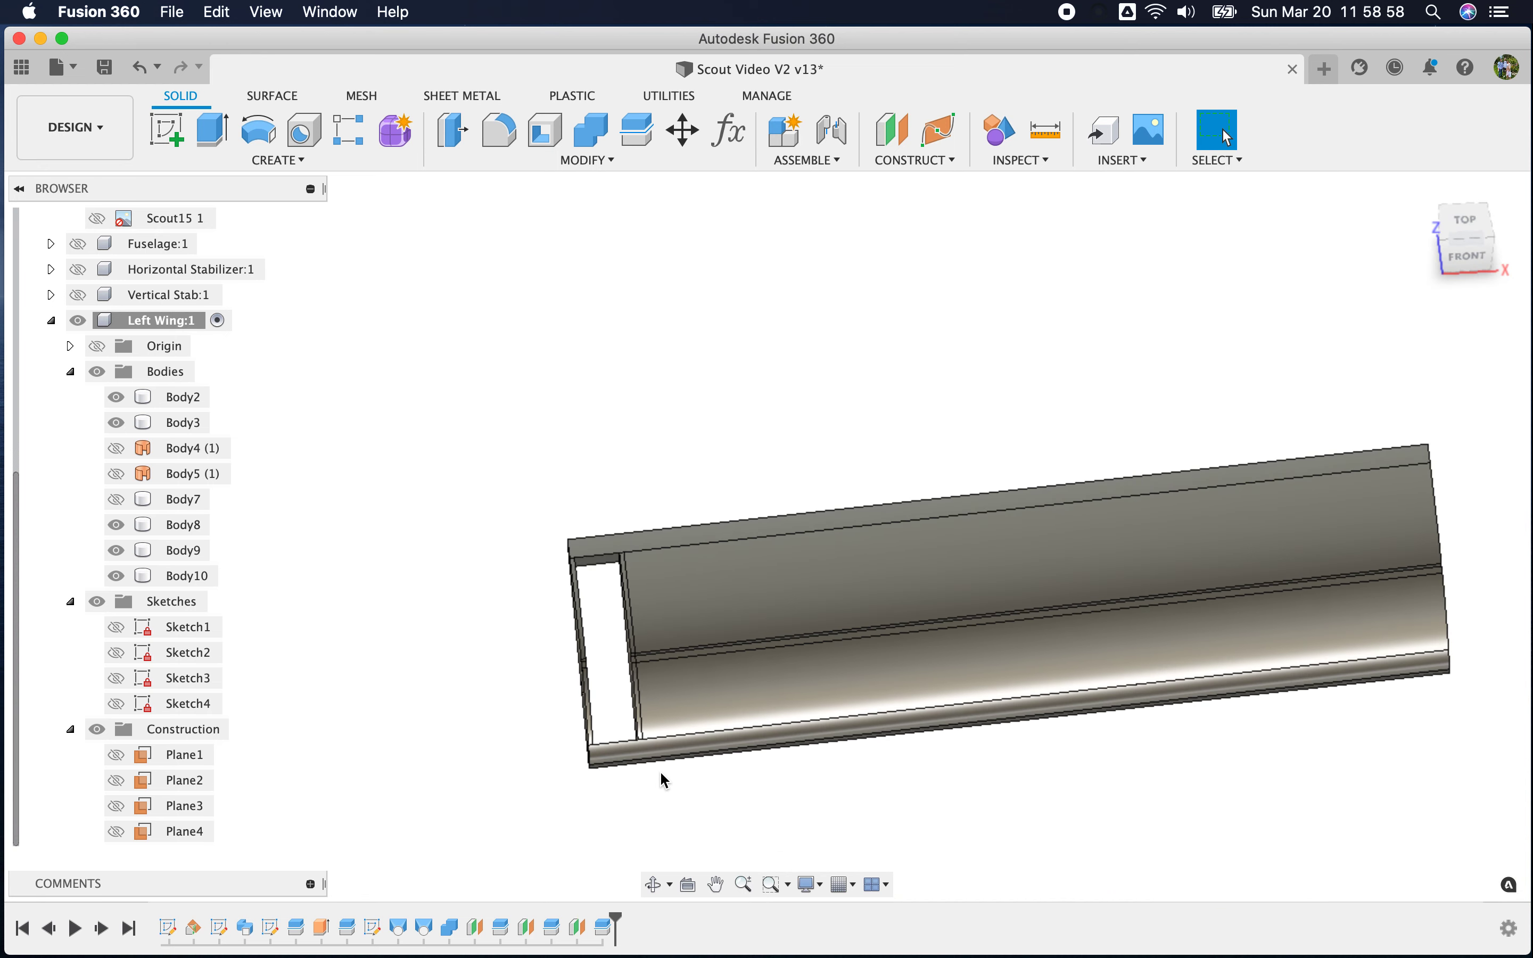
{"action": "middle_click_drag", "start_coordinate": [969, 802], "coordinate": [951, 759], "text": "shift"}
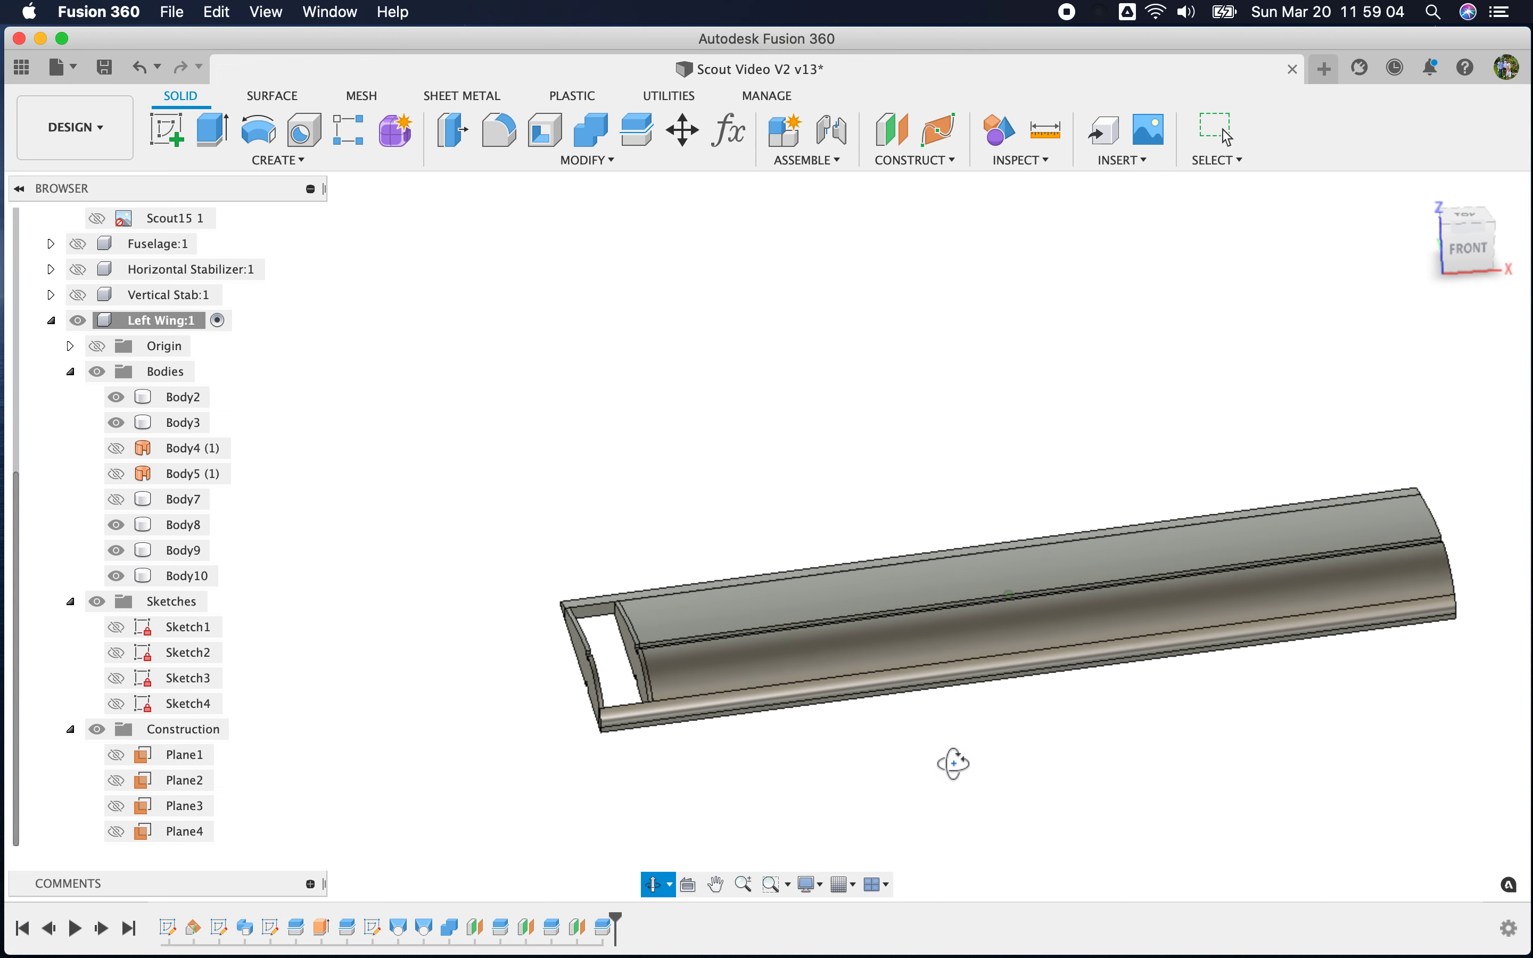
{"action": "scroll", "coordinate": [609, 641], "scroll_direction": "up", "scroll_amount": 5}
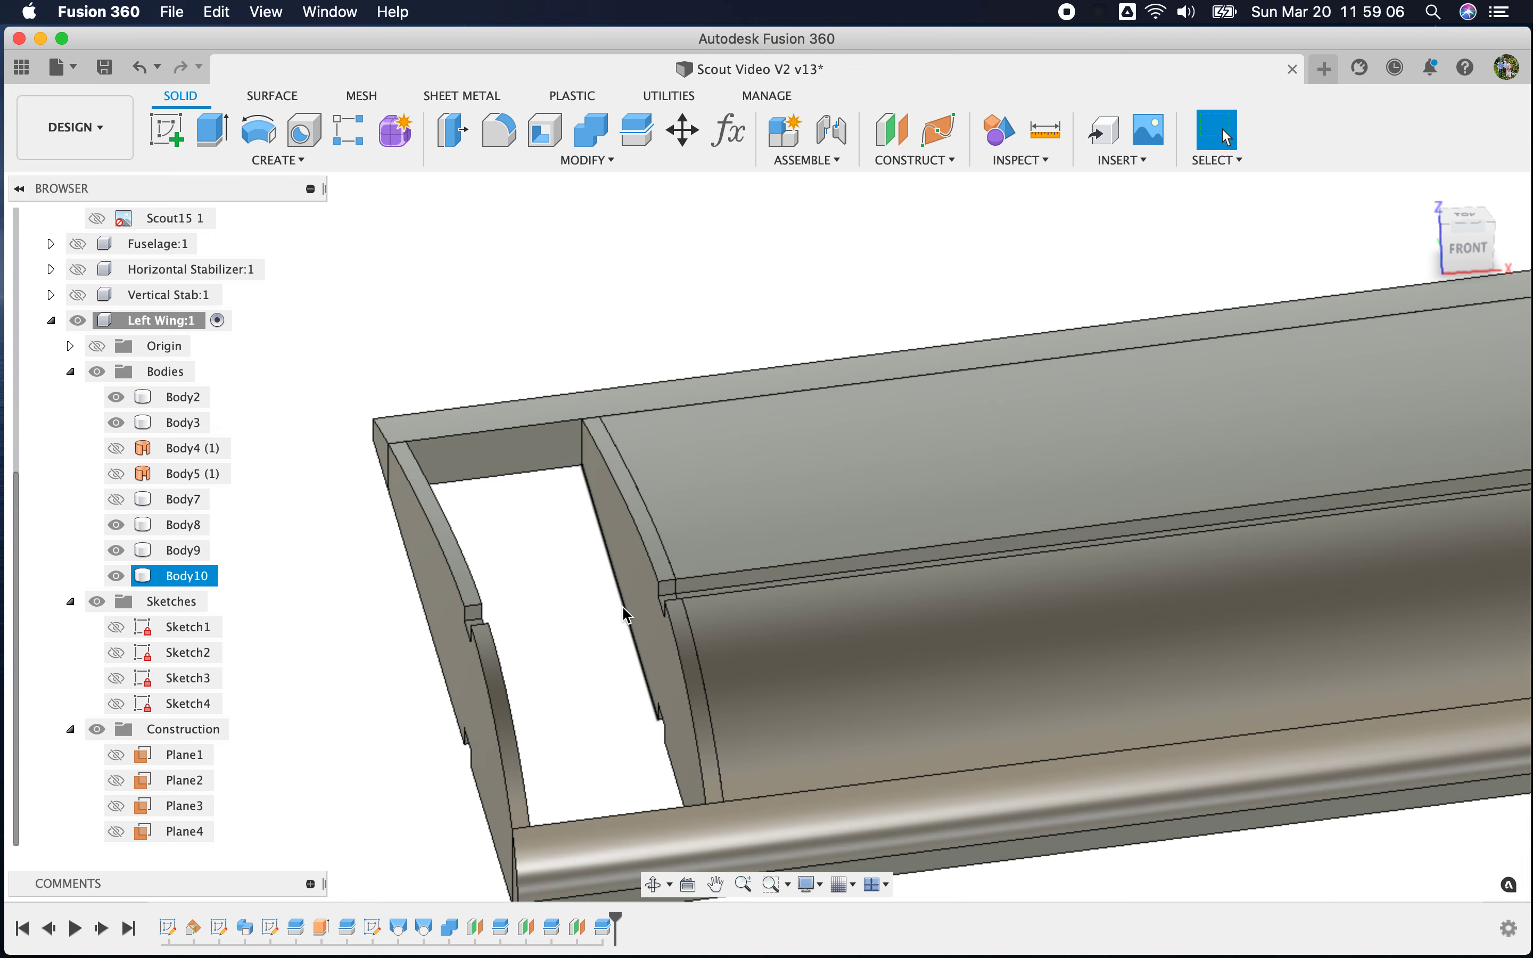
Examine from the front how the second rib stands relative to the wing's sloping leading edge
{"action": "scroll", "coordinate": [634, 445], "scroll_direction": "down", "scroll_amount": 2}
{"action": "scroll", "coordinate": [635, 445], "scroll_direction": "down", "scroll_amount": 3}
{"action": "middle_click_drag", "start_coordinate": [943, 746], "coordinate": [928, 698], "text": "shift"}
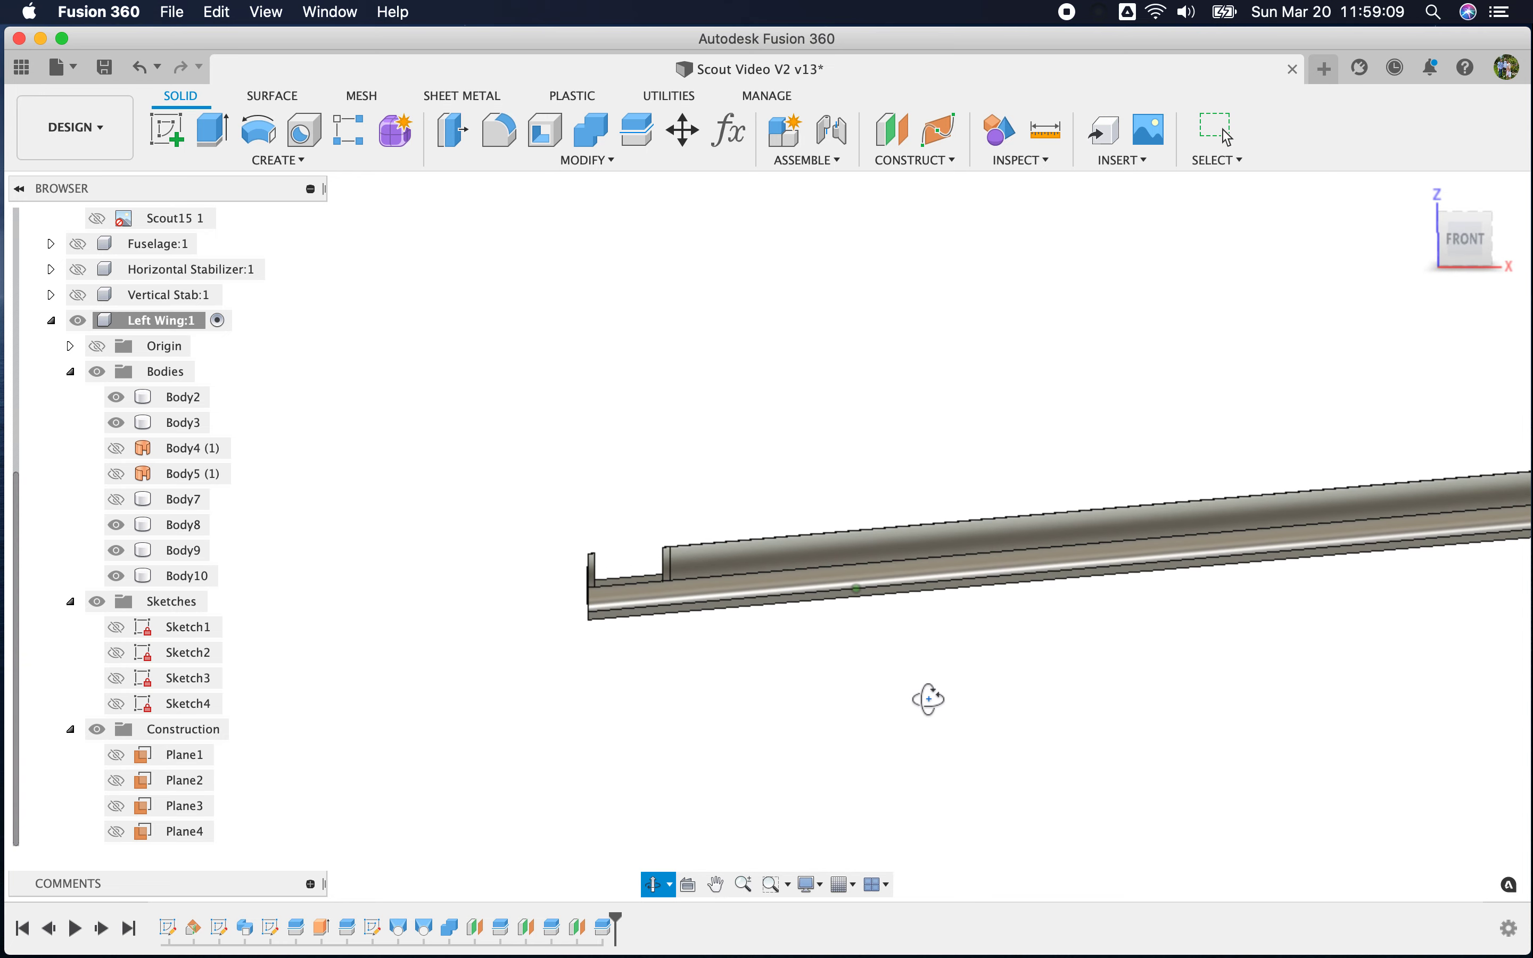
{"action": "left_click", "coordinate": [671, 583]}
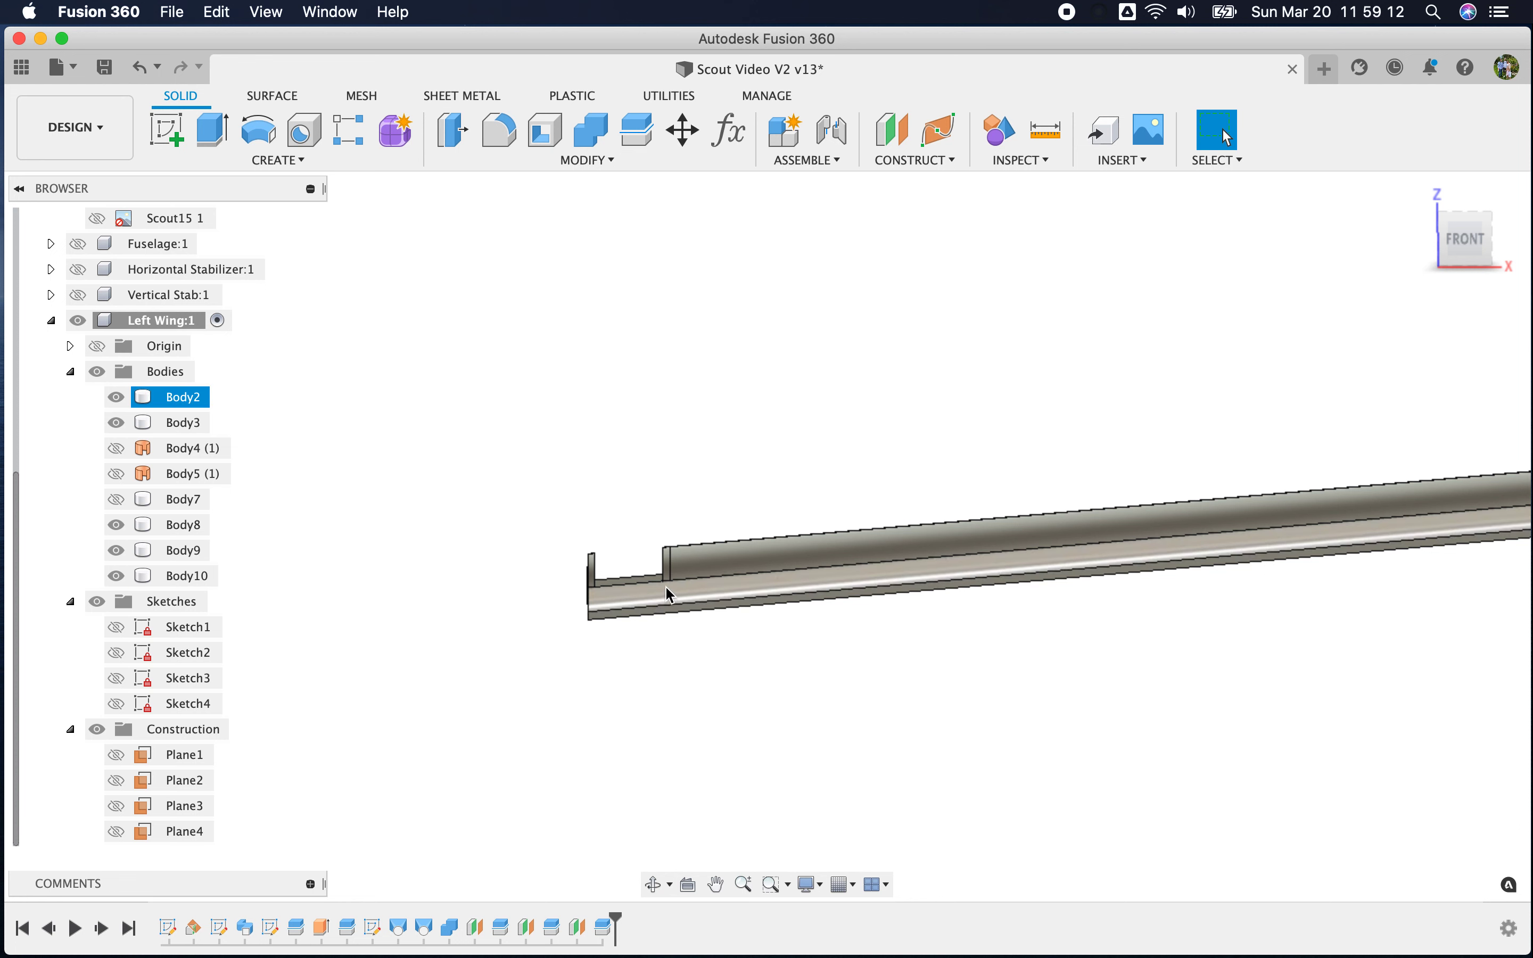
{"action": "left_click", "coordinate": [665, 565]}
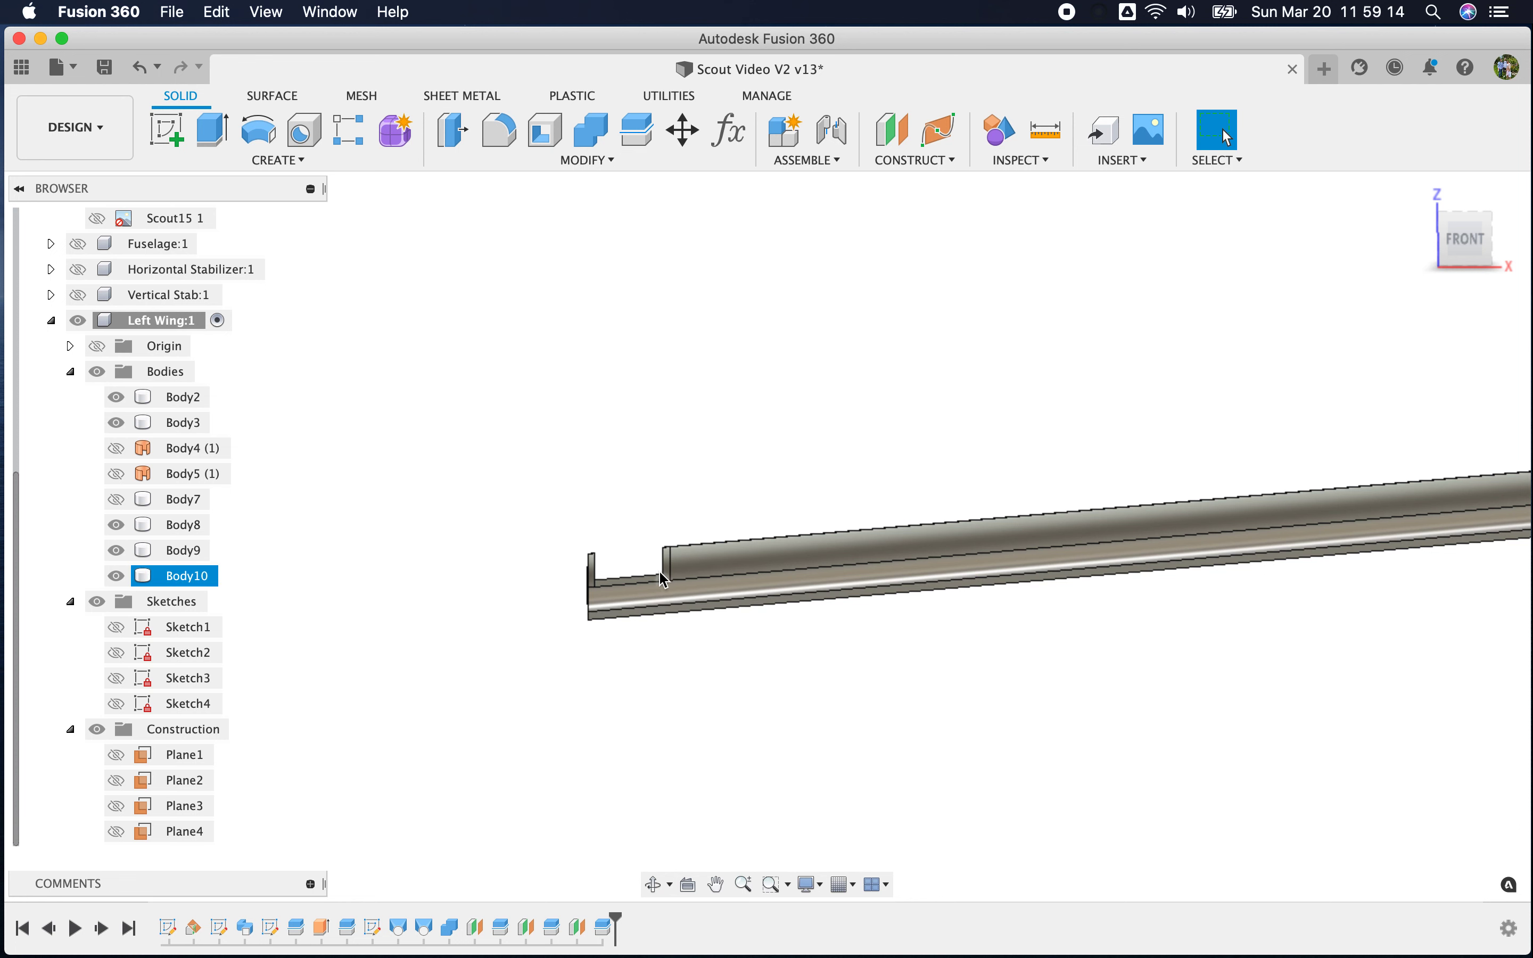
{"action": "left_click", "coordinate": [667, 601]}
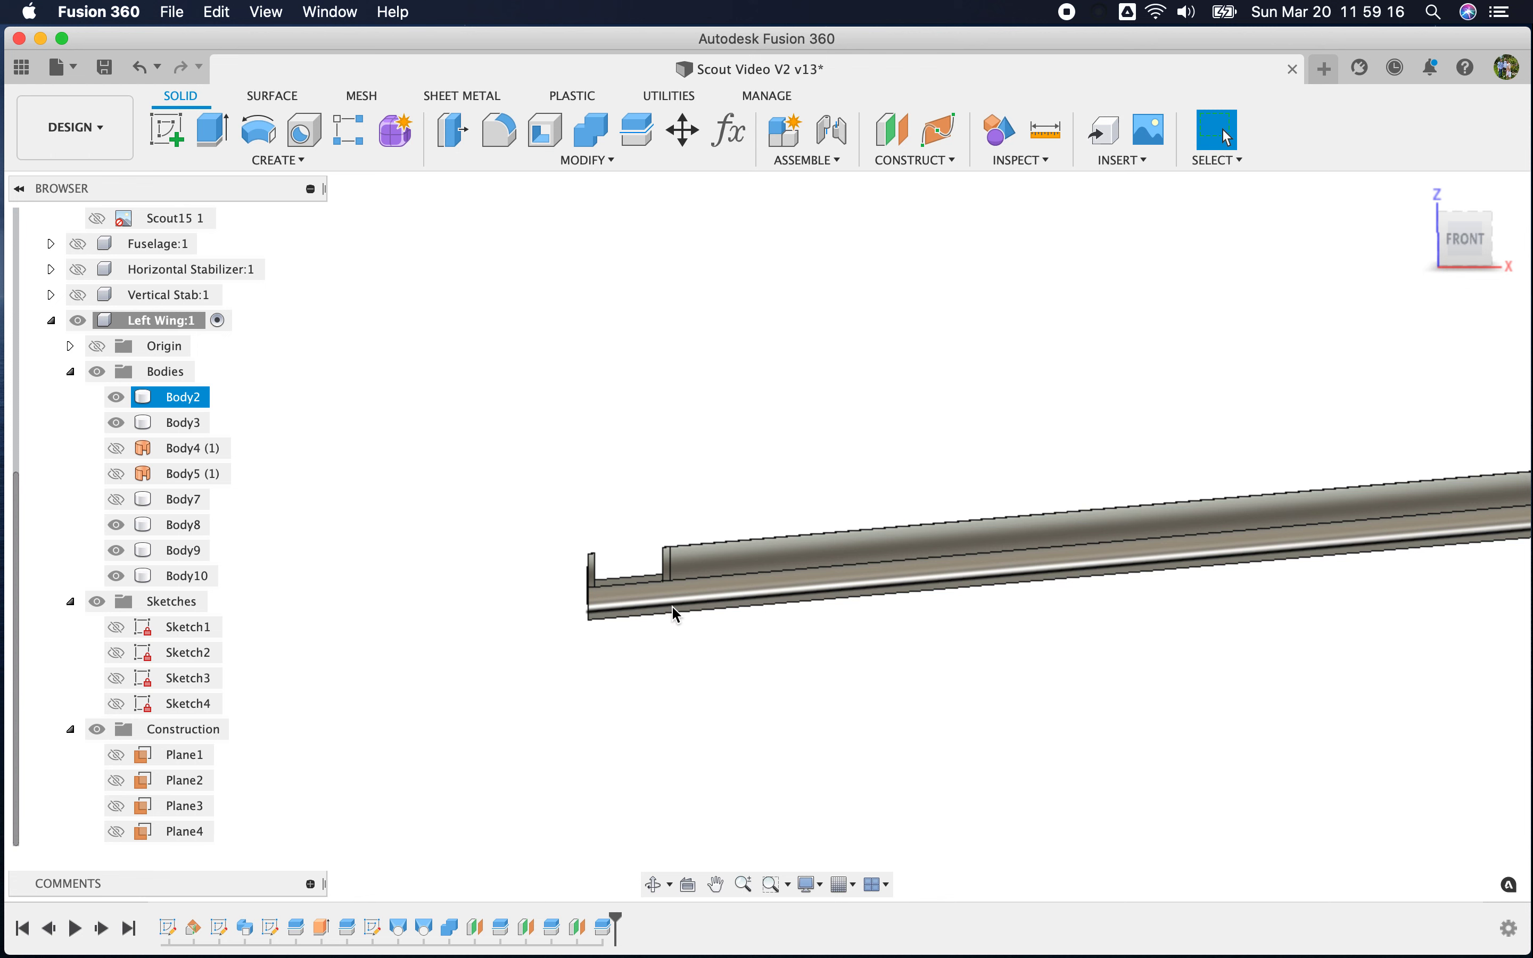
{"action": "left_click", "coordinate": [694, 633]}
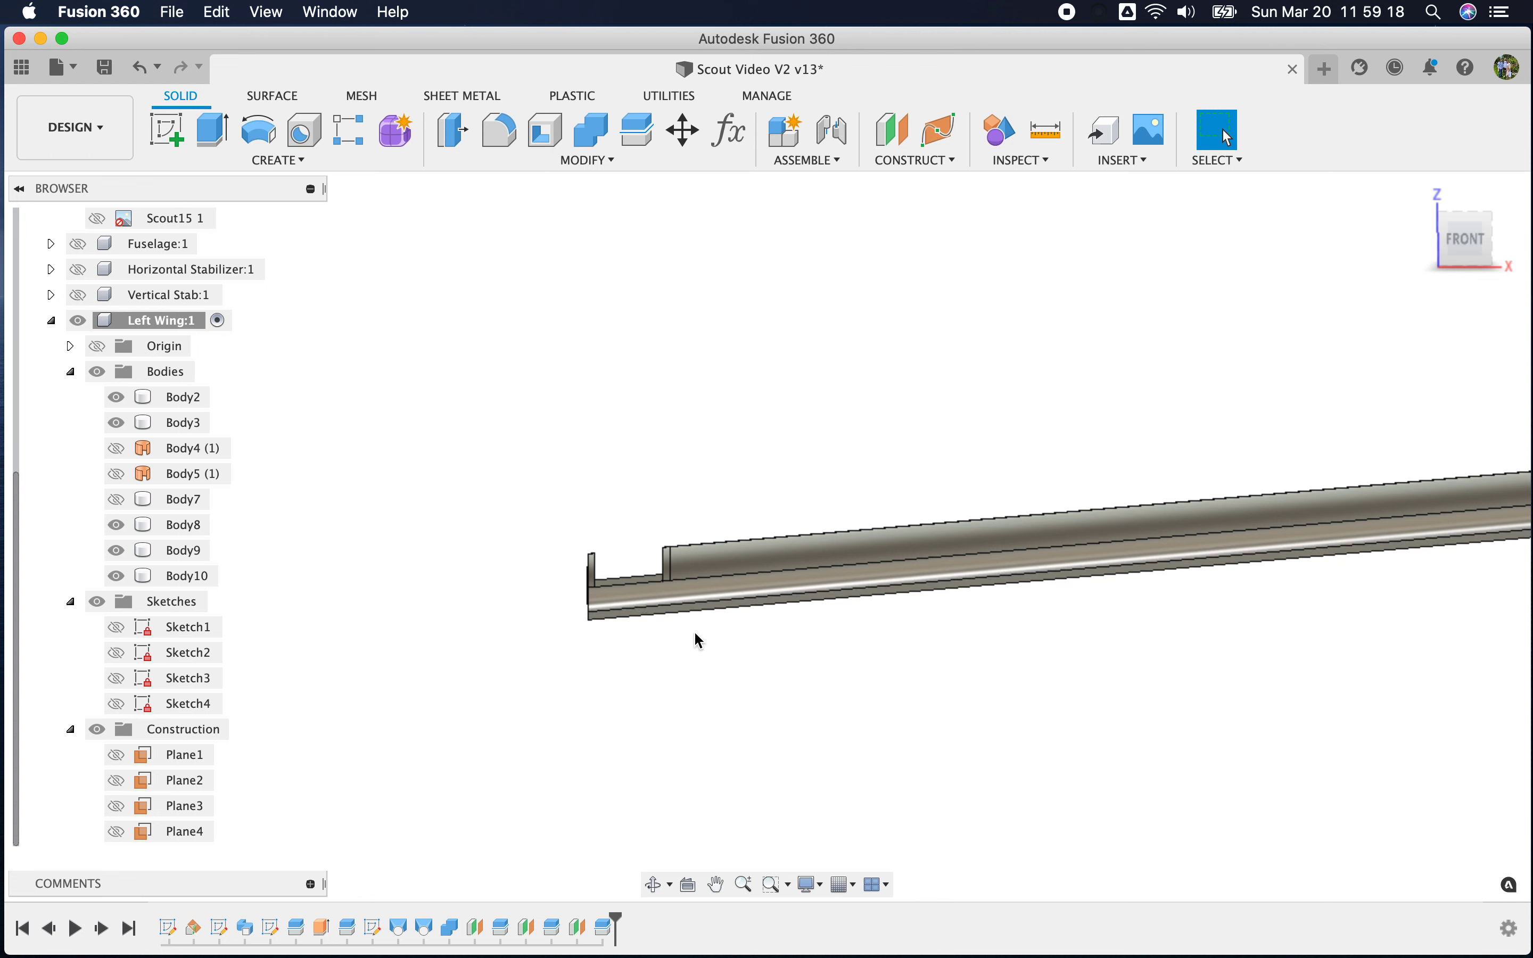
Undo the visibility changes, both splits of Body7 and the -0.125 in offset plane
{"action": "left_click", "coordinate": [1153, 583]}
{"action": "key", "text": "super+z"}
{"action": "key", "text": "super+z"}
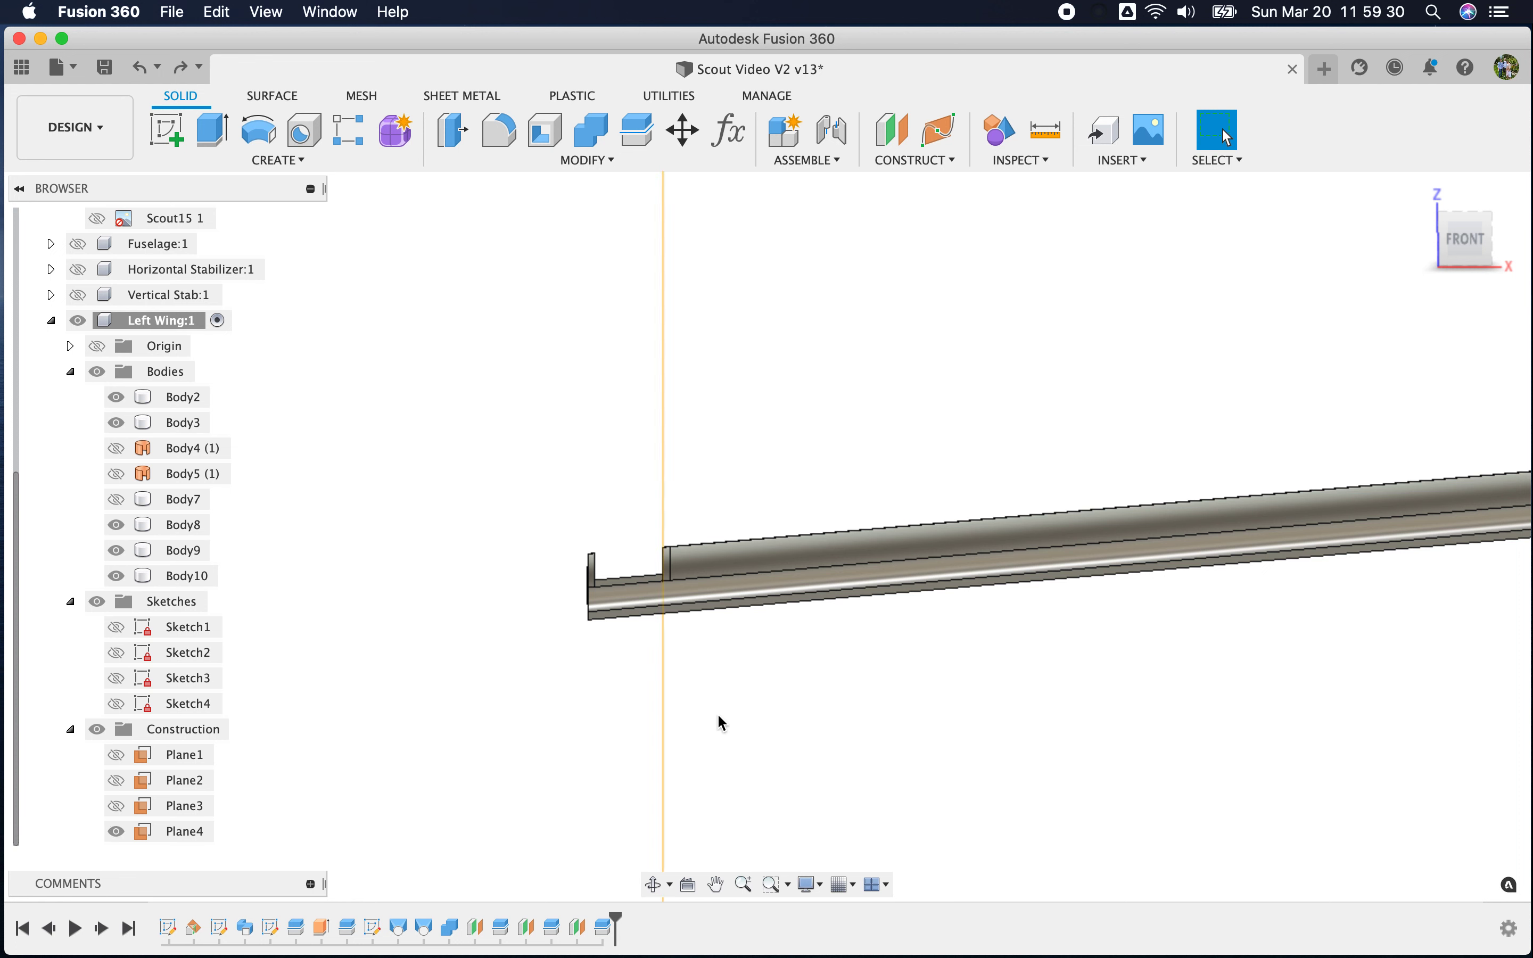
{"action": "key", "text": "super+z"}
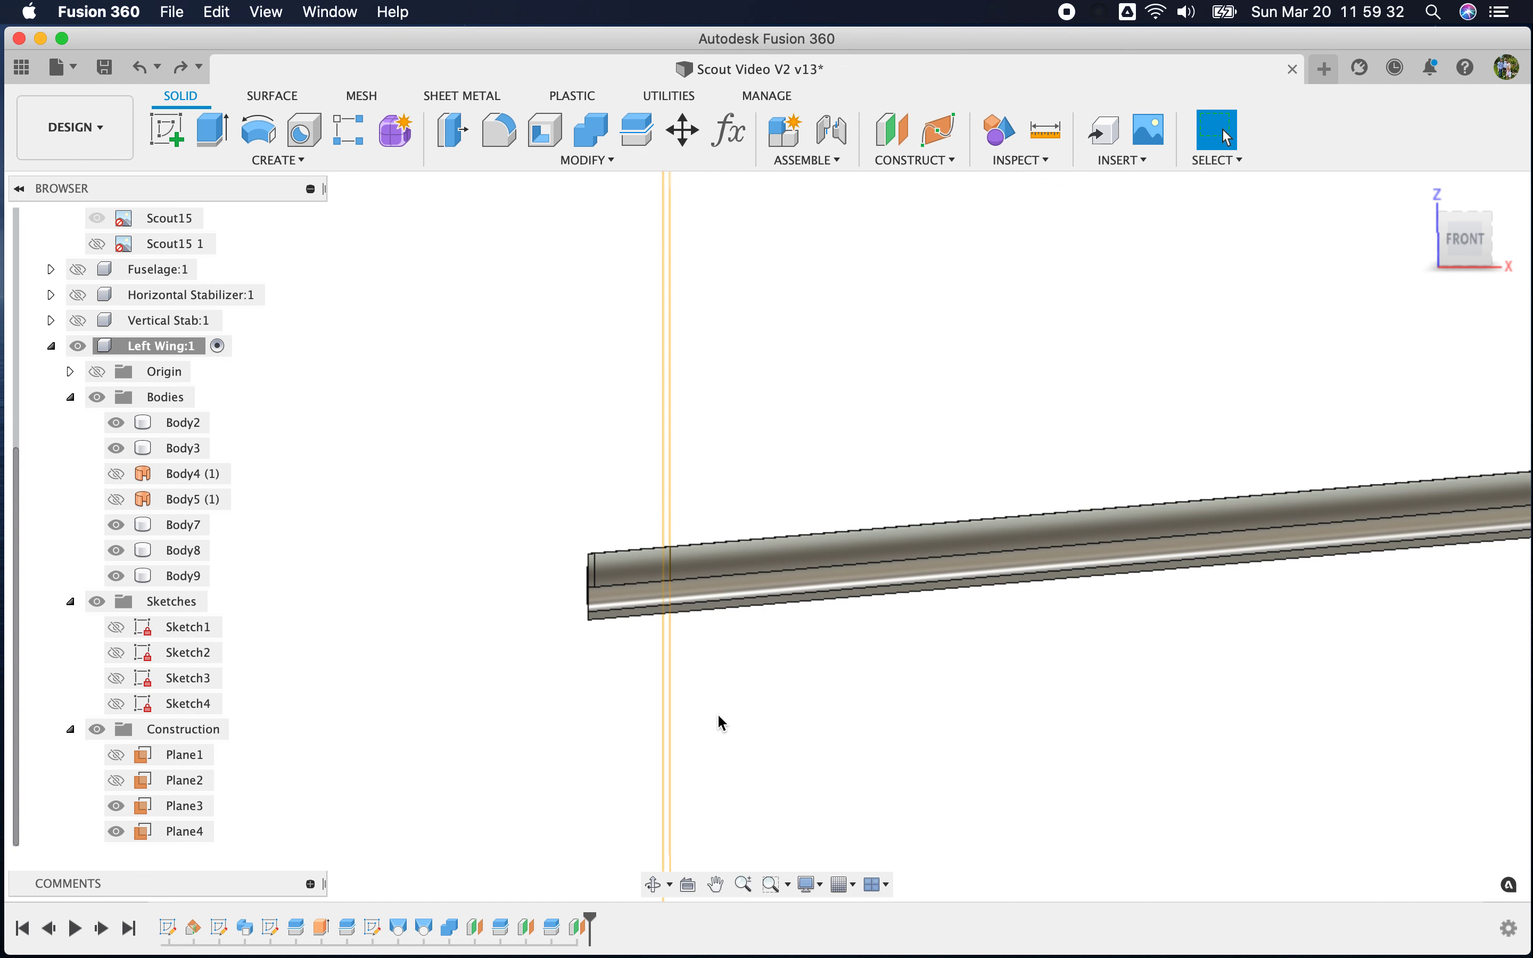
{"action": "key", "text": "super+z"}
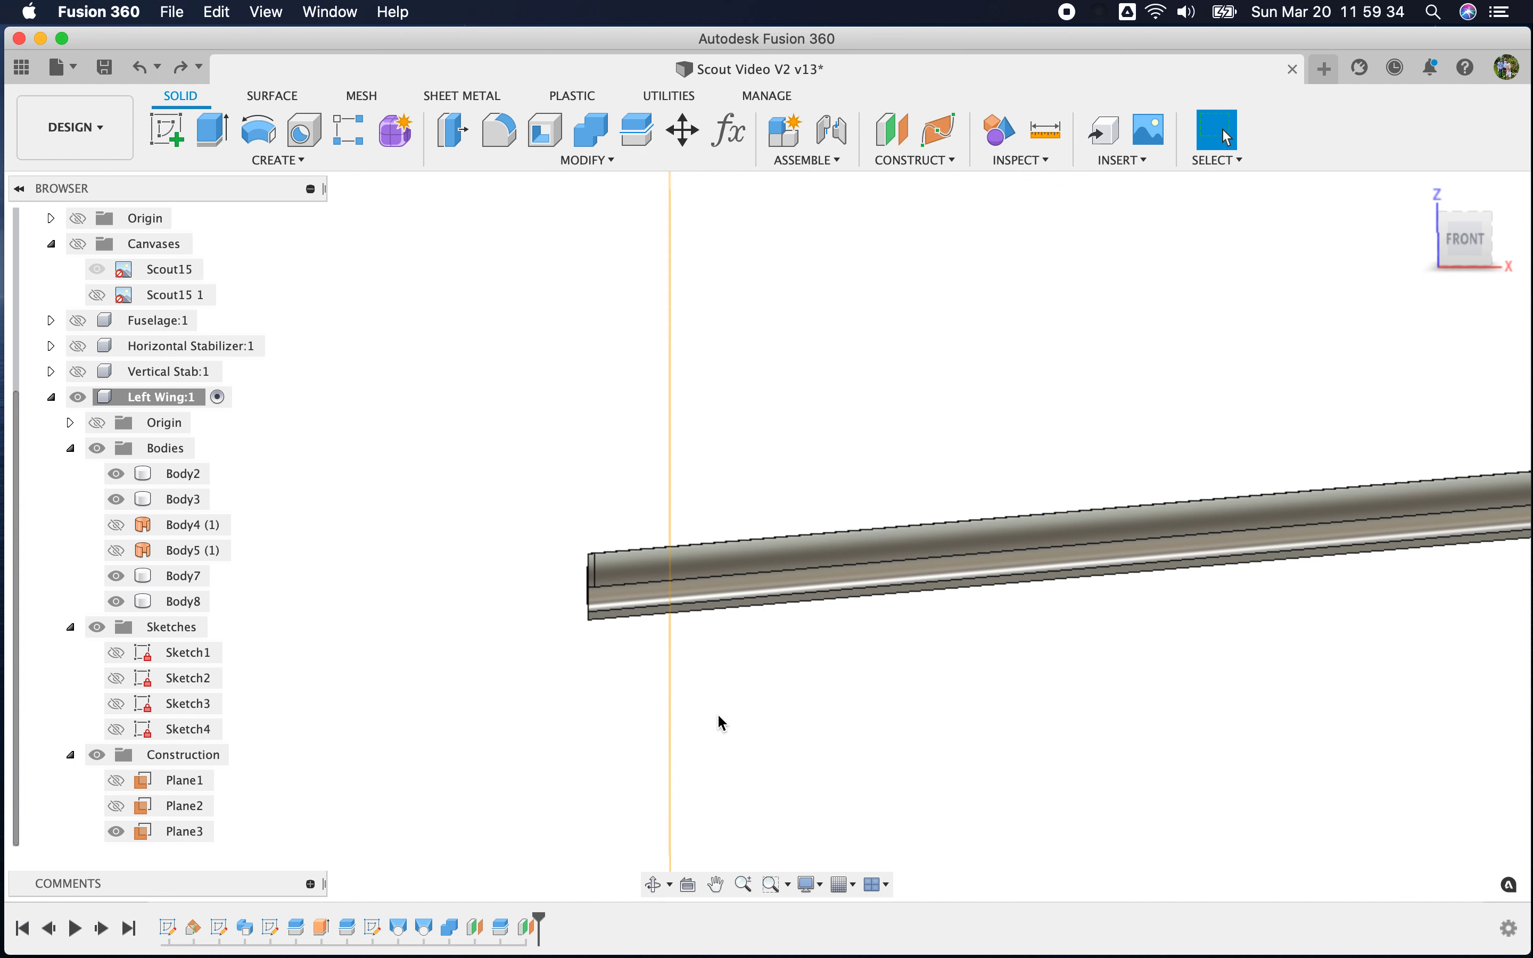
Show Plane1, start a sketch on it, and hide Plane3 from the view
{"action": "left_click", "coordinate": [116, 780]}
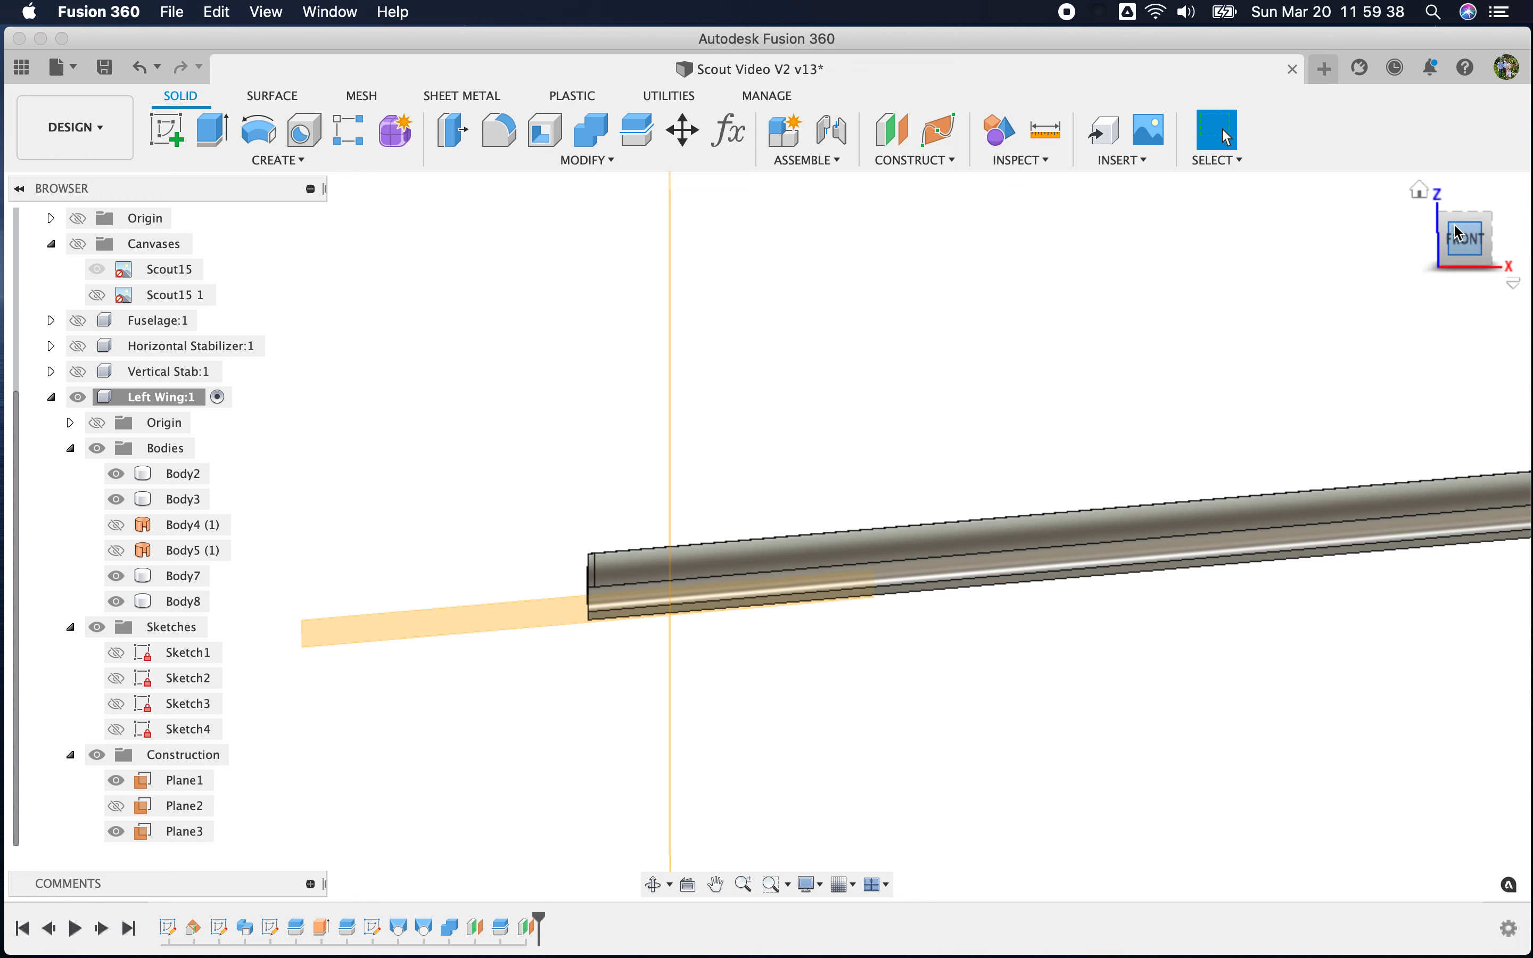
{"action": "left_click_drag", "start_coordinate": [1458, 230], "coordinate": [1459, 265]}
{"action": "left_click", "coordinate": [312, 661]}
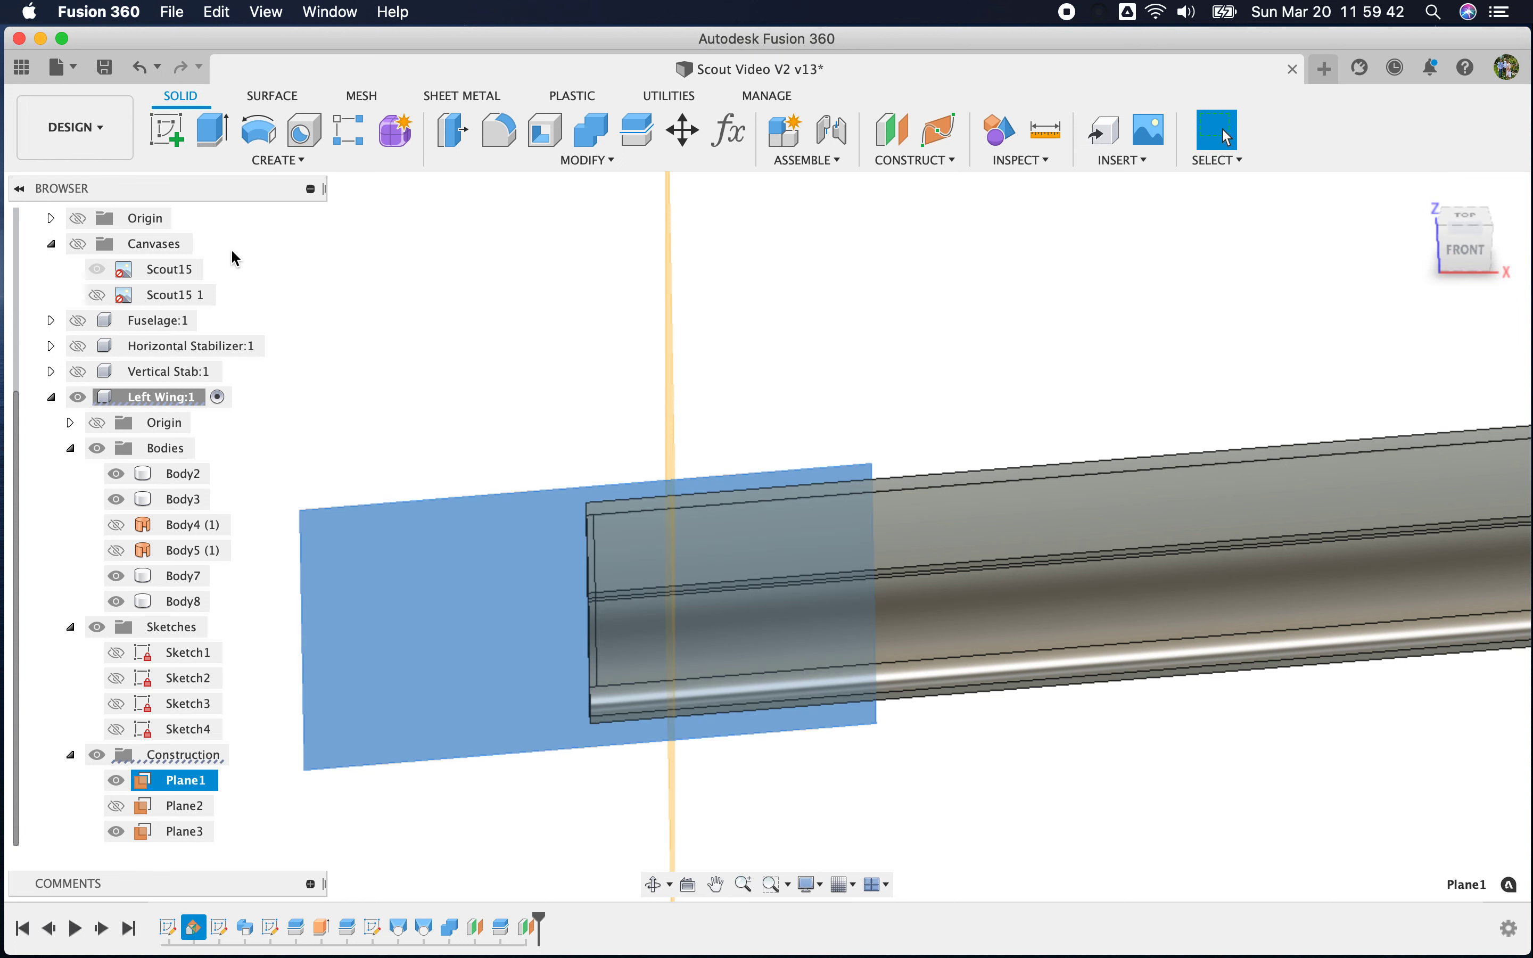
{"action": "left_click", "coordinate": [179, 137]}
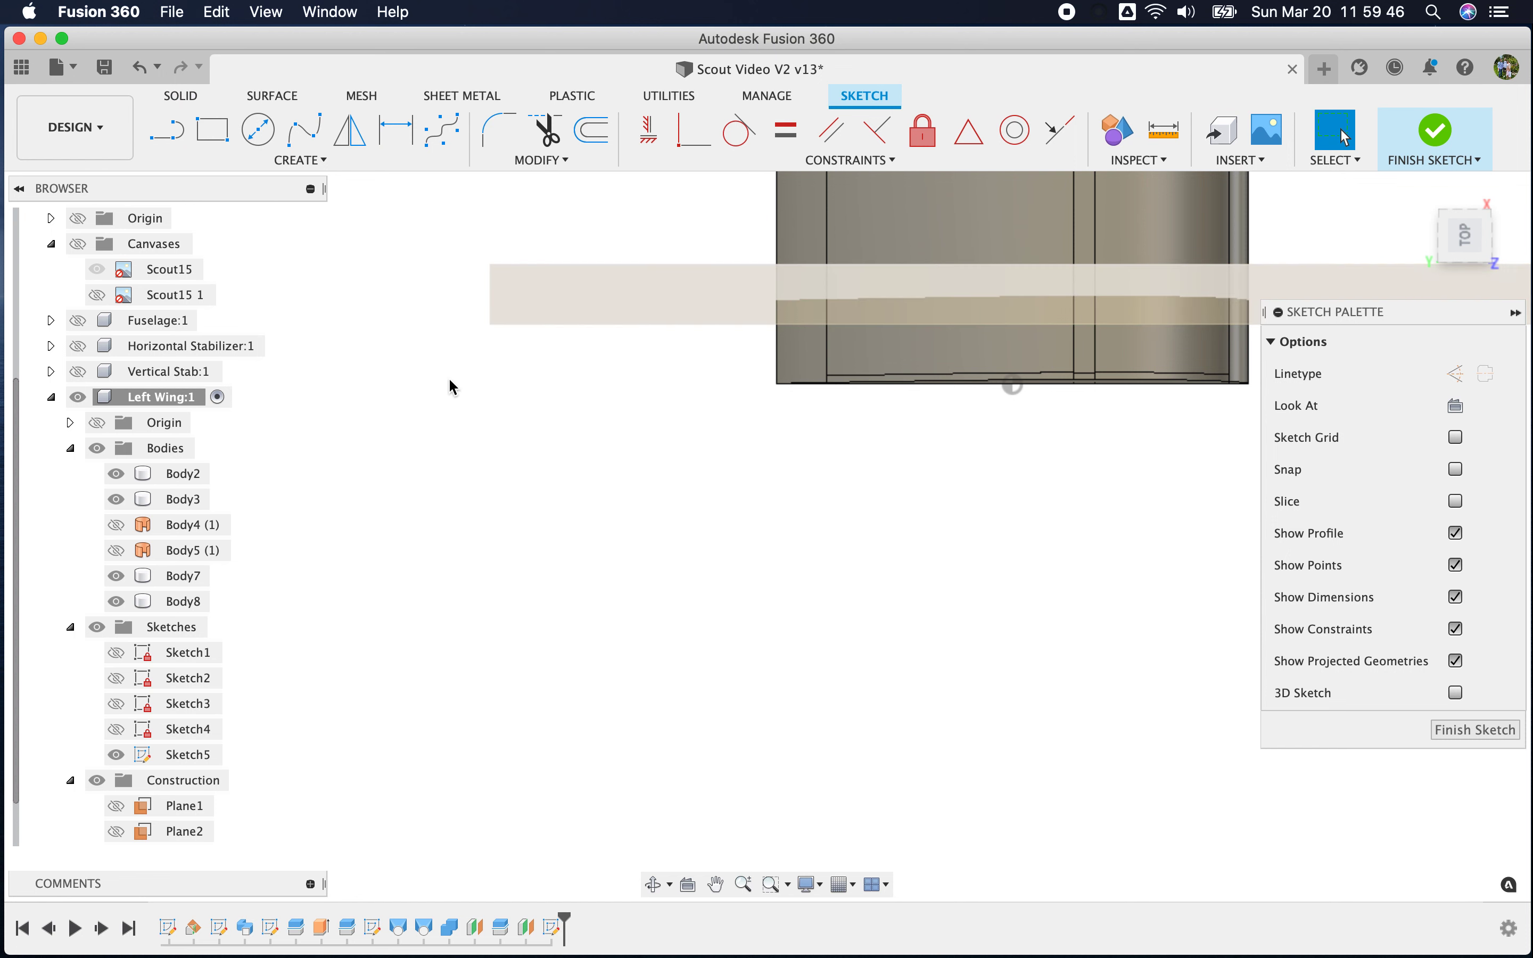
{"action": "scroll", "coordinate": [117, 817], "scroll_direction": "down", "scroll_amount": 1}
{"action": "left_click", "coordinate": [116, 831]}
{"action": "left_click", "coordinate": [116, 831]}
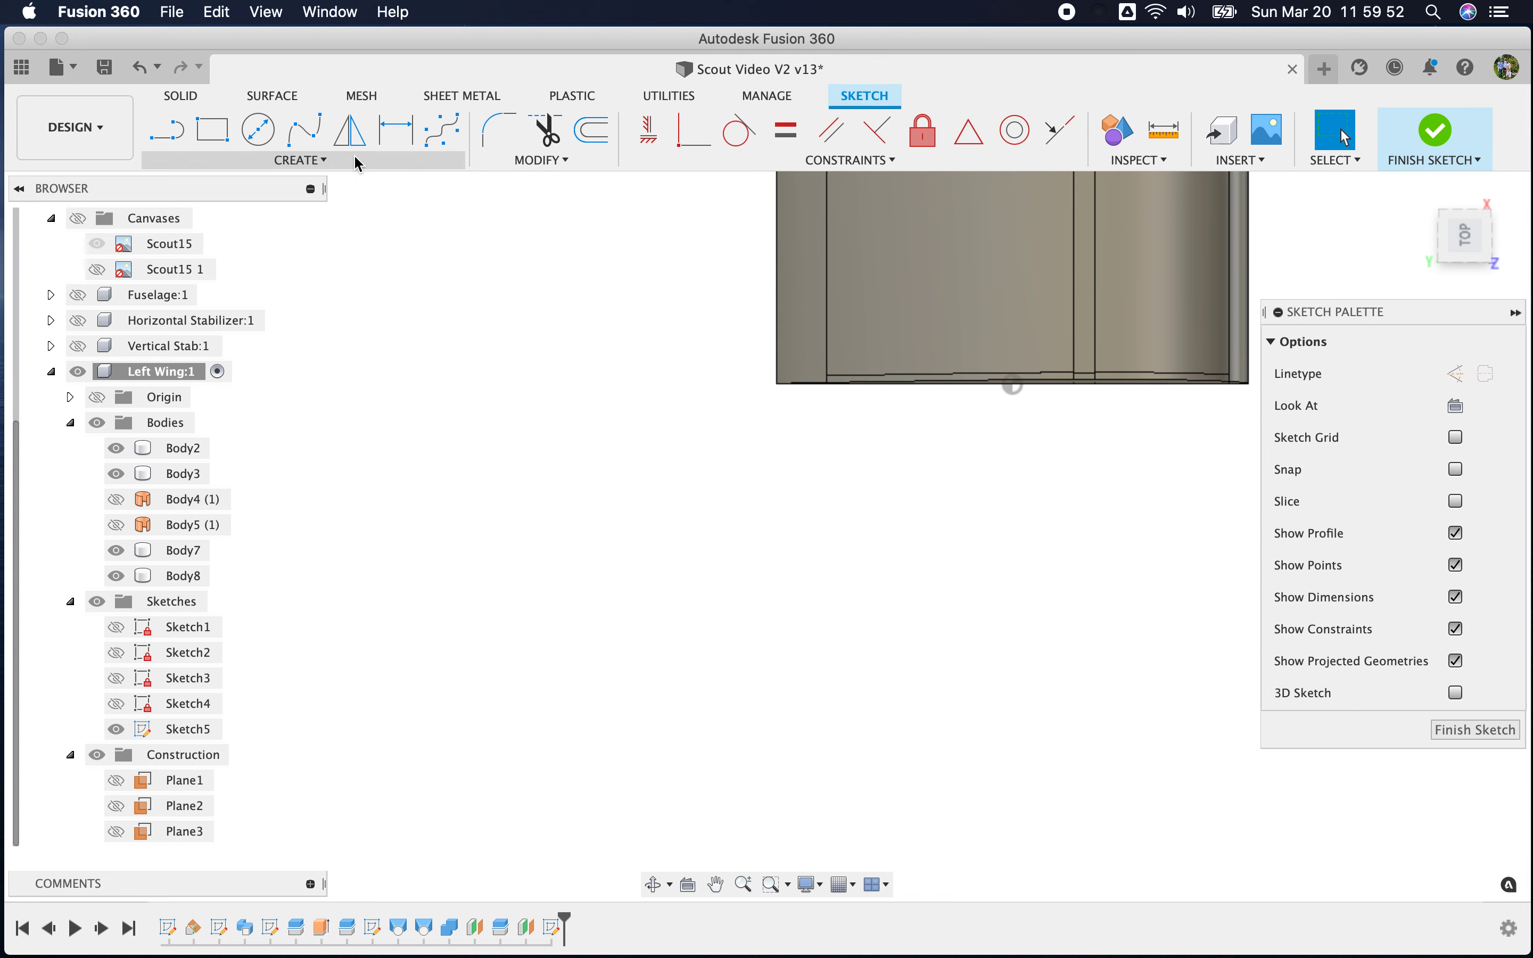
Show the fuselage and intersect its Left Side body with the sketch plane, using the body selection filter
{"action": "left_click", "coordinate": [76, 294]}
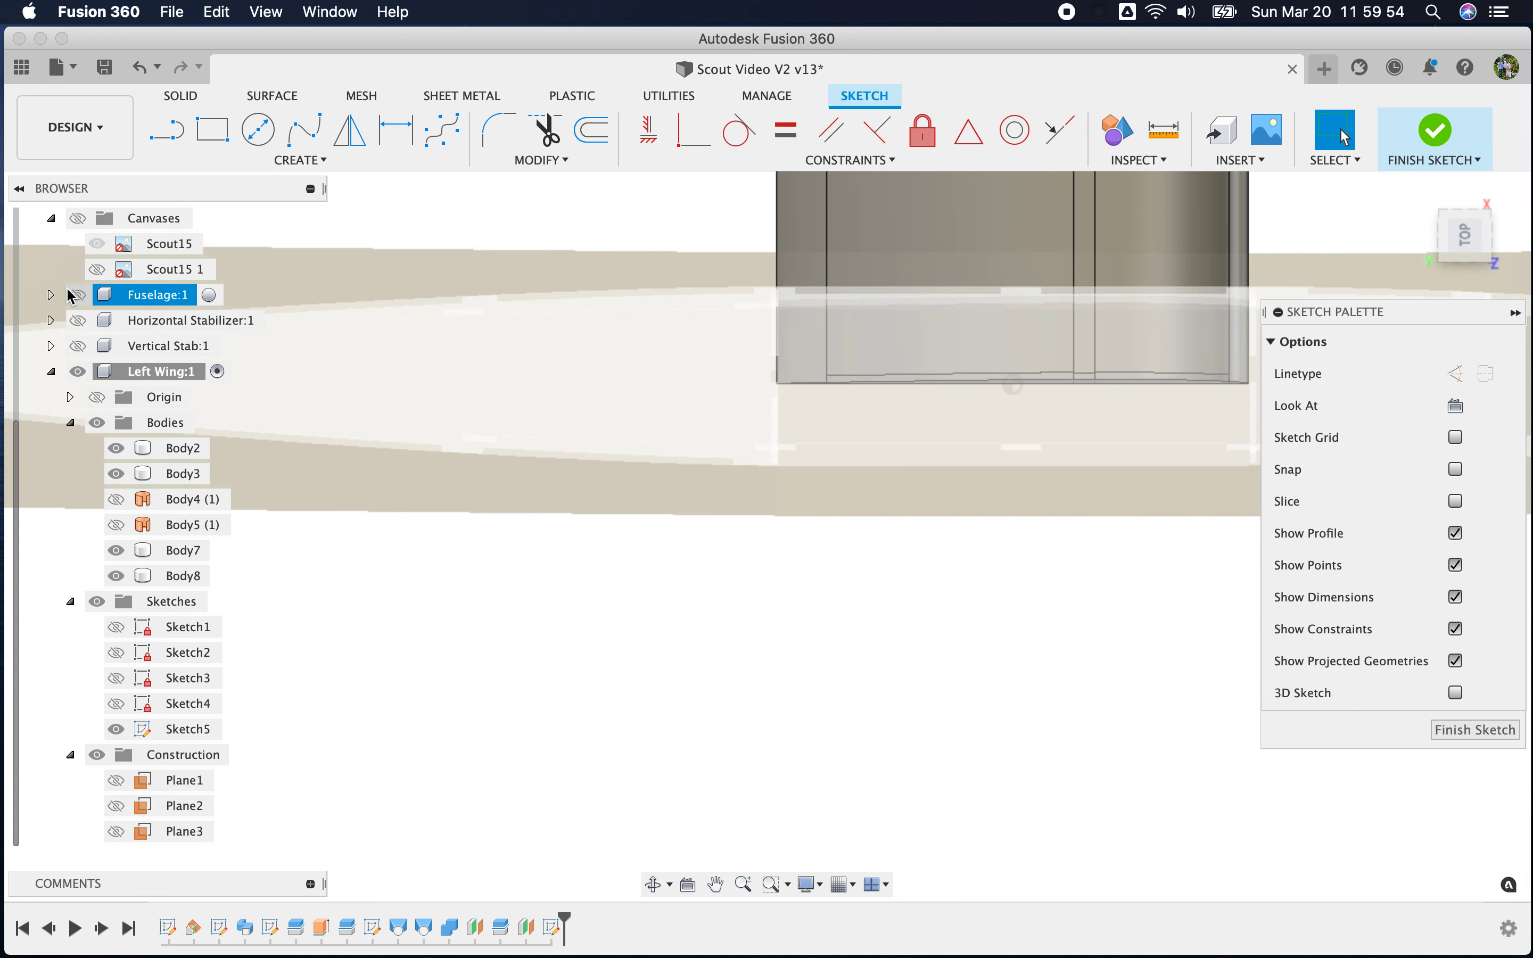
{"action": "scroll", "coordinate": [710, 526], "scroll_direction": "down", "scroll_amount": 3}
{"action": "mouse_move", "coordinate": [1478, 254]}
{"action": "left_mouse_down"}
{"action": "mouse_move", "coordinate": [1365, 260]}
{"action": "mouse_move", "coordinate": [1192, 222]}
{"action": "mouse_move", "coordinate": [1147, 137]}
{"action": "mouse_move", "coordinate": [1166, 142]}
{"action": "left_mouse_up"}
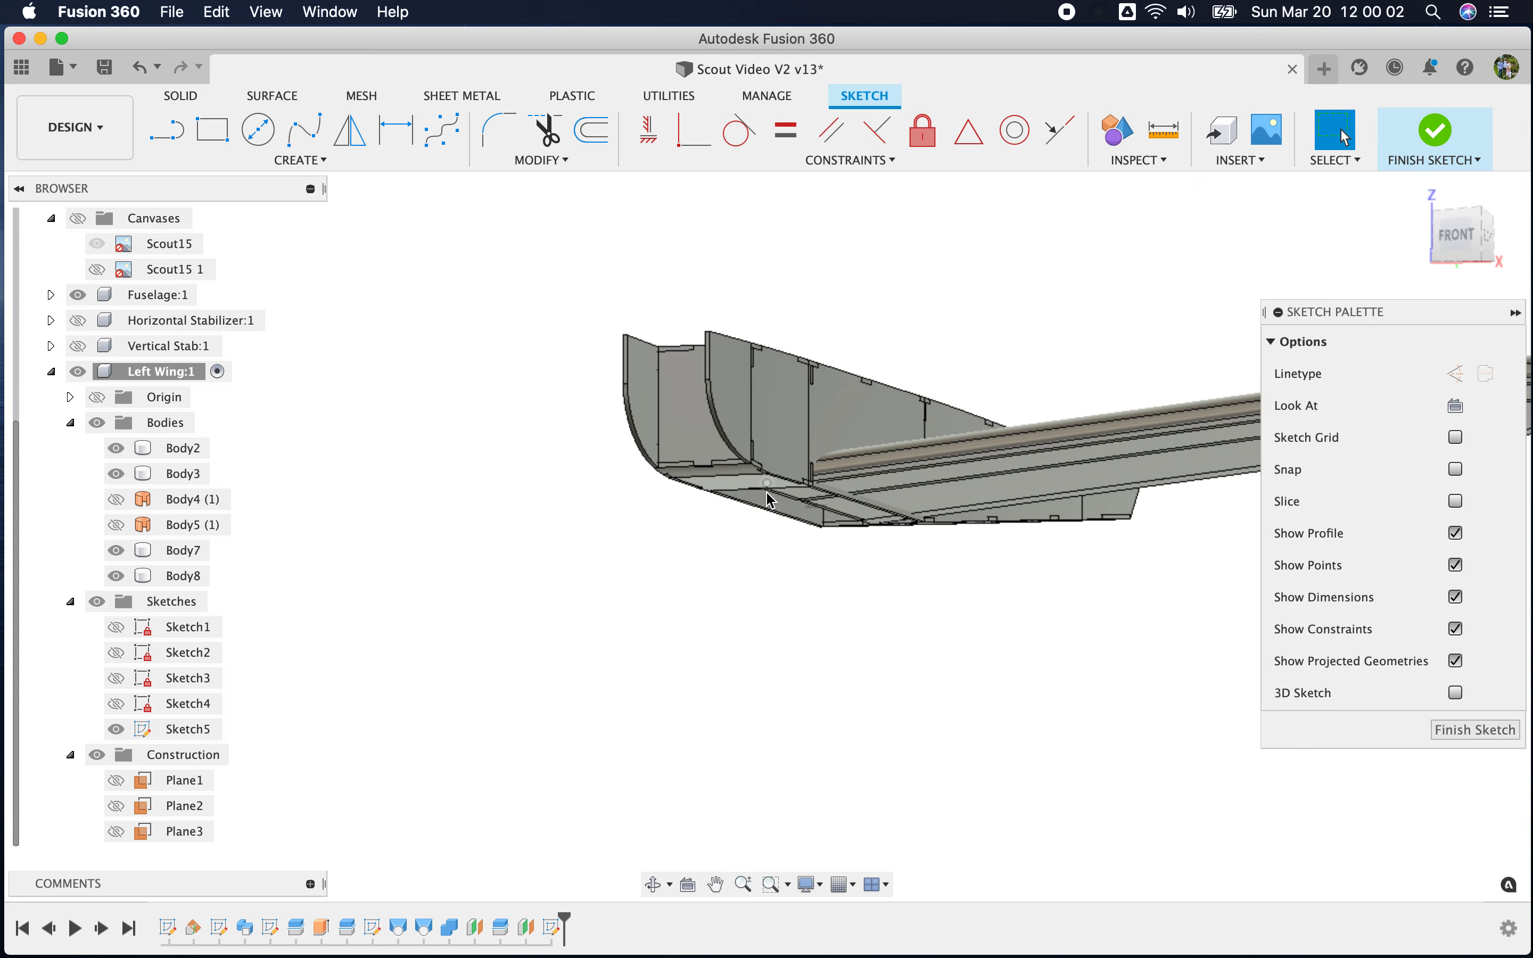
{"action": "mouse_move", "coordinate": [1456, 236]}
{"action": "left_mouse_down"}
{"action": "mouse_move", "coordinate": [1467, 246]}
{"action": "mouse_move", "coordinate": [1424, 249]}
{"action": "left_mouse_up"}
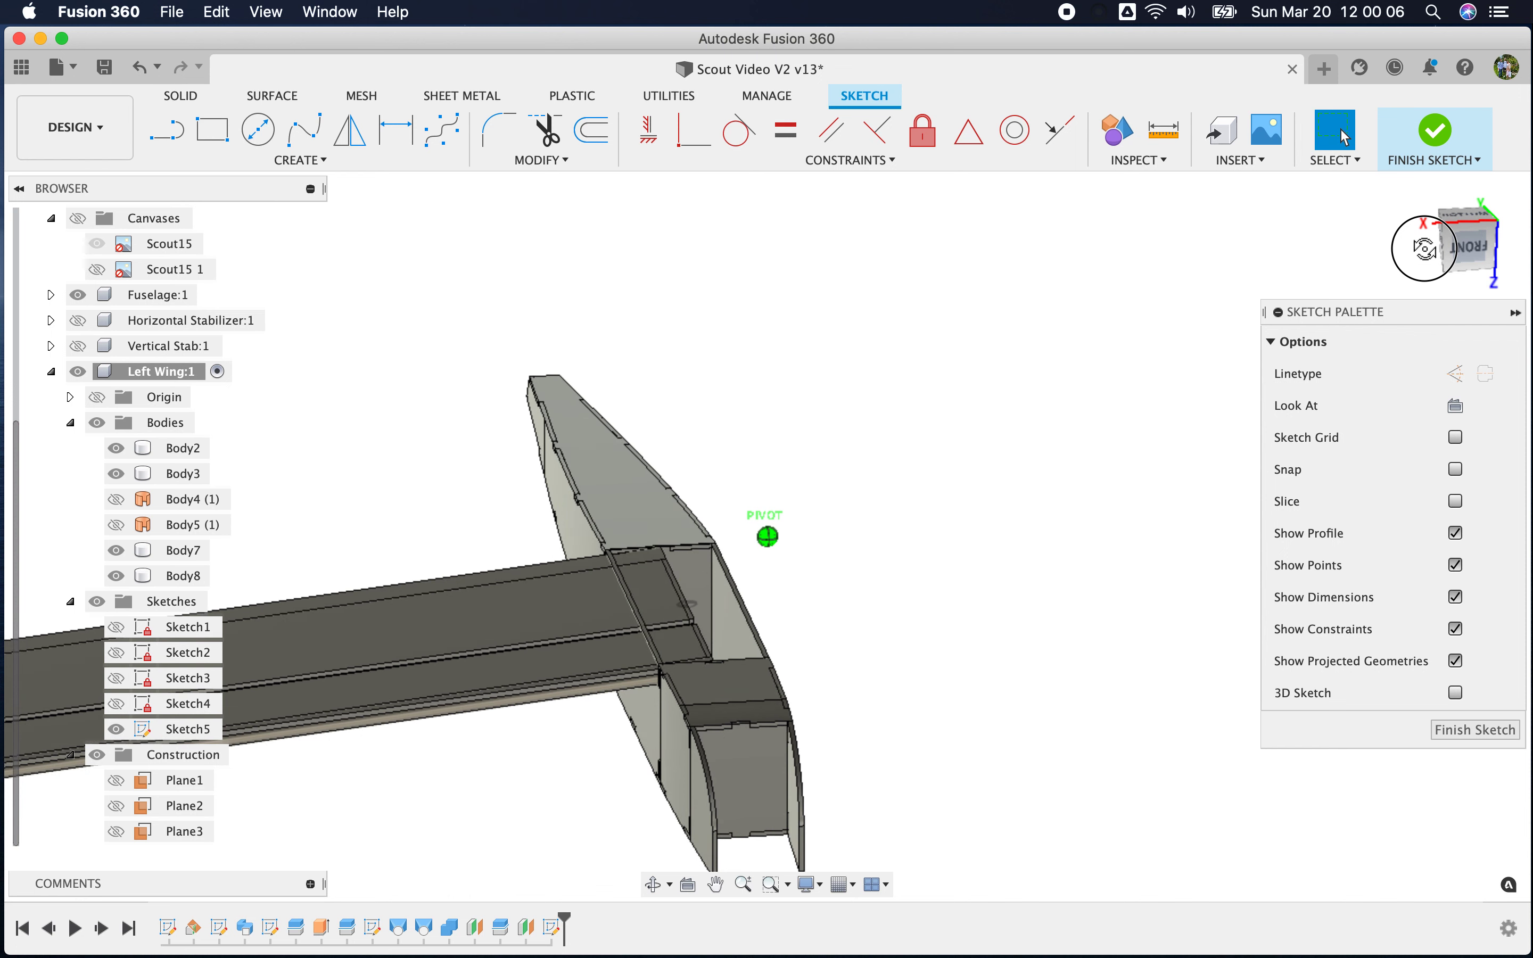
{"action": "scroll", "coordinate": [581, 588], "scroll_direction": "up", "scroll_amount": 5}
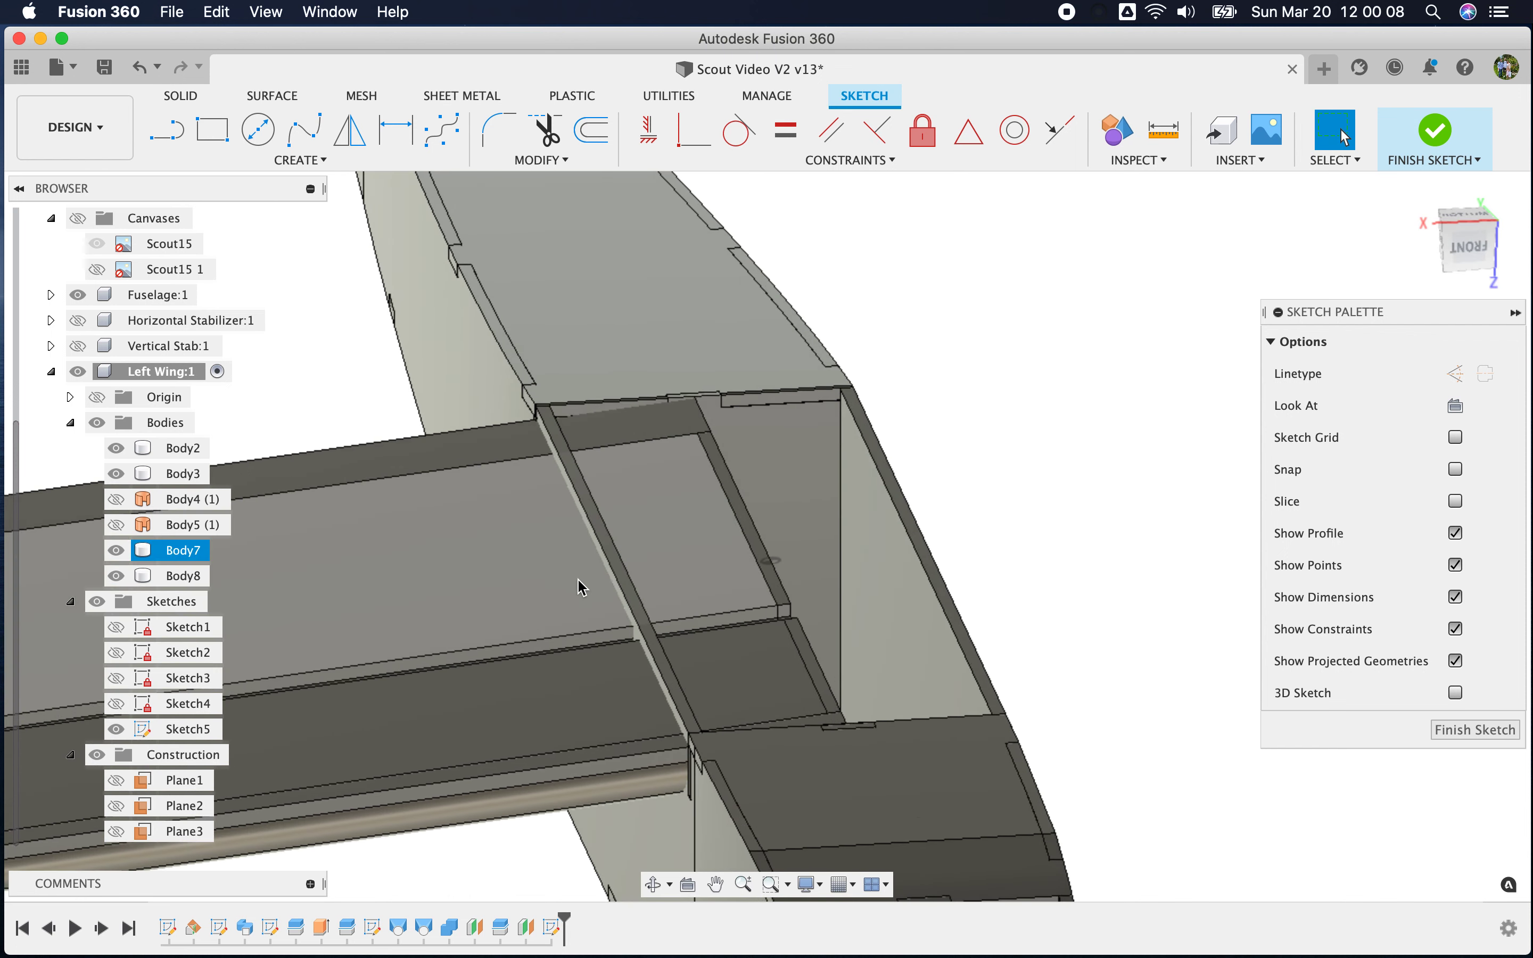
{"action": "scroll", "coordinate": [575, 541], "scroll_direction": "up", "scroll_amount": 3}
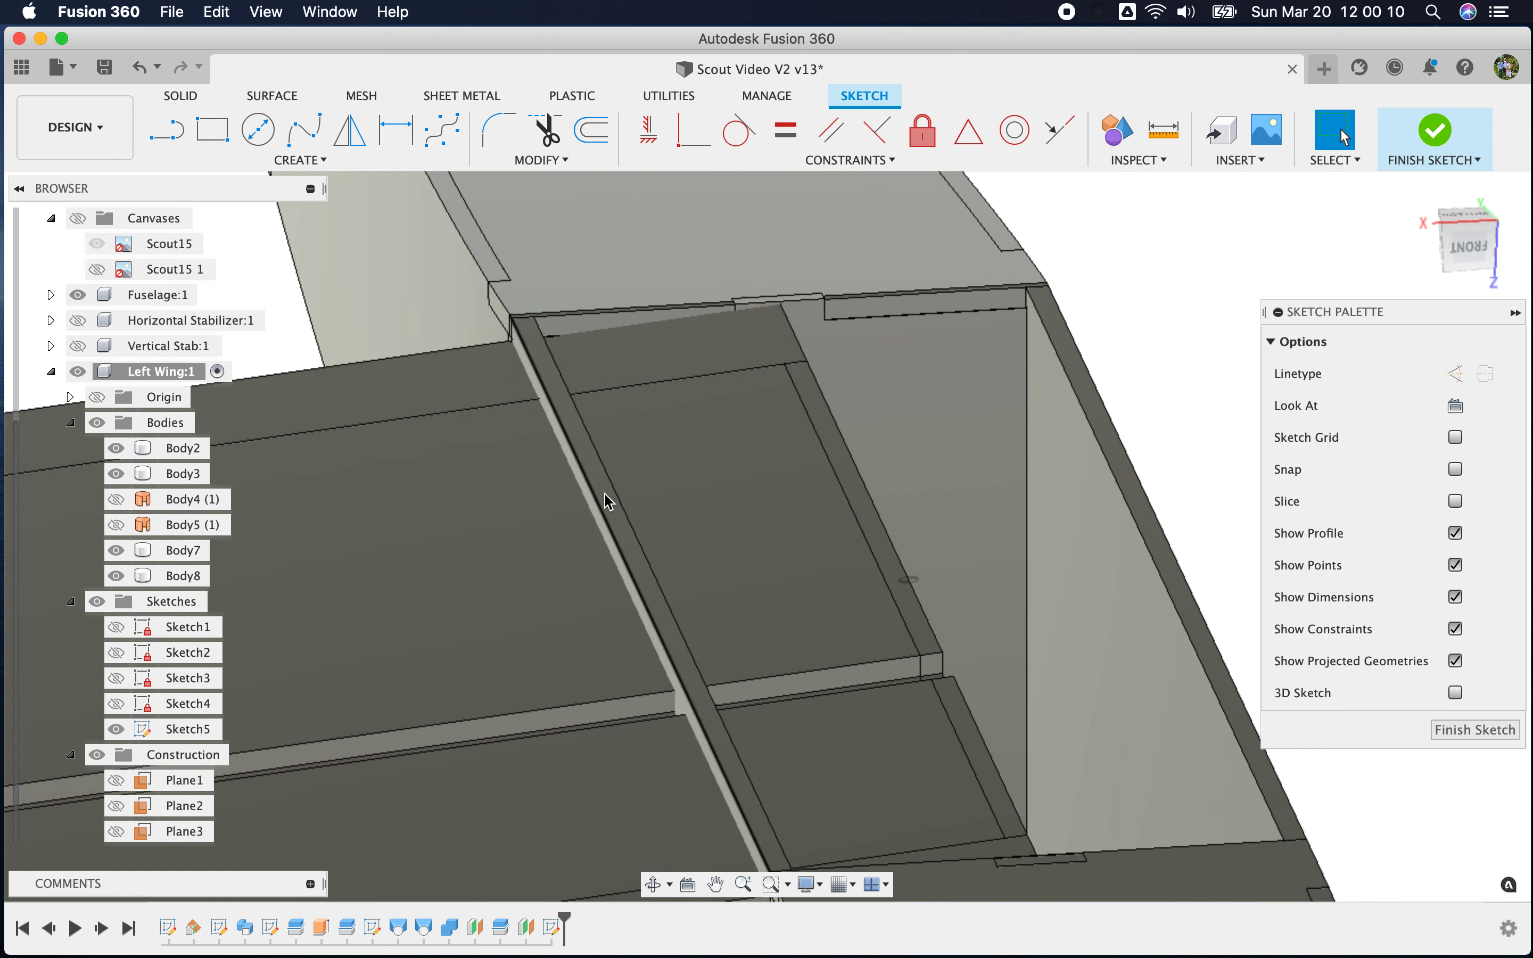
{"action": "left_click", "coordinate": [296, 160]}
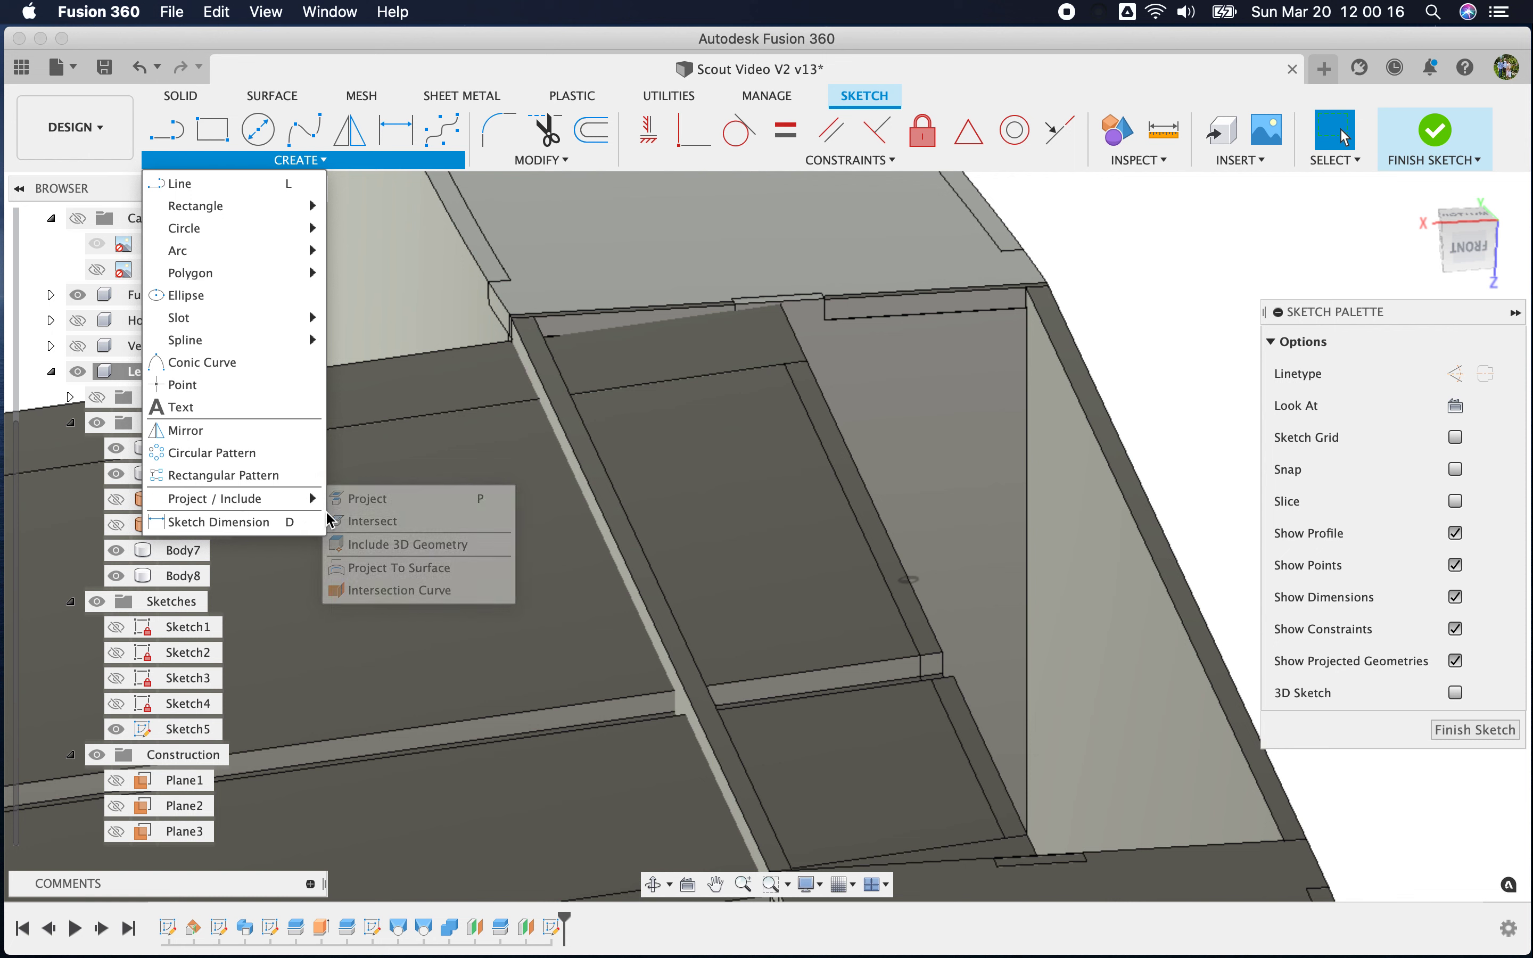
{"action": "mouse_move", "coordinate": [301, 507]}
{"action": "left_click", "coordinate": [366, 521]}
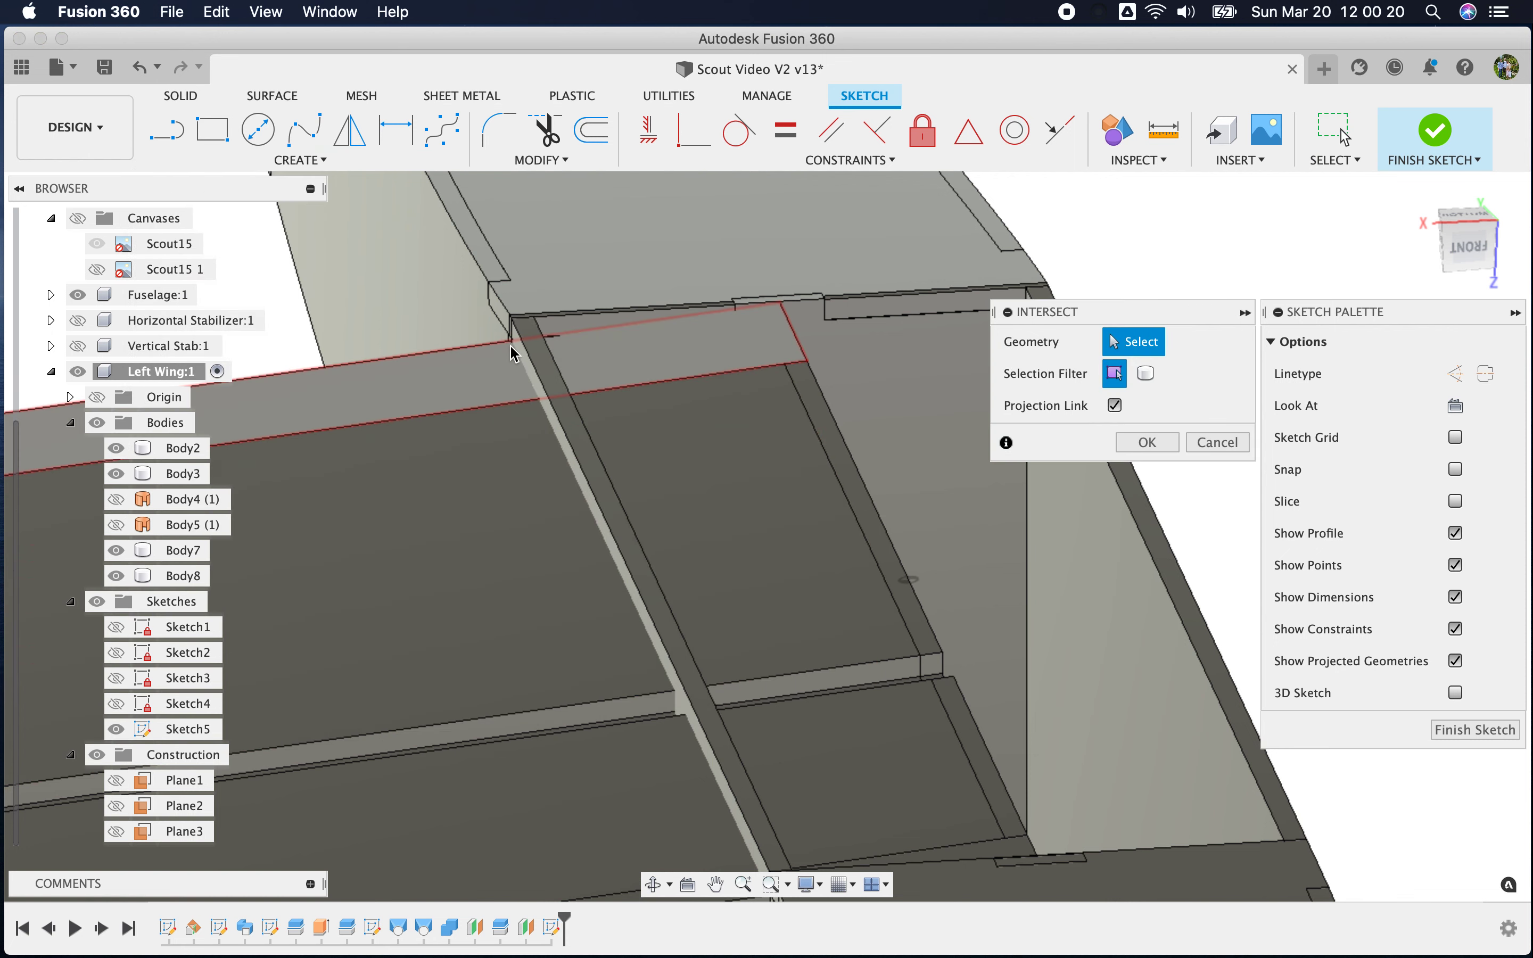
{"action": "left_click", "coordinate": [1139, 375]}
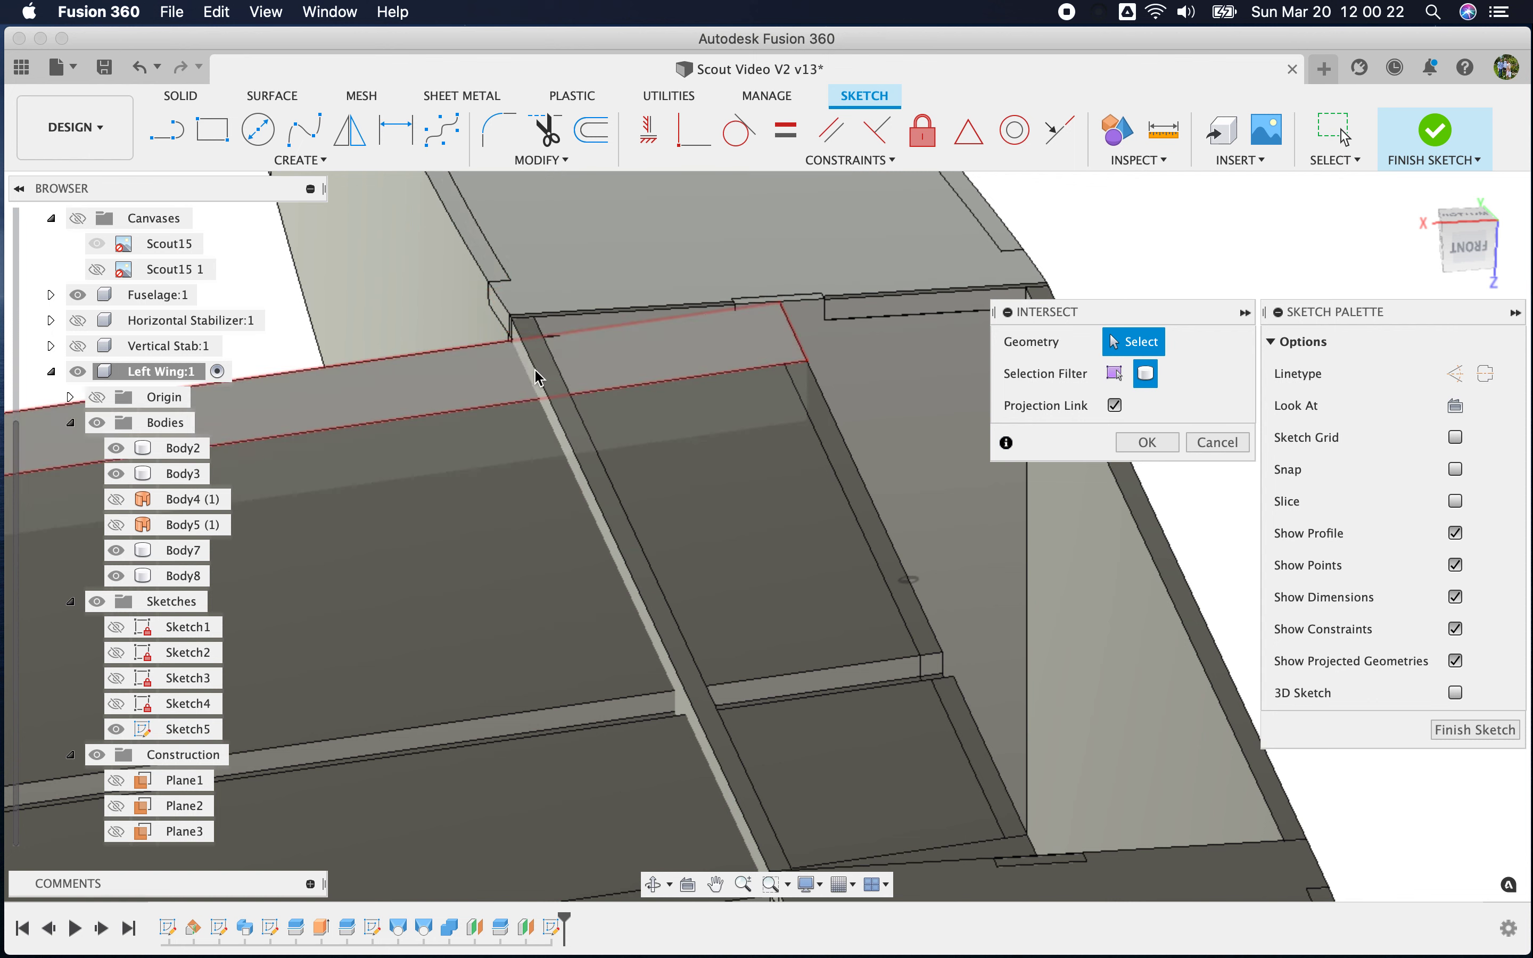
{"action": "left_click", "coordinate": [475, 313]}
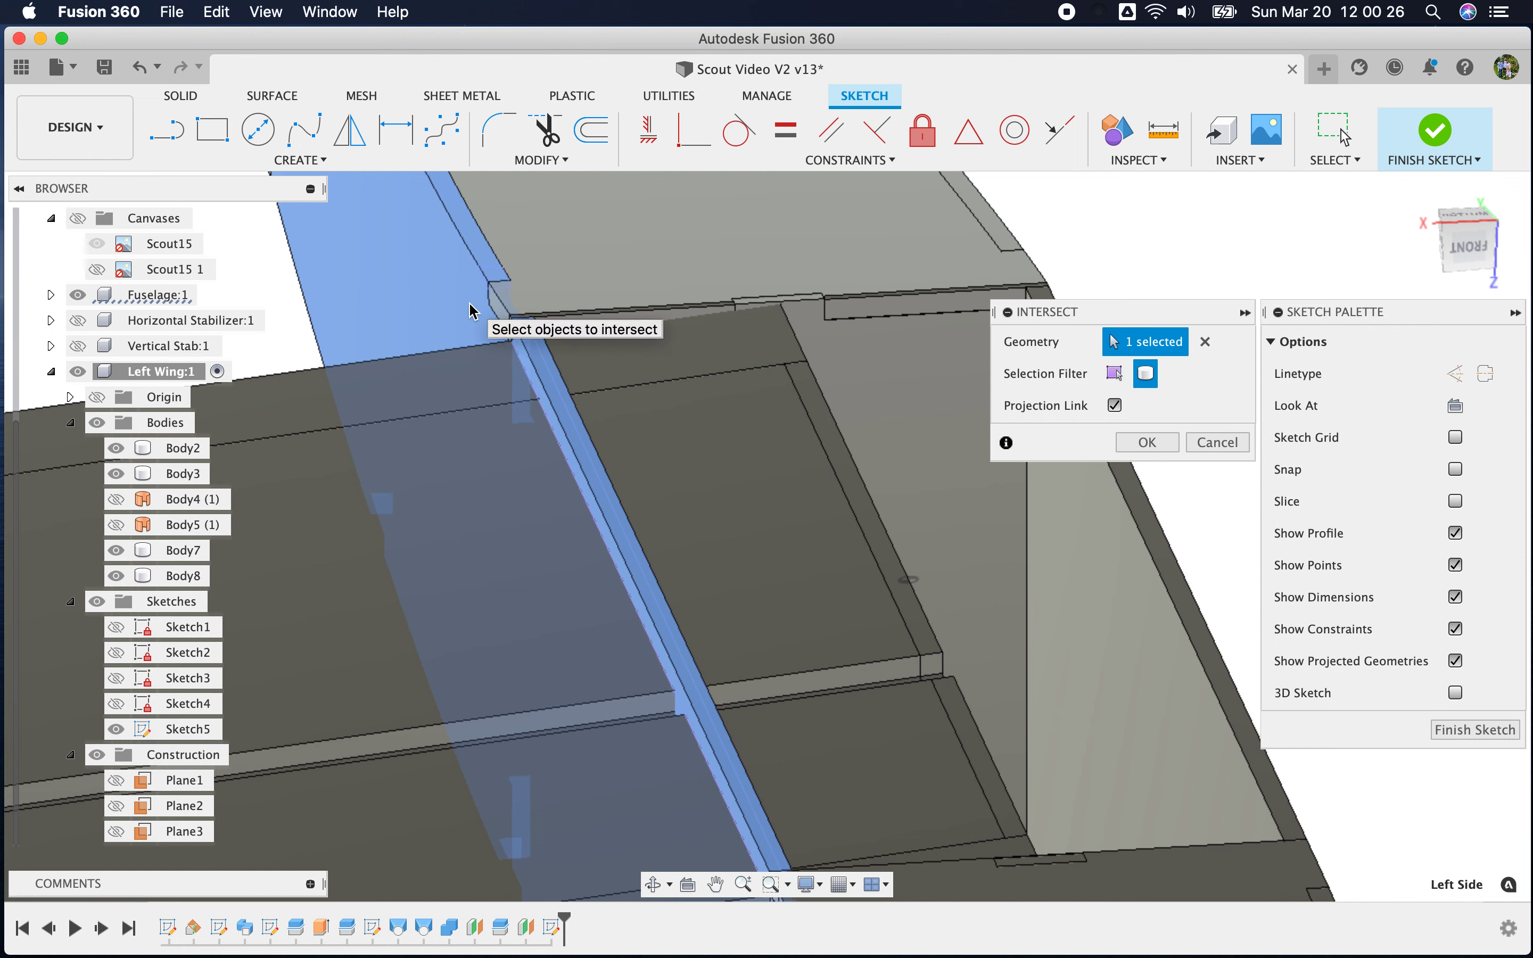
{"action": "left_click", "coordinate": [1132, 446]}
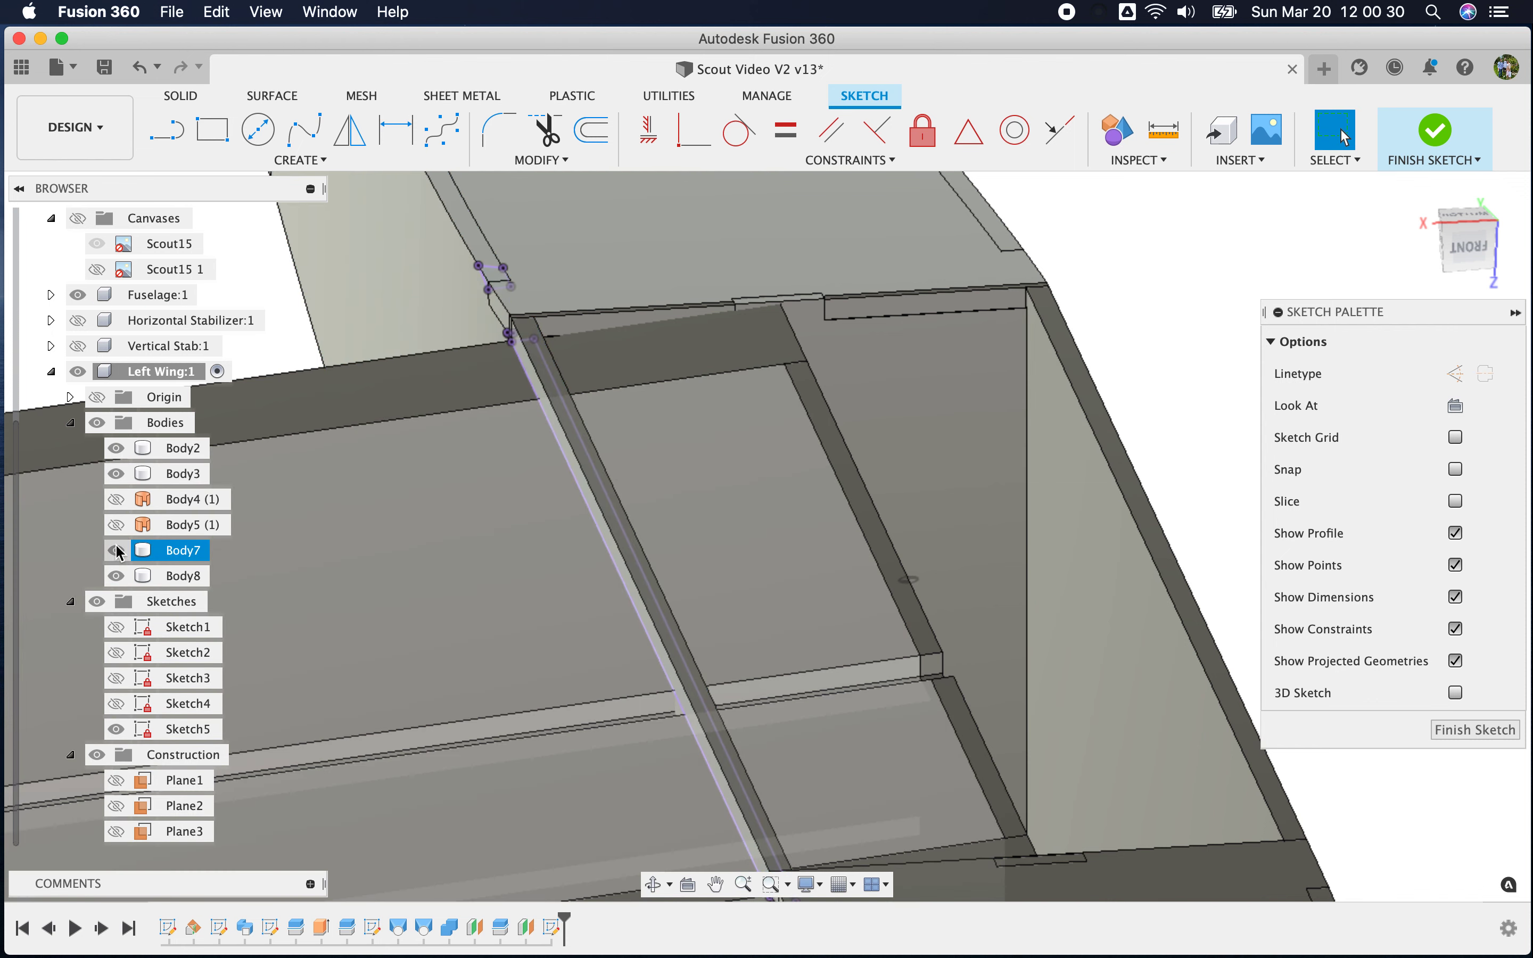
Hide the fuselage and view the wing with the intersected fuselage-side outline straight from below
{"action": "left_click", "coordinate": [117, 549]}
{"action": "left_click", "coordinate": [77, 295]}
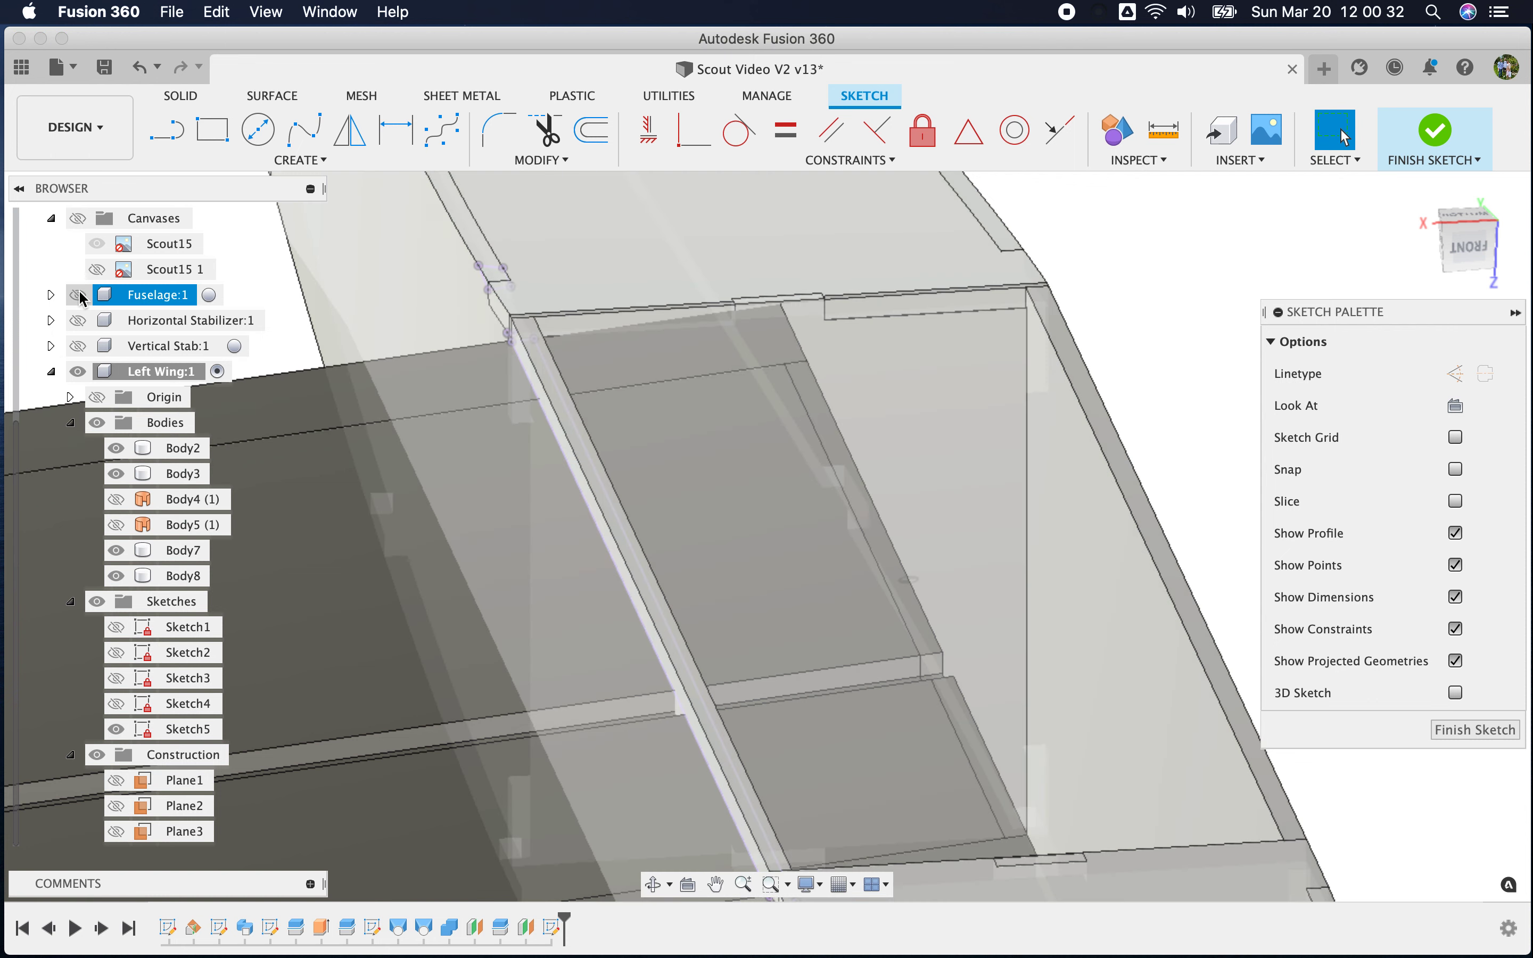
{"action": "scroll", "coordinate": [520, 426], "scroll_direction": "down", "scroll_amount": 5}
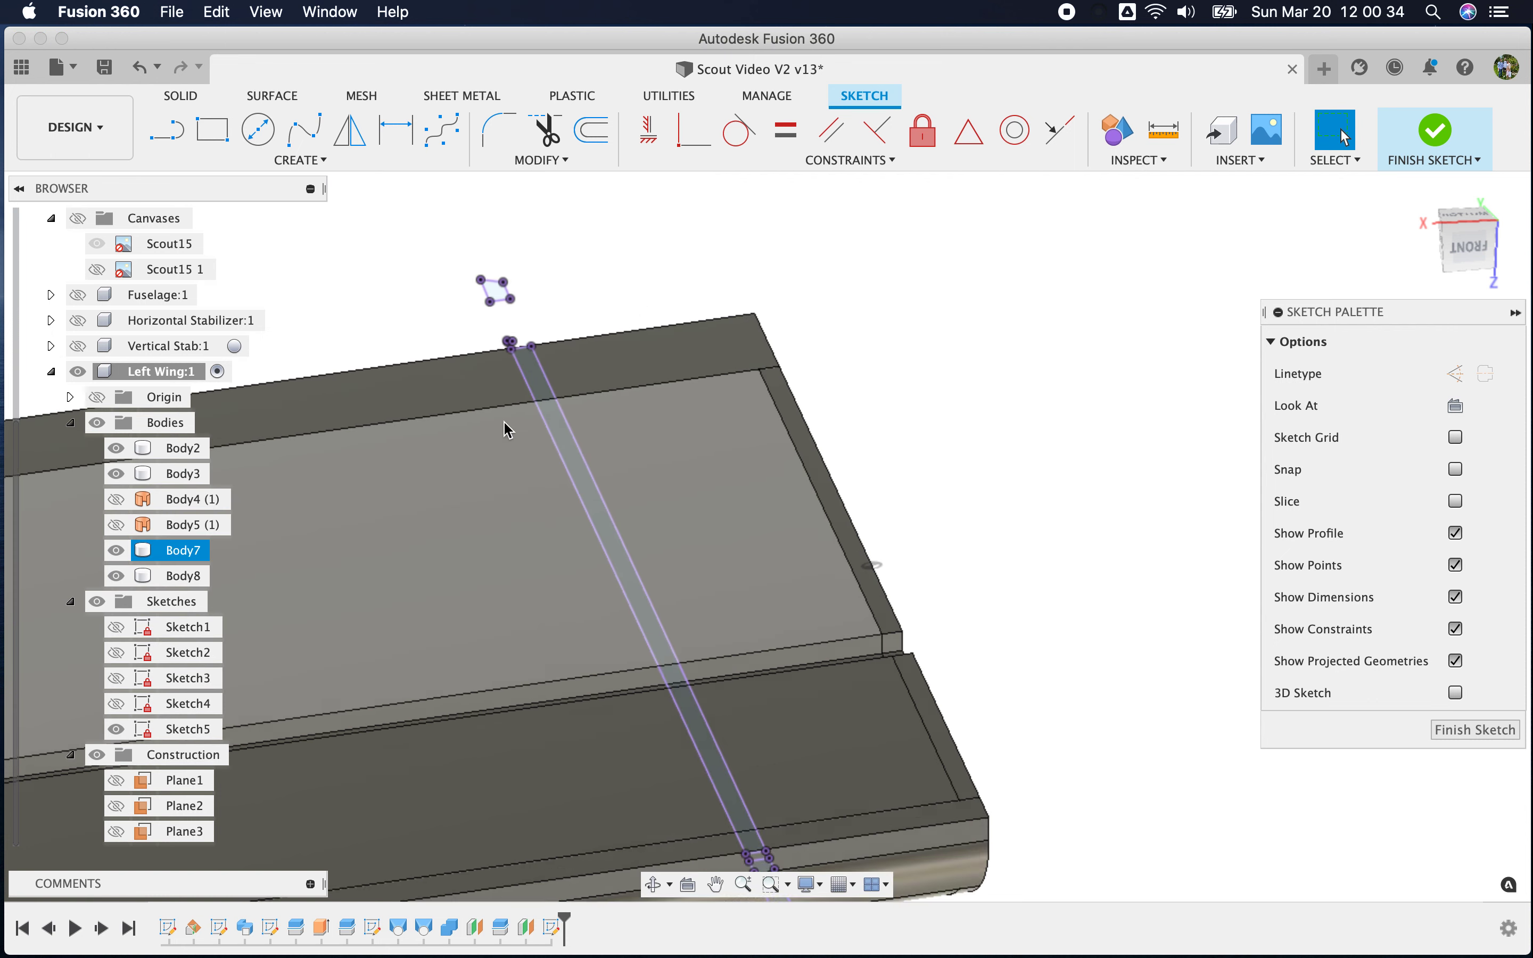
{"action": "mouse_move", "coordinate": [923, 557]}
{"action": "middle_mouse_down"}
{"action": "mouse_move", "coordinate": [903, 571]}
{"action": "mouse_move", "coordinate": [1002, 547]}
{"action": "mouse_move", "coordinate": [1010, 501]}
{"action": "middle_mouse_up"}
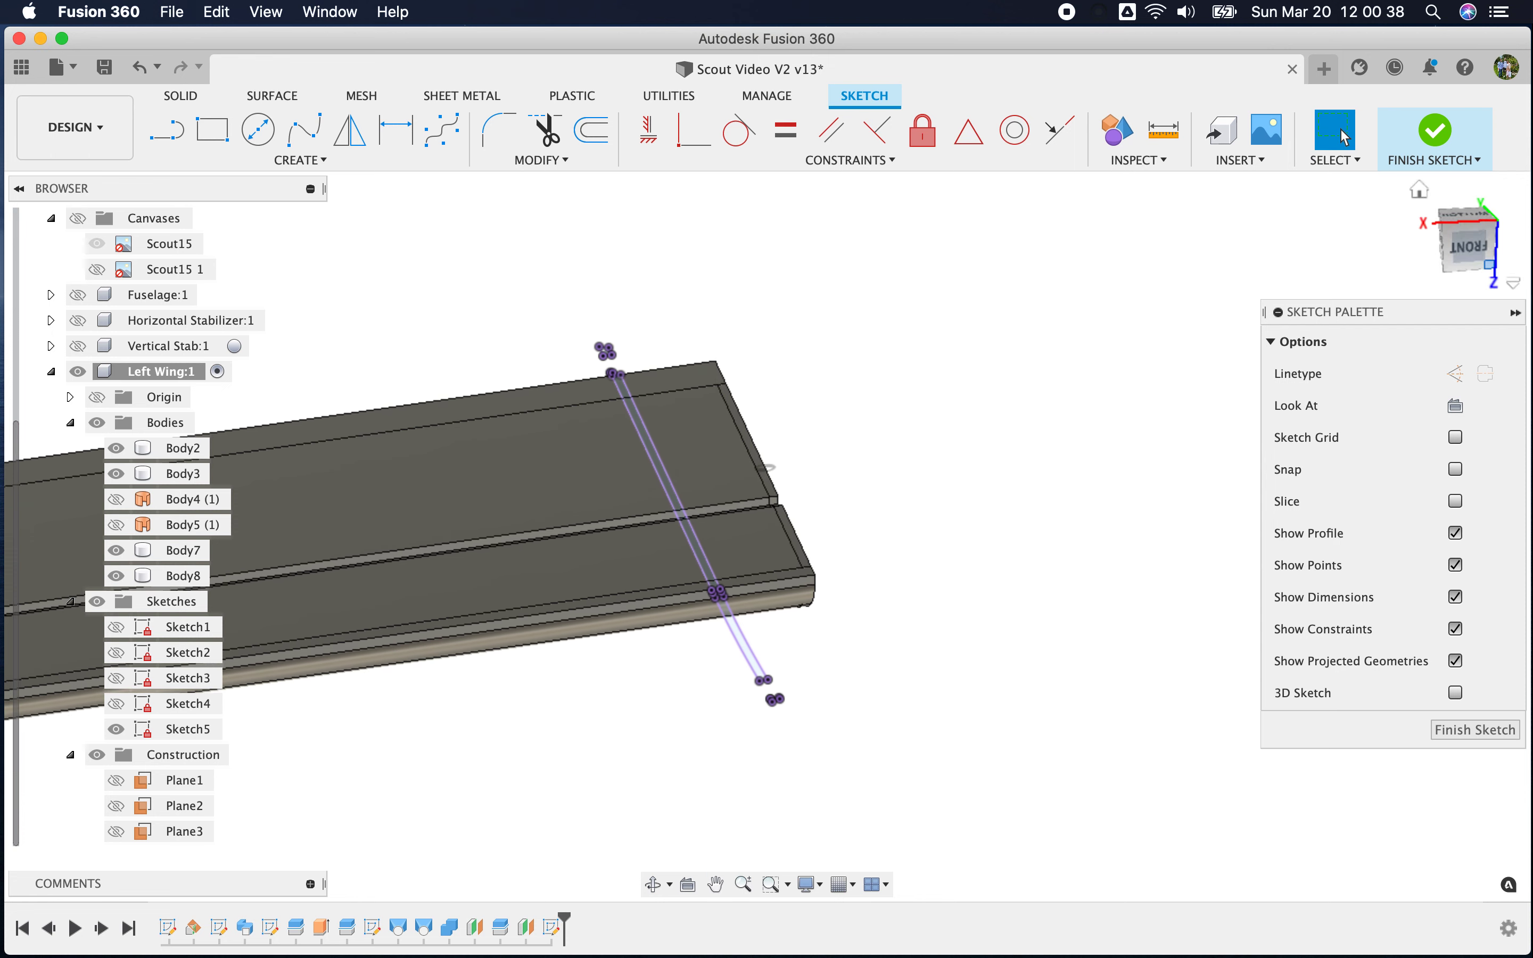
{"action": "left_click_drag", "start_coordinate": [1467, 256], "coordinate": [1474, 223]}
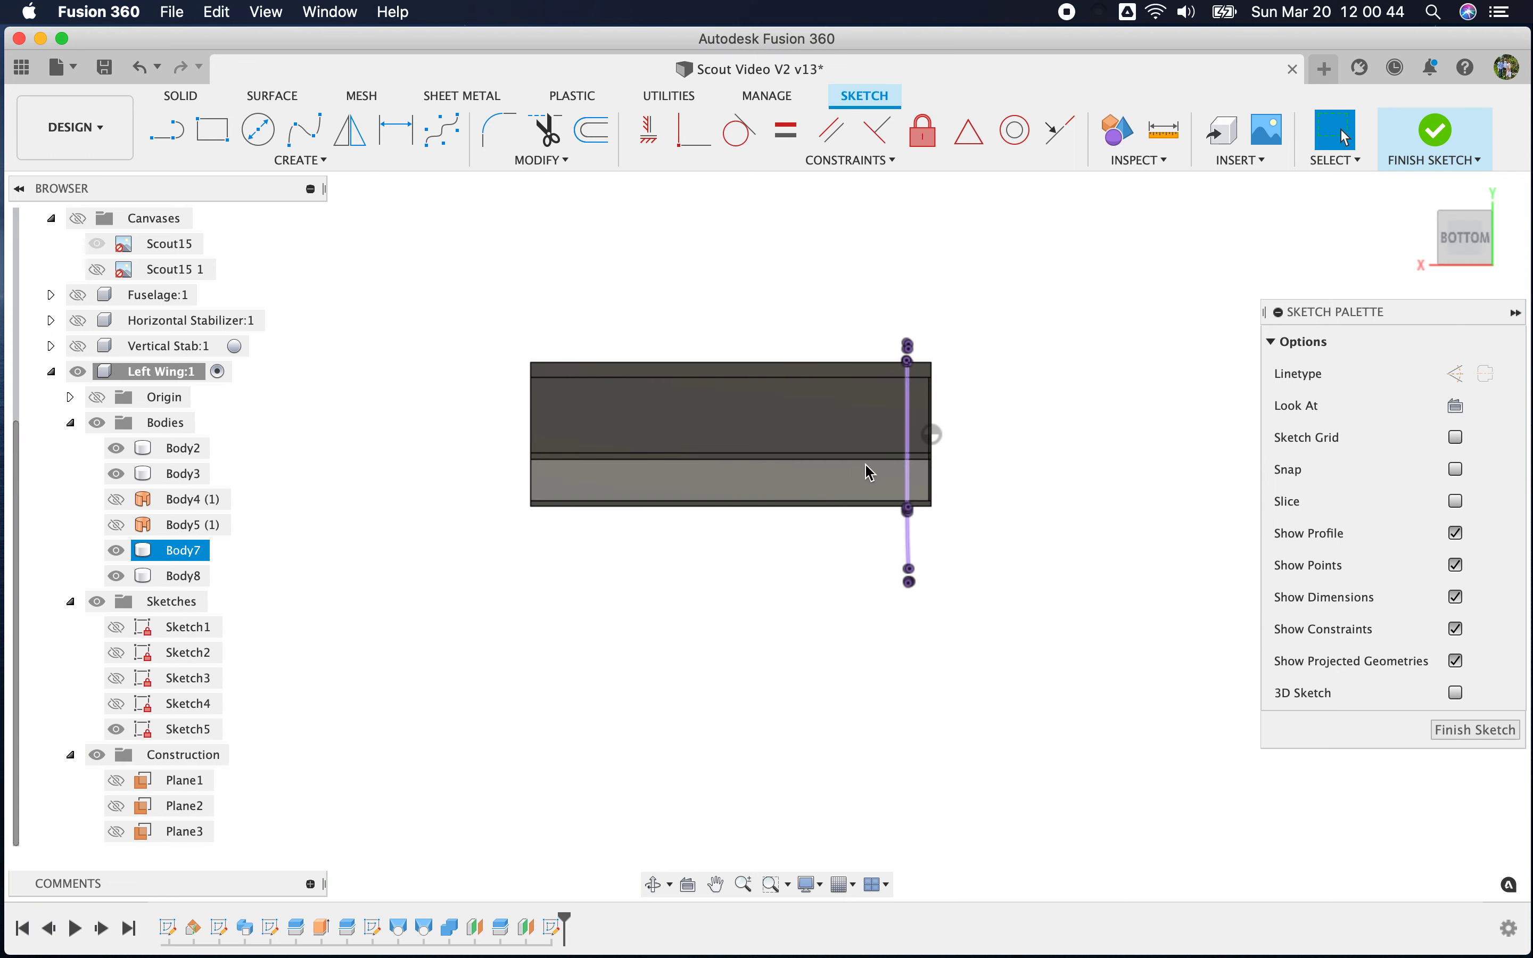
{"action": "scroll", "coordinate": [880, 456], "scroll_direction": "up", "scroll_amount": 5}
{"action": "scroll", "coordinate": [639, 575], "scroll_direction": "down", "scroll_amount": 2}
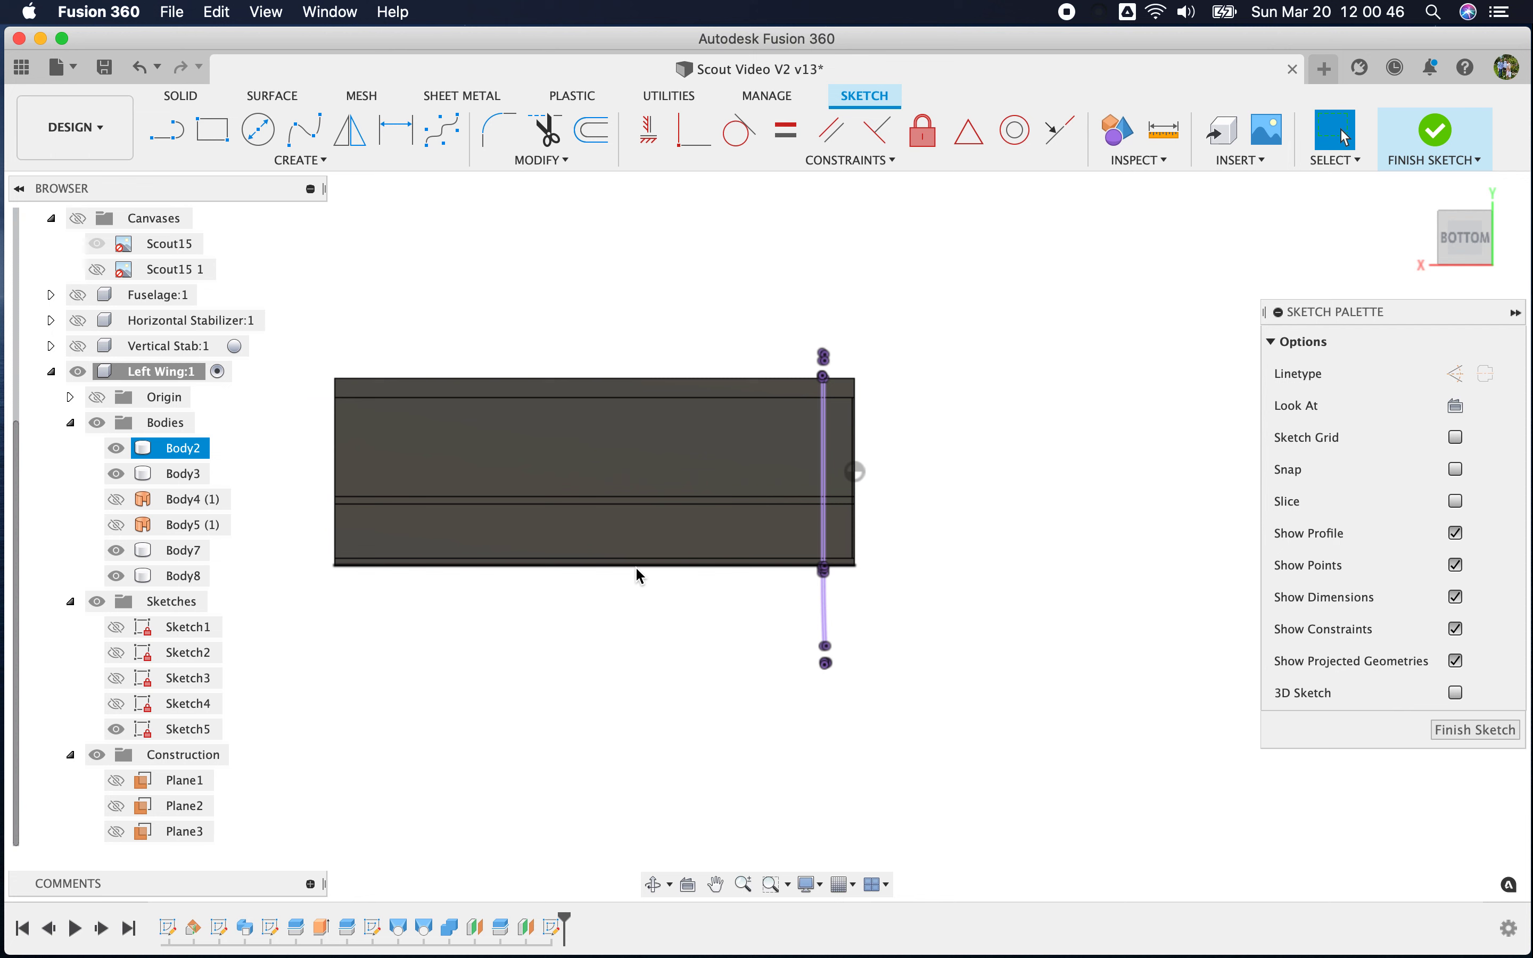
{"action": "left_click", "coordinate": [211, 129]}
{"action": "left_click", "coordinate": [163, 140]}
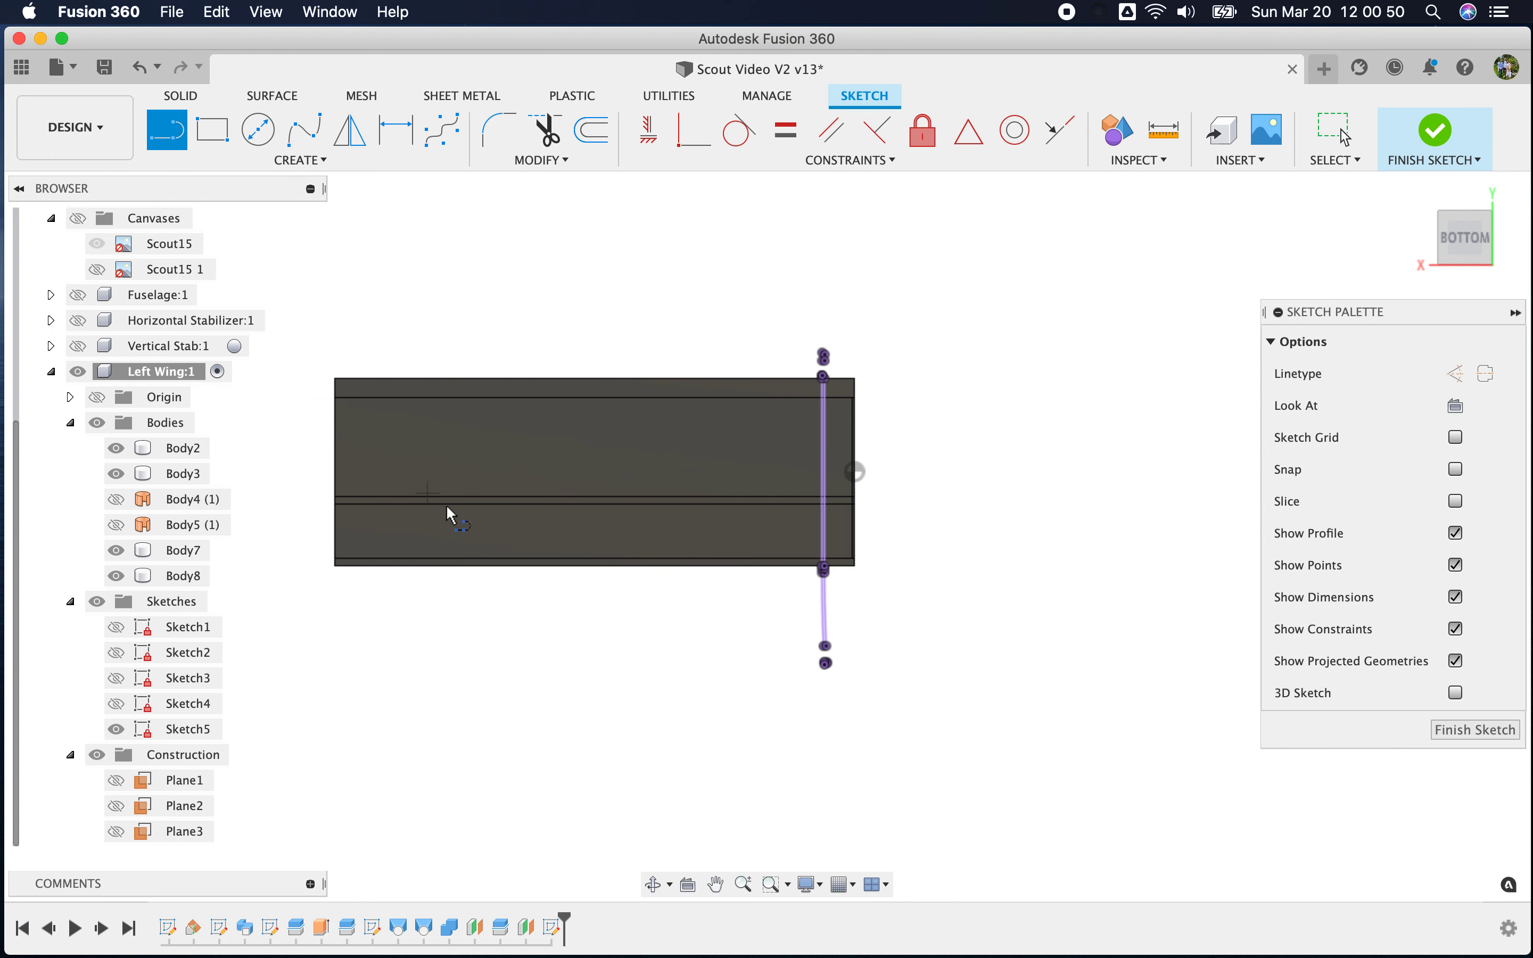
{"action": "scroll", "coordinate": [334, 586], "scroll_direction": "up", "scroll_amount": 3}
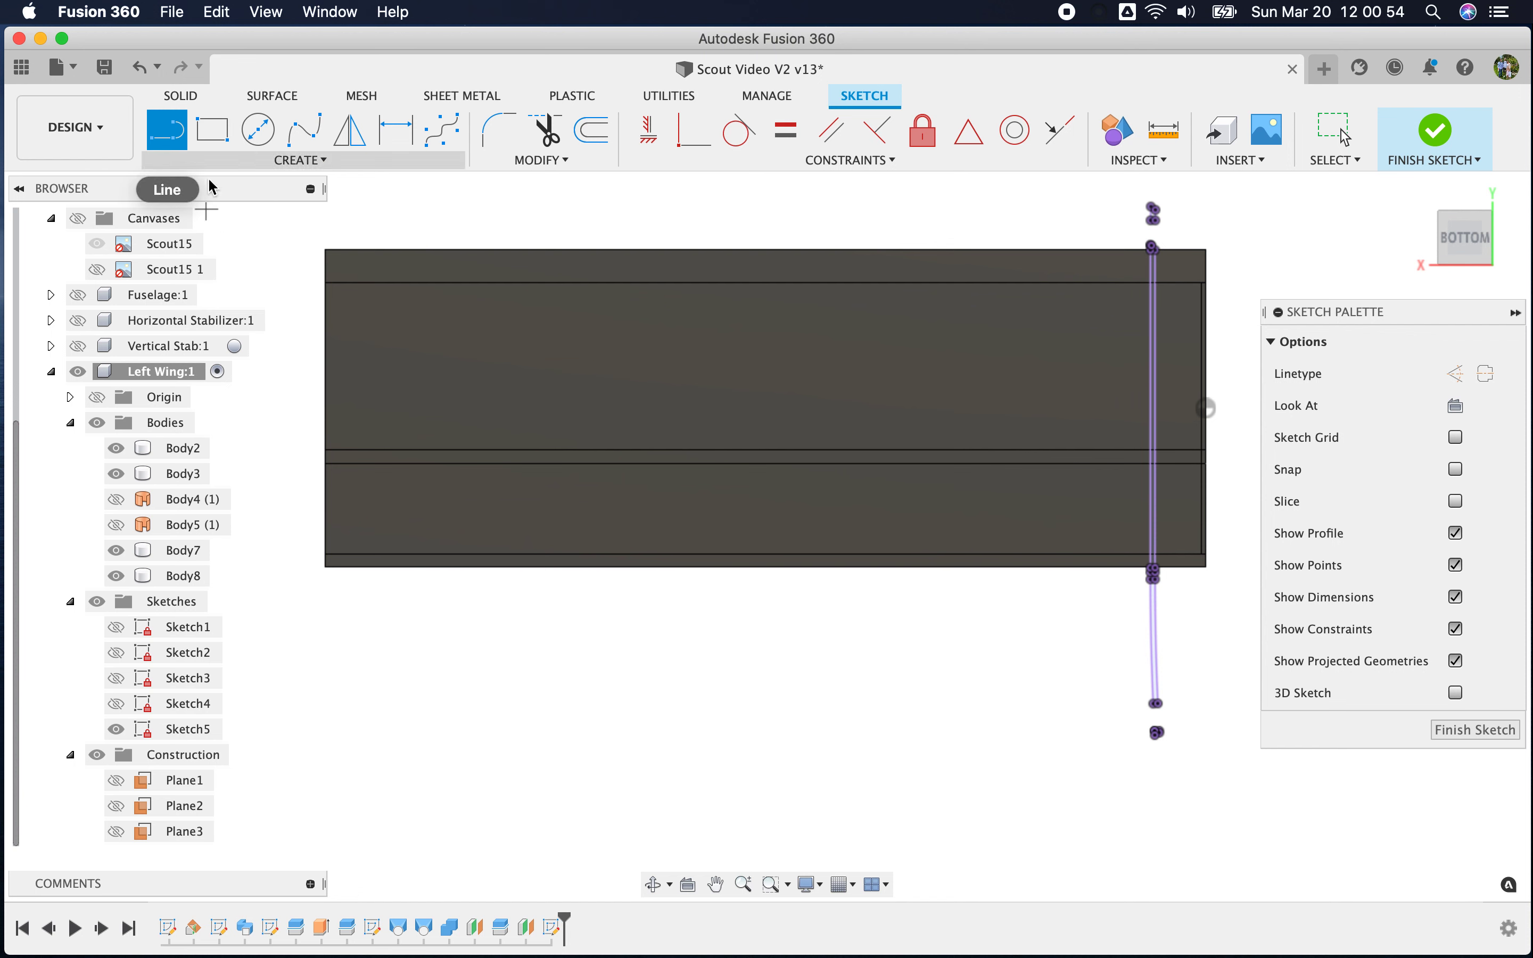
{"action": "key", "text": "p"}
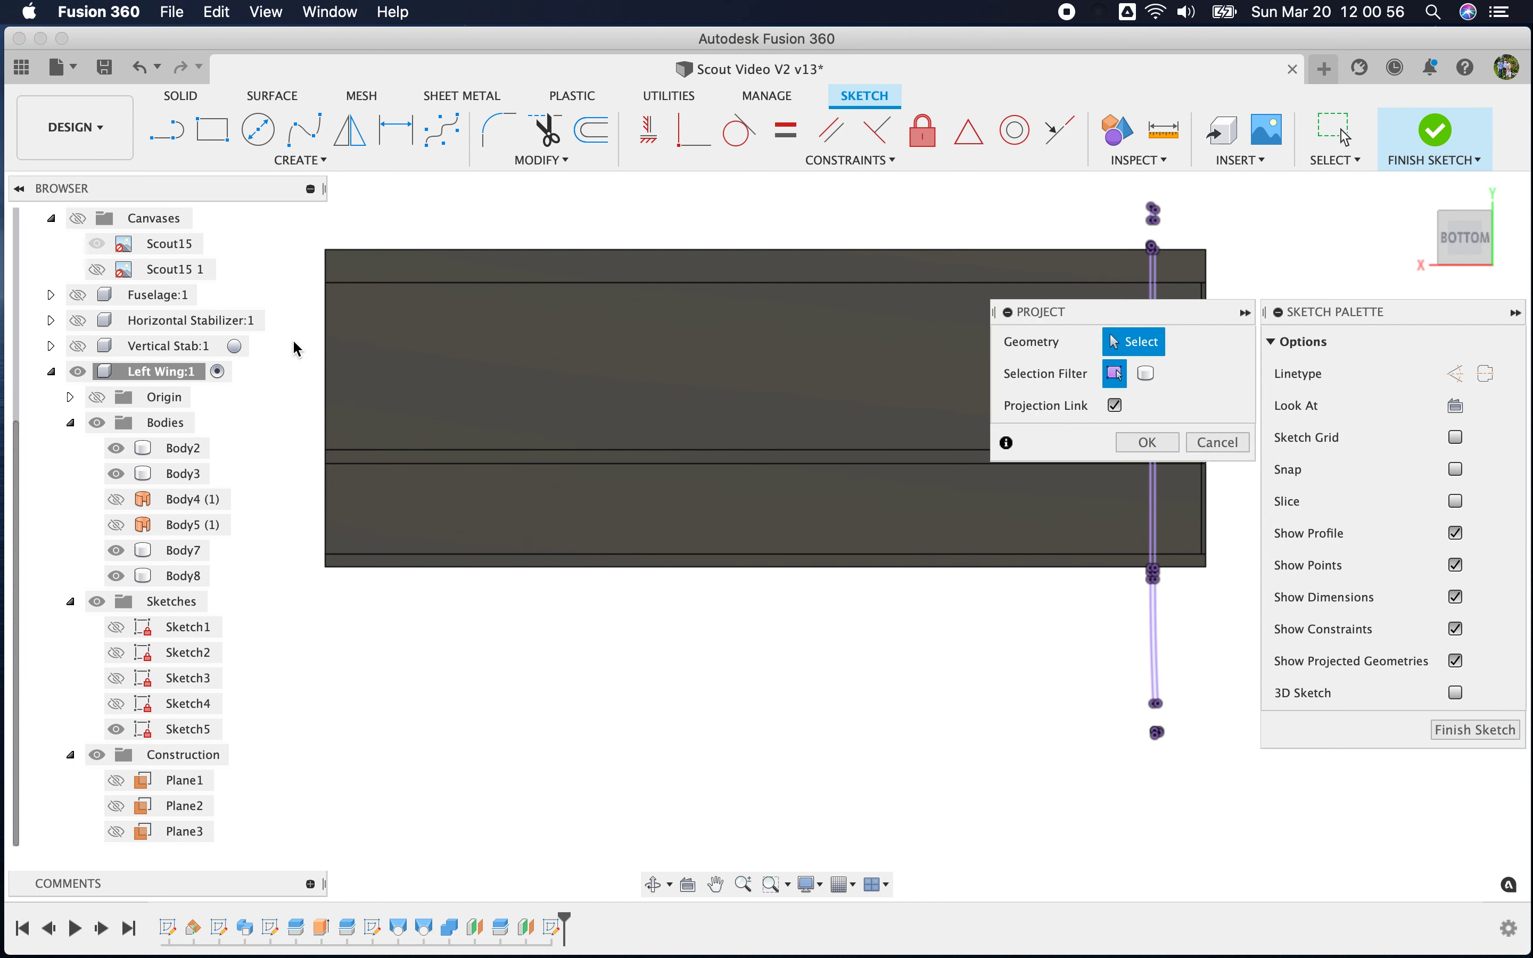
{"action": "scroll", "coordinate": [303, 348], "scroll_direction": "up", "scroll_amount": 3}
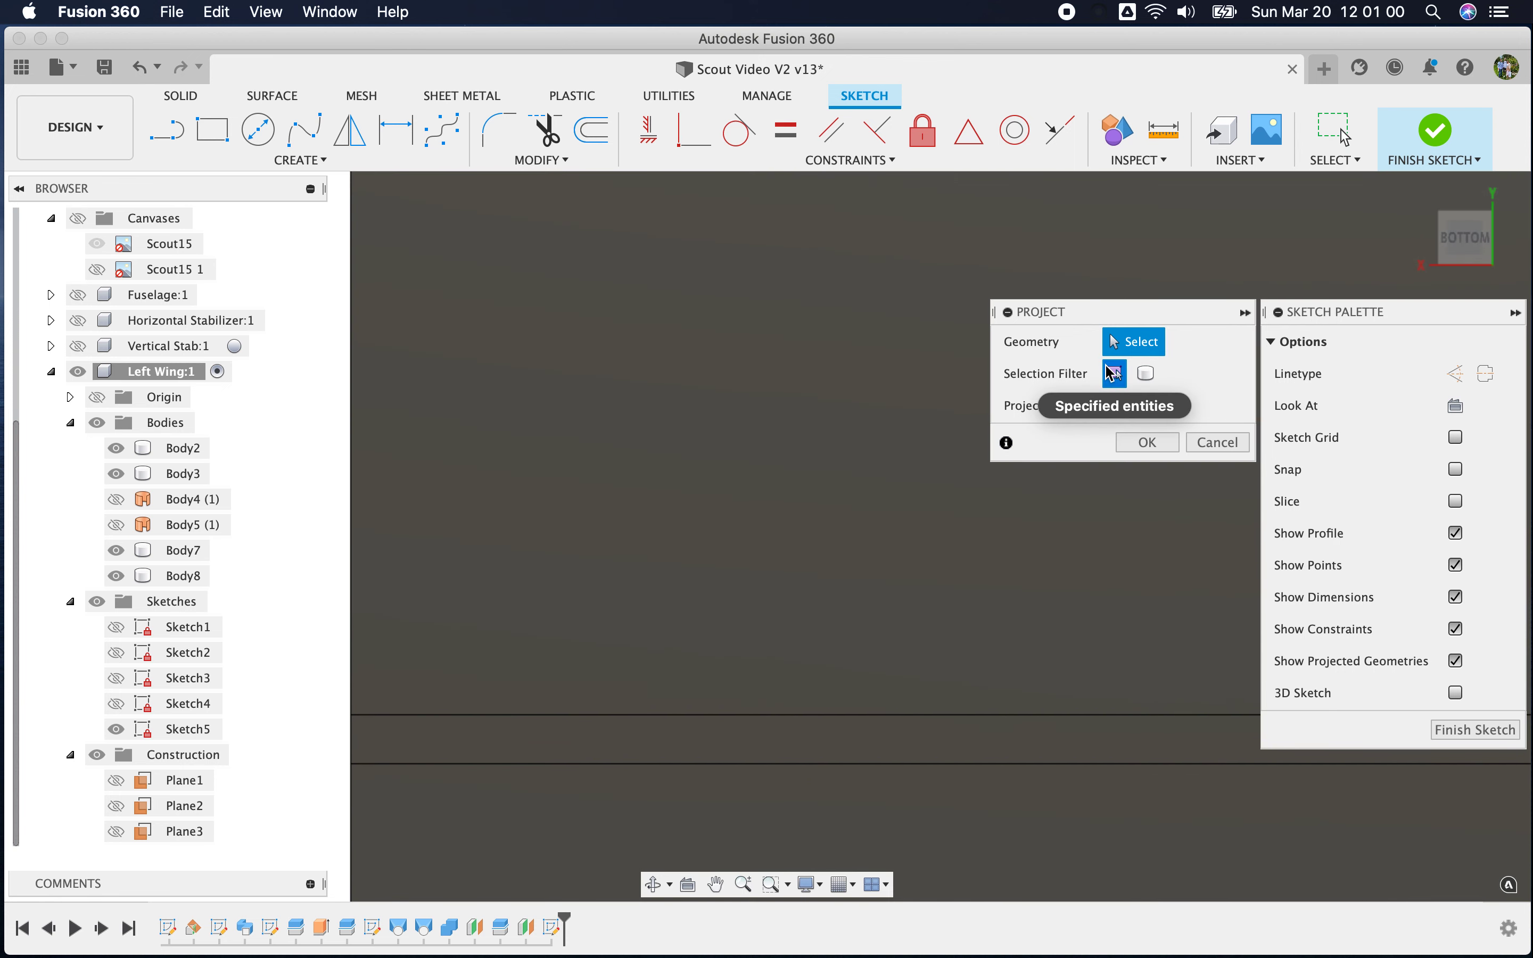
{"action": "scroll", "coordinate": [348, 682], "scroll_direction": "up", "scroll_amount": 5}
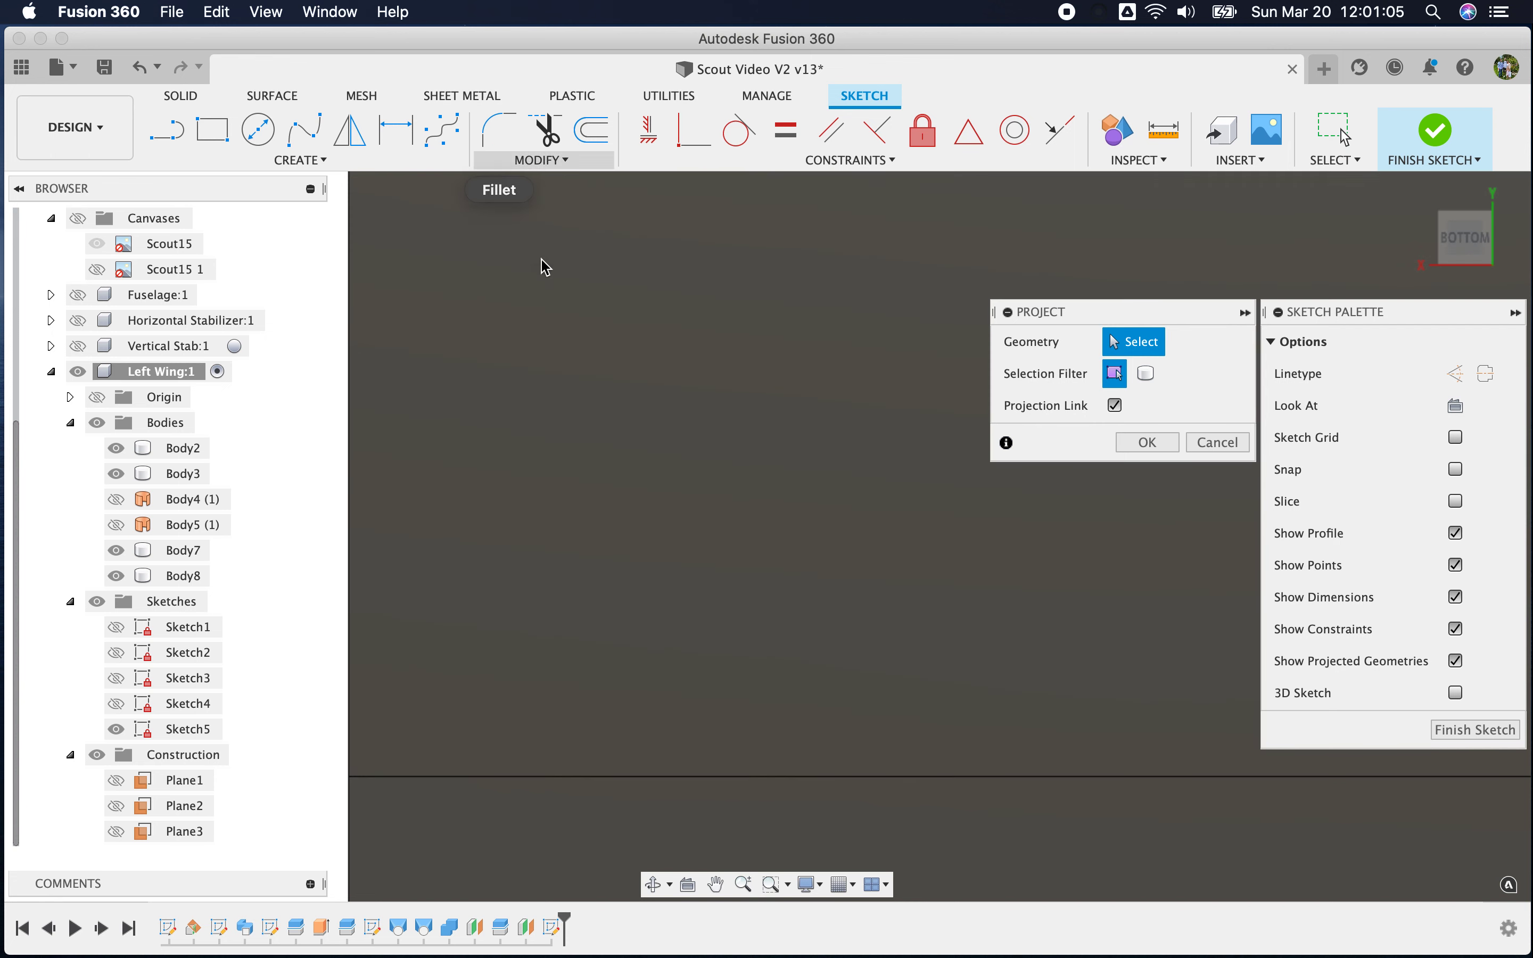
{"action": "left_click", "coordinate": [591, 130]}
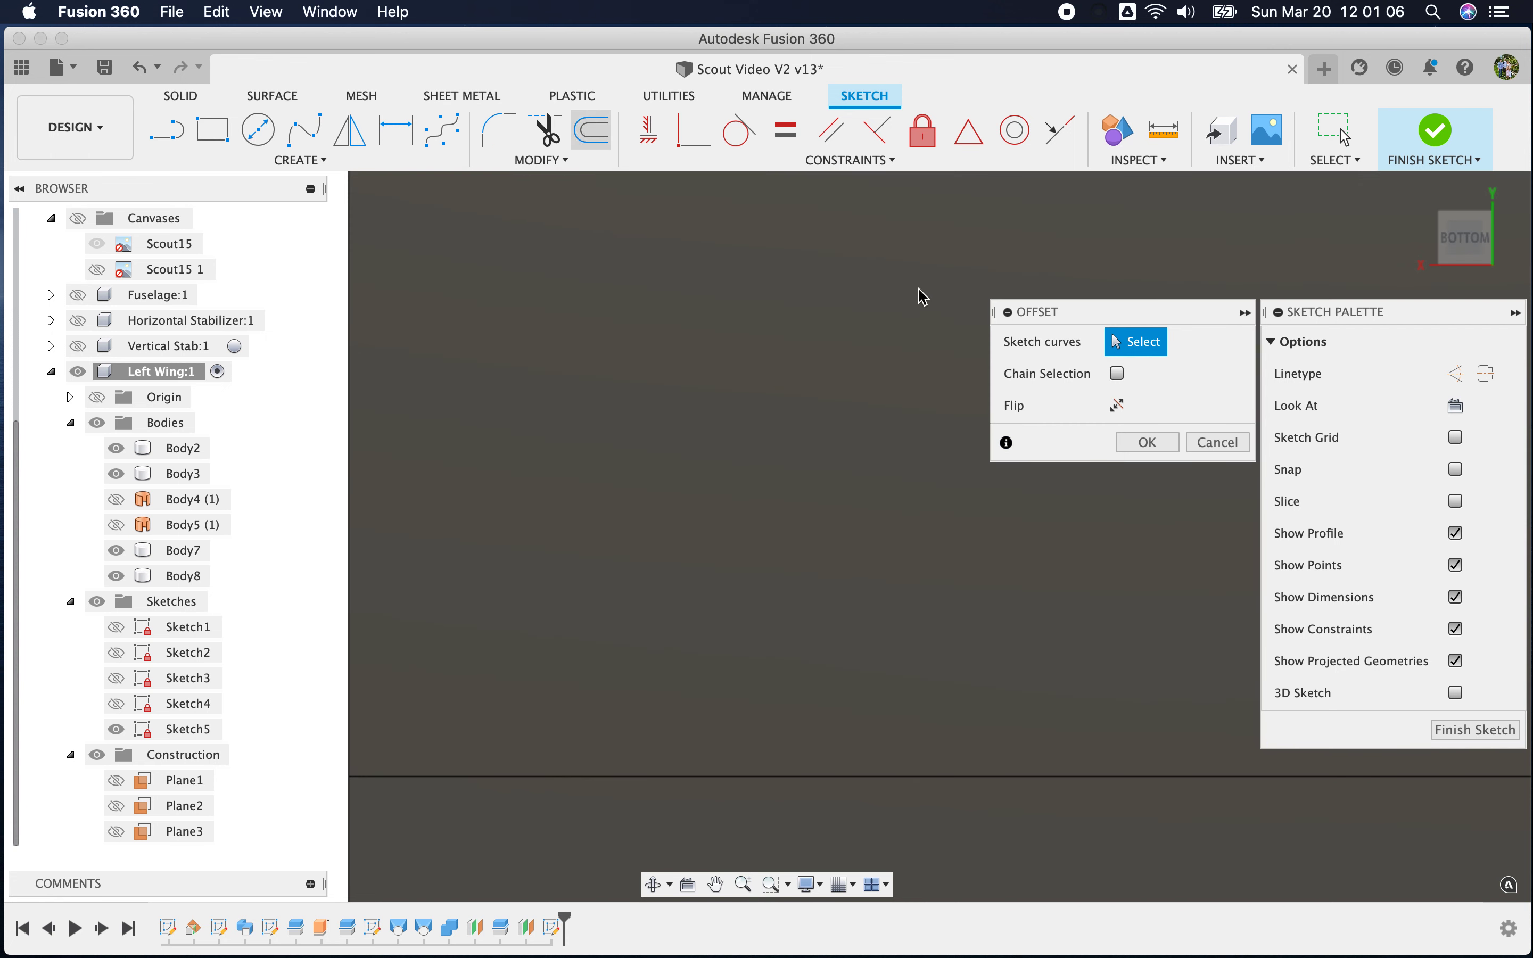
{"action": "scroll", "coordinate": [356, 550], "scroll_direction": "down", "scroll_amount": 5}
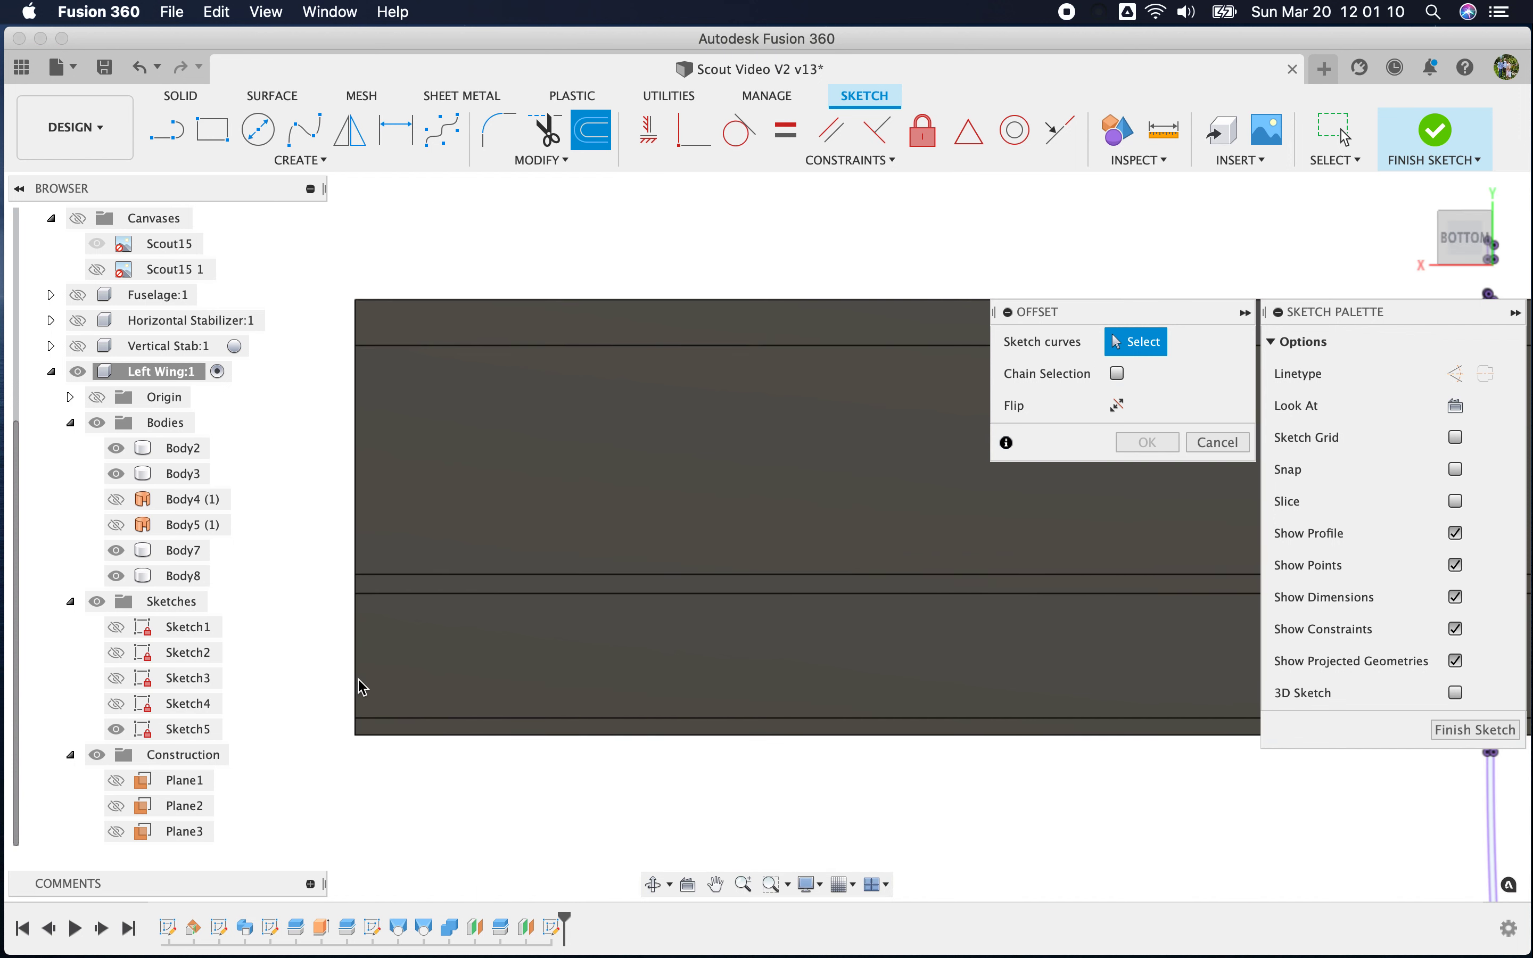
Project Body7's edge at the outer end of the wing into the sketch
{"action": "key", "text": "p"}
{"action": "scroll", "coordinate": [361, 685], "scroll_direction": "up", "scroll_amount": 5}
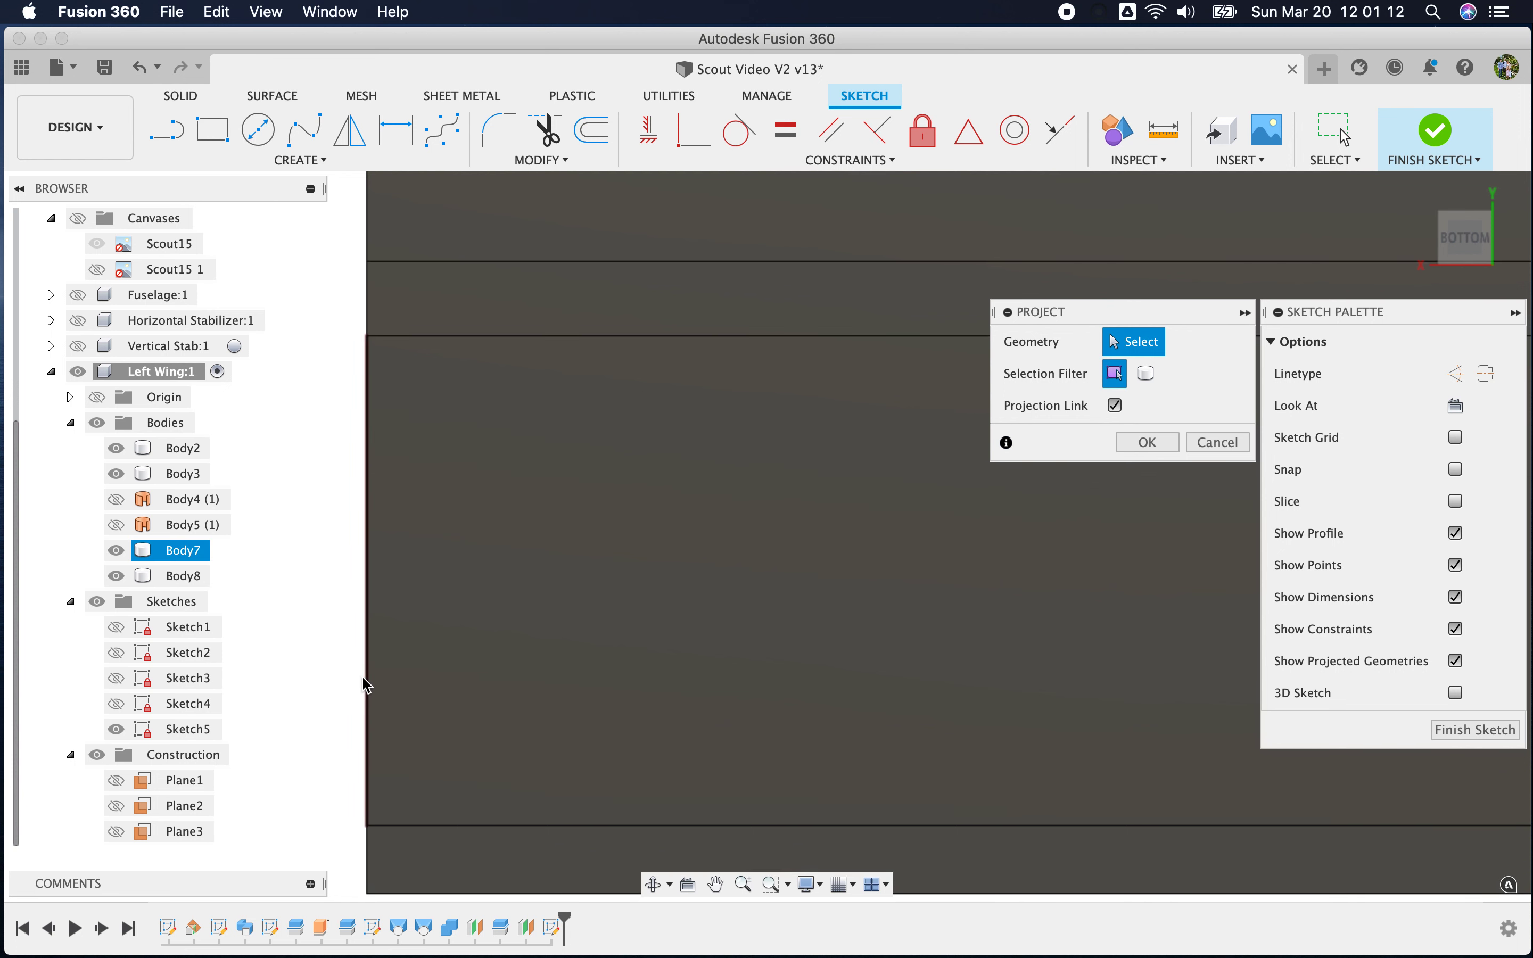
{"action": "left_click", "coordinate": [366, 682]}
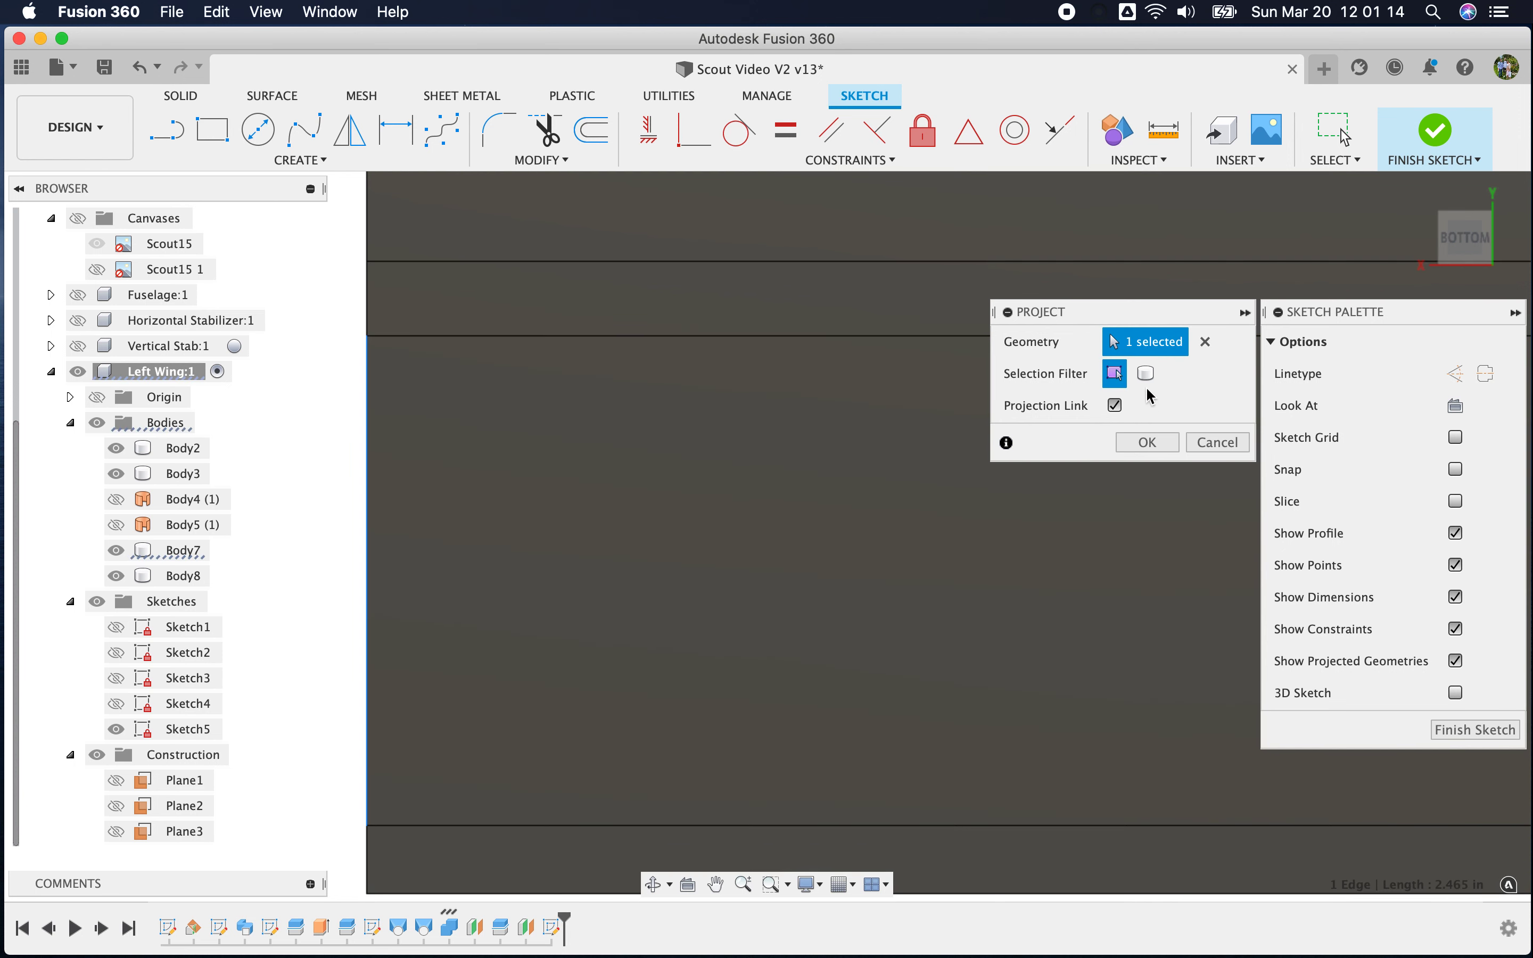
{"action": "left_click", "coordinate": [1147, 441]}
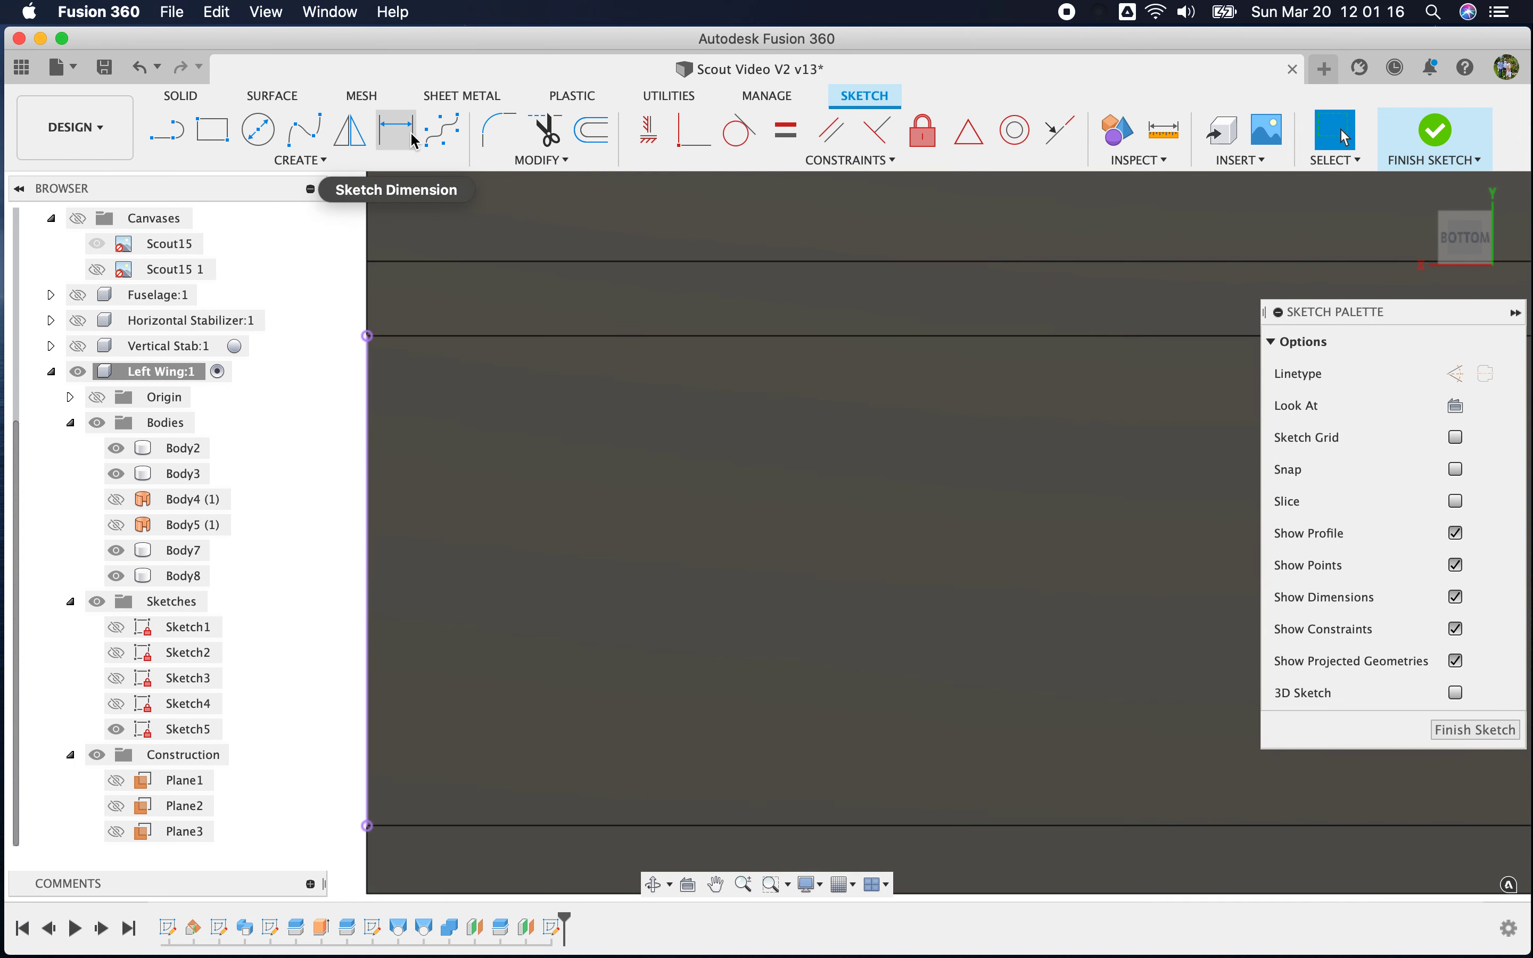
Offset the projected wing-tip line by -3/64 in toward the inside of the wing
{"action": "left_click", "coordinate": [591, 131]}
{"action": "left_click", "coordinate": [366, 529]}
{"action": "left_click_drag", "start_coordinate": [352, 537], "coordinate": [375, 530]}
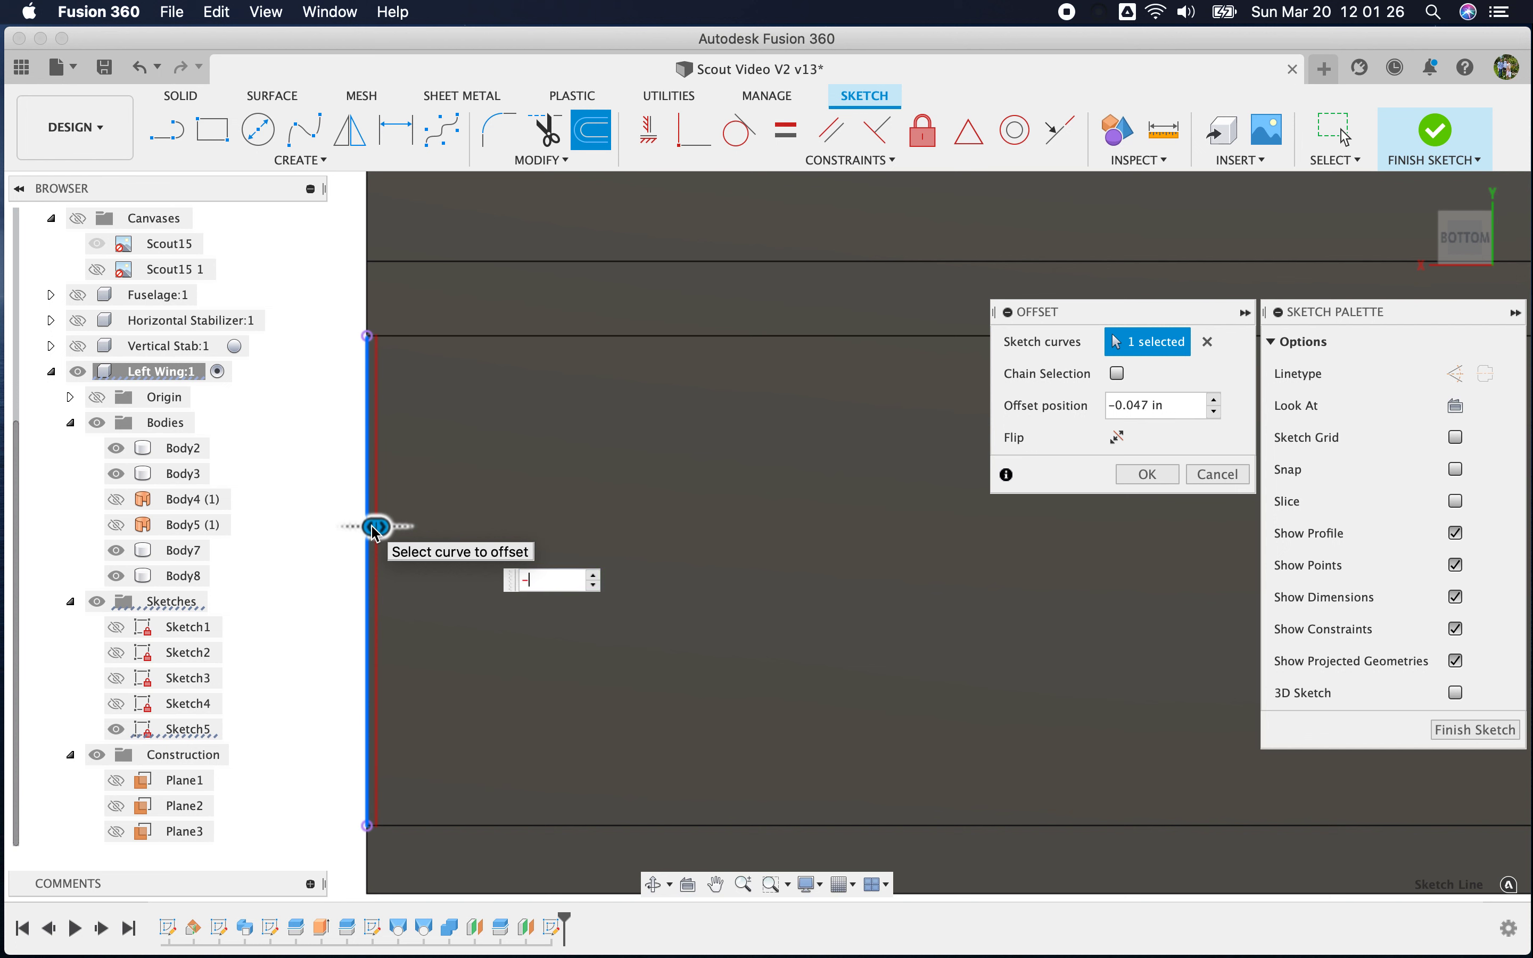
{"action": "key", "text": "Return"}
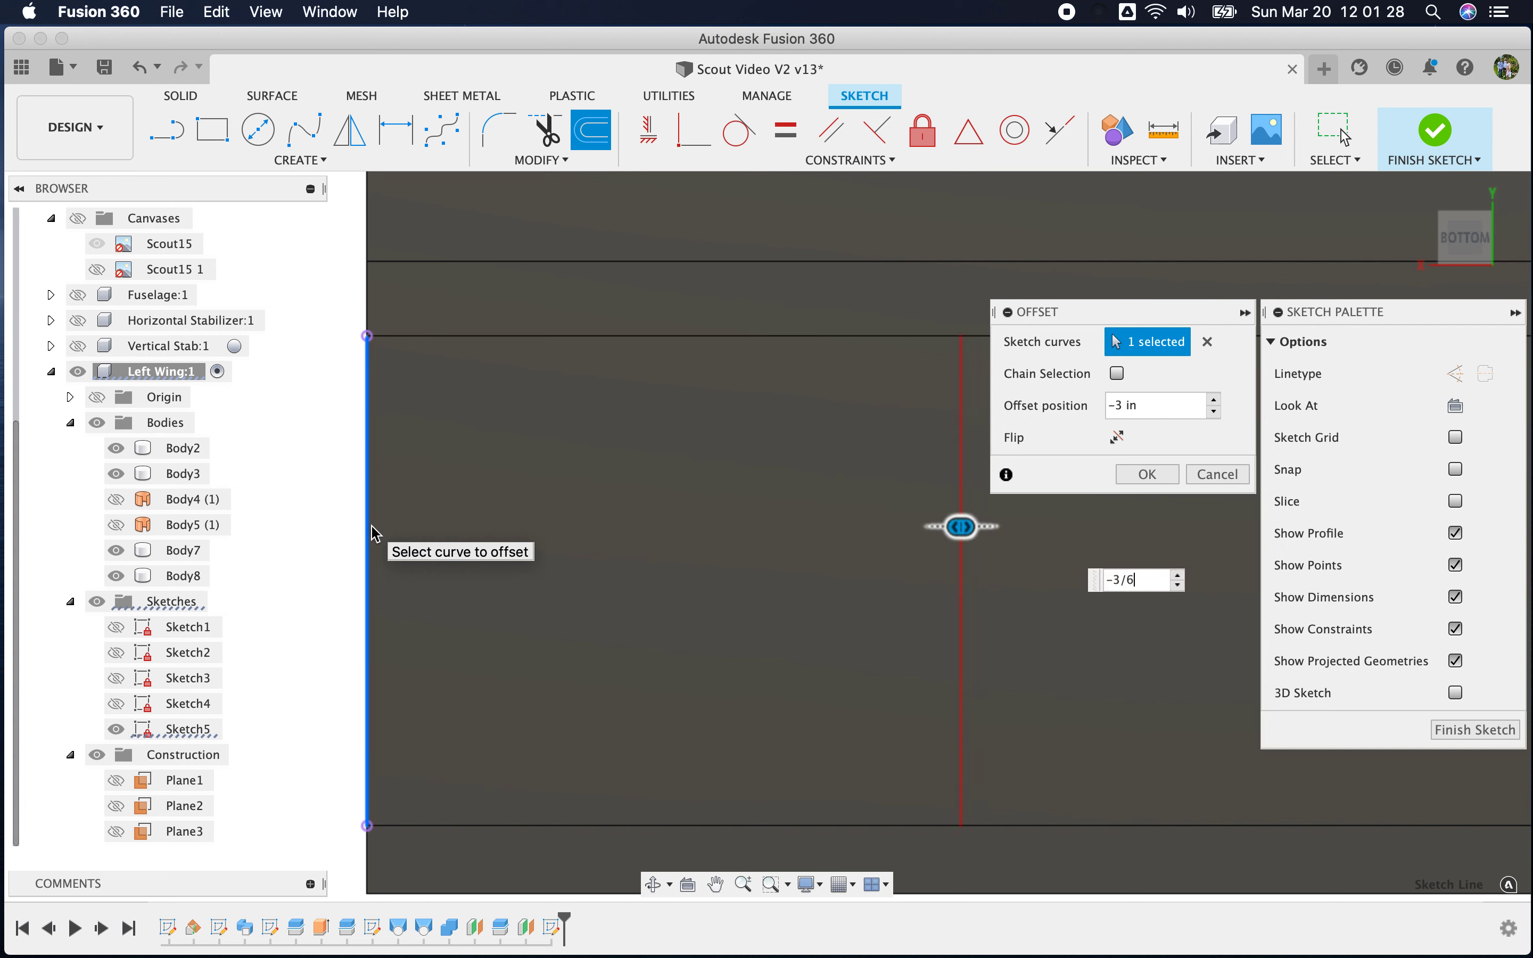
{"action": "type", "text": "4"}
{"action": "key", "text": "Return"}
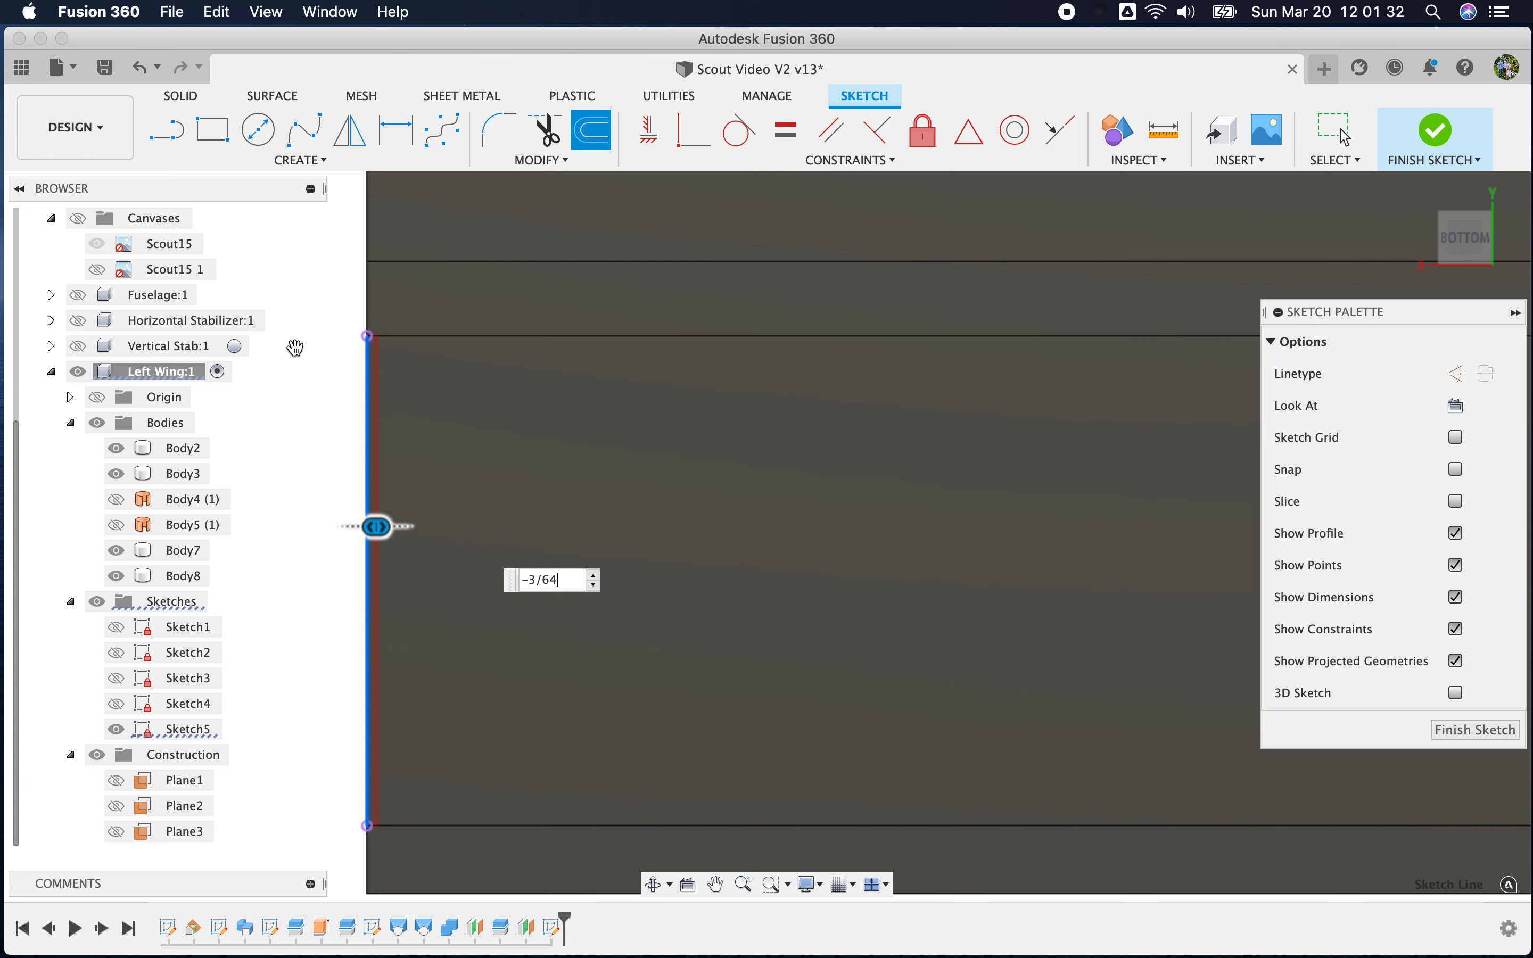
{"action": "left_click", "coordinate": [1340, 130]}
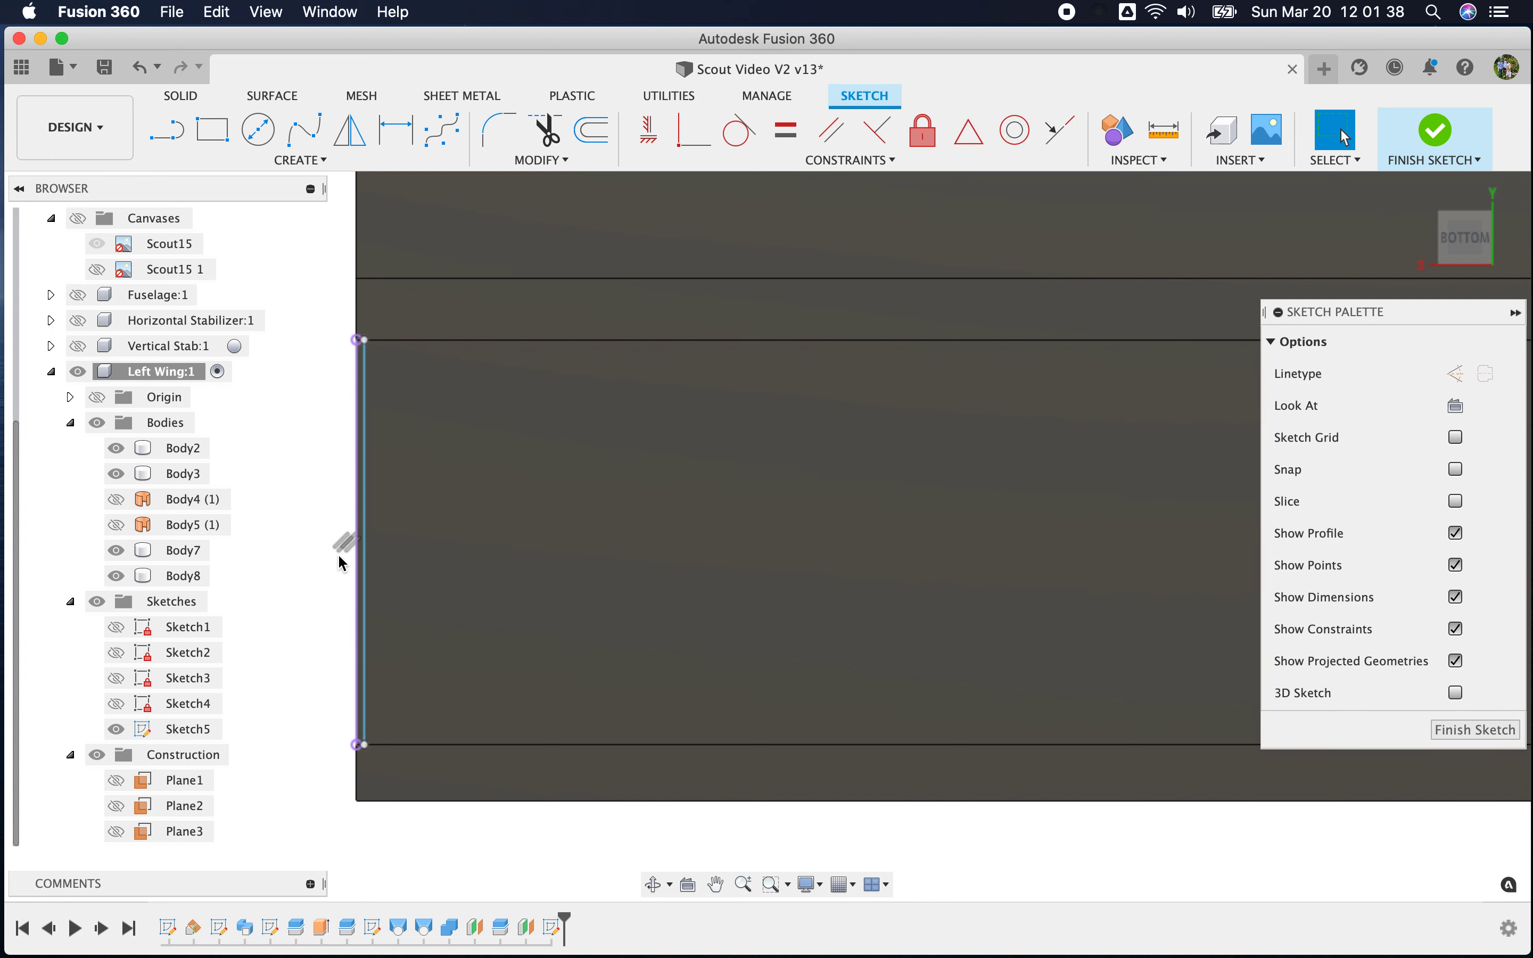
Extend both ends of the offset wing-tip line across the full wing chord, out to the leading and trailing edges
{"action": "scroll", "coordinate": [431, 633], "scroll_direction": "down", "scroll_amount": 3}
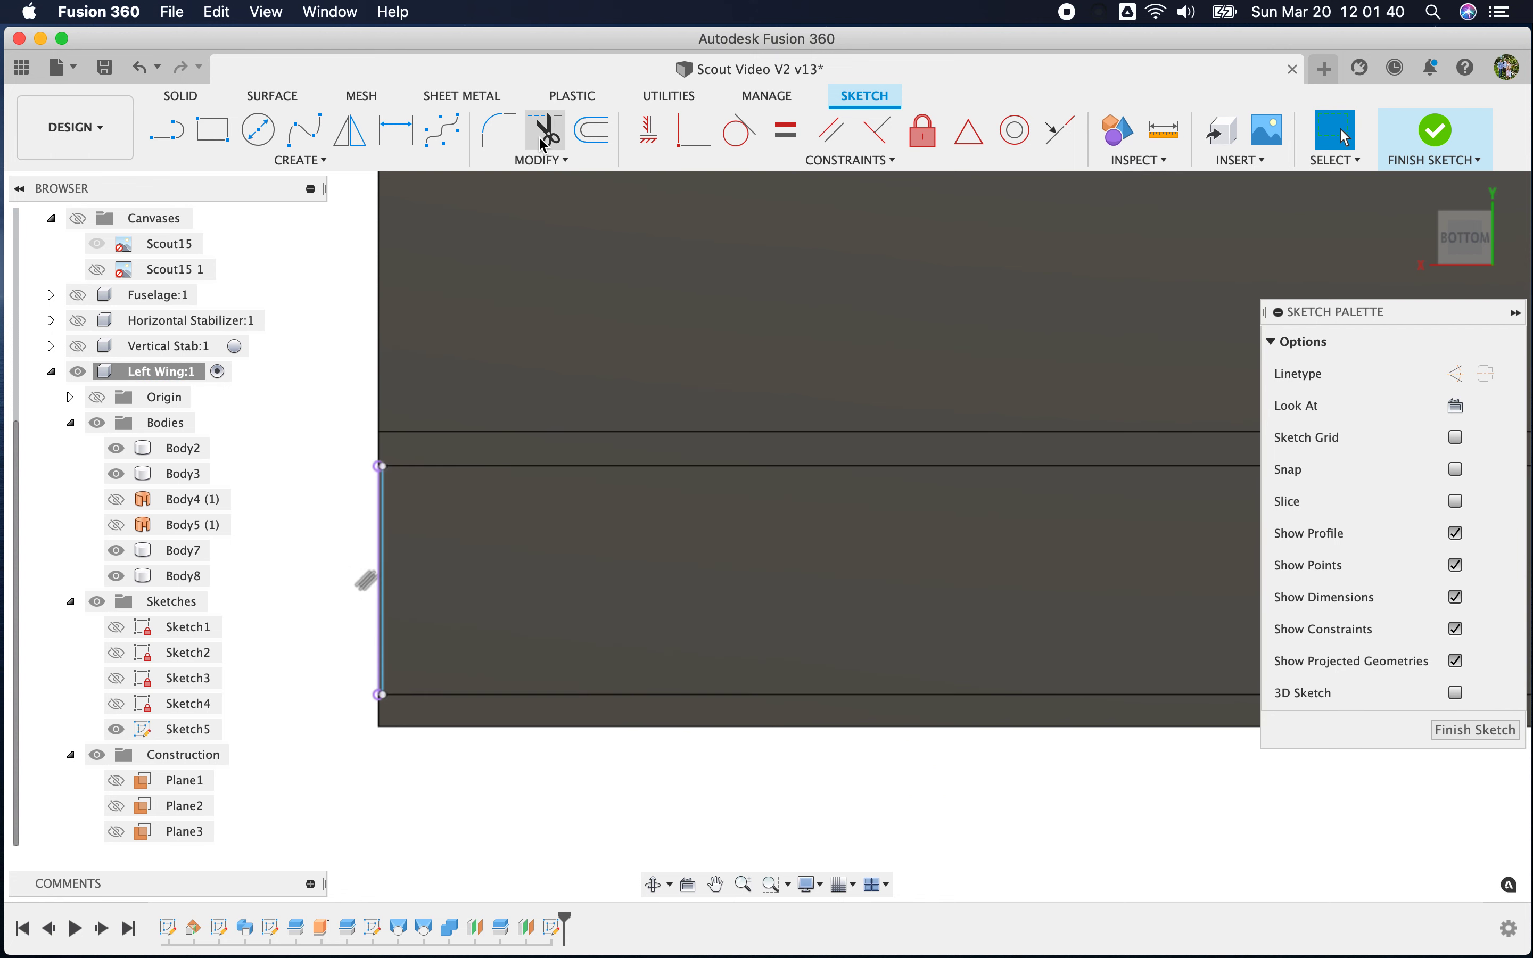
{"action": "left_click", "coordinate": [542, 159]}
{"action": "left_click", "coordinate": [544, 265]}
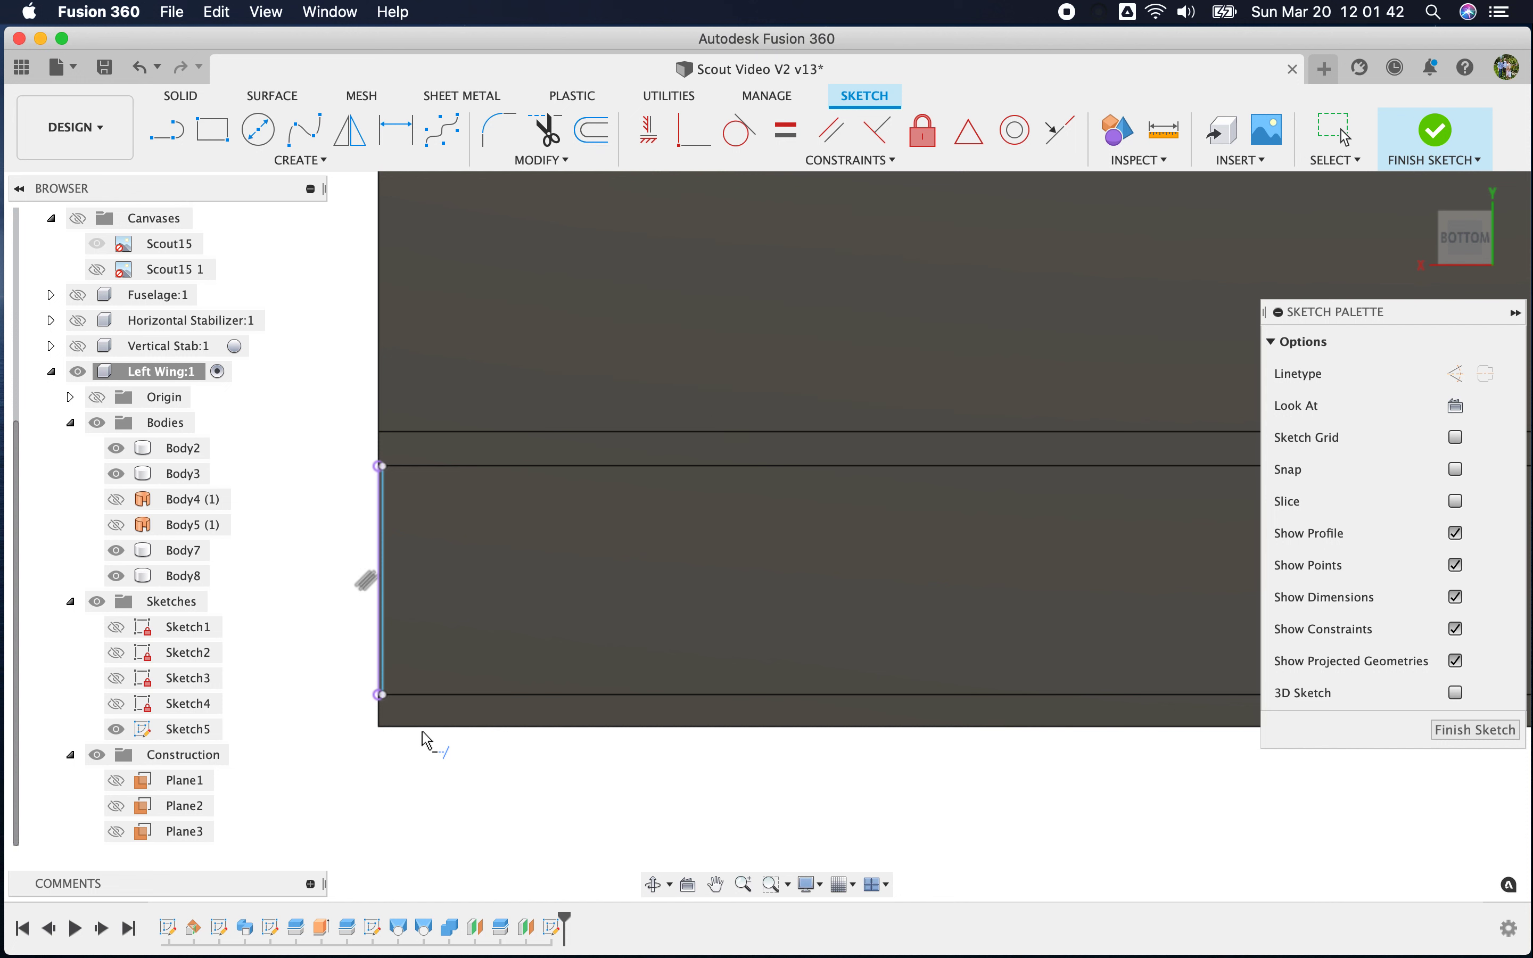
{"action": "left_click", "coordinate": [382, 684]}
{"action": "left_click", "coordinate": [383, 481]}
{"action": "scroll", "coordinate": [386, 551], "scroll_direction": "down", "scroll_amount": 2}
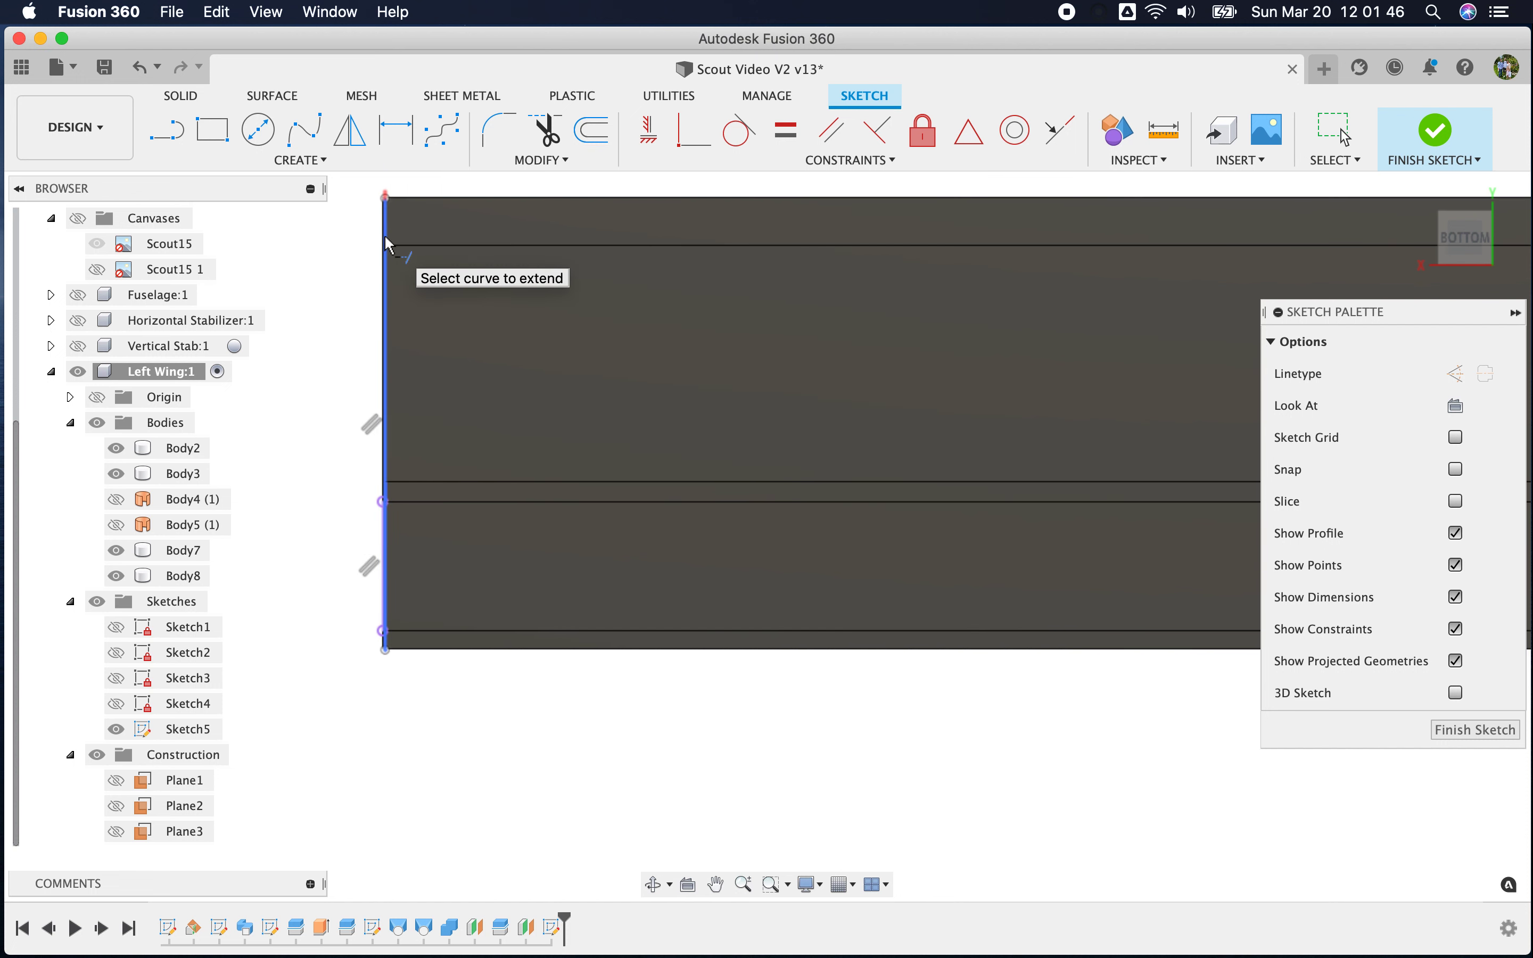
{"action": "scroll", "coordinate": [403, 681], "scroll_direction": "up", "scroll_amount": 3}
{"action": "scroll", "coordinate": [394, 658], "scroll_direction": "up", "scroll_amount": 2}
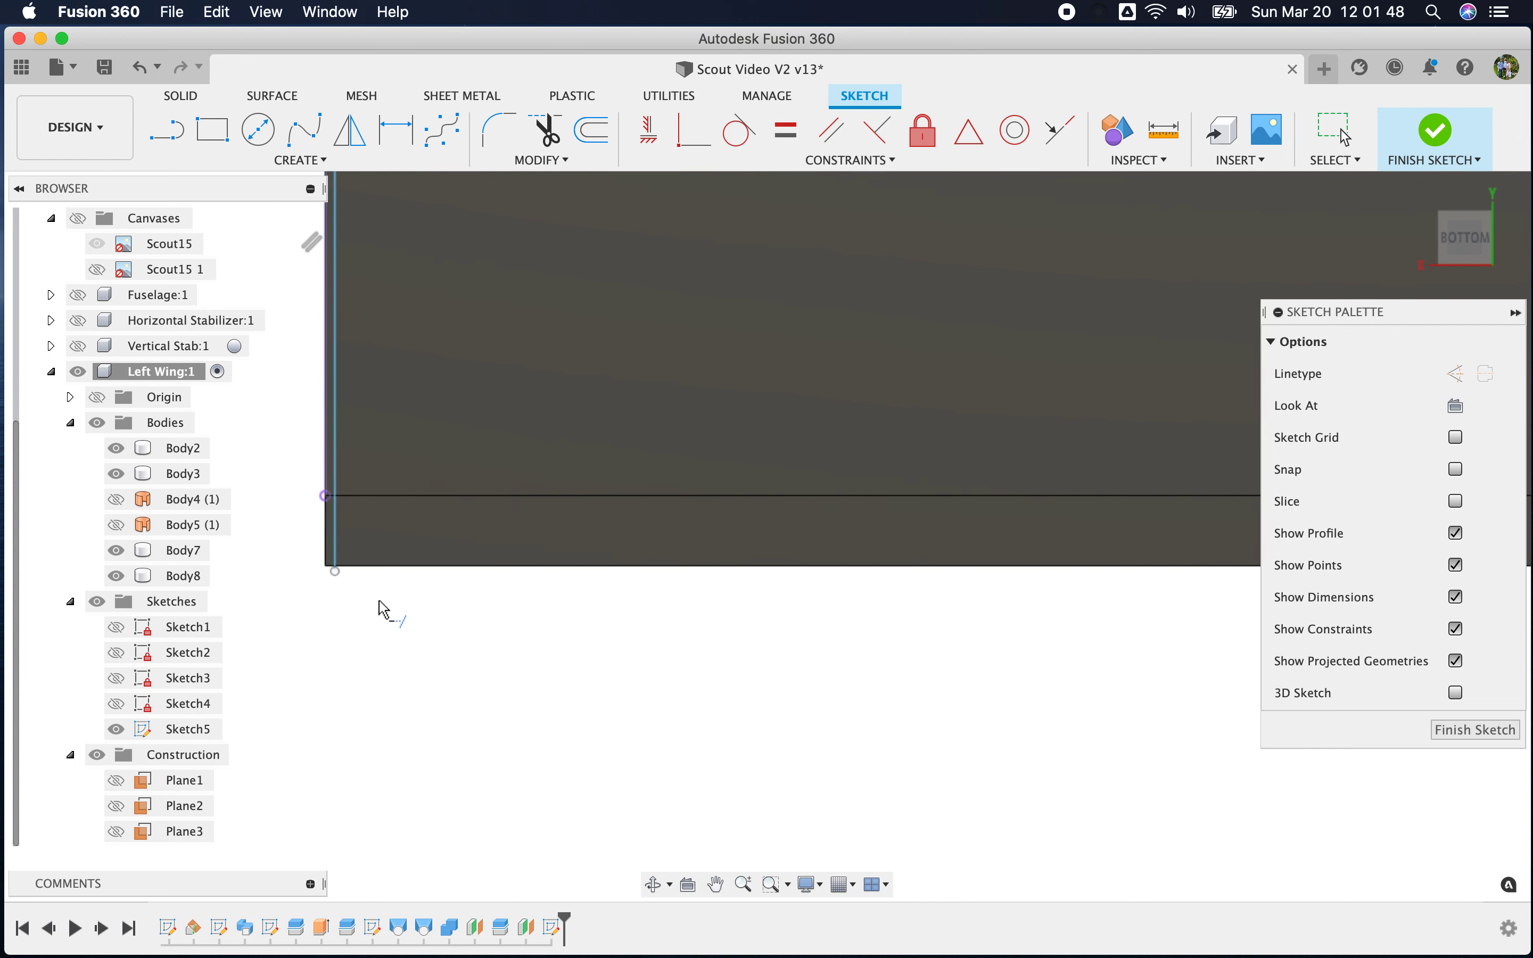
{"action": "scroll", "coordinate": [469, 482], "scroll_direction": "down", "scroll_amount": 3}
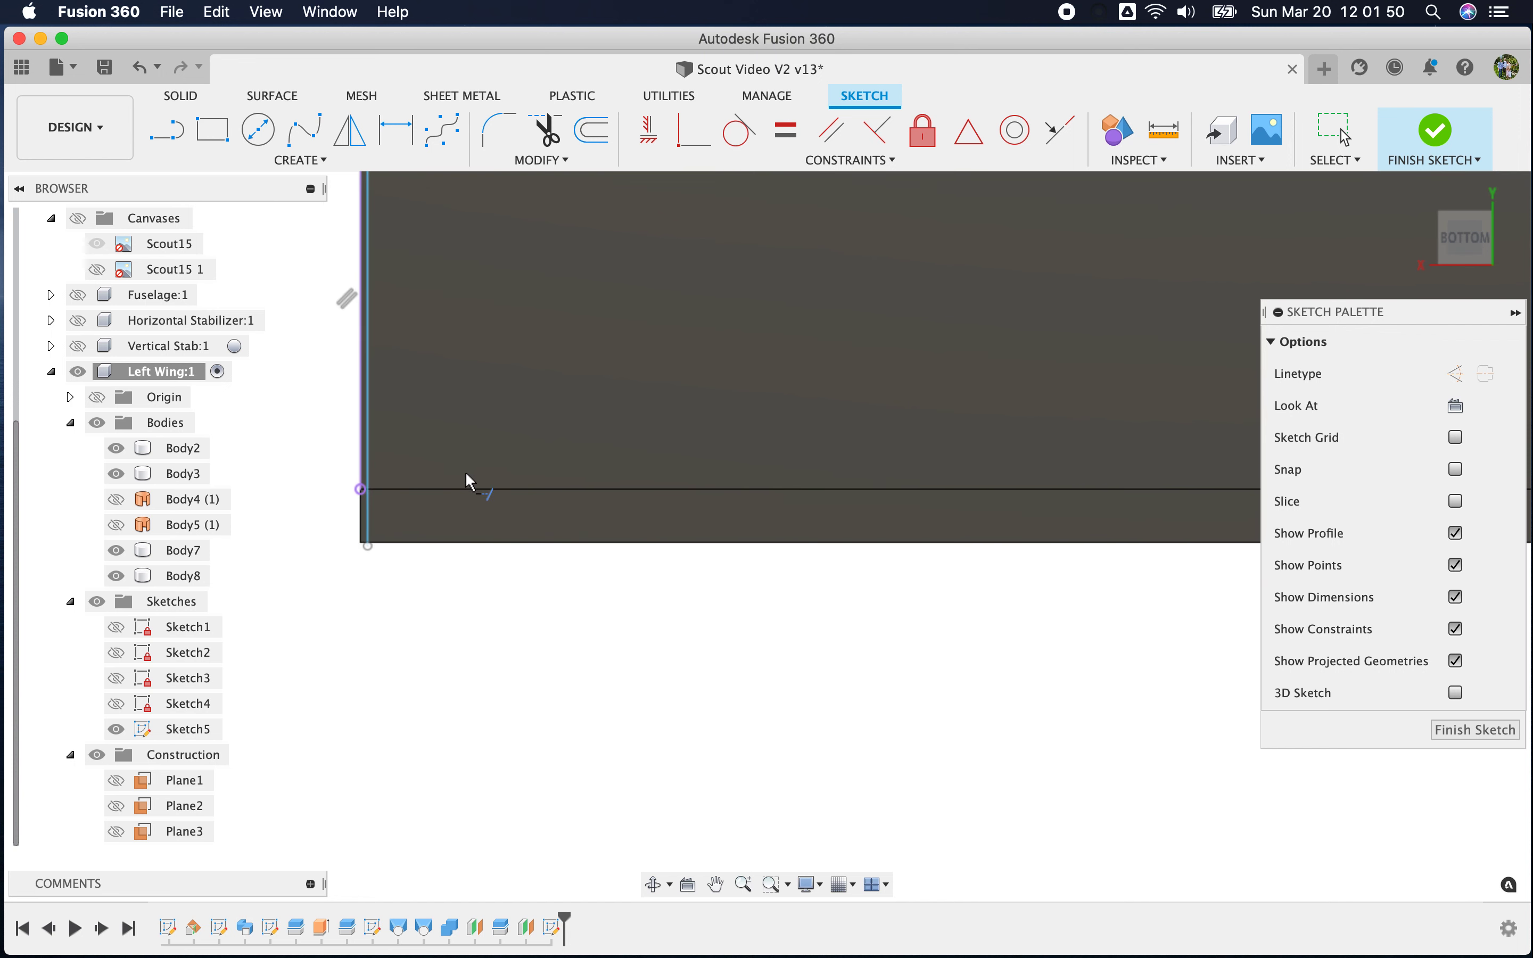
{"action": "scroll", "coordinate": [469, 481], "scroll_direction": "down", "scroll_amount": 3}
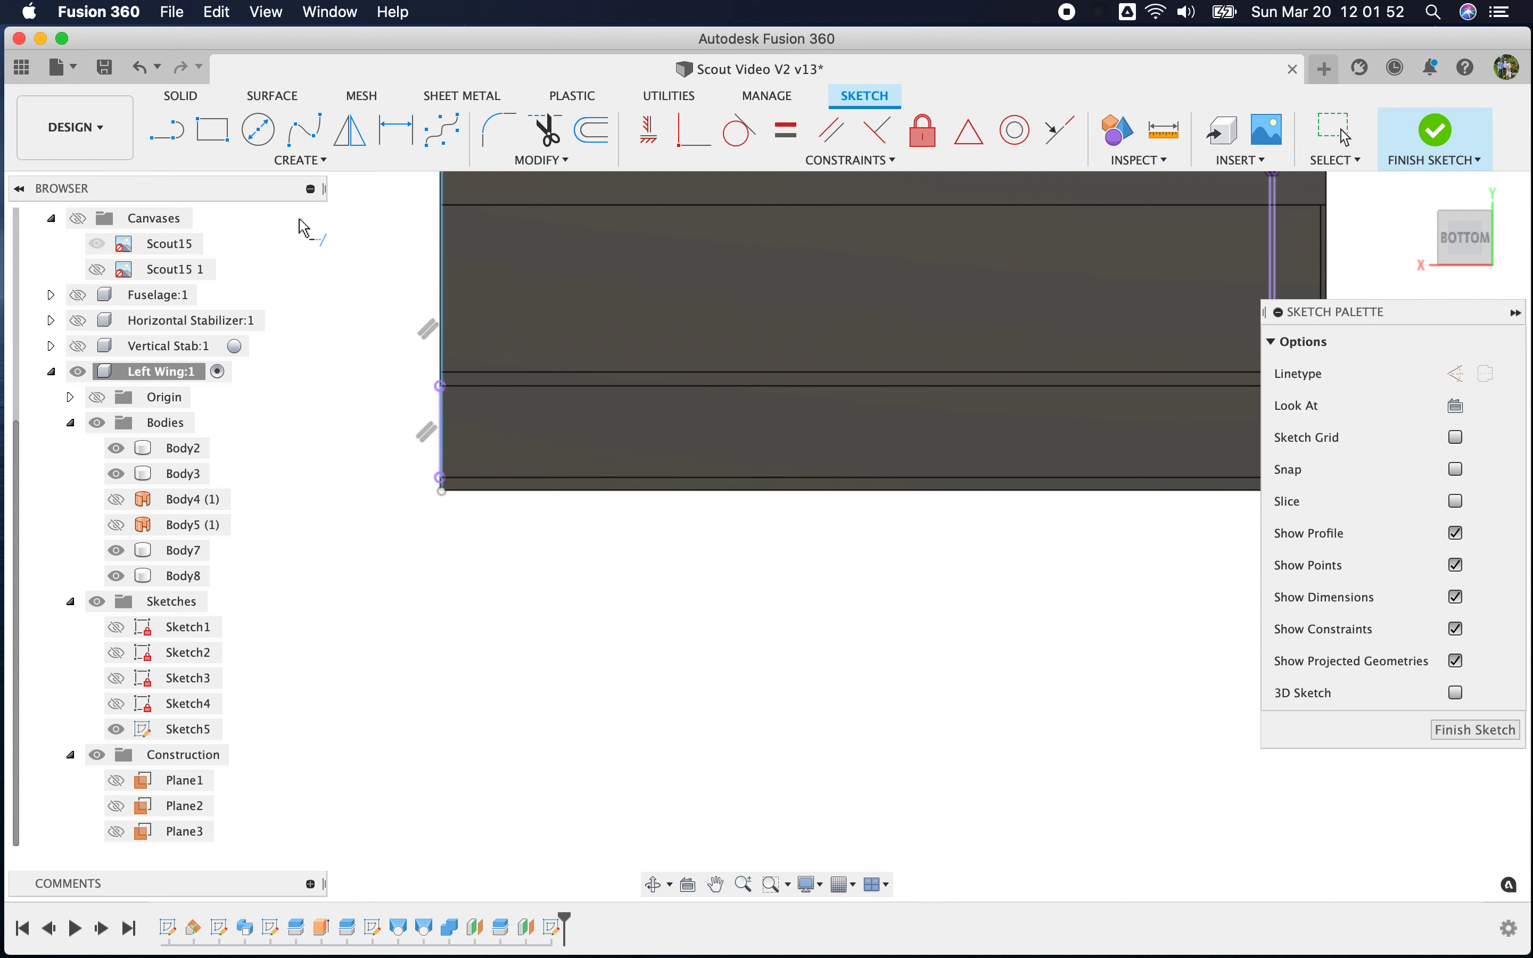
Set up a rectangular pattern of the extended wing-tip line running spanwise toward the fuselage, with an extent of about 18.65 in
{"action": "left_click", "coordinate": [298, 160]}
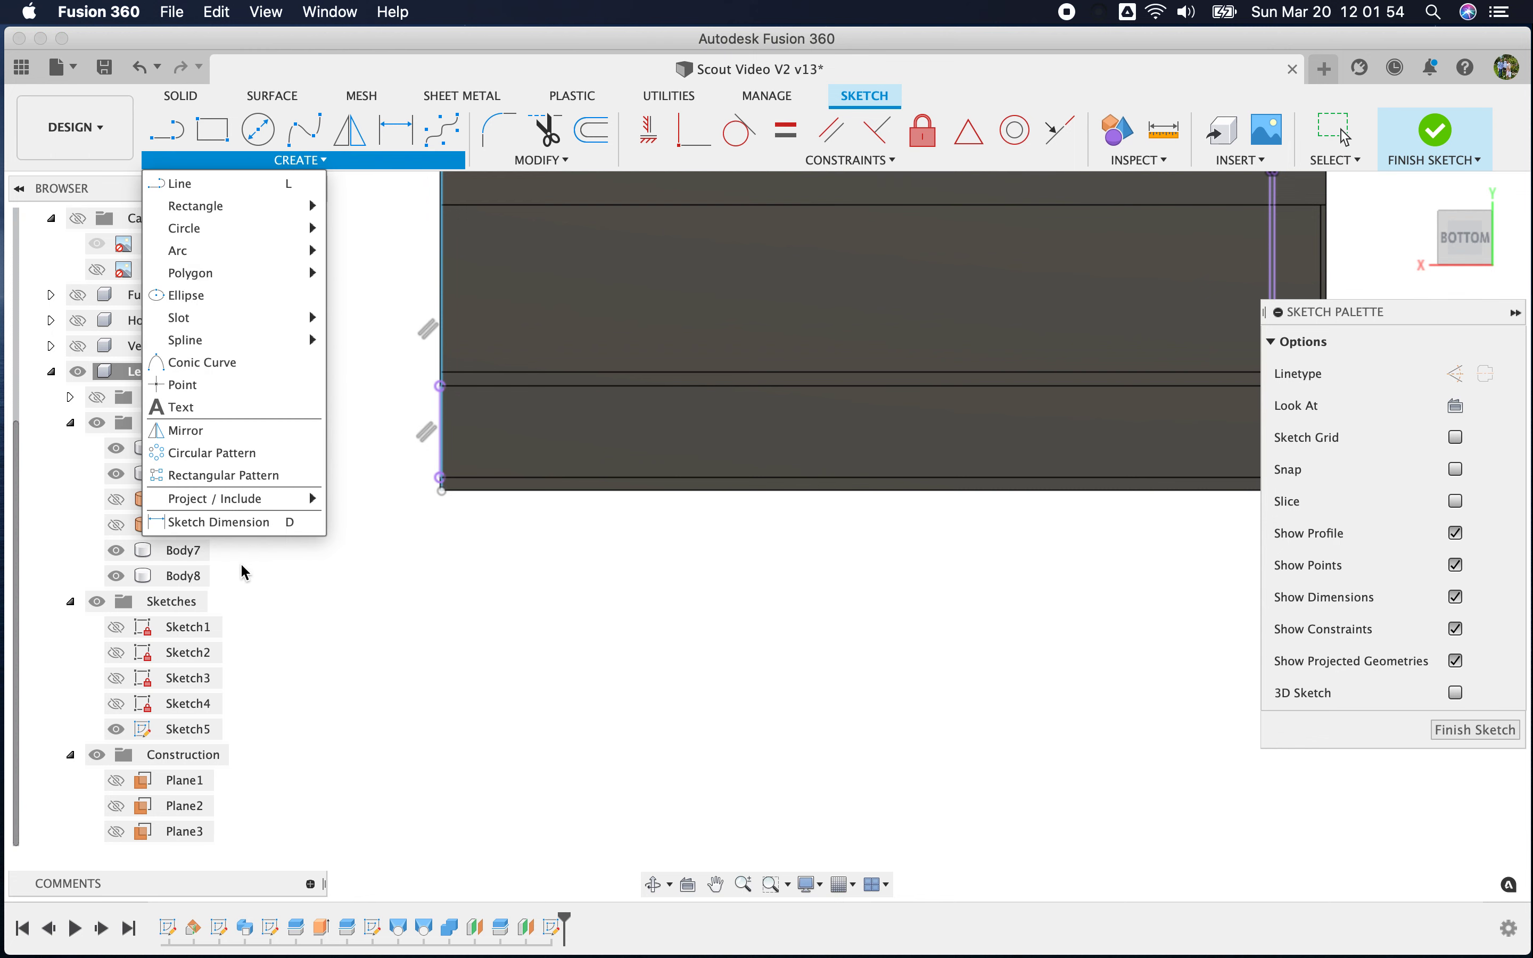
{"action": "left_click", "coordinate": [246, 480]}
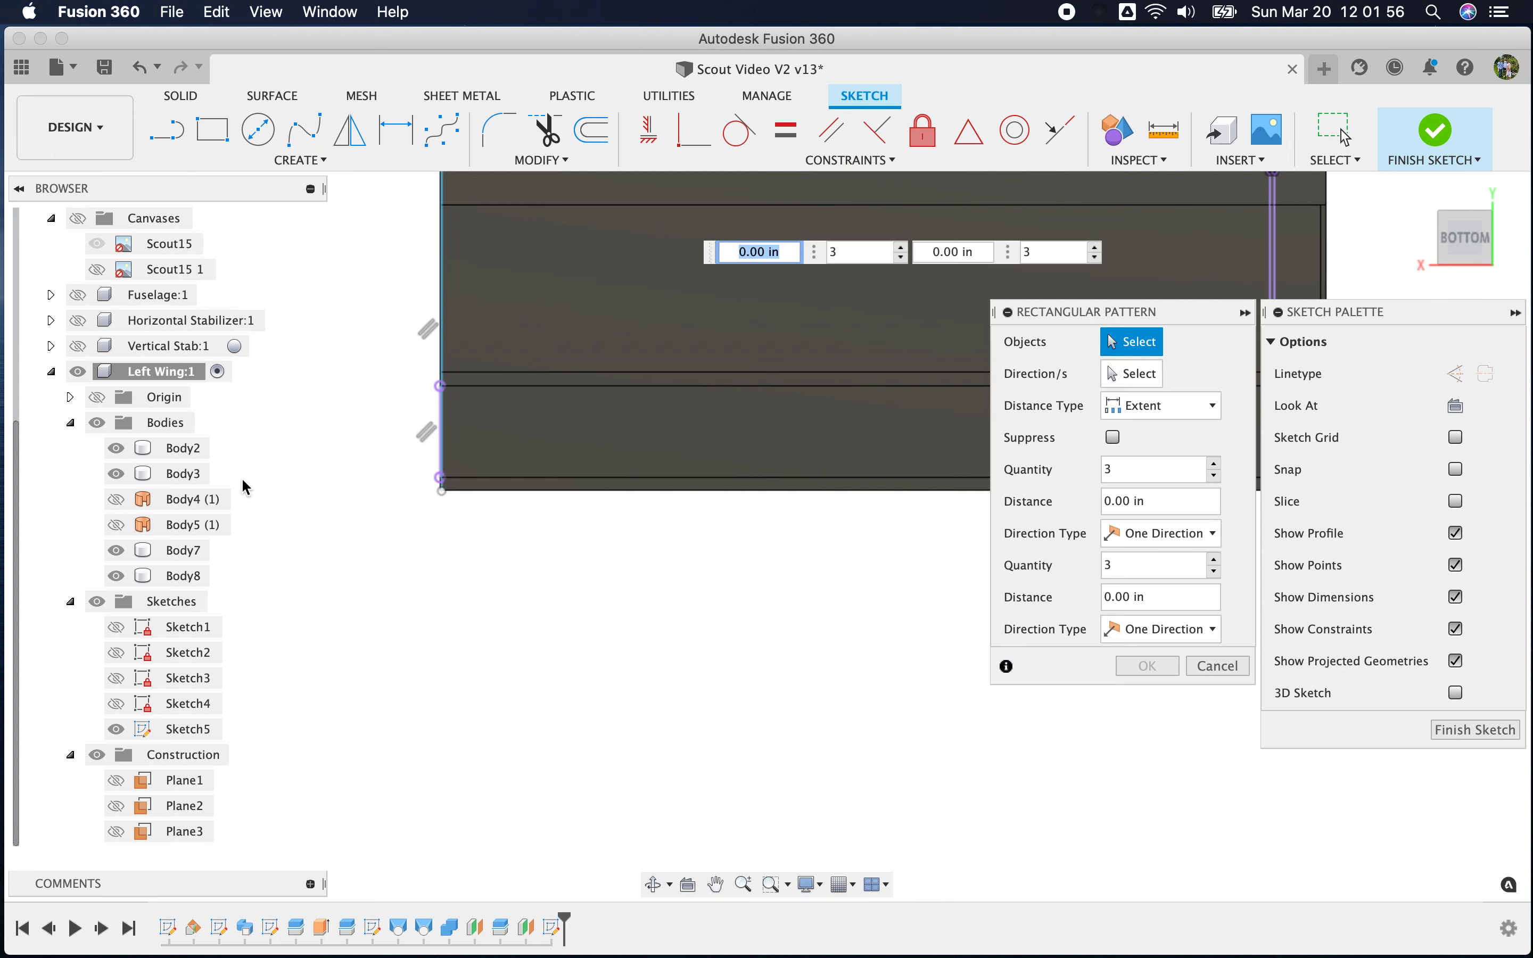
{"action": "scroll", "coordinate": [405, 469], "scroll_direction": "up", "scroll_amount": 5}
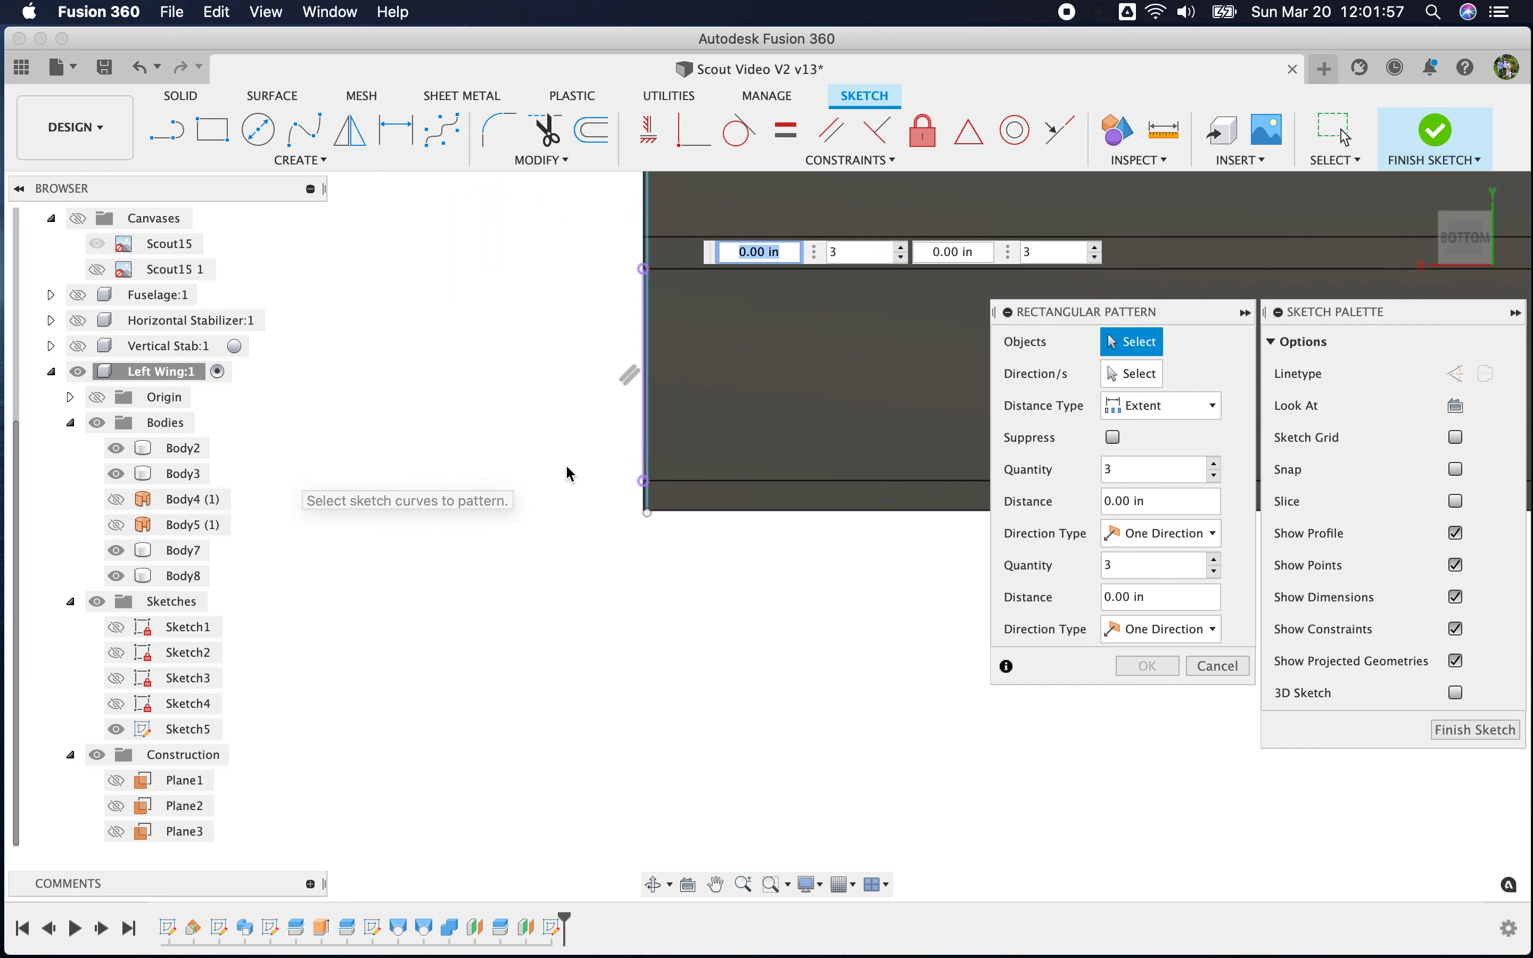
{"action": "left_click", "coordinate": [640, 445]}
{"action": "scroll", "coordinate": [389, 633], "scroll_direction": "down", "scroll_amount": 5}
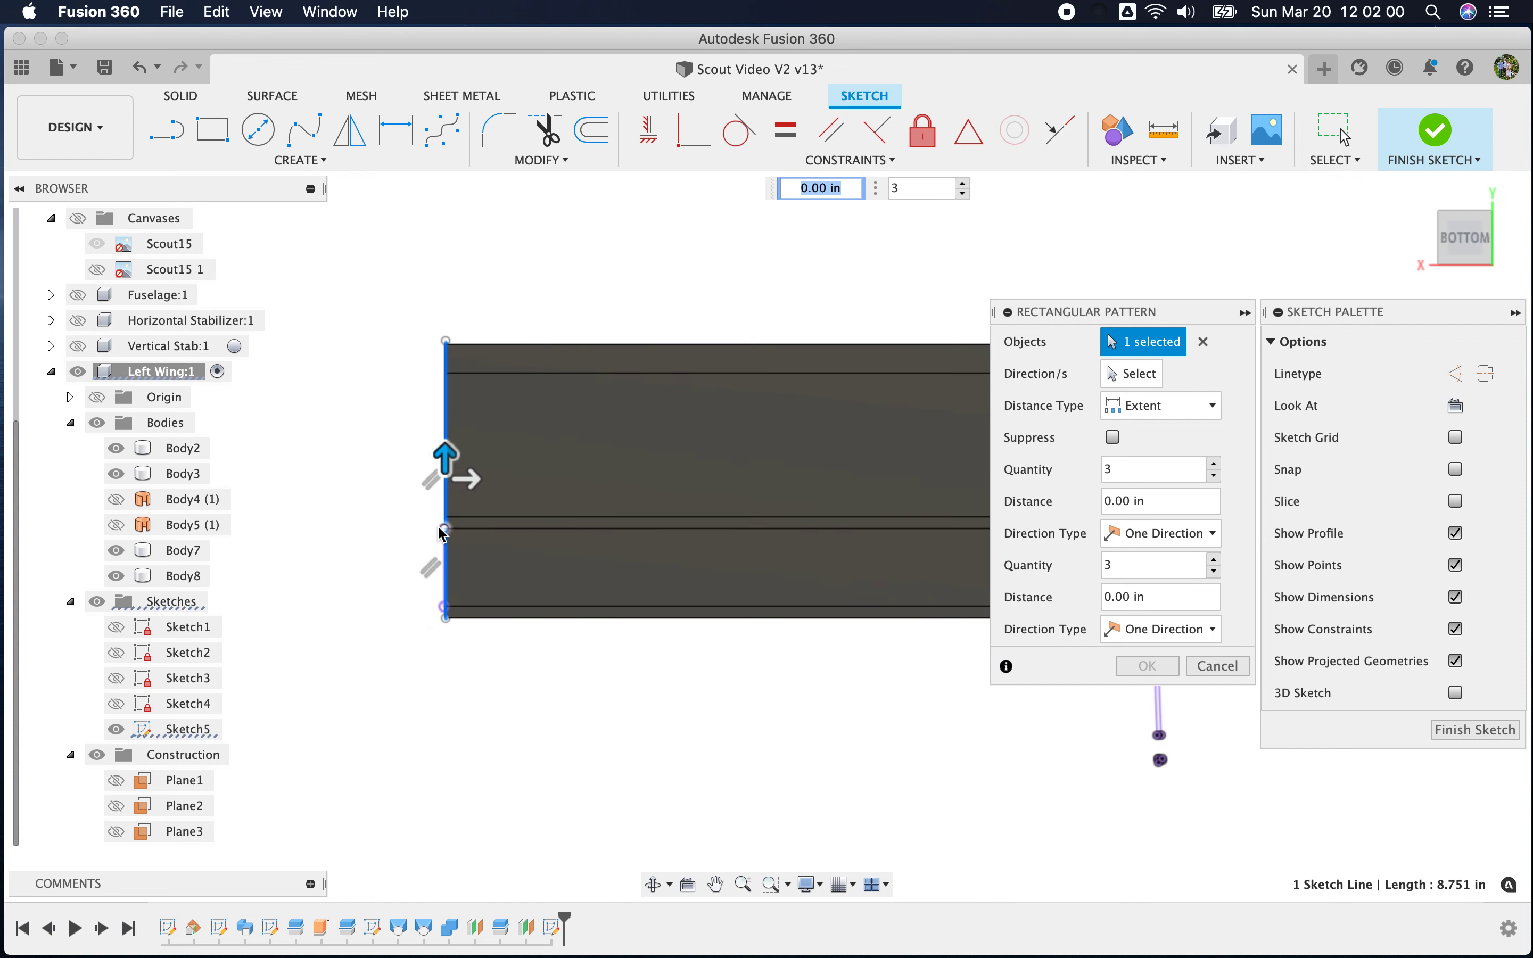
{"action": "left_click_drag", "start_coordinate": [469, 479], "coordinate": [882, 481]}
{"action": "scroll", "coordinate": [530, 656], "scroll_direction": "down", "scroll_amount": 3}
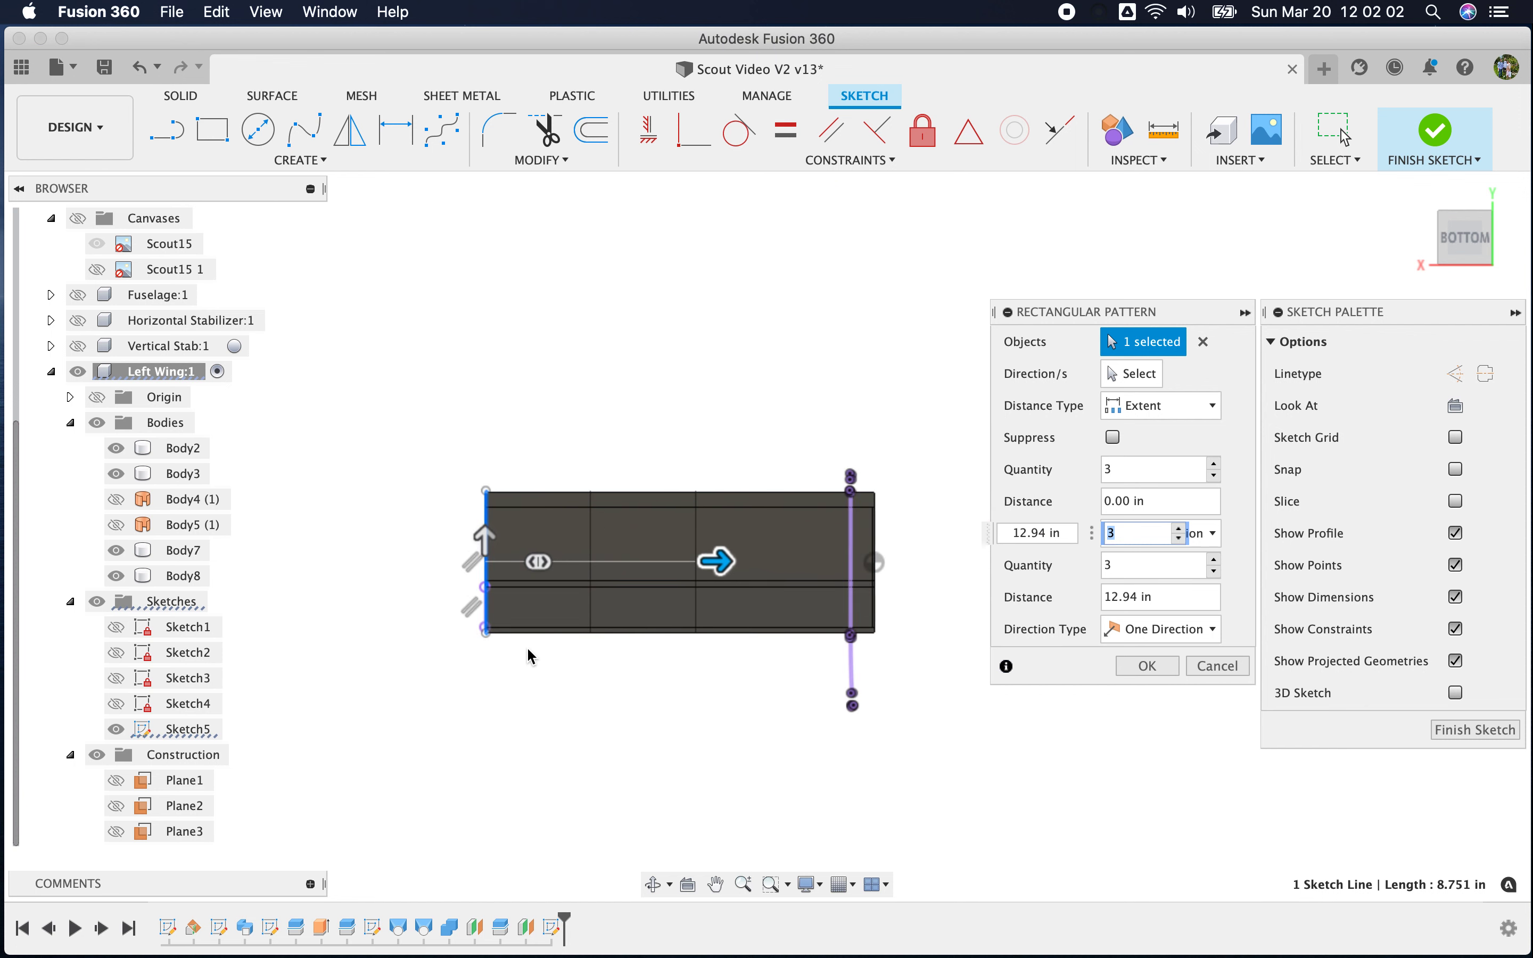
{"action": "left_click_drag", "start_coordinate": [717, 562], "coordinate": [810, 568]}
Set the spanwise pattern to 7 lines over a 19.5 in extent and create it
{"action": "left_click", "coordinate": [1109, 475]}
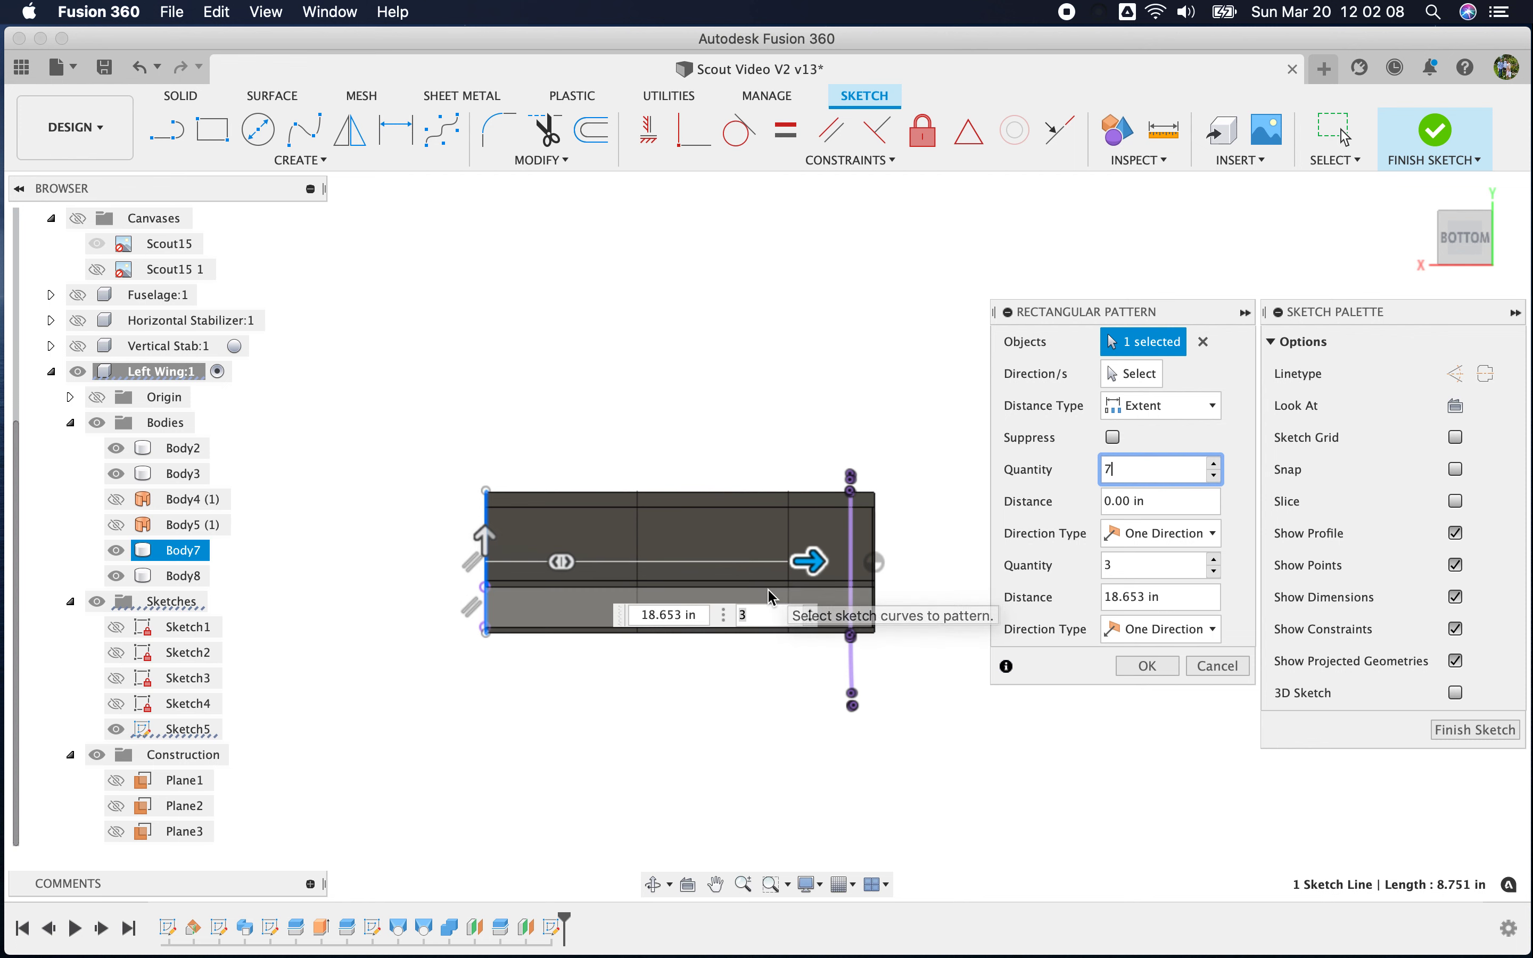
{"action": "left_click", "coordinate": [777, 616]}
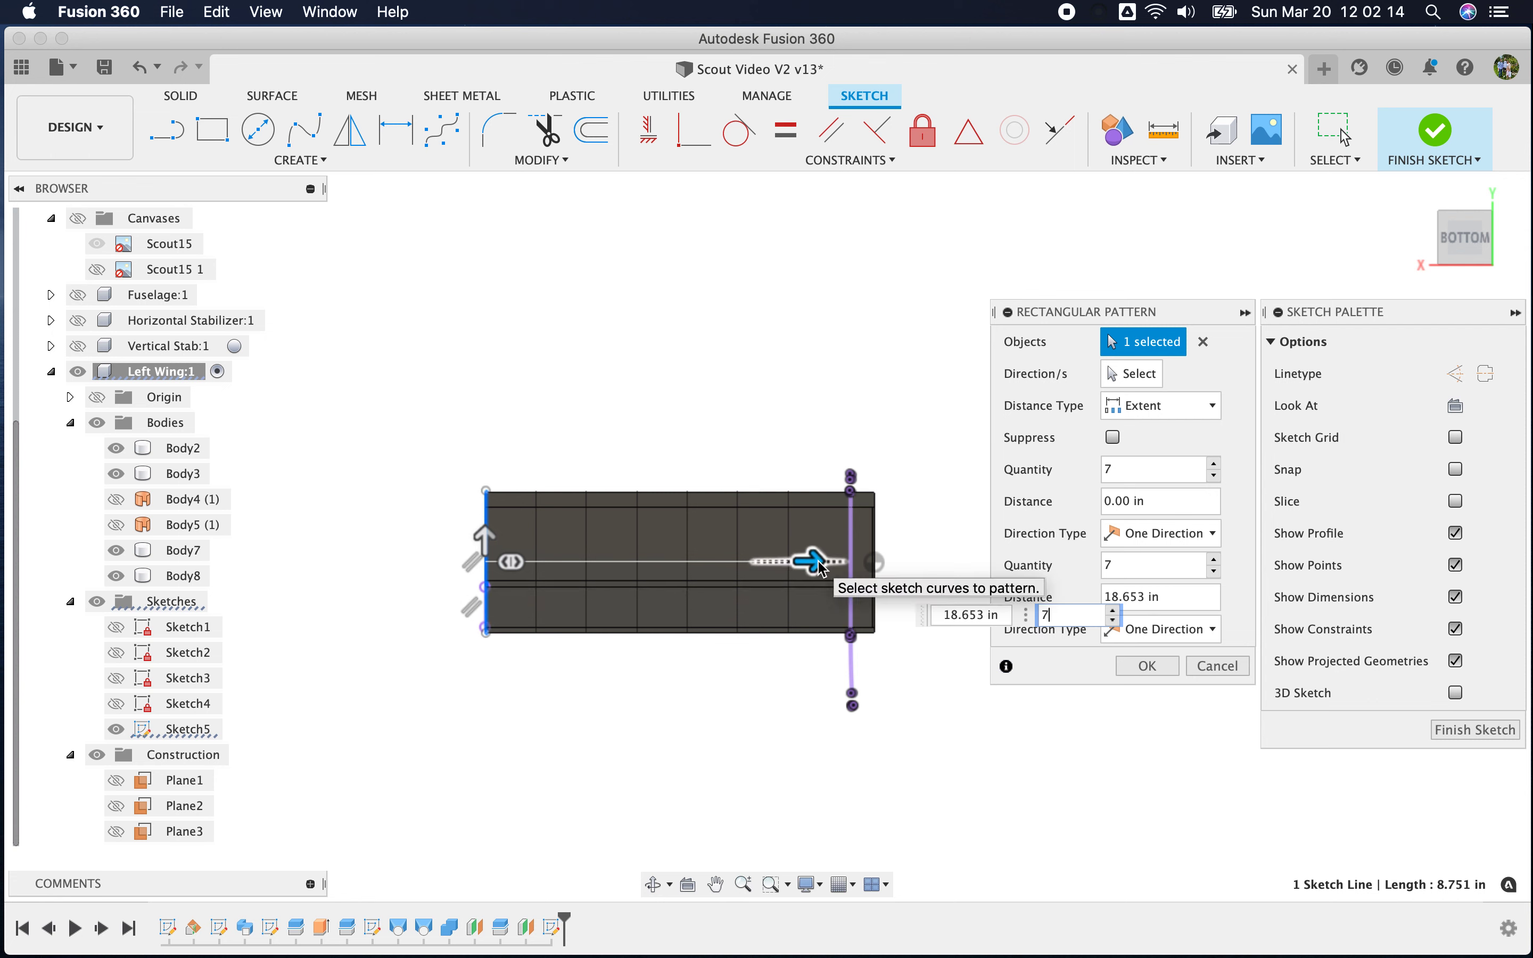
{"action": "scroll", "coordinate": [819, 567], "scroll_direction": "up", "scroll_amount": 3}
{"action": "left_click_drag", "start_coordinate": [792, 557], "coordinate": [823, 562]}
{"action": "key", "text": "Tab"}
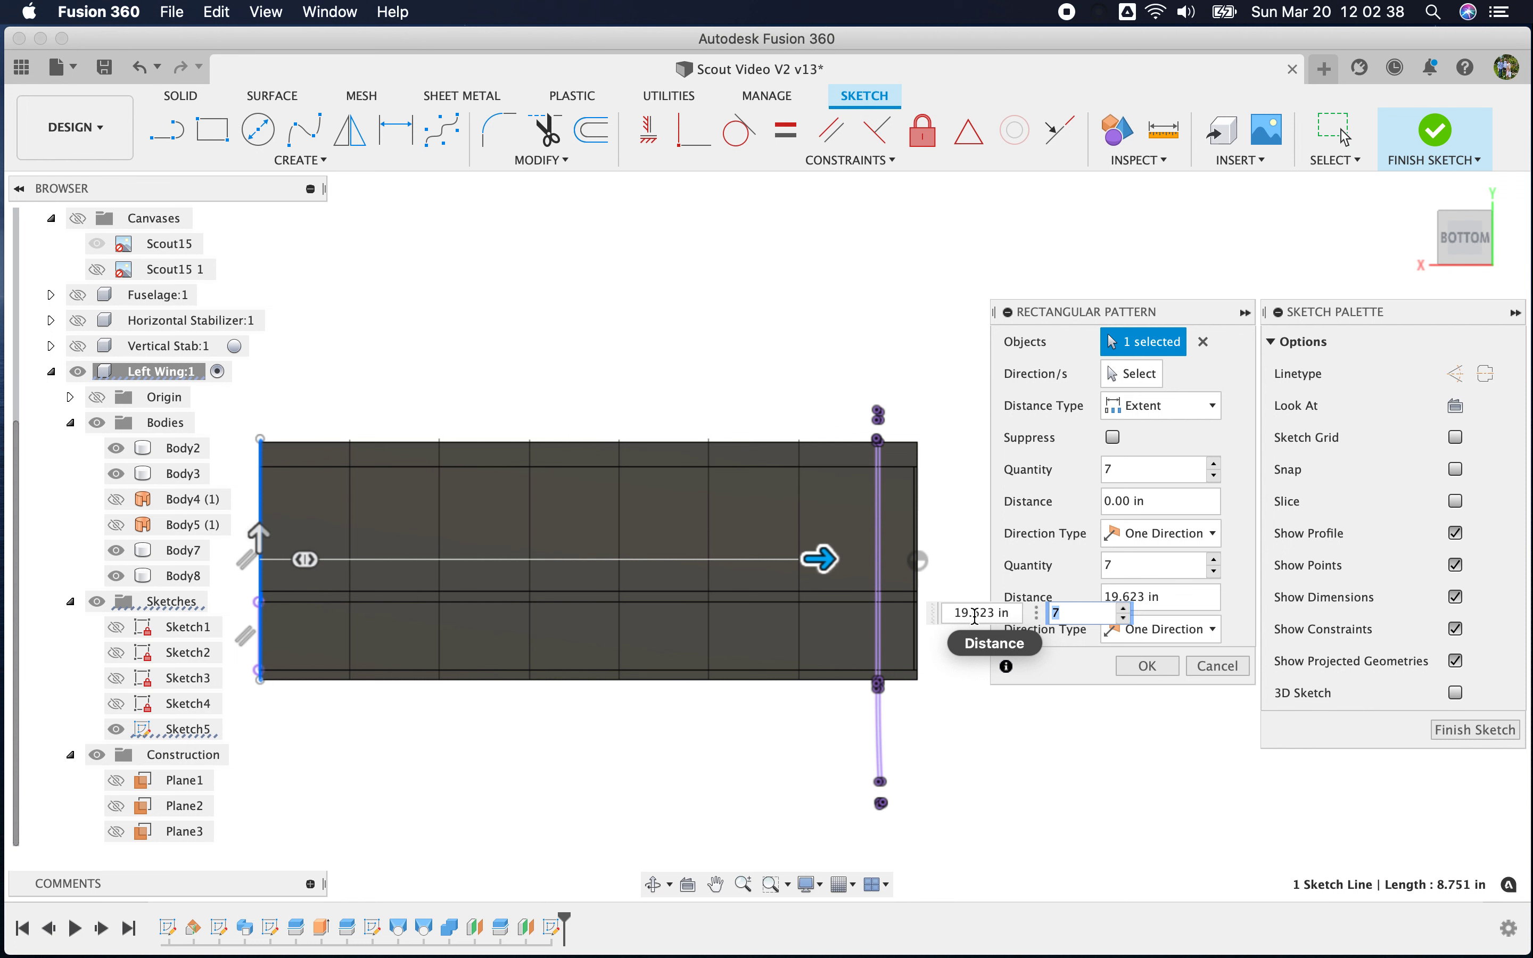
{"action": "left_click_drag", "start_coordinate": [974, 615], "coordinate": [1009, 614]}
{"action": "type", "text": "5"}
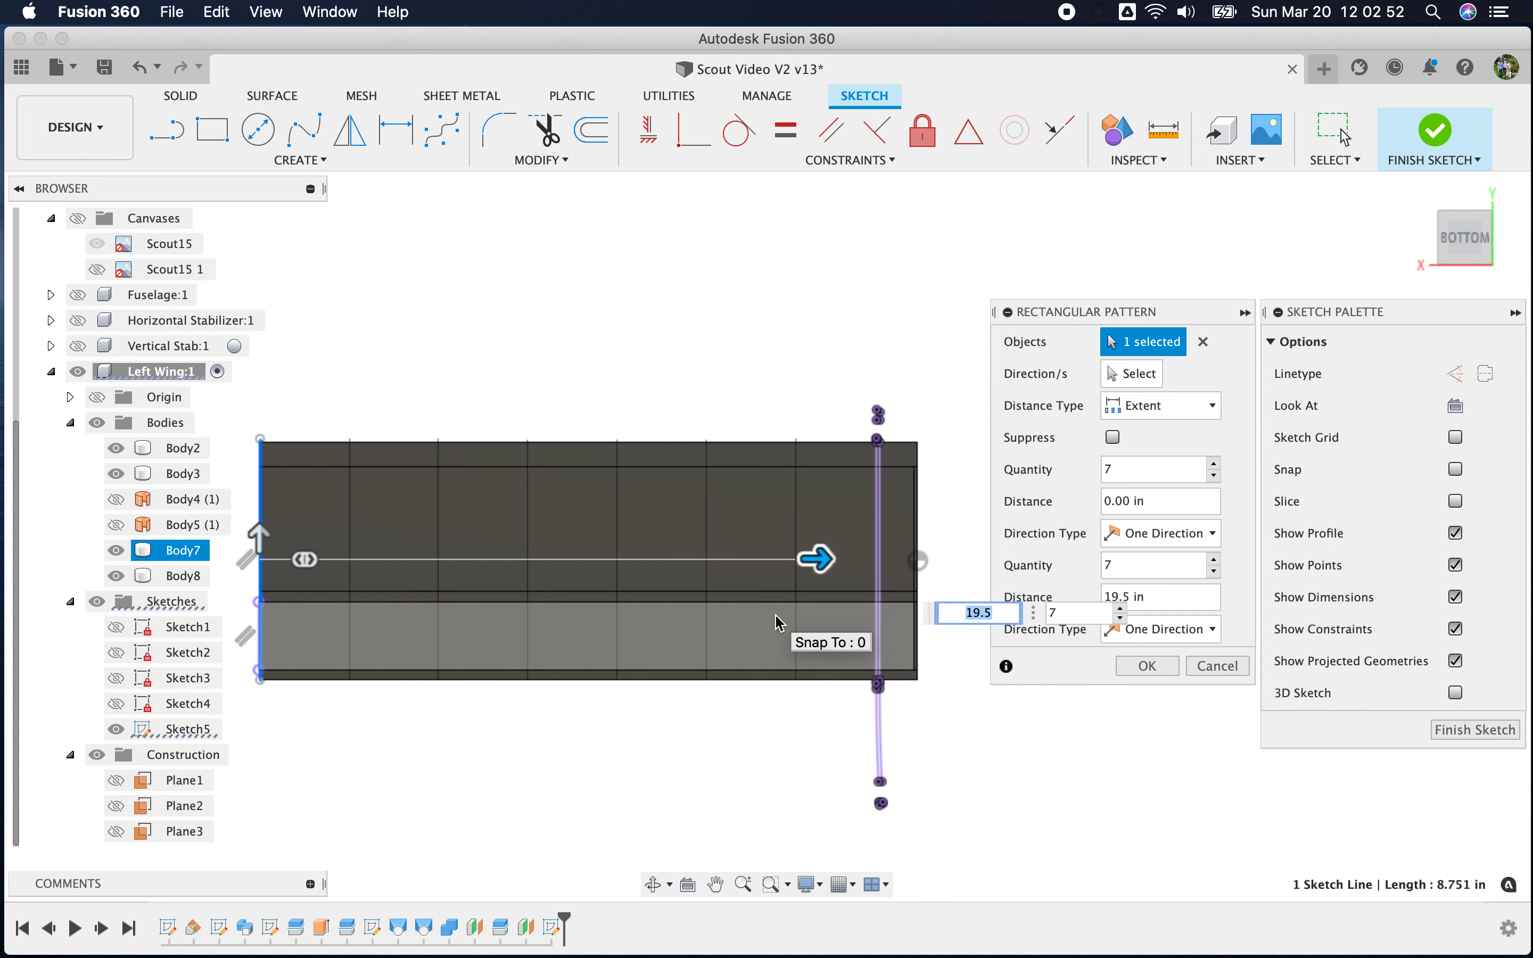
{"action": "left_click", "coordinate": [1163, 665]}
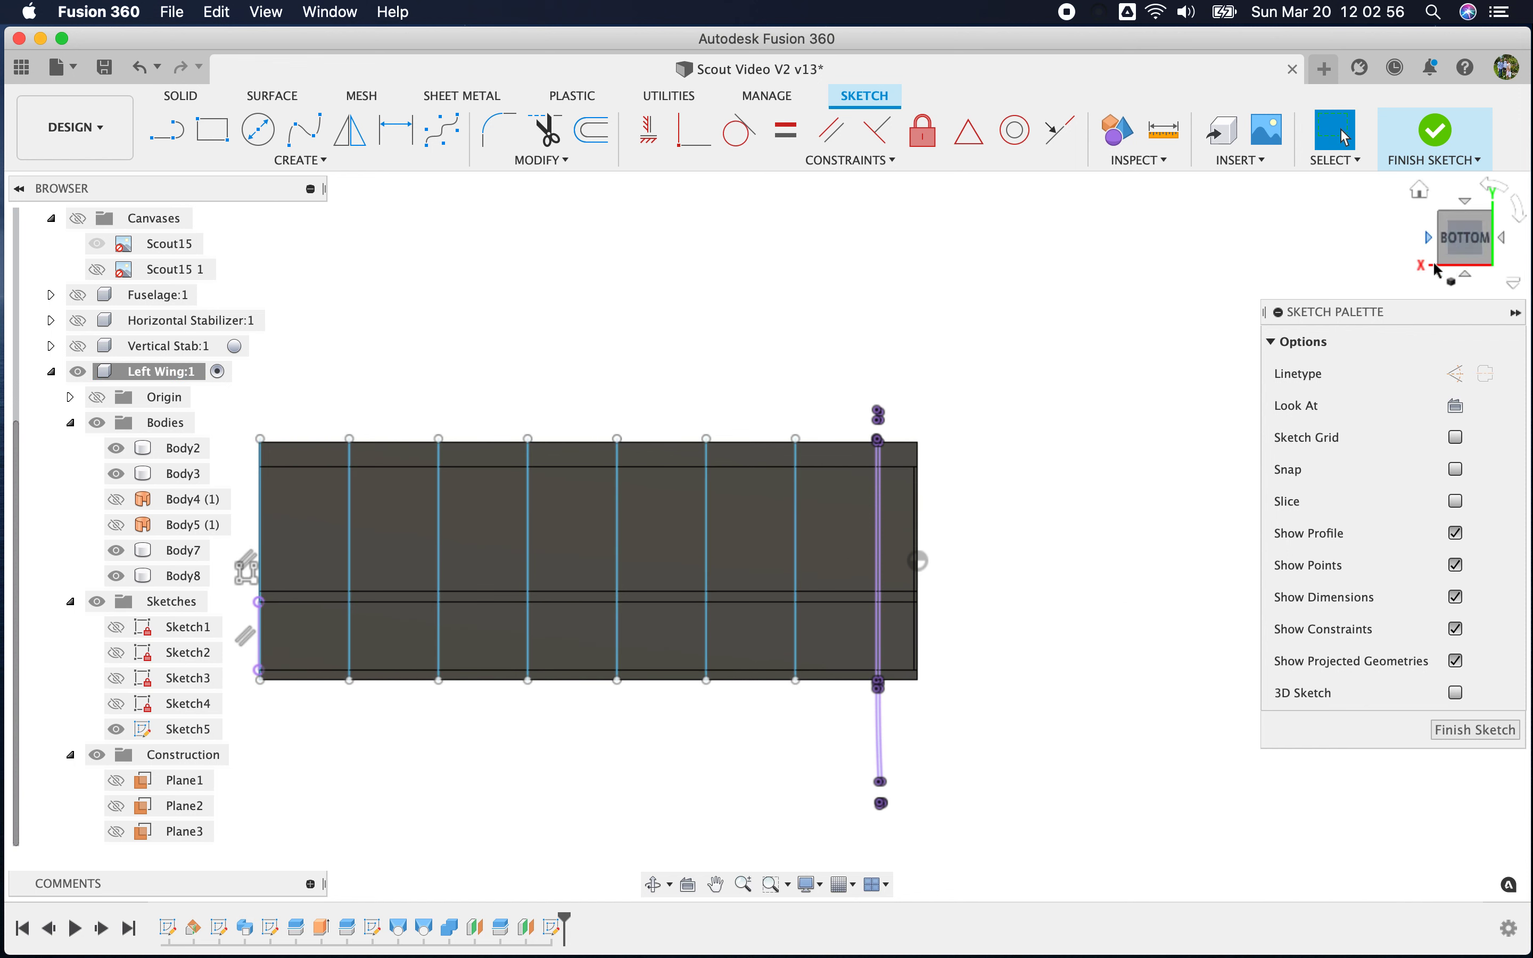
Finish the rib layout sketch and bring the wing's fuselage end into an isometric view from above
{"action": "left_click", "coordinate": [1466, 729]}
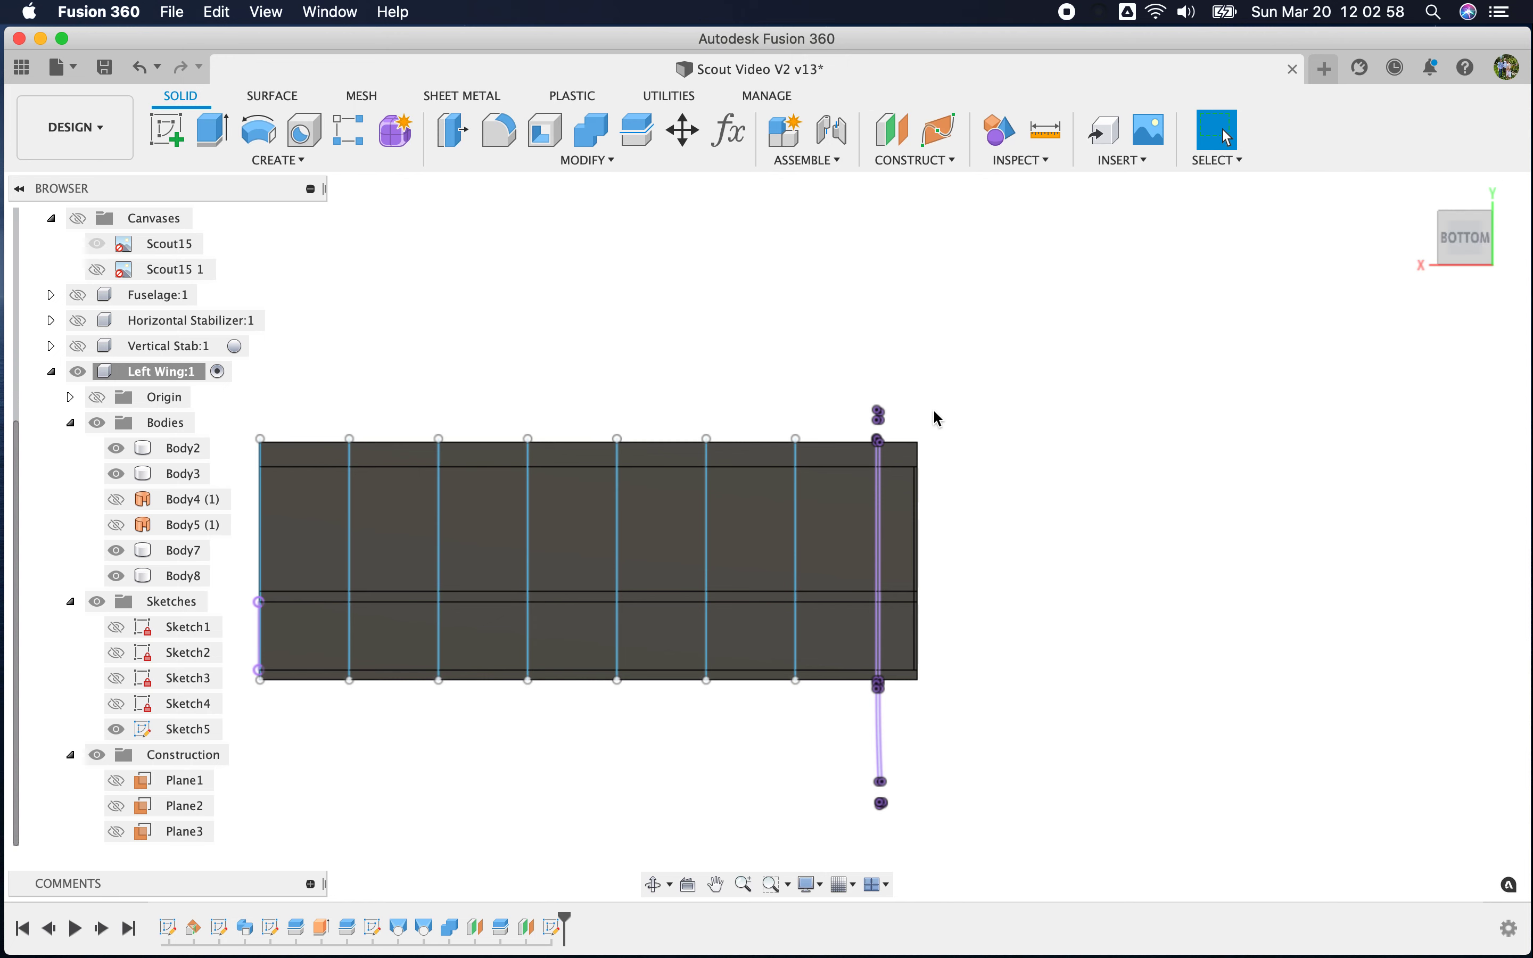
{"action": "left_click", "coordinate": [1415, 193]}
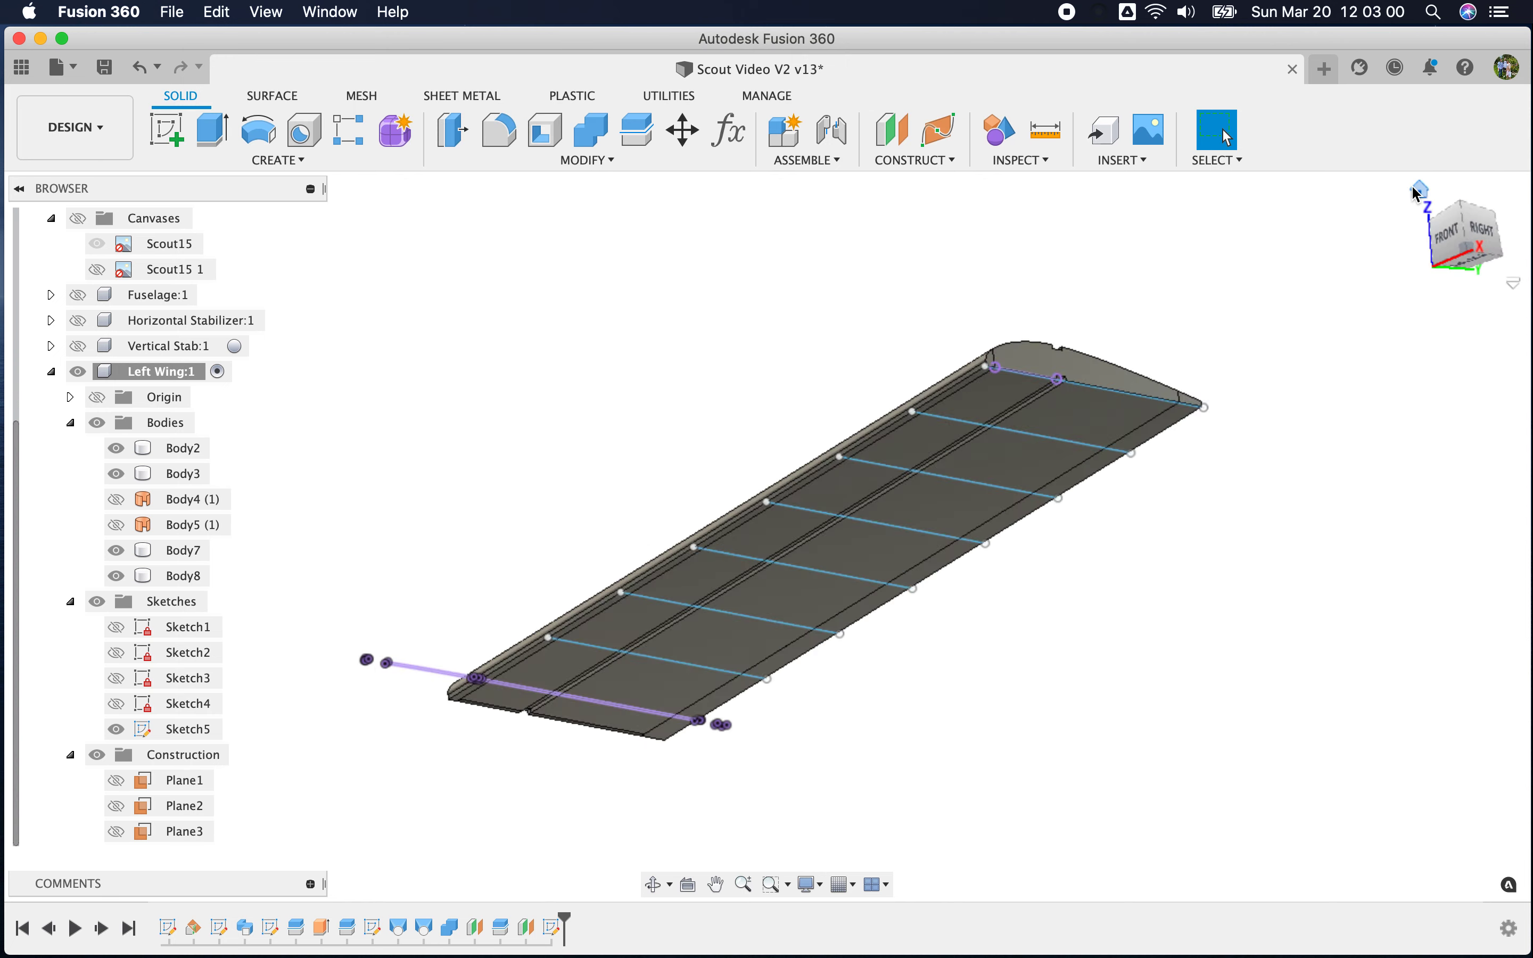
{"action": "scroll", "coordinate": [389, 470], "scroll_direction": "up", "scroll_amount": 5}
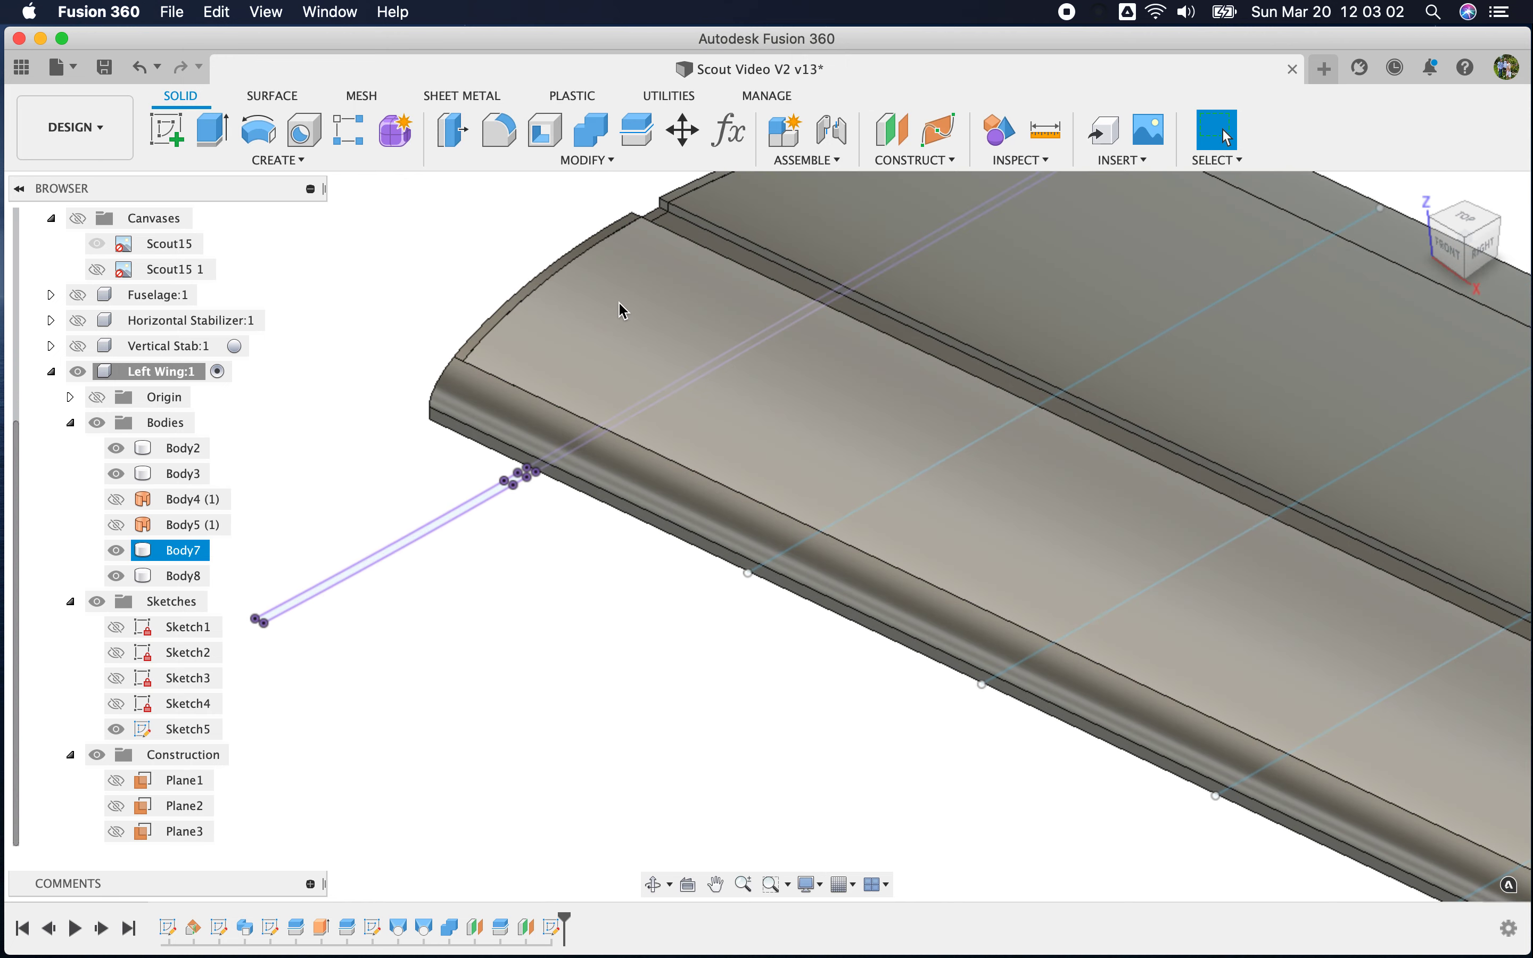
{"action": "left_click", "coordinate": [672, 311]}
{"action": "key", "text": "Escape"}
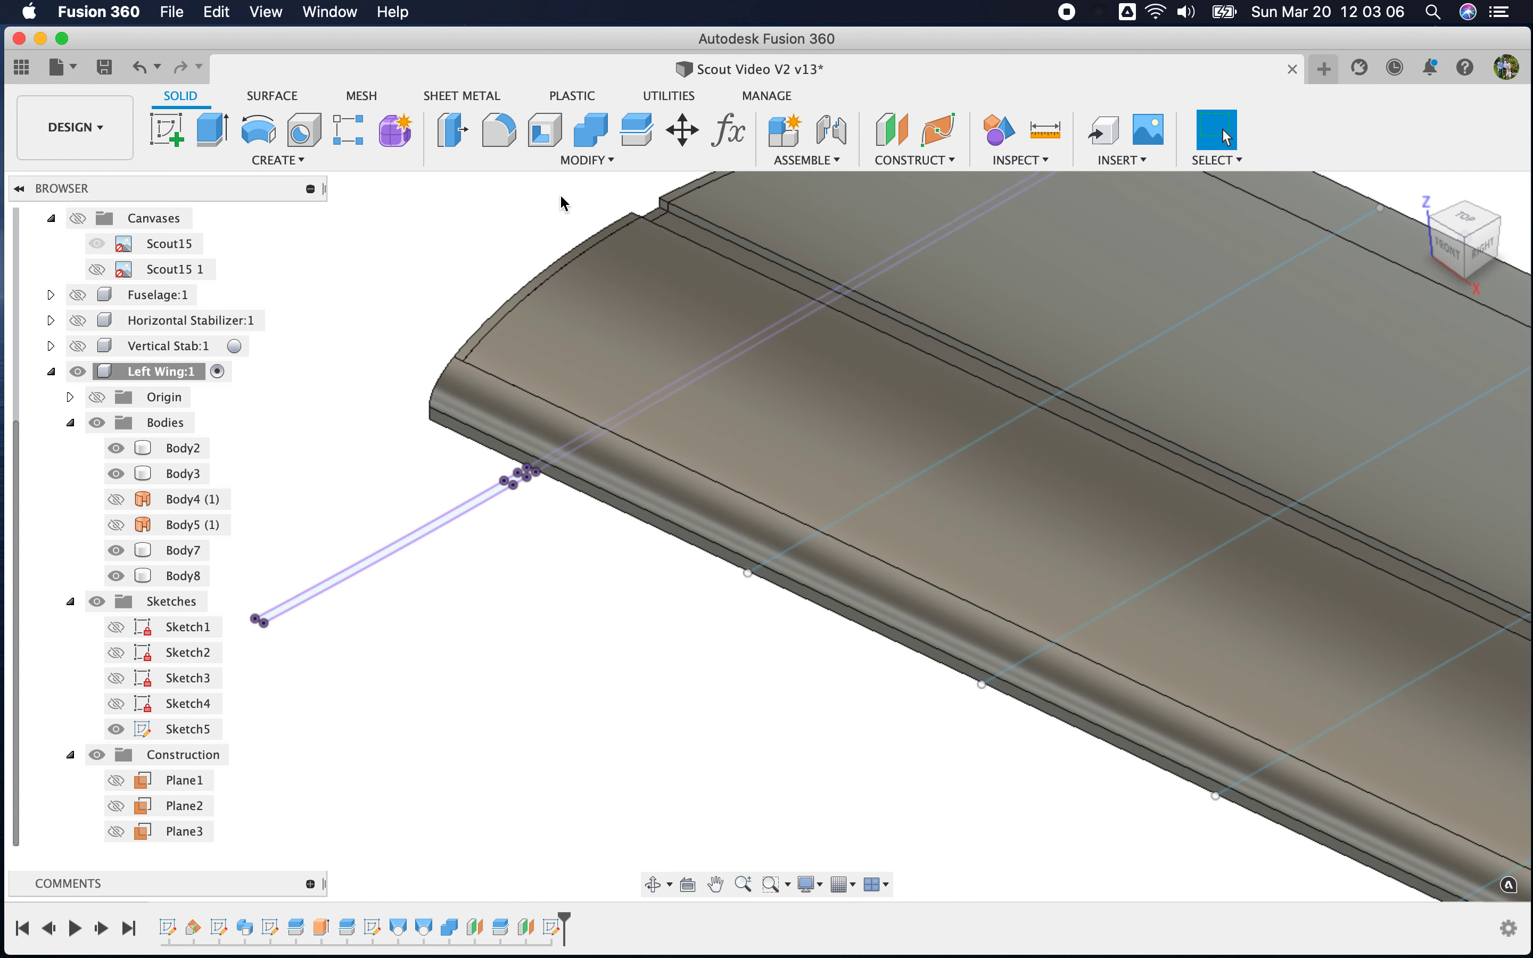
Try extruding the fuselage-side profile upward through the wing by about 1.337 in as an Intersect operation
{"action": "left_click", "coordinate": [212, 131]}
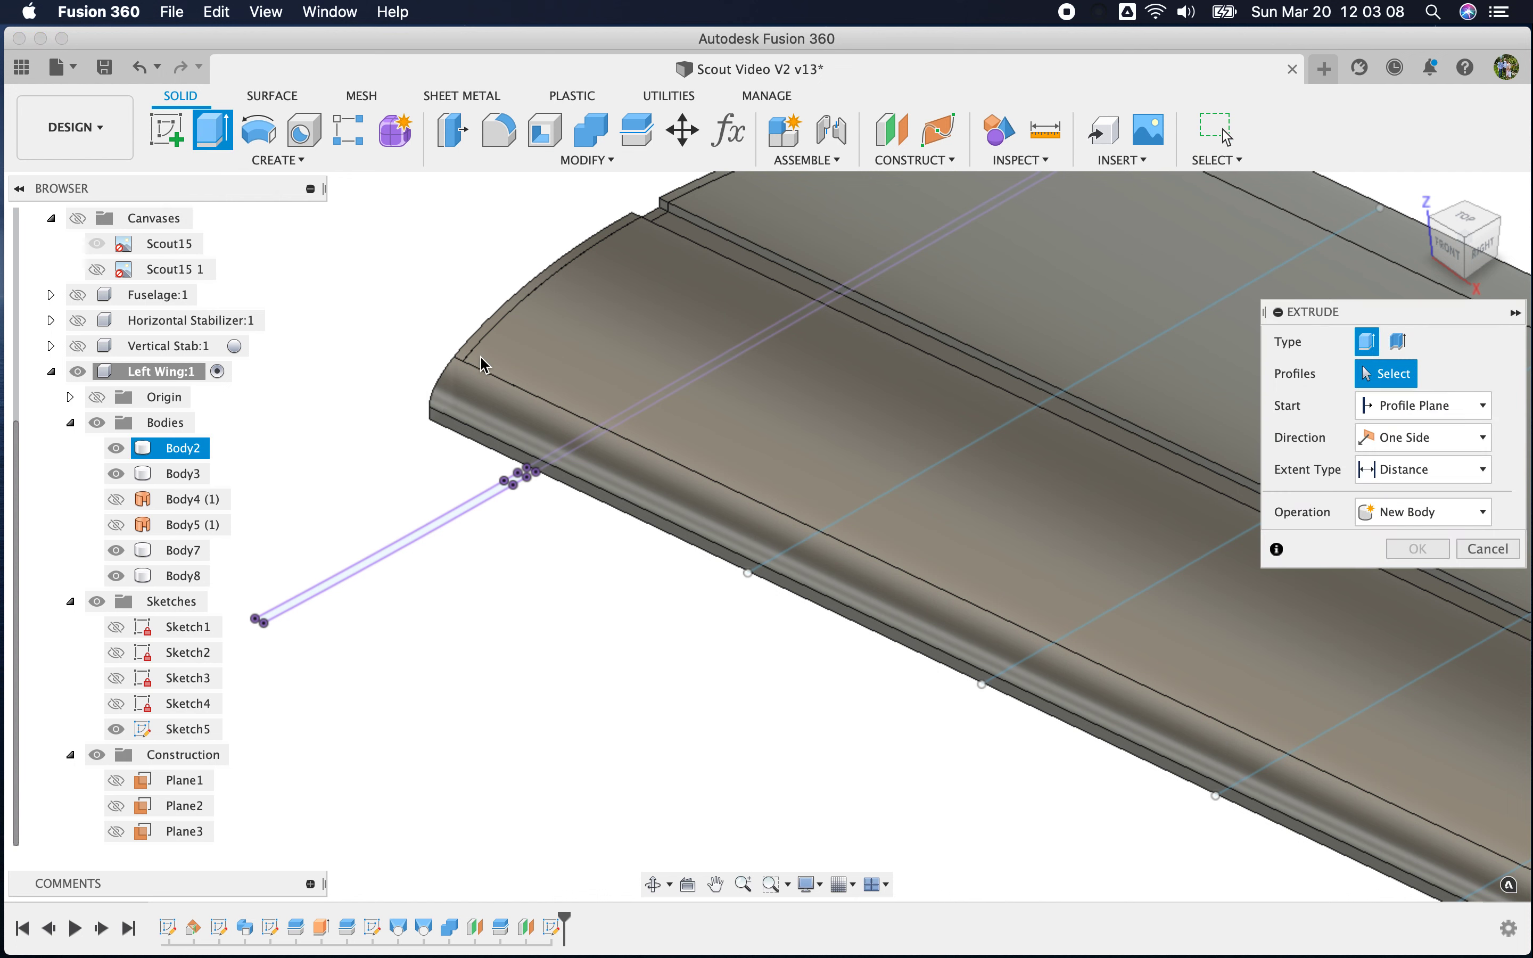
{"action": "scroll", "coordinate": [484, 366], "scroll_direction": "up", "scroll_amount": 5}
{"action": "left_click", "coordinate": [766, 446]}
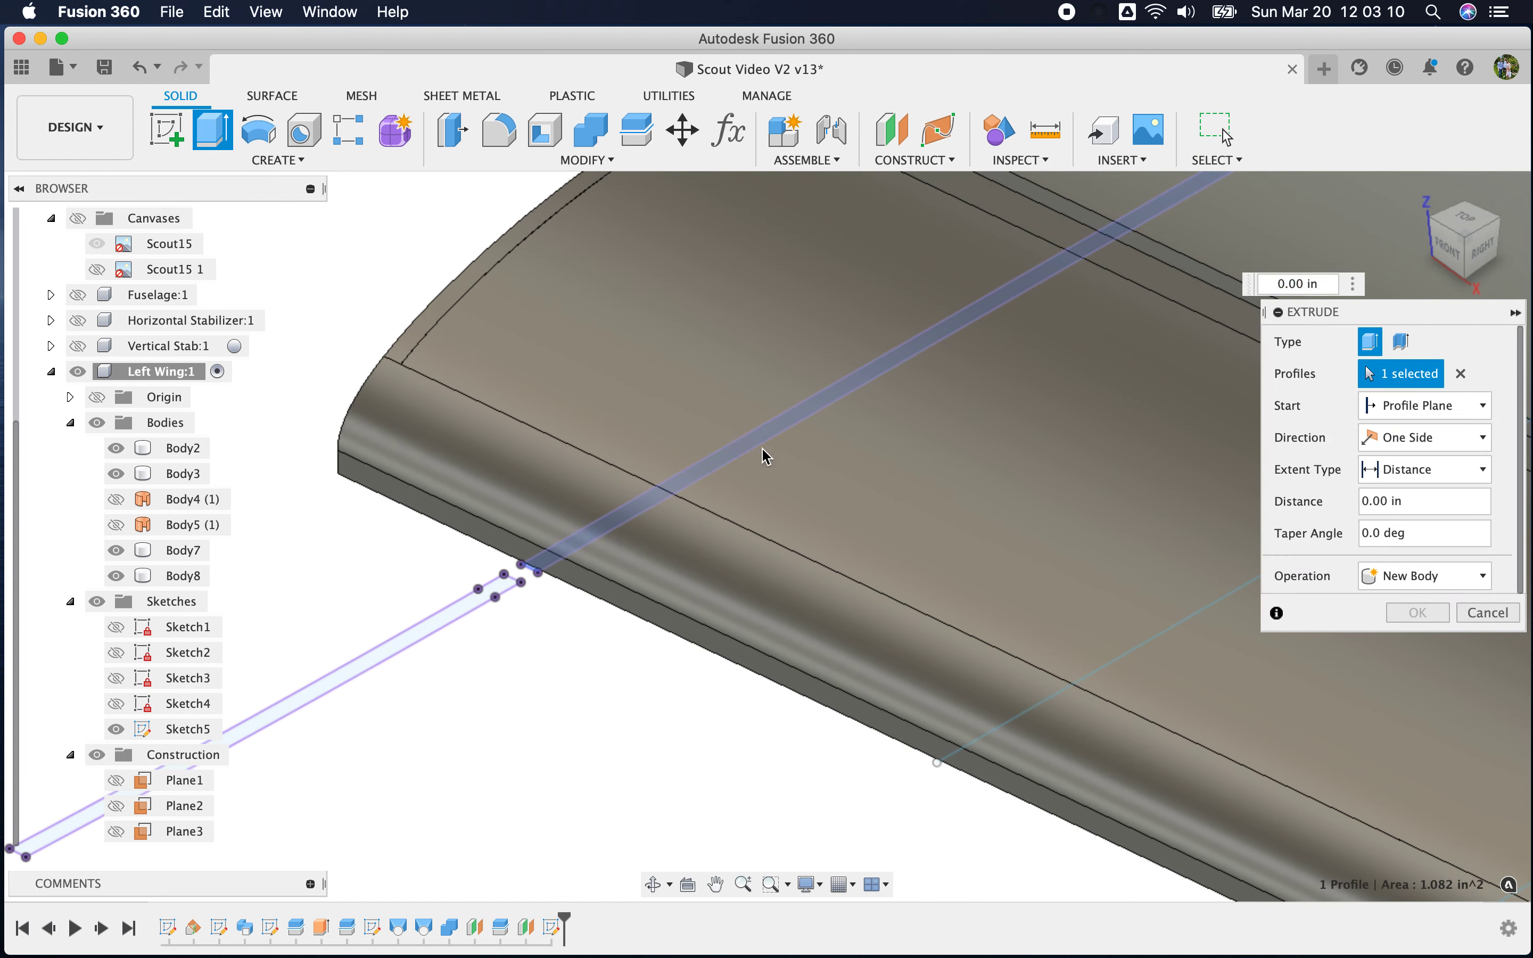
{"action": "scroll", "coordinate": [561, 751], "scroll_direction": "down", "scroll_amount": 5}
{"action": "left_click_drag", "start_coordinate": [753, 558], "coordinate": [765, 493]}
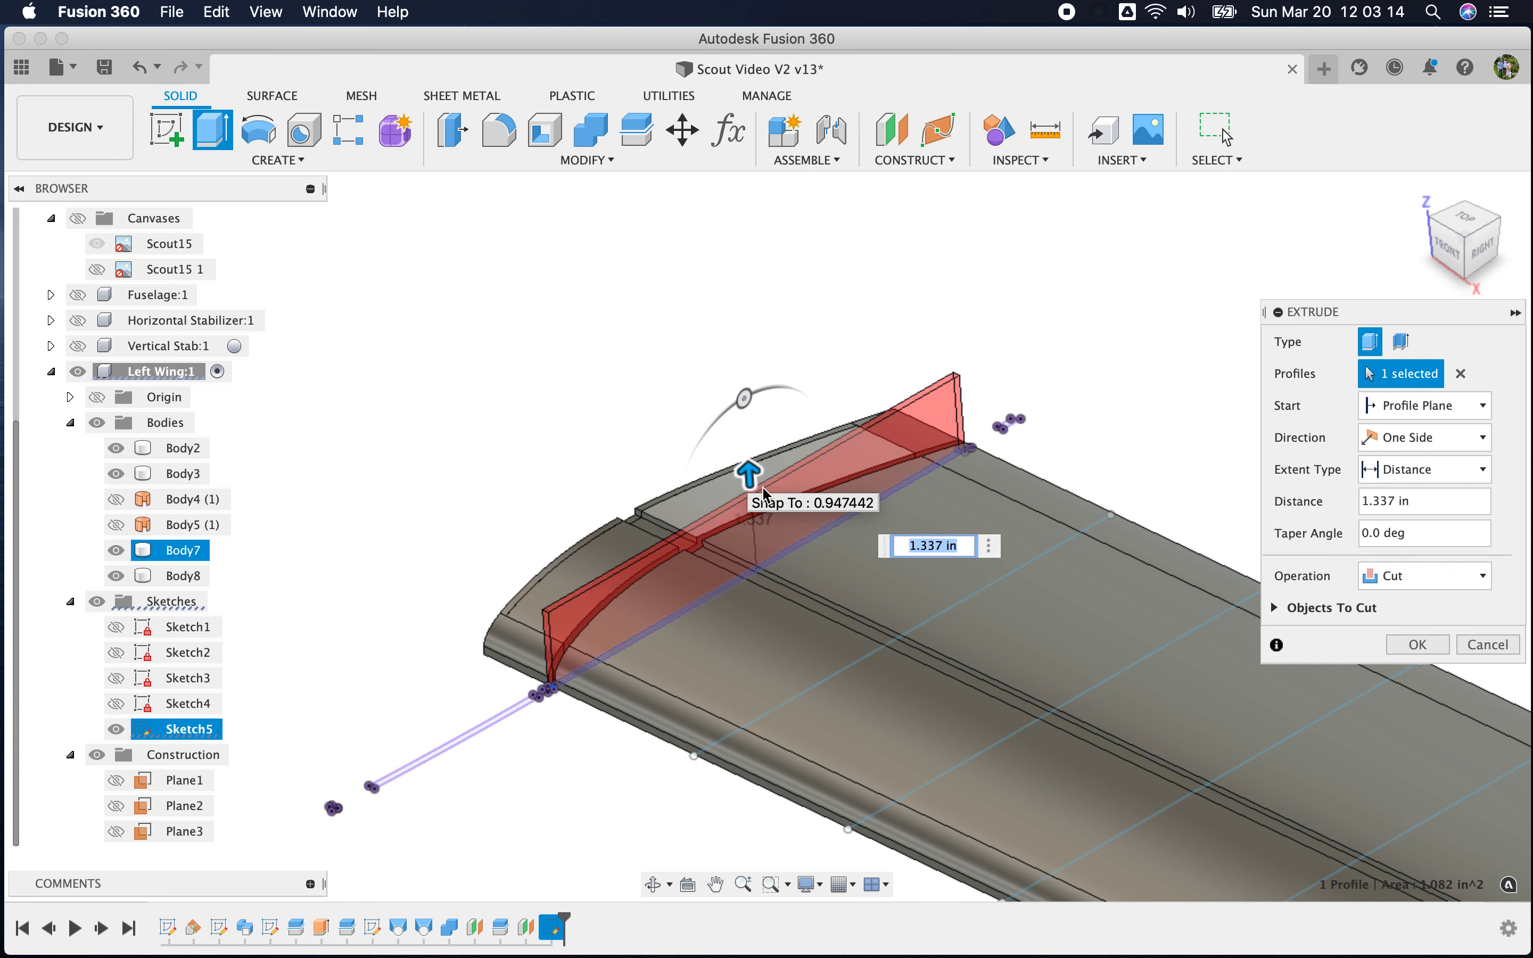
{"action": "left_click", "coordinate": [1456, 576]}
{"action": "left_click", "coordinate": [1394, 649]}
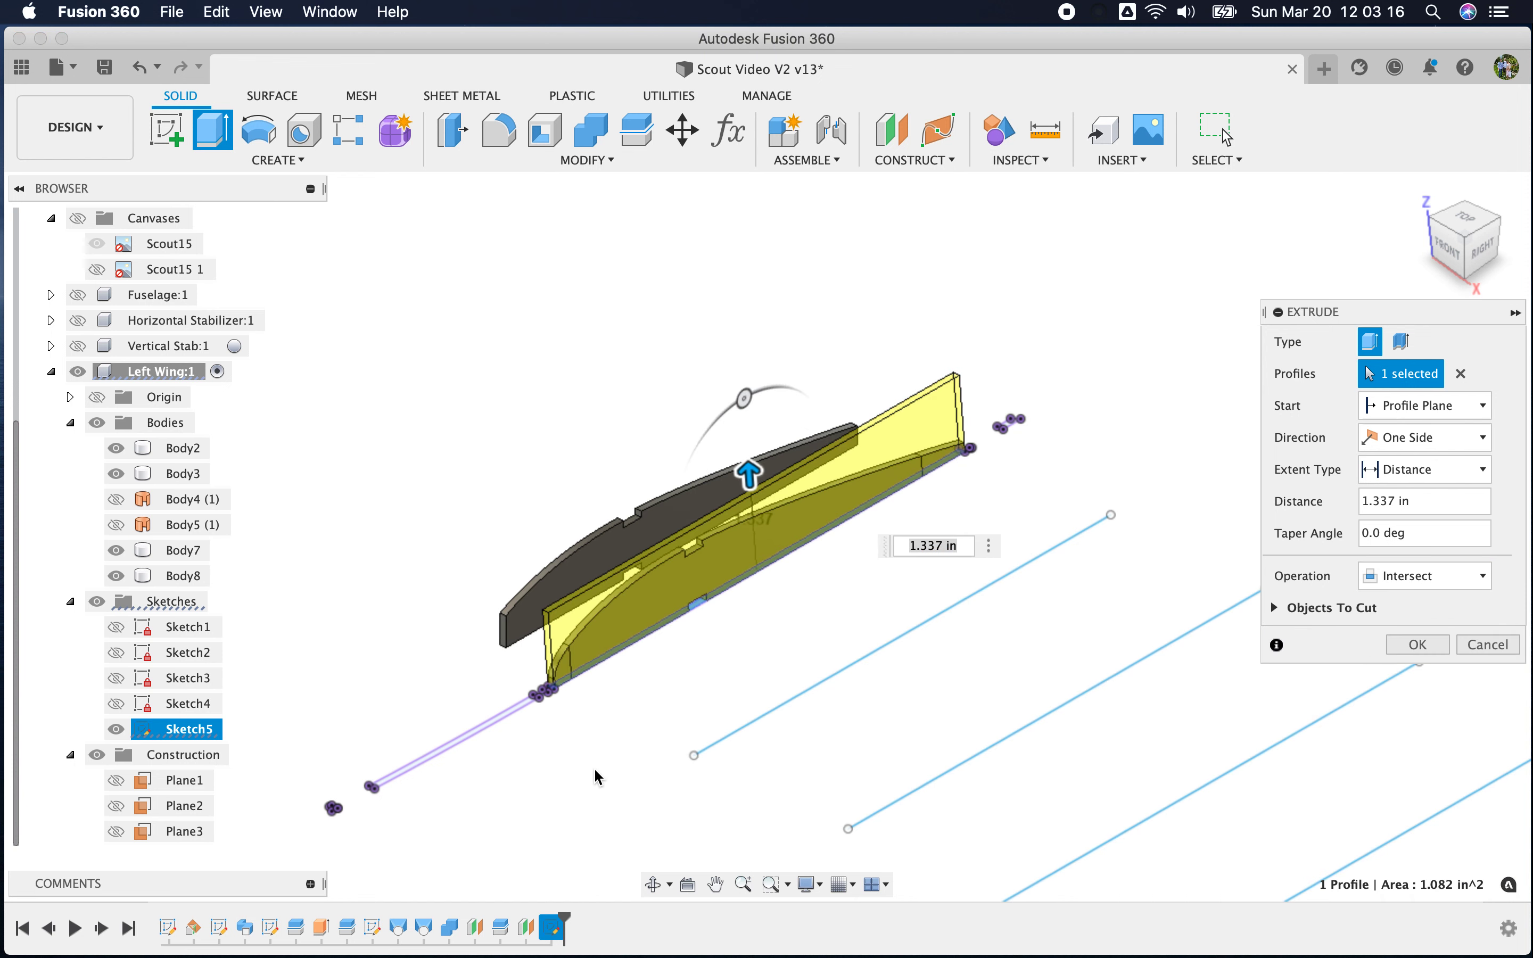
Make the Intersect extrusion two-sided, with about 0.391 in on the second side, and create it
{"action": "middle_click_drag", "start_coordinate": [612, 777], "coordinate": [618, 743]}
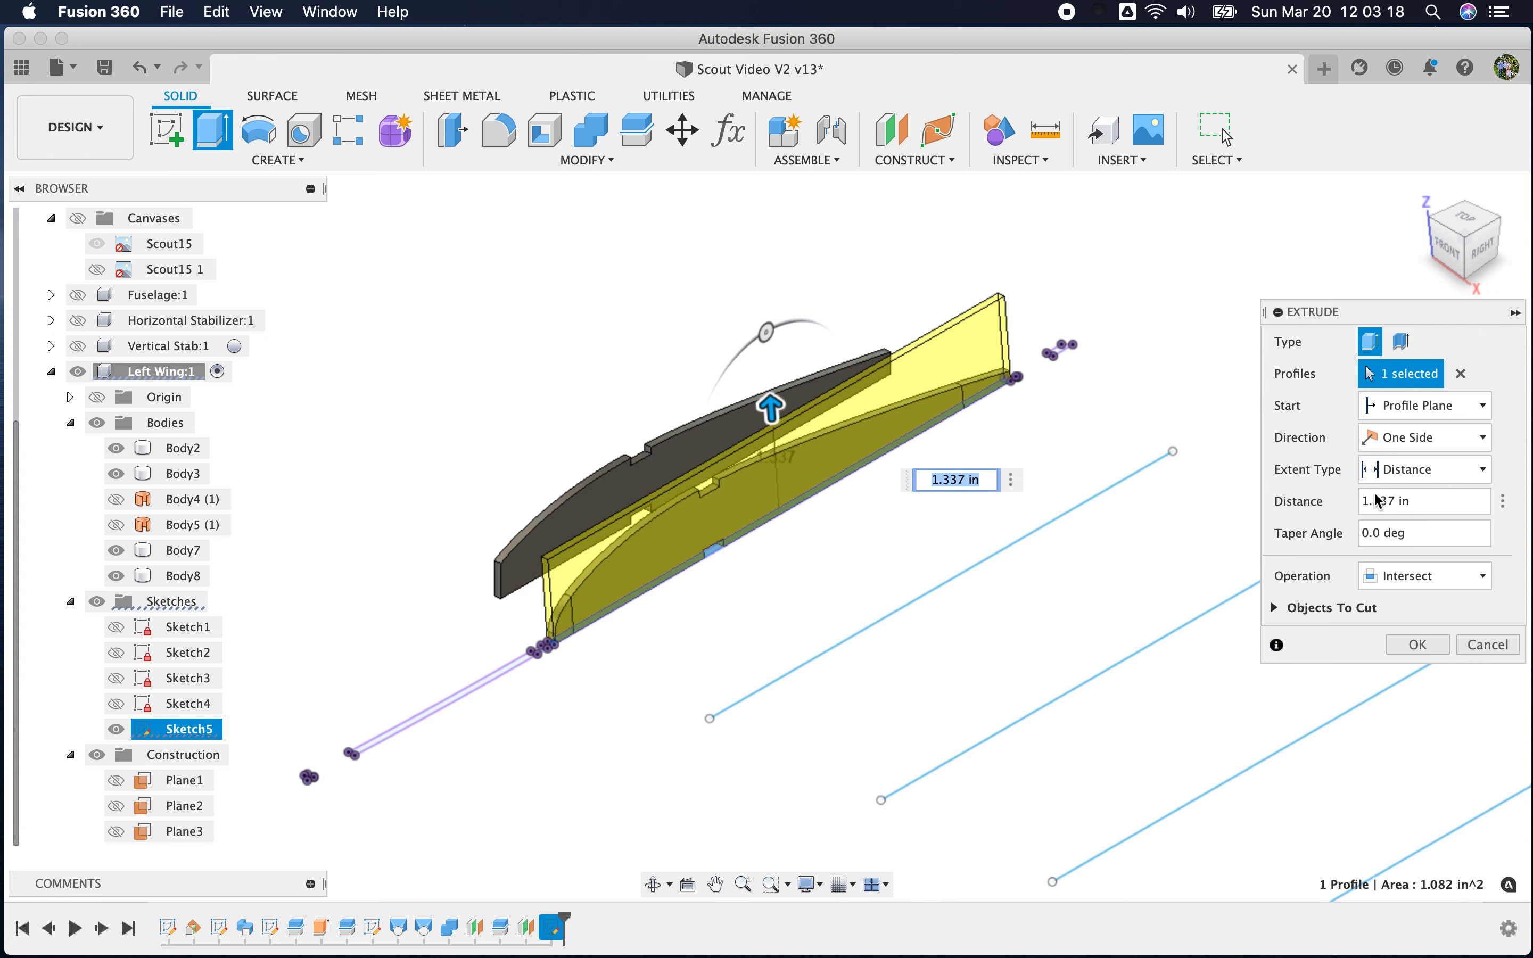
{"action": "left_click", "coordinate": [1457, 437]}
{"action": "left_click", "coordinate": [1412, 475]}
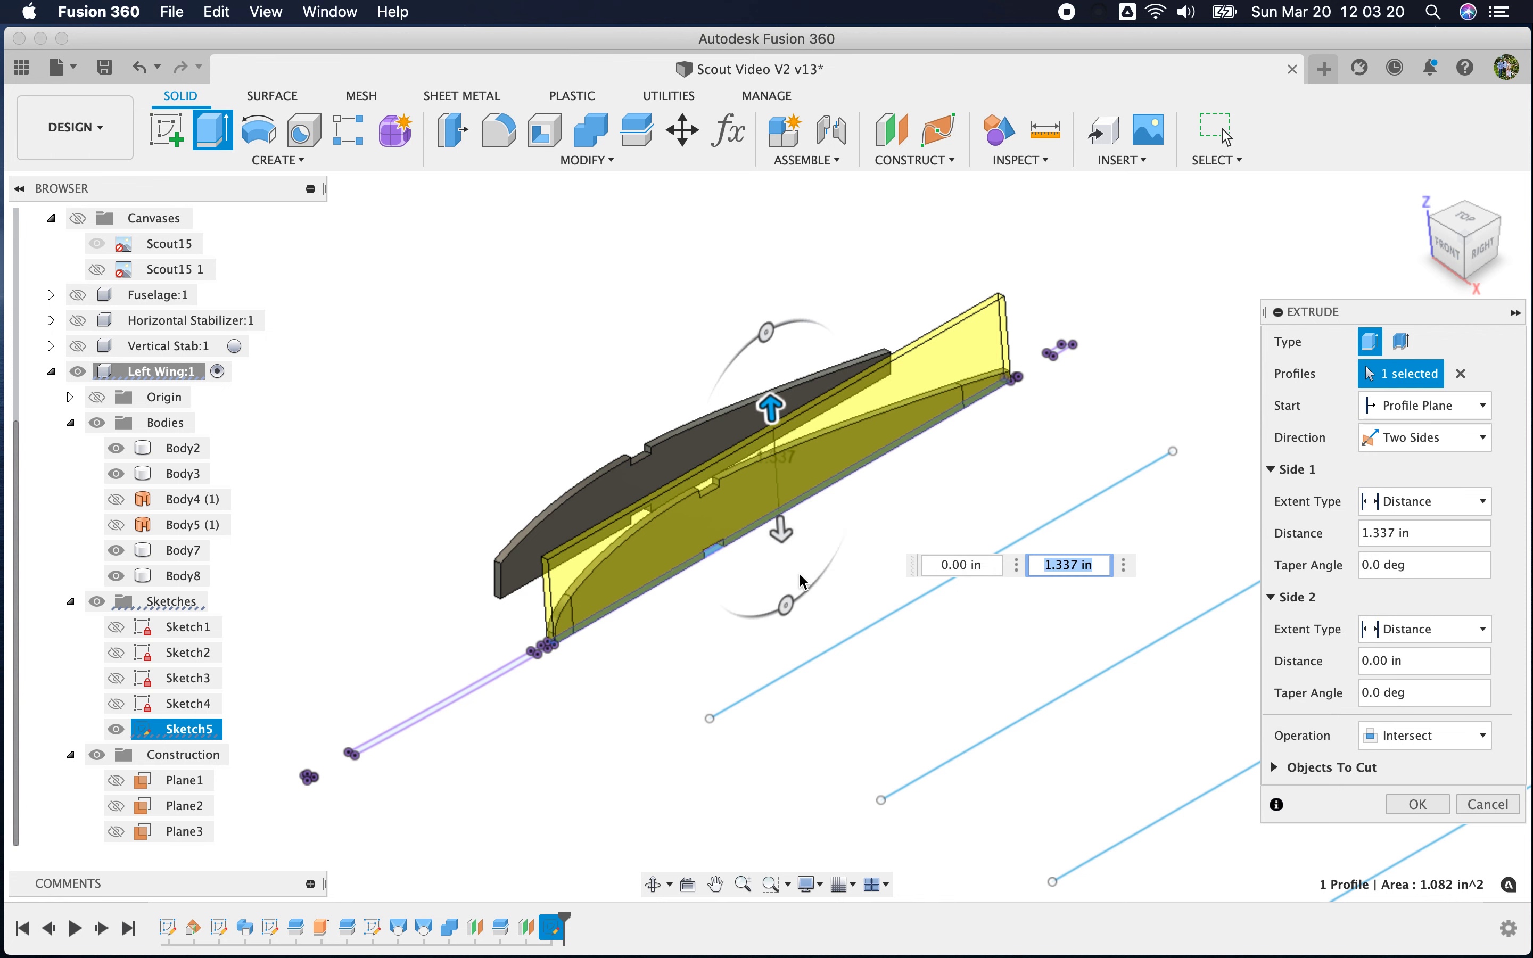
{"action": "left_click_drag", "start_coordinate": [781, 538], "coordinate": [783, 556]}
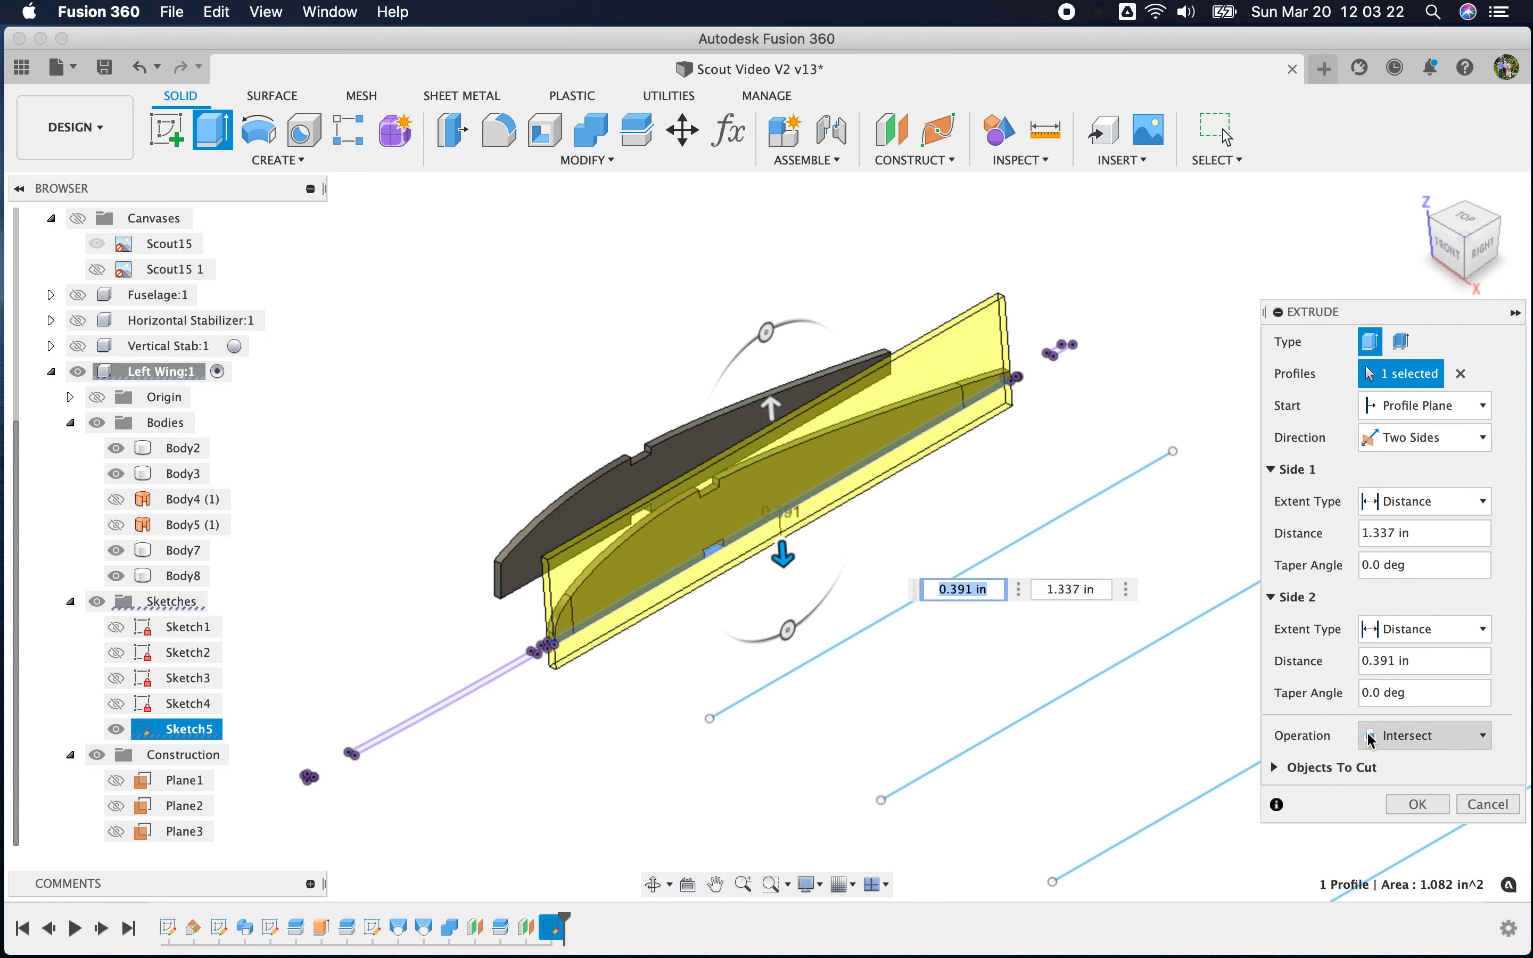
{"action": "left_click", "coordinate": [1415, 805]}
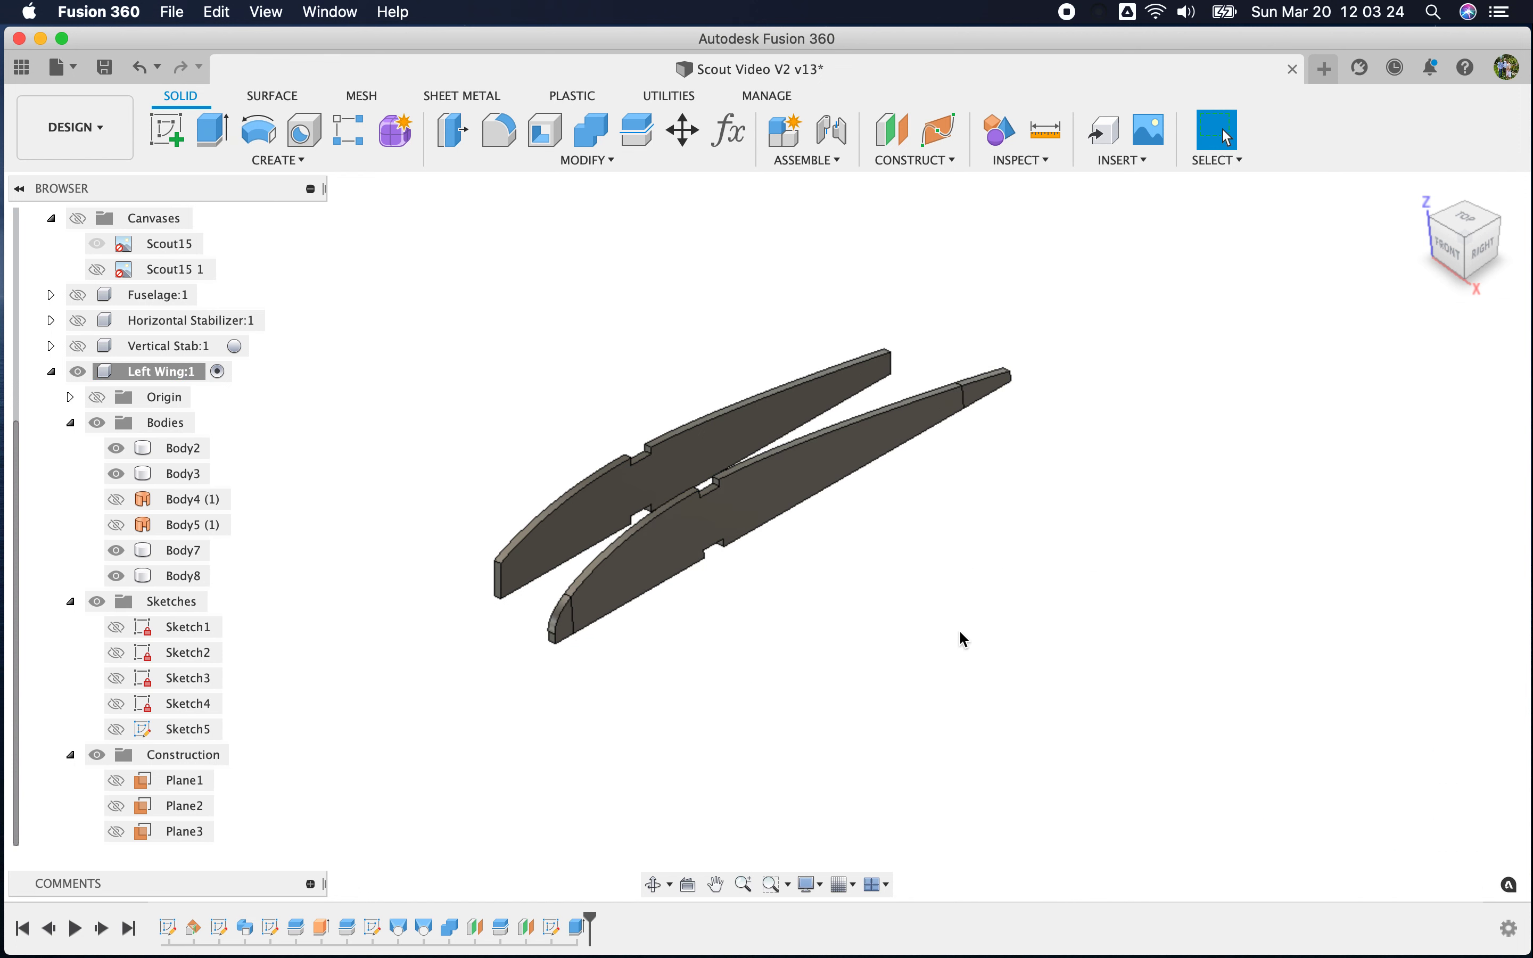
Undo the two-sided Intersect extrusion of the fuselage-side rib
{"action": "left_click", "coordinate": [578, 638]}
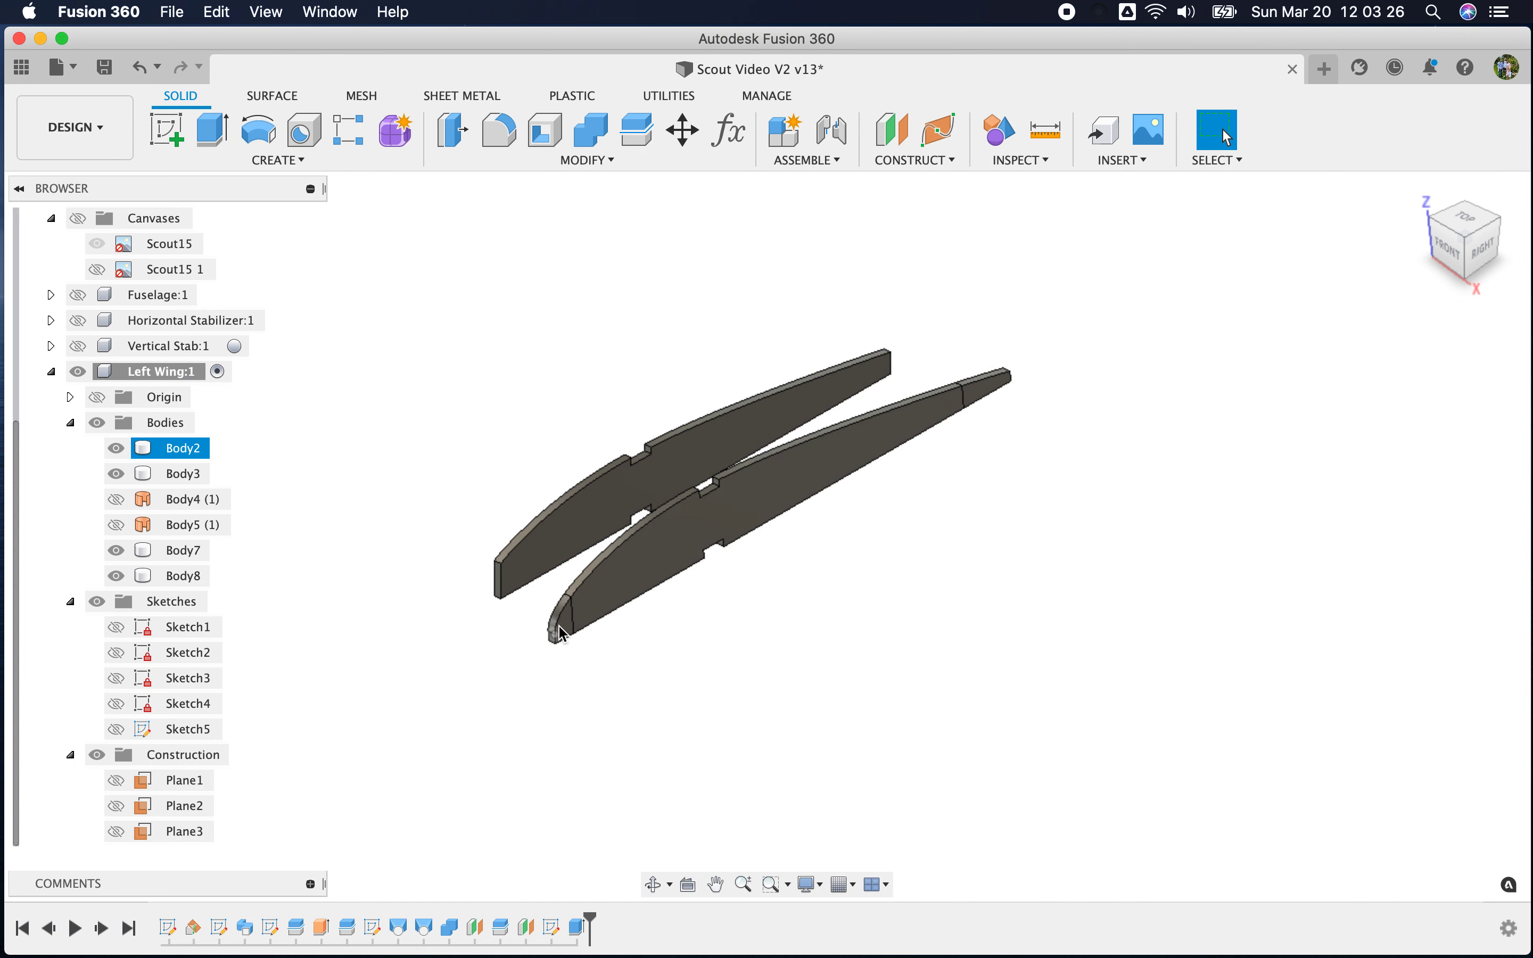
{"action": "left_click", "coordinate": [646, 662]}
{"action": "key", "text": "super+z"}
{"action": "left_click", "coordinate": [643, 652]}
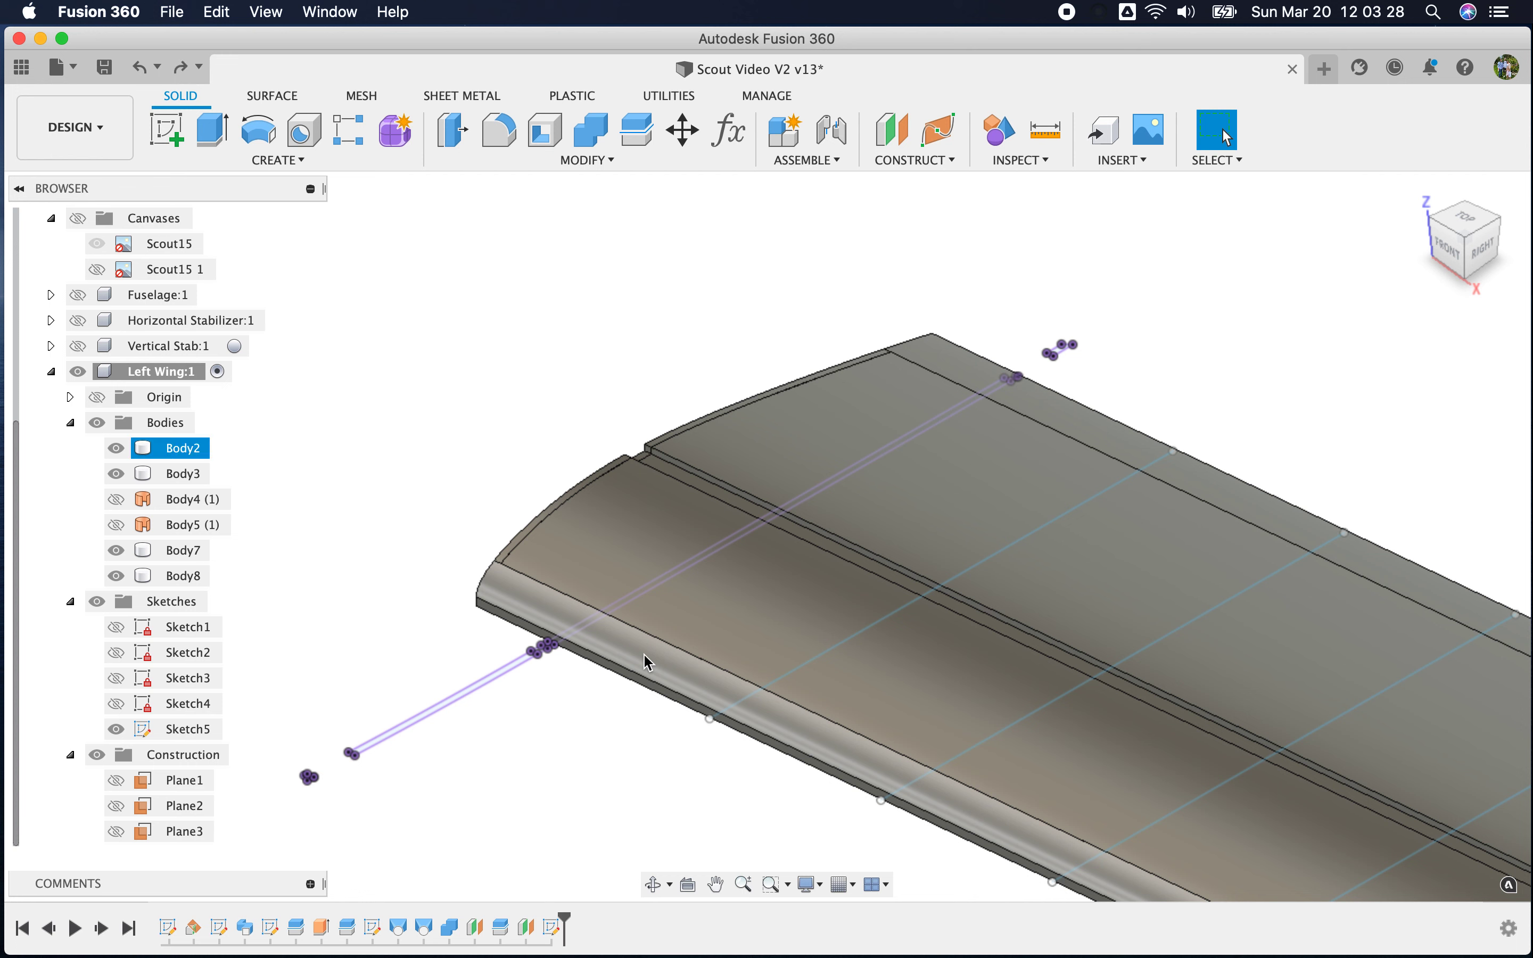
{"action": "left_click", "coordinate": [488, 458]}
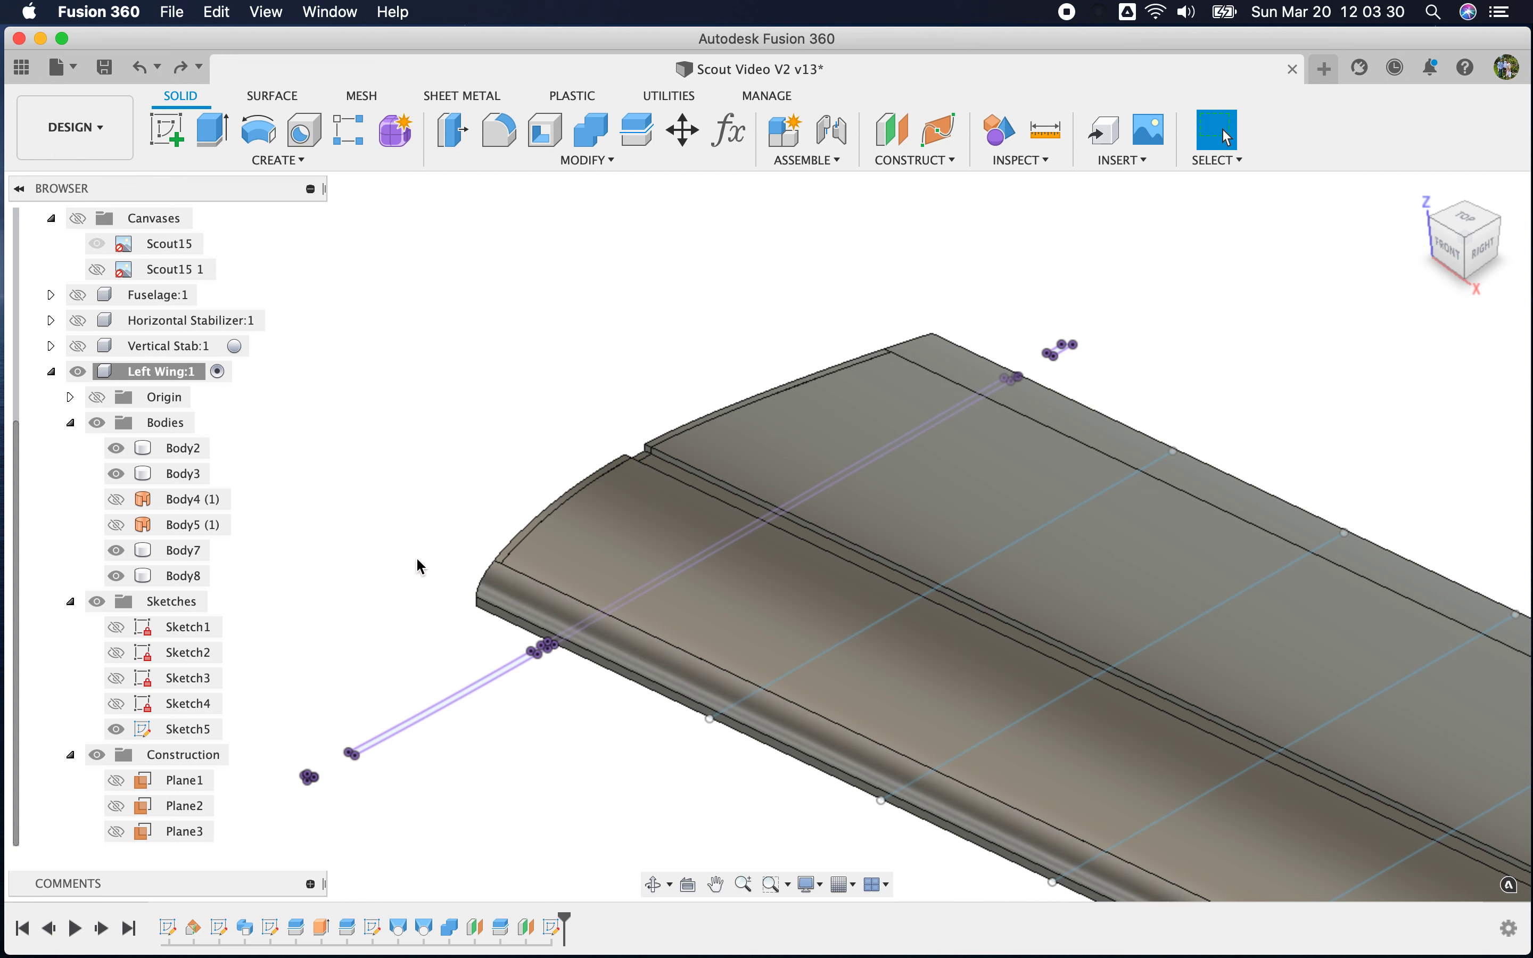
Rename the leading-edge body Body2 as LE and hide it
{"action": "left_click", "coordinate": [503, 599]}
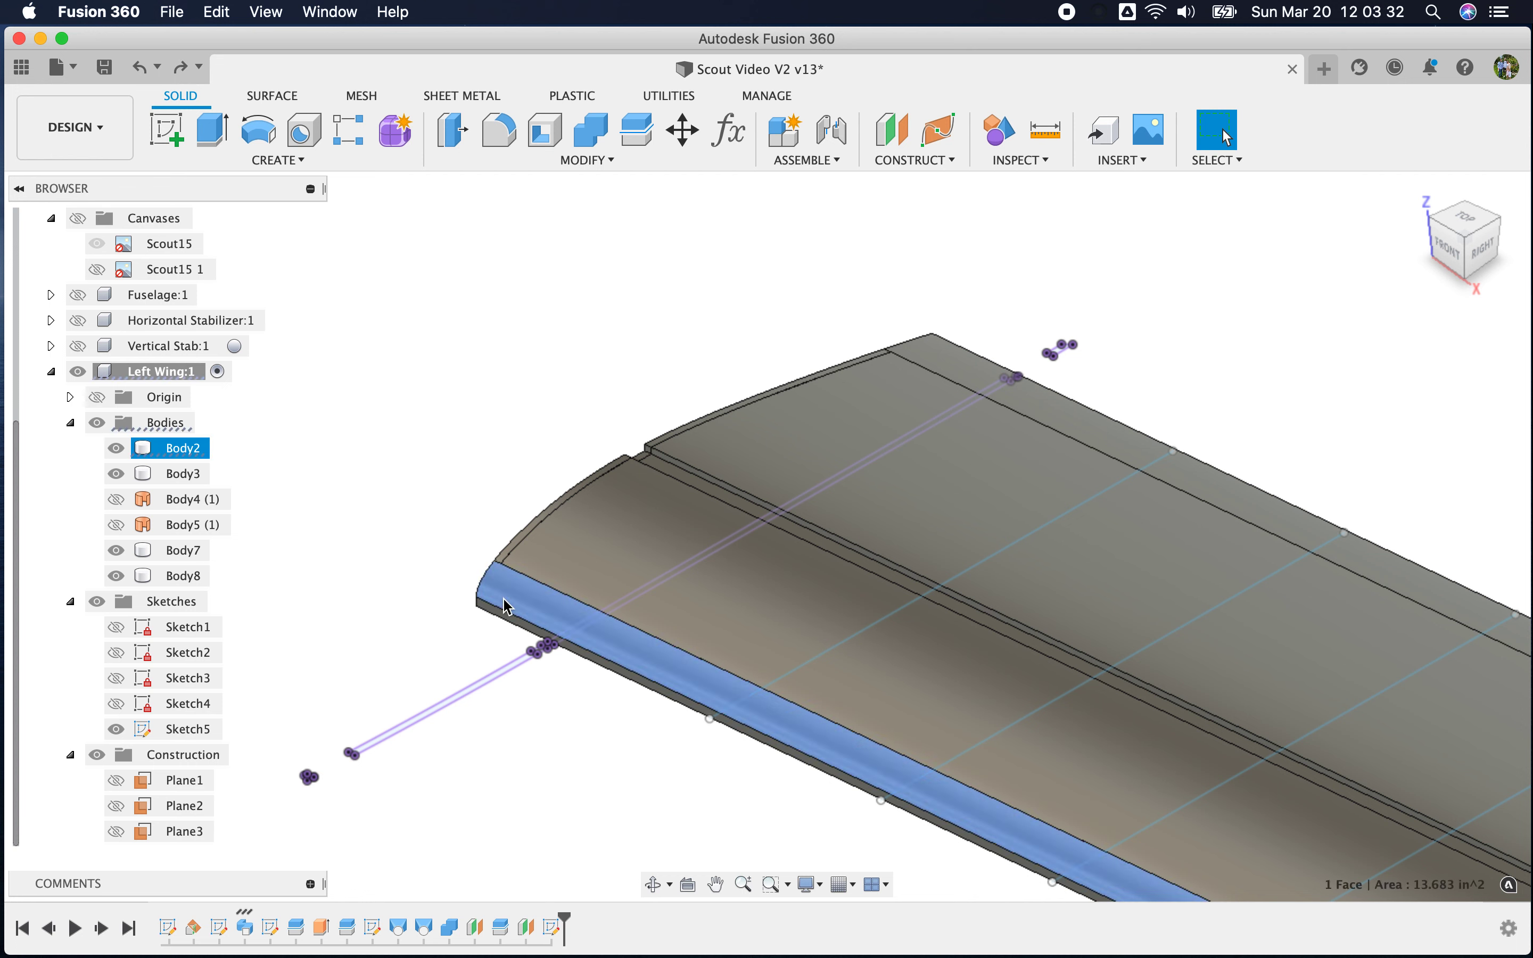
{"action": "left_click", "coordinate": [186, 448]}
{"action": "left_click", "coordinate": [184, 448]}
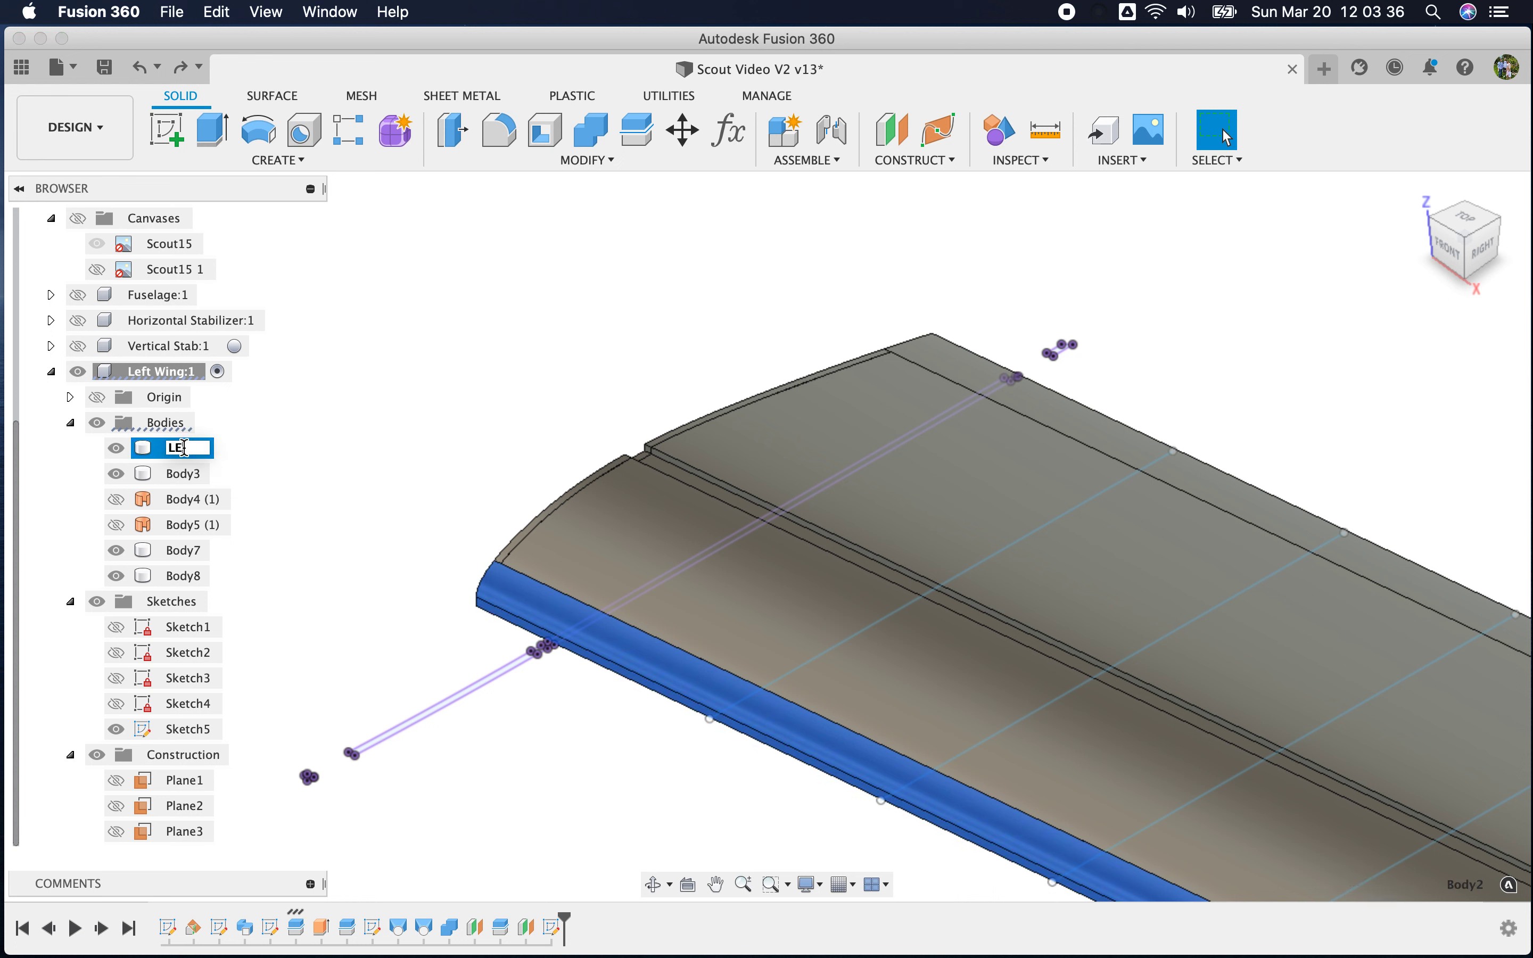
{"action": "key", "text": "Return"}
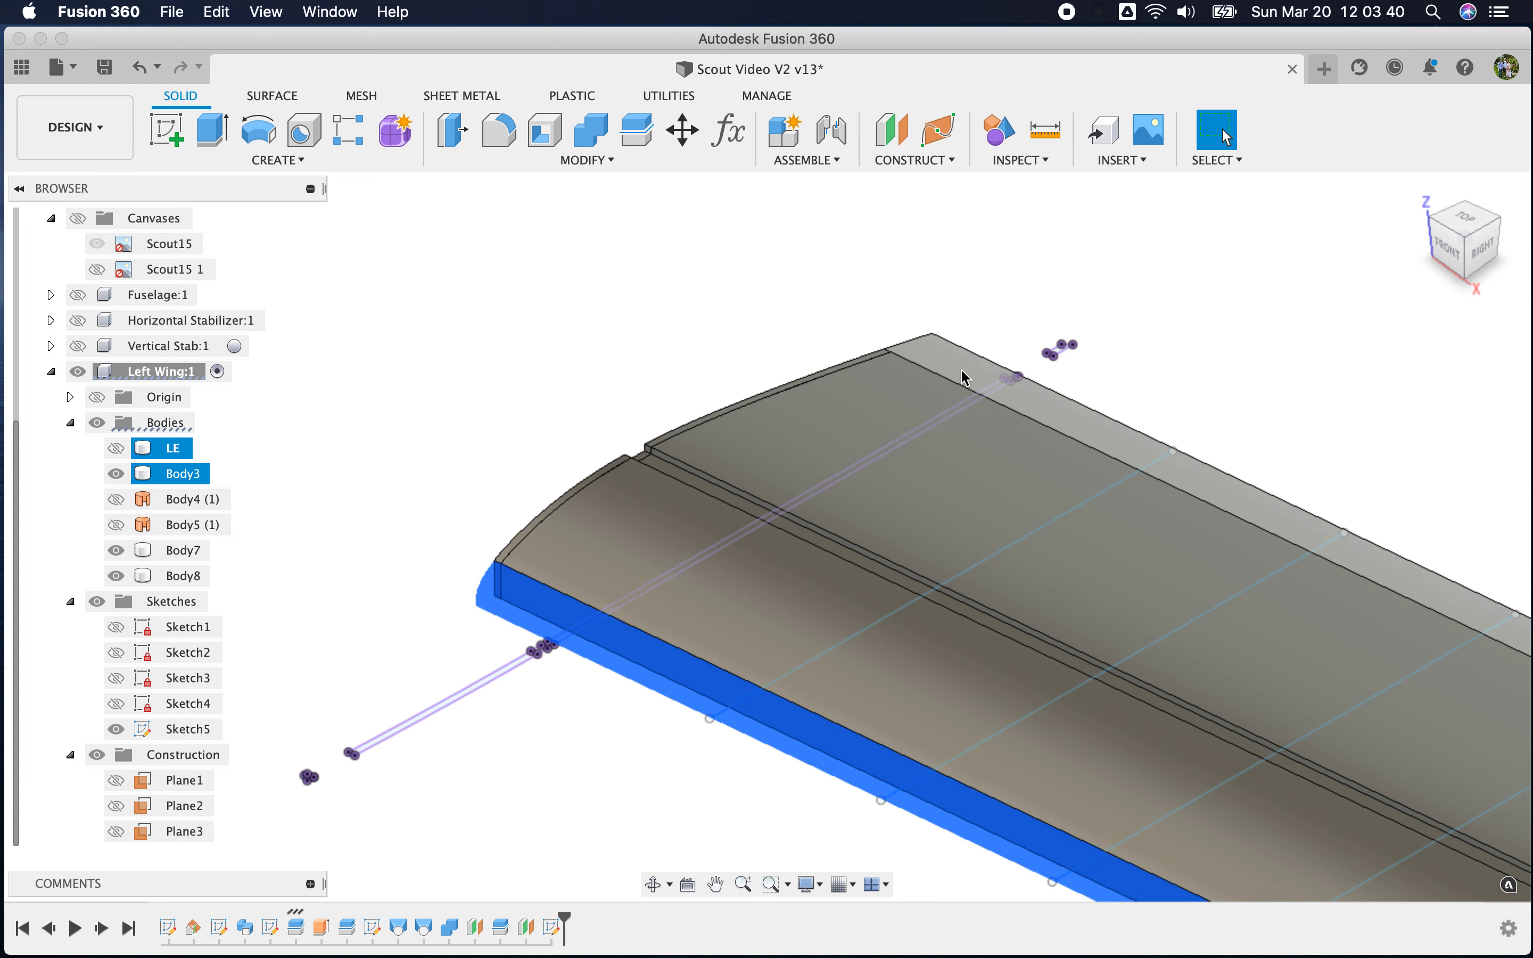
{"action": "left_click", "coordinate": [116, 449]}
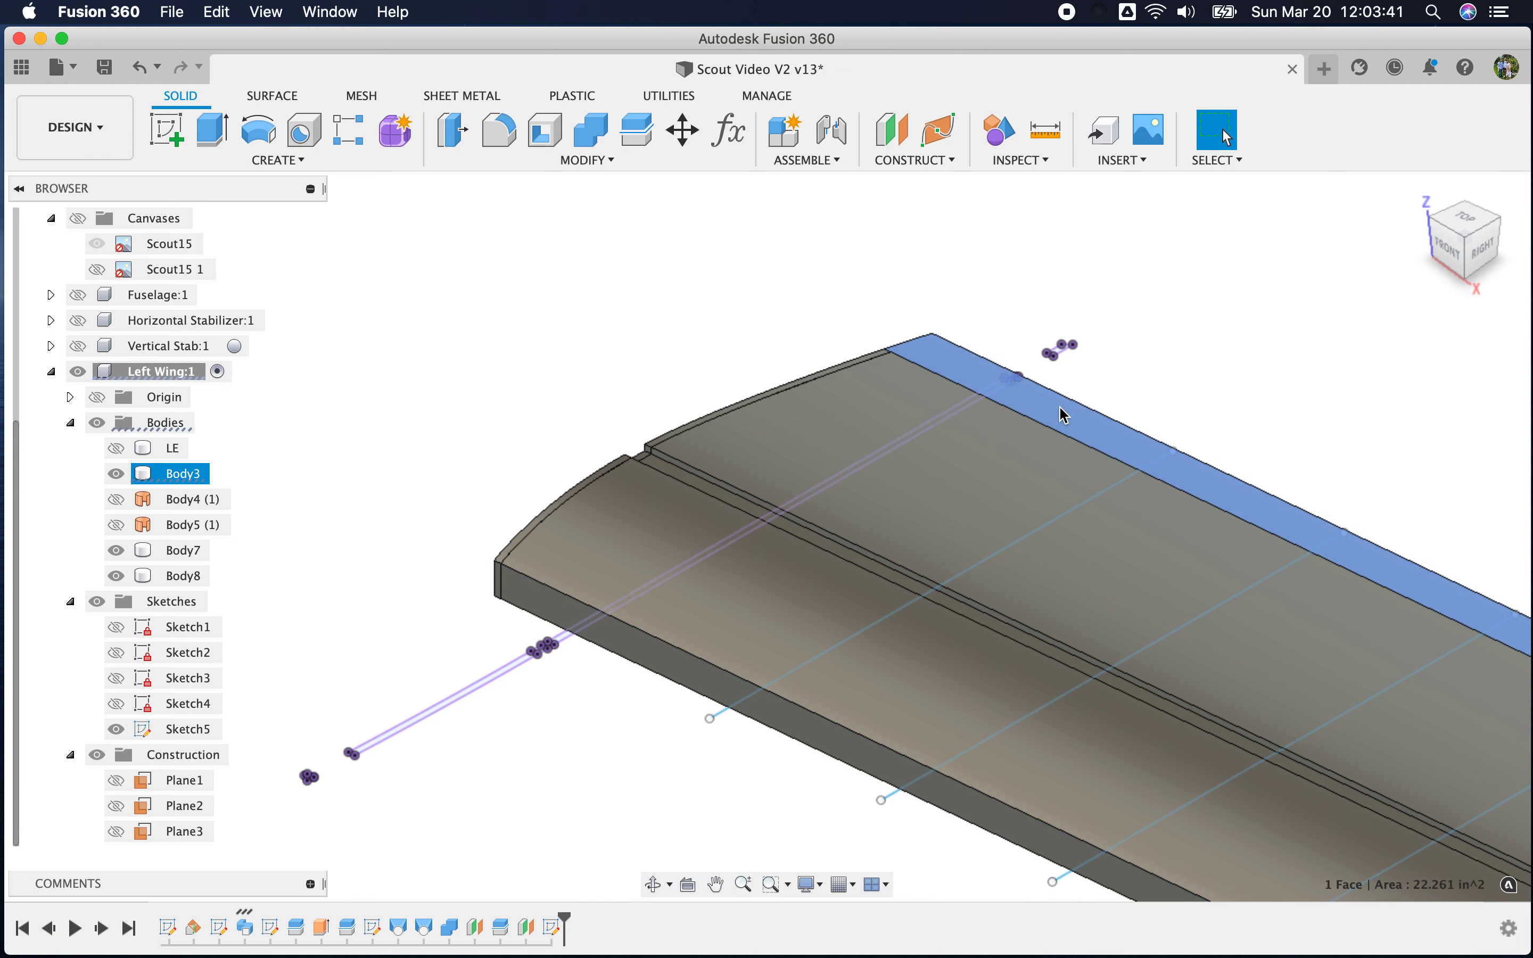
Rename the trailing-edge body Body3 as TE and hide it
{"action": "left_click", "coordinate": [179, 479]}
{"action": "double_click", "coordinate": [171, 475]}
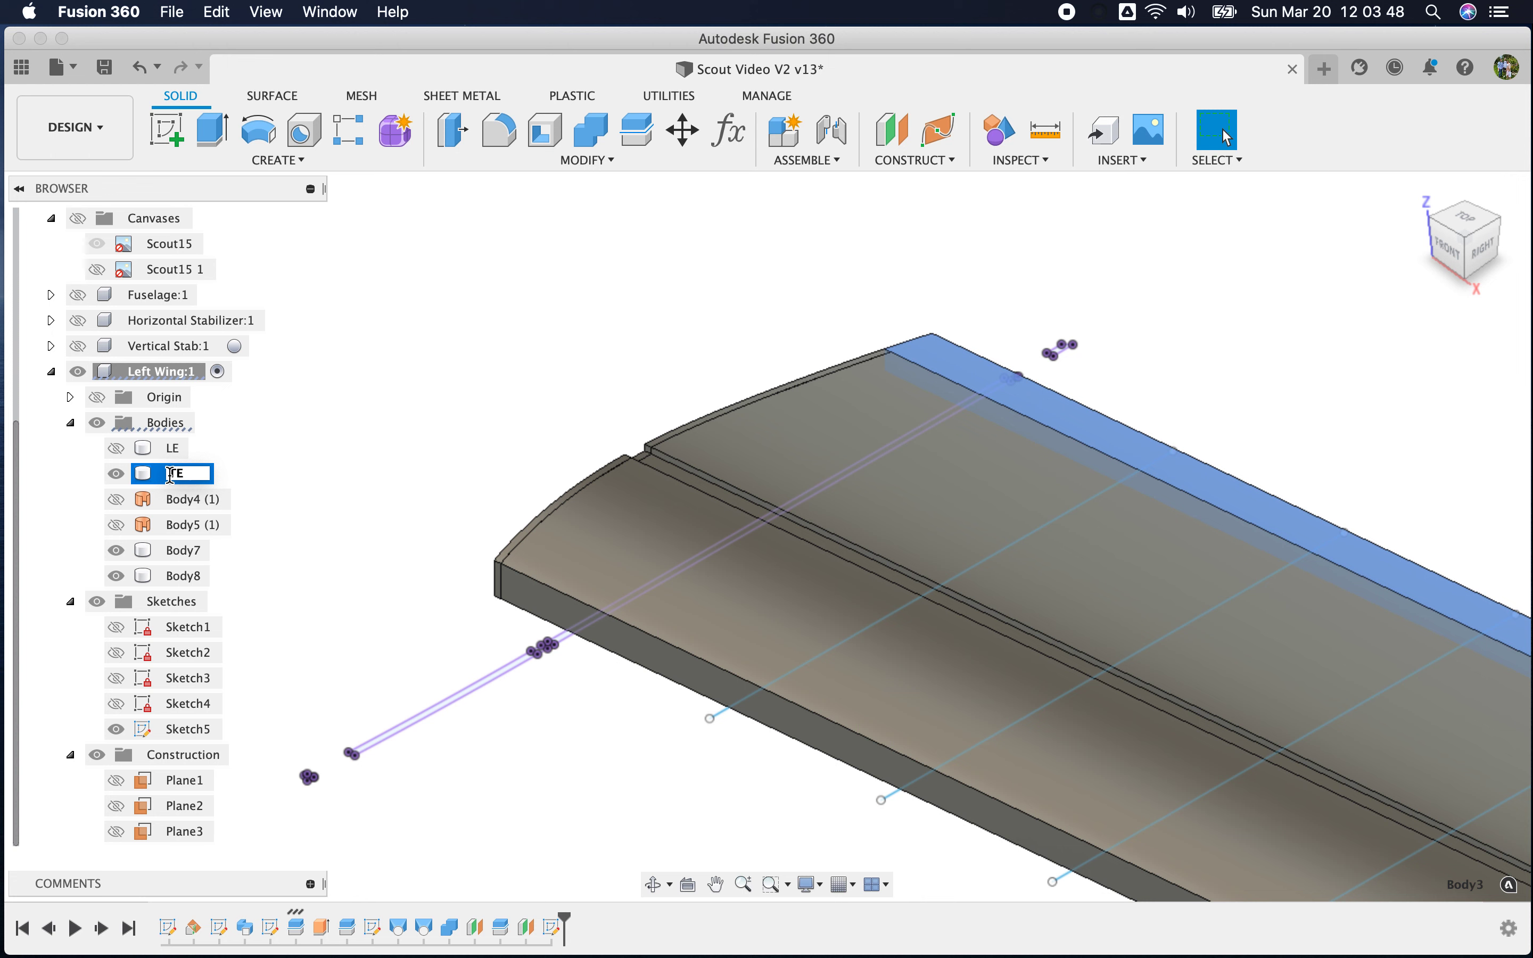
{"action": "key", "text": "Return"}
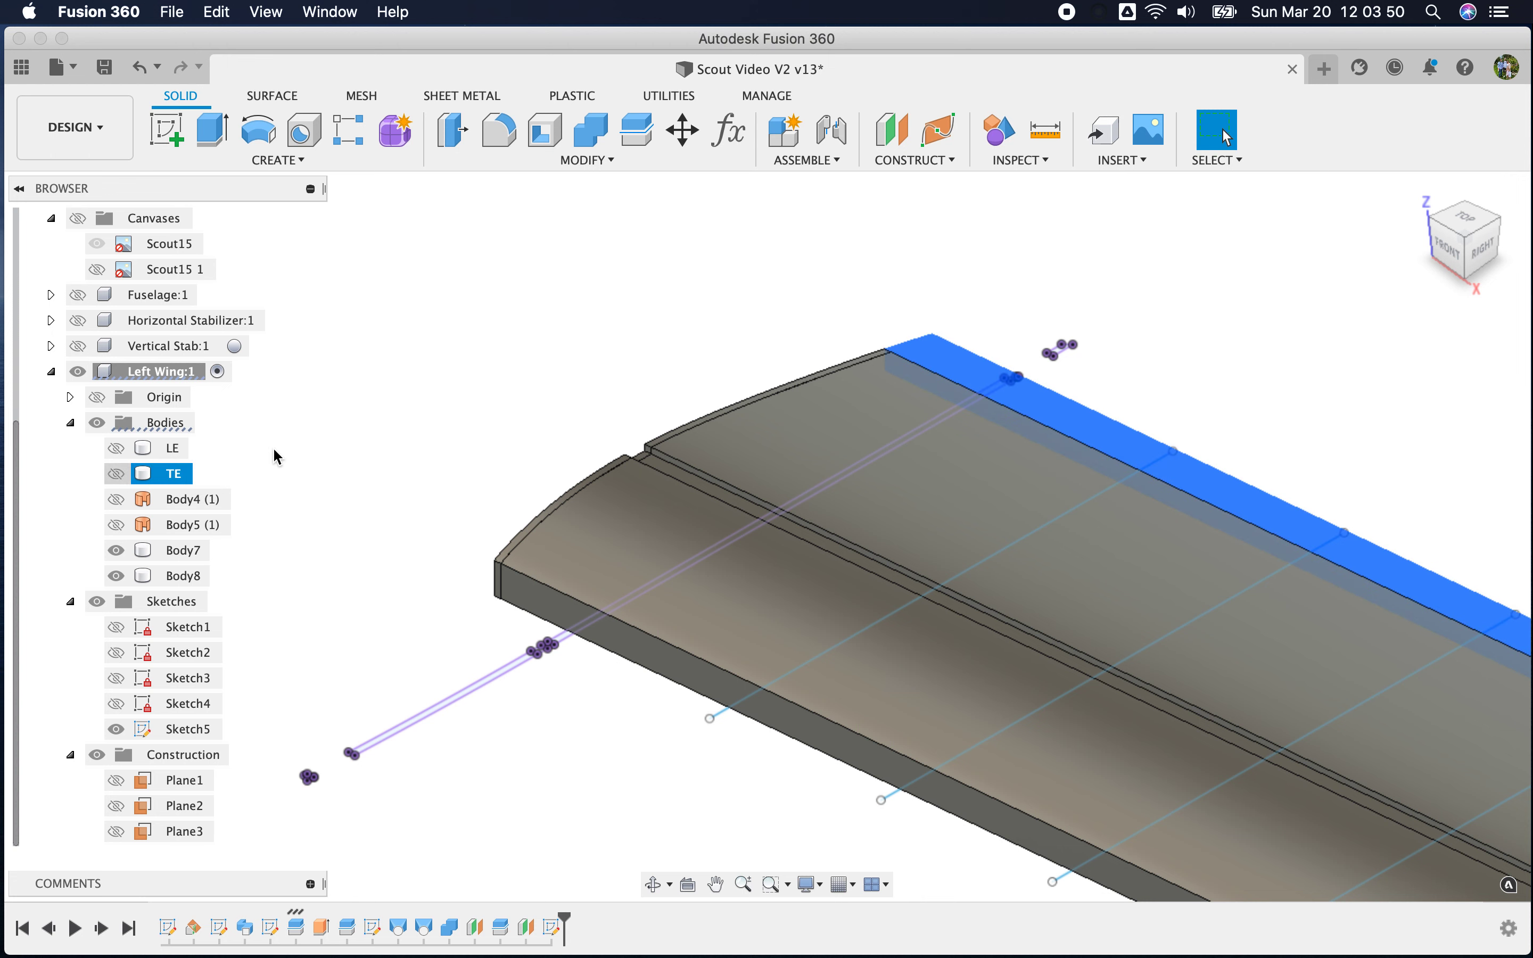
{"action": "key", "text": "v"}
Try extruding the fuselage-side rib profile upward through the wing by about 1.525 in as an Intersect operation
{"action": "left_click", "coordinate": [213, 130]}
{"action": "scroll", "coordinate": [550, 646], "scroll_direction": "up", "scroll_amount": 3}
{"action": "left_click", "coordinate": [553, 596]}
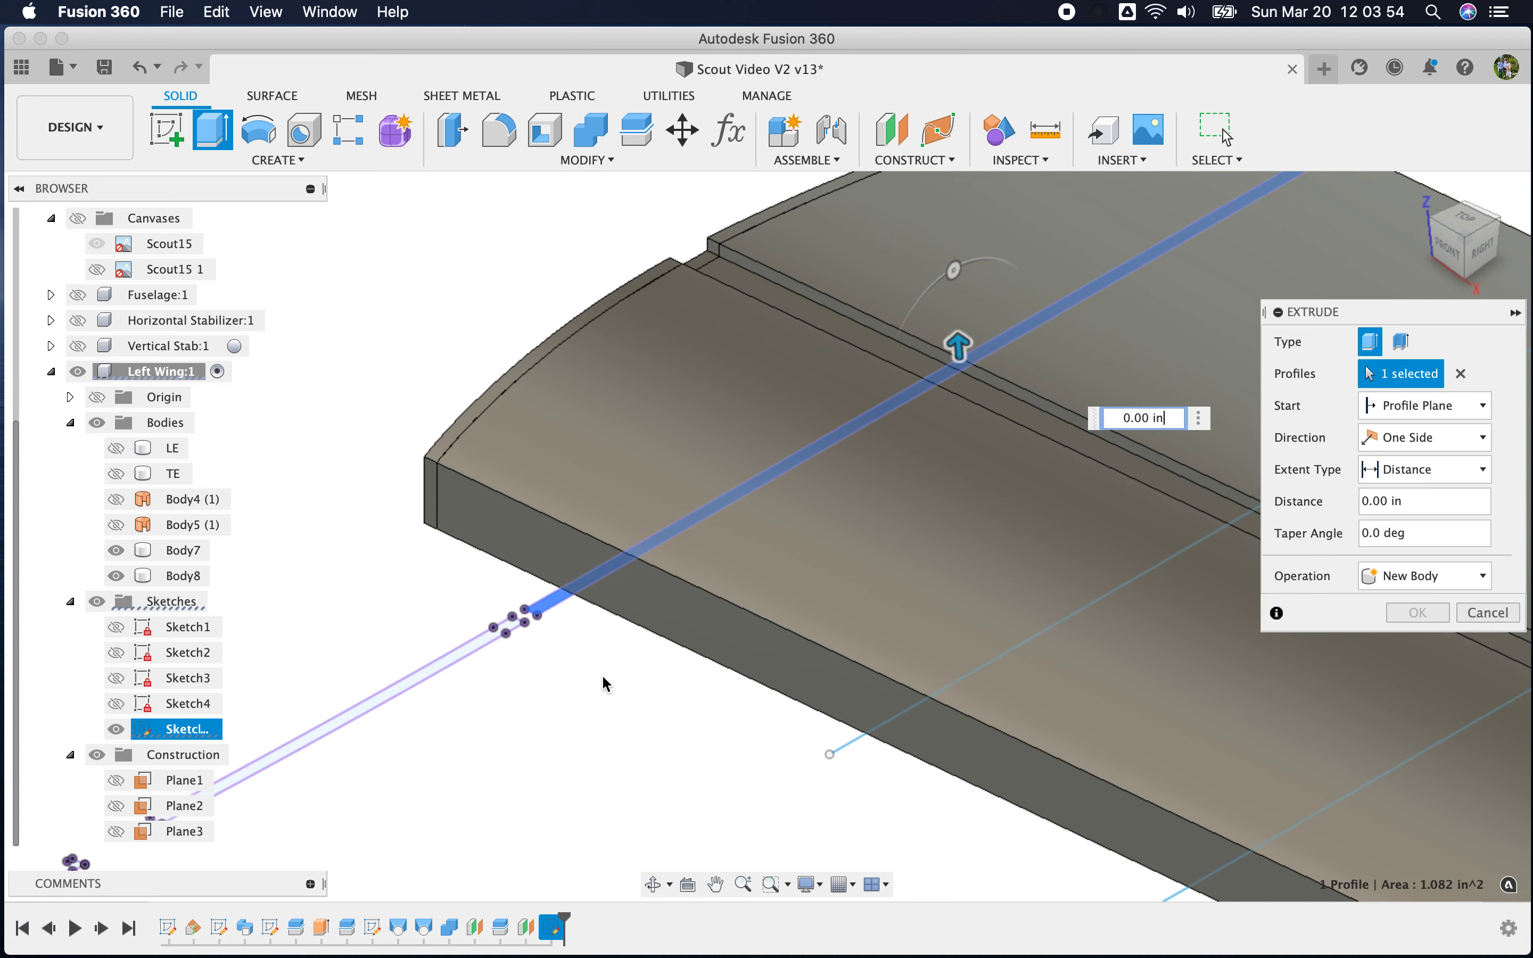
{"action": "left_click_drag", "start_coordinate": [967, 350], "coordinate": [953, 232]}
{"action": "scroll", "coordinate": [631, 695], "scroll_direction": "down", "scroll_amount": 2}
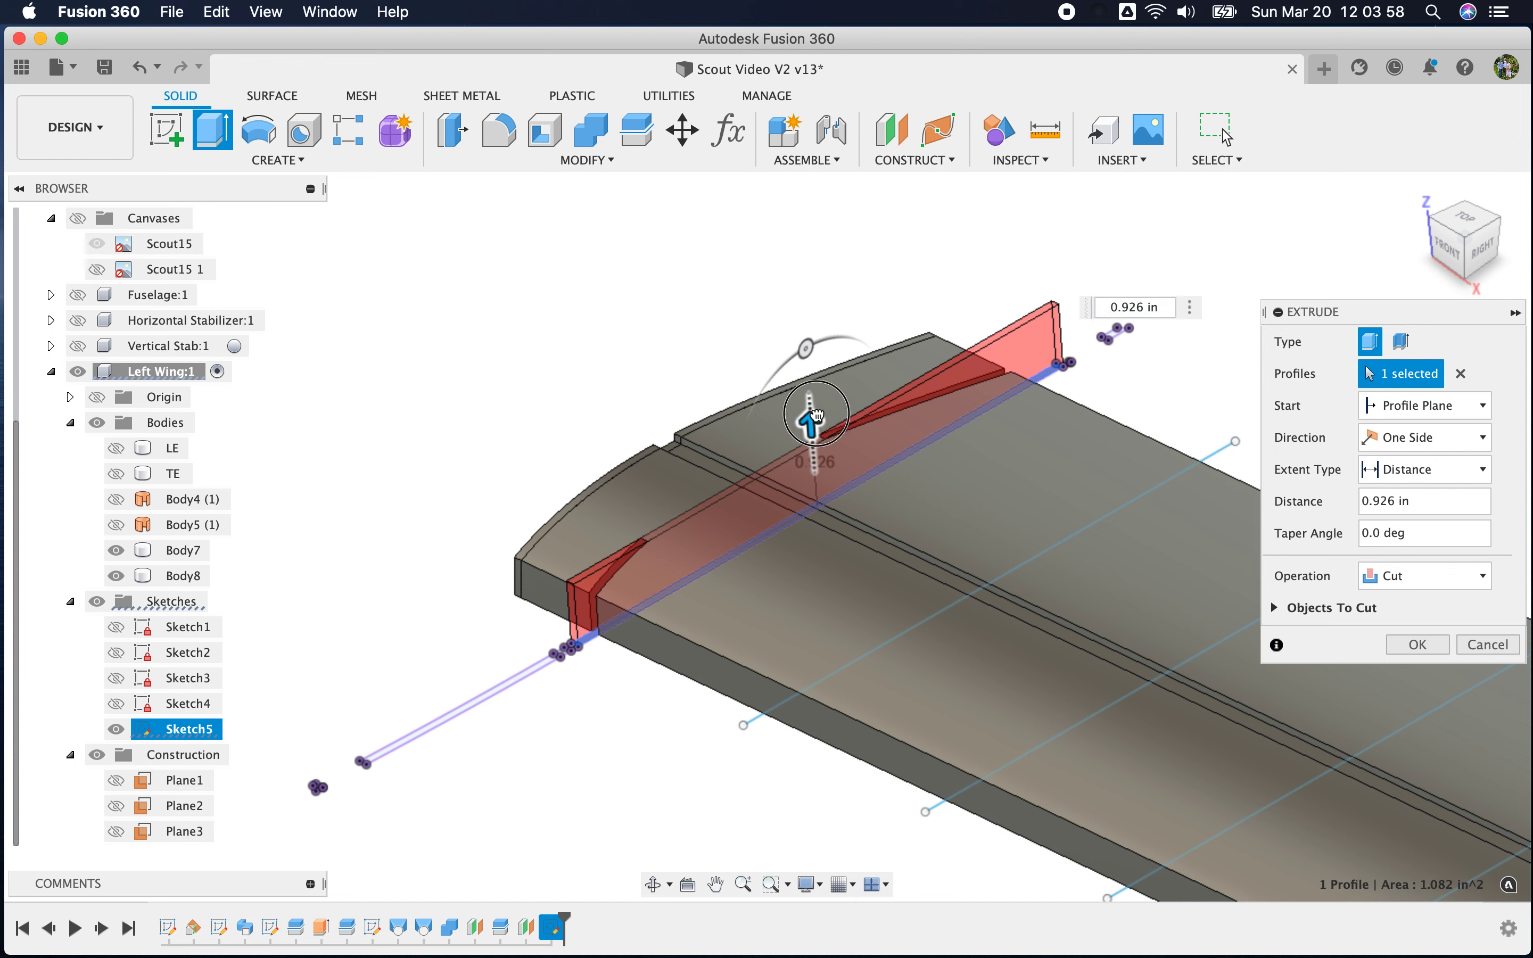
{"action": "left_click_drag", "start_coordinate": [811, 423], "coordinate": [808, 376]}
{"action": "left_click", "coordinate": [1441, 578]}
{"action": "left_click", "coordinate": [1435, 580]}
{"action": "left_click", "coordinate": [1432, 581]}
{"action": "left_click", "coordinate": [1451, 648]}
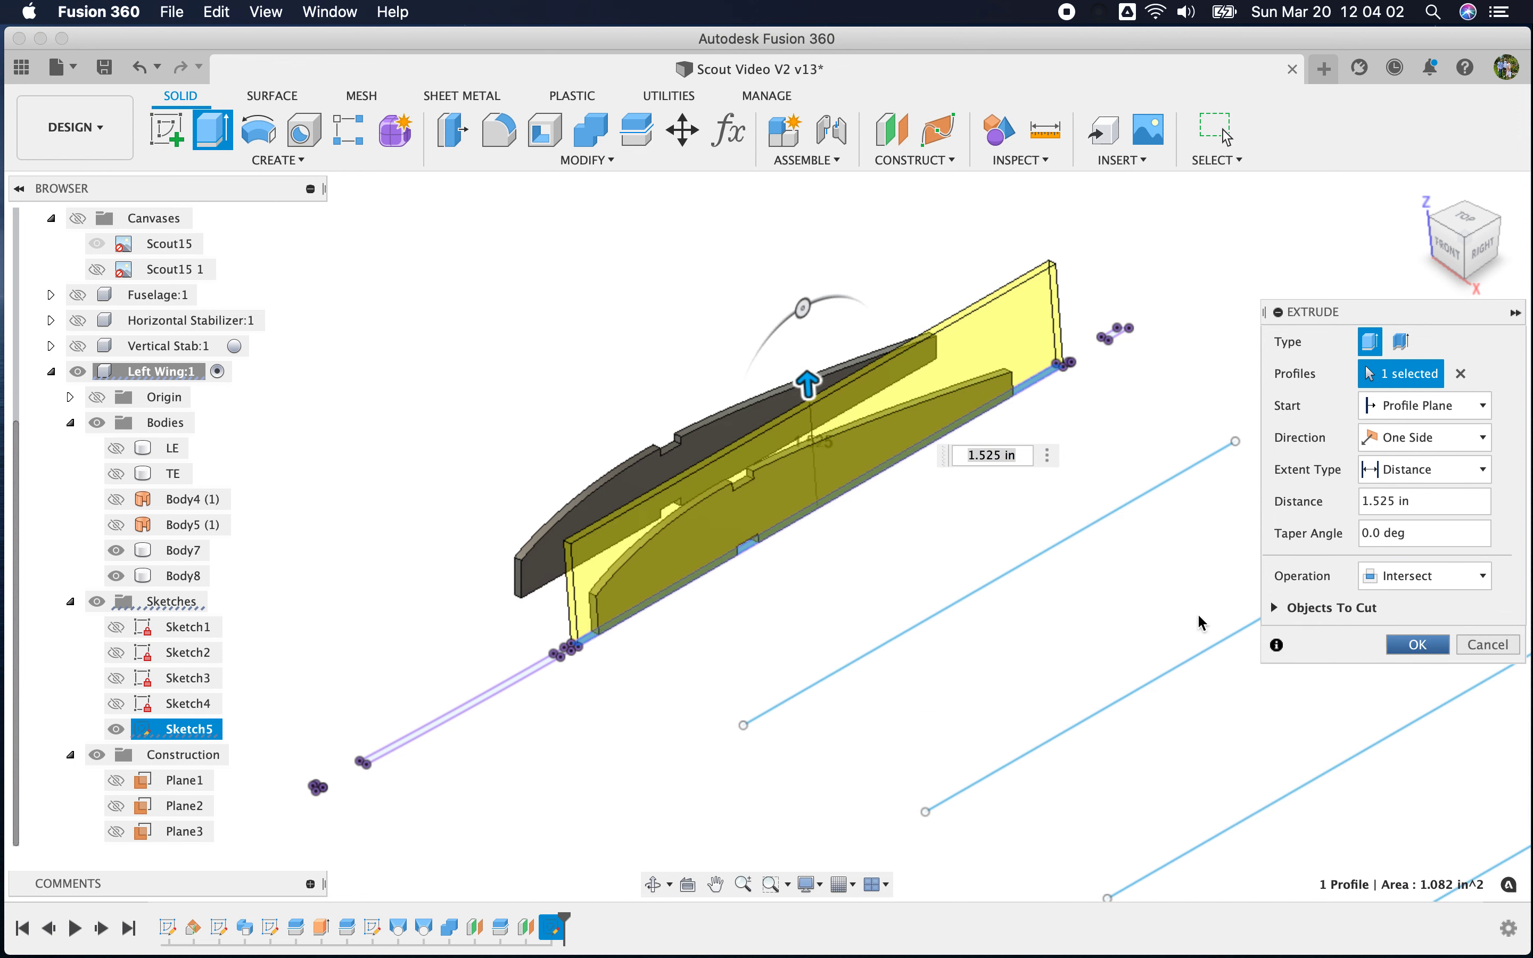
Make the Intersect extrusion two-sided, with about 0.318 in on the second side, and create it
{"action": "left_click", "coordinate": [1416, 455]}
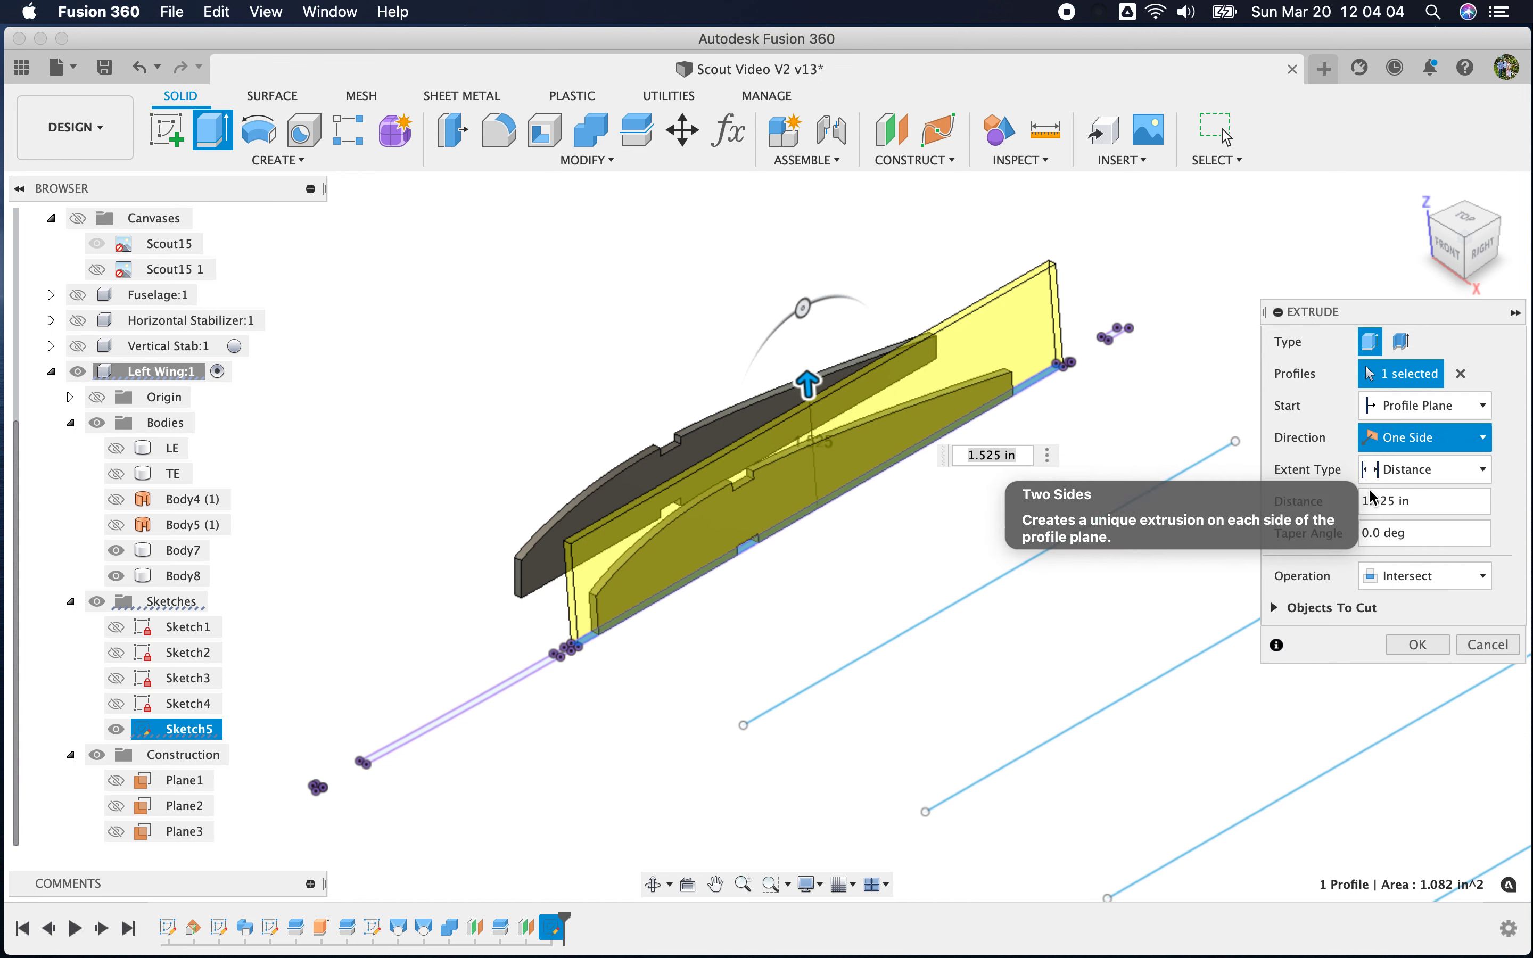
{"action": "left_click", "coordinate": [1409, 489]}
{"action": "left_click_drag", "start_coordinate": [819, 548], "coordinate": [874, 660]}
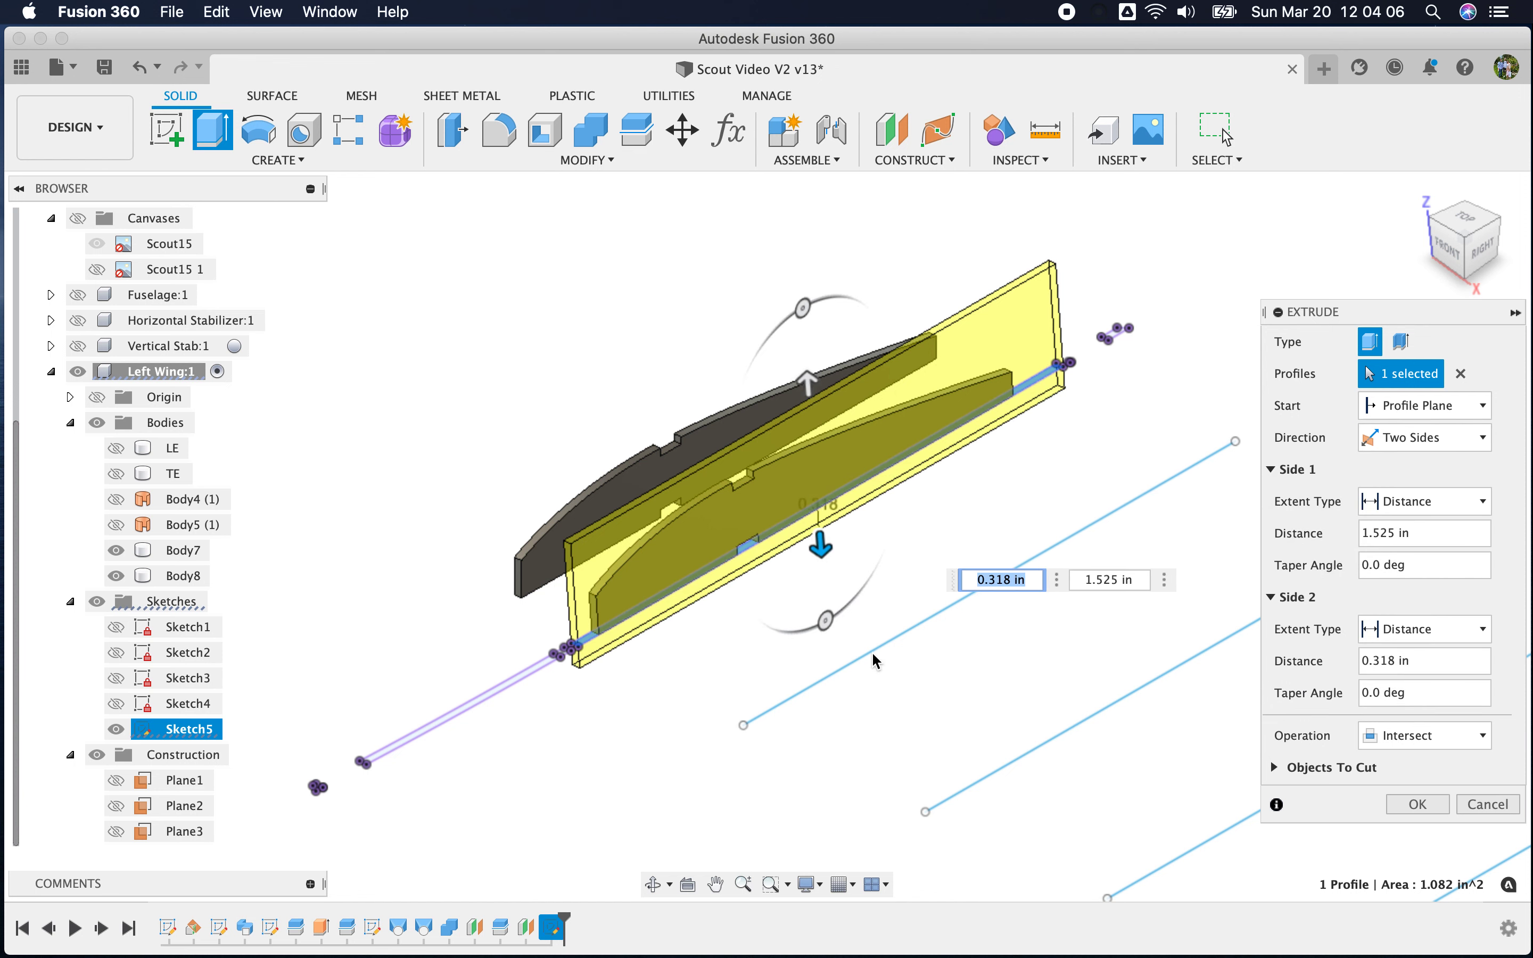
{"action": "left_click", "coordinate": [1408, 805]}
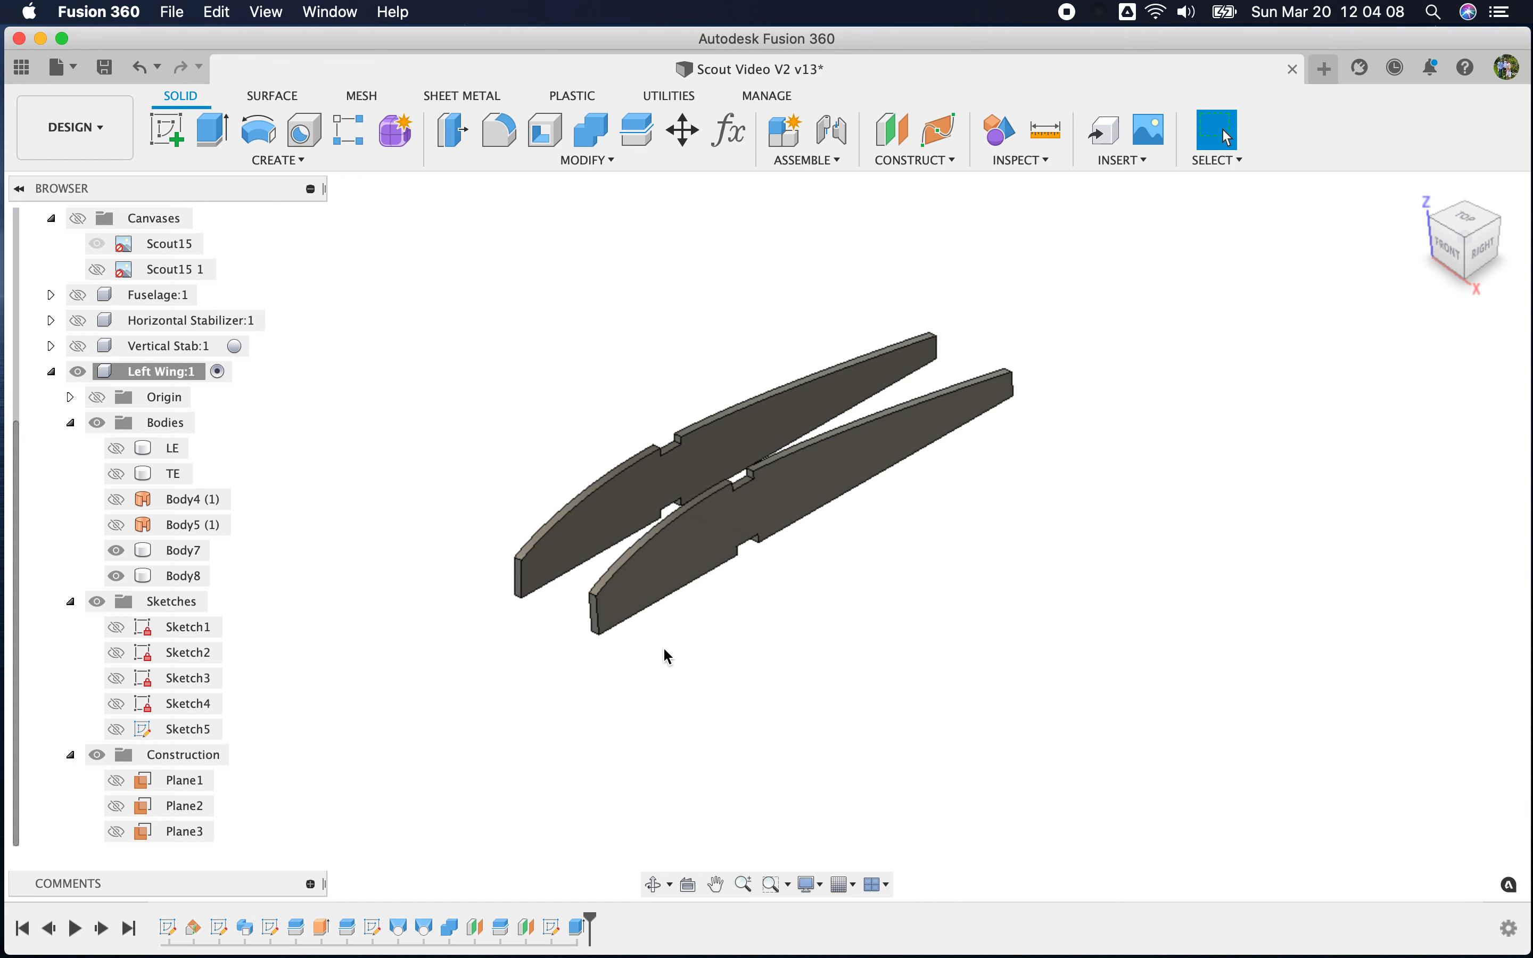
Undo the two-sided Intersect extrusion so the full wing body is restored
{"action": "left_click", "coordinate": [115, 730]}
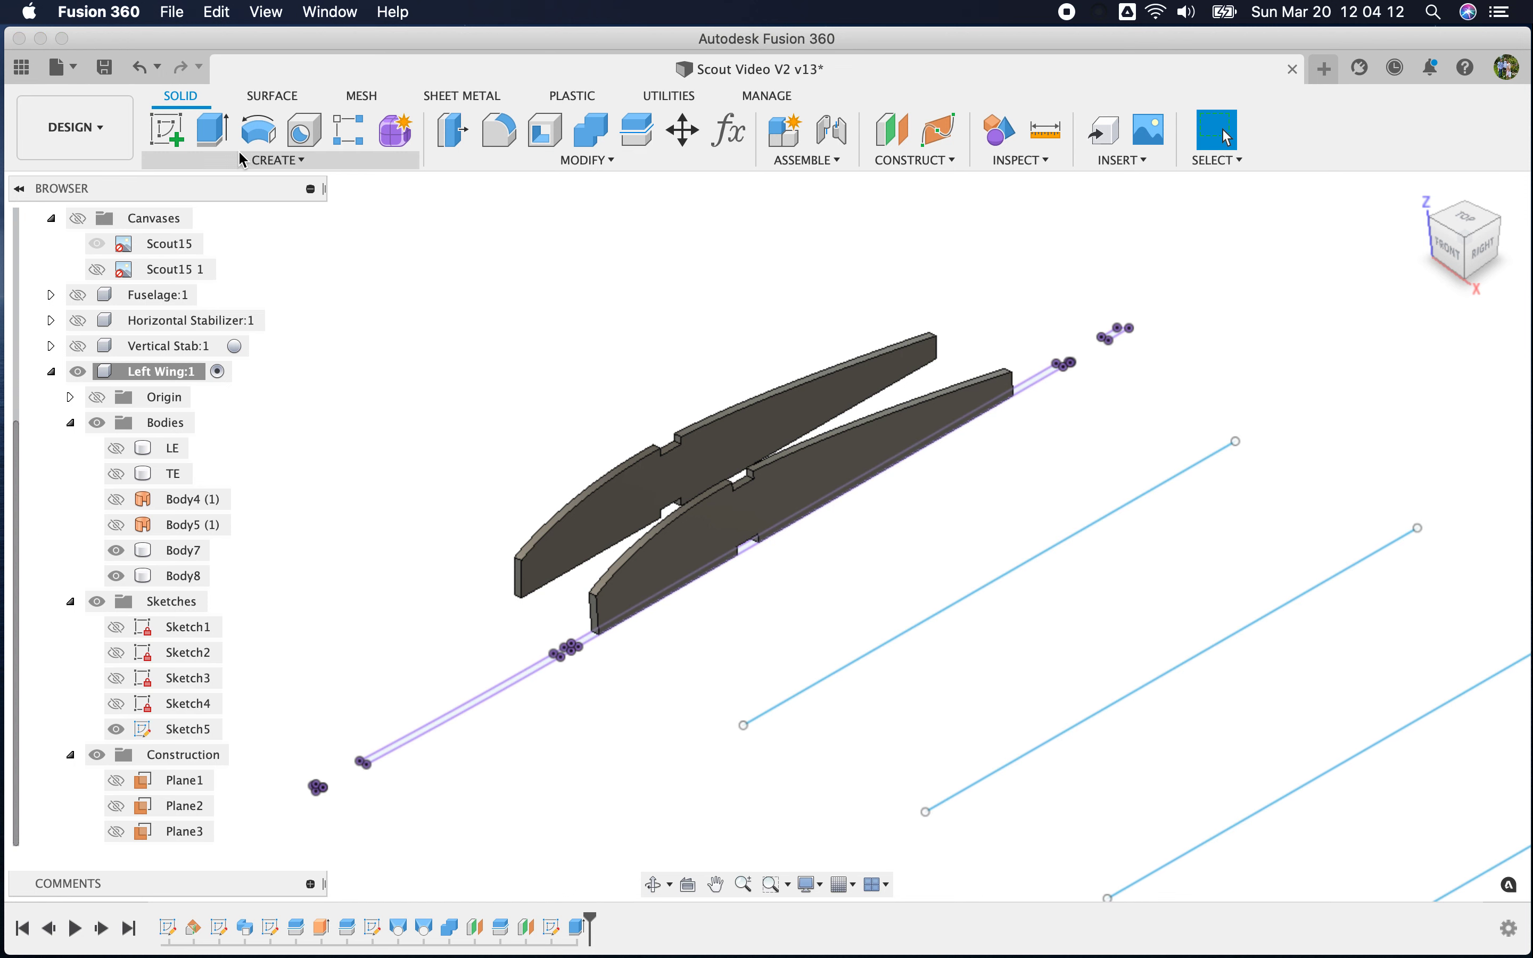
{"action": "left_click", "coordinate": [213, 127]}
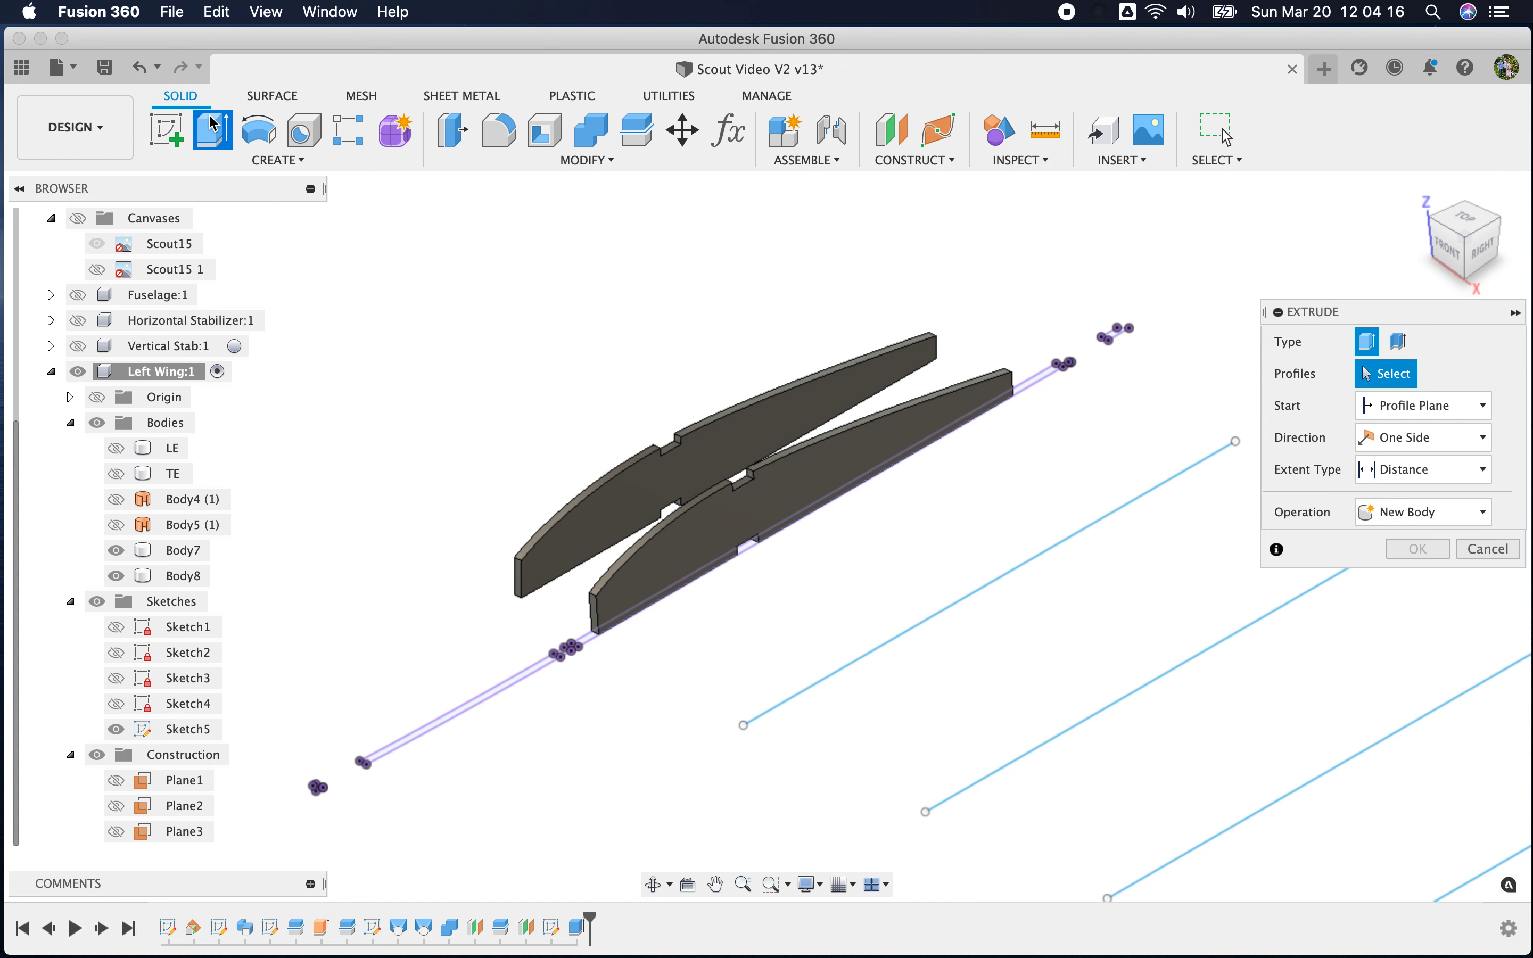
{"action": "left_click", "coordinate": [1227, 137]}
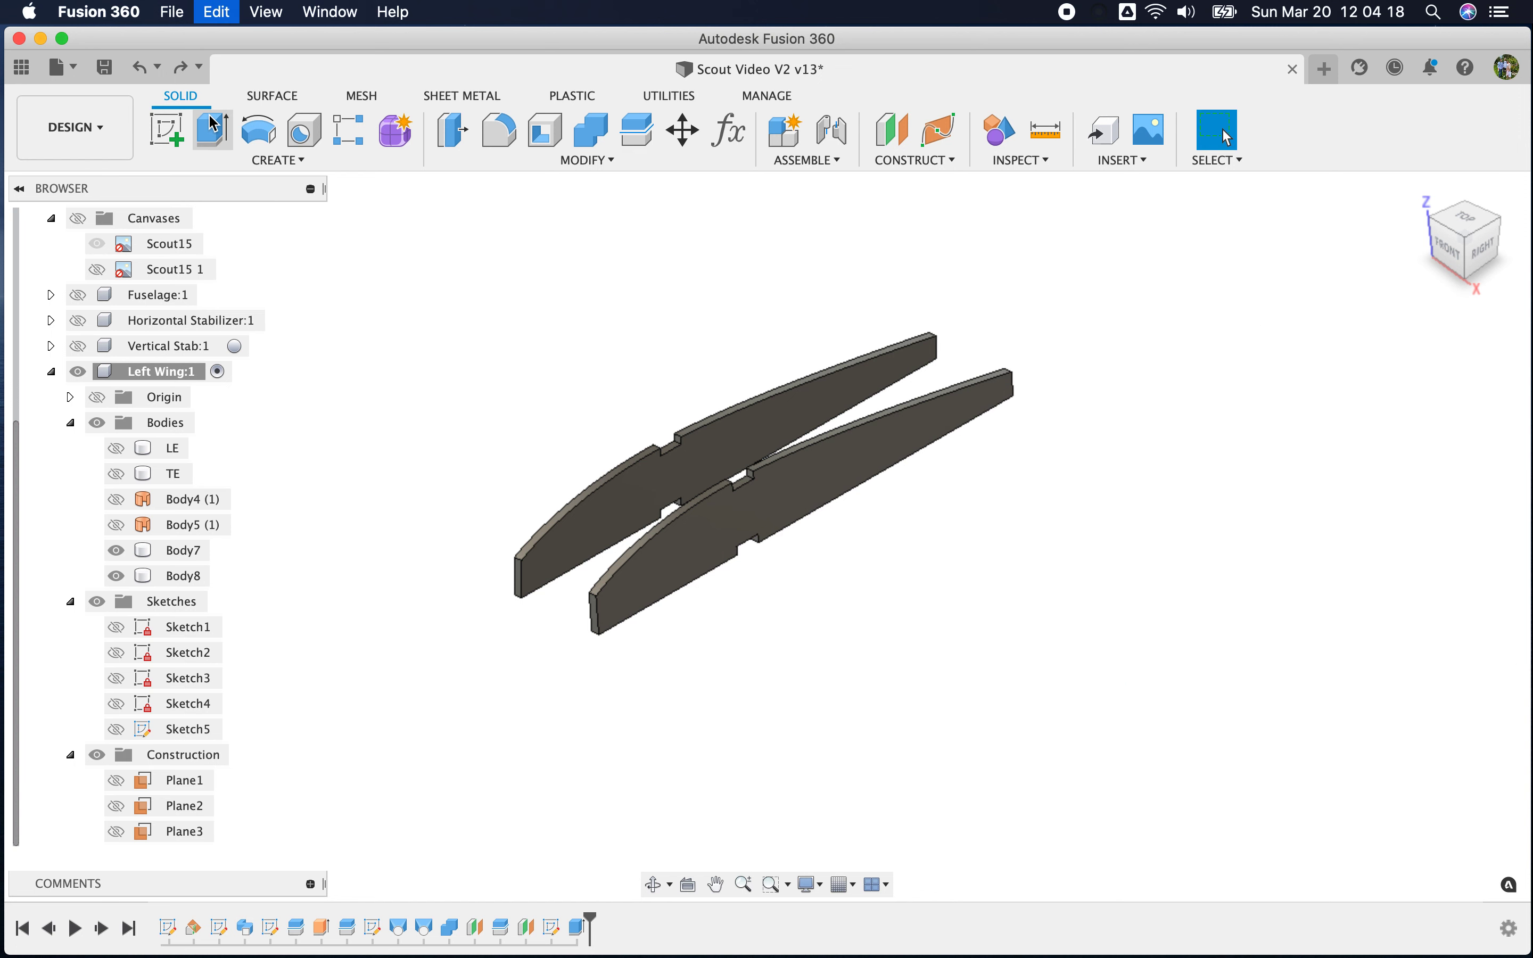
{"action": "key", "text": "super+z"}
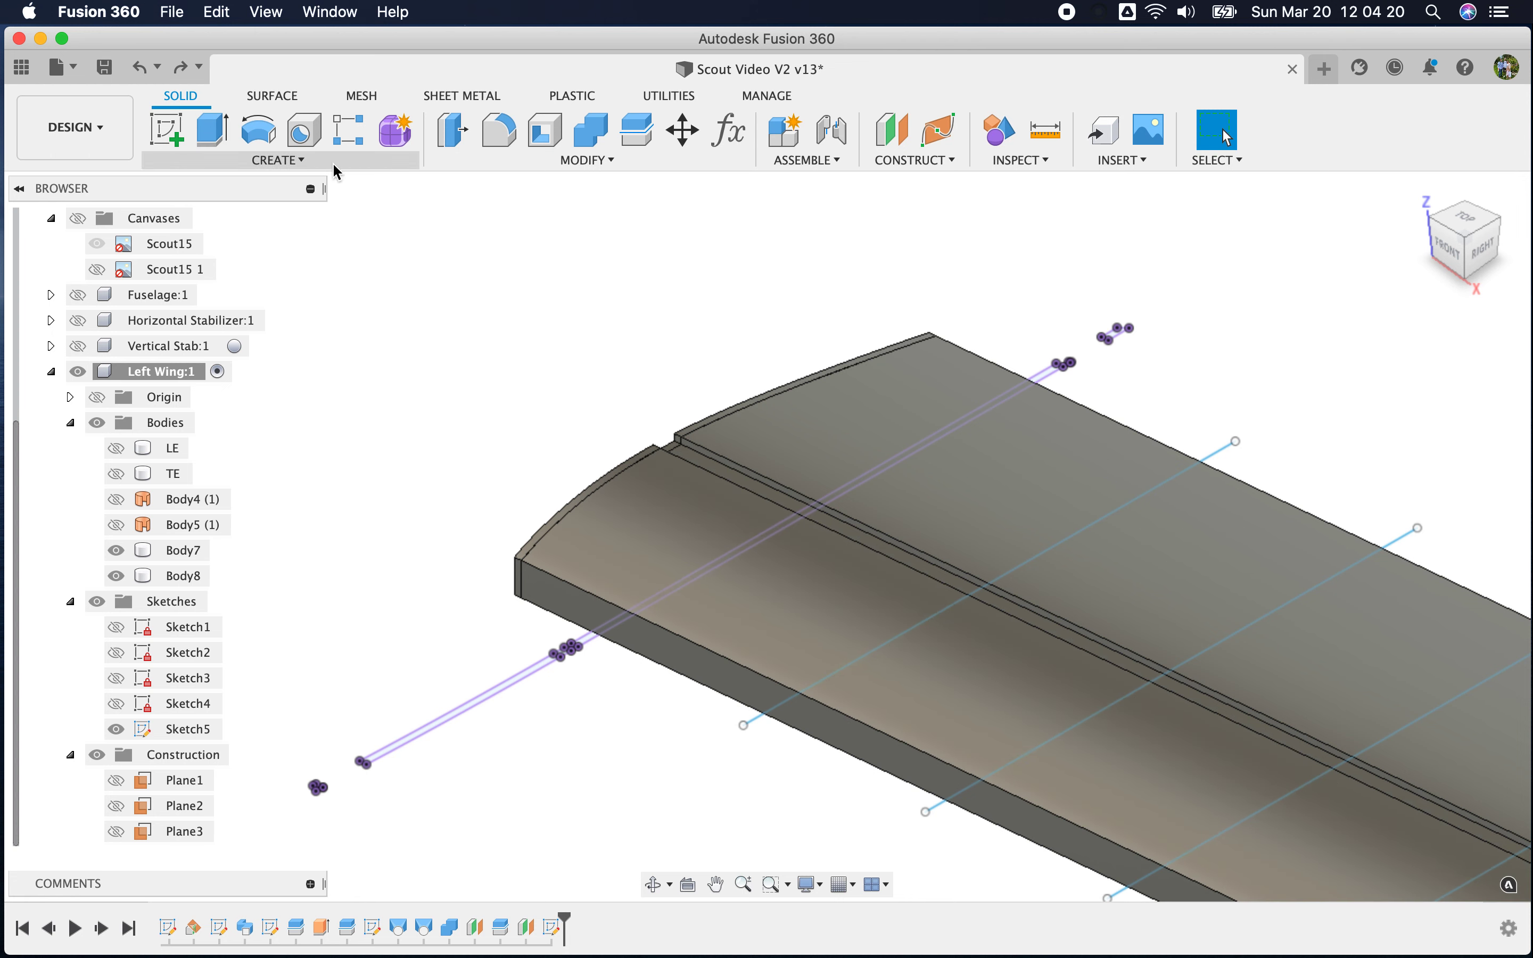
Check which part of the wing Body7 covers by hiding it and showing it again
{"action": "scroll", "coordinate": [766, 578], "scroll_direction": "down", "scroll_amount": 1}
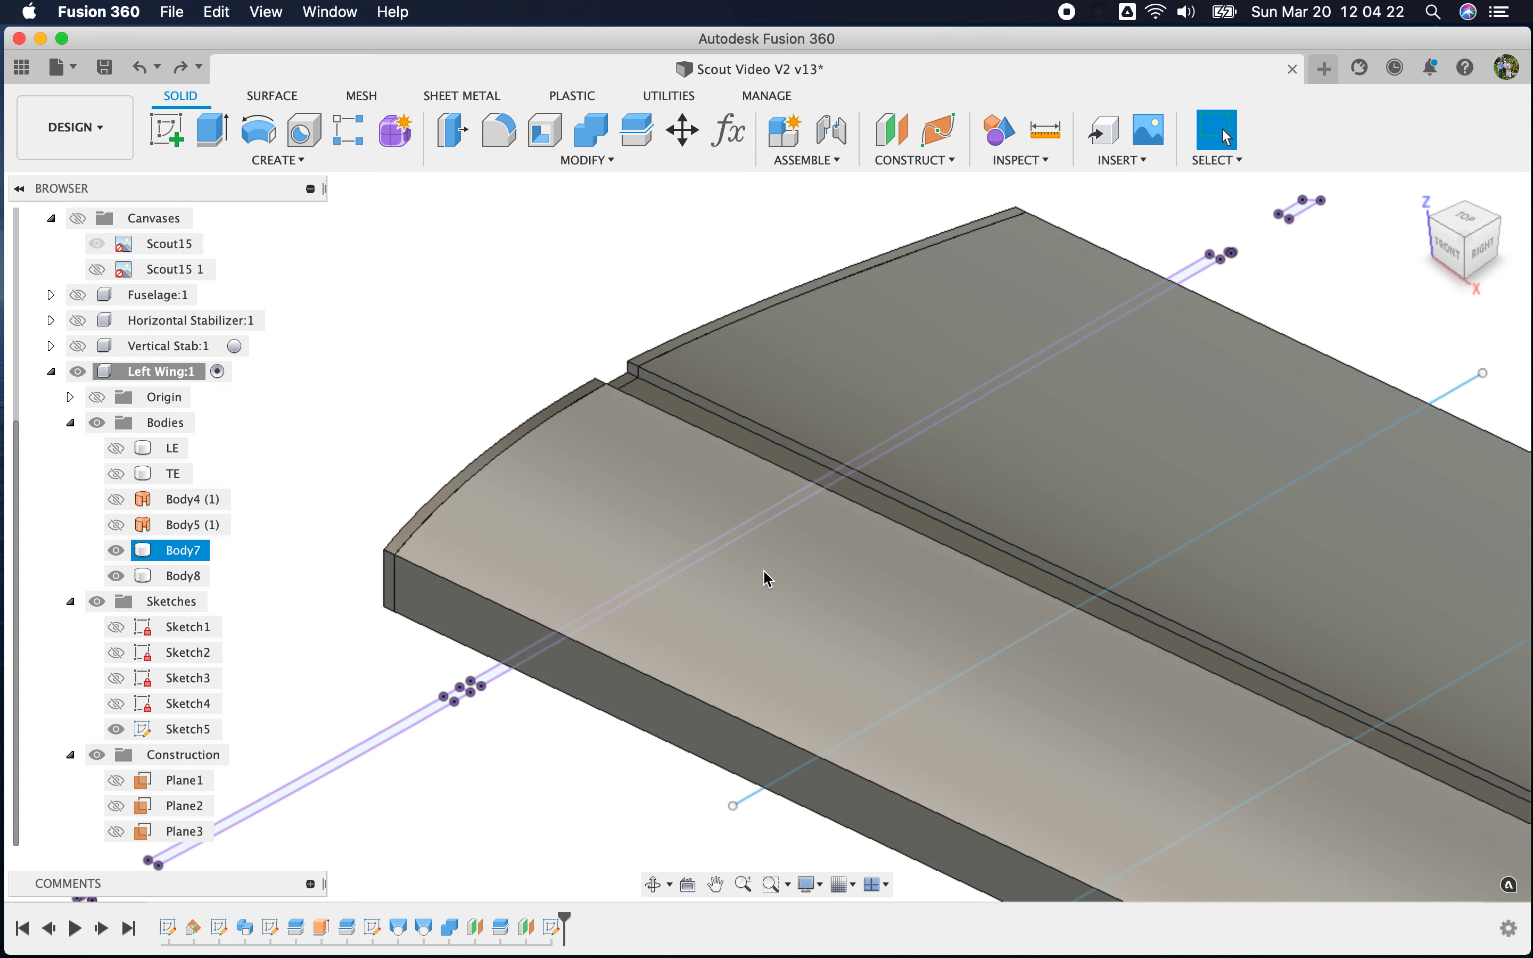
{"action": "scroll", "coordinate": [751, 583], "scroll_direction": "up", "scroll_amount": 3}
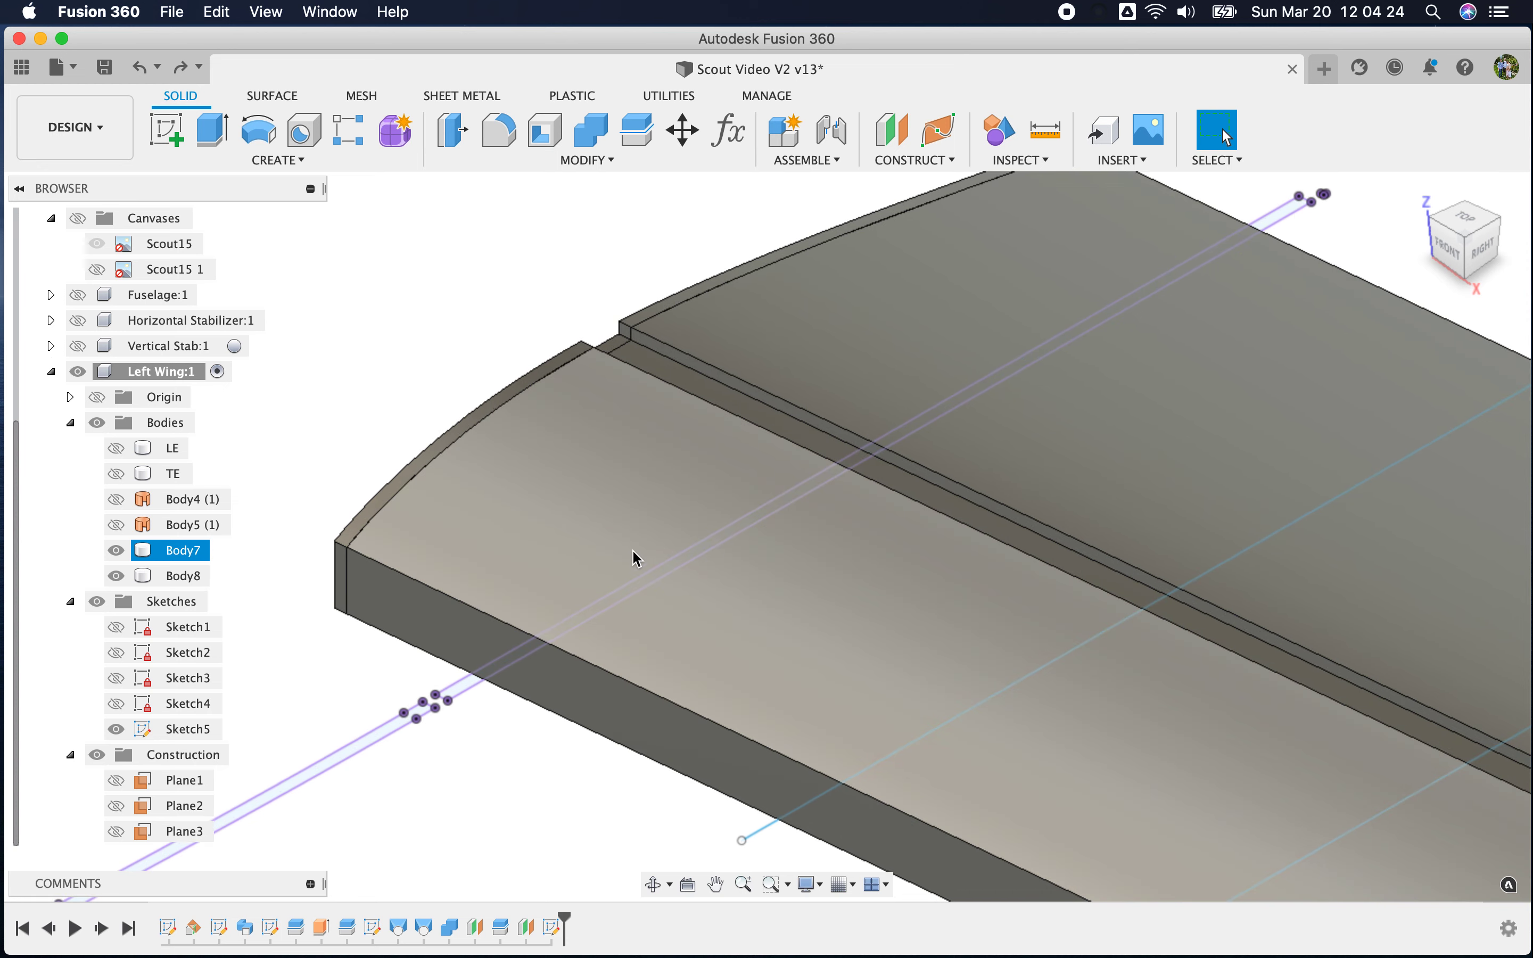
{"action": "left_click", "coordinate": [116, 549]}
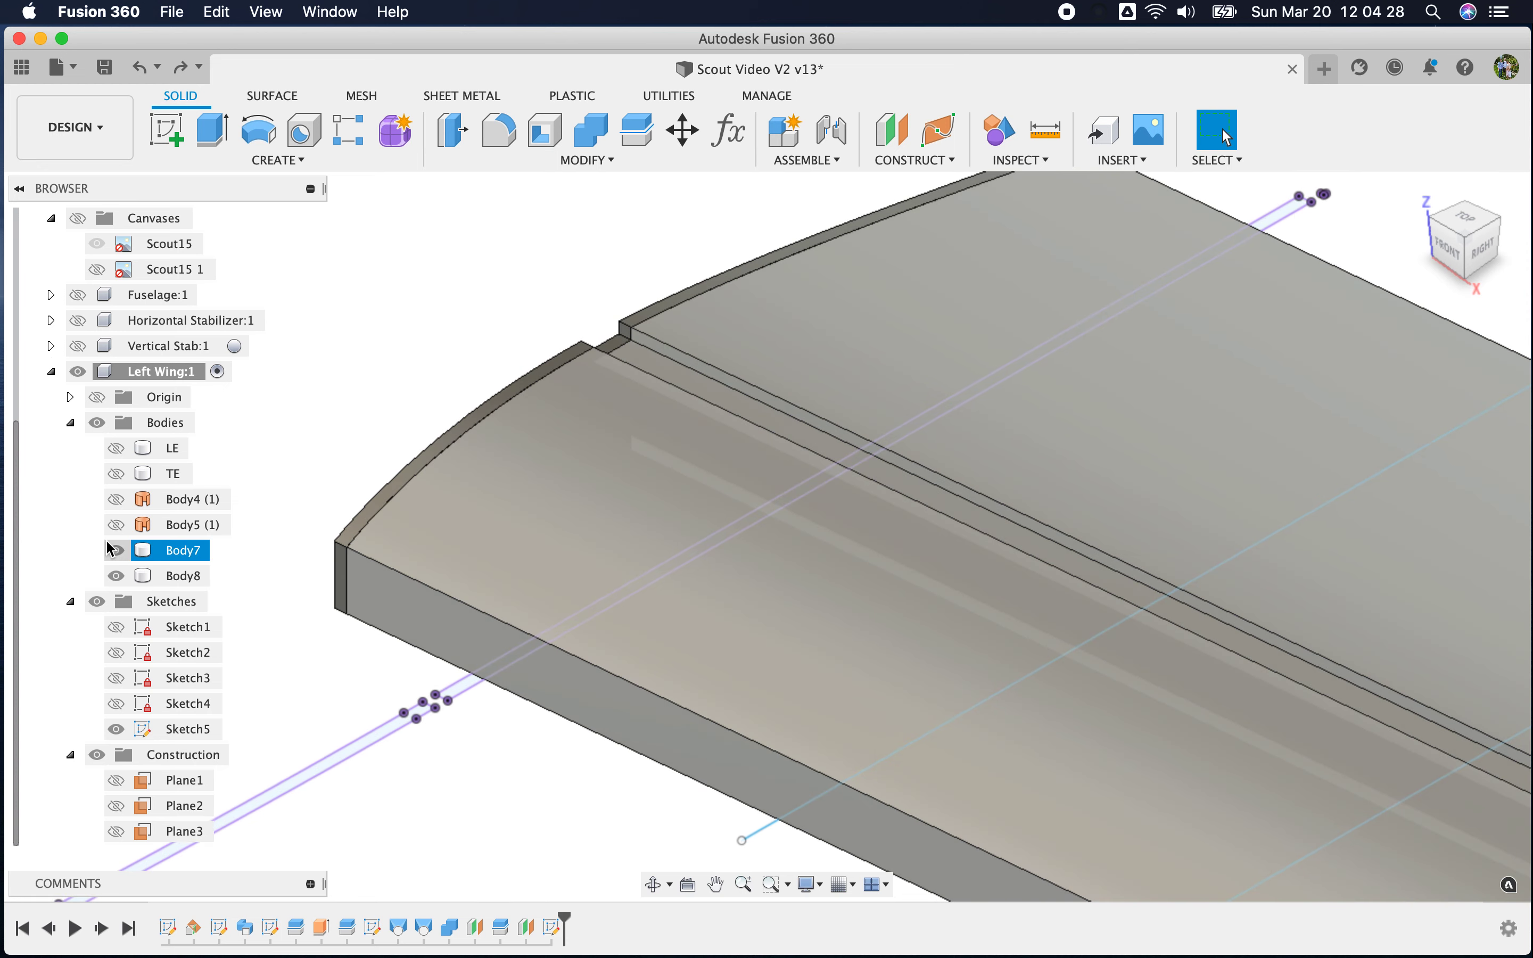
{"action": "left_click", "coordinate": [115, 550]}
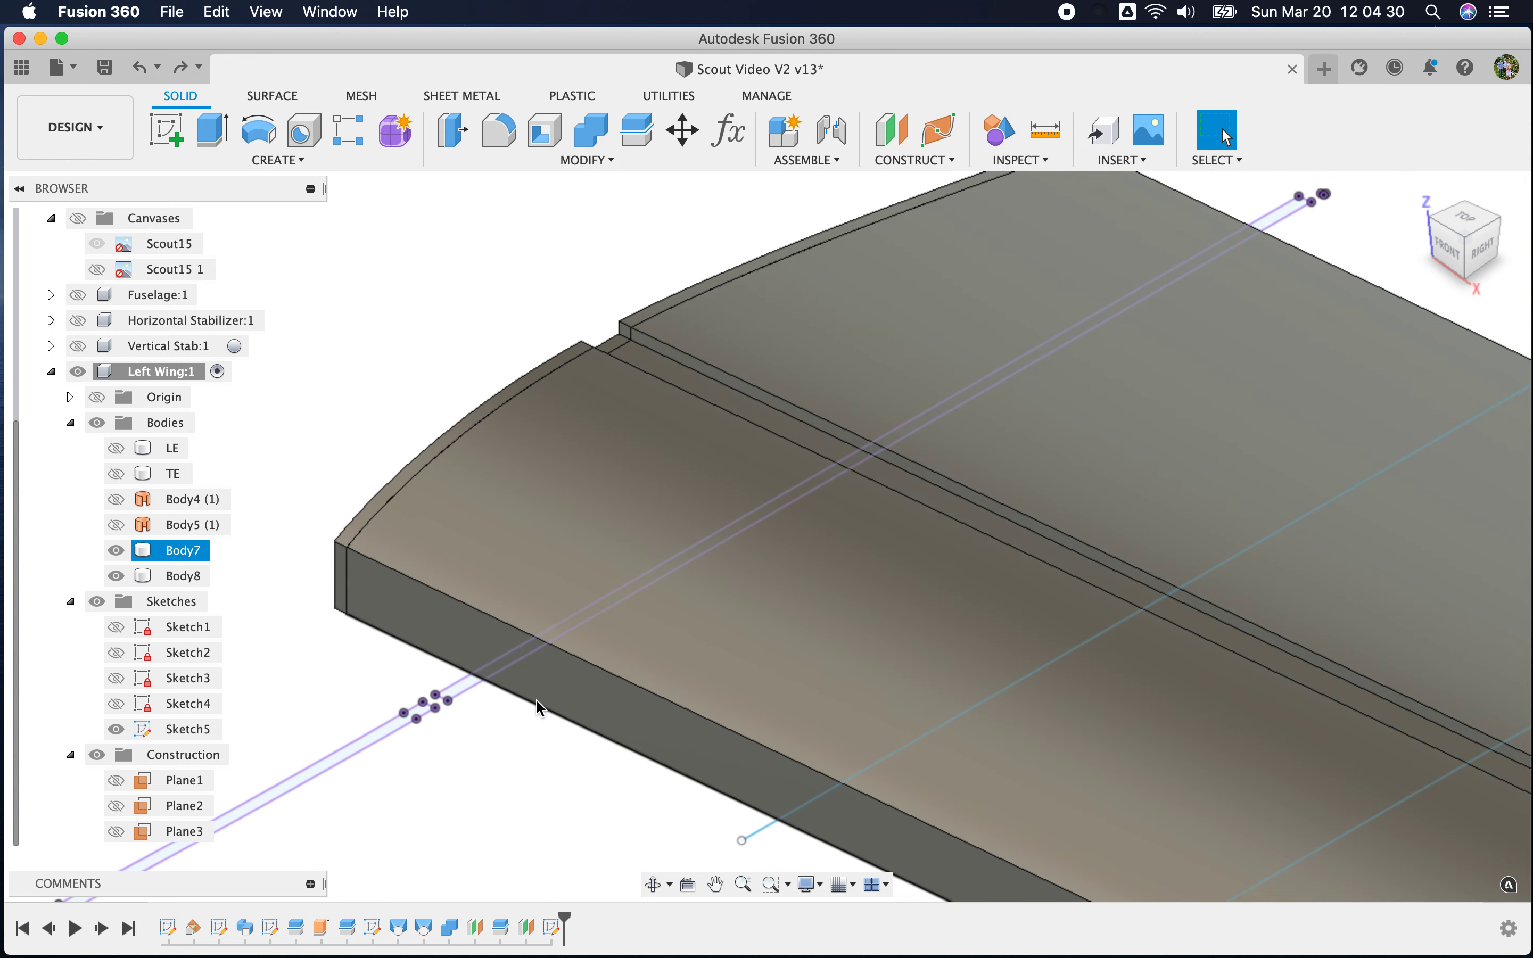
{"action": "left_click", "coordinate": [494, 194]}
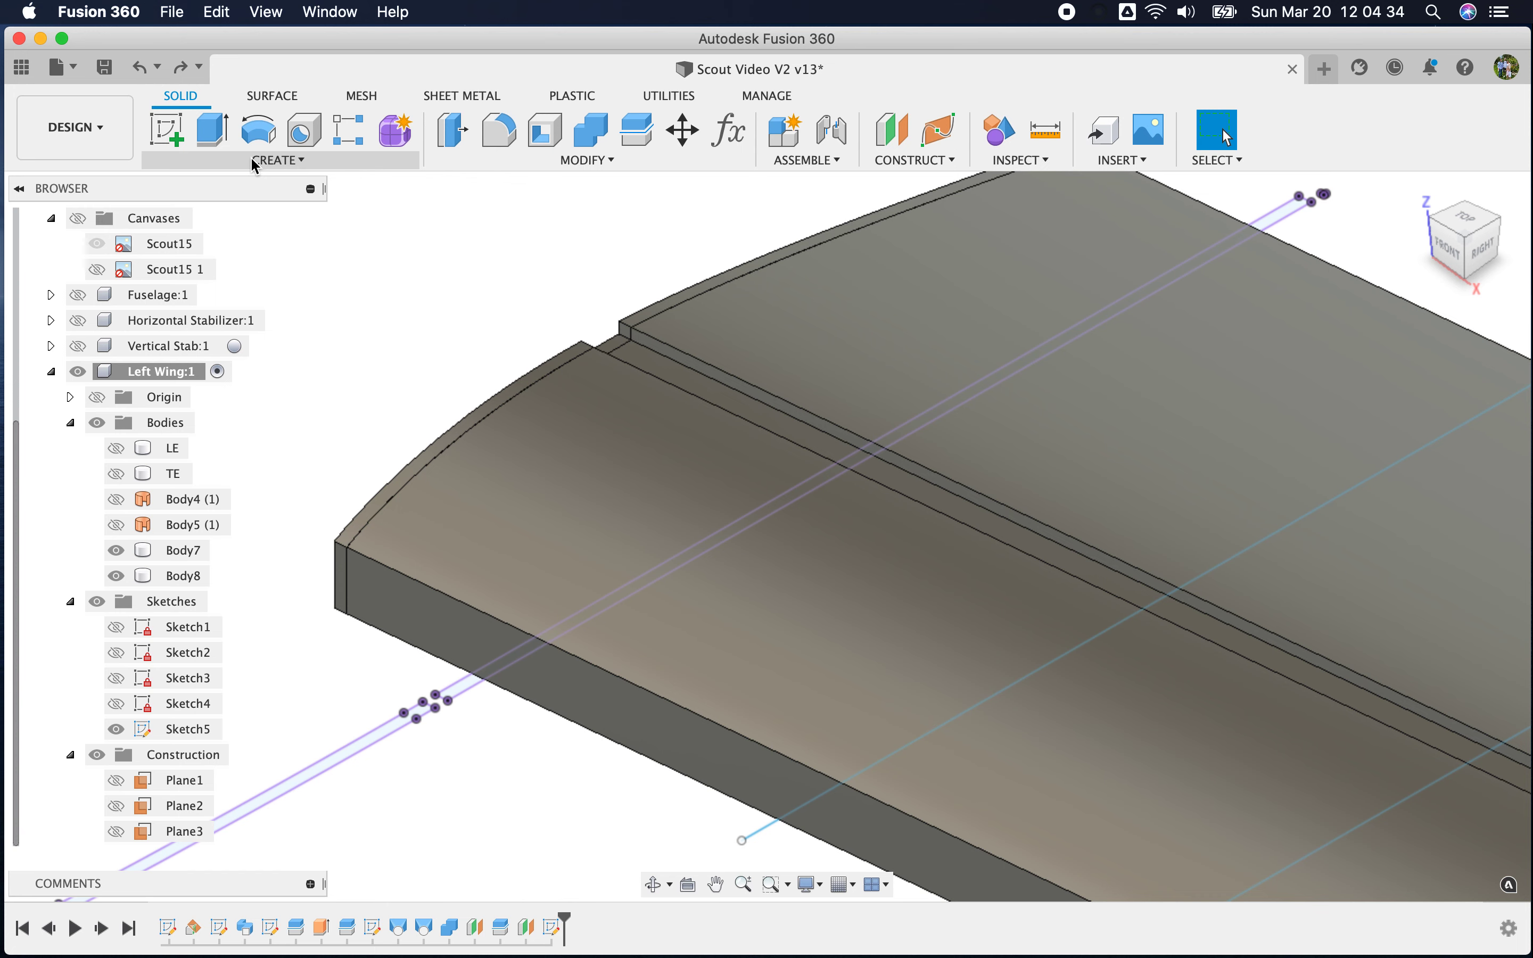
In Sketch5, draw a centre line about 8.626 in long between the end midpoints of the fuselage-side rib profile and finish the sketch
{"action": "scroll", "coordinate": [450, 700], "scroll_direction": "up", "scroll_amount": 3}
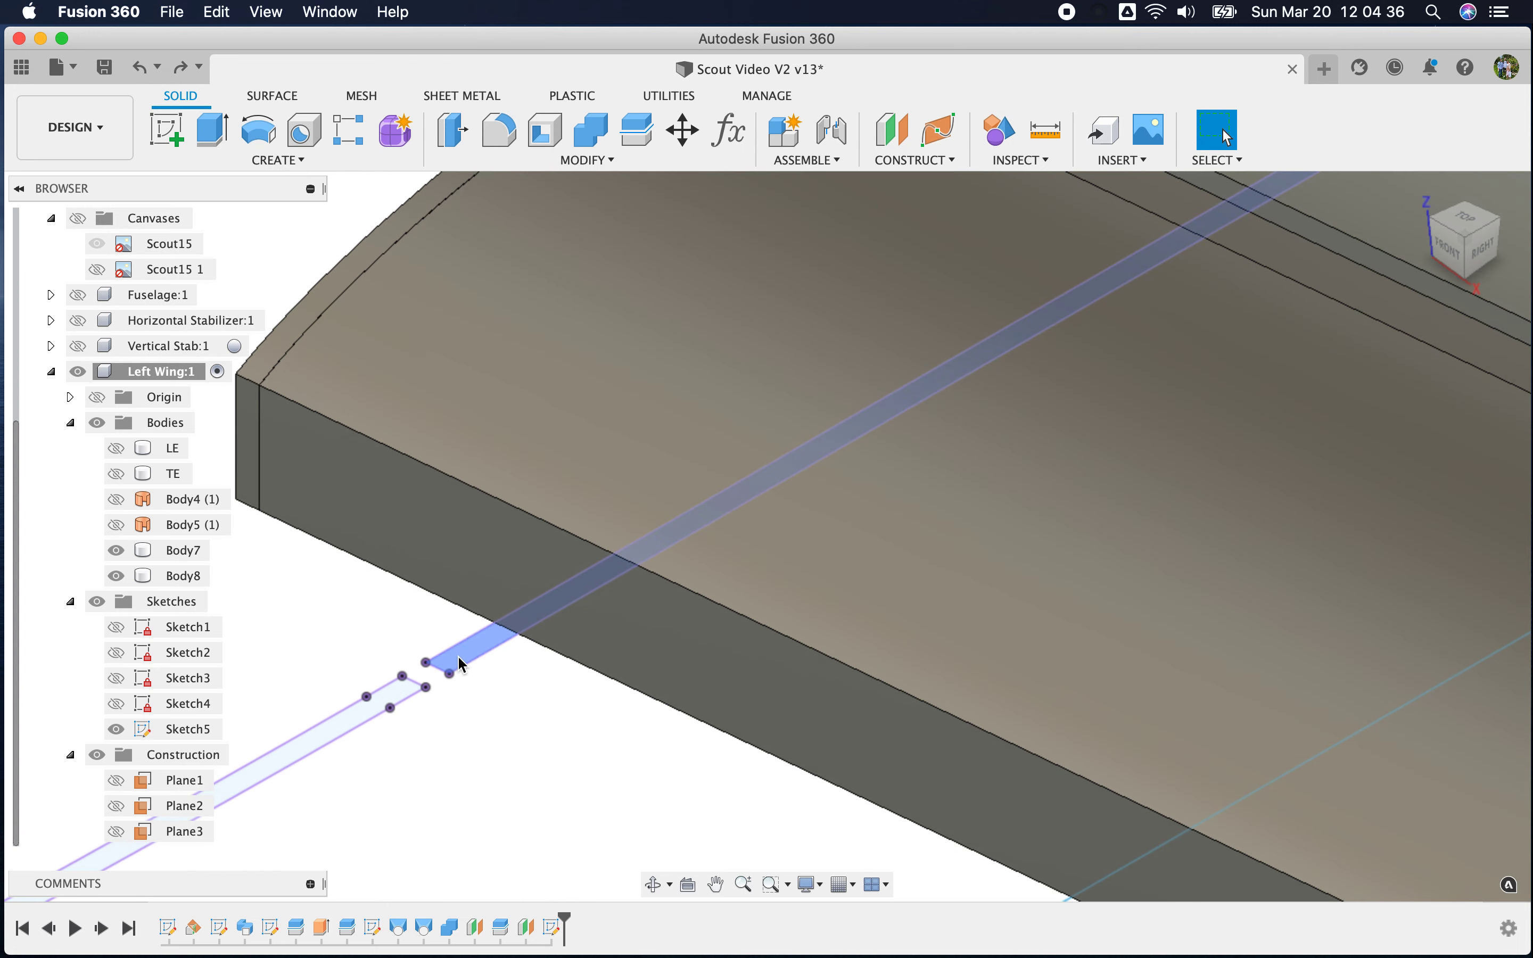
{"action": "right_click", "coordinate": [185, 729]}
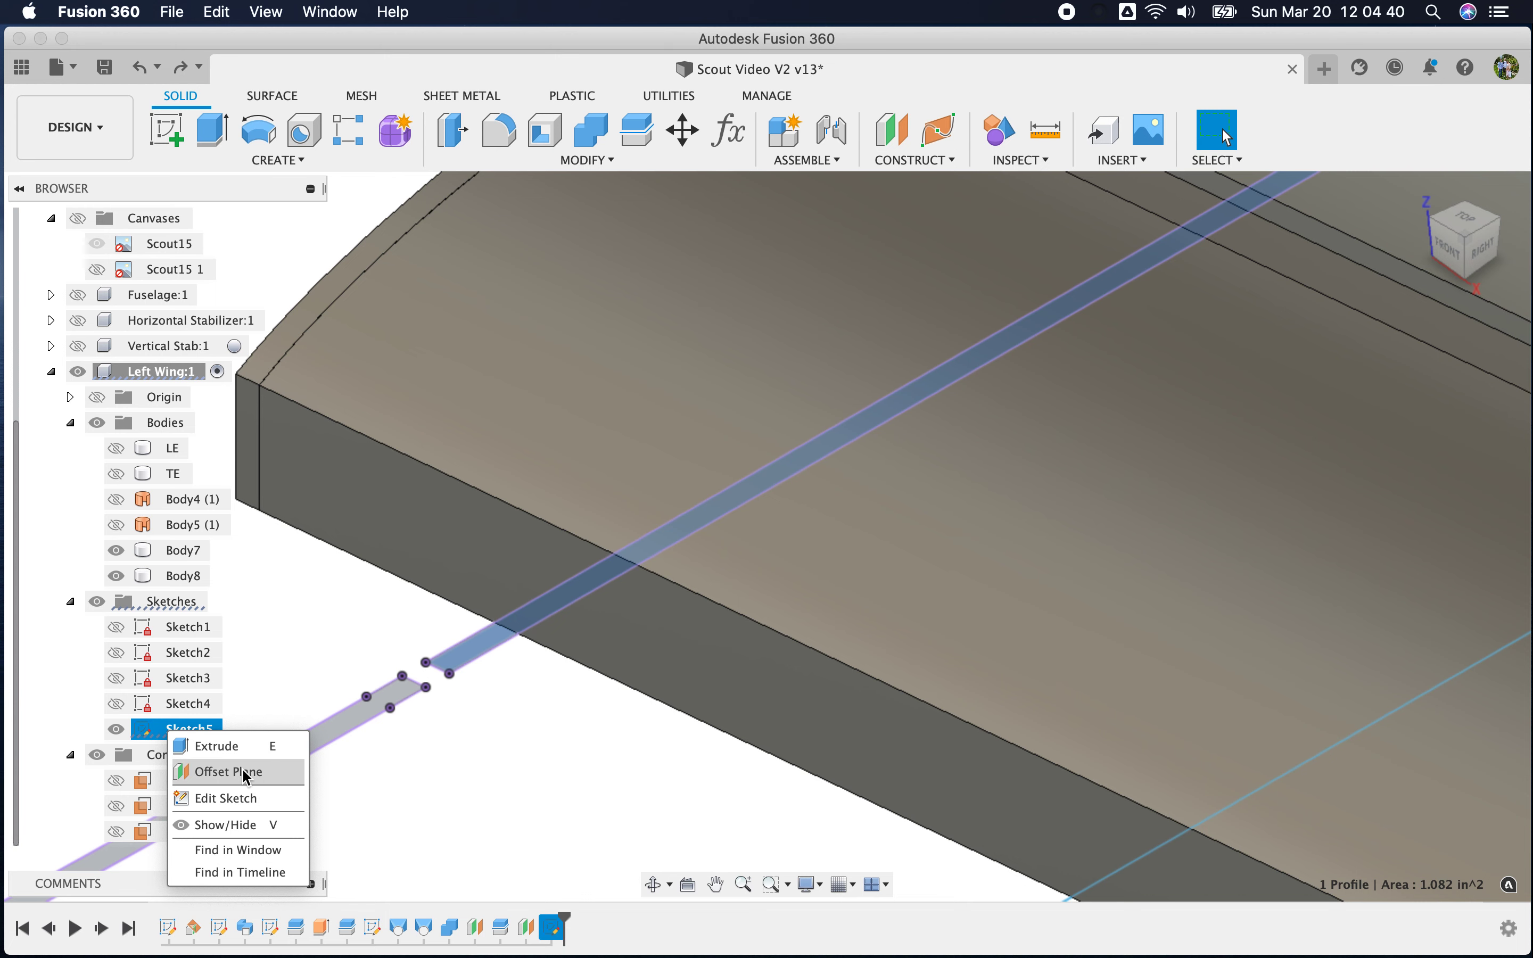
{"action": "left_click", "coordinate": [236, 799]}
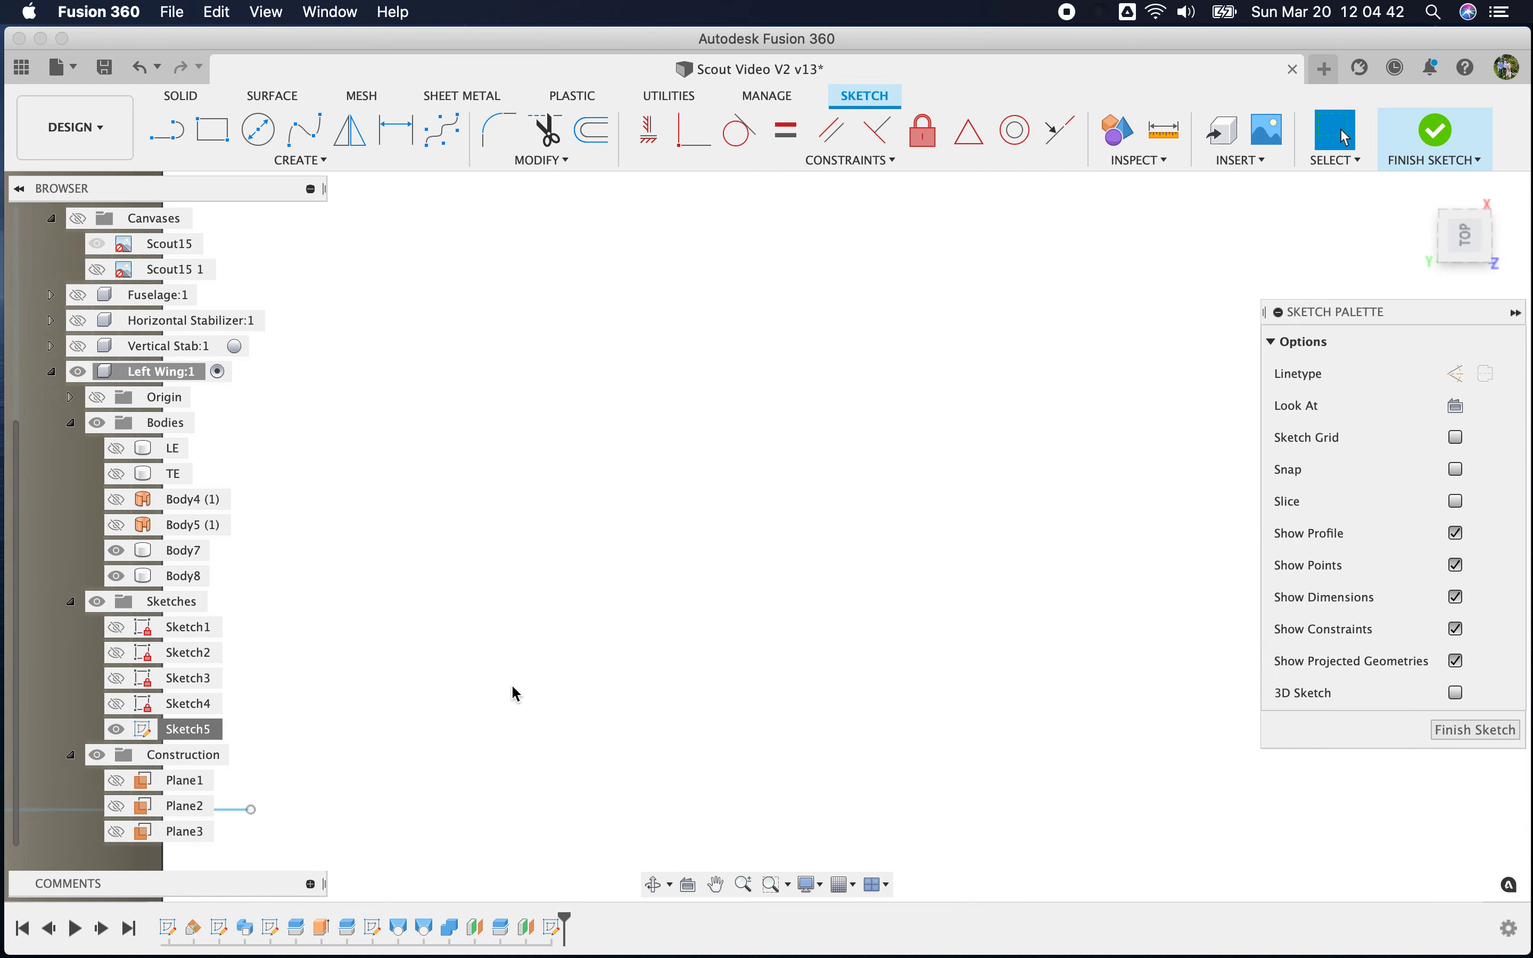
{"action": "scroll", "coordinate": [643, 636], "scroll_direction": "up", "scroll_amount": 10}
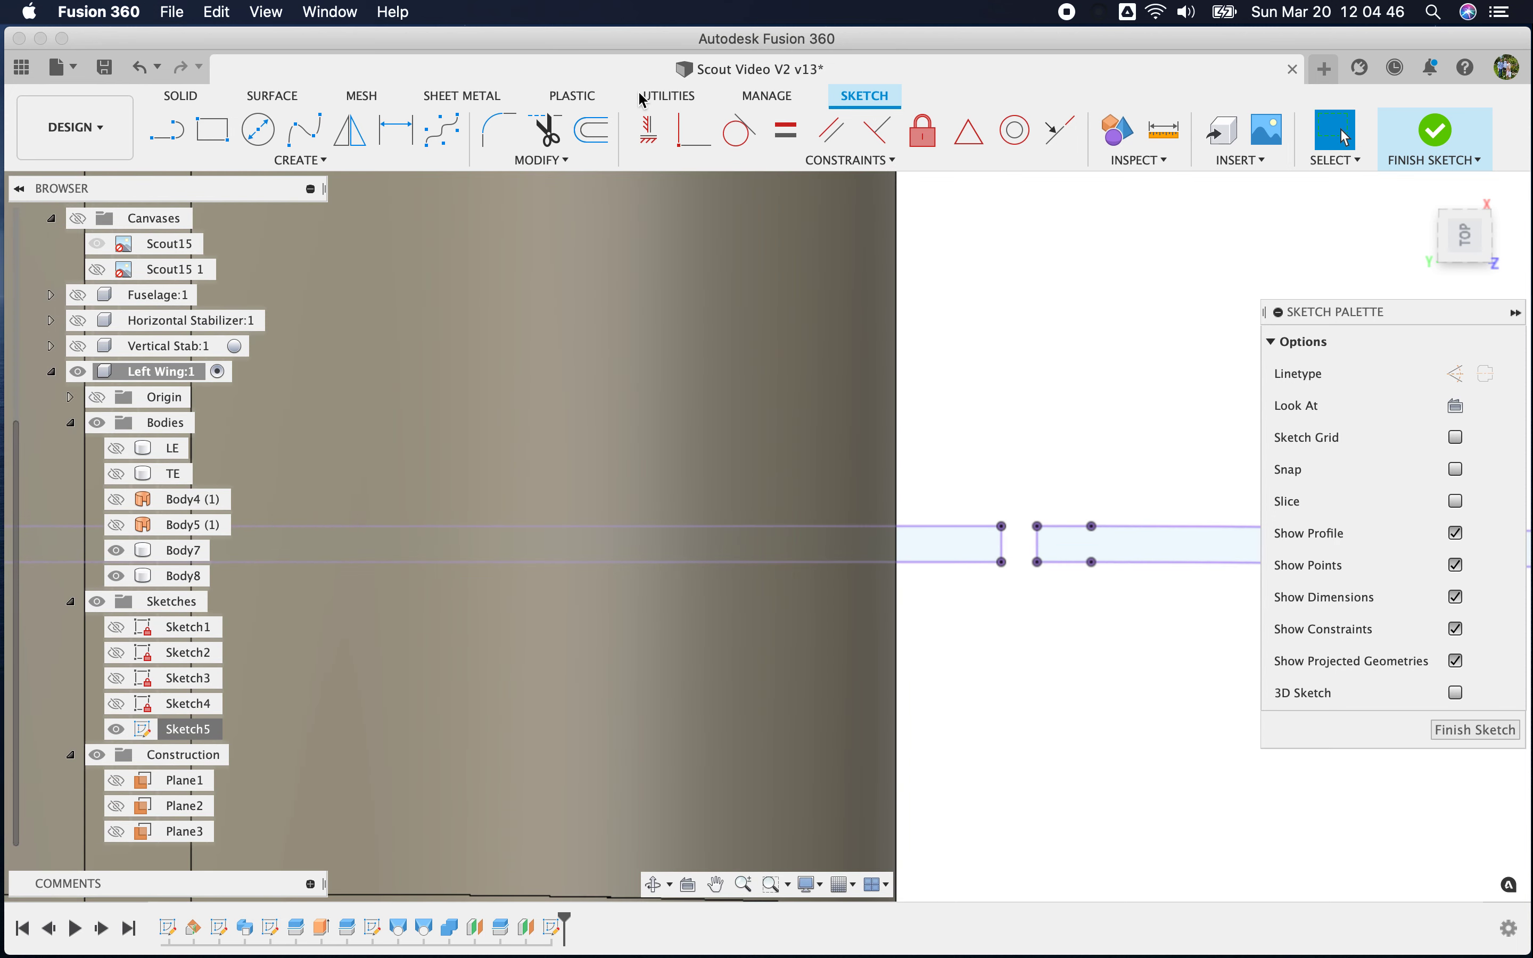
{"action": "left_click", "coordinate": [166, 130]}
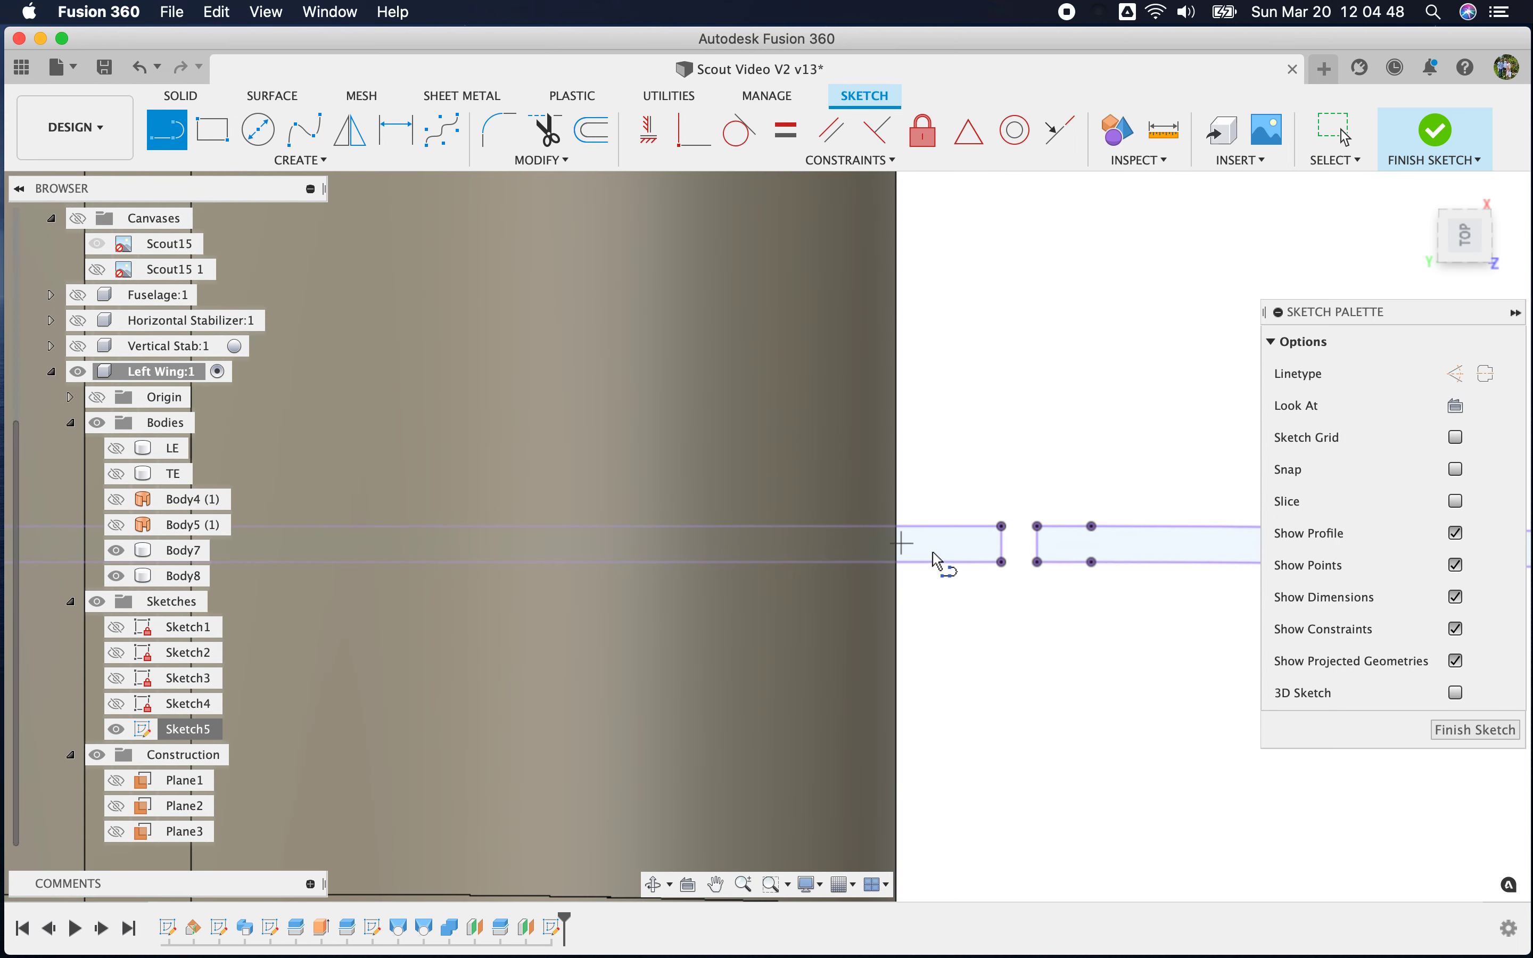
{"action": "left_click", "coordinate": [1002, 562]}
{"action": "scroll", "coordinate": [1052, 738], "scroll_direction": "down", "scroll_amount": 10}
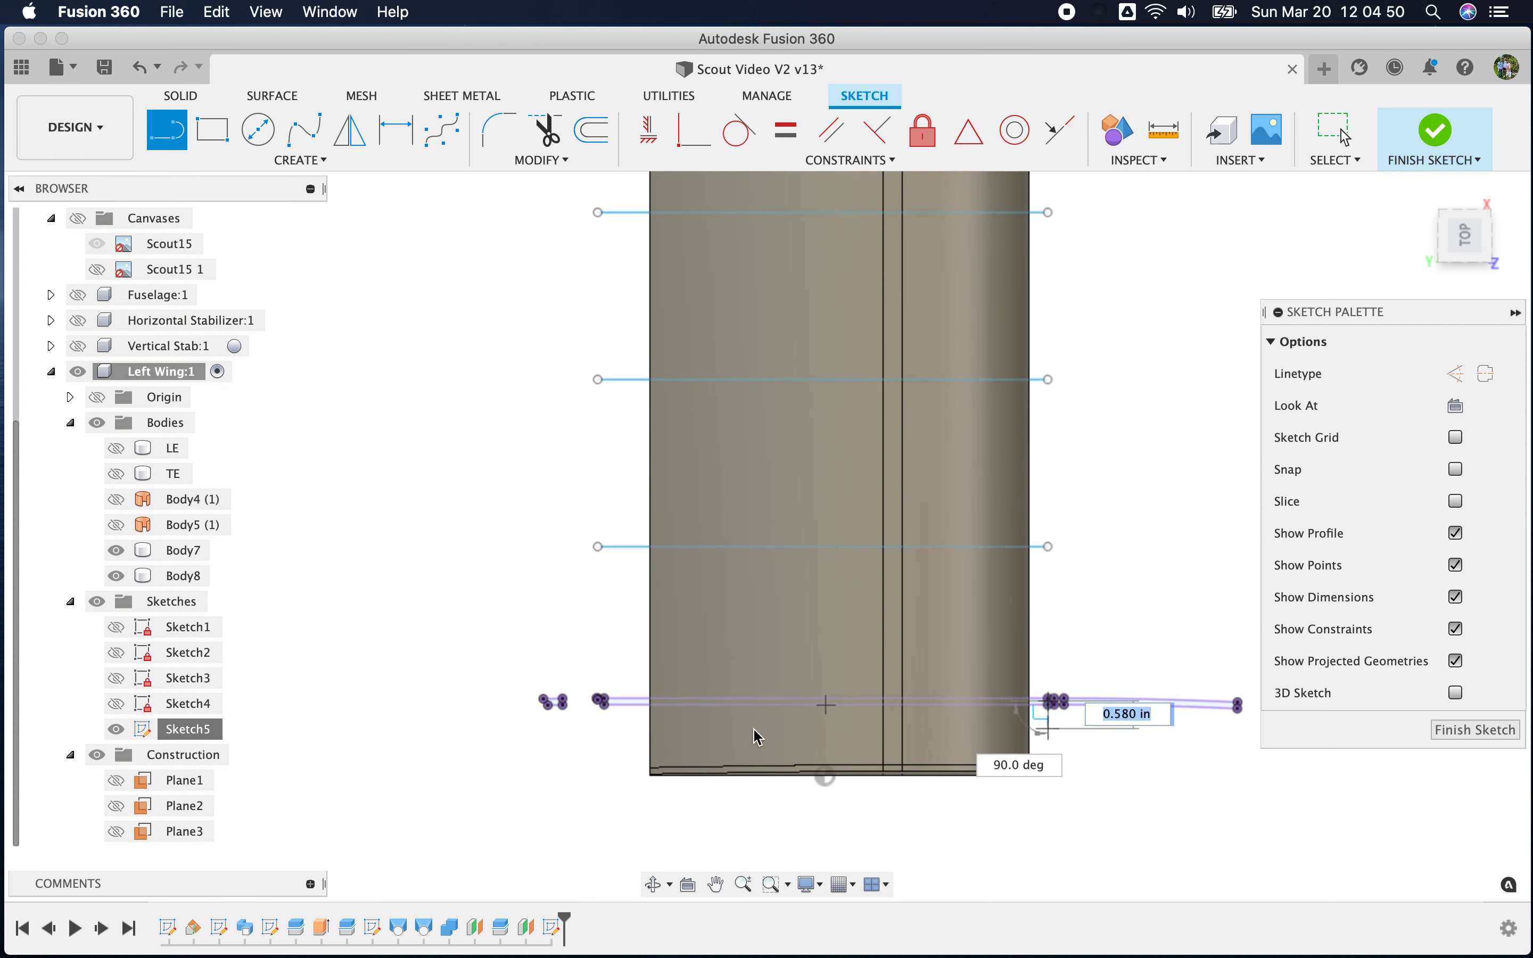
{"action": "scroll", "coordinate": [616, 700], "scroll_direction": "up", "scroll_amount": 8}
{"action": "scroll", "coordinate": [622, 695], "scroll_direction": "up", "scroll_amount": 2}
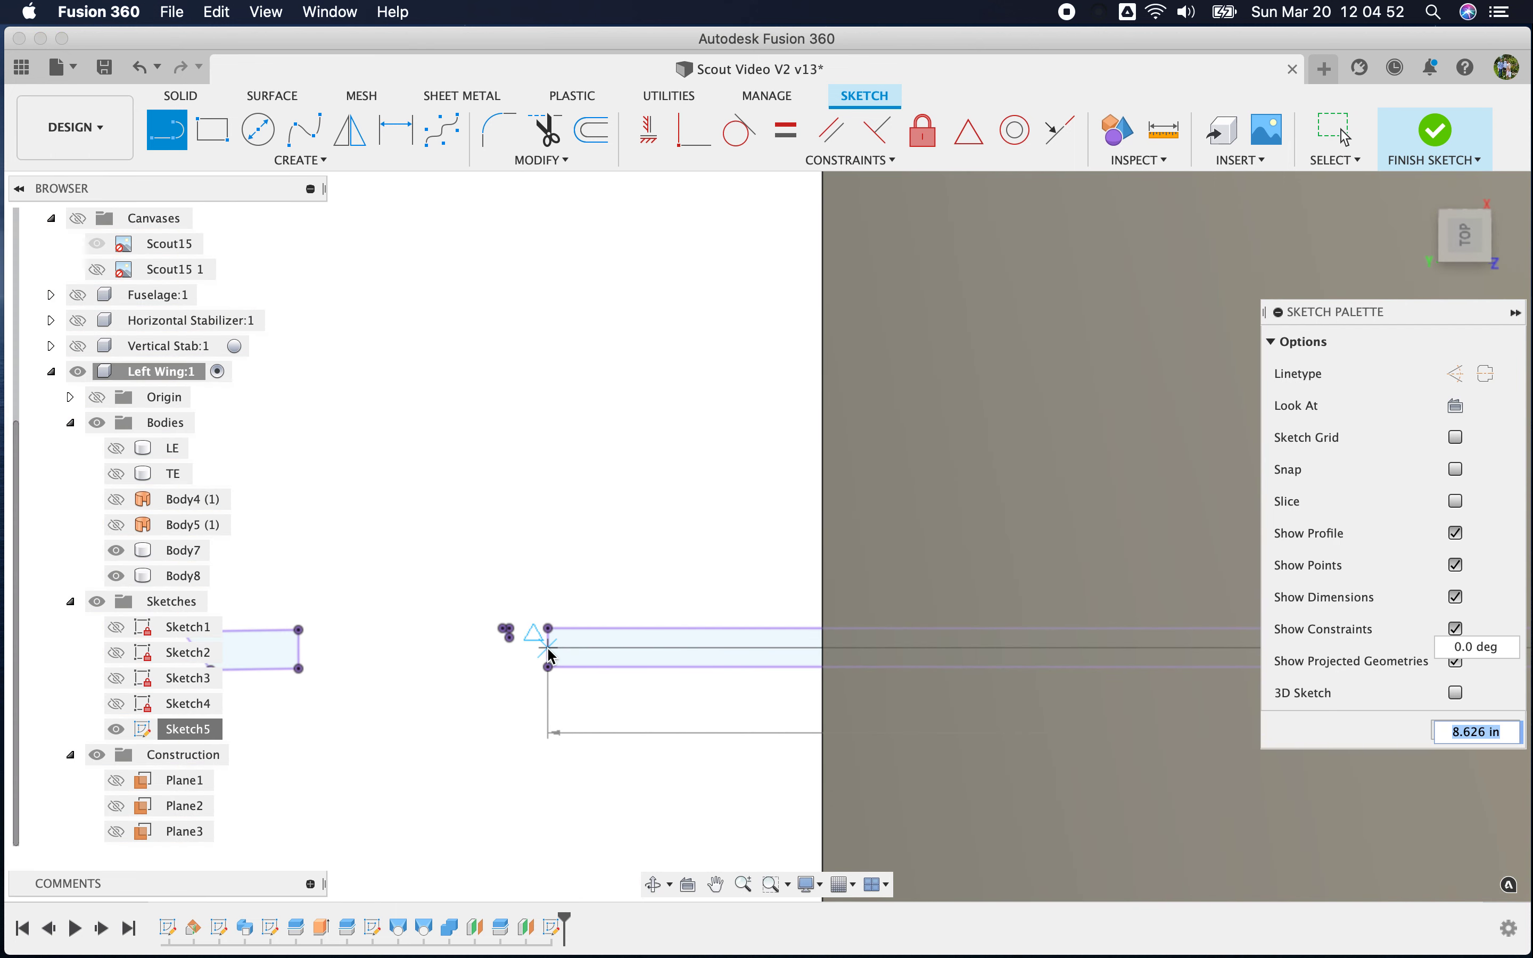
{"action": "left_click", "coordinate": [552, 657]}
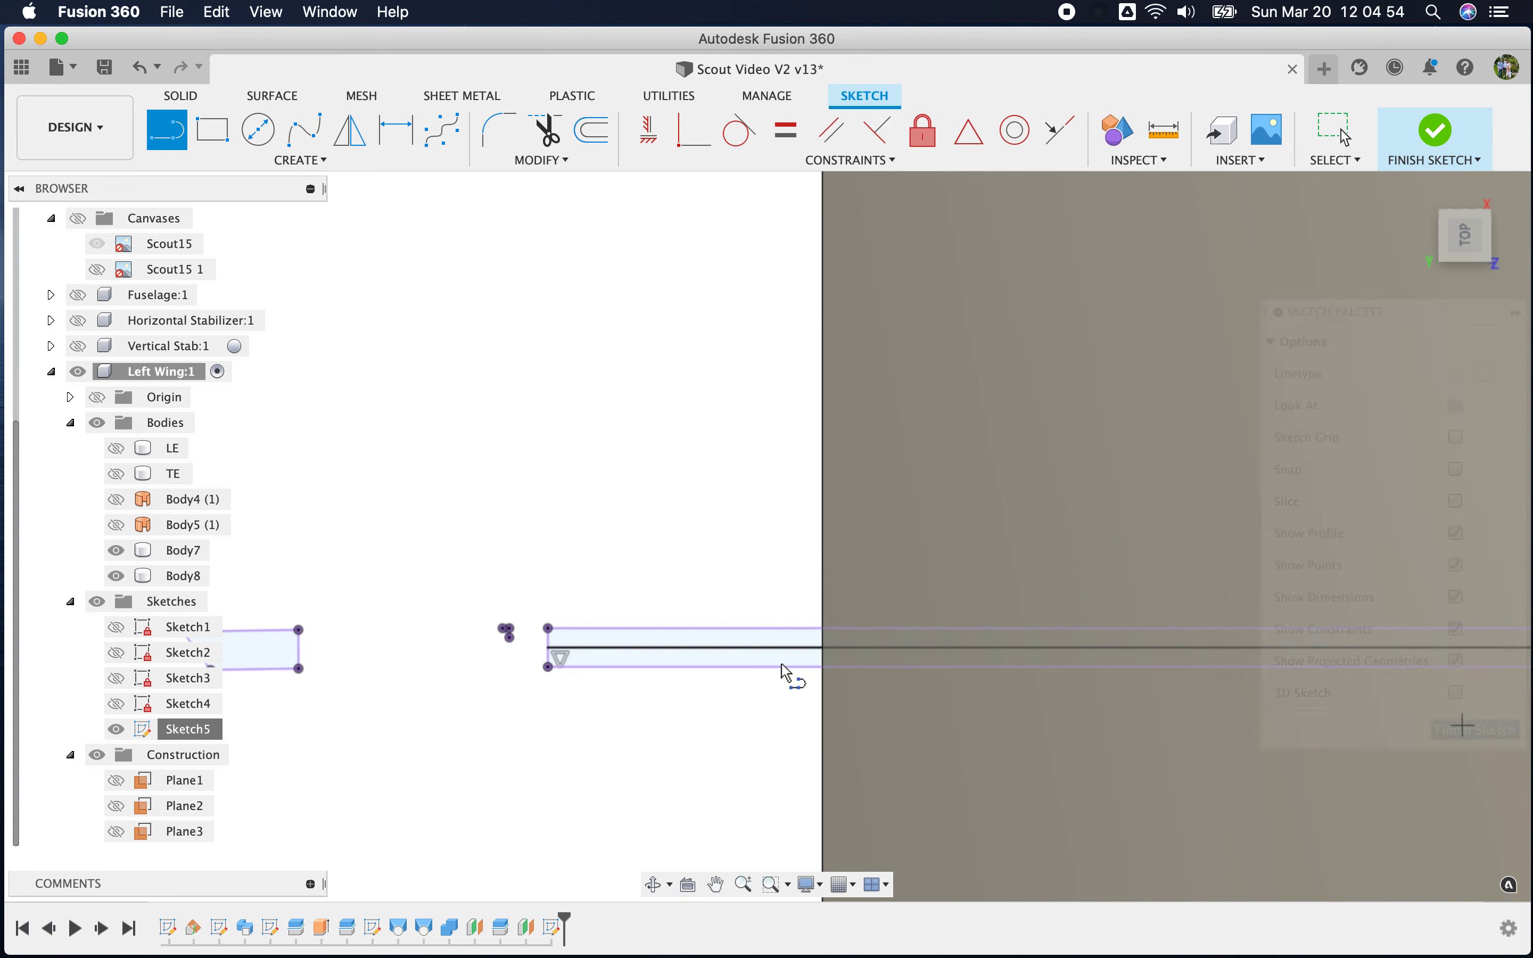
{"action": "scroll", "coordinate": [575, 495], "scroll_direction": "down", "scroll_amount": 10}
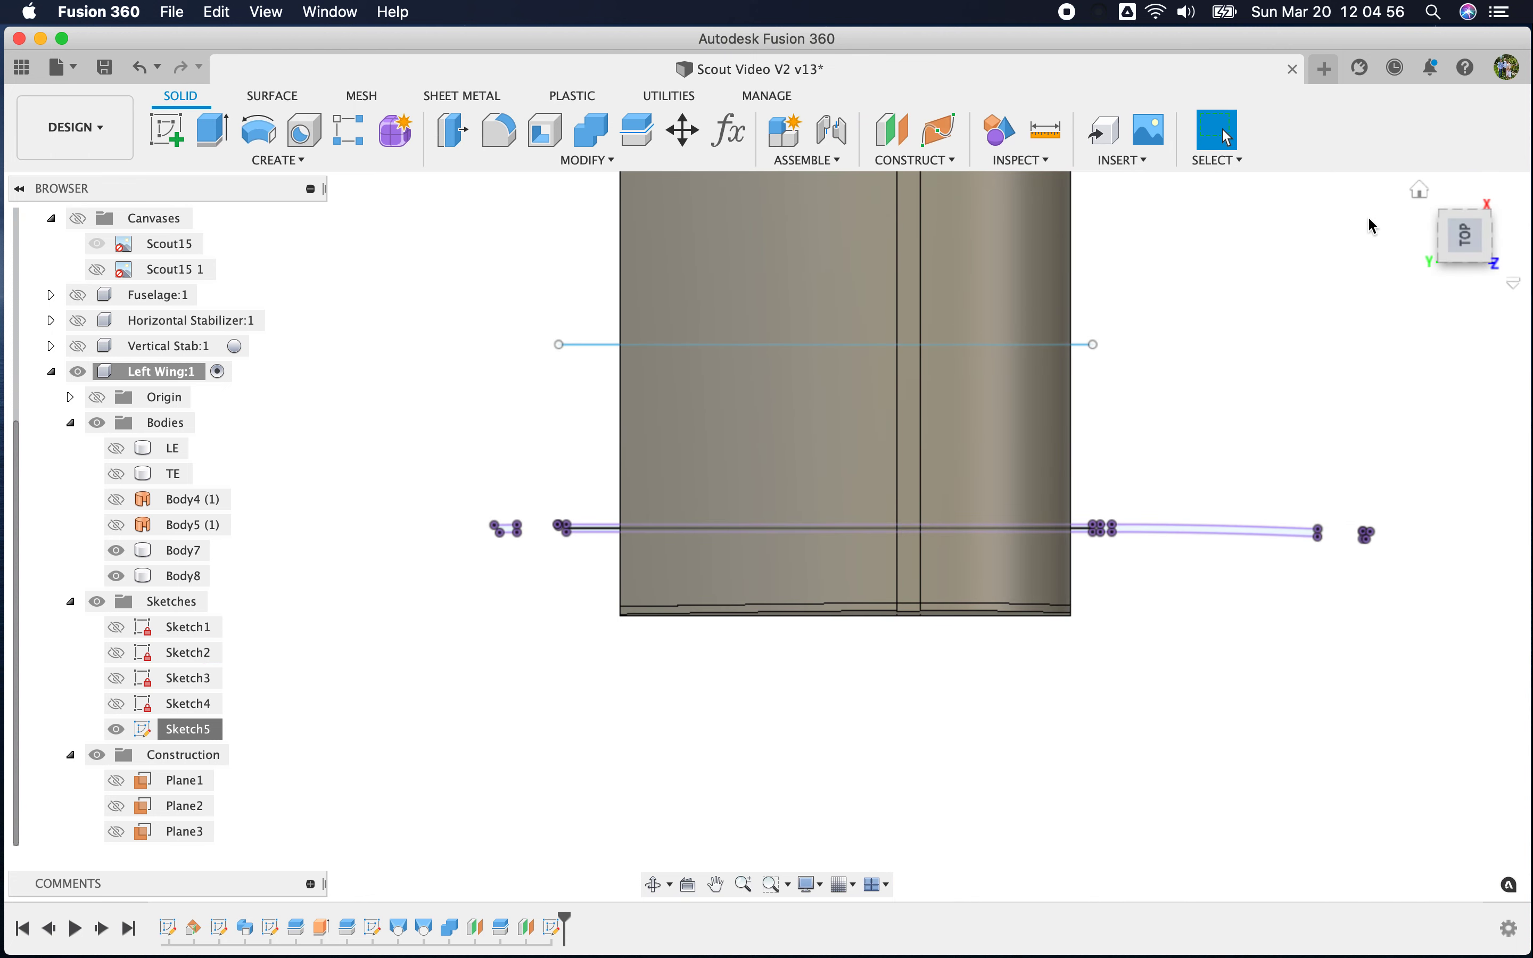
Start a Thin Extrude on the new centre line of the fuselage-side rib
{"action": "left_click", "coordinate": [206, 136]}
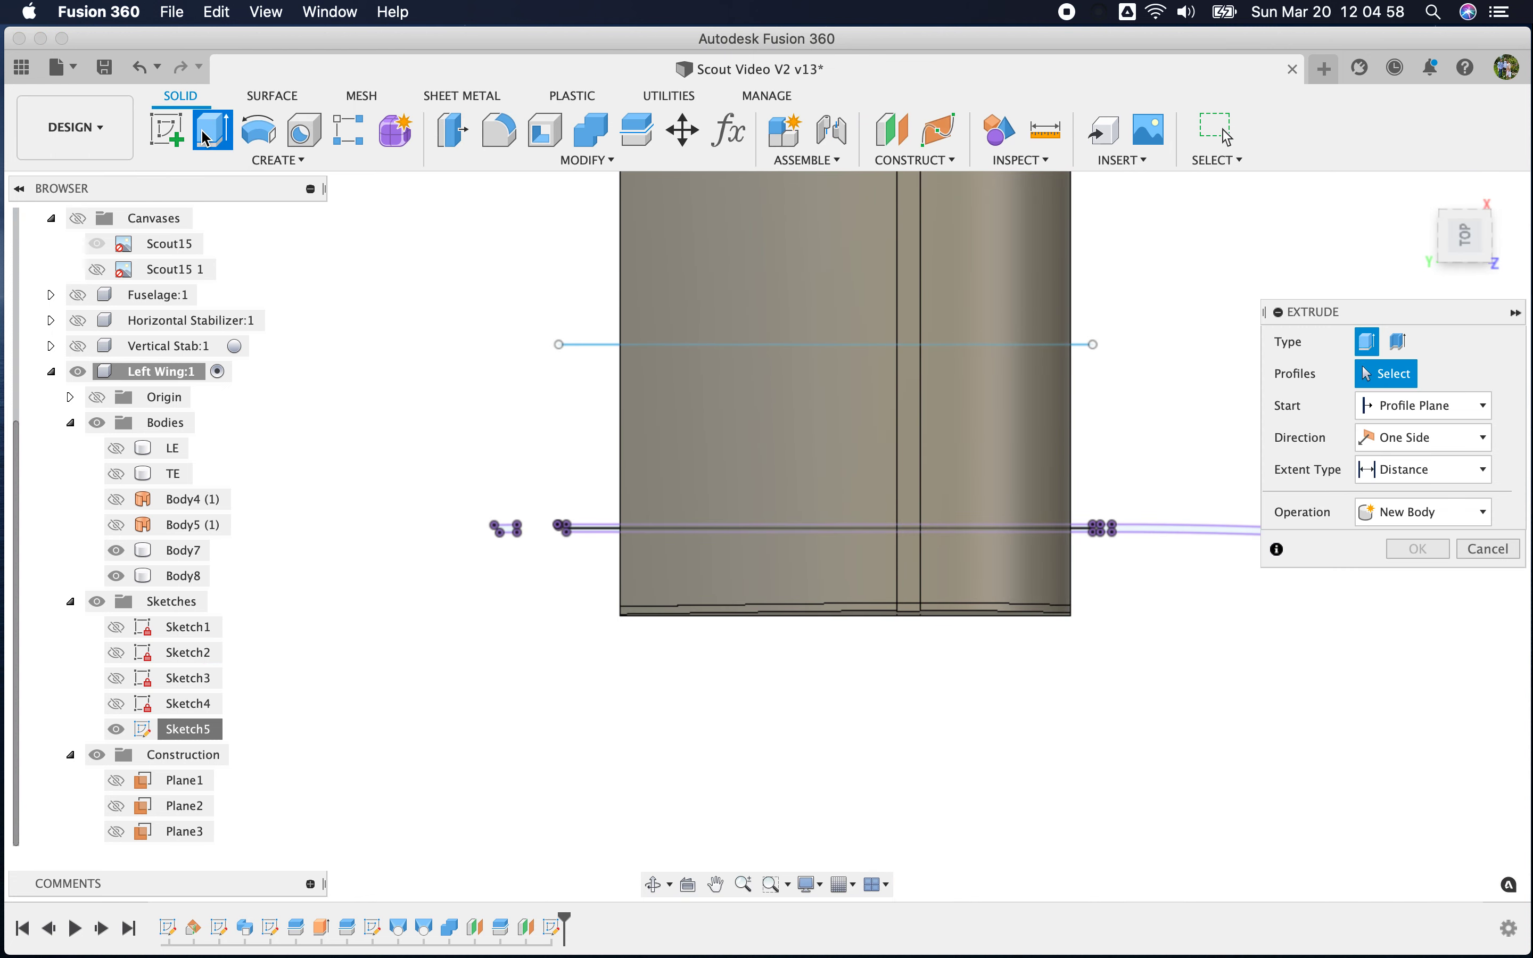
{"action": "left_click", "coordinate": [1404, 350]}
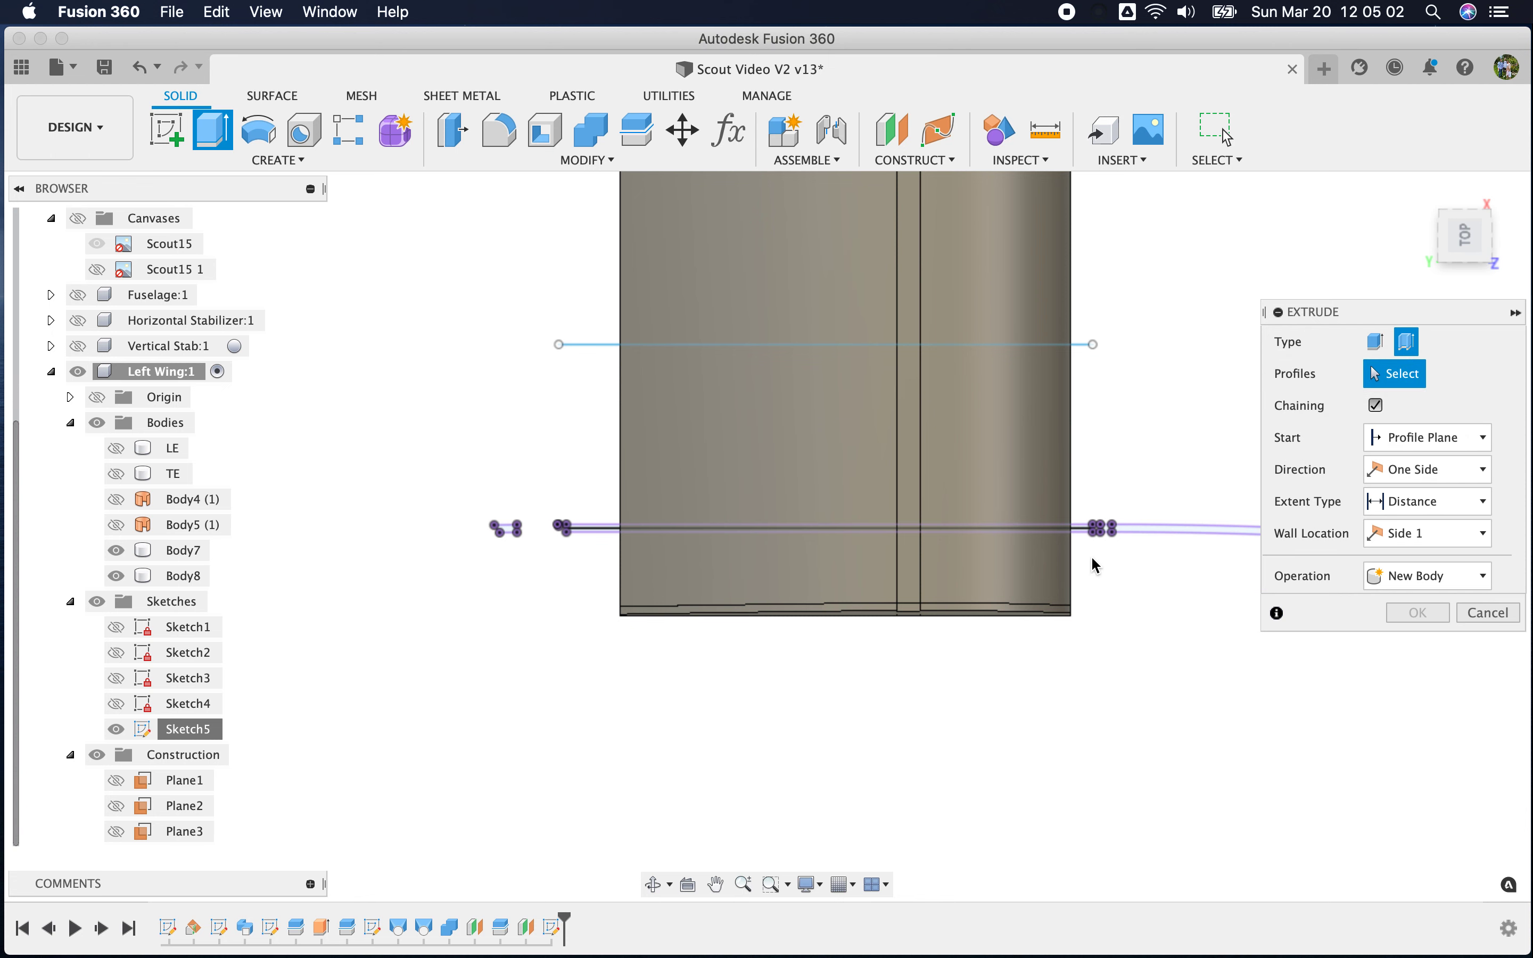
{"action": "scroll", "coordinate": [1086, 554], "scroll_direction": "up", "scroll_amount": 3}
{"action": "left_click", "coordinate": [1064, 472]}
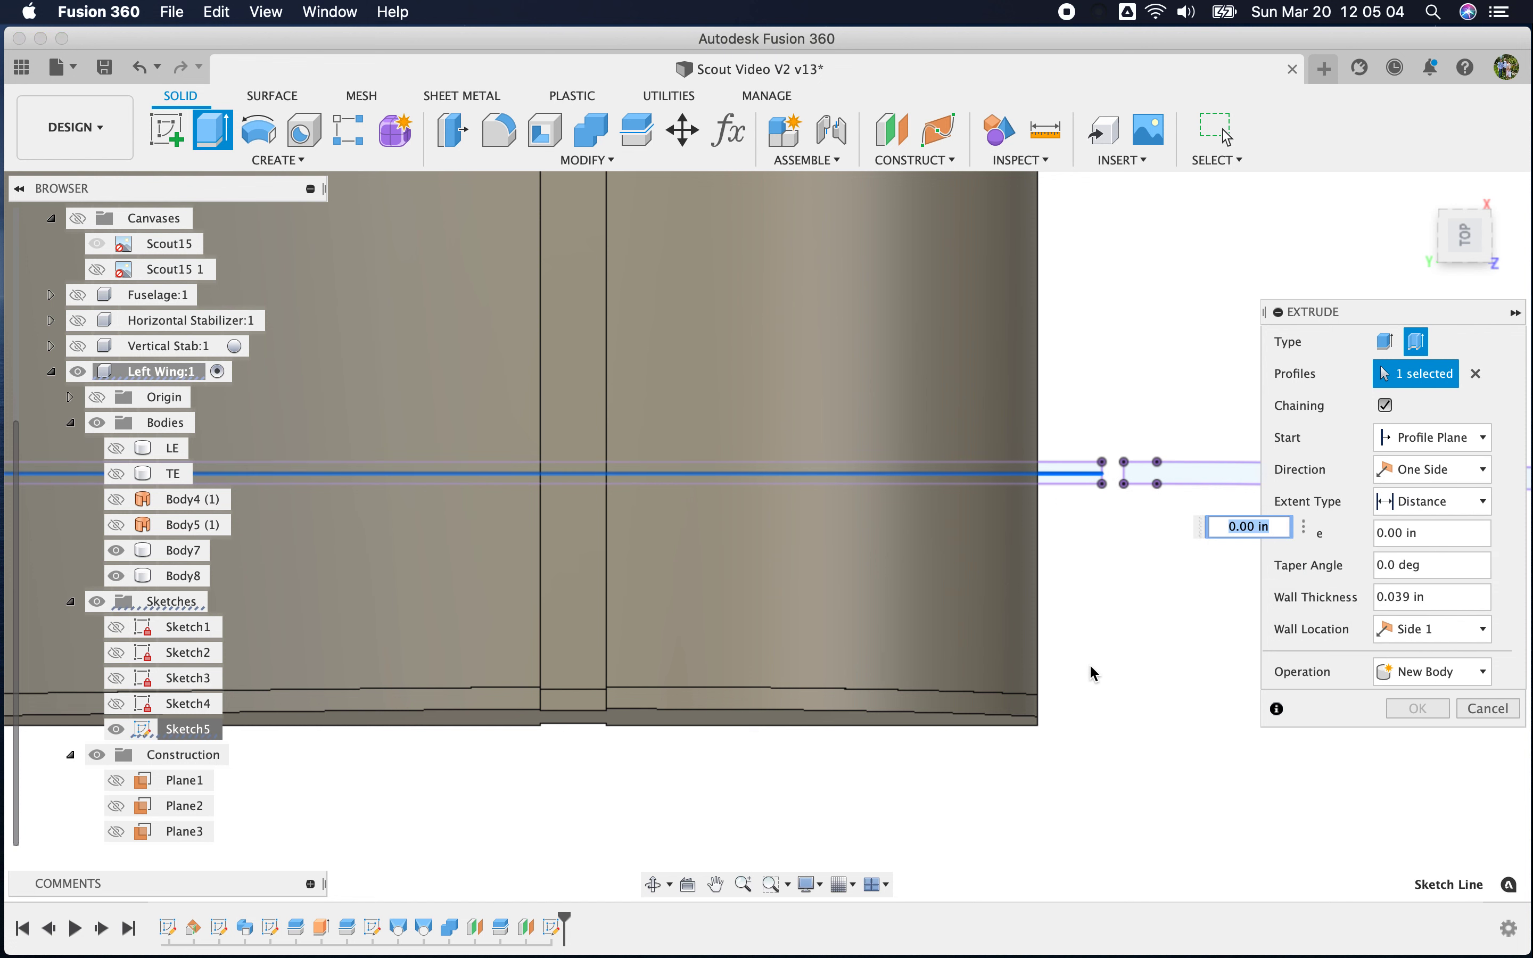
Add the other seven rib lines along the wing, out to the tip, to the thin extrusion's profiles
{"action": "scroll", "coordinate": [1089, 663], "scroll_direction": "down", "scroll_amount": 5}
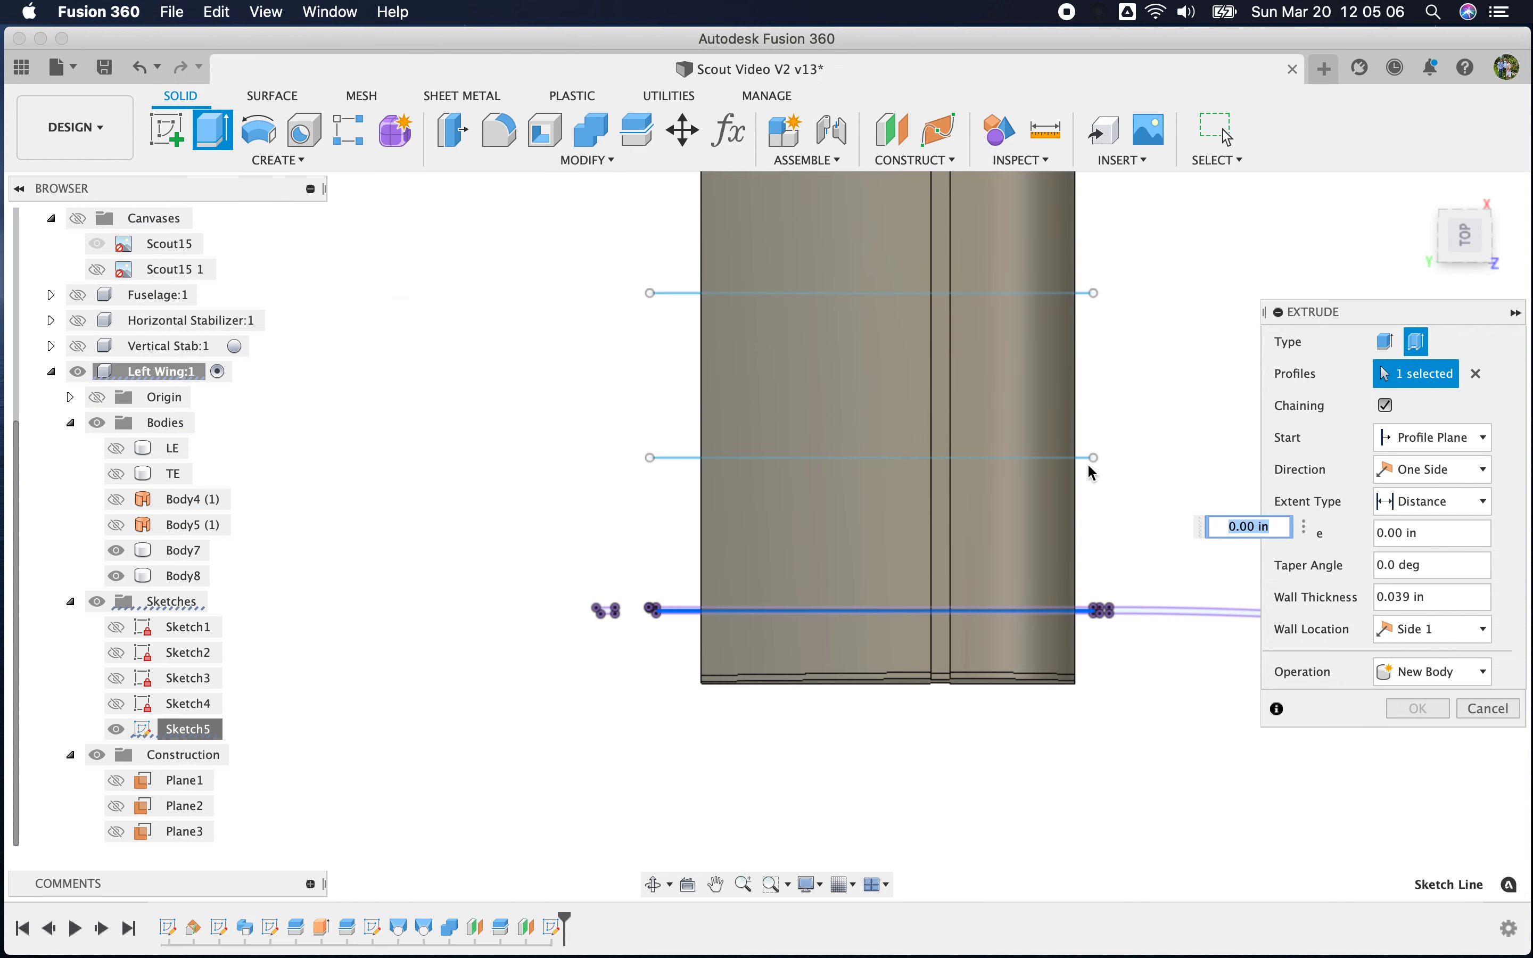
{"action": "left_click", "coordinate": [1084, 461]}
{"action": "scroll", "coordinate": [1084, 303], "scroll_direction": "down", "scroll_amount": 3}
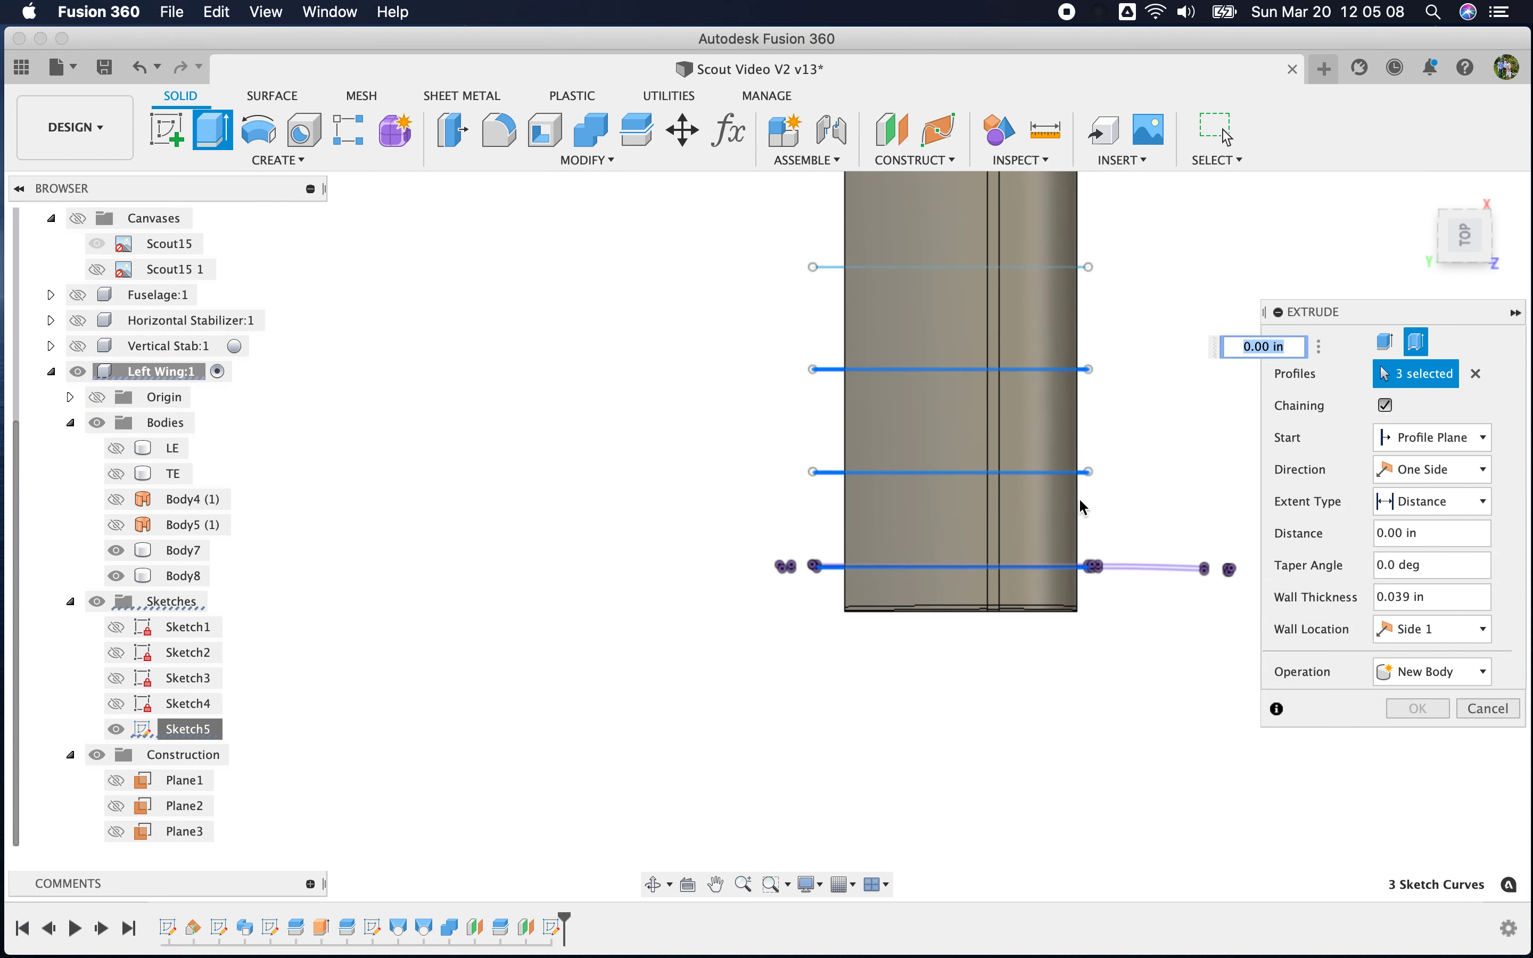
{"action": "left_click", "coordinate": [1083, 289]}
{"action": "left_click", "coordinate": [952, 197]}
{"action": "left_click", "coordinate": [955, 205]}
{"action": "scroll", "coordinate": [592, 537], "scroll_direction": "down", "scroll_amount": 4}
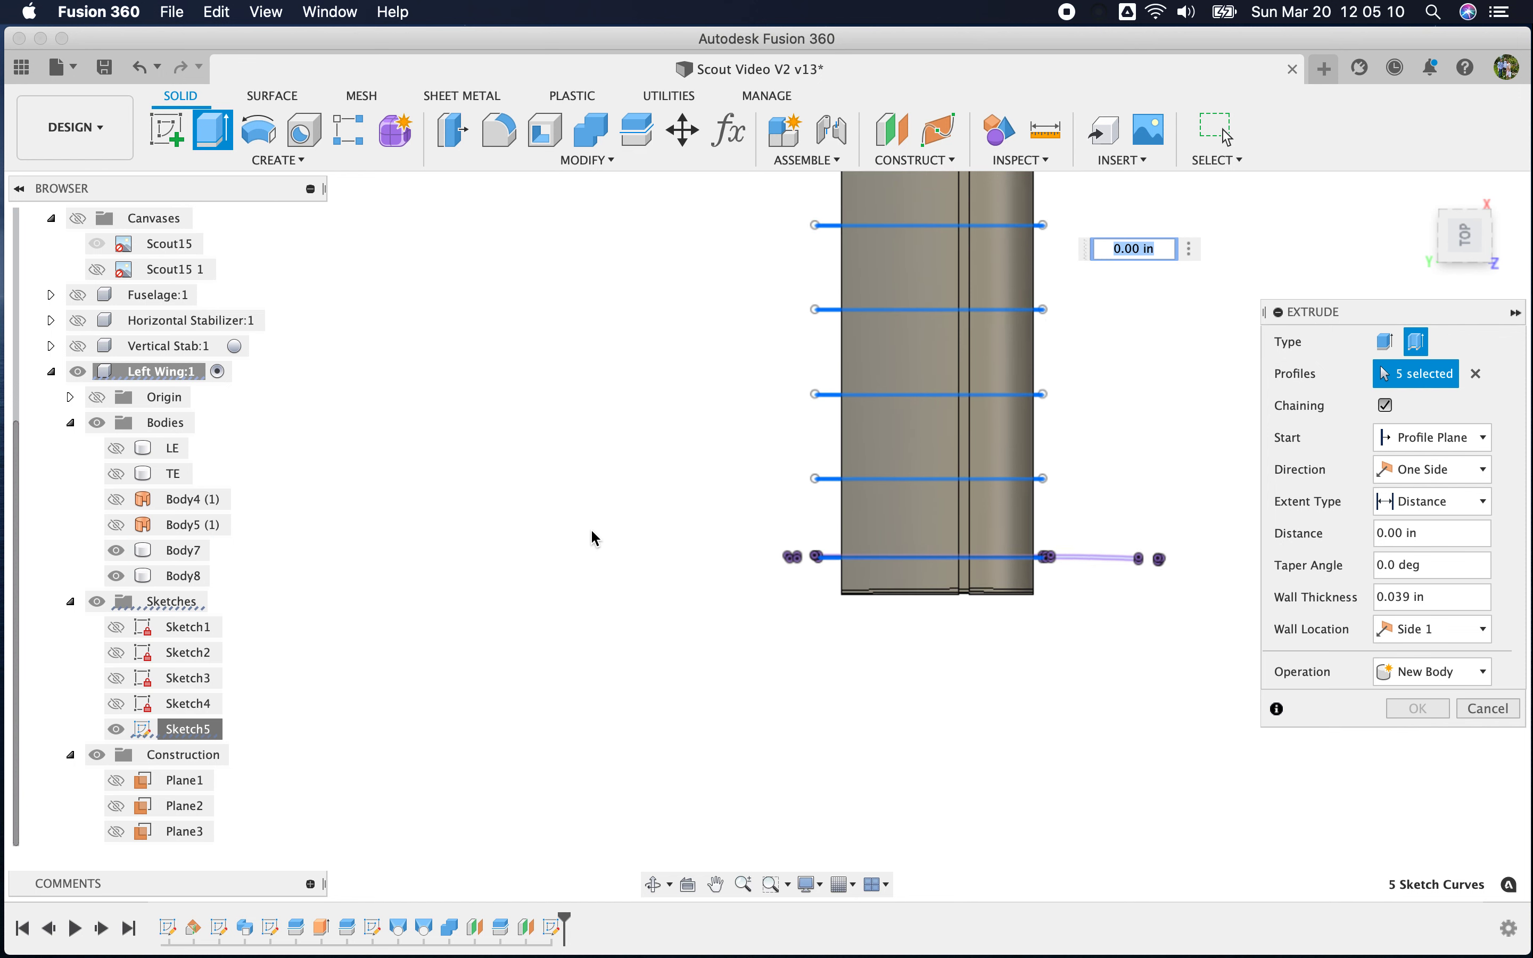
{"action": "scroll", "coordinate": [722, 311], "scroll_direction": "up", "scroll_amount": 4}
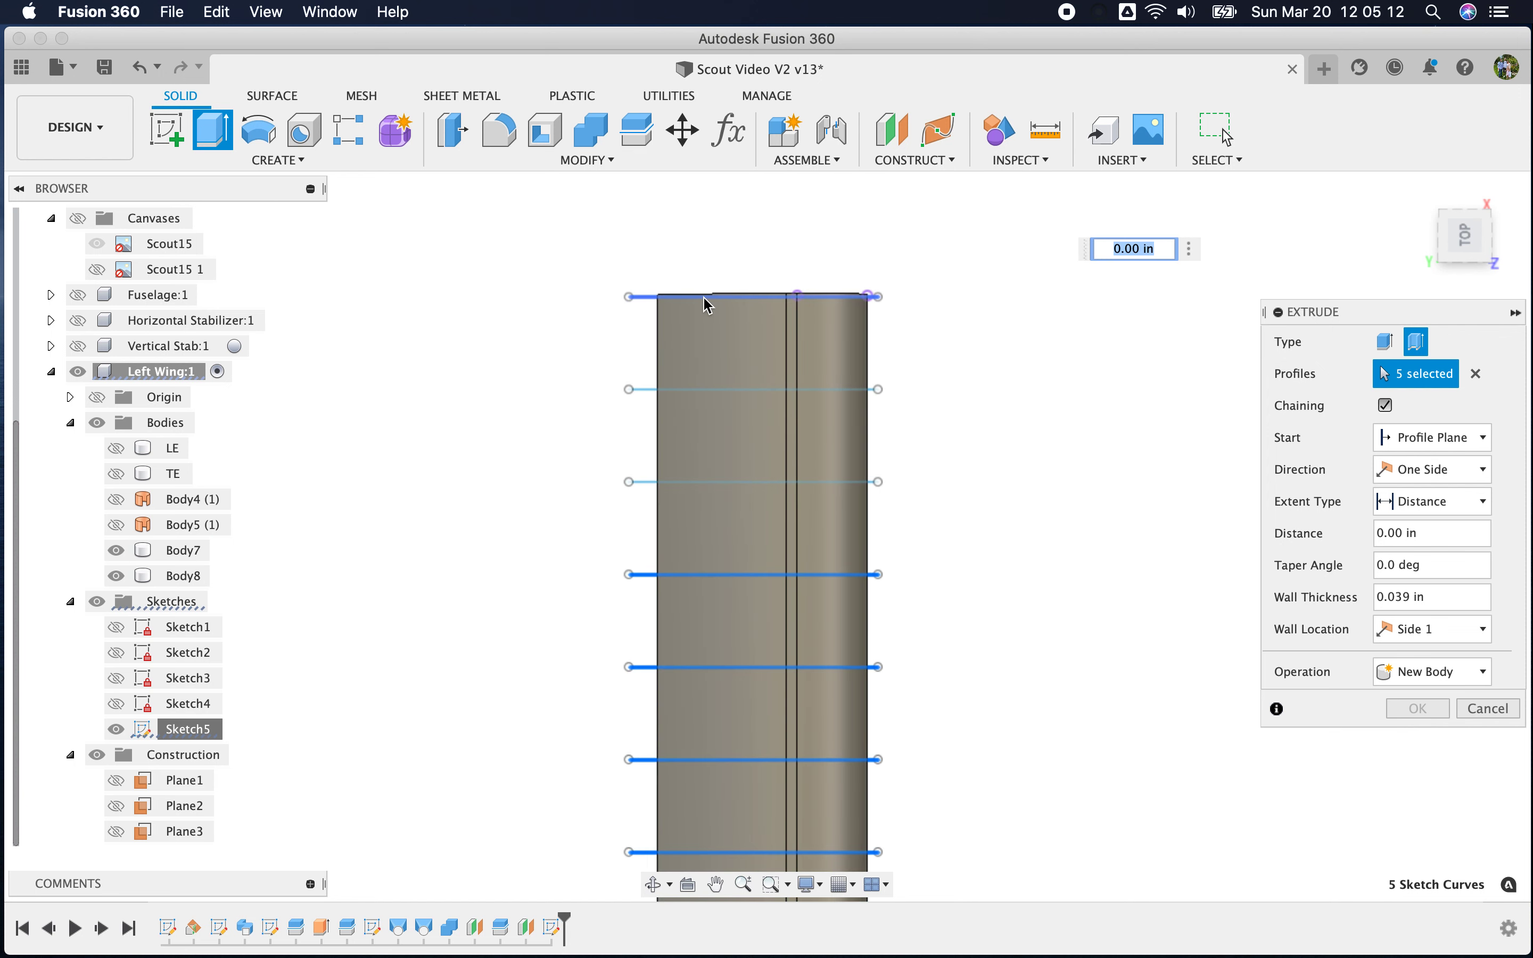
{"action": "left_click", "coordinate": [708, 297]}
{"action": "left_click", "coordinate": [698, 390]}
{"action": "left_click", "coordinate": [696, 485]}
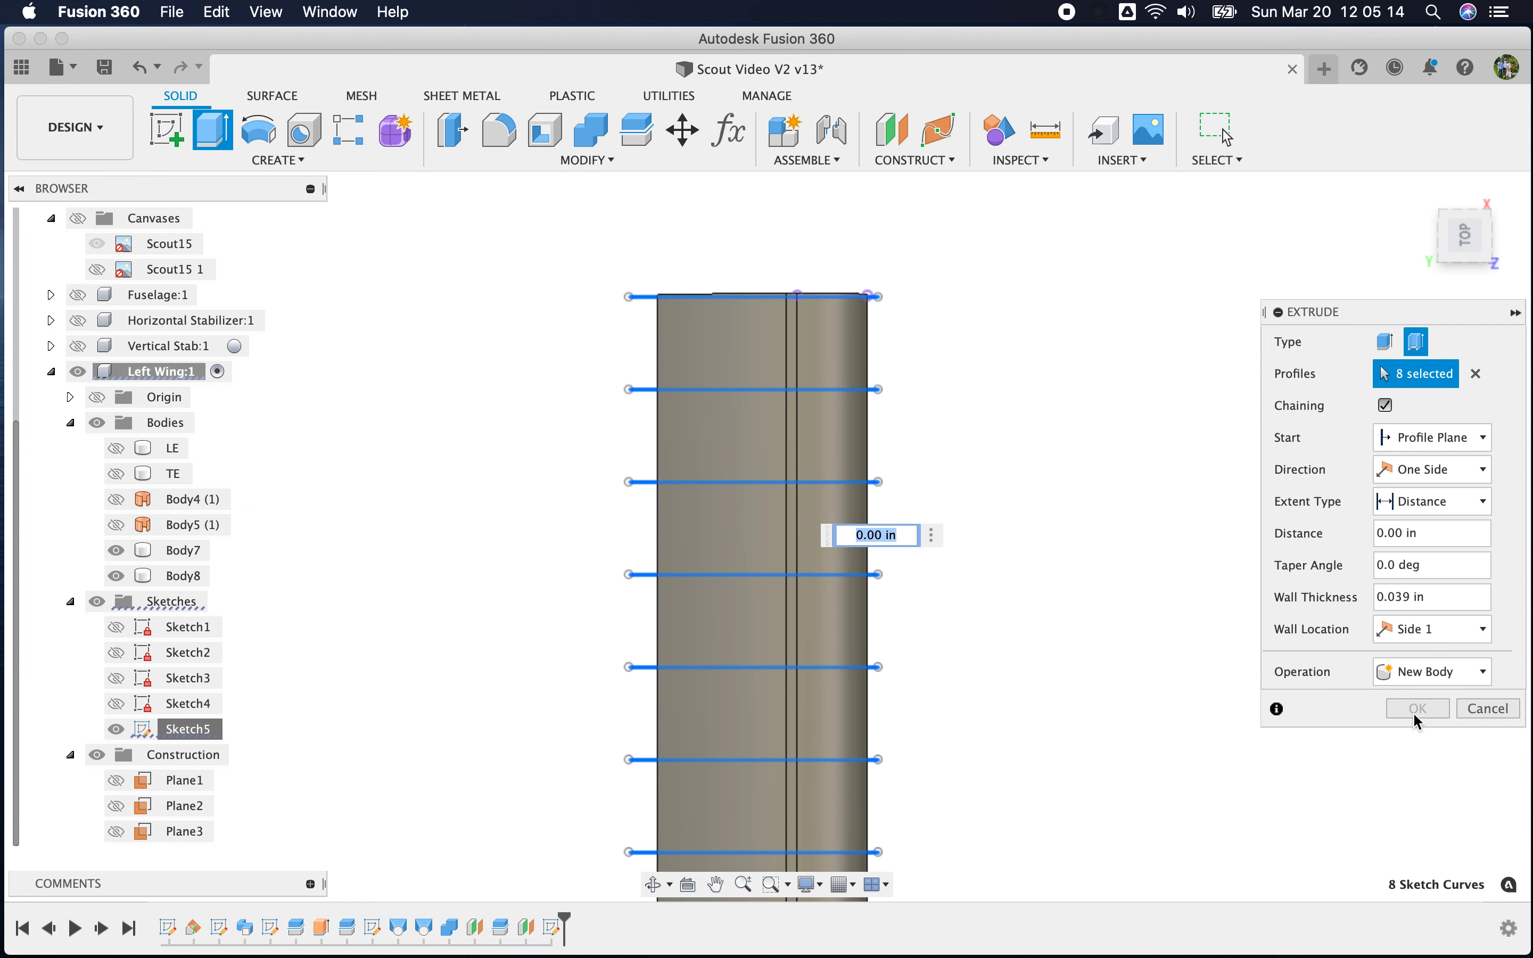
Extrude the eight rib lines about 2.744 in upward through the wing with the Intersect operation
{"action": "left_click_drag", "start_coordinate": [1439, 232], "coordinate": [1244, 147]}
{"action": "left_click_drag", "start_coordinate": [804, 586], "coordinate": [795, 506]}
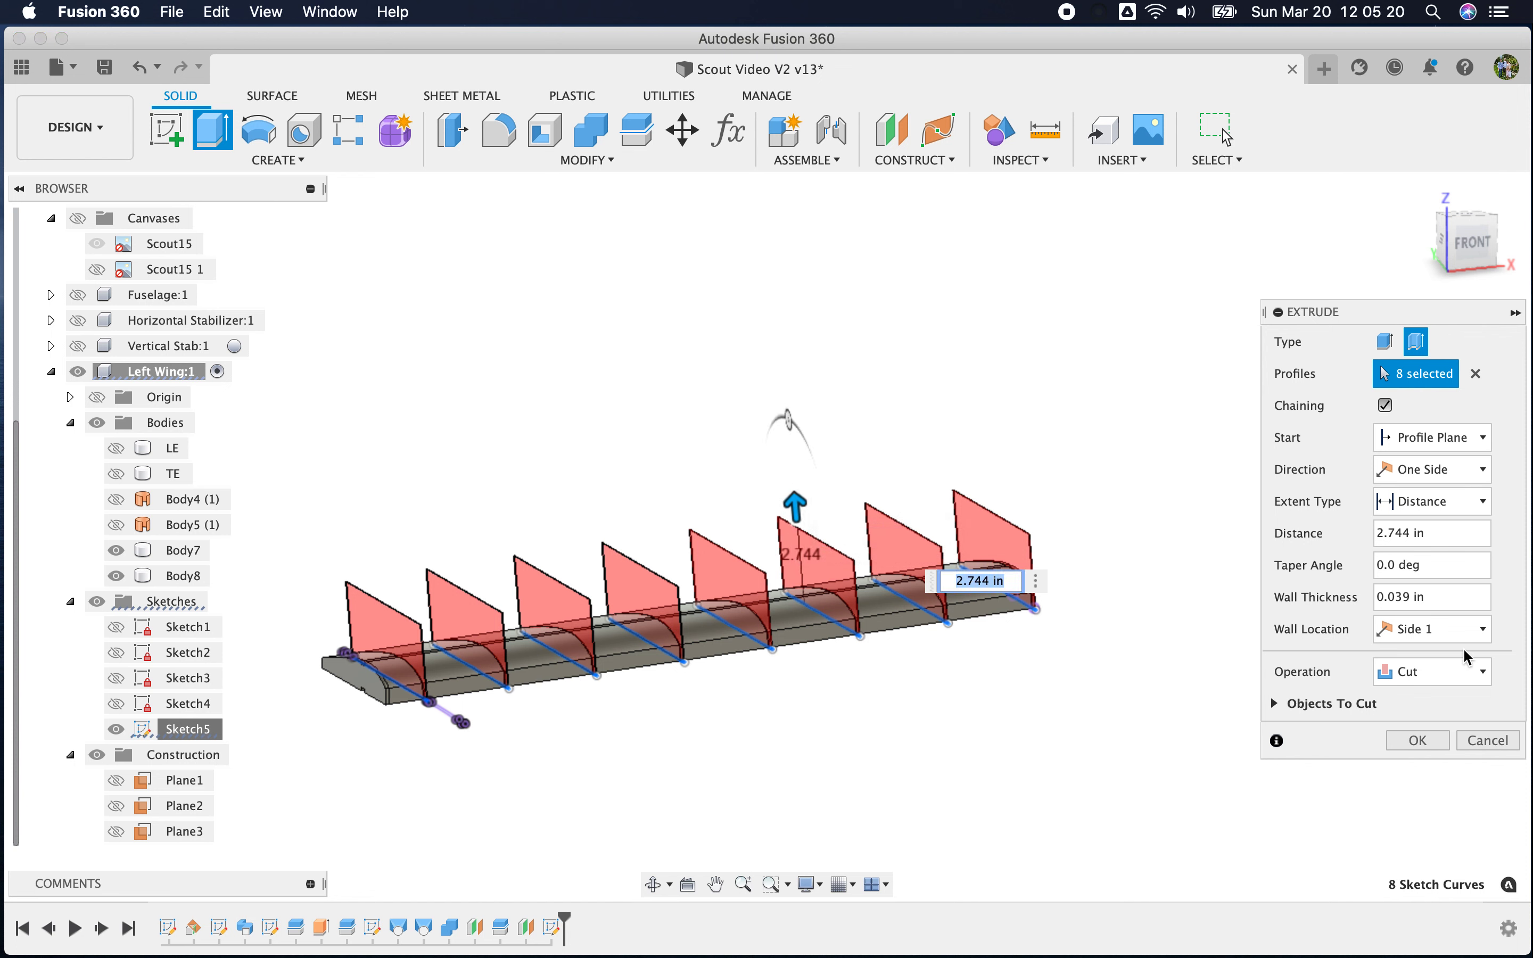
{"action": "left_click", "coordinate": [1435, 671]}
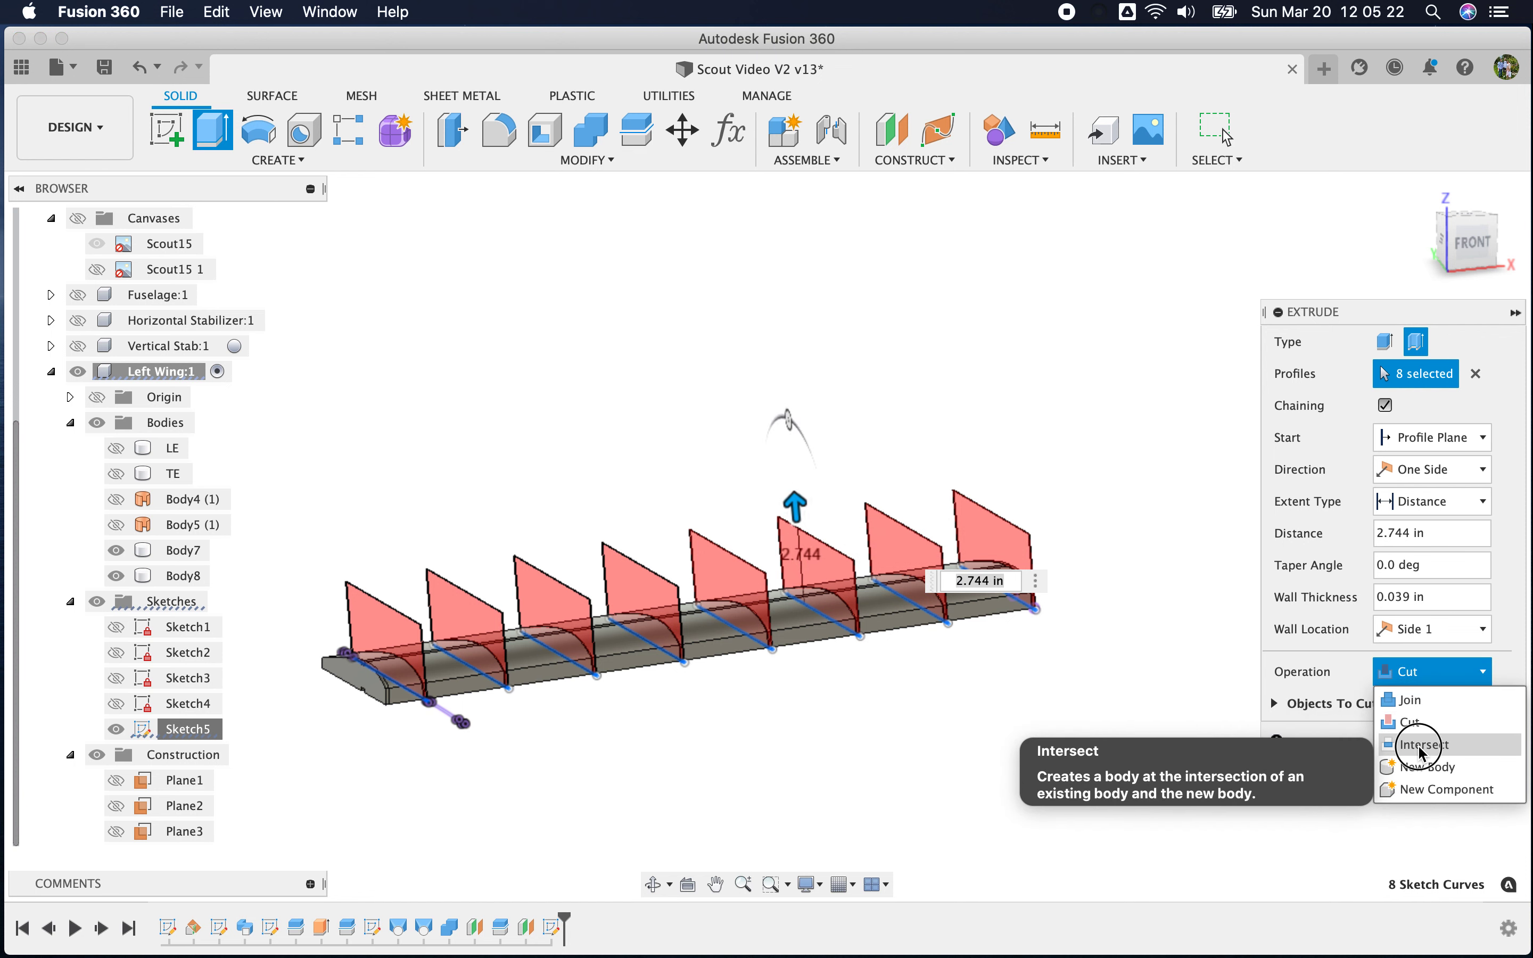
{"action": "left_click", "coordinate": [1424, 744]}
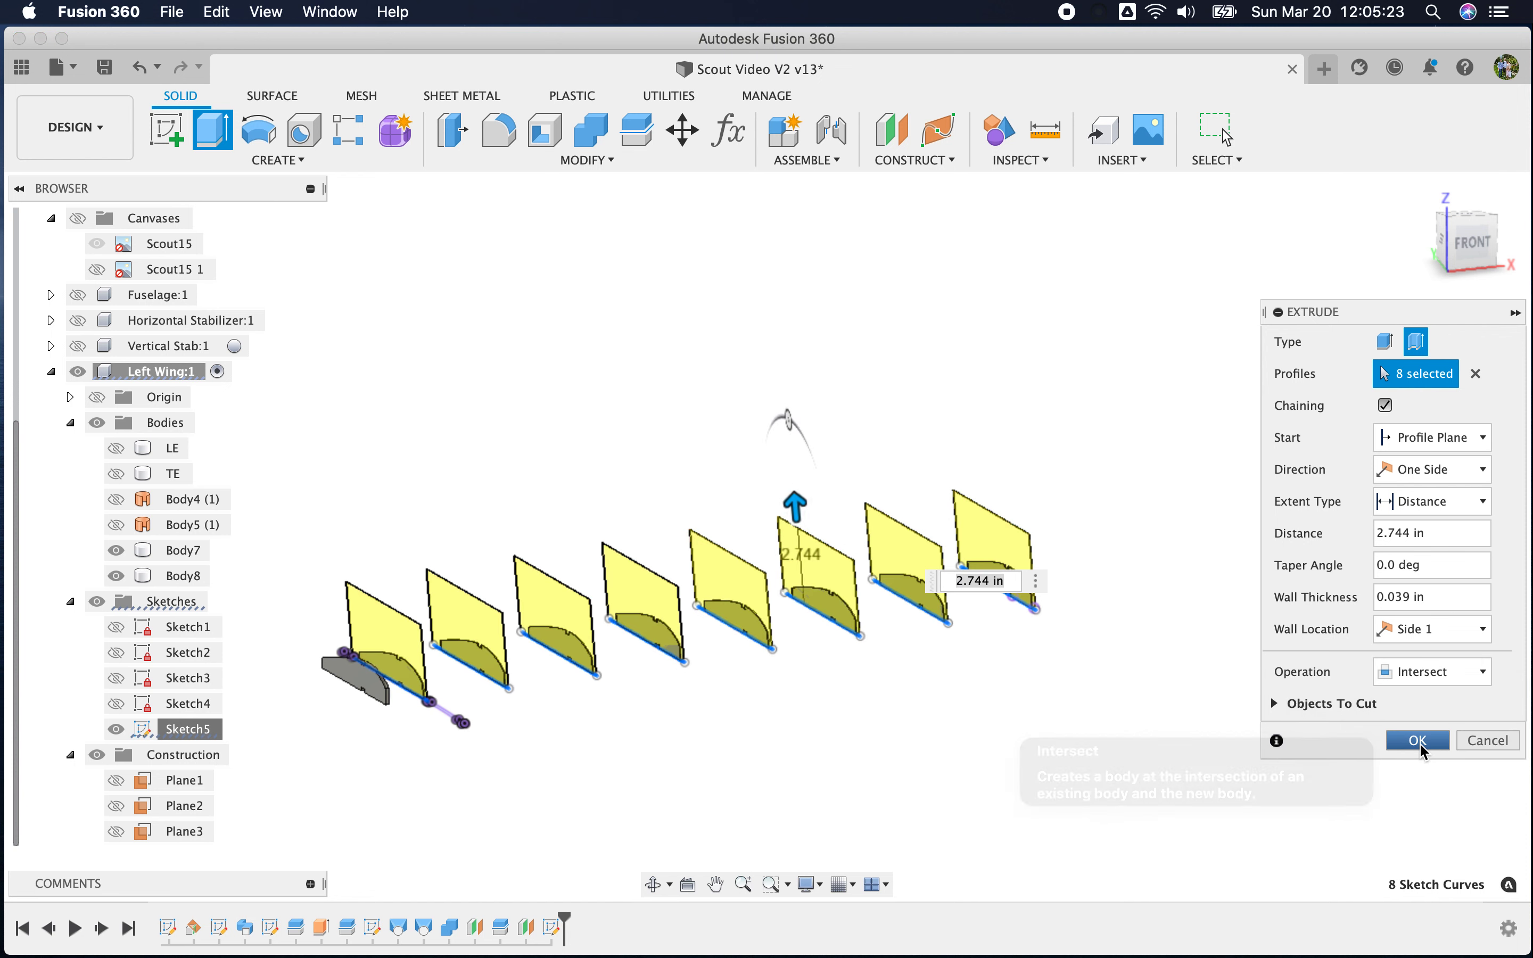
Set the rib extrusion to two sides and extend its second side about 0.904 in downward
{"action": "left_click", "coordinate": [1447, 472]}
{"action": "left_click", "coordinate": [1440, 521]}
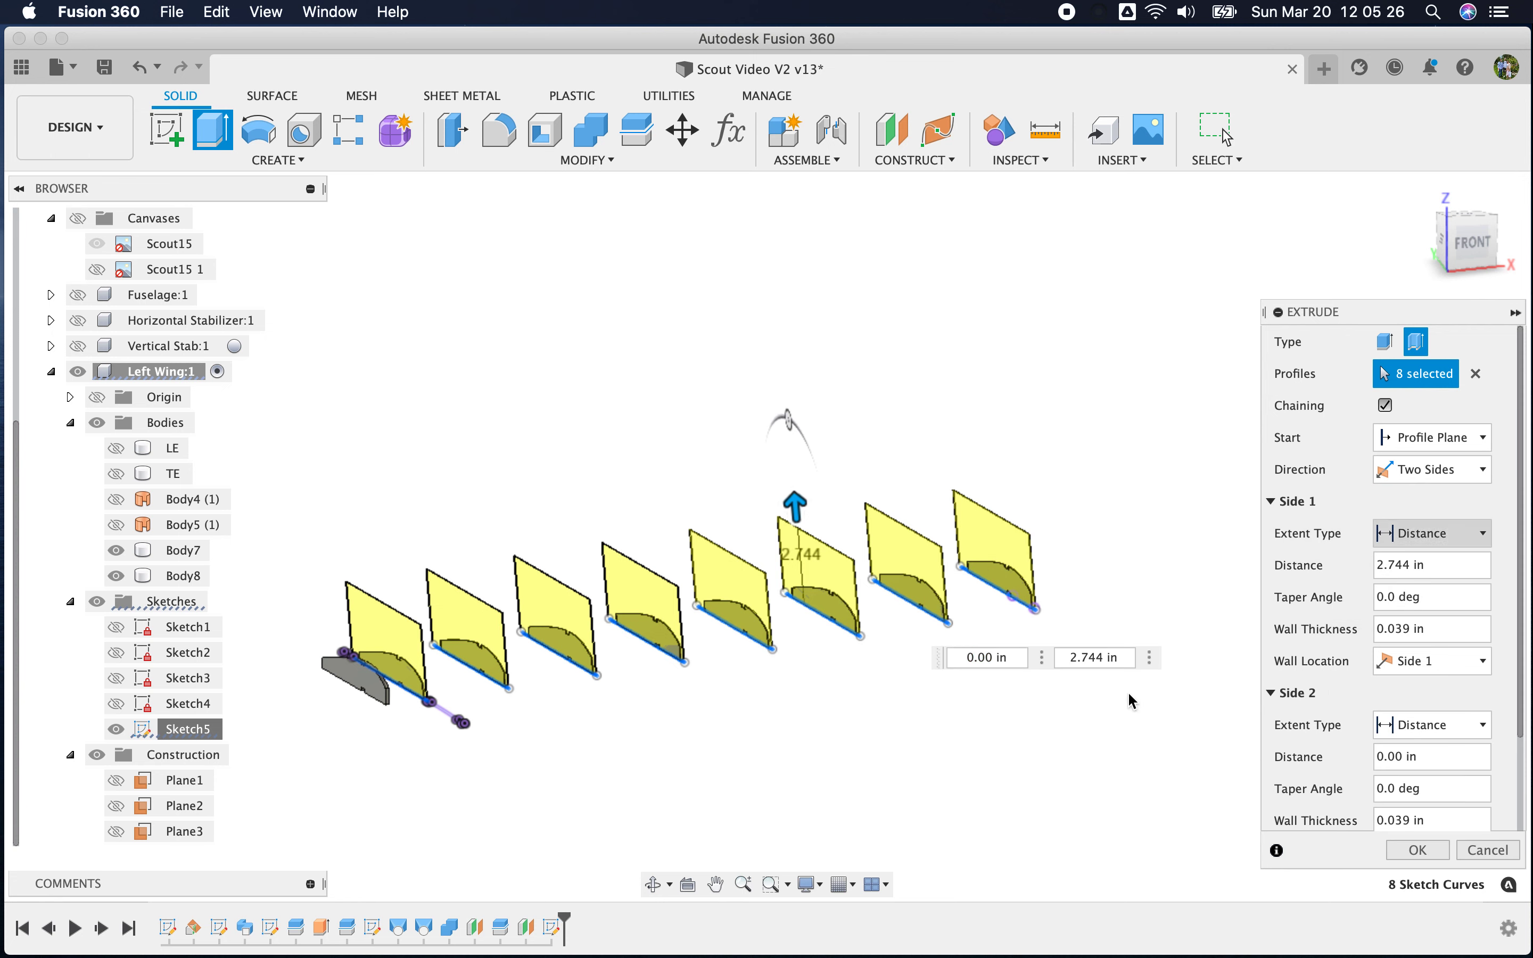
{"action": "middle_click_drag", "start_coordinate": [804, 625], "coordinate": [797, 674], "text": "shift"}
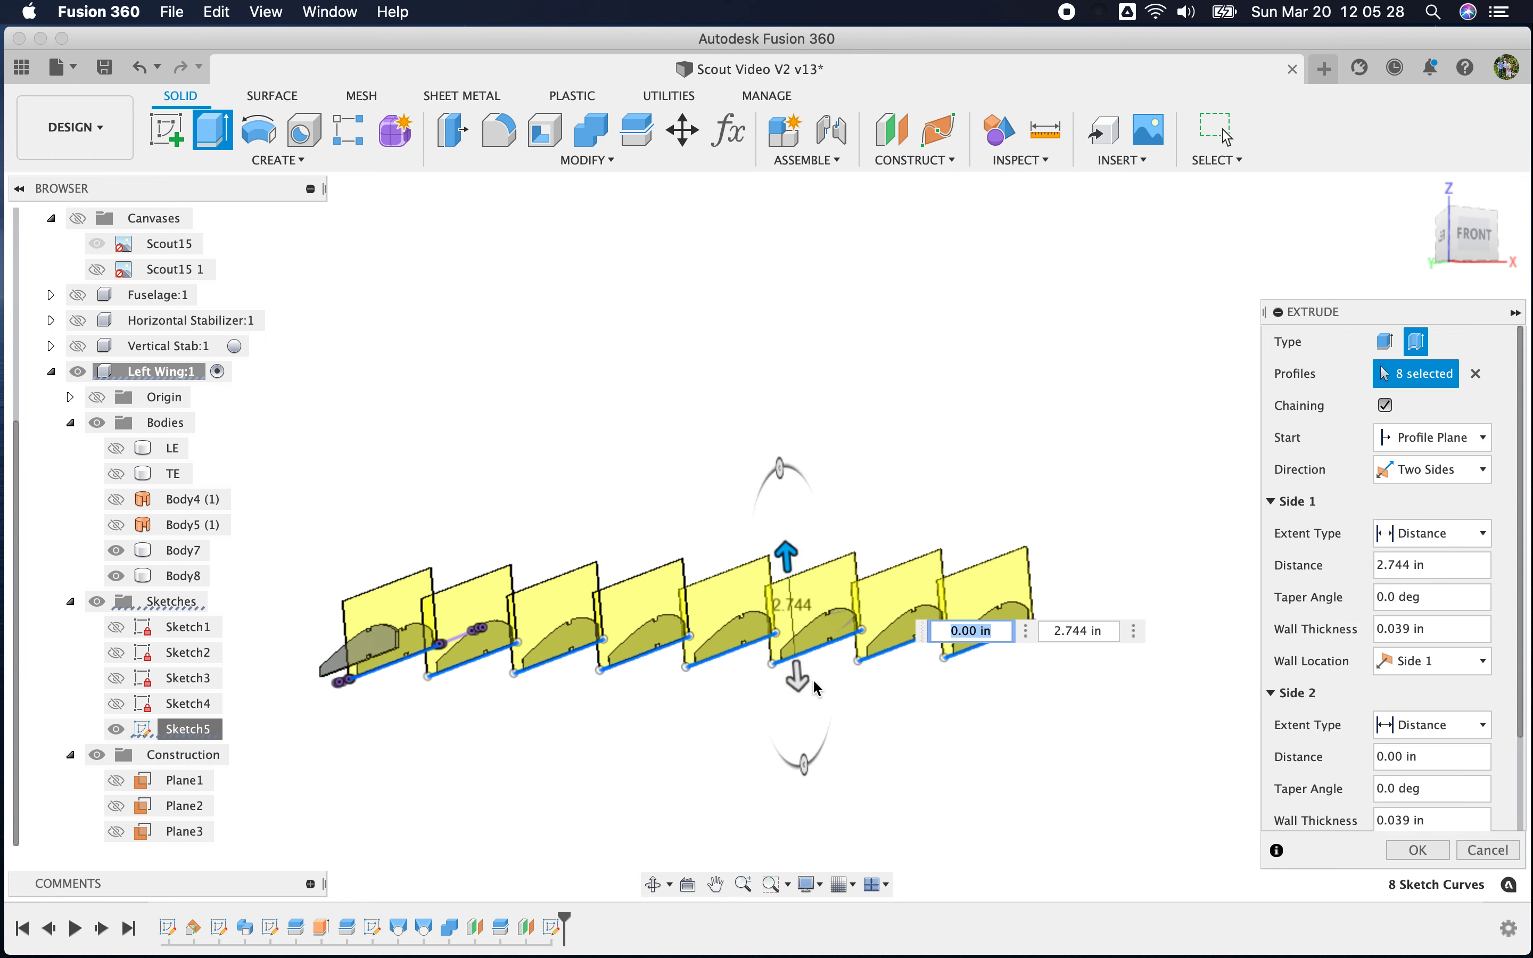
{"action": "left_click_drag", "start_coordinate": [815, 685], "coordinate": [798, 702]}
{"action": "middle_click_drag", "start_coordinate": [1102, 564], "coordinate": [1077, 578], "text": "shift"}
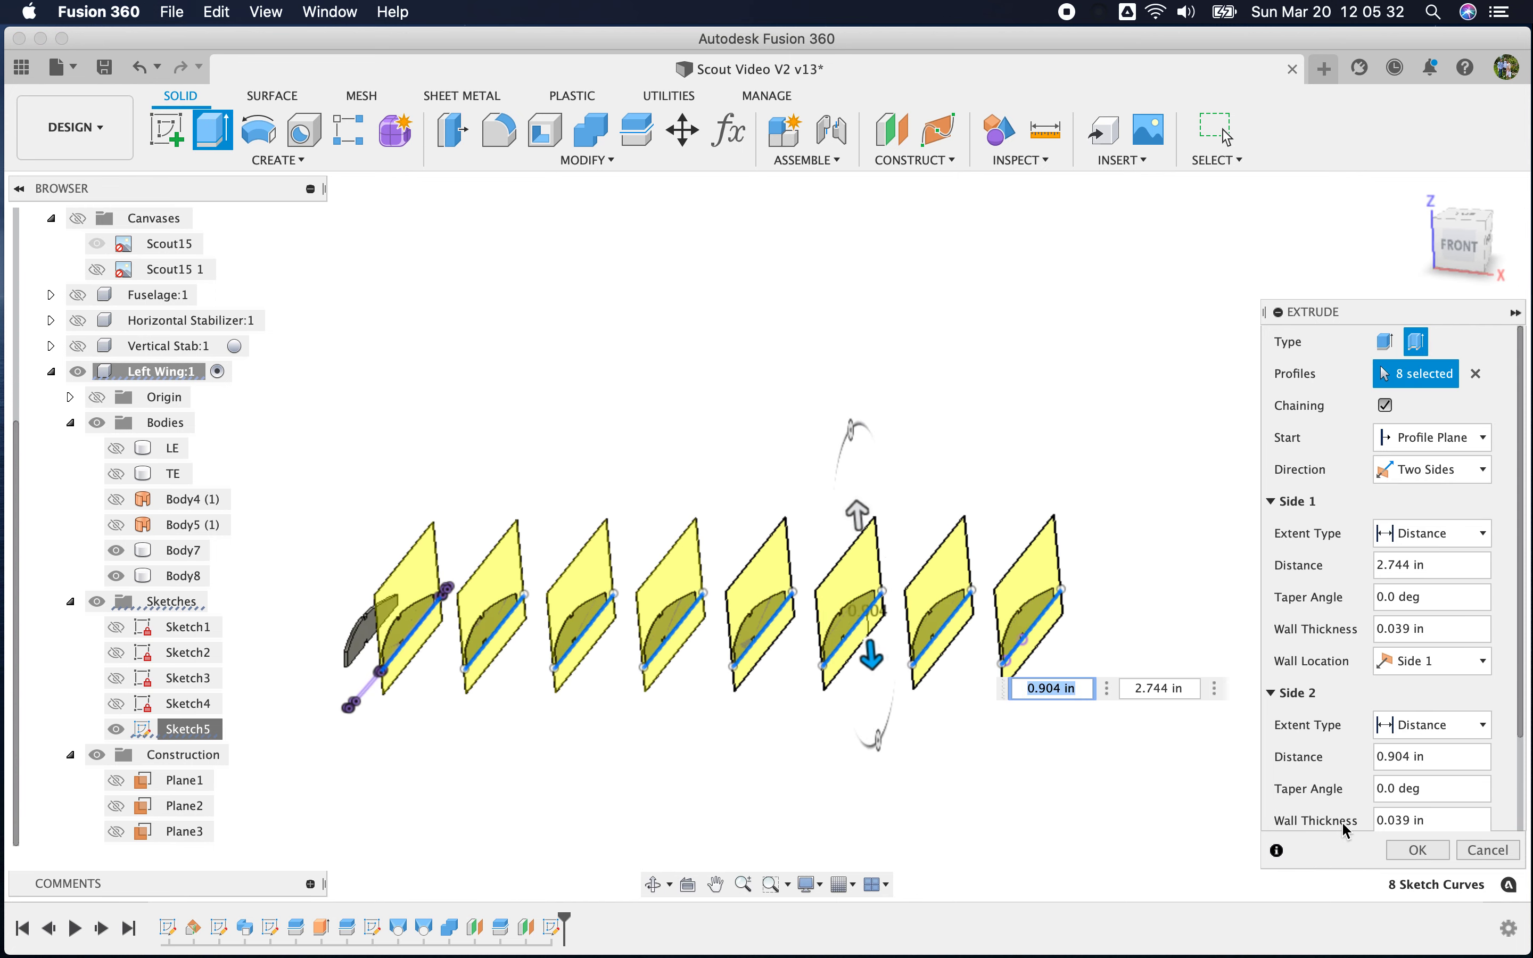
Give the rib extrusion a 3/32 in wall thickness and a symmetric direction, and create the ribs
{"action": "scroll", "coordinate": [1401, 698], "scroll_direction": "down", "scroll_amount": 2}
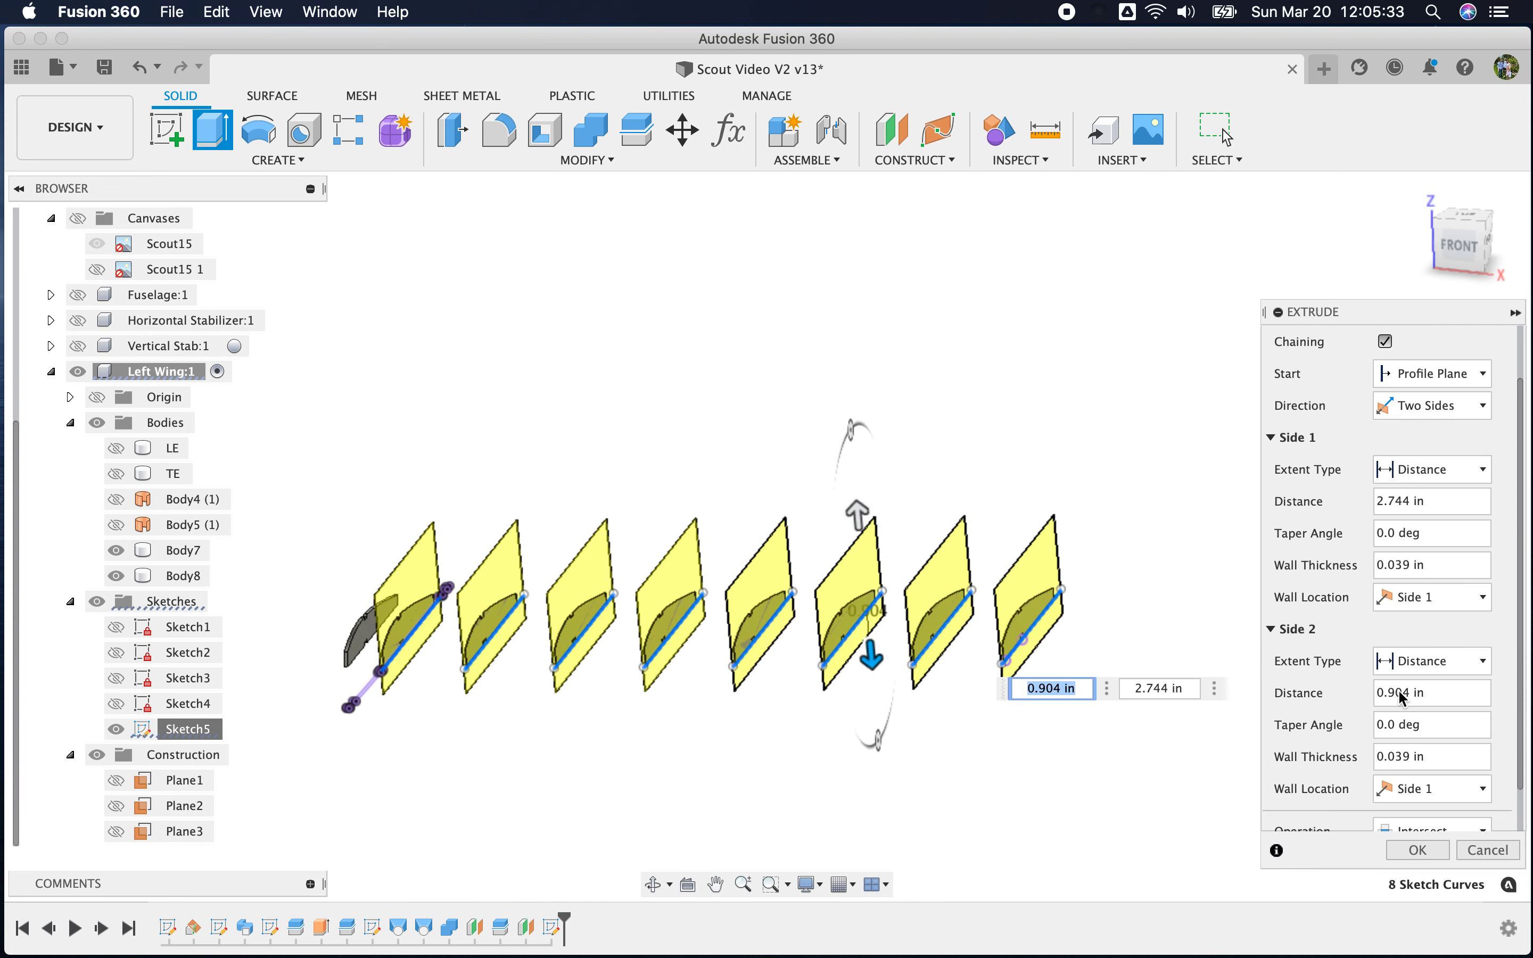
{"action": "left_click", "coordinate": [1425, 564]}
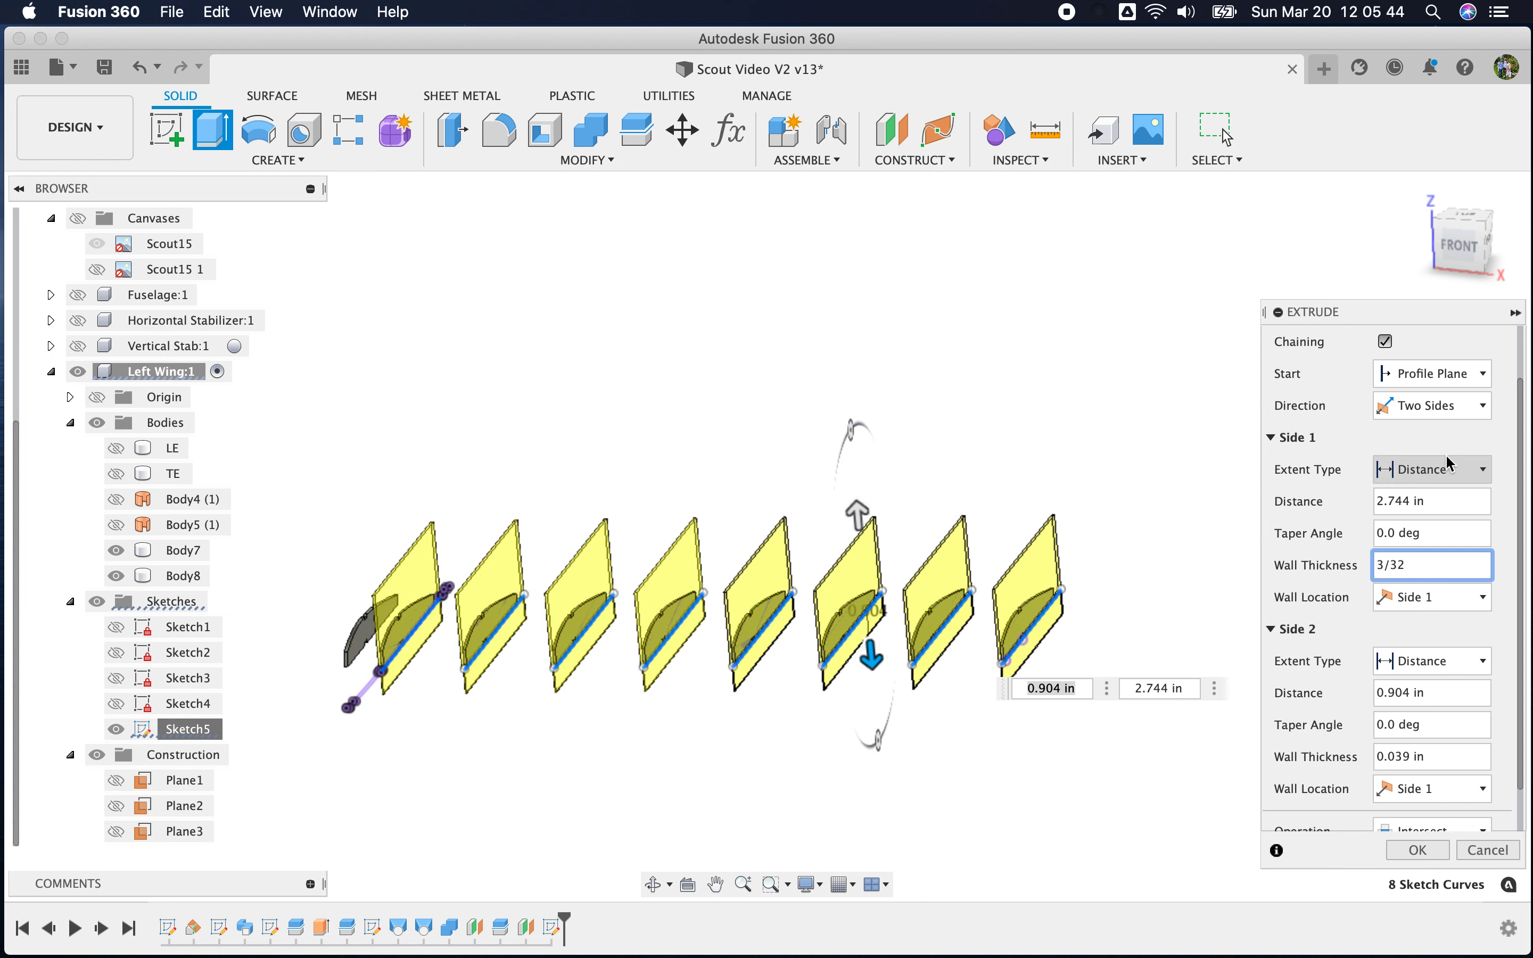
{"action": "left_click", "coordinate": [1430, 405]}
{"action": "left_click", "coordinate": [1429, 478]}
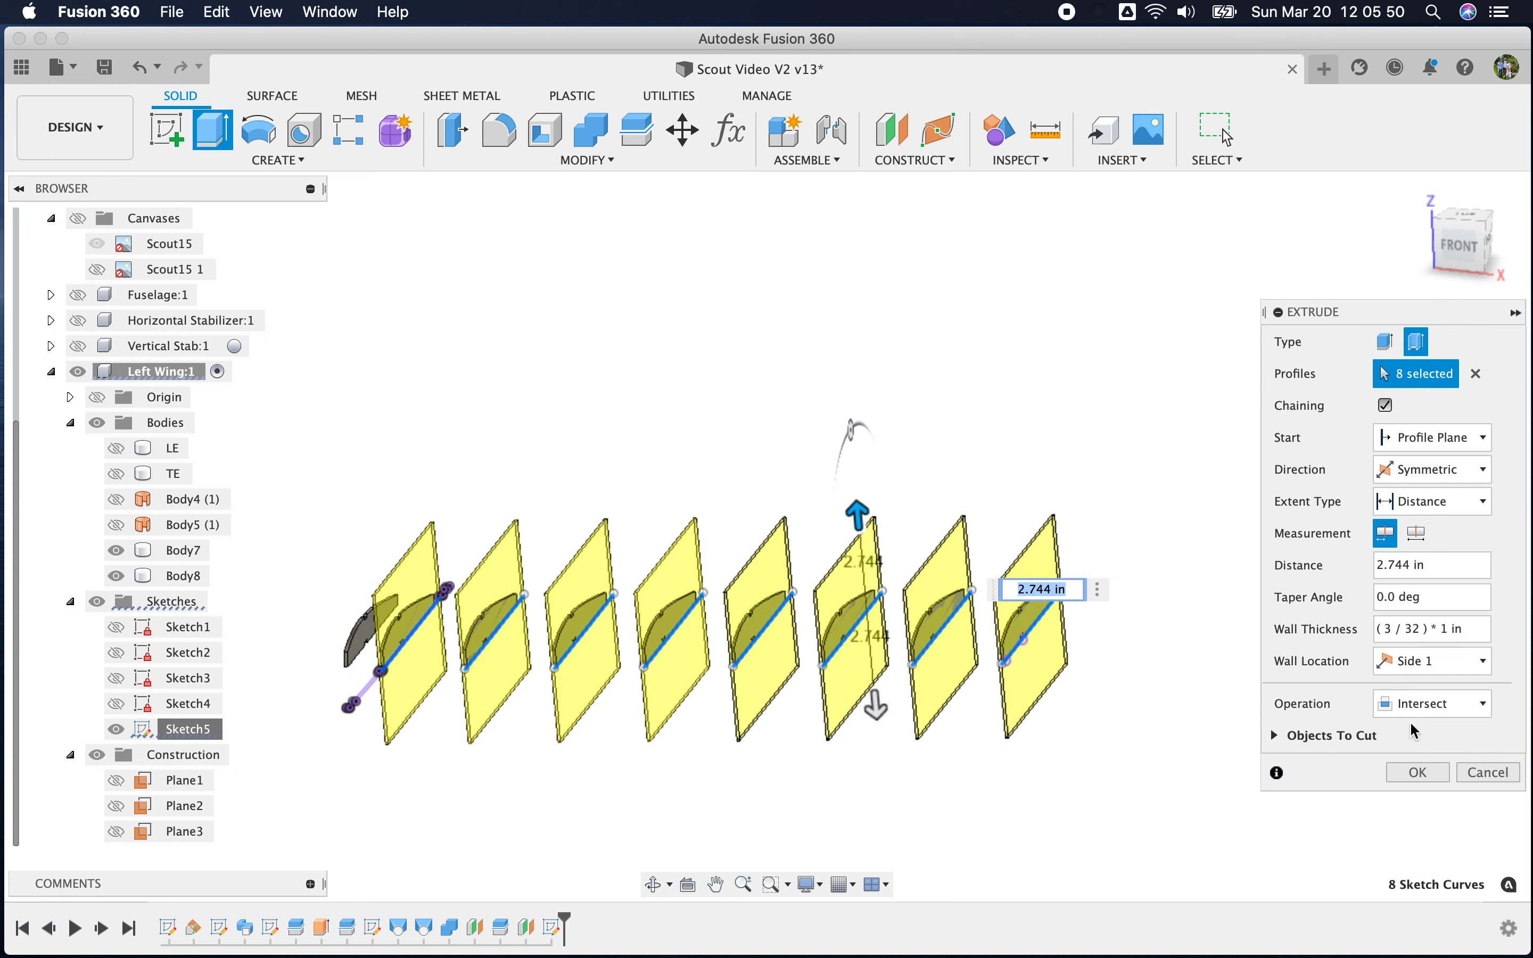
{"action": "left_click", "coordinate": [1420, 773]}
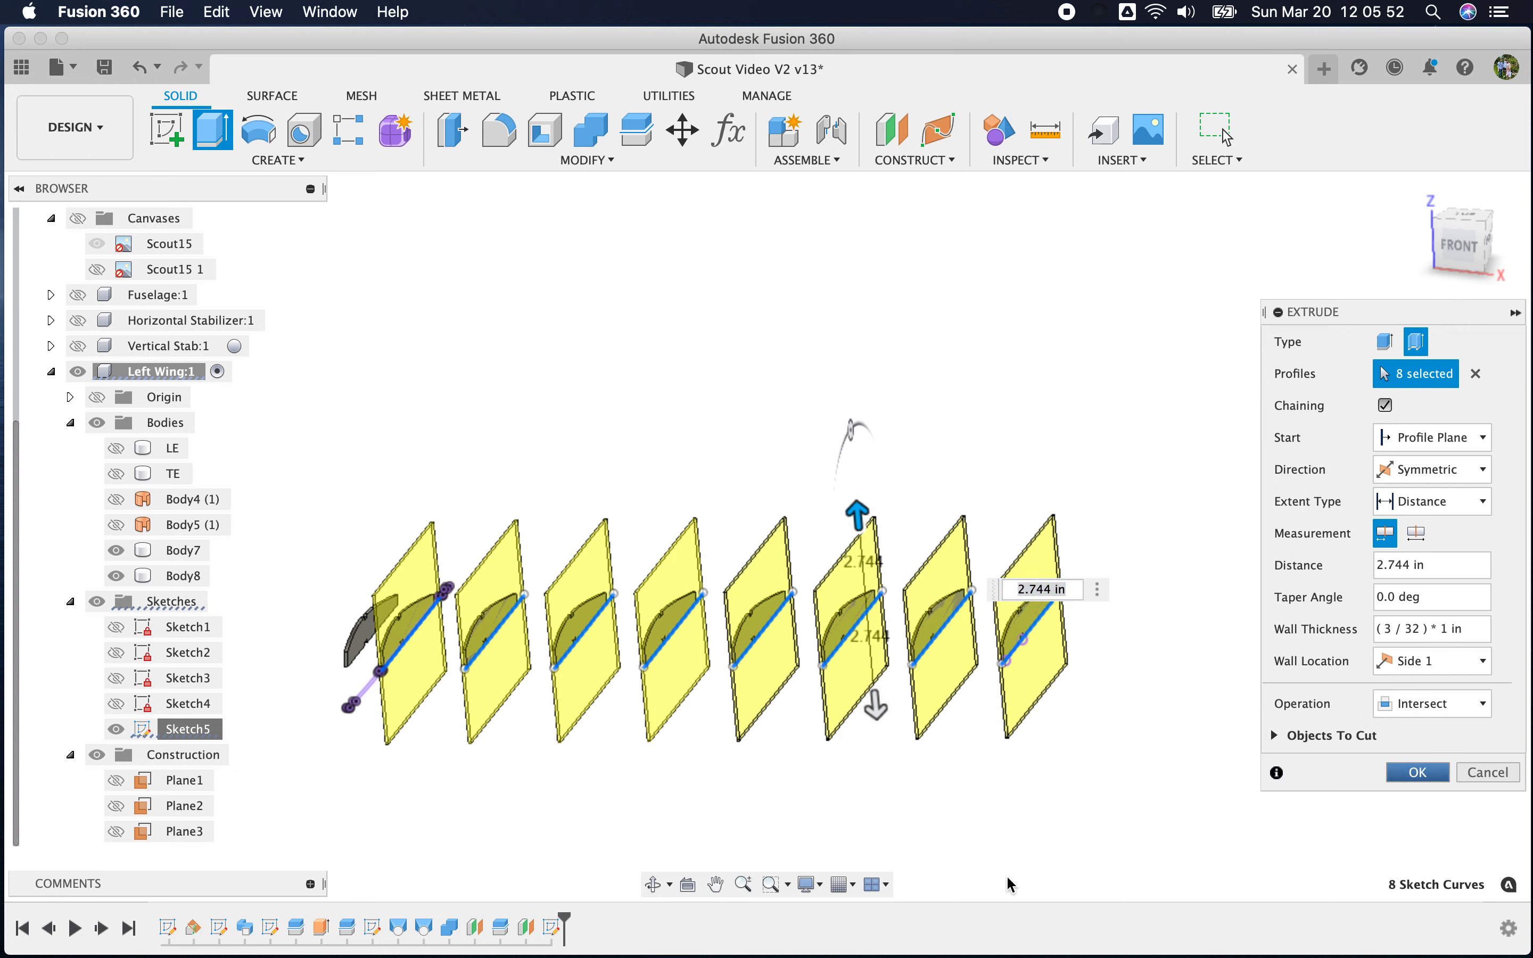
Show the LE and TE bodies together with the new ribs
{"action": "middle_click_drag", "start_coordinate": [1180, 752], "coordinate": [1123, 753], "text": "shift"}
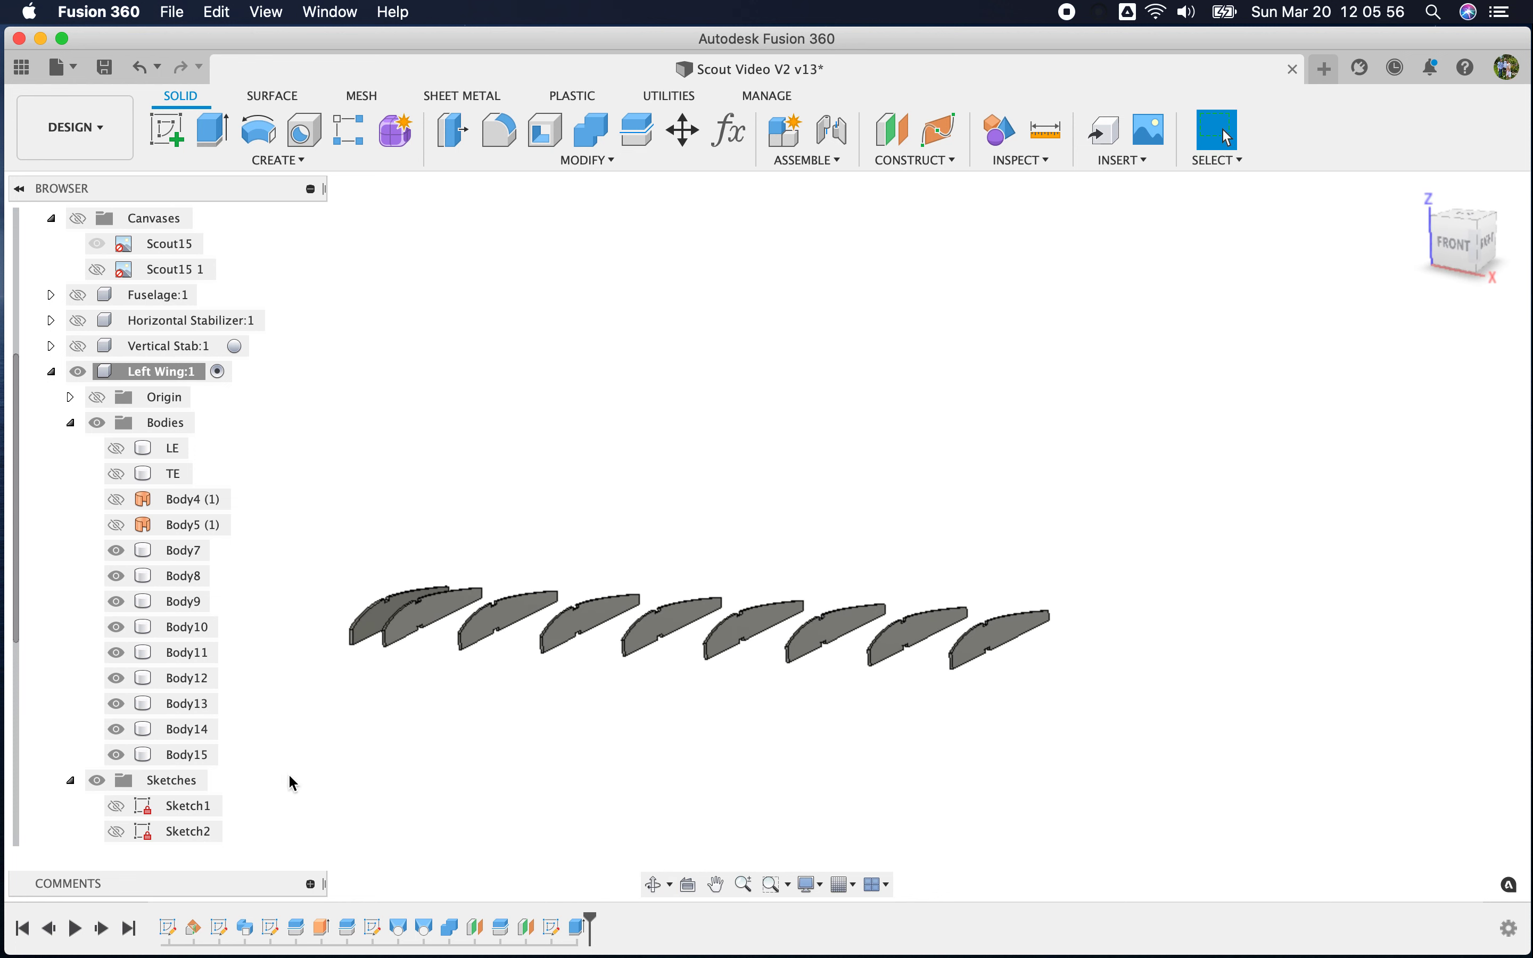
{"action": "left_click", "coordinate": [116, 473]}
{"action": "left_click", "coordinate": [116, 449]}
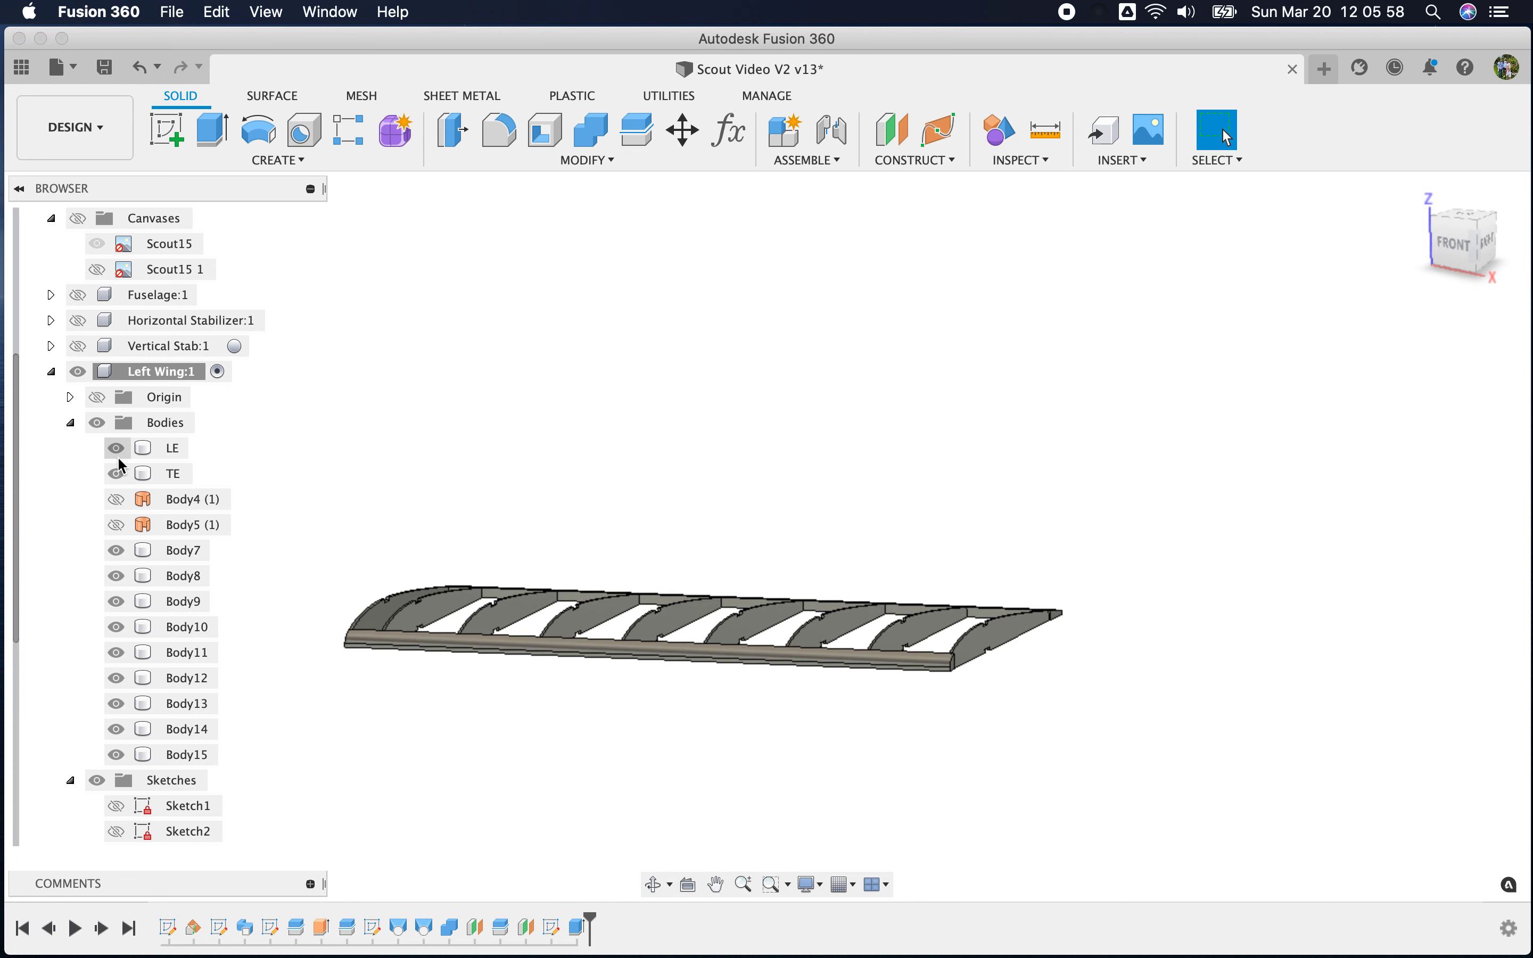
{"action": "middle_click_drag", "start_coordinate": [1106, 801], "coordinate": [1016, 785], "text": "shift"}
Show Sketch3 and Sketch4, which hold the spar notch profiles at the wing's root and tip
{"action": "scroll", "coordinate": [124, 785], "scroll_direction": "down", "scroll_amount": 3}
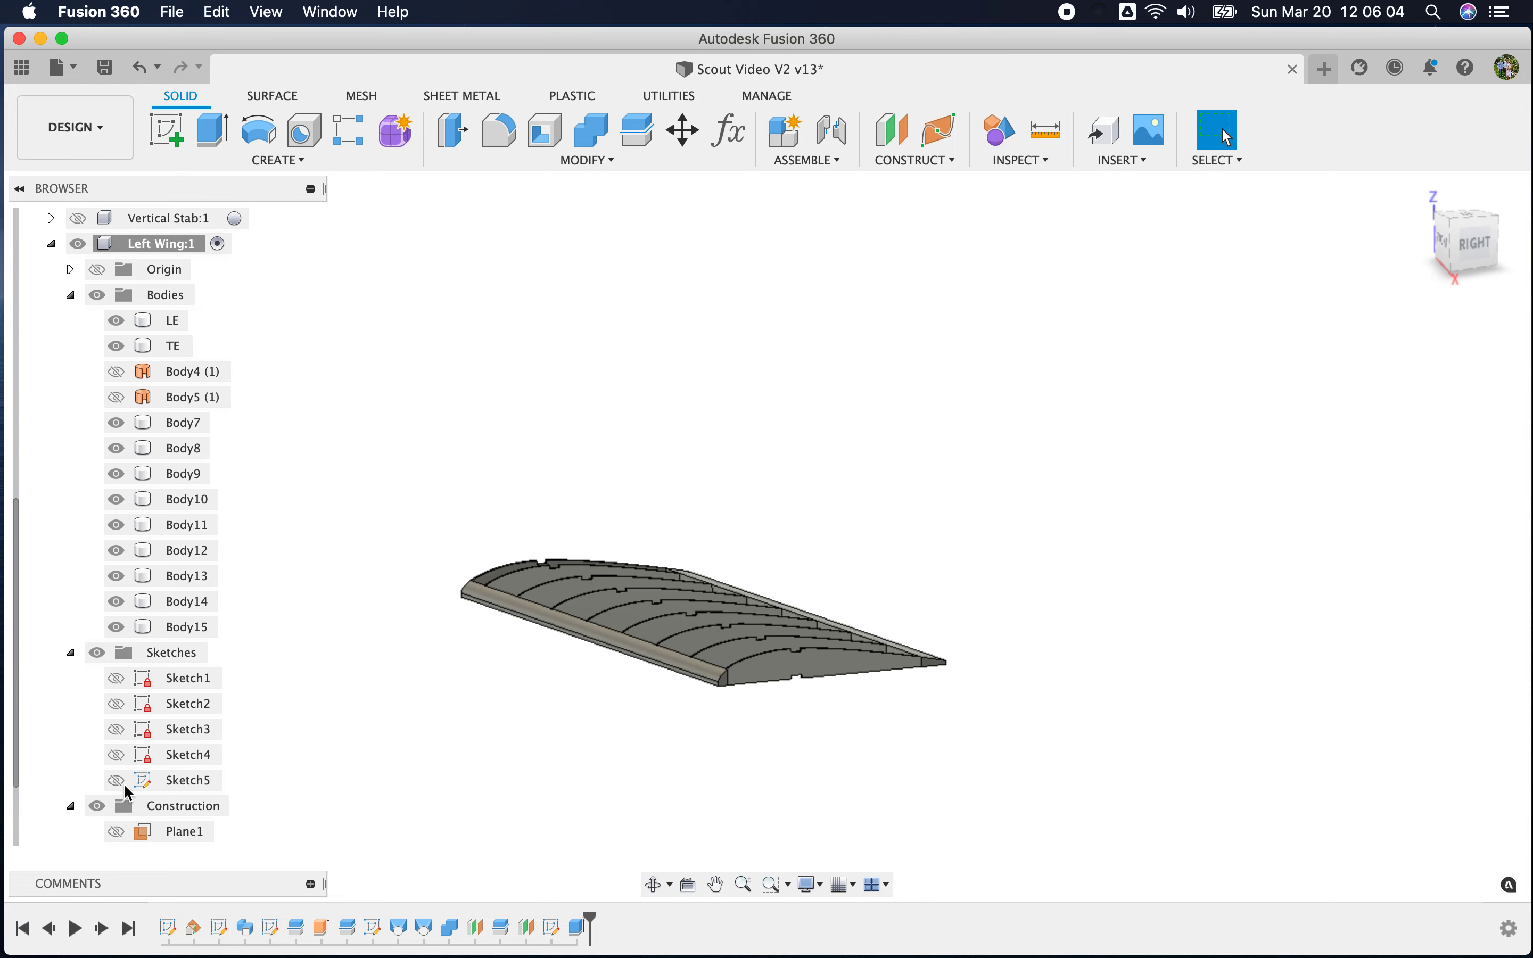
{"action": "left_click", "coordinate": [117, 678]}
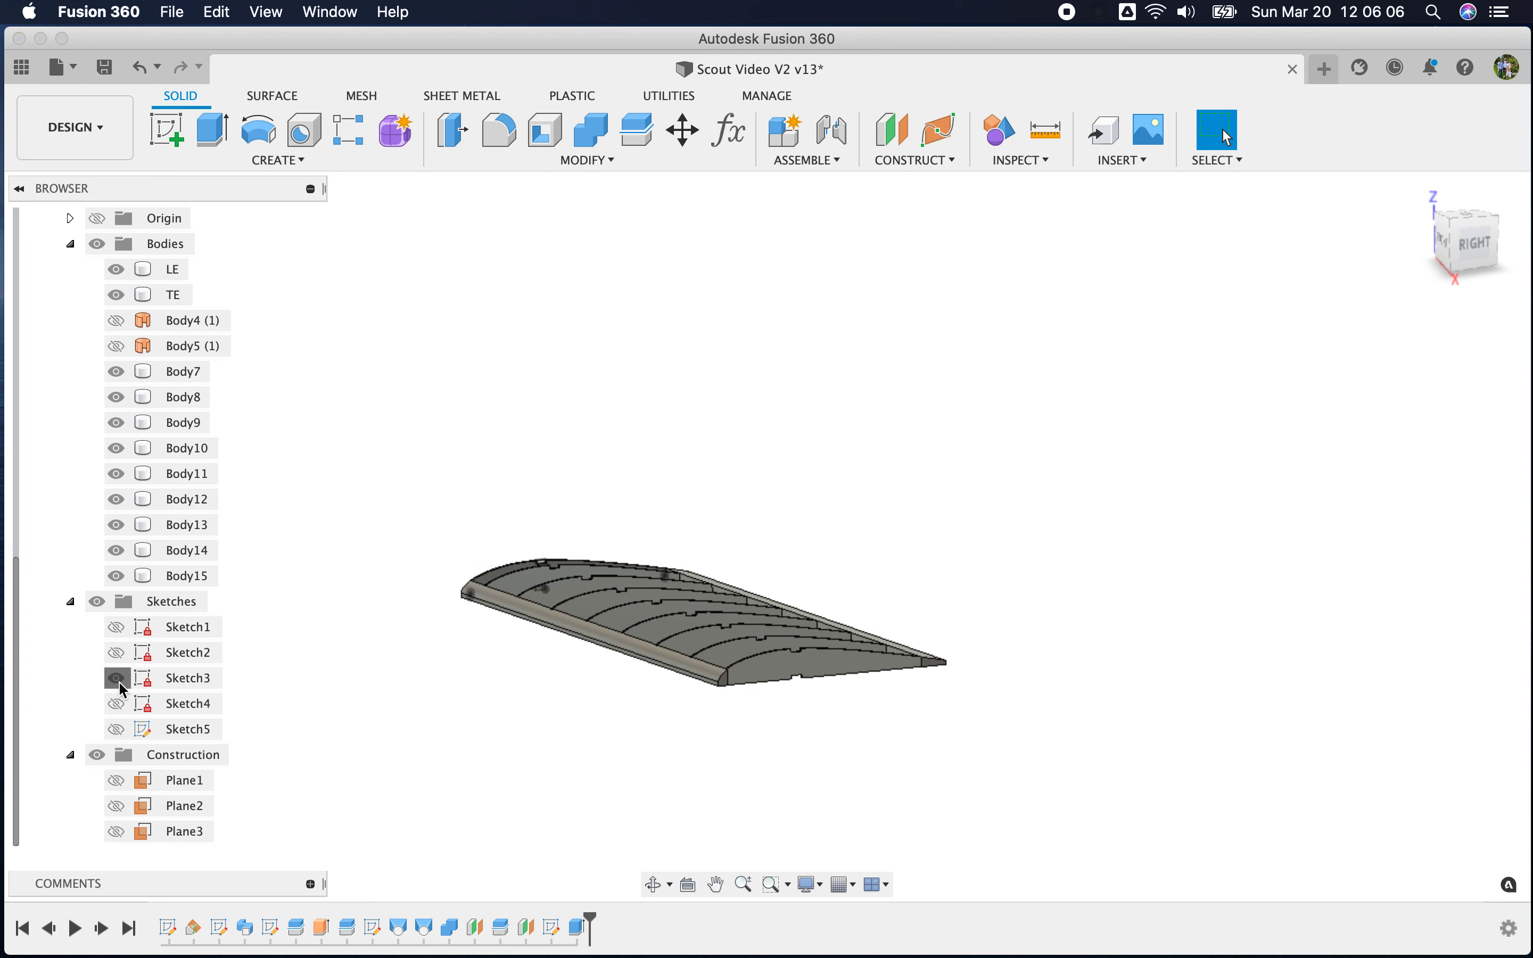
{"action": "middle_click_drag", "start_coordinate": [397, 722], "coordinate": [660, 883], "text": "shift"}
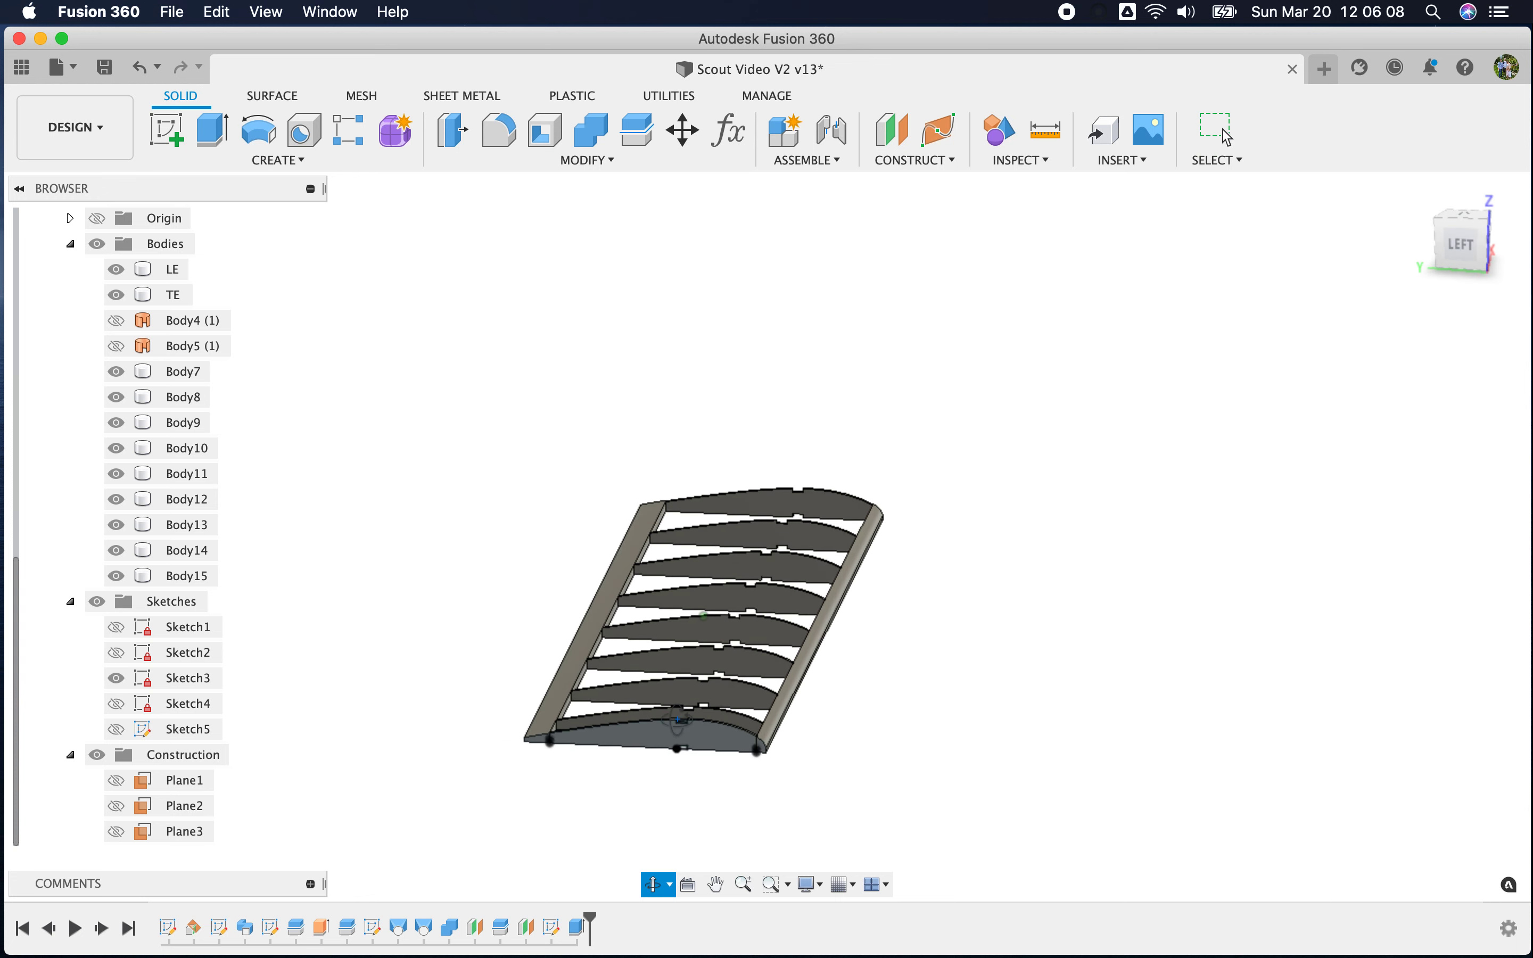
{"action": "left_click", "coordinate": [116, 704]}
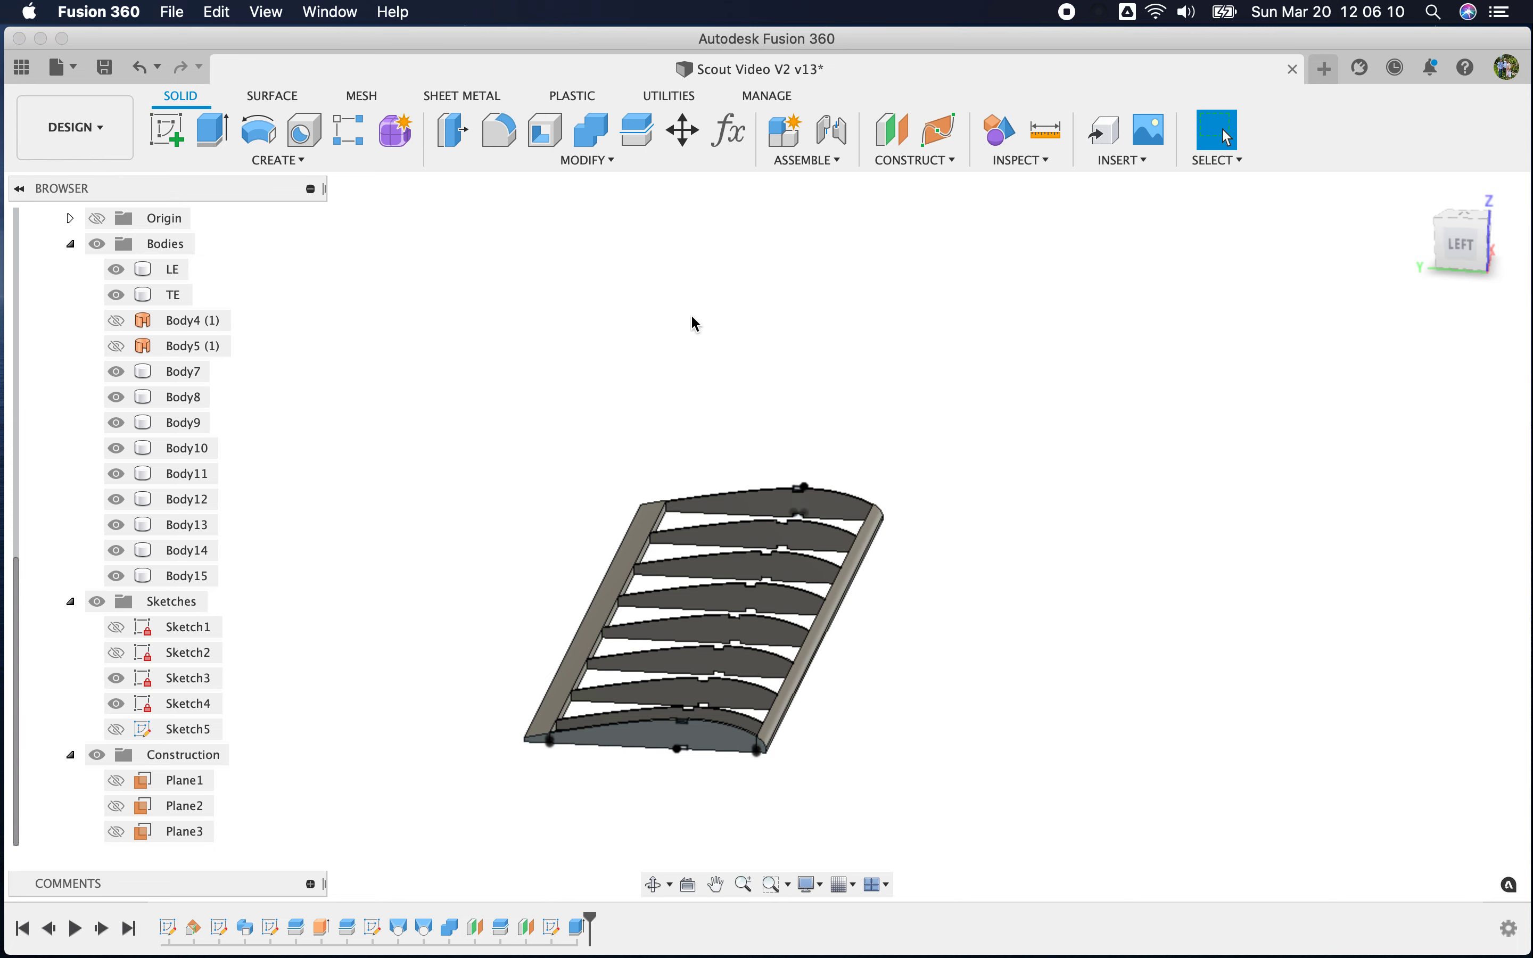
Loft the lower spar as a new body between the lower notch profiles of Sketch3 at the root and Sketch4 at the tip
{"action": "left_click", "coordinate": [279, 160]}
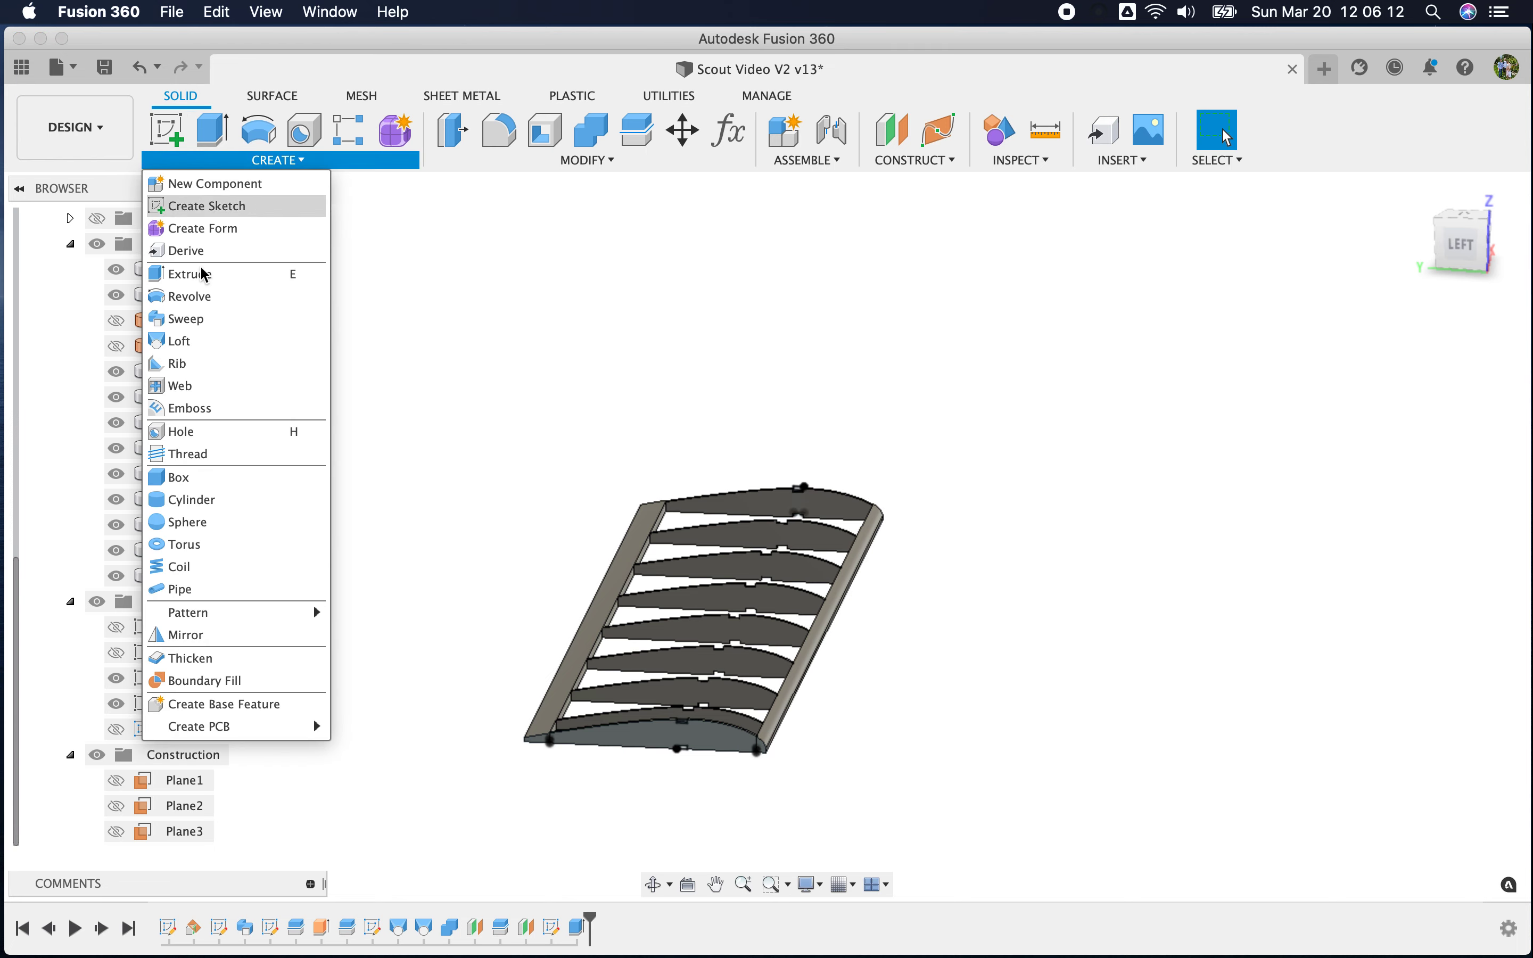
{"action": "left_click", "coordinate": [190, 342]}
{"action": "scroll", "coordinate": [664, 821], "scroll_direction": "up", "scroll_amount": 10}
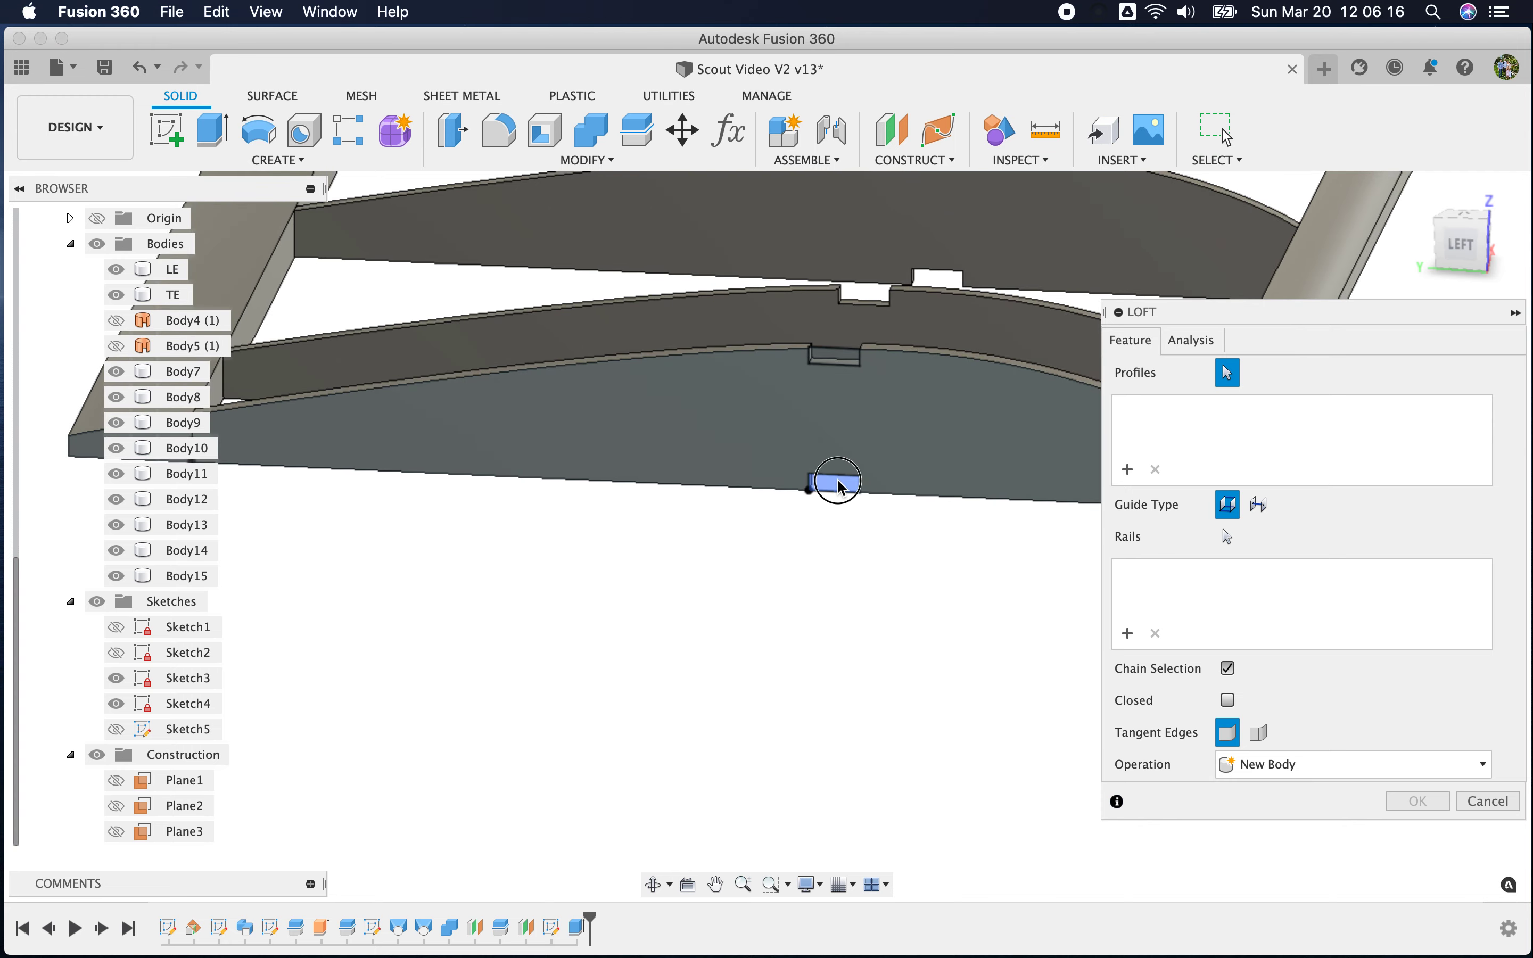
{"action": "left_click", "coordinate": [838, 486]}
{"action": "scroll", "coordinate": [517, 594], "scroll_direction": "down", "scroll_amount": 10}
{"action": "middle_click_drag", "start_coordinate": [822, 358], "coordinate": [551, 372], "text": "shift"}
{"action": "scroll", "coordinate": [603, 613], "scroll_direction": "up", "scroll_amount": 10}
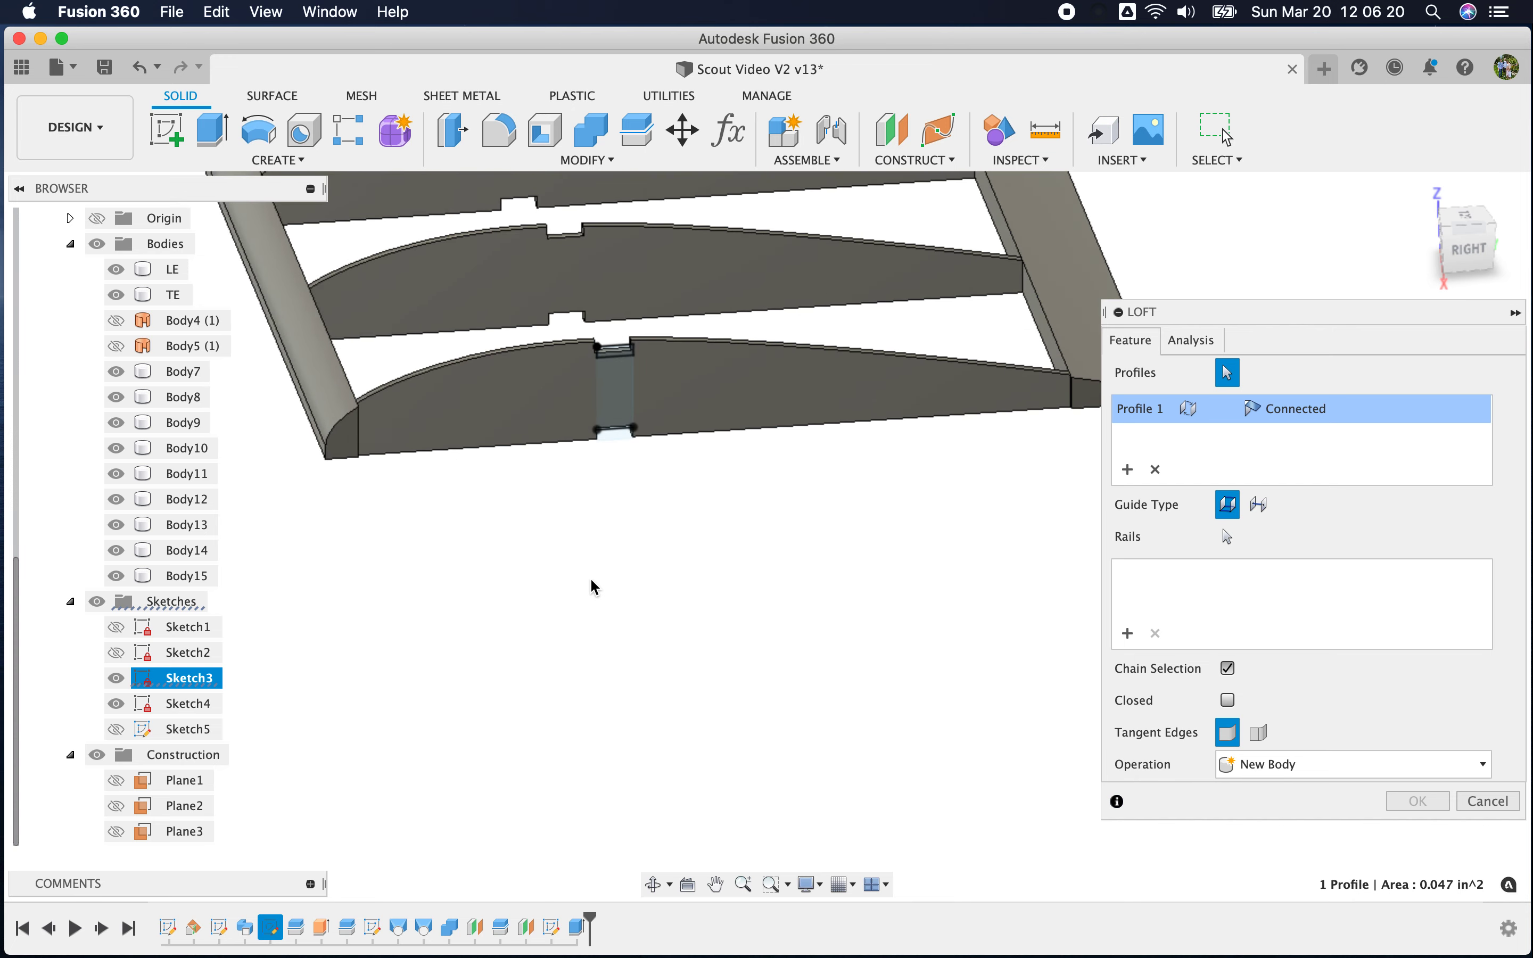
{"action": "left_click", "coordinate": [613, 436]}
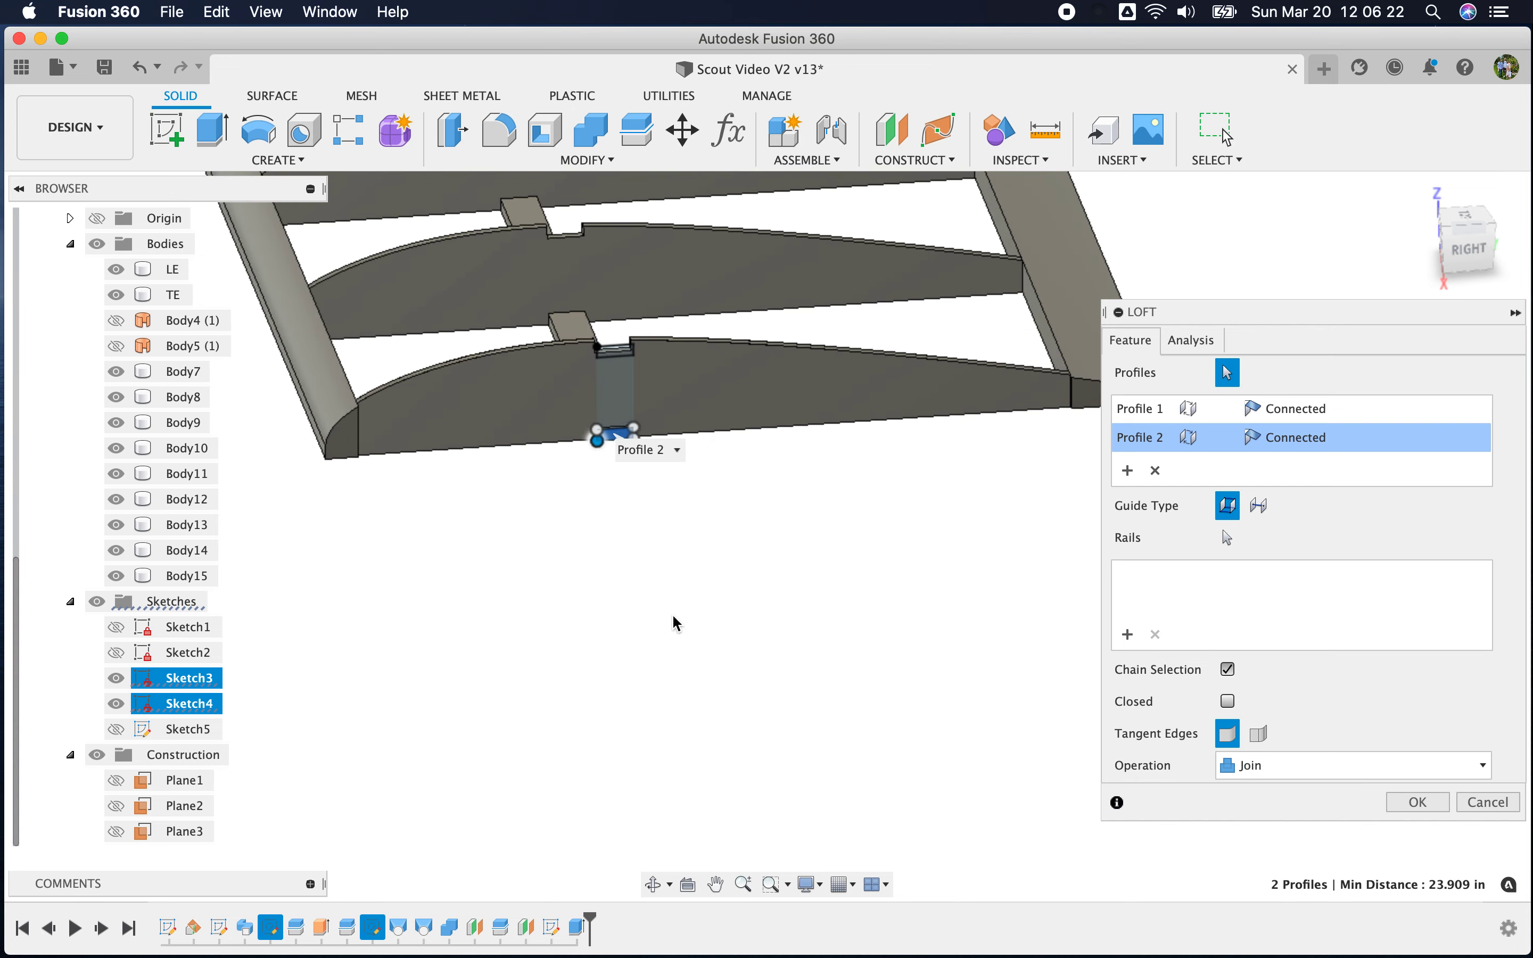
{"action": "left_click", "coordinate": [1333, 783]}
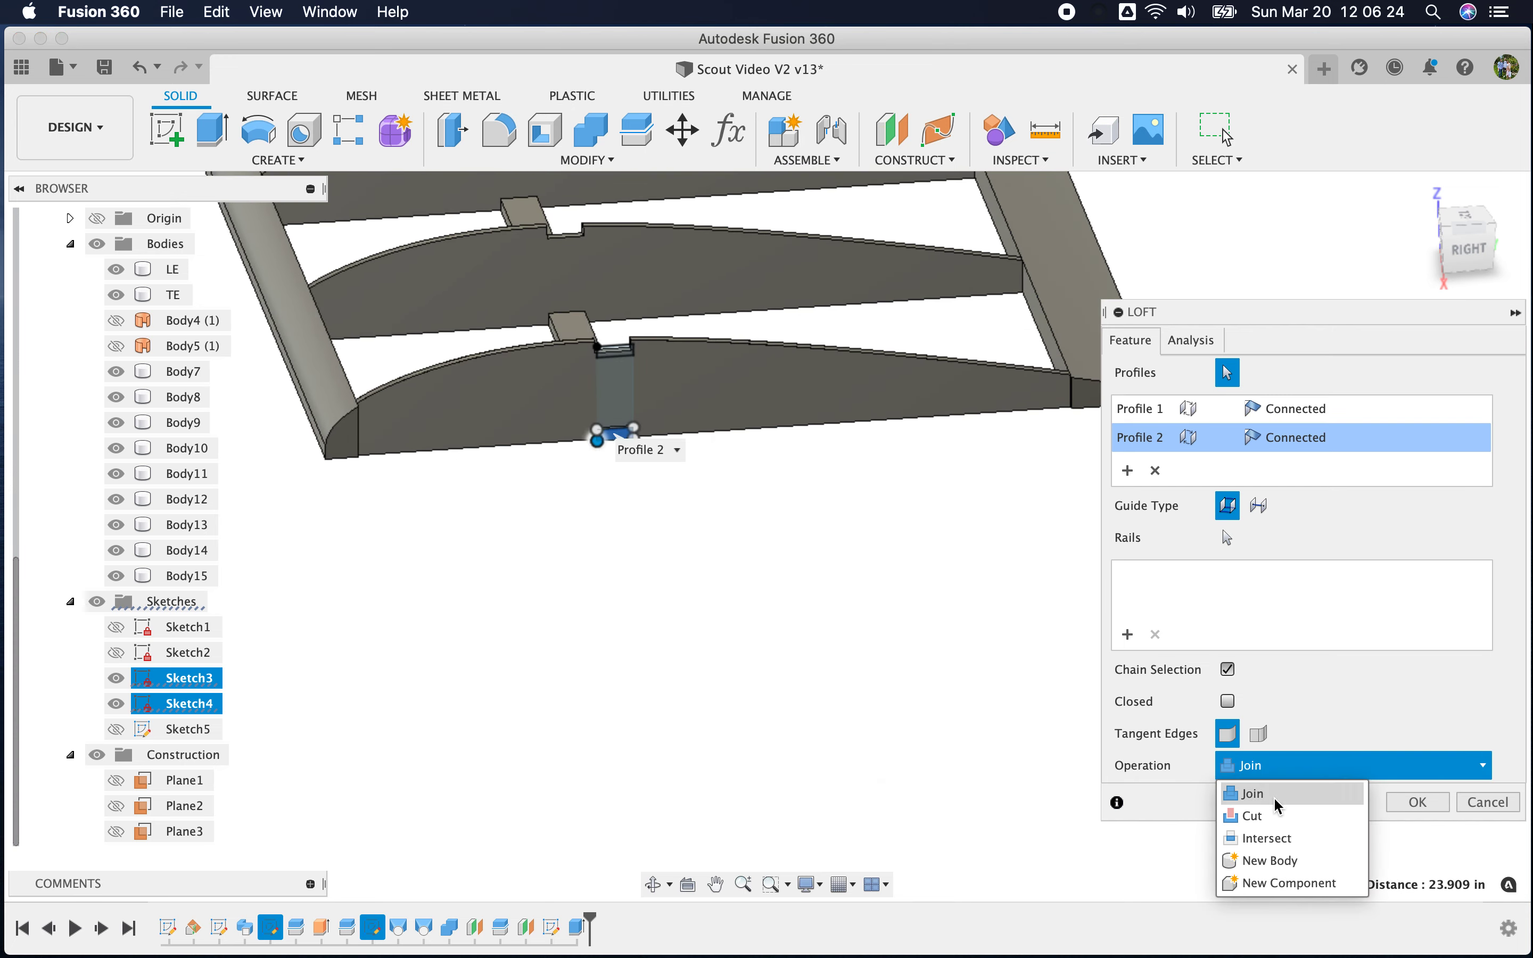
{"action": "left_click", "coordinate": [1272, 855]}
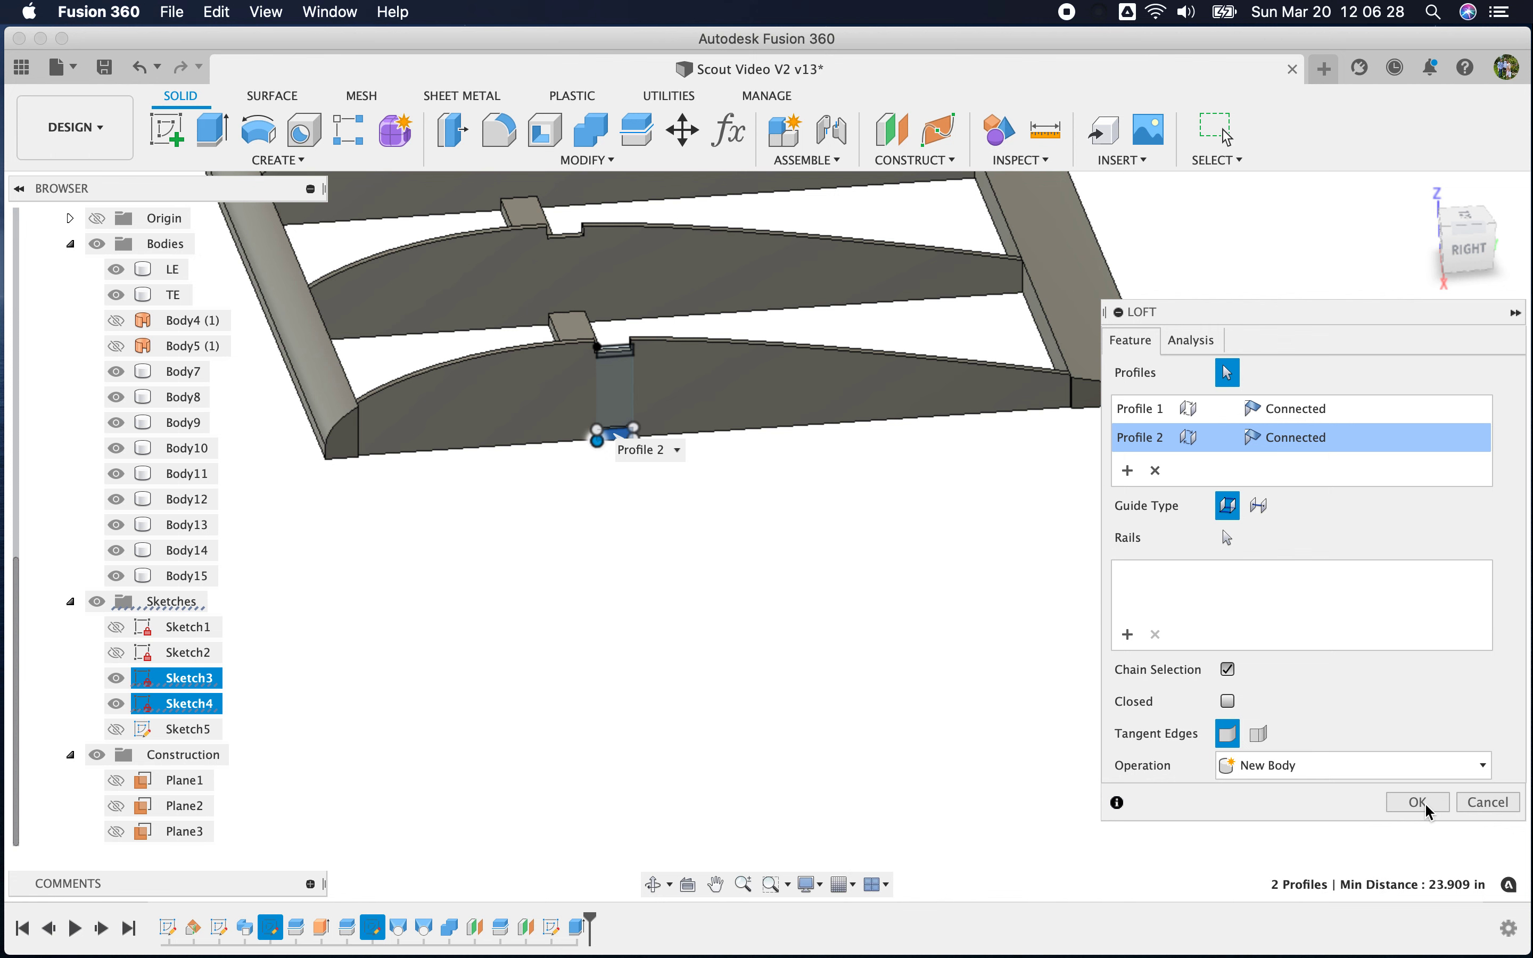
{"action": "key", "text": "Return"}
Start a loft for the upper spar from the upper notch profile of Sketch3 on the fuselage-side rib
{"action": "scroll", "coordinate": [808, 703], "scroll_direction": "down", "scroll_amount": 5}
{"action": "middle_click_drag", "start_coordinate": [810, 703], "coordinate": [1194, 674], "text": "shift"}
{"action": "scroll", "coordinate": [535, 659], "scroll_direction": "up", "scroll_amount": 10}
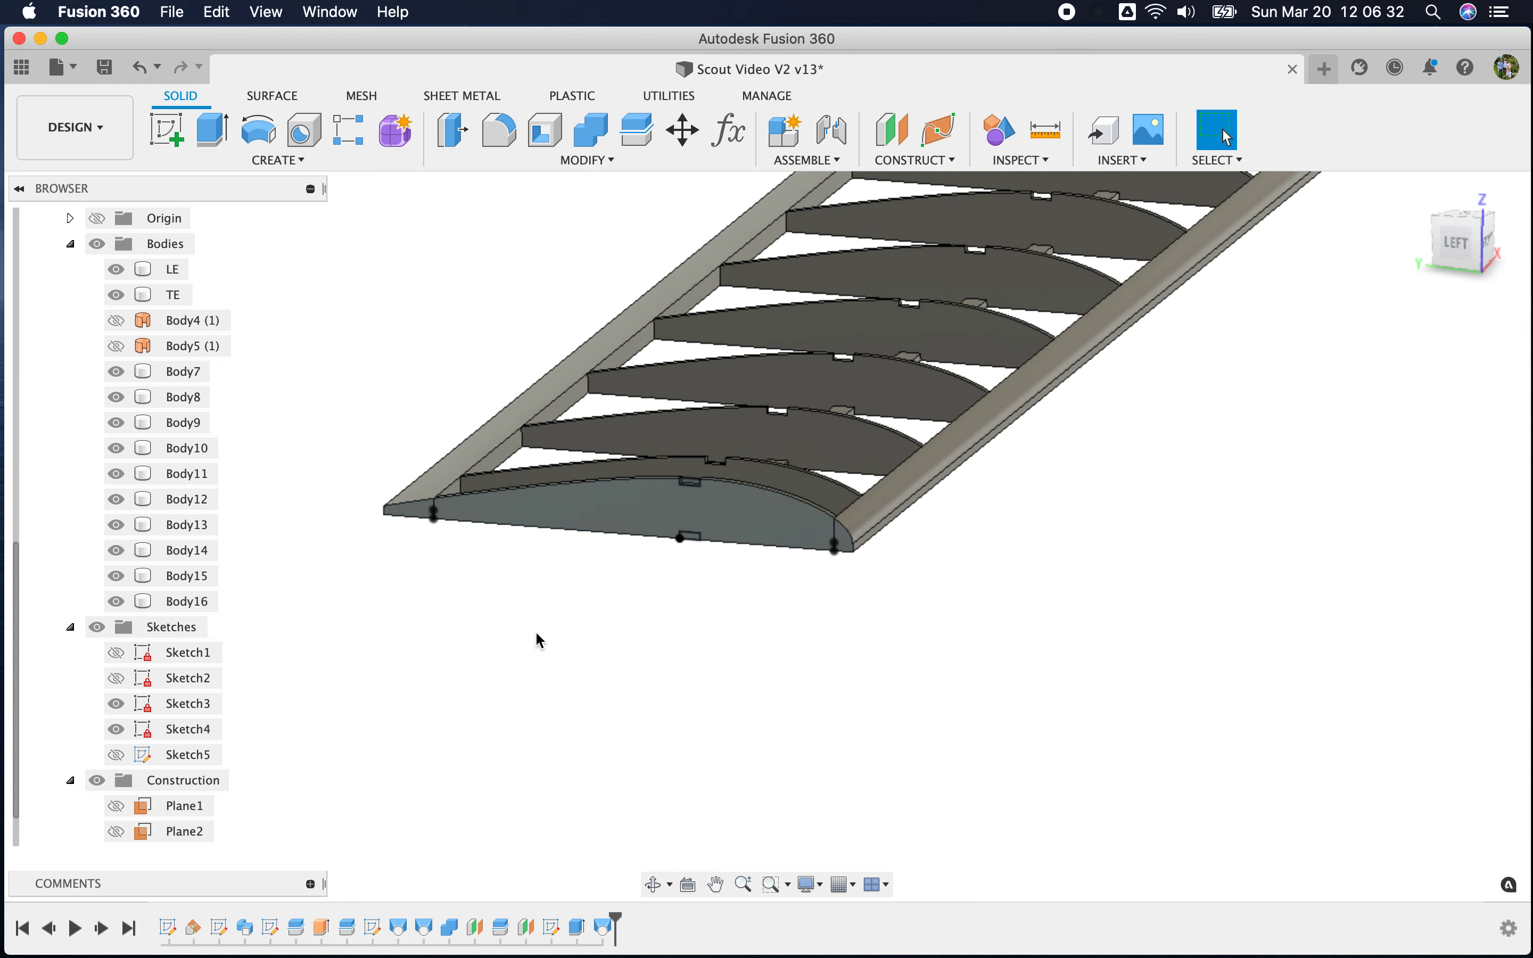
{"action": "left_click", "coordinate": [282, 160]}
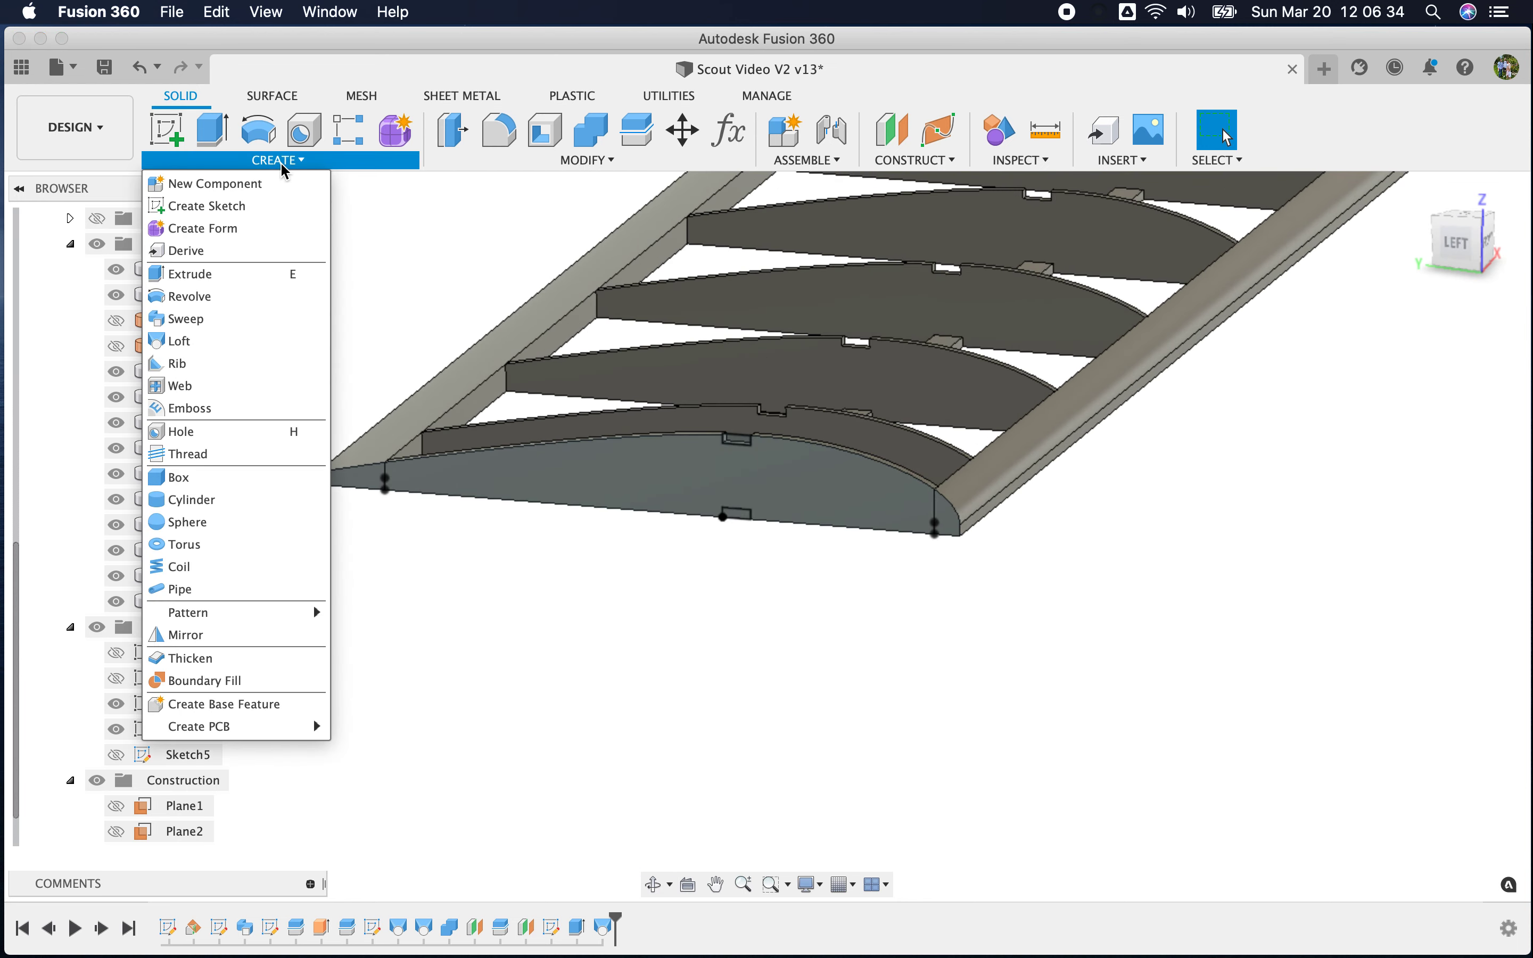
{"action": "left_click", "coordinate": [193, 343]}
{"action": "scroll", "coordinate": [729, 455], "scroll_direction": "up", "scroll_amount": 5}
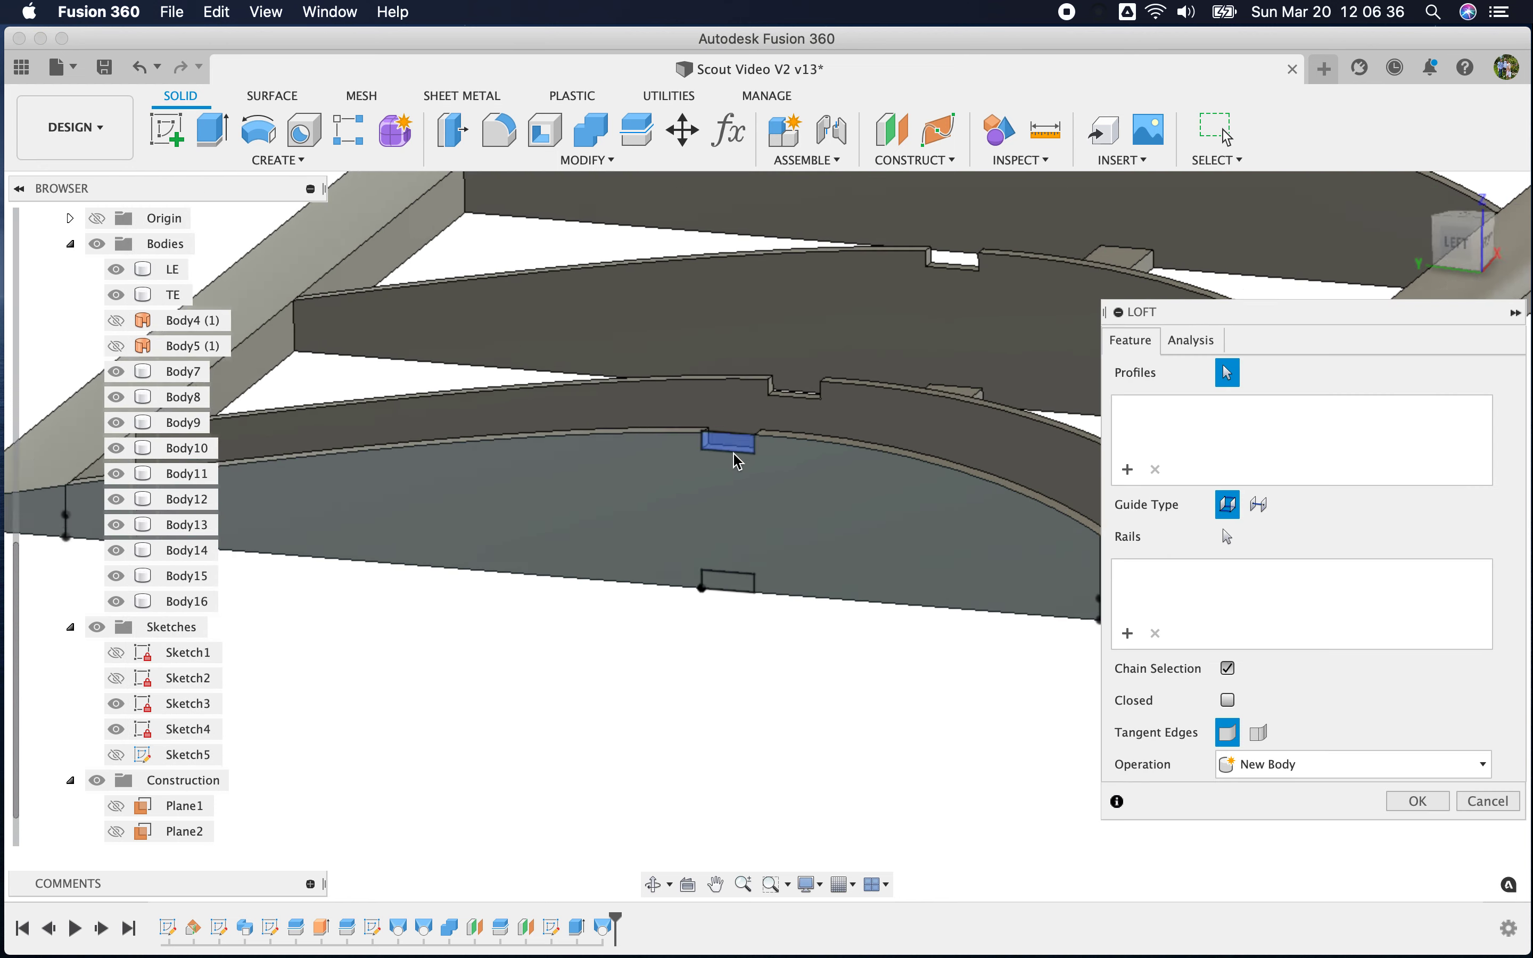
{"action": "left_click", "coordinate": [703, 424]}
{"action": "scroll", "coordinate": [671, 418], "scroll_direction": "up", "scroll_amount": 5}
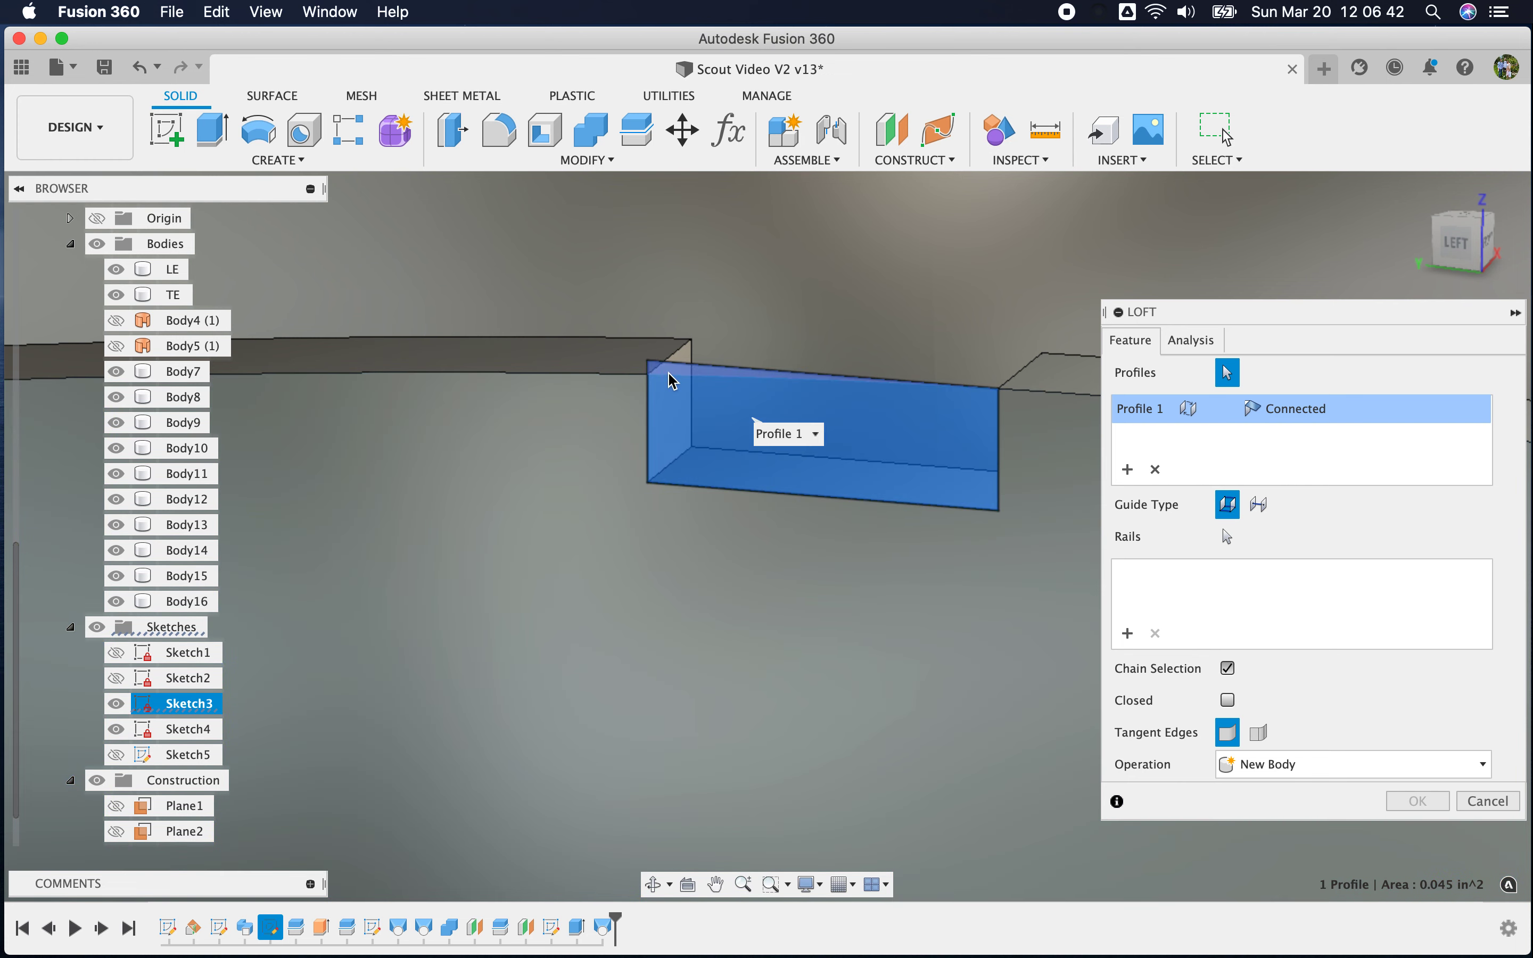
Add the upper notch profile of Sketch4 at the wing tip as the loft's second profile
{"action": "scroll", "coordinate": [537, 558], "scroll_direction": "down", "scroll_amount": 5}
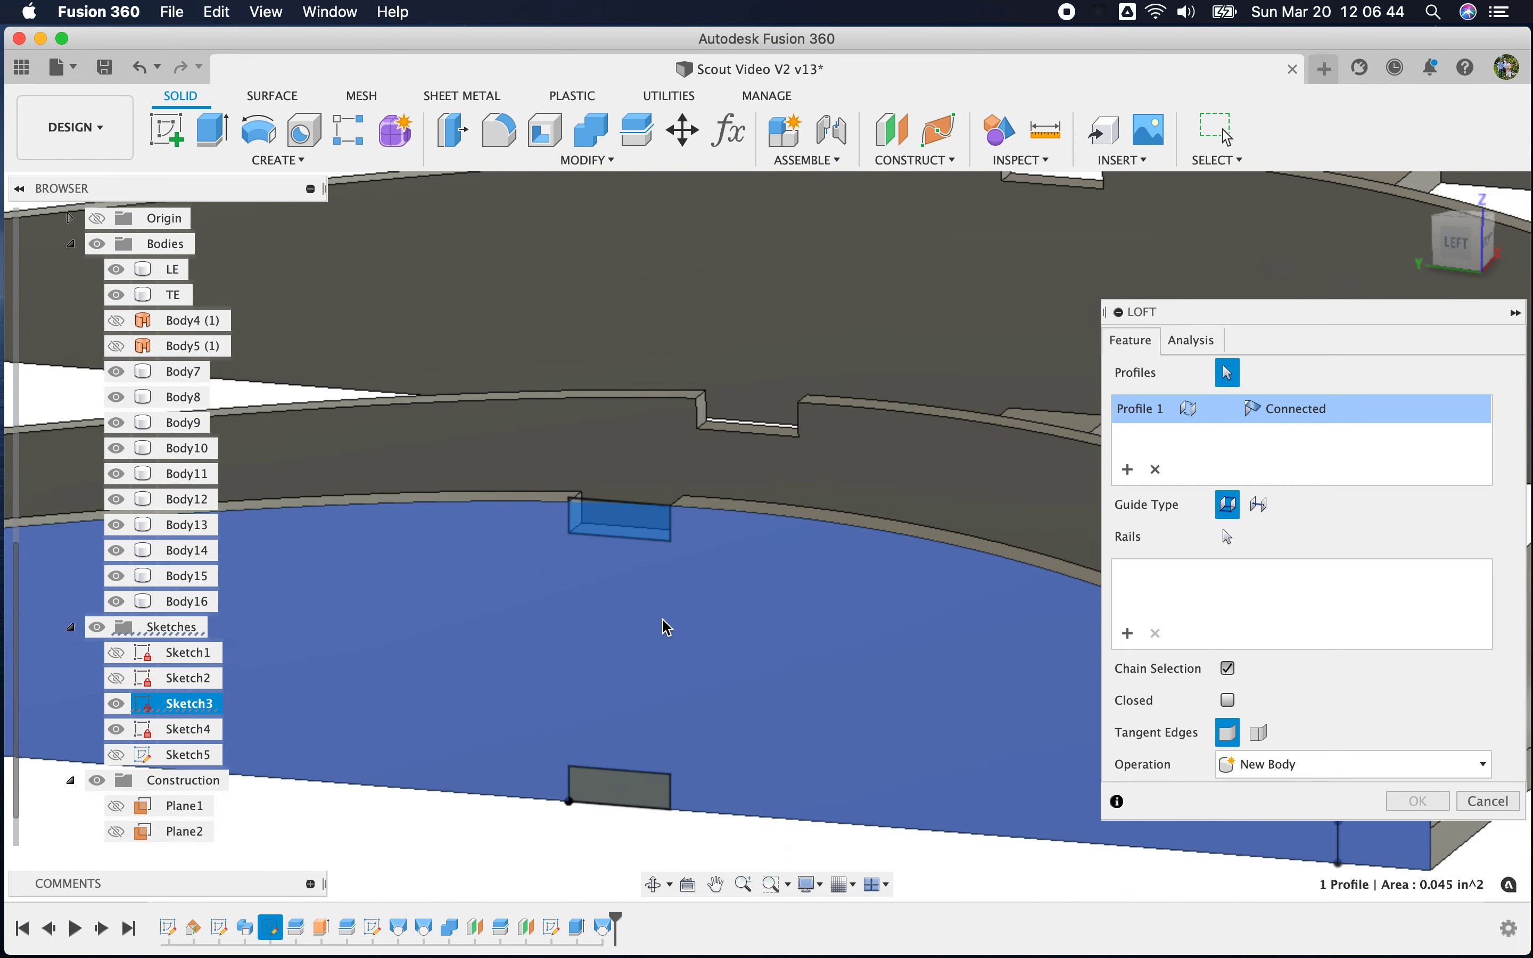
{"action": "scroll", "coordinate": [517, 588], "scroll_direction": "down", "scroll_amount": 2}
{"action": "scroll", "coordinate": [512, 580], "scroll_direction": "down", "scroll_amount": 3}
{"action": "middle_click_drag", "start_coordinate": [900, 674], "coordinate": [606, 619], "text": "shift"}
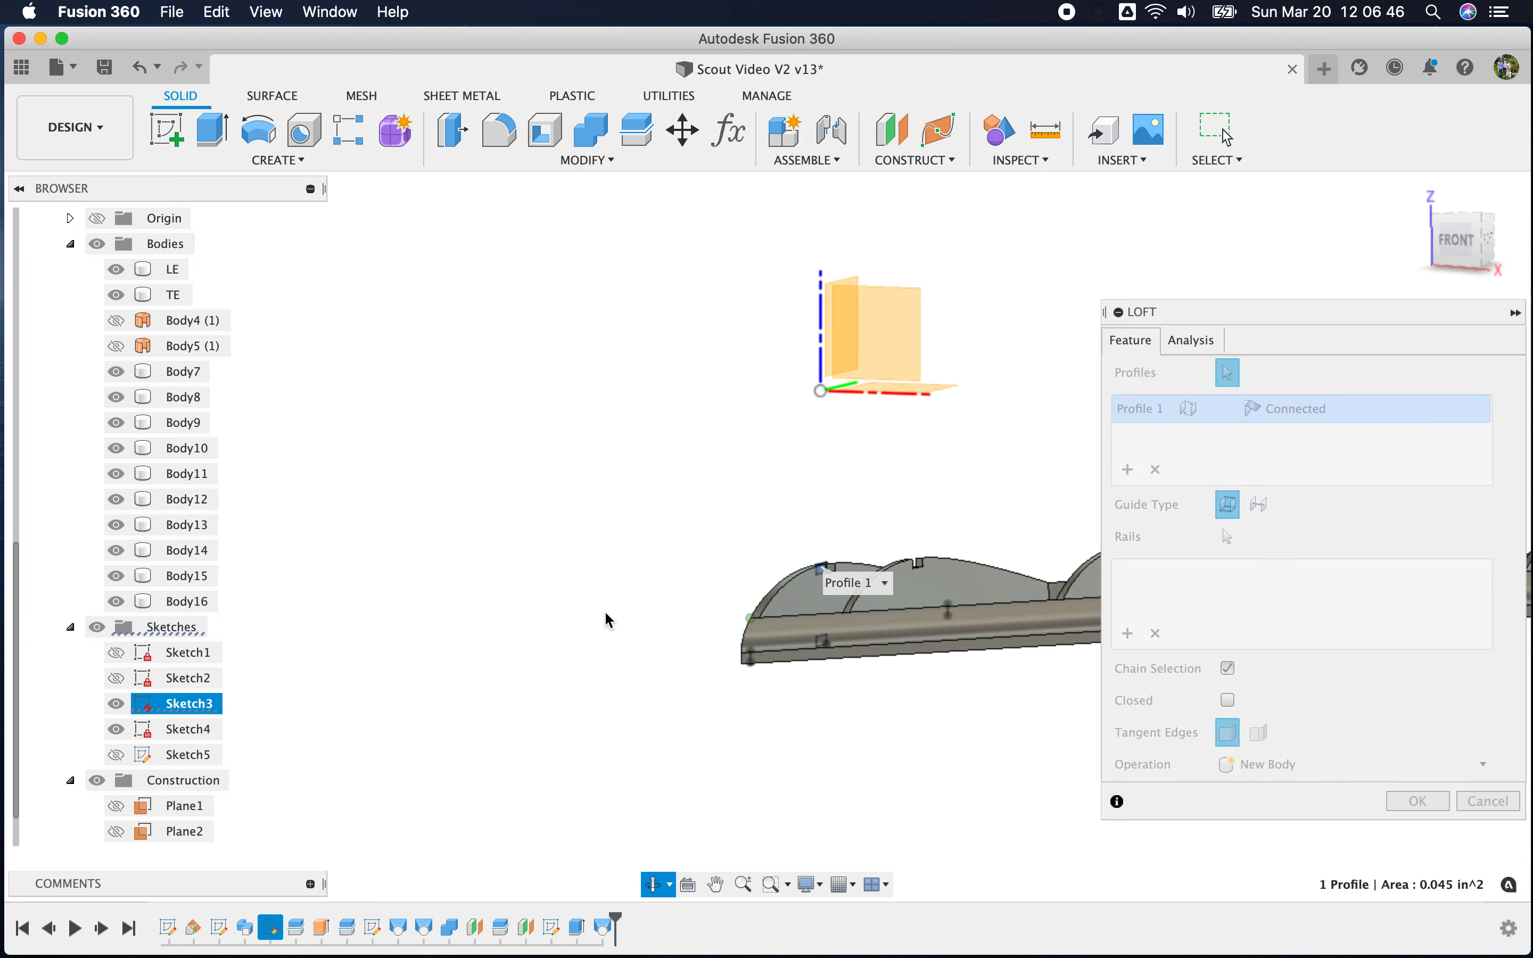
{"action": "scroll", "coordinate": [456, 500], "scroll_direction": "down", "scroll_amount": 5}
{"action": "middle_click_drag", "start_coordinate": [931, 589], "coordinate": [651, 565], "text": "shift"}
{"action": "scroll", "coordinate": [651, 566], "scroll_direction": "up", "scroll_amount": 10}
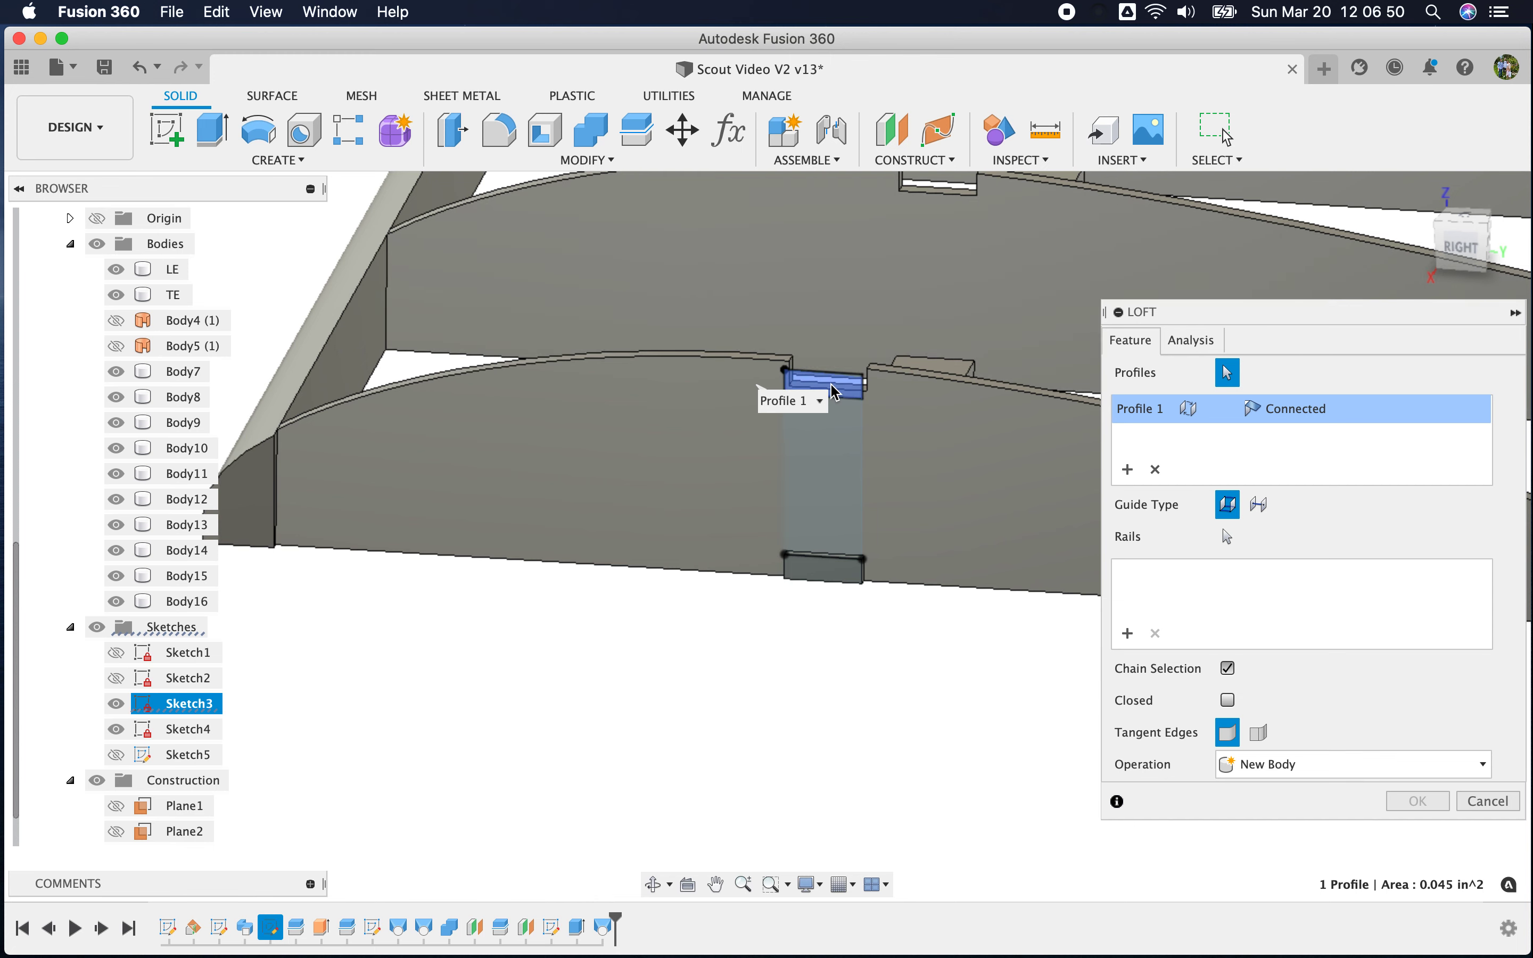
{"action": "scroll", "coordinate": [833, 393], "scroll_direction": "up", "scroll_amount": 3}
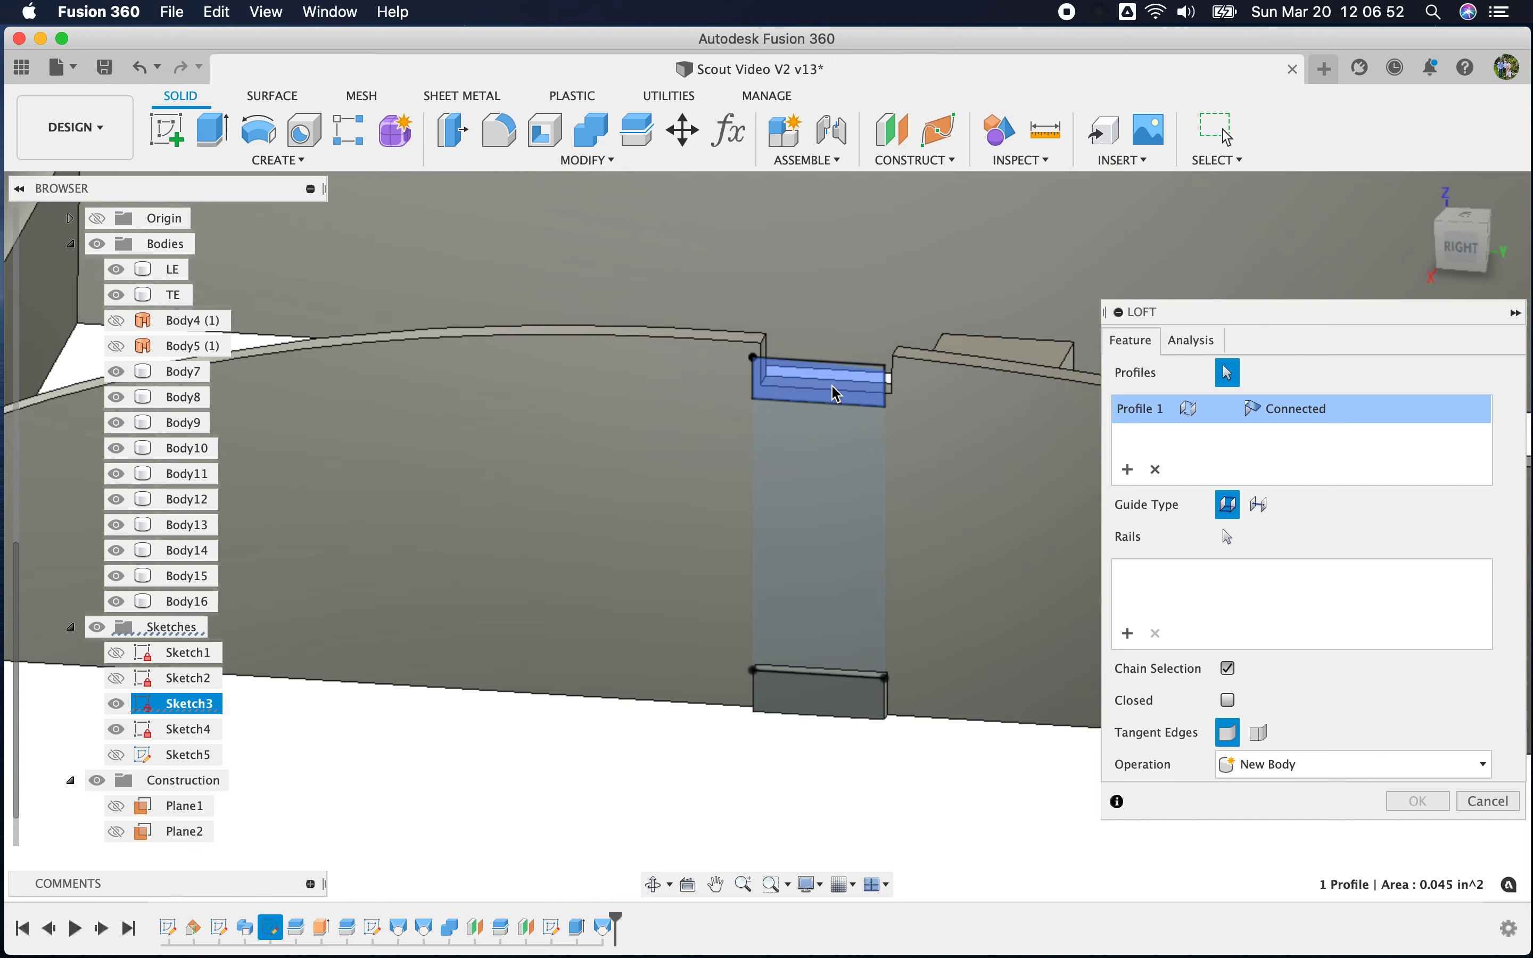
{"action": "left_click", "coordinate": [733, 669]}
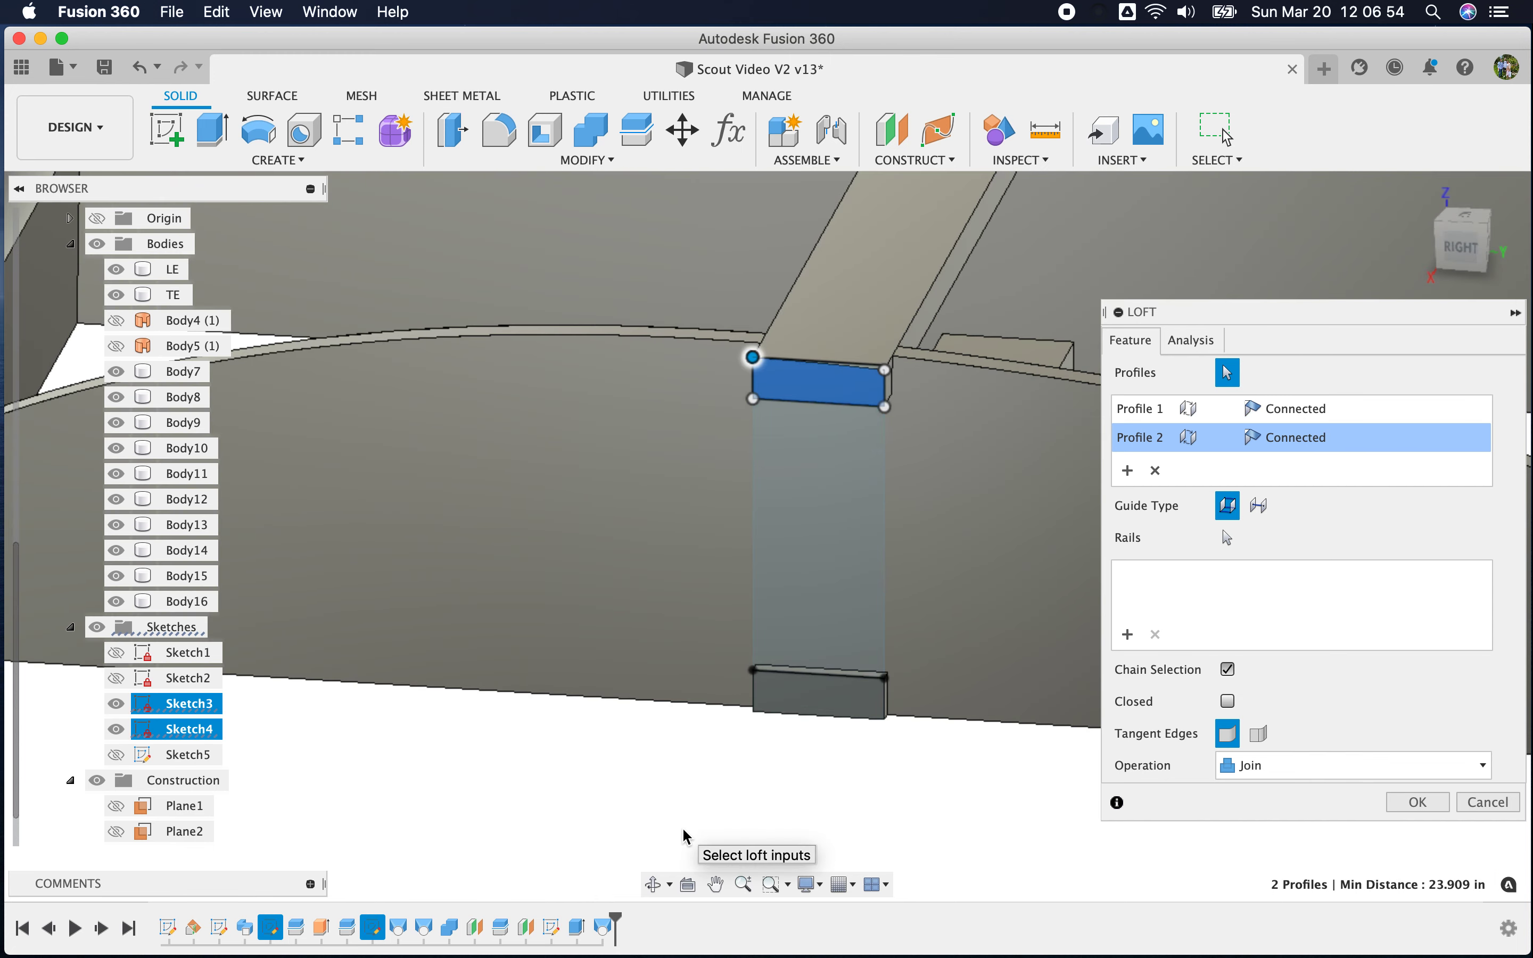
Set the upper spar loft's operation to New Body and create it
{"action": "scroll", "coordinate": [841, 383], "scroll_direction": "up", "scroll_amount": 5}
{"action": "scroll", "coordinate": [833, 387], "scroll_direction": "down", "scroll_amount": 6}
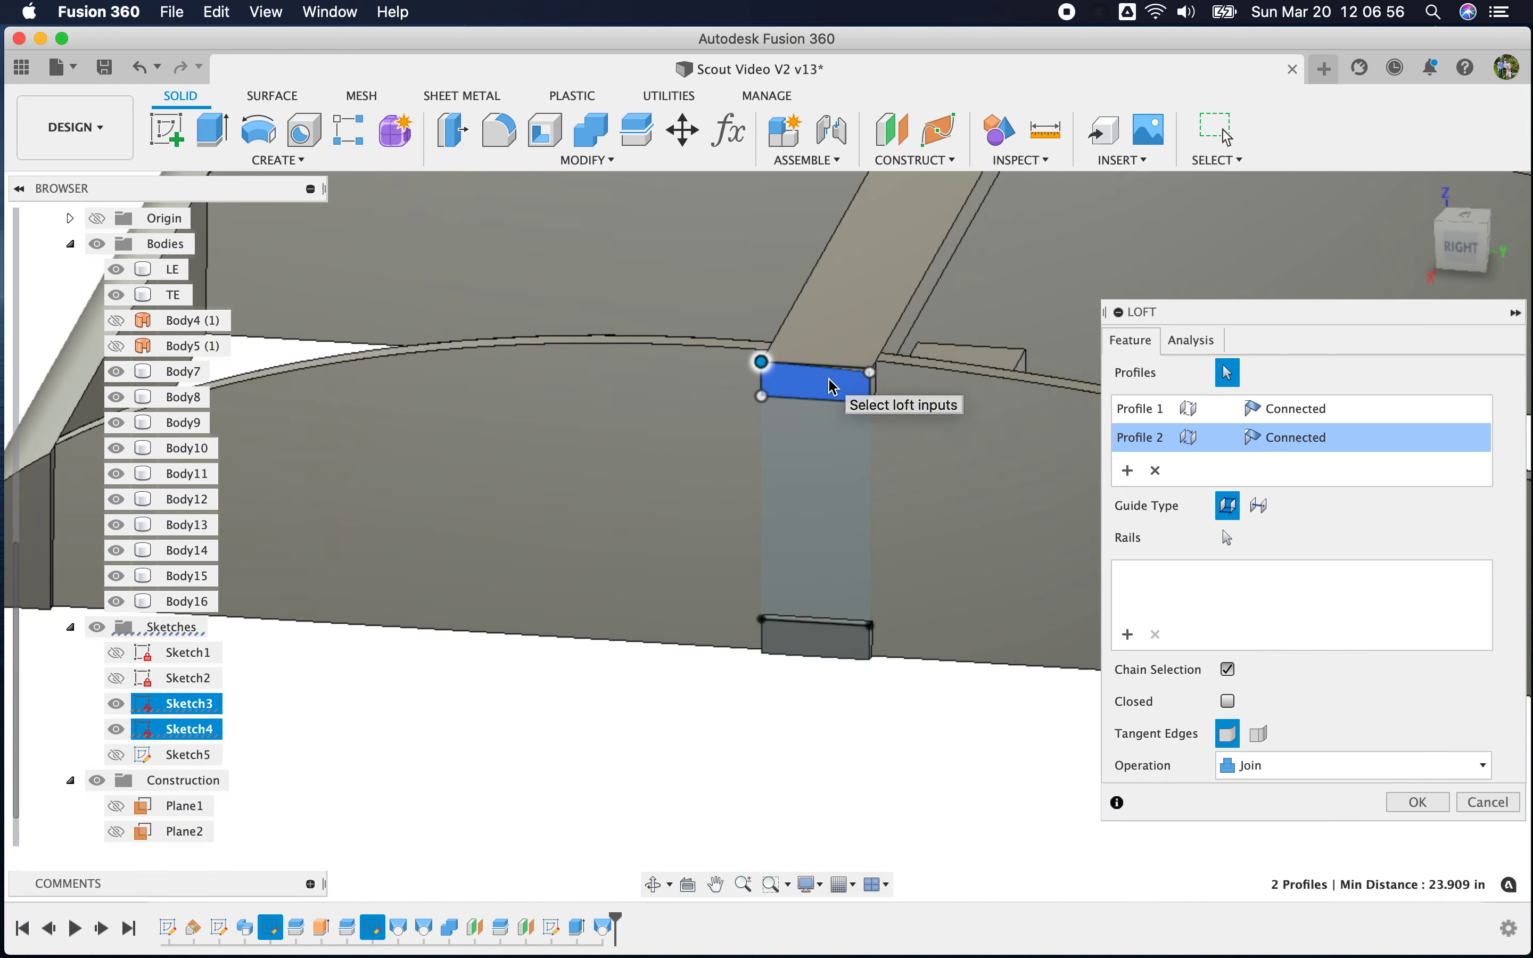
{"action": "scroll", "coordinate": [834, 386], "scroll_direction": "down", "scroll_amount": 2}
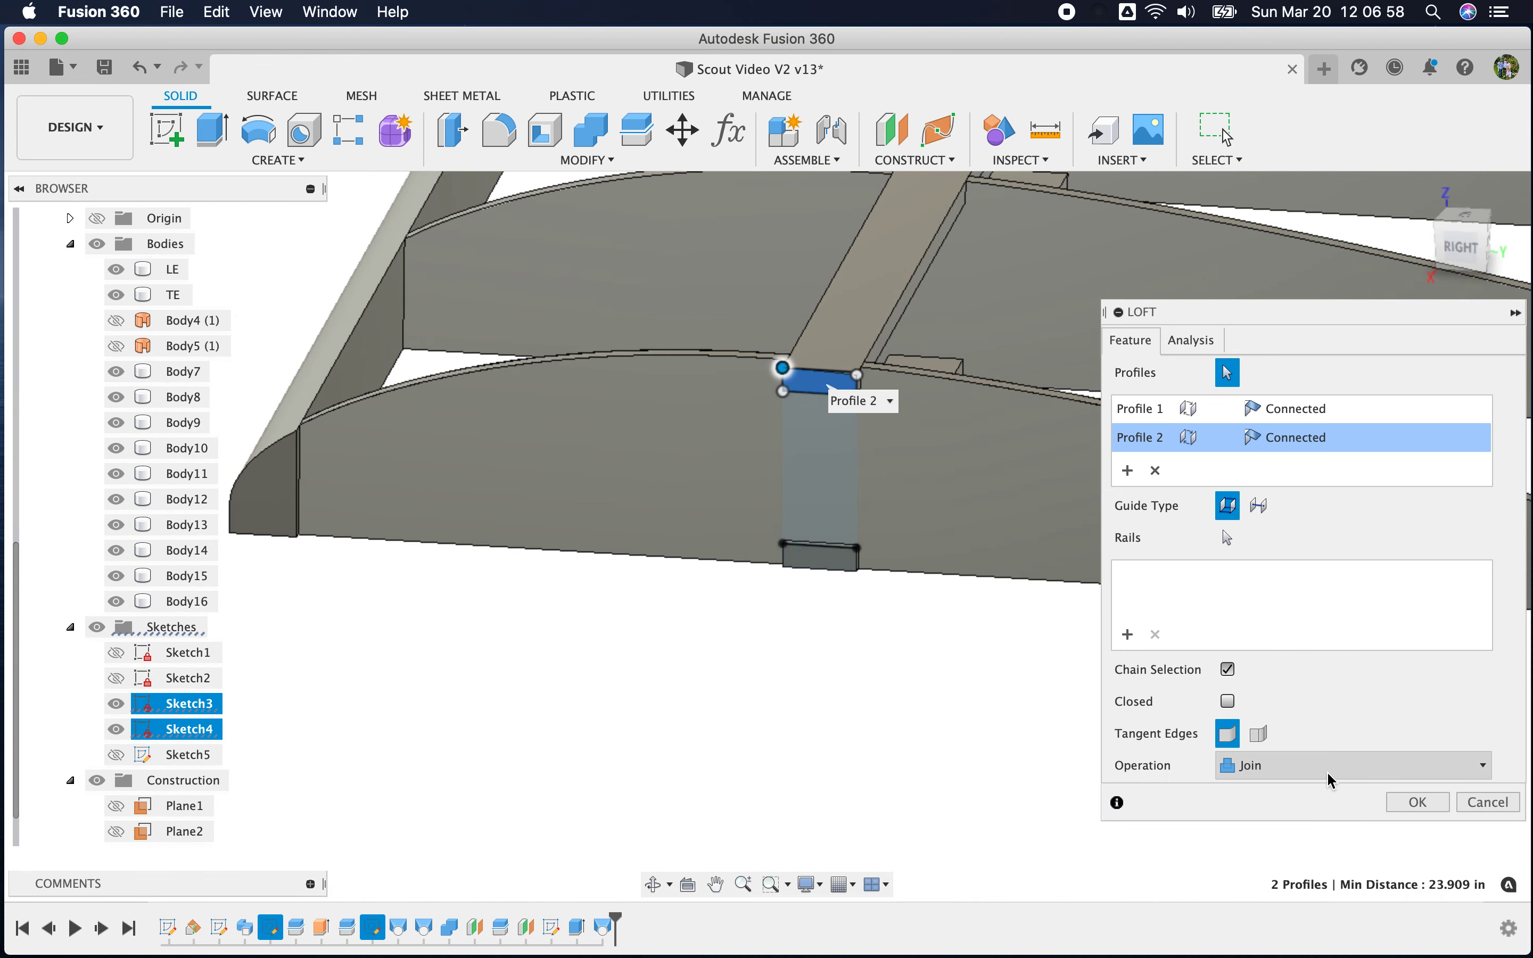
{"action": "left_click", "coordinate": [1406, 766]}
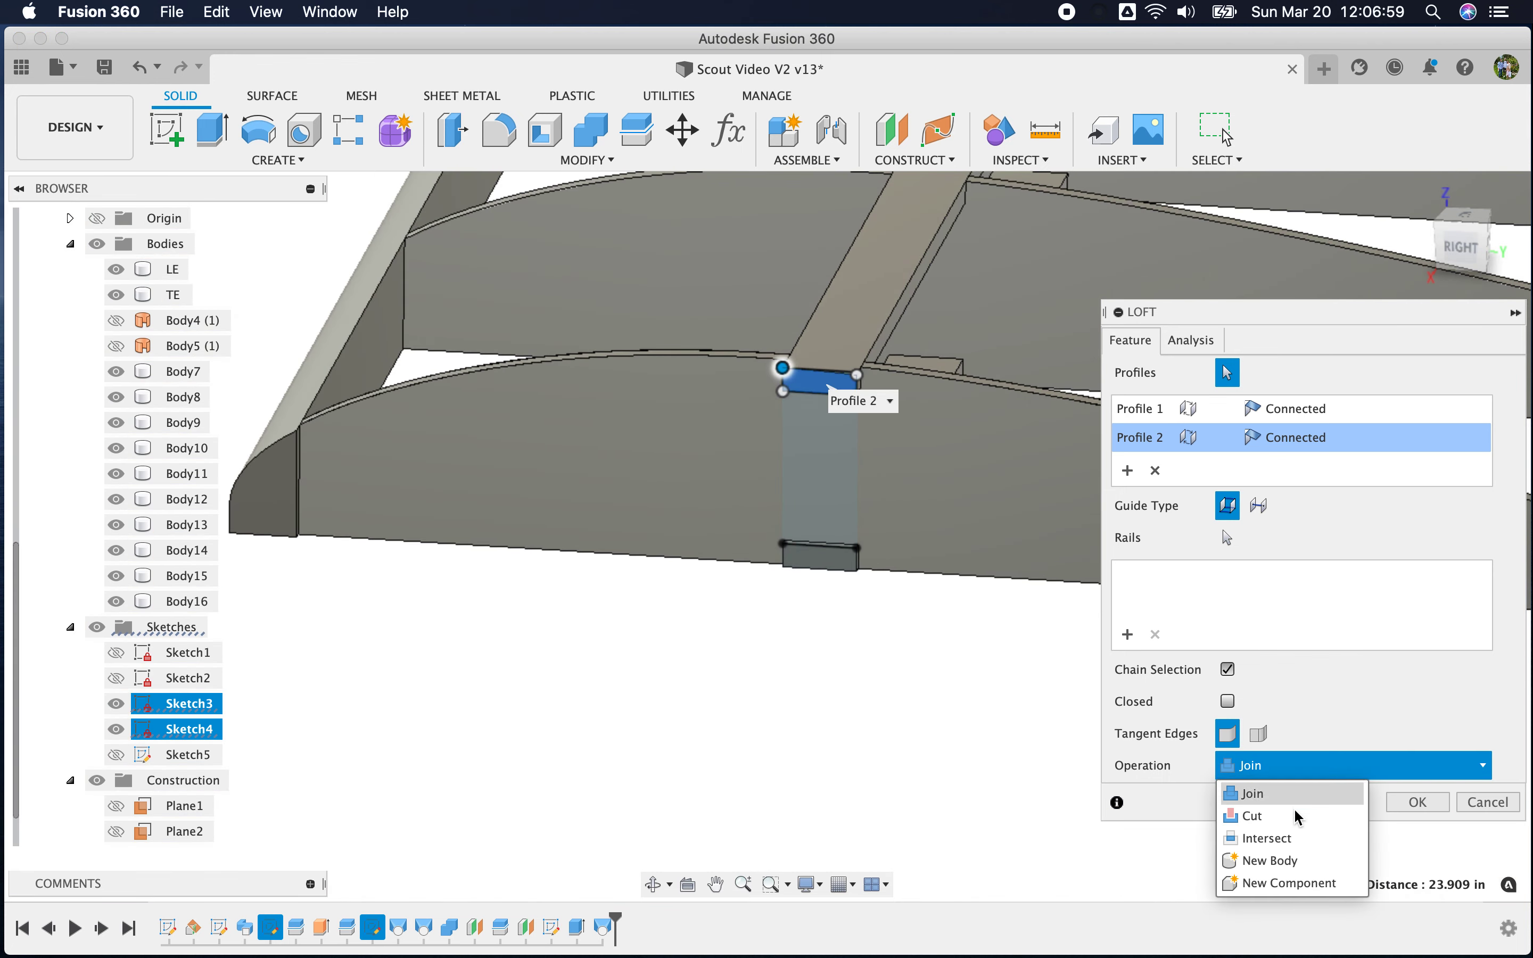
{"action": "left_click", "coordinate": [1273, 860]}
{"action": "key", "text": "Return"}
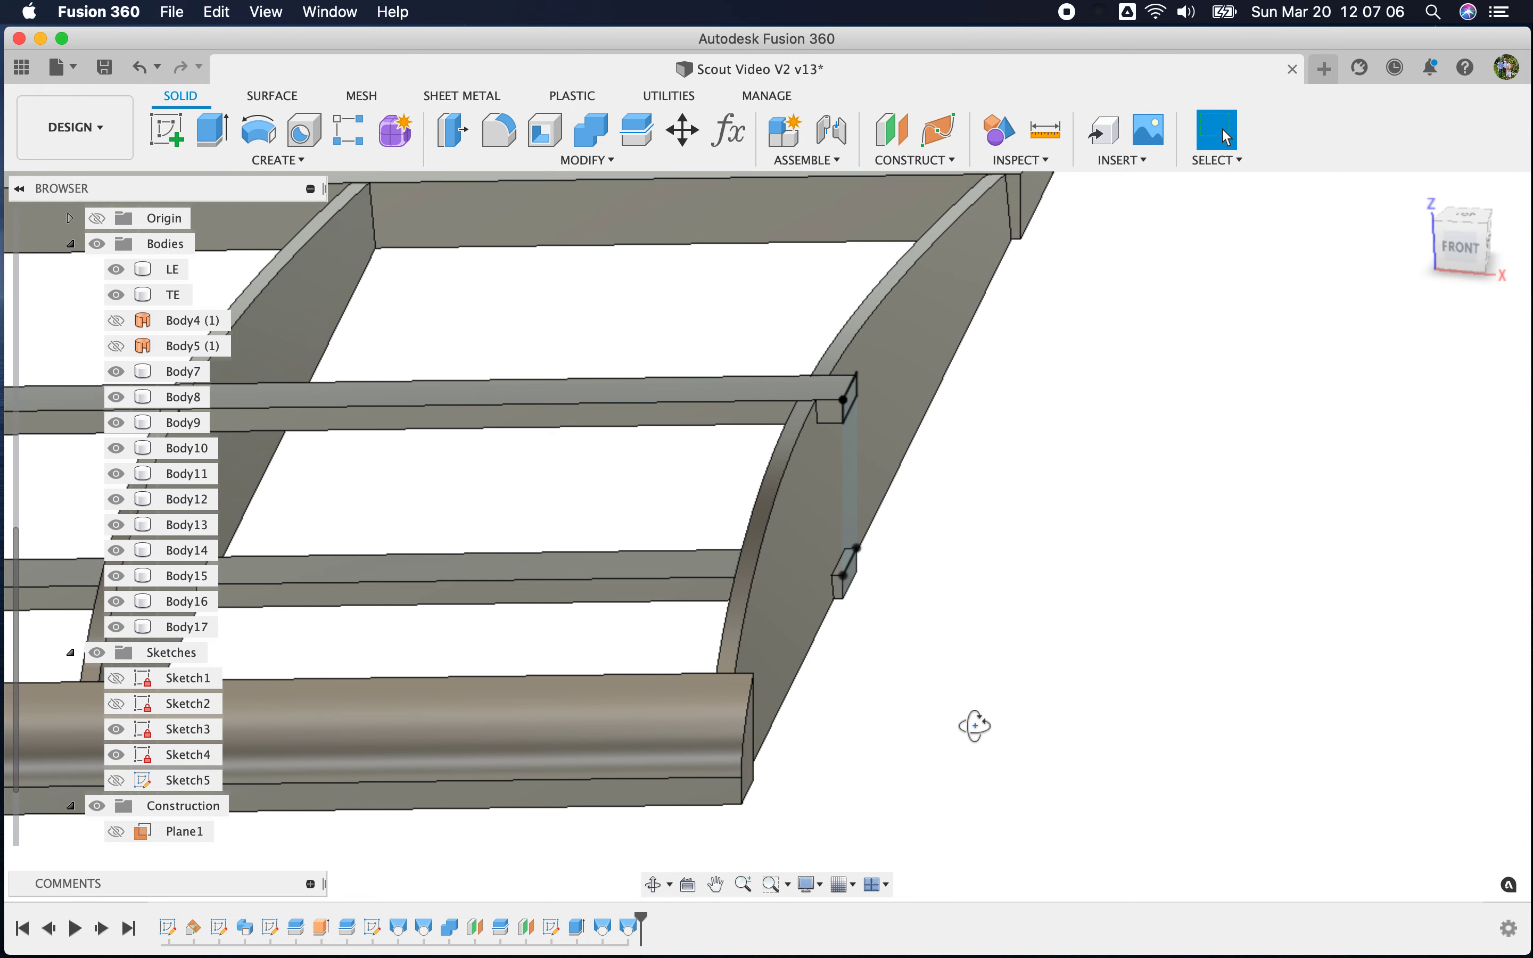
Create an offset plane at 0.00 in on the outer face of the wing-tip rib
{"action": "middle_click_drag", "start_coordinate": [973, 725], "coordinate": [1006, 662], "text": "shift"}
{"action": "scroll", "coordinate": [657, 638], "scroll_direction": "down", "scroll_amount": 5}
{"action": "scroll", "coordinate": [656, 638], "scroll_direction": "down", "scroll_amount": 3}
{"action": "left_click", "coordinate": [1472, 242]}
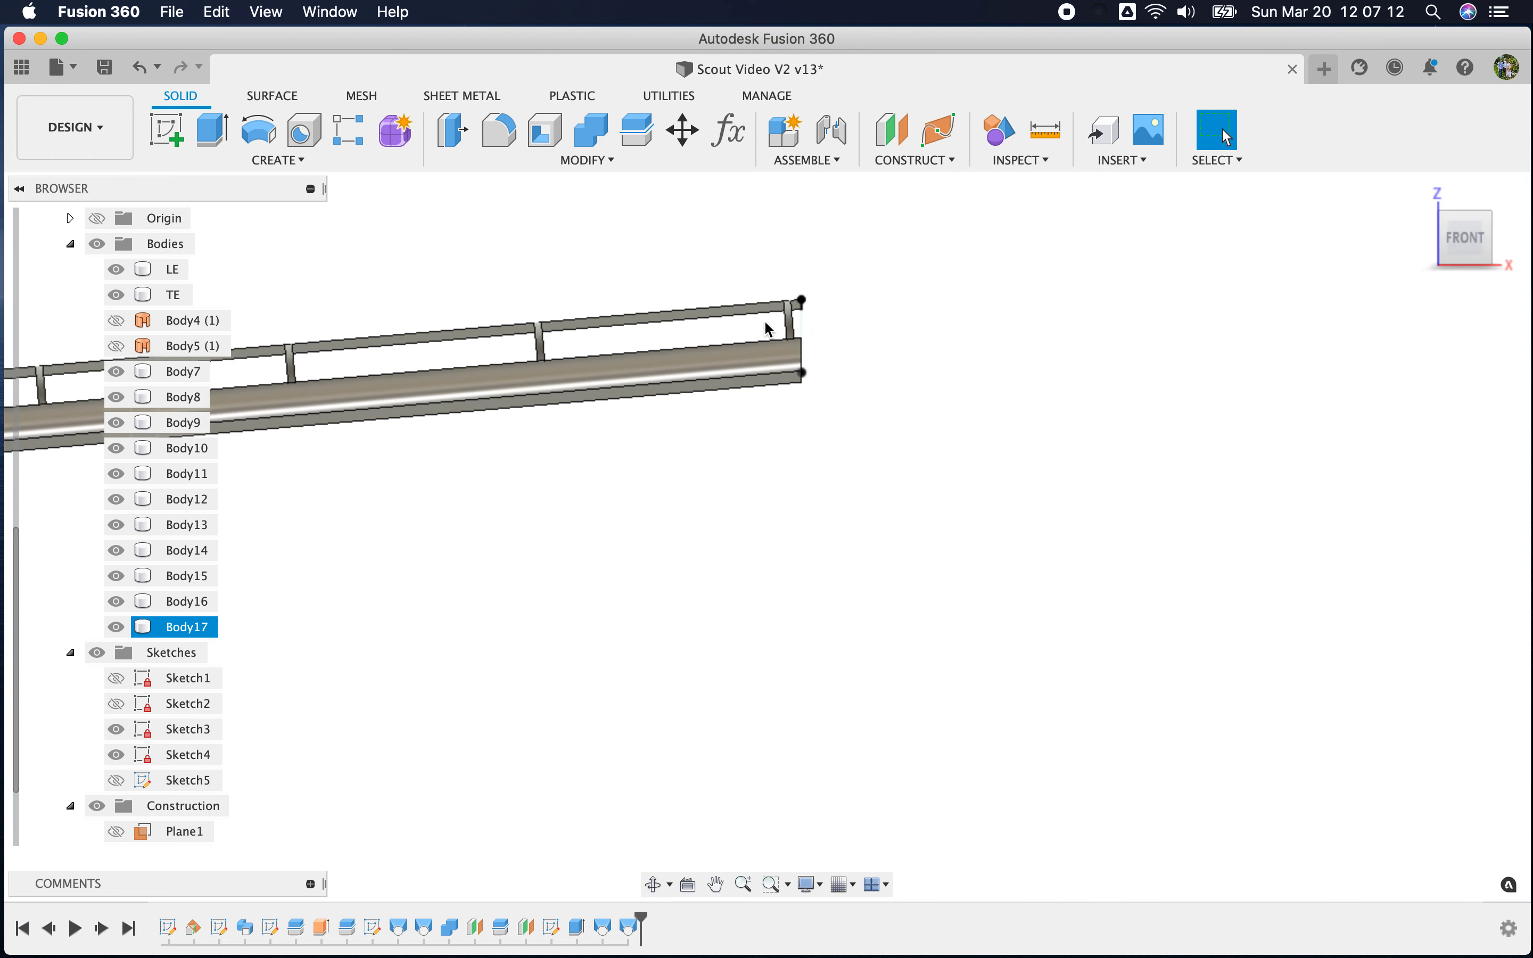
{"action": "scroll", "coordinate": [768, 329], "scroll_direction": "up", "scroll_amount": 5}
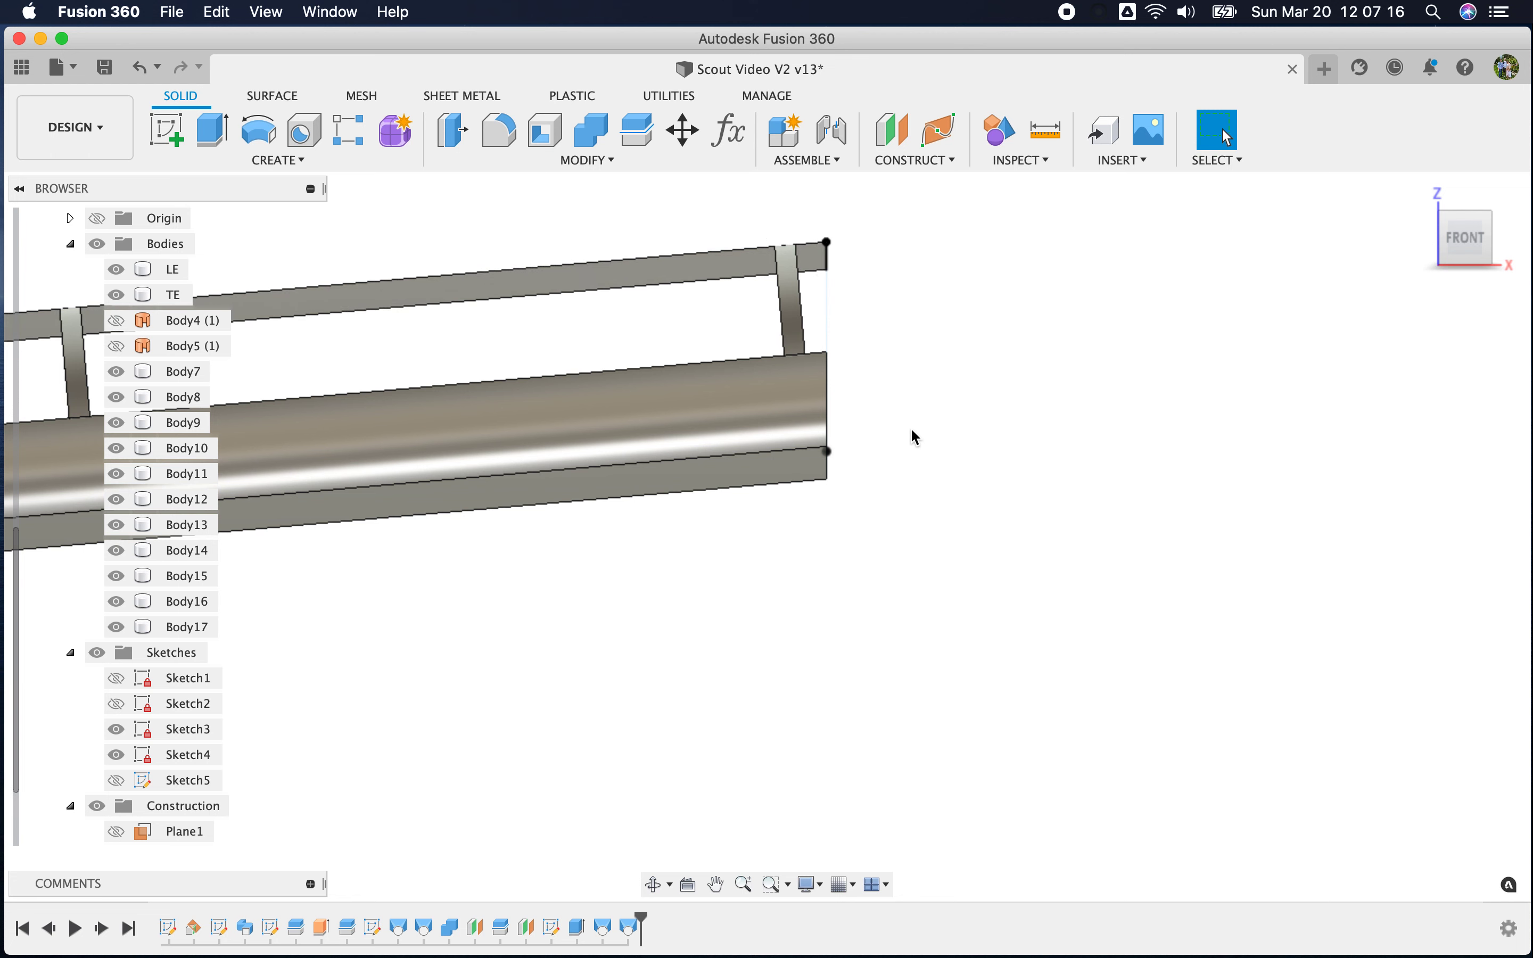
{"action": "middle_click_drag", "start_coordinate": [1005, 469], "coordinate": [1003, 469], "text": "shift"}
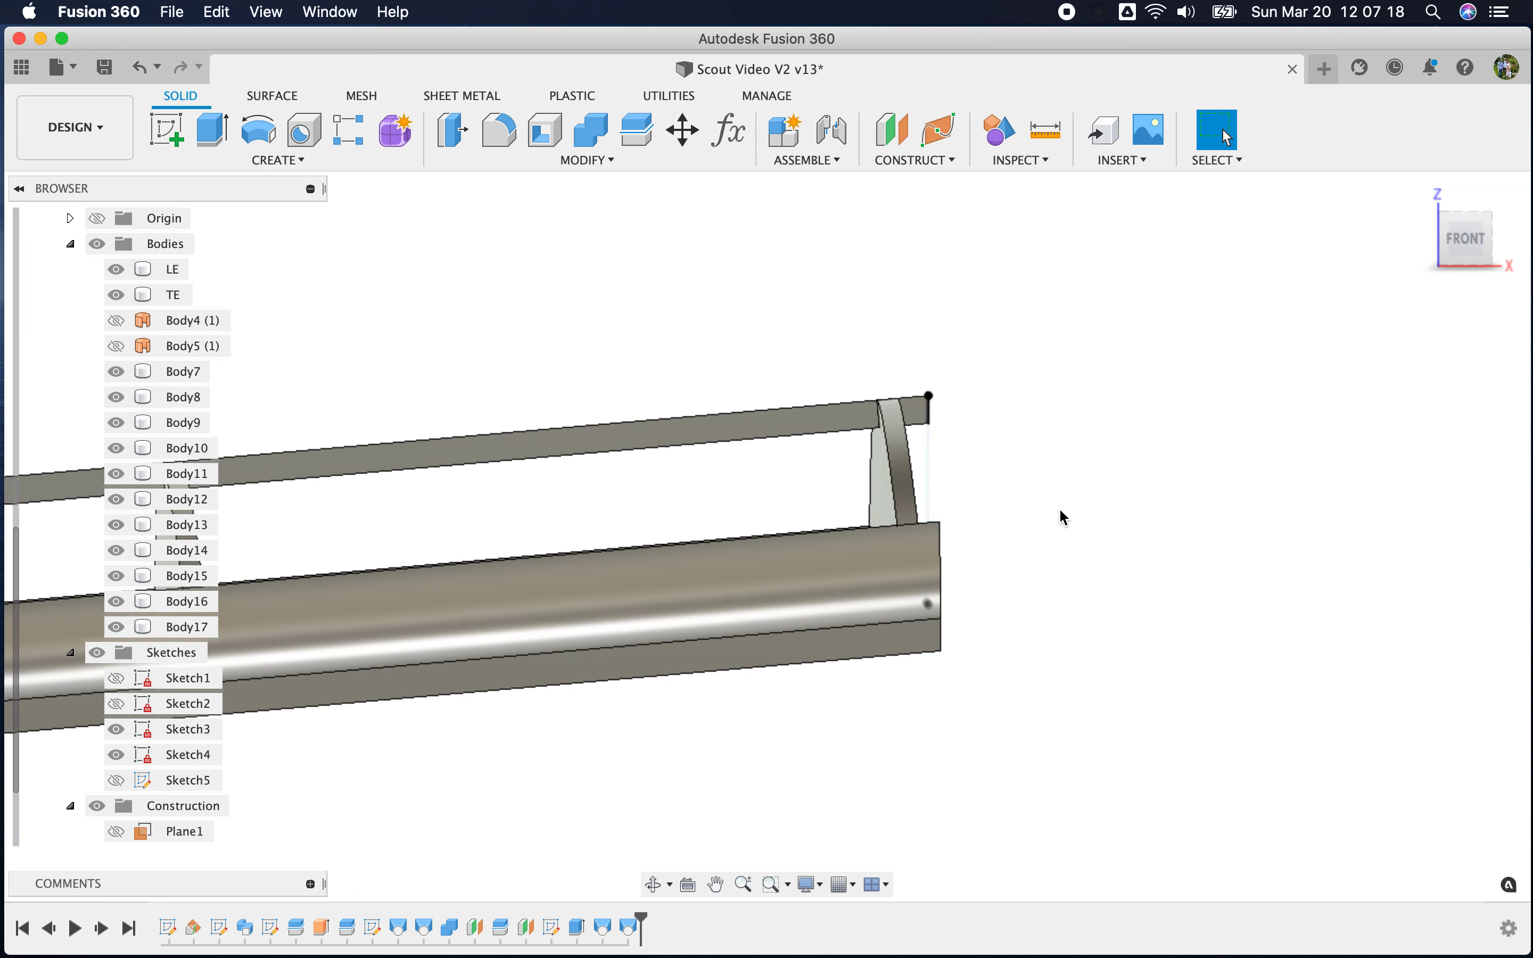
{"action": "middle_click_drag", "start_coordinate": [1093, 572], "coordinate": [1097, 579], "text": "shift"}
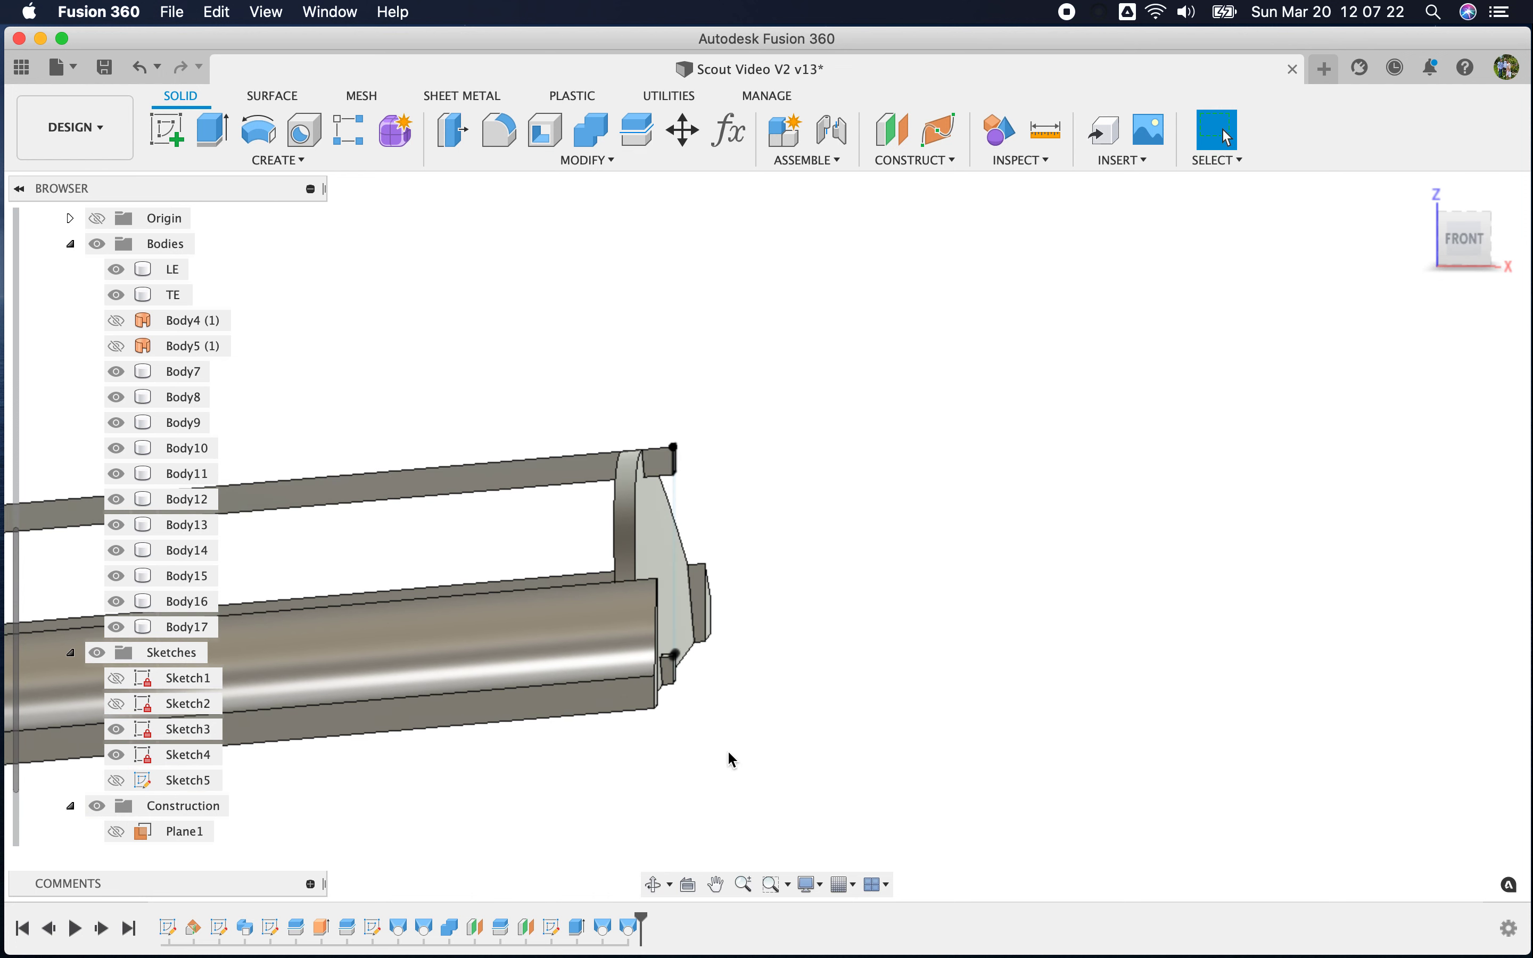
{"action": "left_click", "coordinate": [892, 129]}
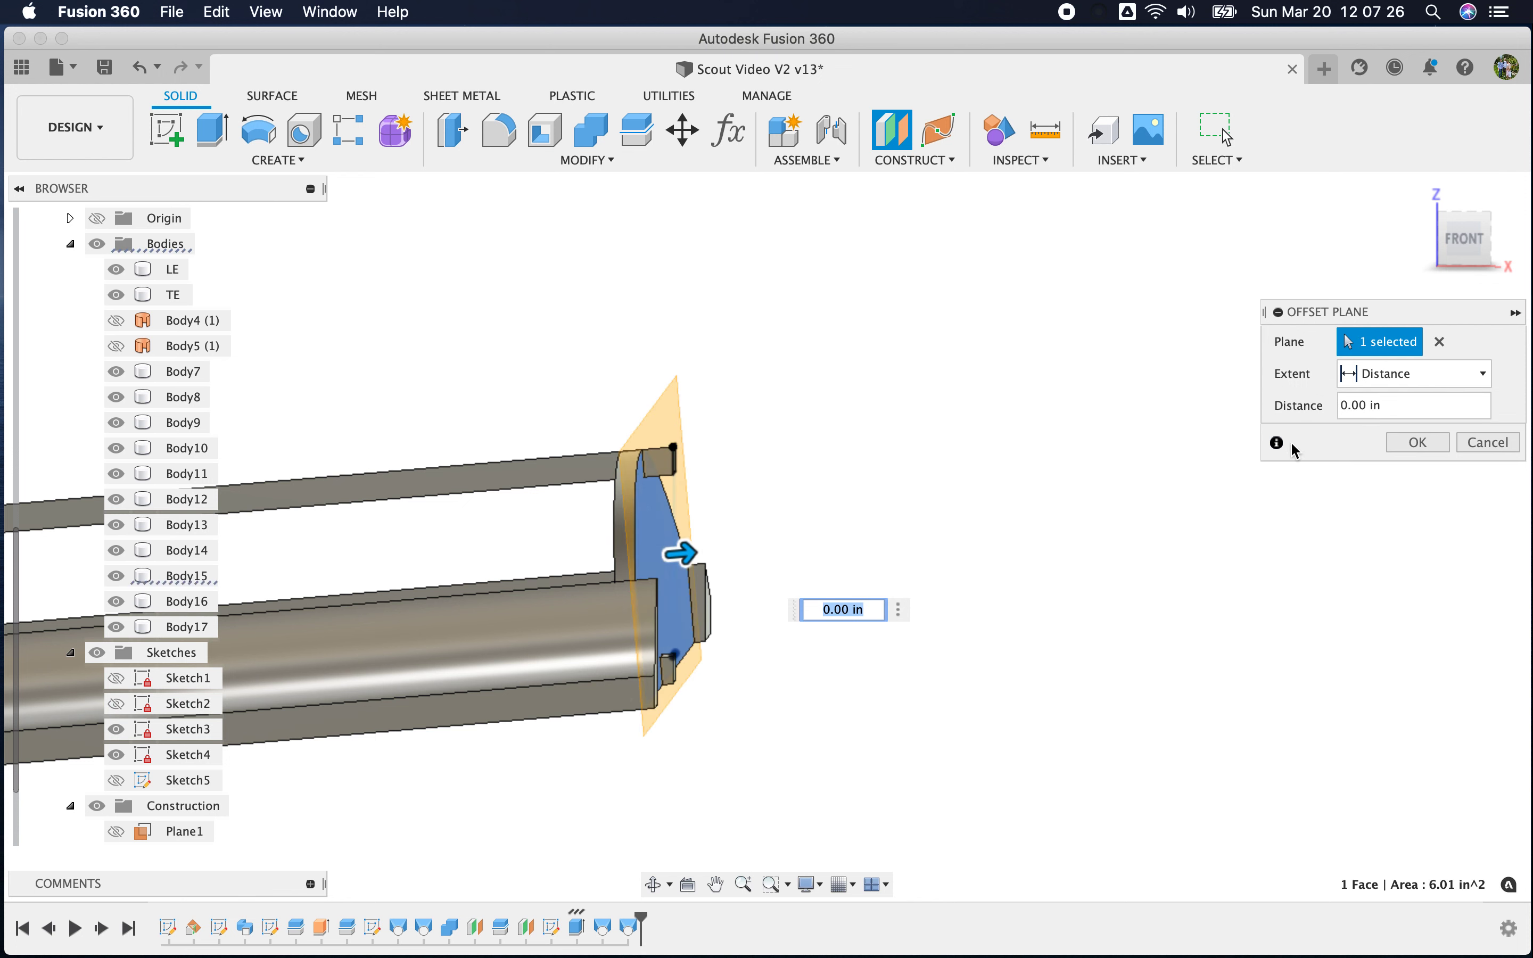
{"action": "left_click", "coordinate": [1419, 443]}
Start a Split Body with the leading edge, trailing edge, upper spar and lower spar as the bodies to split
{"action": "left_click", "coordinate": [637, 130]}
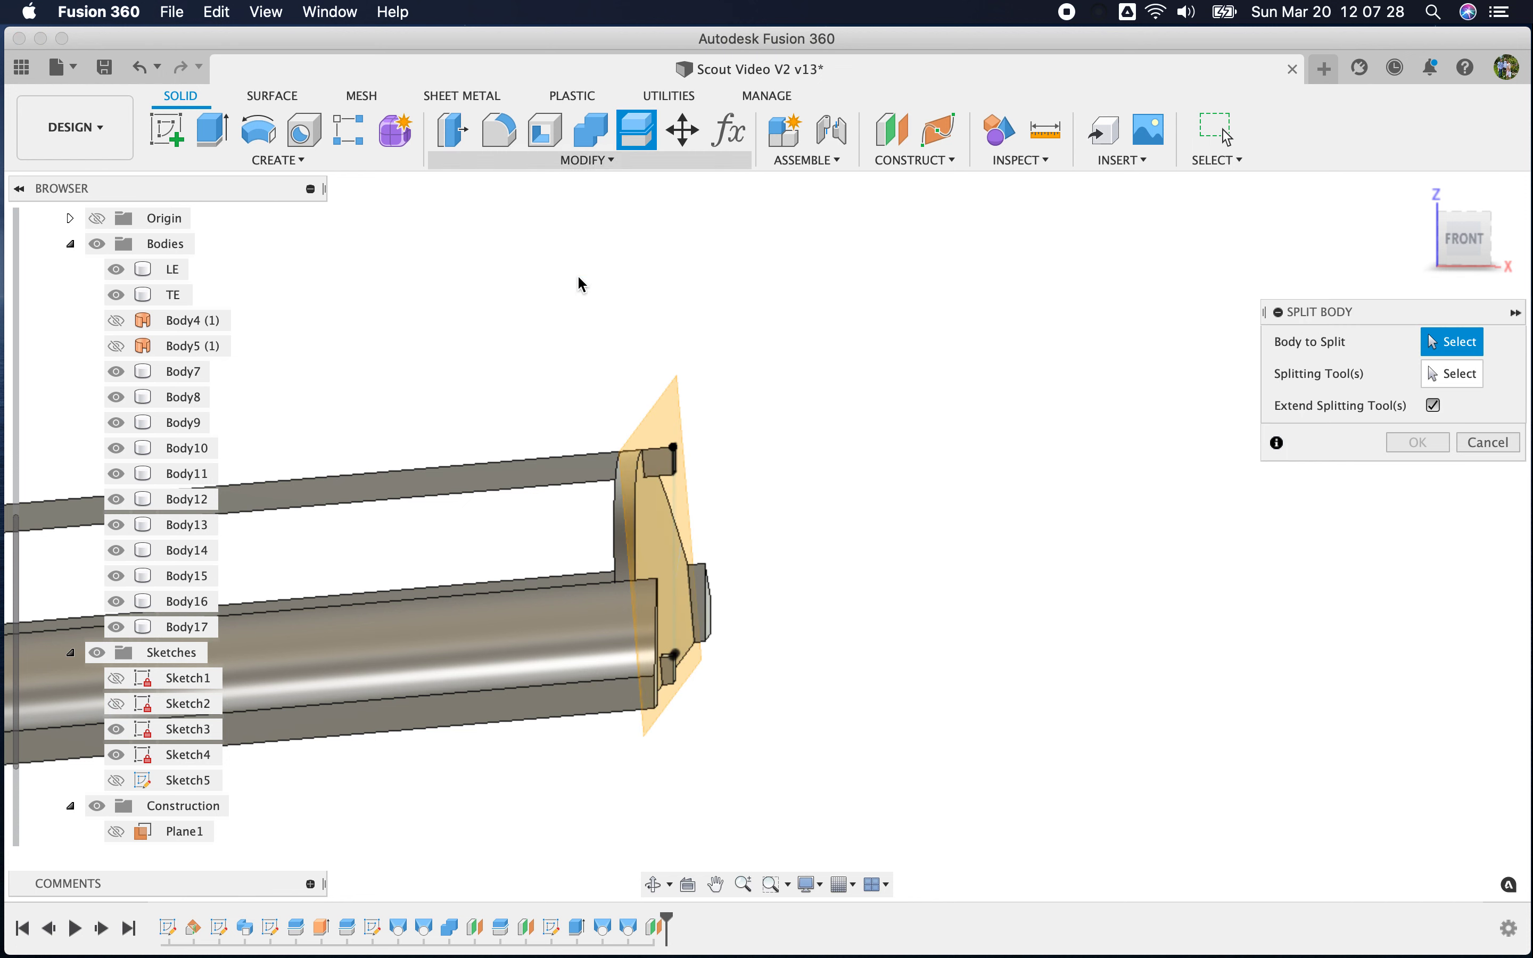
{"action": "left_click", "coordinate": [569, 595]}
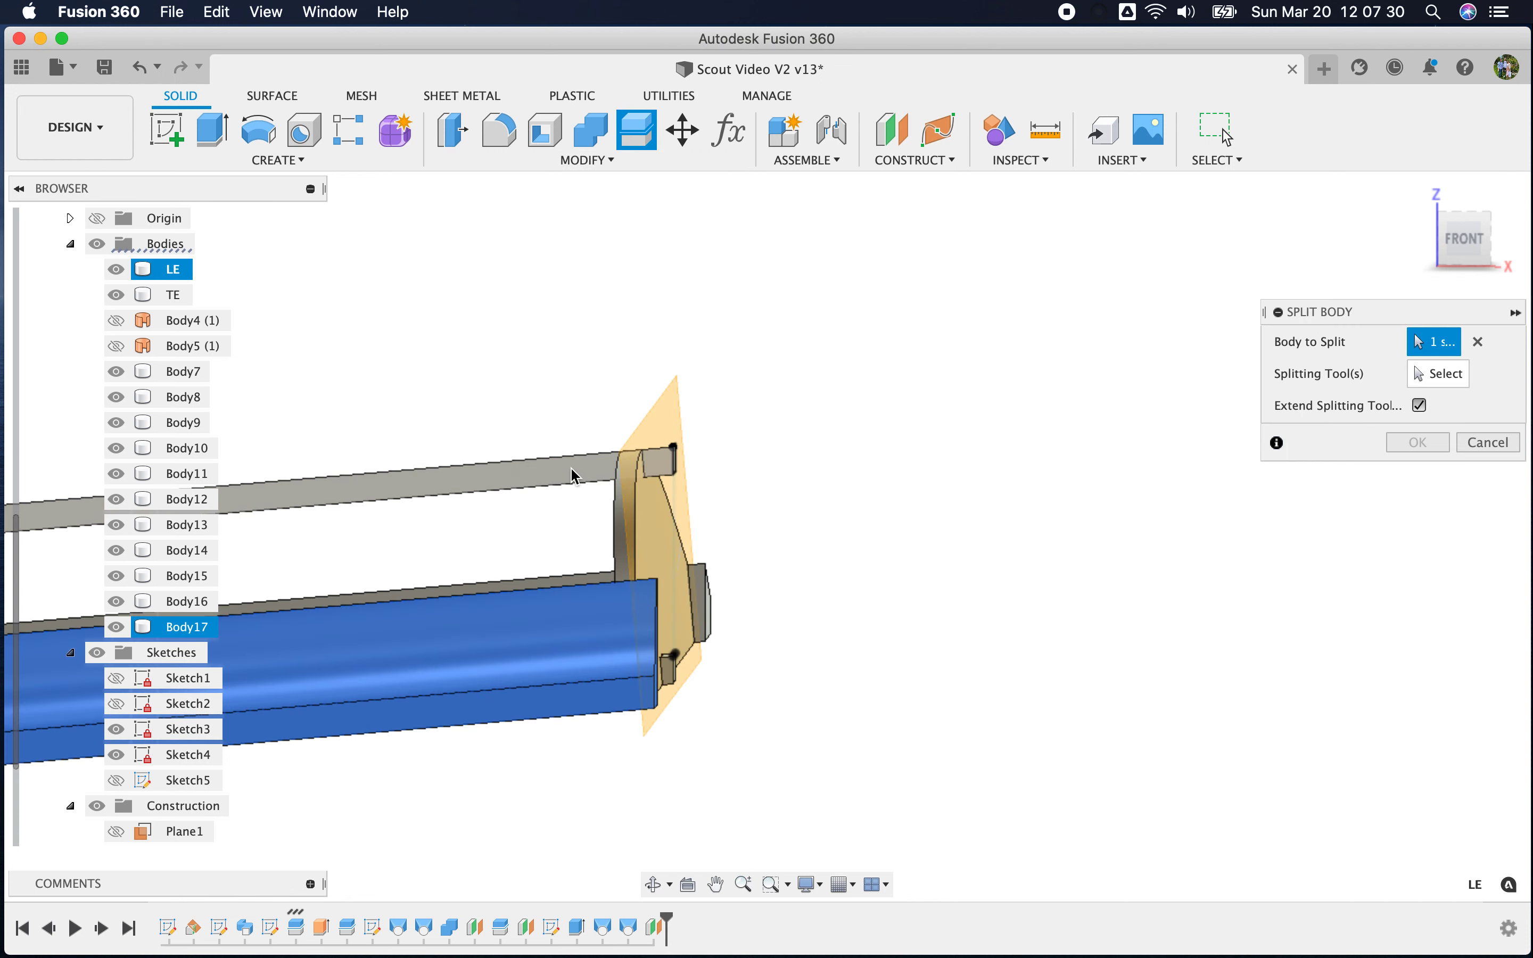
{"action": "left_click", "coordinate": [570, 472]}
{"action": "middle_click_drag", "start_coordinate": [579, 815], "coordinate": [582, 800], "text": "shift"}
{"action": "scroll", "coordinate": [704, 738], "scroll_direction": "down", "scroll_amount": 5}
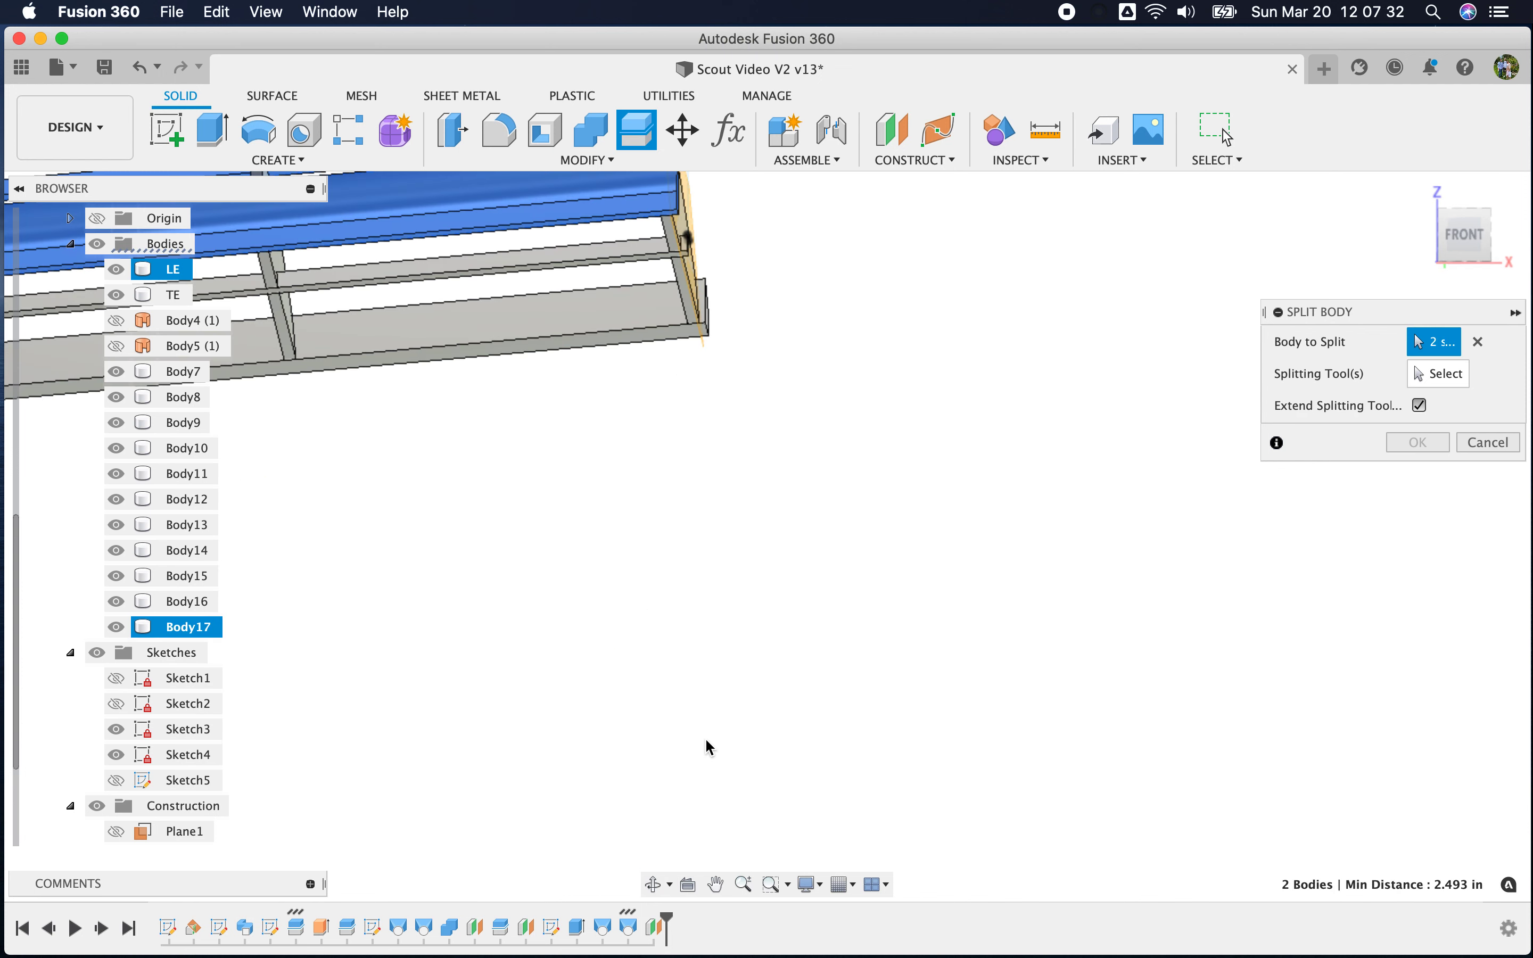
{"action": "scroll", "coordinate": [627, 405], "scroll_direction": "up", "scroll_amount": 3}
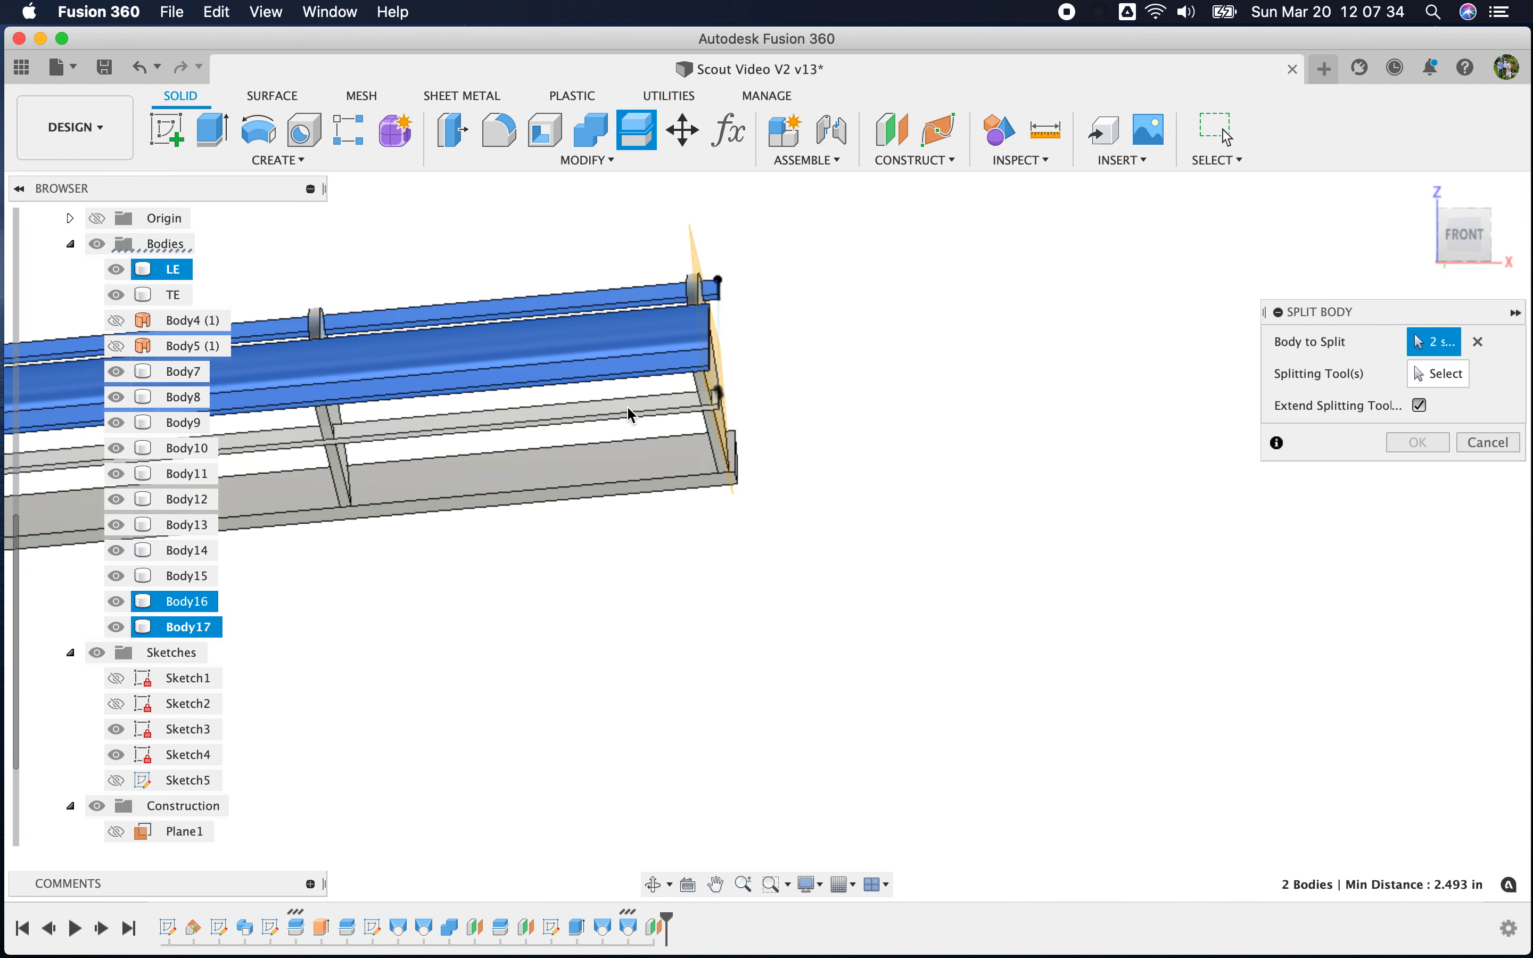
{"action": "left_click", "coordinate": [642, 508]}
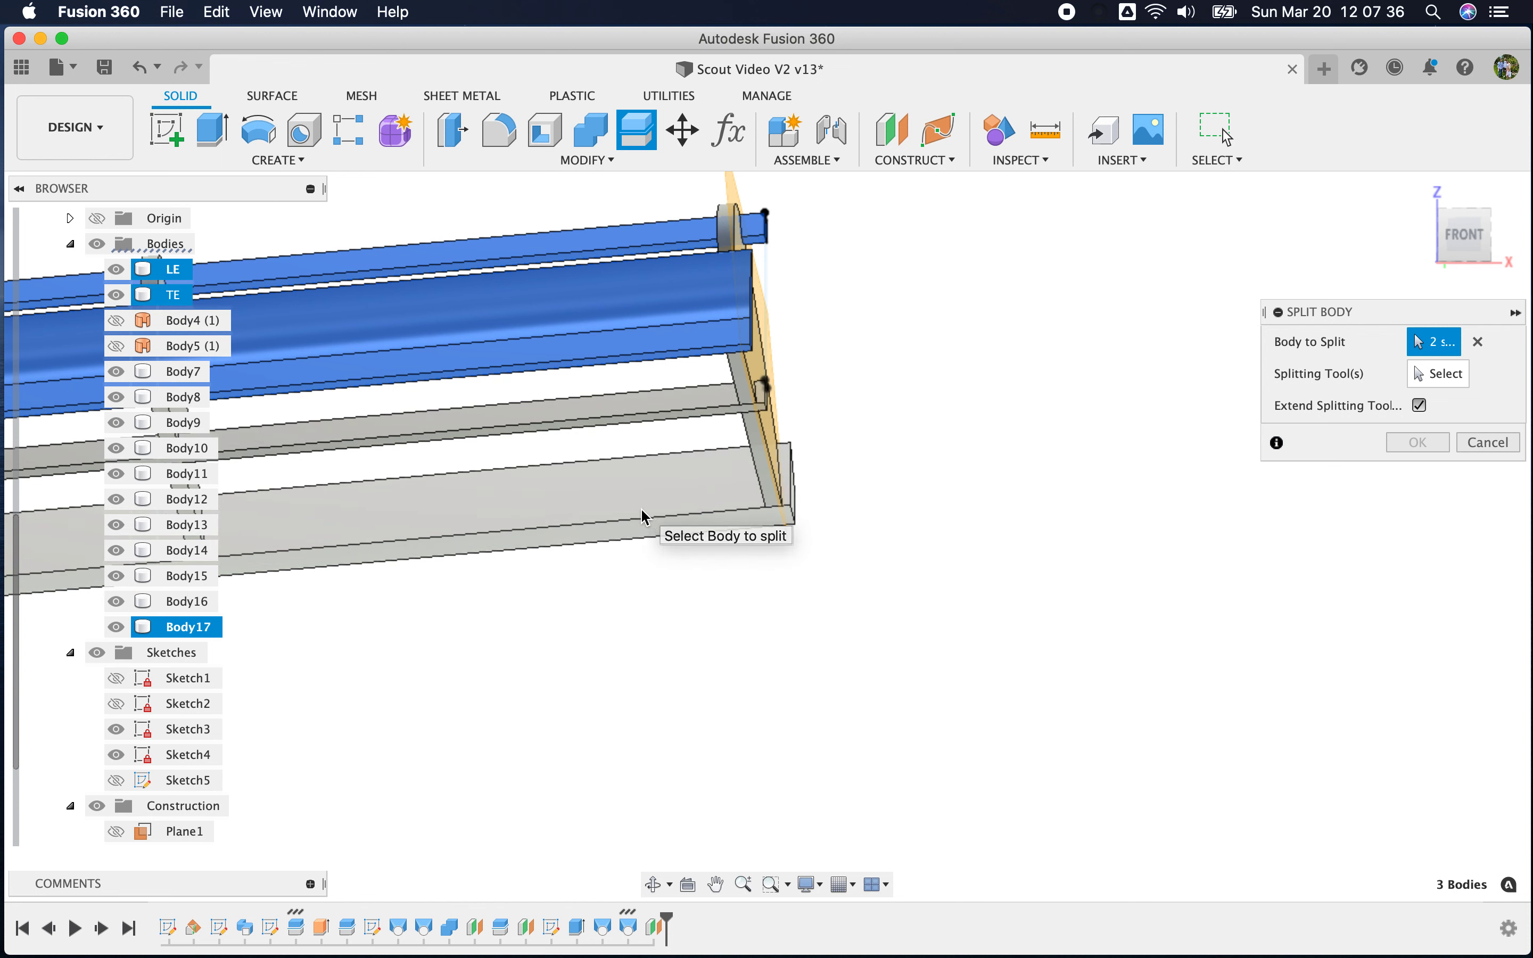
{"action": "left_click", "coordinate": [669, 403]}
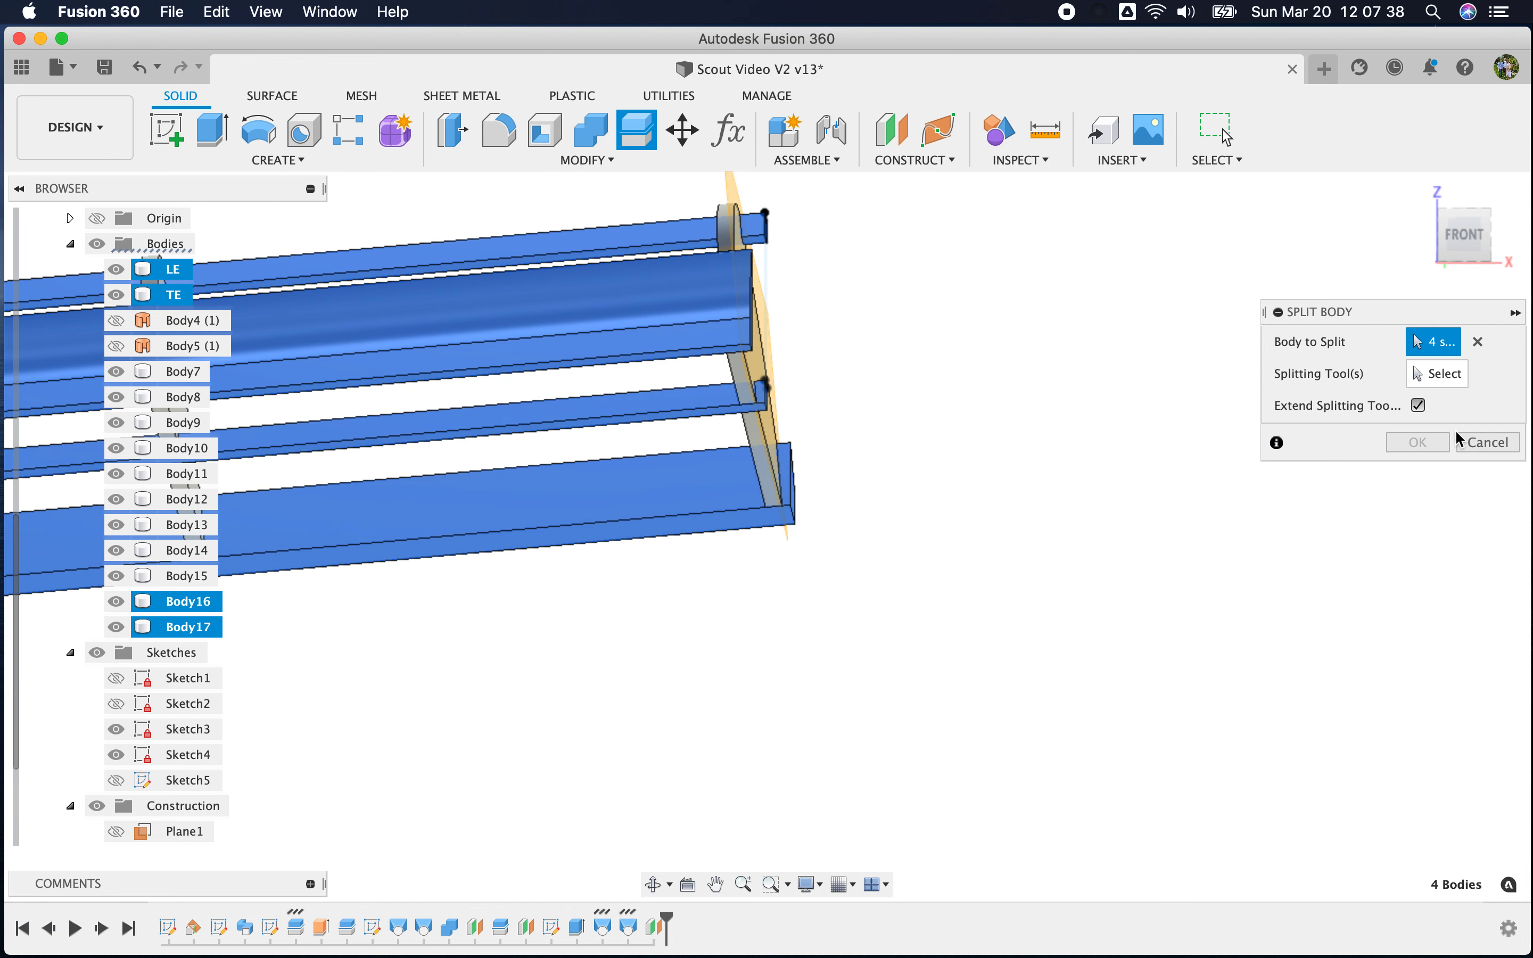
Set the offset plane on the wing-tip rib as the splitting tool and split the four bodies
{"action": "left_click", "coordinate": [1436, 375]}
{"action": "middle_click_drag", "start_coordinate": [990, 528], "coordinate": [997, 576], "text": "shift"}
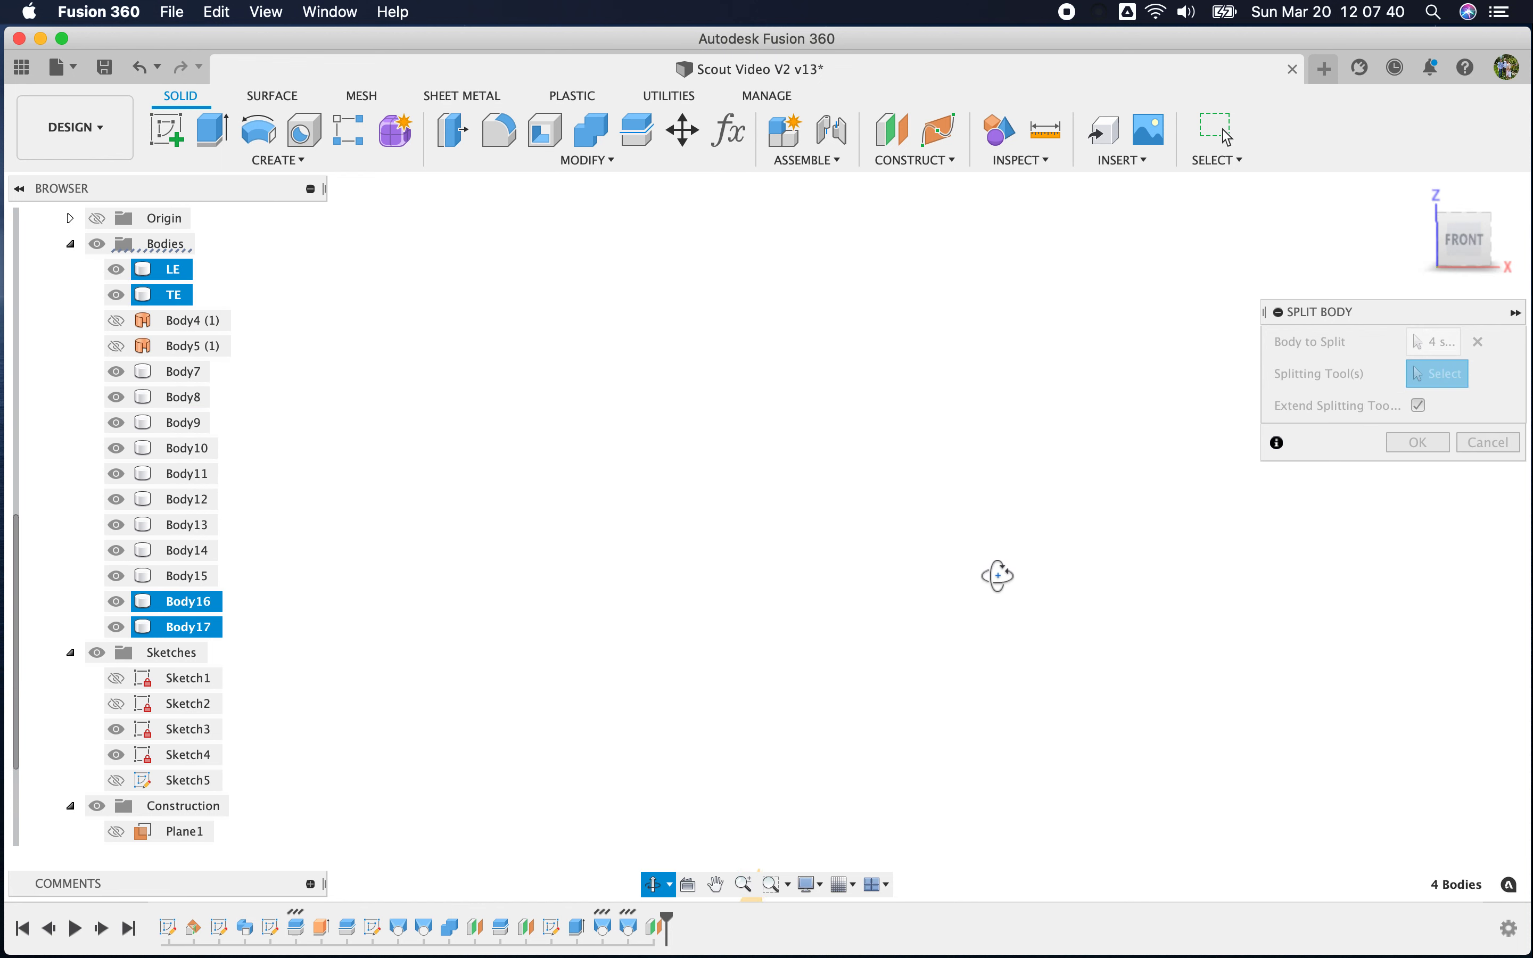
{"action": "scroll", "coordinate": [759, 452], "scroll_direction": "down", "scroll_amount": 6}
{"action": "scroll", "coordinate": [849, 592], "scroll_direction": "up", "scroll_amount": 3}
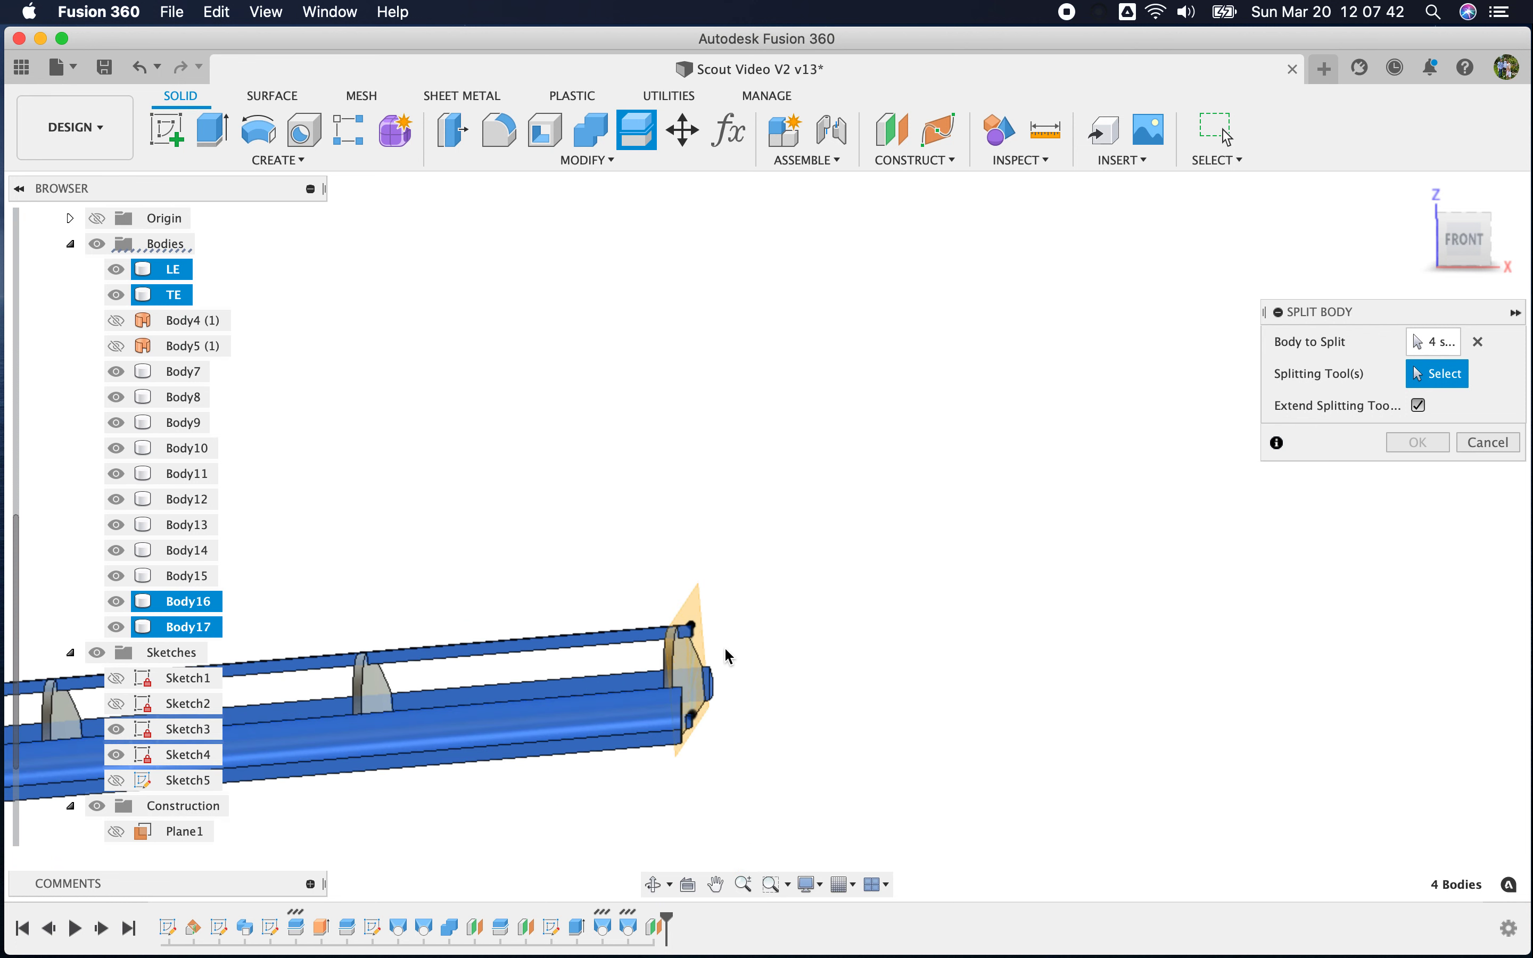
{"action": "left_click", "coordinate": [701, 619]}
{"action": "left_click", "coordinate": [1413, 411]}
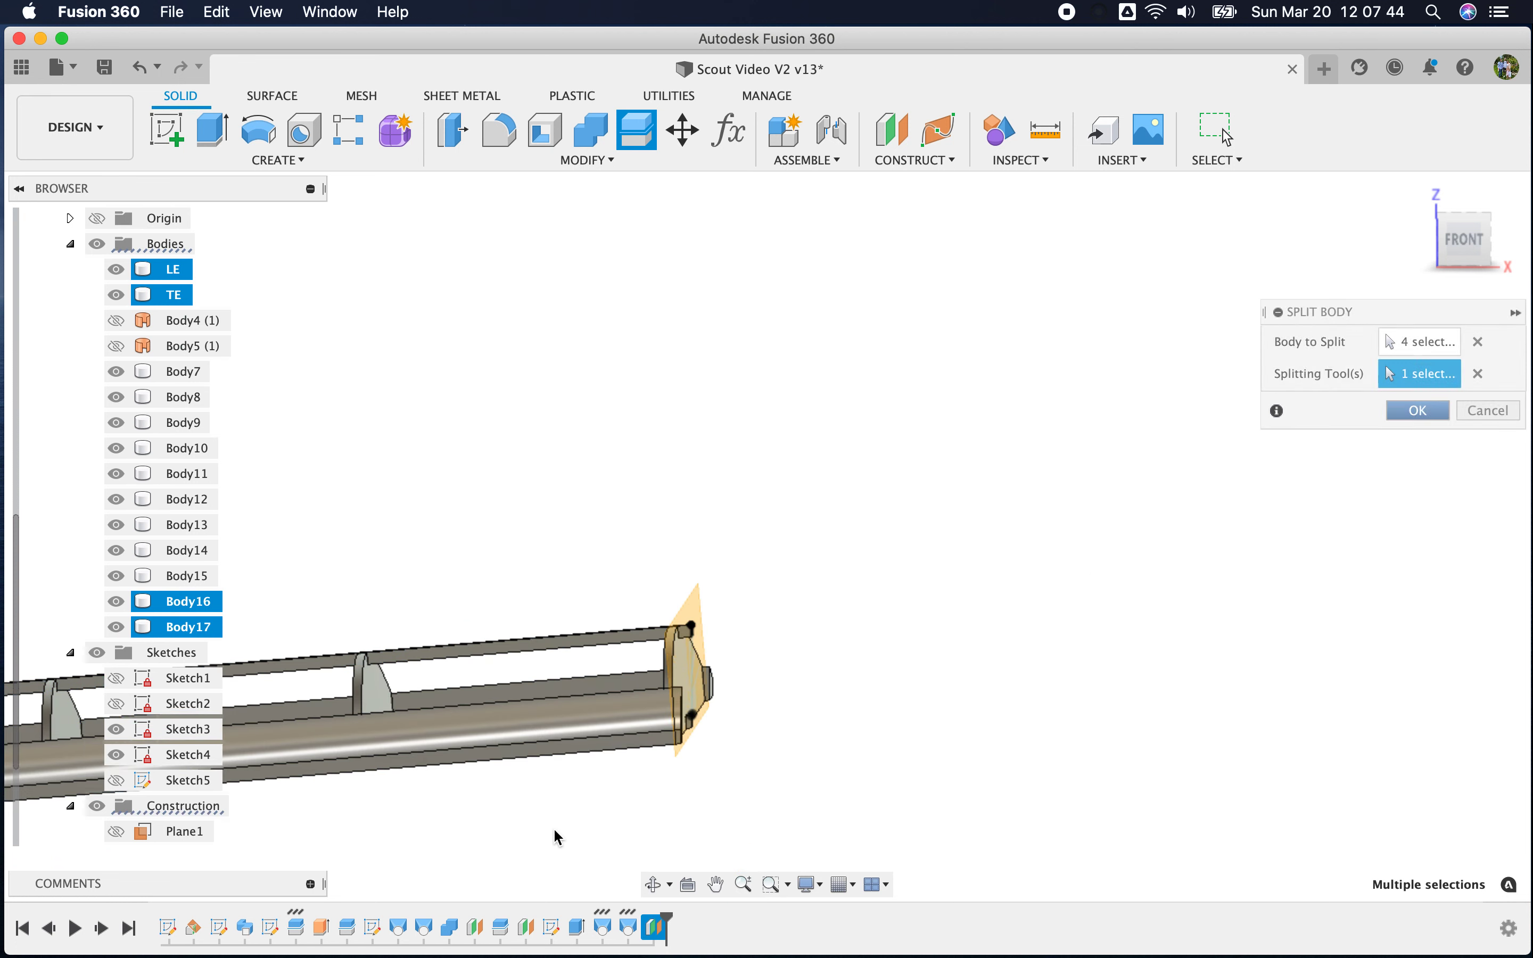
Remove the leading-edge, upper-spar and trailing-edge offcuts that protrude beyond the wing-tip rib
{"action": "scroll", "coordinate": [671, 765], "scroll_direction": "up", "scroll_amount": 4}
{"action": "left_click", "coordinate": [696, 606]}
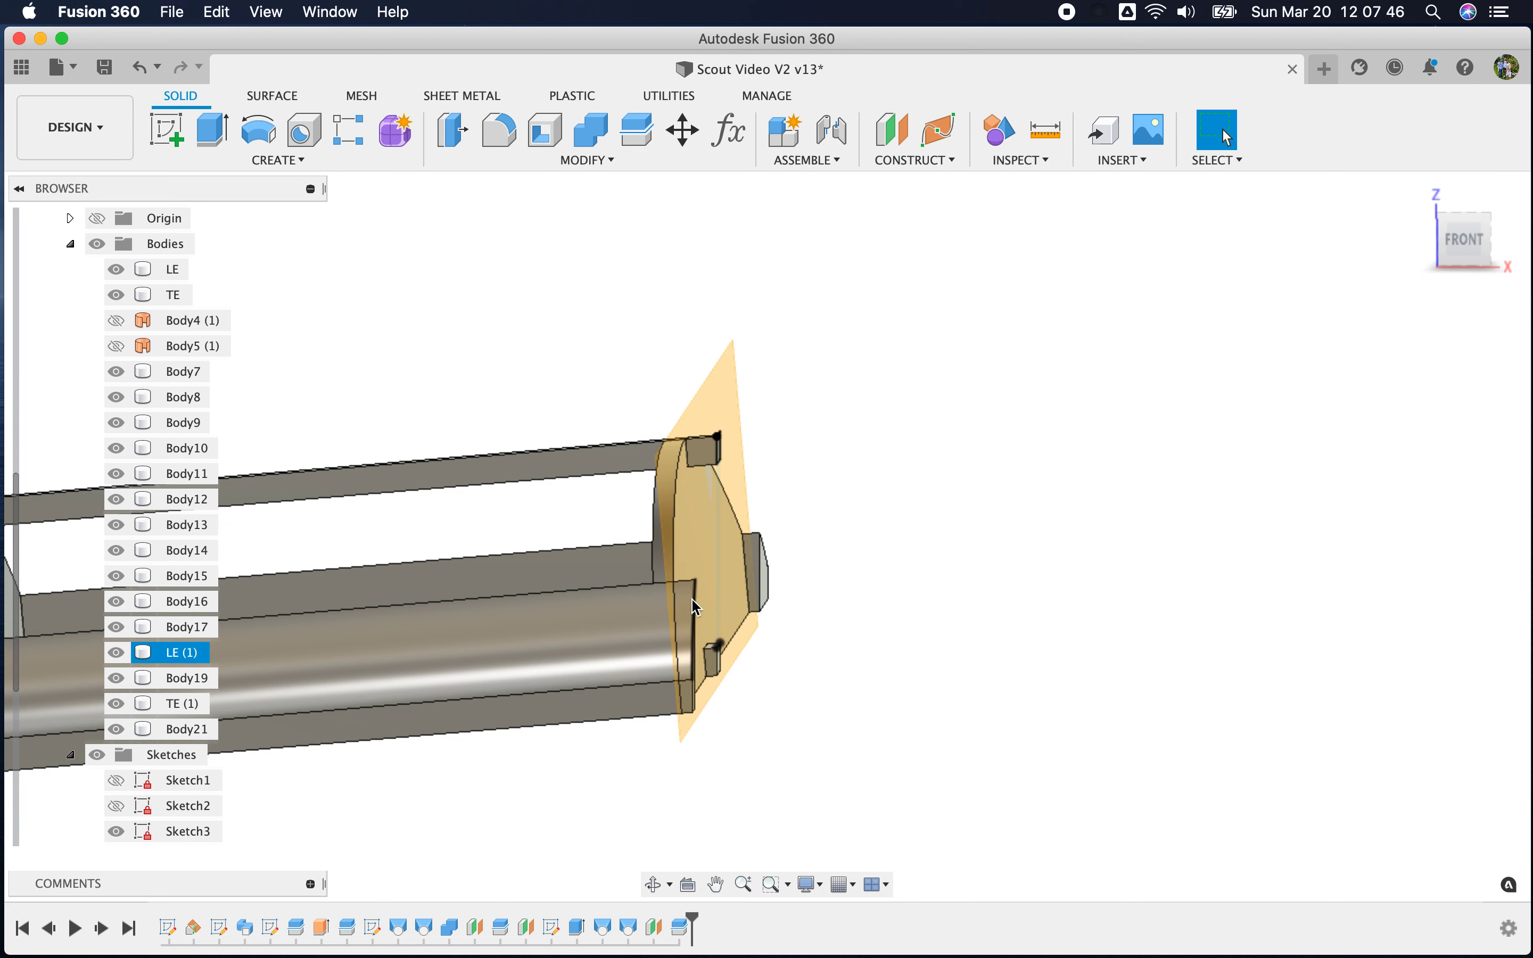
{"action": "right_click", "coordinate": [190, 652]}
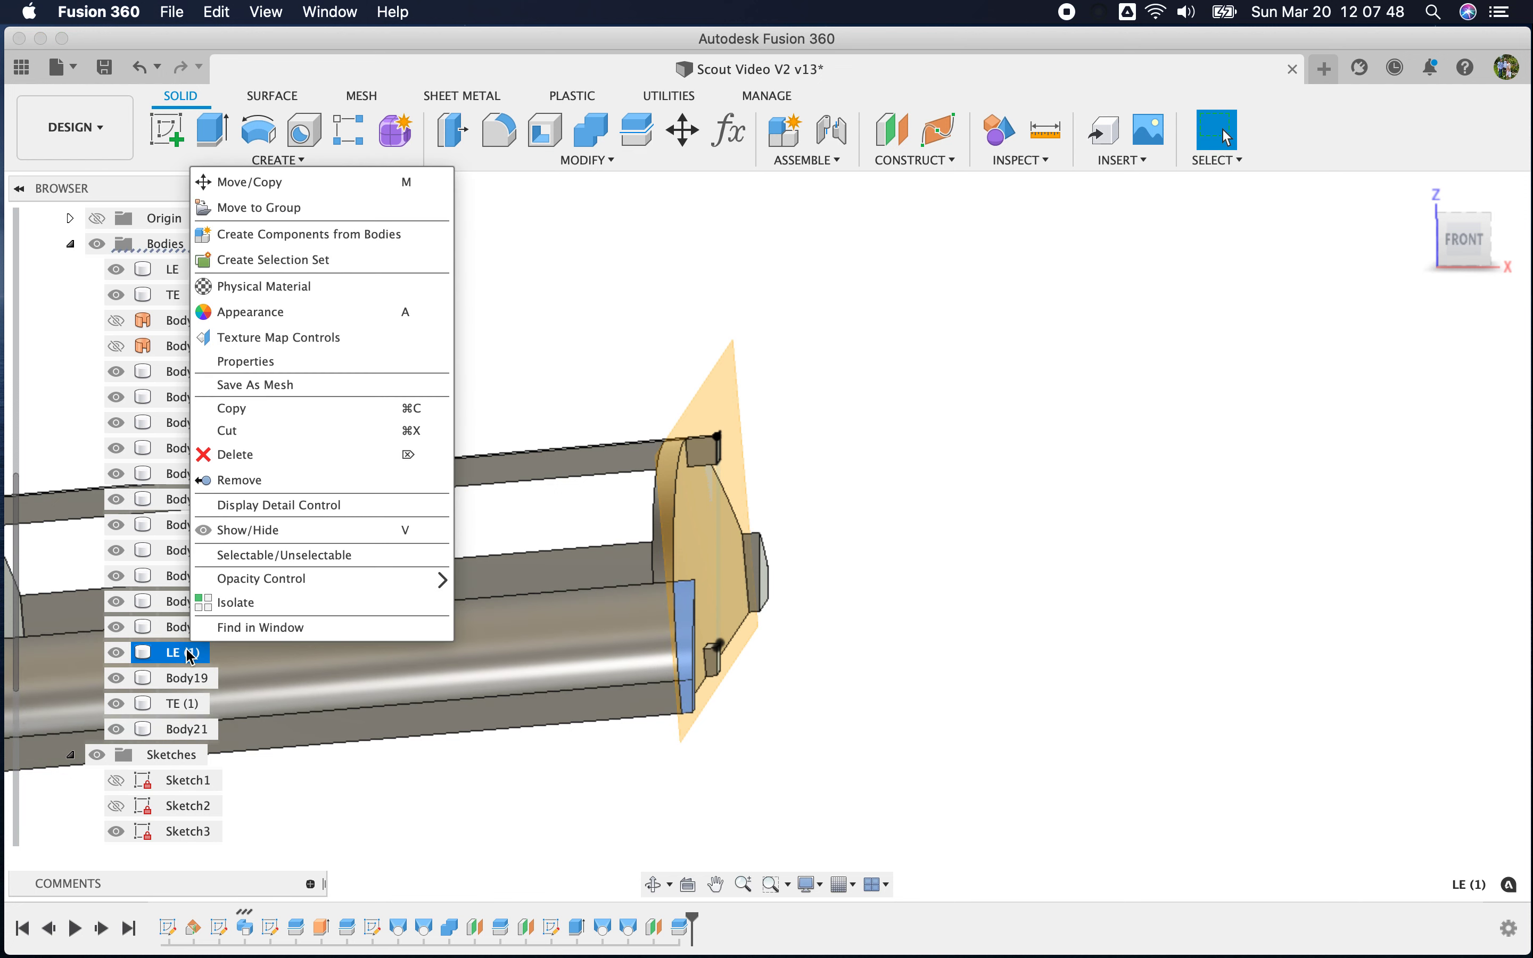
{"action": "left_click", "coordinate": [246, 492]}
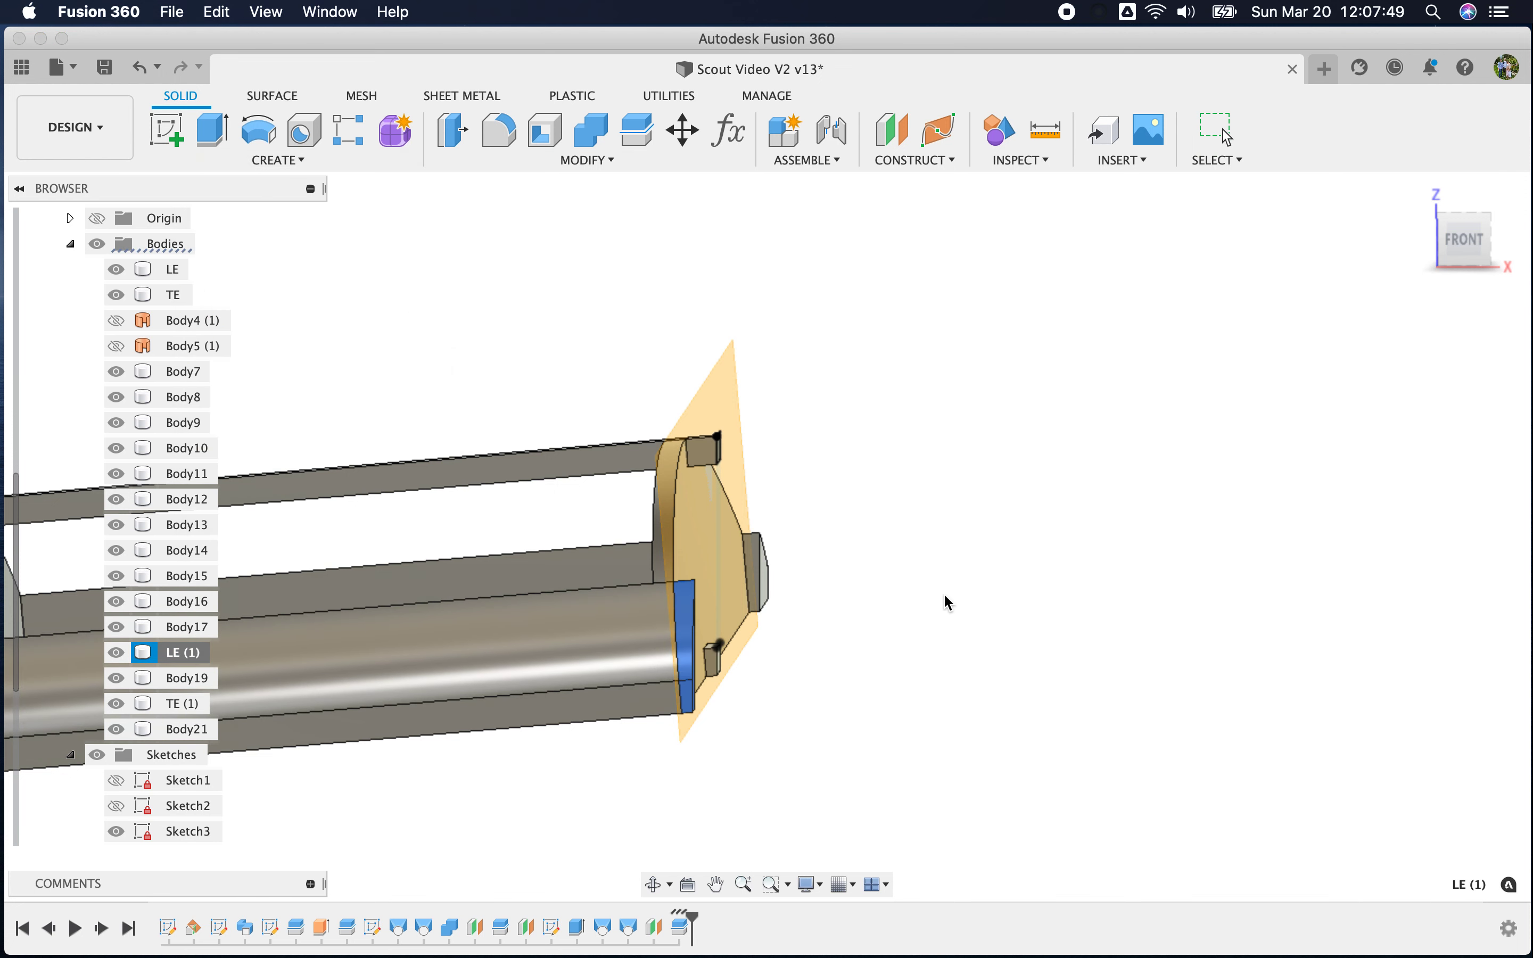
{"action": "left_click", "coordinate": [702, 449]}
{"action": "right_click", "coordinate": [193, 651]}
{"action": "left_click", "coordinate": [256, 482]}
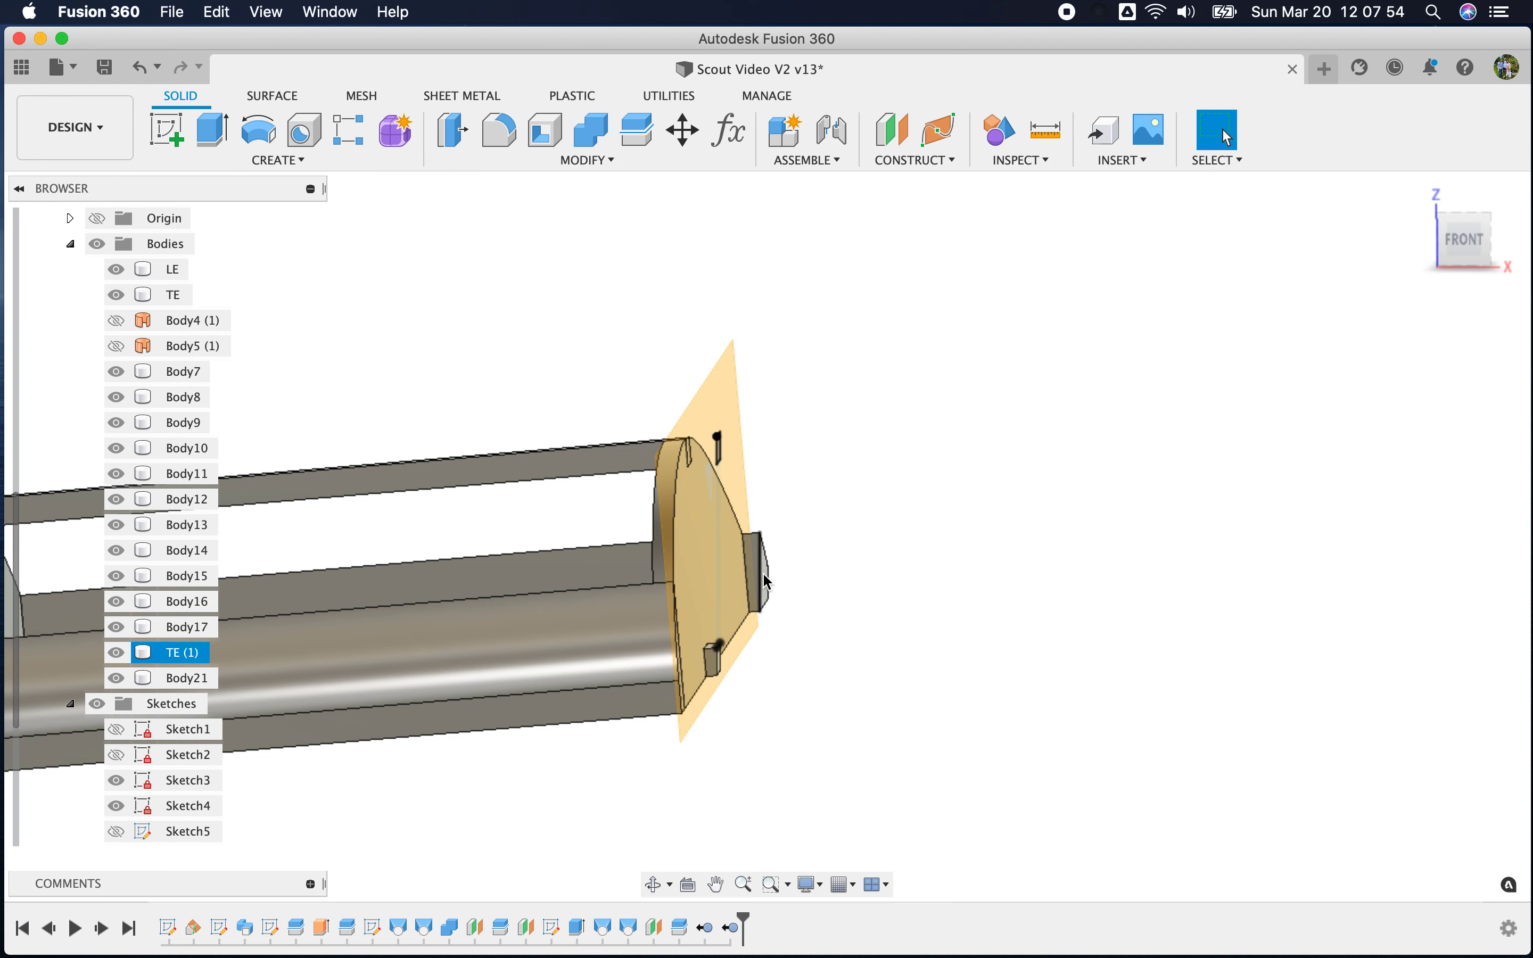
{"action": "right_click", "coordinate": [180, 652]}
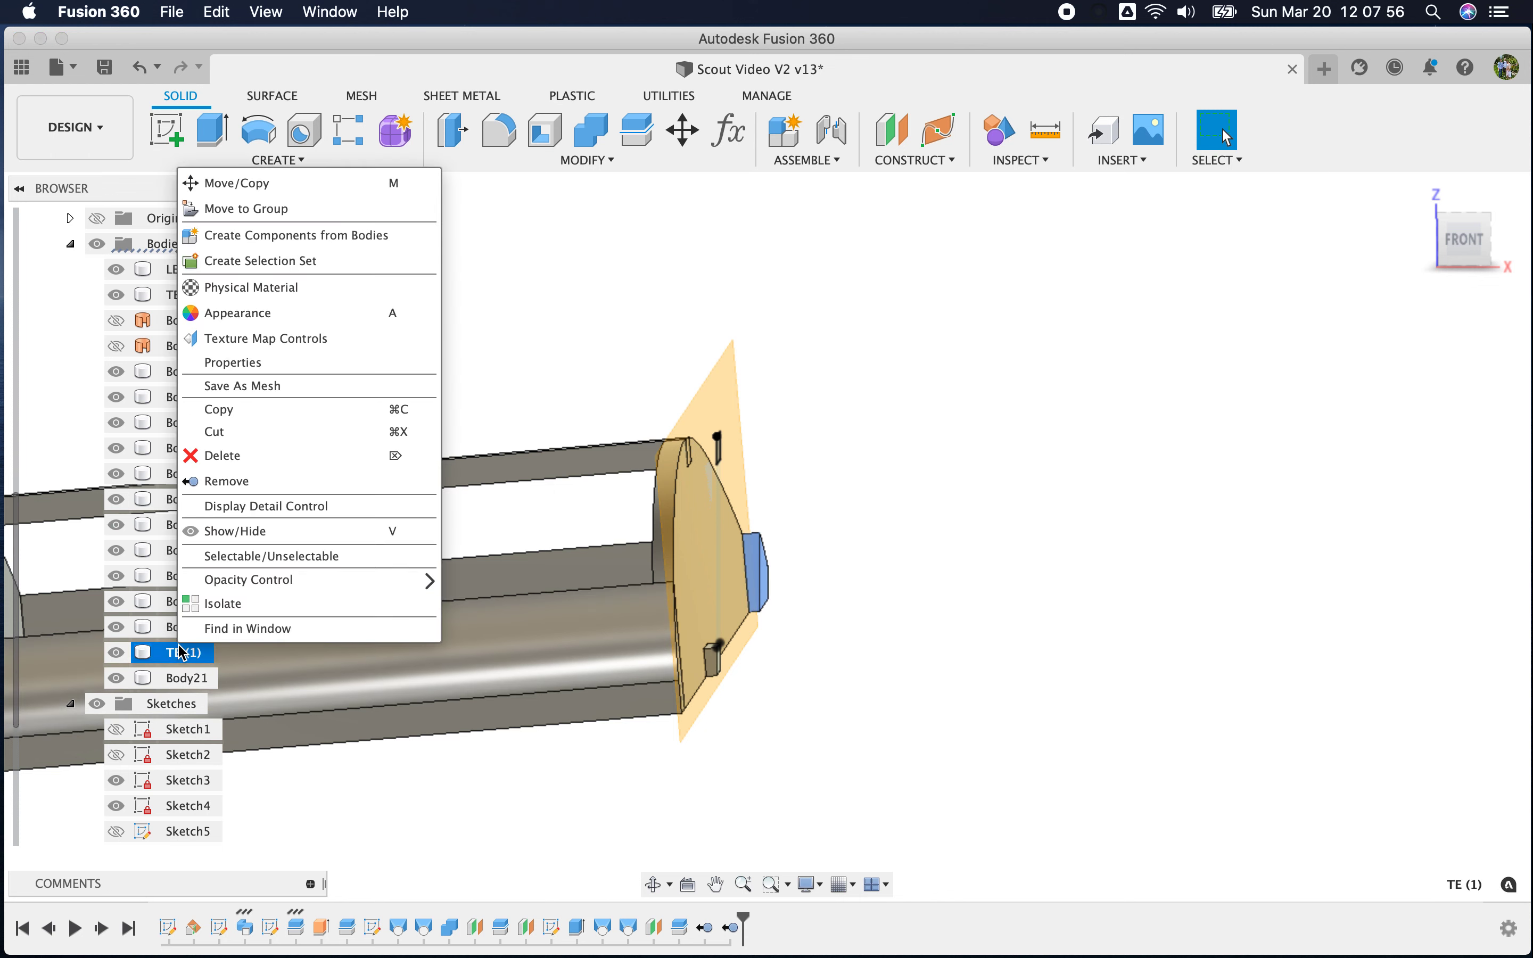
{"action": "left_click", "coordinate": [228, 482]}
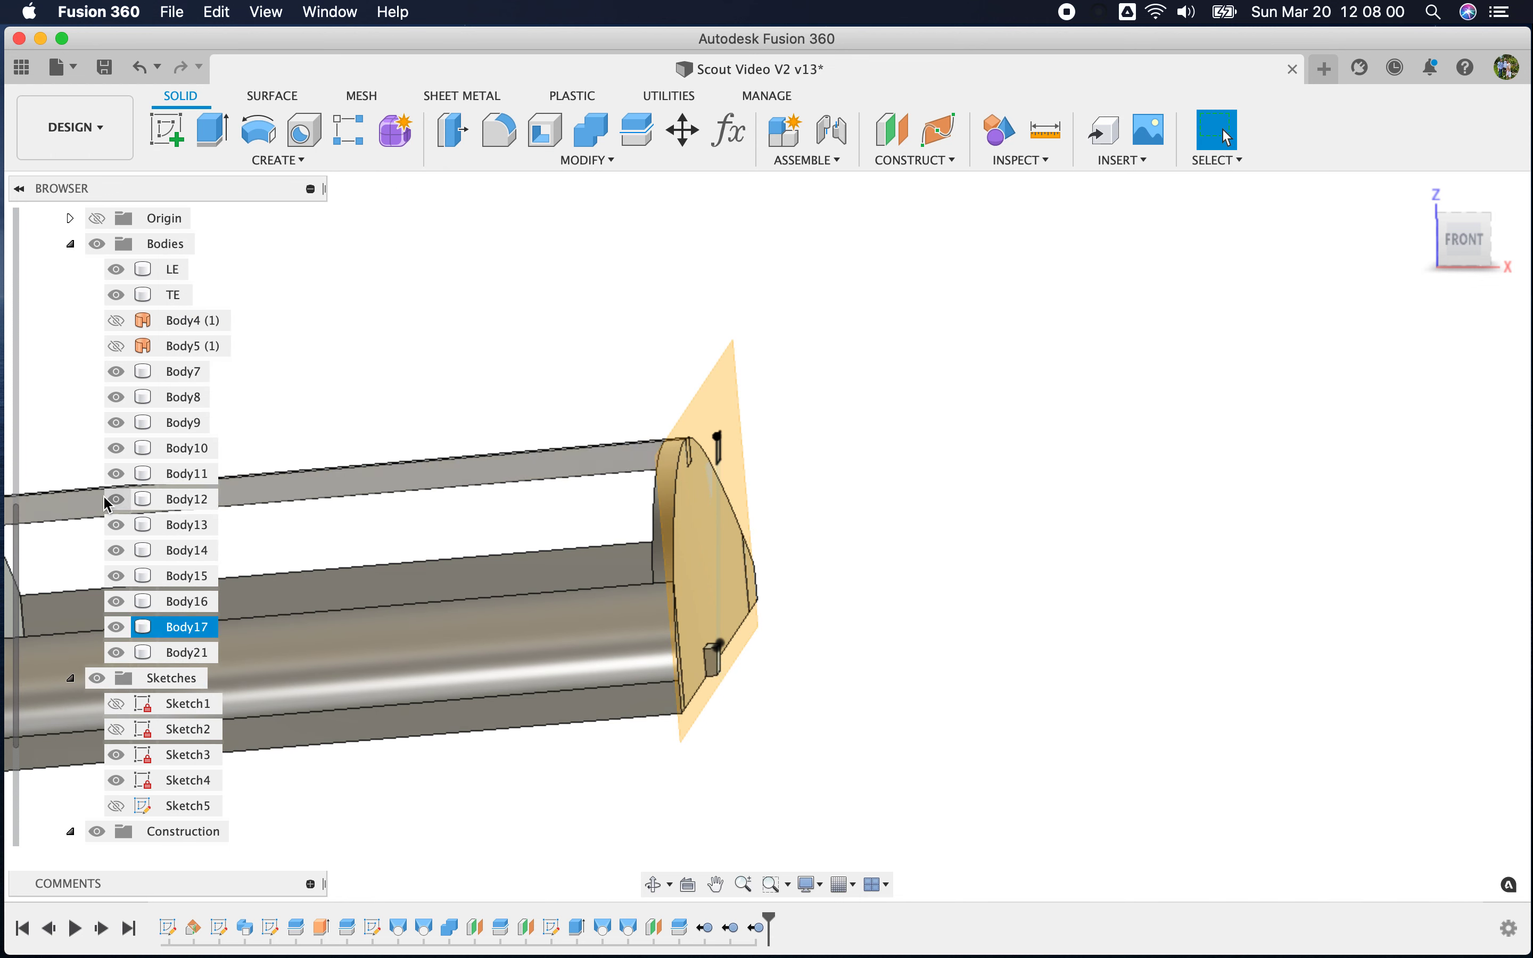
Hide all sketches and construction planes, and remove the lower-spar offcut beyond the wing-tip rib
{"action": "left_click", "coordinate": [104, 678]}
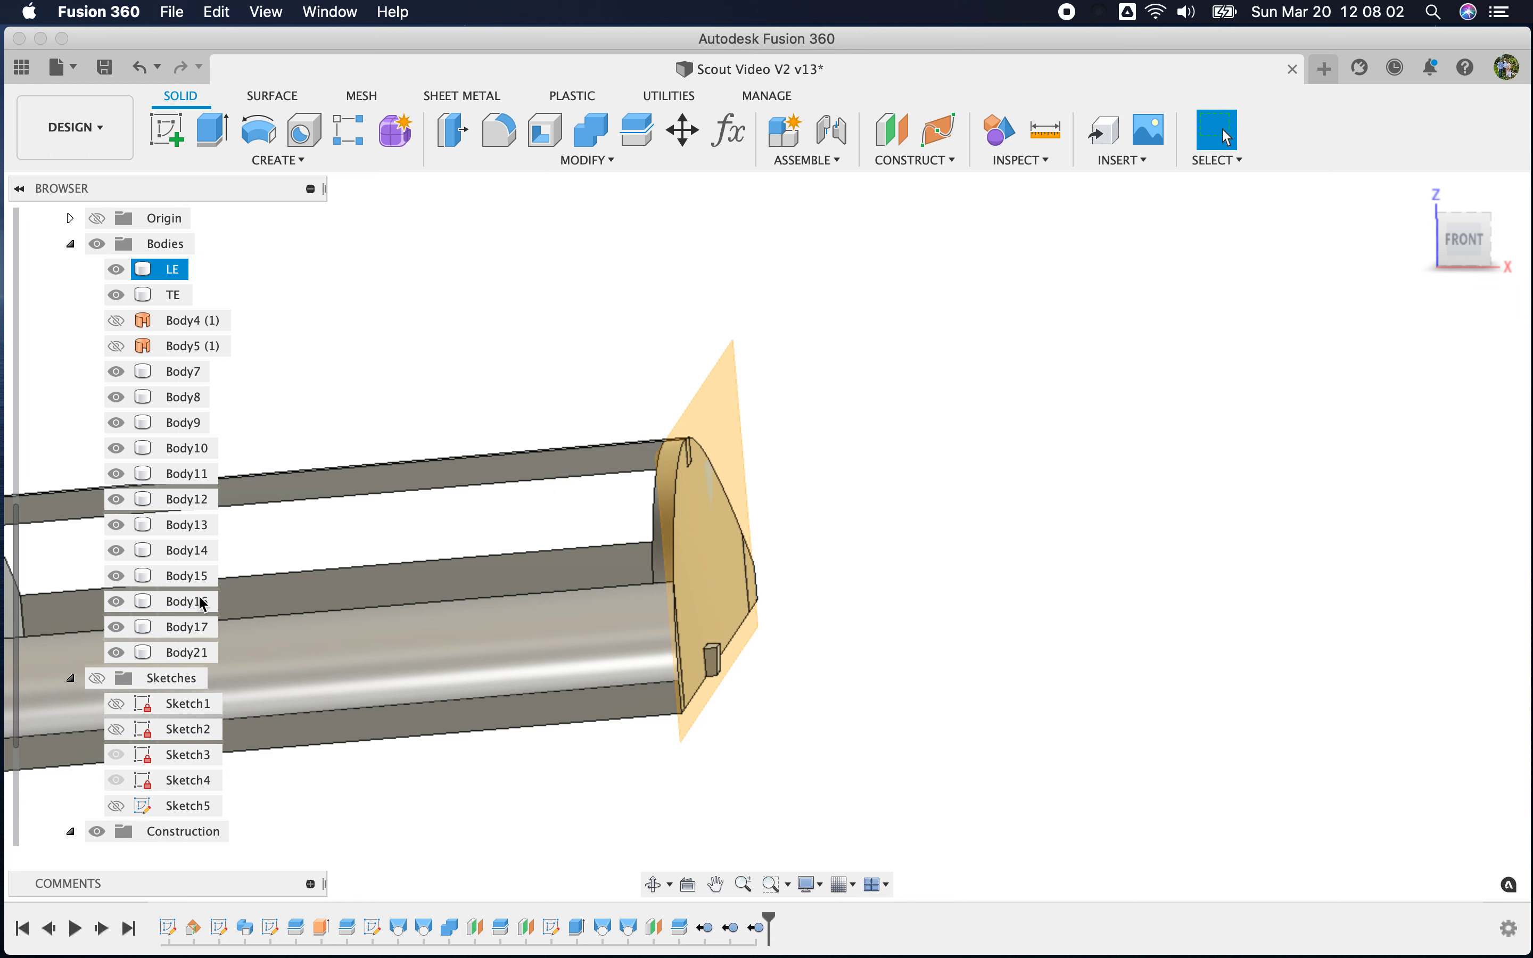
{"action": "left_click", "coordinate": [100, 831]}
{"action": "scroll", "coordinate": [711, 662], "scroll_direction": "up", "scroll_amount": 3}
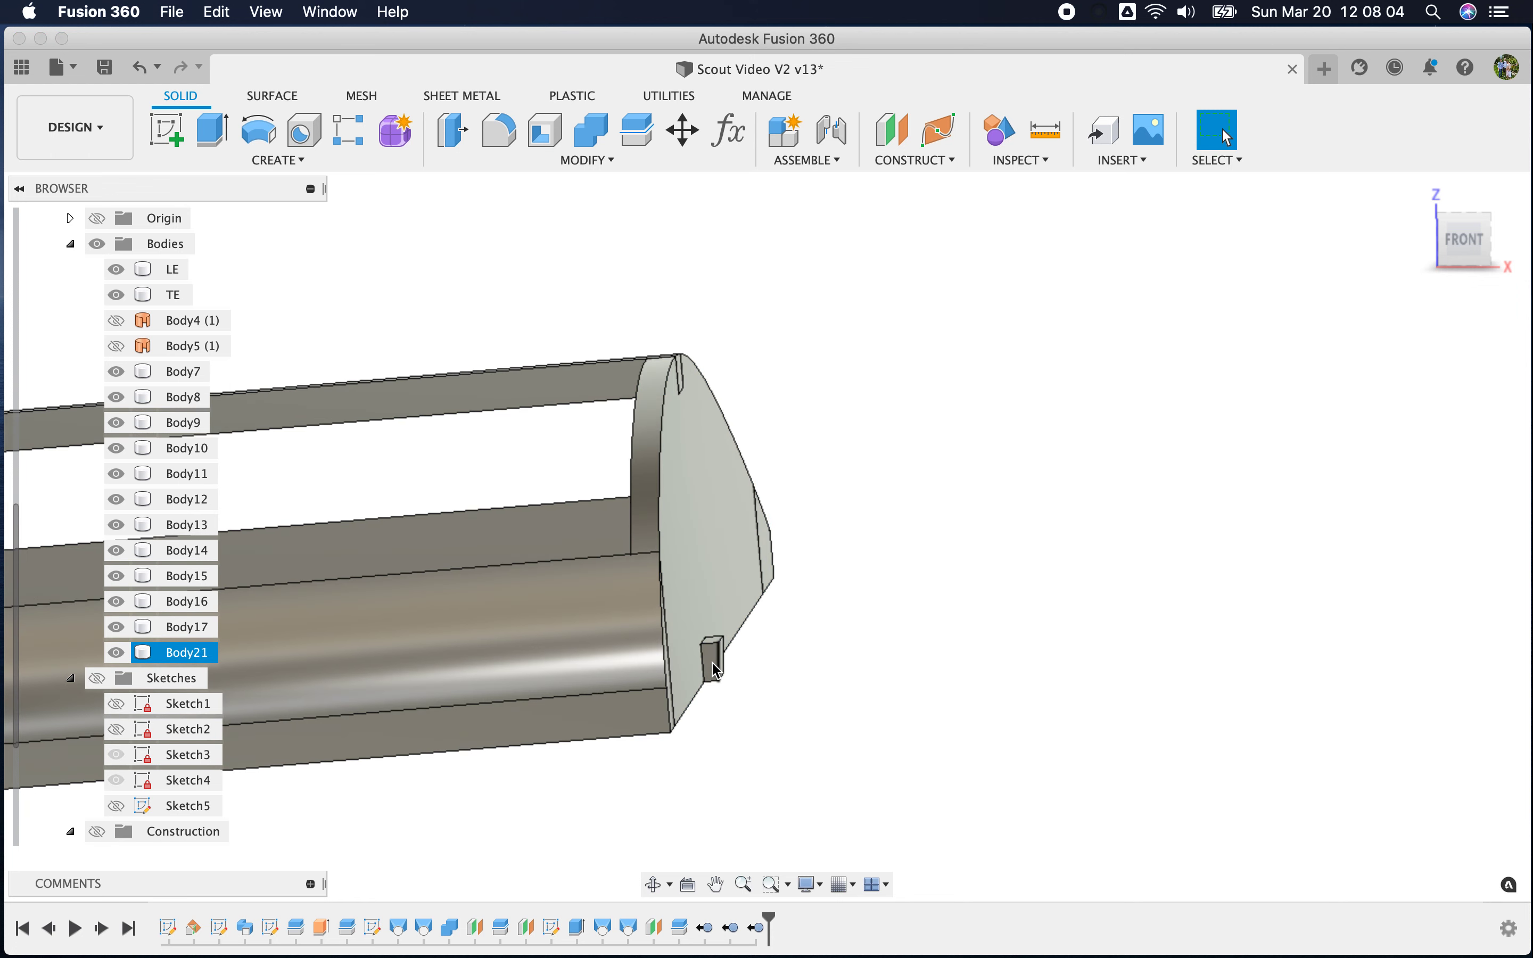
{"action": "left_click", "coordinate": [711, 665]}
{"action": "right_click", "coordinate": [190, 652]}
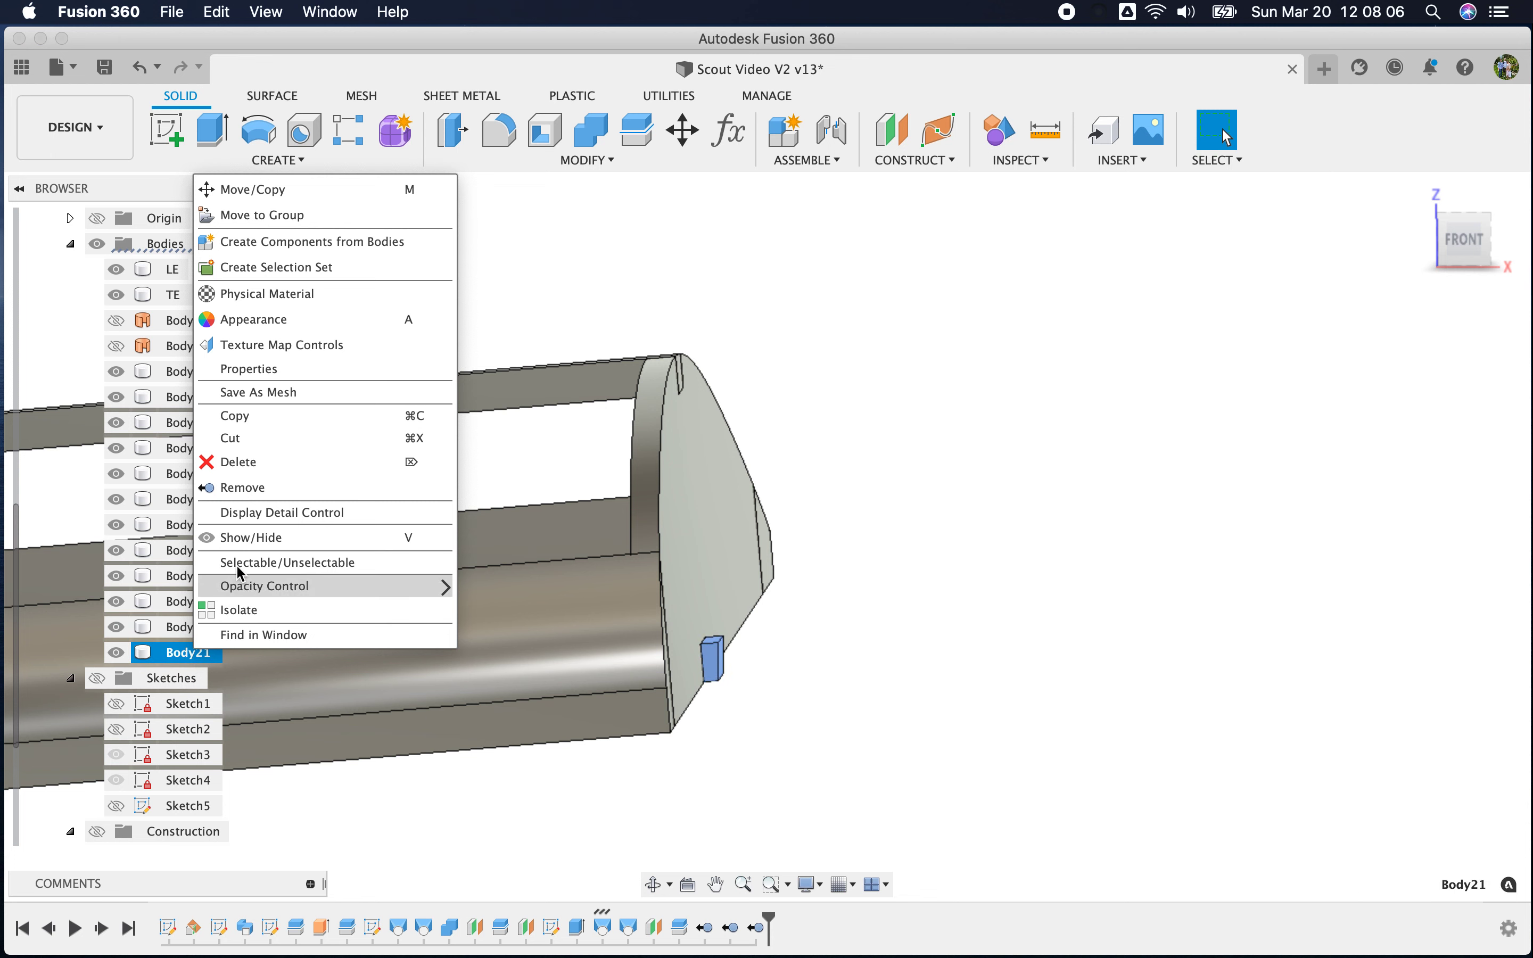
{"action": "left_click", "coordinate": [241, 486]}
Examine the trimmed wing structure from several angles, checking that the edges and spars end flush with the tip rib
{"action": "scroll", "coordinate": [883, 645], "scroll_direction": "down", "scroll_amount": 5}
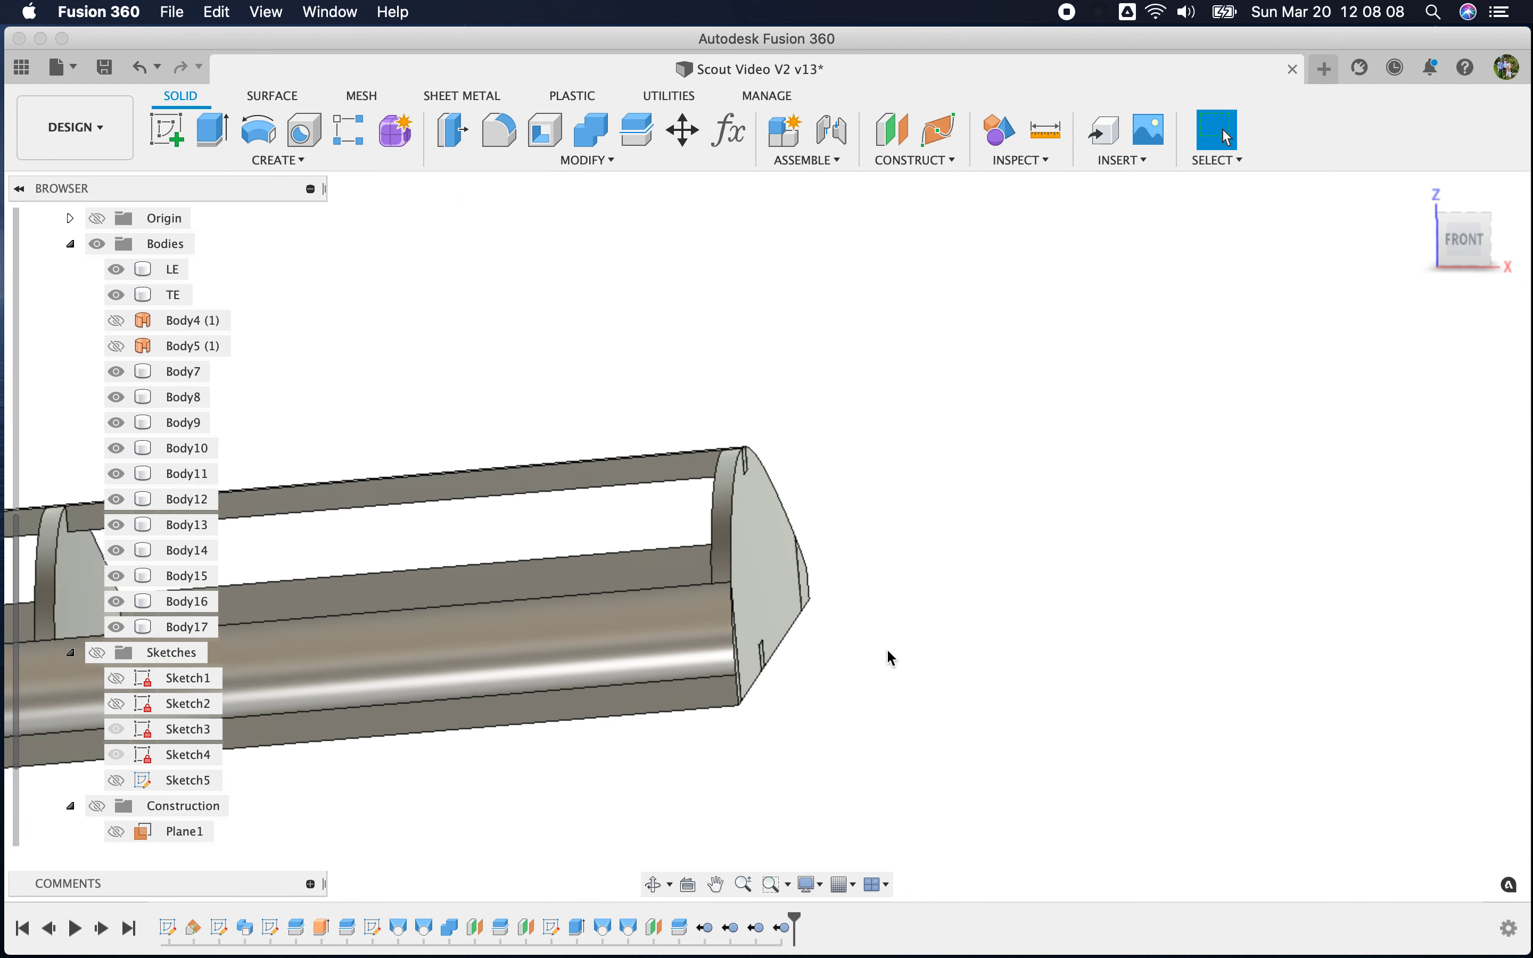
{"action": "scroll", "coordinate": [888, 651], "scroll_direction": "down", "scroll_amount": 4}
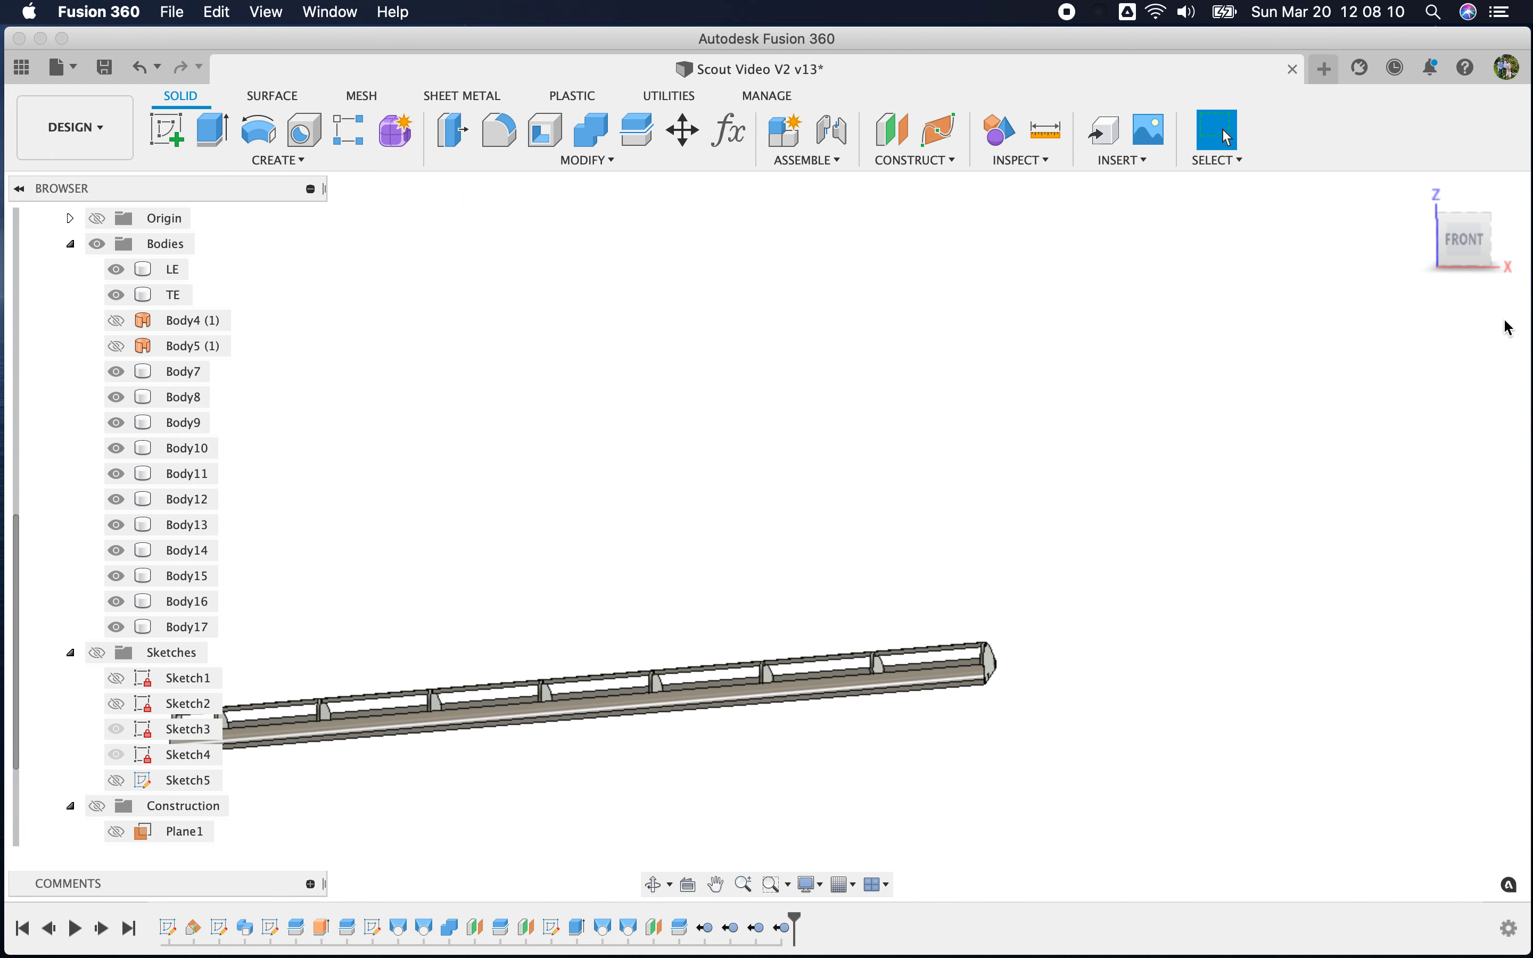
{"action": "left_click", "coordinate": [1417, 190]}
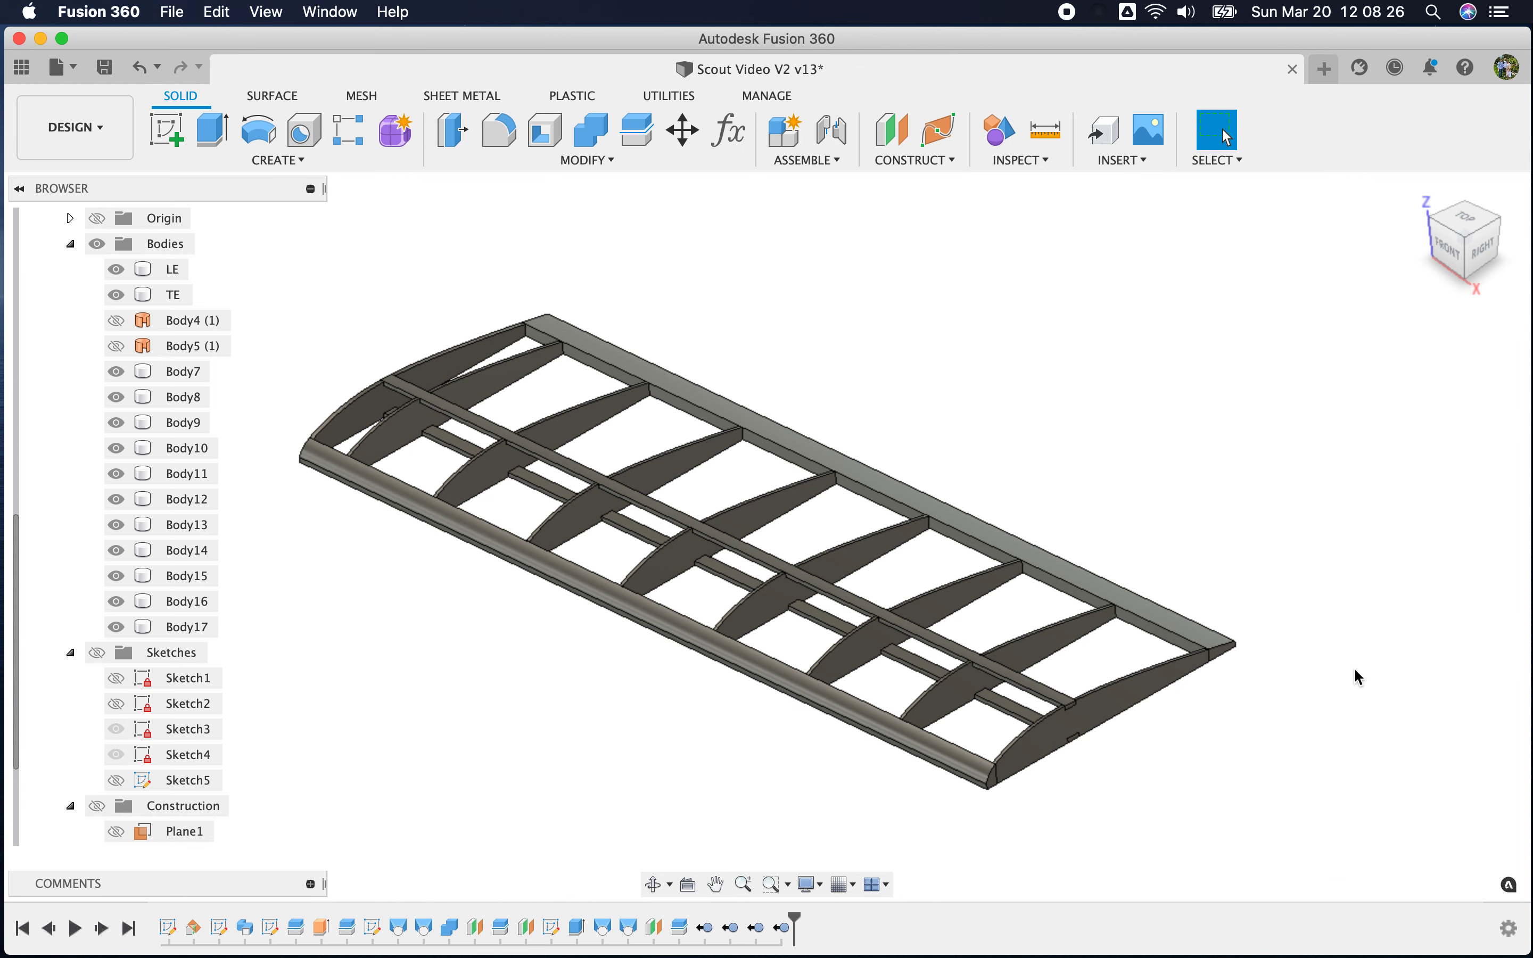
{"action": "middle_click_drag", "start_coordinate": [1353, 674], "coordinate": [1265, 654], "text": "shift"}
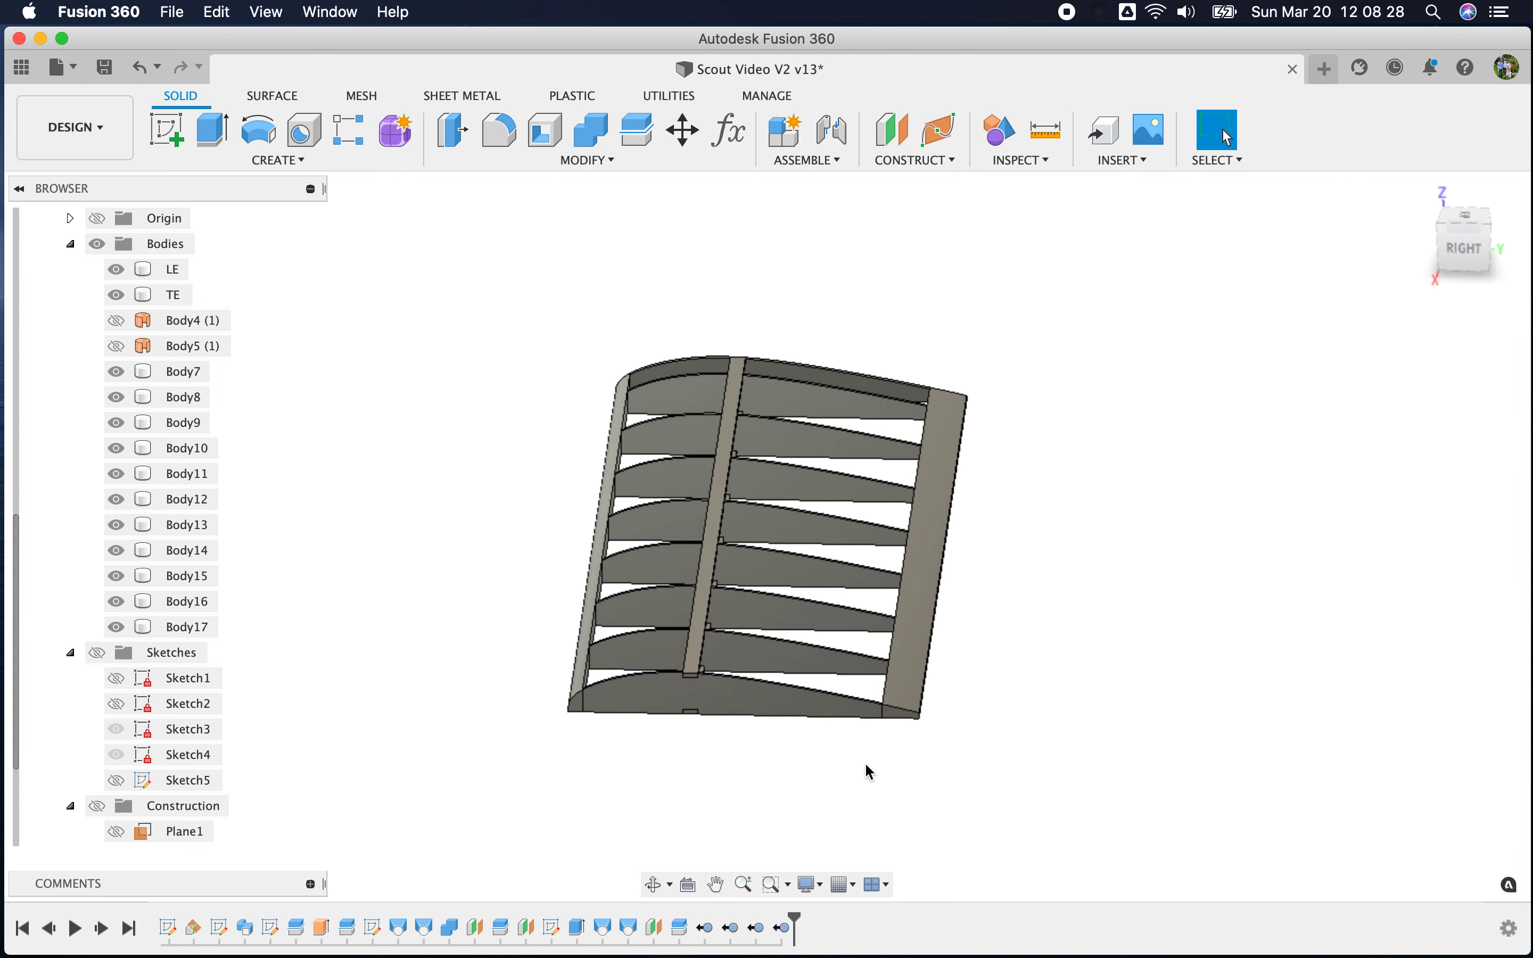
{"action": "left_click", "coordinate": [890, 711]}
{"action": "scroll", "coordinate": [889, 711], "scroll_direction": "up", "scroll_amount": 5}
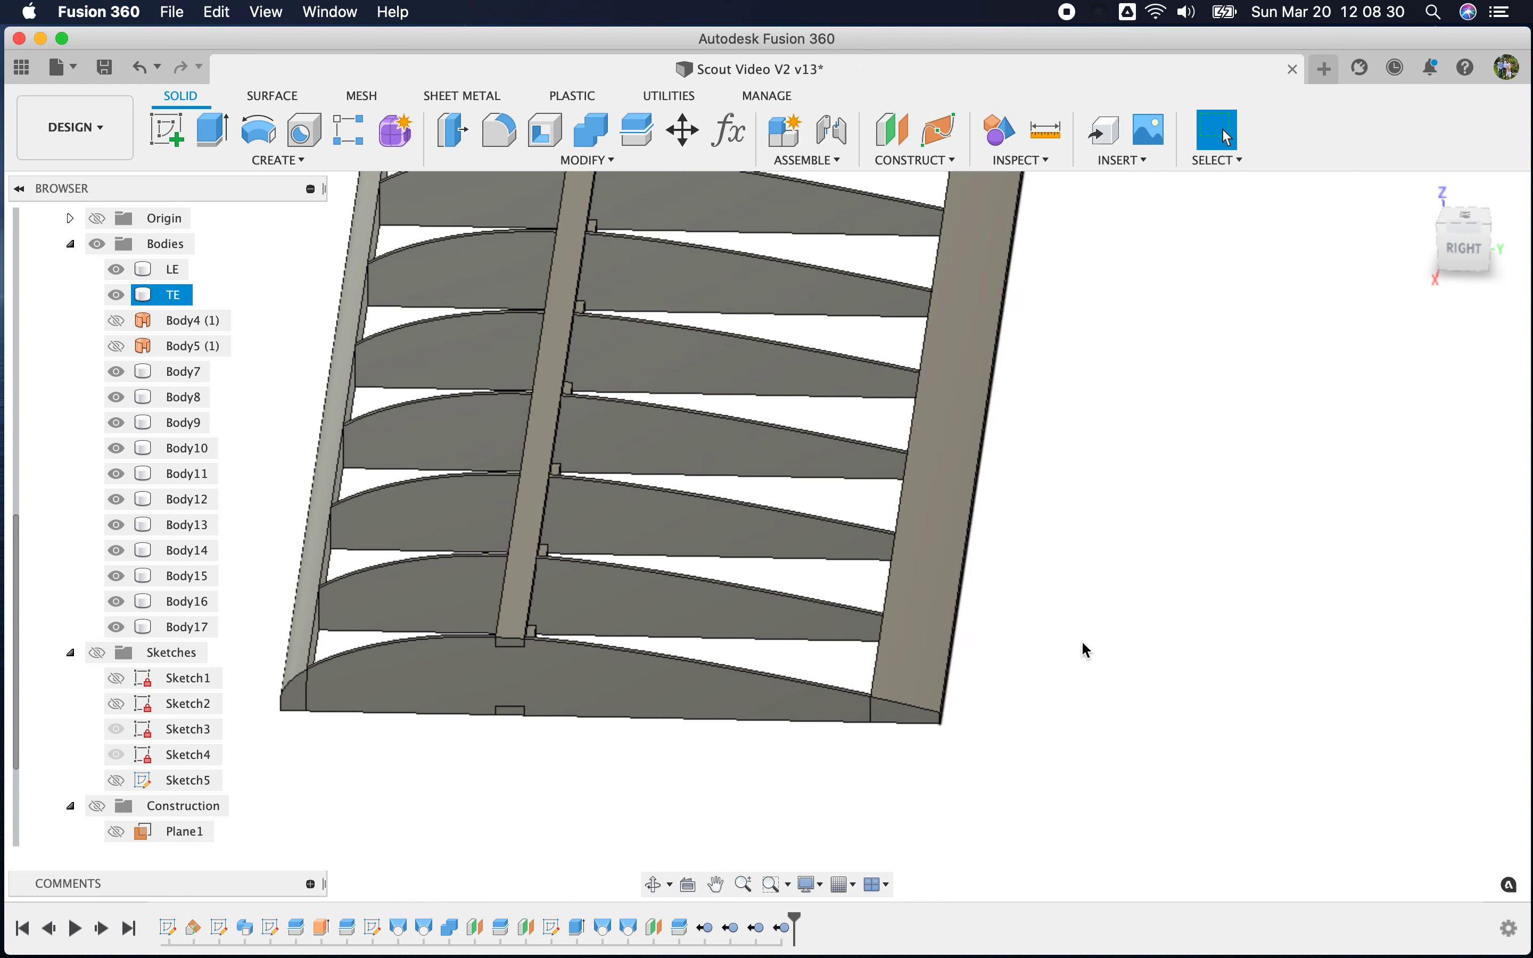
{"action": "middle_click_drag", "start_coordinate": [1309, 742], "coordinate": [1325, 750], "text": "shift"}
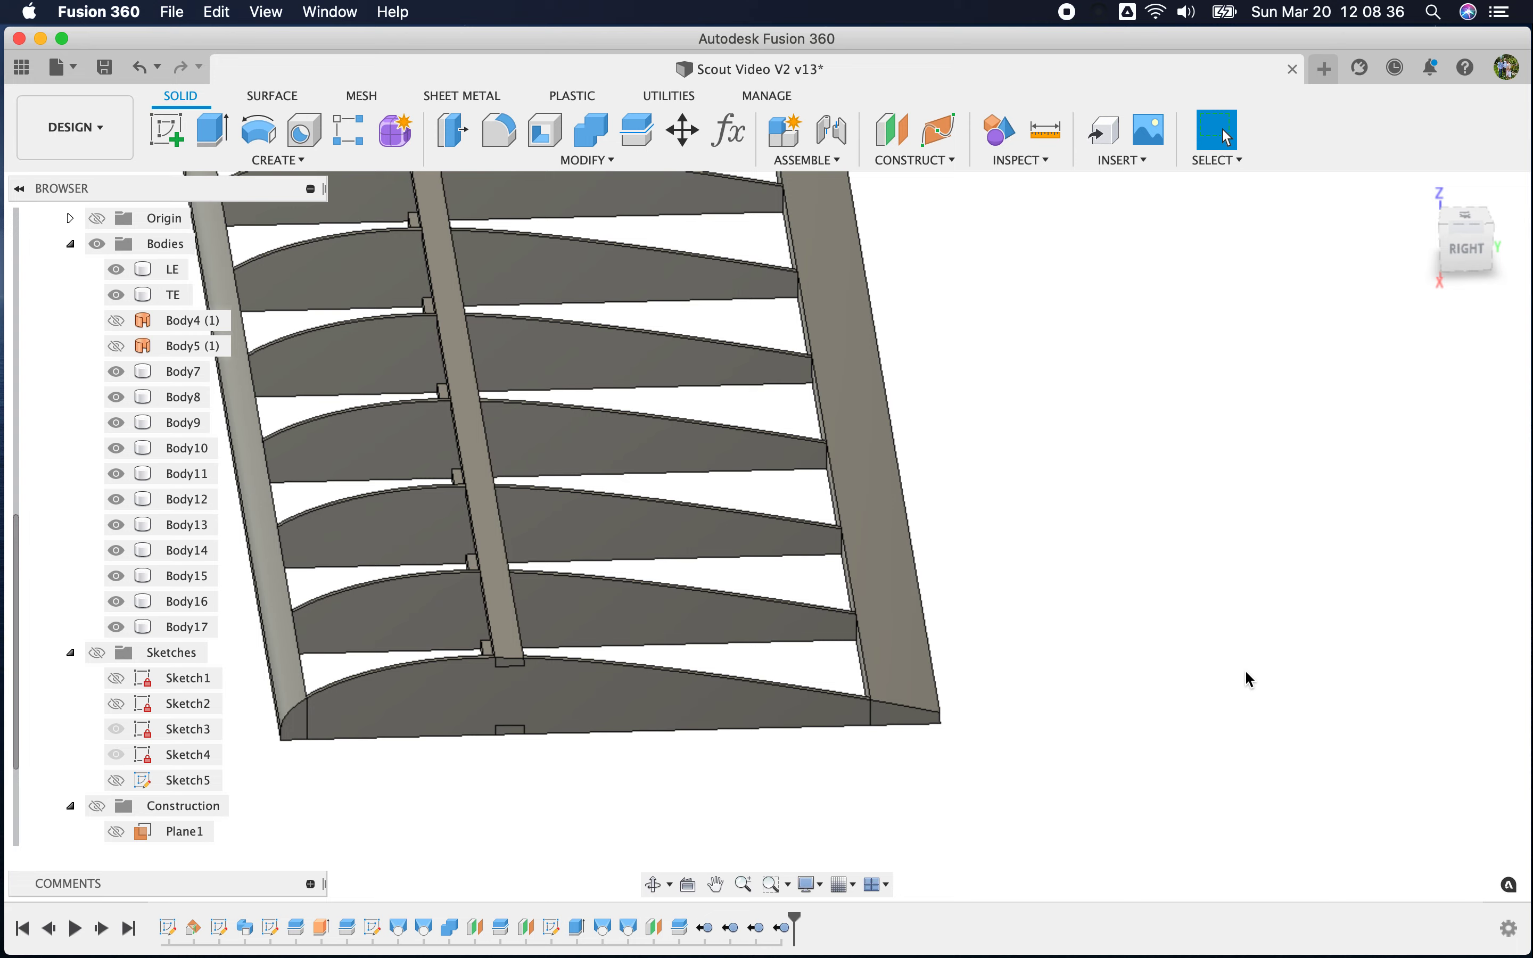
{"action": "scroll", "coordinate": [1260, 676], "scroll_direction": "down", "scroll_amount": 4}
{"action": "mouse_move", "coordinate": [763, 566]}
{"action": "middle_mouse_down", "text": "shift"}
{"action": "mouse_move", "coordinate": [639, 530]}
{"action": "mouse_move", "coordinate": [697, 537]}
{"action": "mouse_move", "coordinate": [747, 519]}
{"action": "mouse_move", "coordinate": [747, 538]}
{"action": "middle_mouse_up", "text": "shift"}
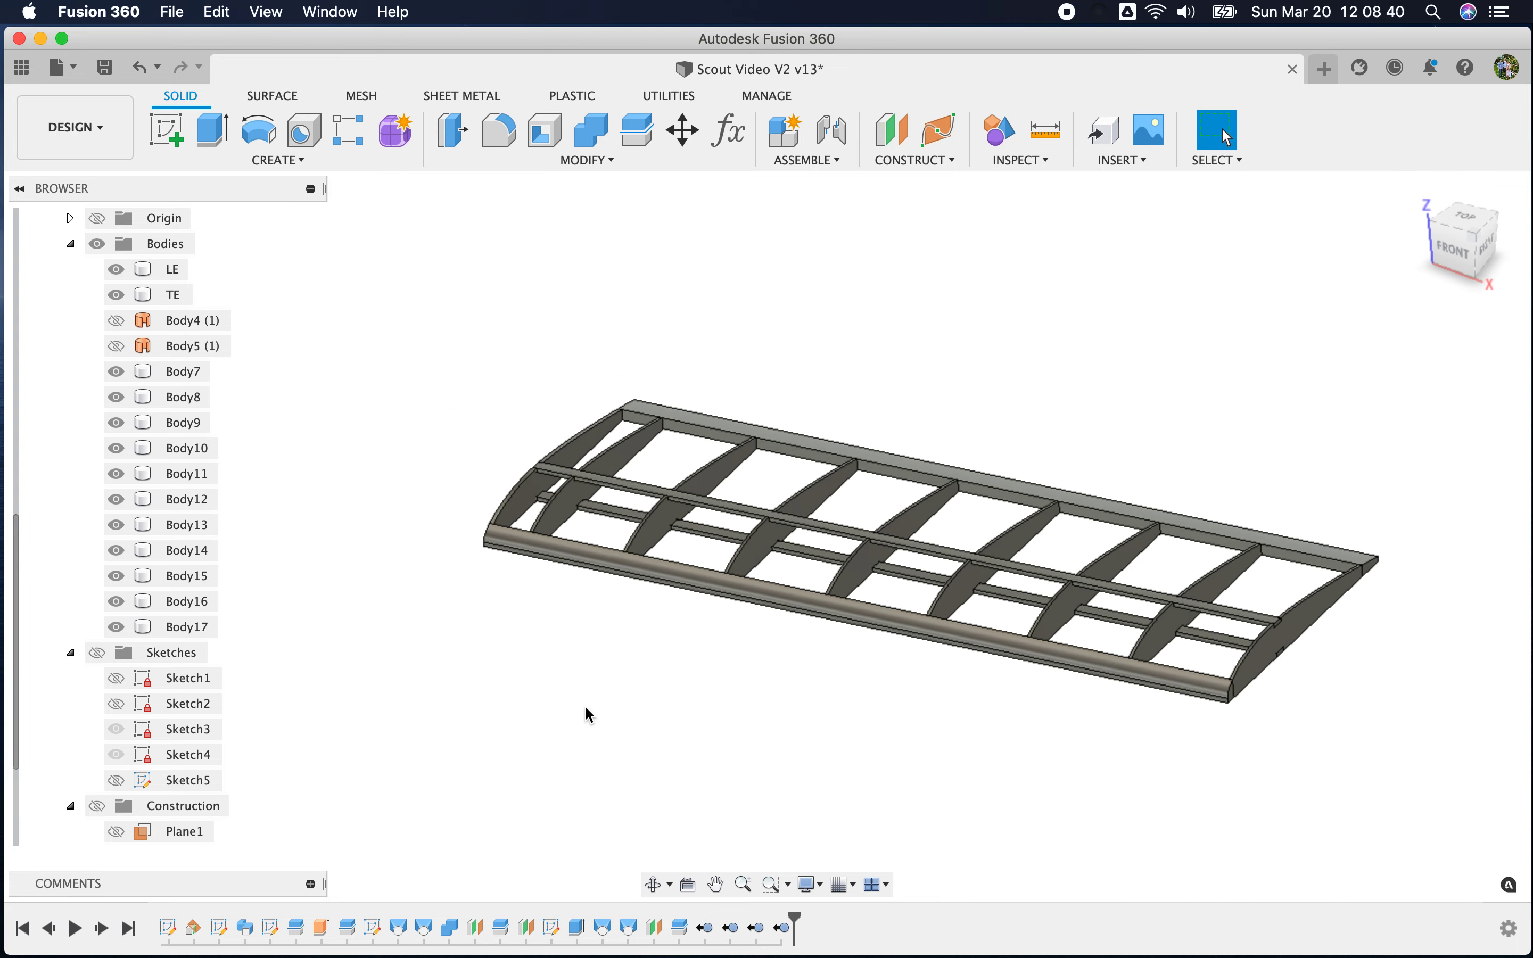